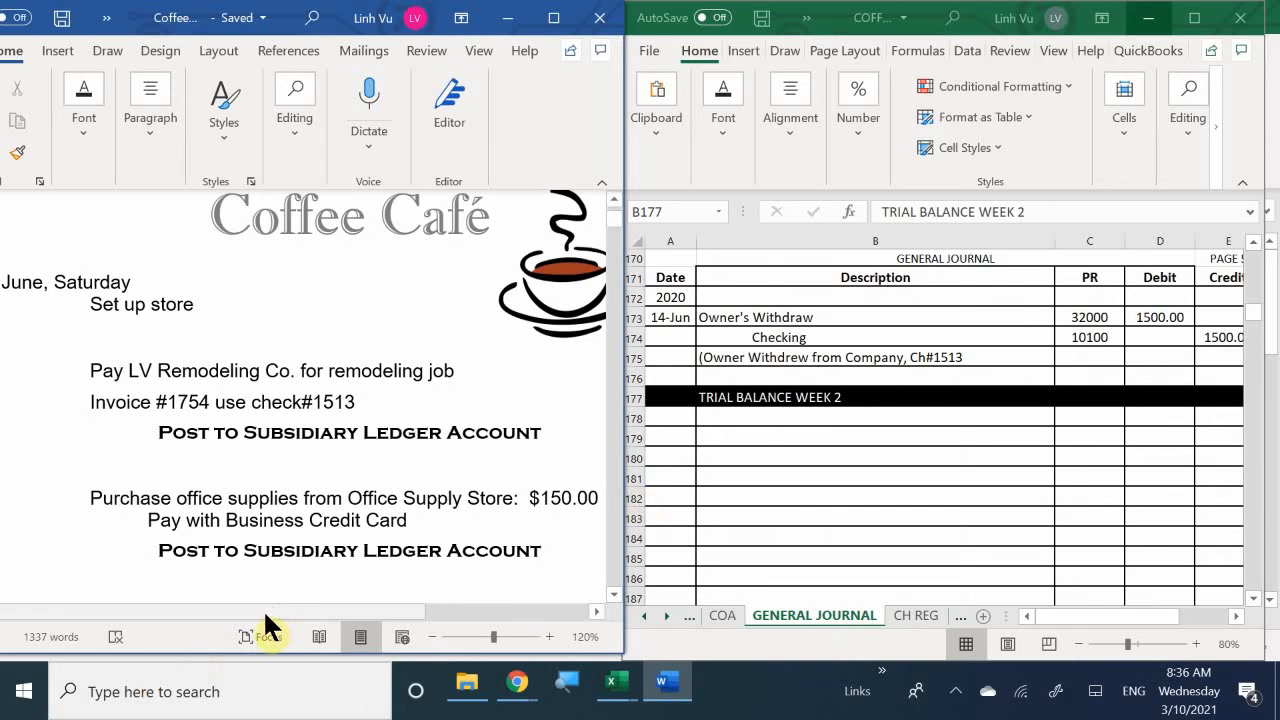
- Review the 15 June transactions in the Coffee Café document, including the LV Remodeling Co. payment instructions
left_click_drag(263, 613, 226, 622)
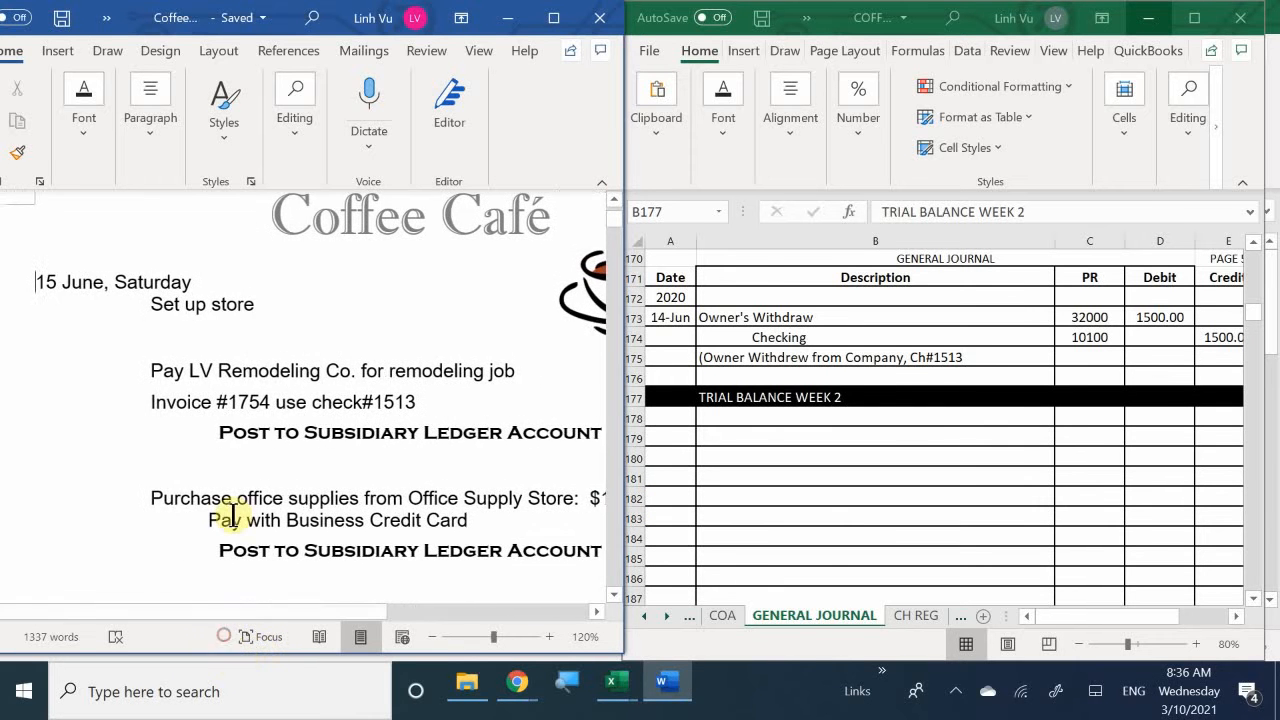
scroll(234, 514, "up", 1)
scroll(234, 514, "up", 1)
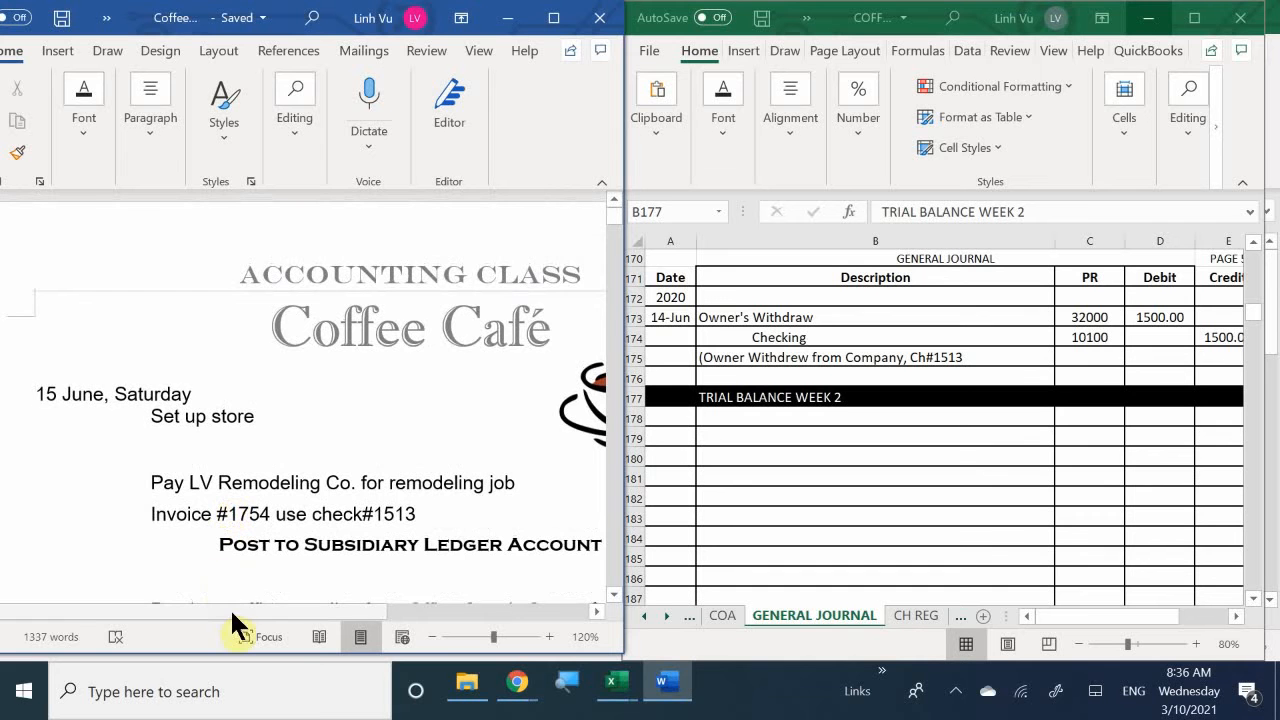
left_click_drag(277, 615, 308, 638)
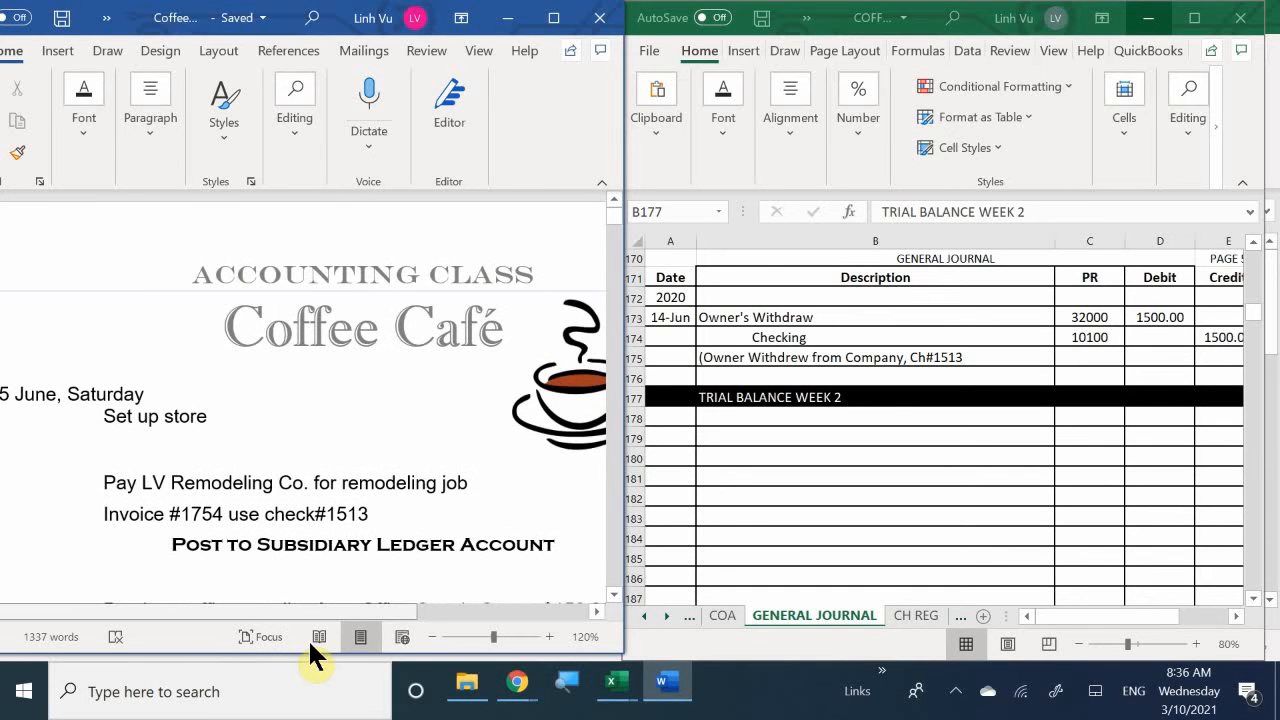
left_click_drag(308, 638, 251, 654)
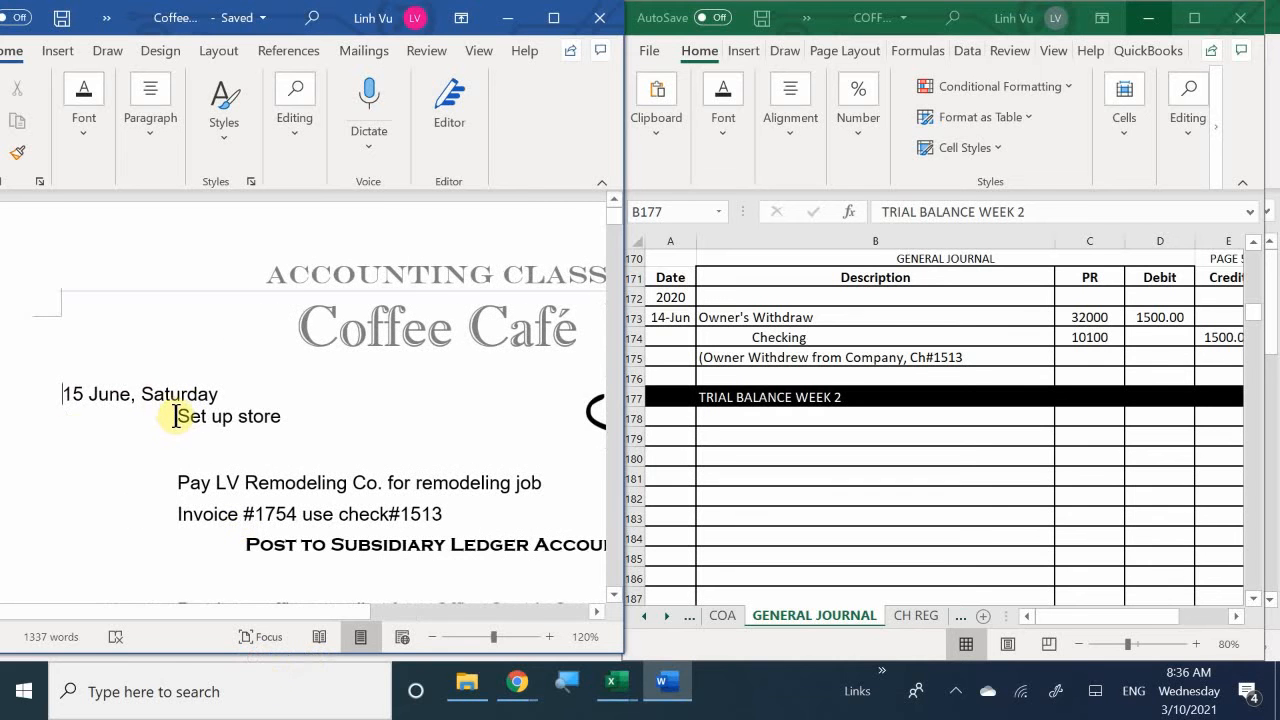
left_click_drag(178, 418, 281, 417)
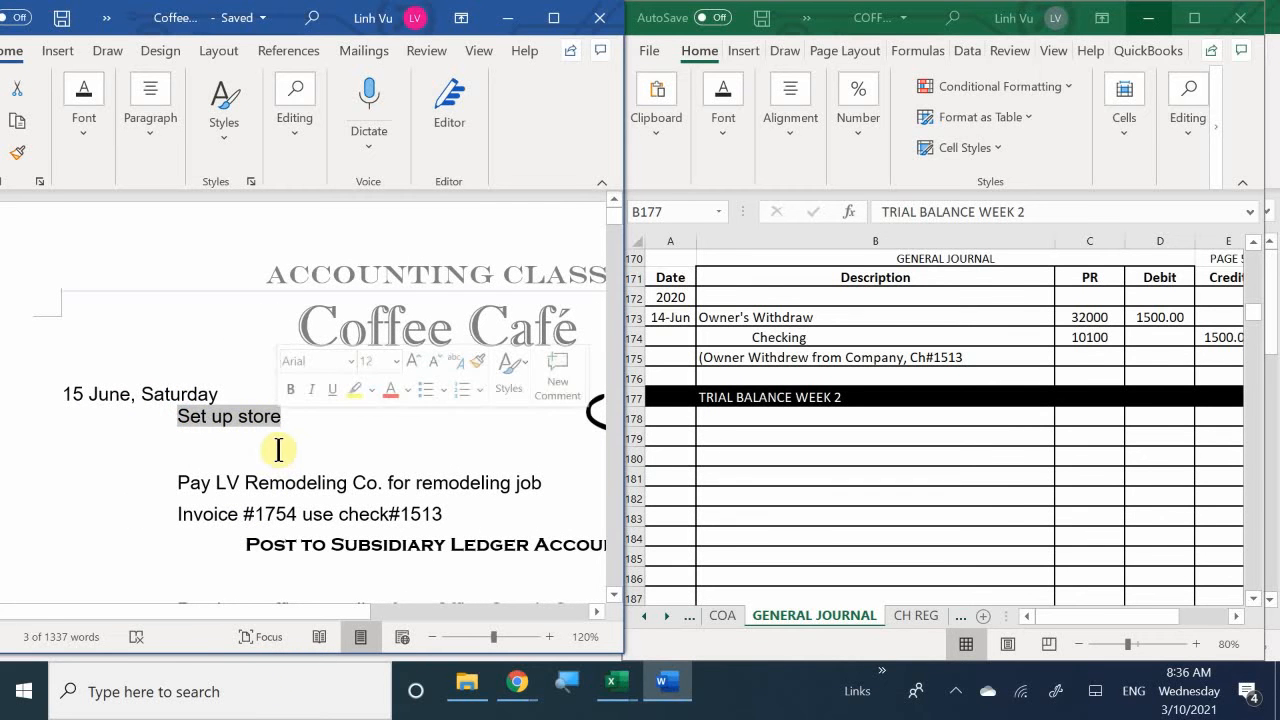
left_click(267, 453)
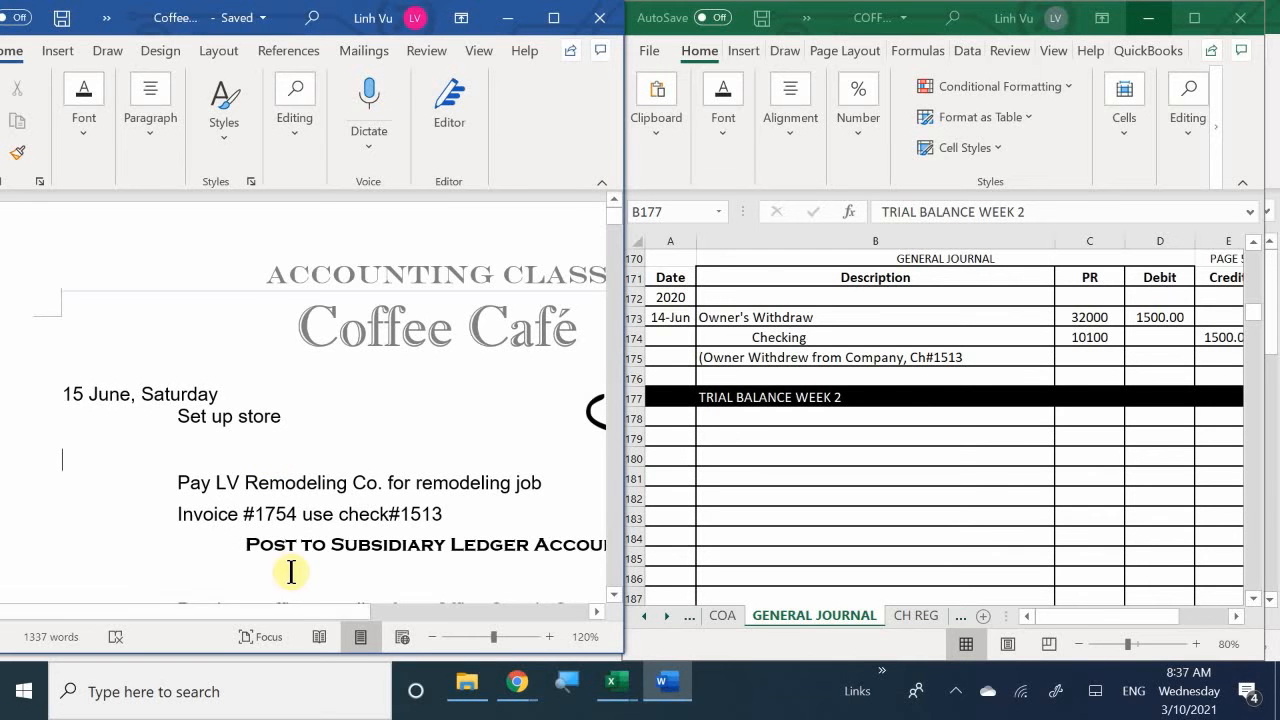
left_click_drag(296, 609, 334, 628)
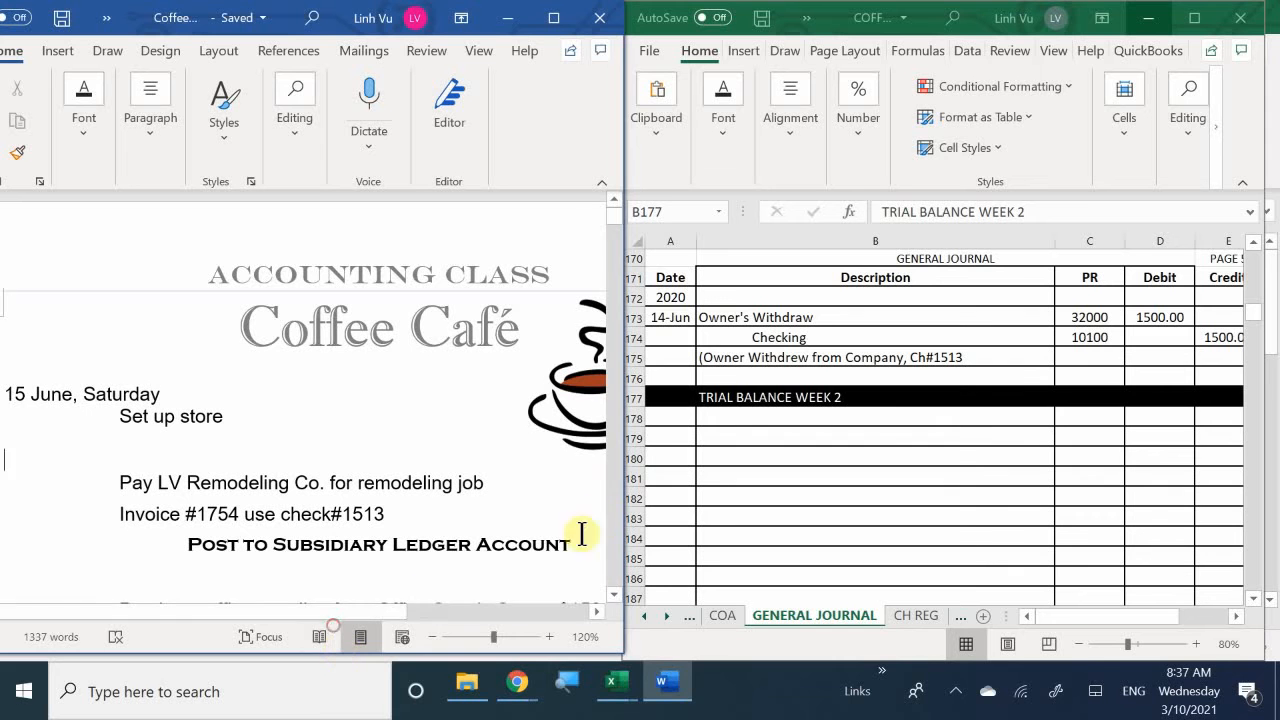
- Switch to the general journal workbook and enter the date 6/15 in cell A179, below the TRIAL BALANCE WEEK 2 row
left_click(712, 419)
left_click(674, 421)
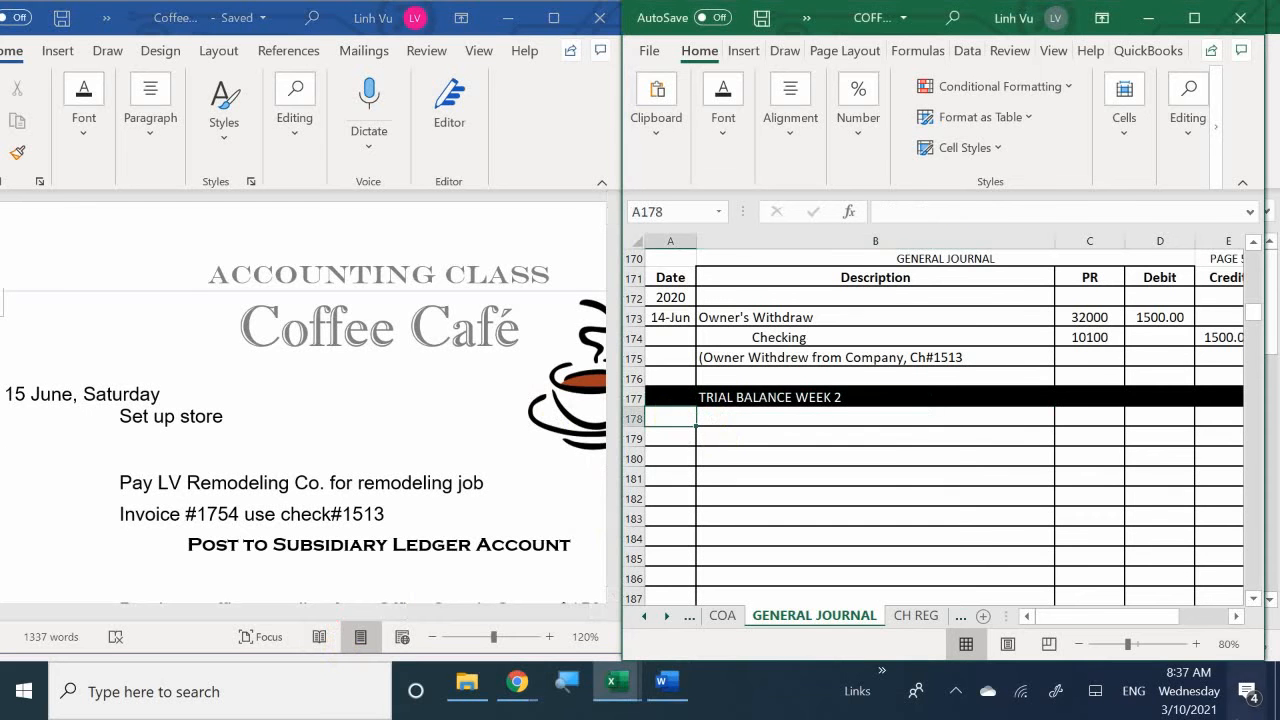
key("Down")
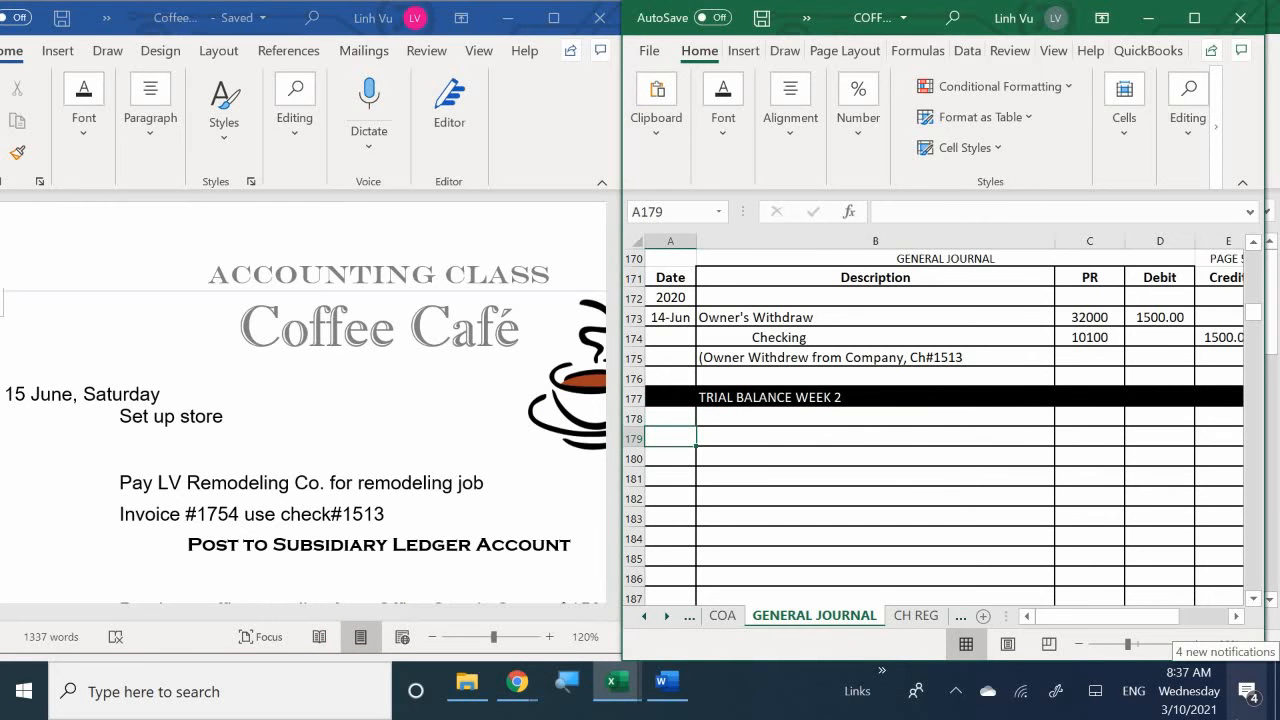
type("6/15")
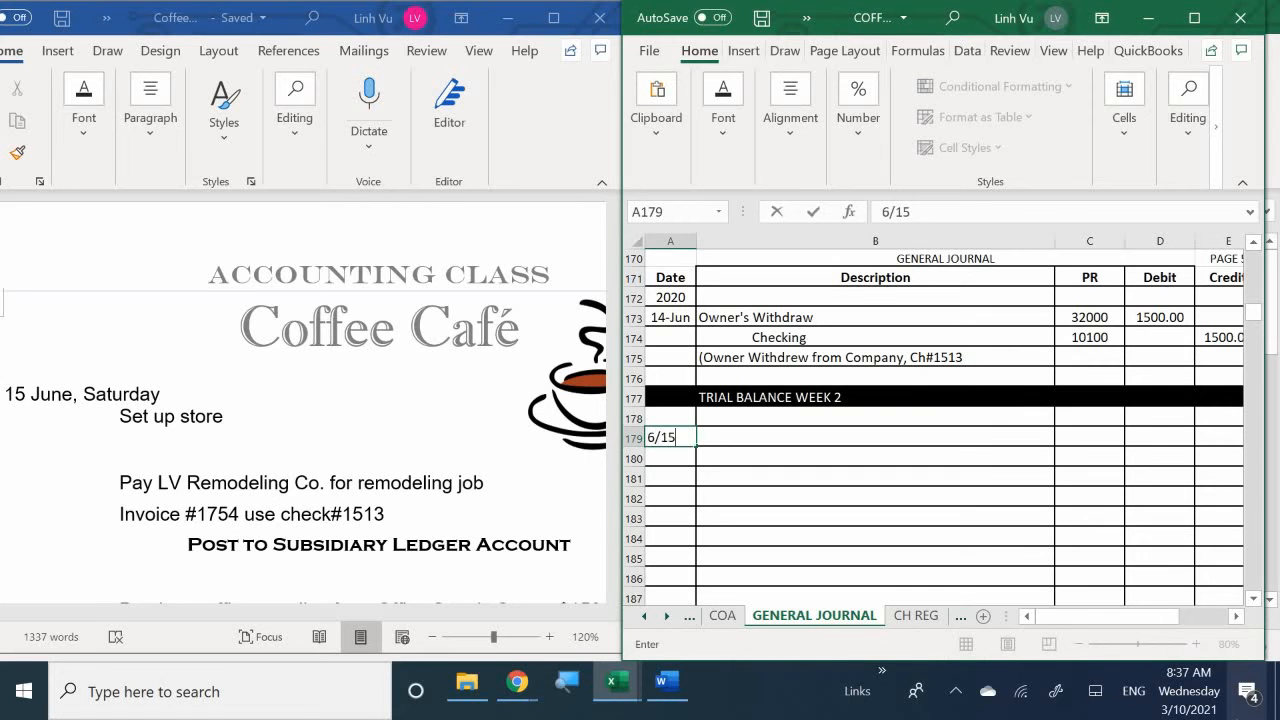
key("Return")
- Enter Accounts Payable as the description in cell B179 of the 15-Jun journal entry
key("Right")
key("Up")
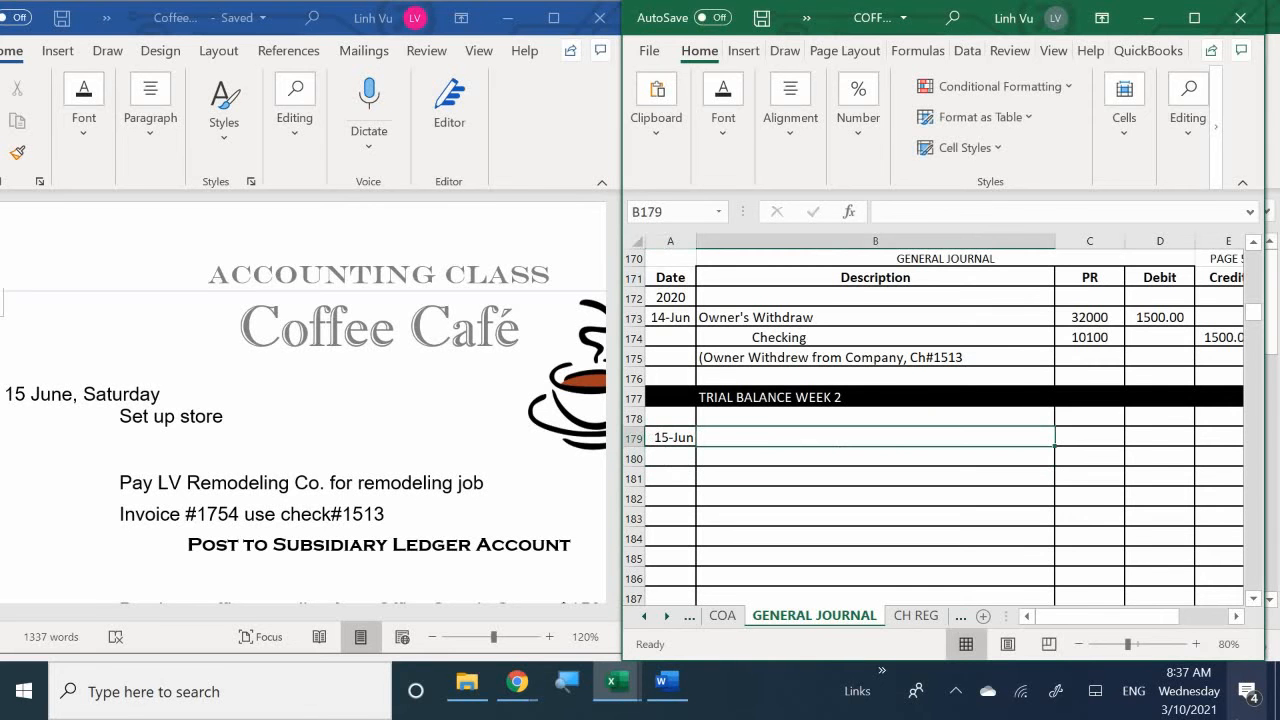
type("Acc")
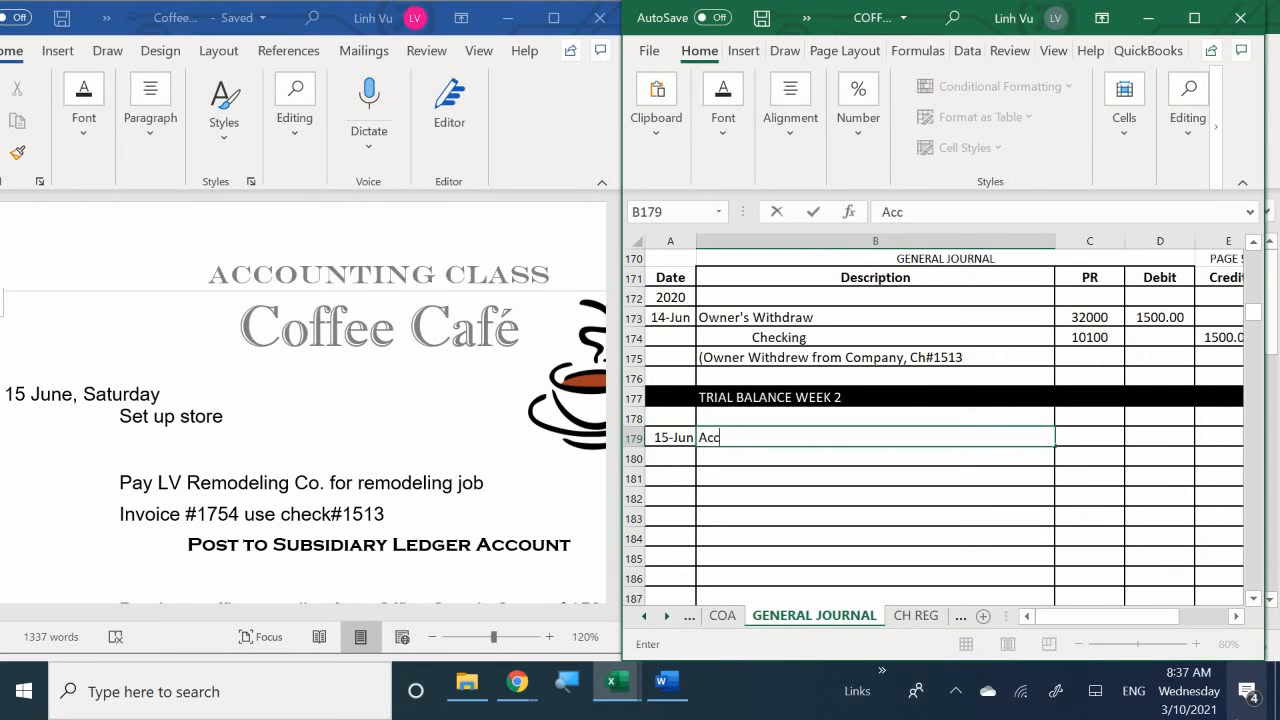
type("ounts Pauab")
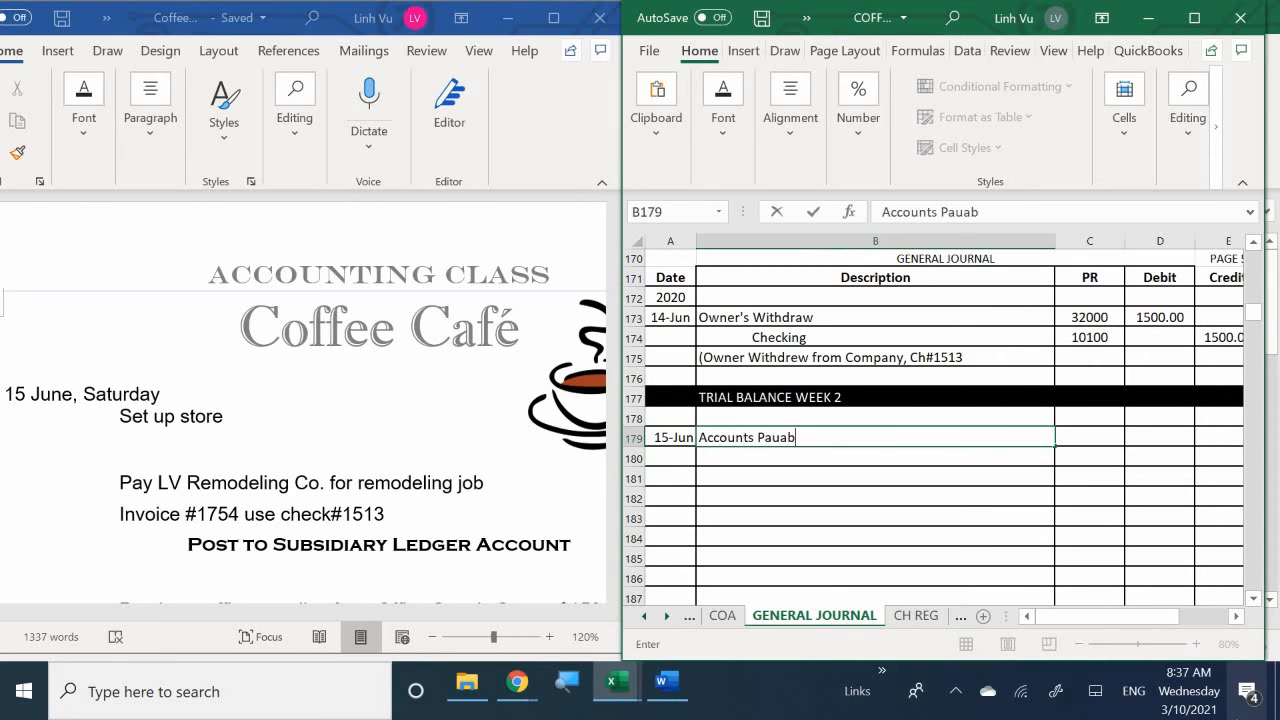
key("BackSpace")
key("BackSpace")
key("BackSpace")
type("u")
key("BackSpace")
type("i")
key("BackSpace")
type("yable")
key("Return")
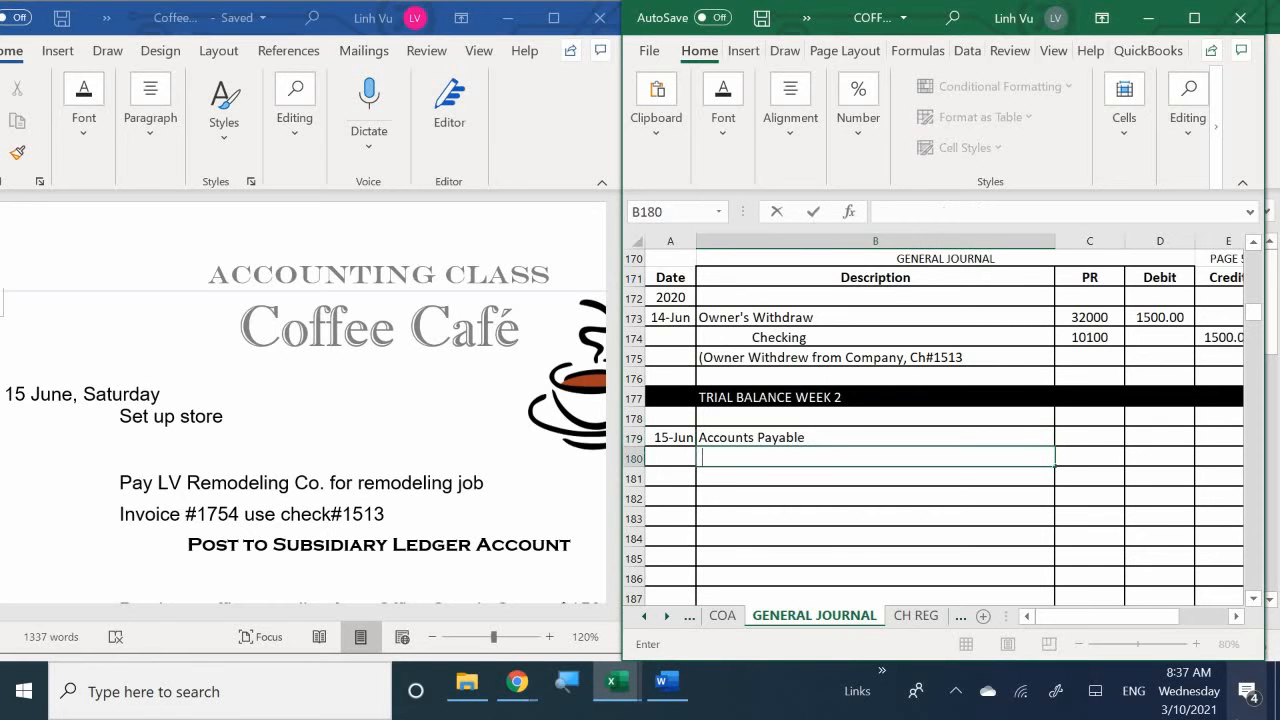
- Enter Checking as an indented description in cell B180, under Accounts Payable
type("Checkomg")
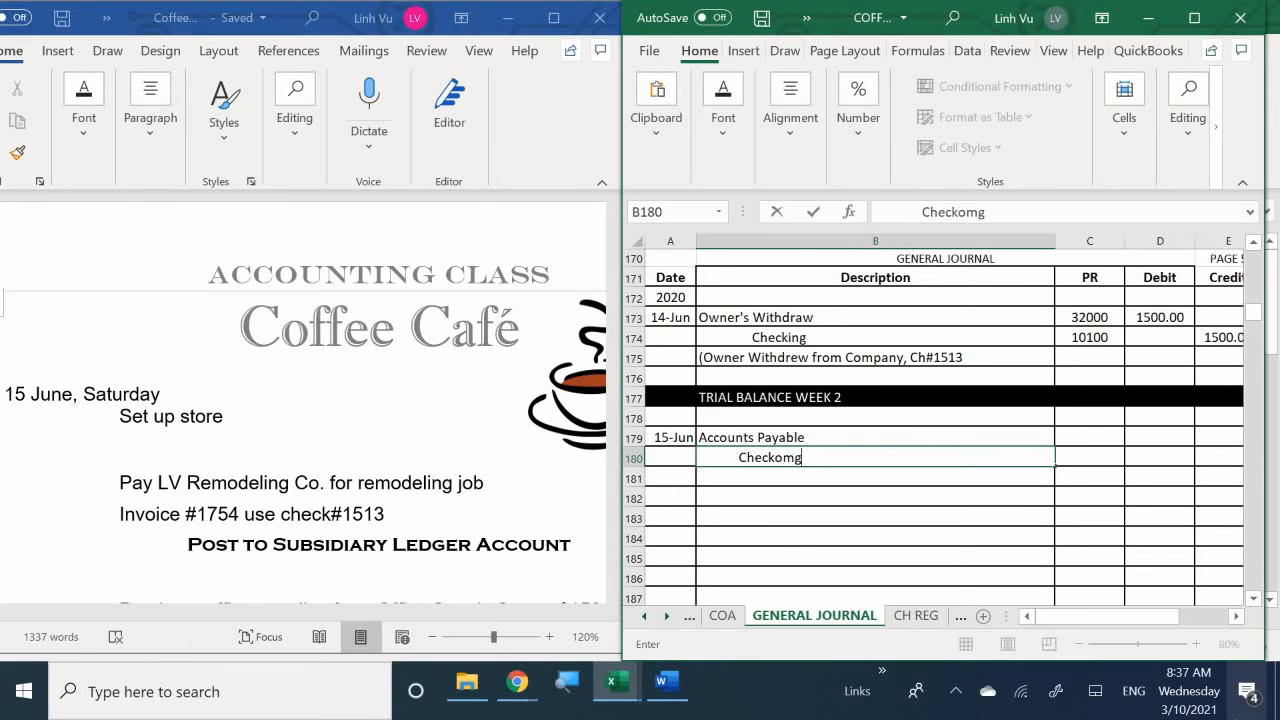
key("BackSpace")
key("BackSpace")
key("BackSpace")
type("ing")
- Enter the PR codes 20000 for Accounts Payable and 10100 for Checking in the 15-Jun journal entry
key("Tab")
key("Up")
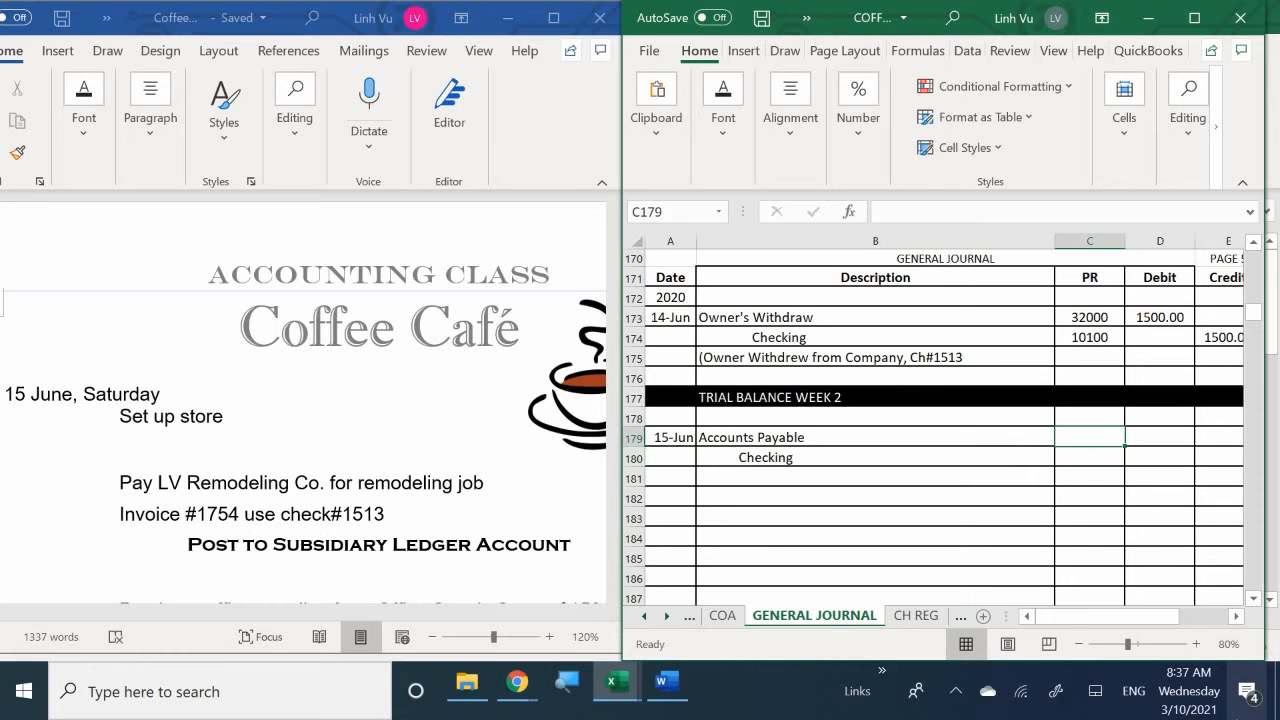
type("20000")
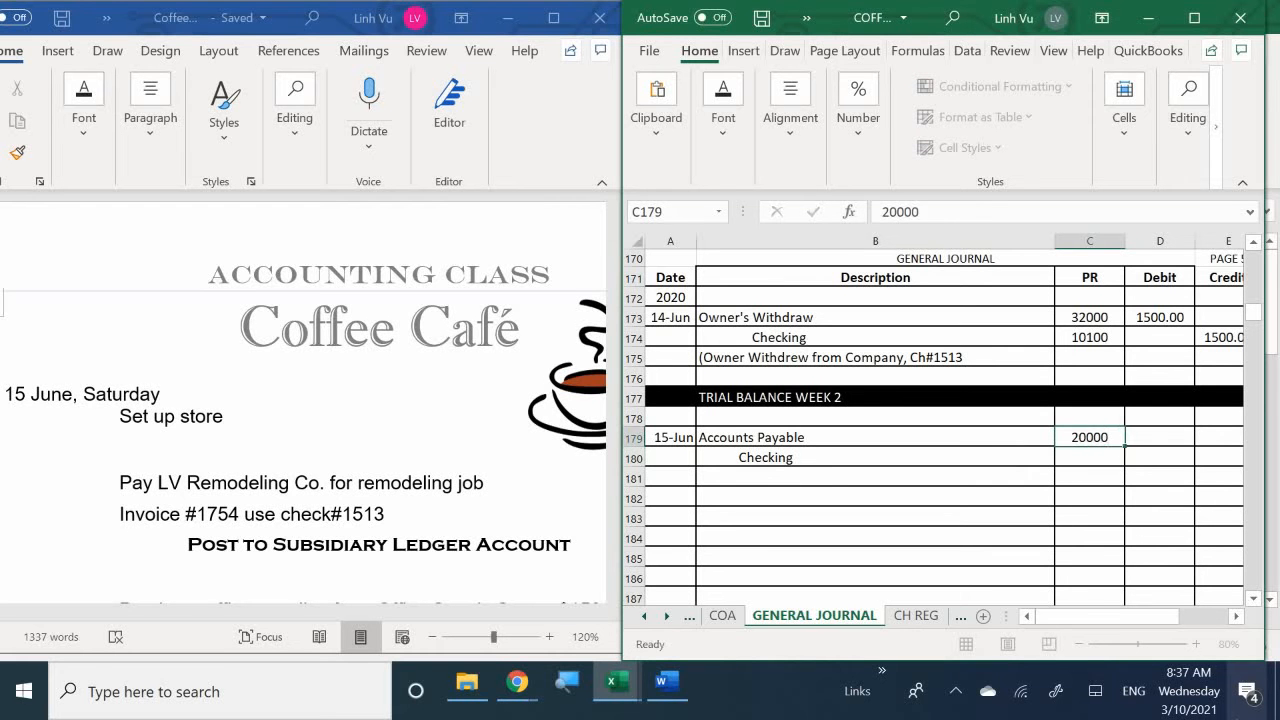
key("Return")
type("10100")
key("Return")
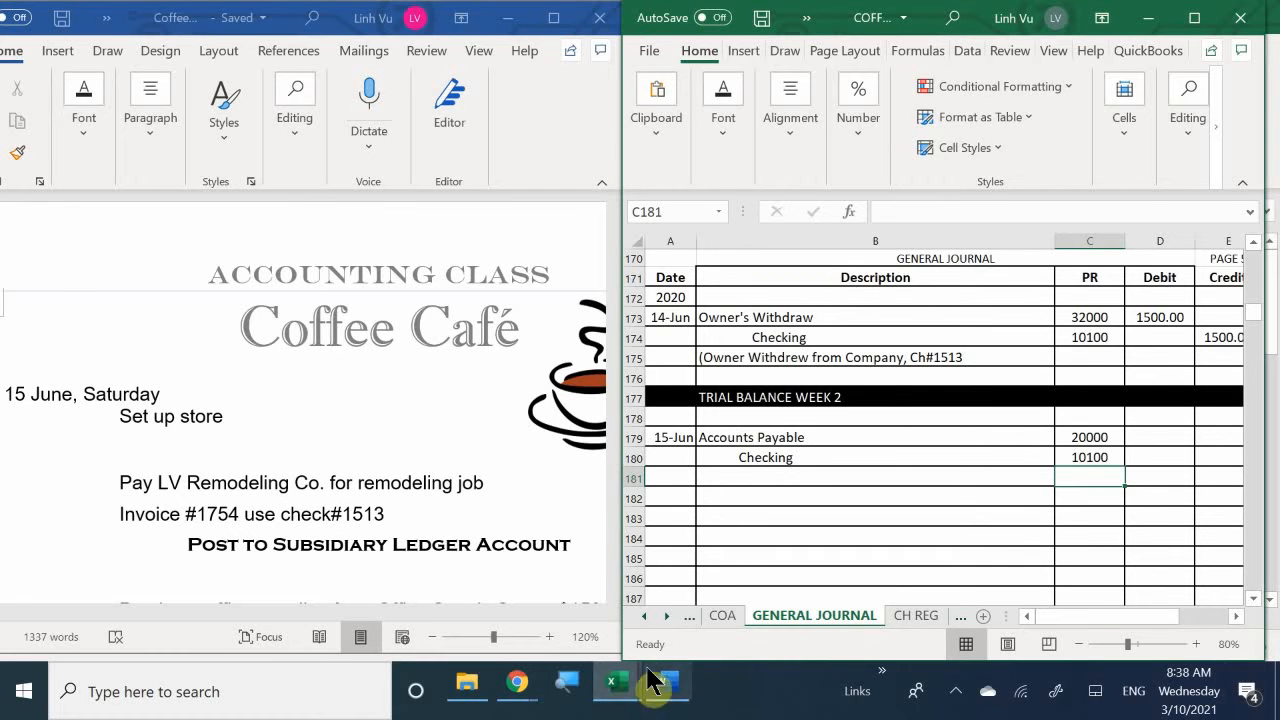
- Switch to the subsidiary ledger workbook and find the LV Remodeling Company account among the vendors to check the amount for invoice 1754
mouse_move(617, 680)
left_click(606, 600)
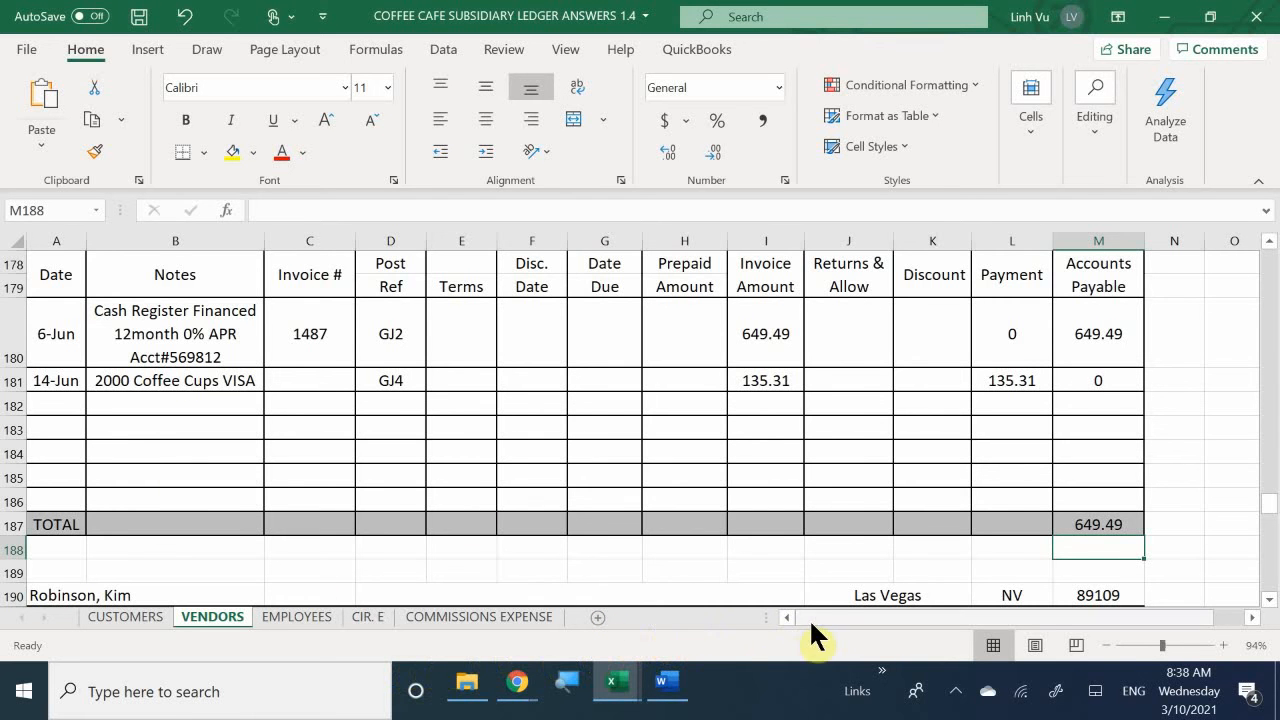
left_click_drag(815, 617, 780, 618)
scroll(234, 386, "up", 5)
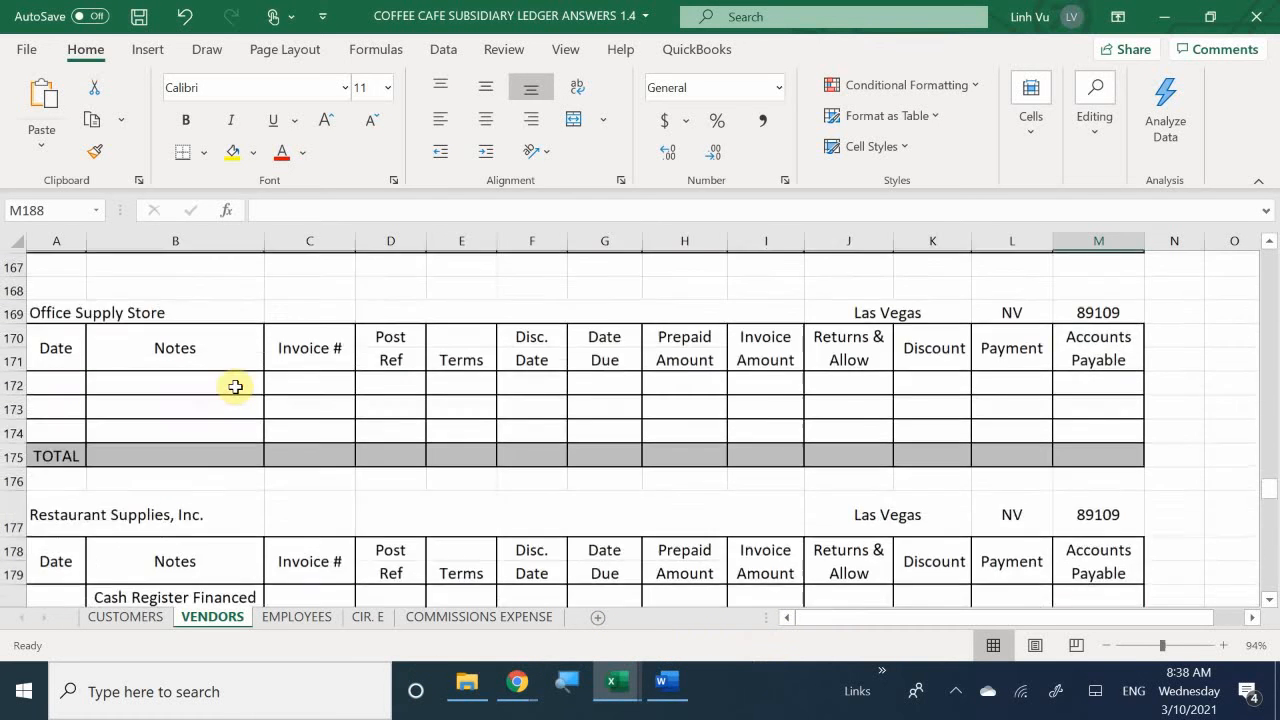
scroll(235, 387, "up", 10)
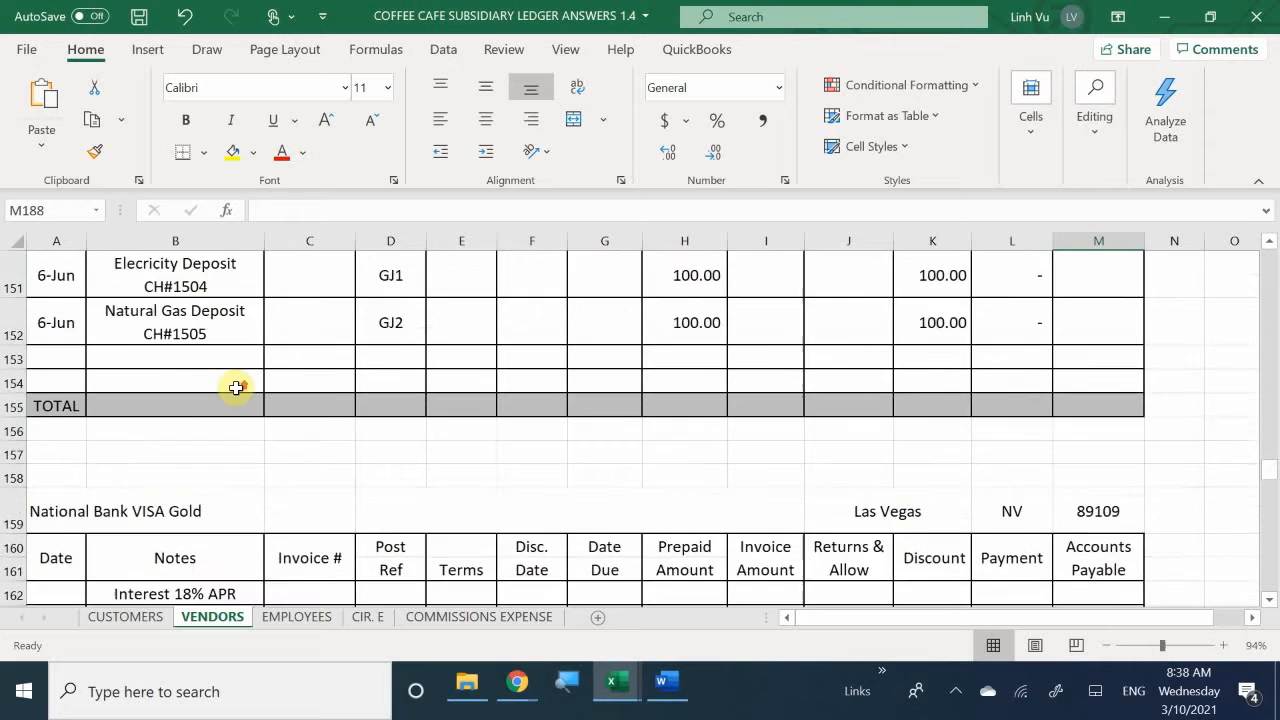
scroll(235, 387, "up", 2)
scroll(235, 388, "down", 4)
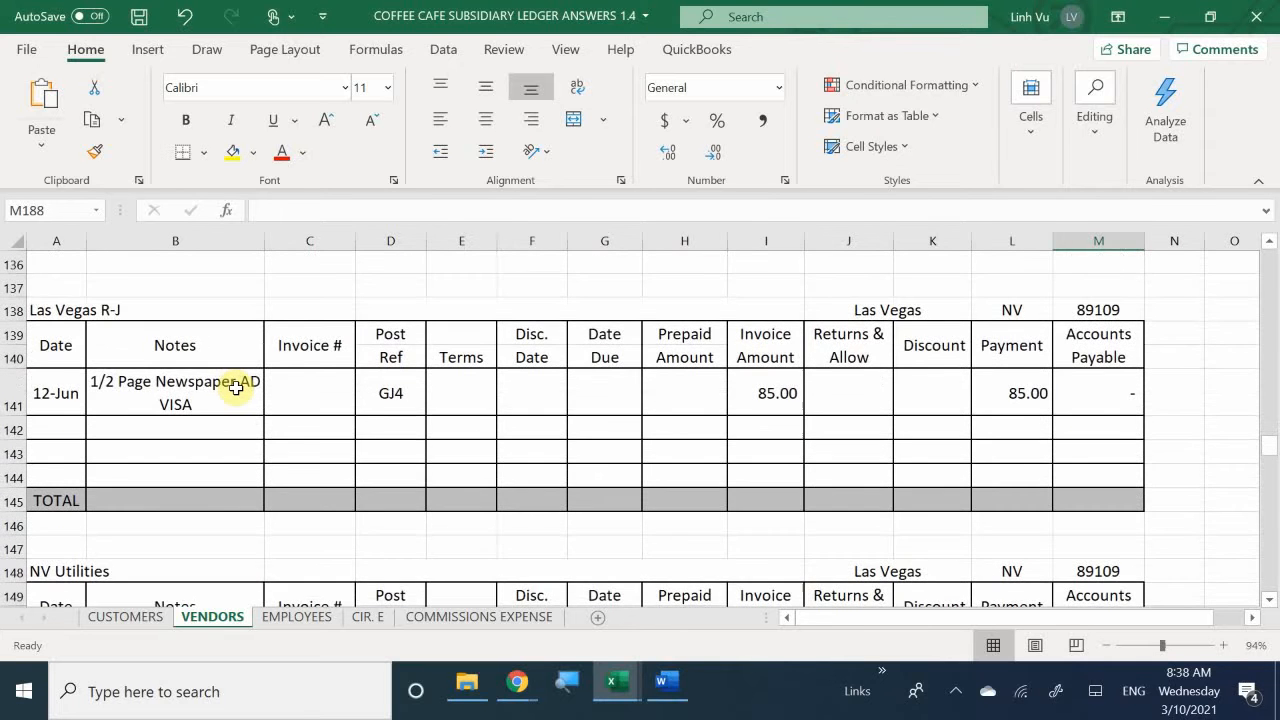
scroll(235, 388, "up", 7)
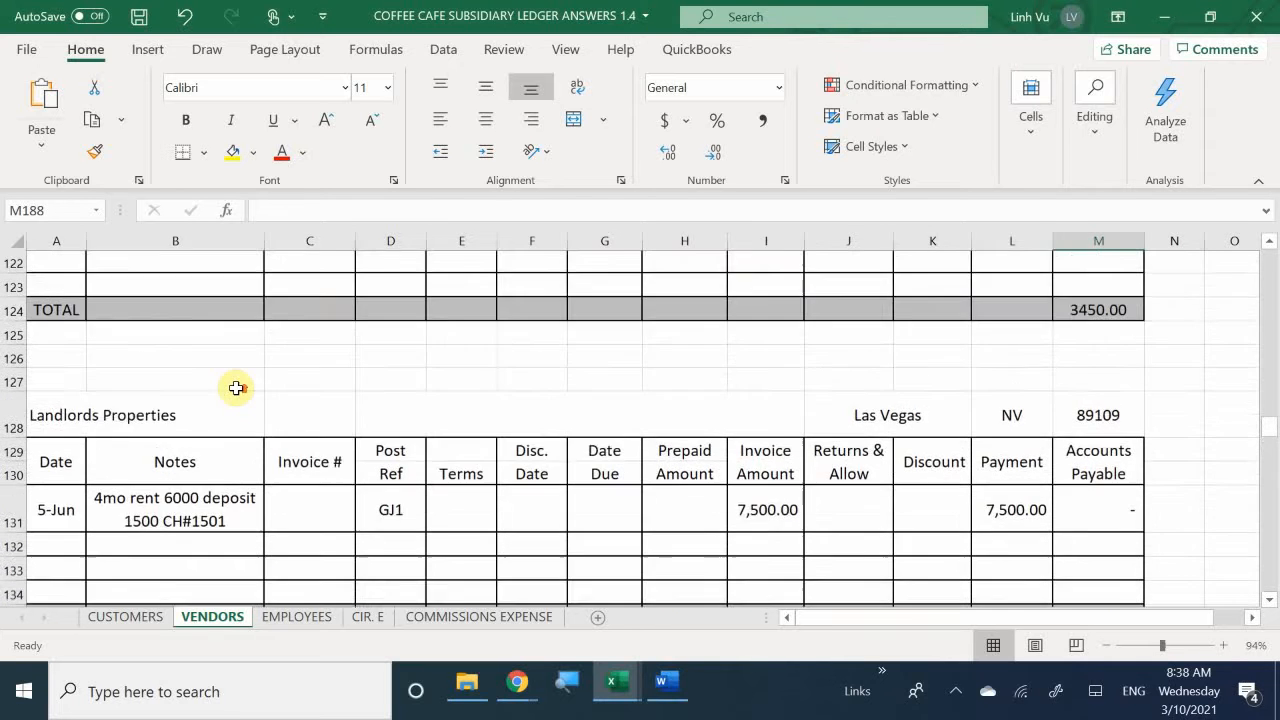
scroll(235, 388, "up", 3)
scroll(235, 388, "down", 2)
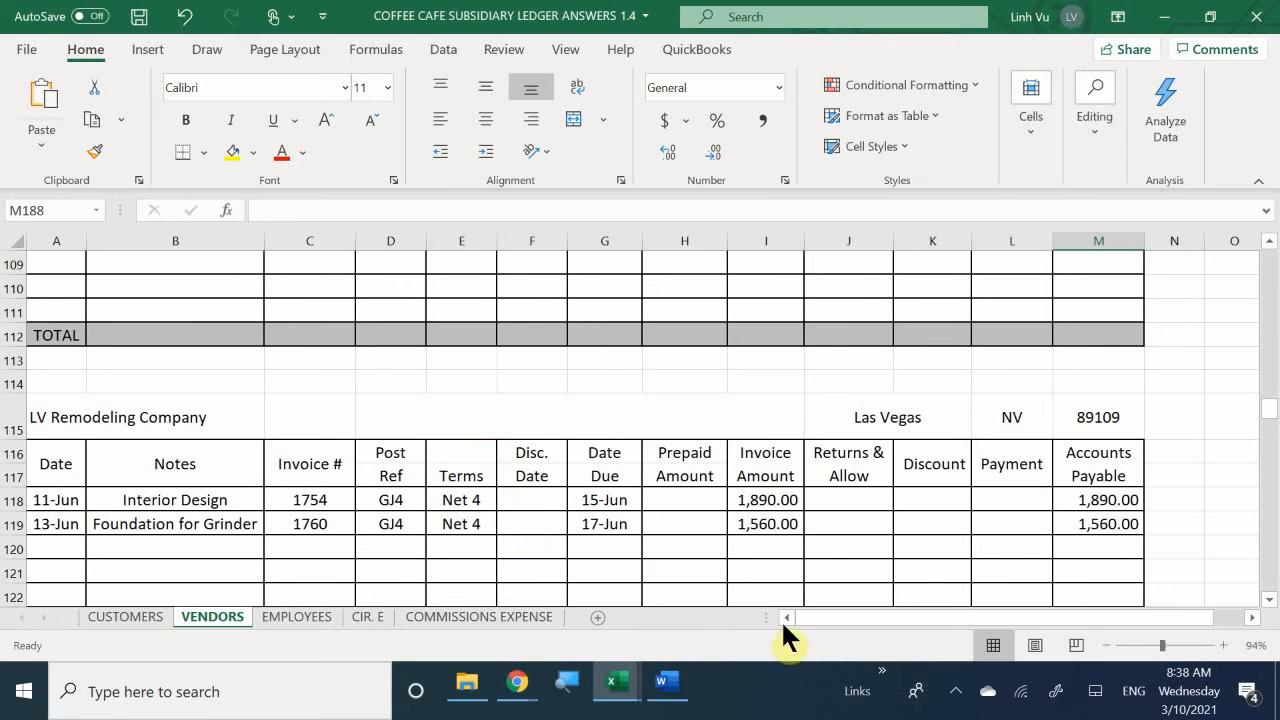
- Return to the general journal workbook and enter a 1890 debit for Accounts Payable and a 1890 credit for Checking
mouse_move(610, 695)
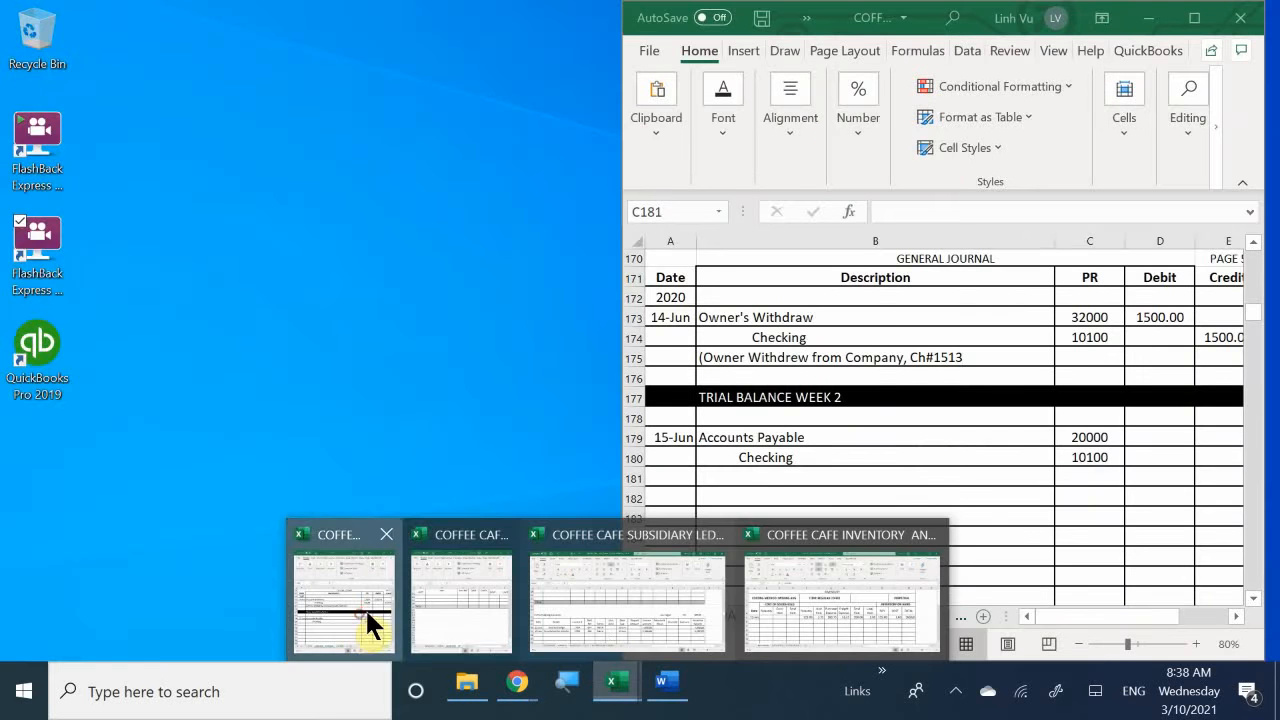
left_click(367, 614)
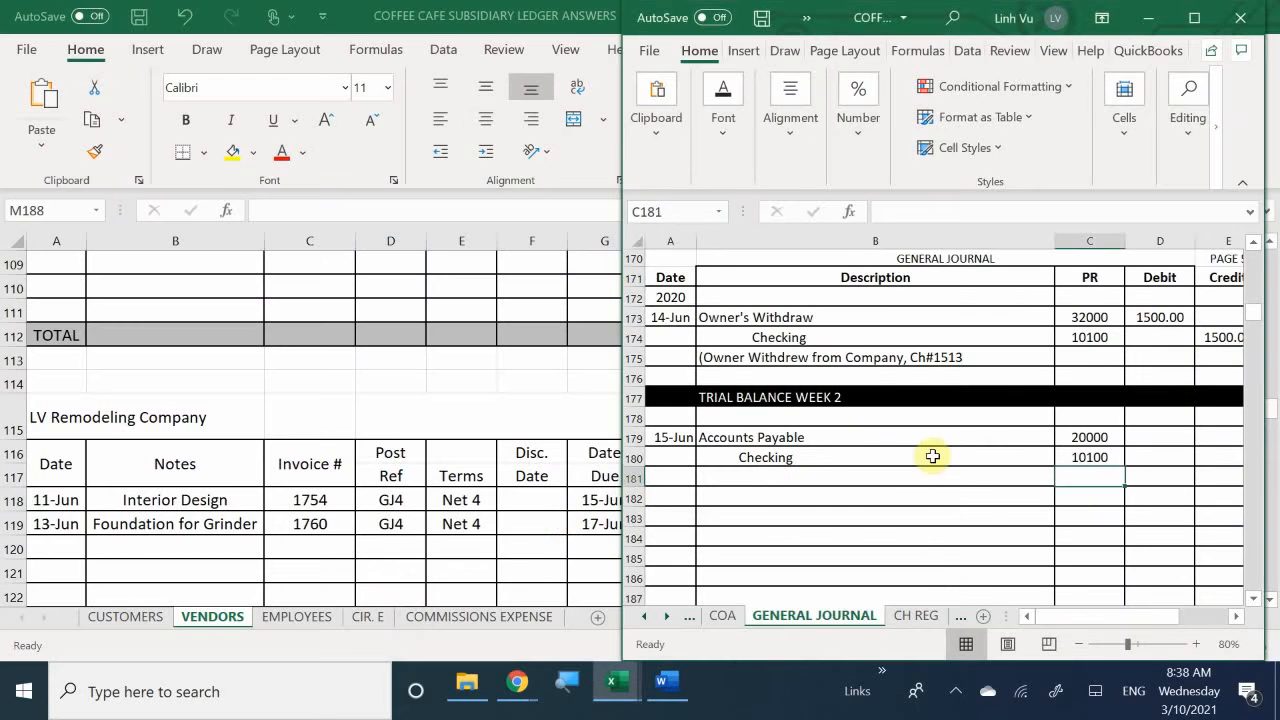
left_click(1144, 420)
left_click(1150, 440)
type("1")
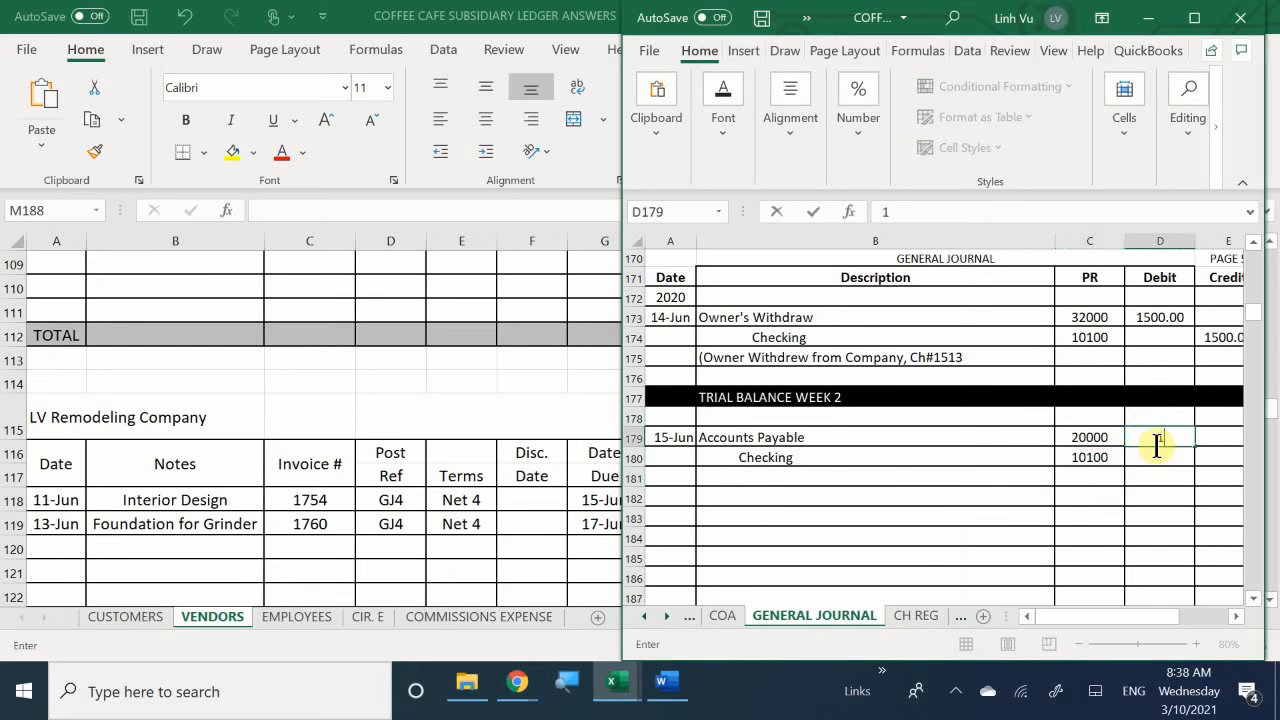
type("890")
key("Return")
key("Right")
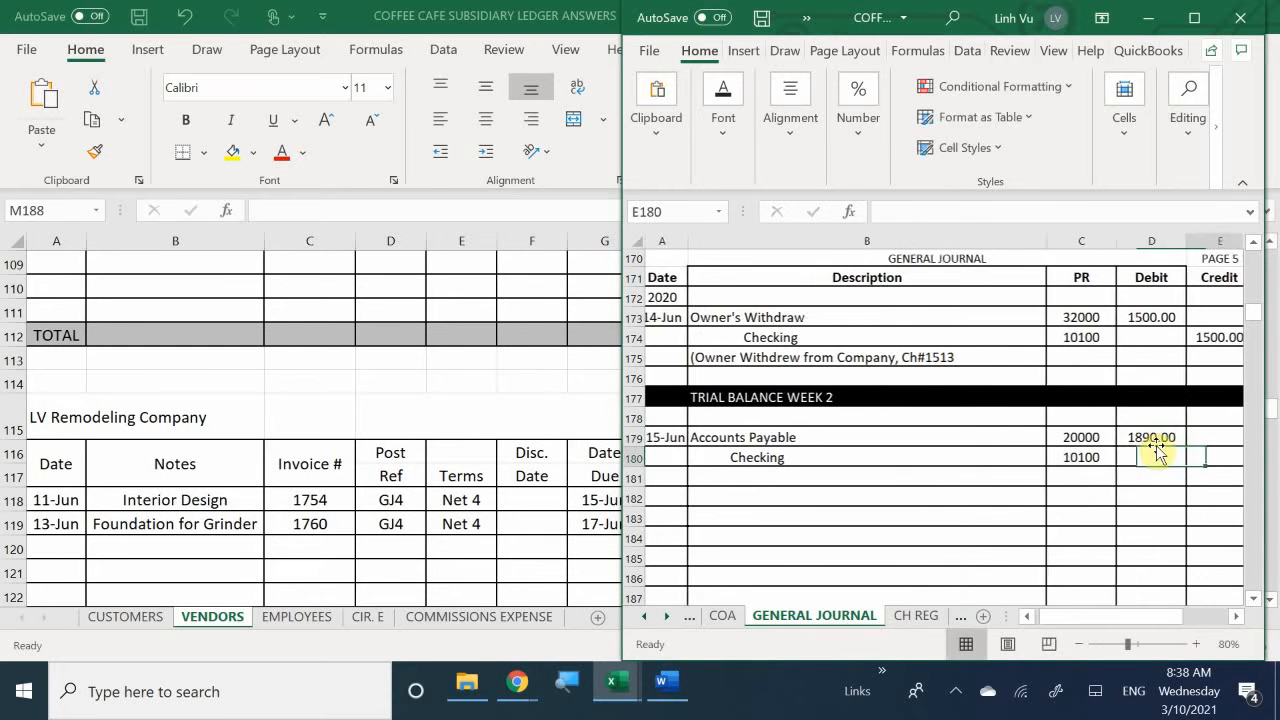
type("1890")
key("Return")
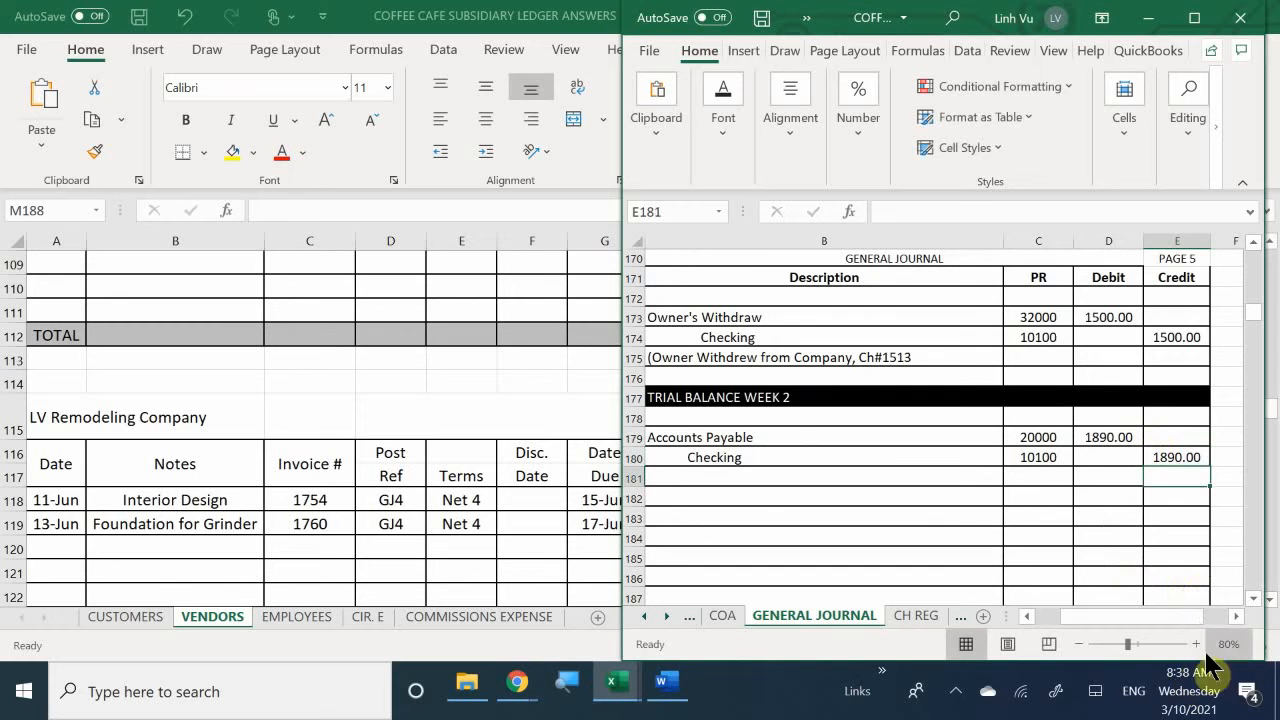
- In the CH REG check register, enter the date 6/15 for check 1514
left_click_drag(1133, 616, 1052, 616)
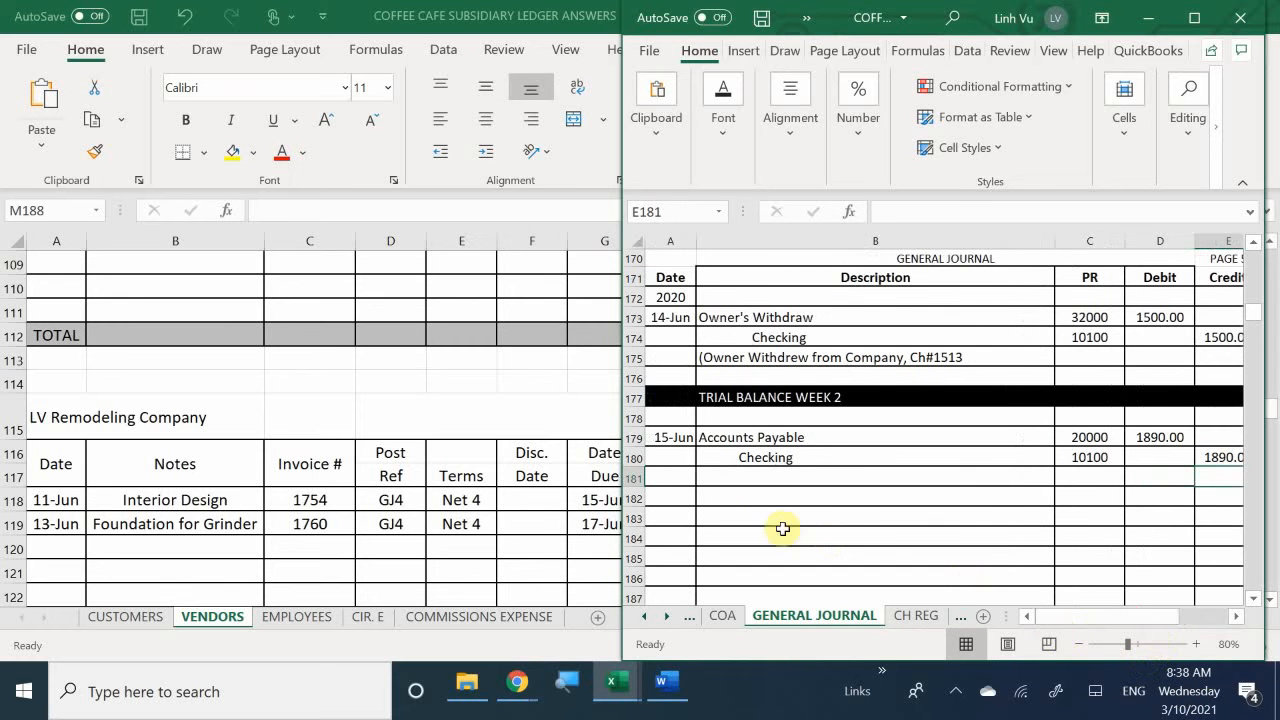
left_click_drag(622, 415, 603, 415)
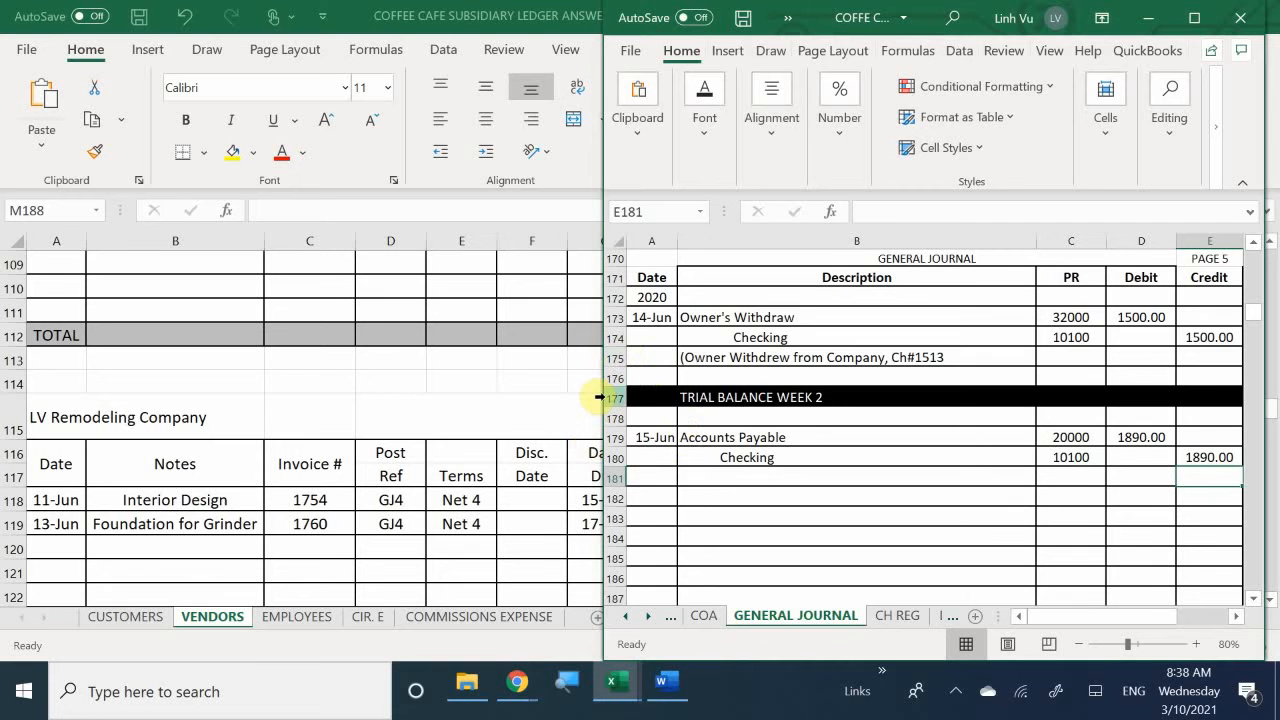
left_click_drag(606, 407, 612, 407)
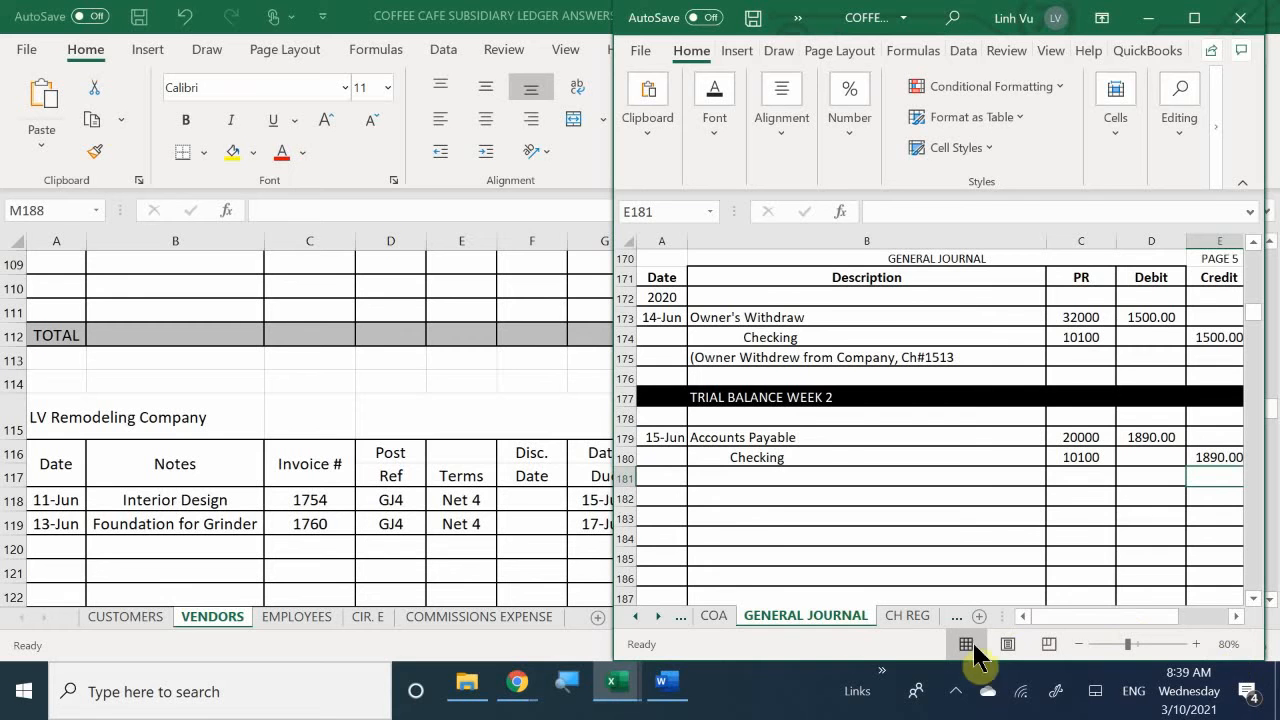
left_click(896, 612)
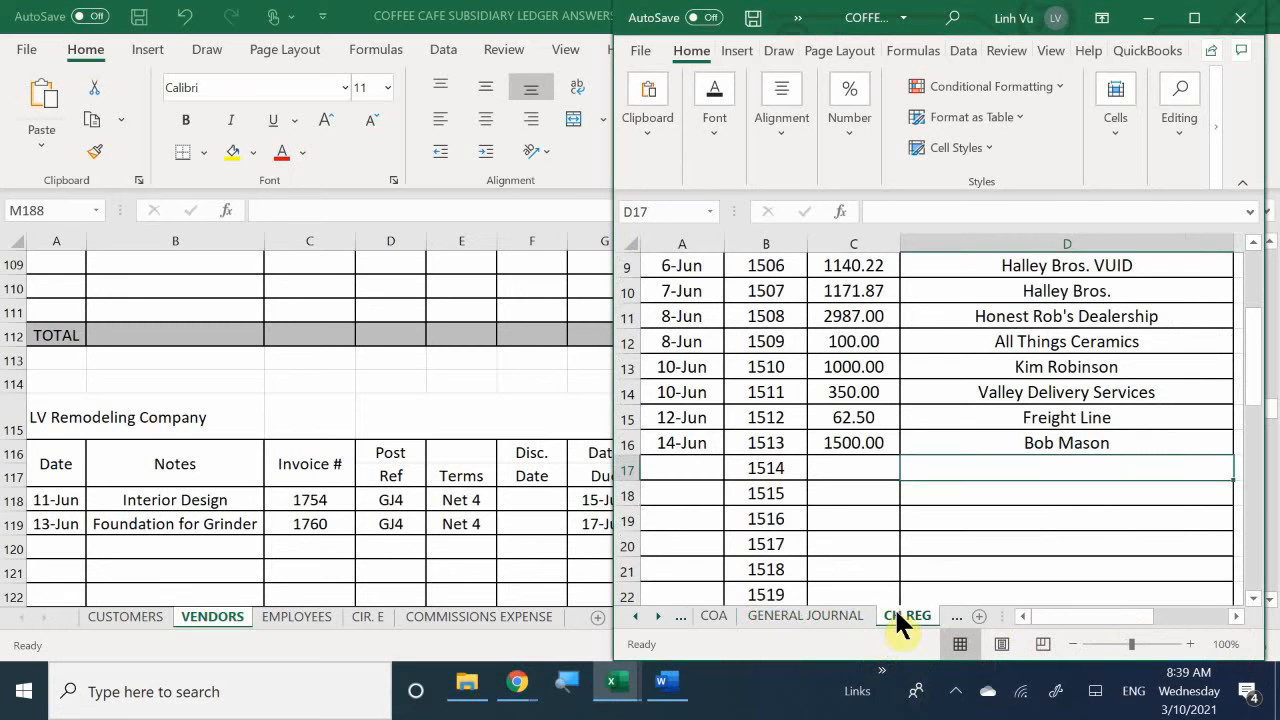
left_click(689, 481)
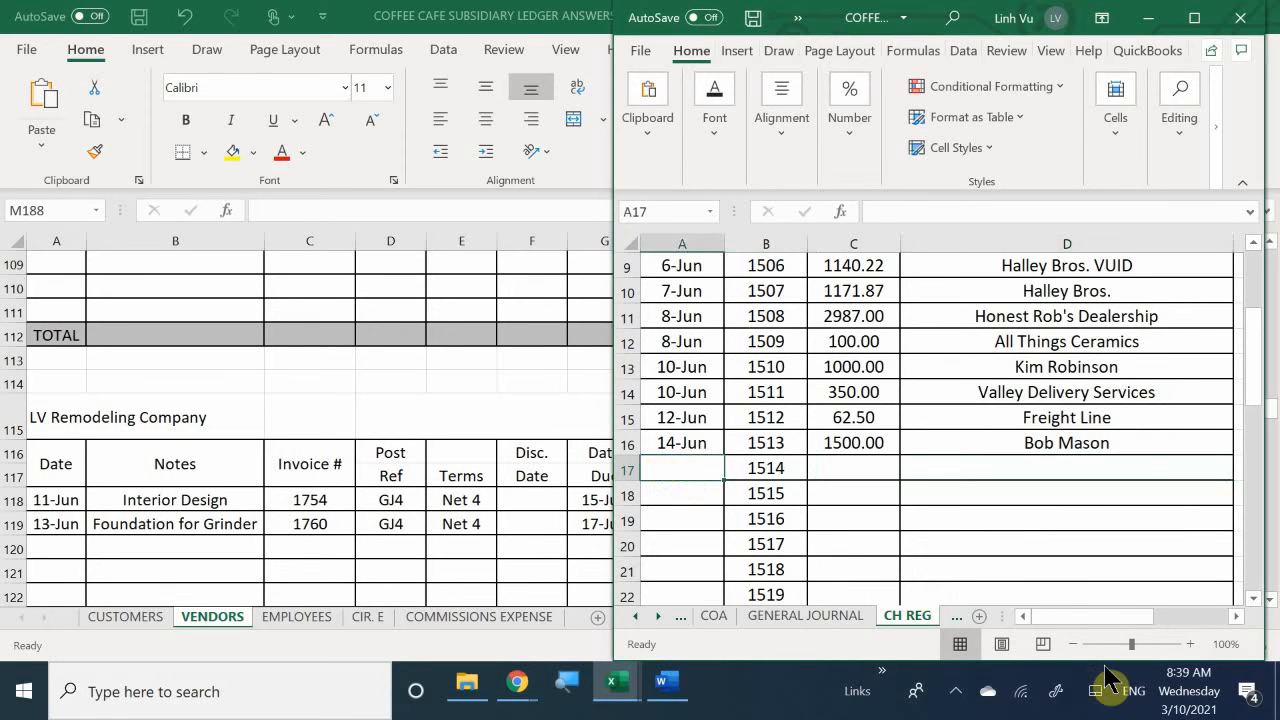
type("6/15")
key("Return")
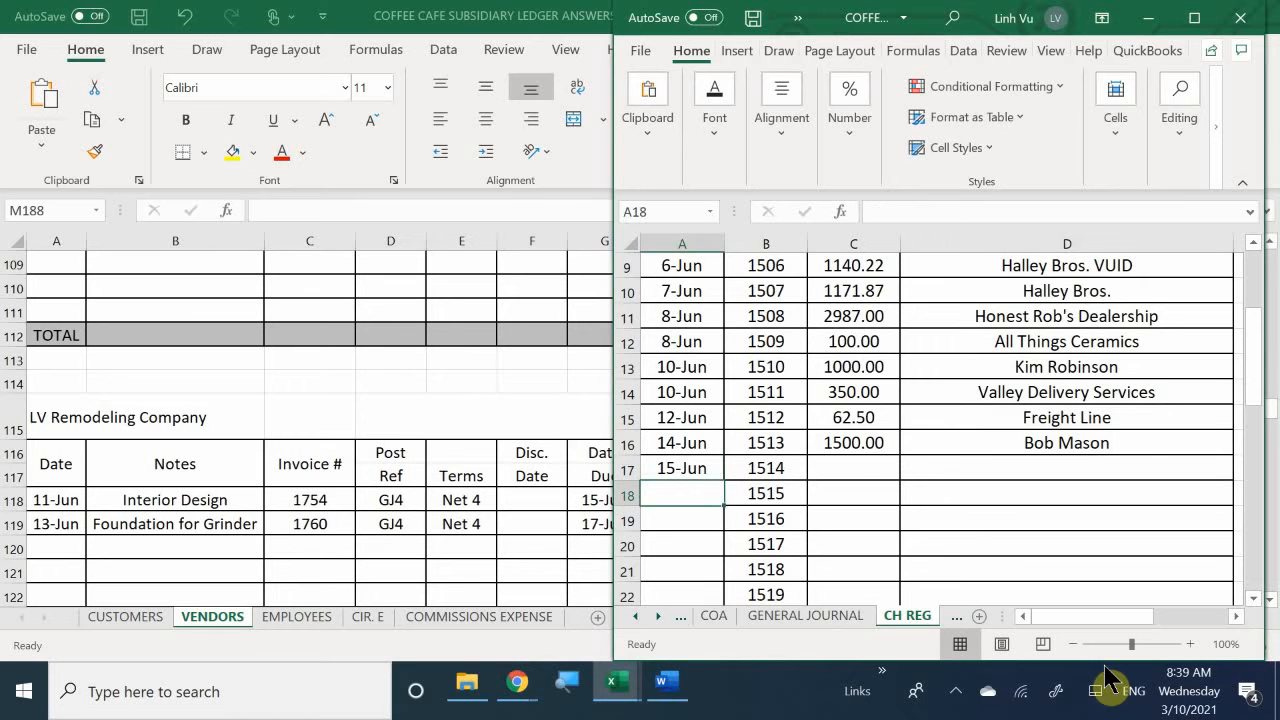
- Enter 1890 as the amount of check 1514 in the check register
key("Right")
key("Right")
key("Up")
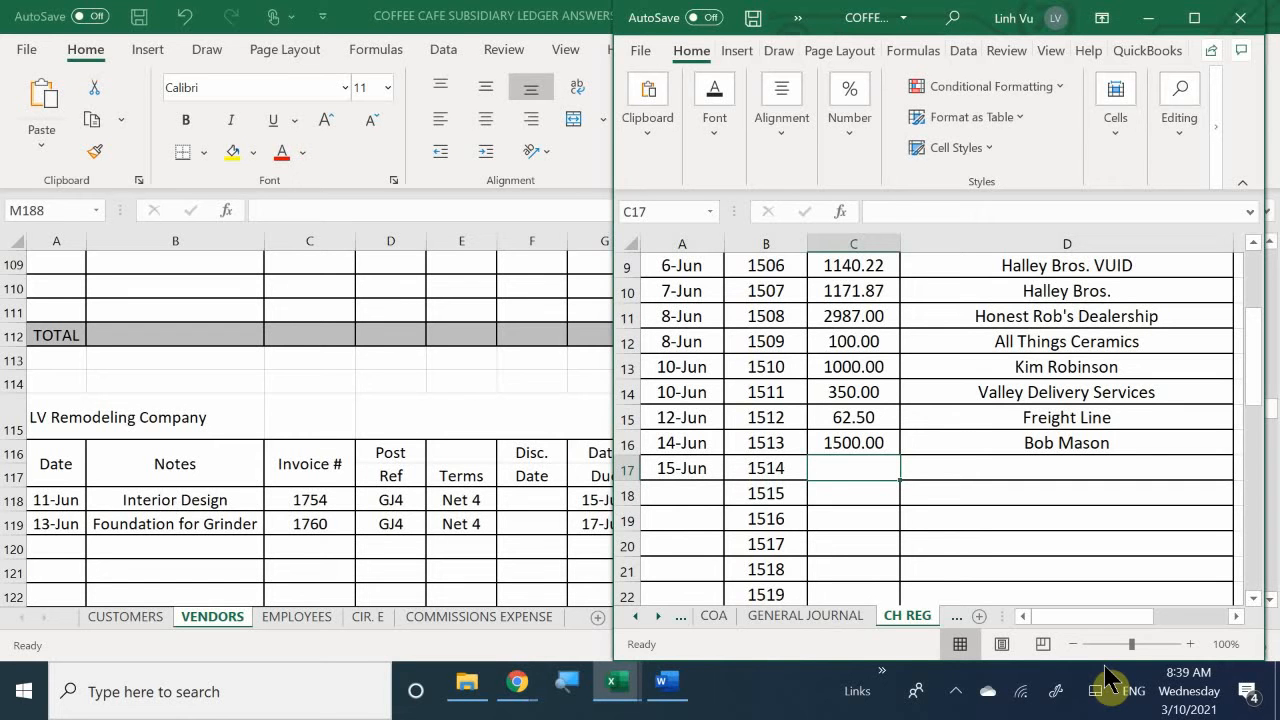
type("18")
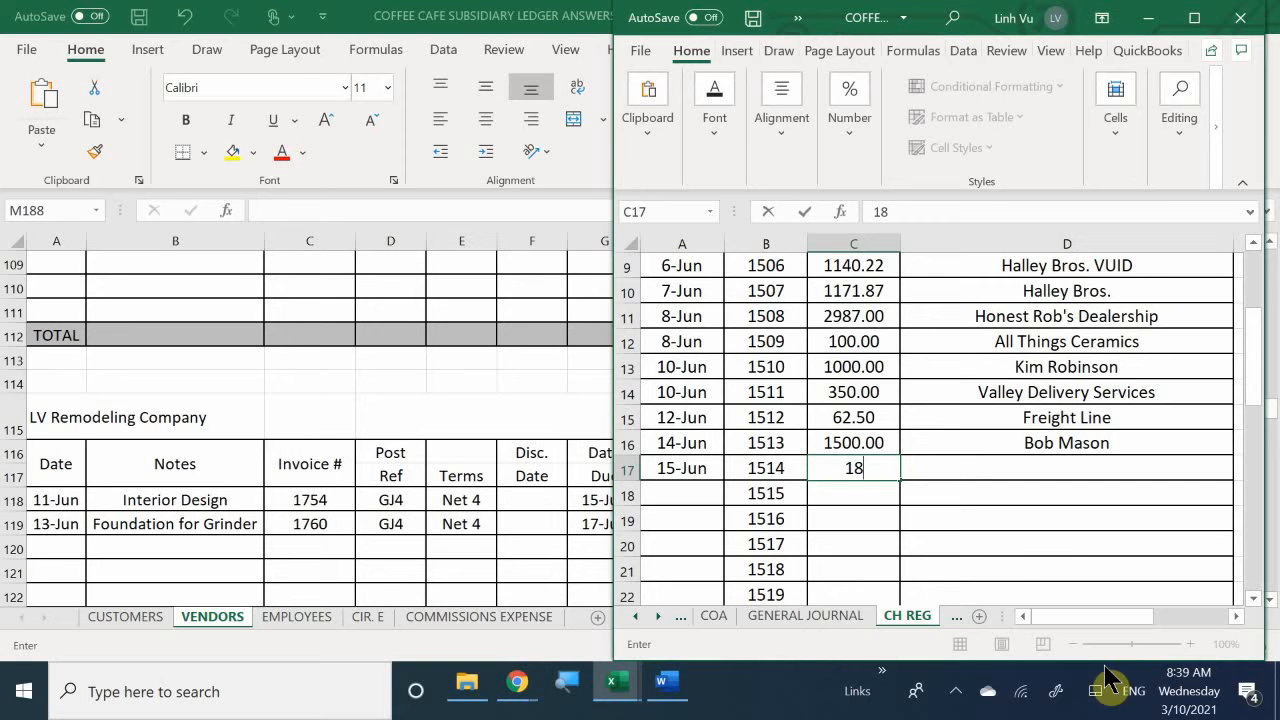
type("90")
key("Return")
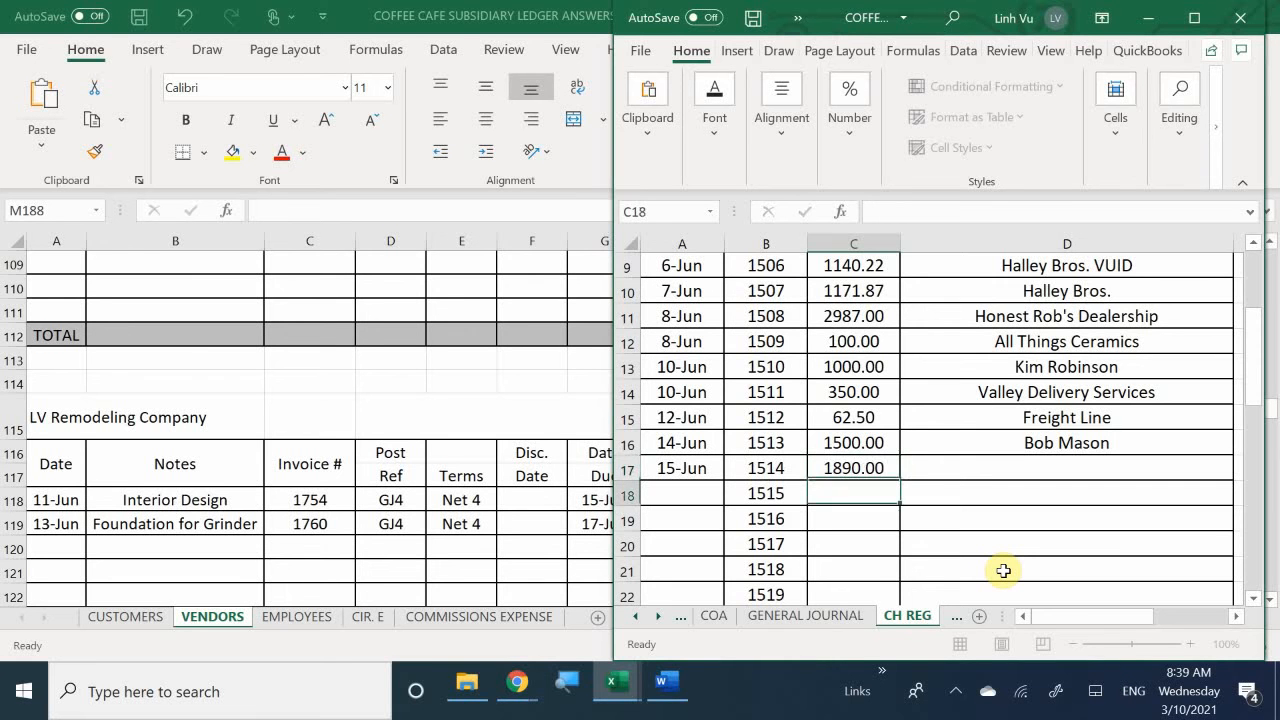
- Enter LV Remodeling Co as the payee of check 1514 in the check register
key("Up")
key("Right")
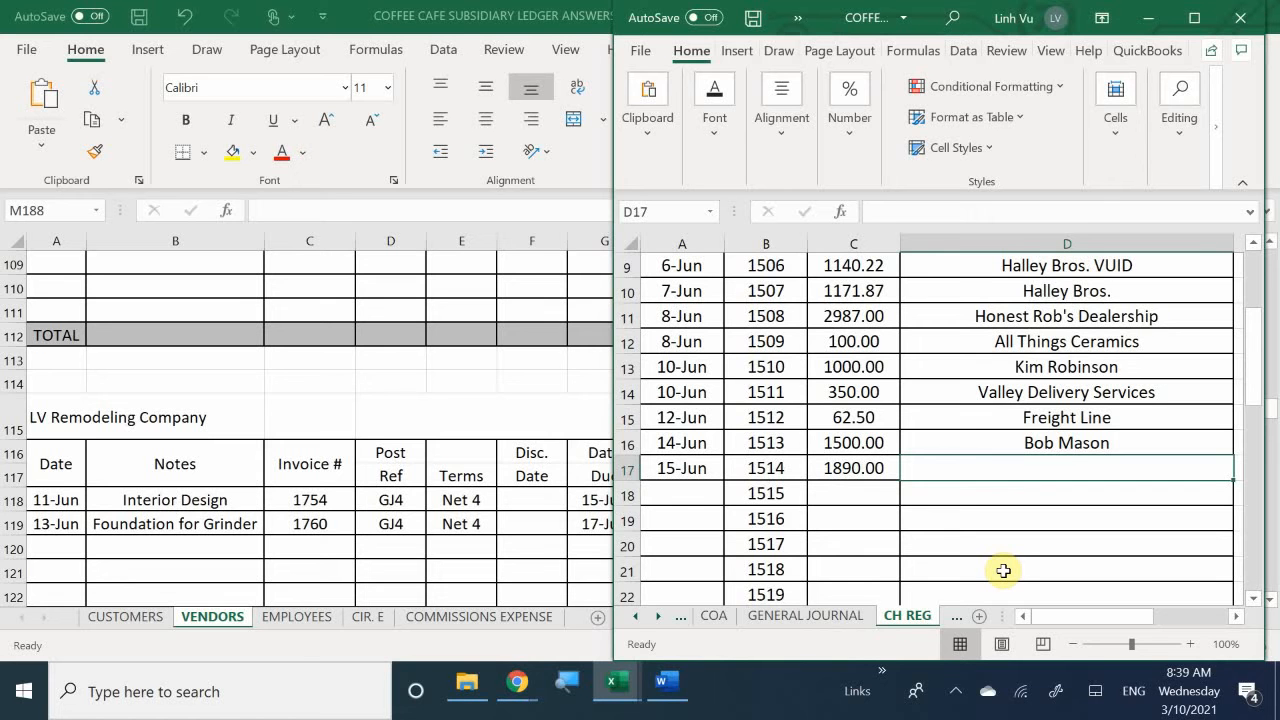
type("J")
key("BackSpace")
type("J")
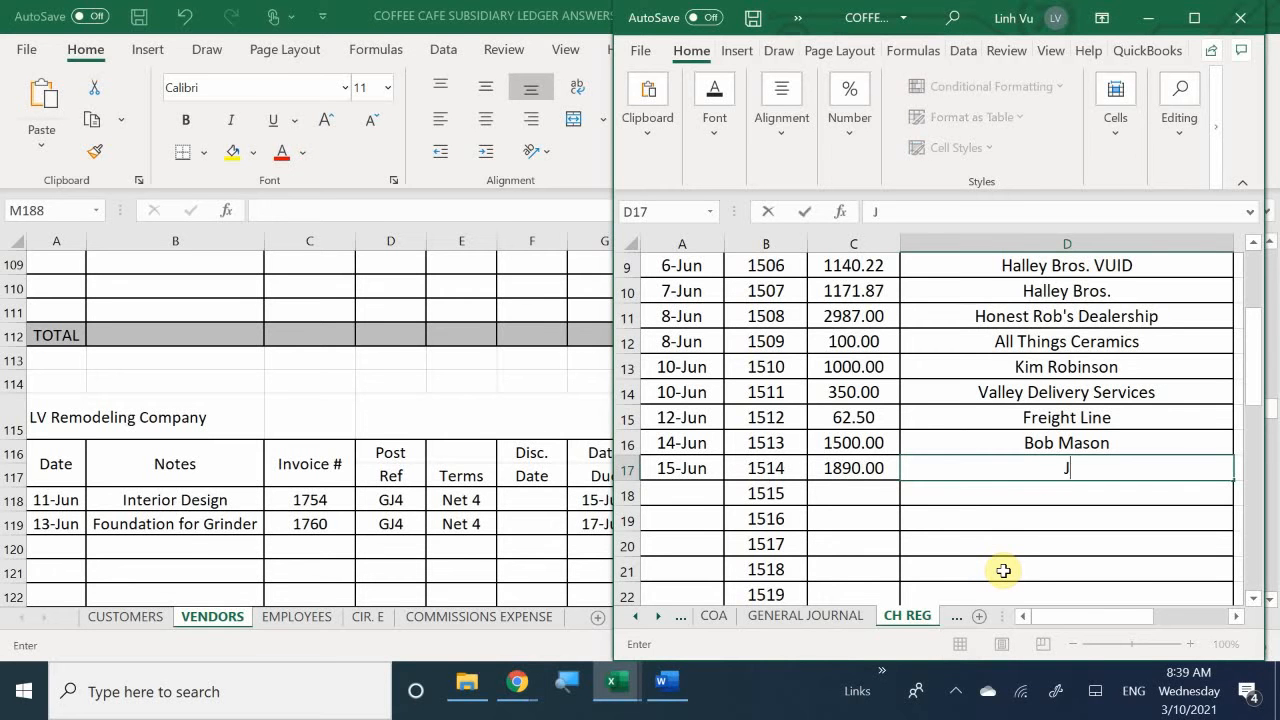
key("BackSpace")
type("KB")
key("BackSpace")
key("BackSpace")
type("LB")
key("BackSpace")
type("V Remodeling")
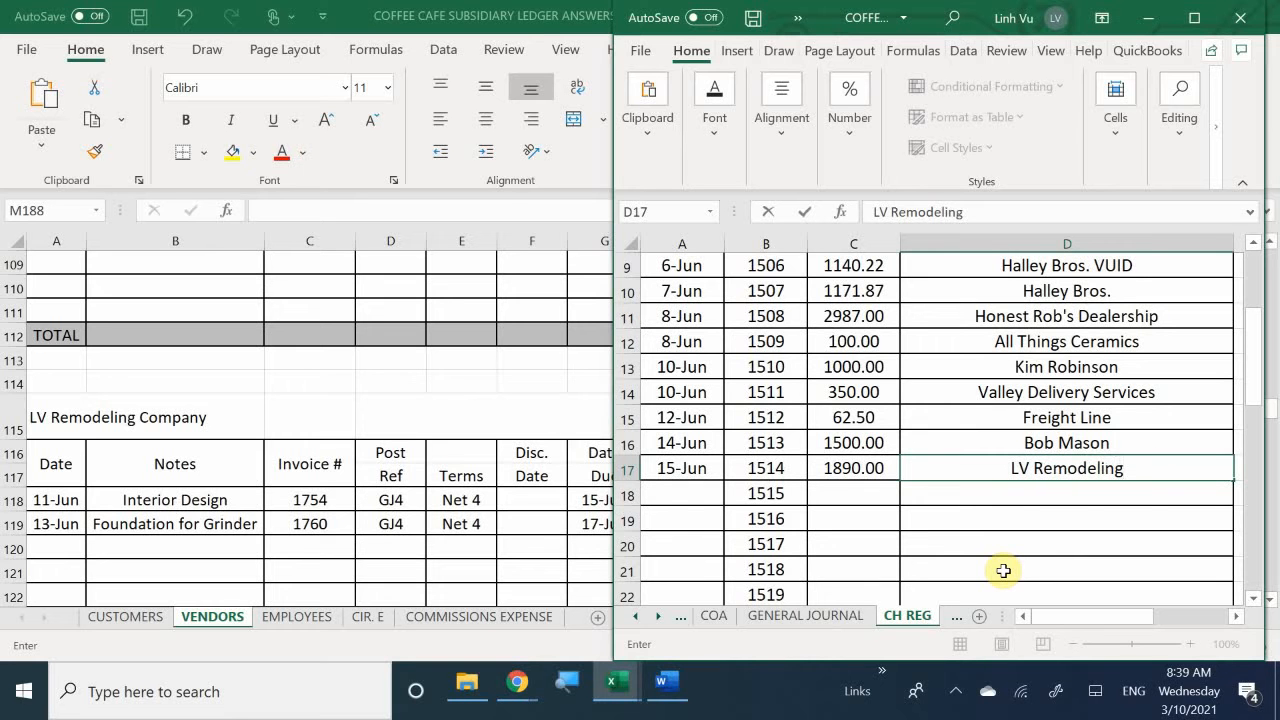
type(" Co")
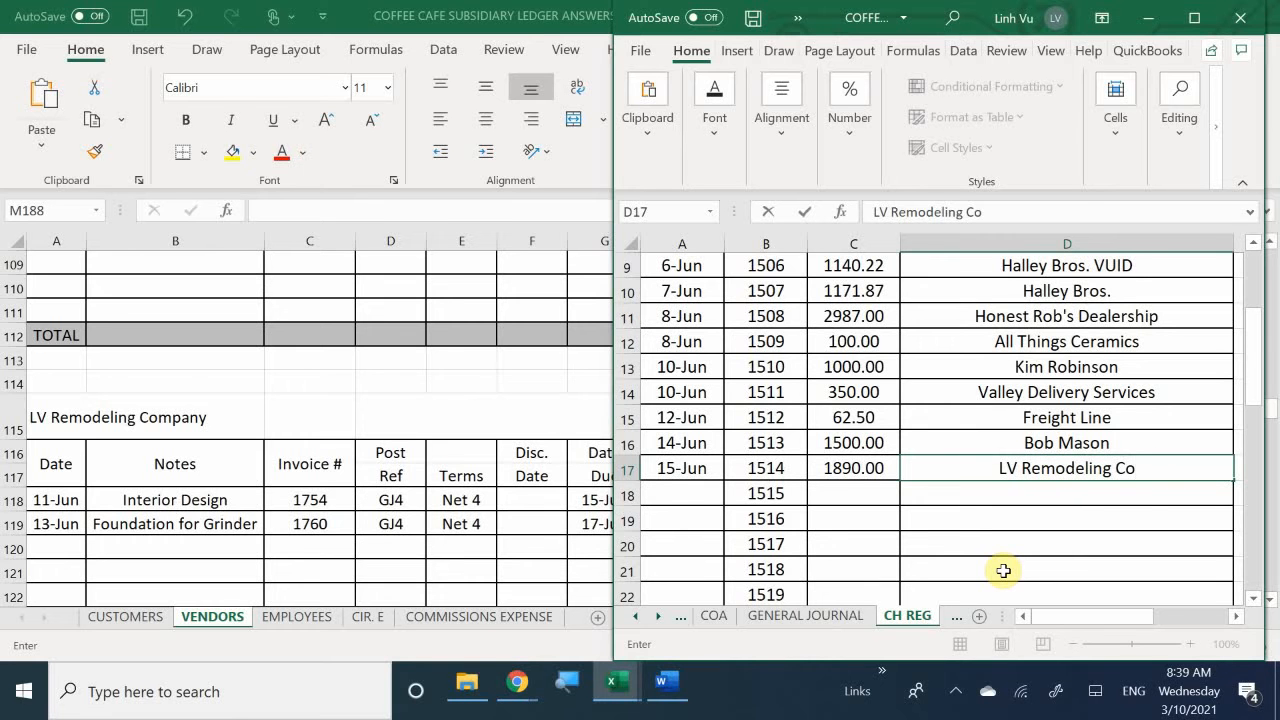
key("Return")
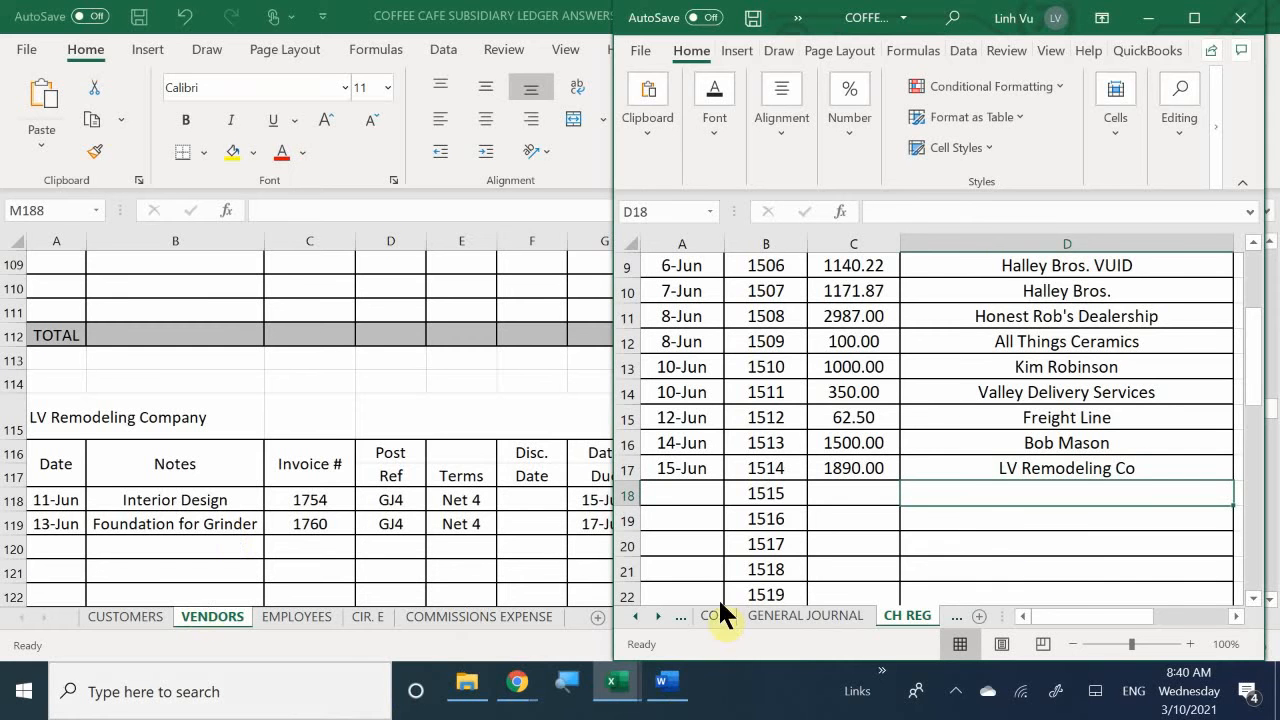
- Go back to the general journal, rechecking the number of the LV Remodeling check in the CH REG sheet
left_click(636, 616)
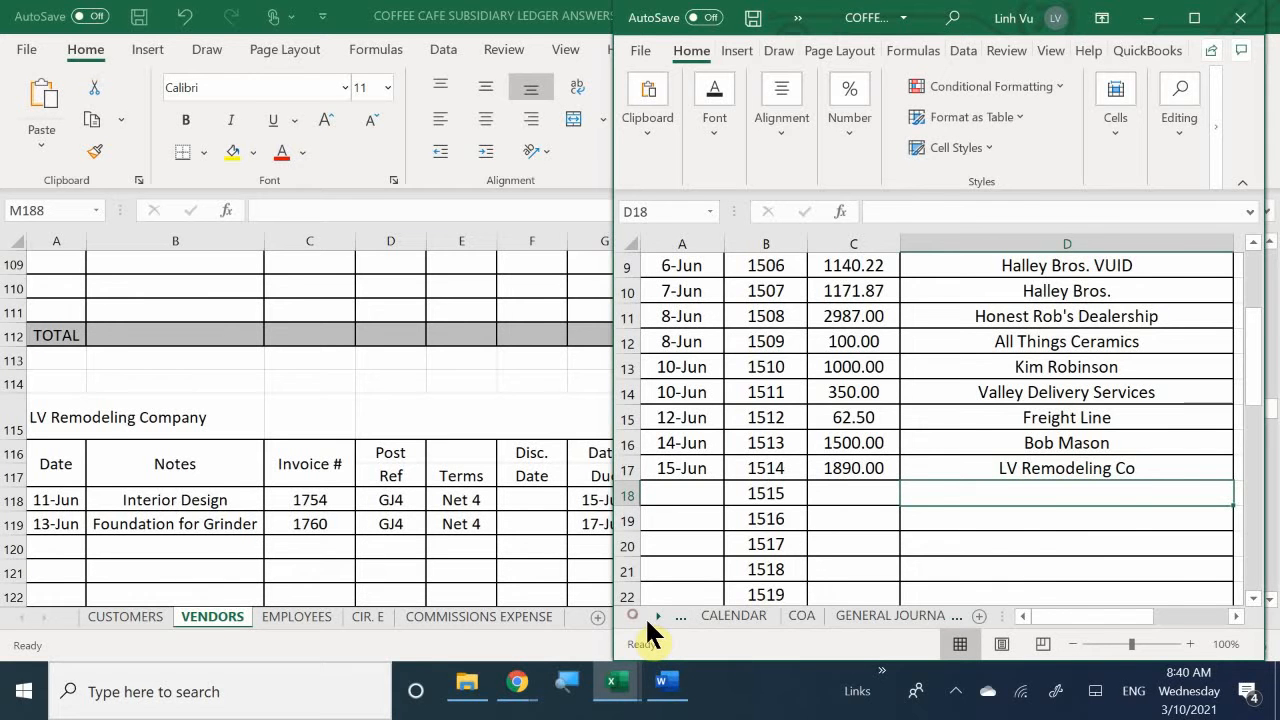
left_click(768, 620)
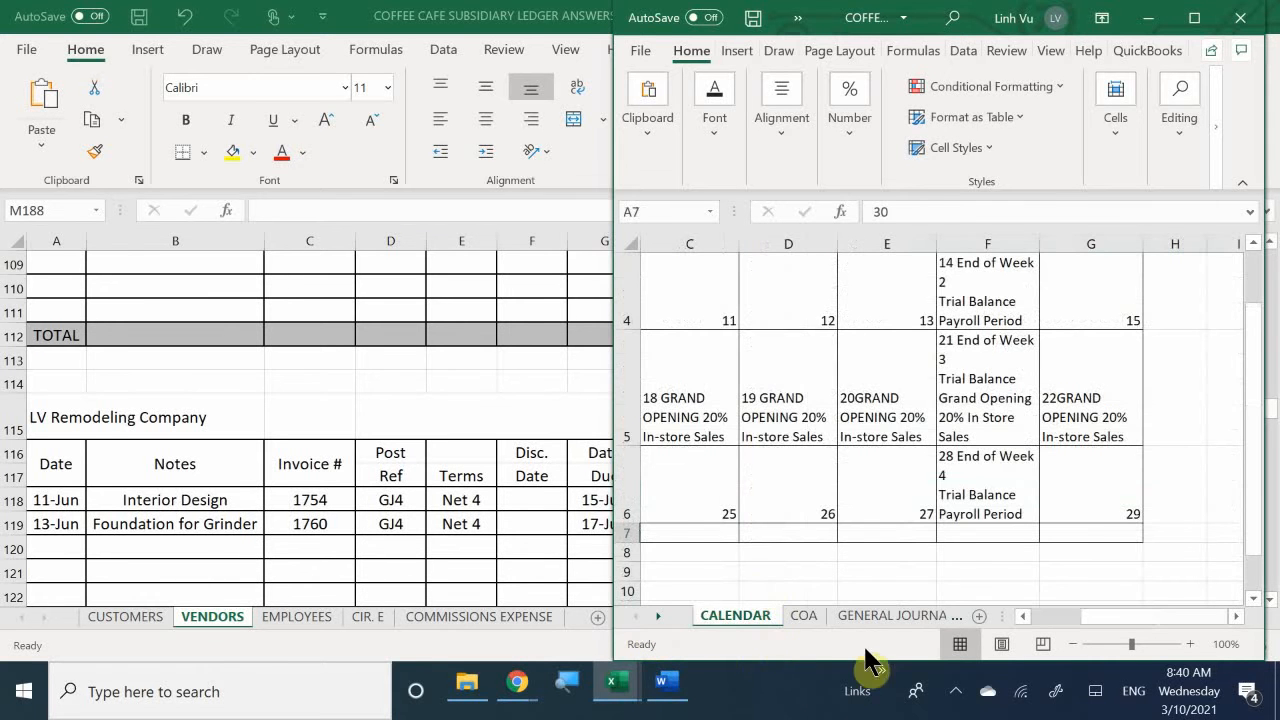
left_click(872, 617)
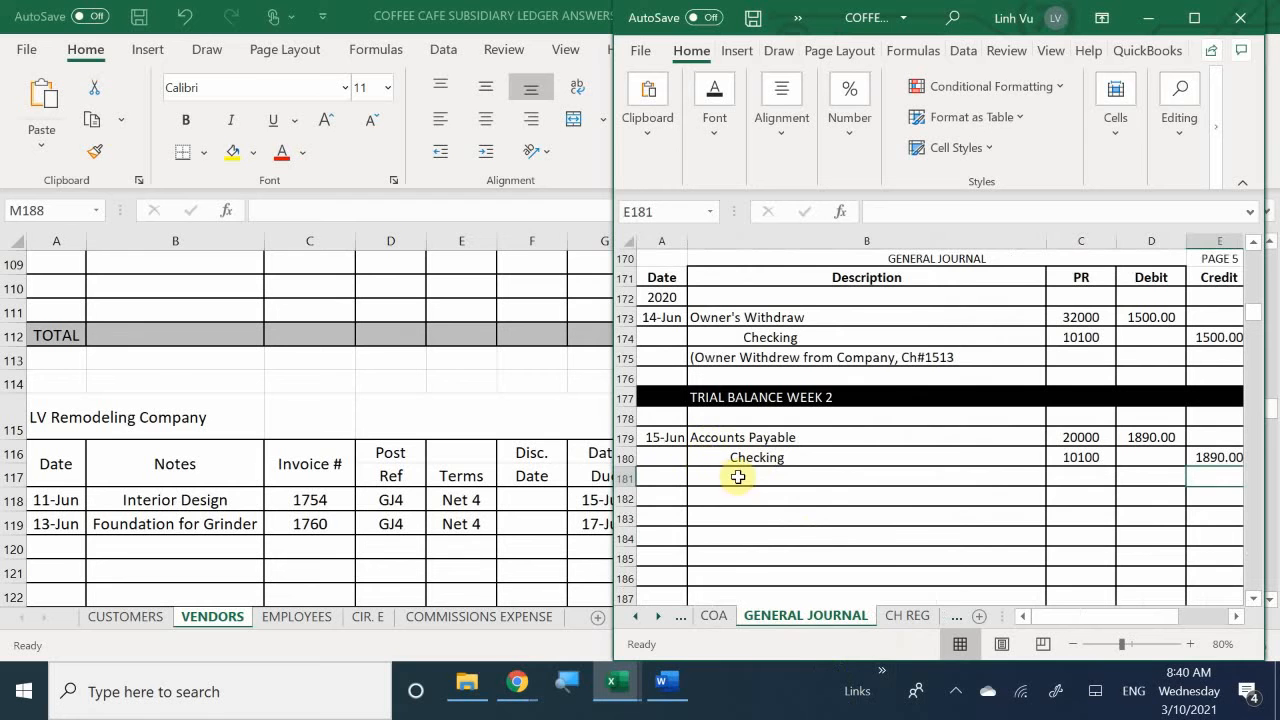
left_click(890, 613)
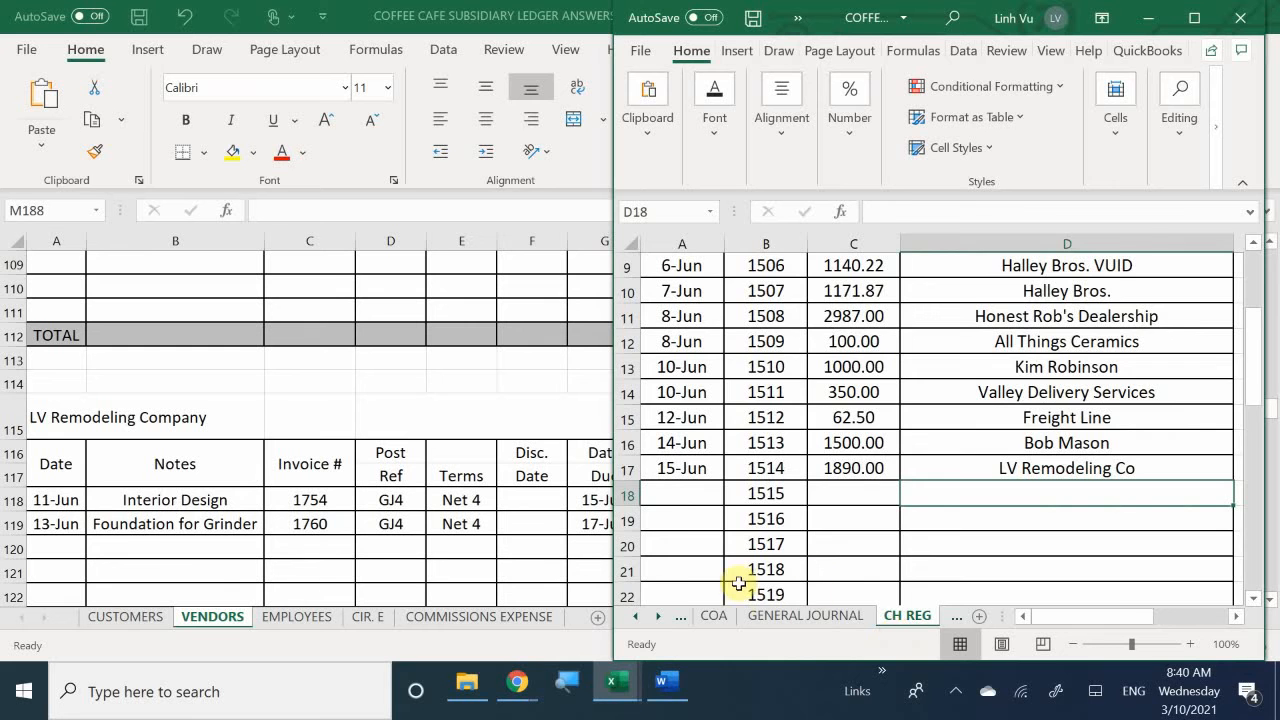
left_click(758, 616)
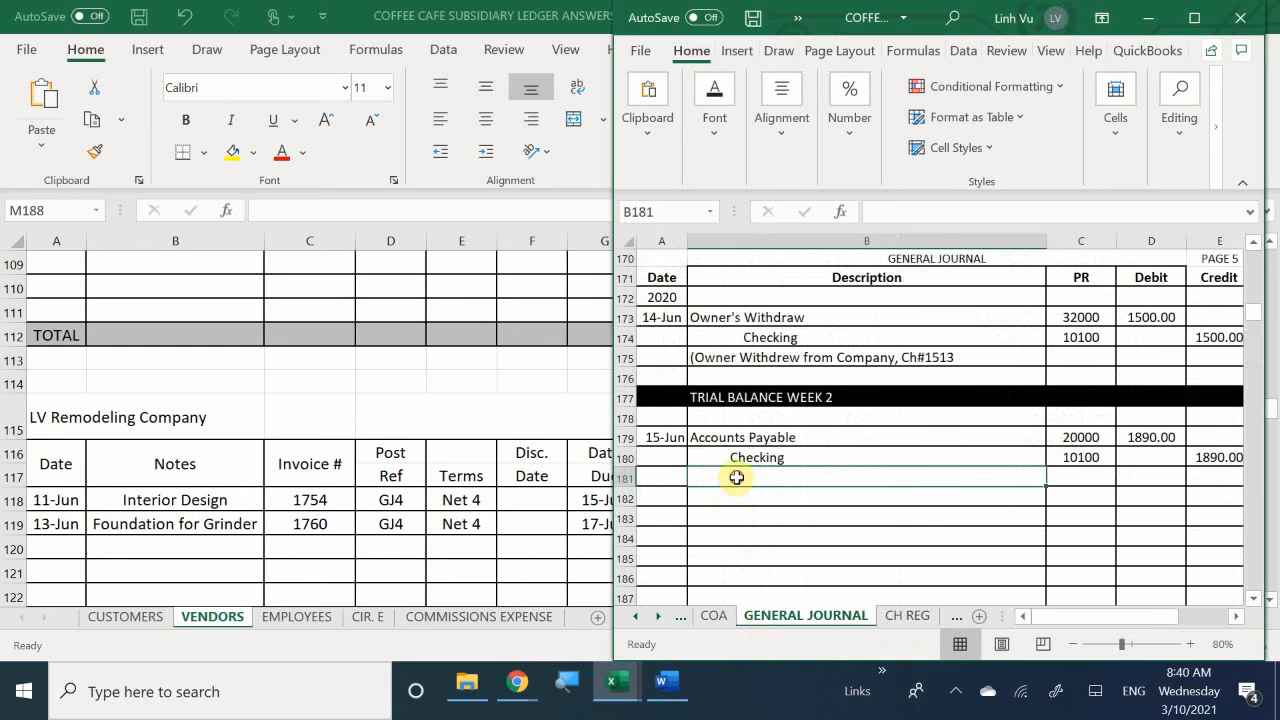
- Switch to the Word instructions and delete the check number after "check#" in the LV Remodeling Co. payment line
left_click(670, 685)
left_click(392, 514)
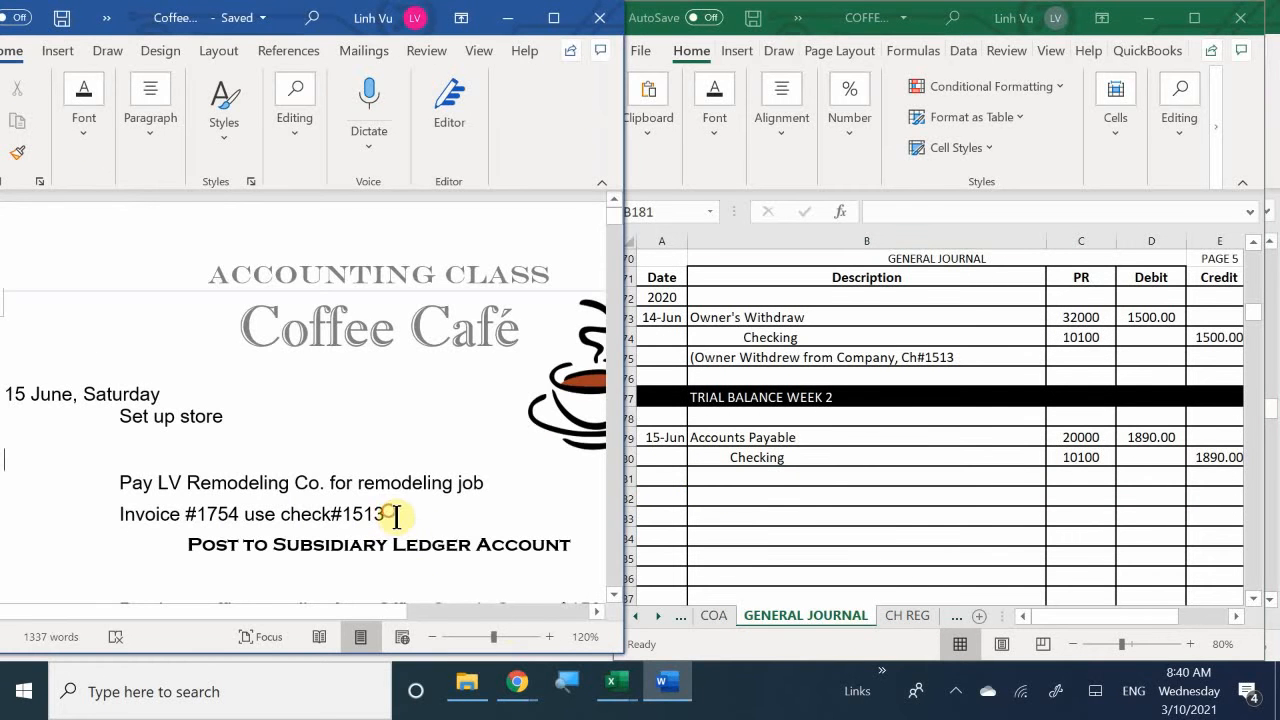
key("BackSpace")
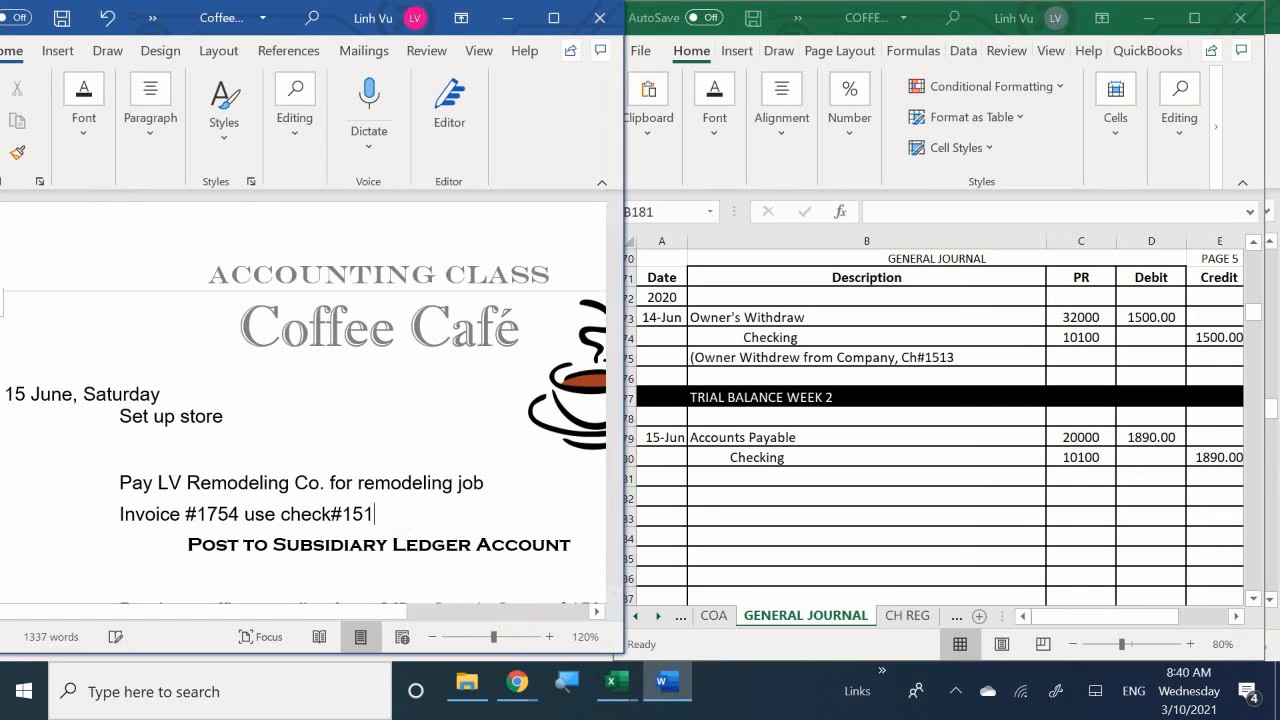
type("4")
key("BackSpace")
key("BackSpace")
key("BackSpace")
key("BackSpace")
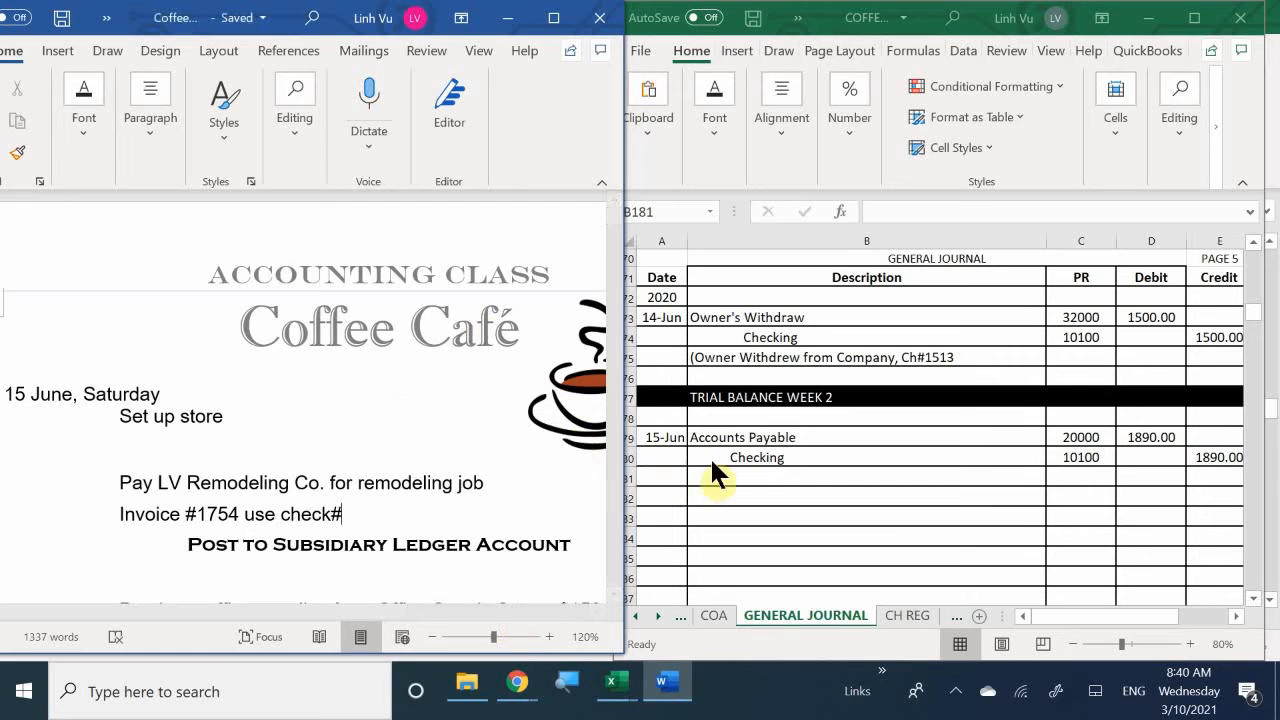
- In the general journal, start the explanation below the 15-Jun Checking line with "(Payment for LV Remodelimg for Remodeling Job"
left_click(745, 473)
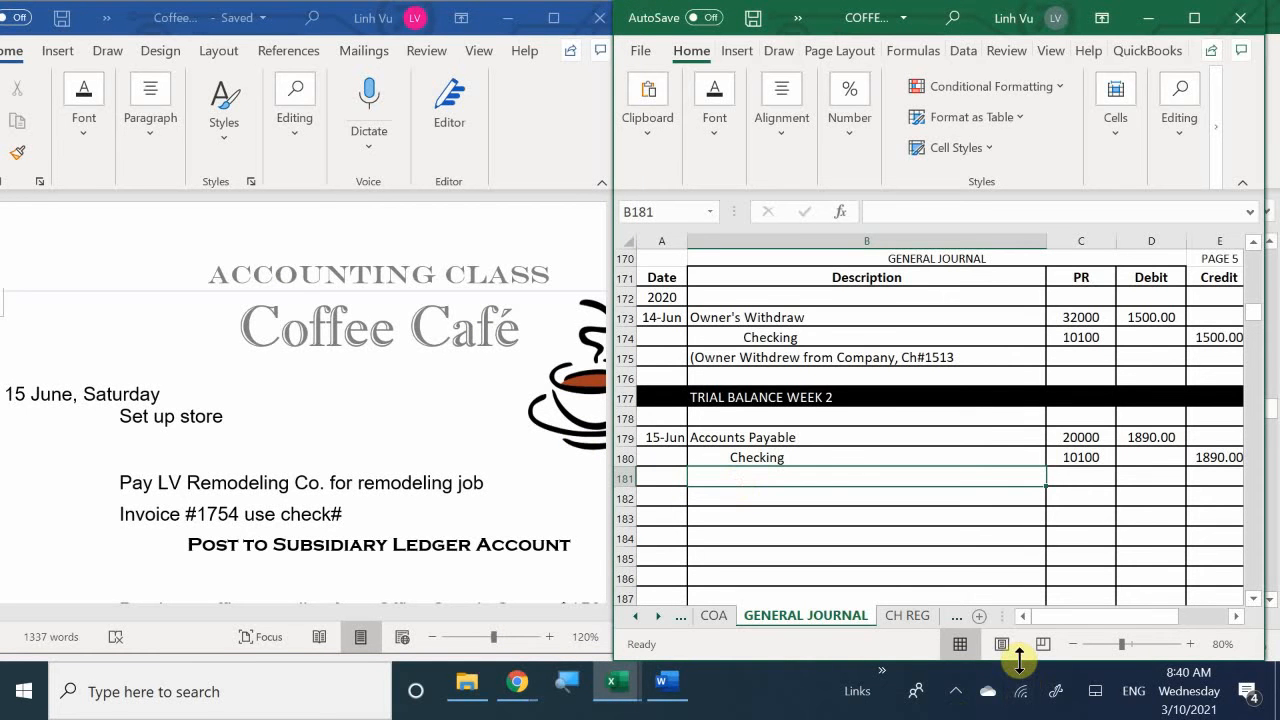
type(")")
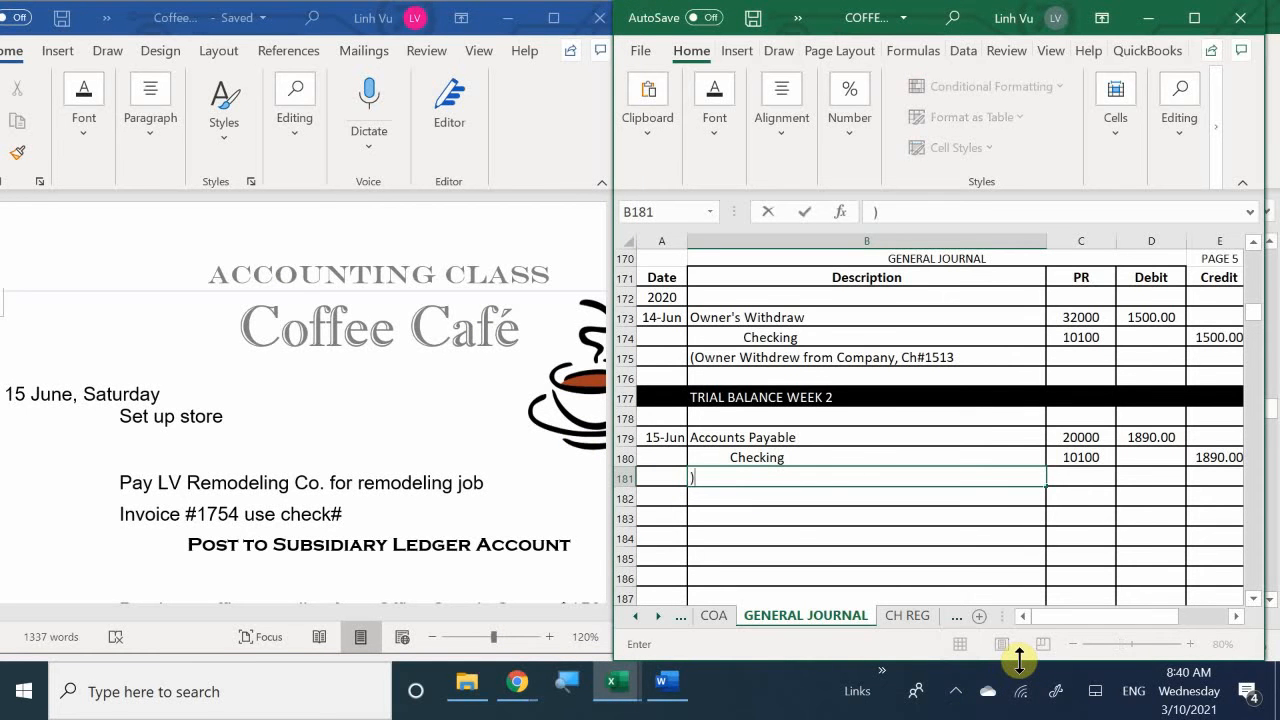
key("BackSpace")
type("(")
type("P")
type("ay")
type(",m")
key("BackSpace")
key("BackSpace")
type("m,")
key("BackSpace")
type("ent for ")
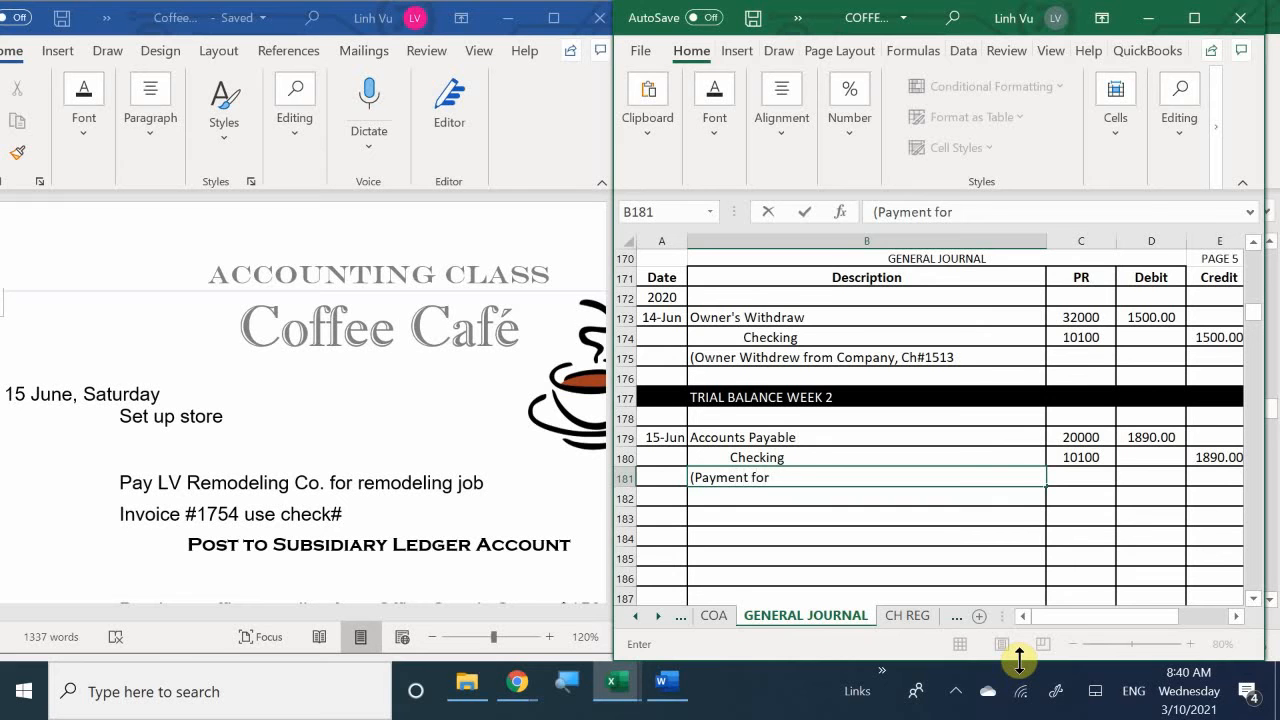
type("LV Remodelim")
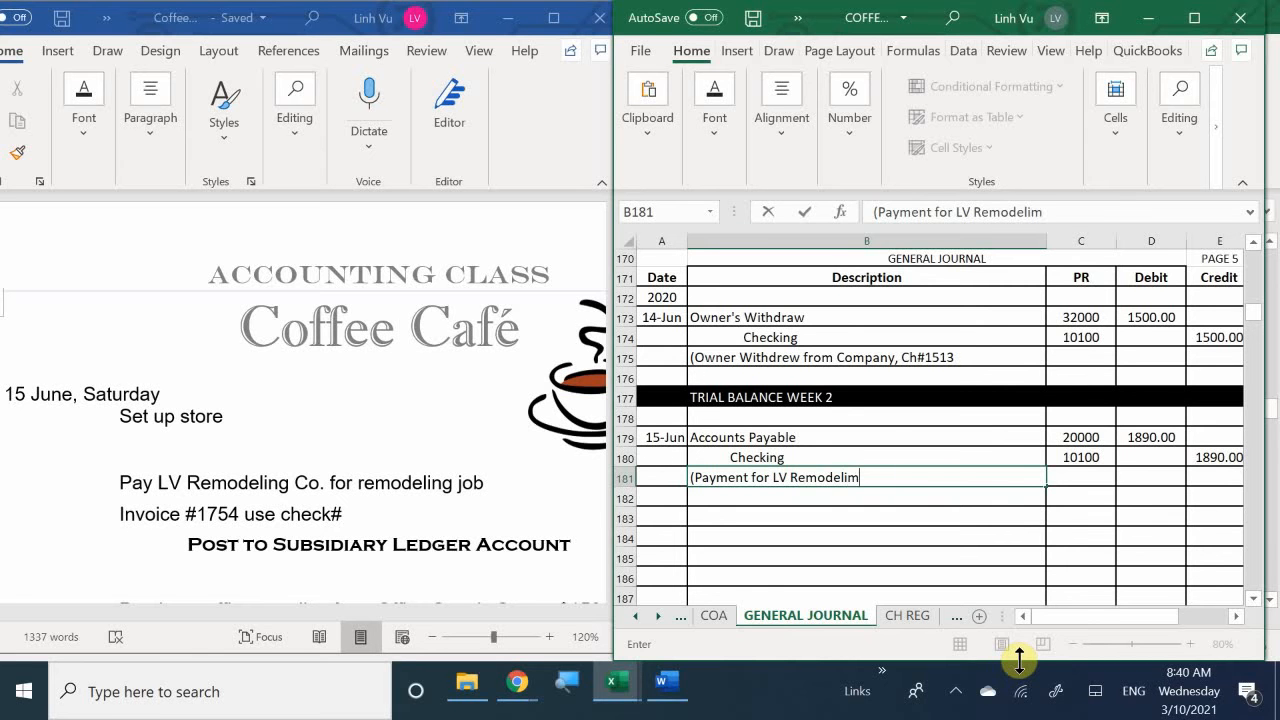
type("g for Remodeling for Remodel")
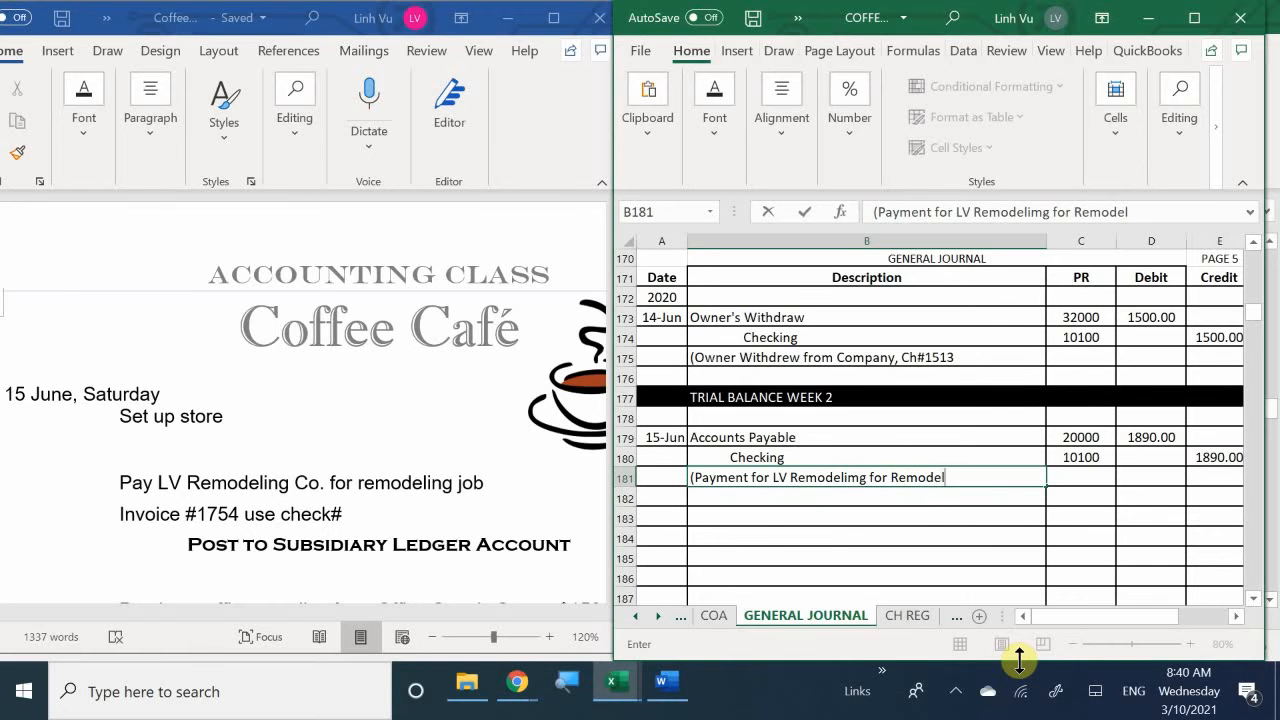
type("Jon")
key("BackSpace")
type("b")
type(".")
key("BackSpace")
type("m")
key("BackSpace")
- Complete the 15-Jun journal explanation with ", inv#1754, ch#1514)"
type(", om")
key("BackSpace")
key("BackSpace")
type("imn")
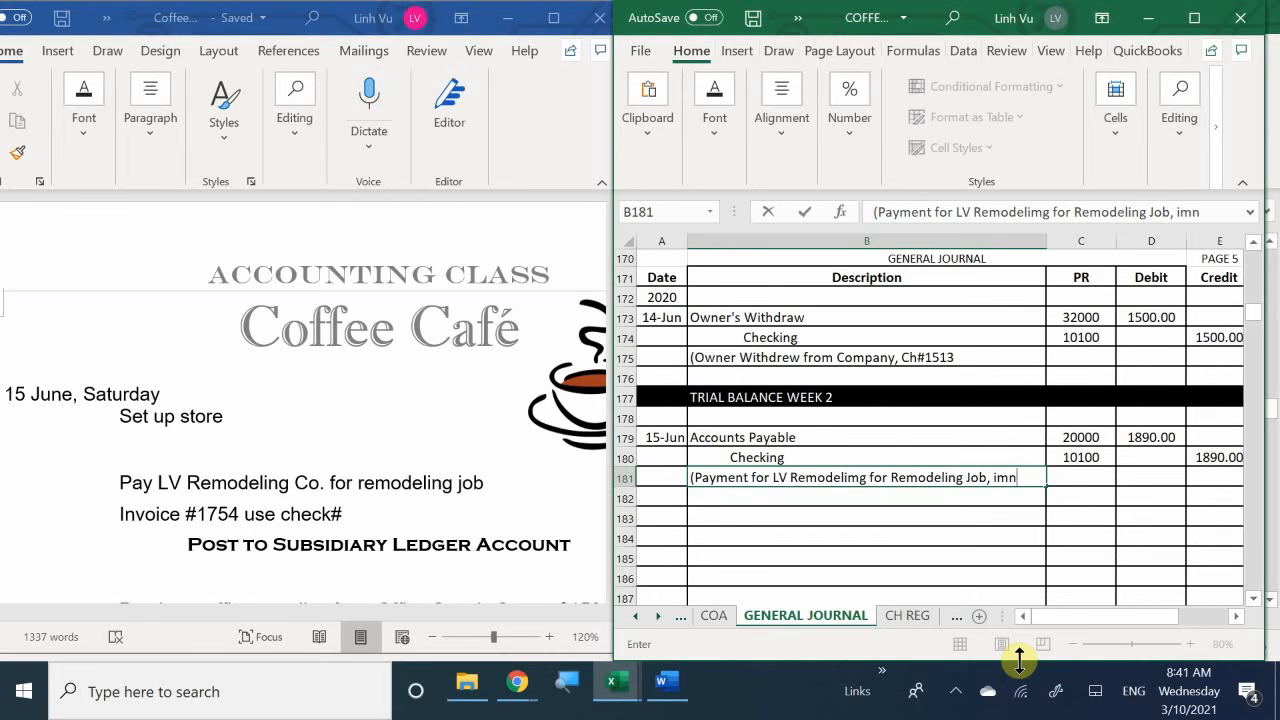
key("BackSpace")
key("BackSpace")
type("m")
key("BackSpace")
type("nv#")
type("175")
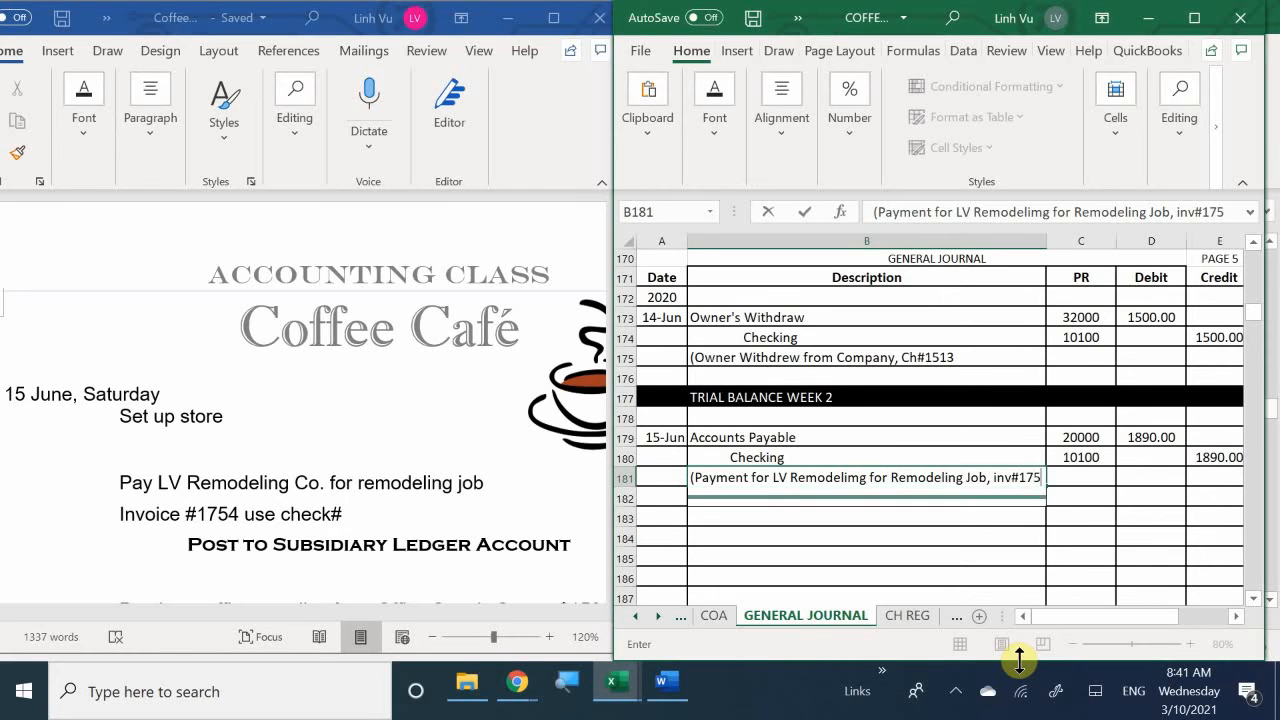
type("4/")
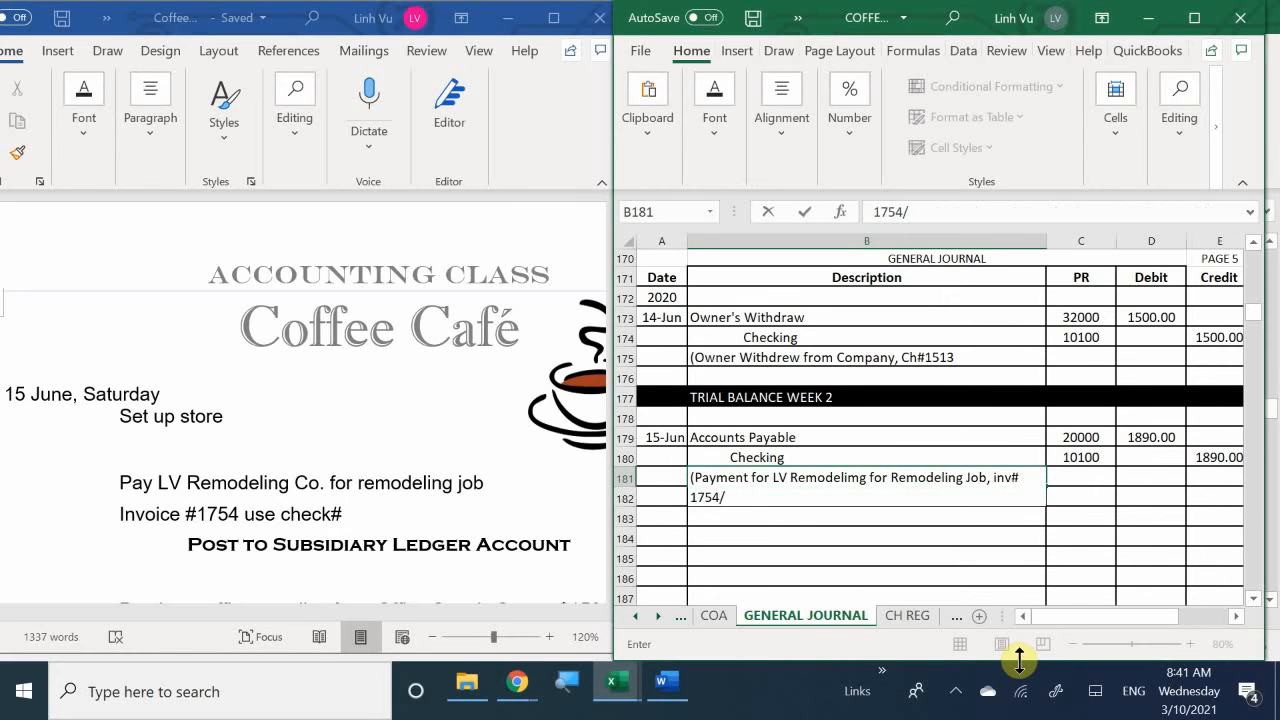
key("BackSpace")
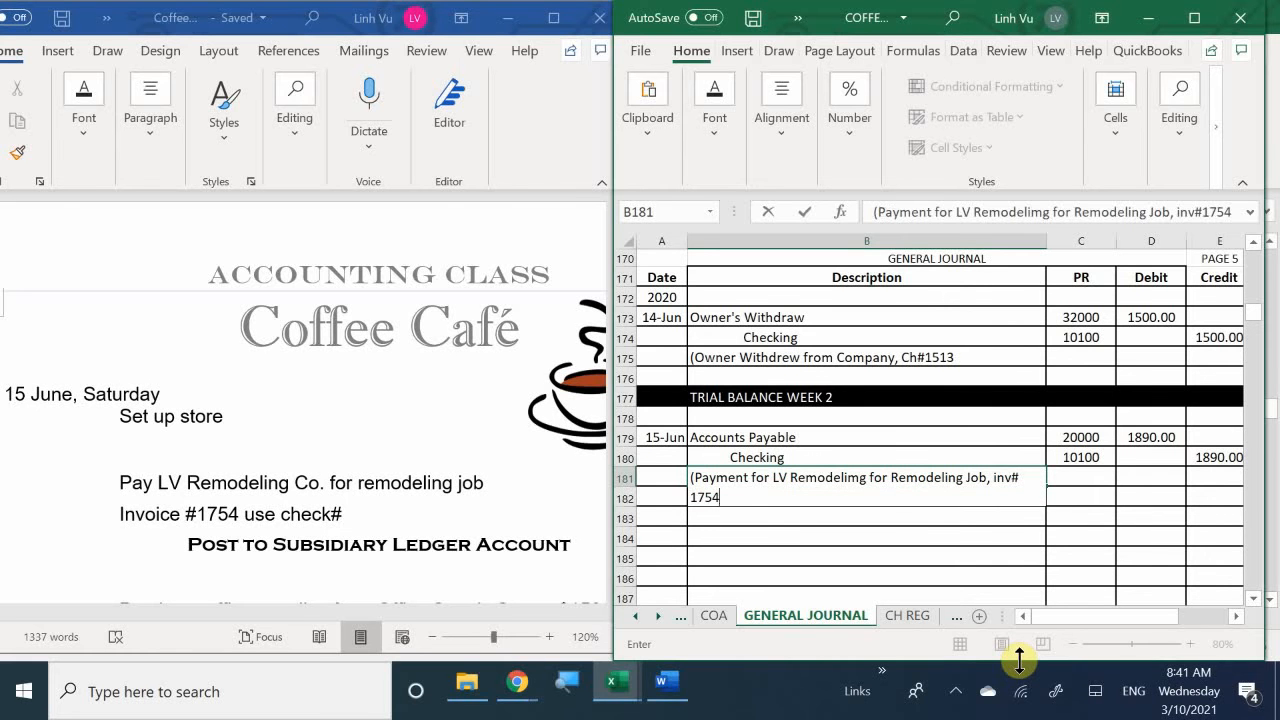
type(", ch@#")
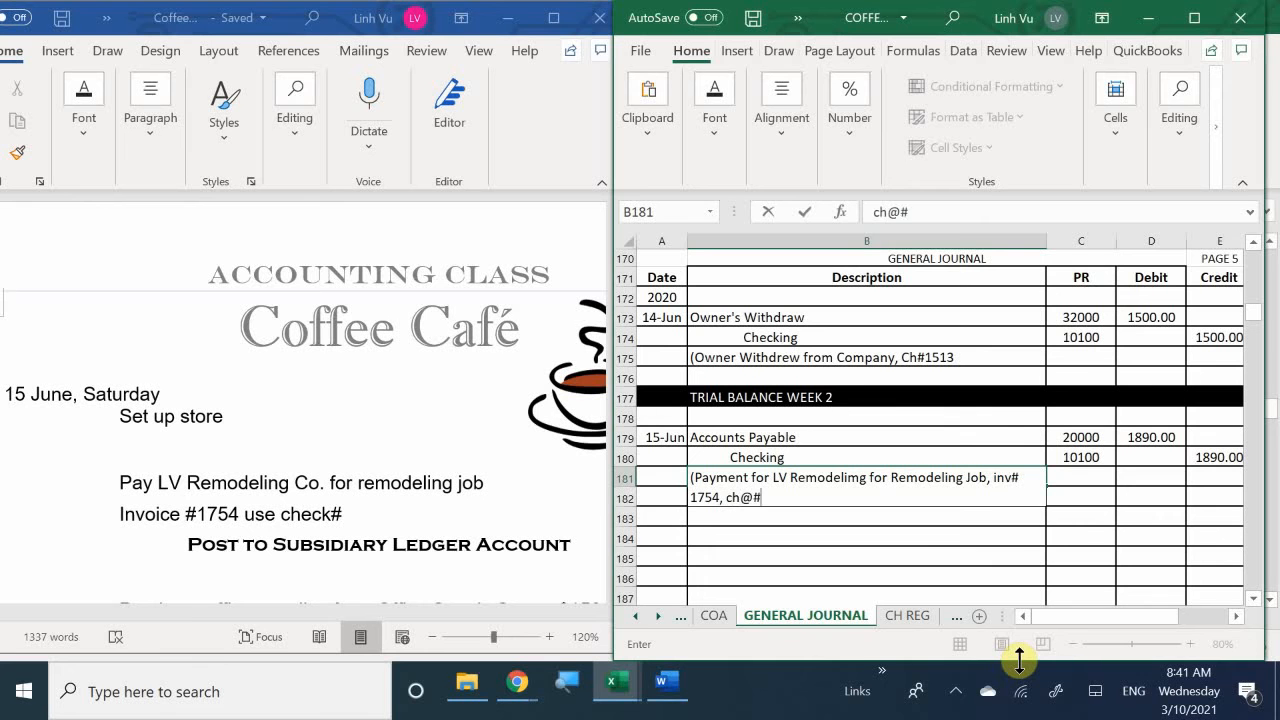
key("BackSpace")
key("BackSpace")
type("#1514)")
key("Return")
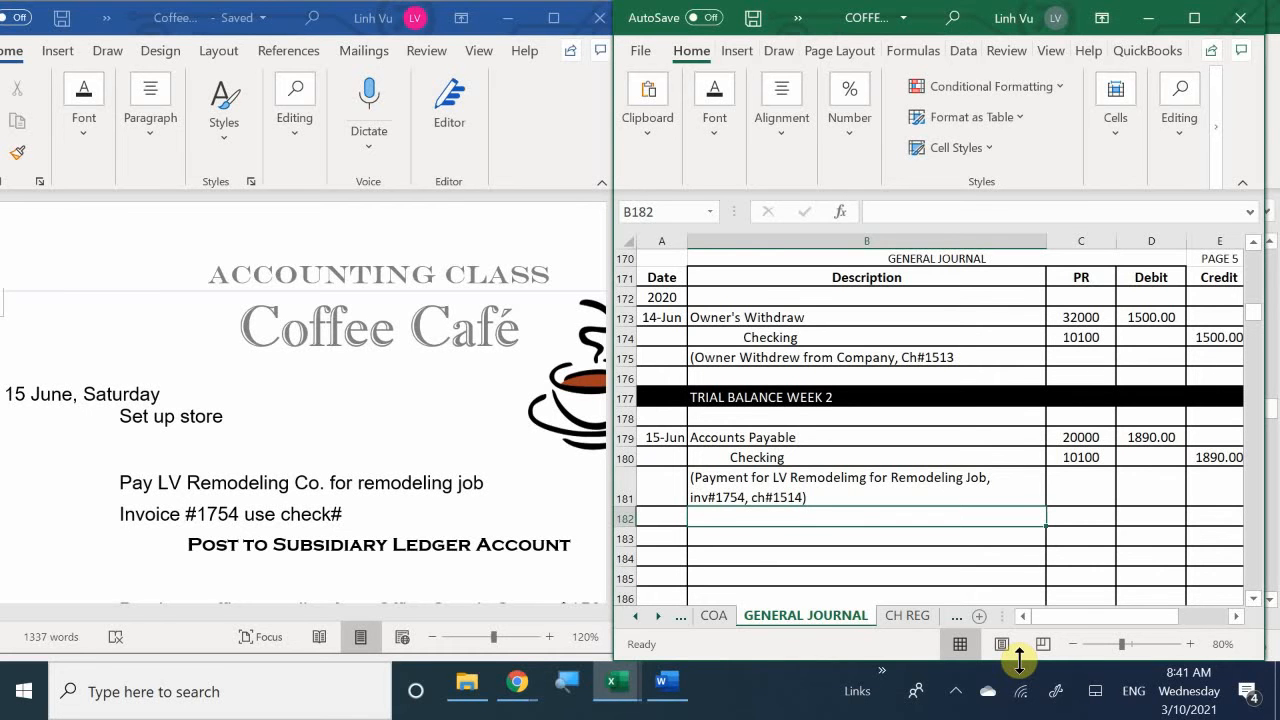
- Switch to the subsidiary ledger workbook and enter the date 6/15 in the first empty row of the LV Remodeling Company account
mouse_move(619, 688)
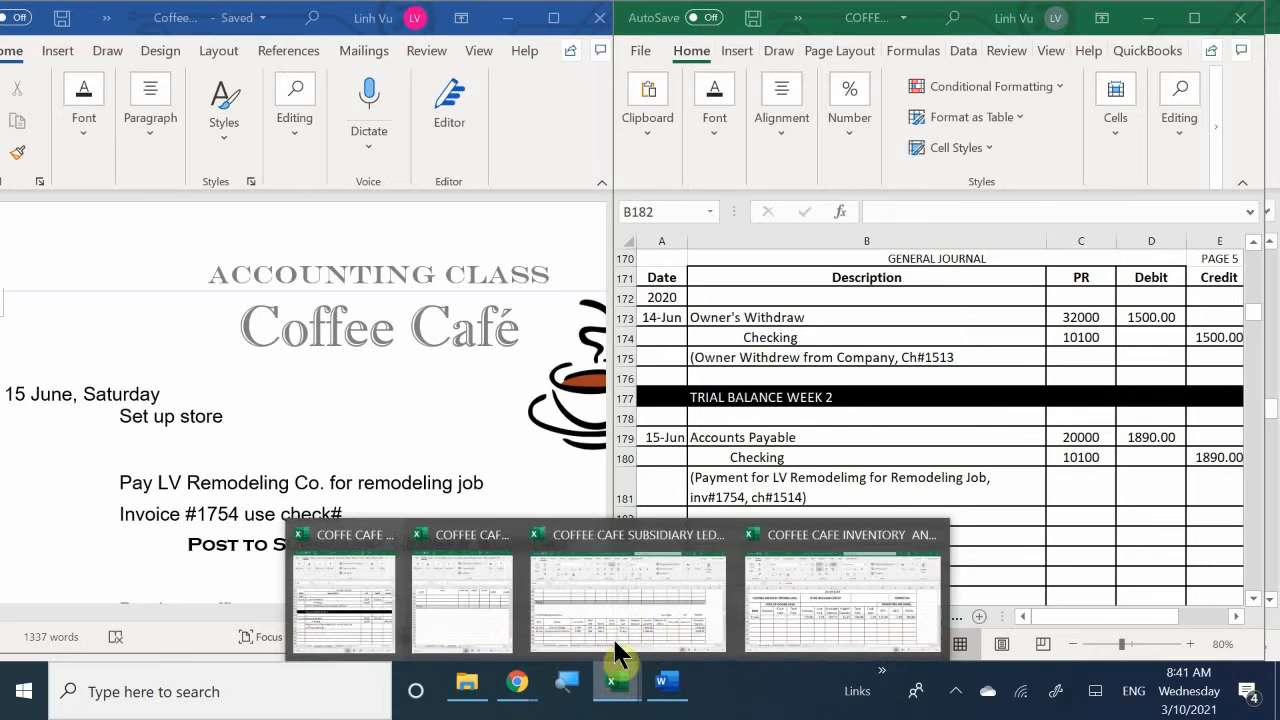
left_click(615, 632)
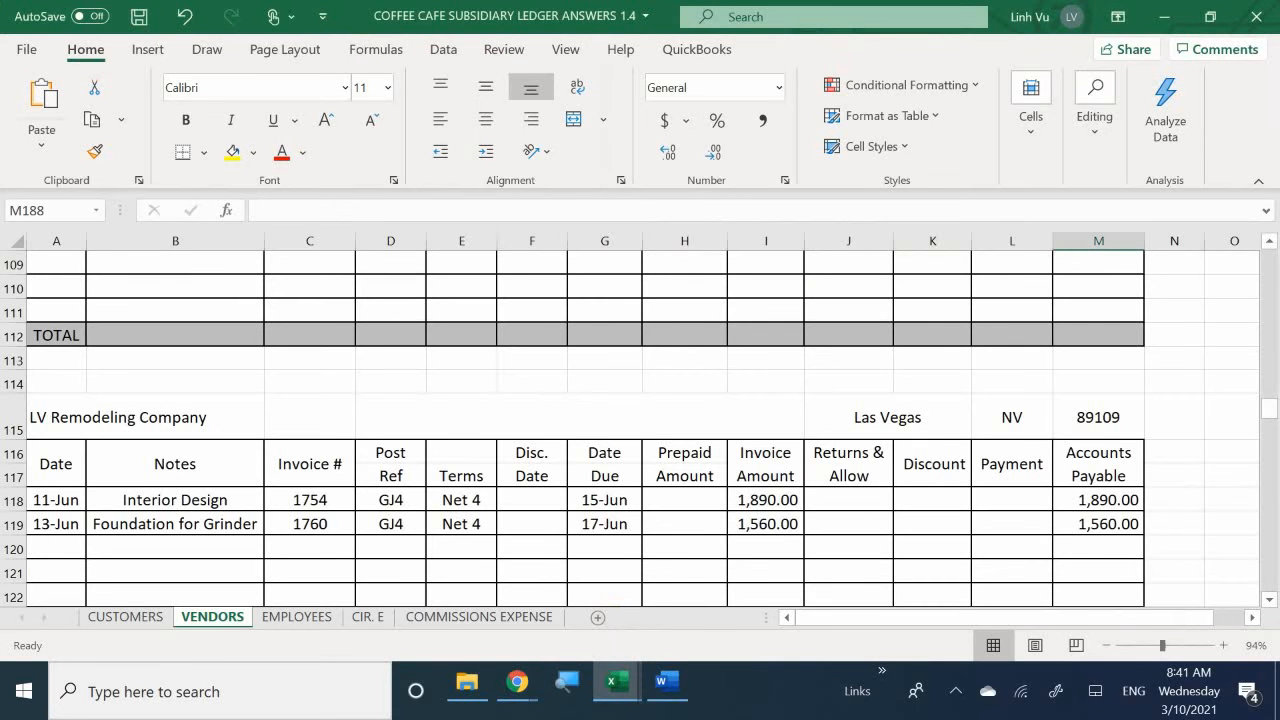
scroll(434, 572, "down", 1)
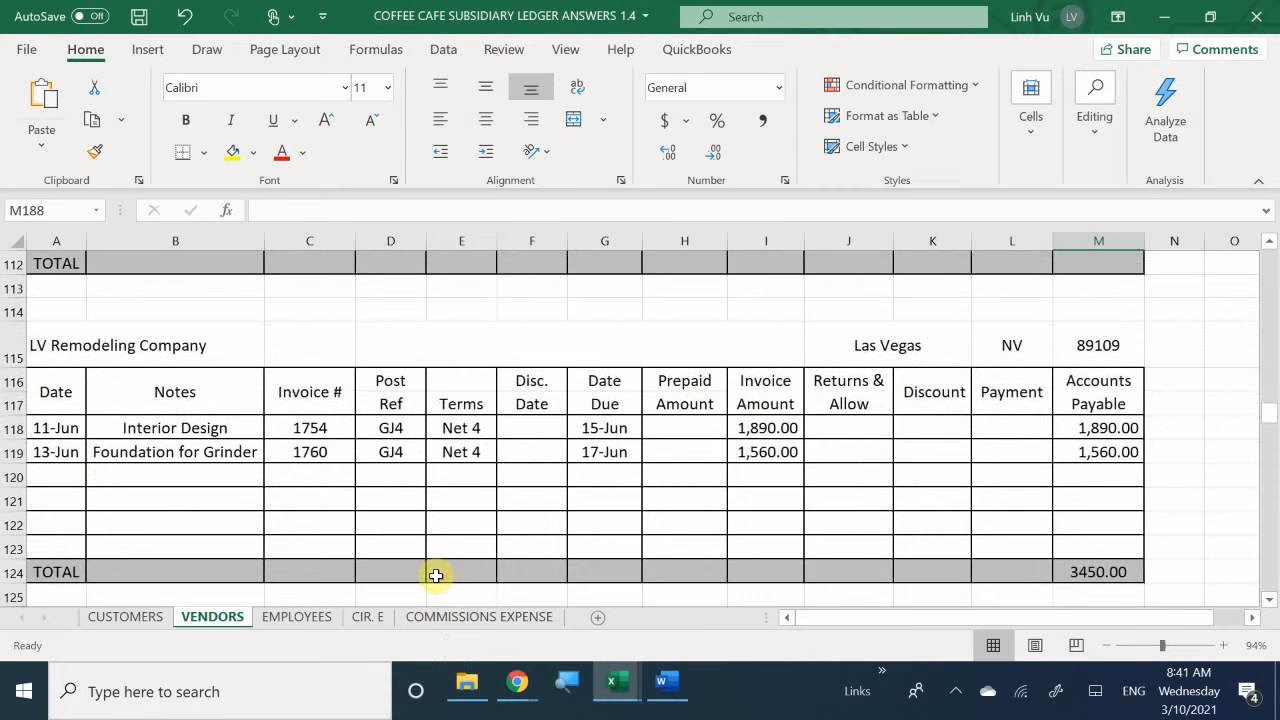
scroll(436, 575, "up", 1)
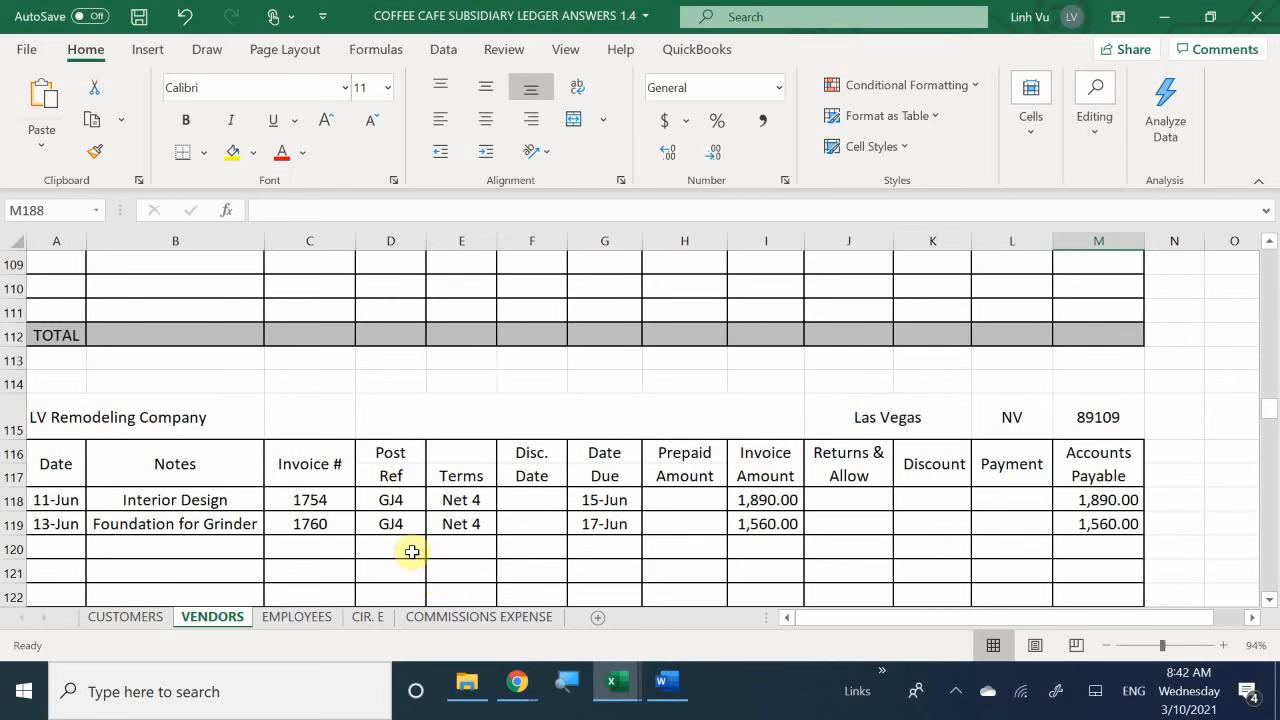
left_click(49, 548)
type("6/15")
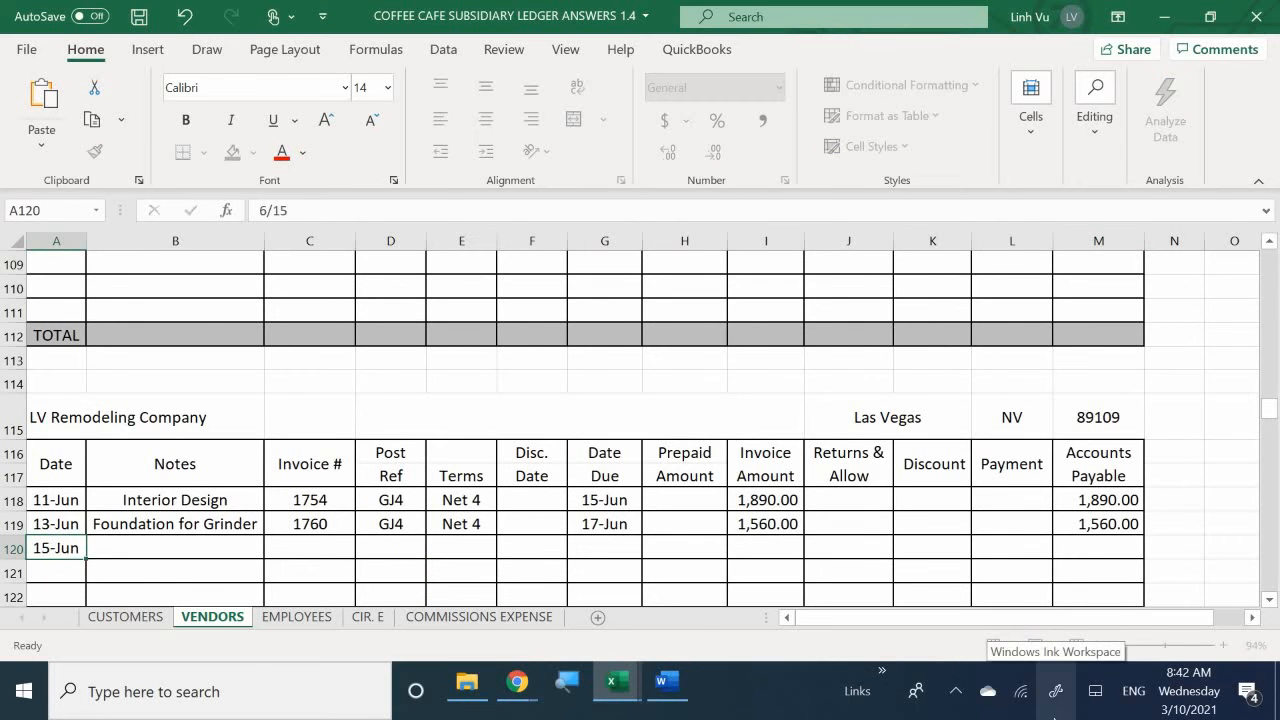
key("Return")
key("Up")
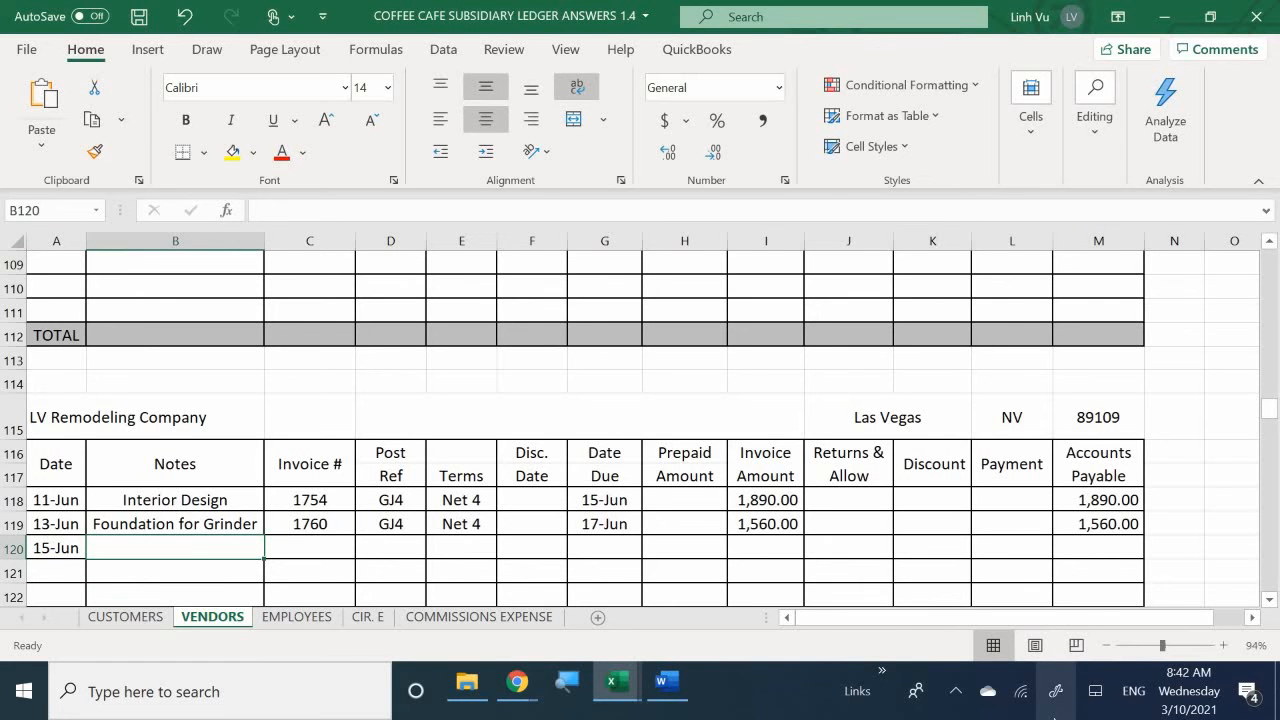
- Enter CH#1514 in the Notes of the 15-Jun row of the LV Remodeling Company account
type("C")
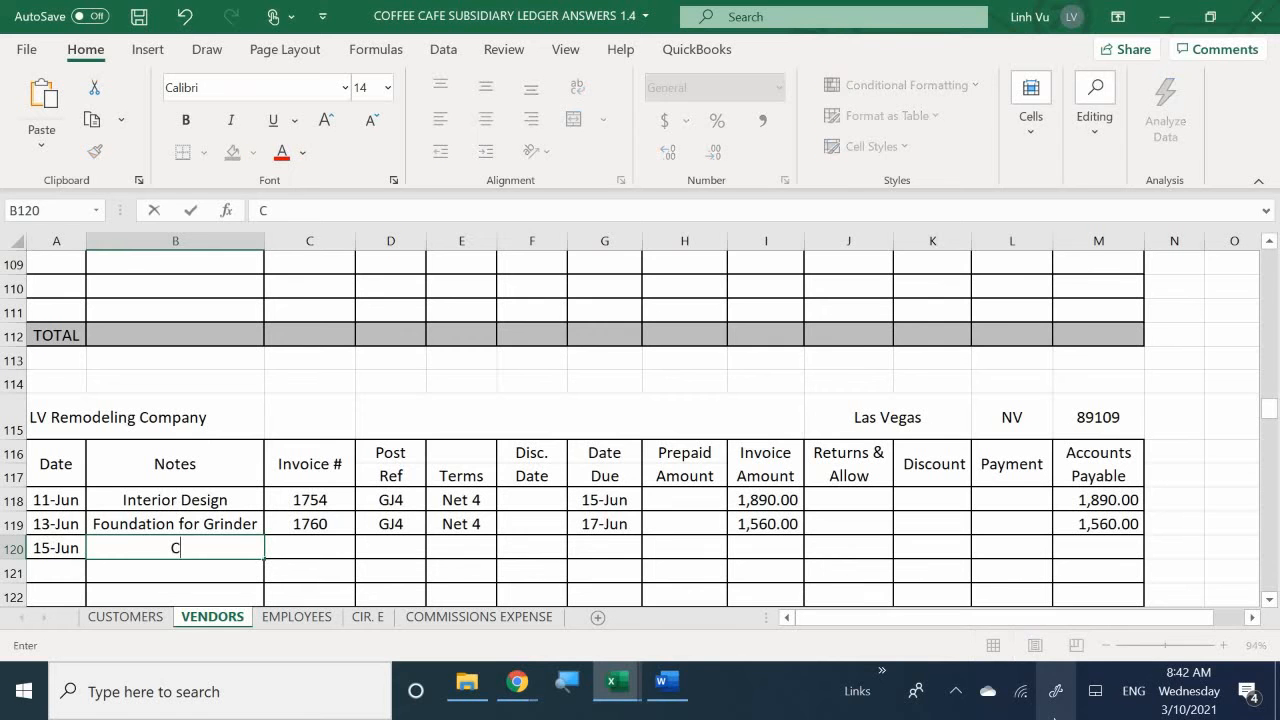
type("H#1514")
key("Tab")
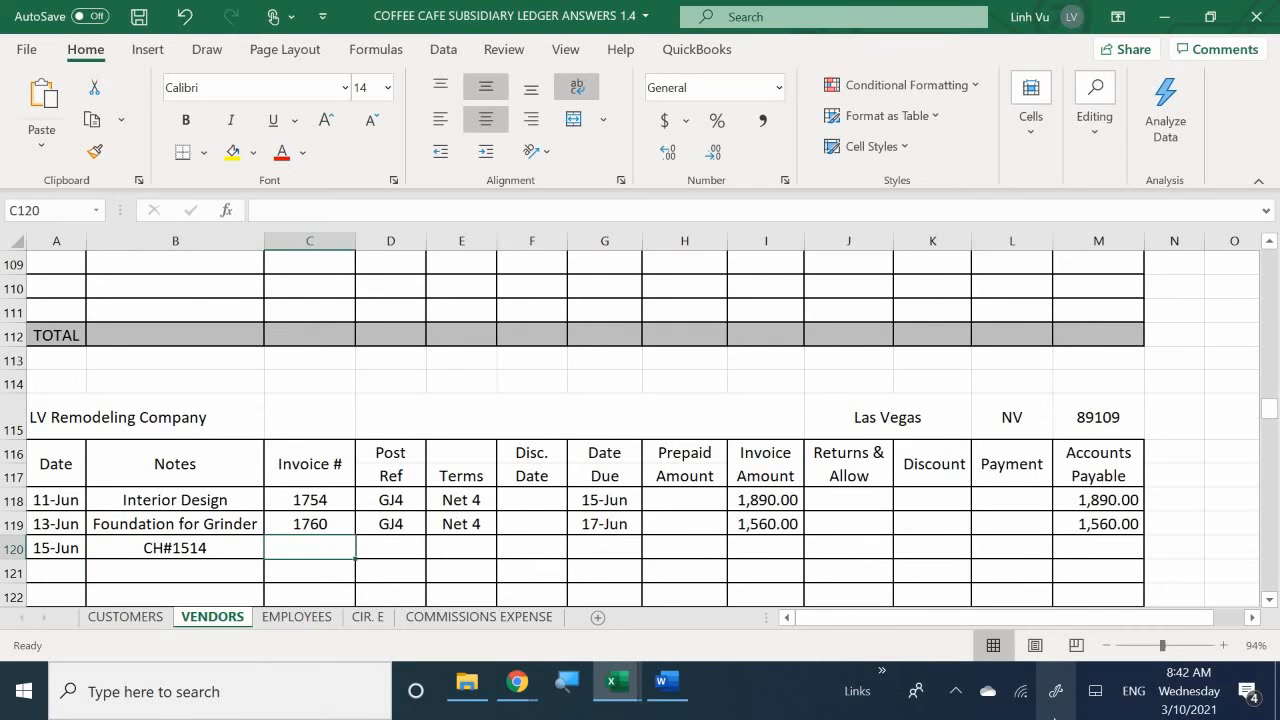
- Enter invoice number 1754 and post reference GJ5 in the 15-Jun row of the LV Remodeling Company account
type("1754")
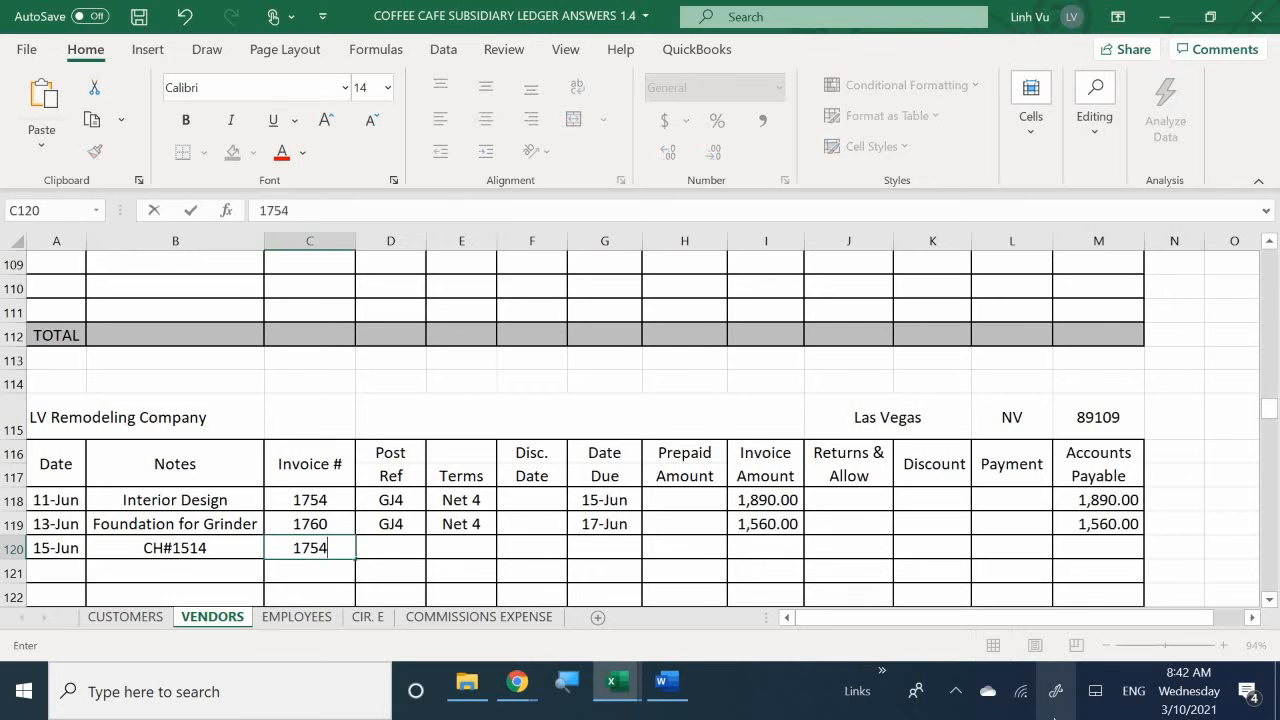
key("Return")
key("Up")
key("Right")
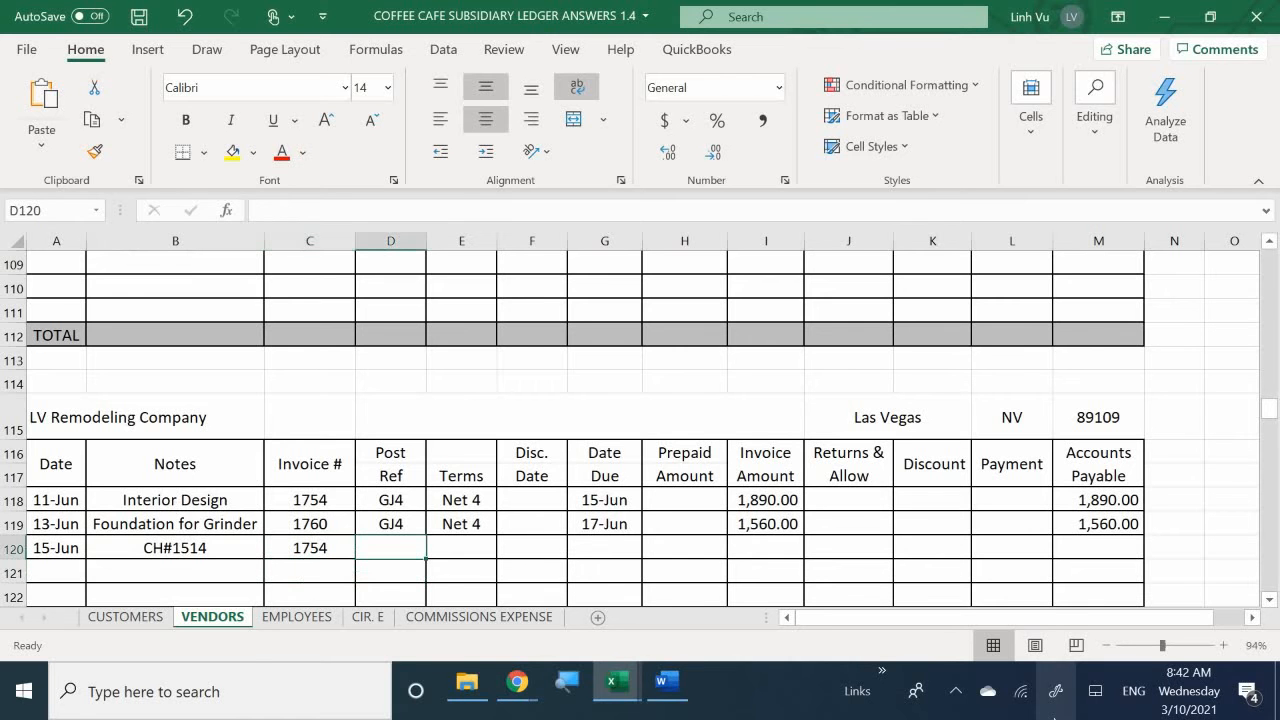
type("GJ4")
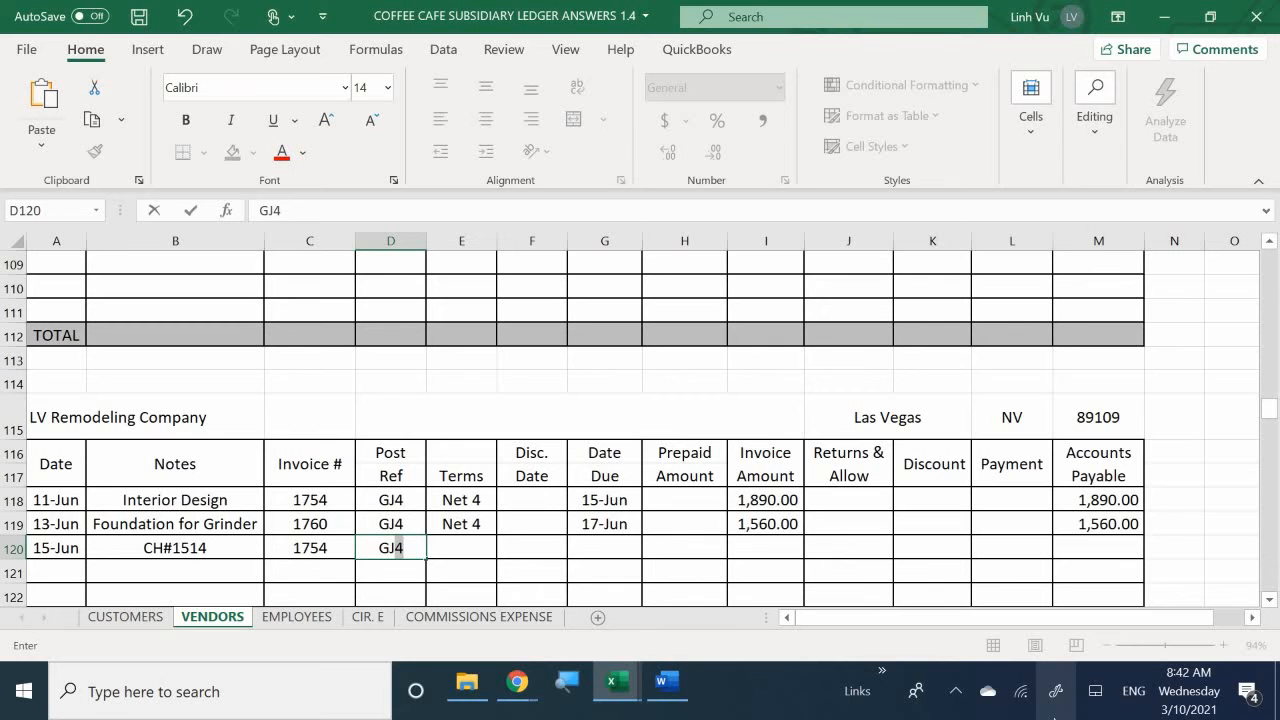
type("5")
key("Return")
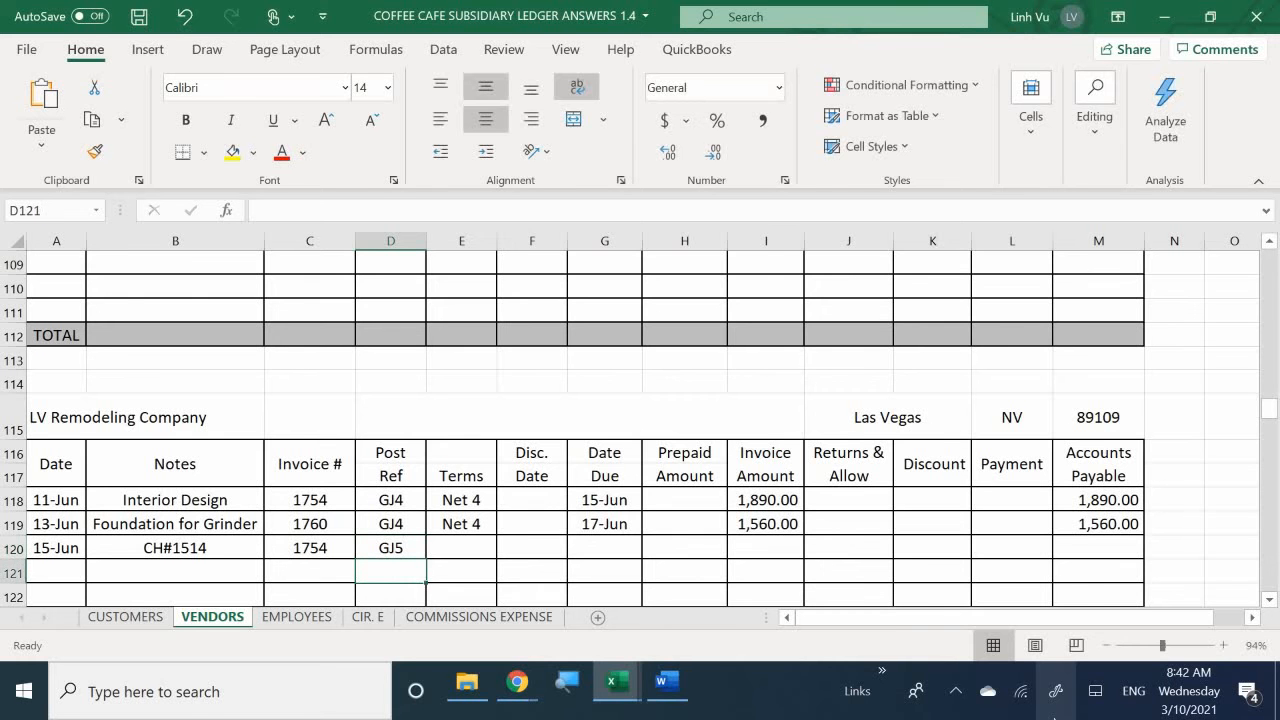
- Enter a payment of 1,890 in the 15-Jun row of the LV Remodeling Company account
key("Right")
key("Up")
key("Right")
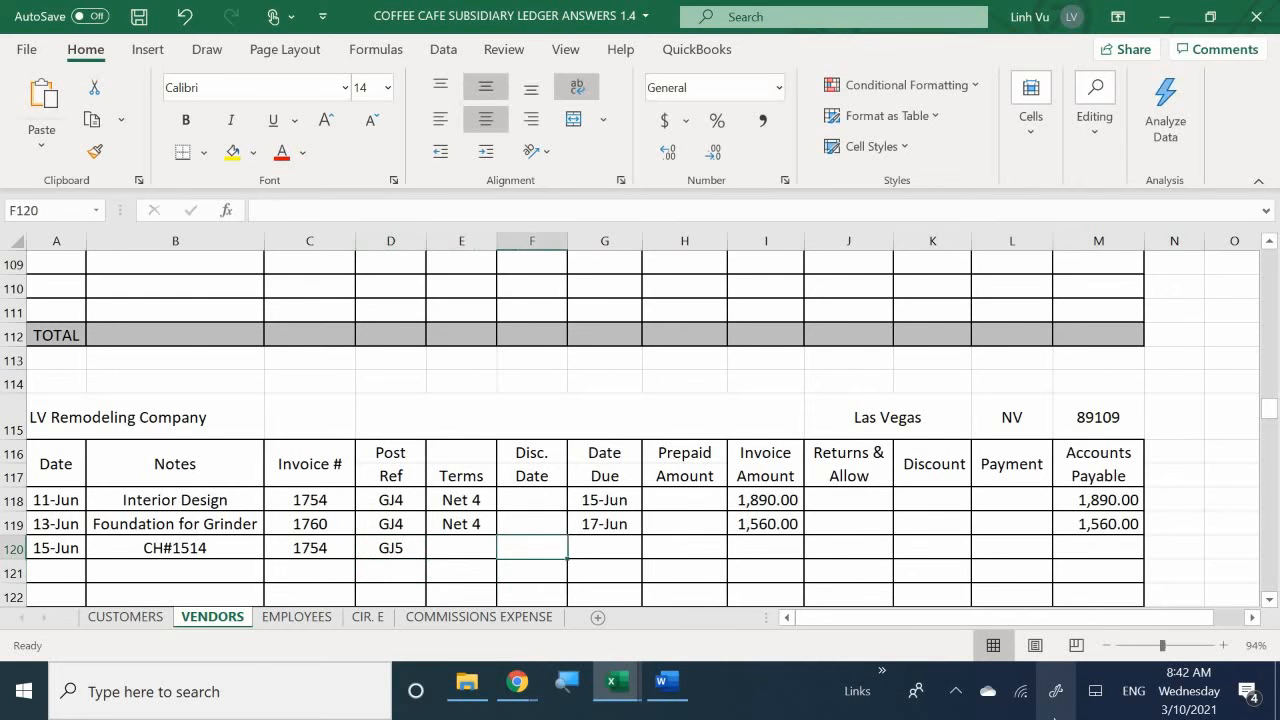
key("Right")
key("Right")
key("Right")
key("Right")
key("Right")
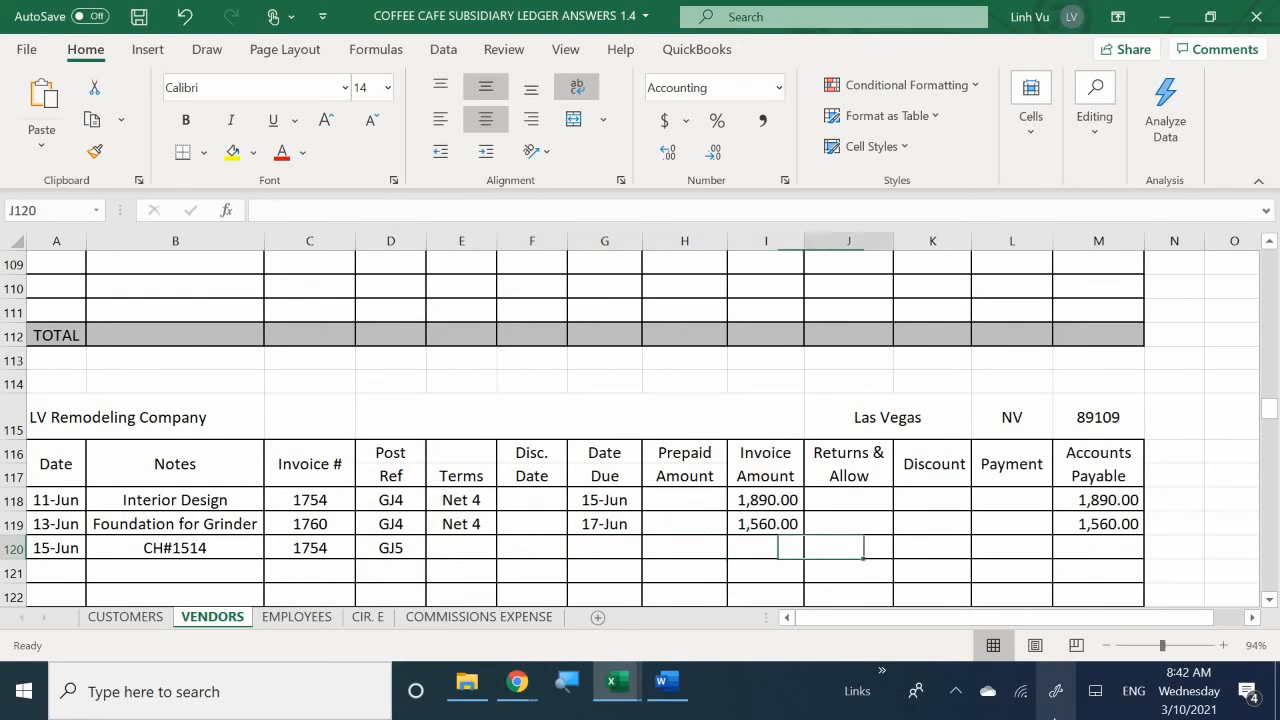
key("Right")
key("Right")
key("Left")
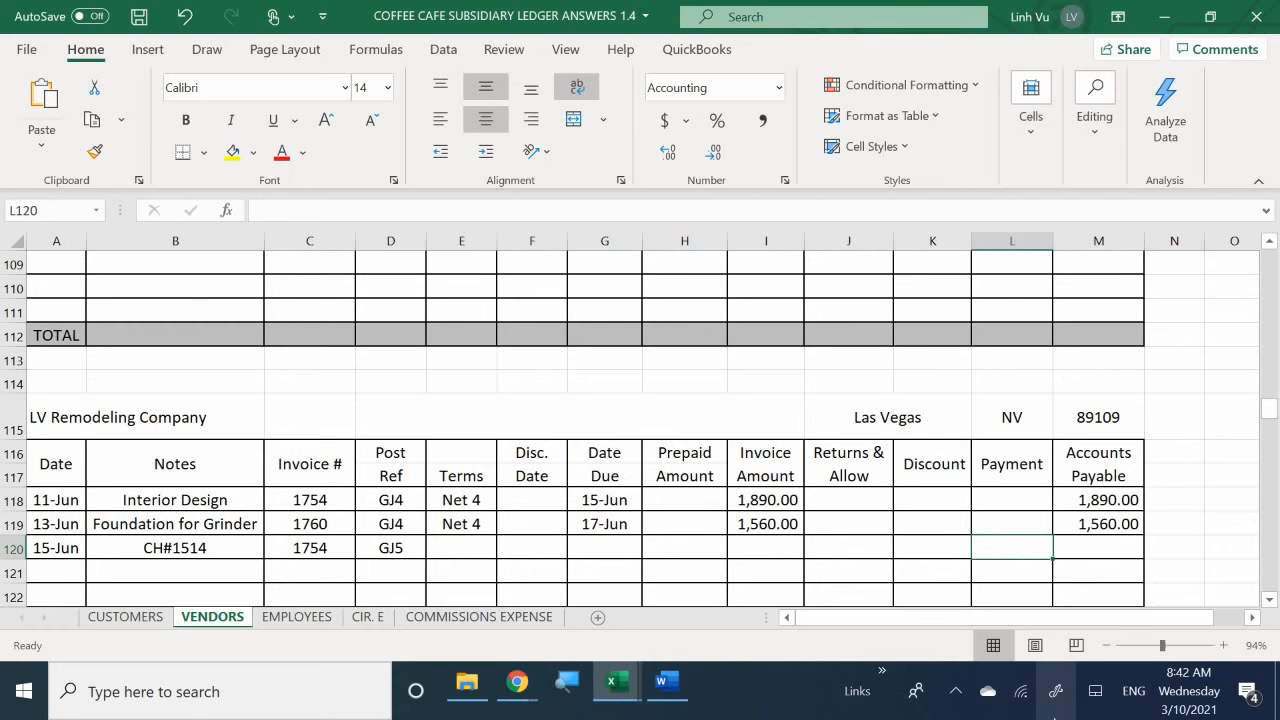
type("1")
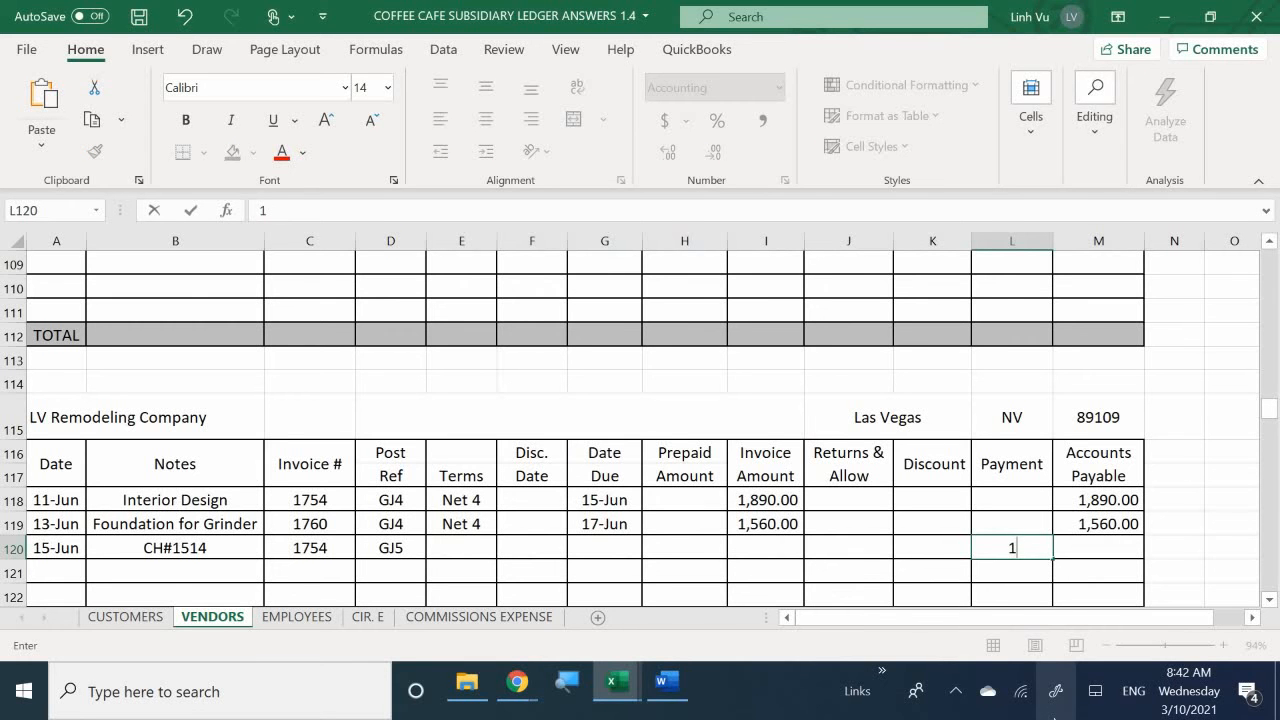
type(",890")
key("Return")
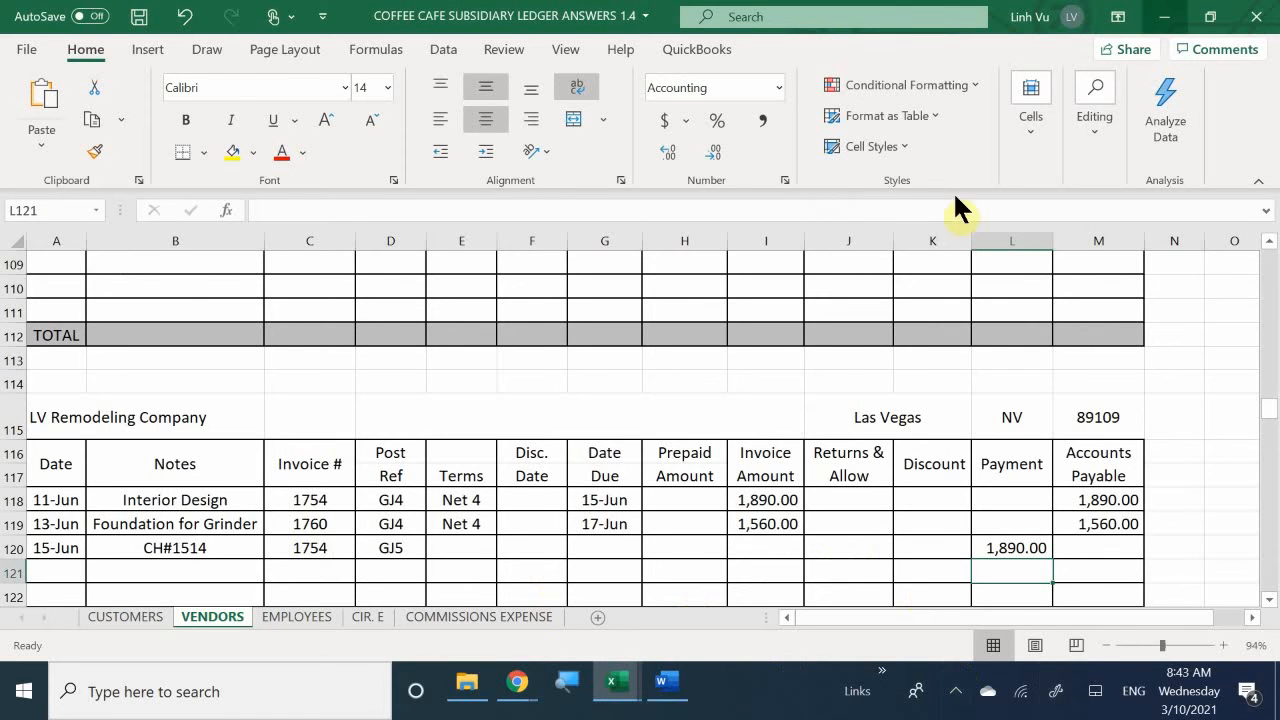
- Fill the Accounts Payable formula from the 13-Jun row down to the 15-Jun row of the LV Remodeling Company account
left_click(1128, 523)
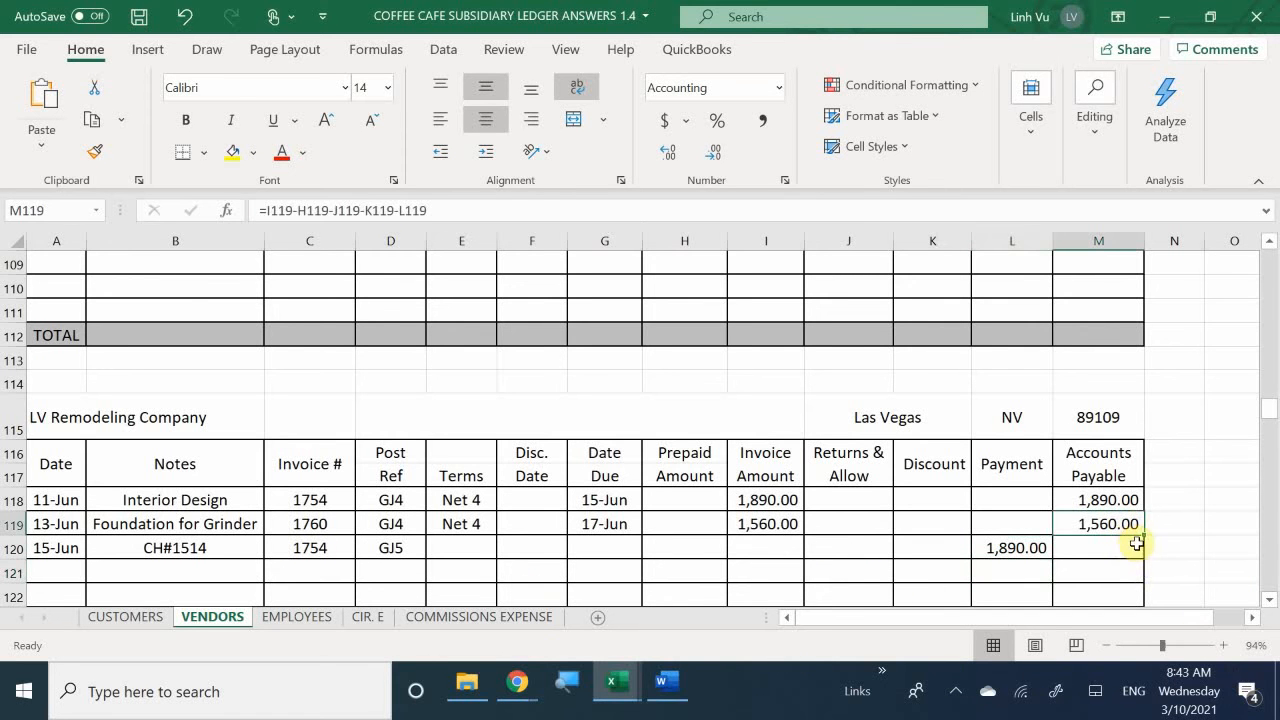
left_click_drag(1144, 538, 1146, 540)
left_click_drag(1145, 557, 1148, 556)
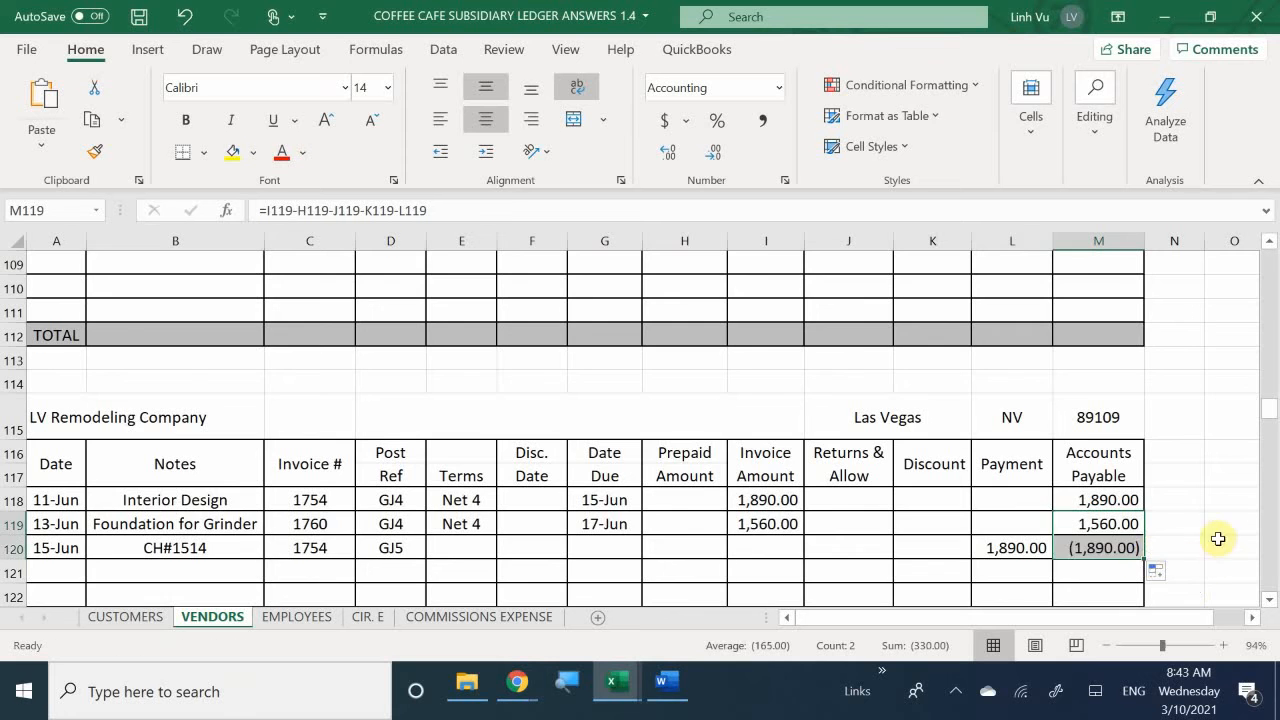
scroll(1215, 520, "down", 3)
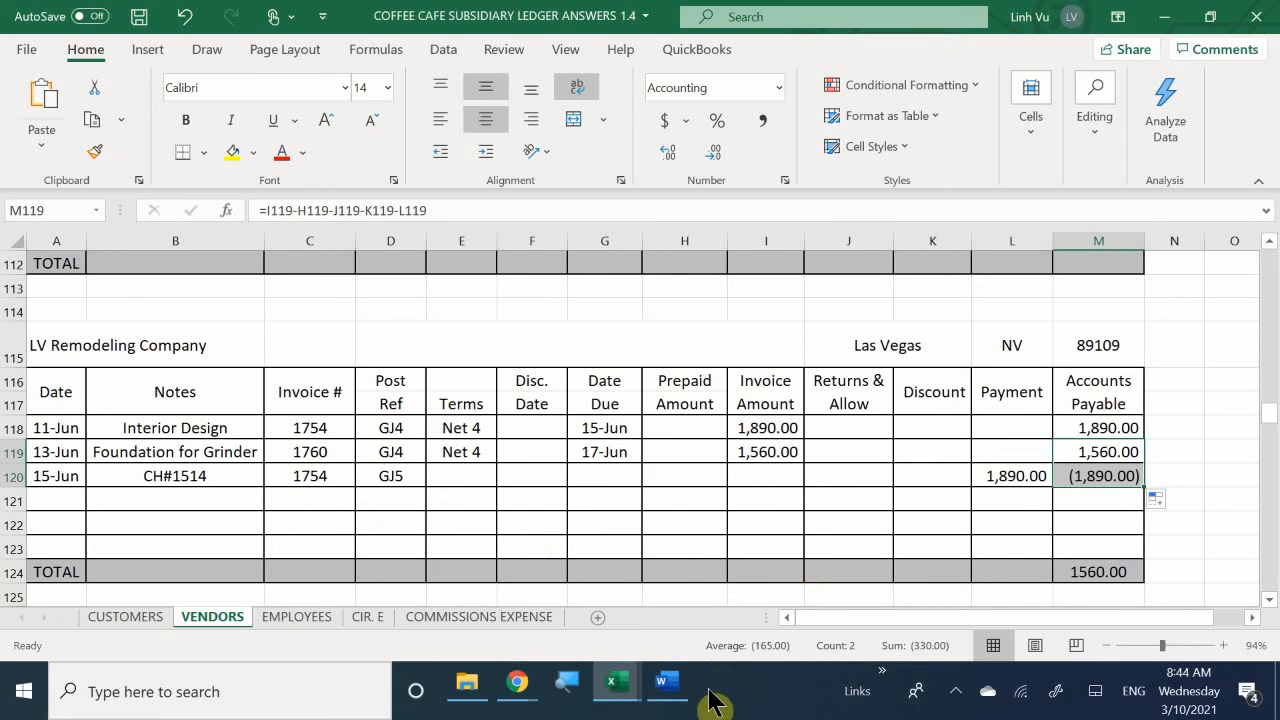
- Switch to the workbook with the account ledgers and show the general journal workbook beside it
left_click(612, 688)
left_click(436, 594)
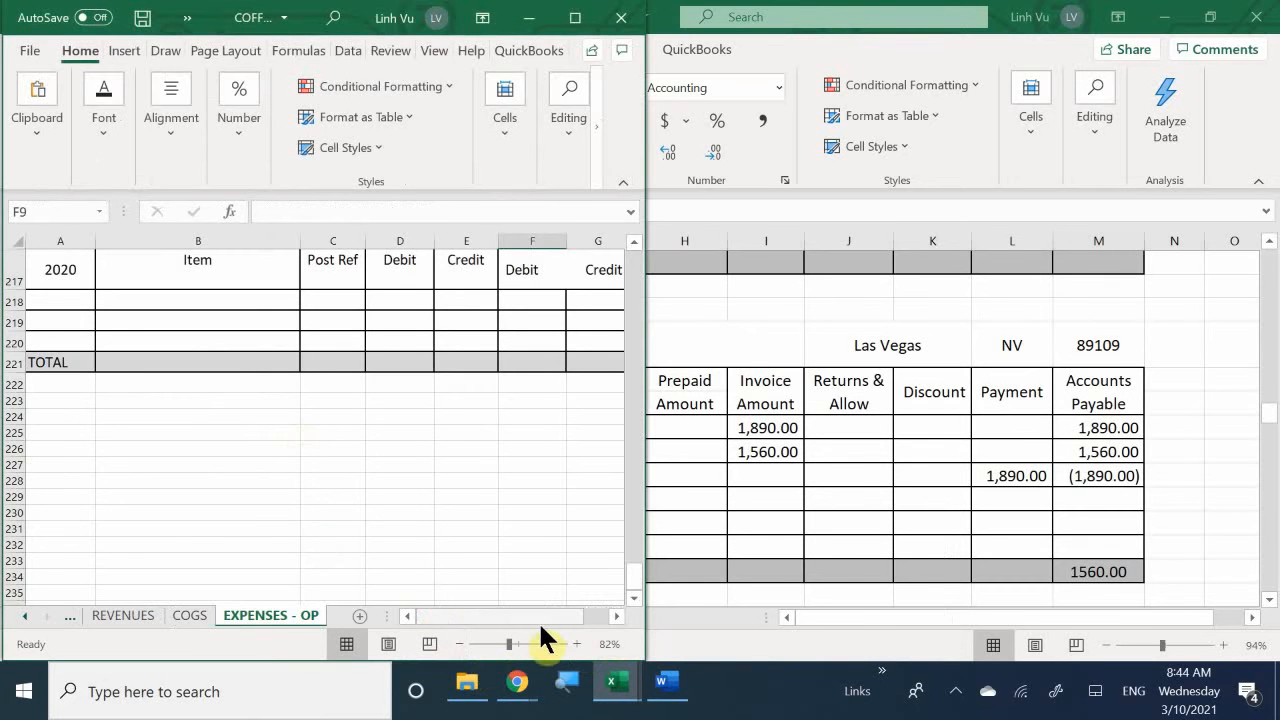
mouse_move(608, 686)
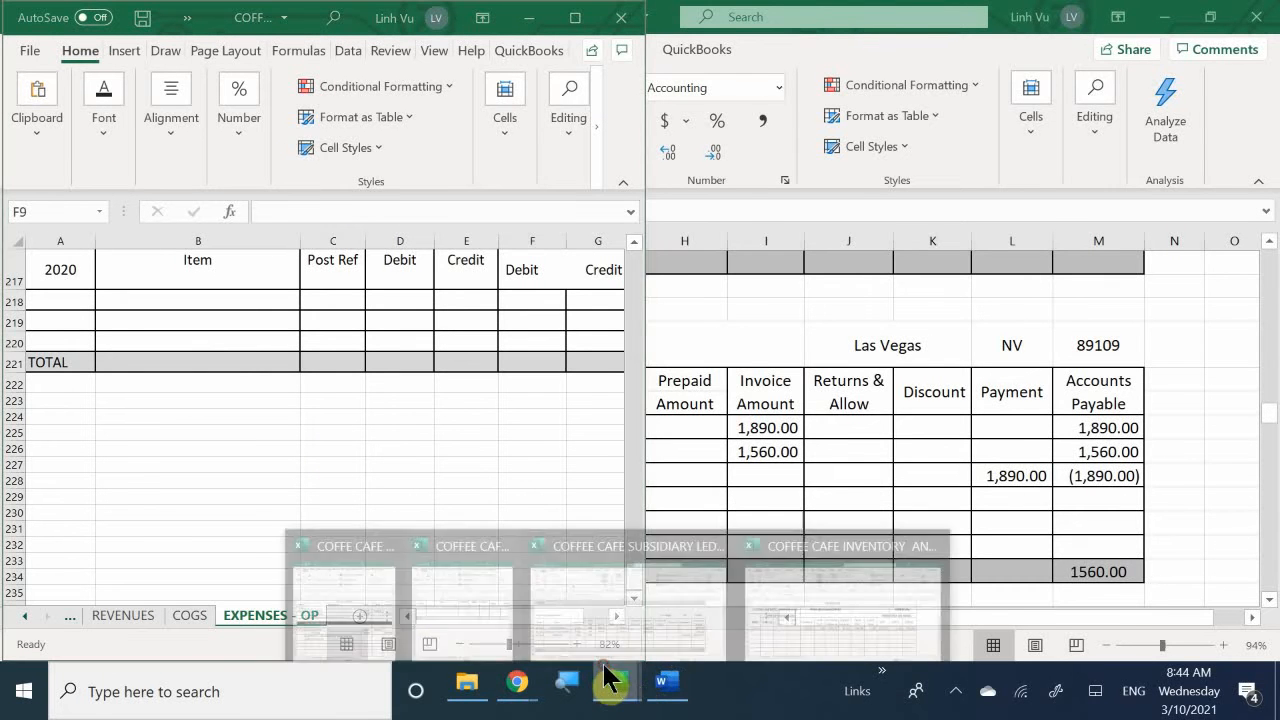
left_click(380, 625)
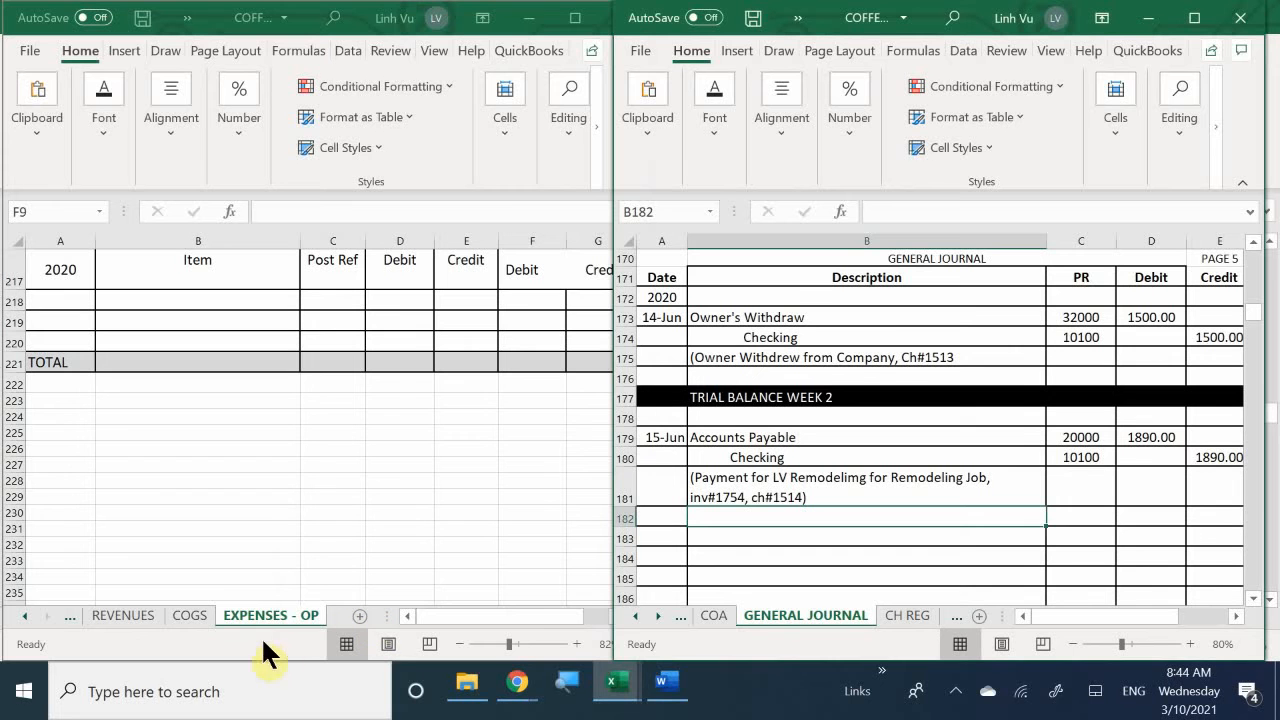
- On the ASSETS sheet of the ledger workbook, enter the date 6/15 in the first empty row of the Checking account
left_click(18, 622)
left_click(12, 620)
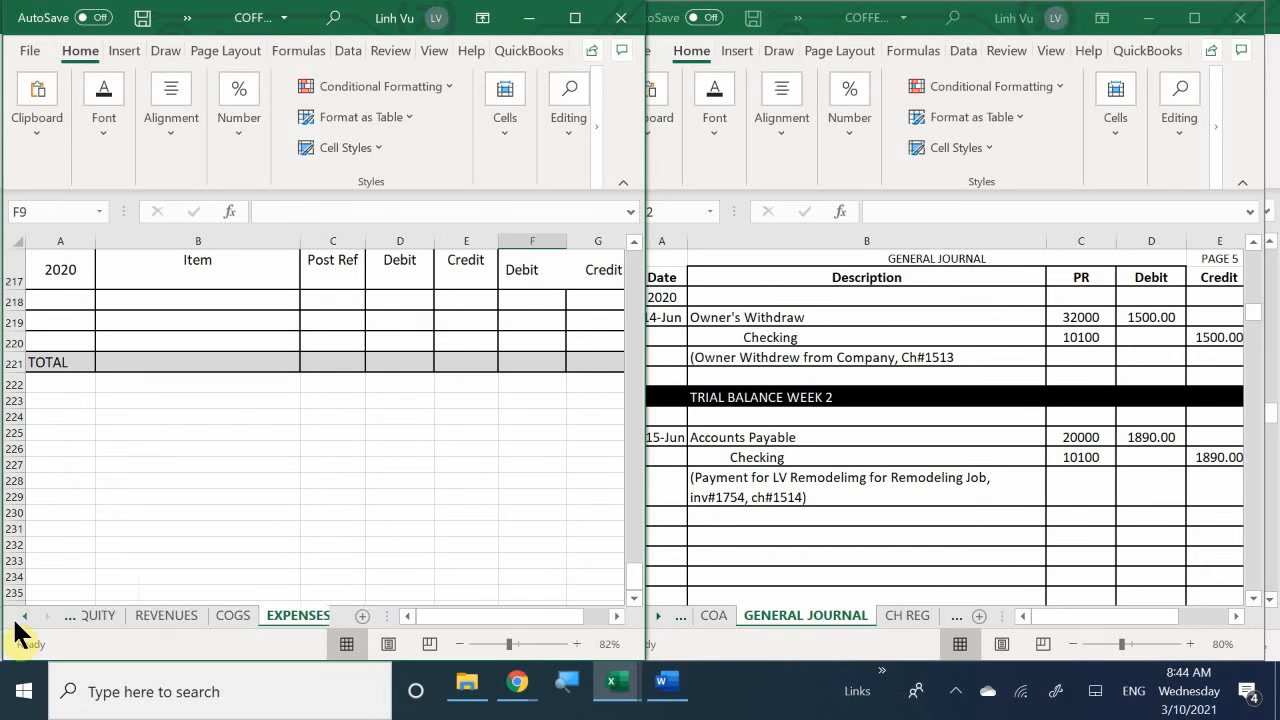
left_click(16, 621)
left_click(20, 623)
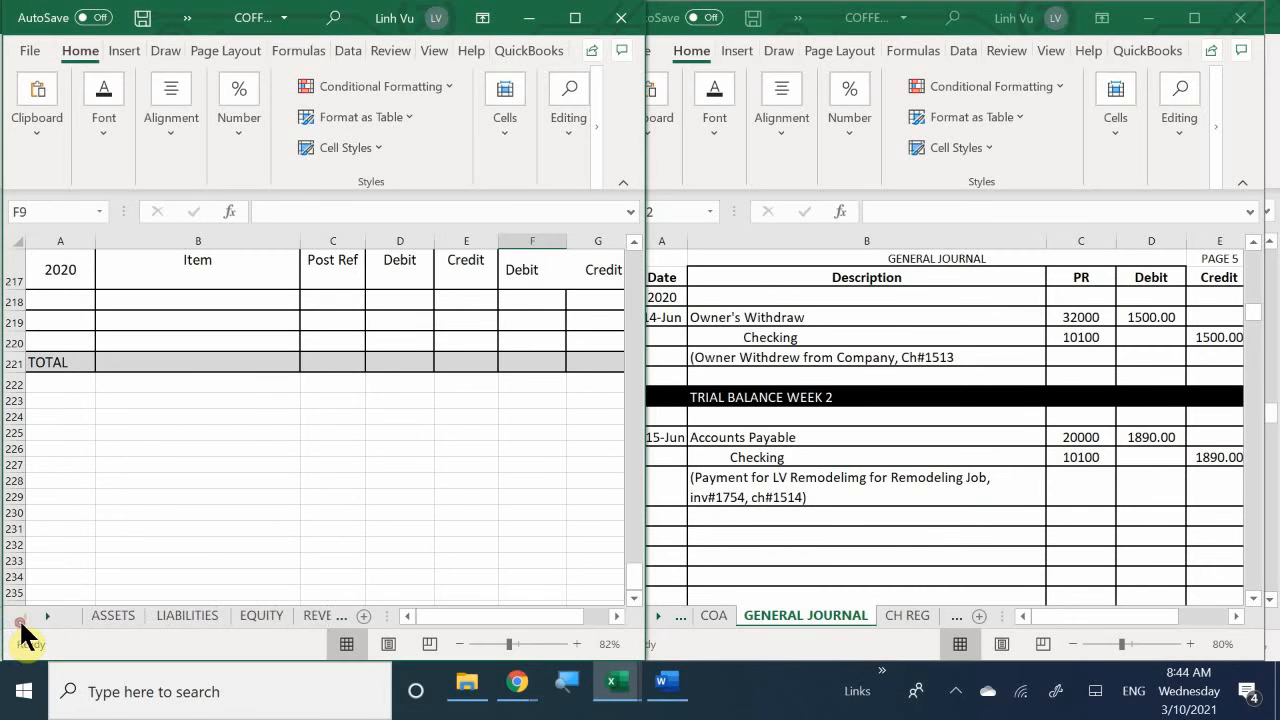
left_click(111, 614)
scroll(142, 485, "up", 20)
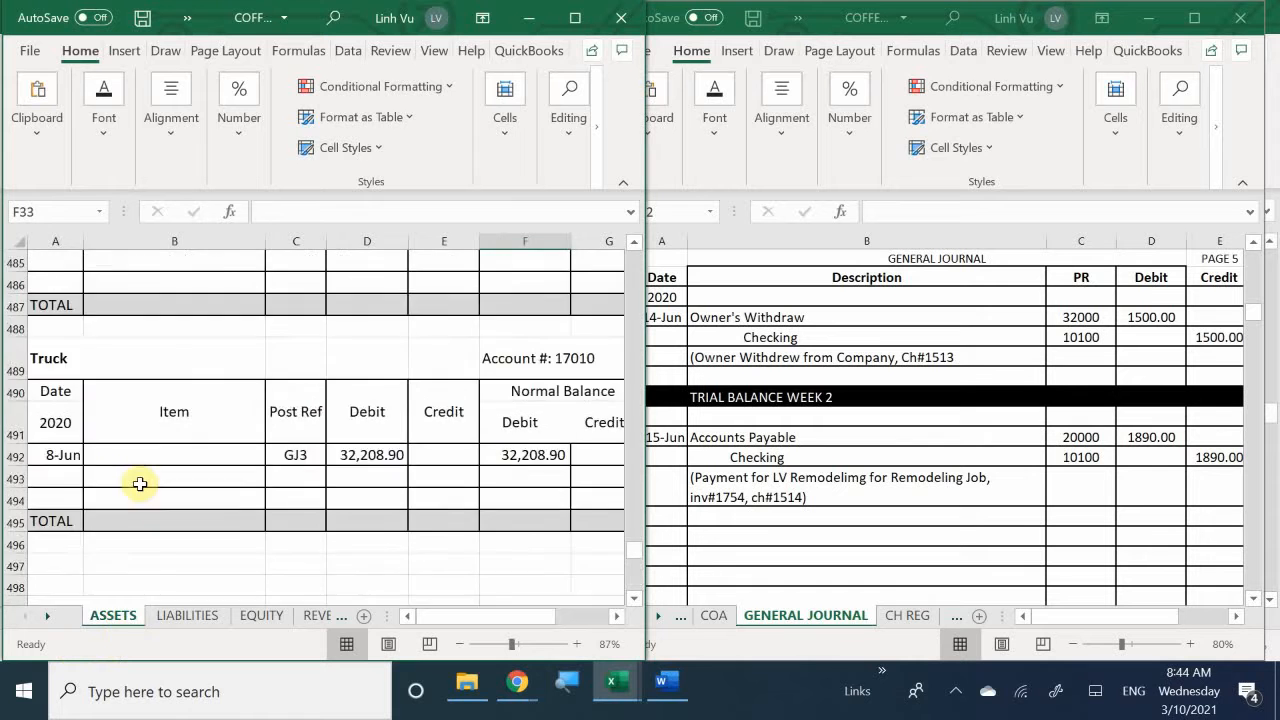
scroll(142, 480, "up", 20)
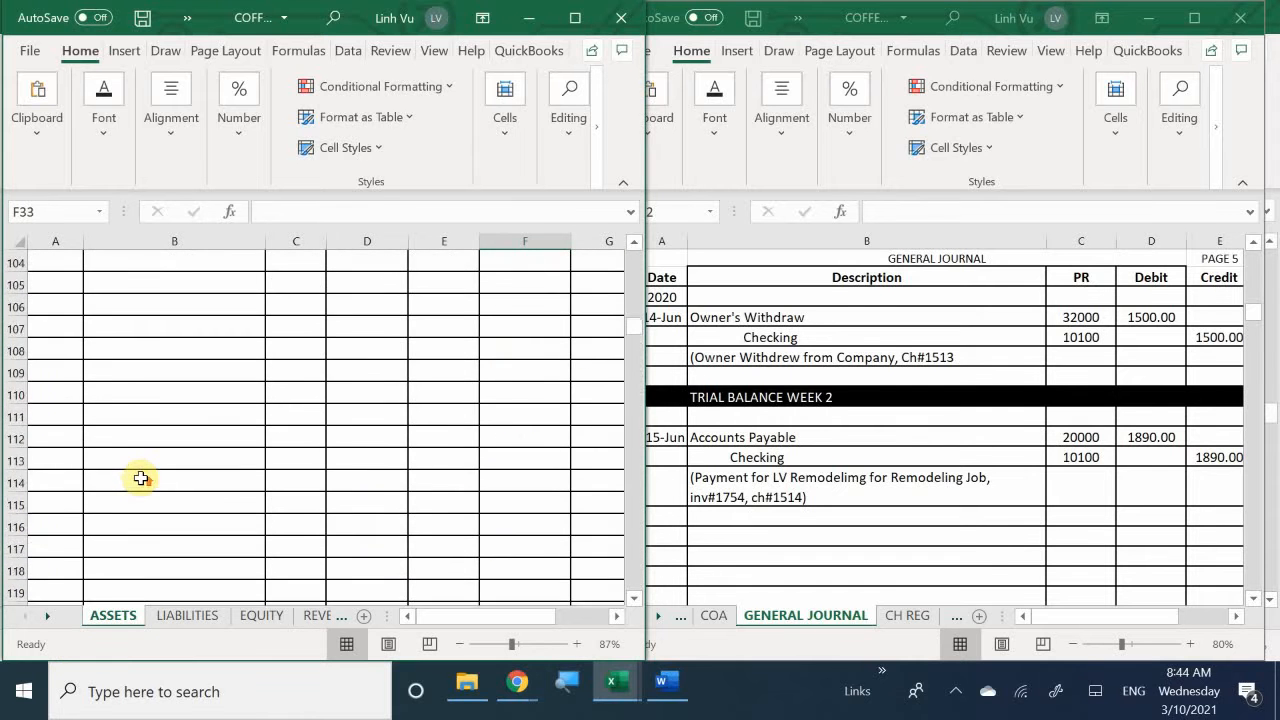
scroll(147, 483, "down", 7)
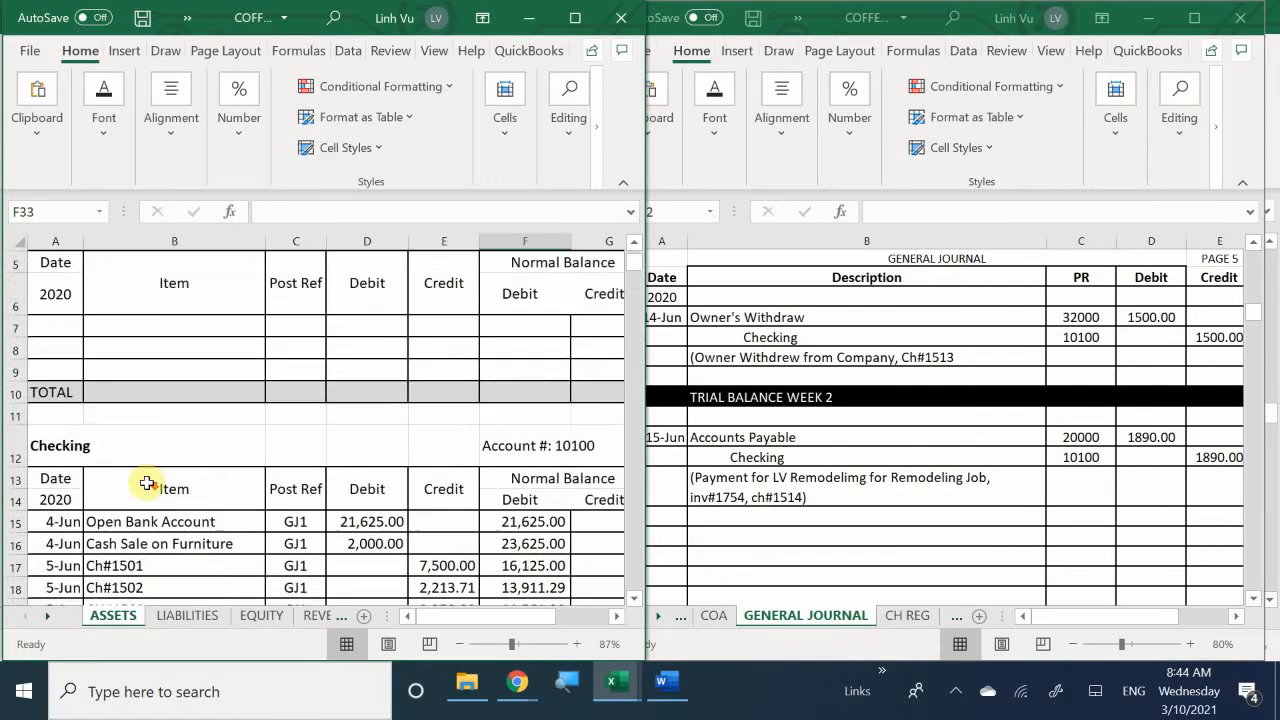
scroll(130, 465, "down", 1)
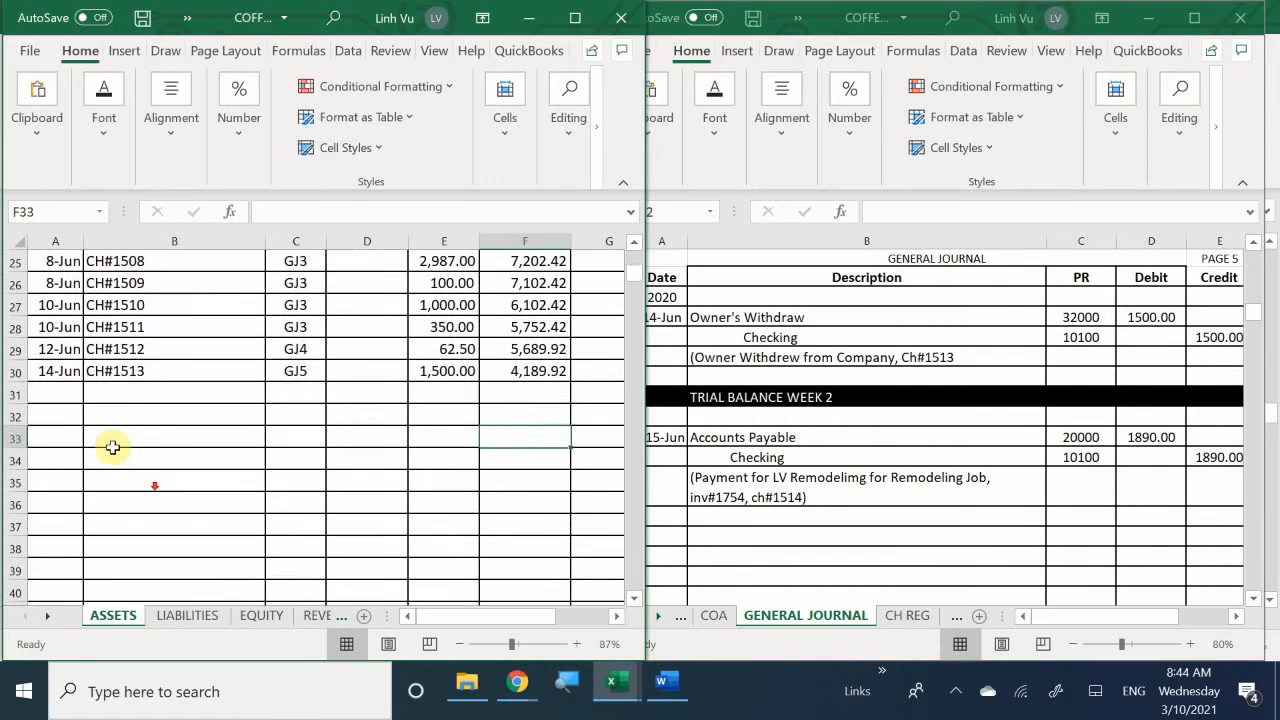
scroll(108, 446, "up", 1)
left_click(63, 461)
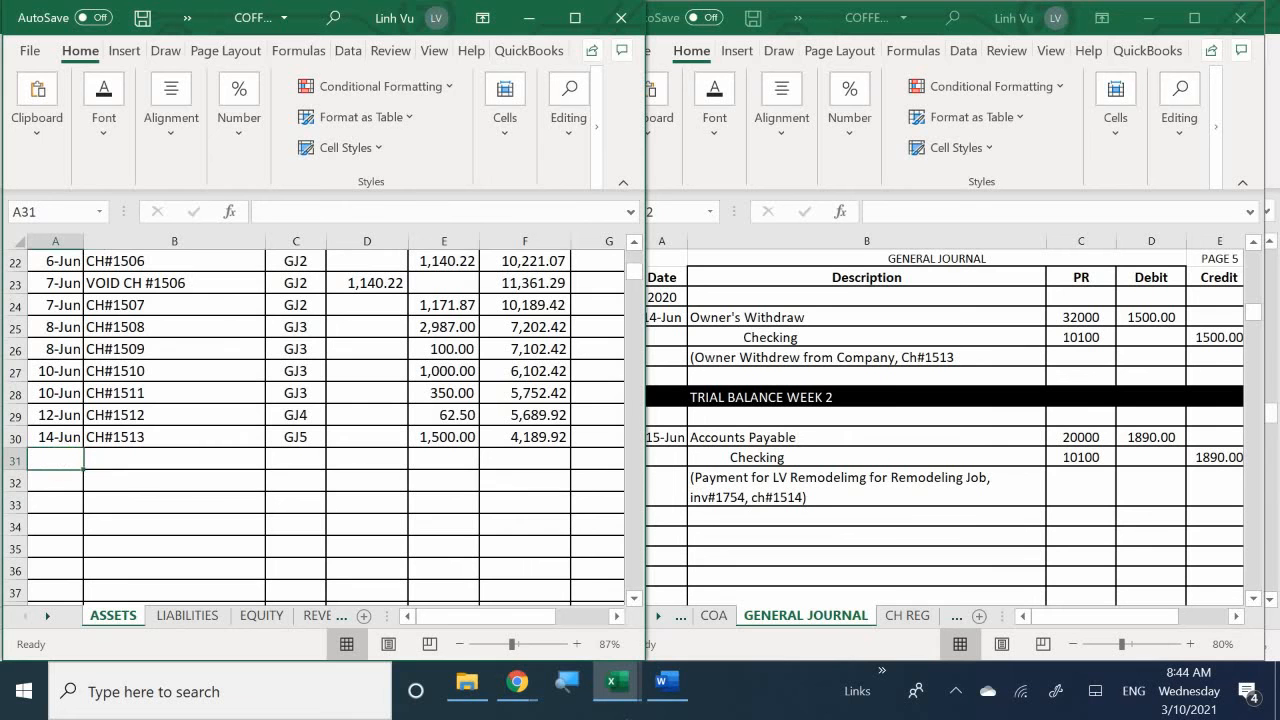
type("6/15")
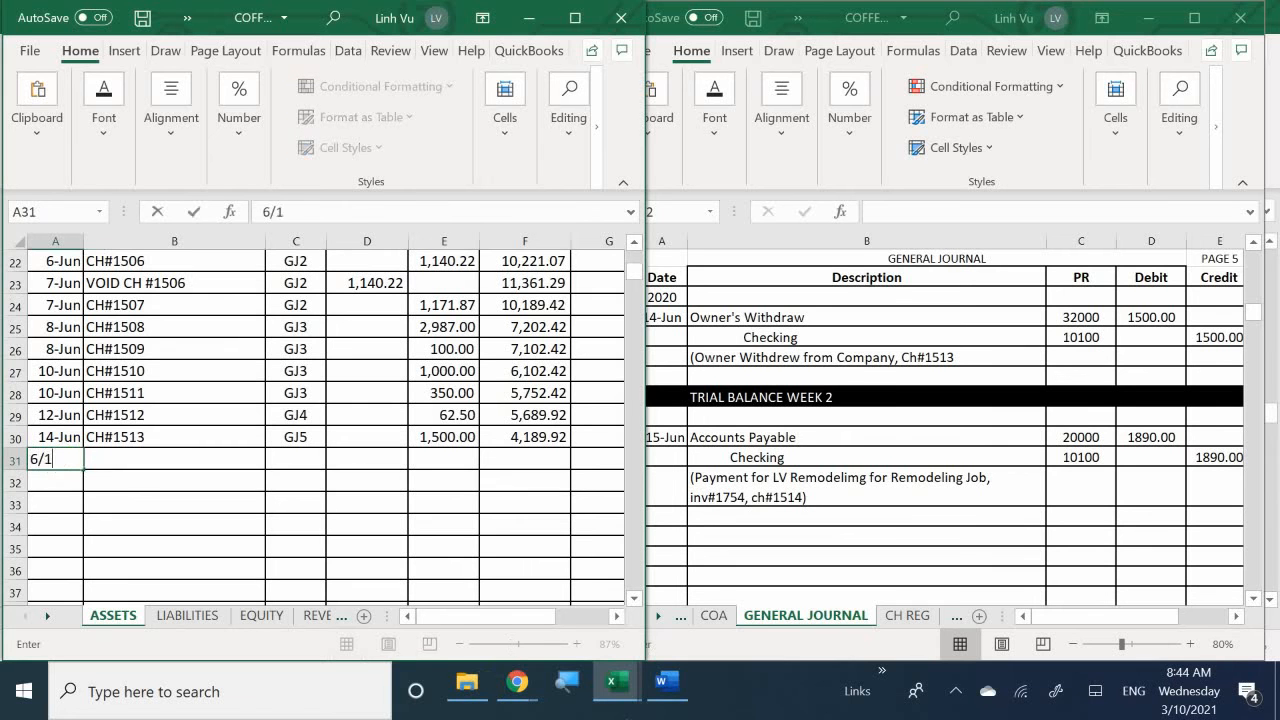
key("Return")
- Enter CH#1514 as the item of the 15-Jun row in the Checking account
key("Right")
key("Up")
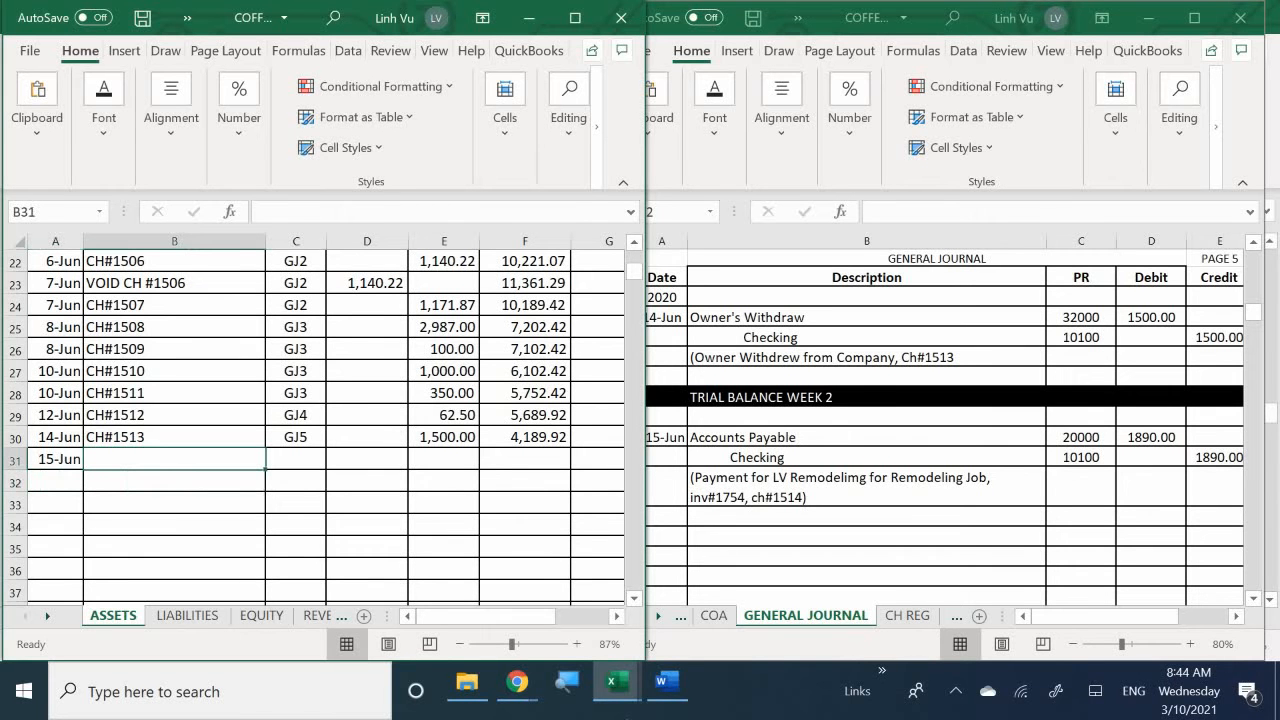
type("CH")
key("BackSpace")
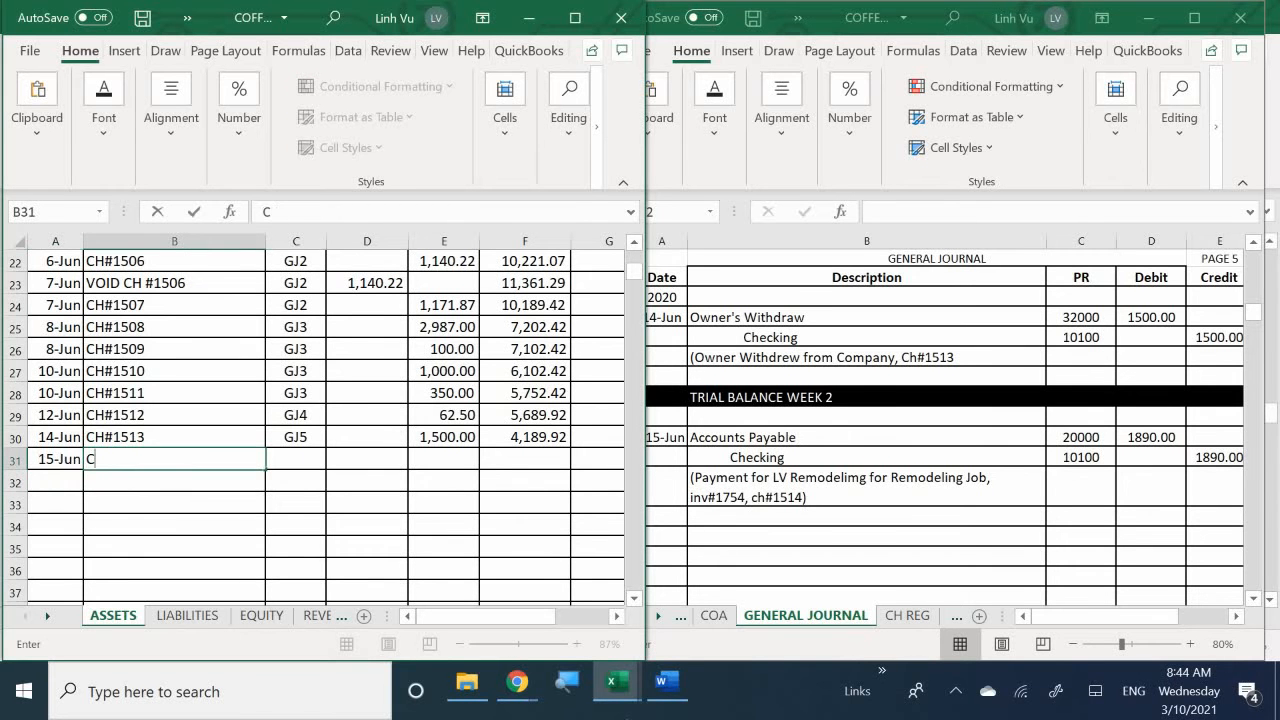
type("H#1514")
key("Return")
- Enter post reference GJ5 and a credit of 1890 in the 15-Jun row of the Checking account
key("Right")
key("Up")
type("GJ")
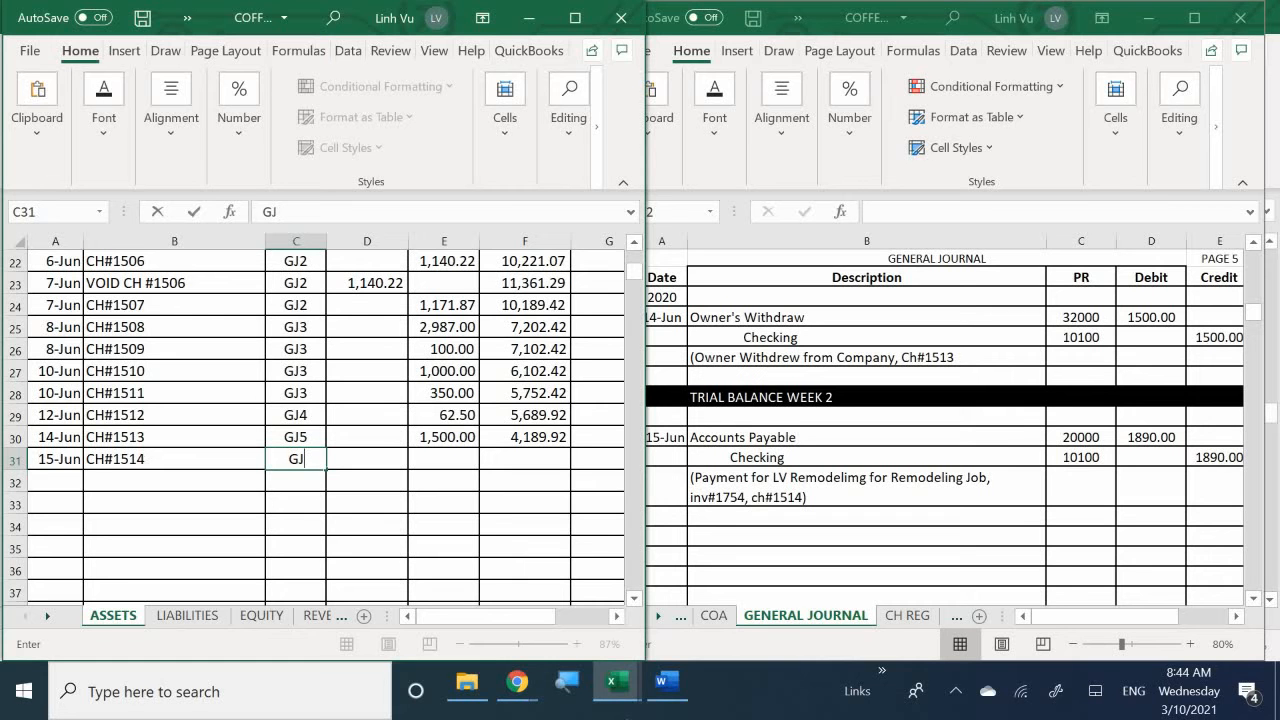
type("5")
key("Tab")
key("Tab")
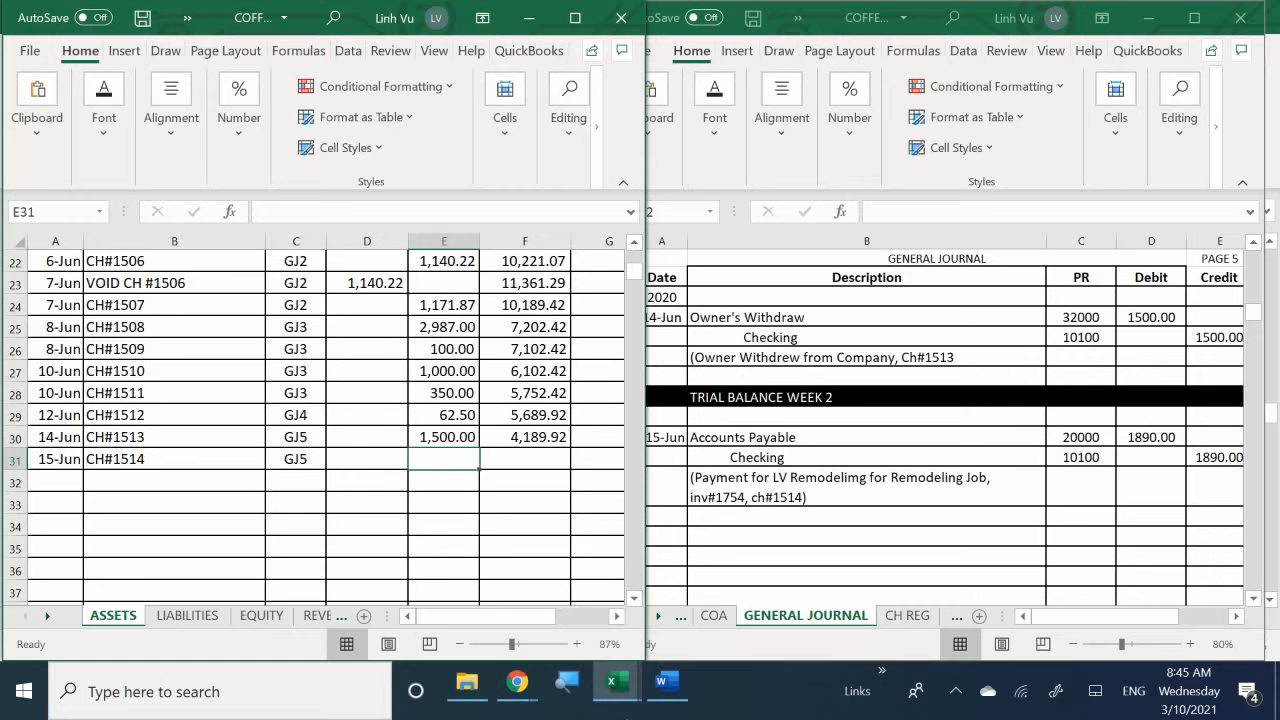
type("1890")
key("Return")
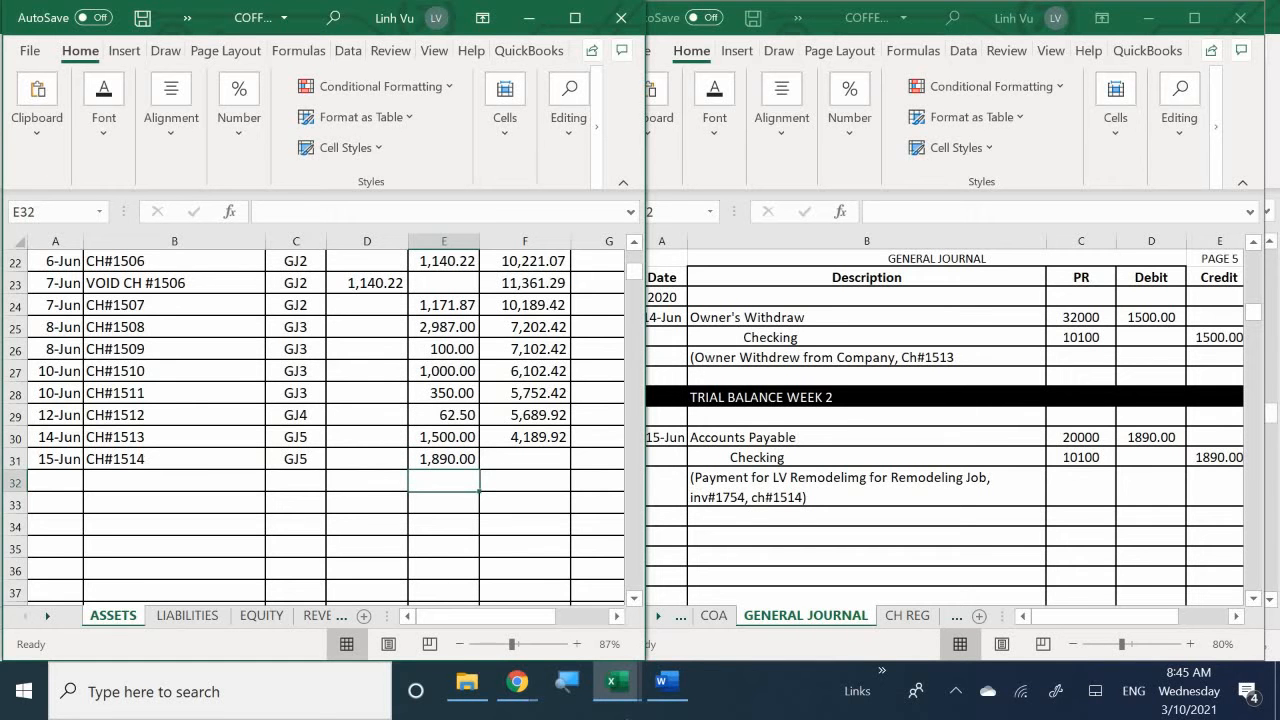
- Fill the Checking account's debit balance formula from the 14-Jun row down to the 15-Jun row
left_click(543, 437)
left_click_drag(570, 448, 572, 468)
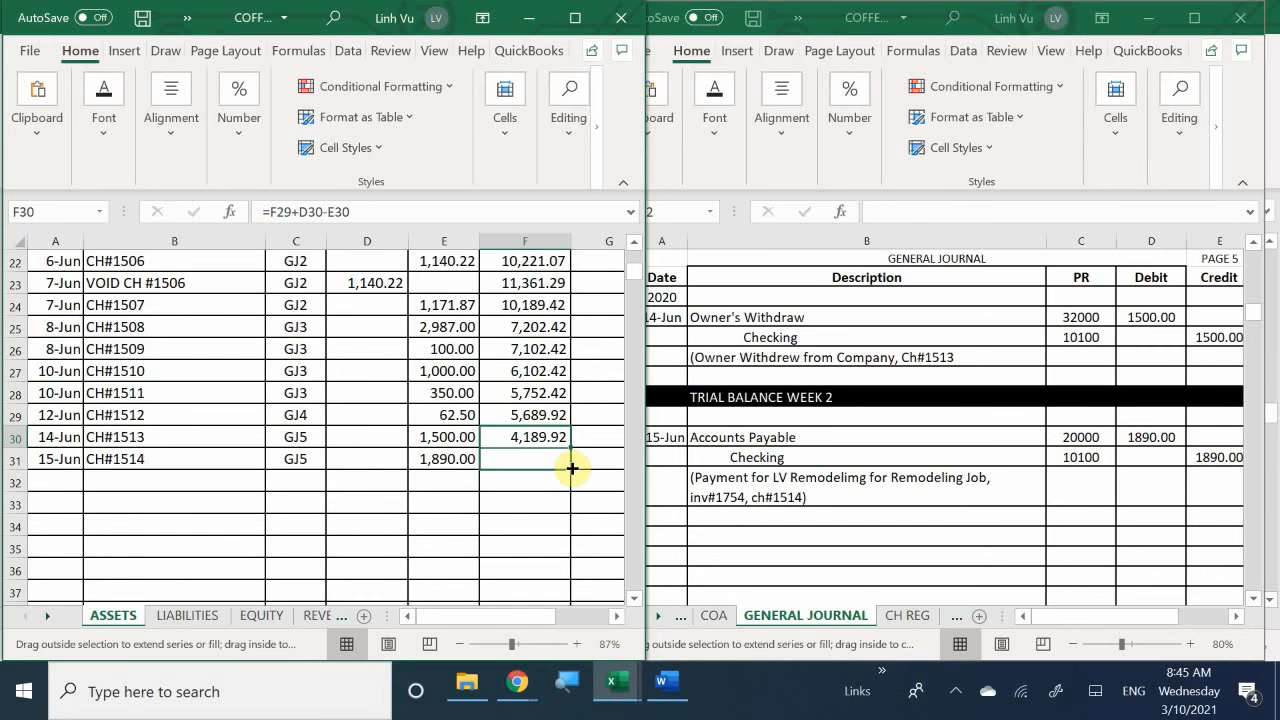
left_click_drag(572, 468, 568, 466)
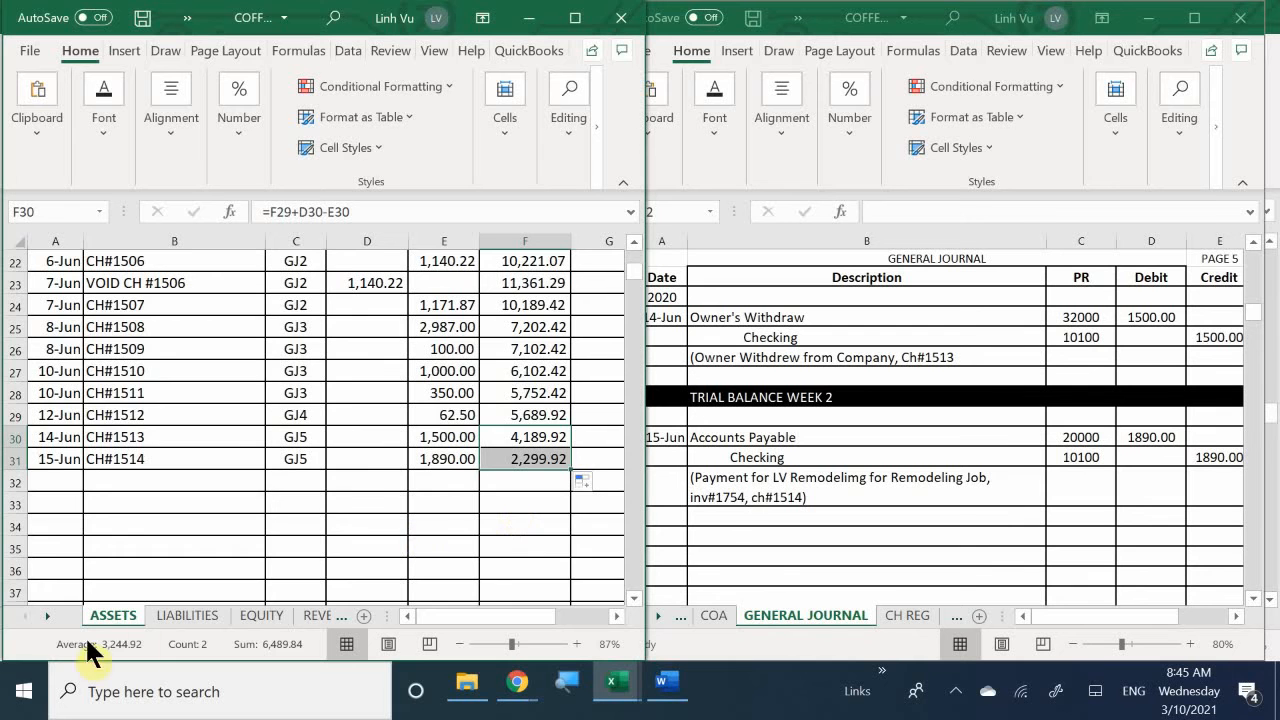
- On the LIABILITIES sheet of the ledger workbook, enter the date 6/15 in the first empty row of the Accounts Payable account
left_click(187, 613)
scroll(117, 481, "up", 20)
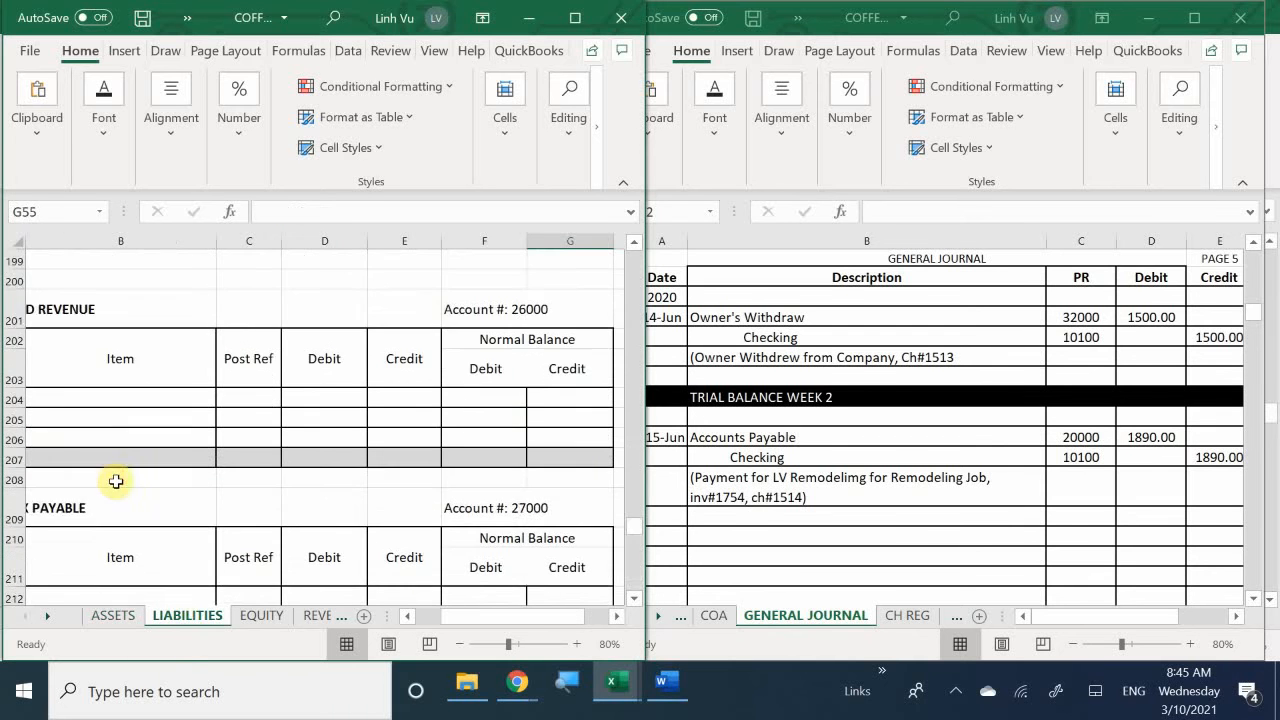
scroll(117, 481, "up", 20)
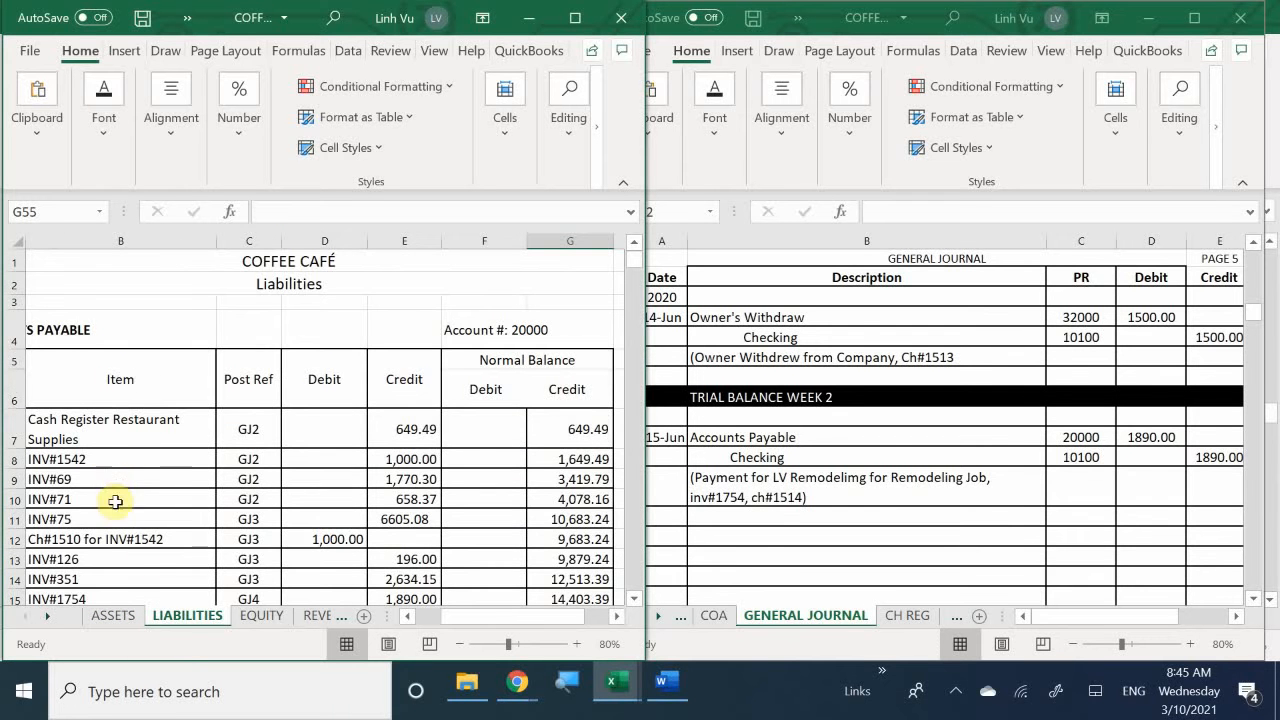
scroll(164, 554, "down", 3)
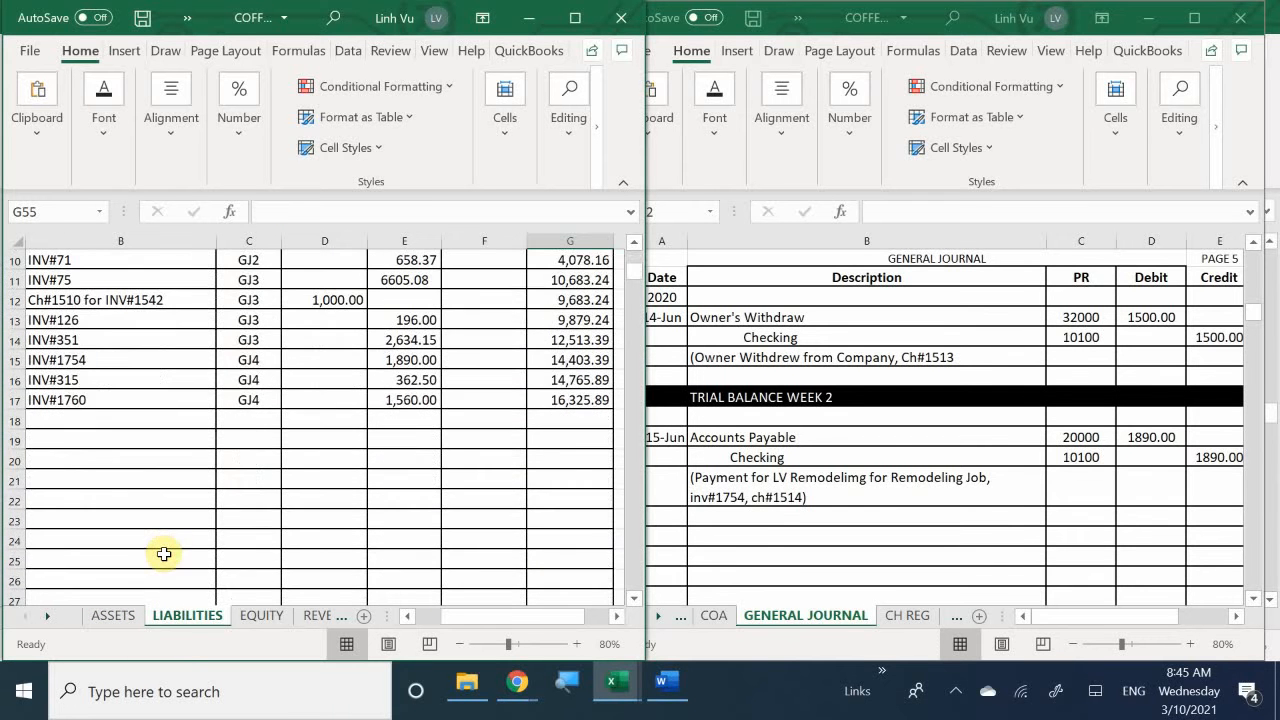
scroll(164, 554, "up", 1)
left_click(190, 516)
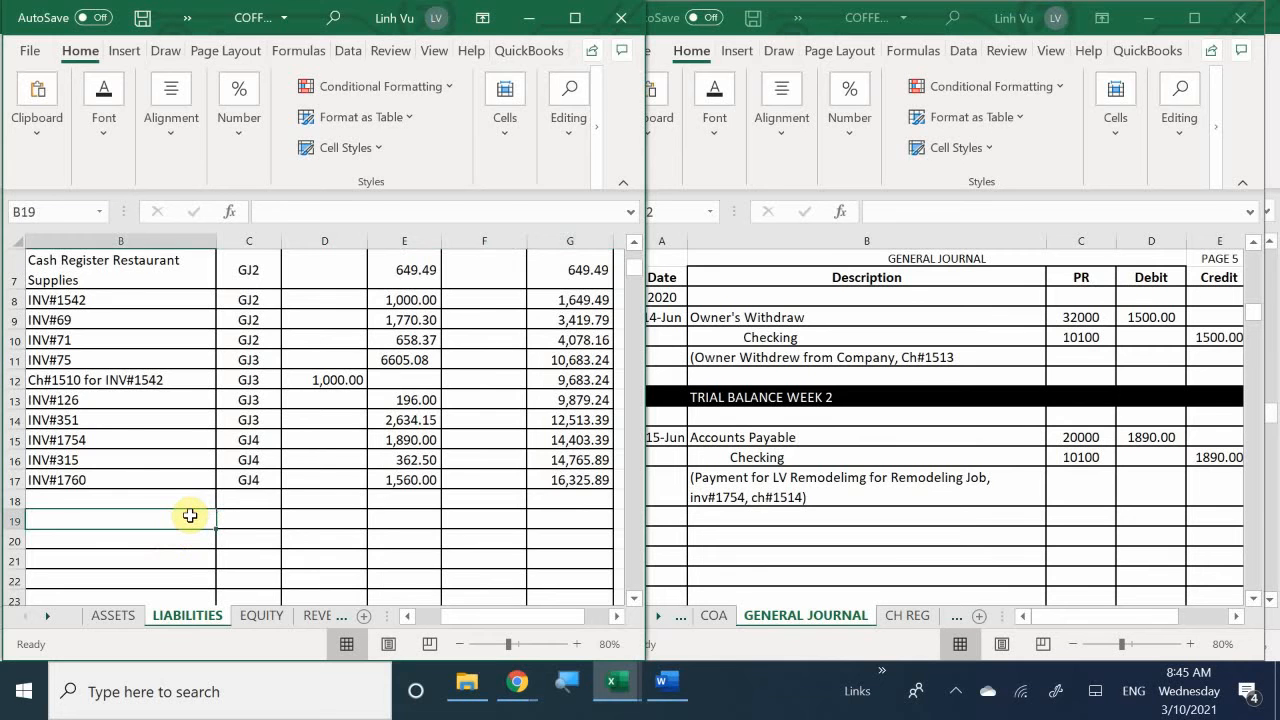
key("Left")
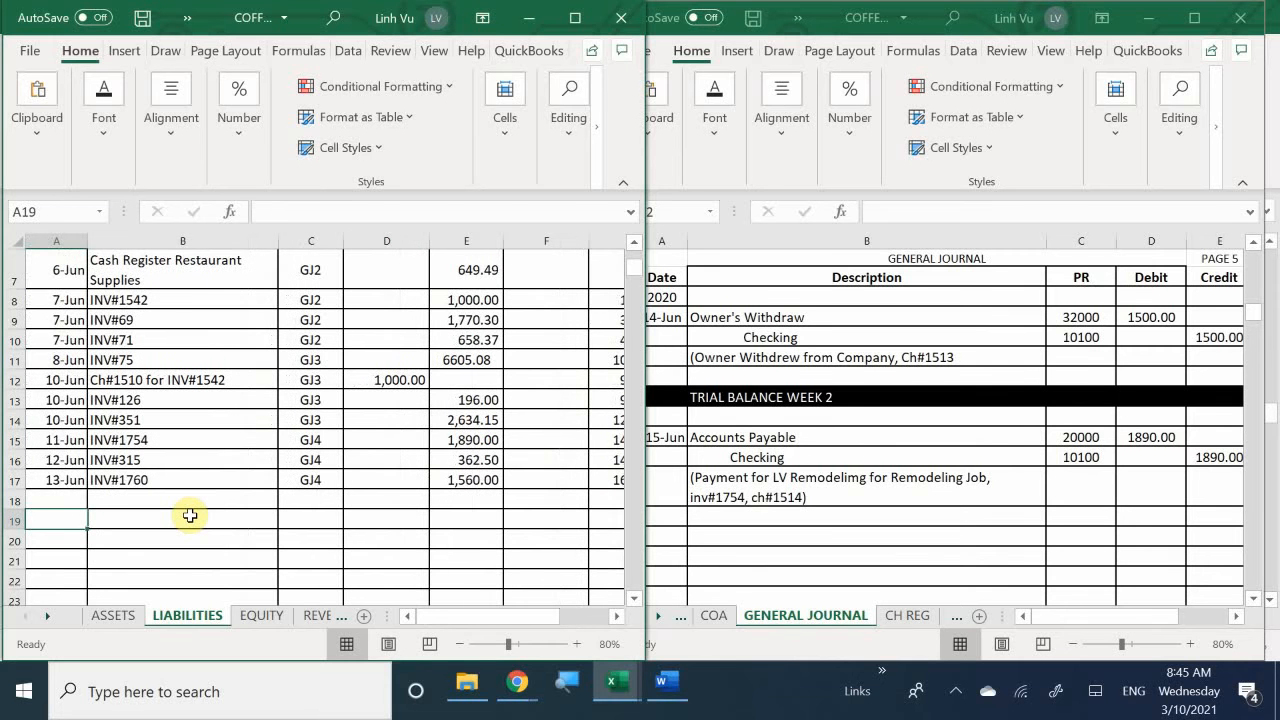
left_click(54, 498)
type("6/")
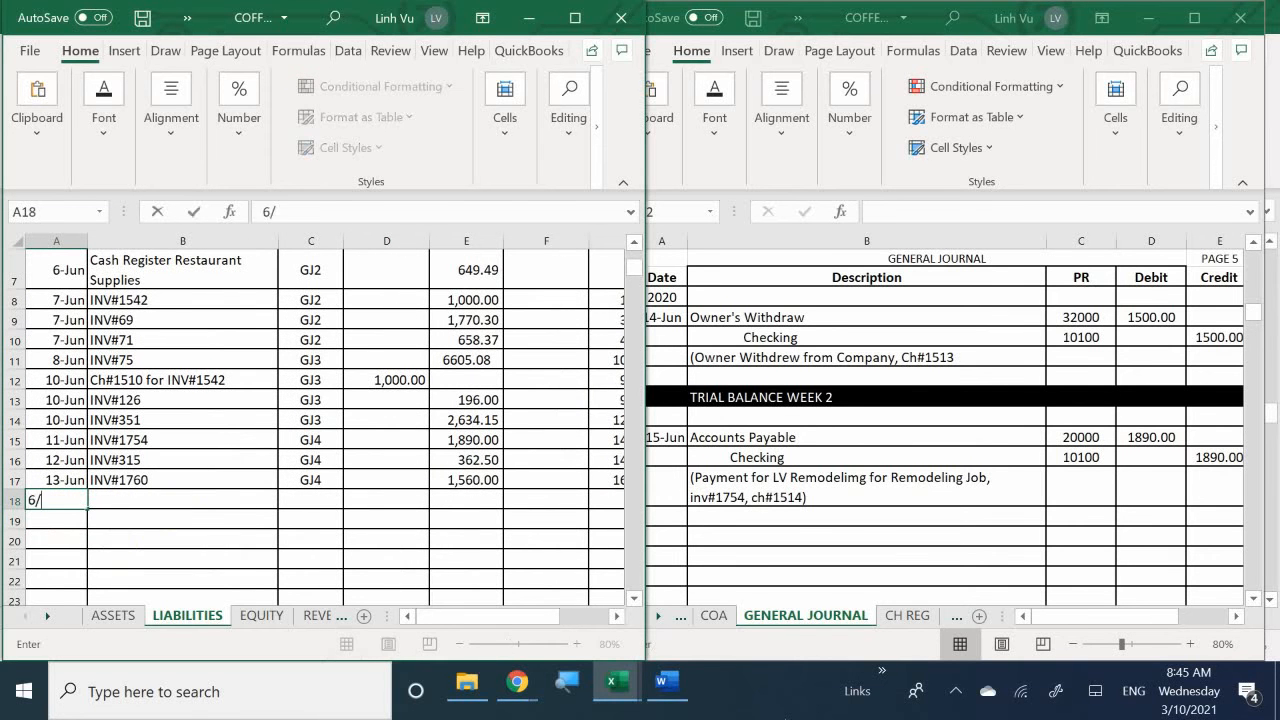
type("15")
key("Return")
- Enter INV#1754 Paid invoice as the item of the 15-Jun row in the Accounts Payable account
key("Right")
key("Up")
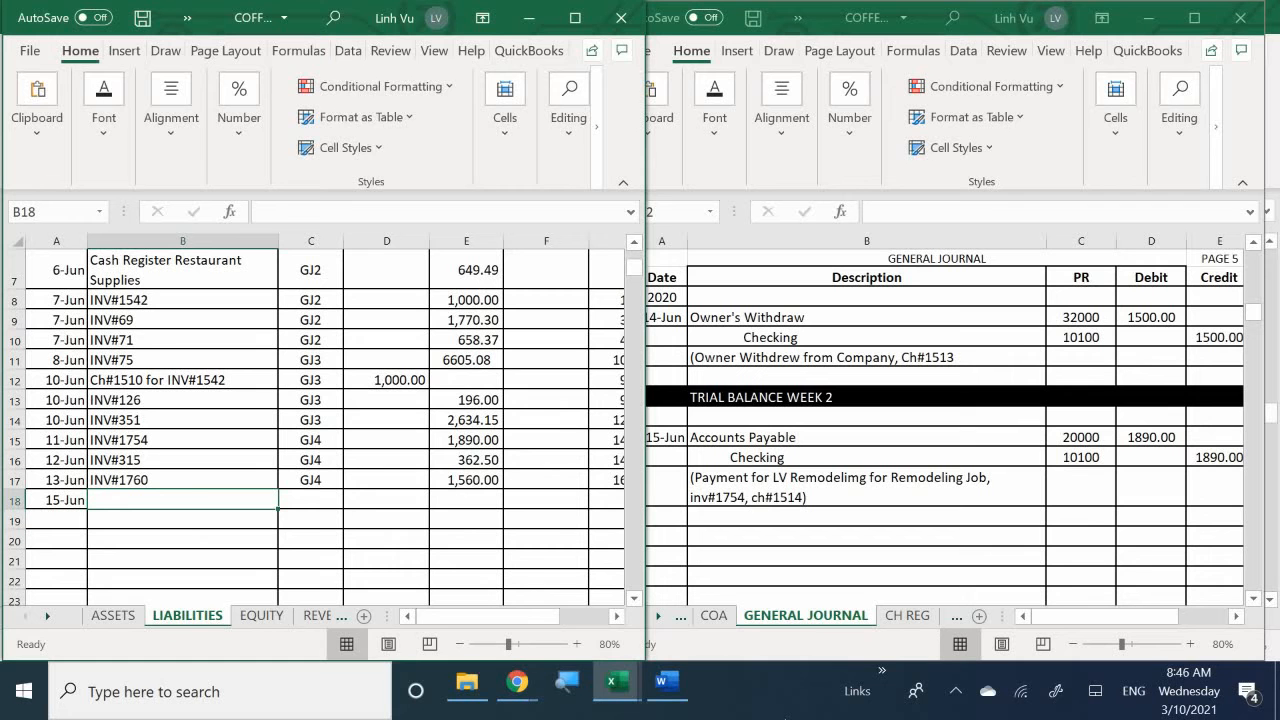
type("UB")
key("BackSpace")
key("BackSpace")
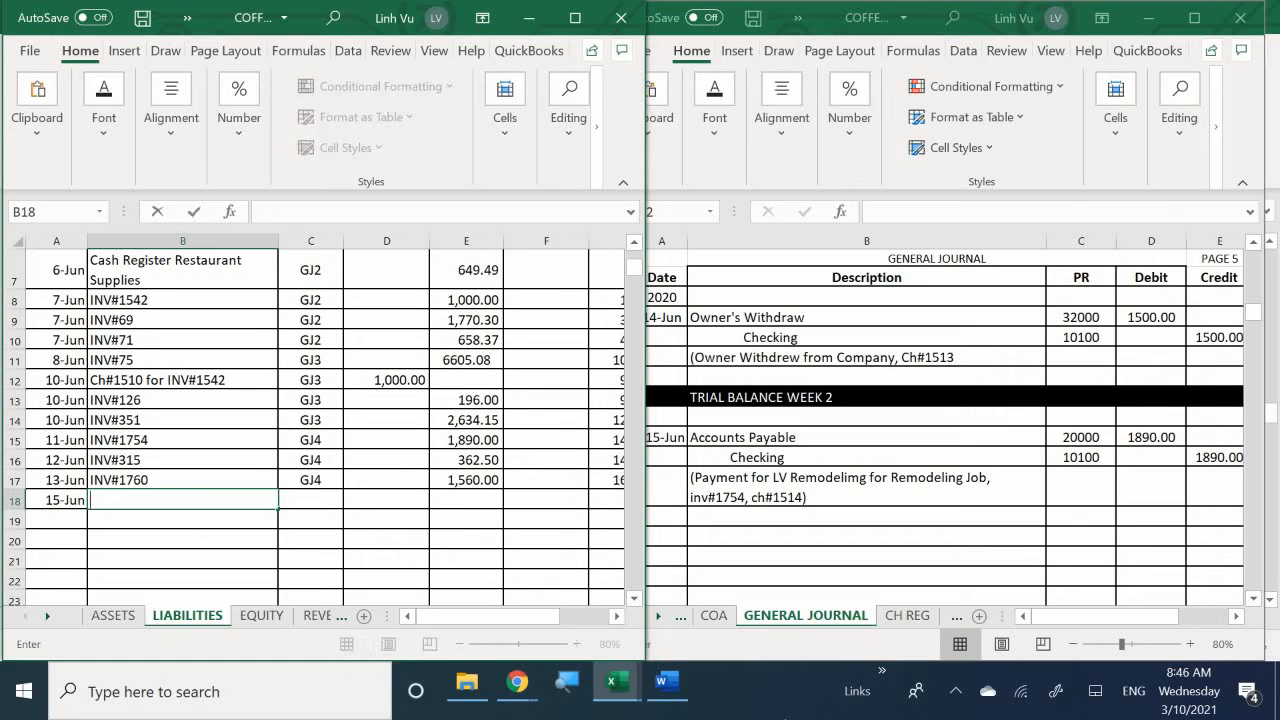
type("OMC")
key("BackSpace")
key("BackSpace")
key("BackSpace")
type("INC")
key("BackSpace")
key("BackSpace")
type("NC")
key("BackSpace")
type("V@")
key("BackSpace")
type("$")
key("BackSpace")
type("#15")
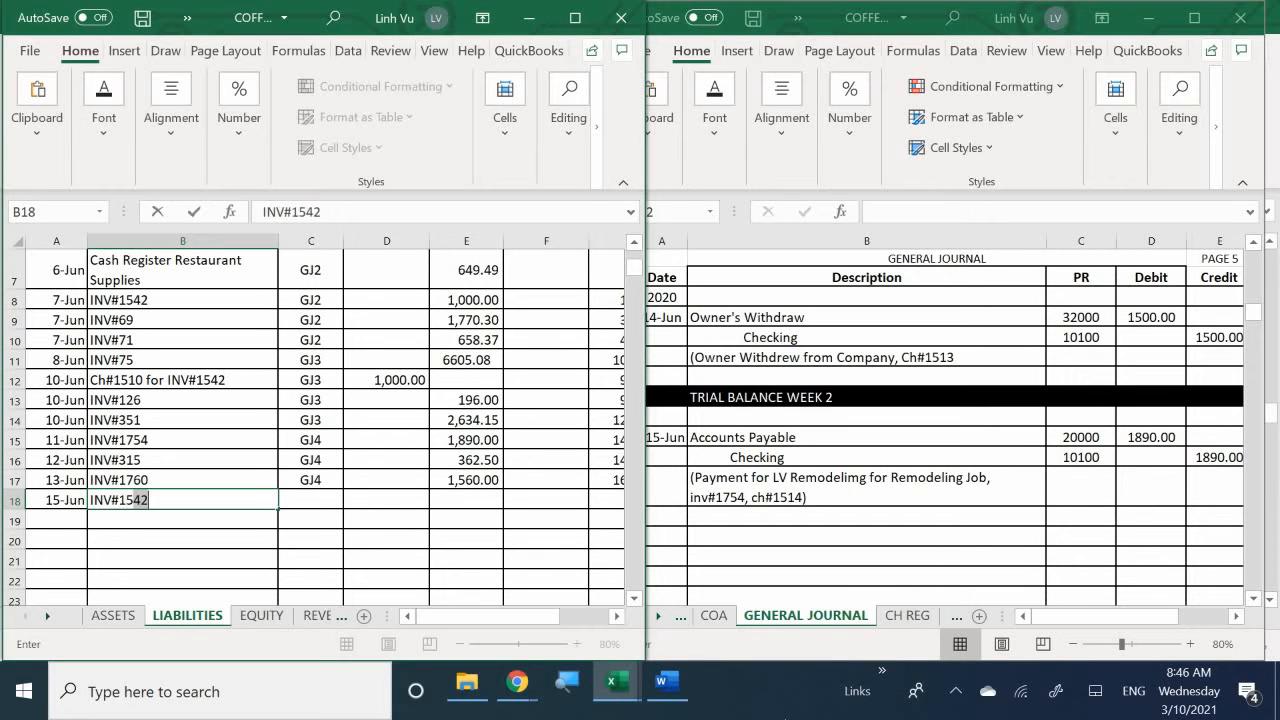
key("BackSpace")
key("BackSpace")
type("754")
type("ay")
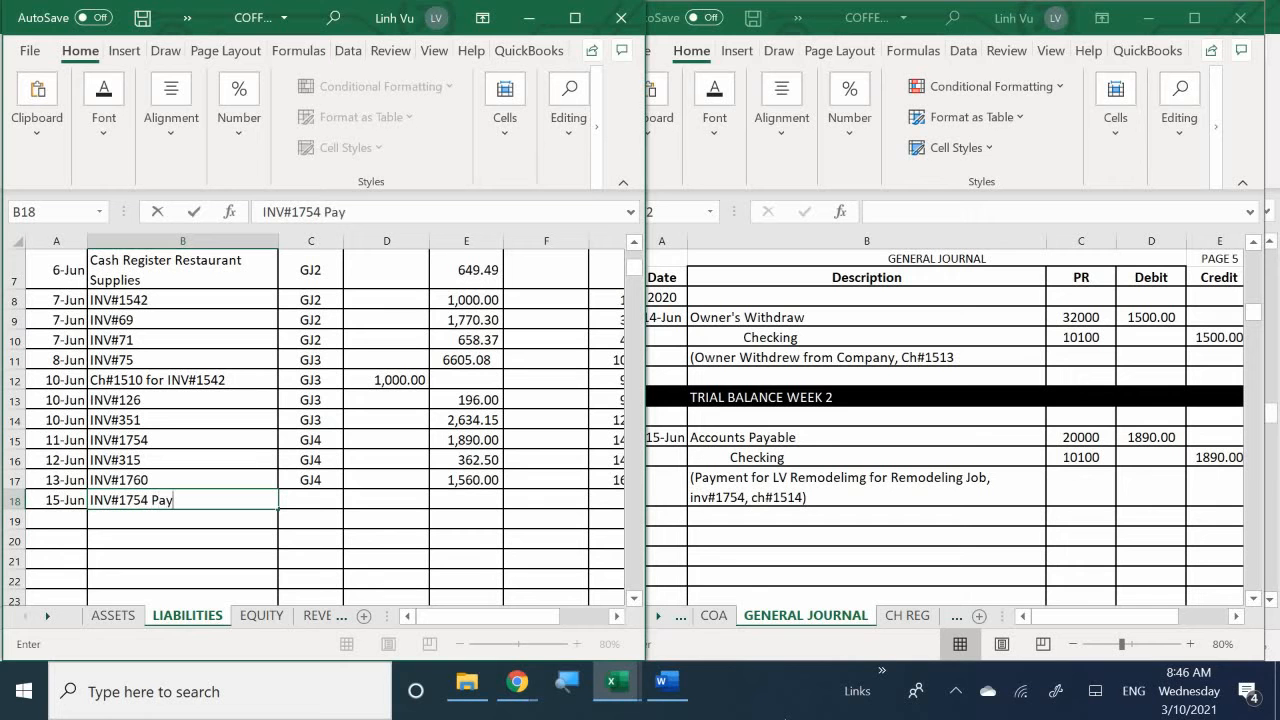
type("ment")
key("BackSpace")
key("BackSpace")
key("BackSpace")
key("BackSpace")
key("BackSpace")
type("id invoice")
key("Tab")
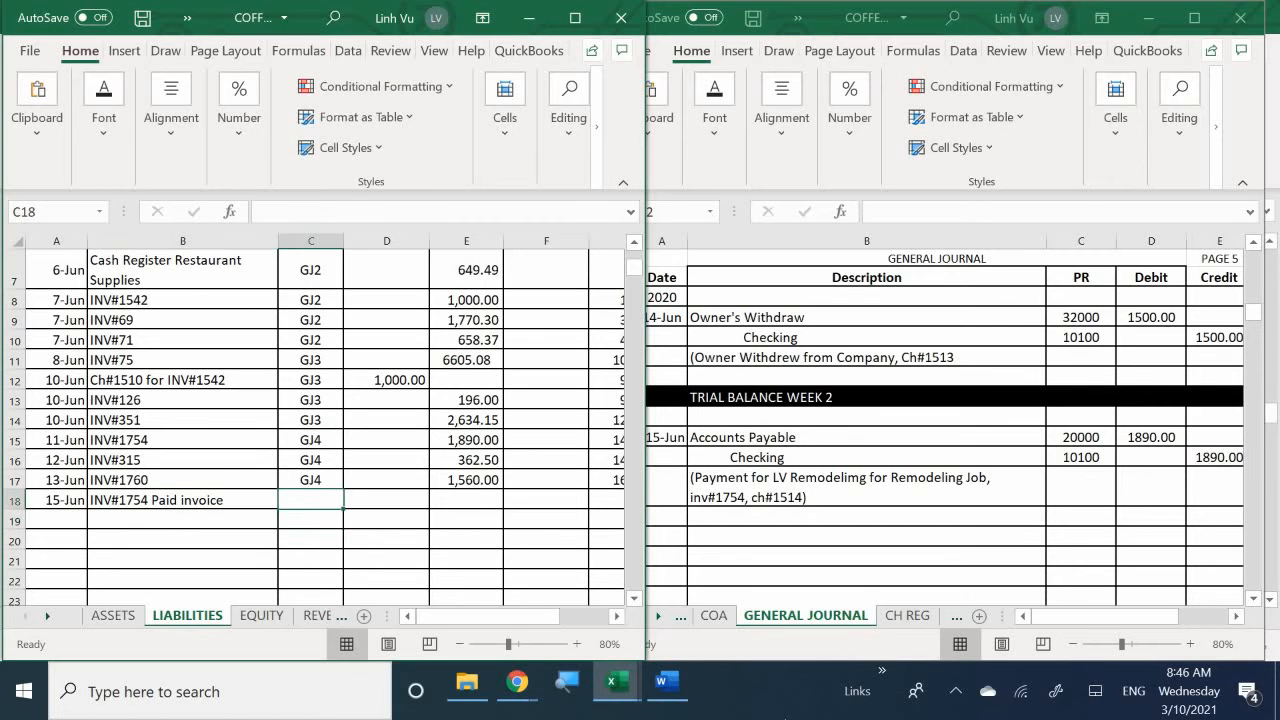
- Enter post reference GJ5 and a debit of 1890 in the 15-Jun row of the Accounts Payable account
type("GJ")
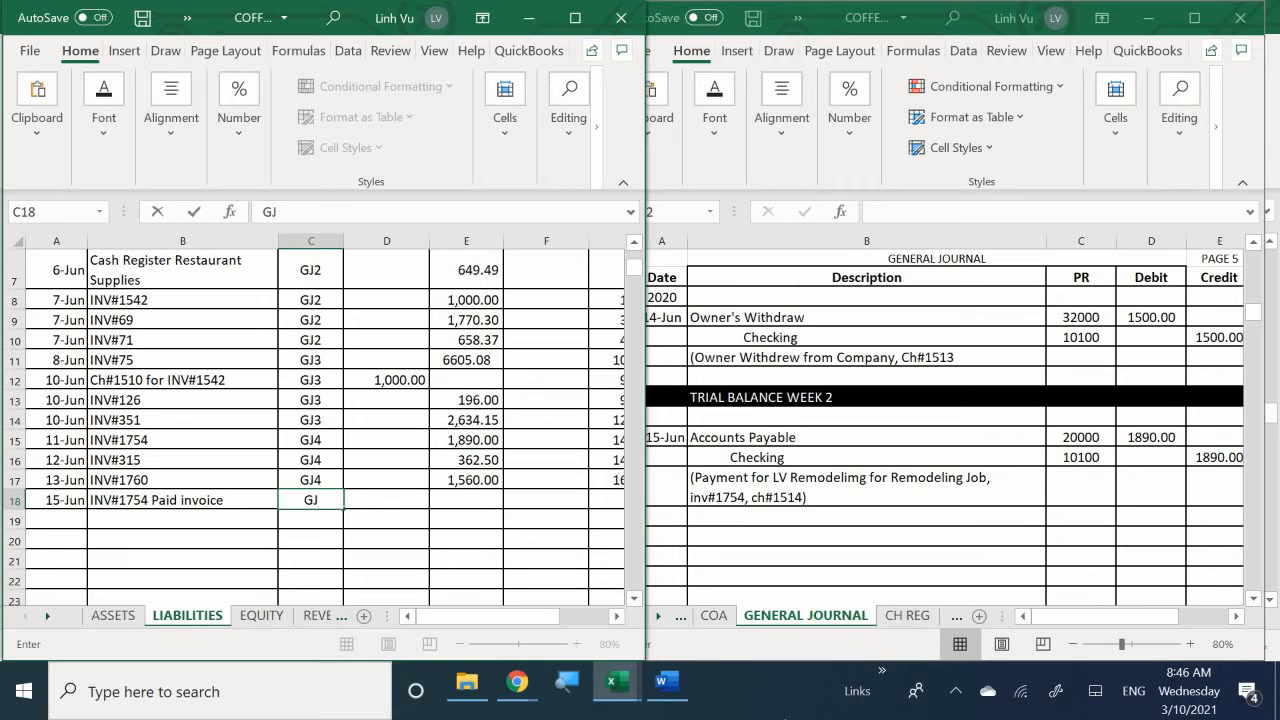
type("5")
key("Tab")
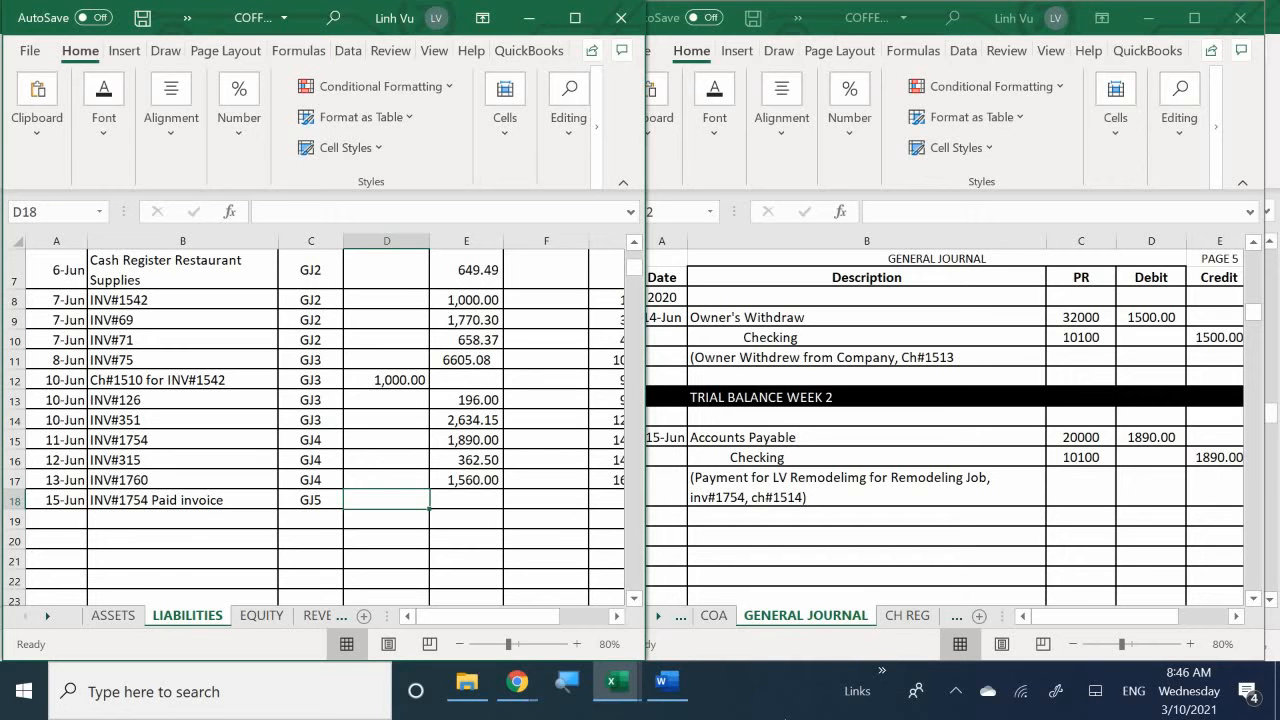
type("1890")
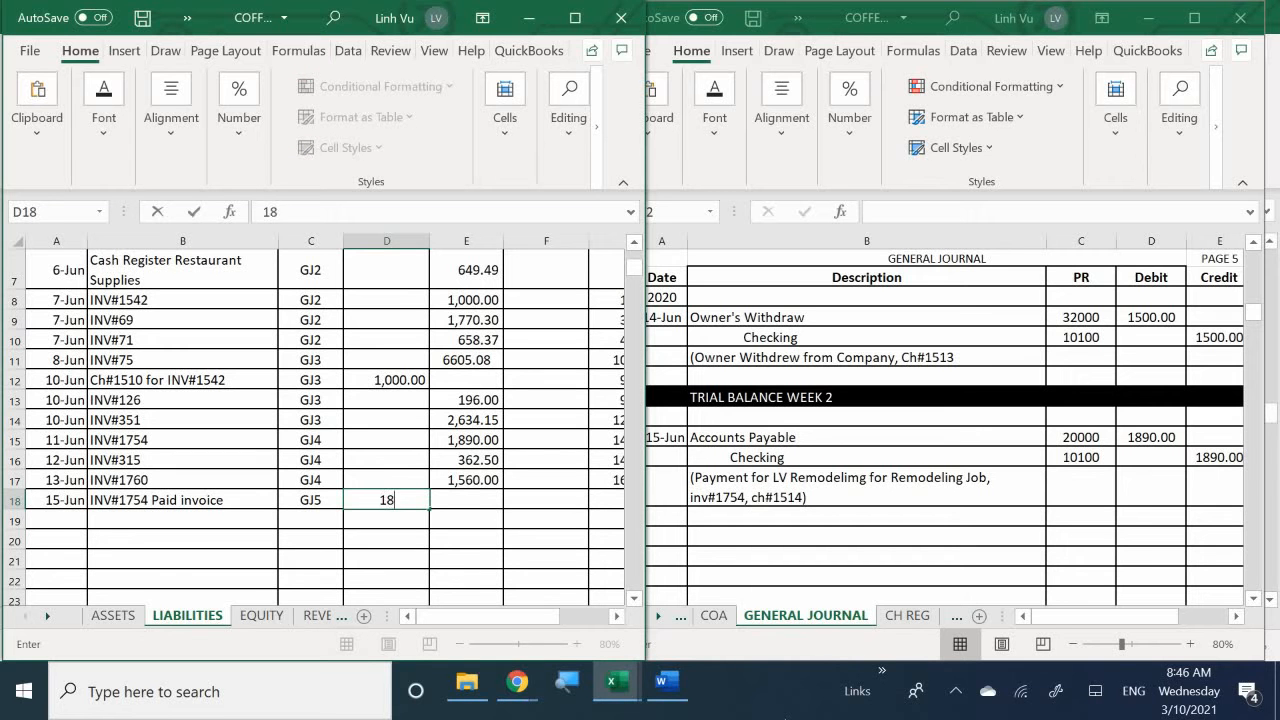
key("Return")
- Fill the Accounts Payable credit balance formula from the 13-Jun row down to the 15-Jun row
key("Right")
key("Right")
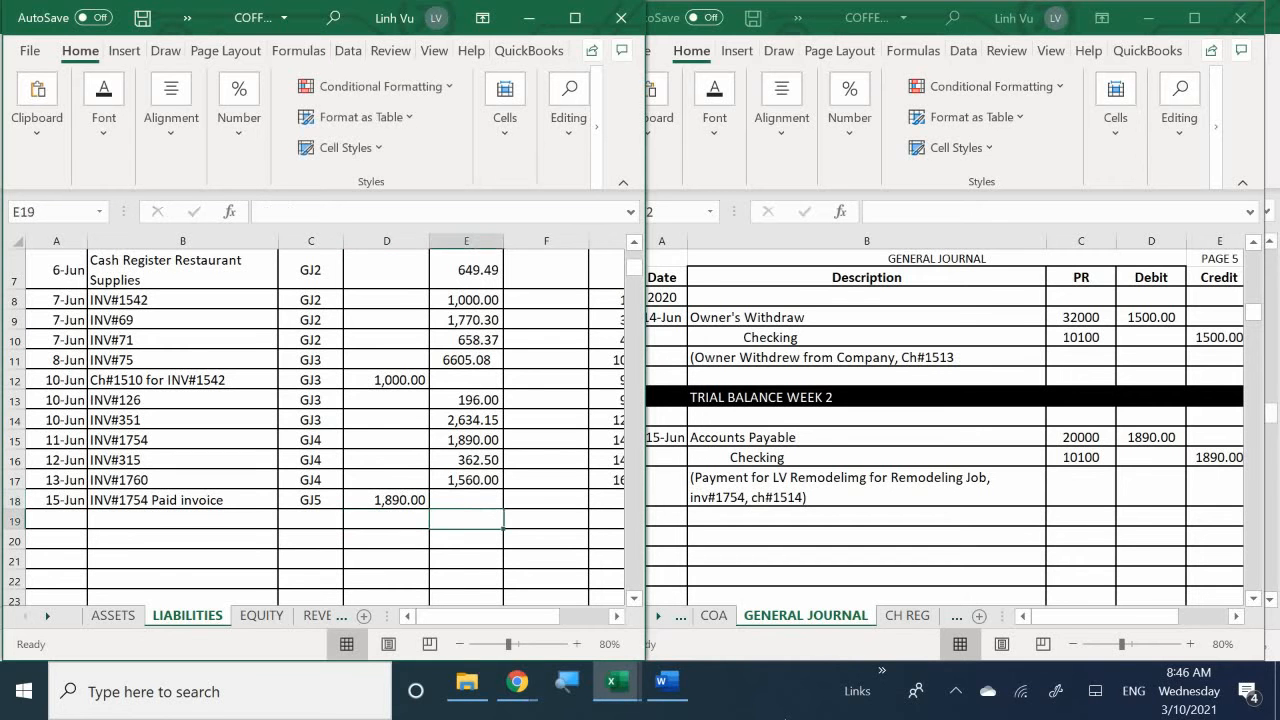
key("Up")
key("Right")
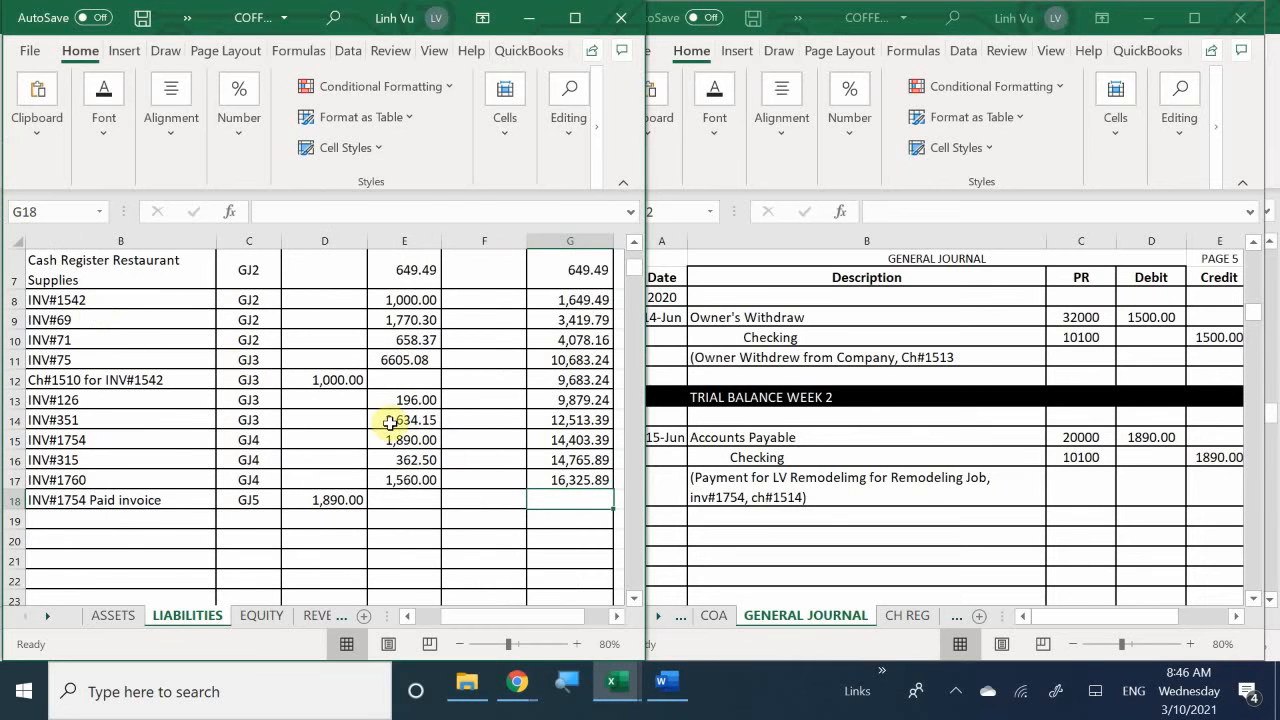
left_click(579, 480)
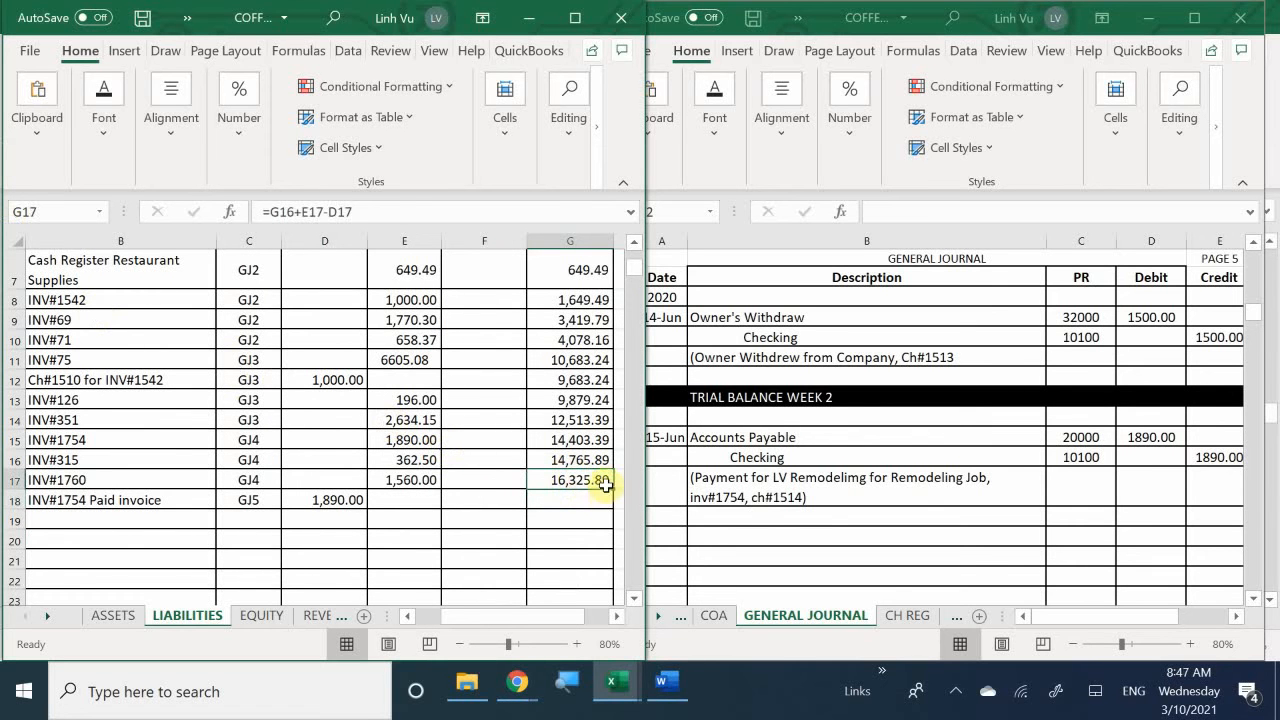
left_click_drag(616, 490, 614, 508)
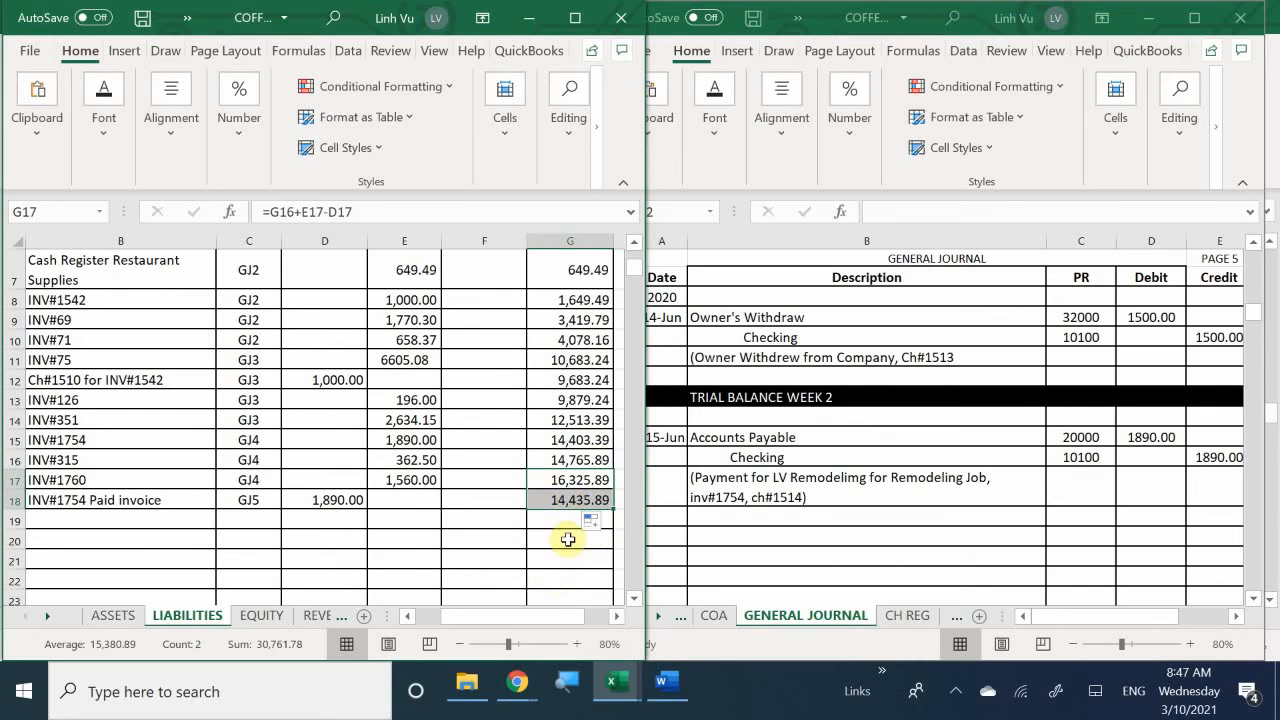
- Switch to the Coffee Café transactions document in Word and read the 15 June transaction that follows the LV Remodeling Co. payment
left_click(757, 535)
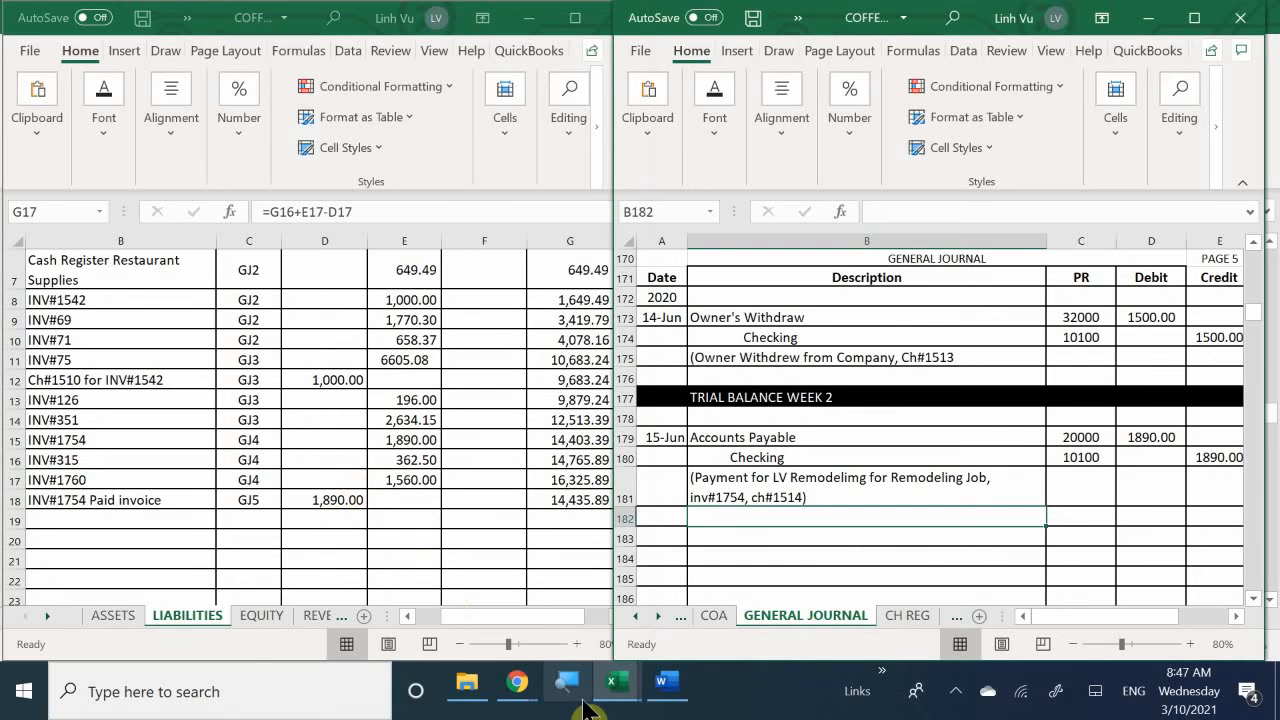
mouse_move(666, 686)
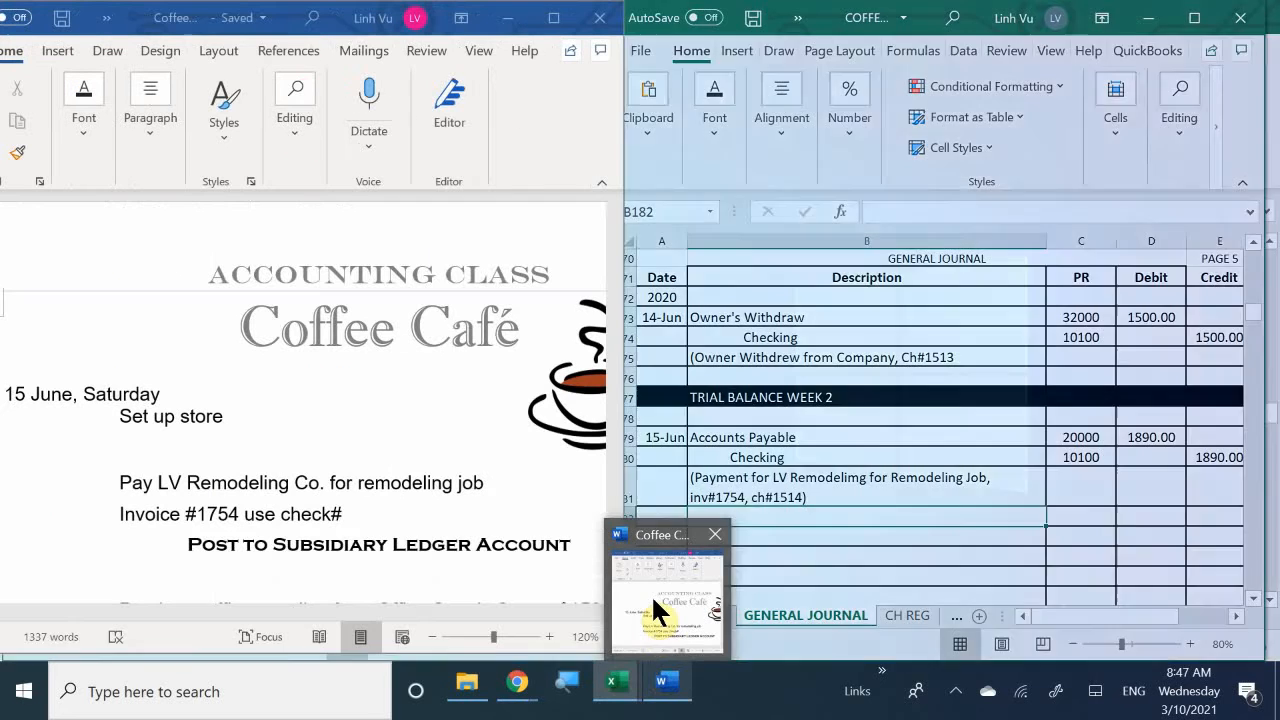
left_click(651, 594)
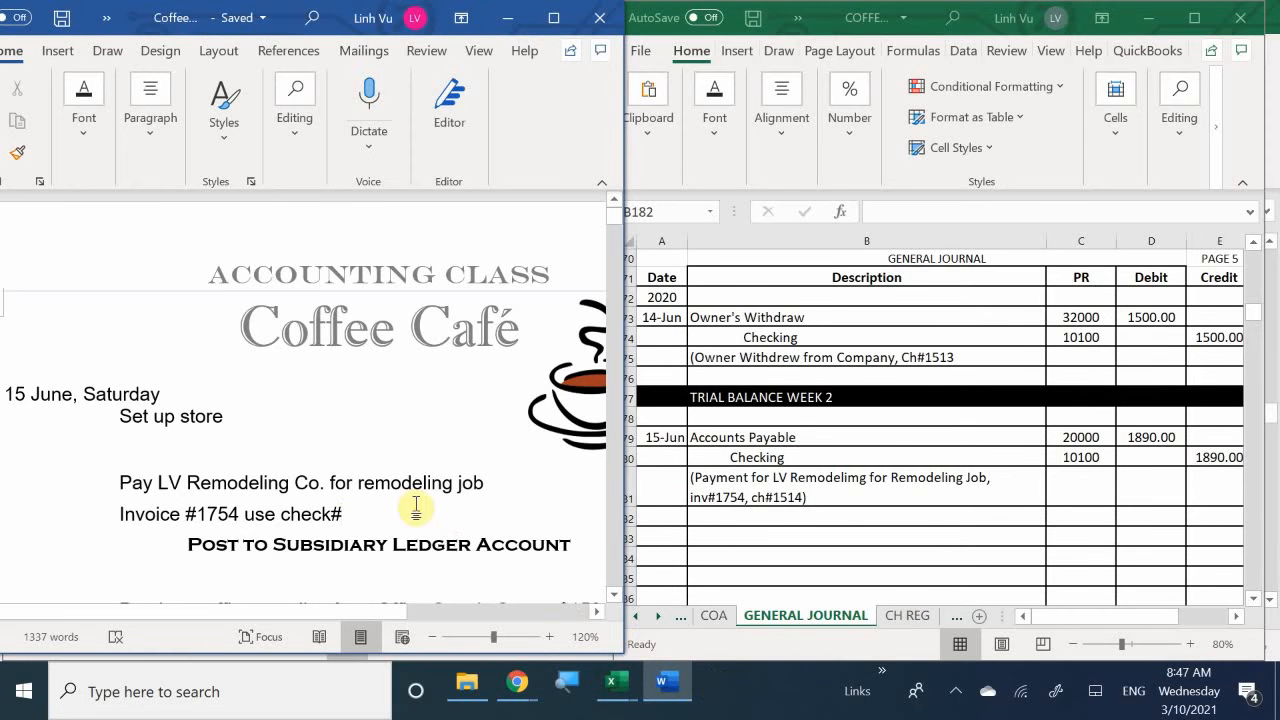
left_click(296, 484)
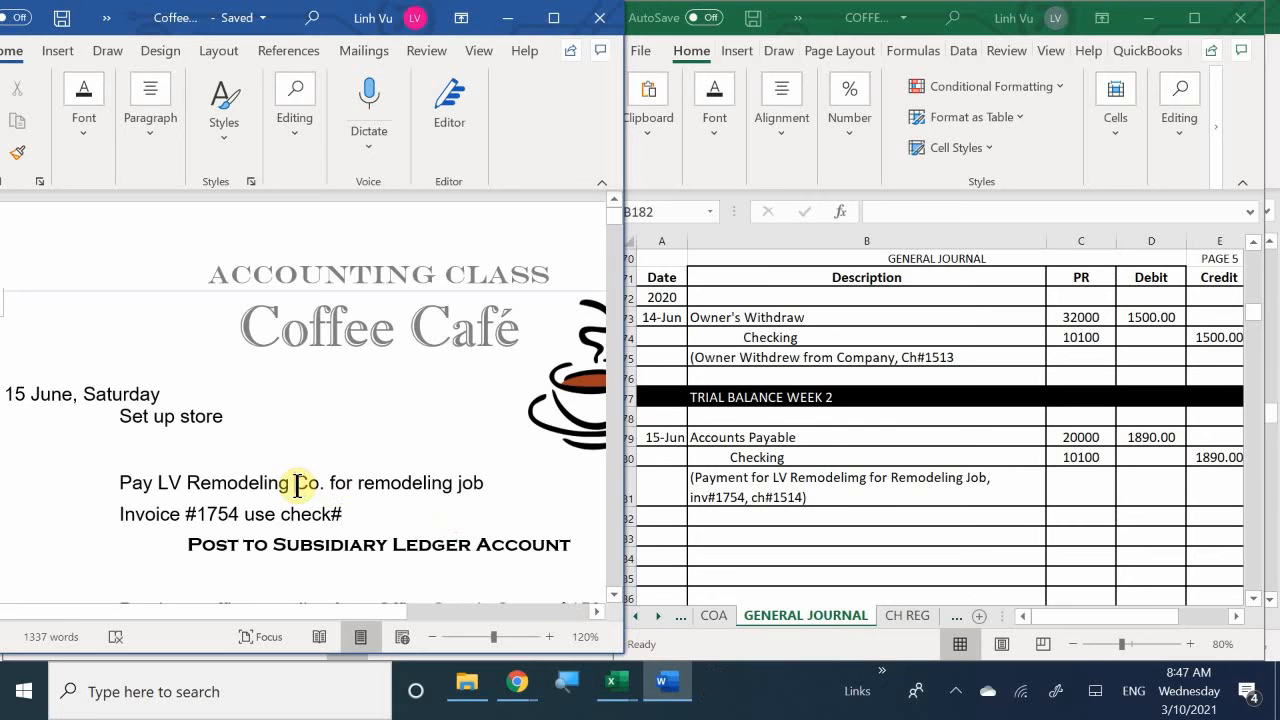
scroll(298, 486, "down", 5)
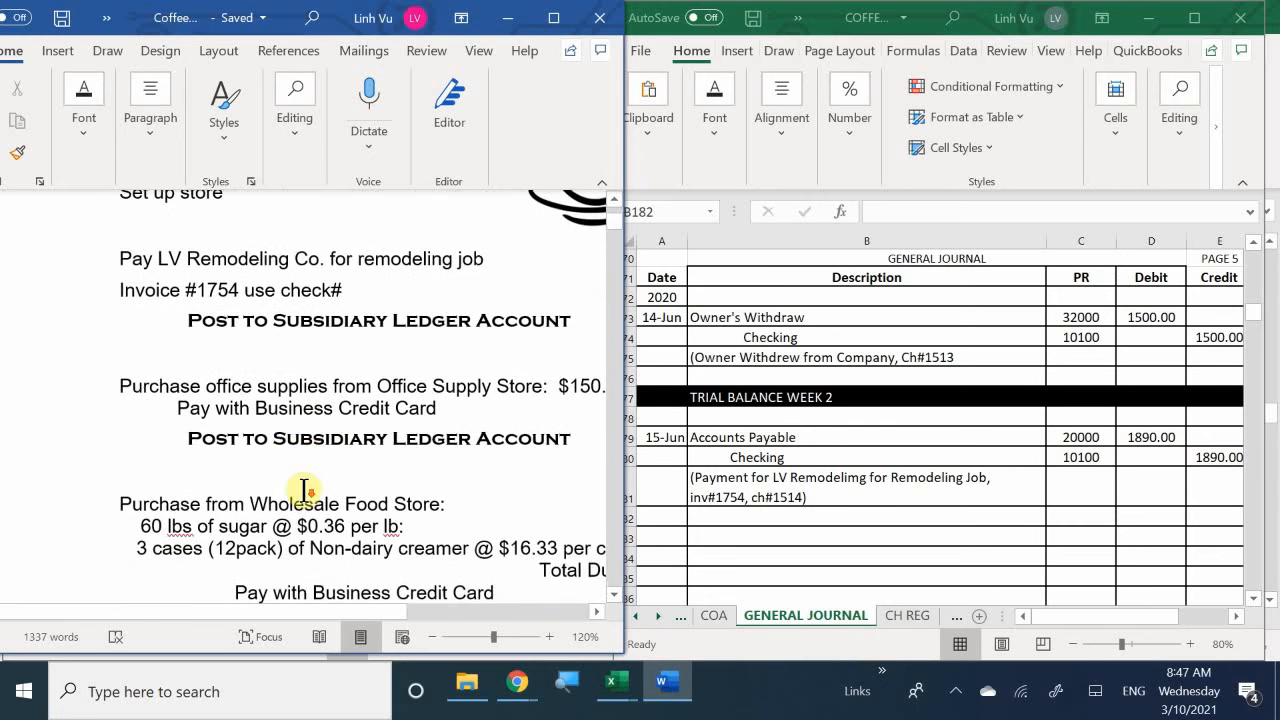
scroll(304, 490, "up", 1)
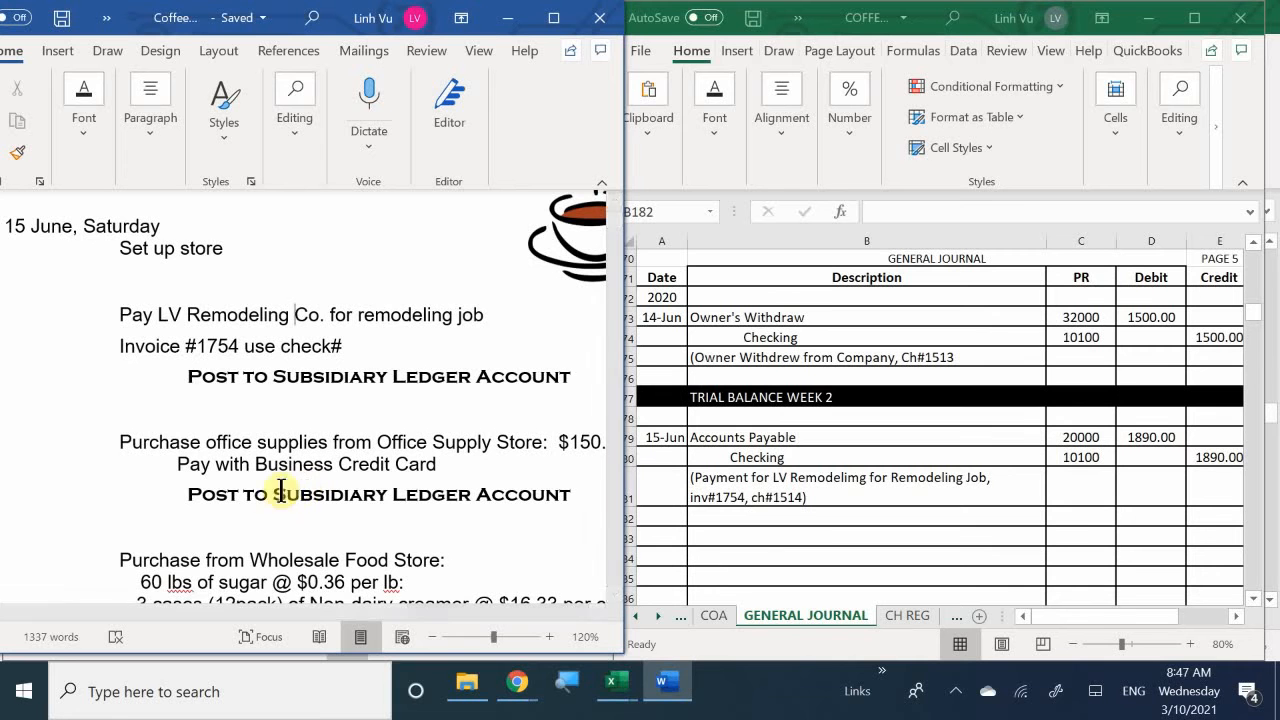
left_click_drag(271, 615, 318, 630)
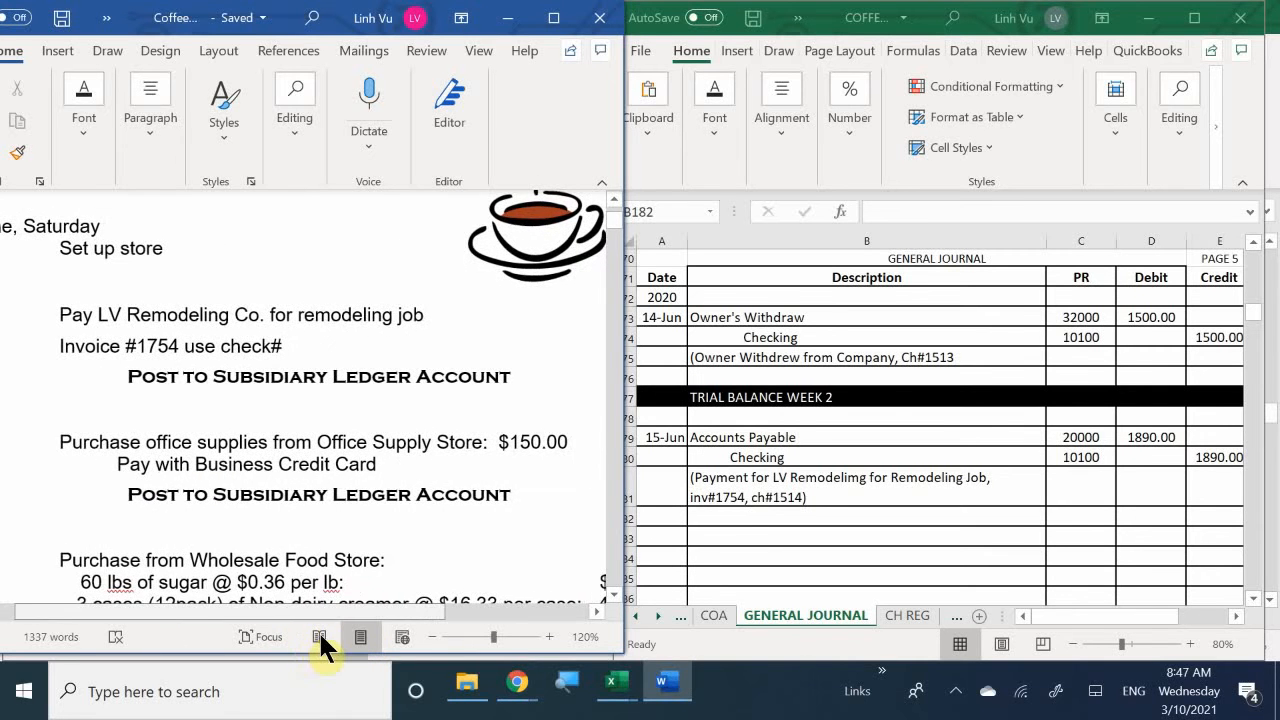
- In row 183 of the general journal, enter the date 6/15 and the description Office Supplies
left_click(680, 508)
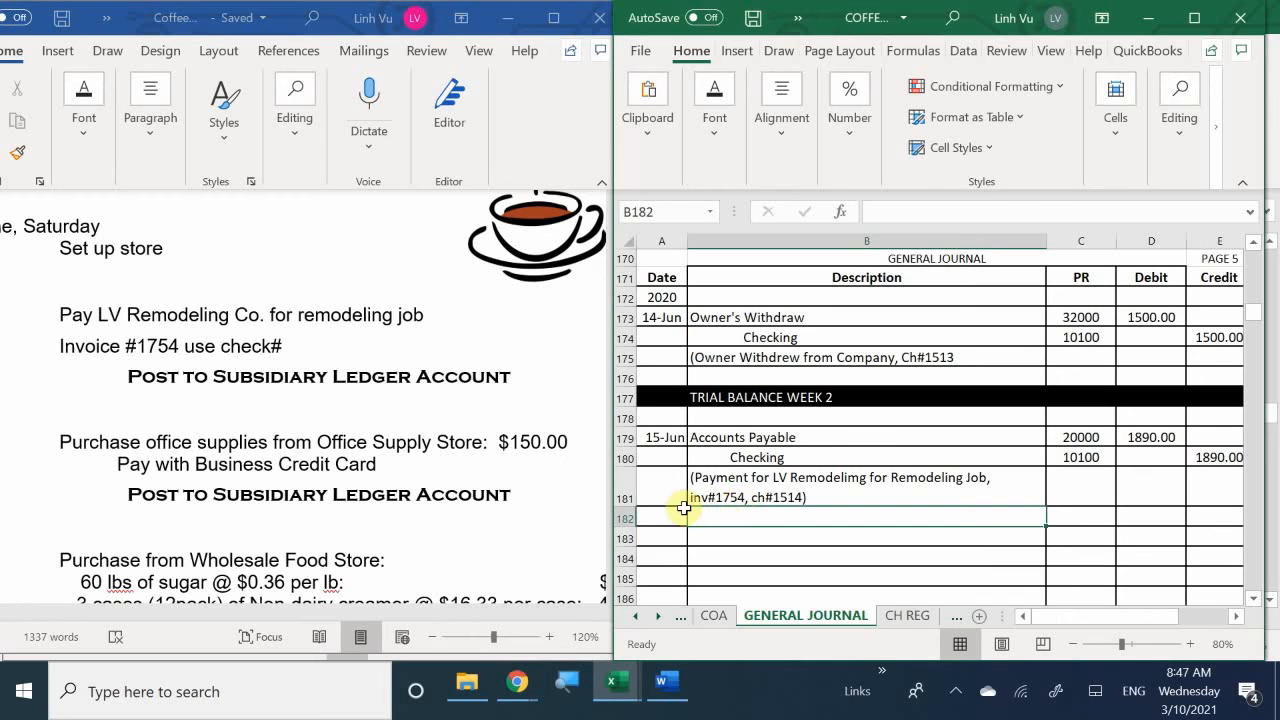
left_click(668, 537)
type("6/15")
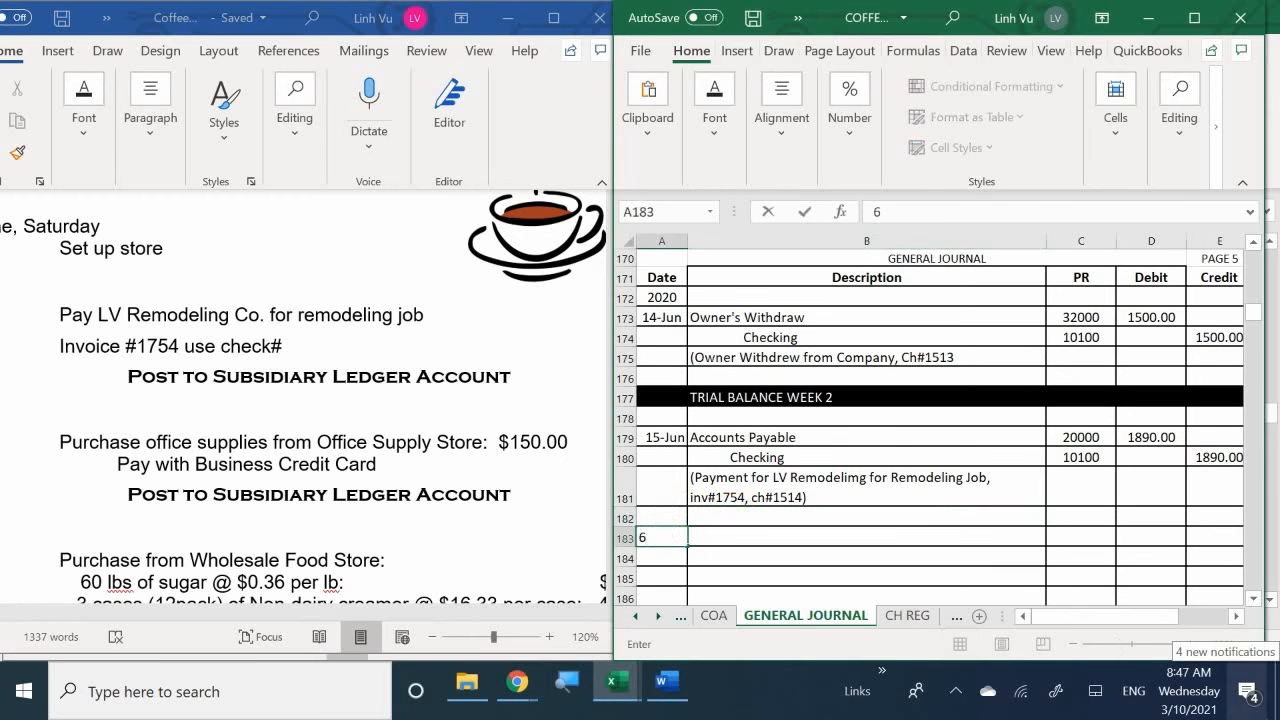
key("Return")
key("Right")
key("Up")
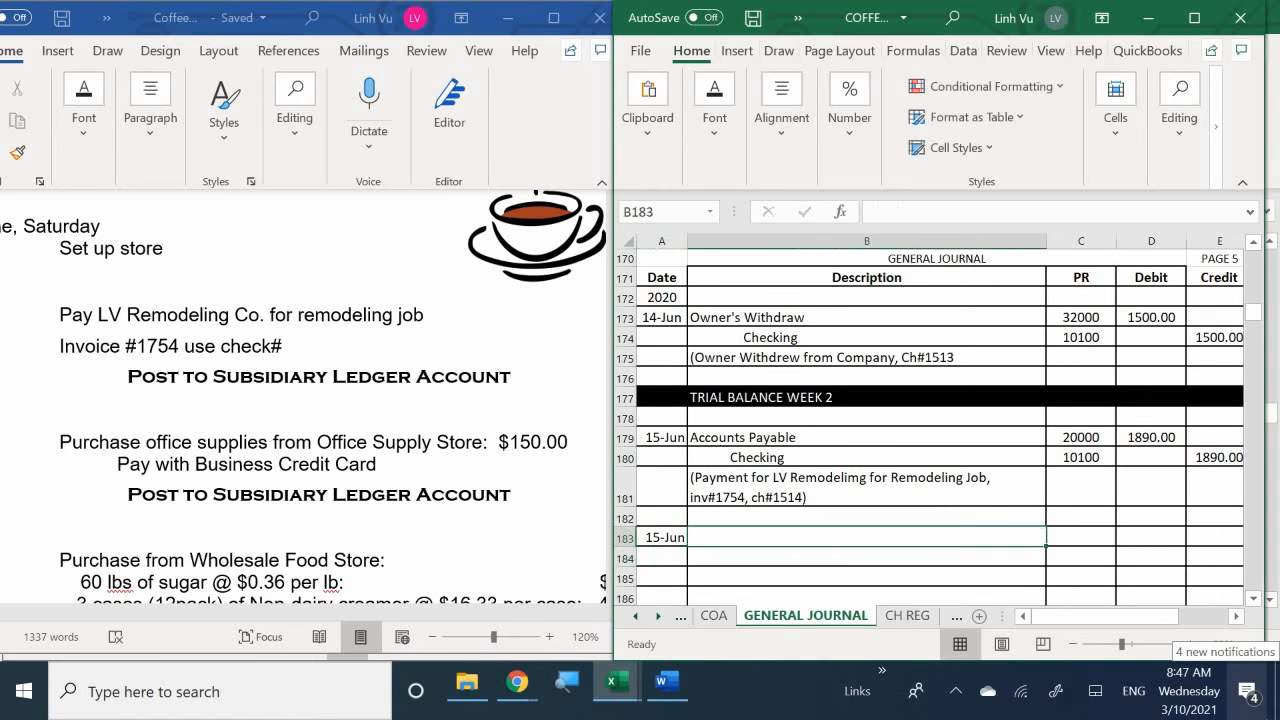
type("Off")
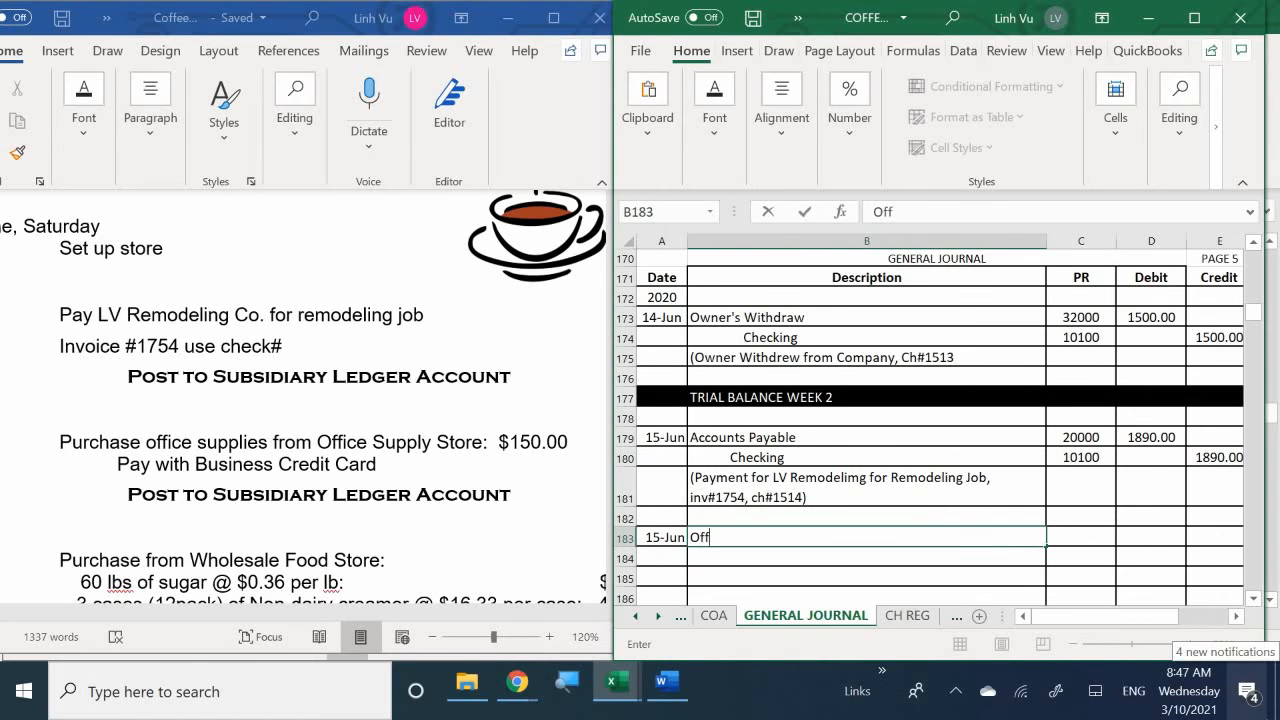
type("ice Supplies")
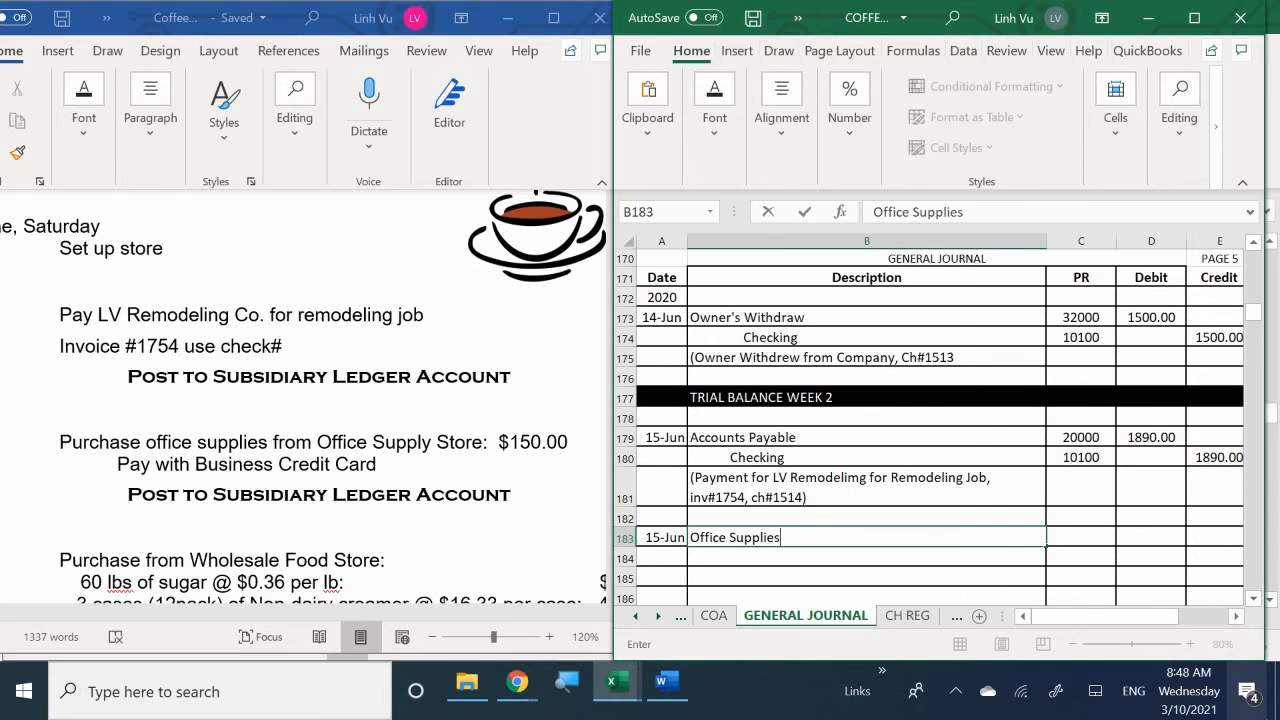
key("Return")
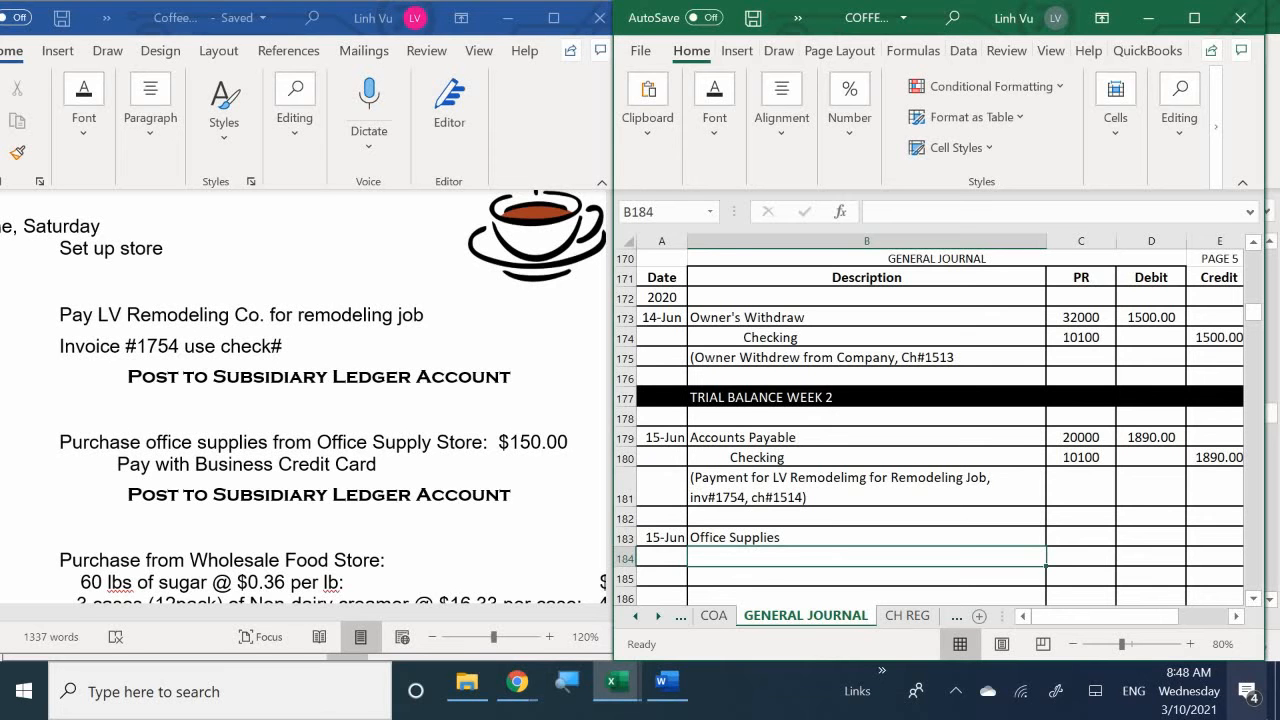
- Enter a debit of 150 for Office Supplies in row 183 of the general journal
key("Right")
key("Up")
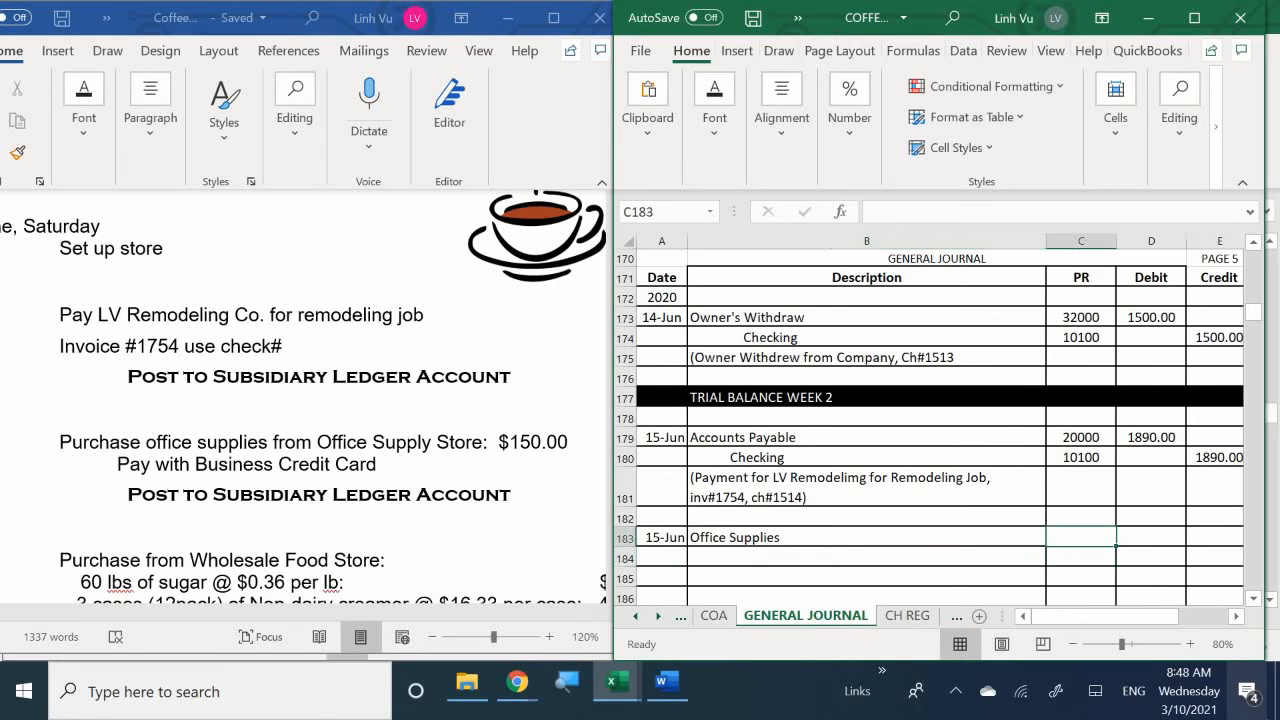
key("Left")
key("Left")
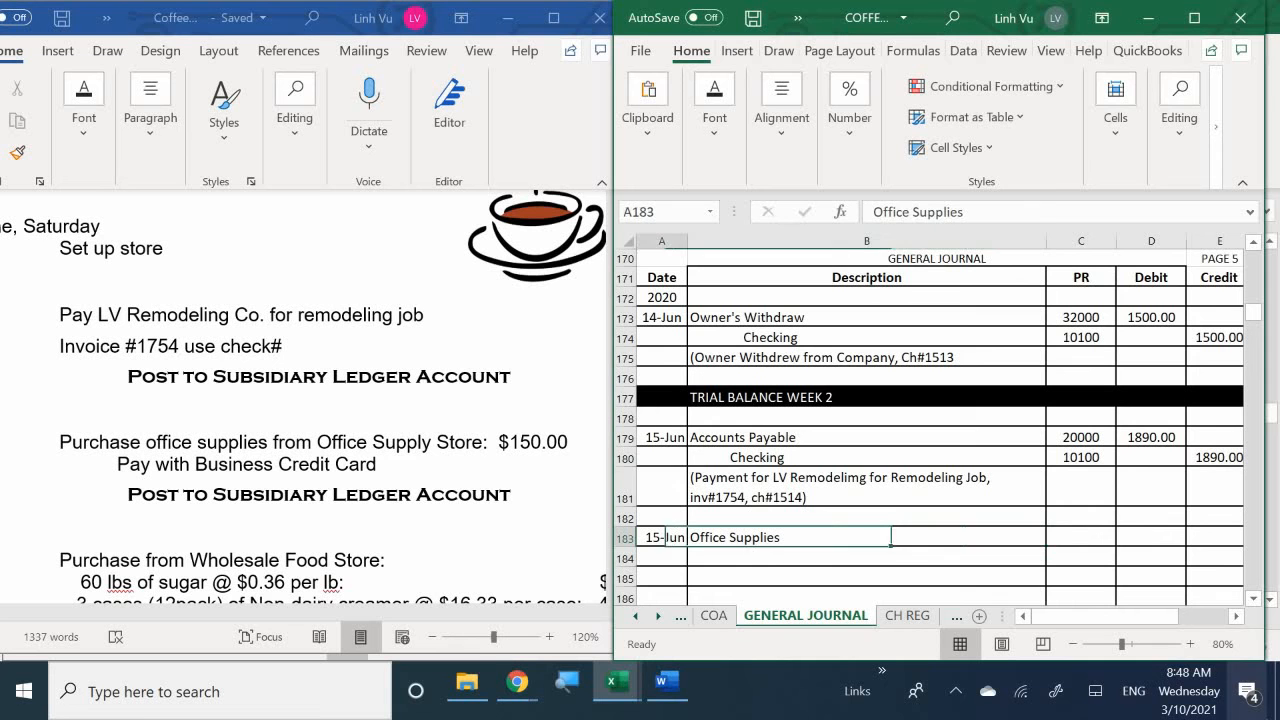
key("Right")
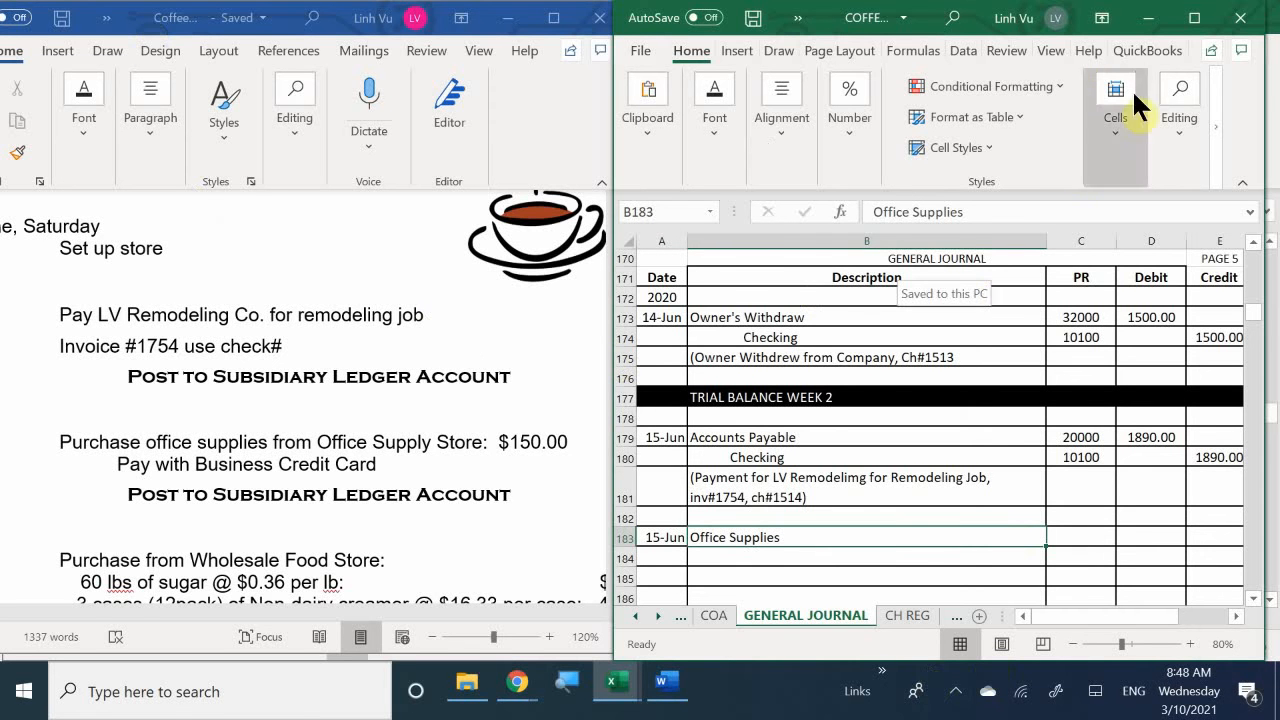
left_click(1089, 538)
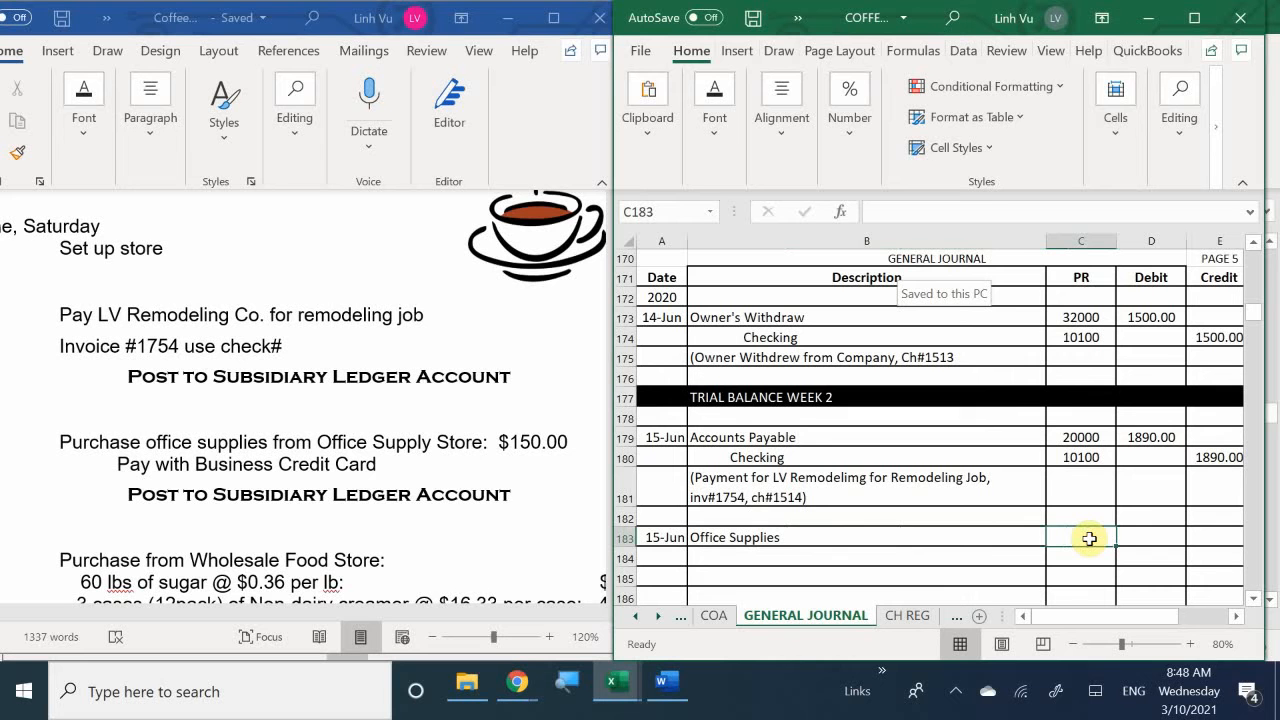
left_click(1168, 540)
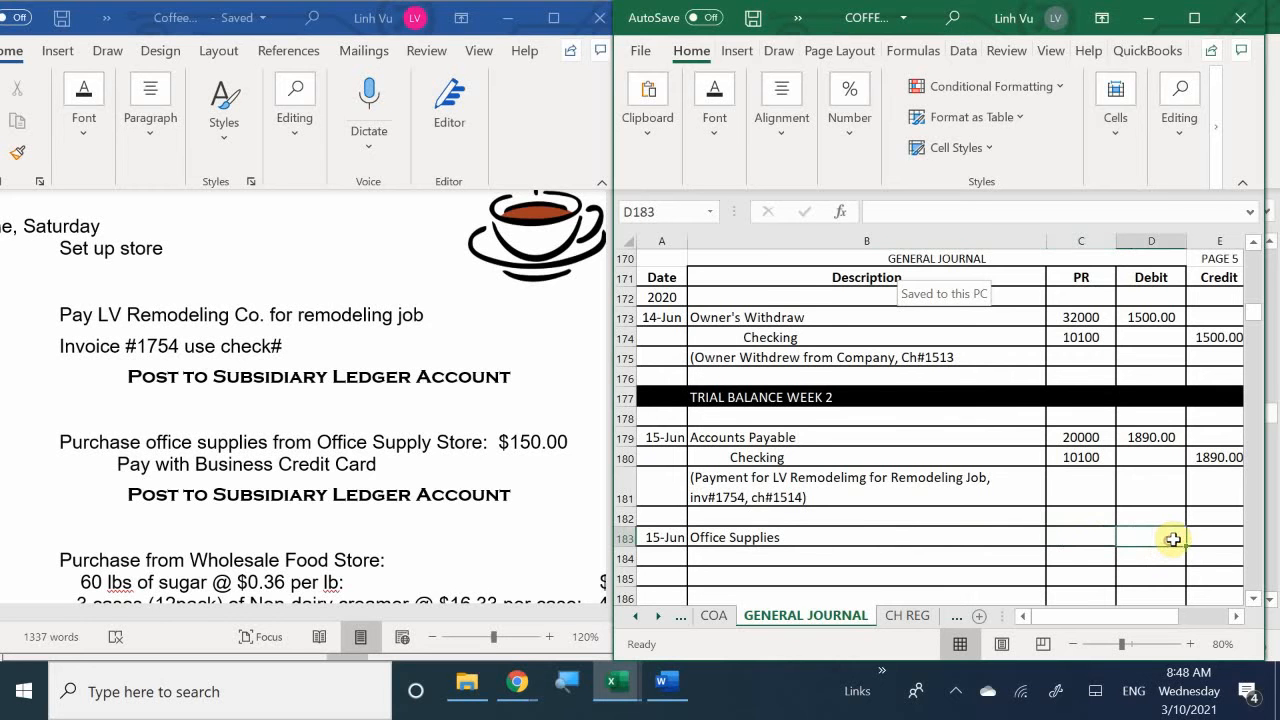
type("150")
key("Return")
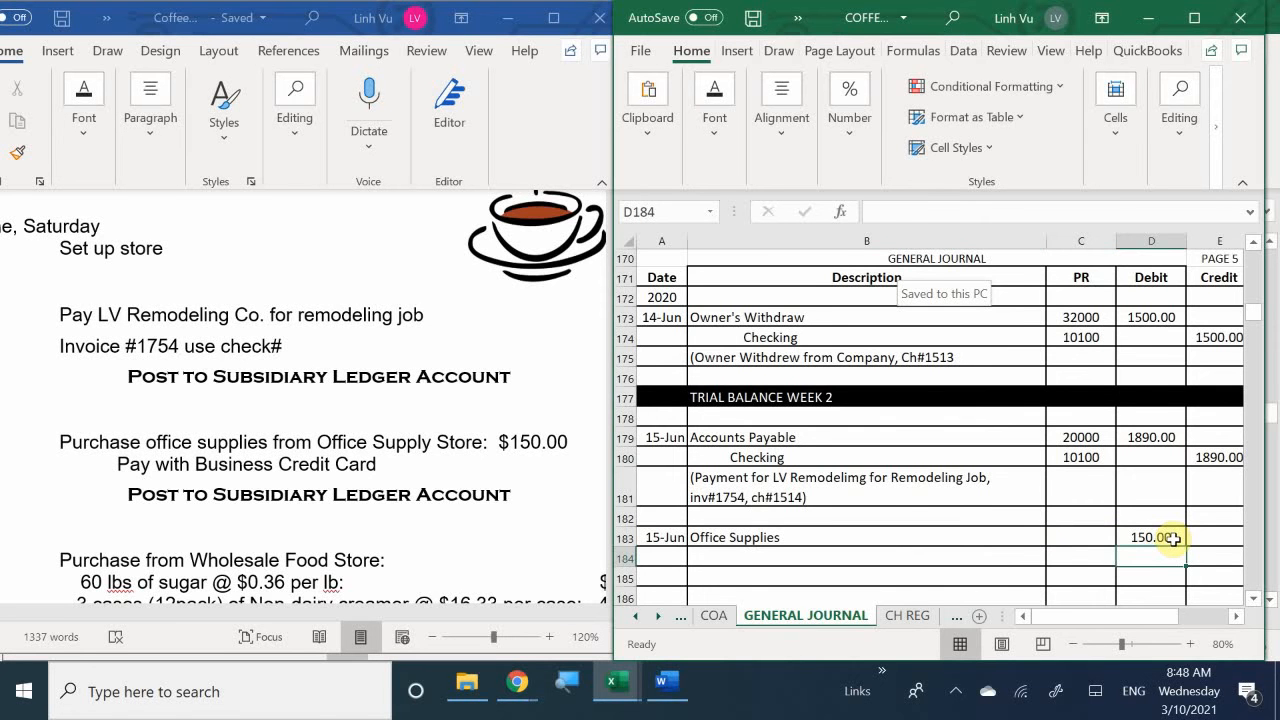
- Enter a formula in the credit cell of row 184 that references the Office Supplies debit in D183
key("Right")
type("=")
left_click(1173, 538)
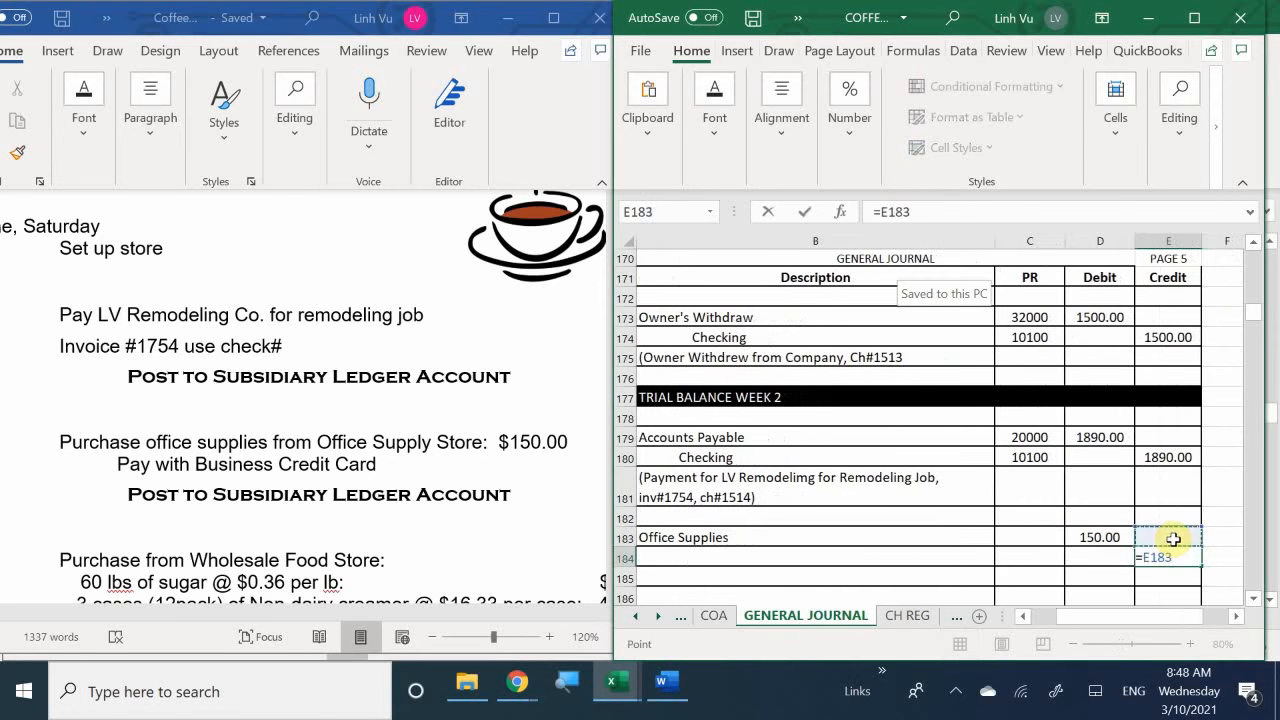
key("Left")
key("Return")
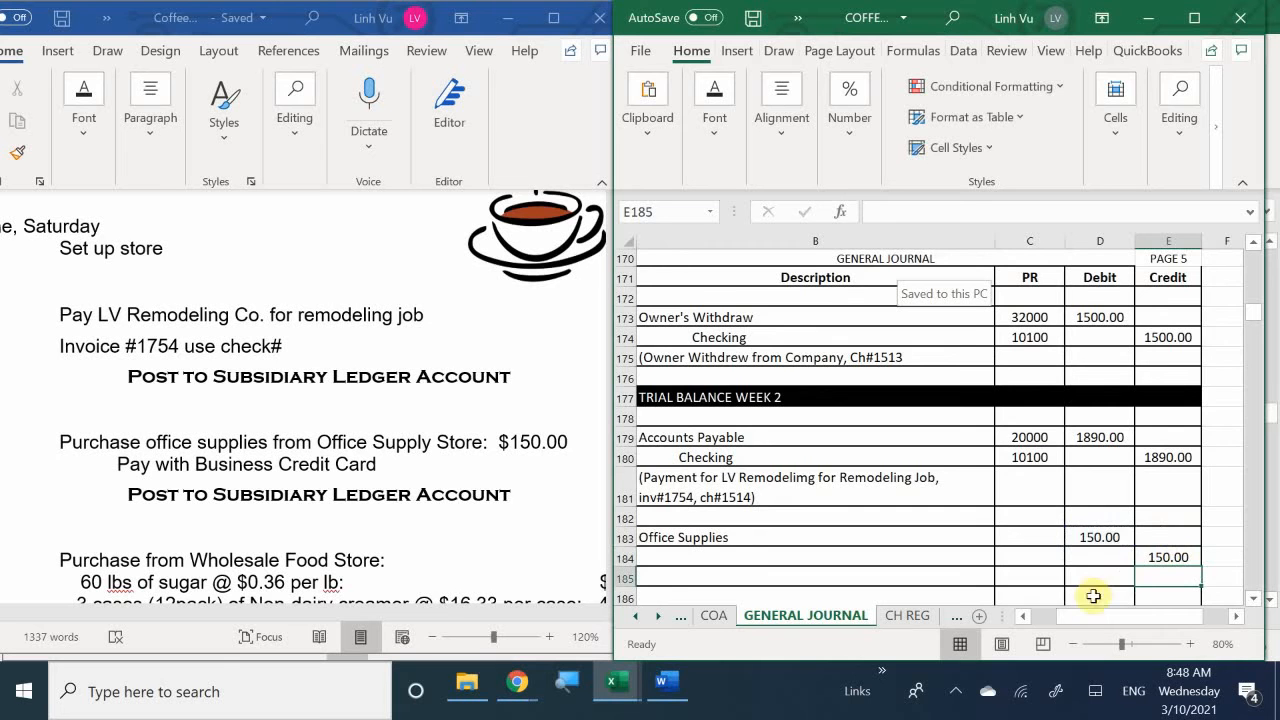
- Widen the journal window slightly and enter the indented description VISA Payable in row 184
left_click_drag(1081, 614, 1053, 618)
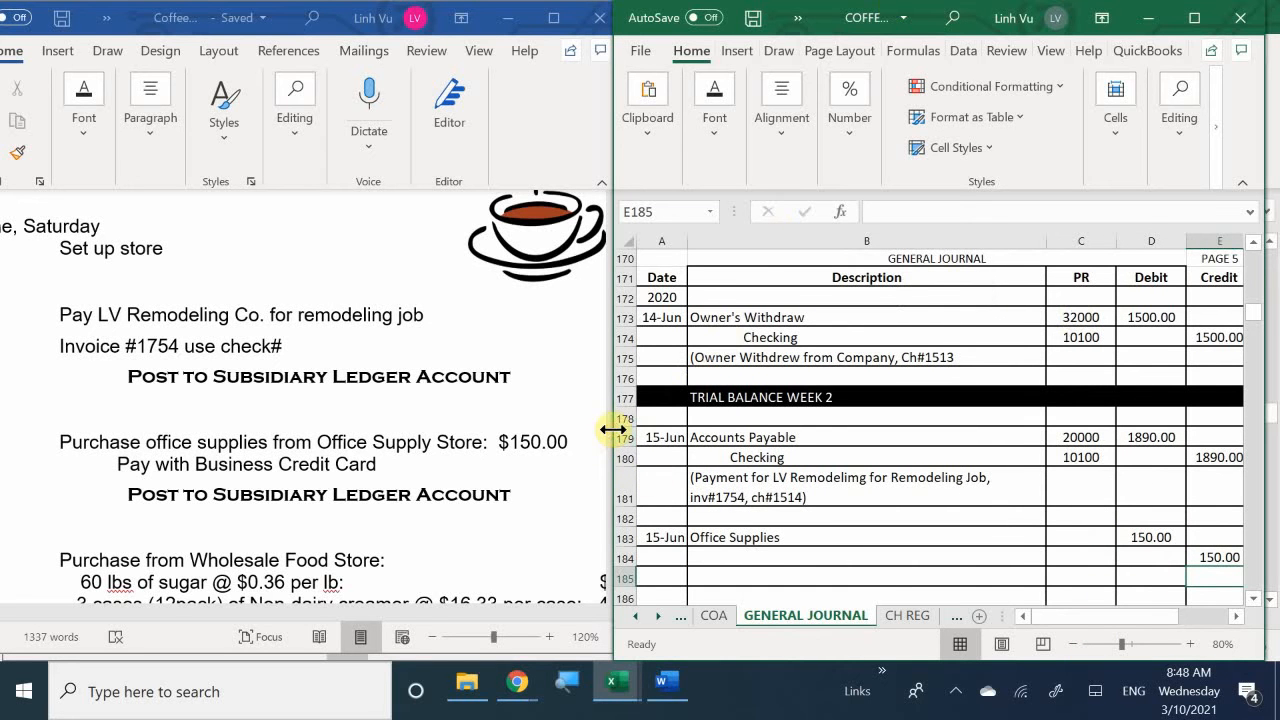
left_click_drag(613, 429, 601, 431)
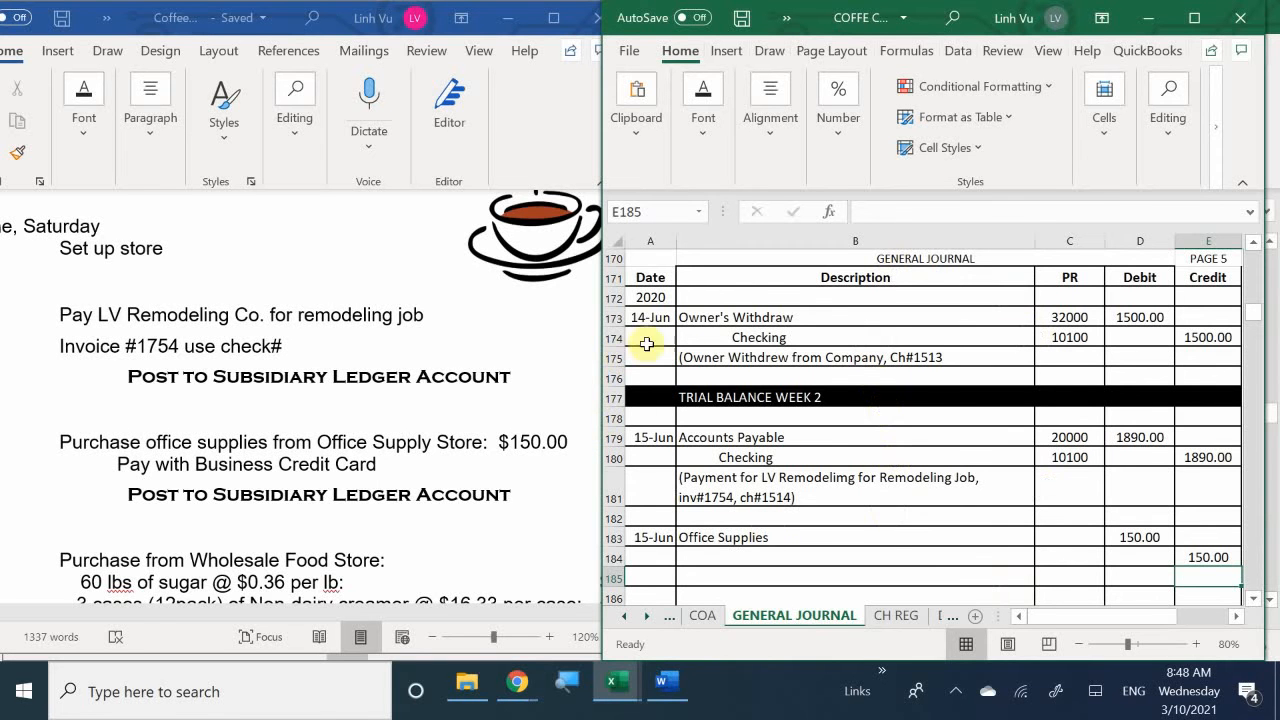
left_click(800, 476)
scroll(785, 490, "down", 1)
left_click(779, 498)
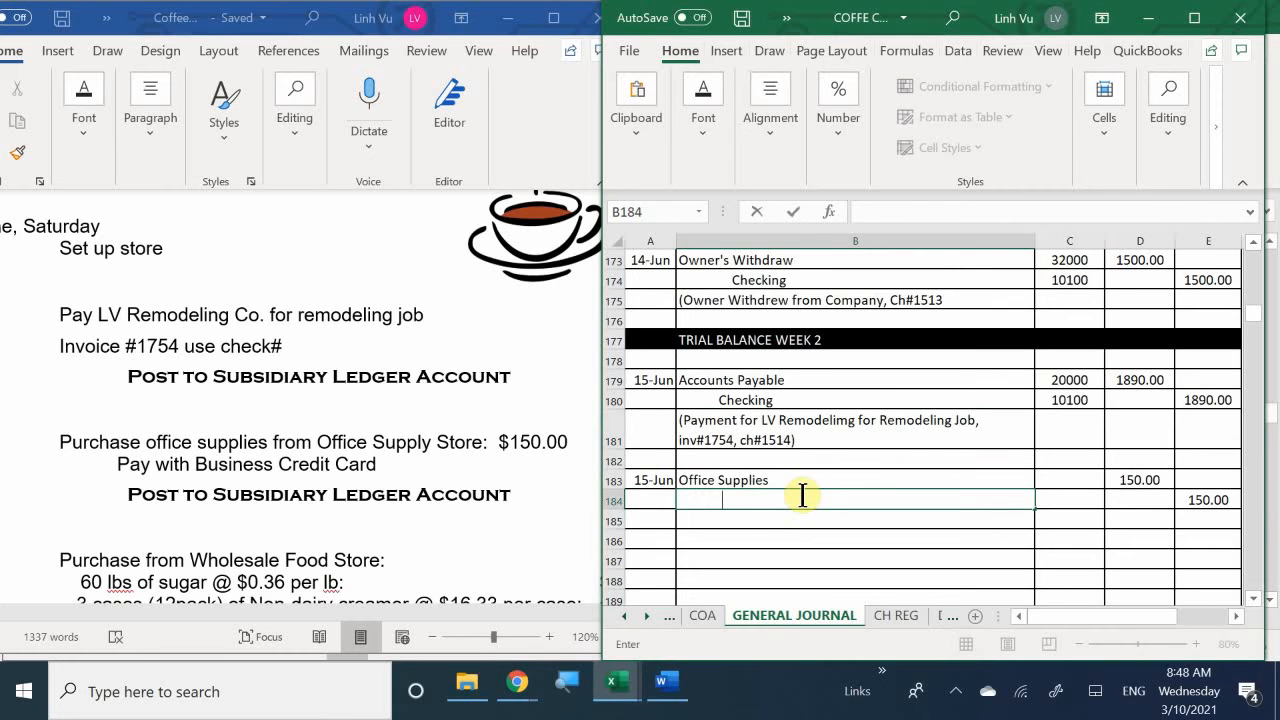
type("C")
key("BackSpace")
type("VISAQ")
key("BackSpace")
type("Payable")
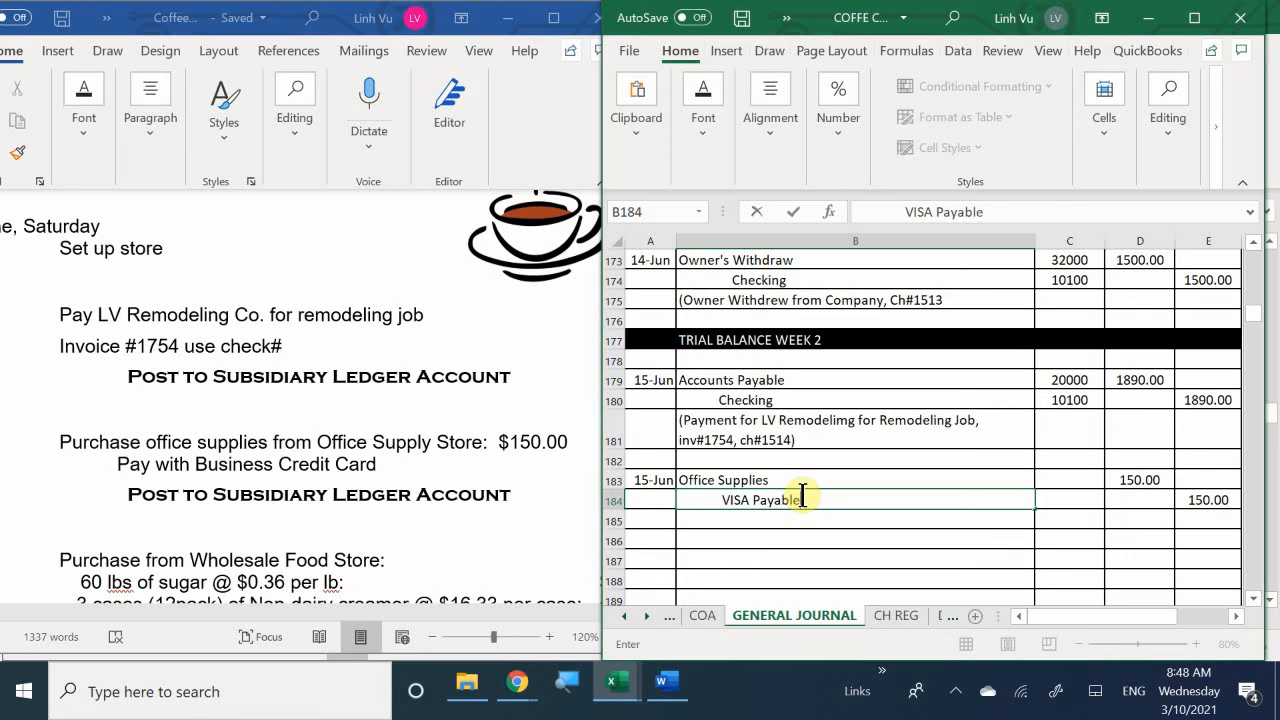
key("Tab")
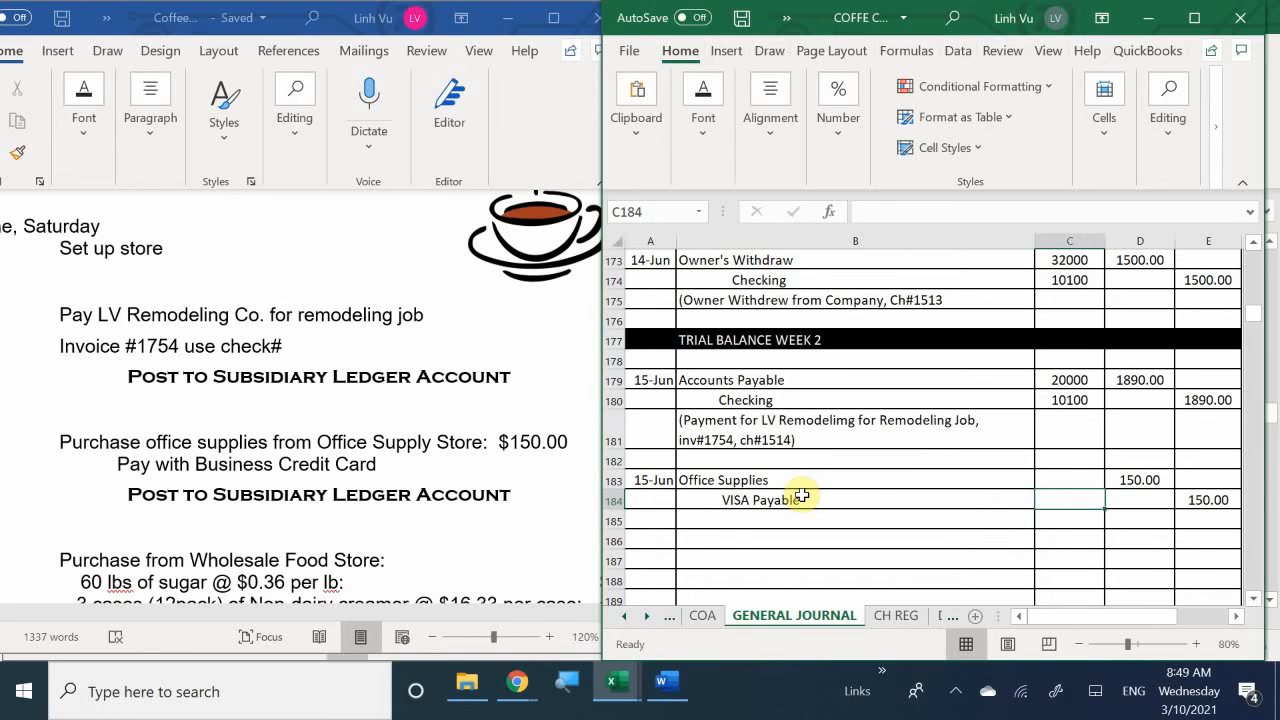
- Enter post references 22000 for VISA Payable and 11800 for Office Supplies in the journal entry
left_click(1082, 482)
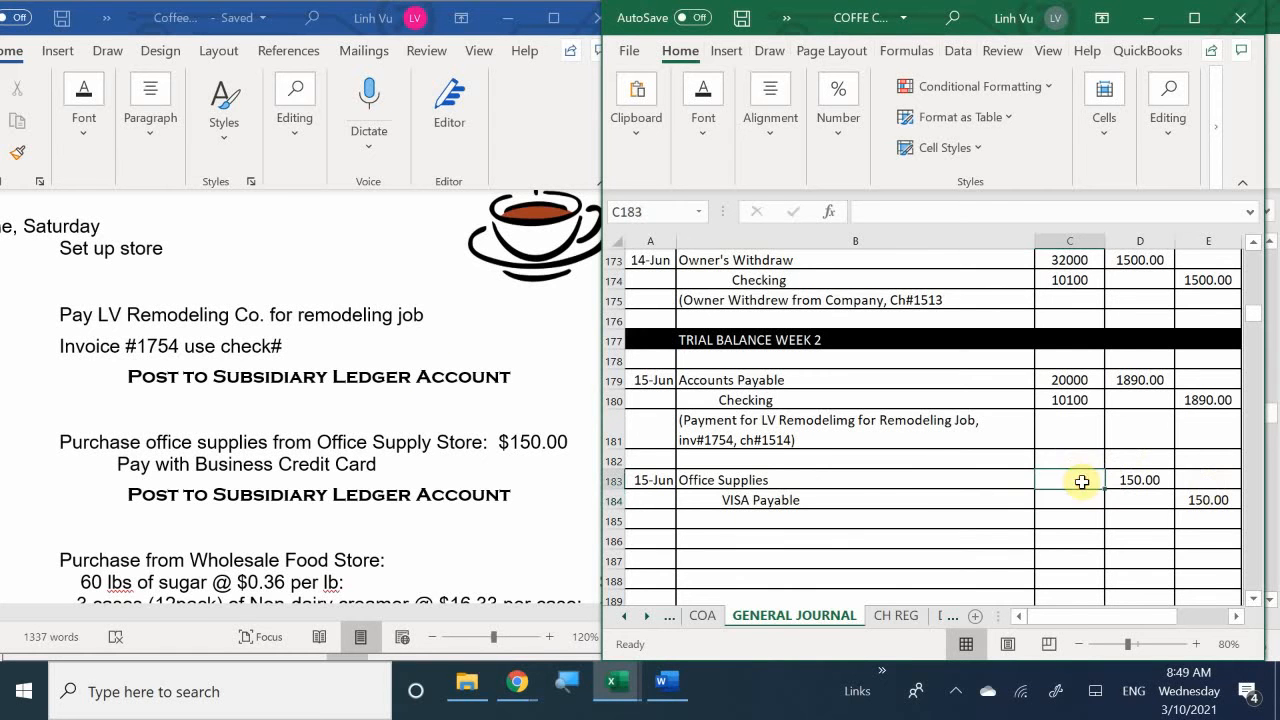
left_click(1068, 500)
type("22")
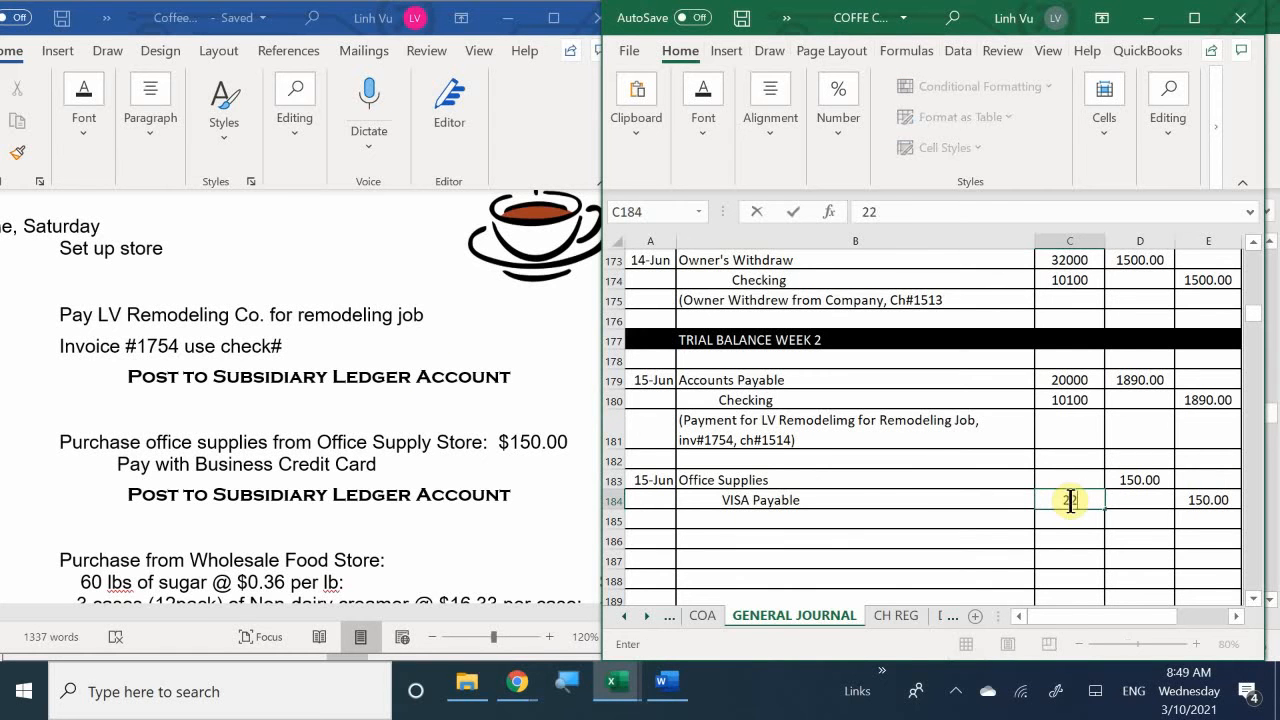
type("00")
key("Return")
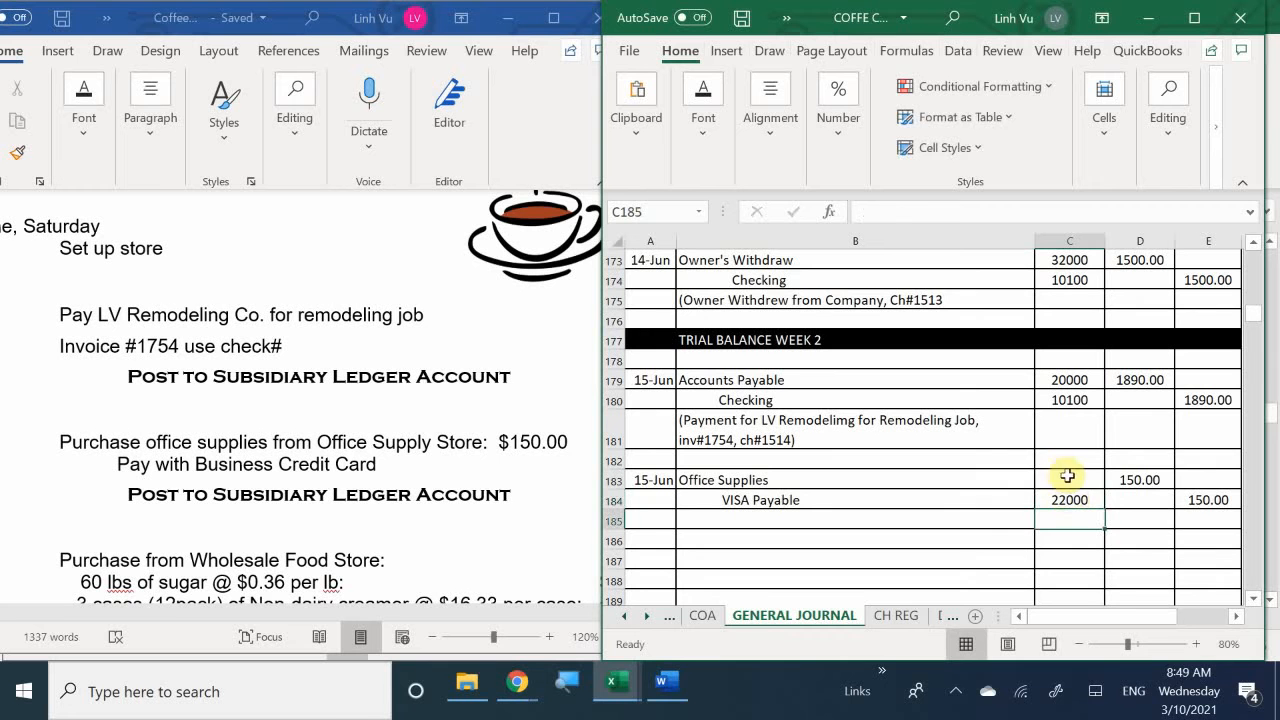
left_click(1065, 478)
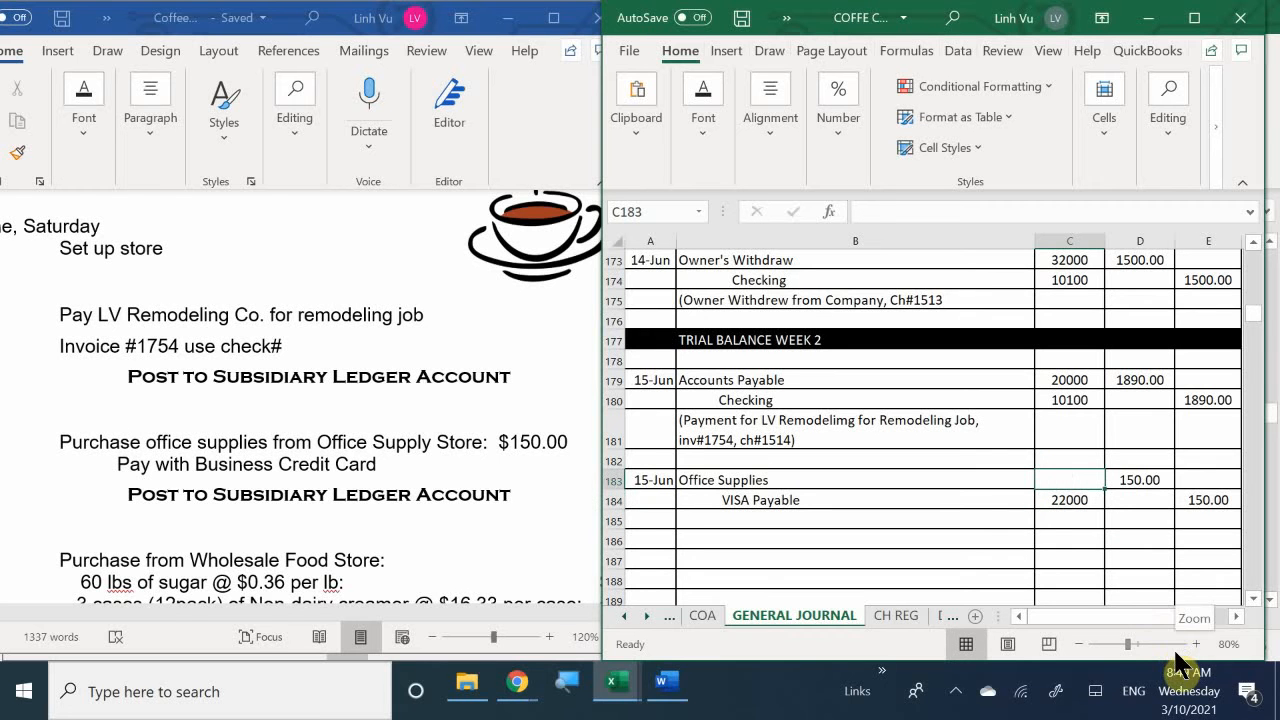
type("118")
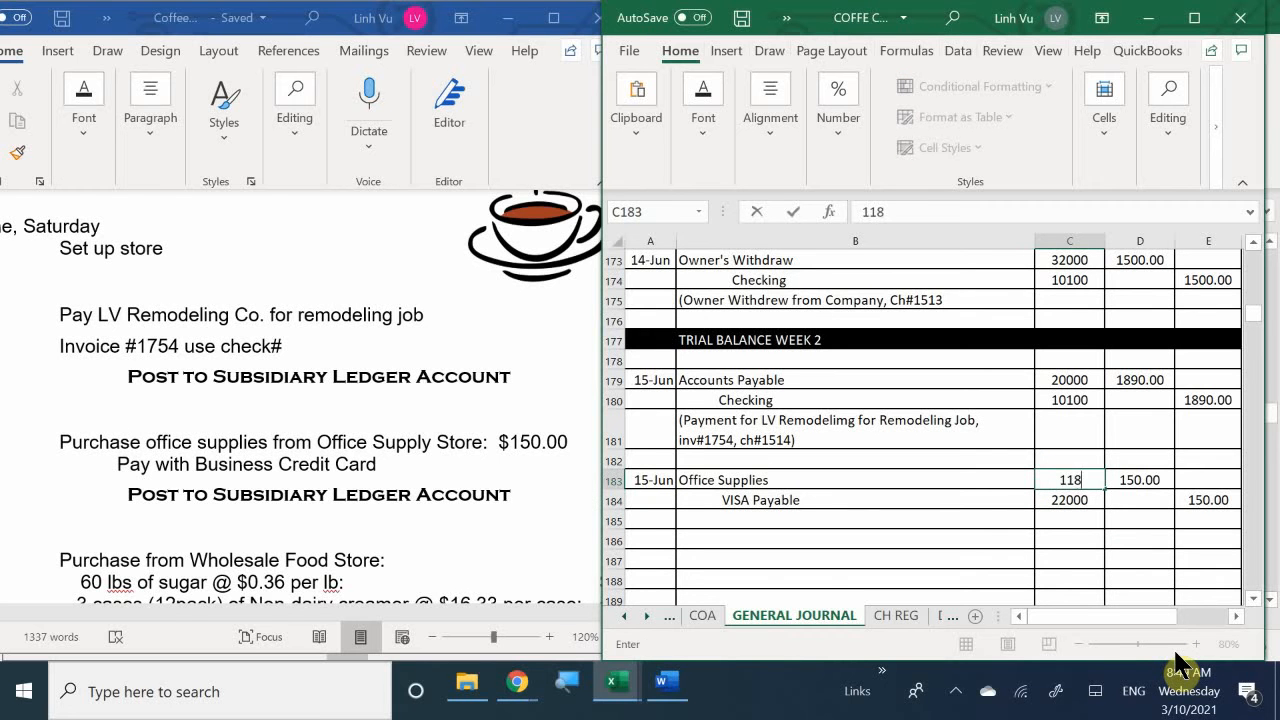
type("00")
key("Return")
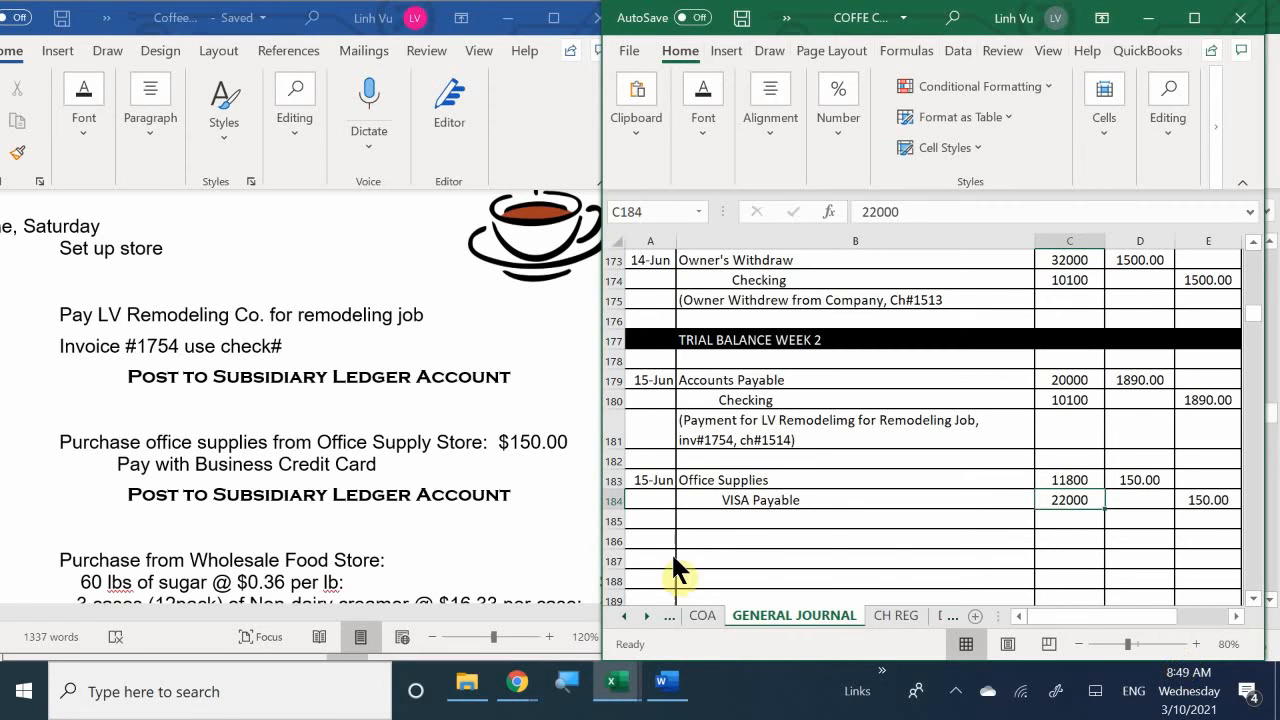
- Enter the explanation "(Purchase Office Supplies from Office Supply Store)" in description cell B185 of the journal
left_click(714, 517)
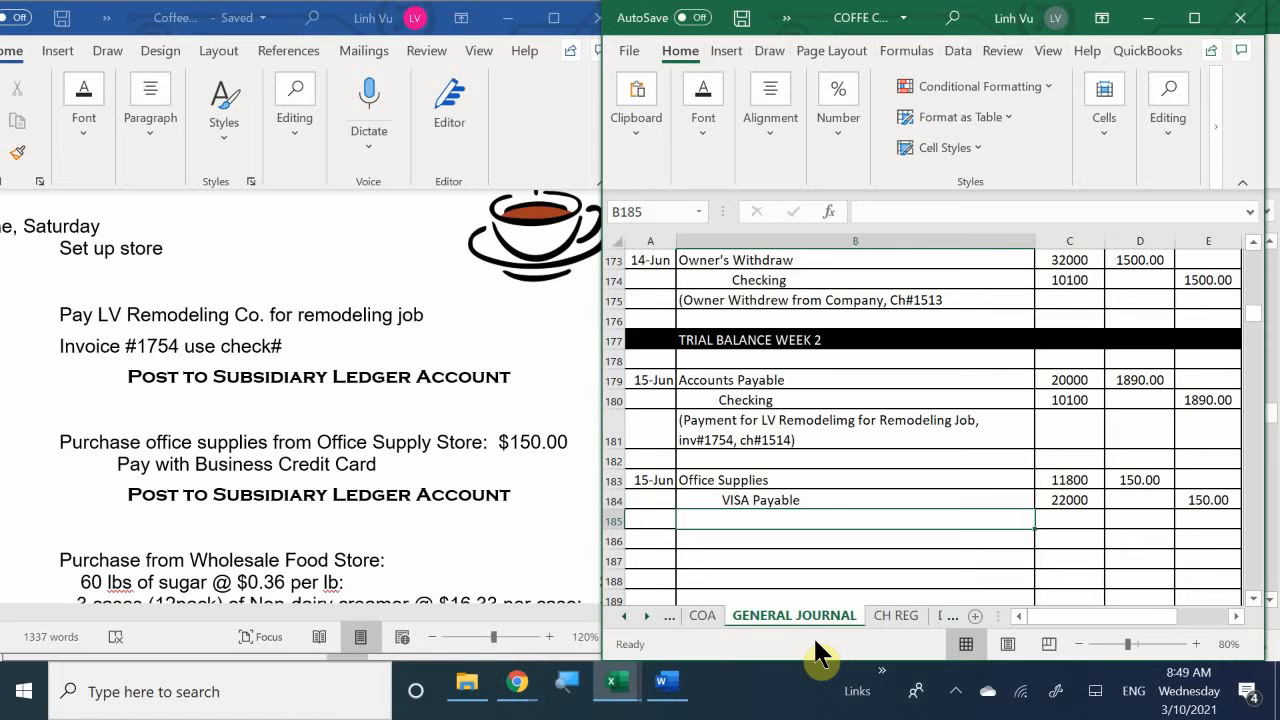
type("(P")
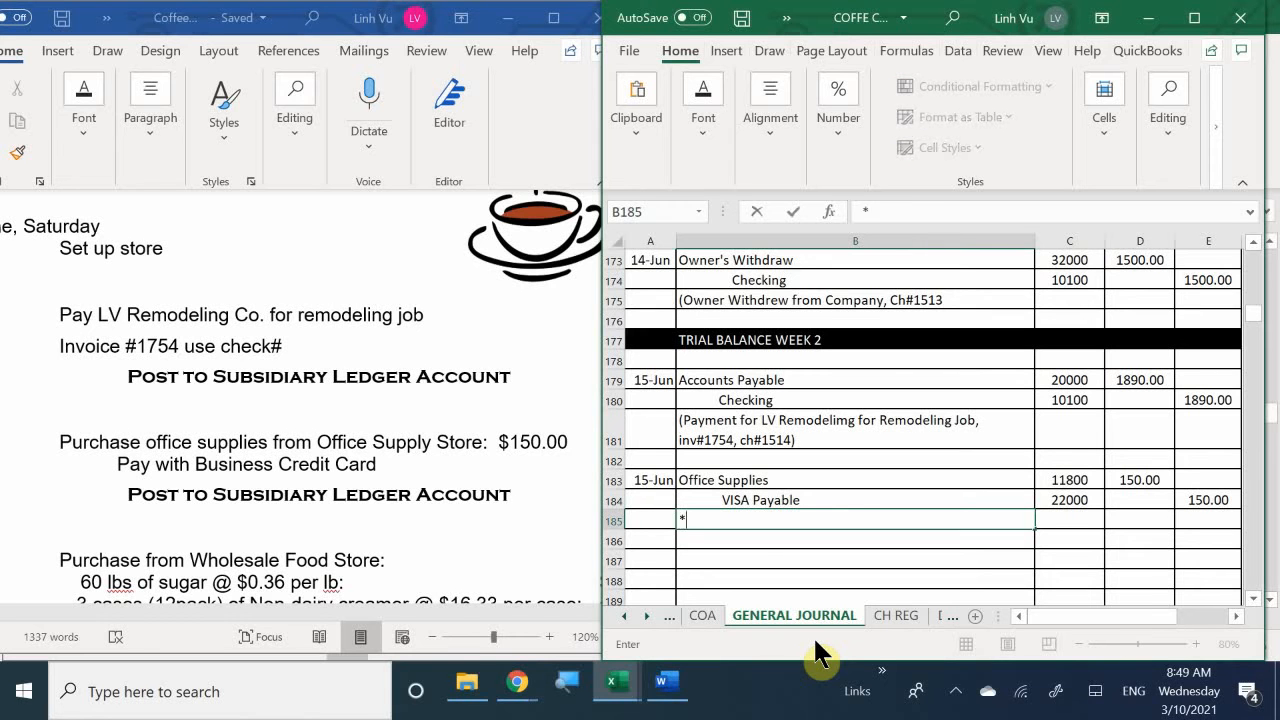
type("urchase Off")
type("ice ")
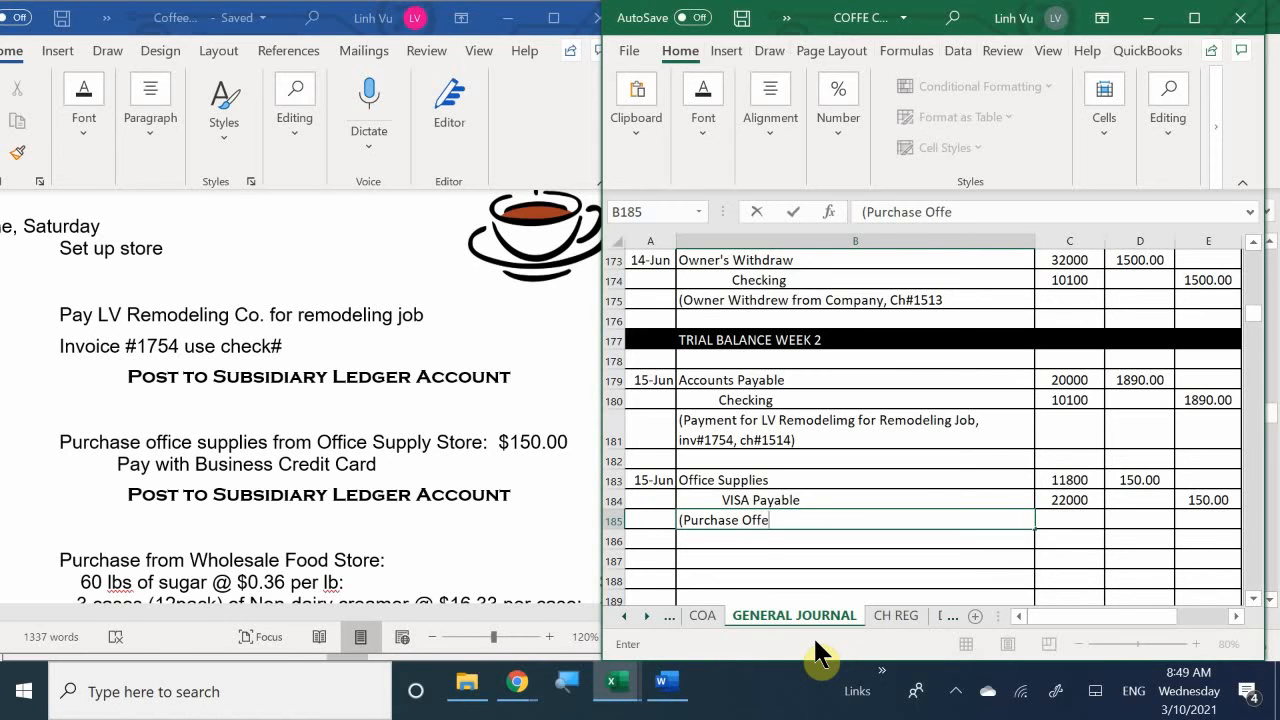
type("Supplies")
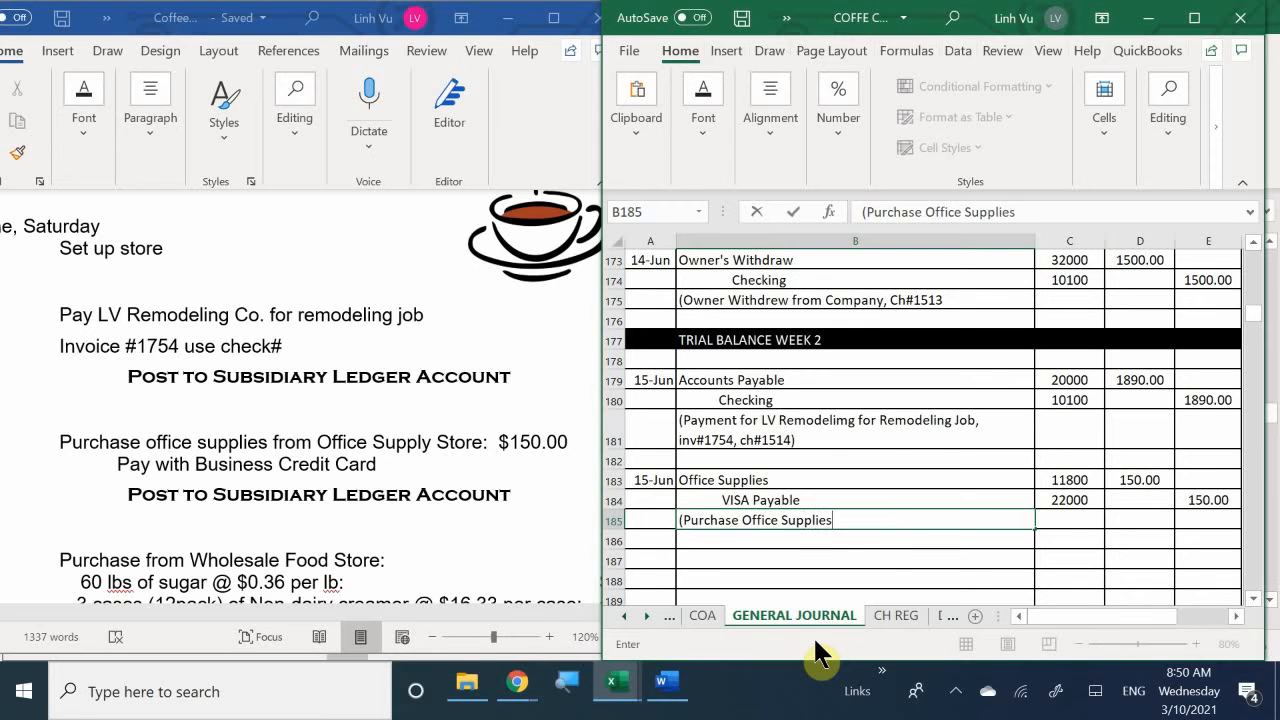
type(",")
key("BackSpace")
type("from")
type(" Office Su")
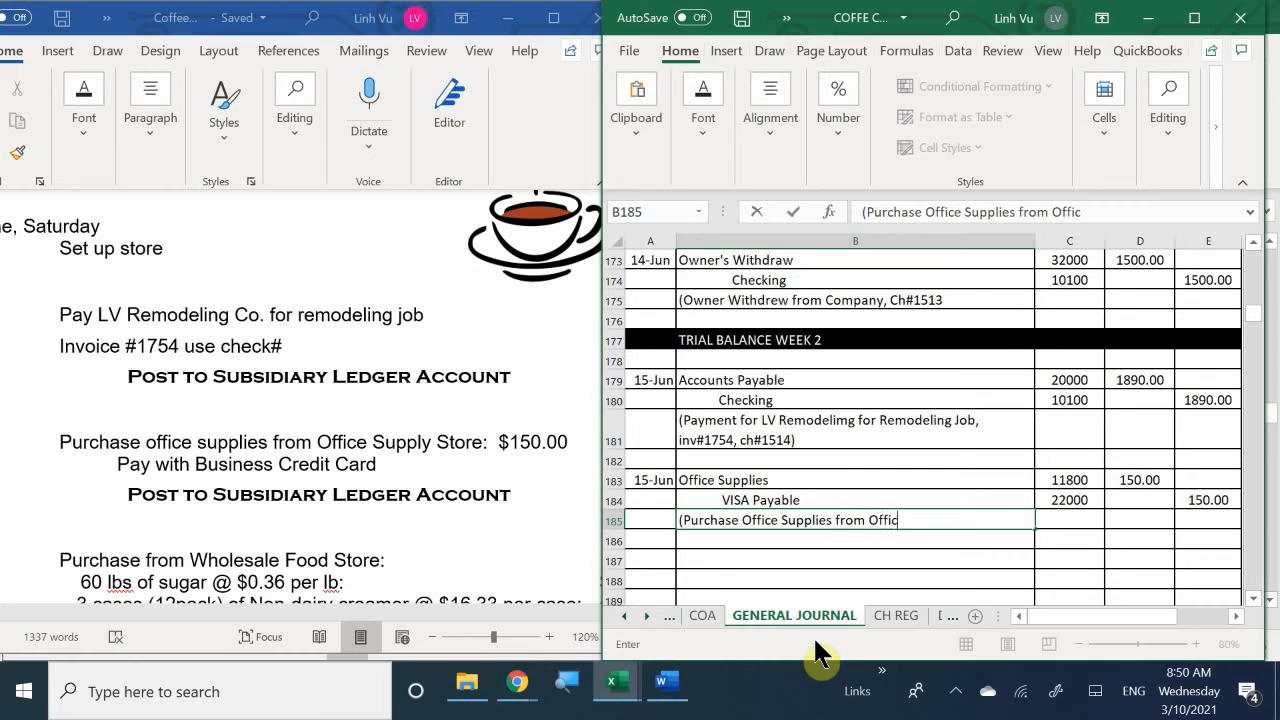
type("pply Store")
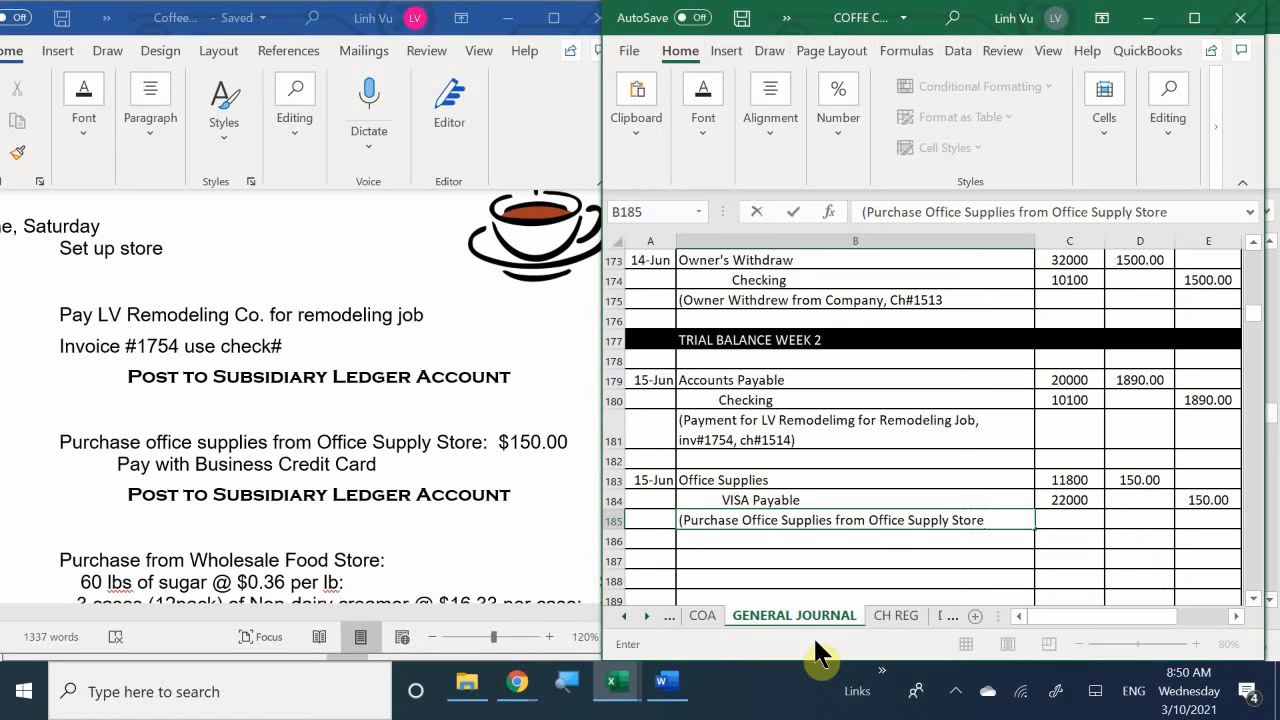
type(")")
key("Return")
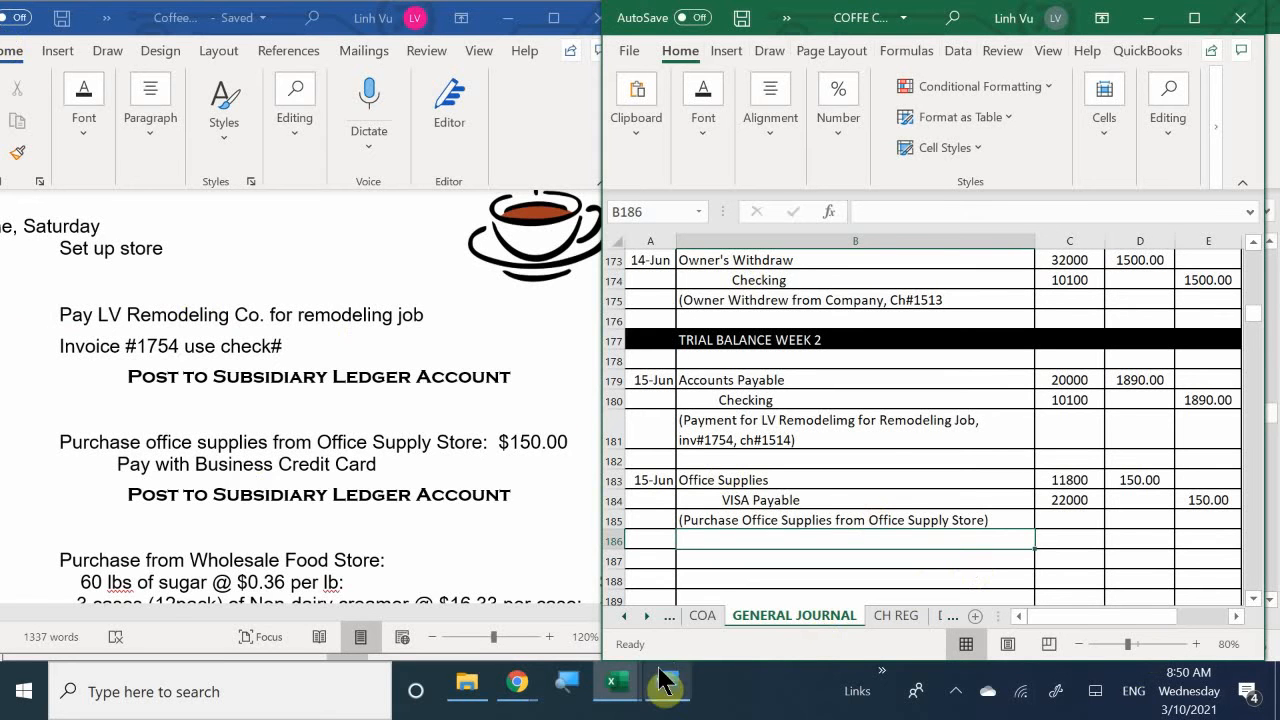
- Bring the ledger workbook up beside the general journal and open its ASSETS sheet
mouse_move(615, 693)
left_click(372, 602)
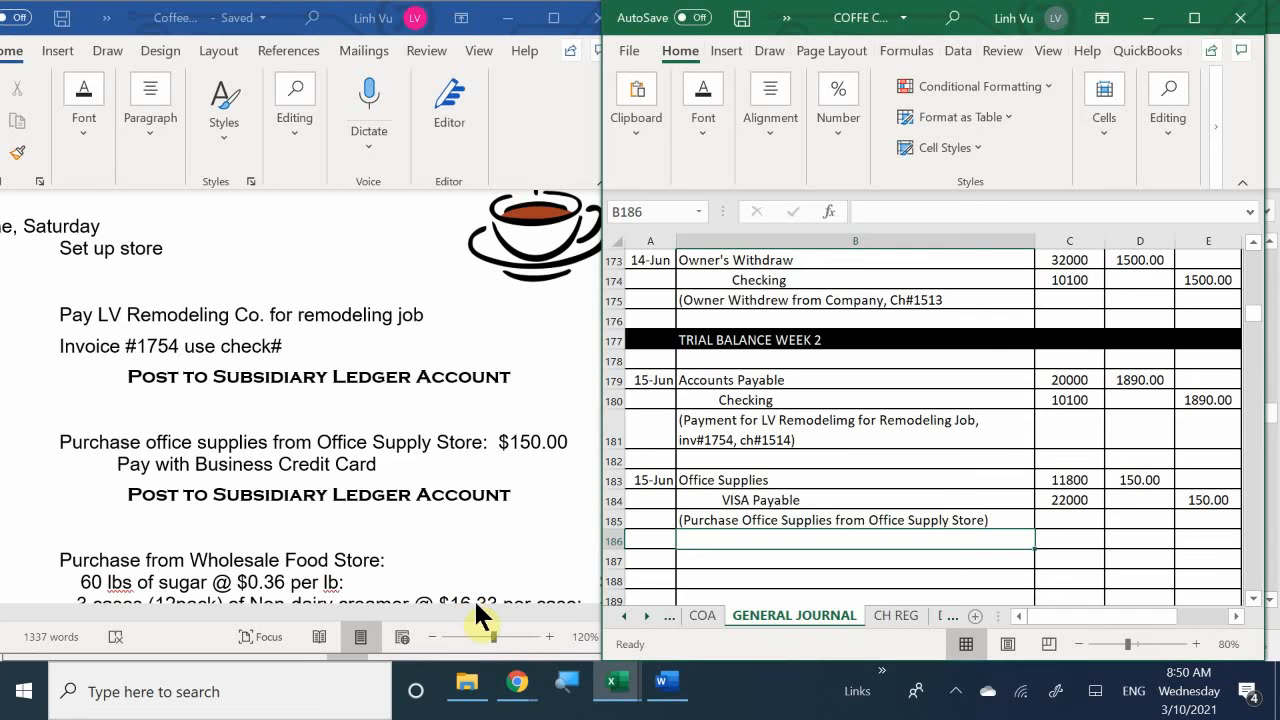
mouse_move(621, 687)
left_click(524, 578)
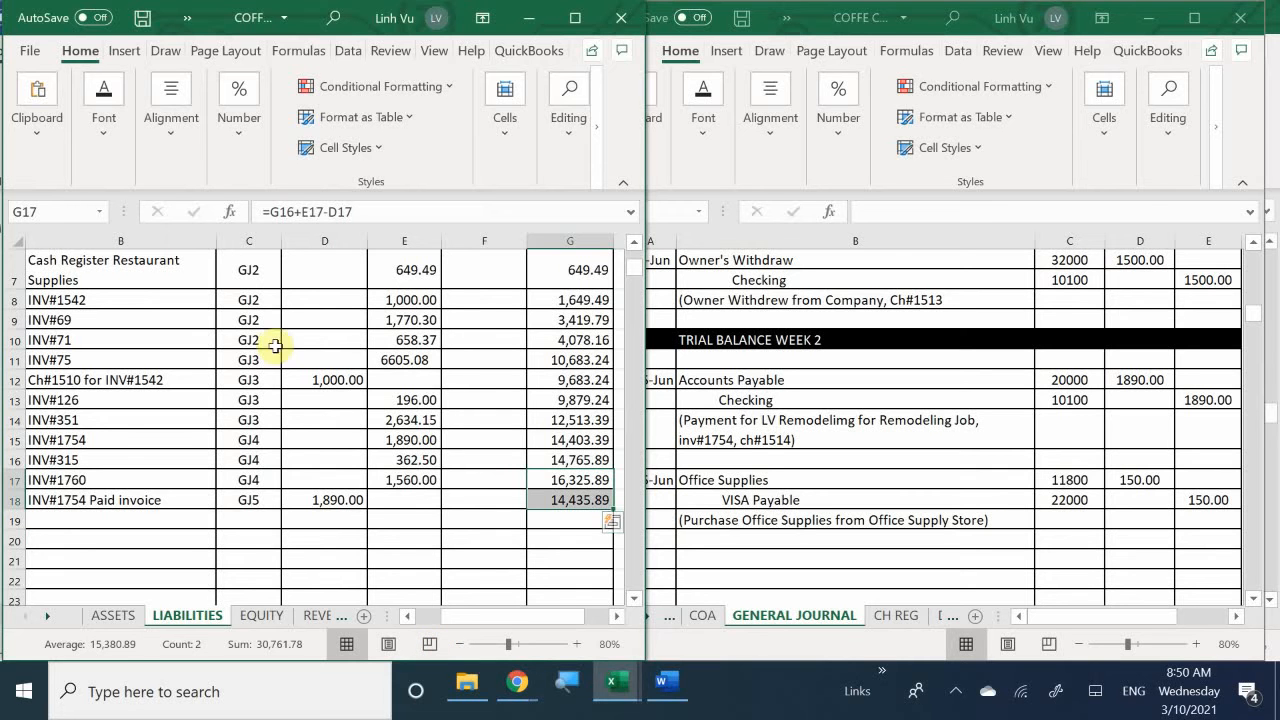
left_click(125, 619)
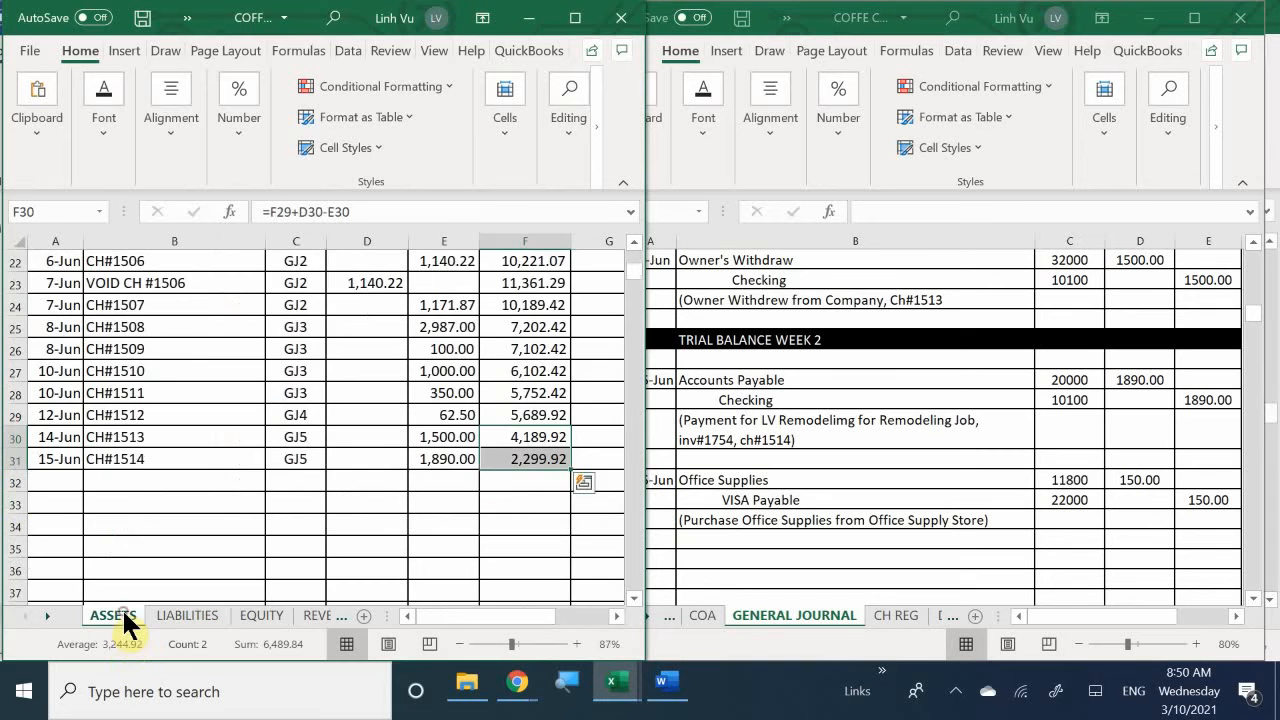
- Enter the date 6/15 in the first entry row of the Office Supplies ledger, account 11800
scroll(135, 467, "up", 1, "ctrl")
scroll(135, 467, "down", 12)
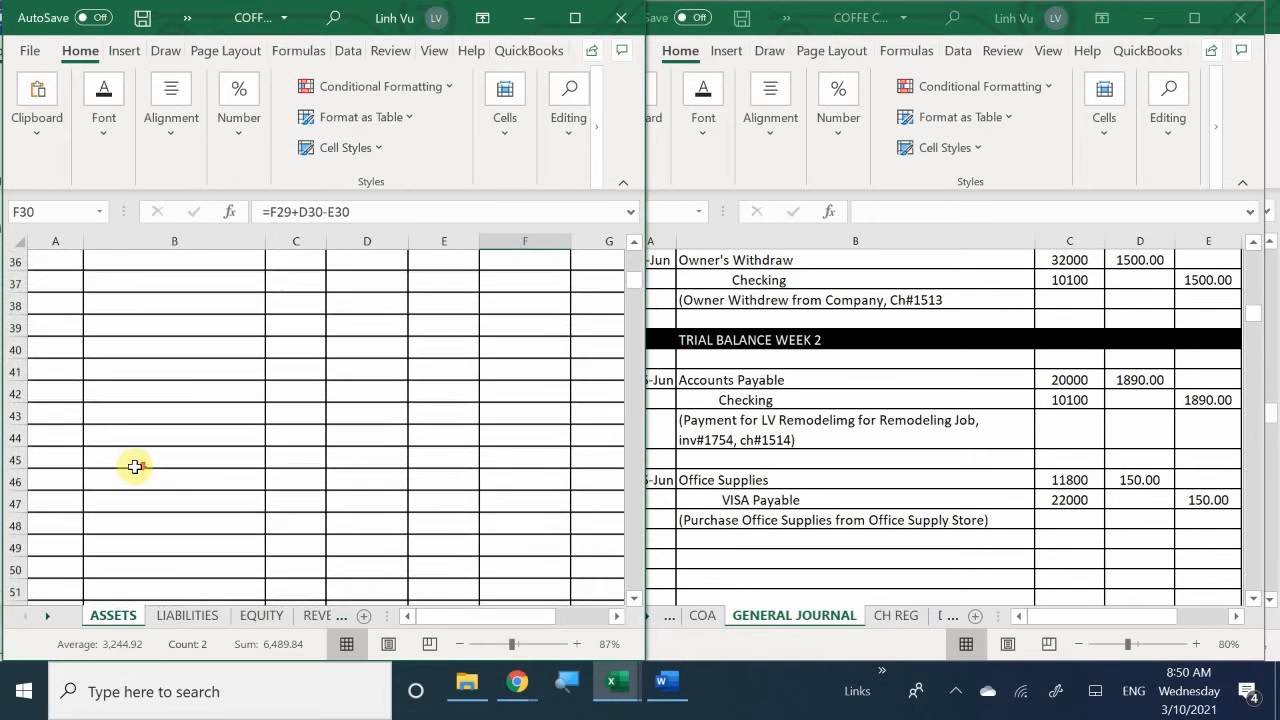
scroll(135, 467, "down", 4)
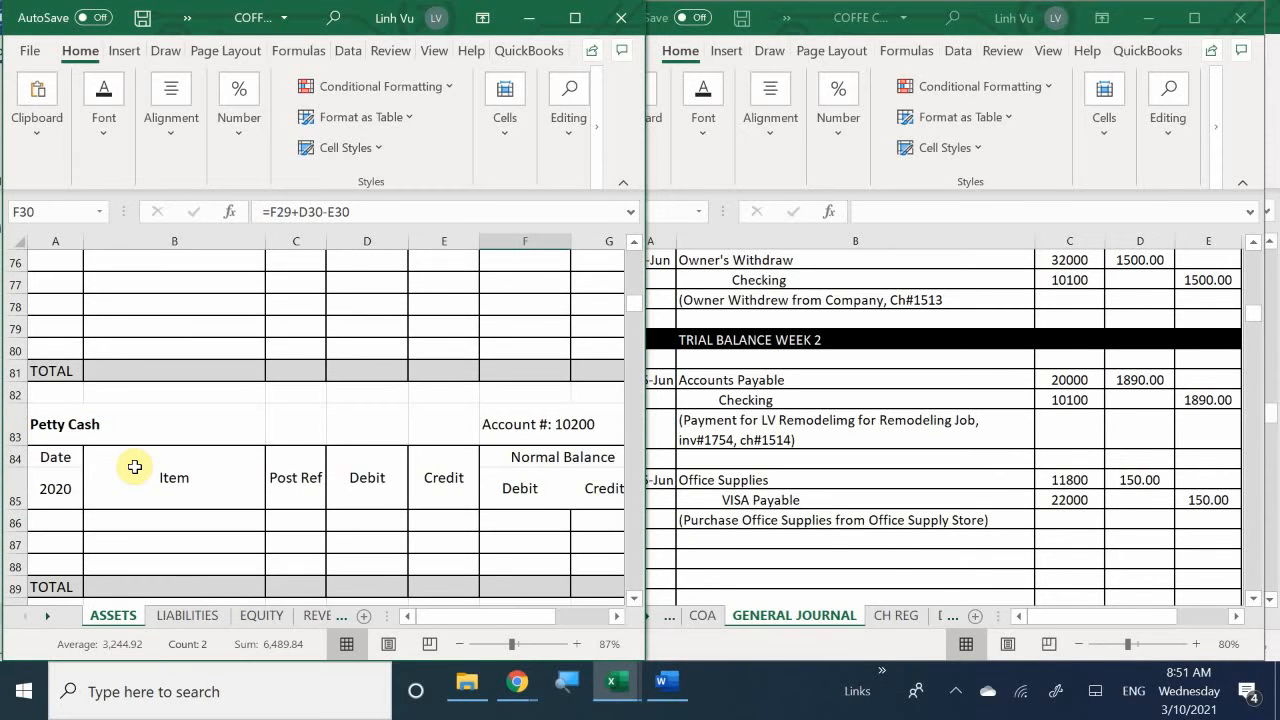
scroll(135, 467, "down", 6)
scroll(135, 467, "down", 9)
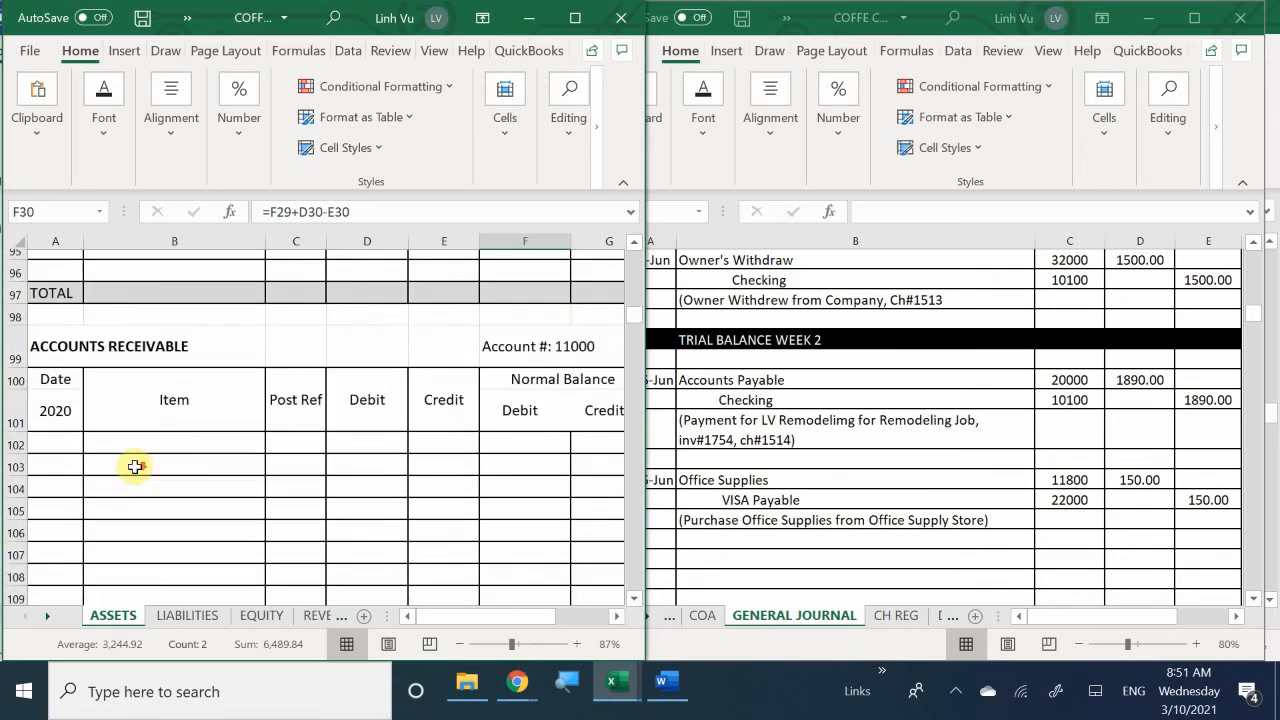
scroll(135, 467, "down", 4)
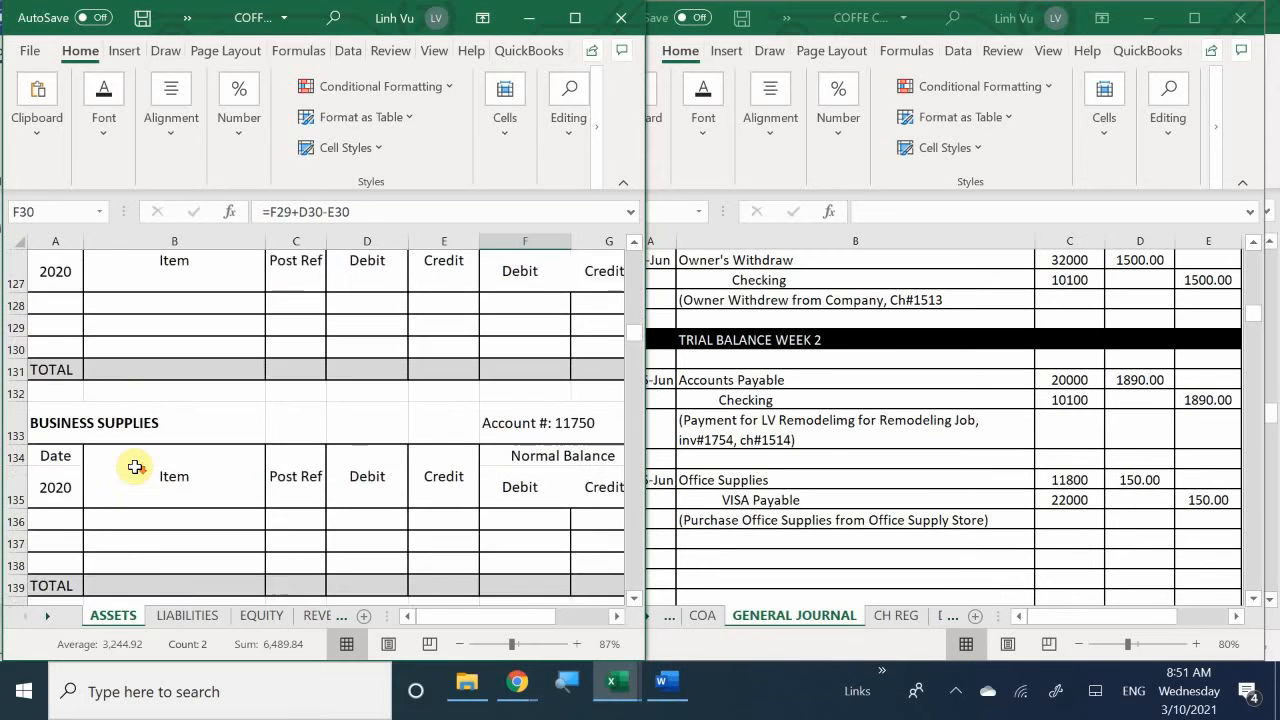
scroll(135, 467, "down", 5)
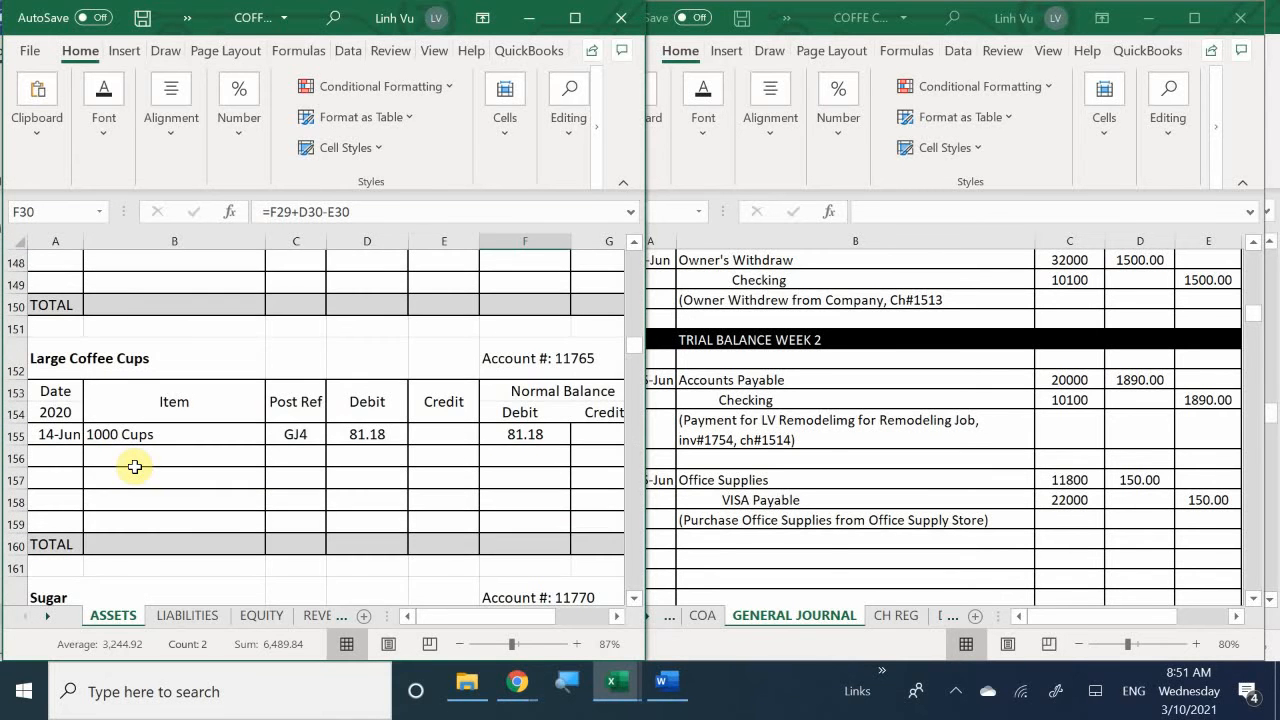
scroll(135, 467, "down", 3)
scroll(135, 467, "down", 4)
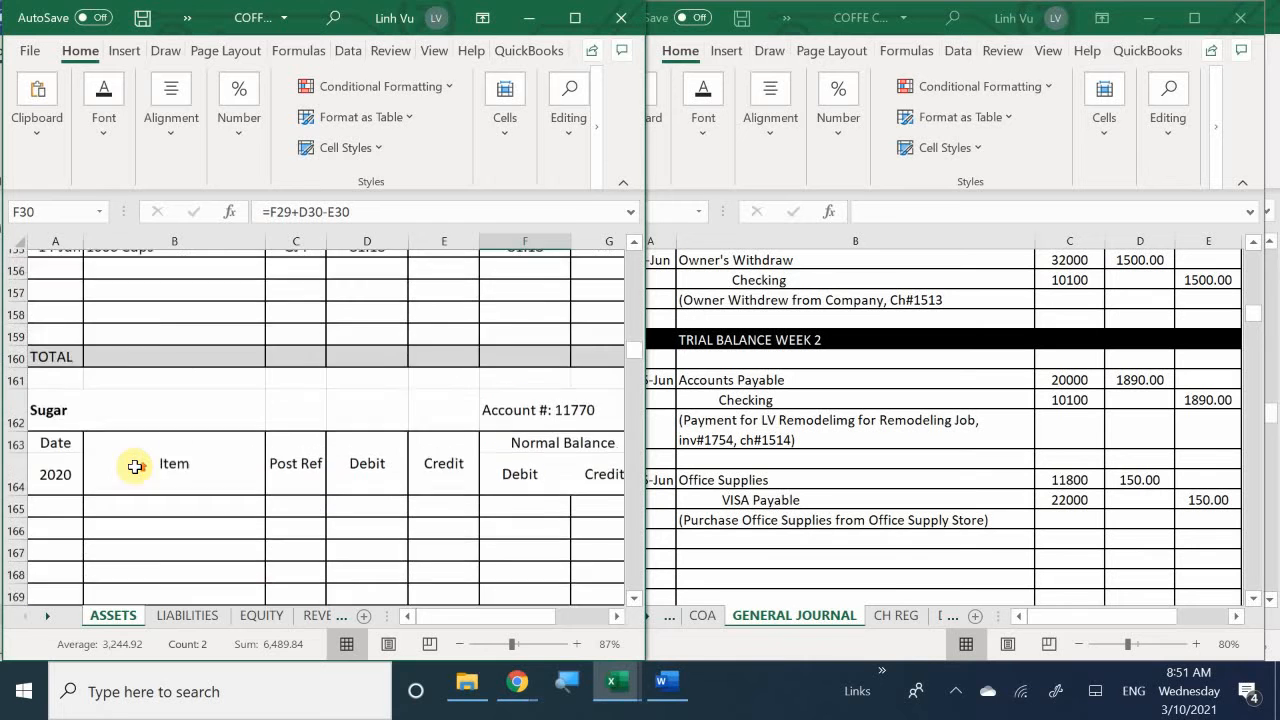
scroll(135, 467, "down", 4)
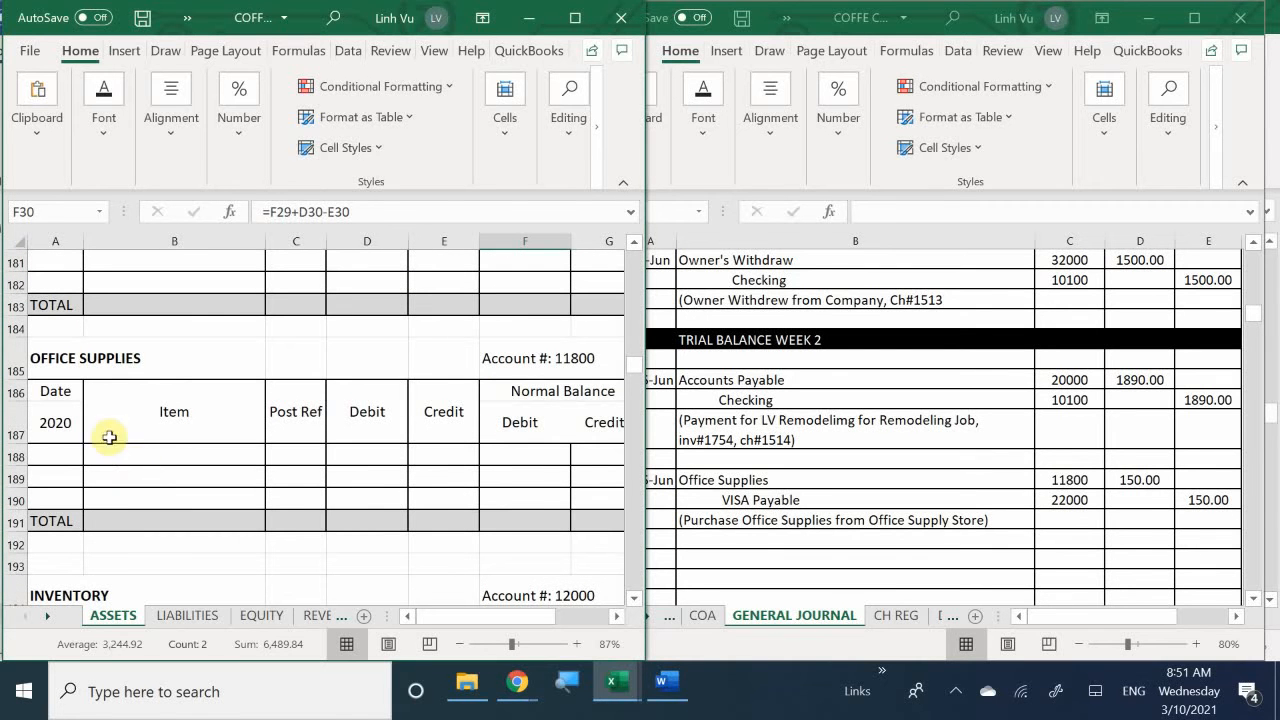
left_click(55, 455)
type("6/")
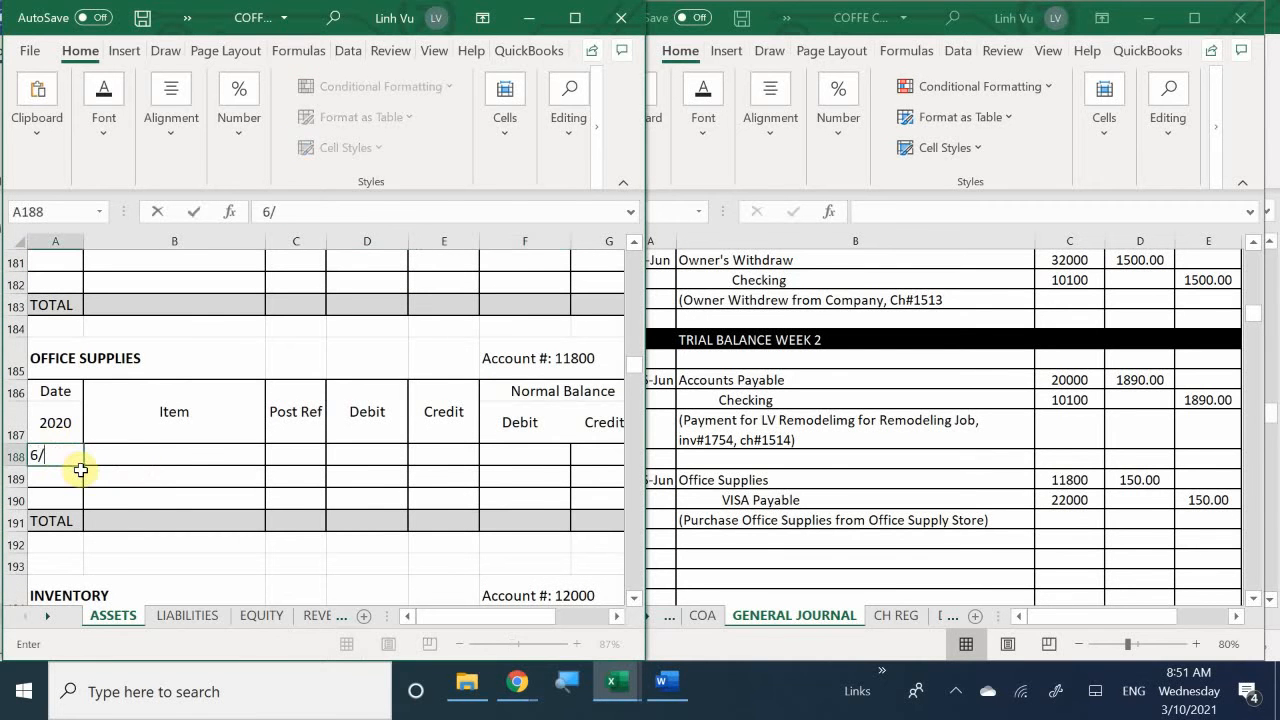
type("15")
key("Tab")
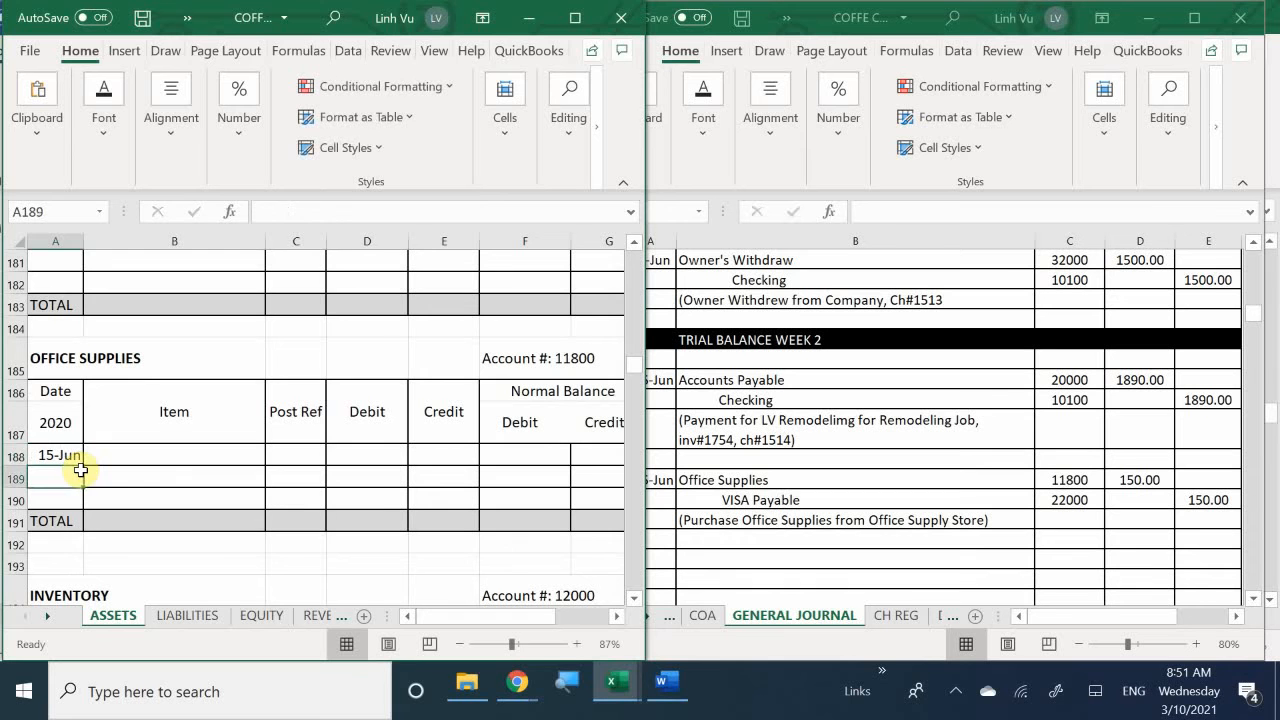
- Enter post reference GJ5 in the 15 June row of the Office Supplies ledger
key("Tab")
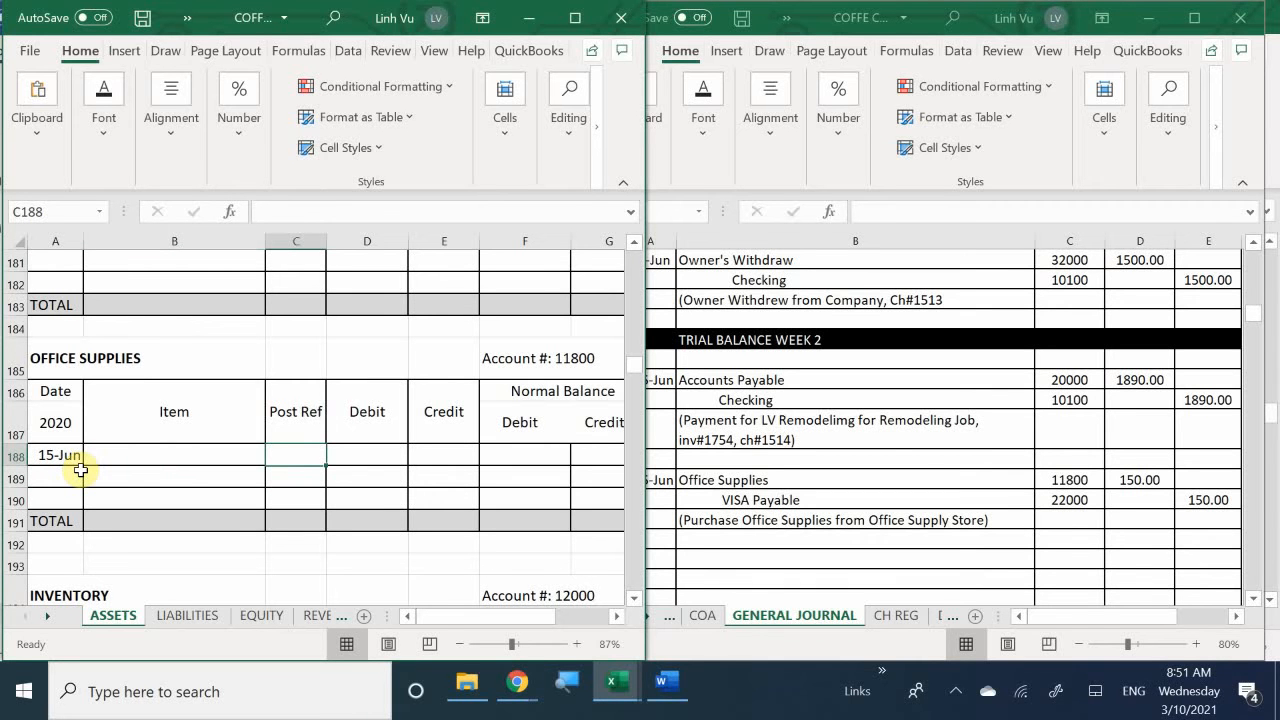
type("GJ")
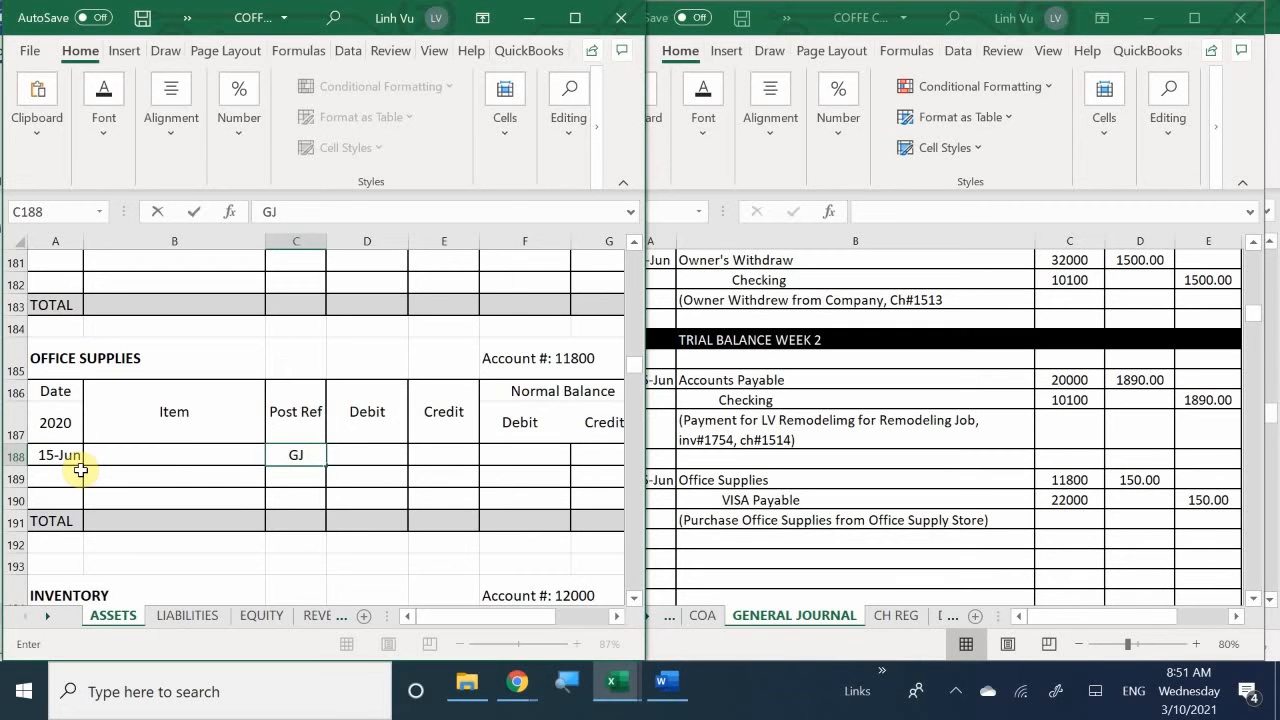
type("5")
key("Return")
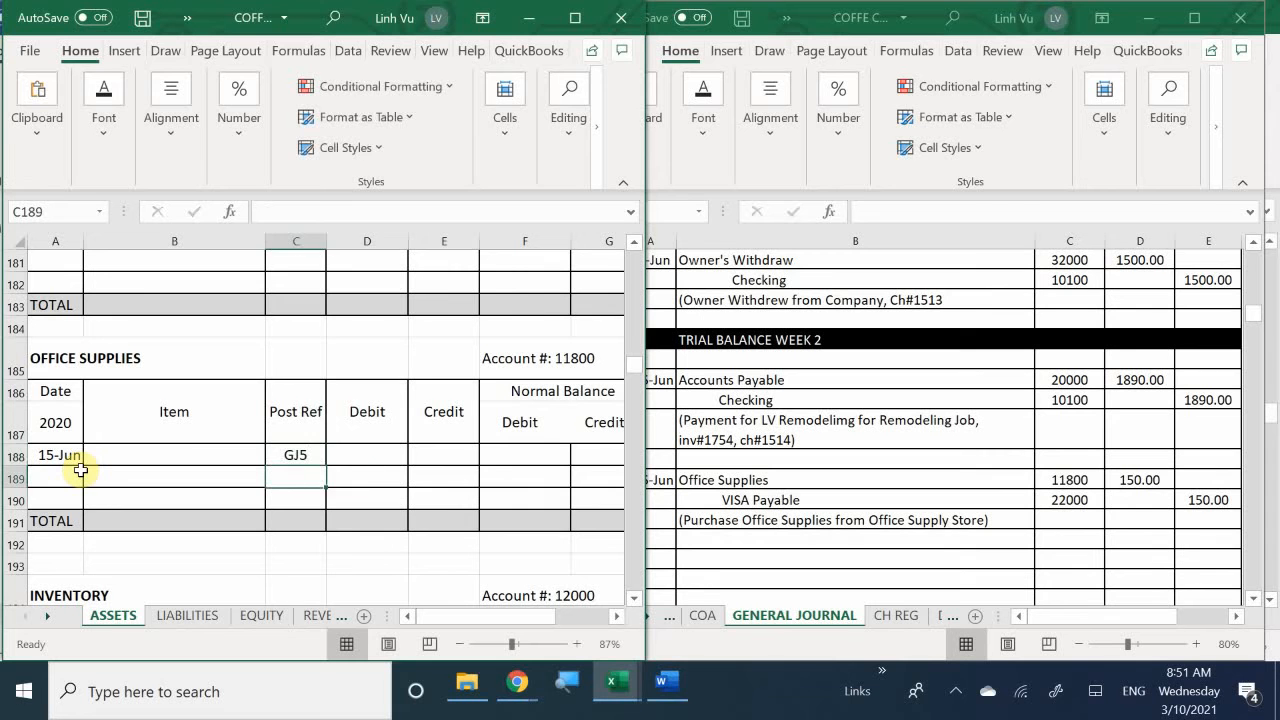
- Enter a debit of 150 in cell D188 of the Office Supplies ledger
key("Right")
key("Right")
key("Up")
key("Left")
key("Left")
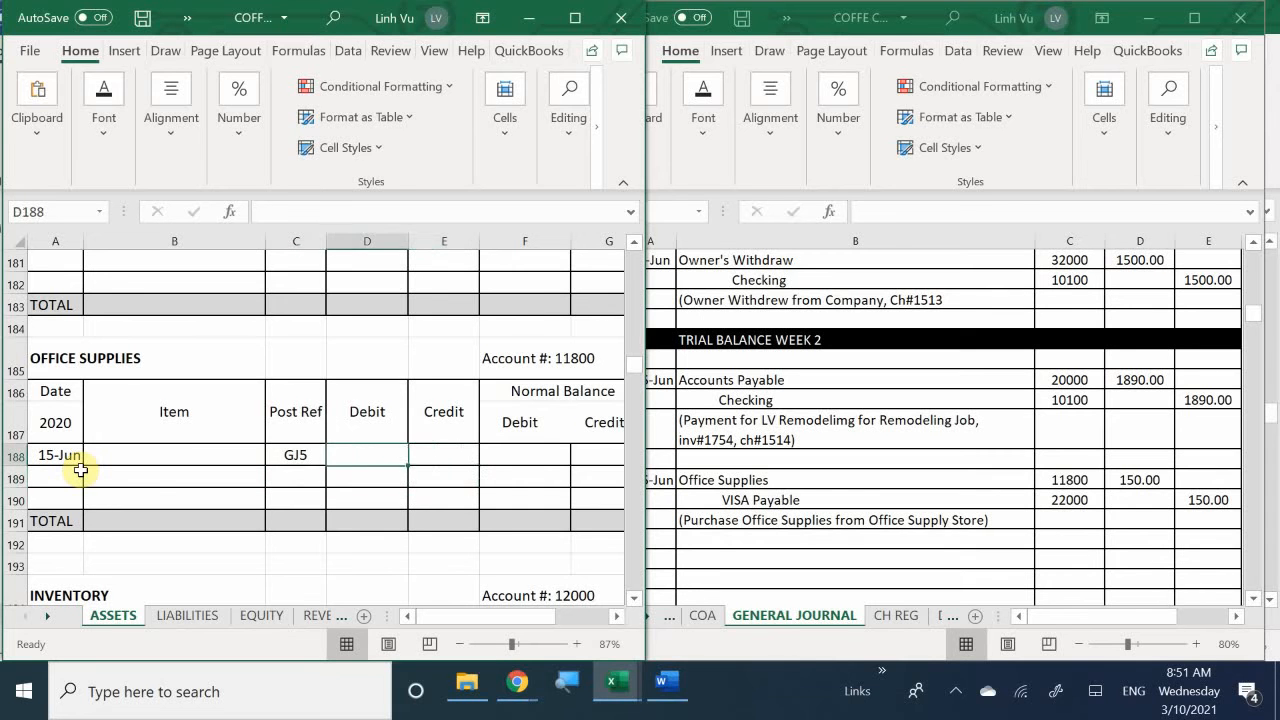
key("Right")
key("Left")
key("Left")
key("Down")
key("Right")
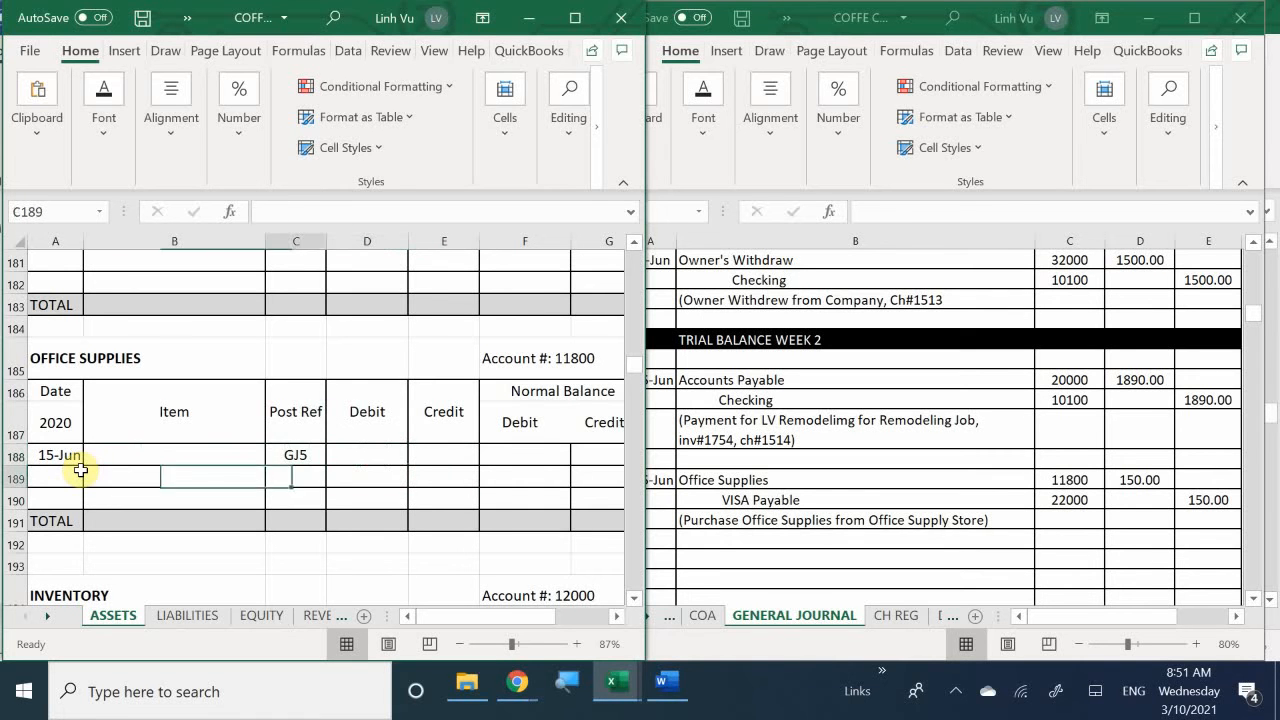
key("Right")
key("Up")
type("150")
key("Return")
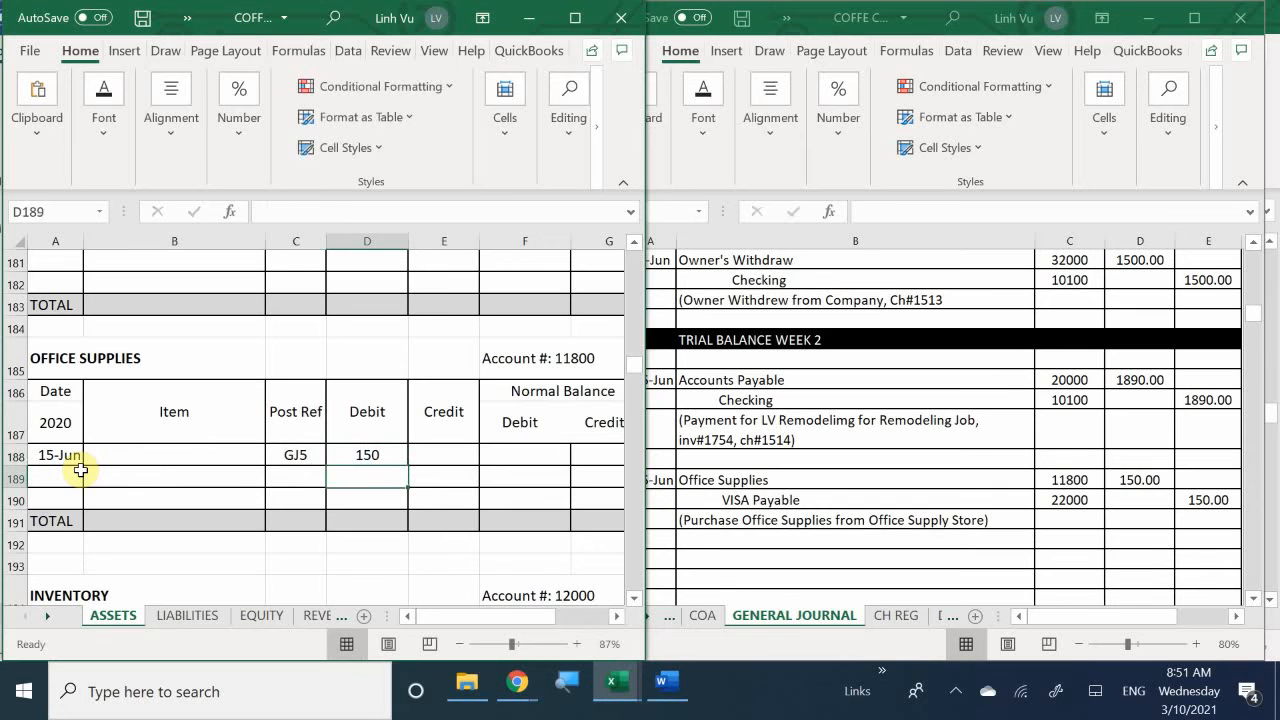
- Enter a formula in debit balance cell F188 that references the Office Supplies debit in D188
key("Right")
key("Right")
key("Up")
type("=")
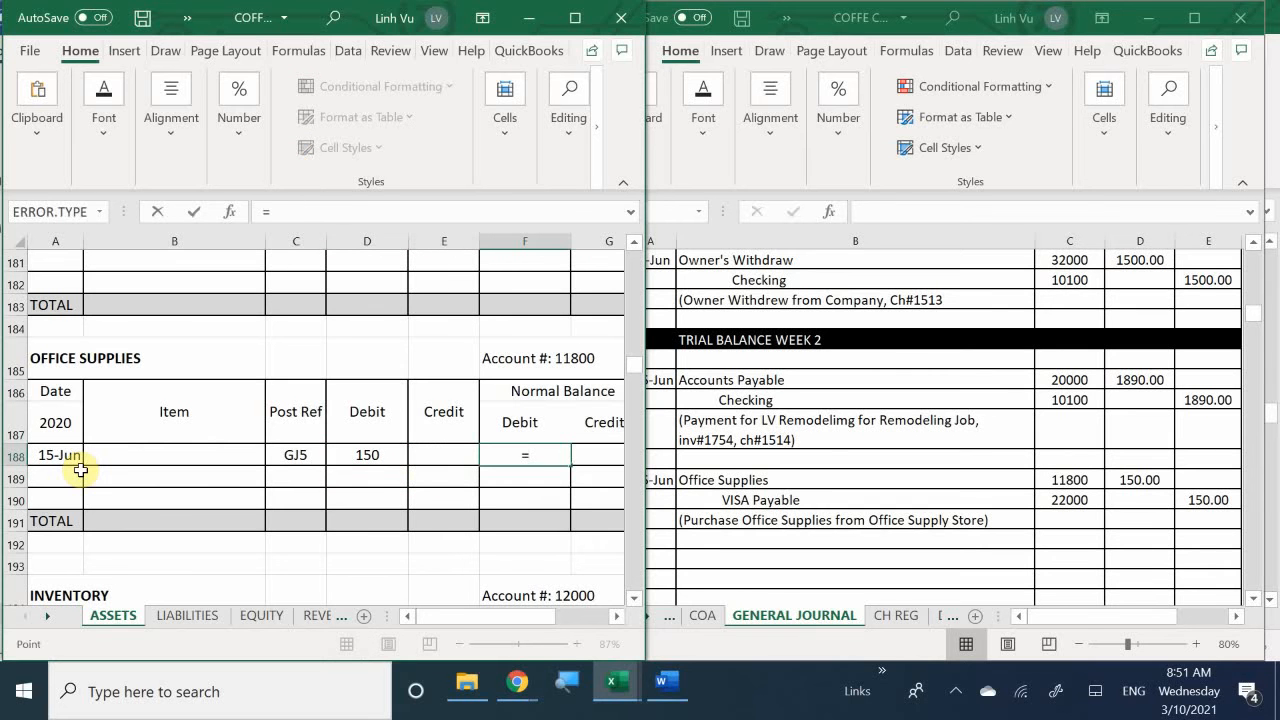
key("Left")
key("Left")
key("Return")
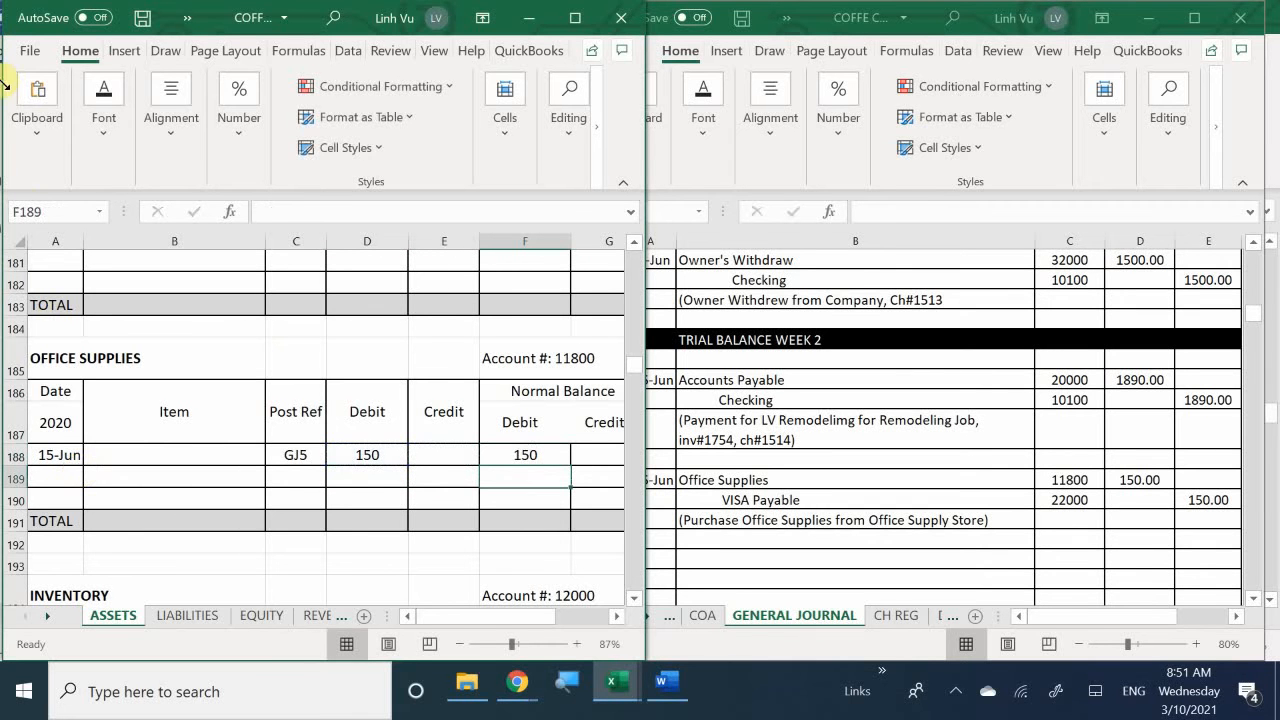
- Apply comma style number formatting to the Office Supplies amount cells in rows 188 to 191, from the Debit column across the balance columns
left_click_drag(383, 452, 572, 514)
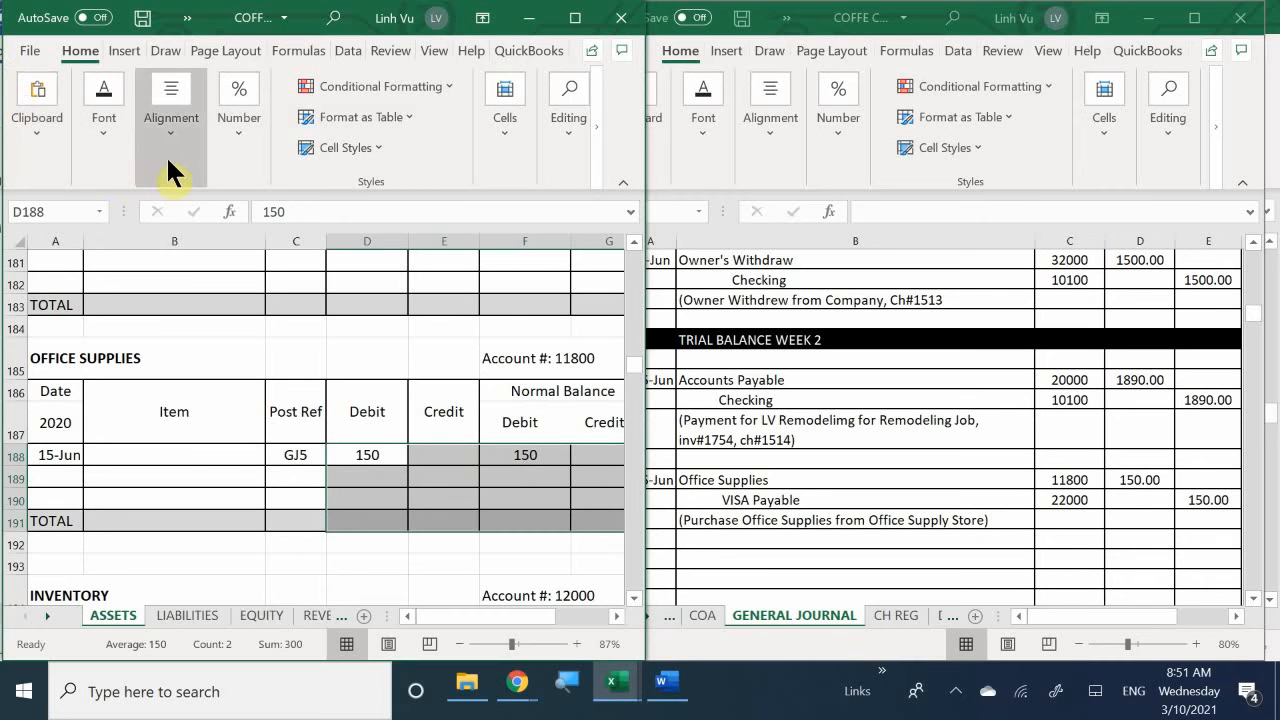
left_click(224, 162)
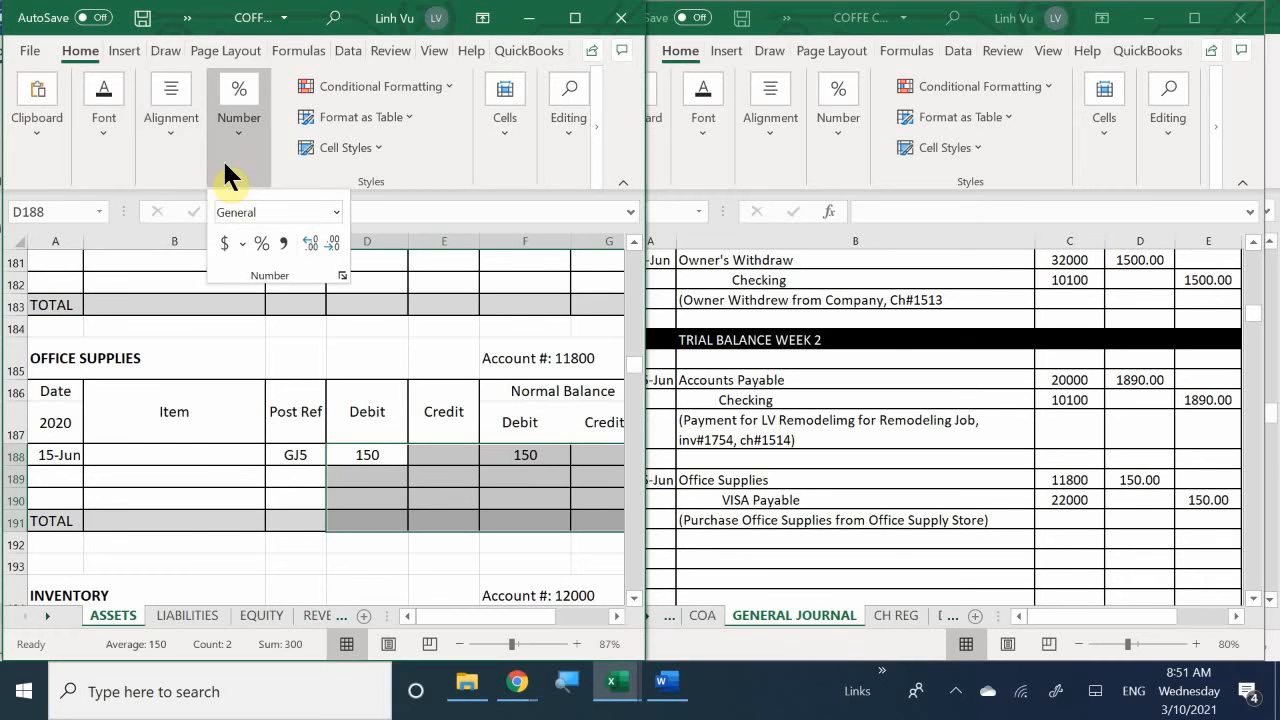
left_click(283, 244)
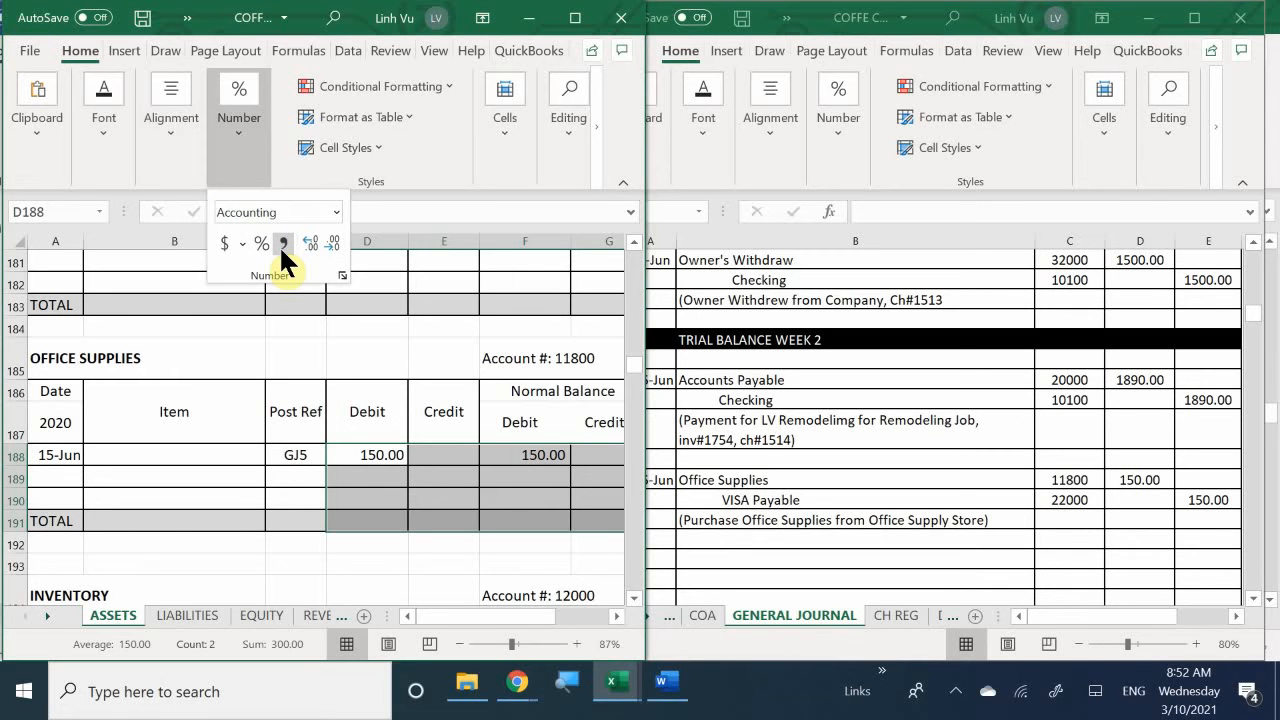
- Enter the date 6/15 in row 54 of the VISA Payable ledger on the LIABILITIES sheet
left_click(169, 615)
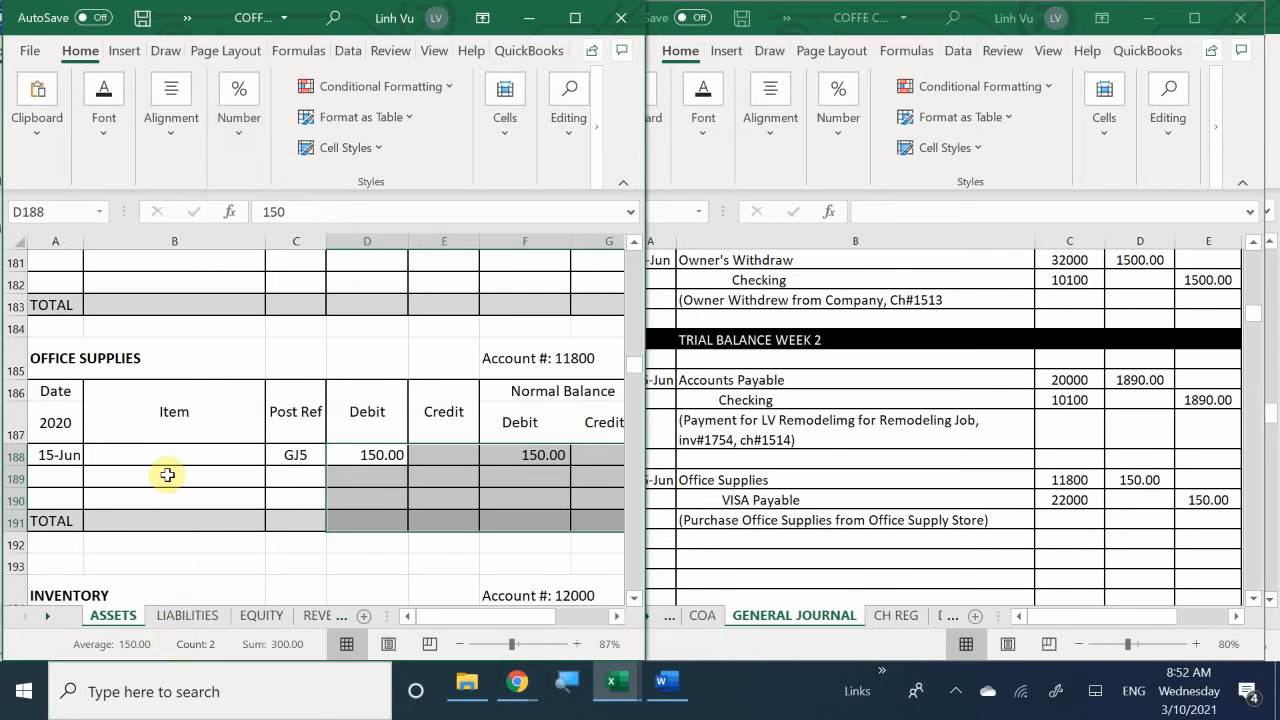
left_click(180, 615)
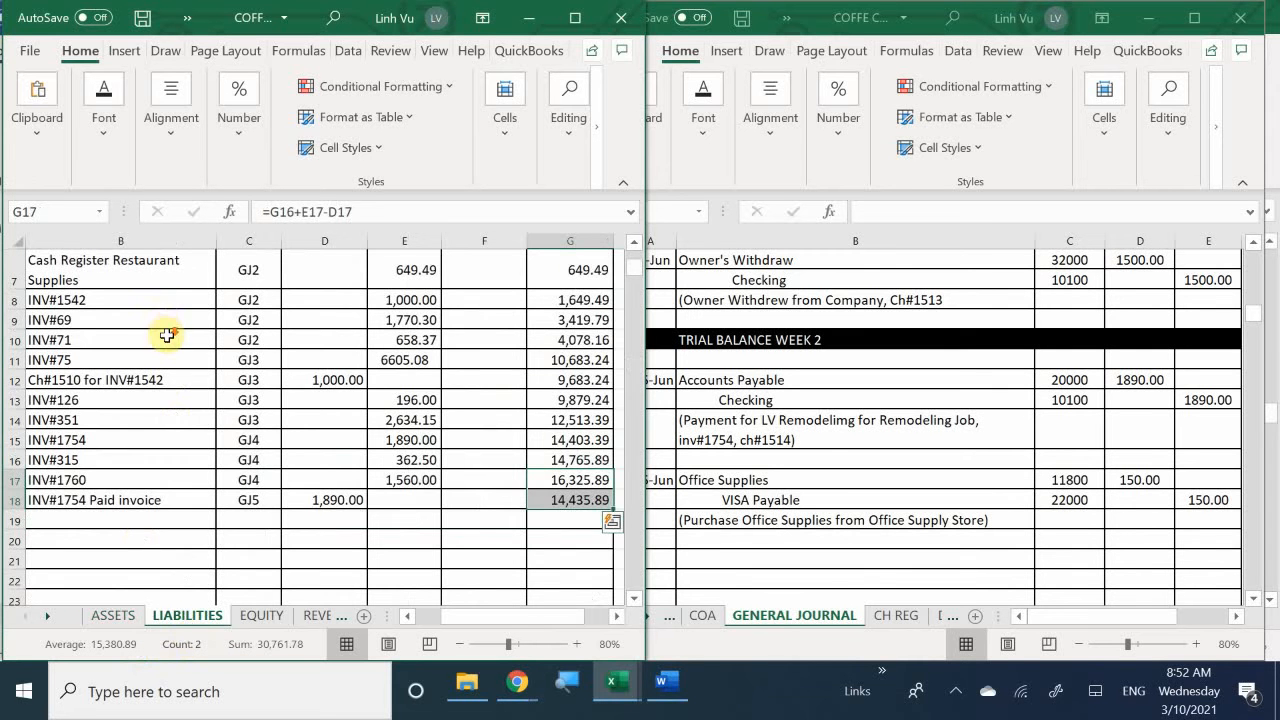
scroll(175, 345, "down", 4)
scroll(190, 369, "down", 9)
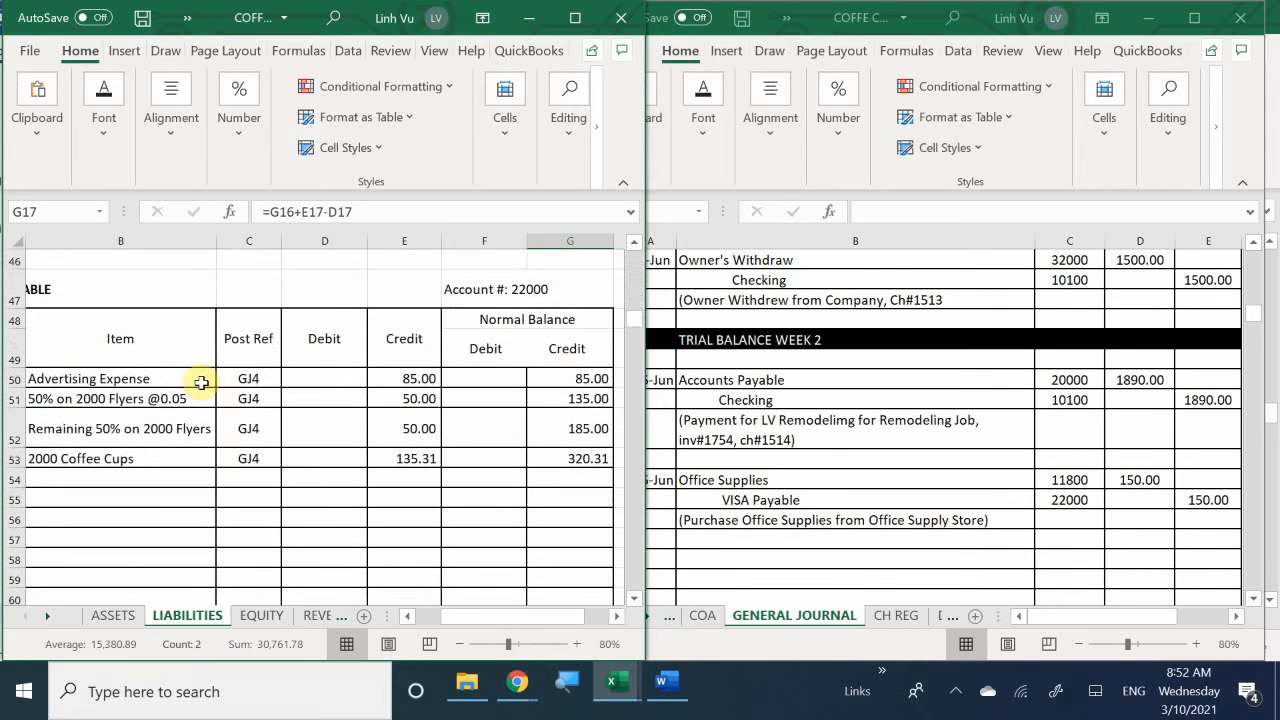
left_click(121, 482)
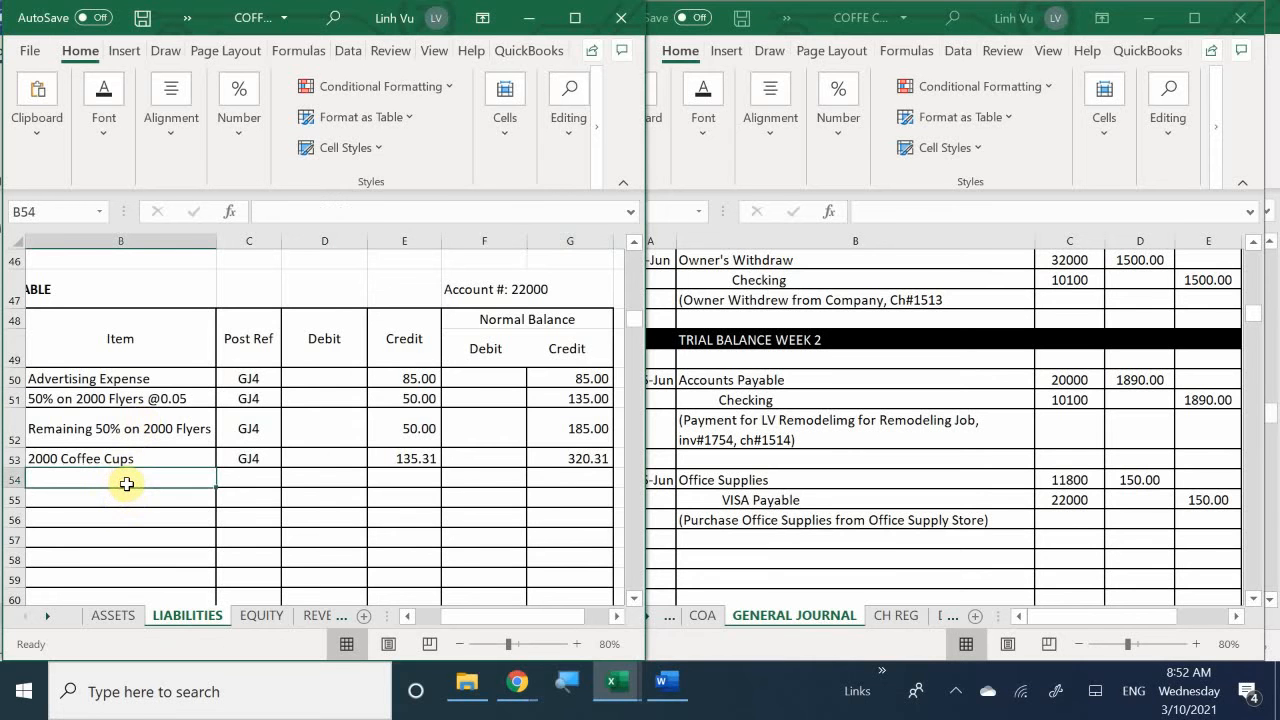
key("Left")
type("9")
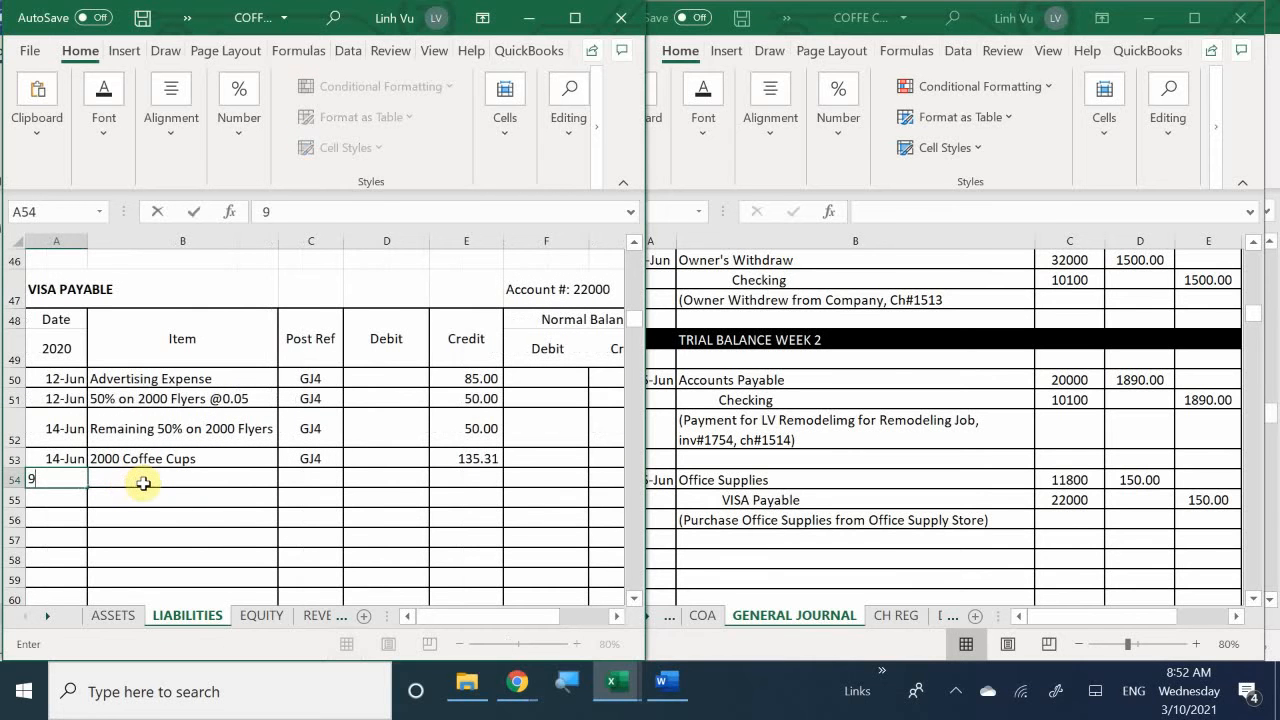
key("XF86AudioRaiseVolume")
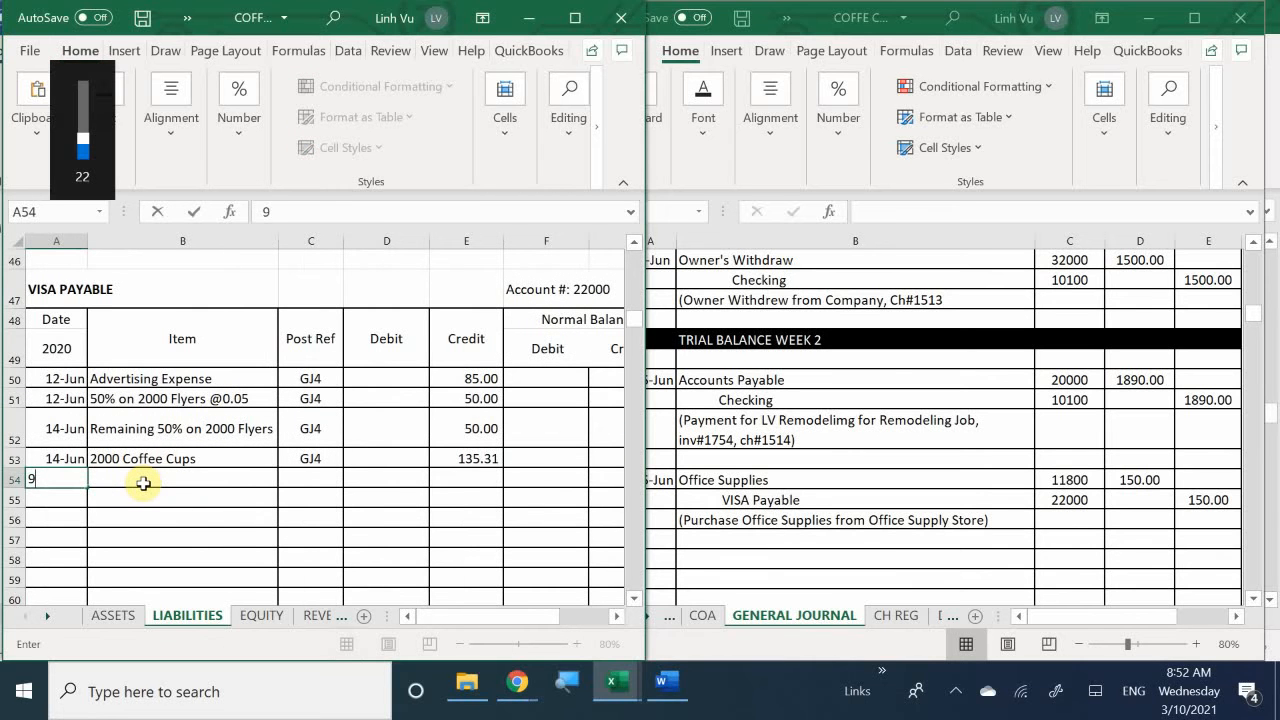
type("/1")
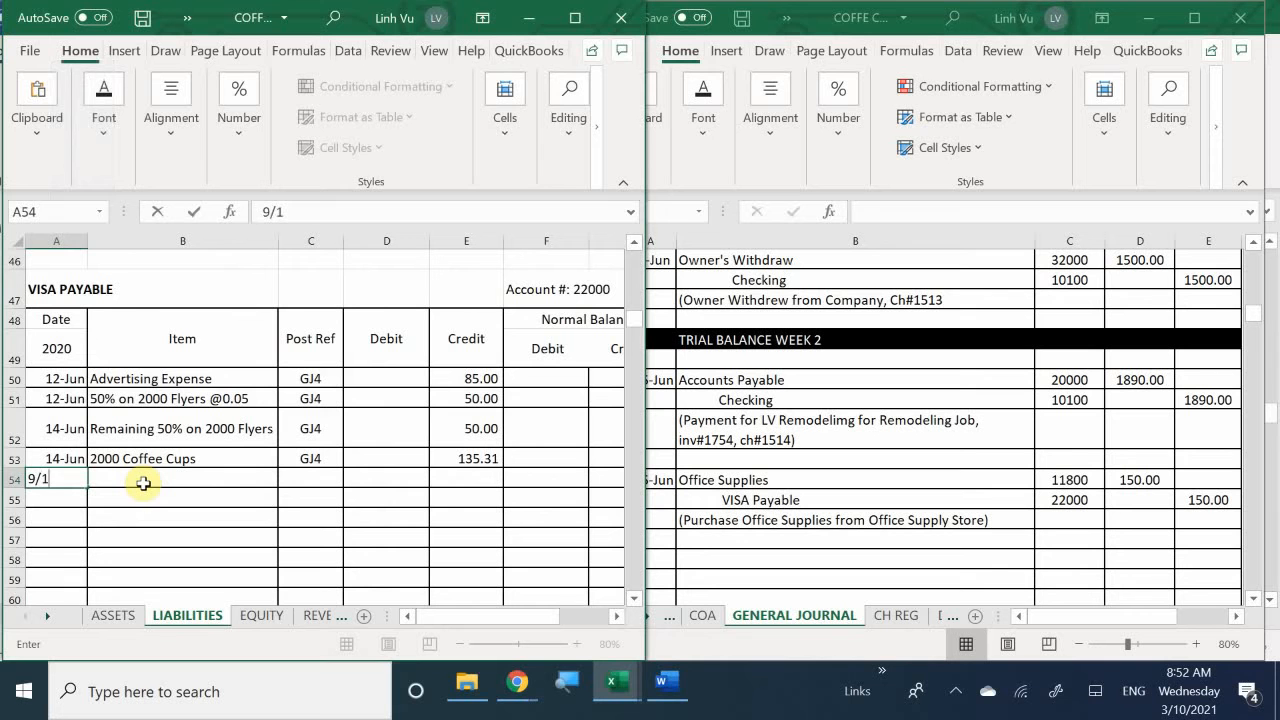
type("5")
key("BackSpace")
key("BackSpace")
key("BackSpace")
key("BackSpace")
type("6/15")
key("Return")
- Enter the item Office Supplies and post reference GJ5 in row 54 of the VISA Payable ledger
left_click(143, 483)
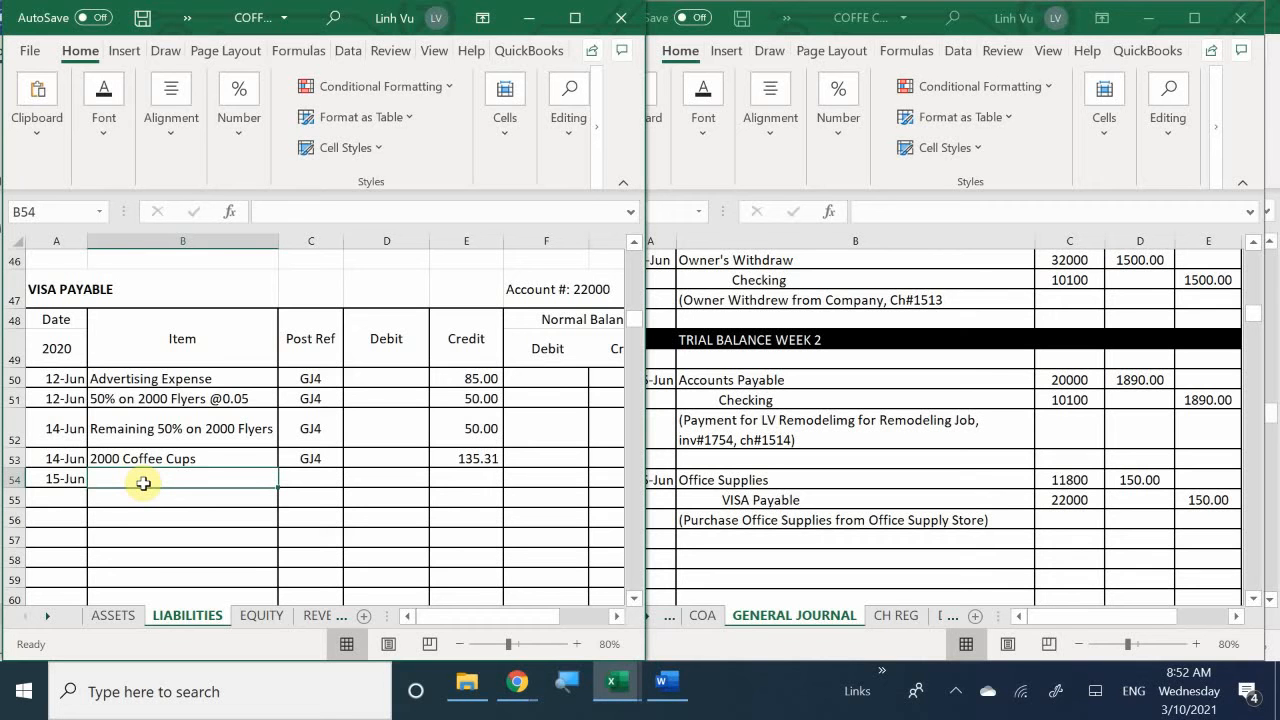
type("O")
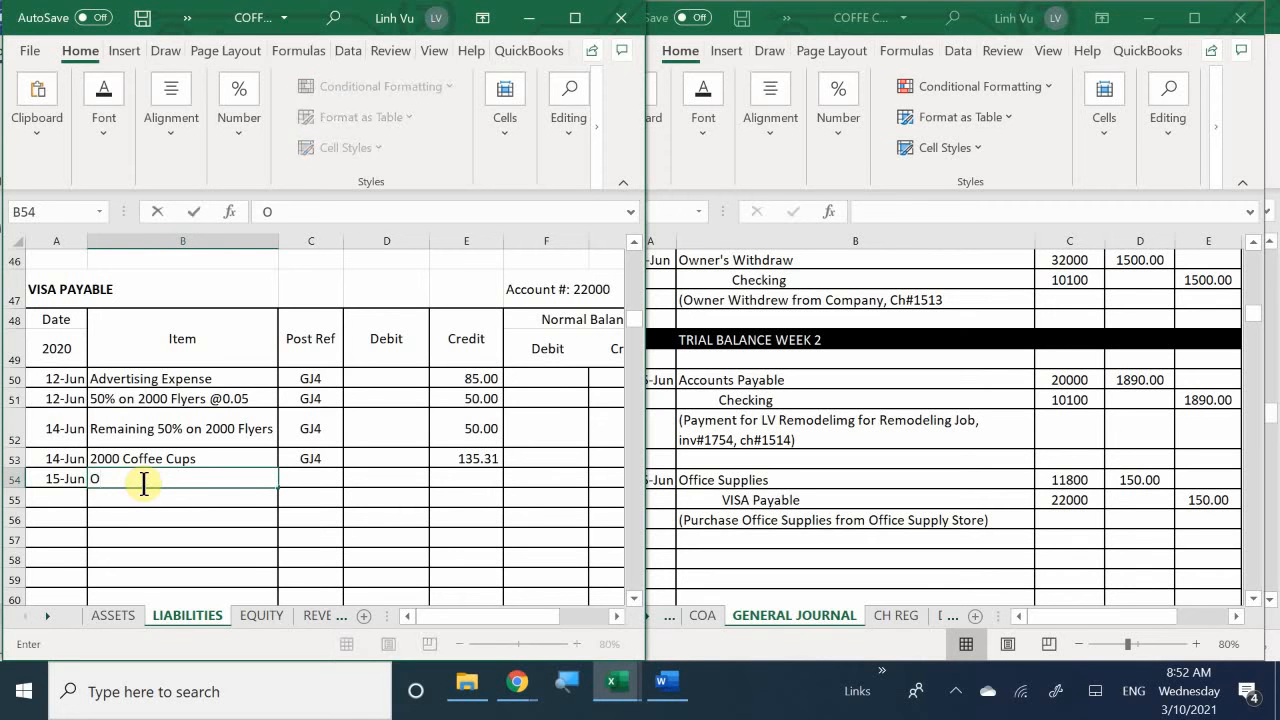
type("ffice Supplies")
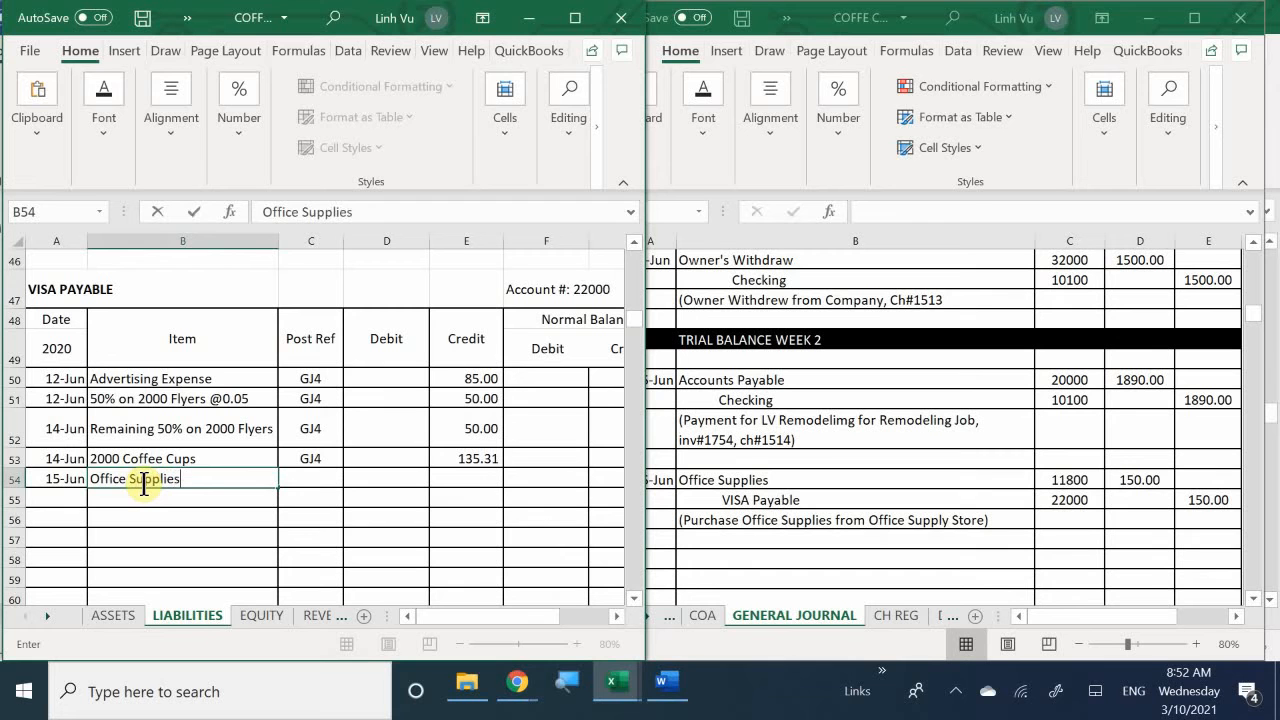
key("Tab")
type("GJ")
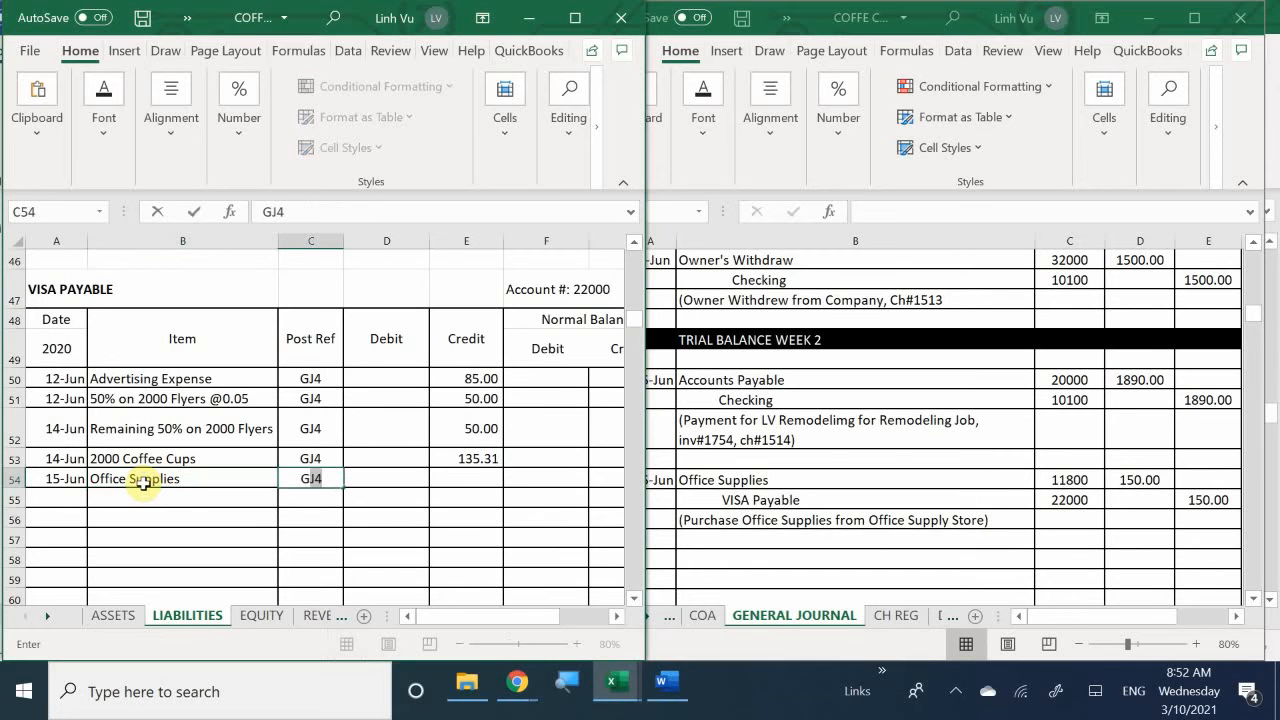
type("4")
key("BackSpace")
type("5")
key("Return")
- Enter a credit of 150 for the Office Supplies entry in row 54 of the VISA Payable ledger
key("Right")
key("Right")
key("Up")
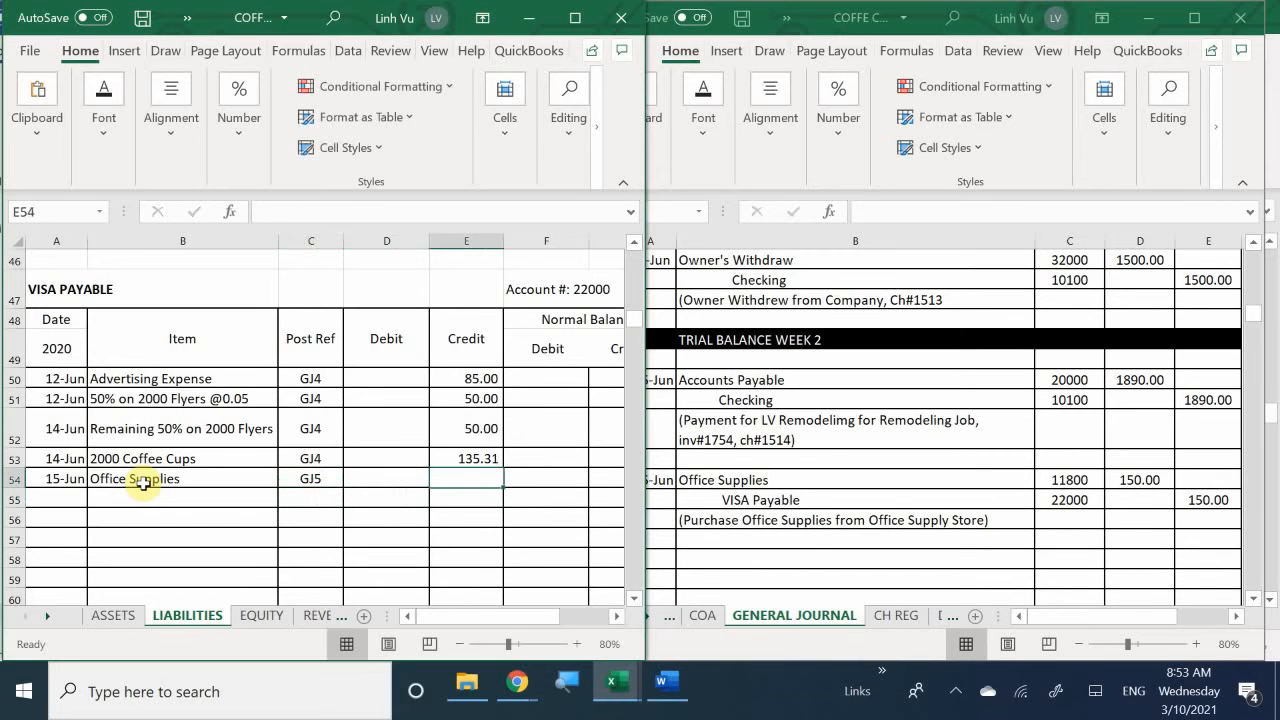
type("150")
key("Return")
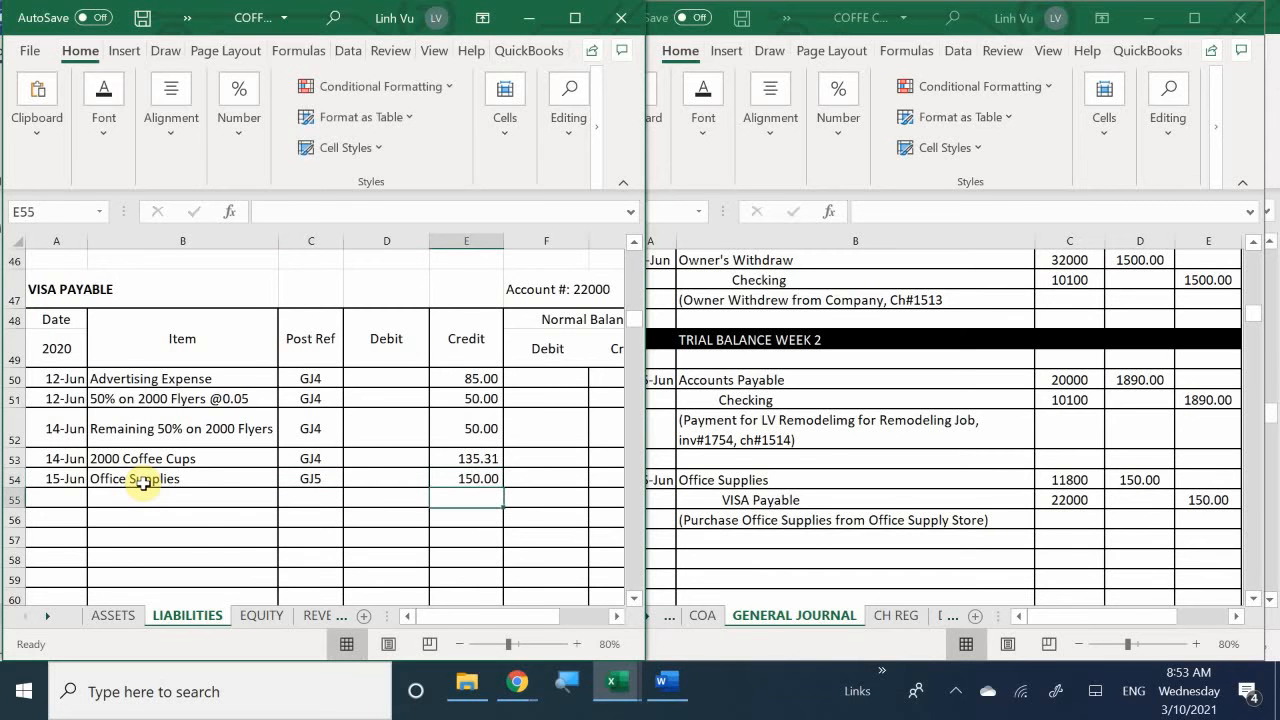
- Extend the VISA Payable credit balance formula from G53 down to G54
key("Right")
key("Right")
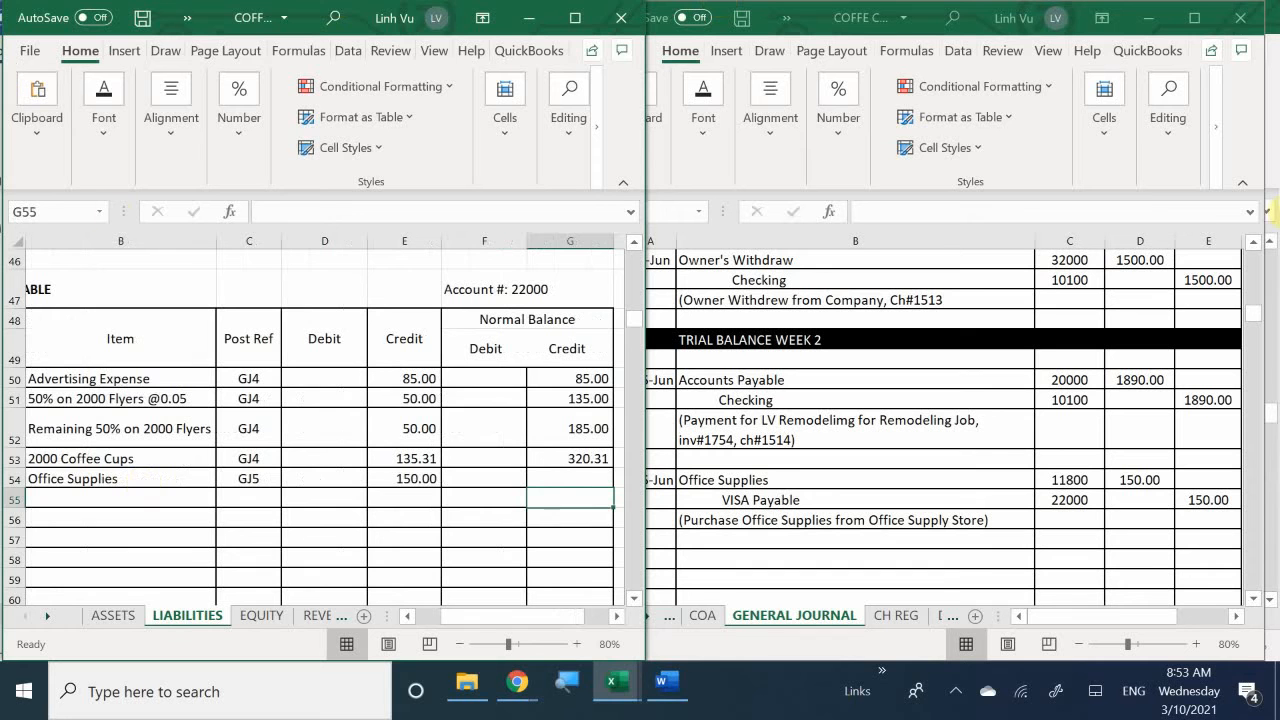
left_click(580, 462)
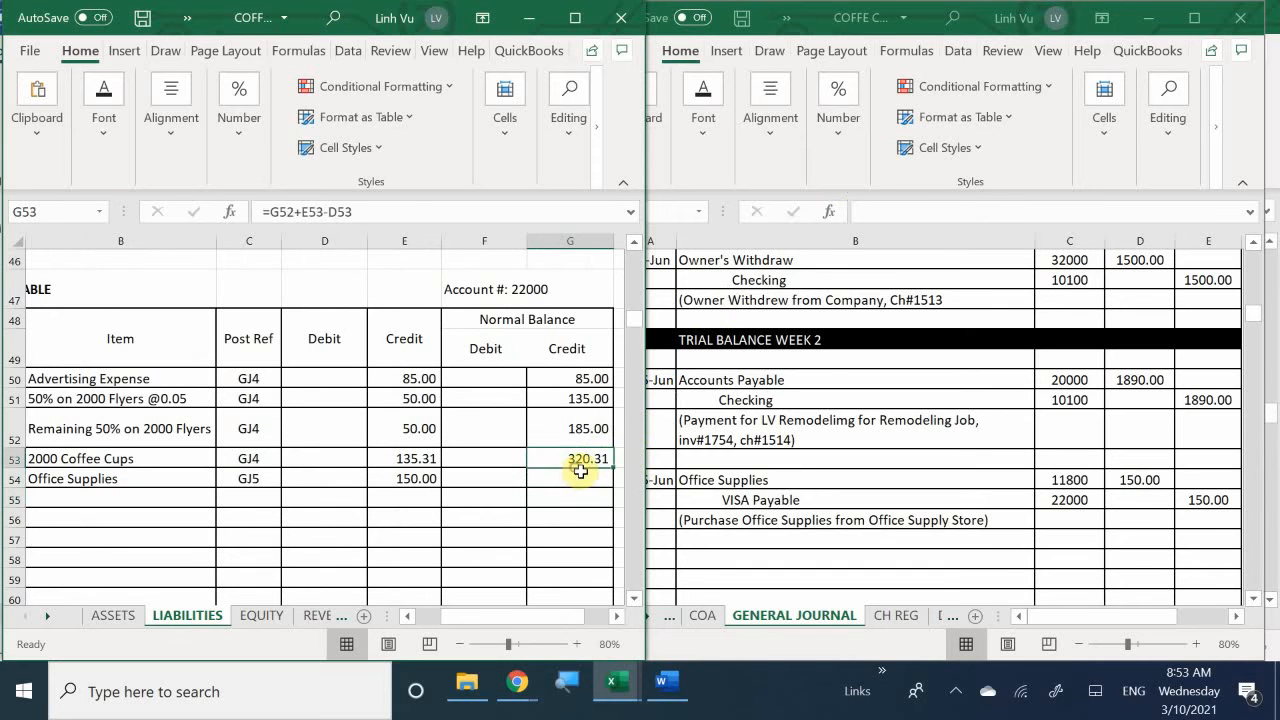
left_click_drag(606, 470, 608, 486)
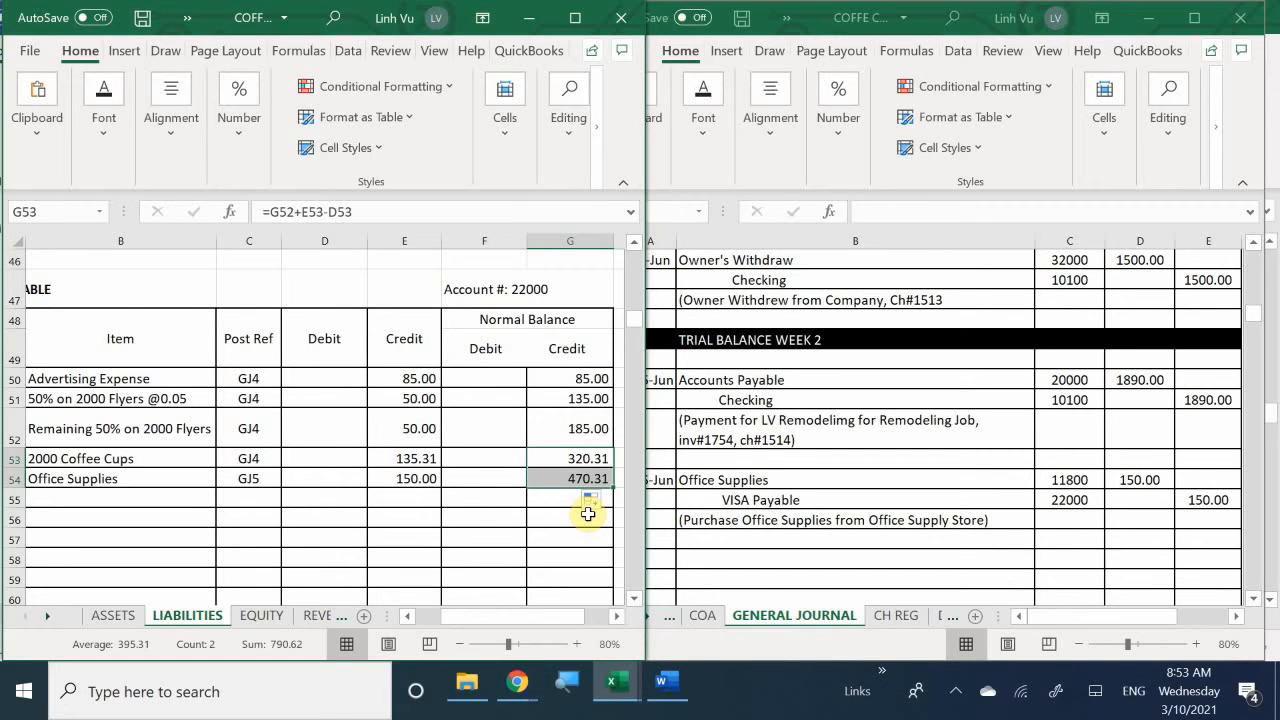
- Check the office supplies purchase instructions in the Word document and bring up the subsidiary ledger workbook in Excel
left_click(616, 684)
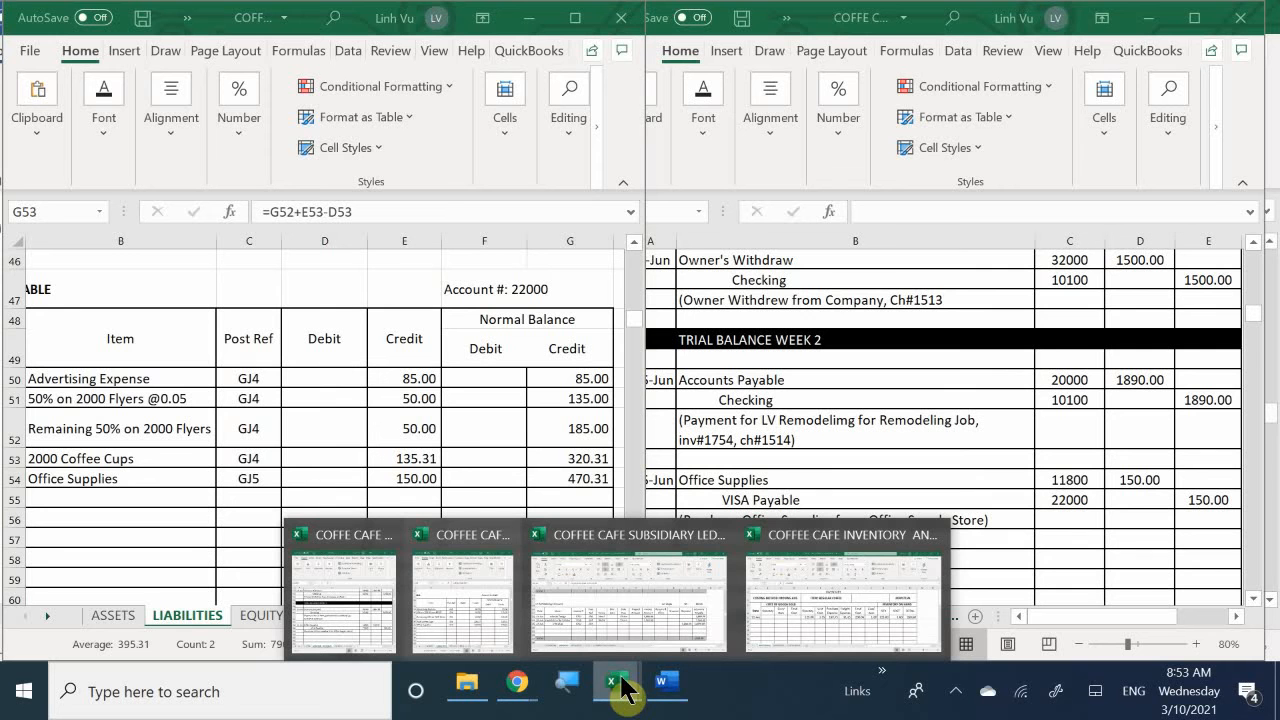
left_click(588, 590)
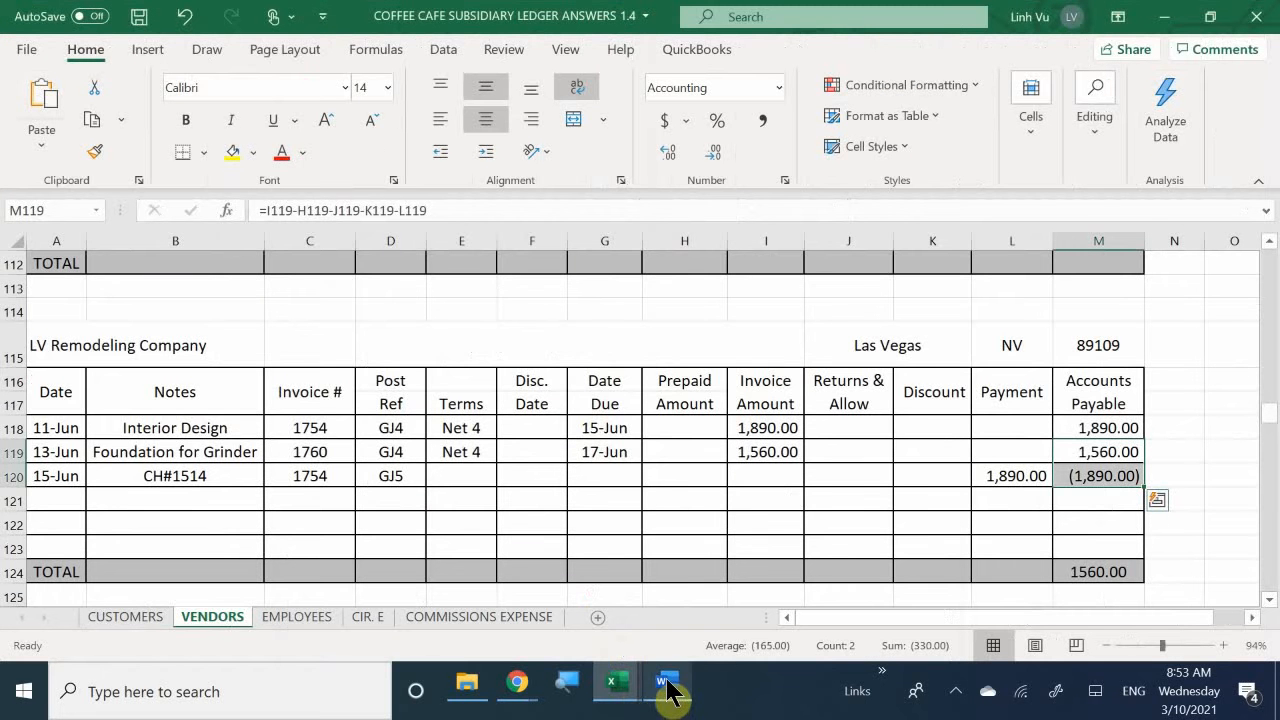
mouse_move(665, 688)
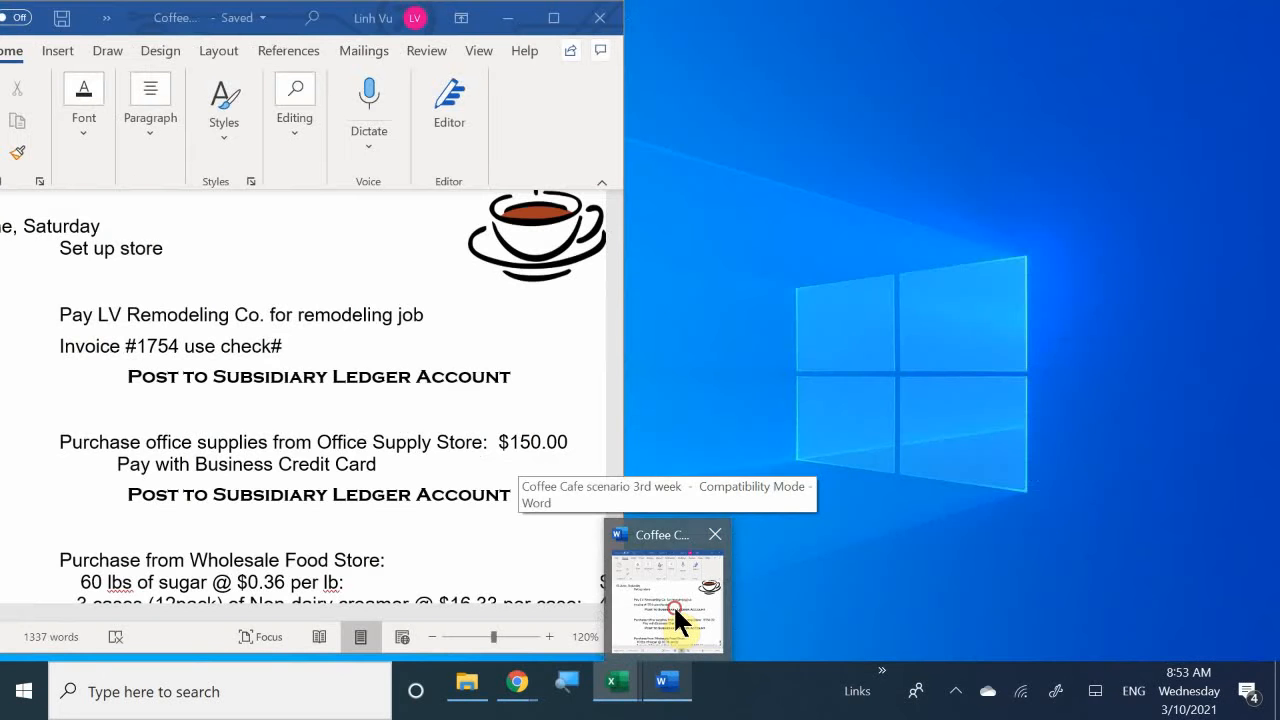
left_click(675, 610)
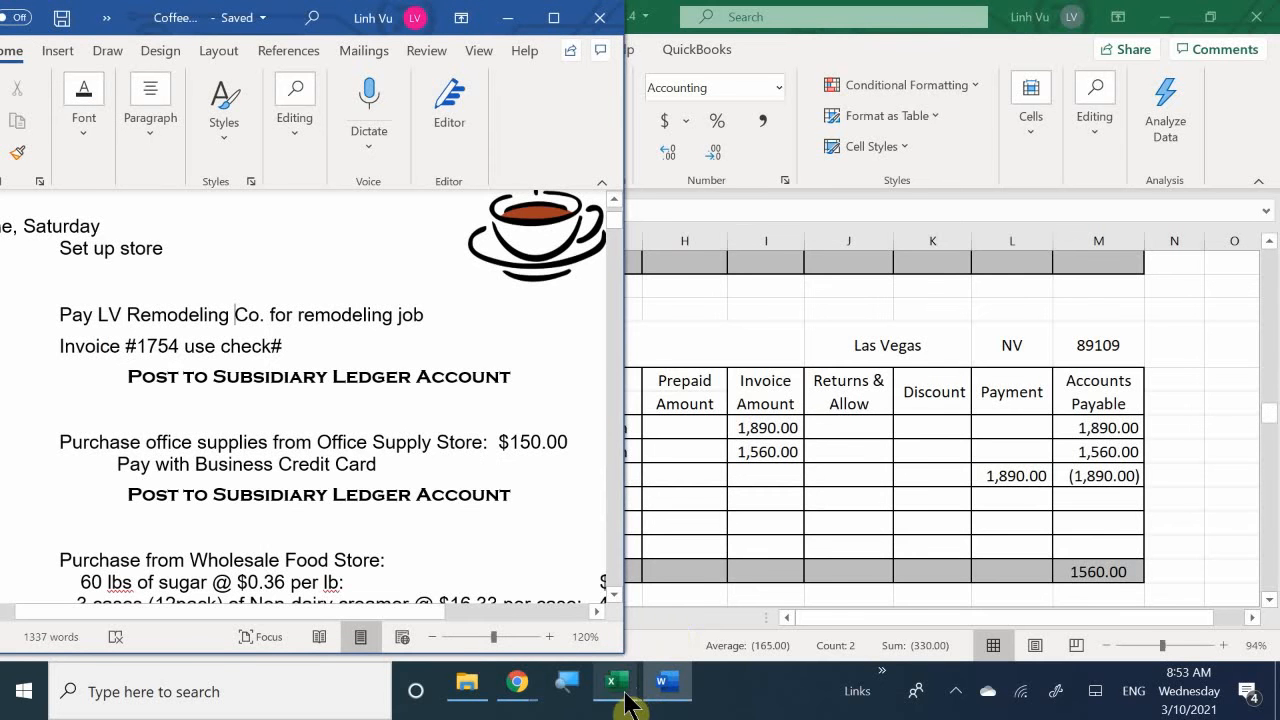
mouse_move(623, 690)
left_click(630, 598)
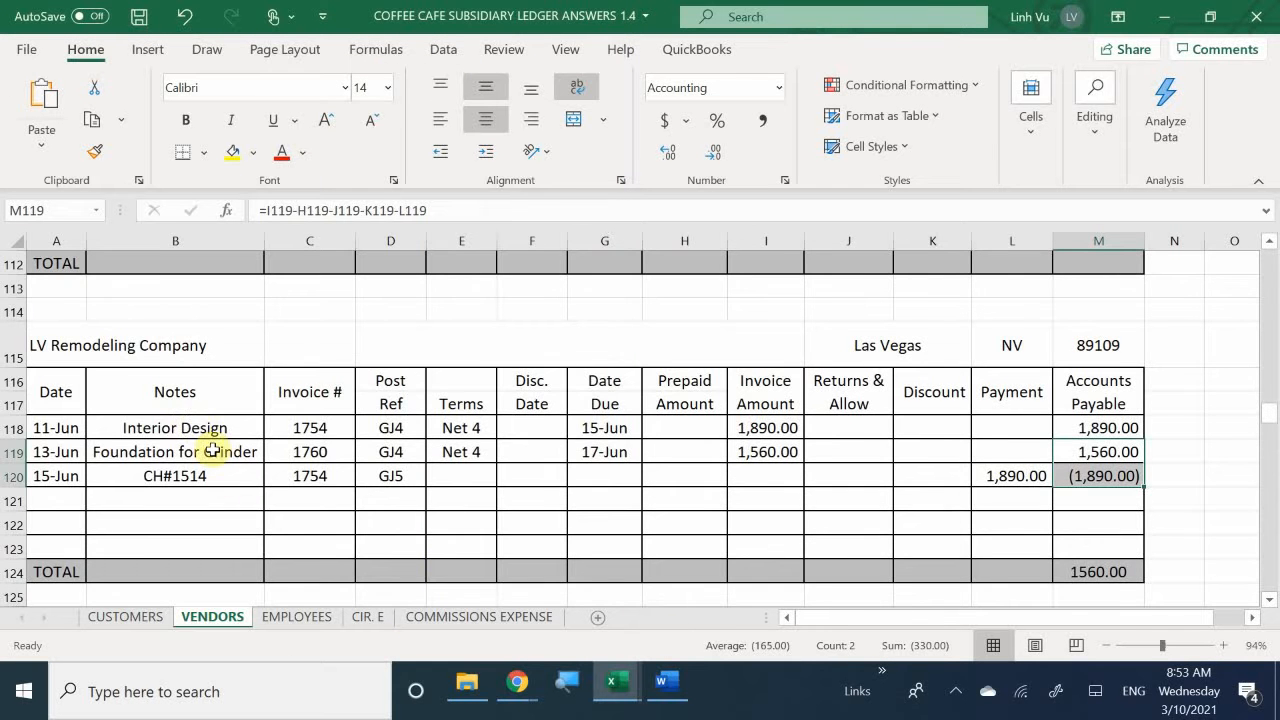
- Enter the date 6/15 in row 172 of the Office Supply Store account on the VENDORS sheet
scroll(300, 525, "down", 10)
scroll(329, 539, "down", 6)
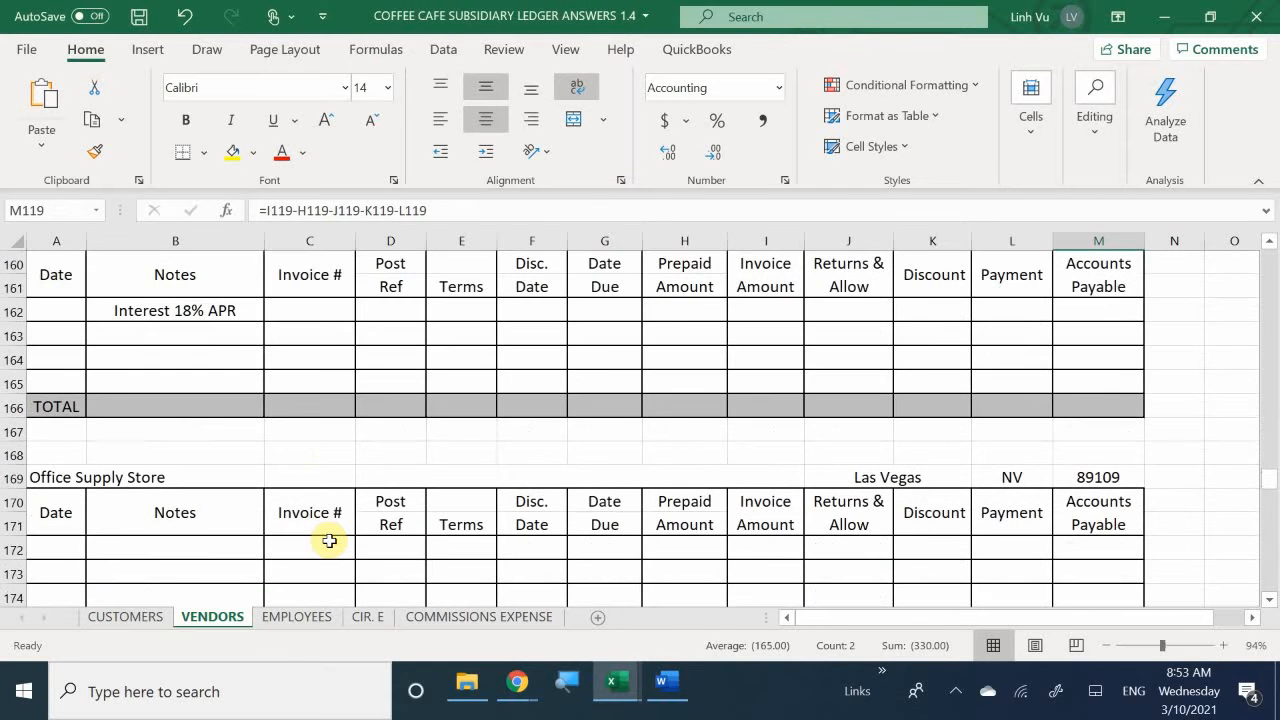
left_click(56, 549)
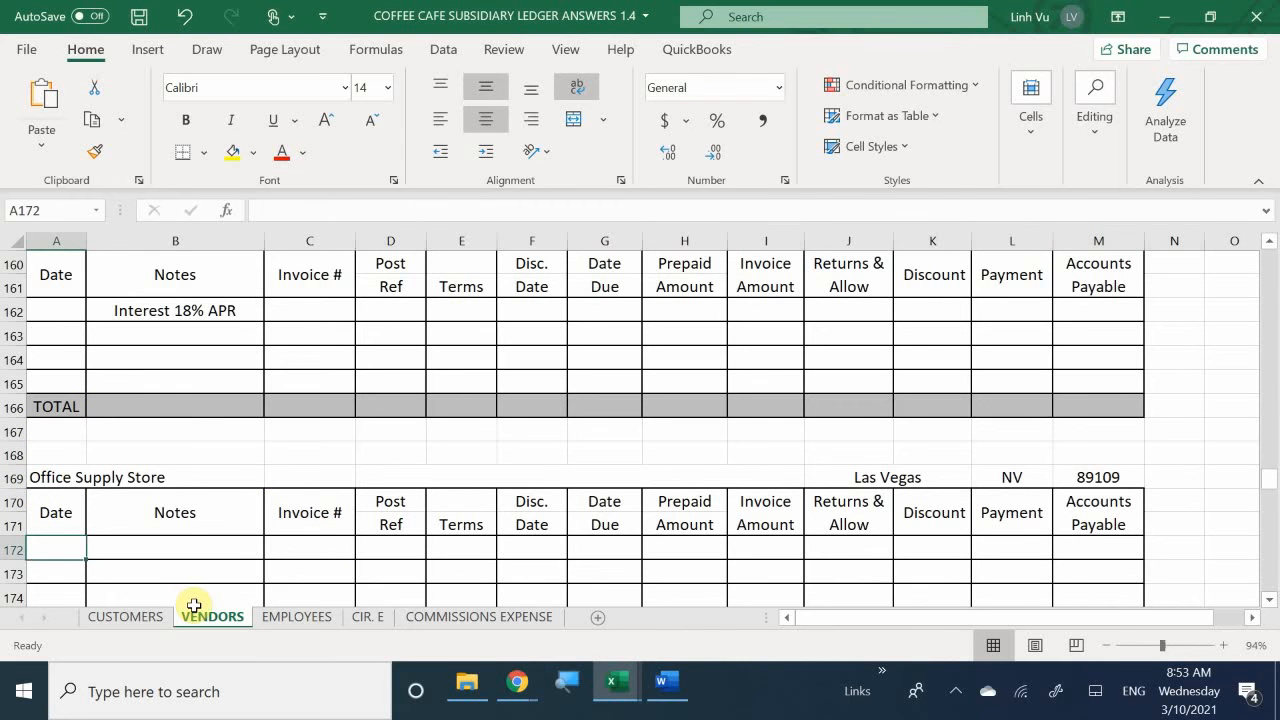
type("6/15")
left_click(262, 544)
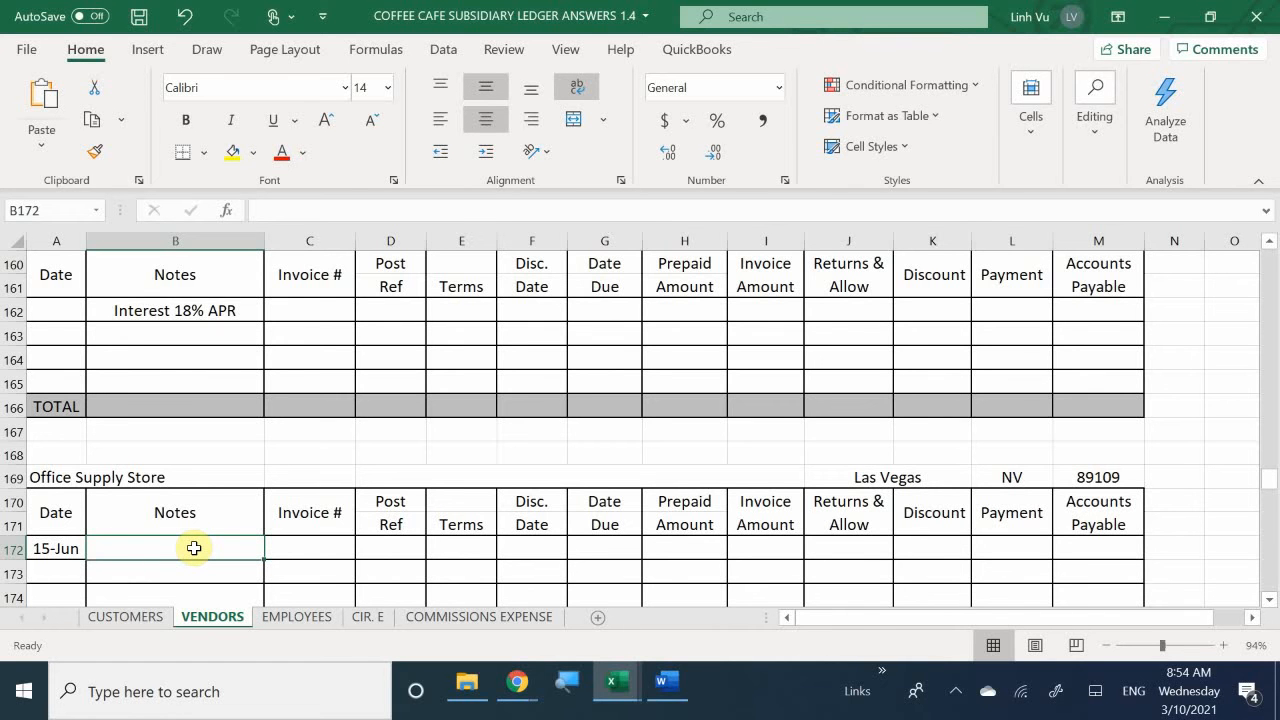
- Enter the note Office Supplies VISA in row 172 of the Office Supply Store account
type("O")
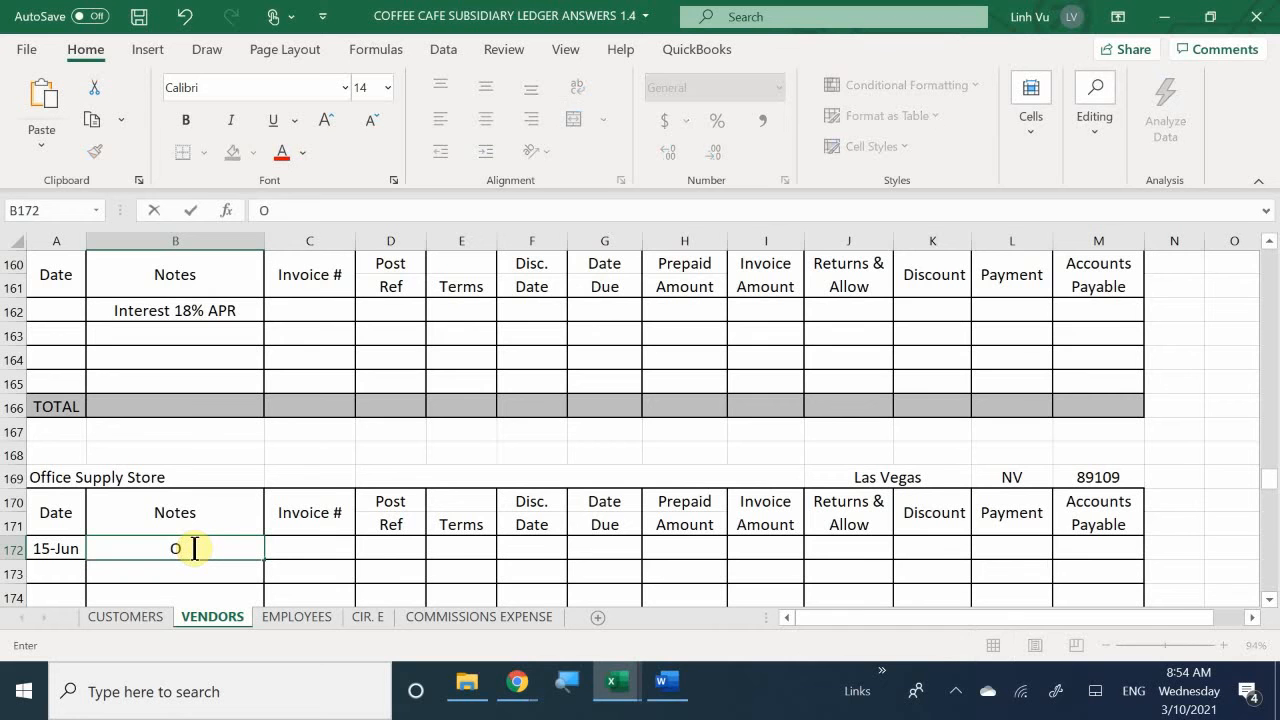
key("BackSpace")
type("Office Supplie")
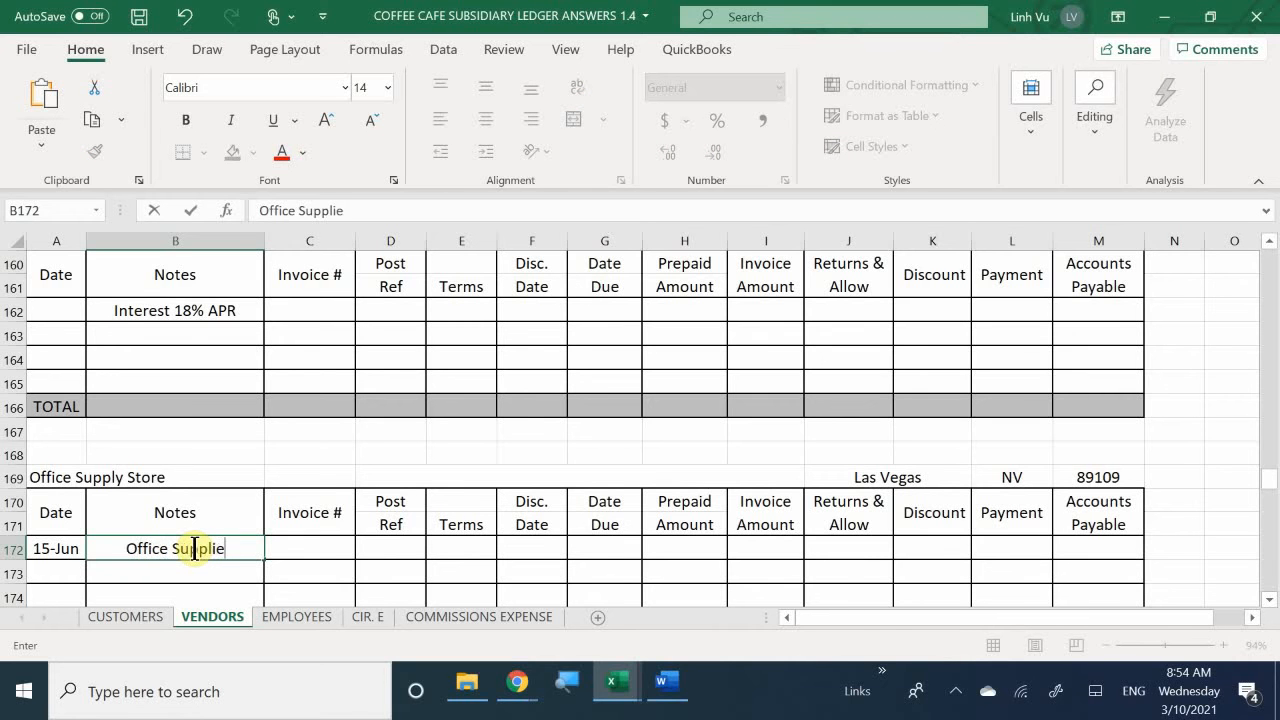
type("s")
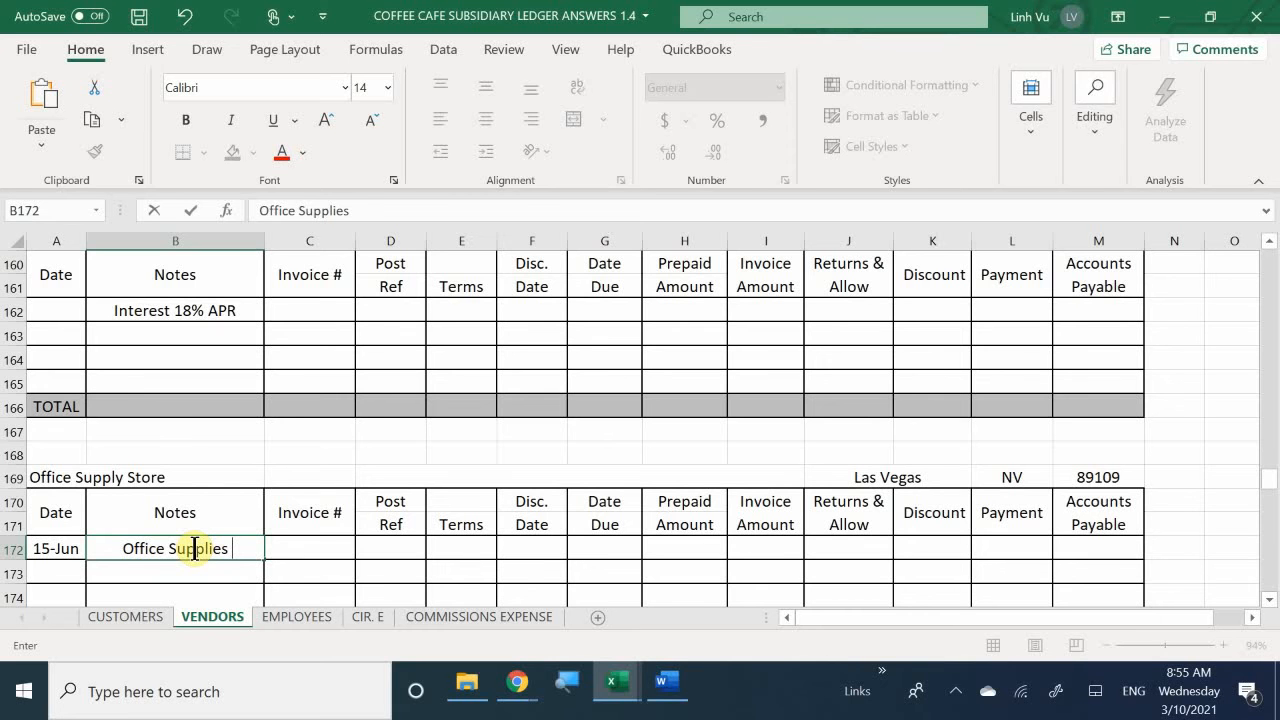
type("VU")
key("BackSpace")
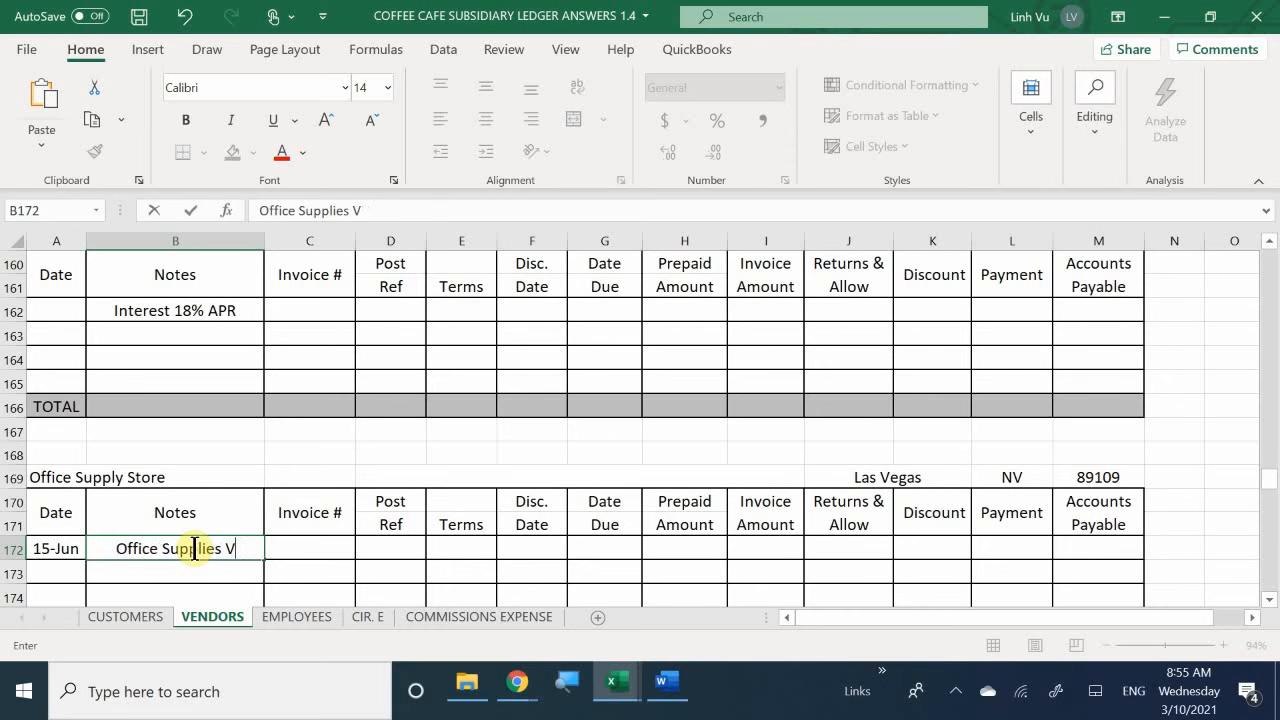
type("S")
key("BackSpace")
type("ISA")
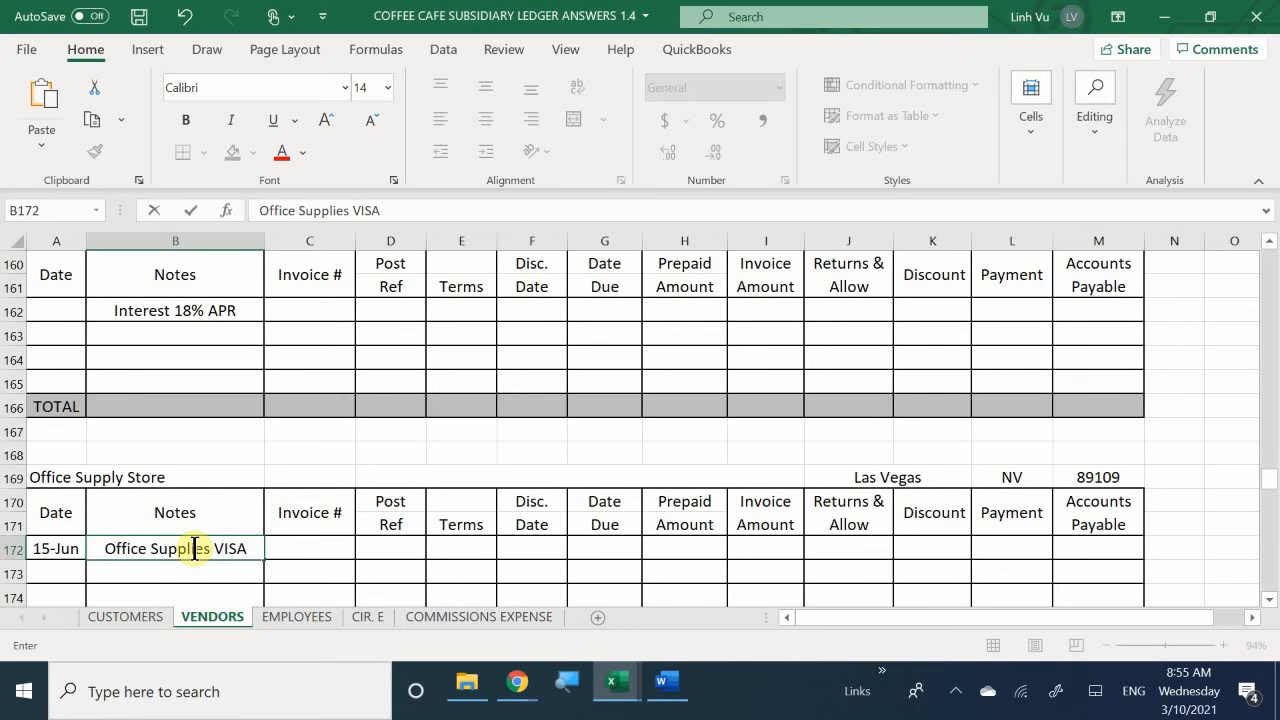
- Enter the post reference GJ5 for the 15 June Office Supply Store entry
key("Tab")
key("Tab")
type("G")
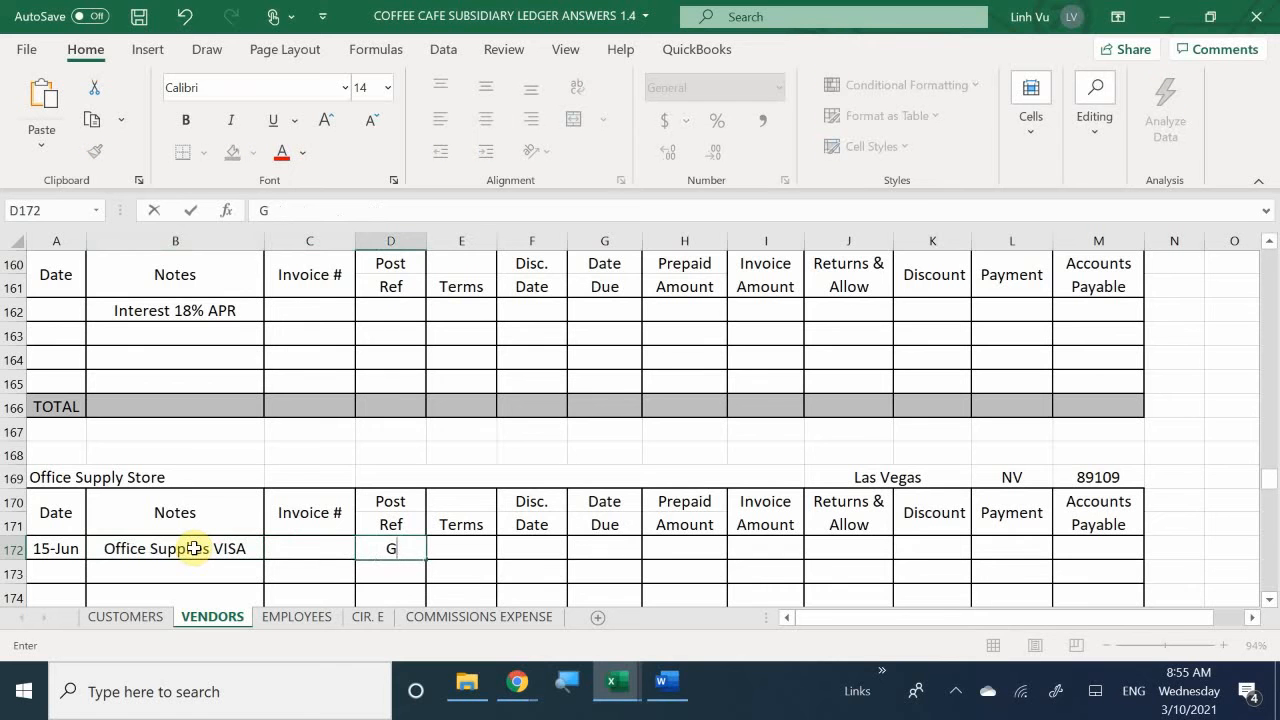
type("J5")
key("Tab")
key("Tab")
key("Tab")
key("Tab")
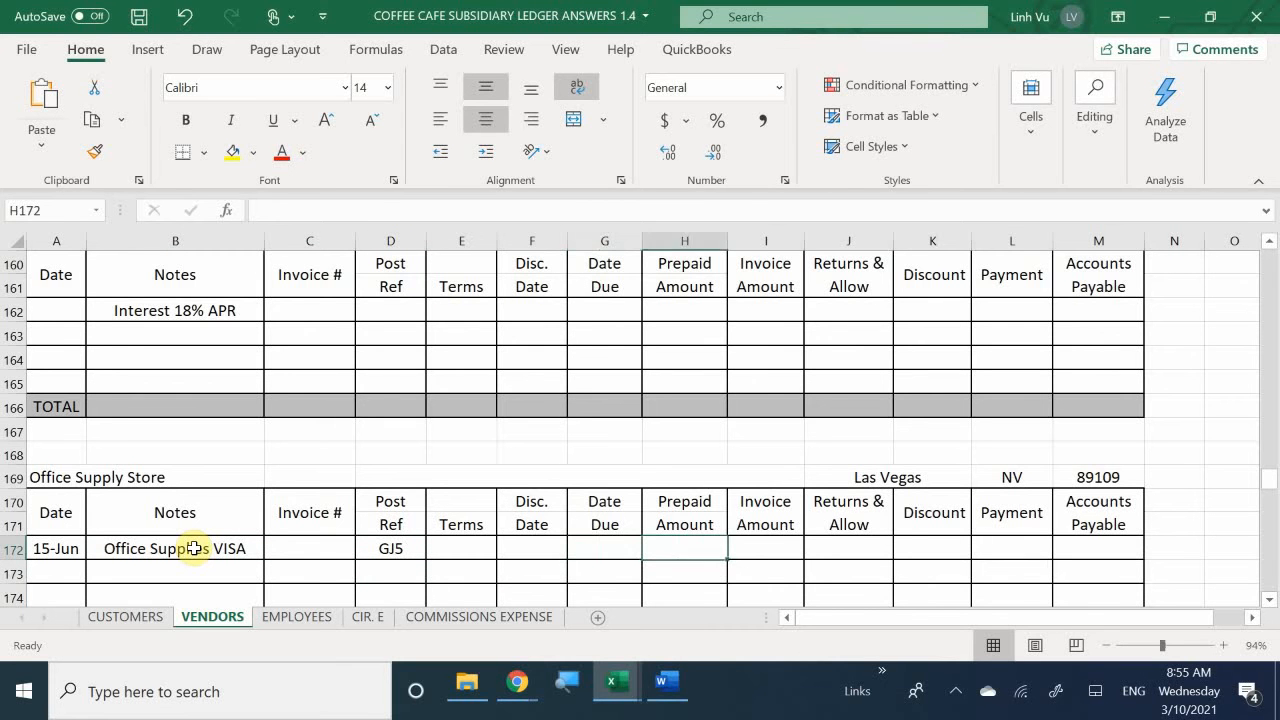
- Enter an invoice amount of 150 for the 15 June Office Supply Store entry
key("Tab")
type("150")
key("Return")
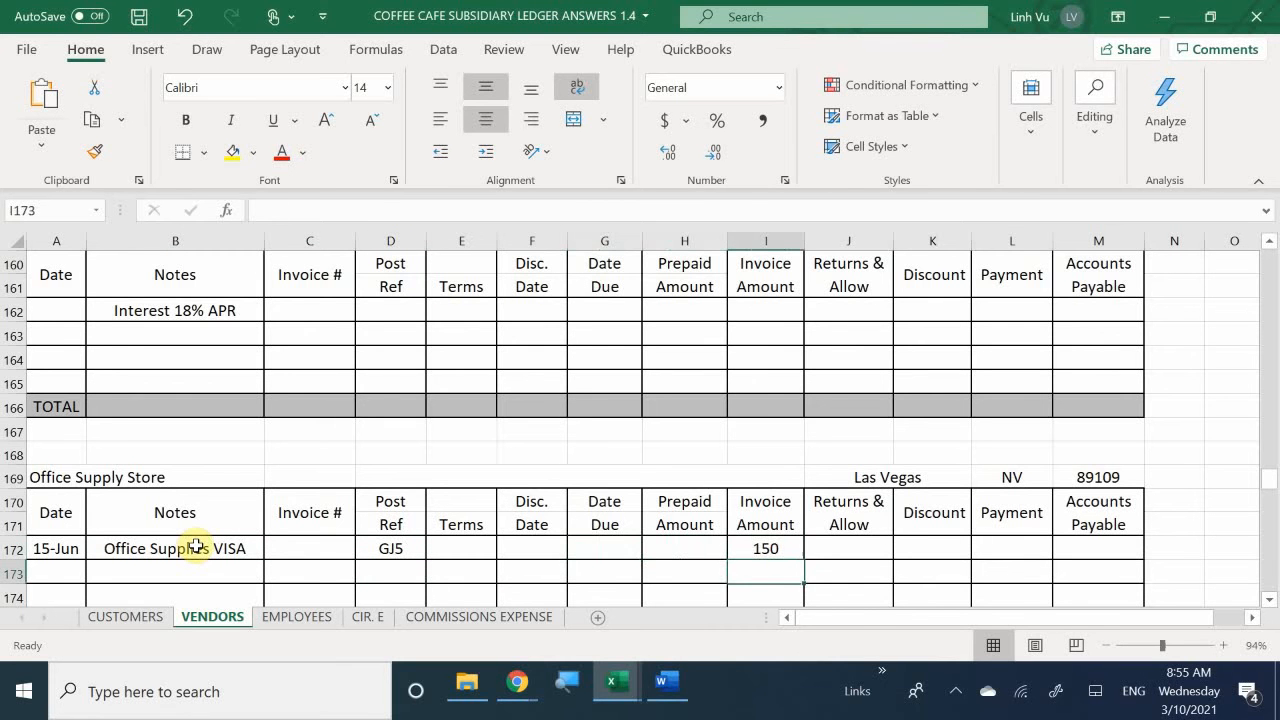
- Enter a payment of 150 for the 15 June Office Supply Store entry
key("Tab")
key("Tab")
key("Tab")
key("Up")
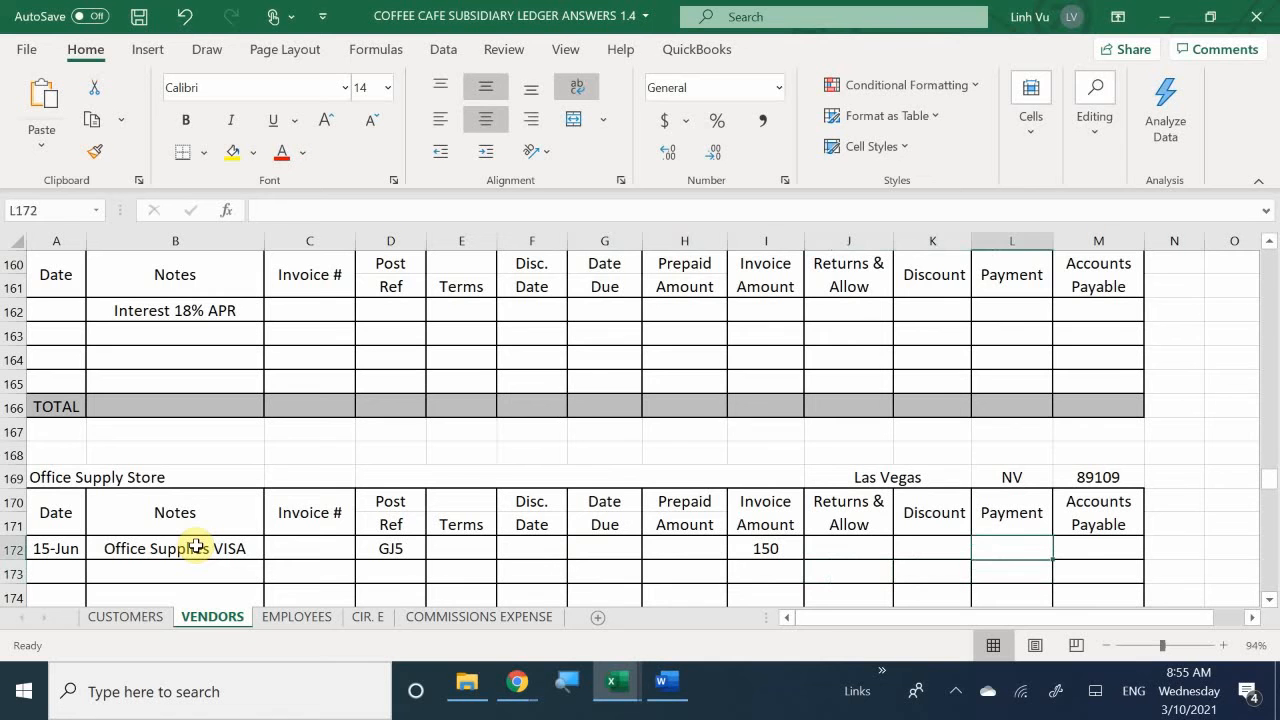
type("150")
key("Return")
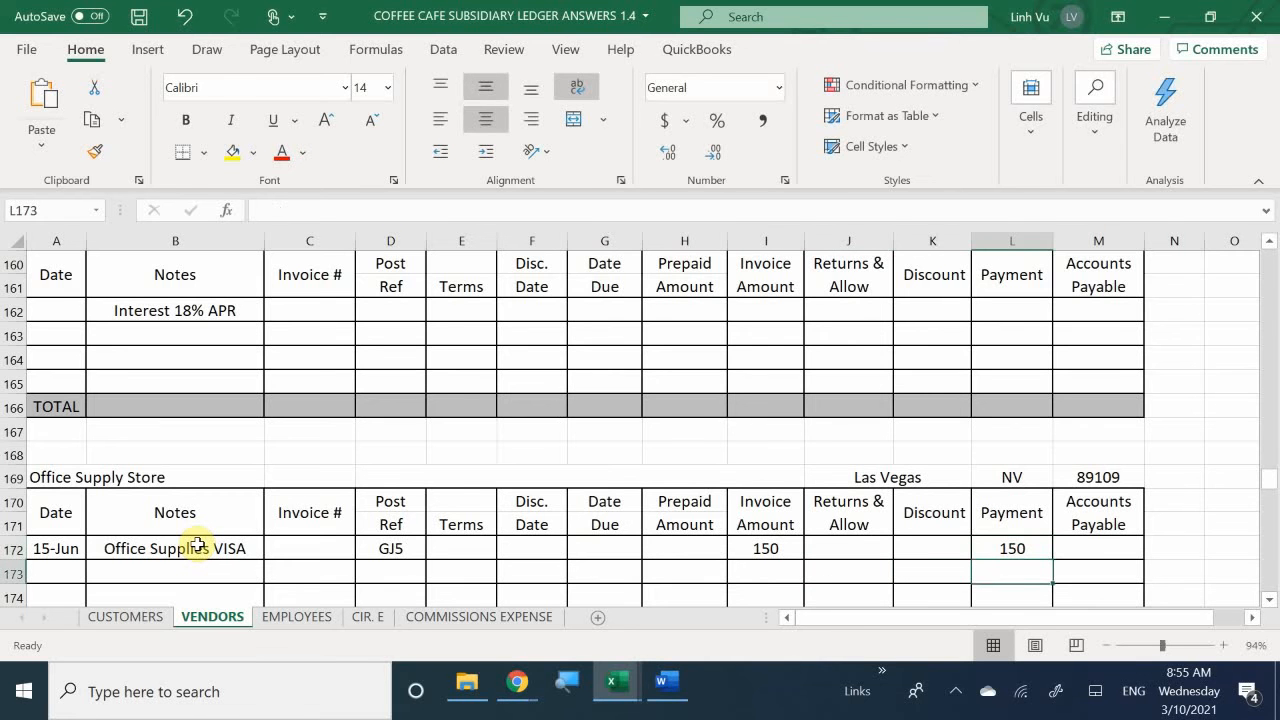
- Enter the Accounts Payable formula =I172-H172-J172-K172-L172 in cell M172 for the Office Supply Store entry
key("Right")
key("Up")
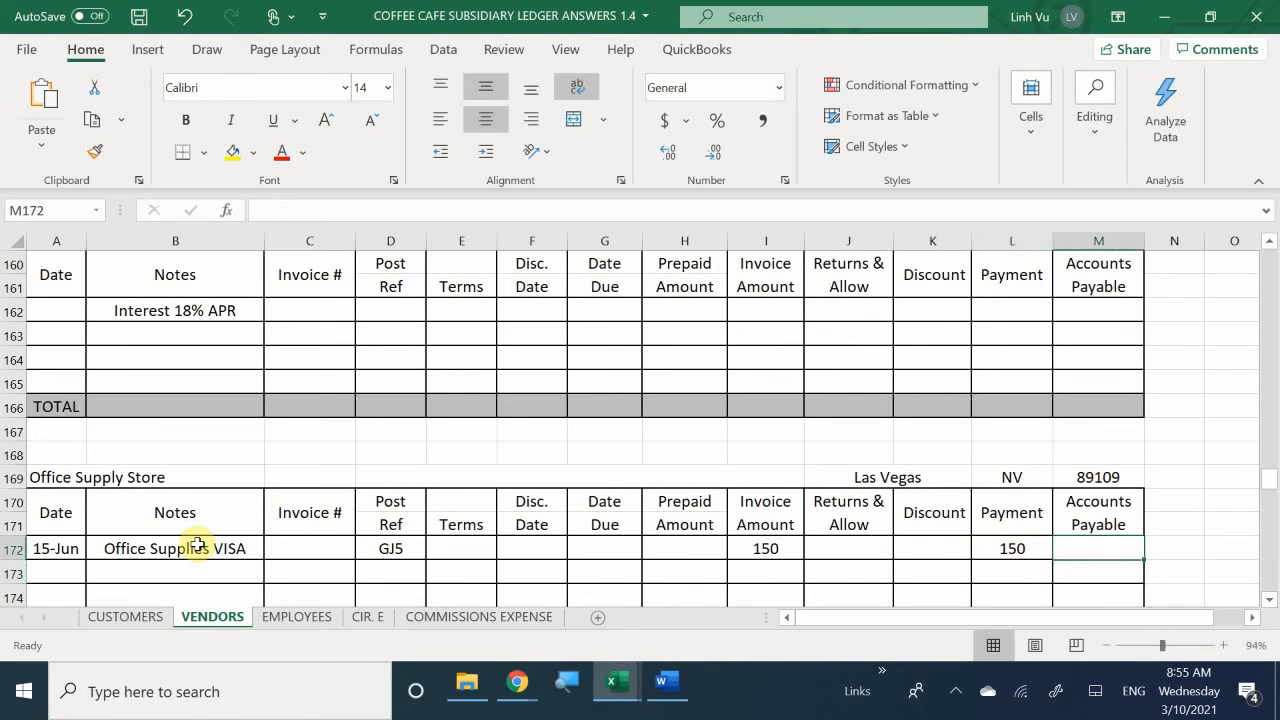
type("=")
key("Left")
key("Left")
key("Left")
key("Left")
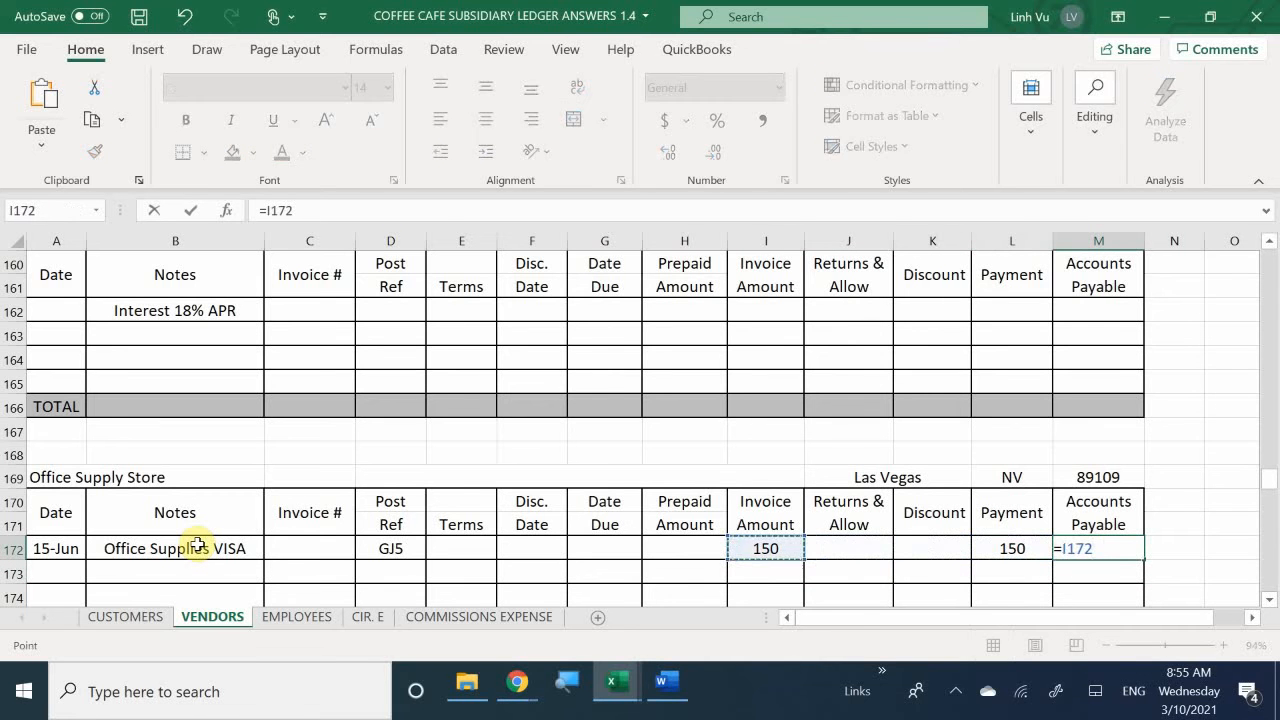
type("-")
key("Left")
key("Left")
key("Left")
key("Left")
key("Left")
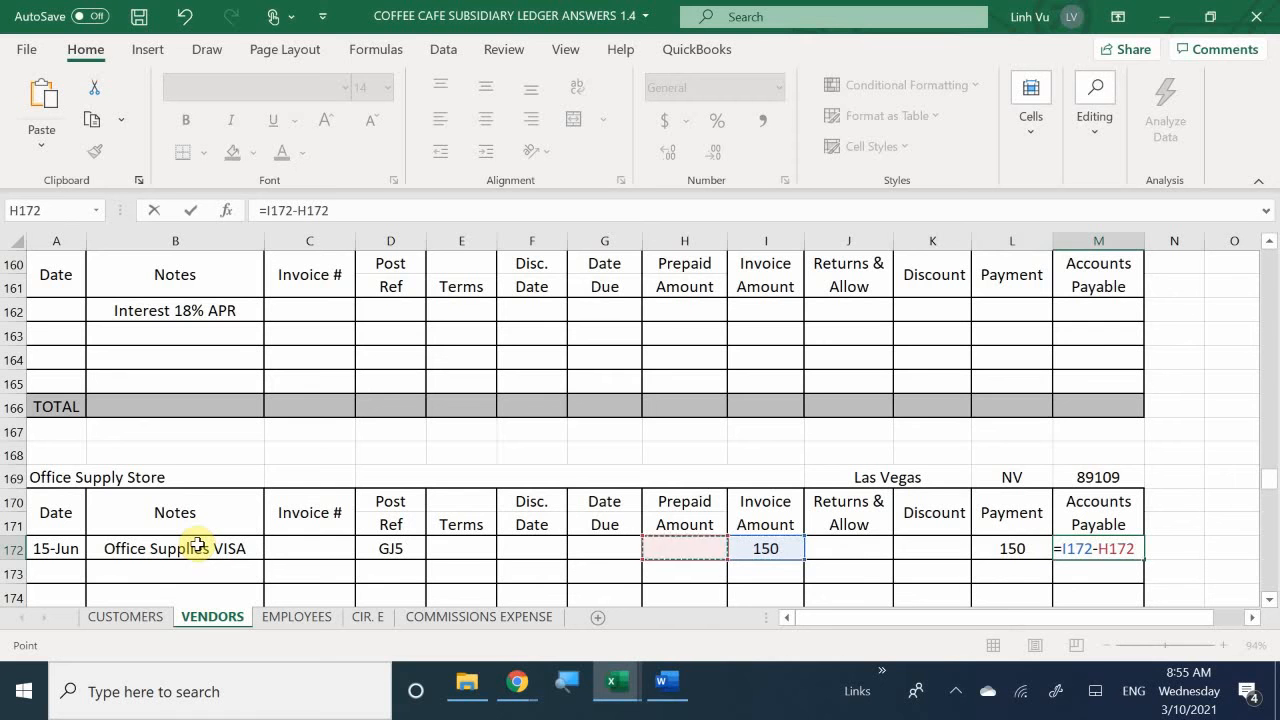
type("-")
key("Left")
key("Left")
key("Left")
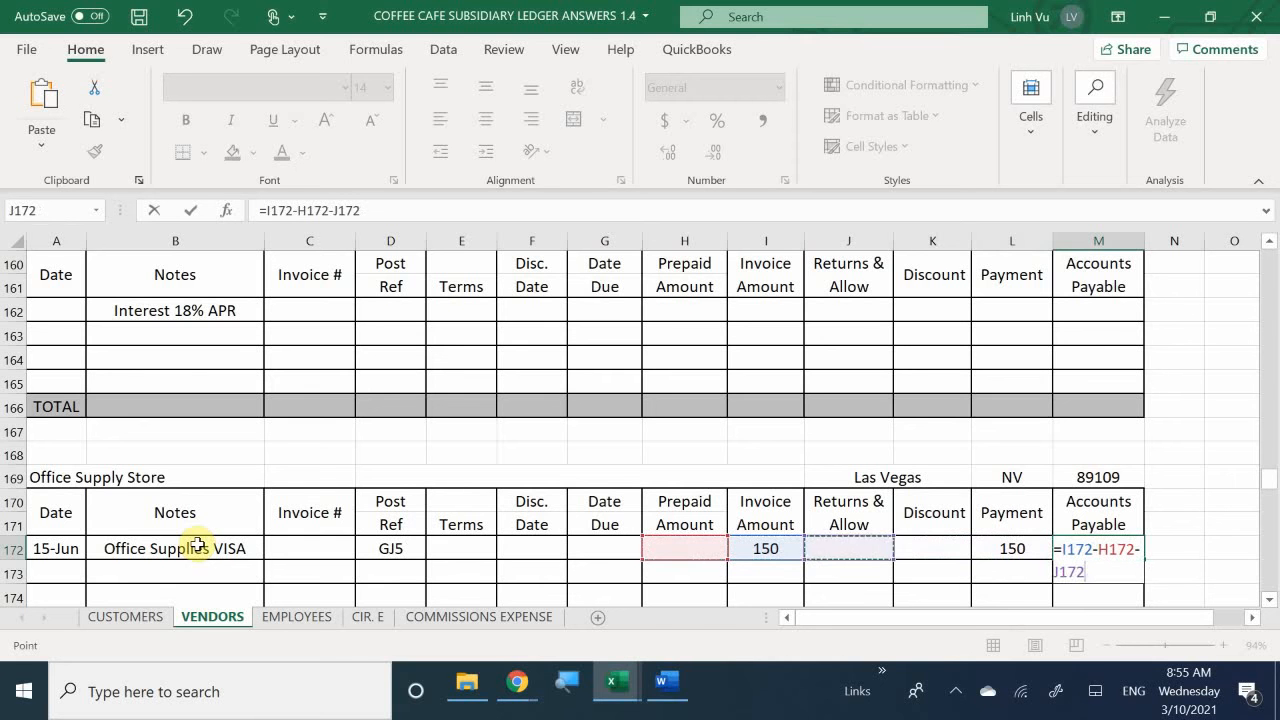
type("-")
key("Left")
key("Left")
type("-")
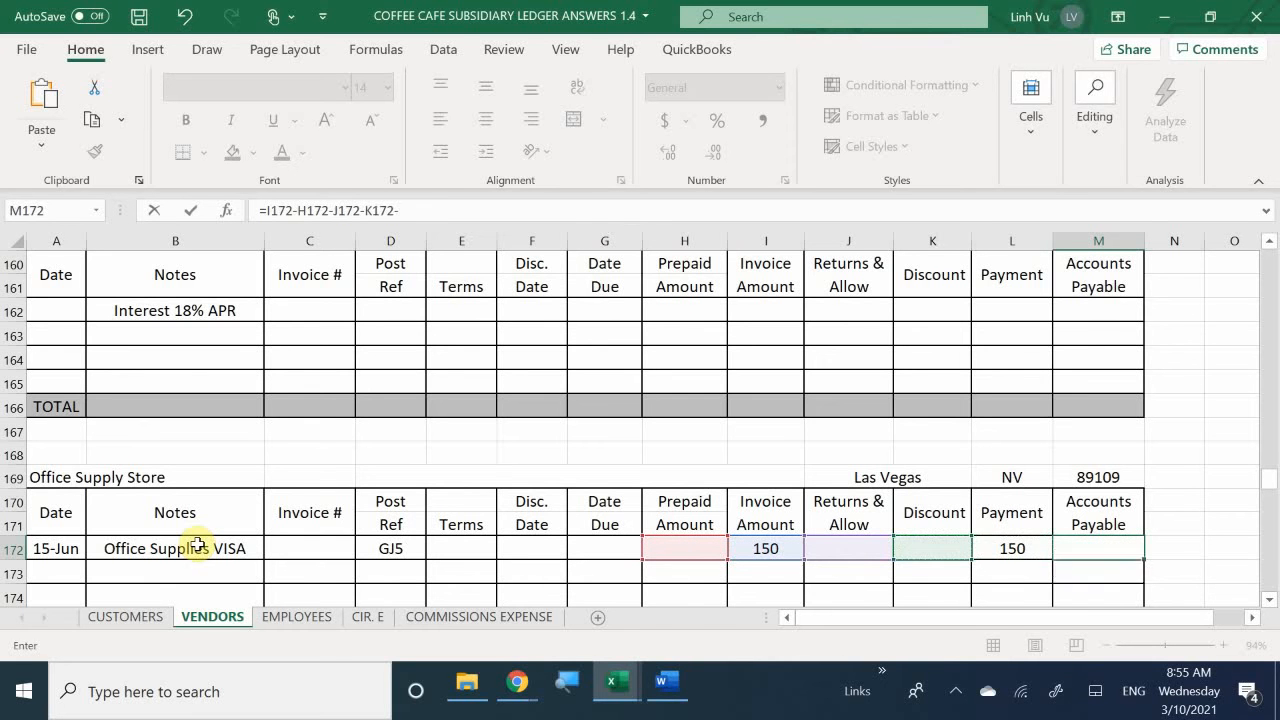
key("Left")
key("Return")
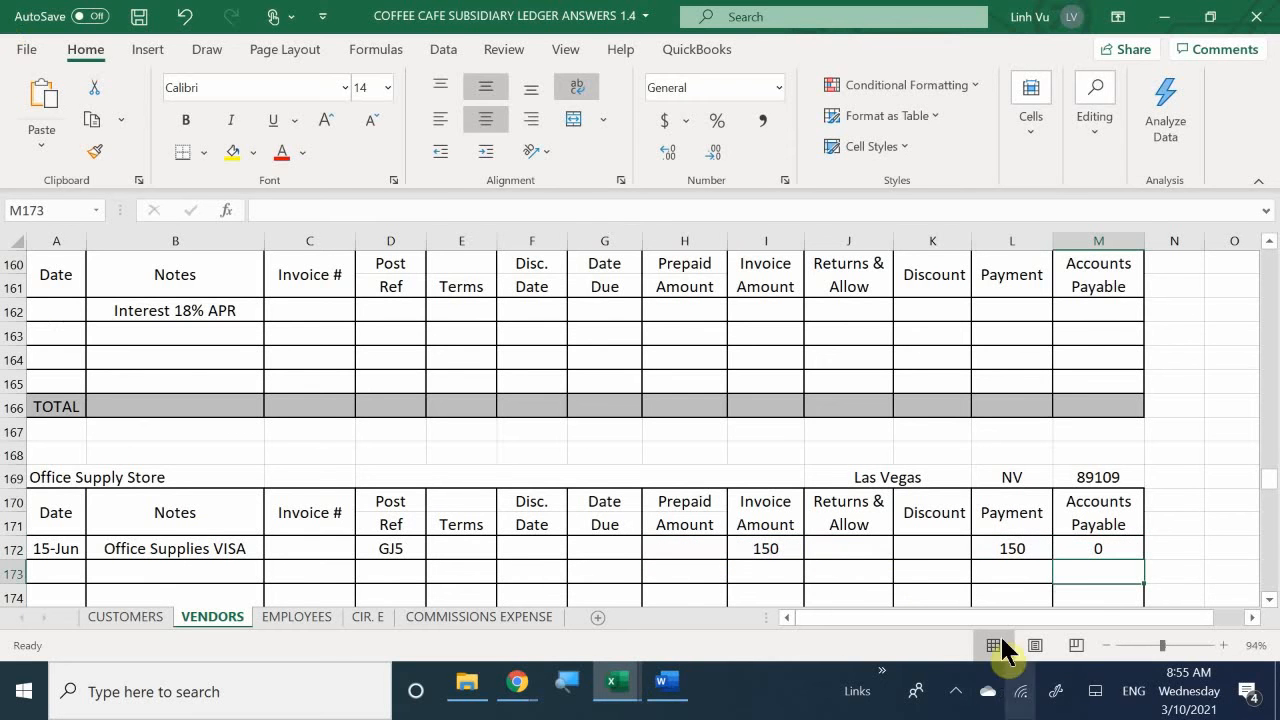
- Apply comma style number formatting to the Office Supply Store amount cells H172 to M175, including the total row
scroll(903, 397, "down", 1)
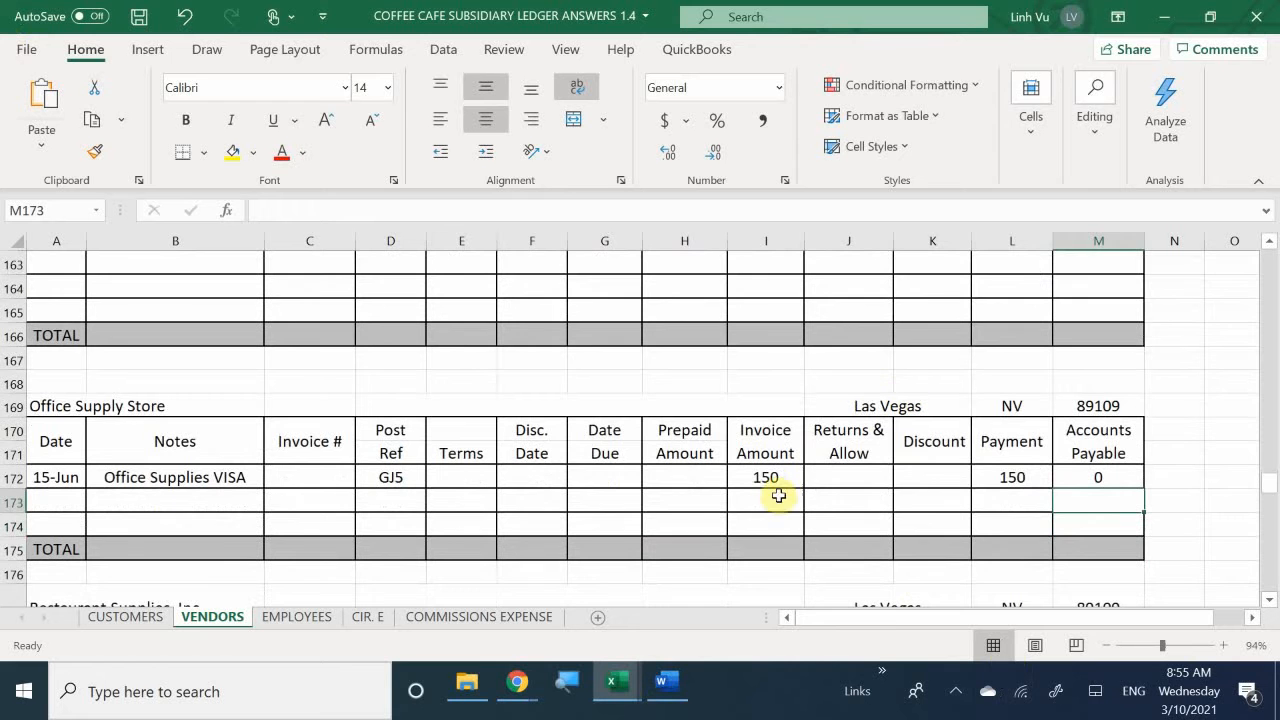
left_click_drag(765, 477, 934, 474)
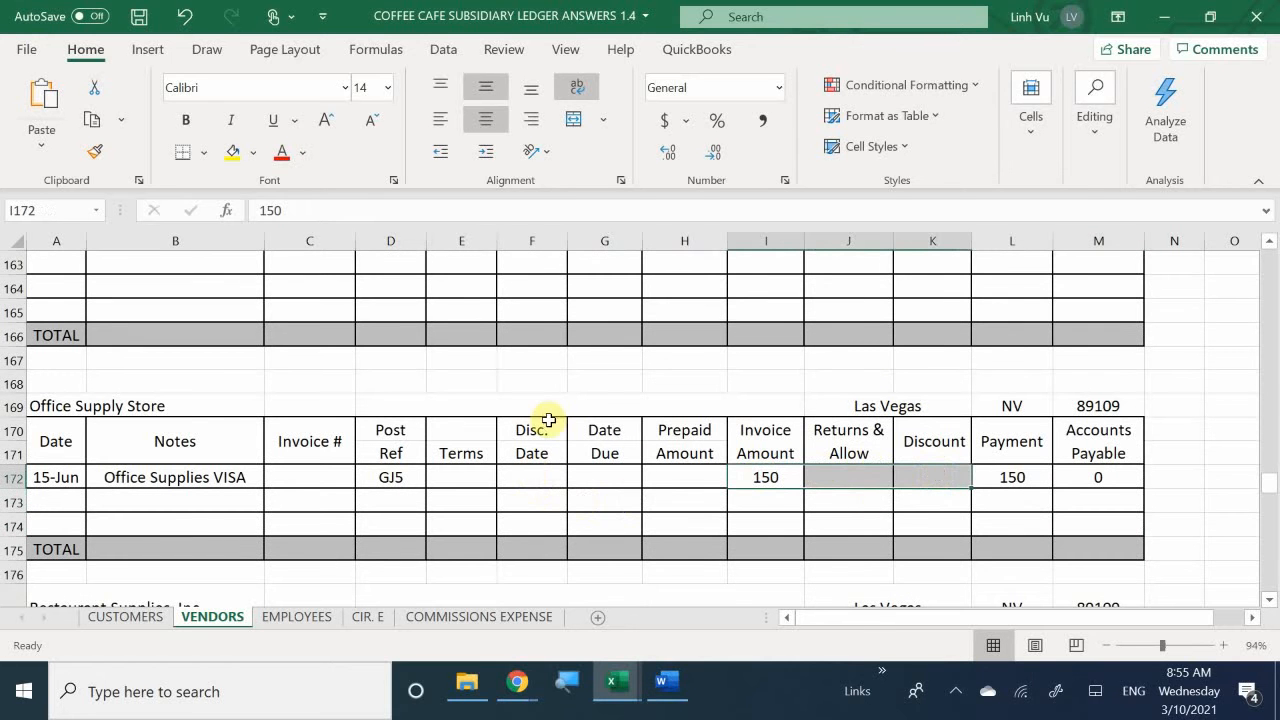
left_click_drag(677, 471, 1071, 550)
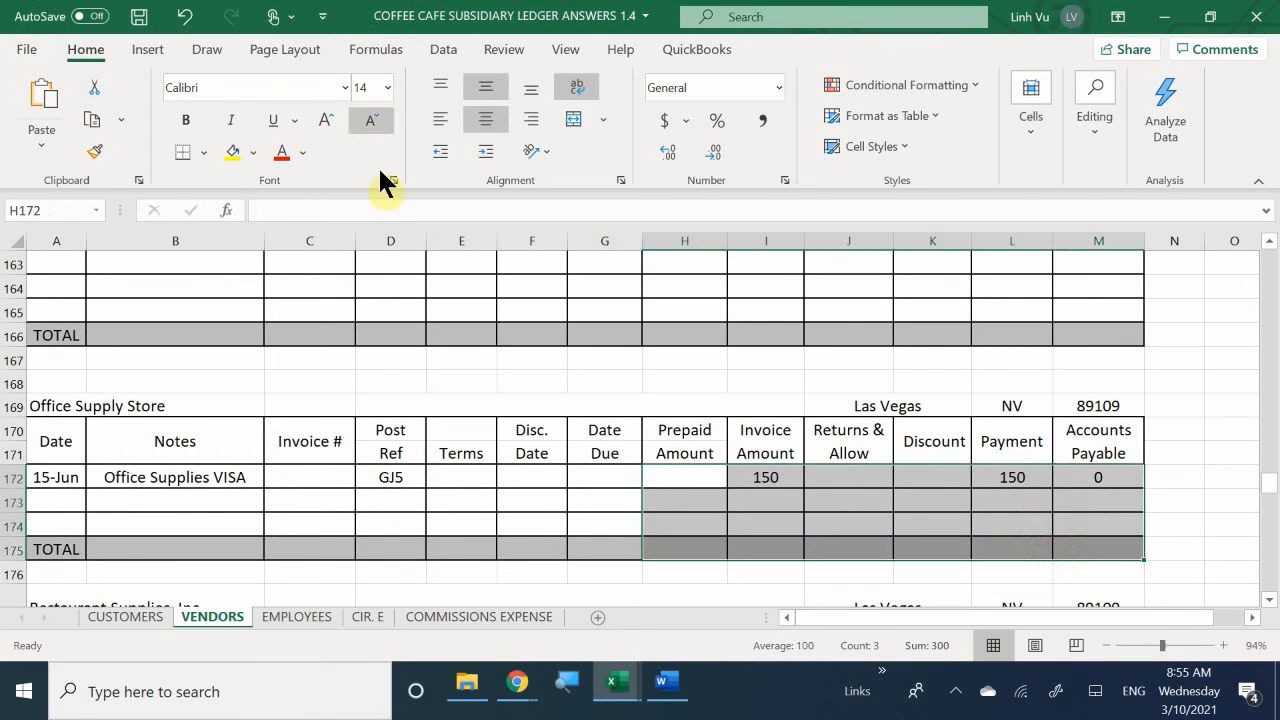
left_click(753, 122)
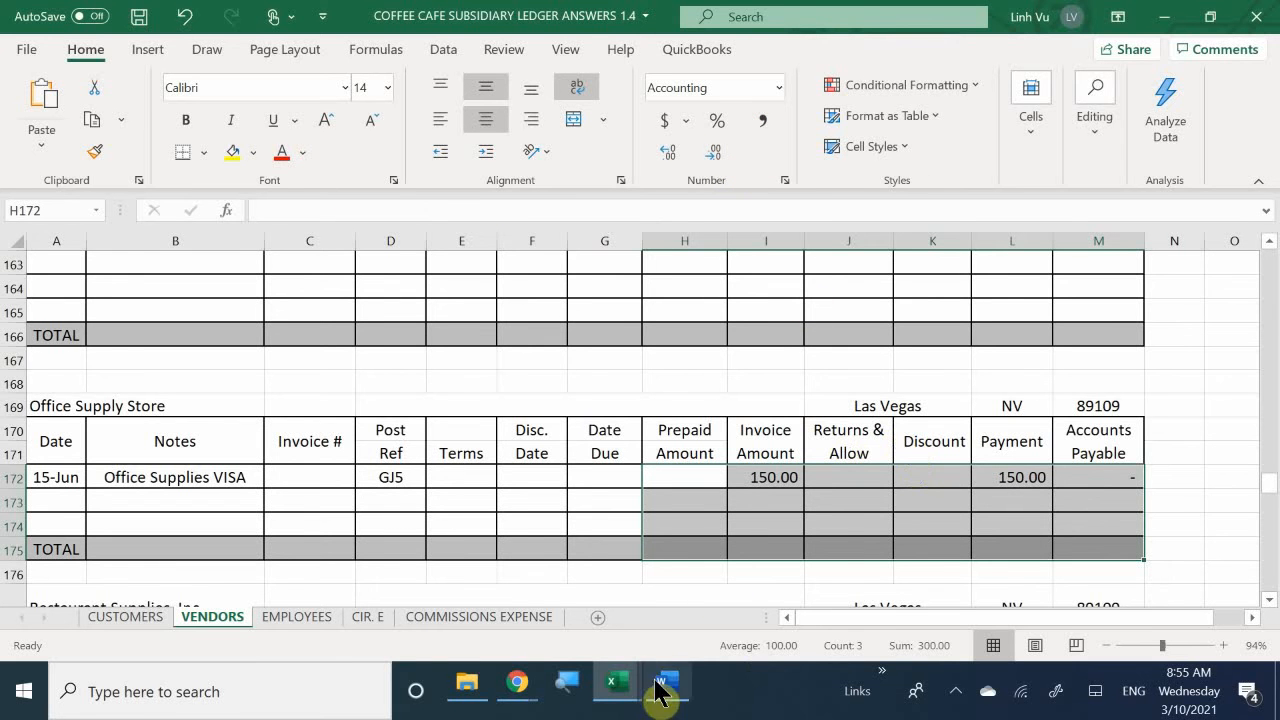
- Bring up the general journal workbook in Excel and the transaction instructions in the Word document side by side
mouse_move(621, 690)
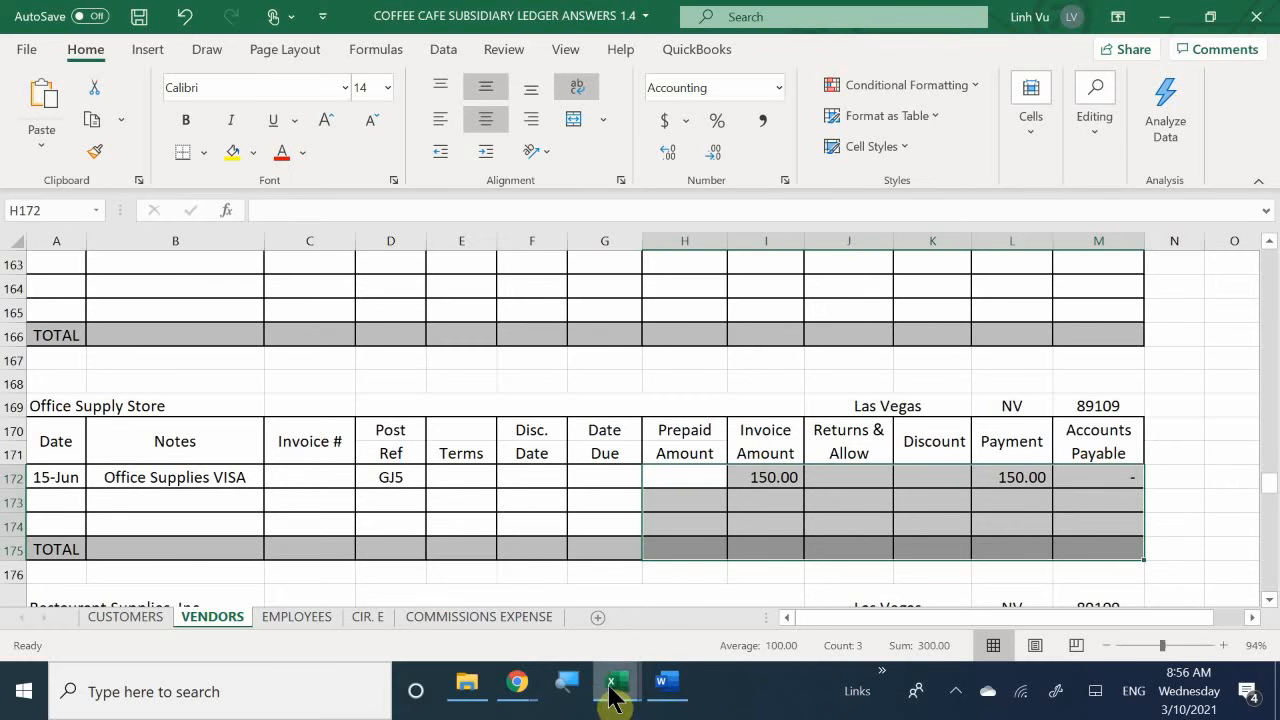
left_click(387, 620)
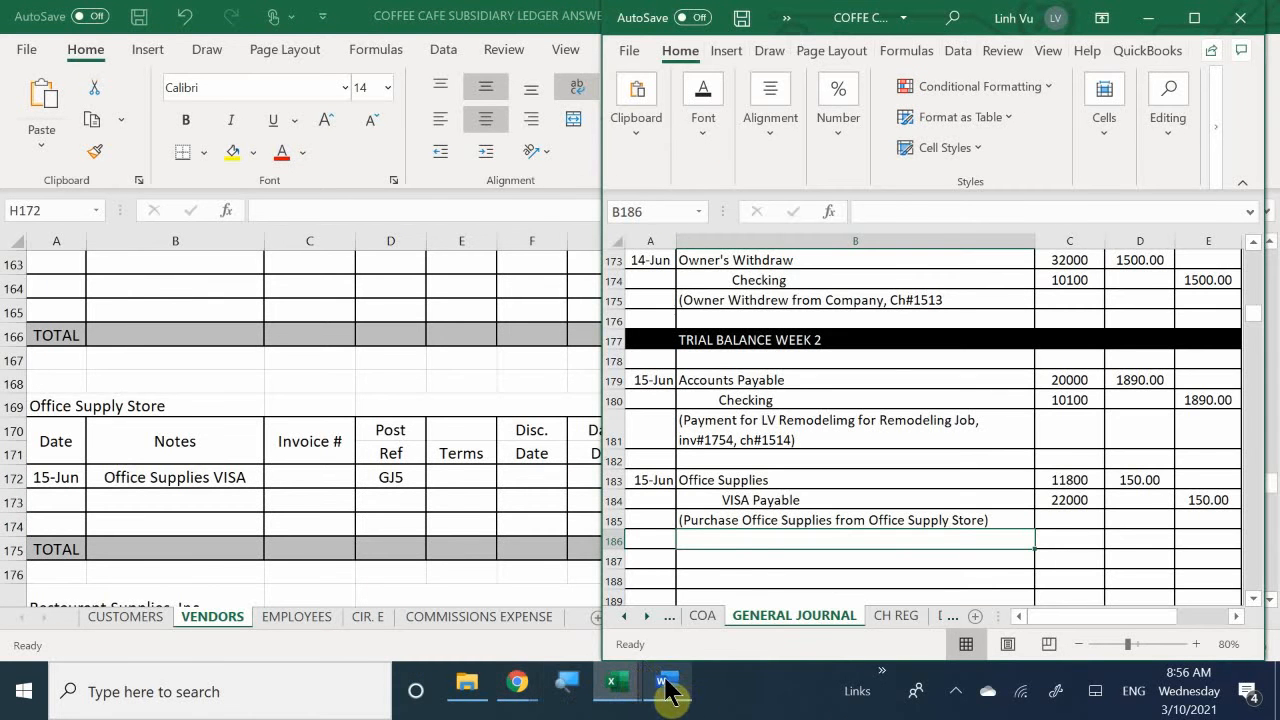
mouse_move(668, 690)
left_click(671, 608)
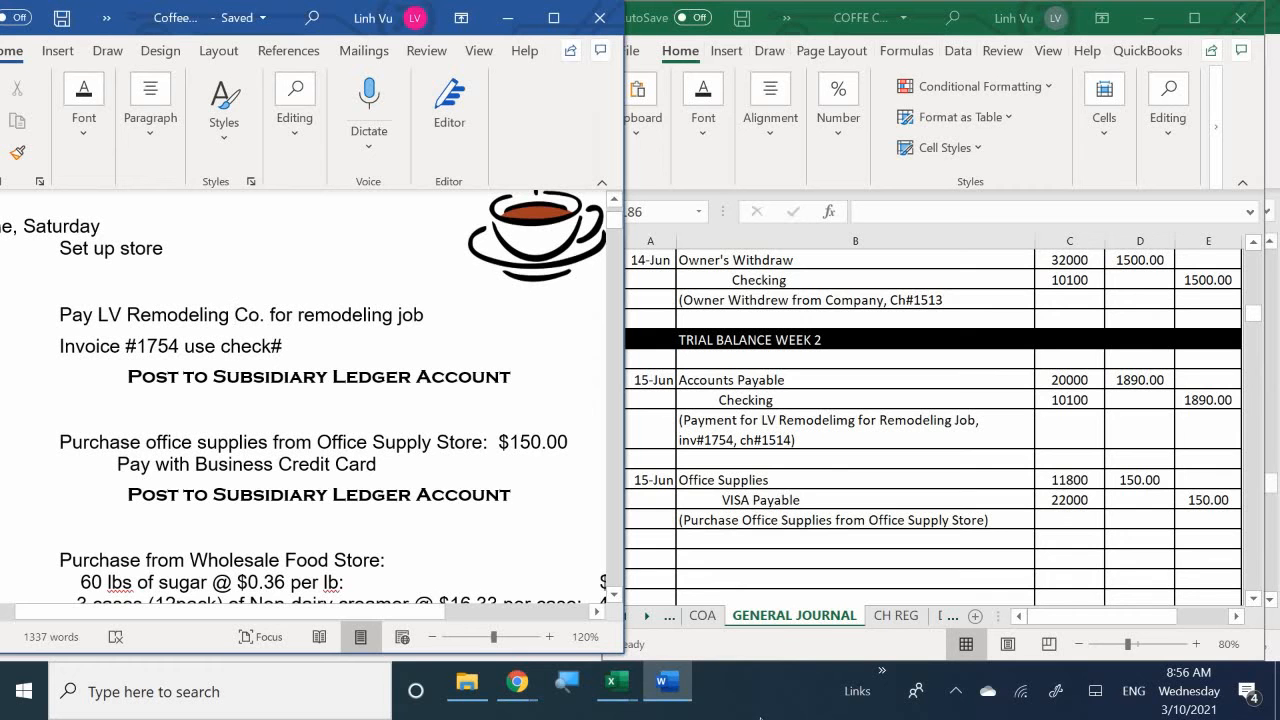
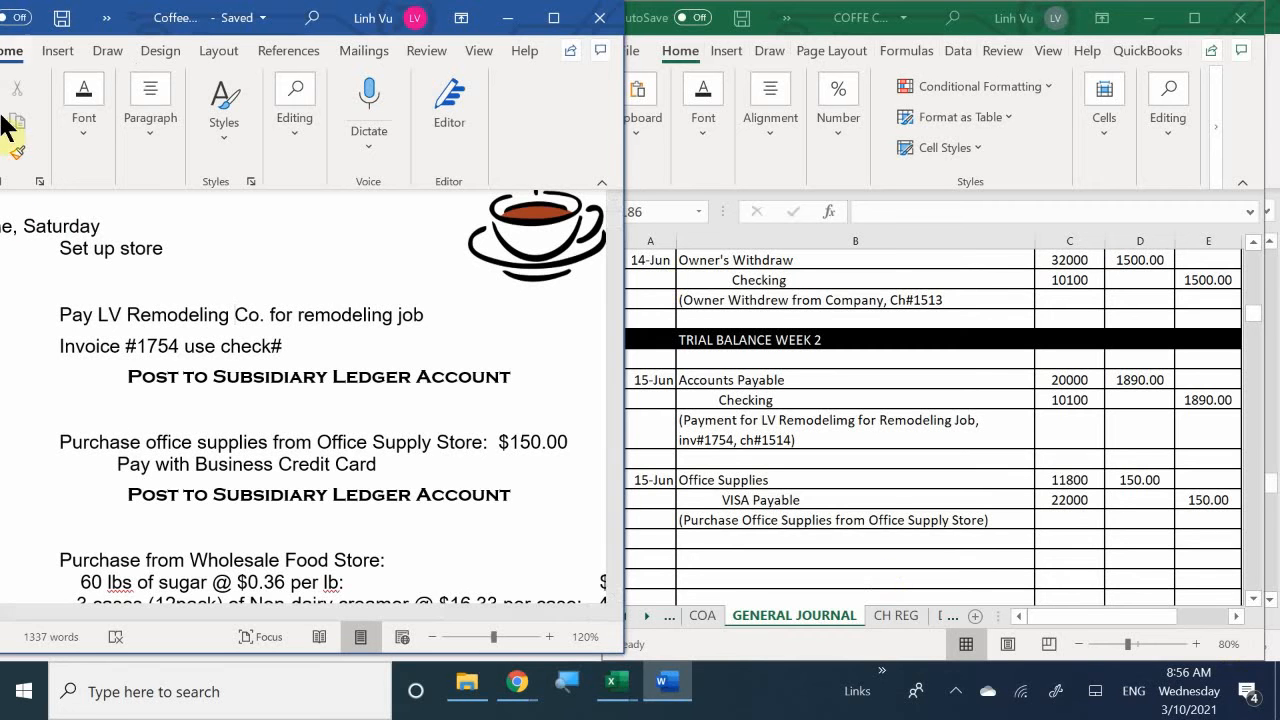
- Examine the Wholesale Food Store purchase items, amounts and payment method in the Word instructions
left_click(350, 464)
scroll(372, 457, "down", 2)
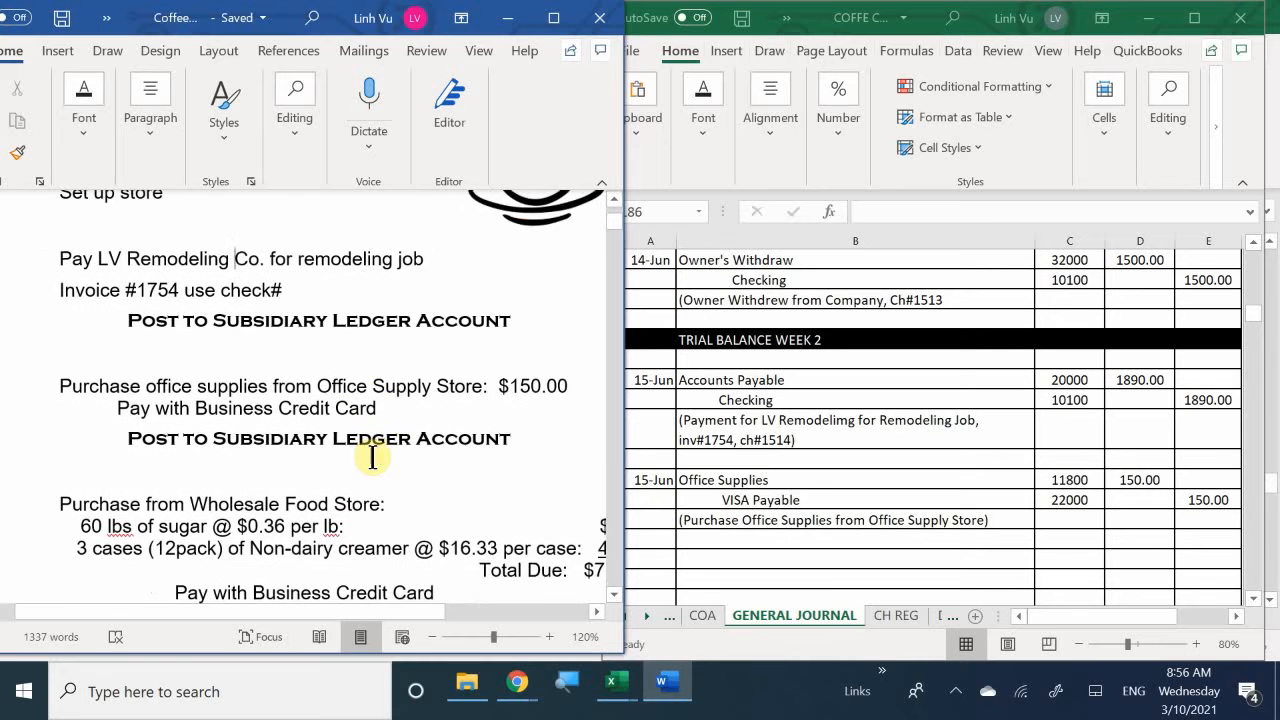
scroll(372, 457, "up", 1)
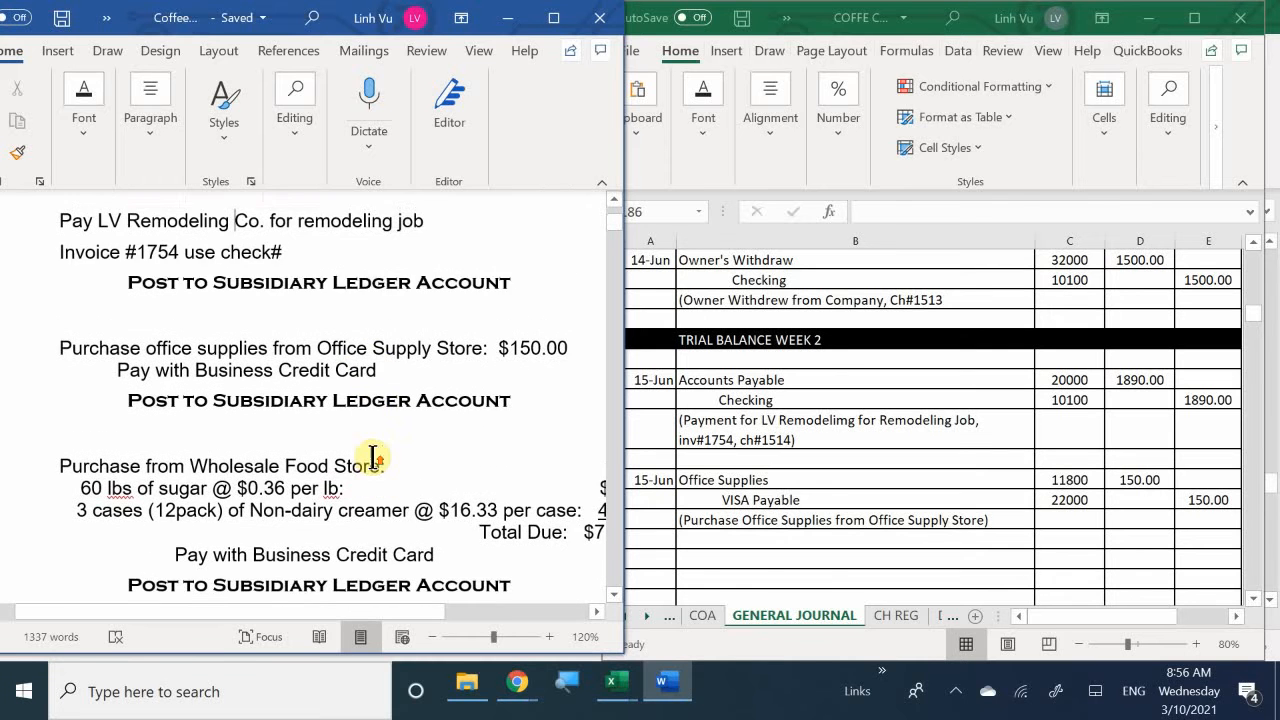
scroll(372, 457, "down", 1)
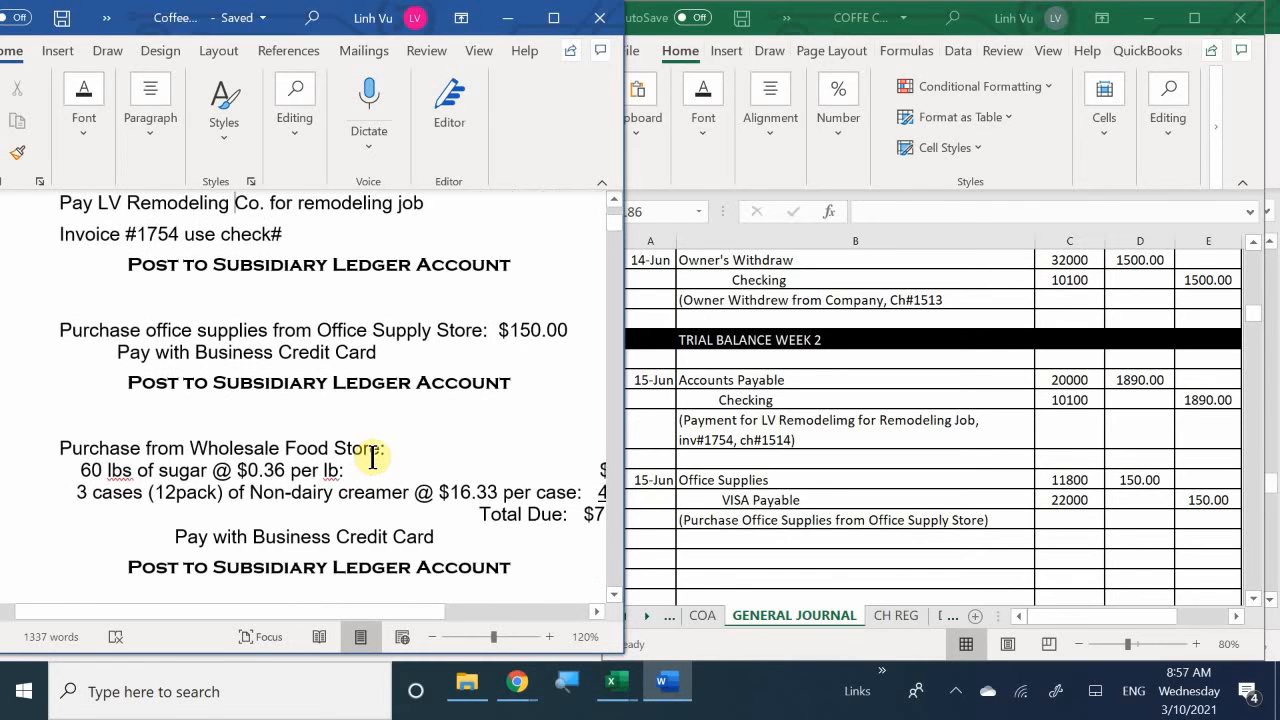
left_click(716, 537)
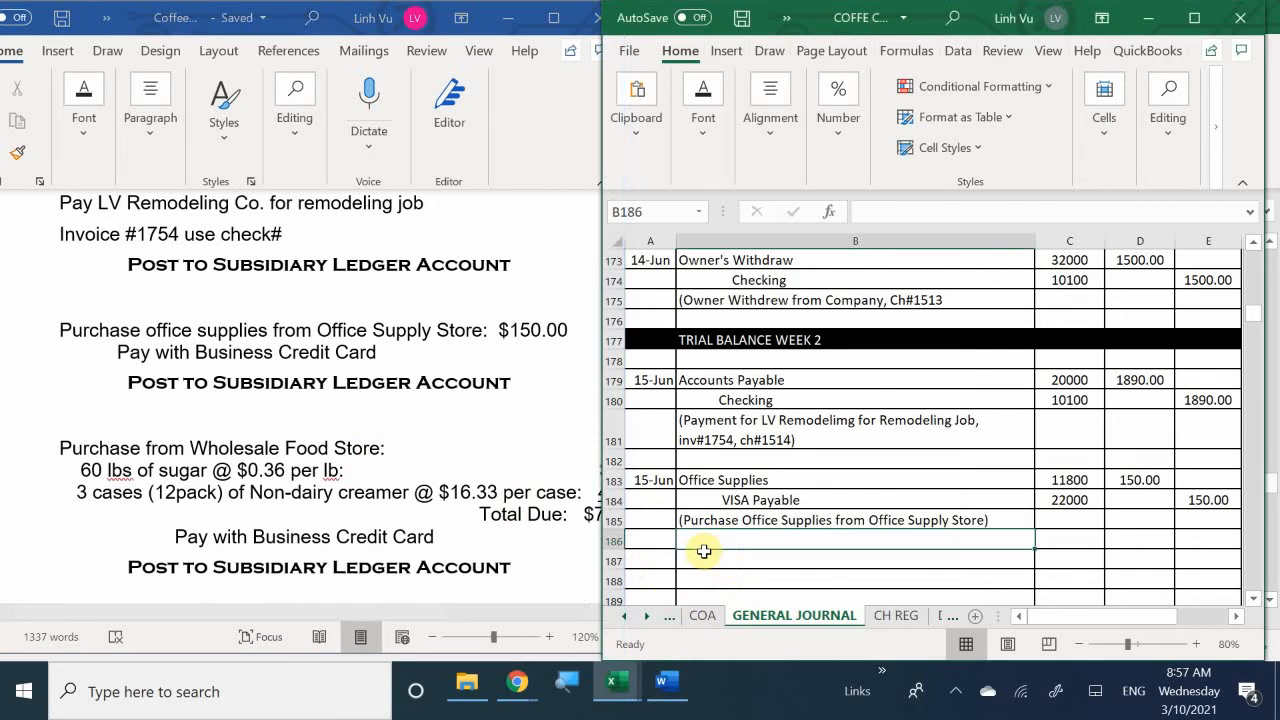
left_click(704, 553)
scroll(700, 551, "down", 1)
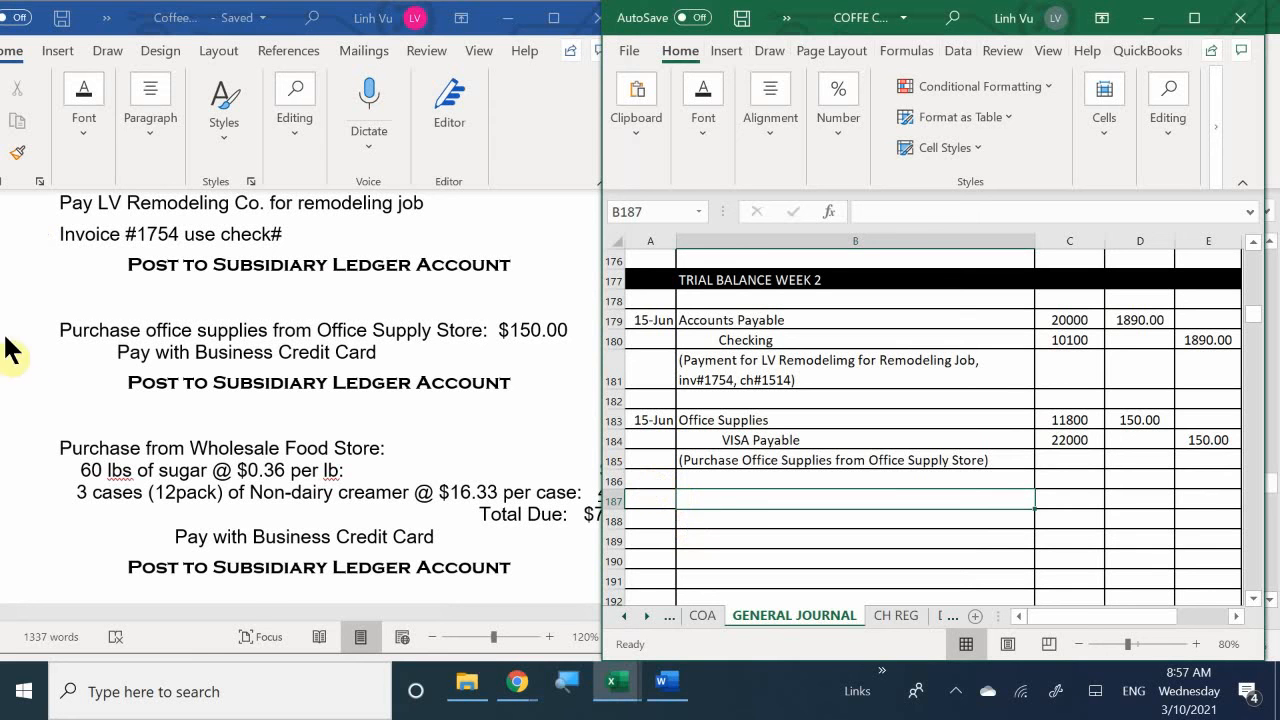
left_click(256, 611)
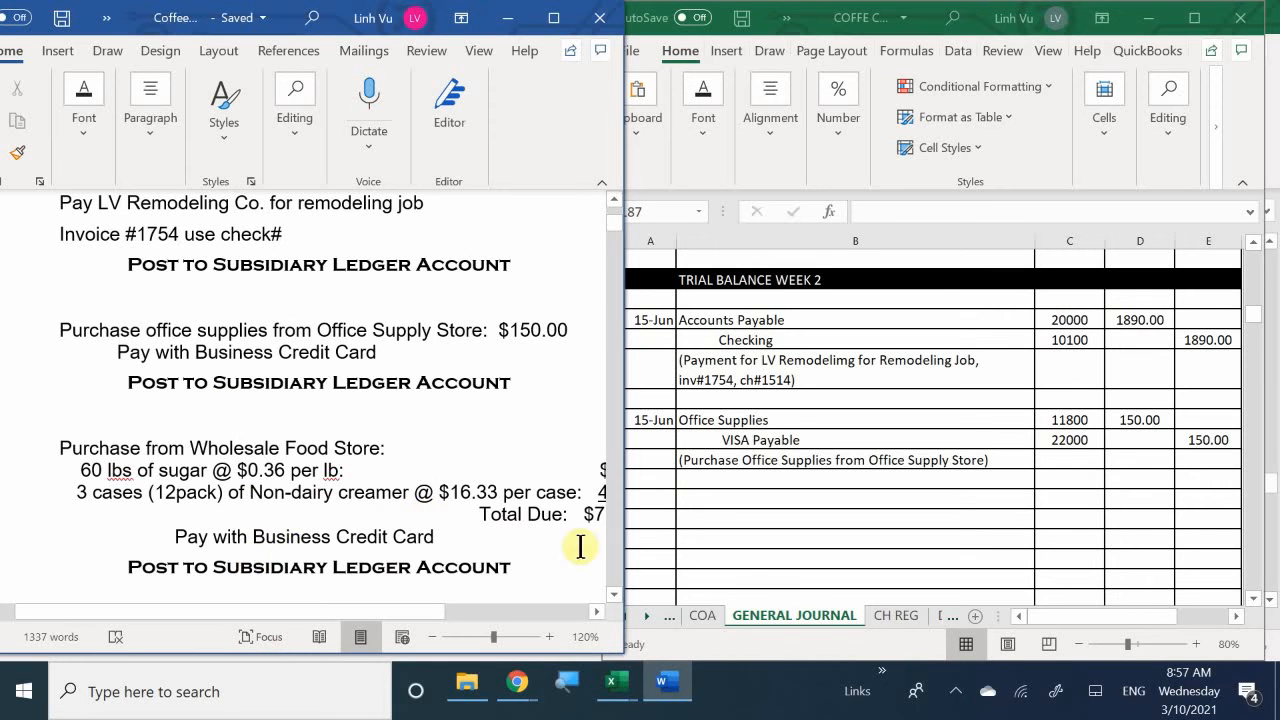
left_click_drag(313, 609, 354, 623)
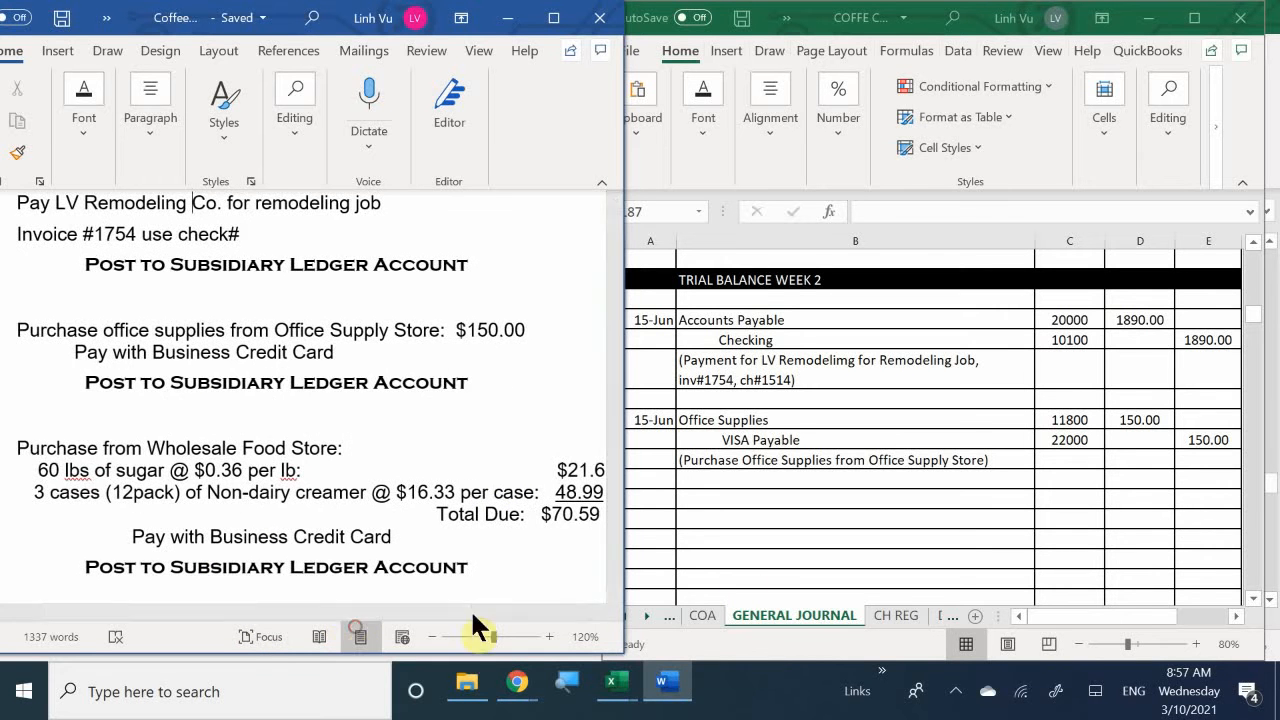
- Start a new general journal entry in row 187 of the Excel workbook, dated 6/15, with Sugar as the first debit account
left_click(693, 485)
left_click(651, 501)
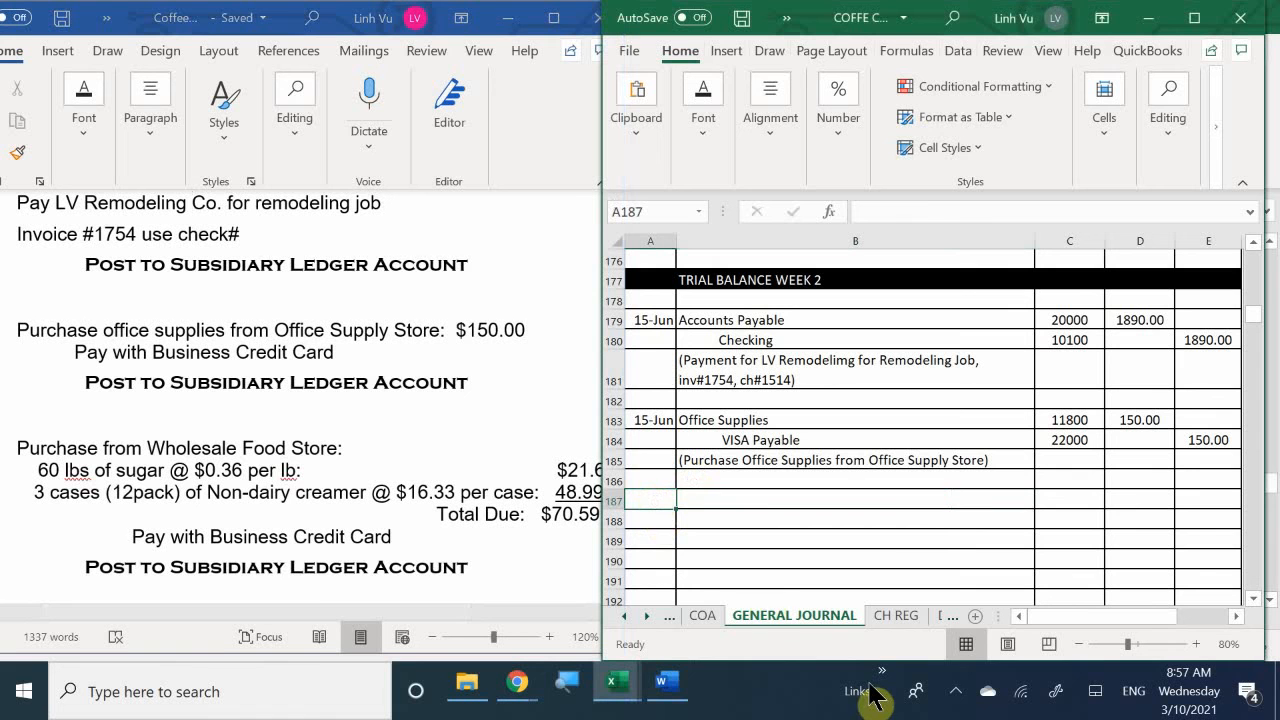
type("6/")
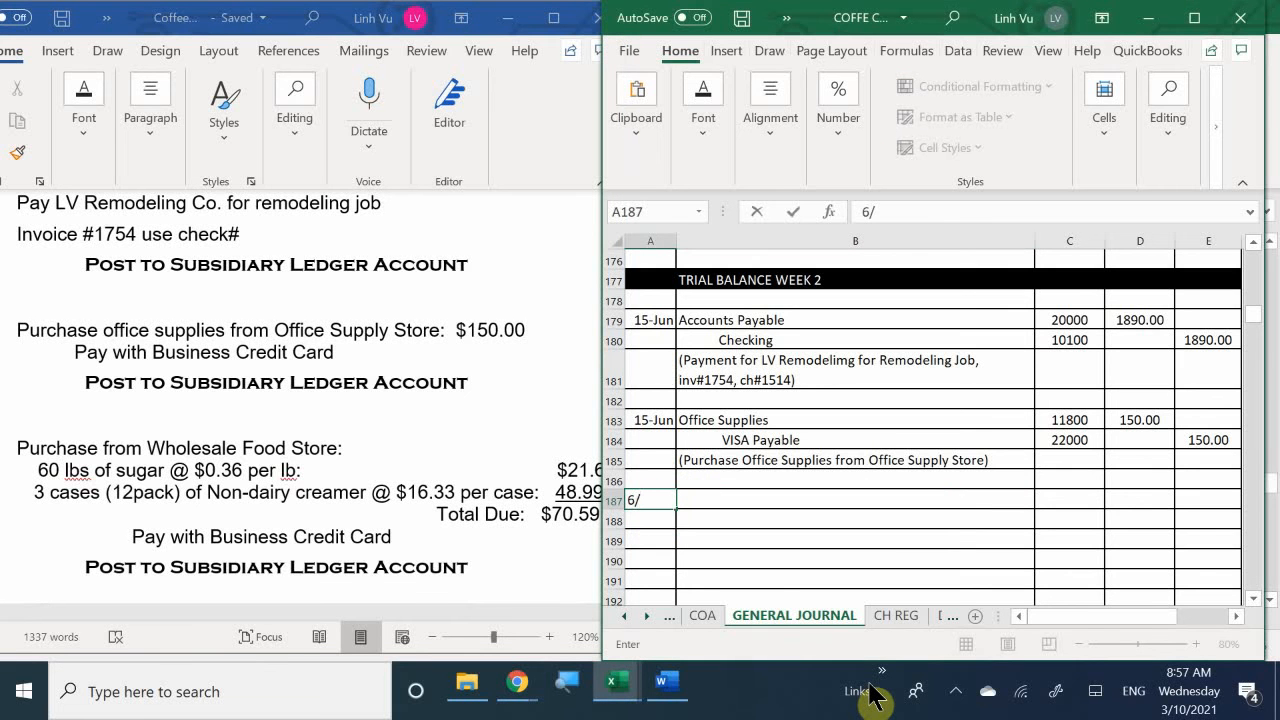
type("15")
key("Return")
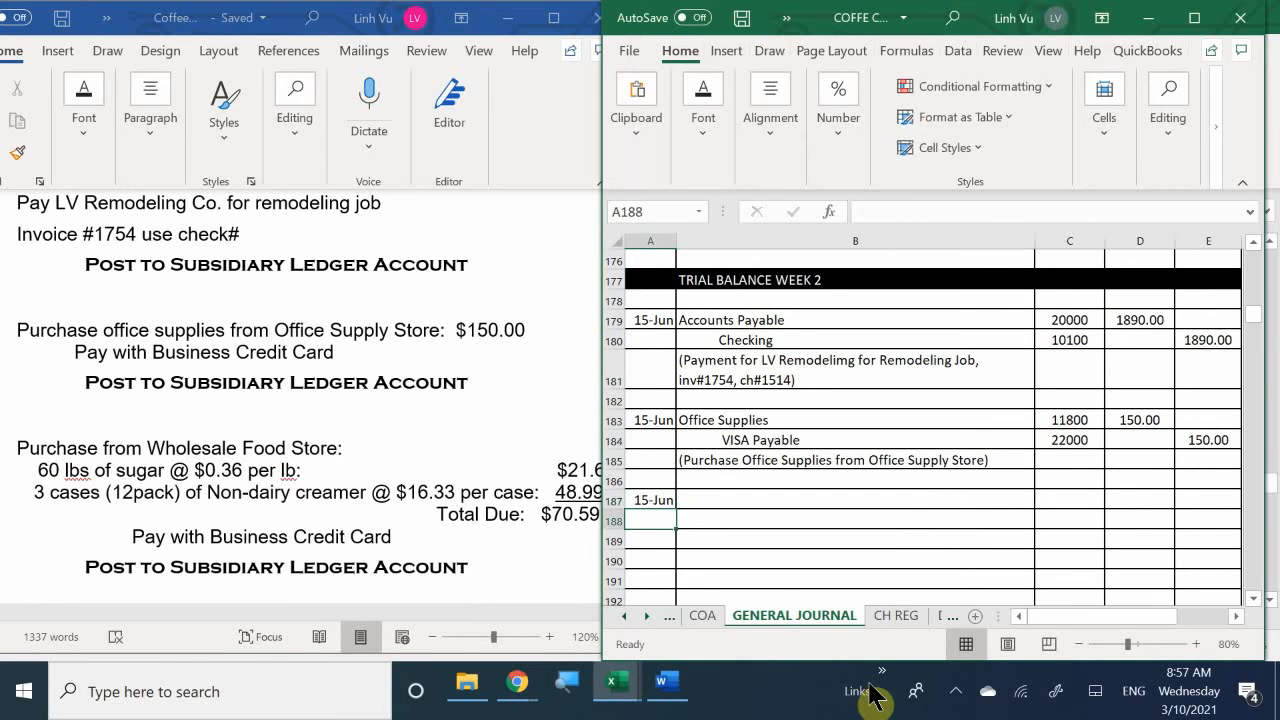
key("Right")
key("Up")
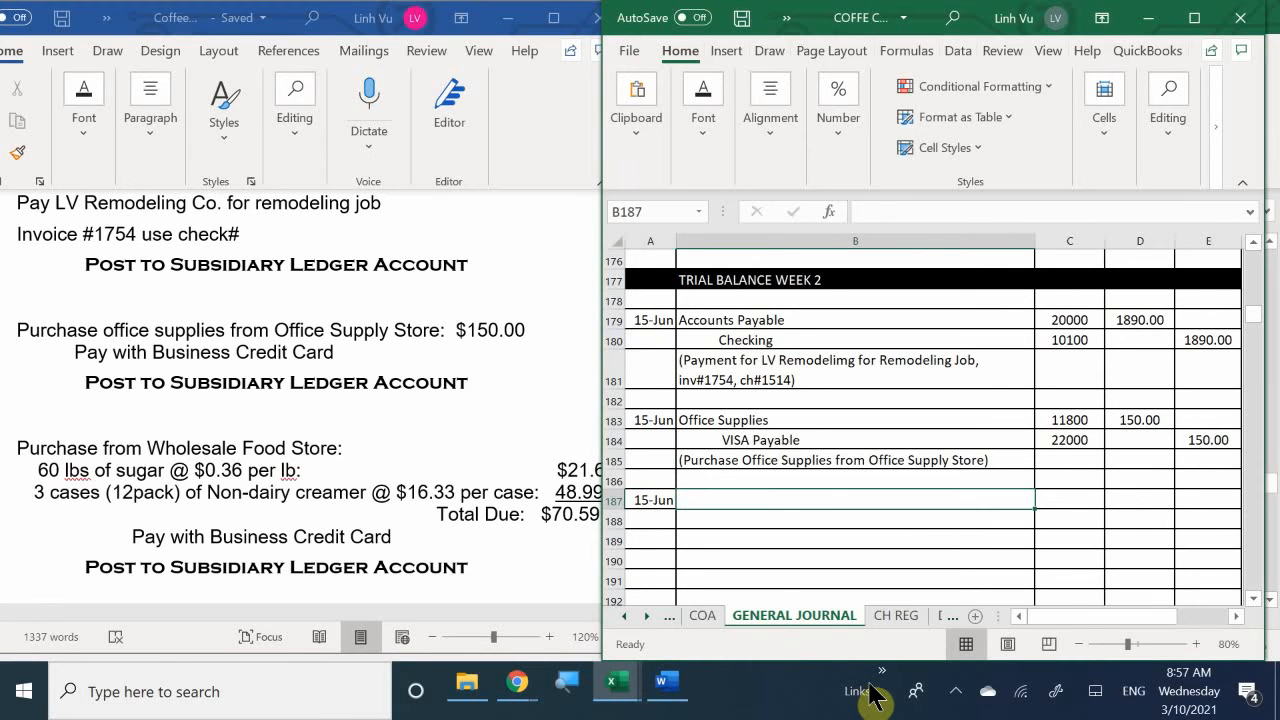
type("Sugar")
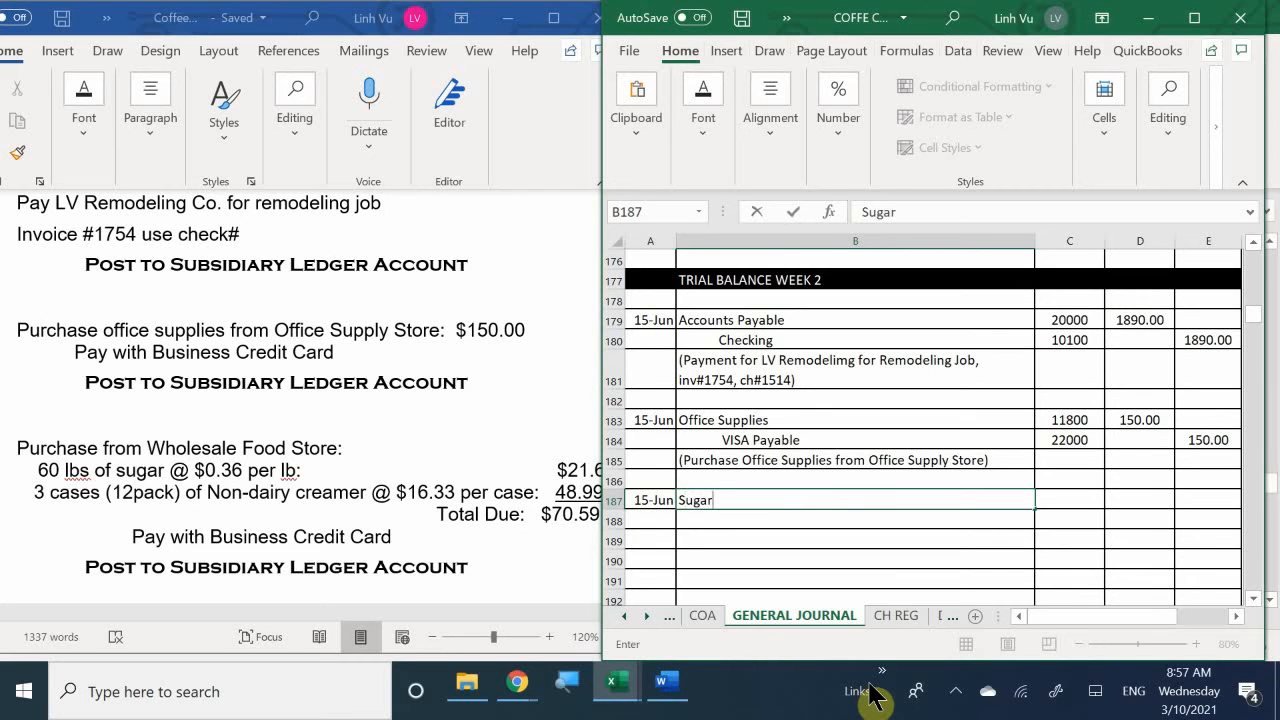
key("Return")
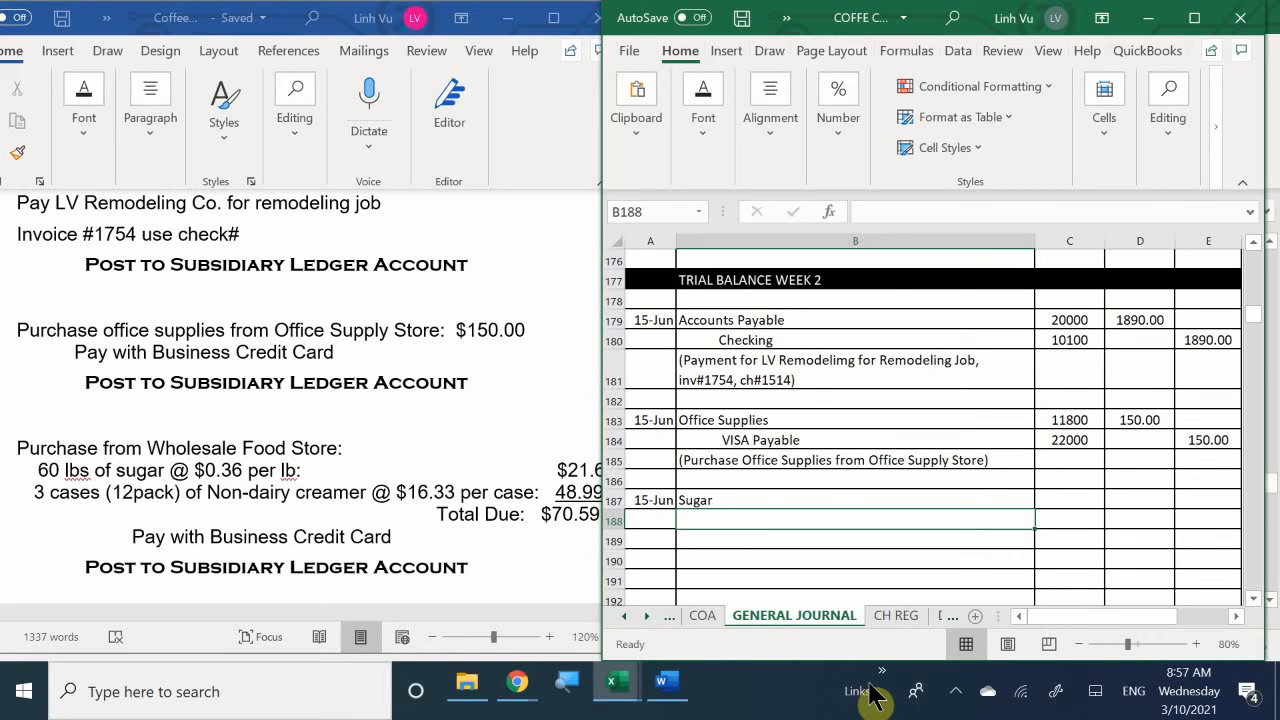
- Enter Creamer in cell B188 as the second debit account of the 15 June entry
type("X")
key("BackSpace")
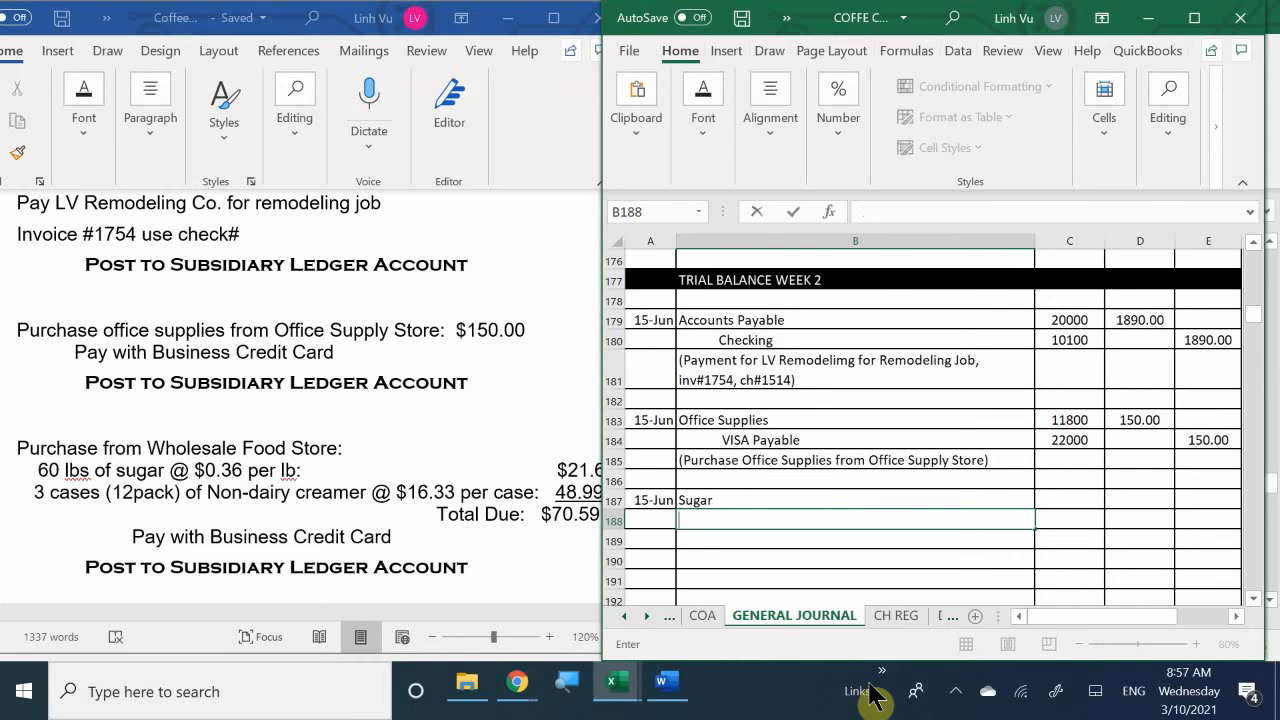
type("c")
key("BackSpace")
type("Creamer")
key("Return")
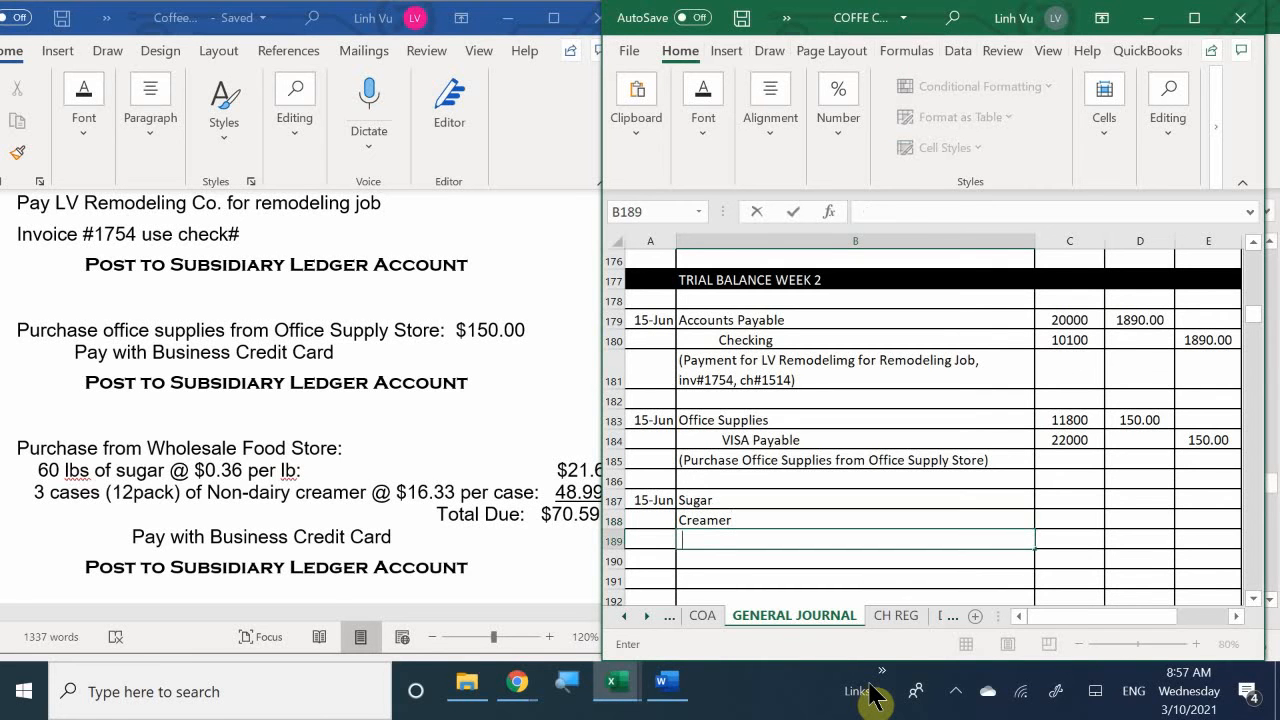
- Enter VISA Payable, indented as the credit account, in cell B189 below Creamer
type("VISA PA")
key("BackSpace")
type("ayabk")
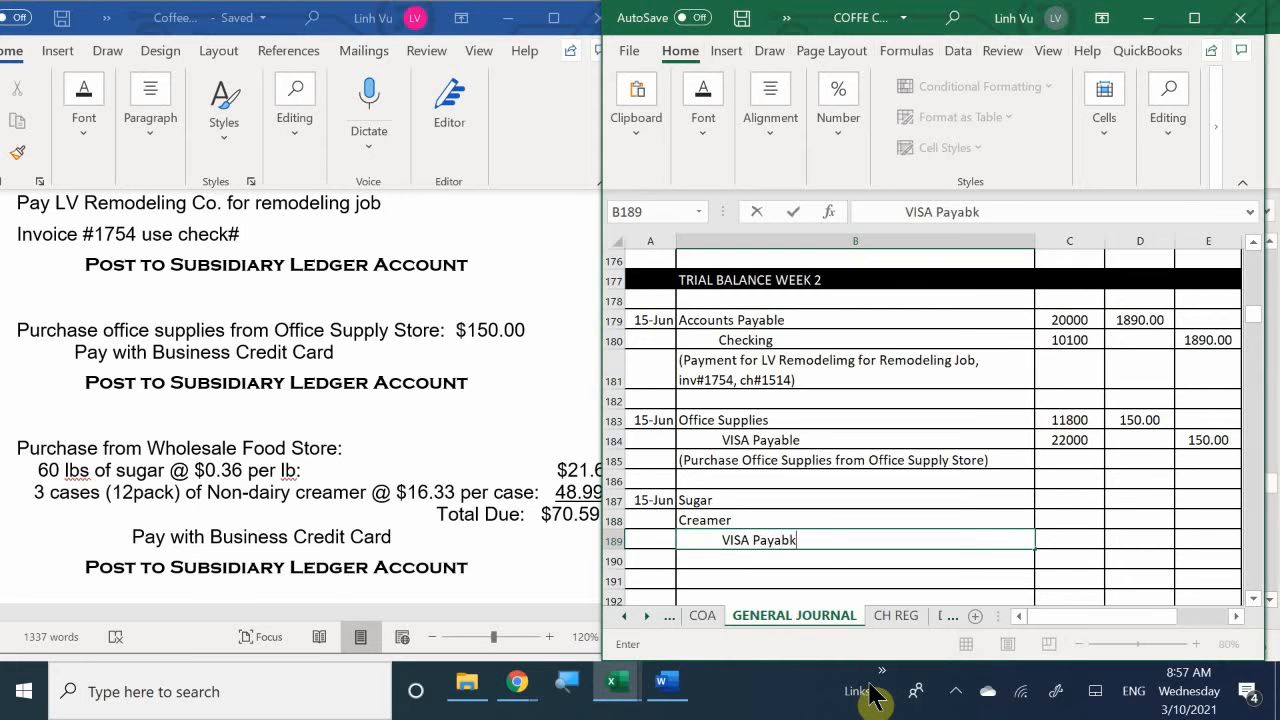
key("BackSpace")
type("le")
key("Tab")
- Enter account number 11770 for Sugar in cell C187
key("Up")
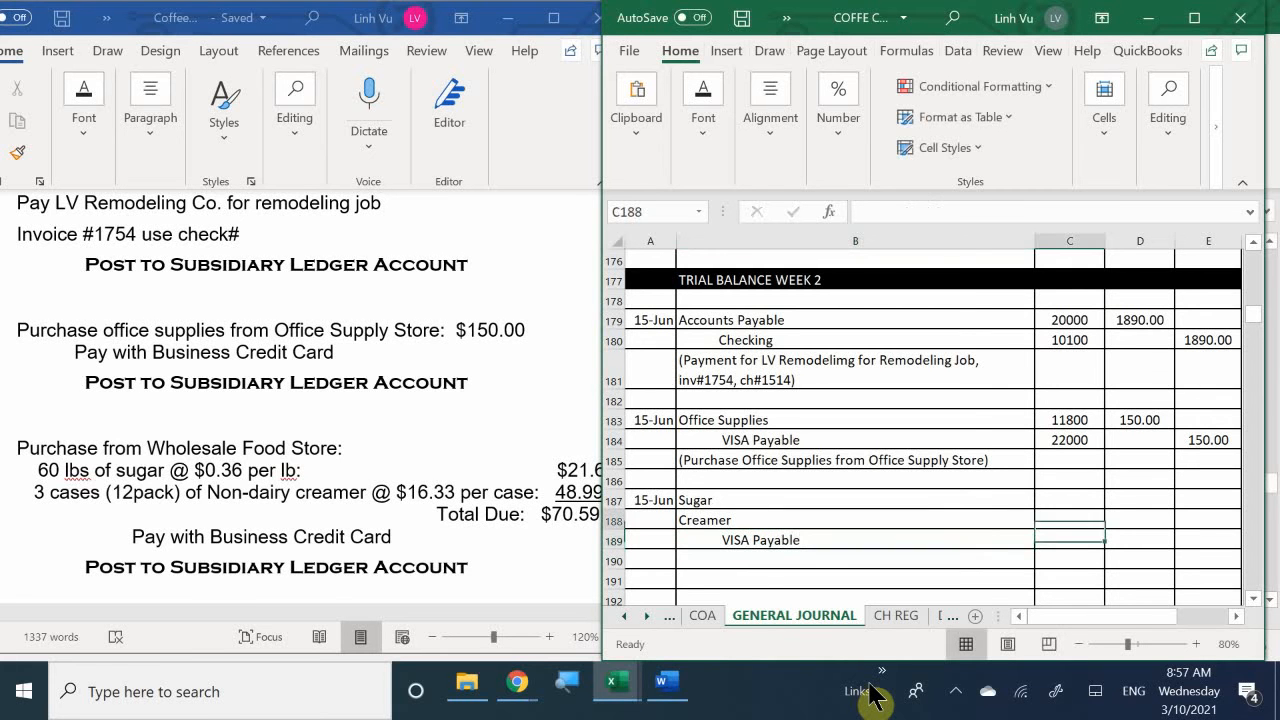
key("Up")
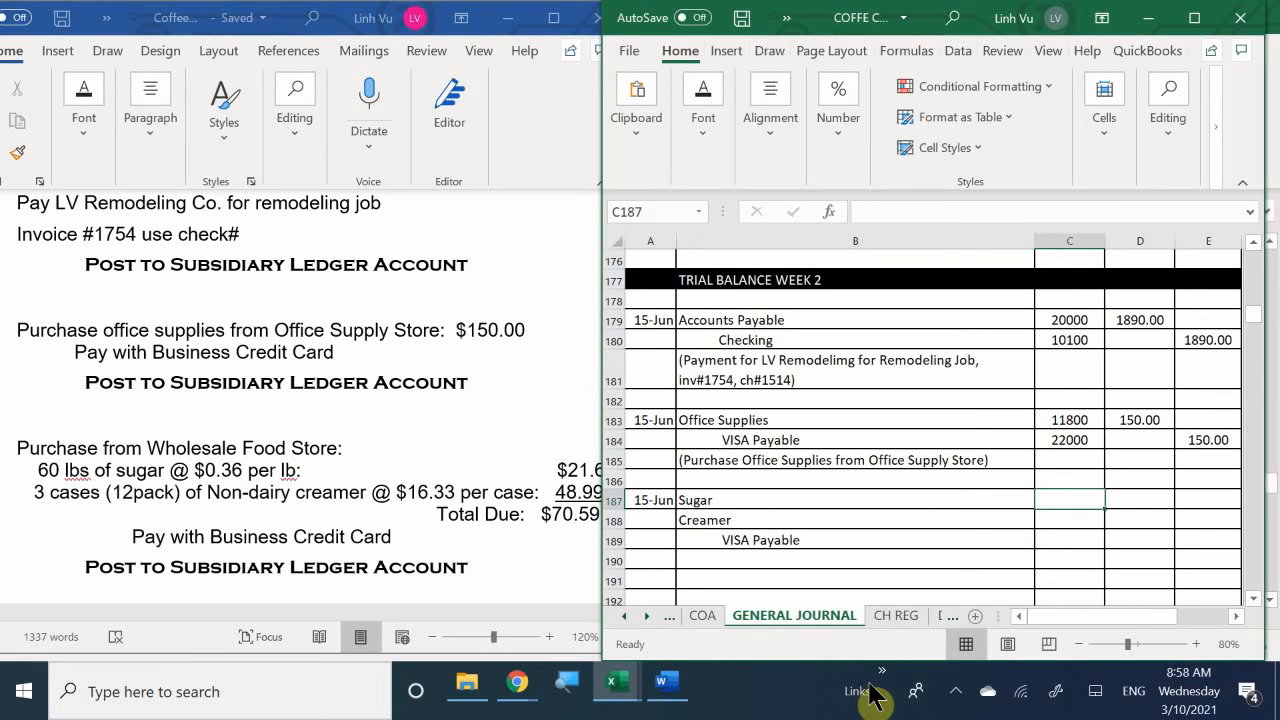
key("Up")
key("Down")
key("Down")
key("Up")
type("117")
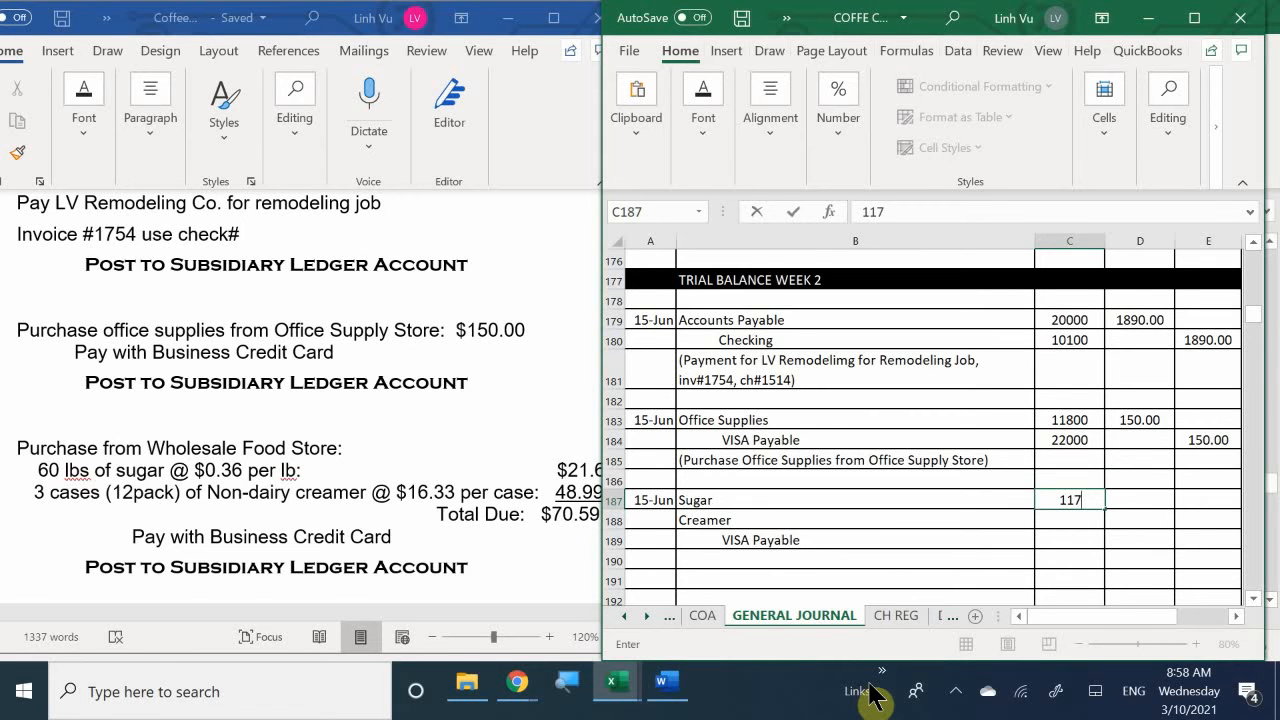
type("70")
key("Return")
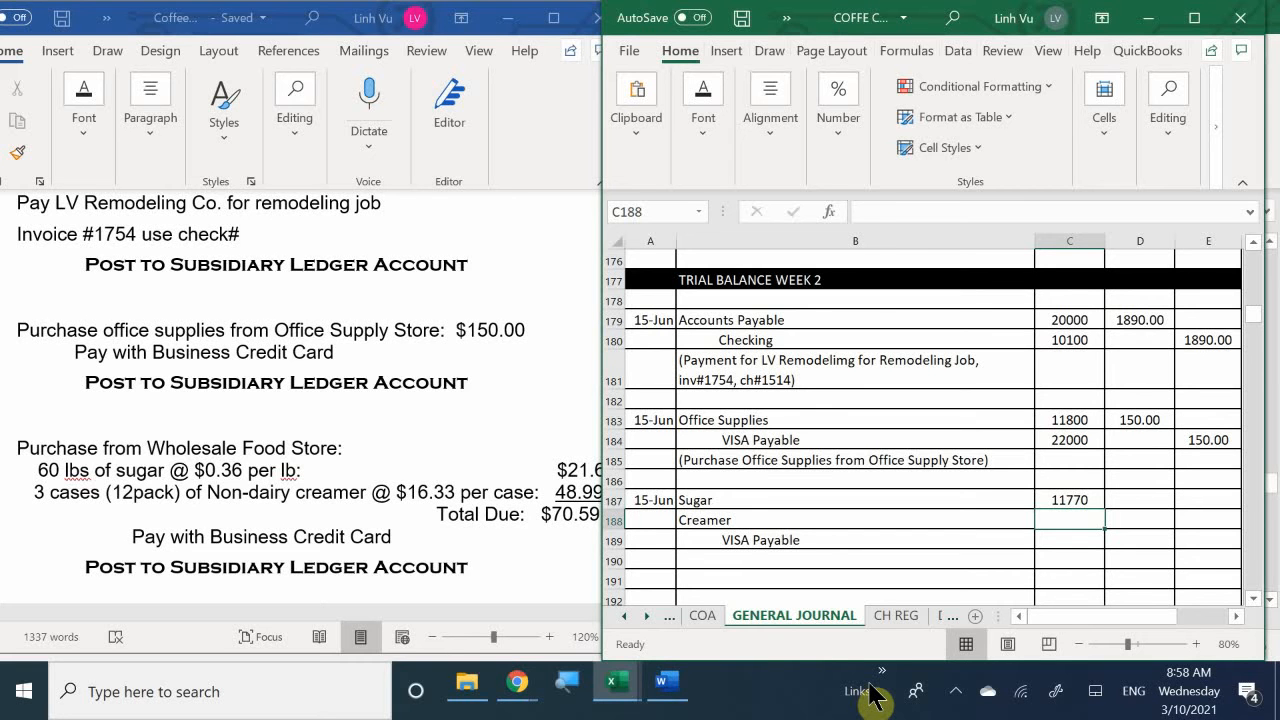
- Enter account numbers 11775 for Creamer in C188 and 22000 for VISA Payable in C189
type("11")
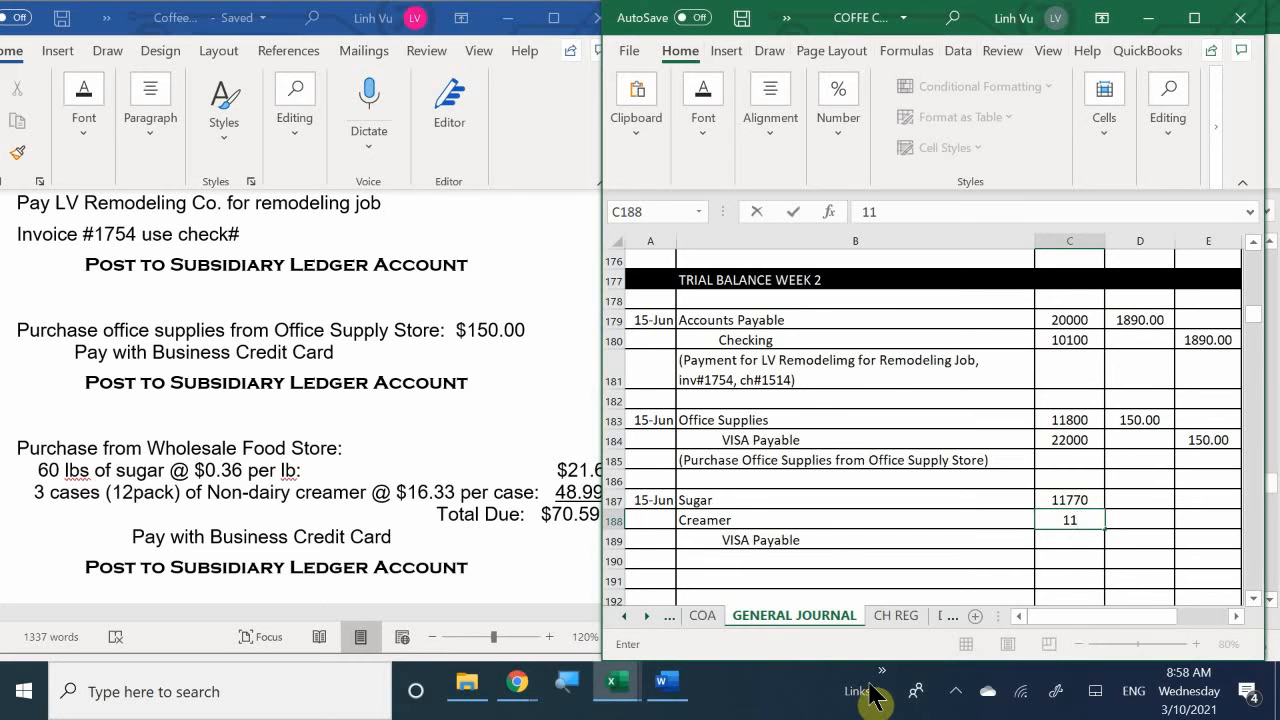
type("775")
key("Return")
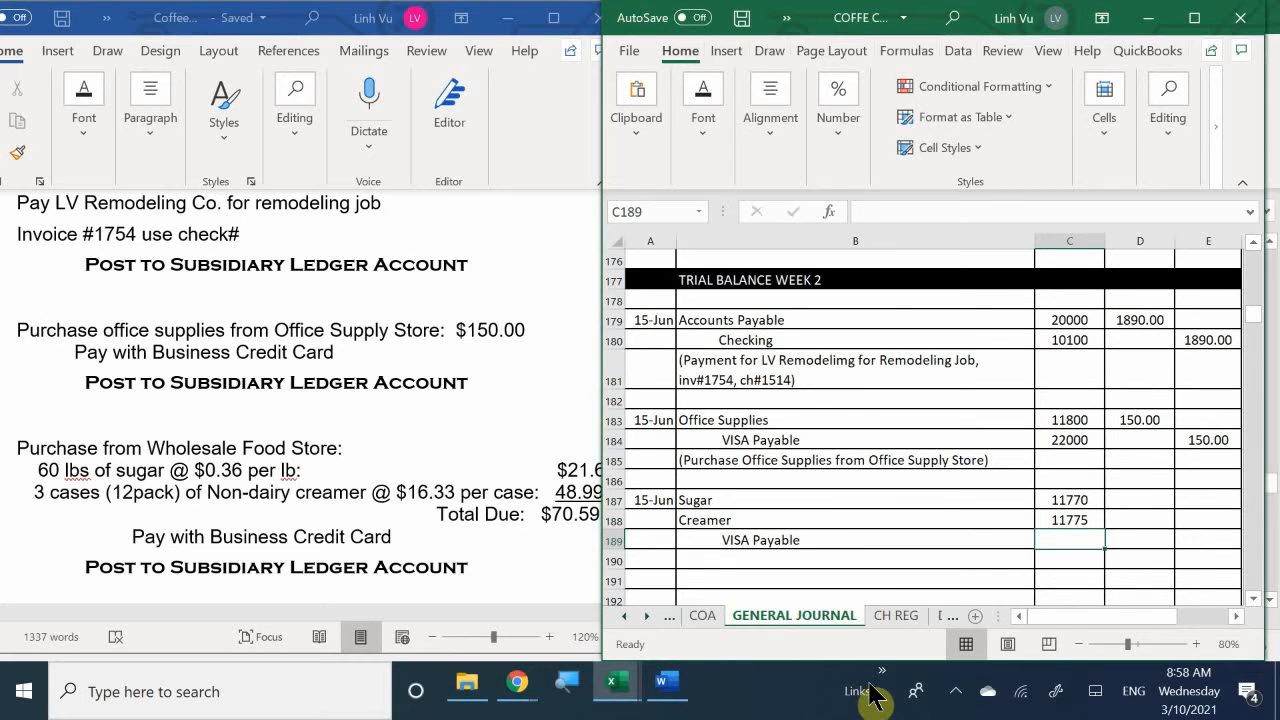
type("22000")
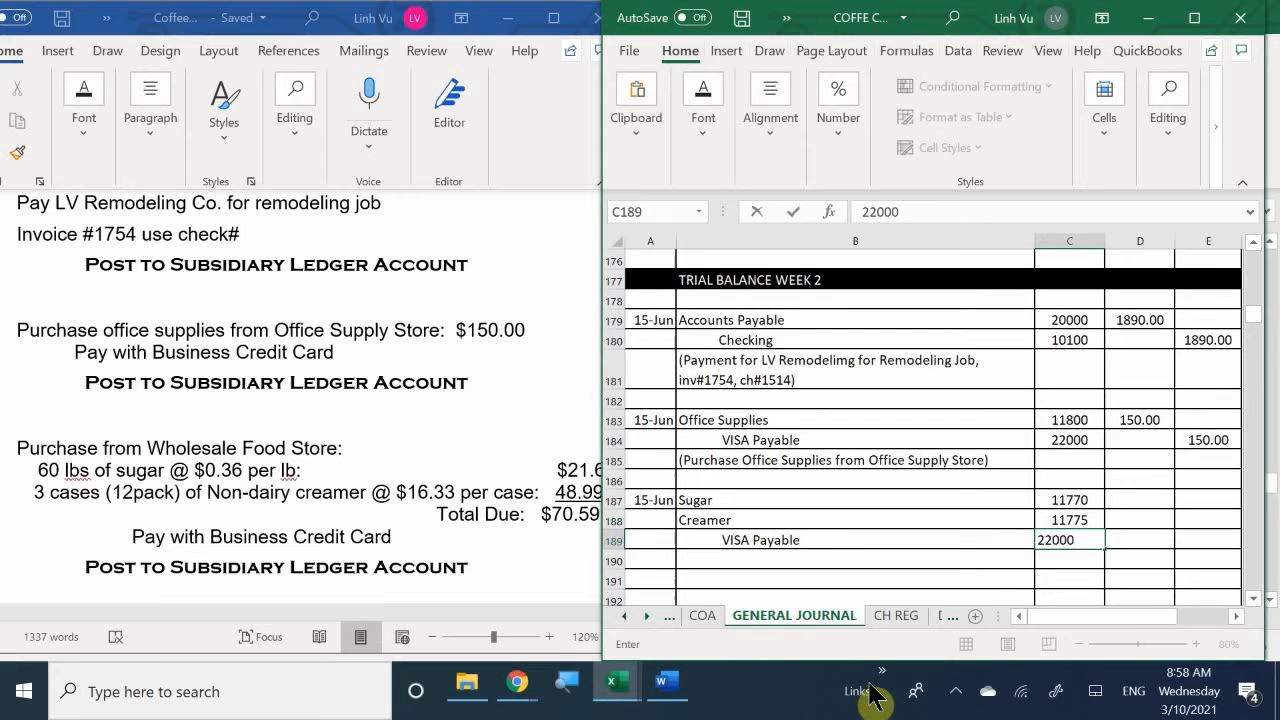
key("Return")
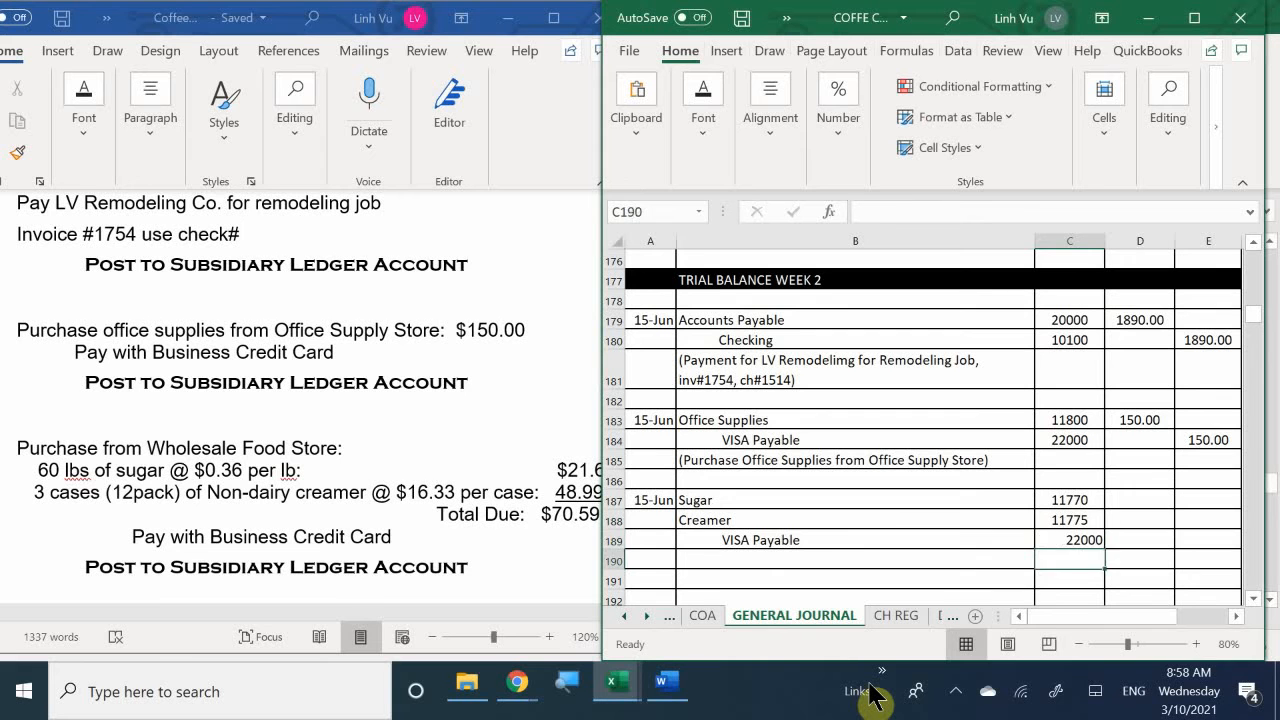
- Enter a debit of 21.6 for Sugar in cell D187
key("Right")
key("Up")
key("Up")
key("Up")
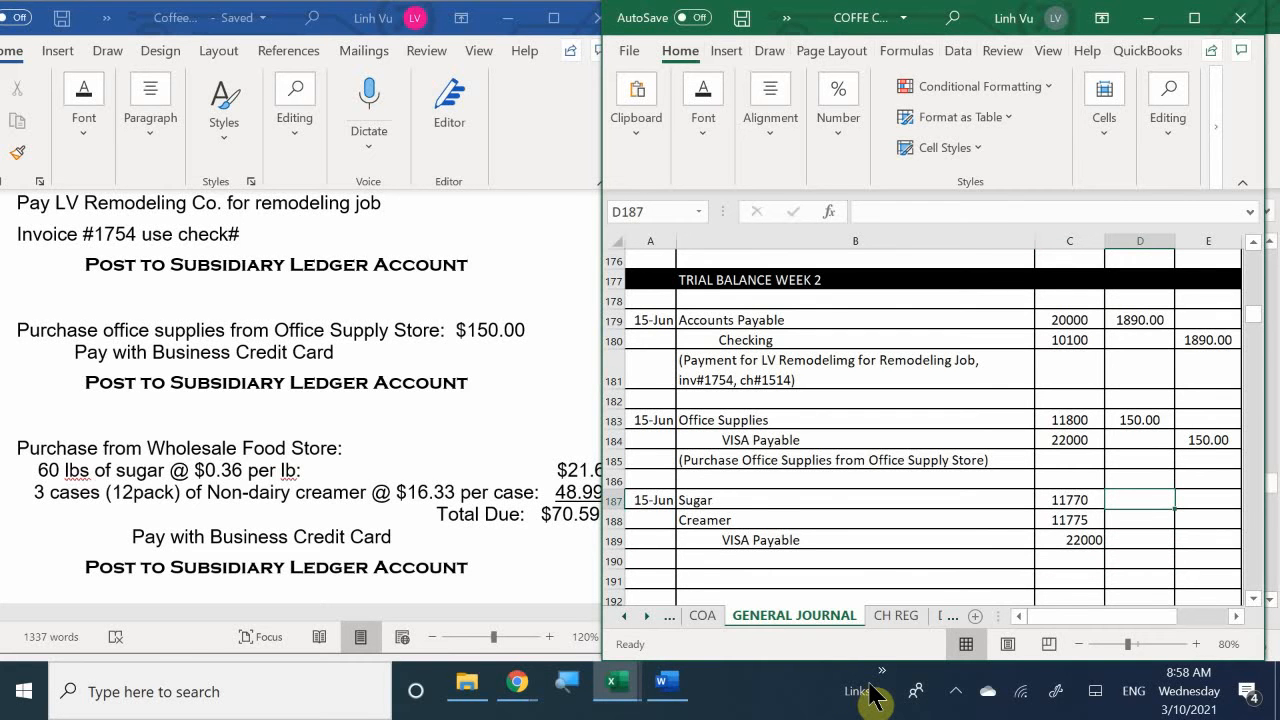
type("21.6")
key("Return")
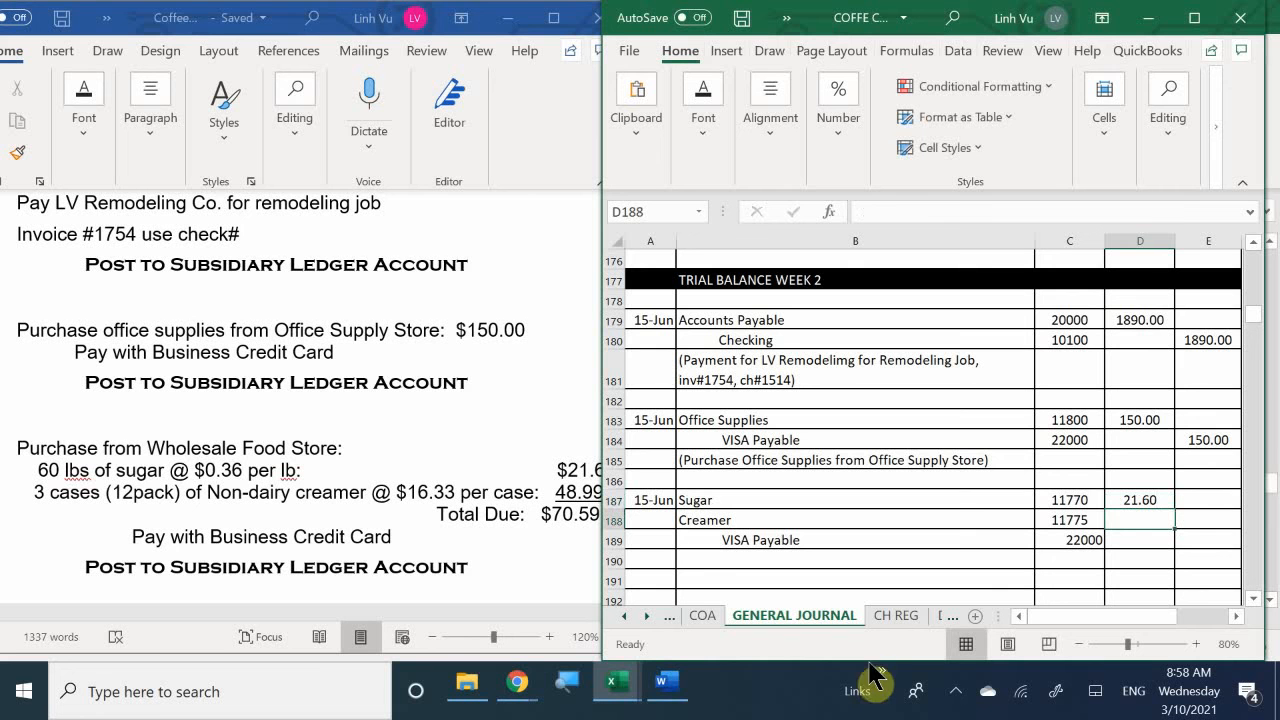
- Check the creamer amount in the Word instructions and enter a debit of 48.99 for Creamer in cell D188
left_click(414, 607)
left_click_drag(416, 611, 431, 614)
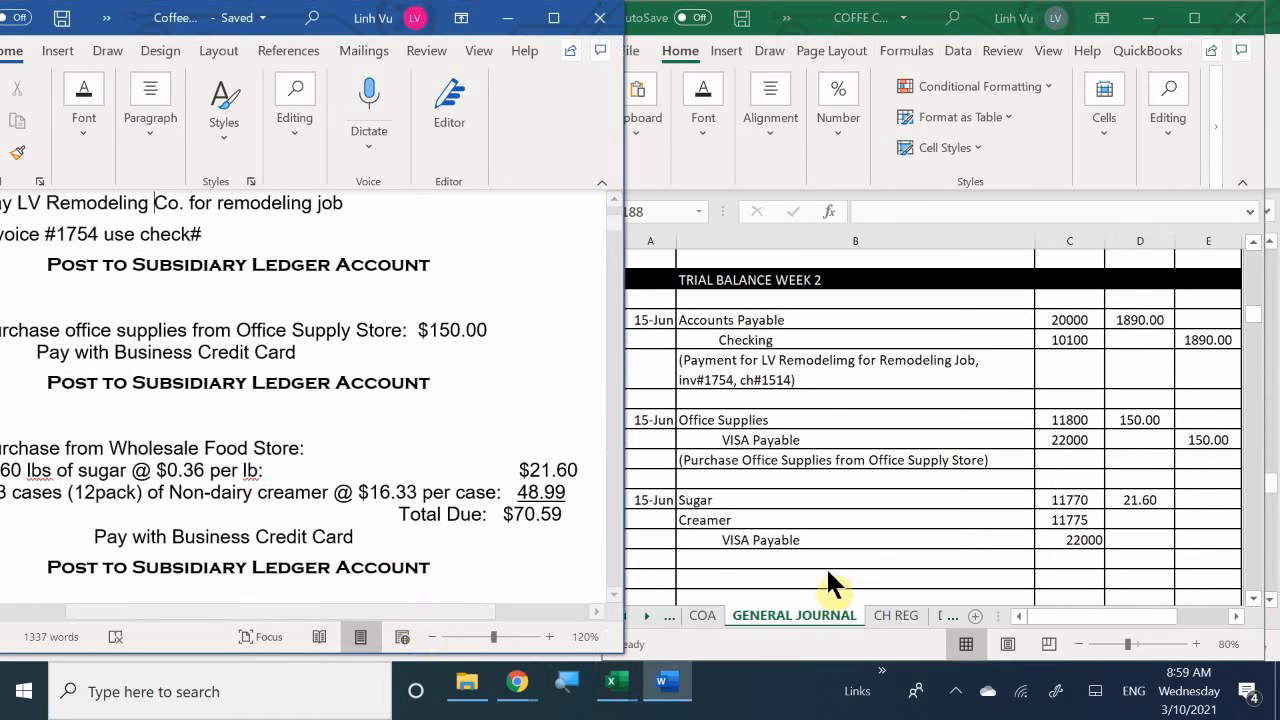
left_click(1140, 519)
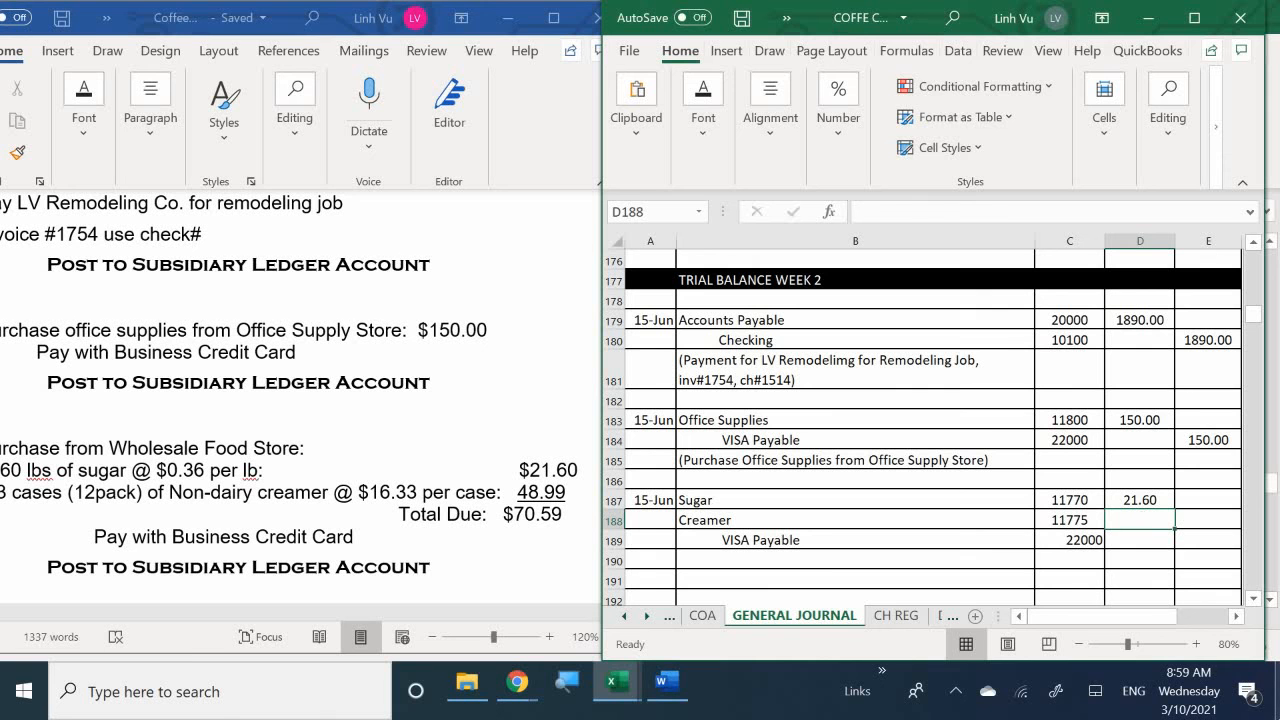
type("47")
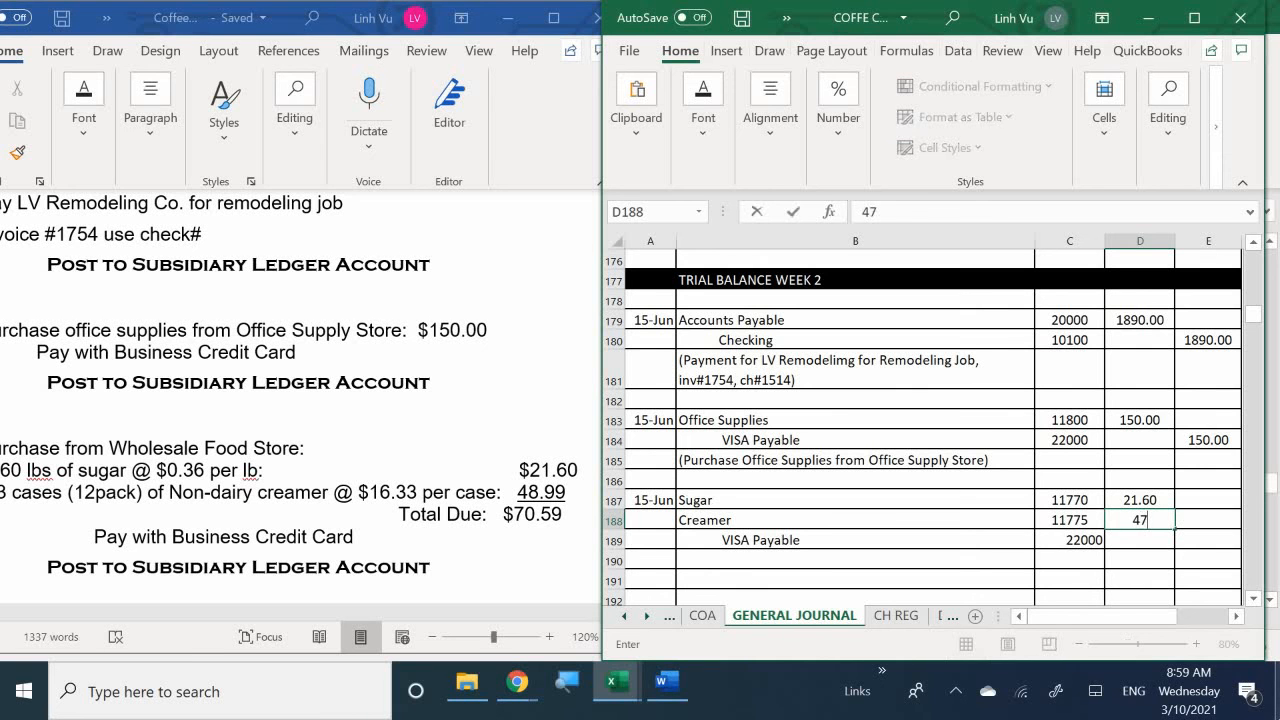
key("BackSpace")
type("8.99")
key("ctrl+Return")
- Enter the formula =D187+D188 in cell E189 as the VISA Payable credit
left_click(1208, 540)
type("=")
left_click(1208, 500)
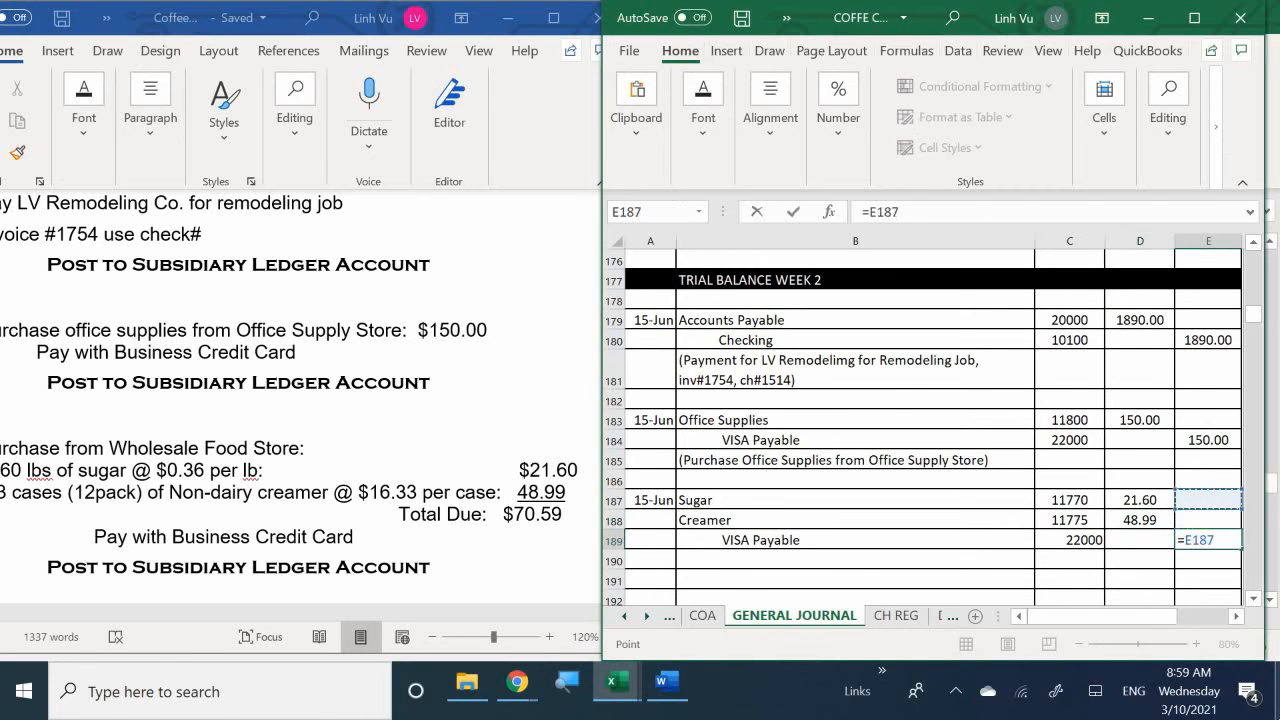
key("Left")
type("+")
key("Left")
key("Up")
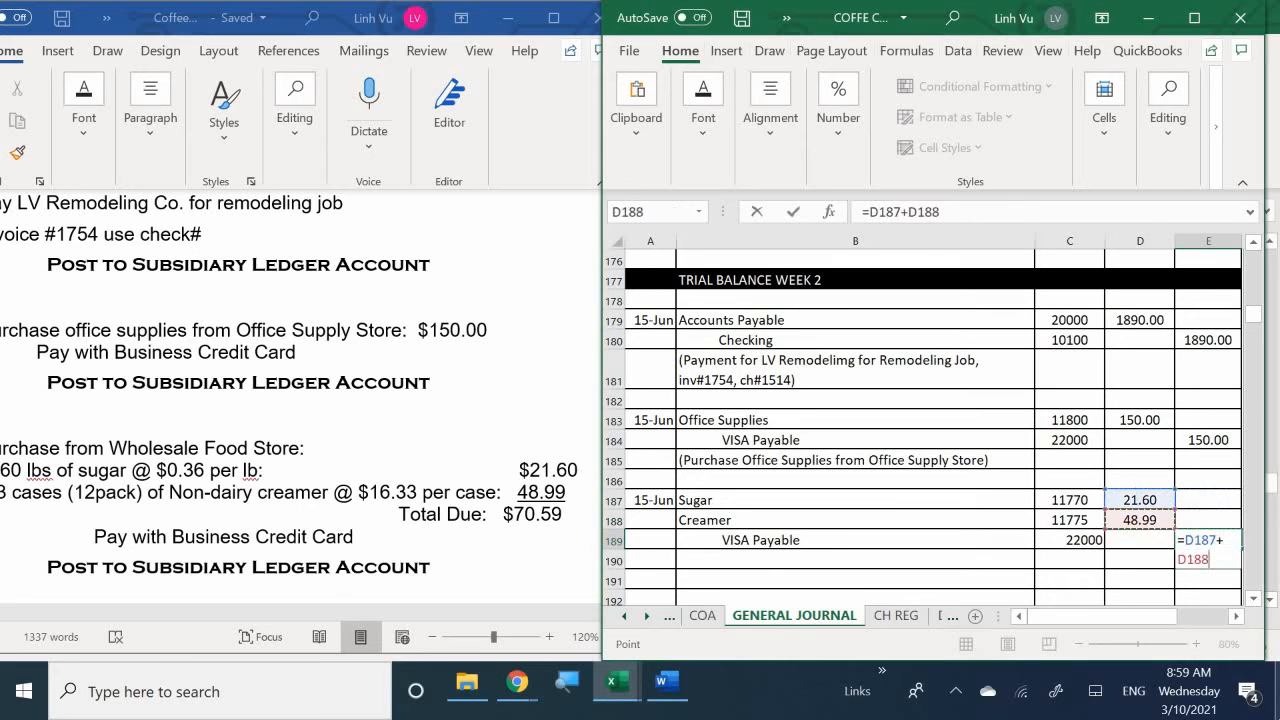
key("Return")
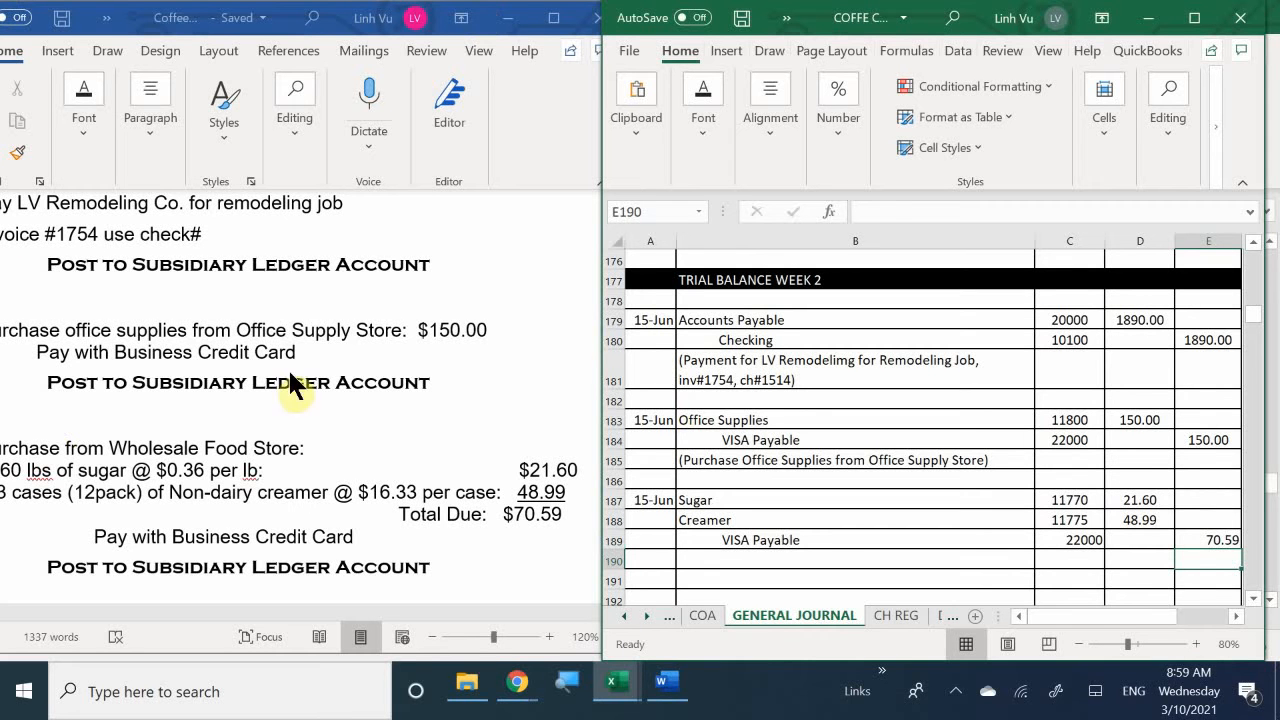
- Check the Wholesale Food Store purchase in the Word instructions and enter the description "(Purchase from Wholesale Foods Store)" in cell B190 of the general journal
left_click_drag(1069, 614, 1045, 614)
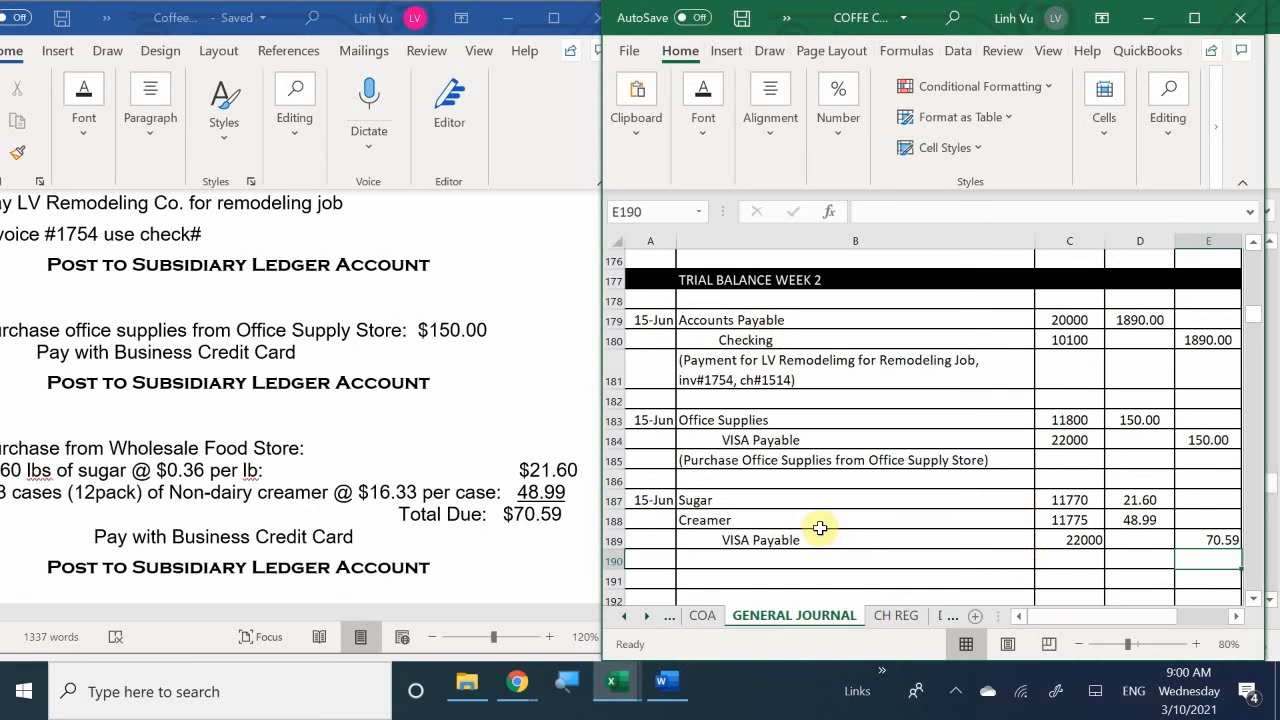
left_click(700, 558)
scroll(705, 560, "down", 1)
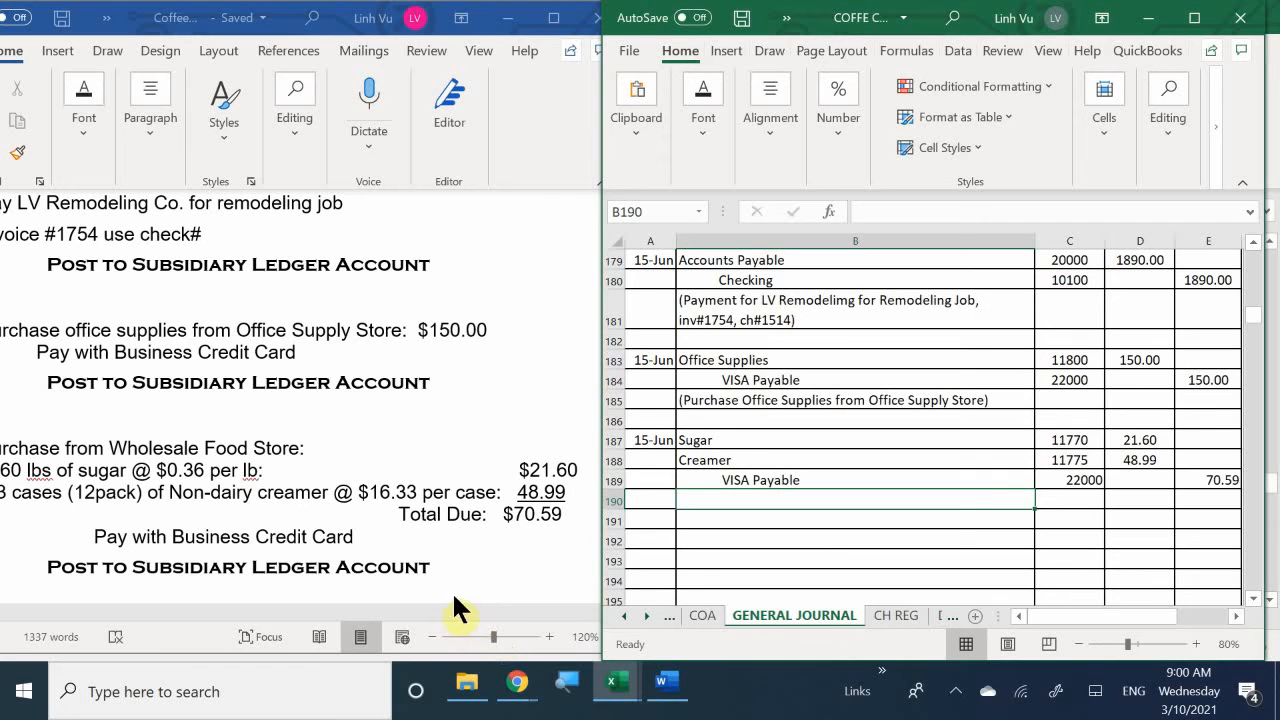
left_click(426, 604)
left_click(372, 601)
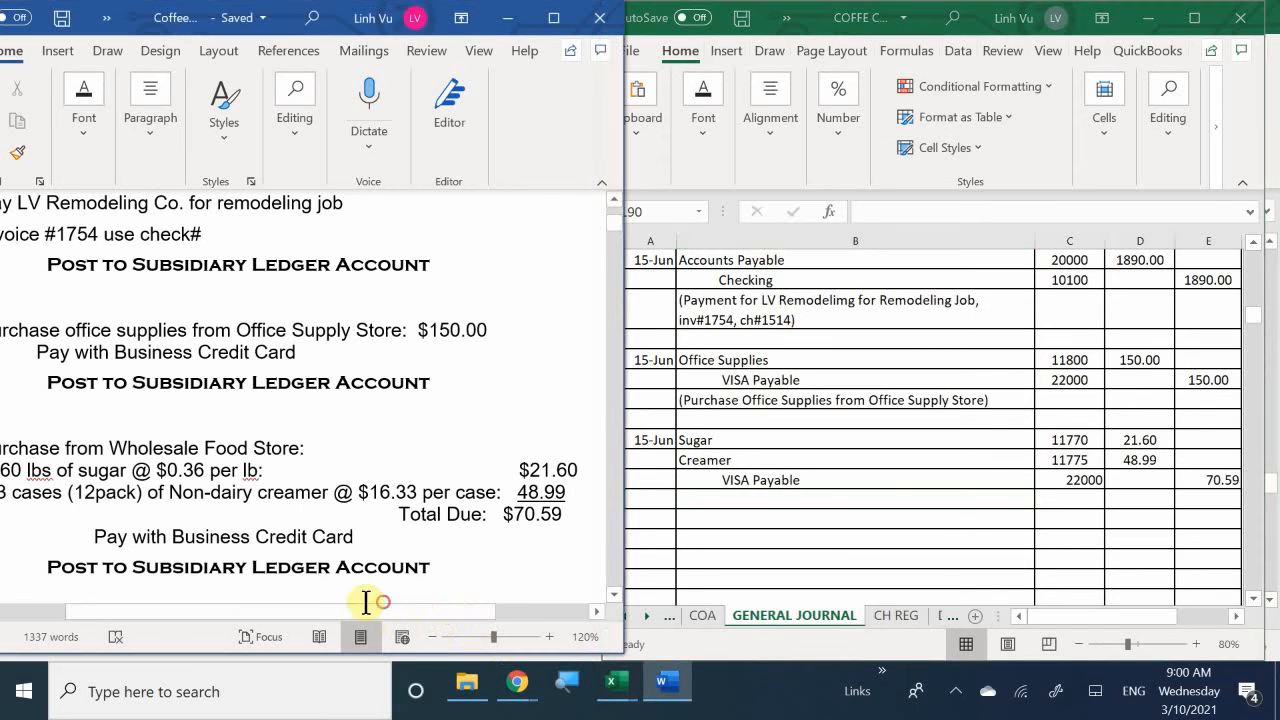
left_click(285, 484)
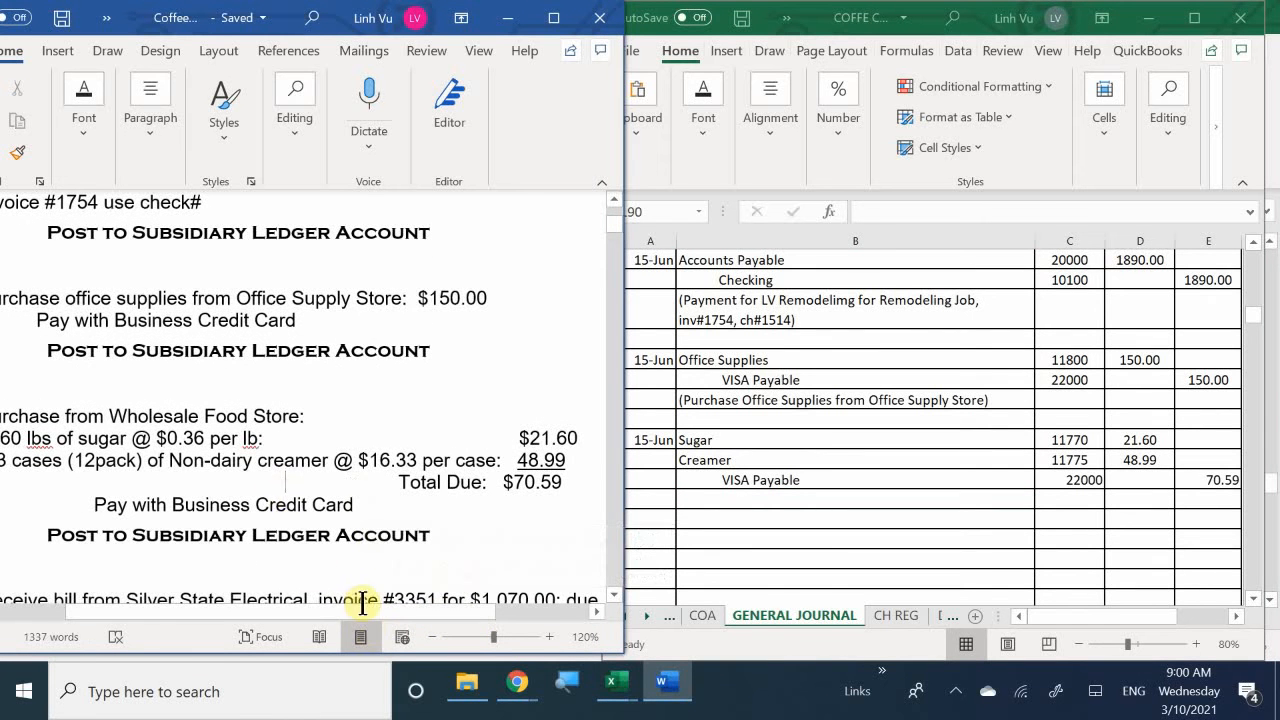
left_click_drag(379, 611, 312, 600)
left_click(708, 500)
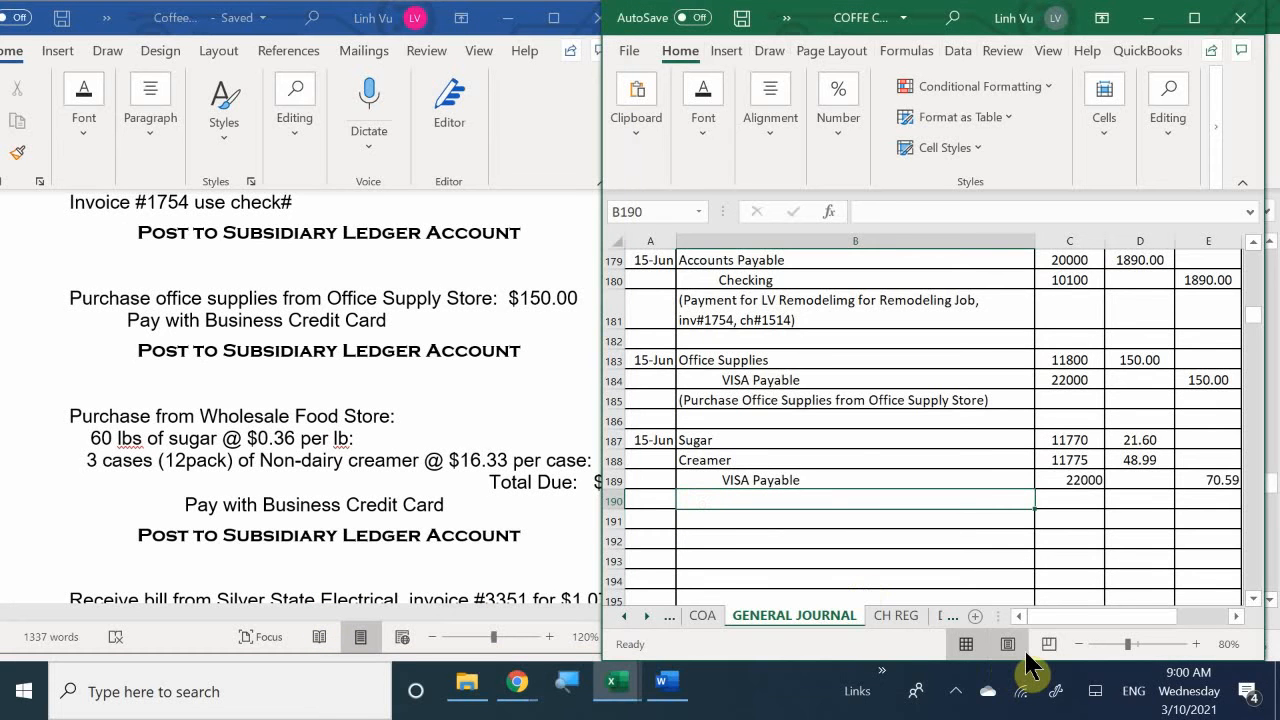
type("(")
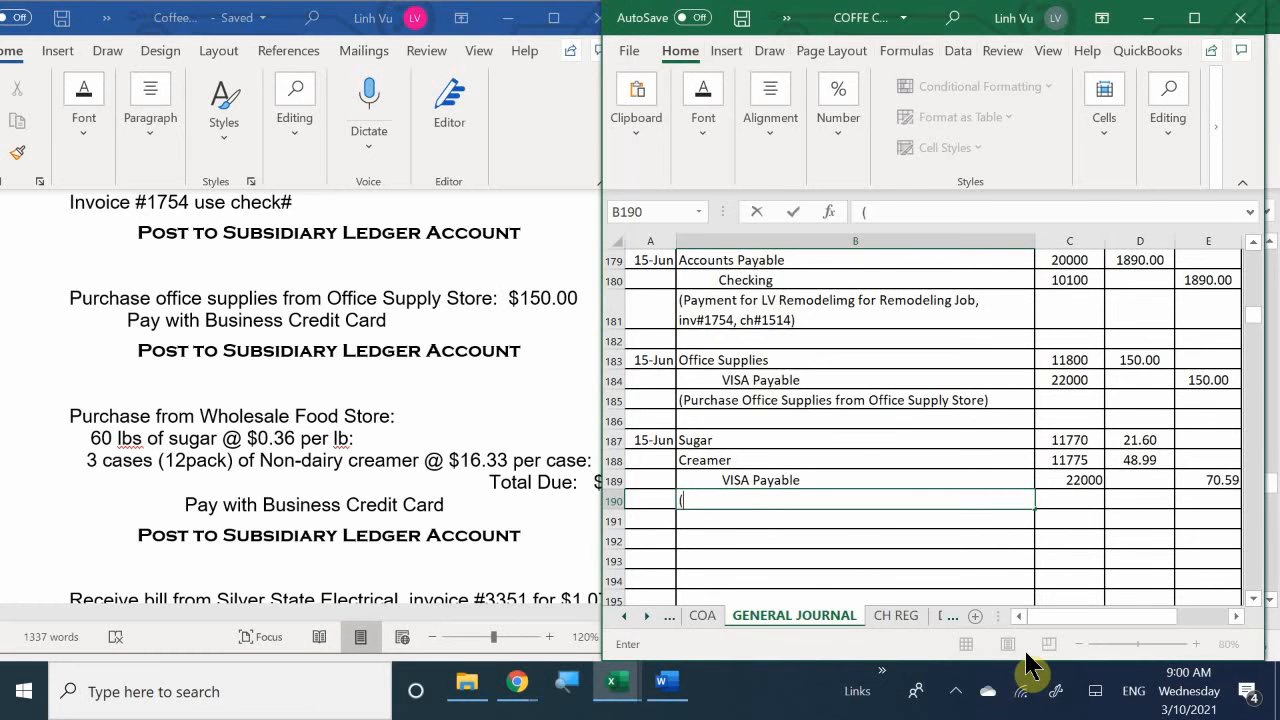
type("Purchase fro")
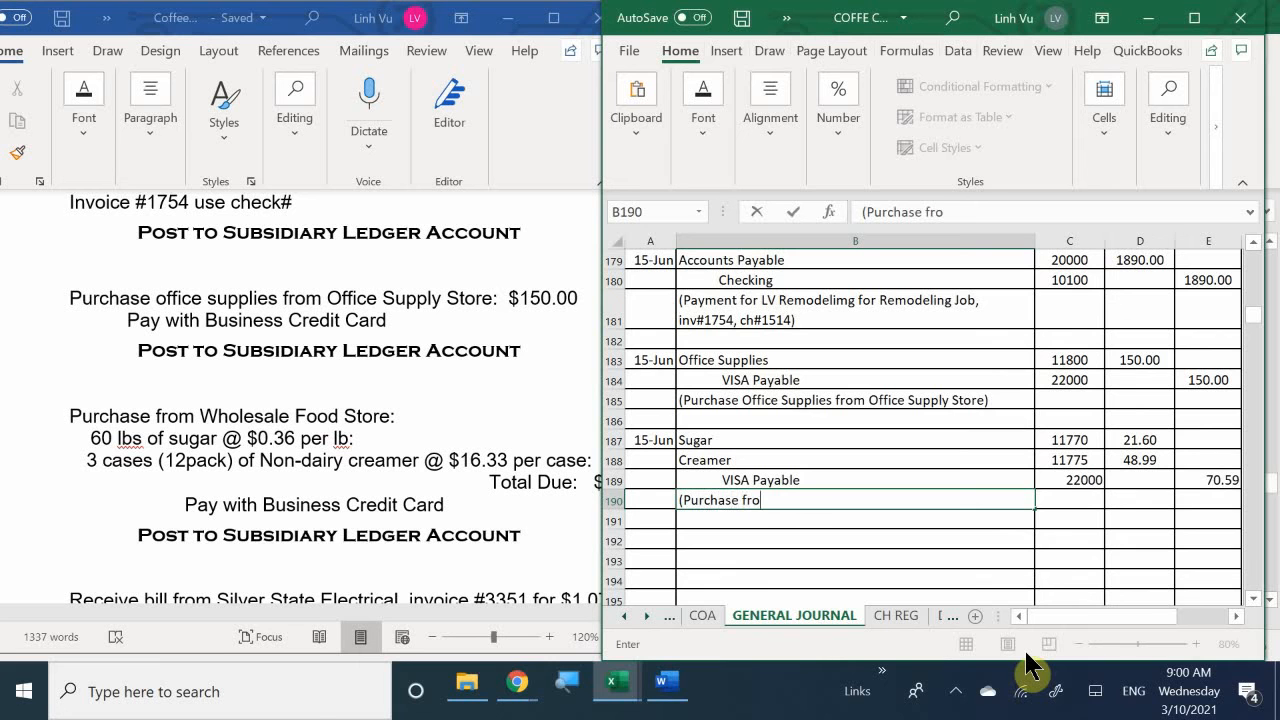
type("m Wholes")
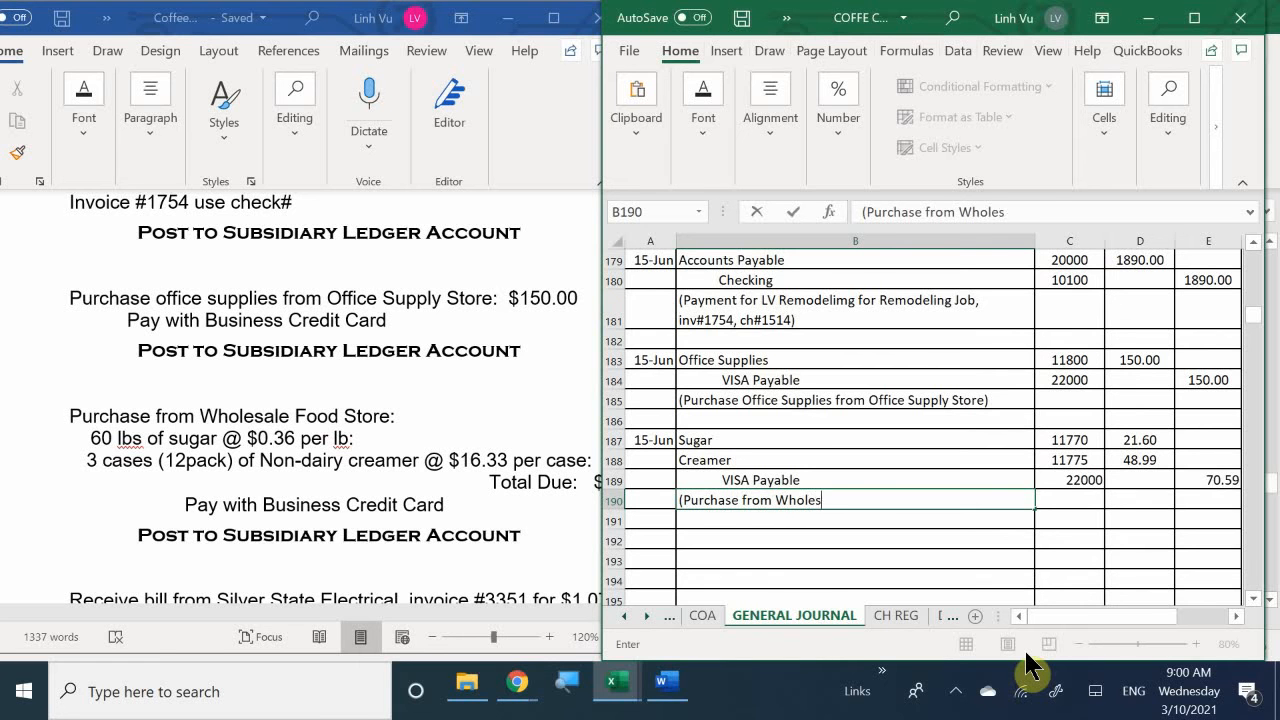
type("ale Foods")
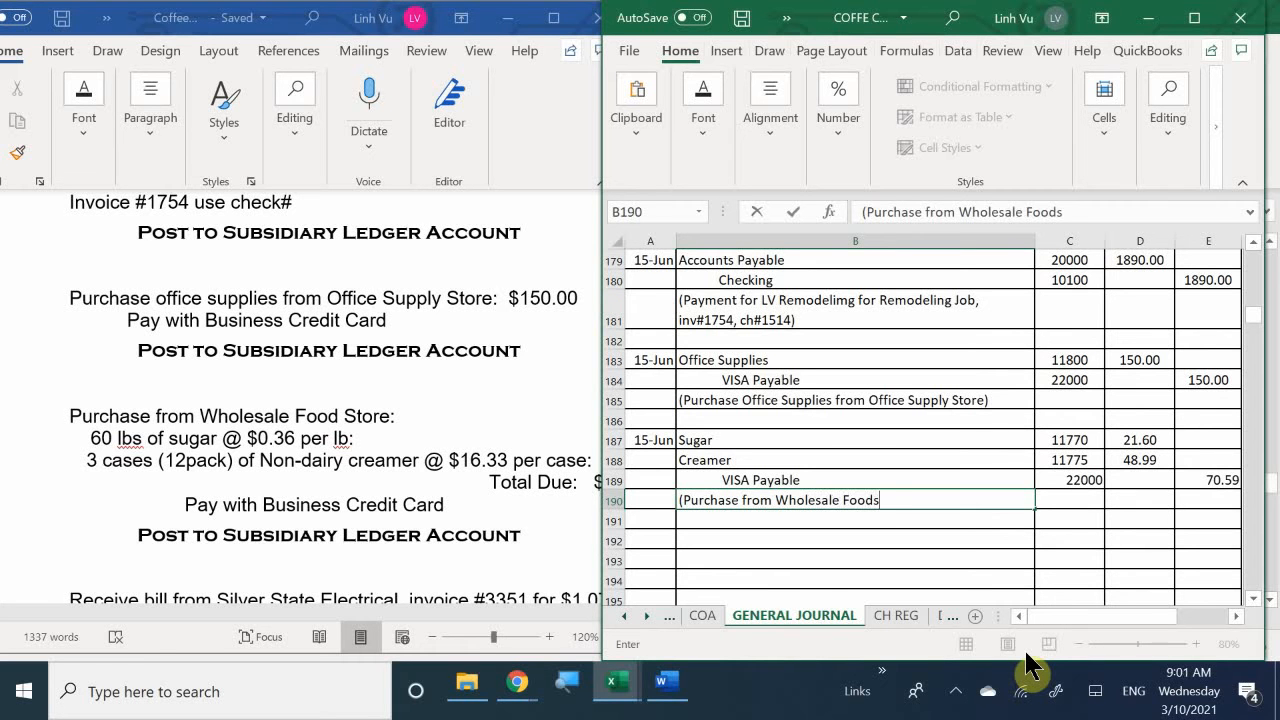
type(" Store)")
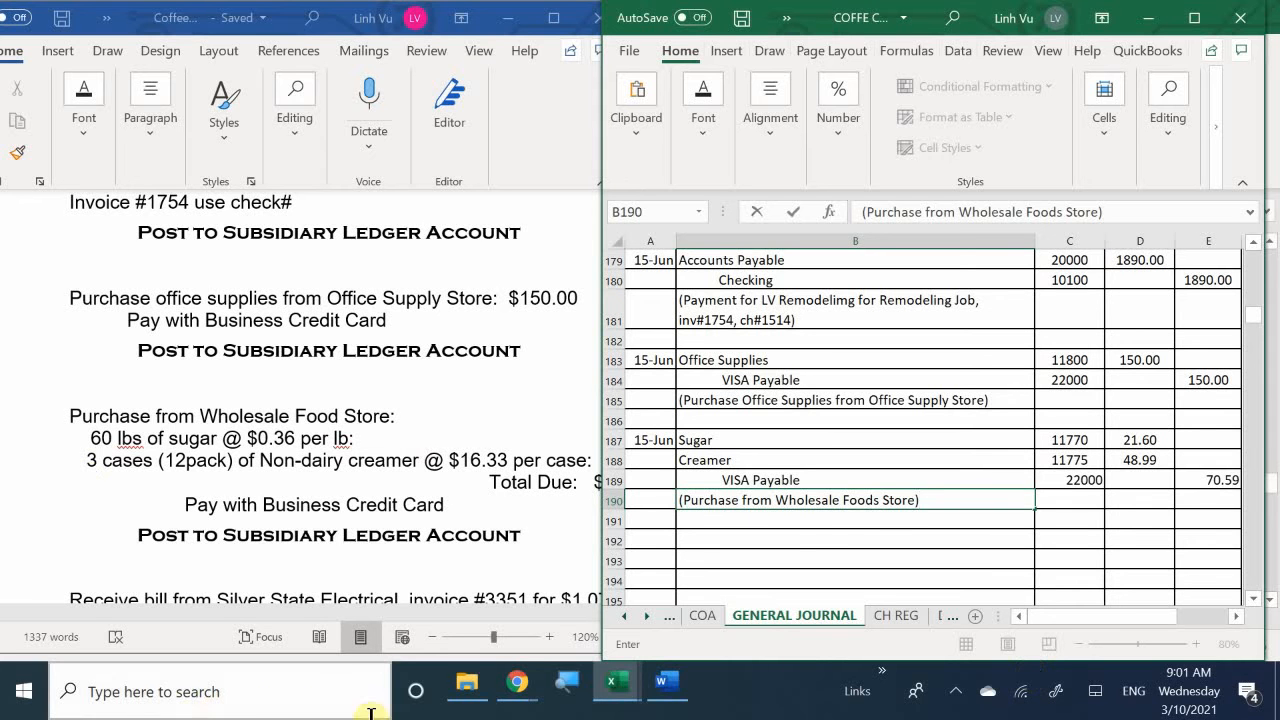
- Switch to the general ledger workbook and locate the Sugar account on the ASSETS sheet
mouse_move(616, 682)
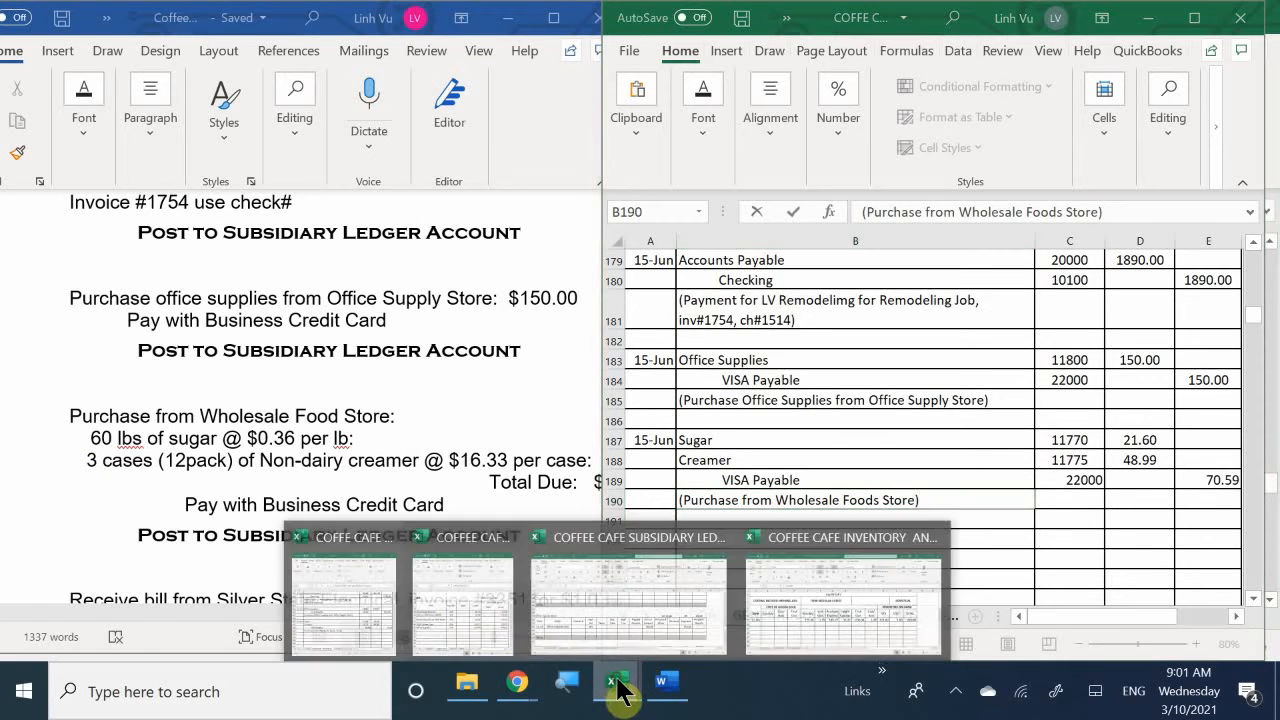
left_click(449, 575)
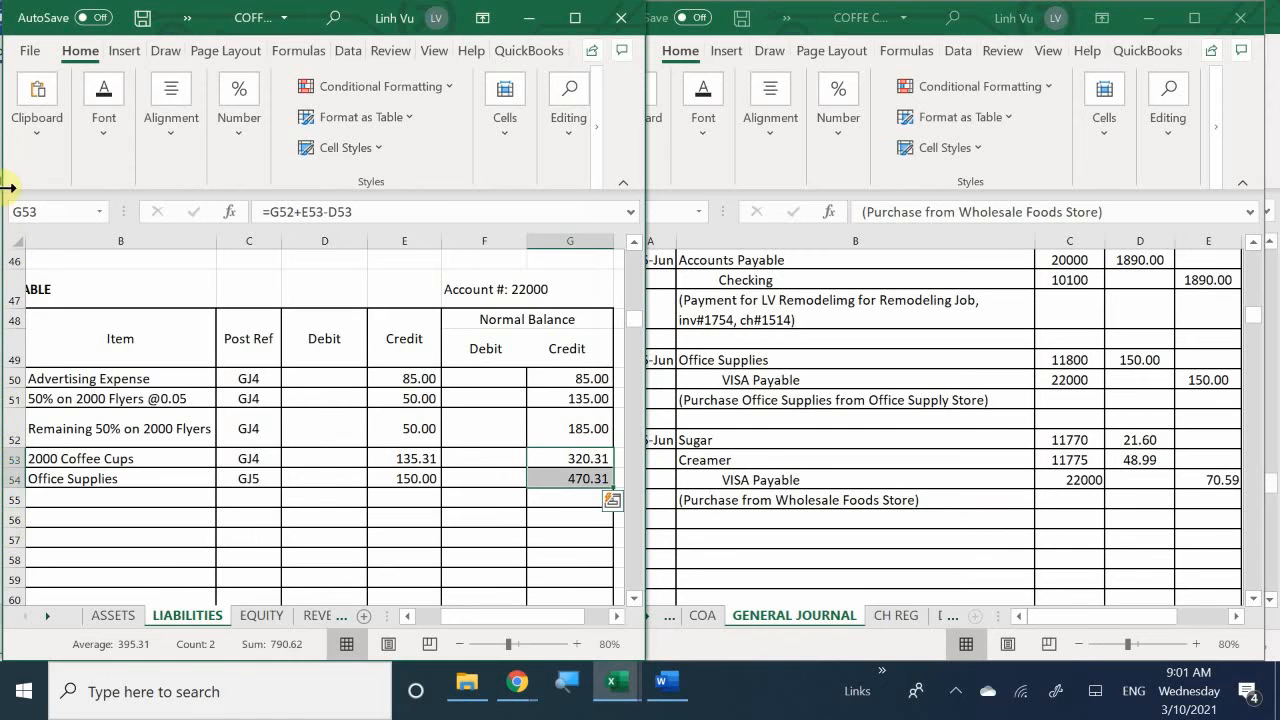
left_click_drag(453, 612, 418, 608)
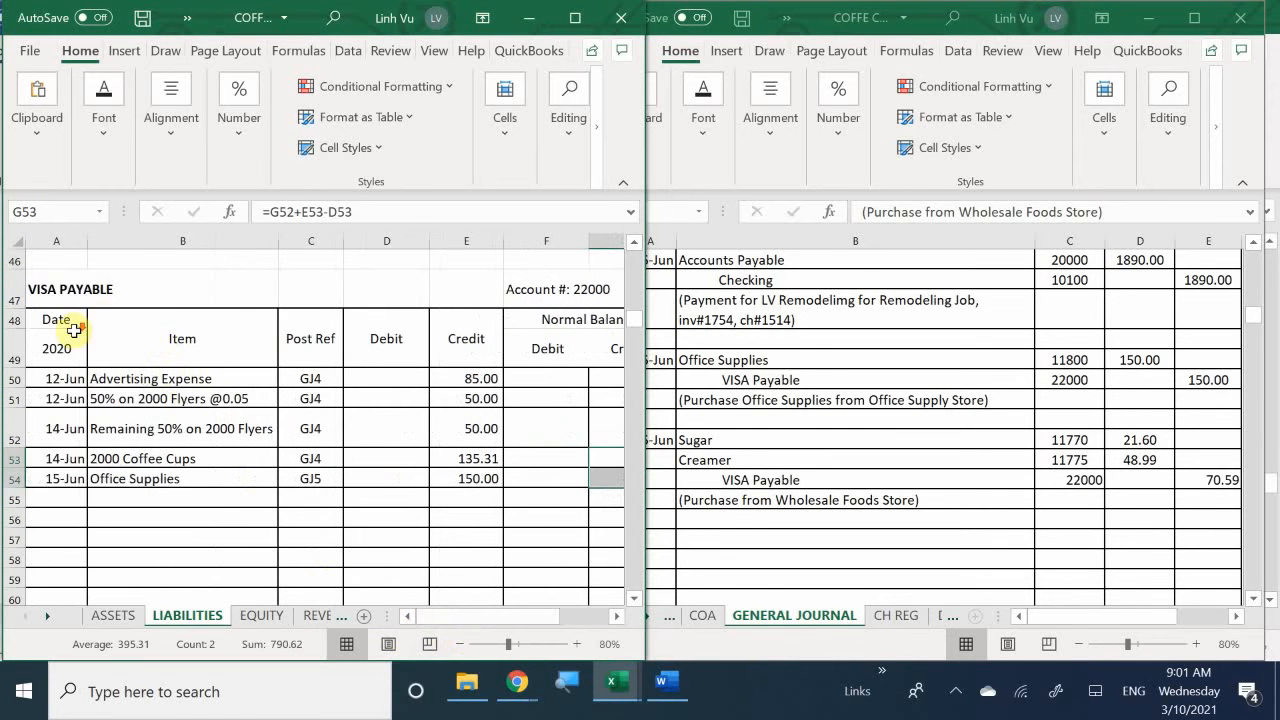
scroll(72, 330, "down", 3)
scroll(72, 335, "up", 18)
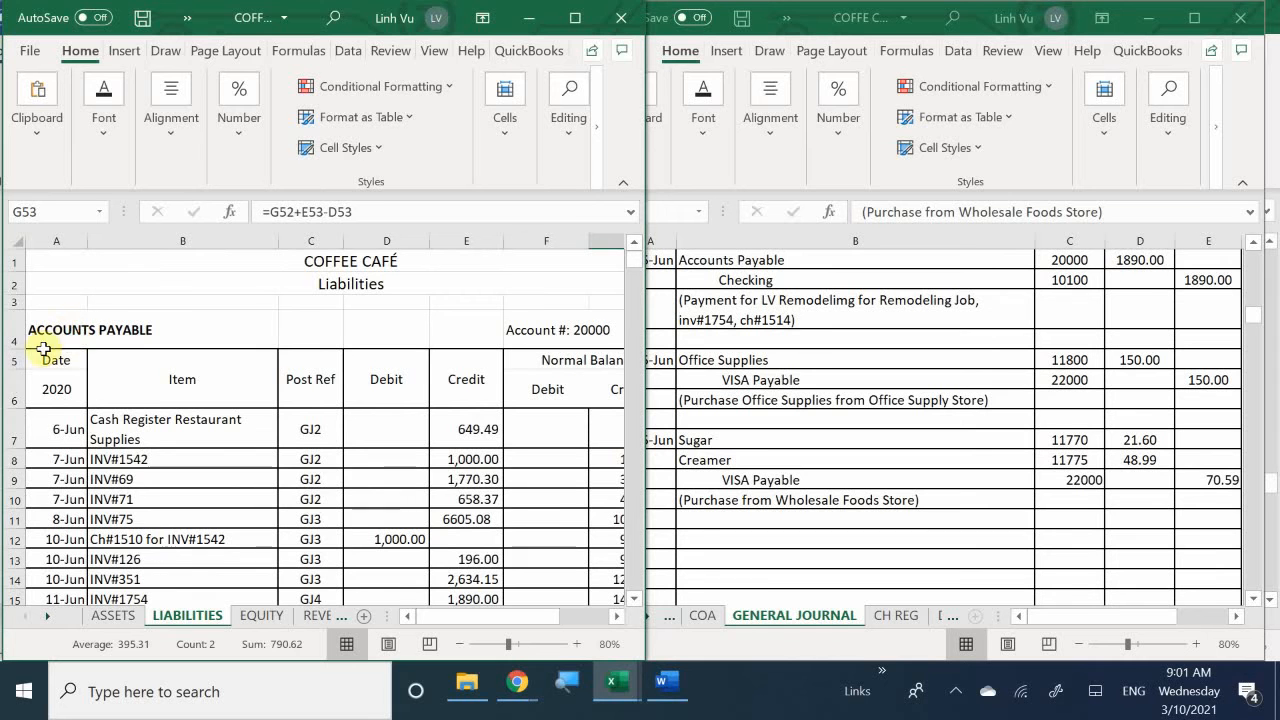
left_click(109, 612)
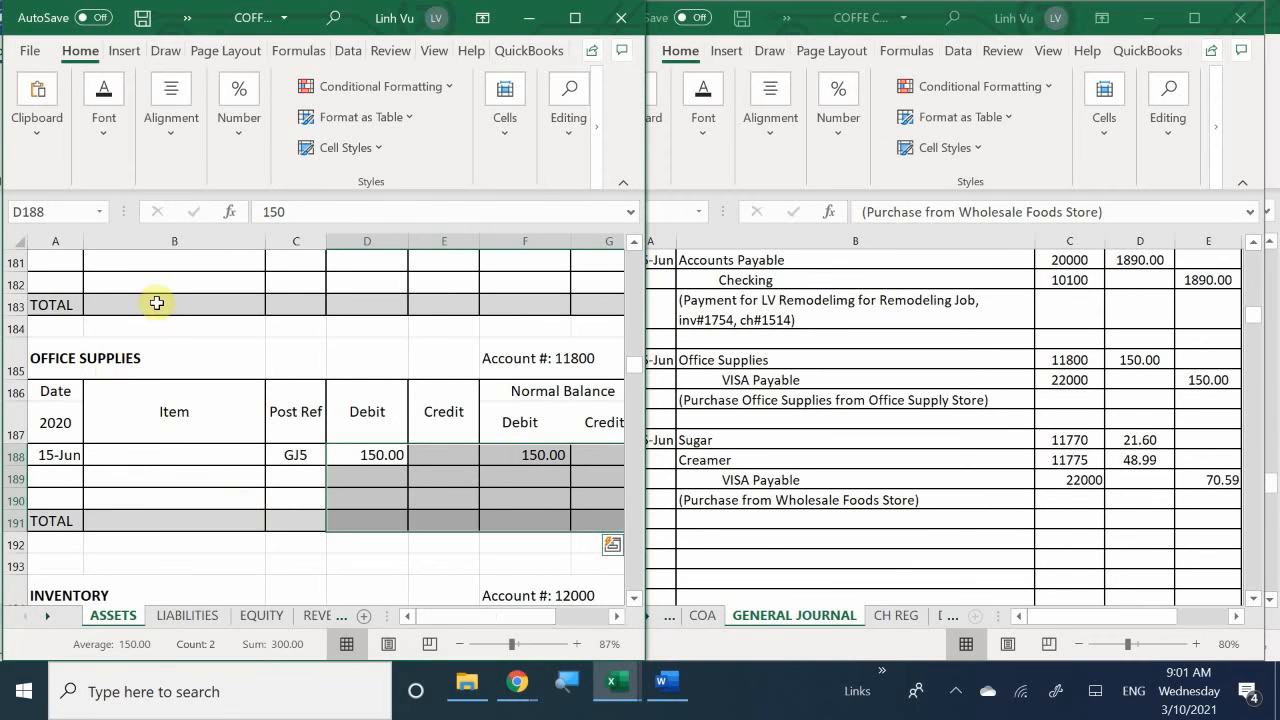
scroll(157, 320, "down", 3)
scroll(151, 323, "down", 4)
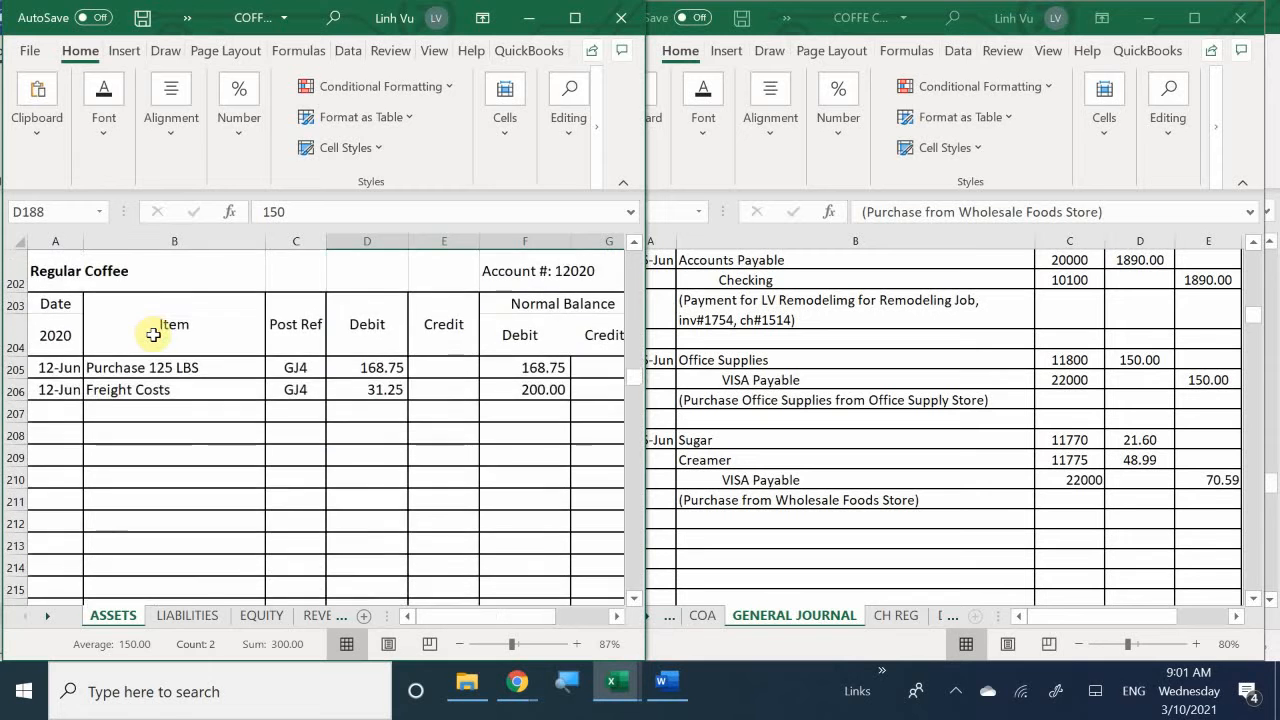
scroll(153, 330, "up", 13)
scroll(153, 335, "up", 6)
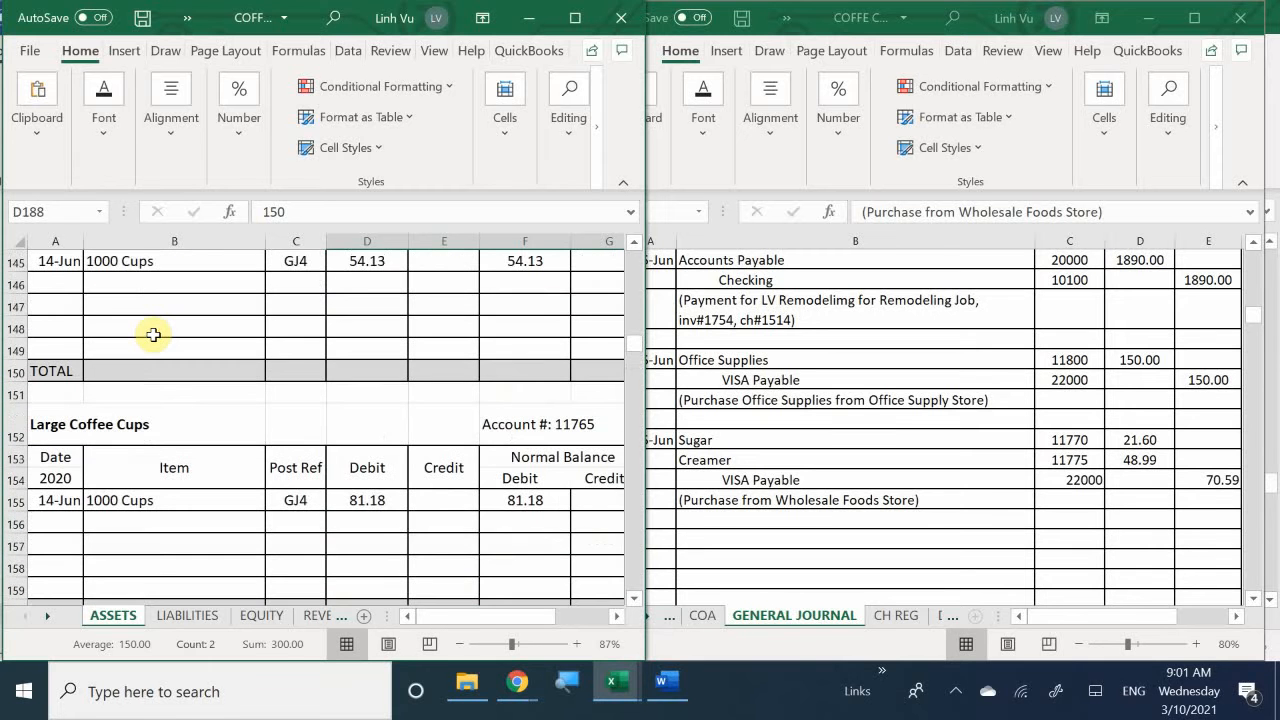
scroll(153, 335, "up", 5)
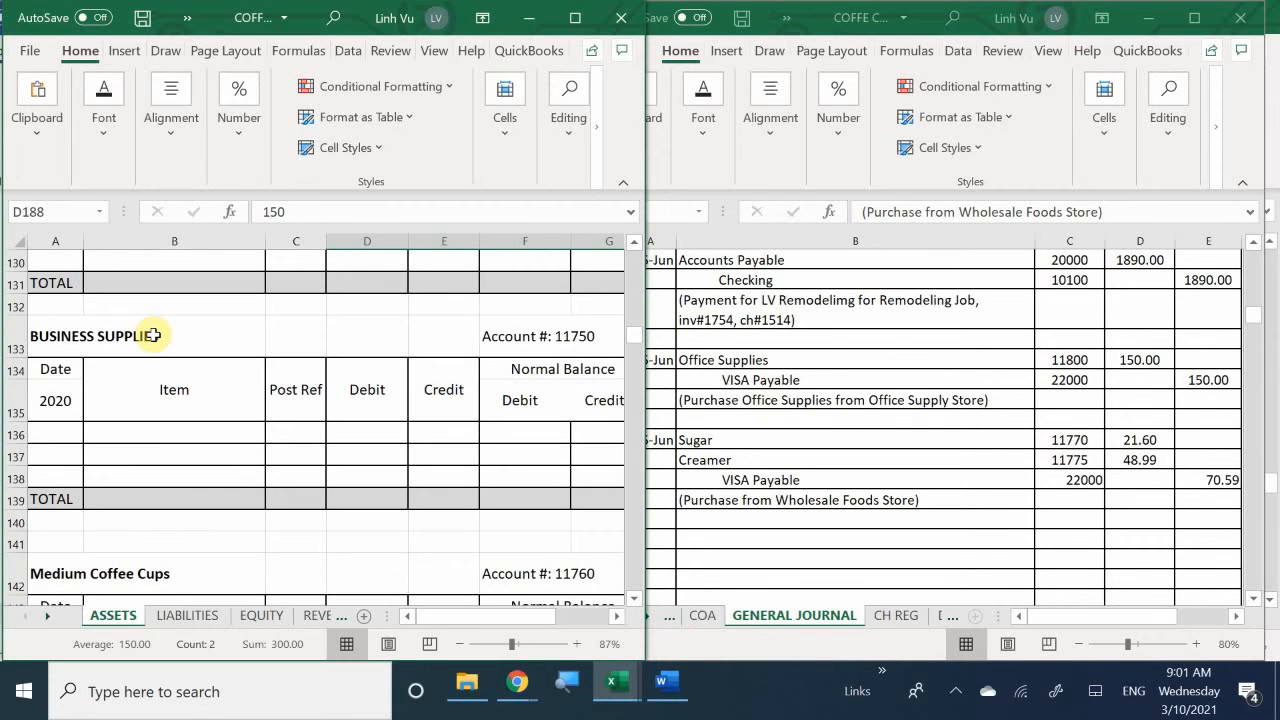
scroll(153, 335, "up", 3)
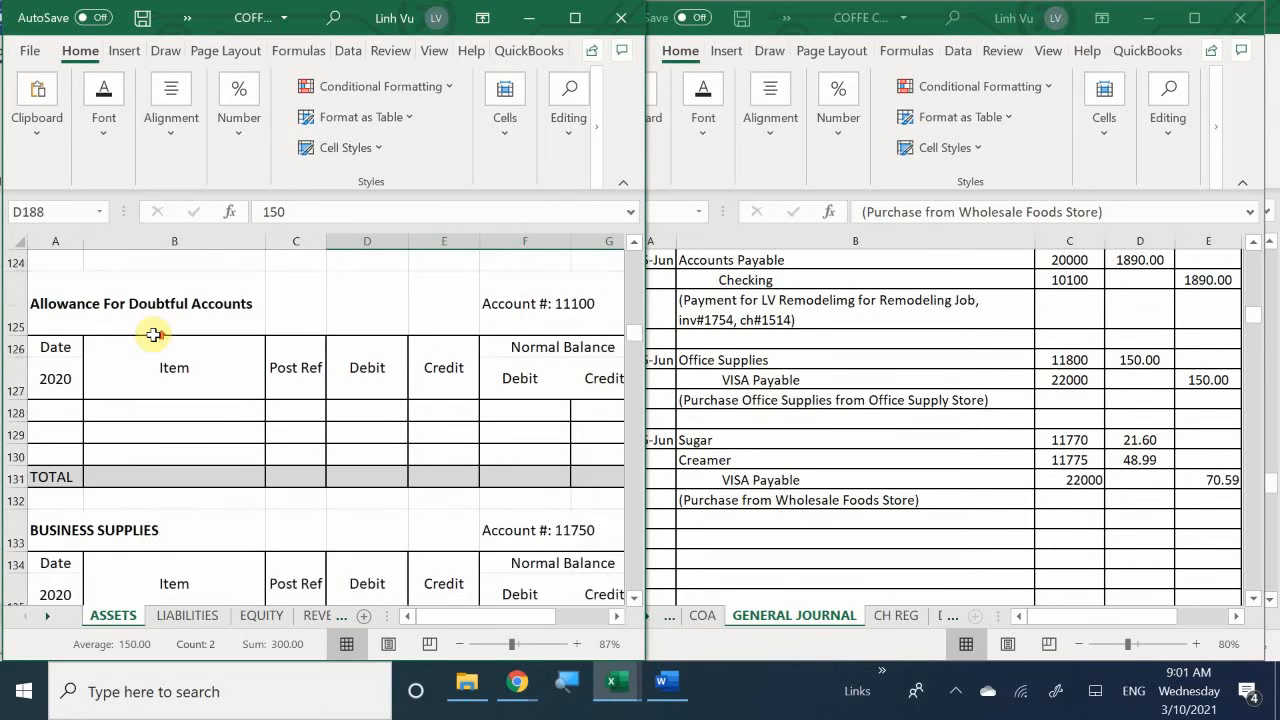
scroll(153, 335, "down", 5)
scroll(153, 335, "down", 6)
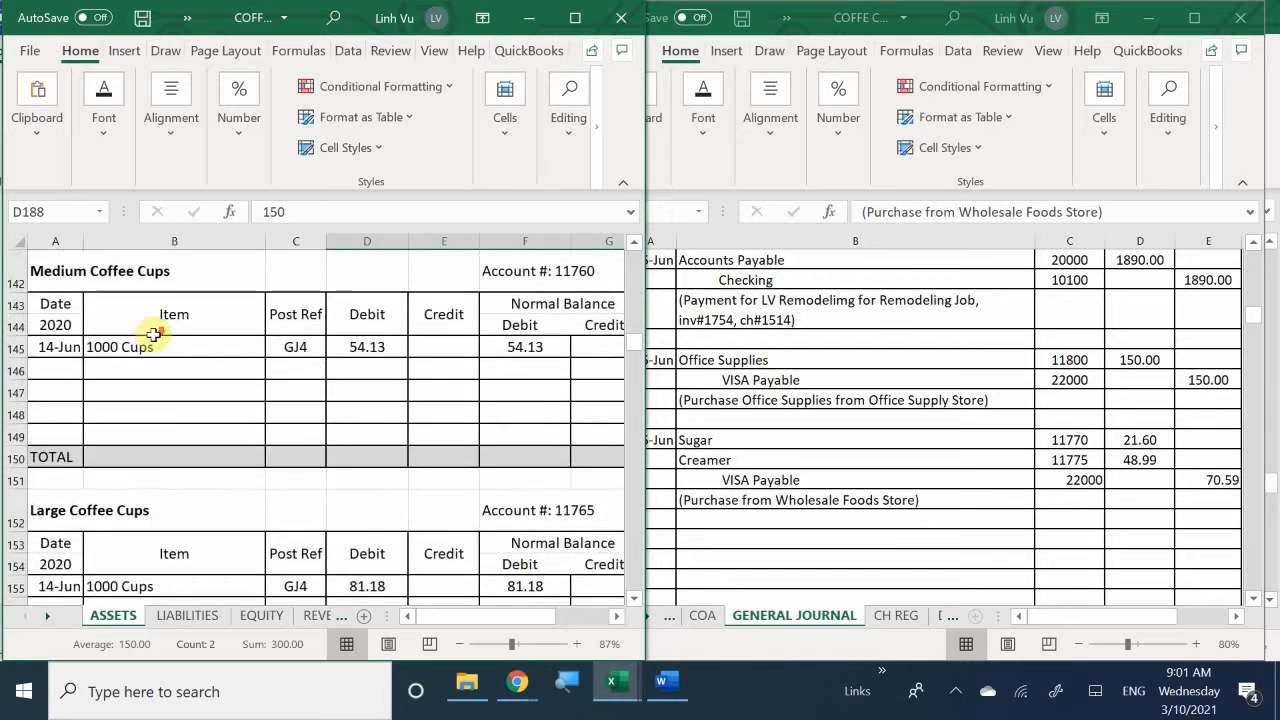
scroll(153, 335, "down", 2)
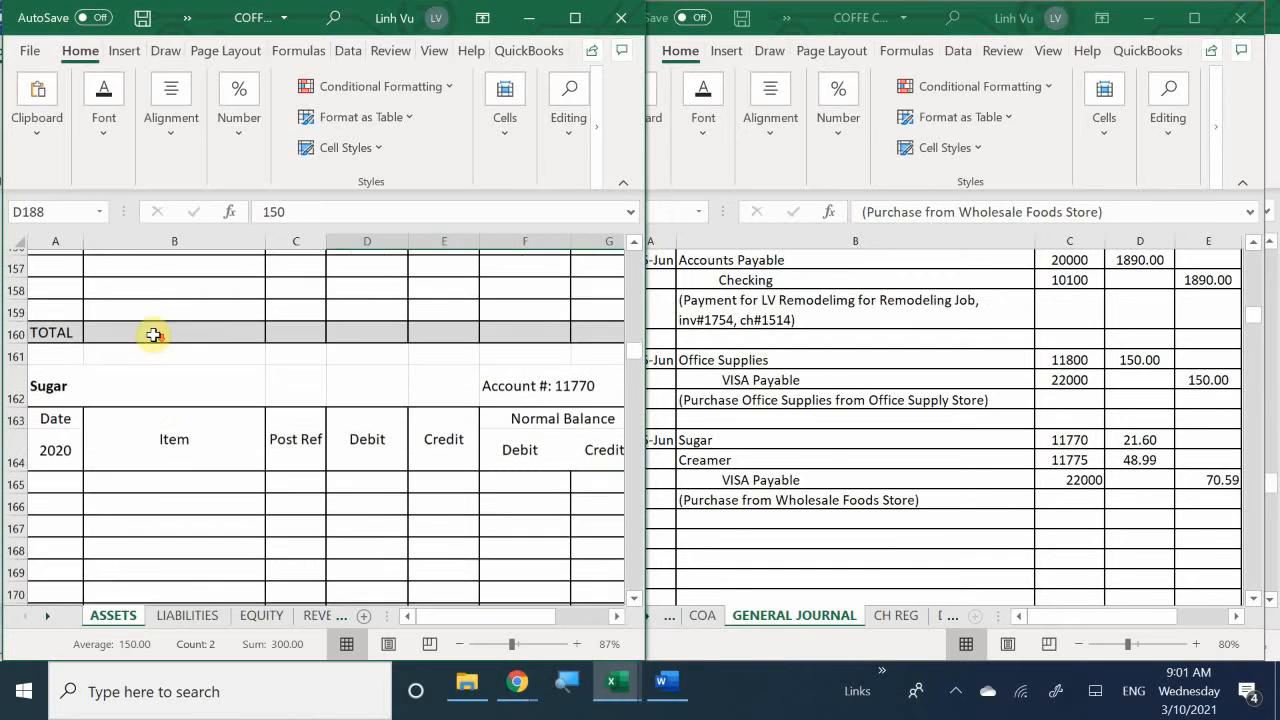
- Enter the date 6/15 in cell A165, the first row of the Sugar account
left_click(74, 406)
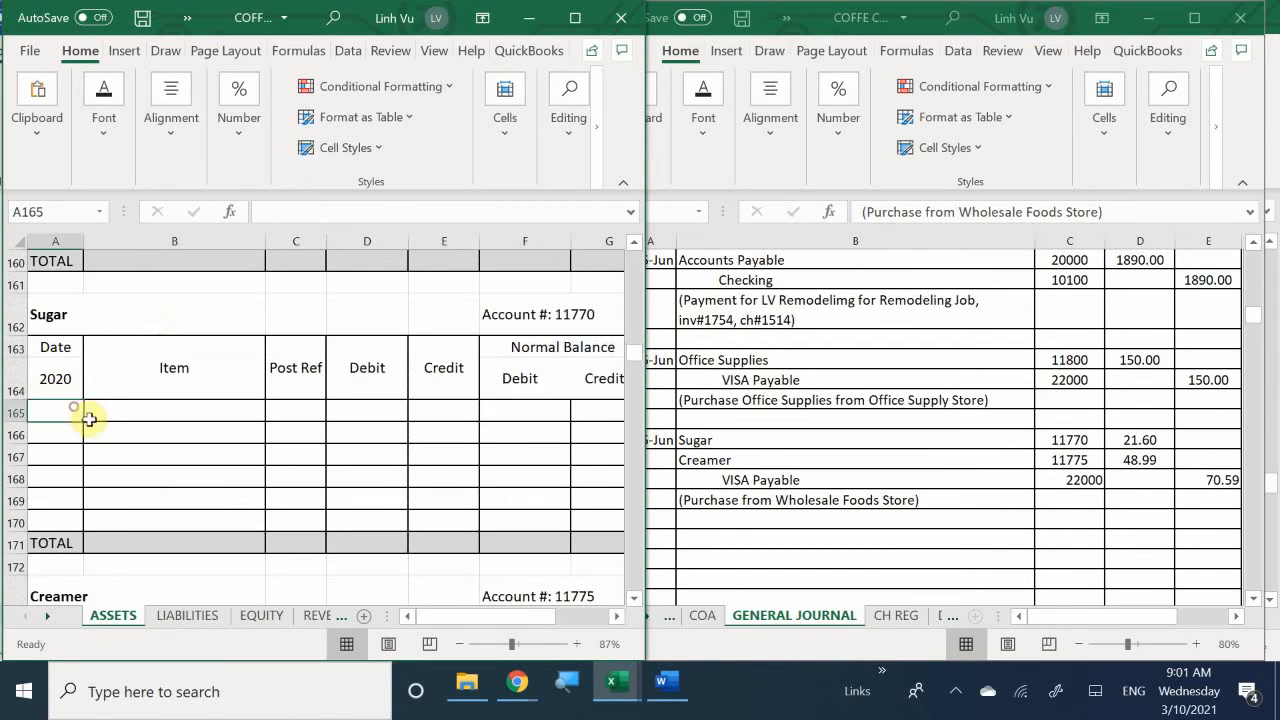
type("6/15")
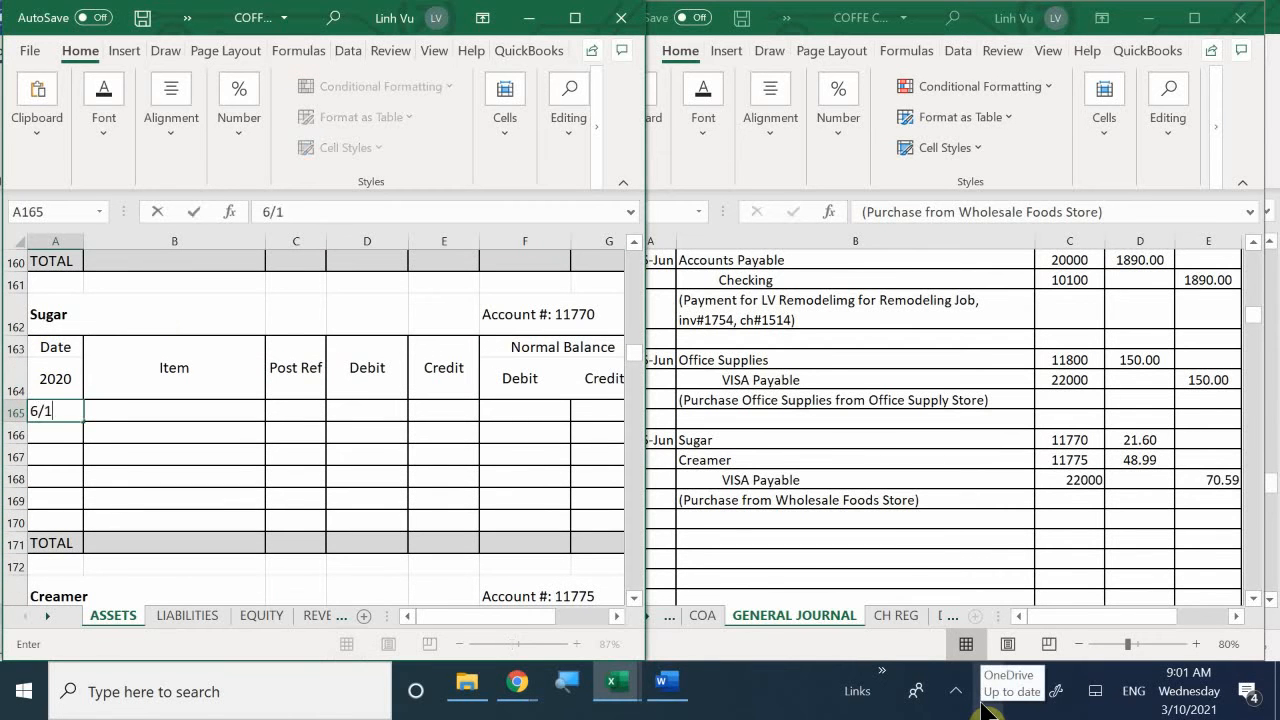
key("Return")
key("Up")
key("Right")
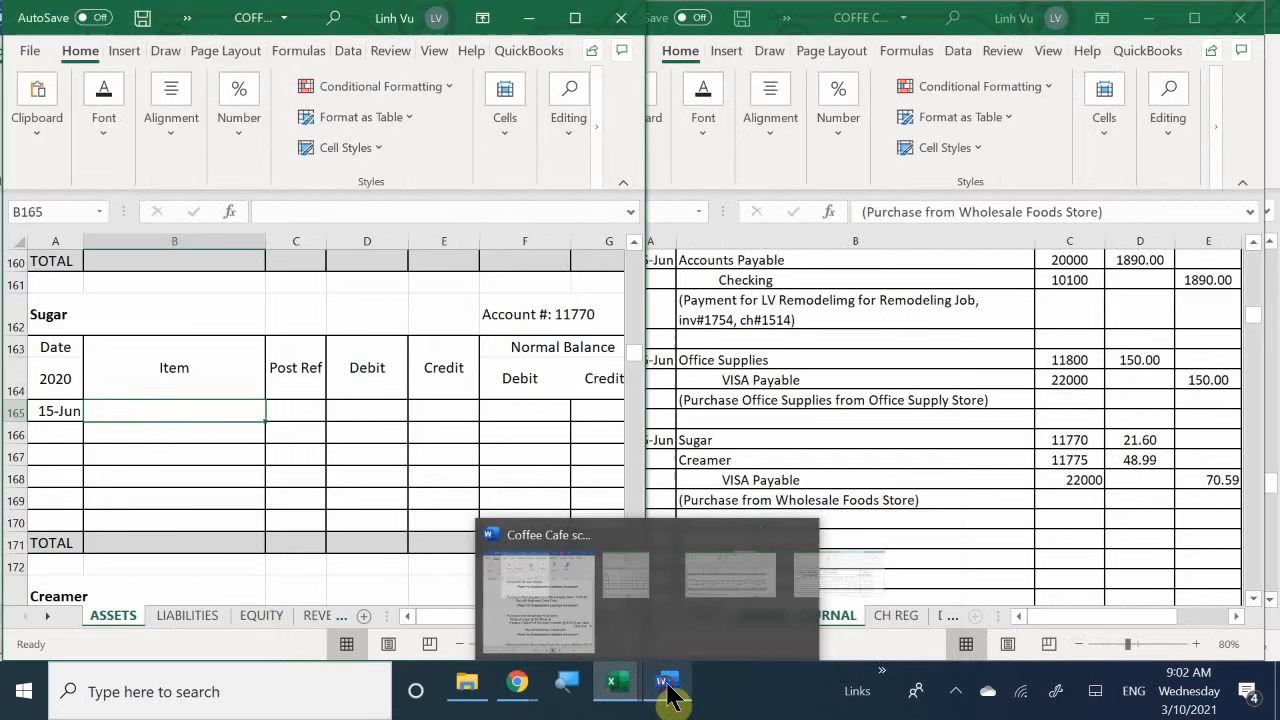
- Check the sugar quantity in the Word instructions and enter "60 LBS" as the Sugar account's item in cell B165 of the general ledger
left_click(668, 693)
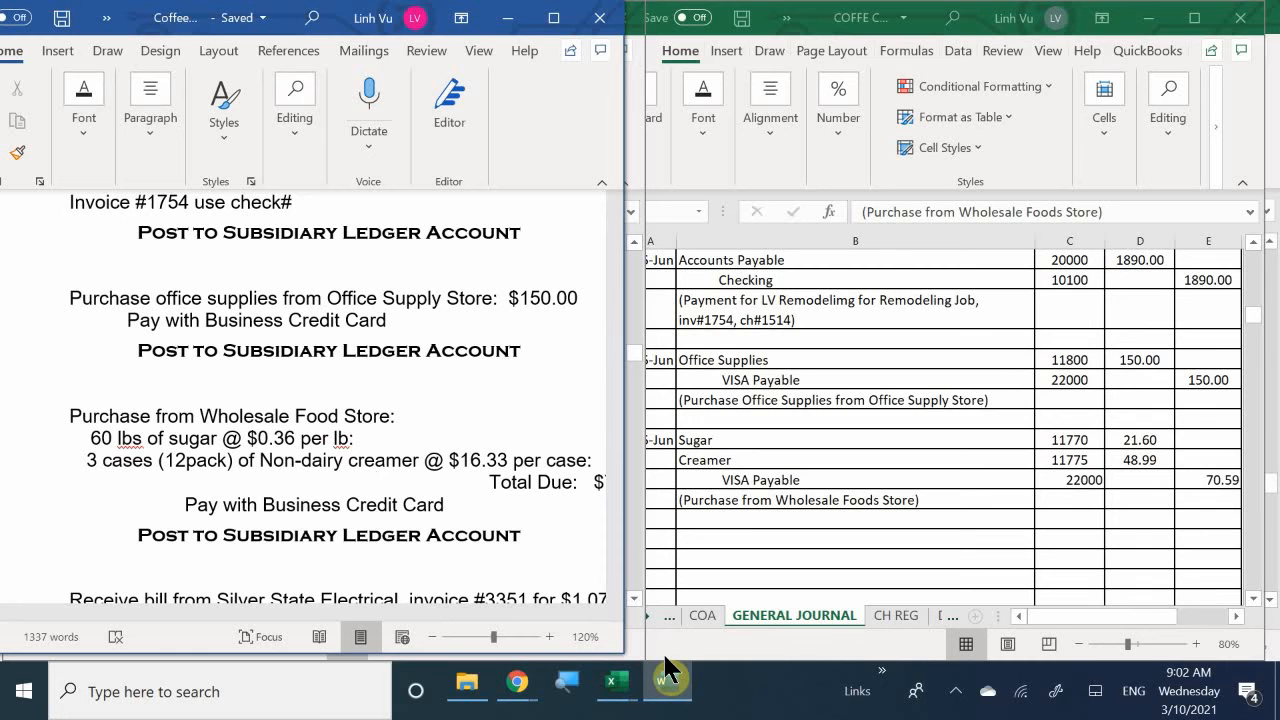
left_click(616, 690)
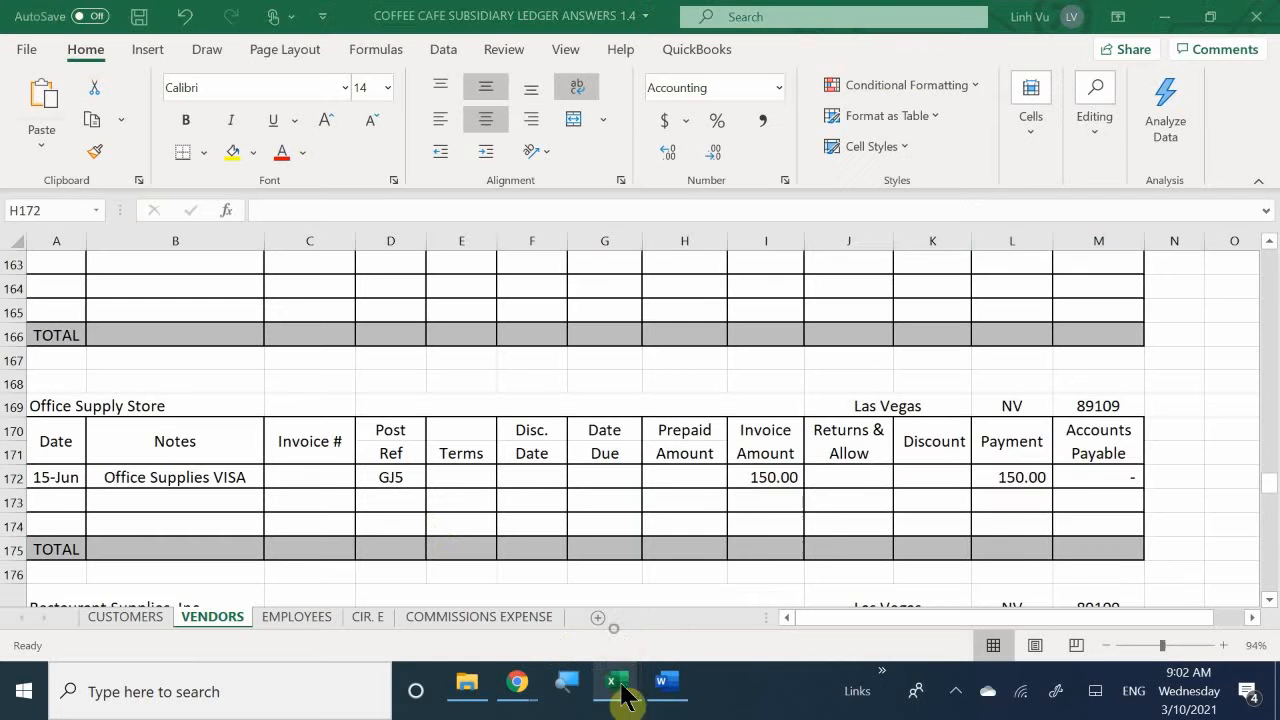
mouse_move(605, 693)
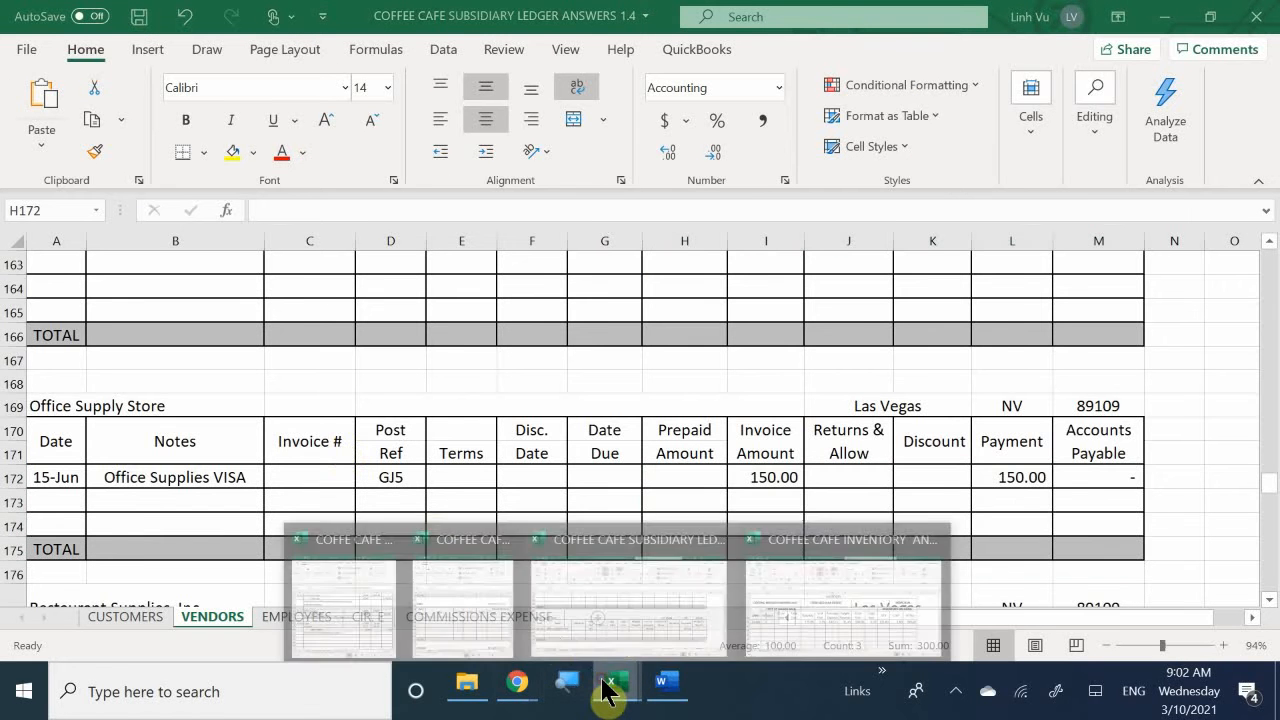
left_click(608, 609)
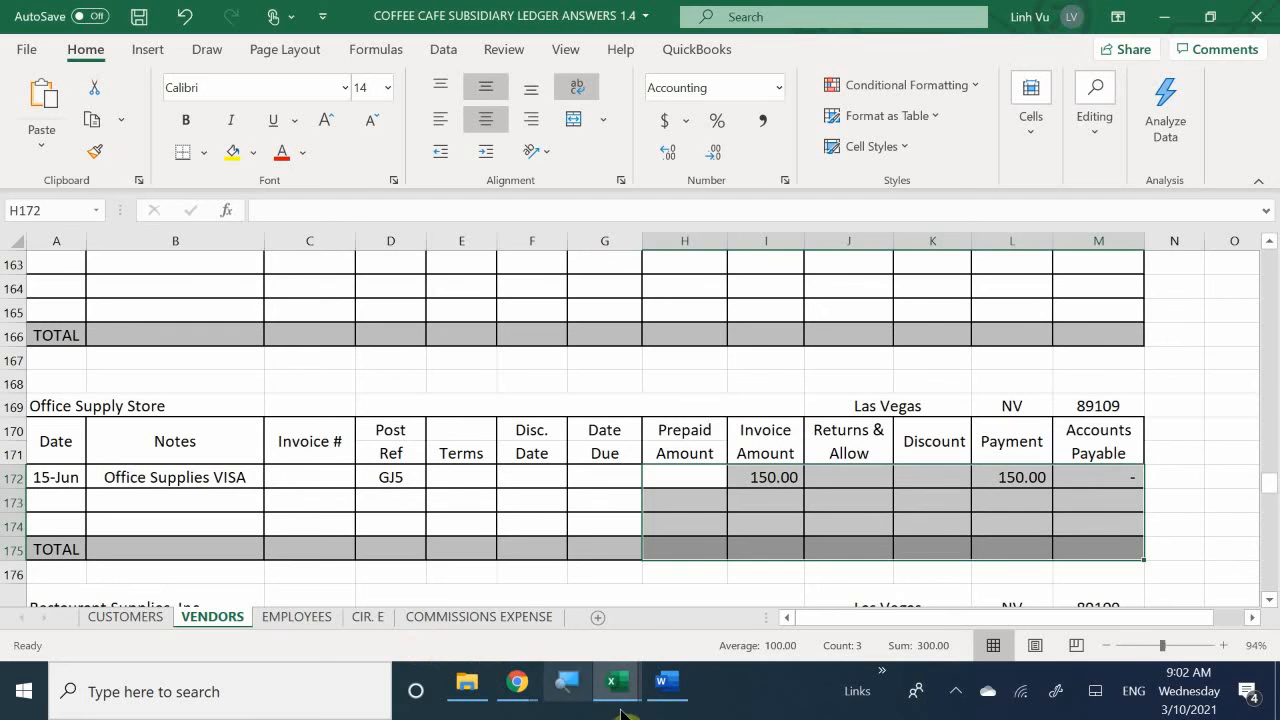
mouse_move(612, 688)
left_click(361, 600)
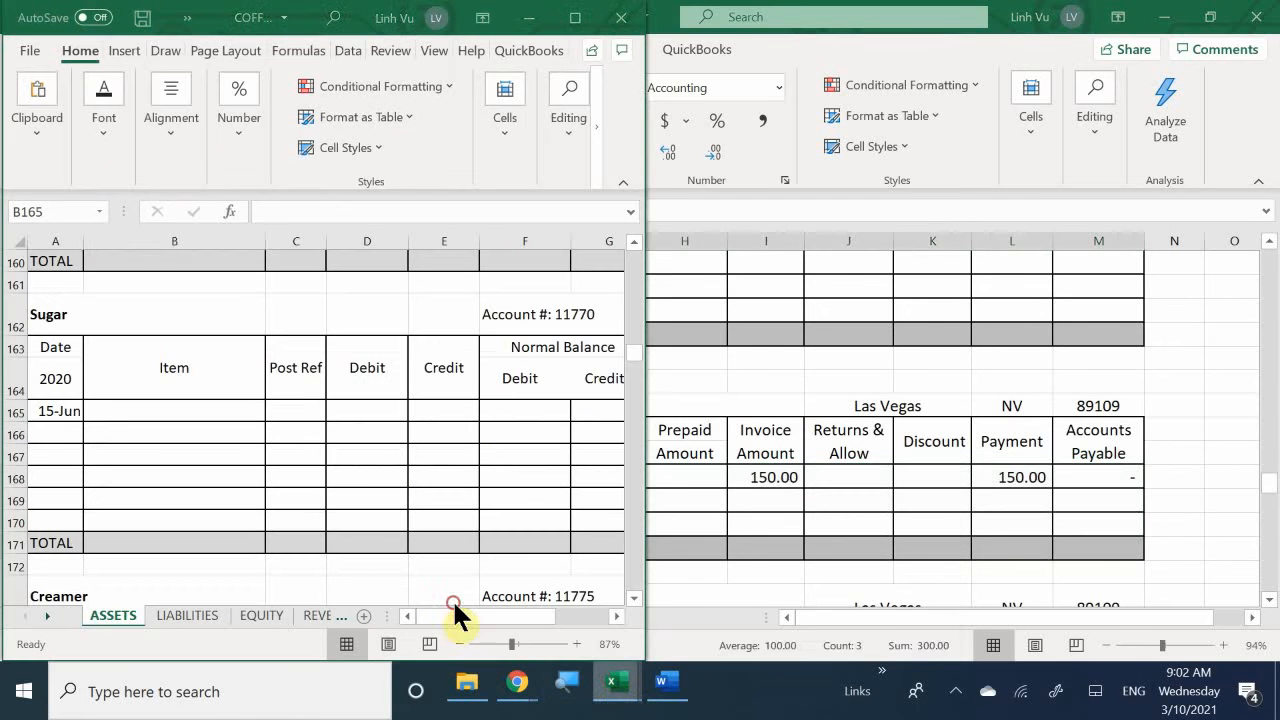
left_click(167, 412)
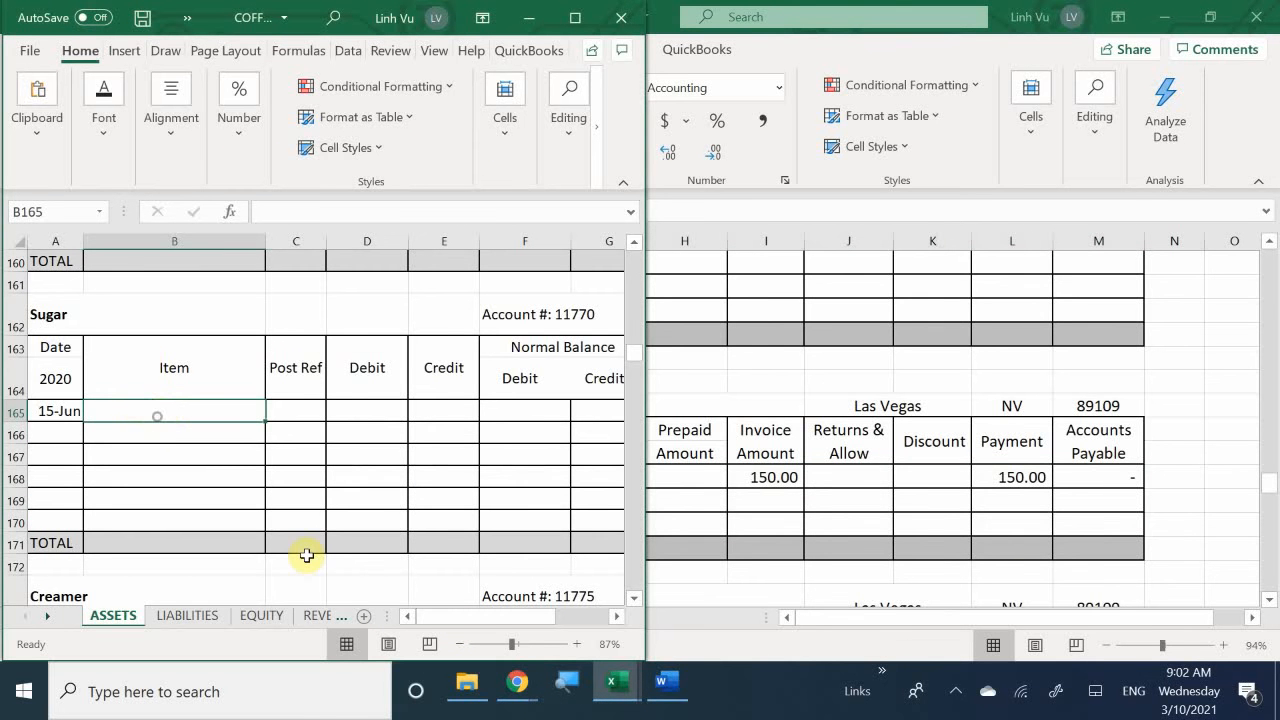
type("60 KV")
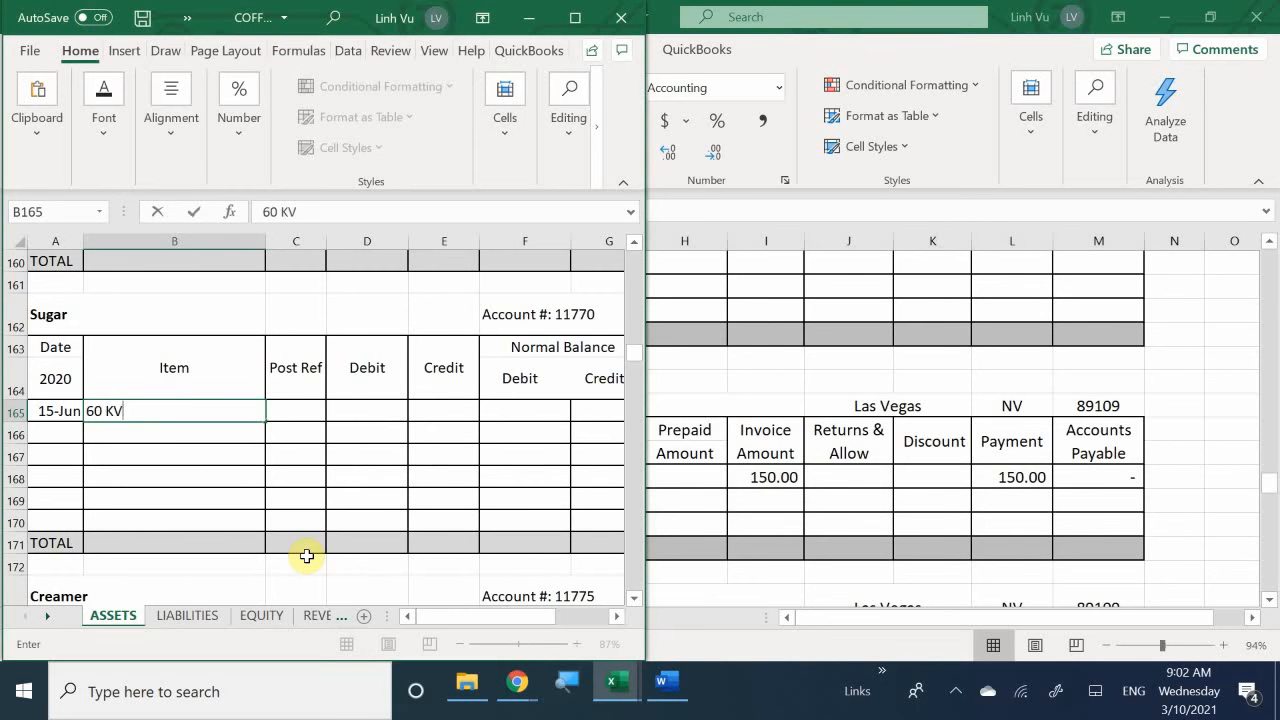
key("BackSpace")
key("BackSpace")
type("LV")
key("BackSpace")
type("C")
key("BackSpace")
type("V")
key("BackSpace")
type("BS")
key("Tab")
- Enter GJ5 as the posting reference for the sugar purchase in cell C165
type("F")
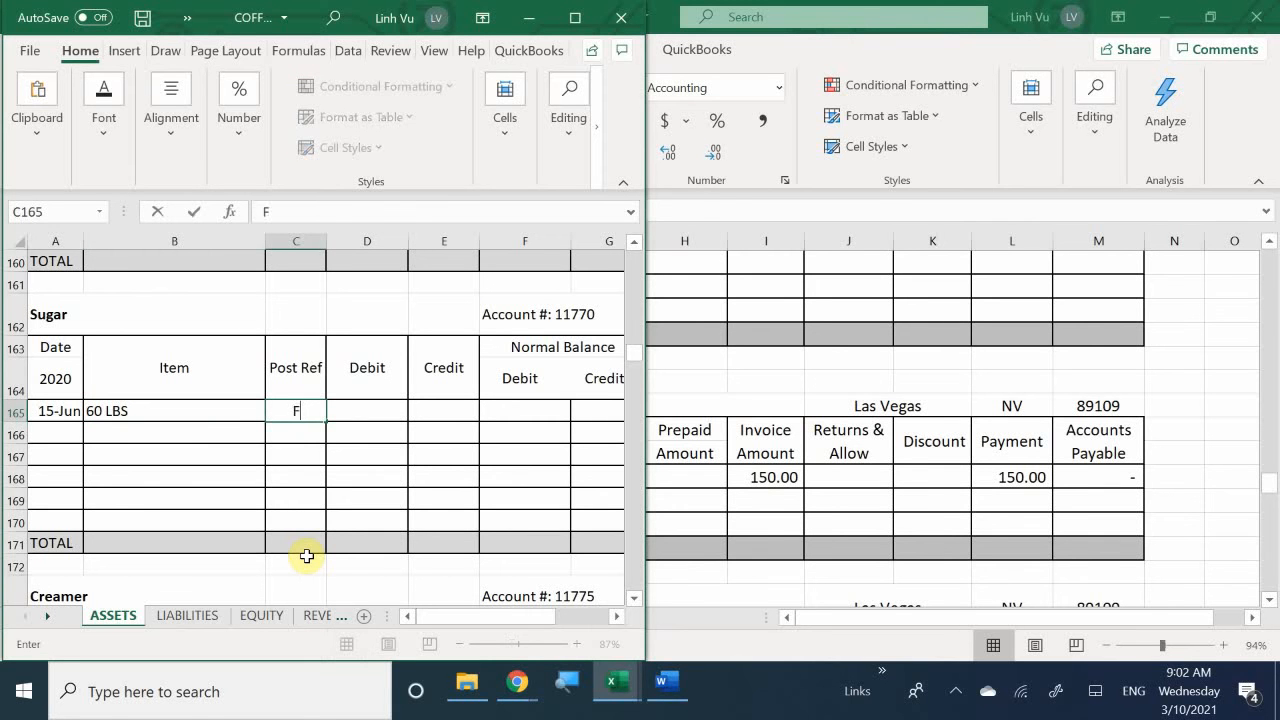
type("J")
key("BackSpace")
key("BackSpace")
type("GJ5")
key("Tab")
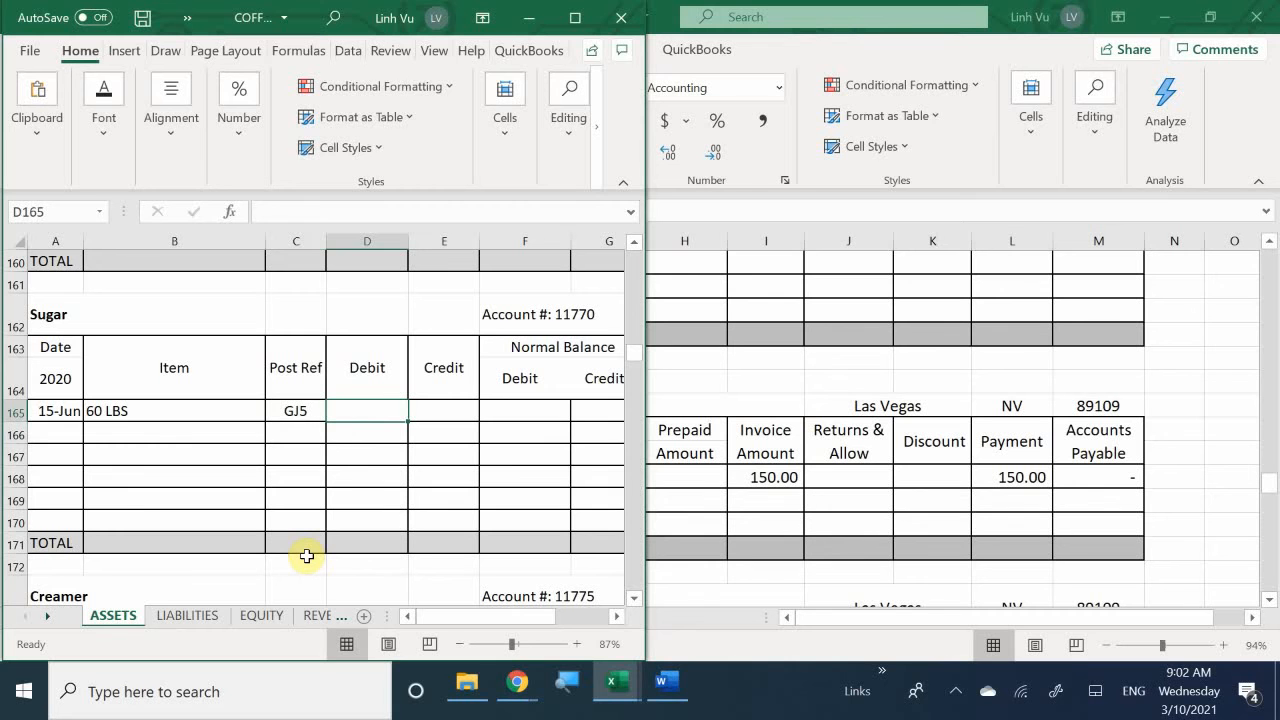
- Enter a debit of 21.6 for the sugar purchase in cell D165
type("20.")
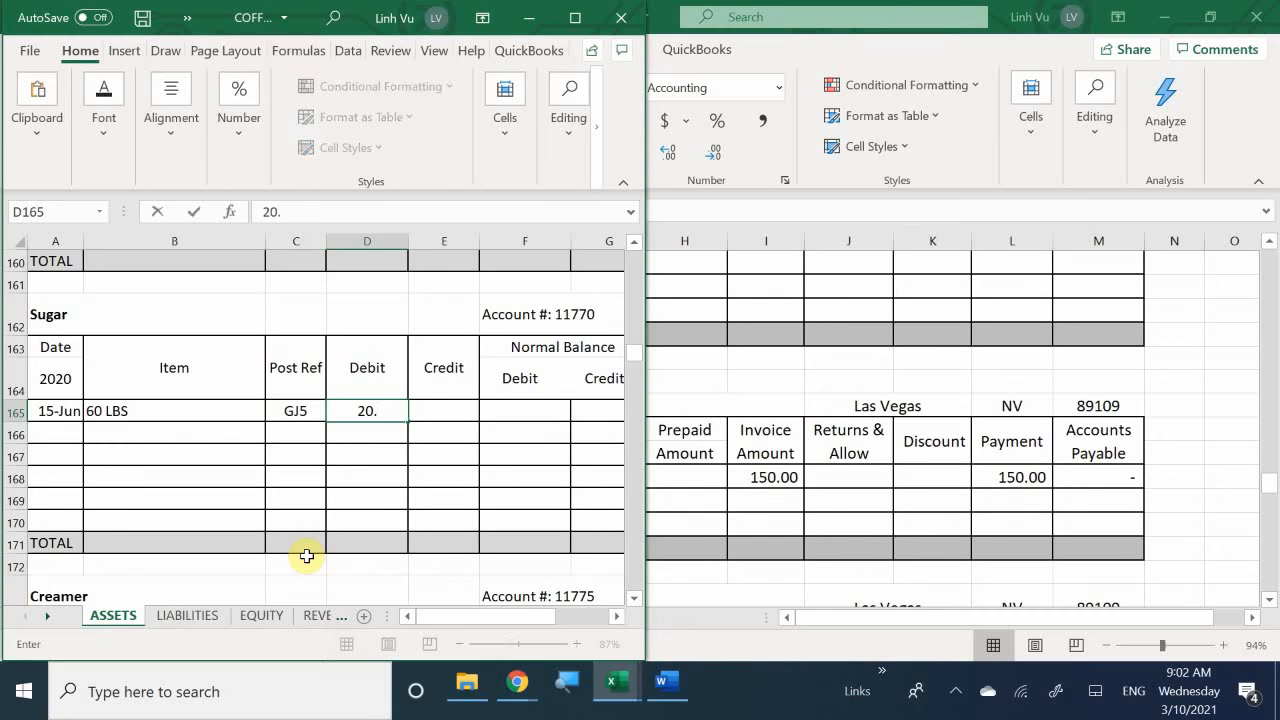
type("1")
key("BackSpace")
key("BackSpace")
key("BackSpace")
type("1.6")
key("Return")
- Enter a formula in the Sugar account's debit balance cell F165 that equals the debit in D165
key("Right")
key("Right")
key("Up")
type("=")
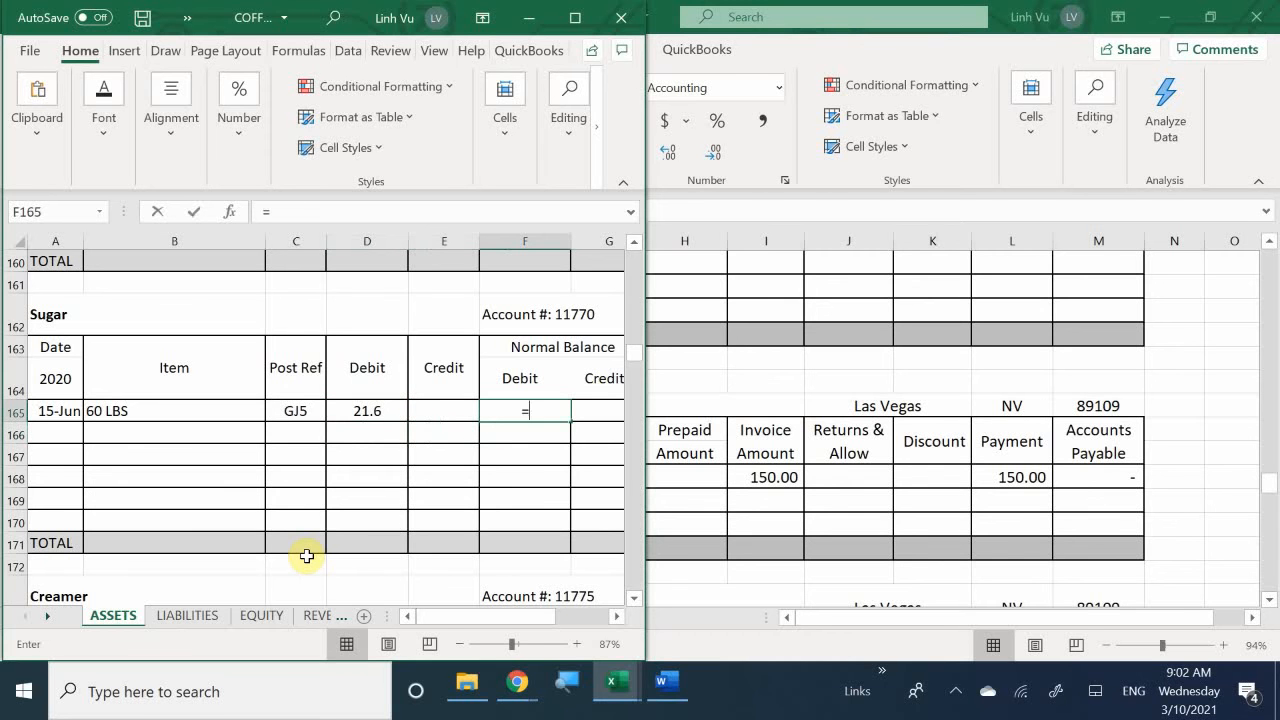
key("Left")
key("Left")
key("Return")
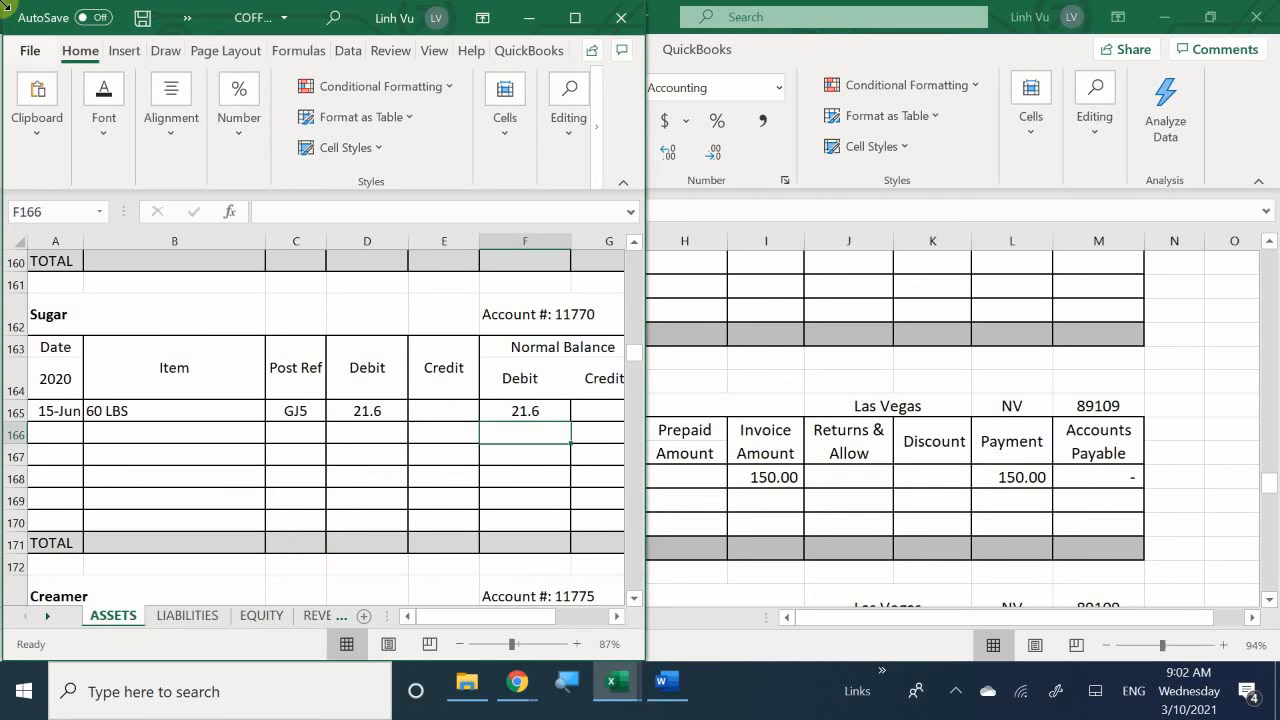
- Apply the comma number style to the Sugar account's amount cells from D165 through the total row in column G
left_click(367, 410)
left_click_drag(430, 424, 606, 537)
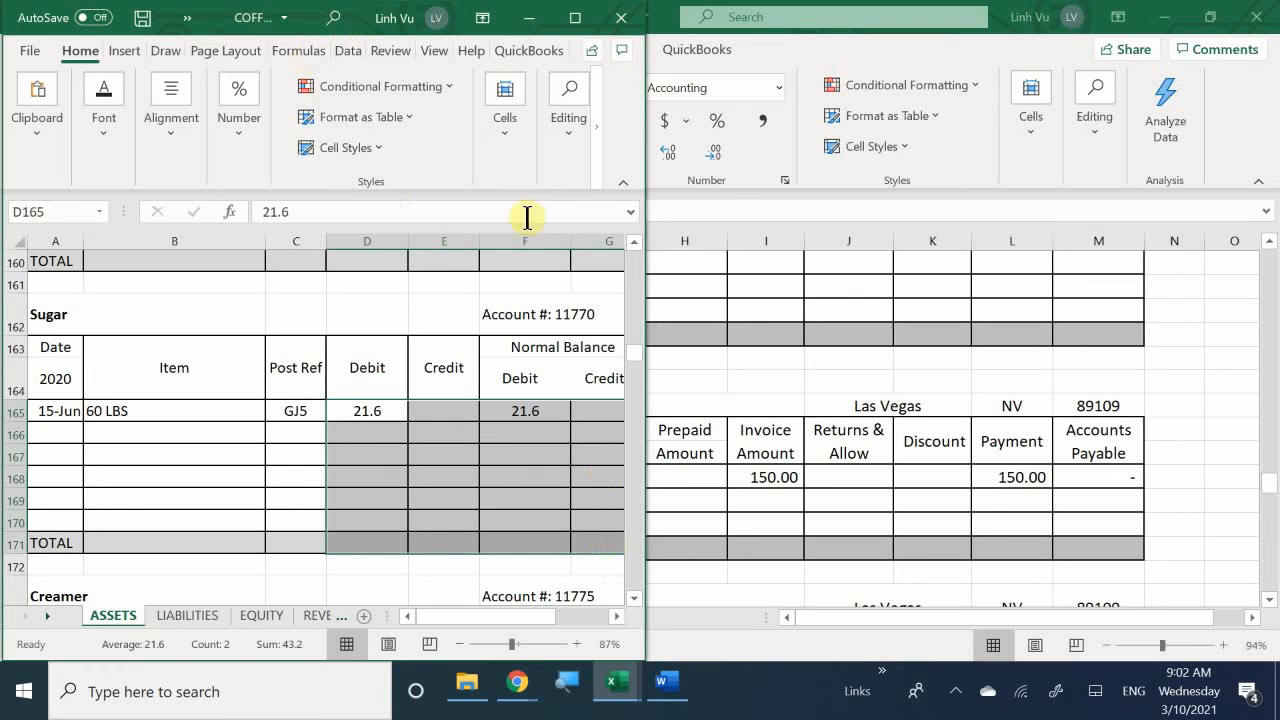
left_click(240, 120)
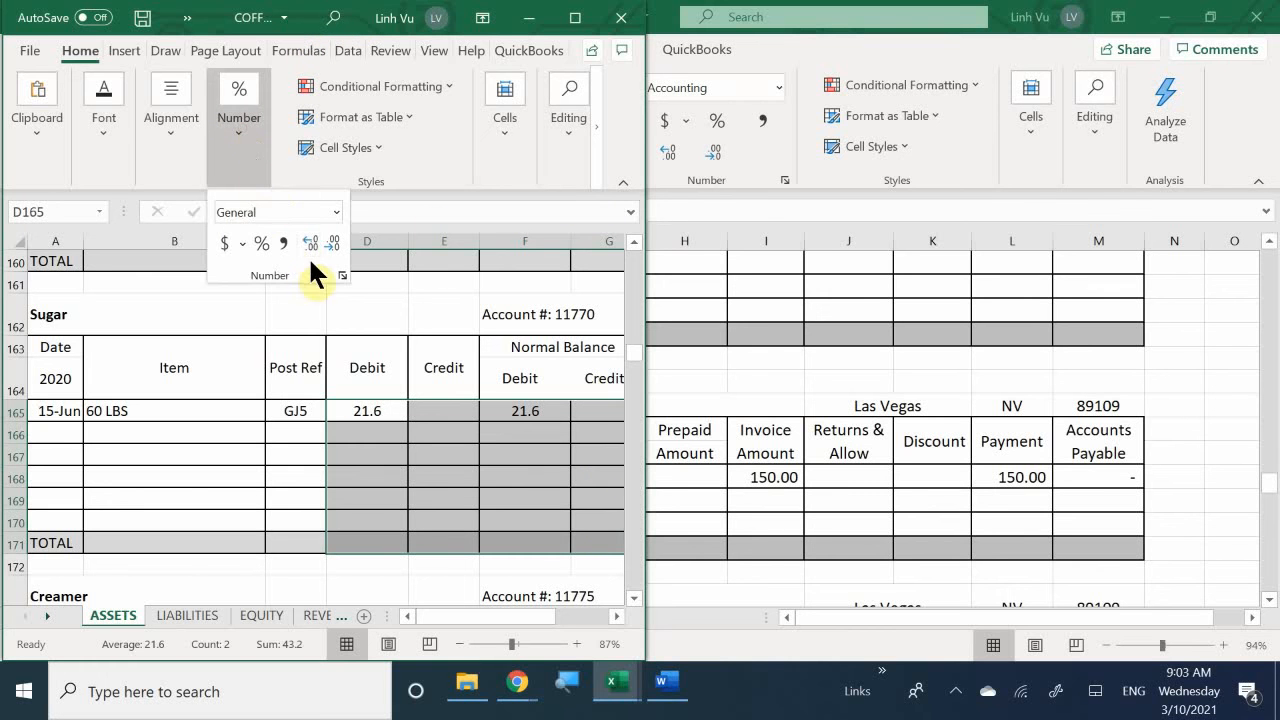
left_click(282, 240)
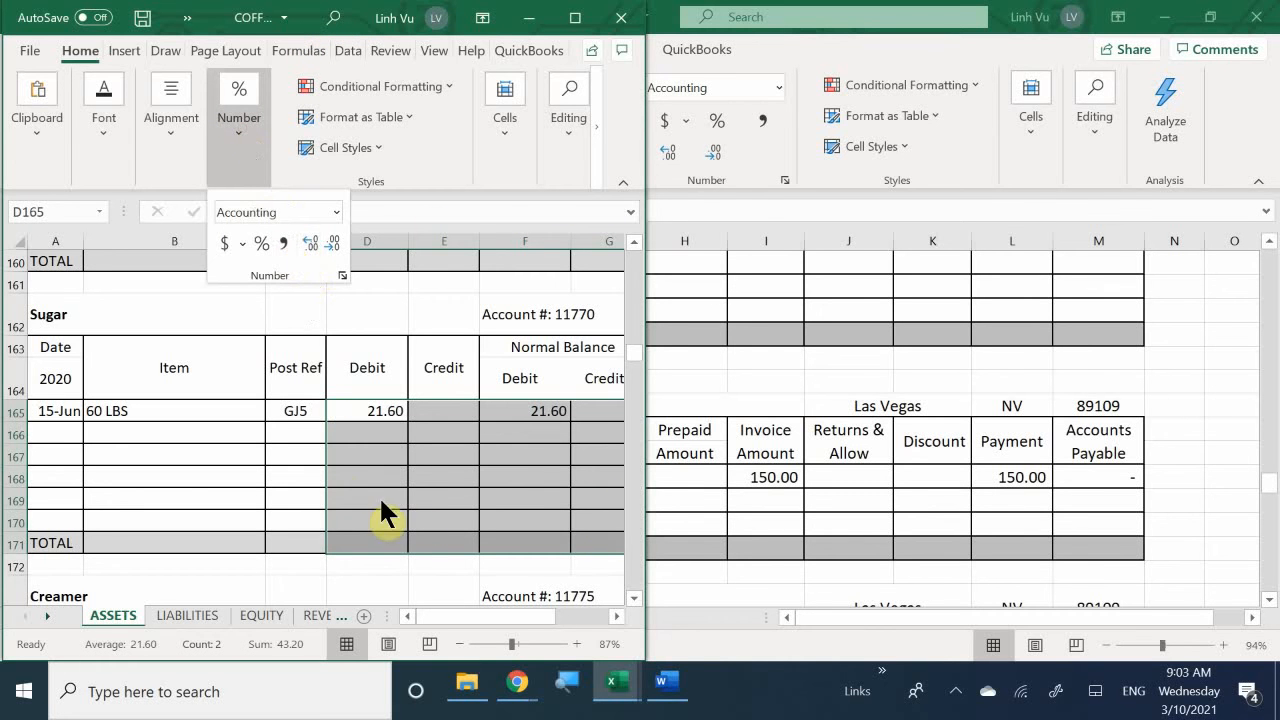
left_click(432, 468)
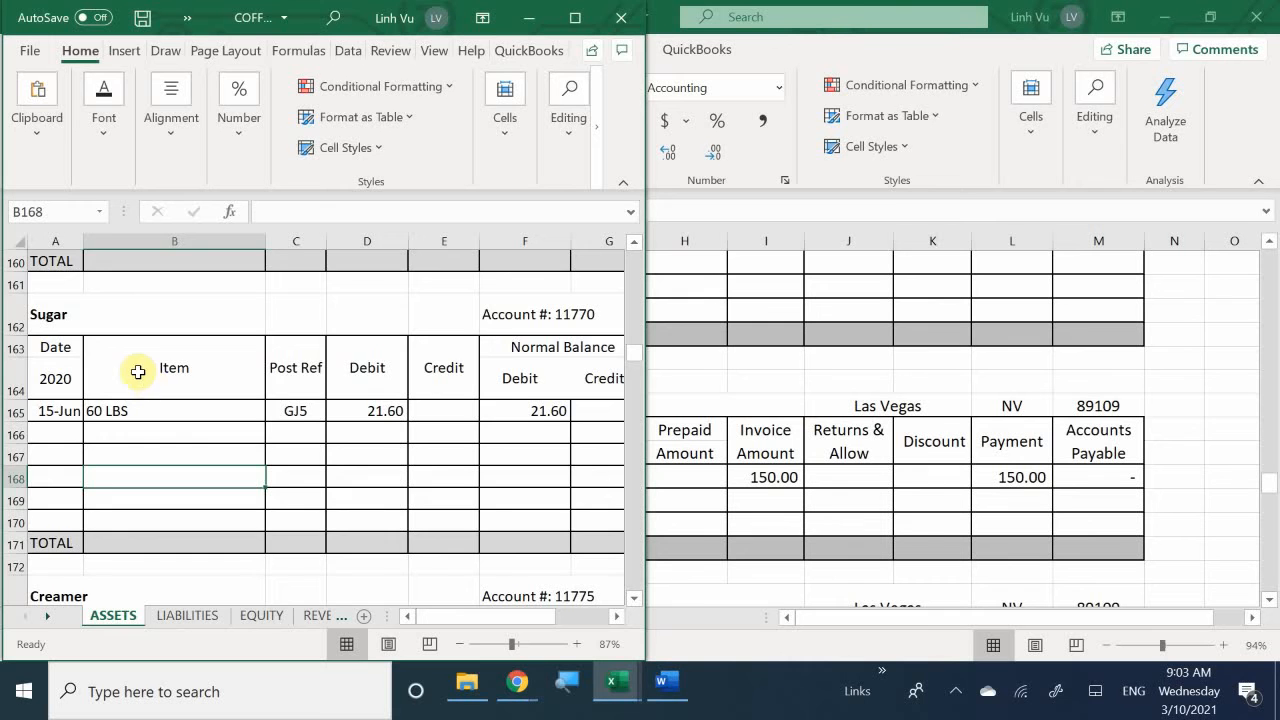
- Enter the date 6/15 in cell A176, the first row of the Creamer account
scroll(145, 380, "down", 3)
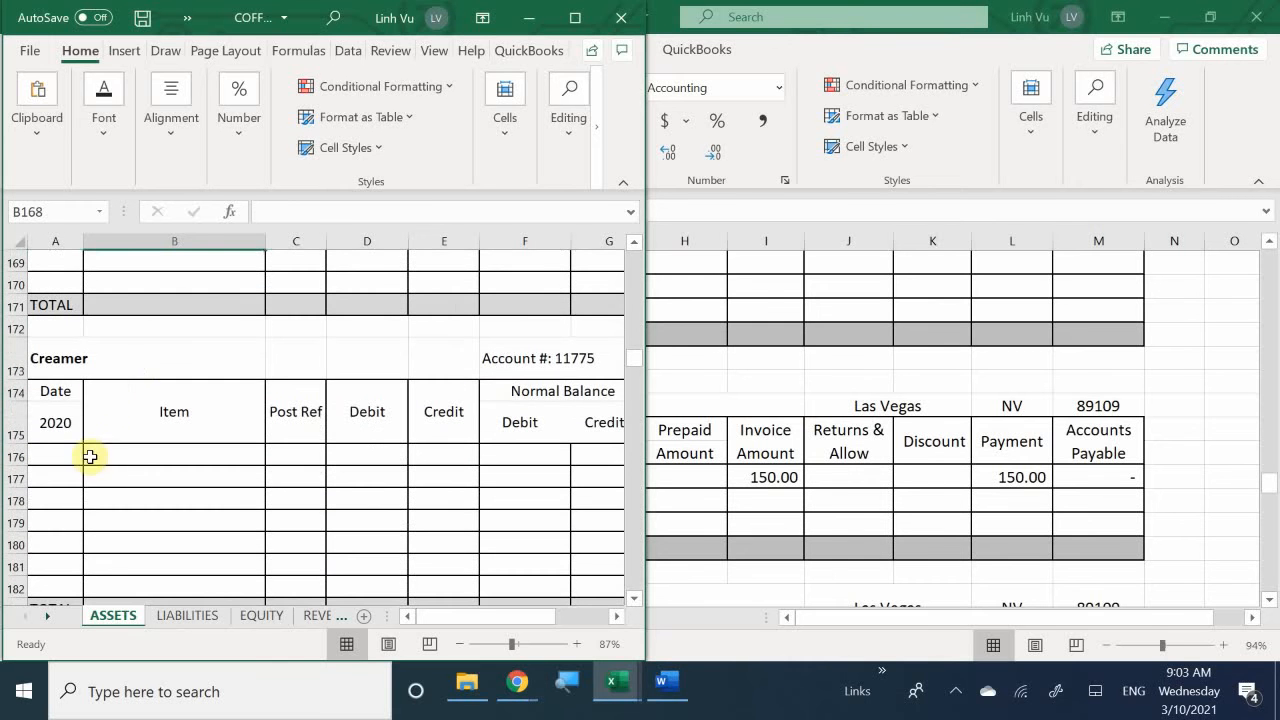
scroll(65, 436, "down", 1)
scroll(68, 438, "up", 1)
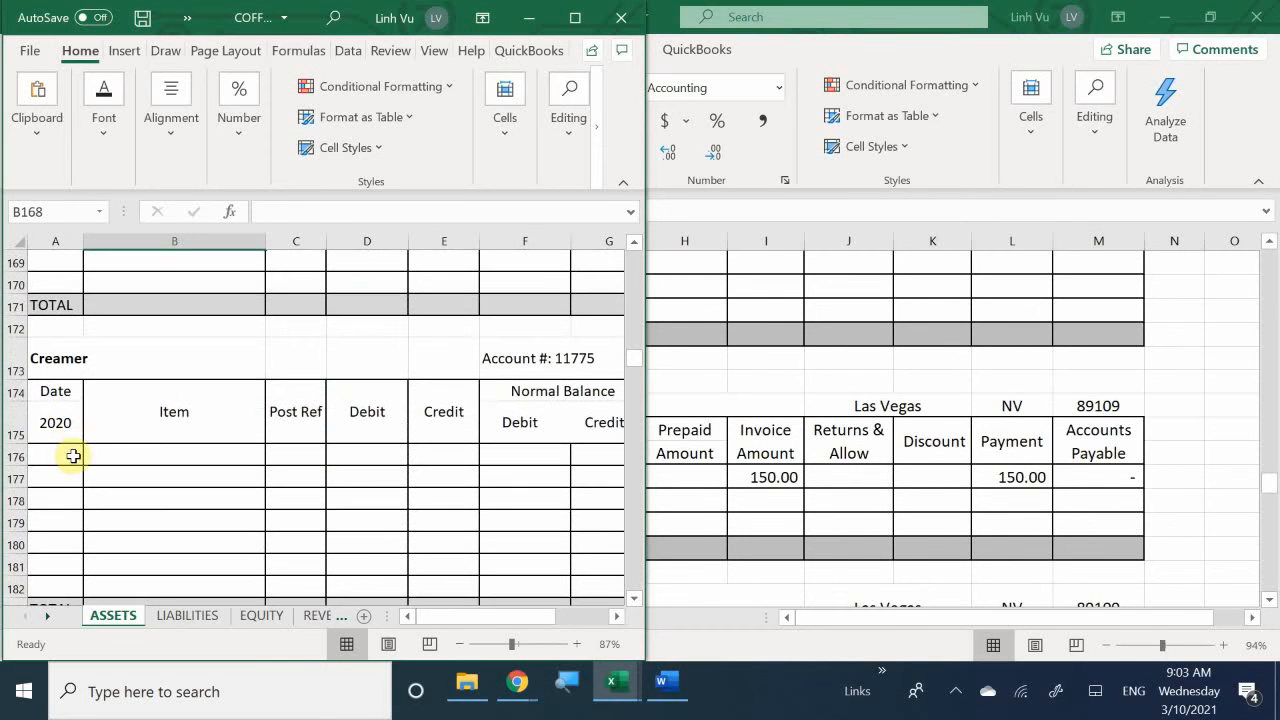
left_click(70, 455)
type("6/")
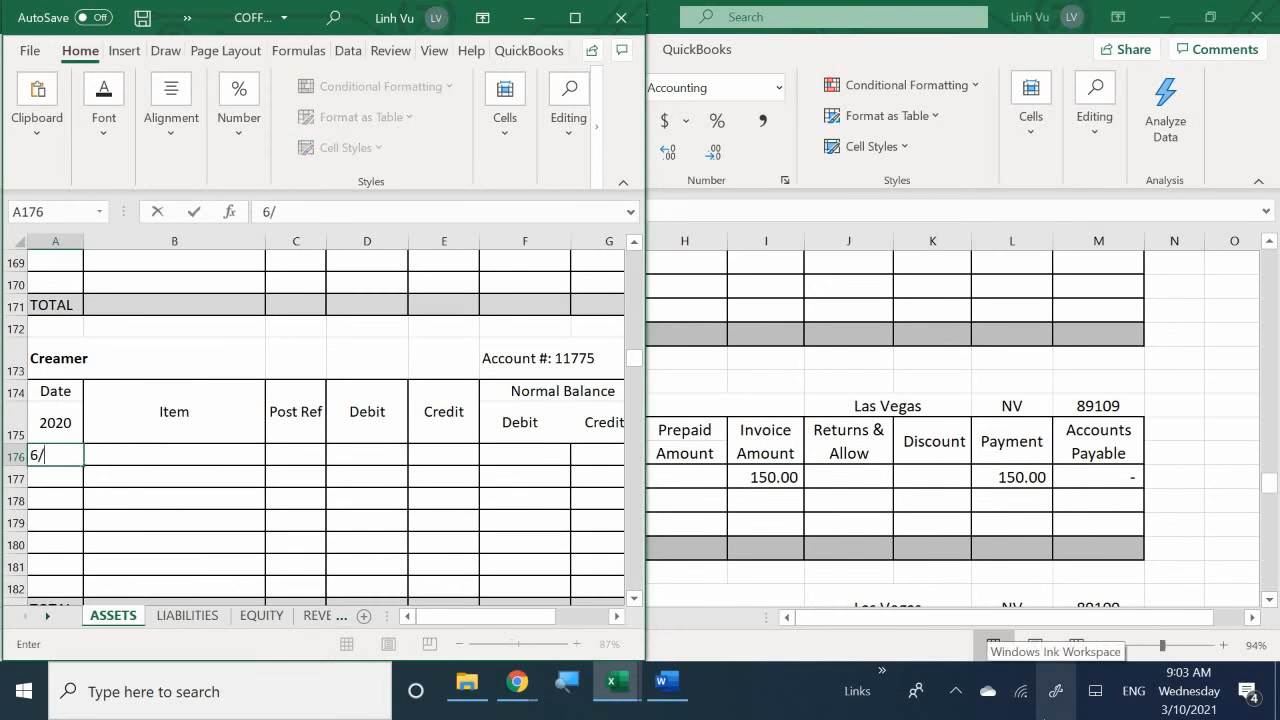
type("15")
key("Return")
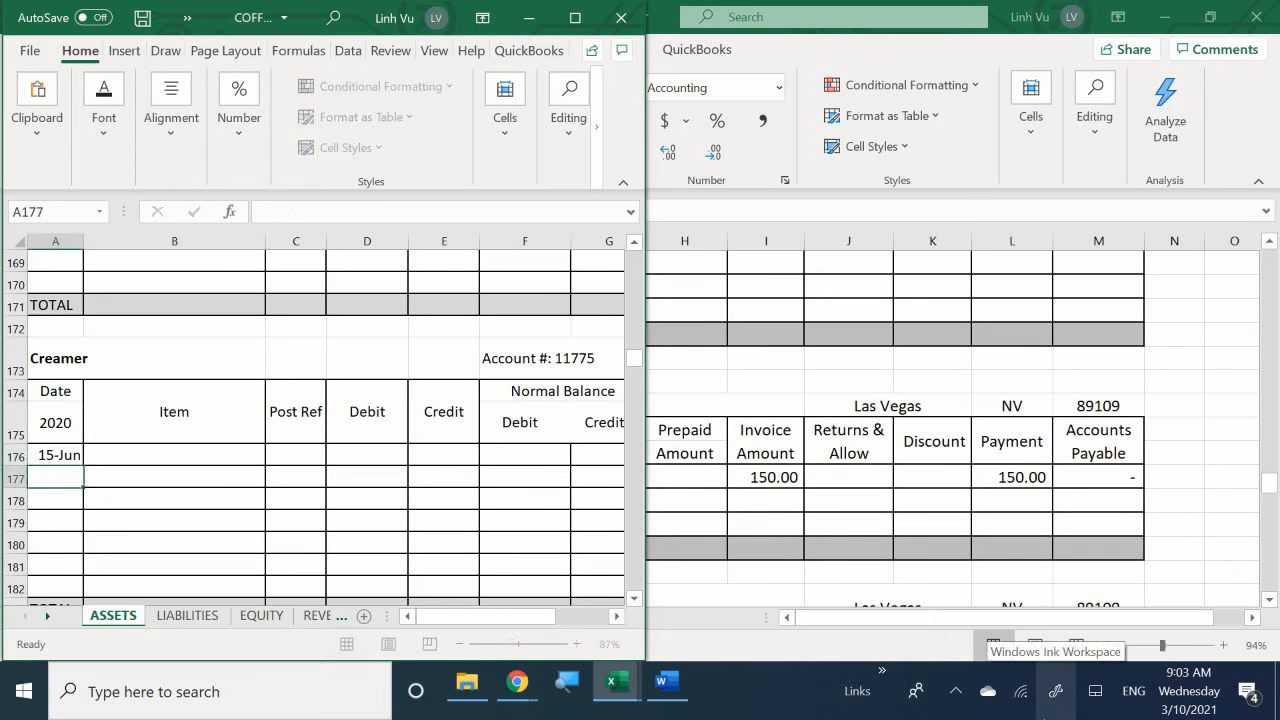
- Check the creamer quantity in the Word instructions and enter "3 Cases 12-pack (36 bottles)" as the Creamer account's item in cell B176
key("Up")
key("Right")
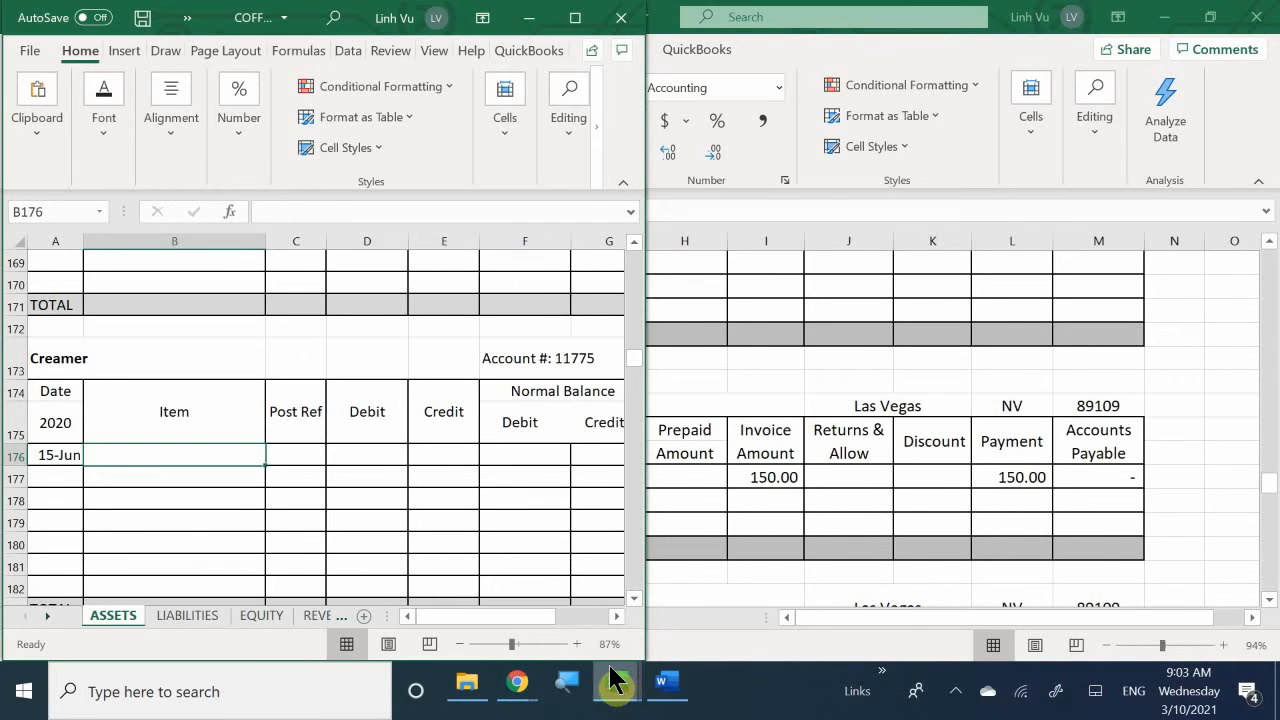
mouse_move(614, 686)
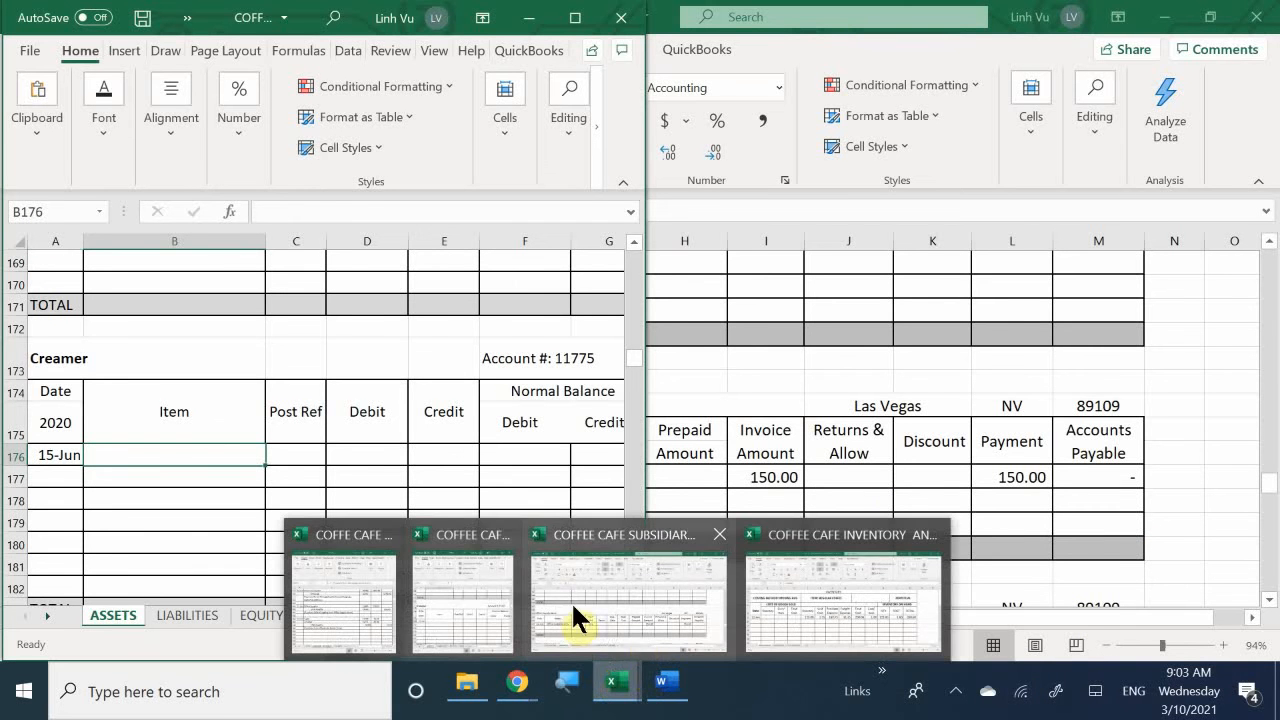
mouse_move(573, 655)
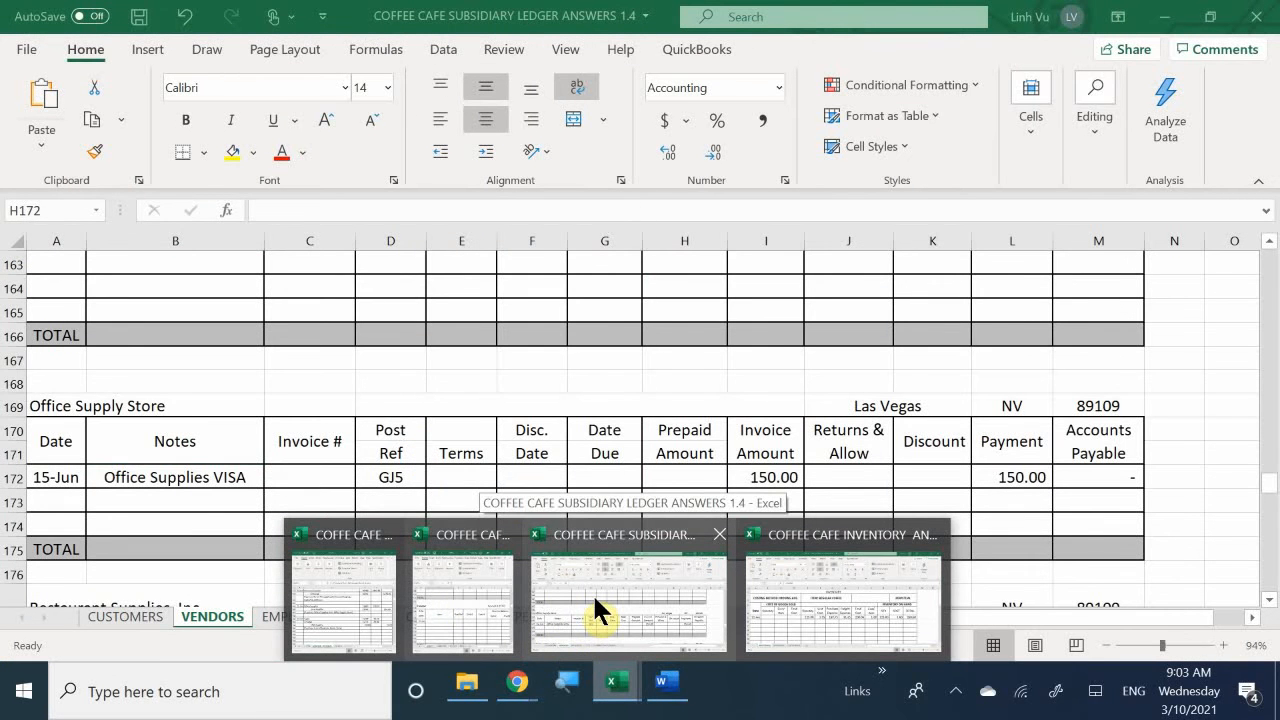
left_click(679, 682)
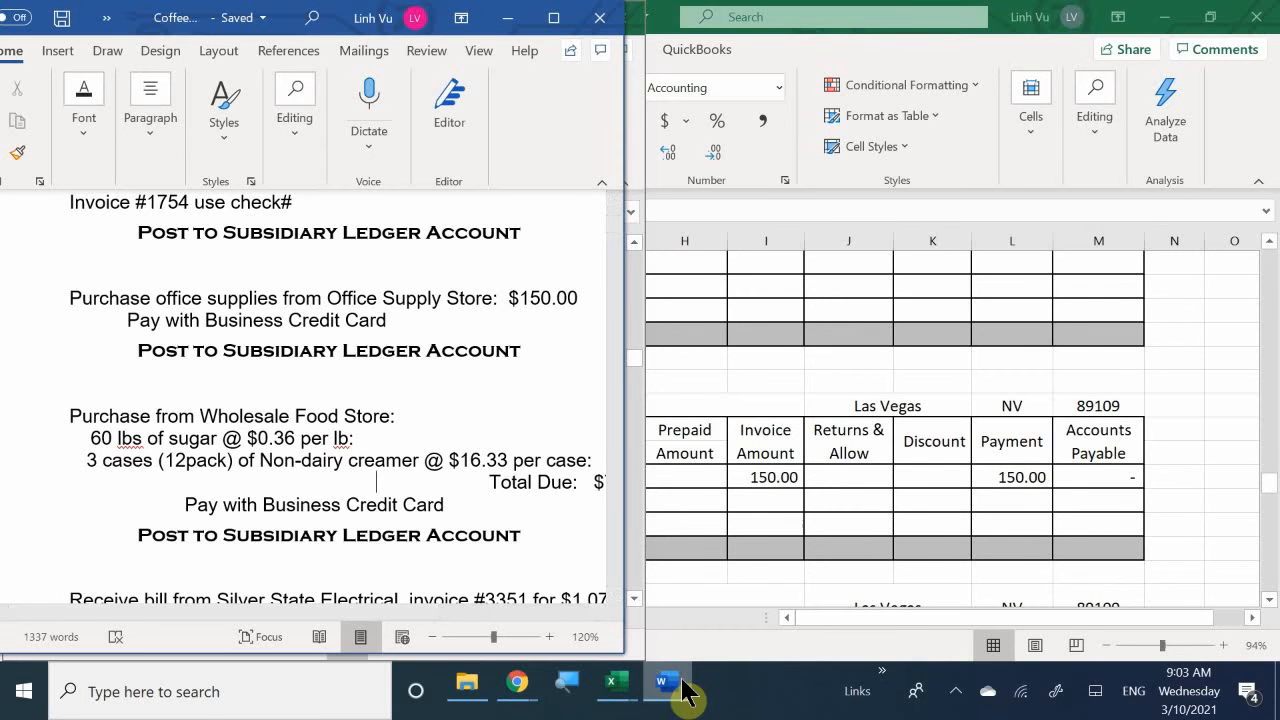
left_click(682, 682)
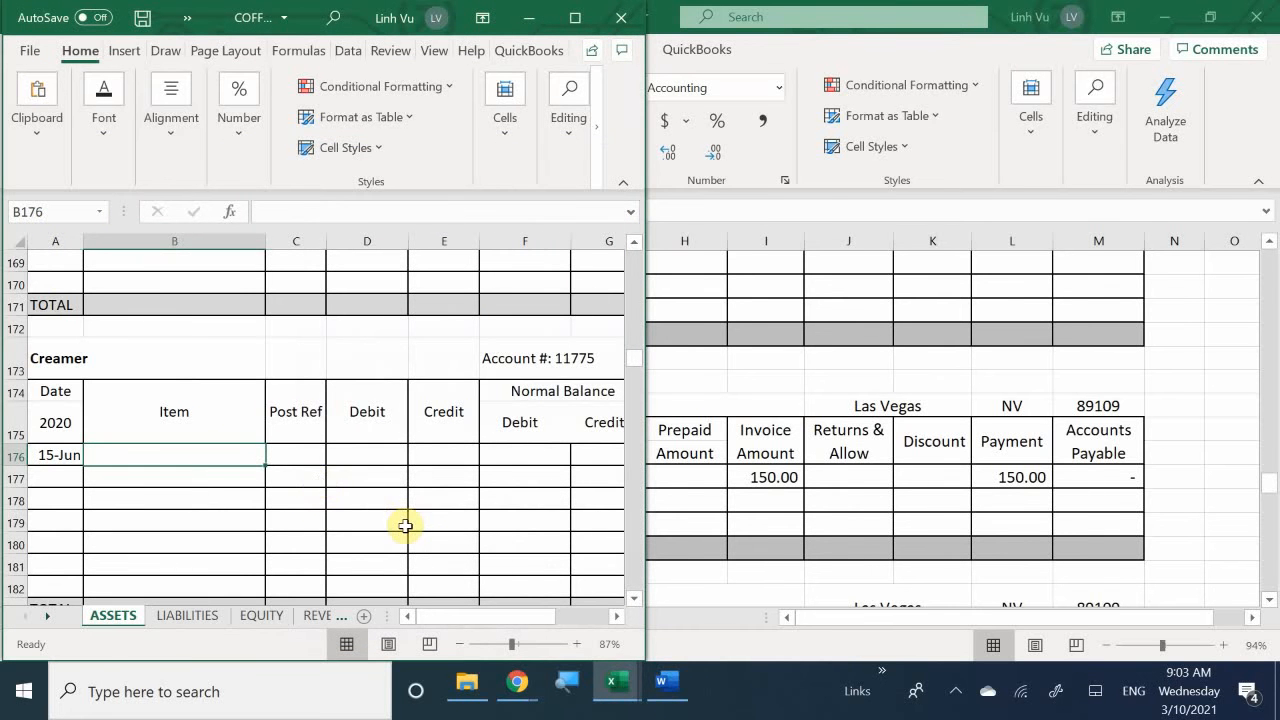
type("3 C")
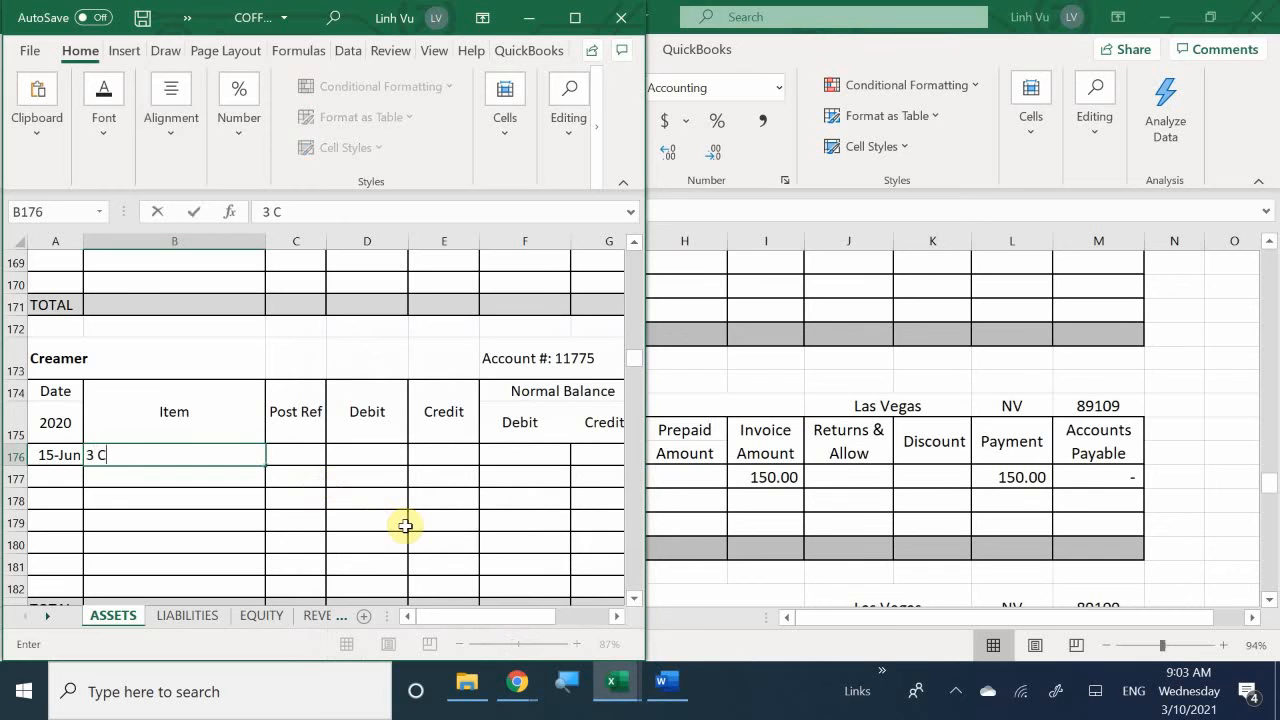
type("ases 12-pack ")
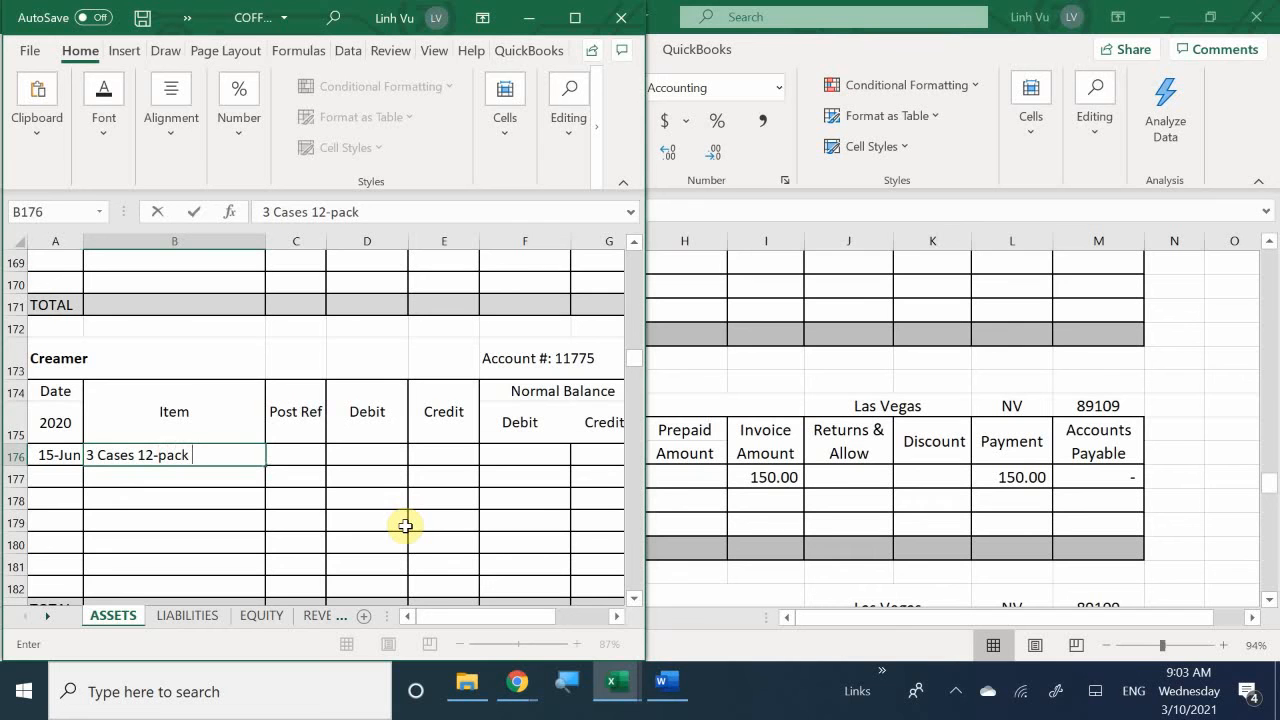
type("*")
key("BackSpace")
type("(36 bot")
key("BackSpace")
key("BackSpace")
type("ottles0")
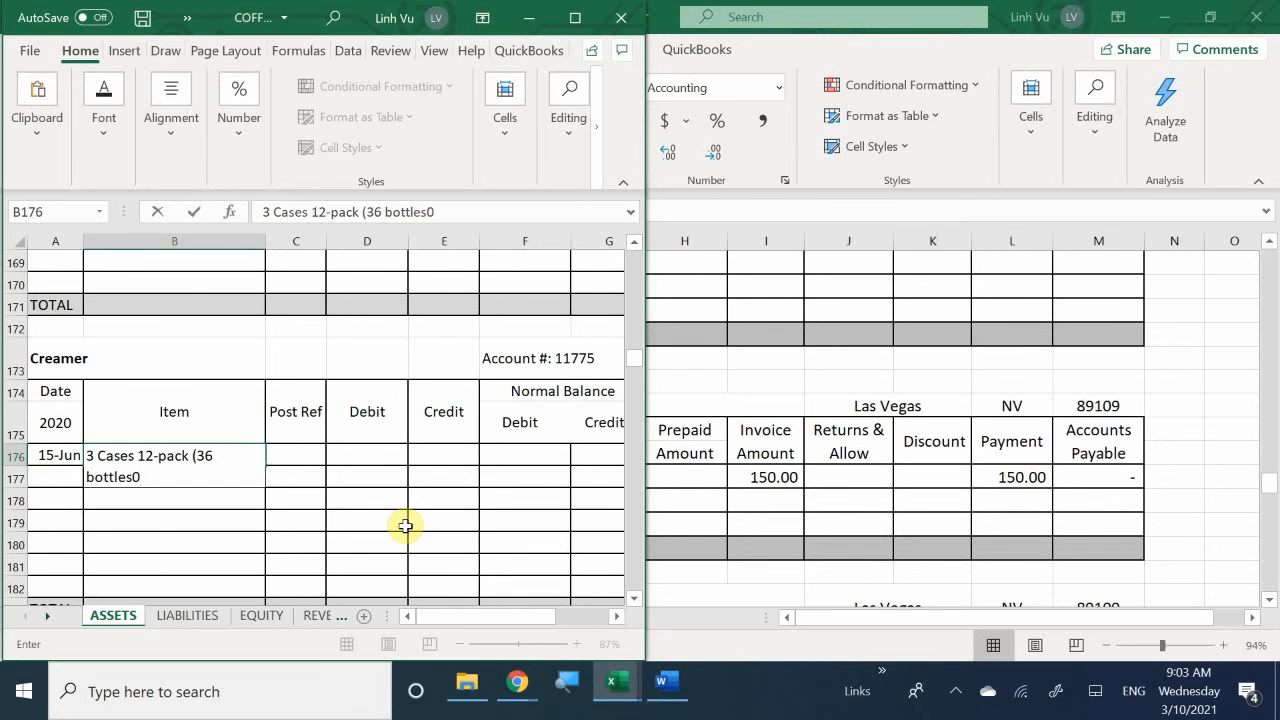
key("BackSpace")
type(")")
key("Return")
- Enter GJ5 as the posting reference for the creamer purchase in cell C176
key("Right")
key("Up")
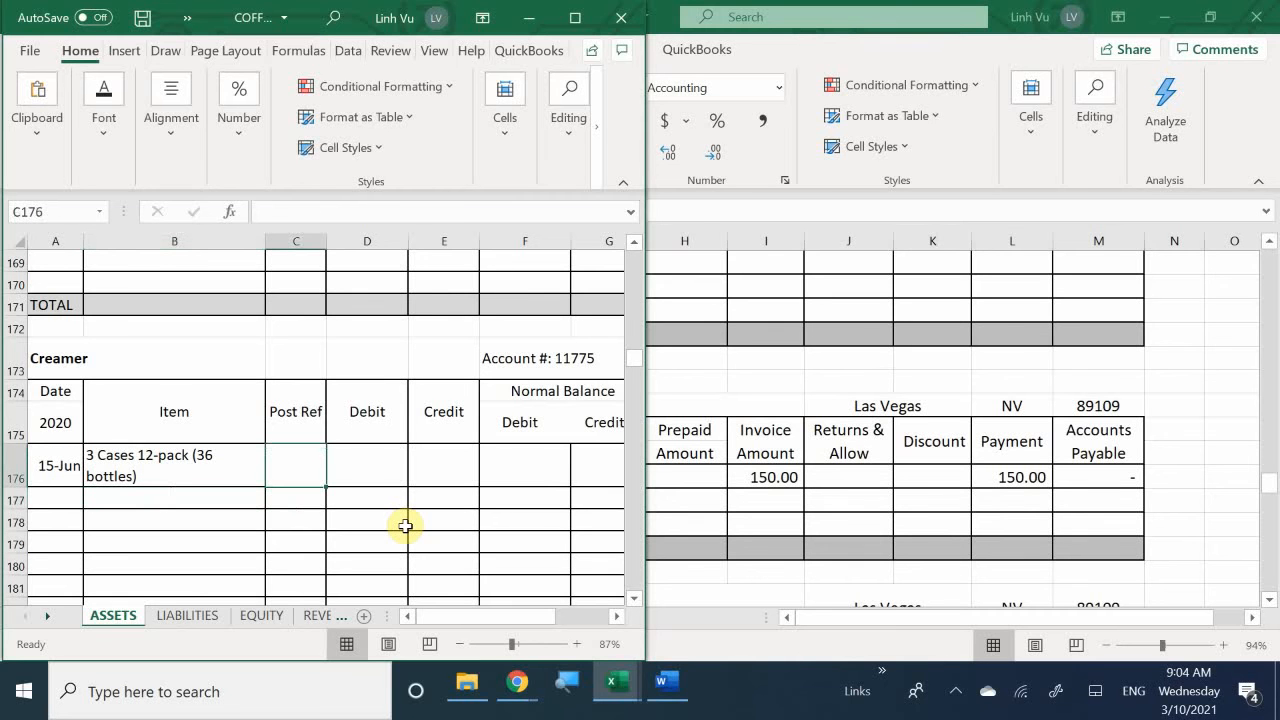
type("g")
key("BackSpace")
type("g")
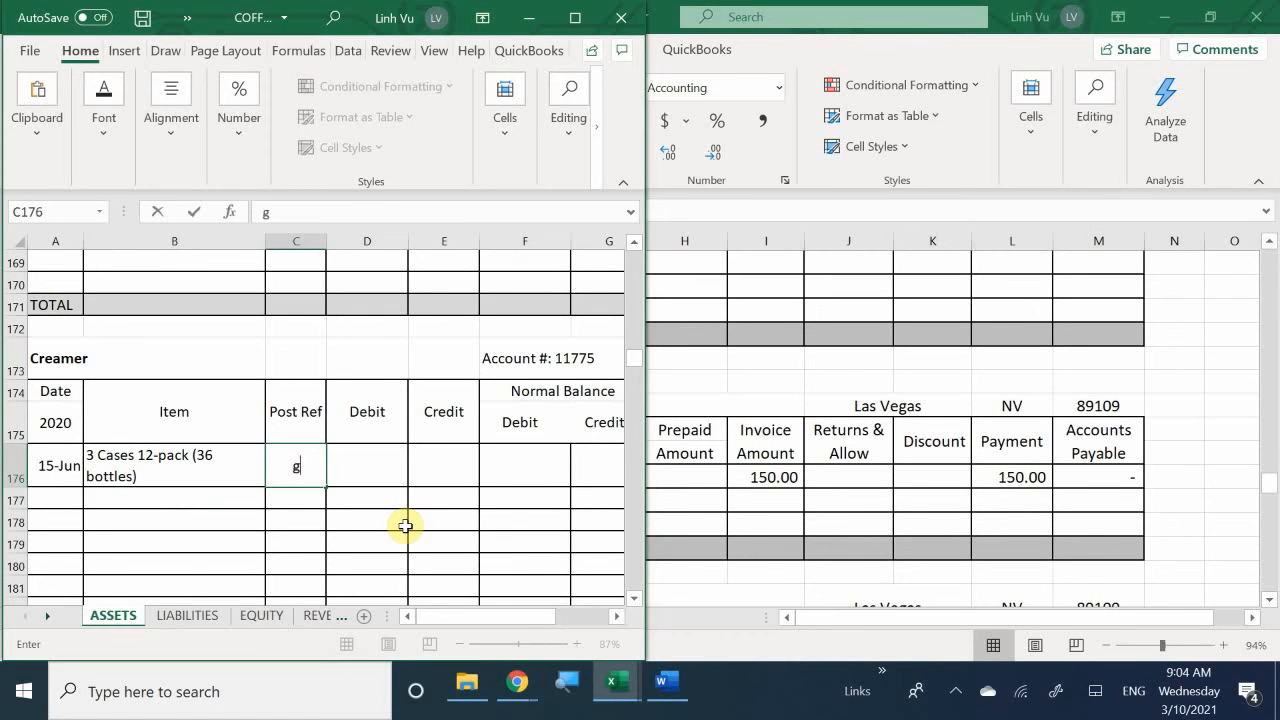
key("BackSpace")
type("GJ5")
key("Return")
- Enter a debit of 48.99 for the creamer purchase in cell D176
key("Right")
key("Up")
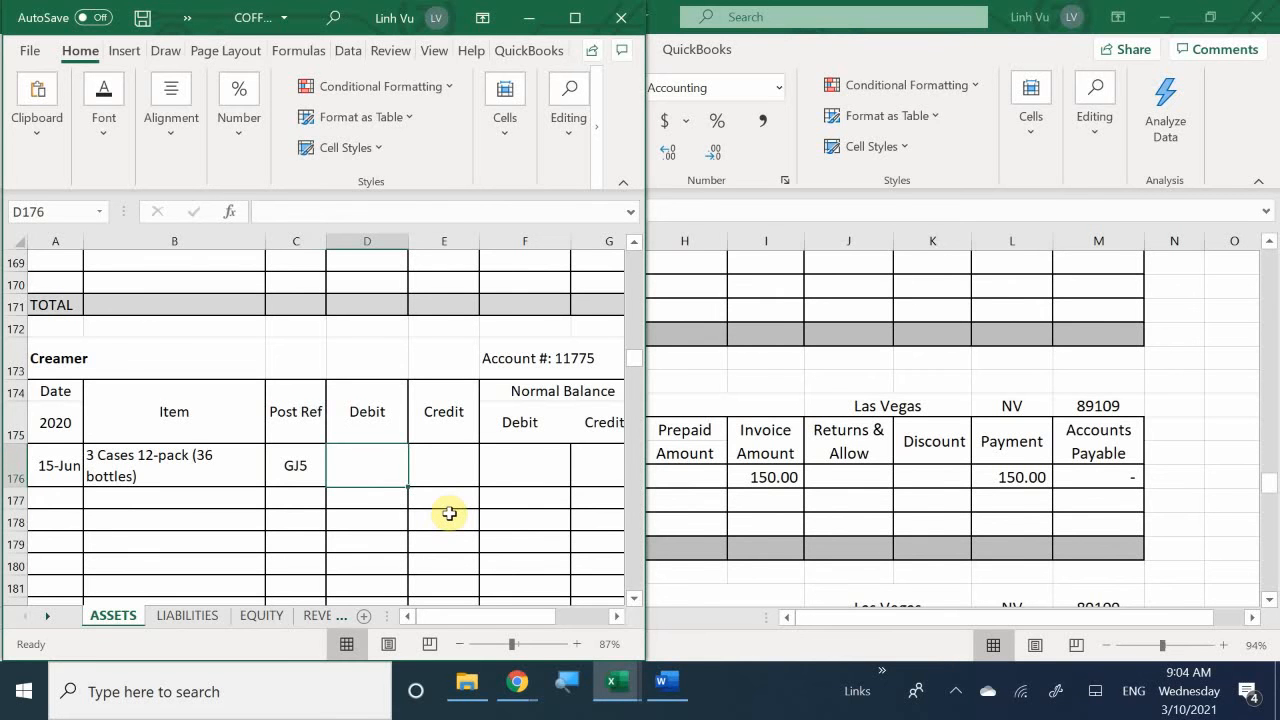
type("48.99")
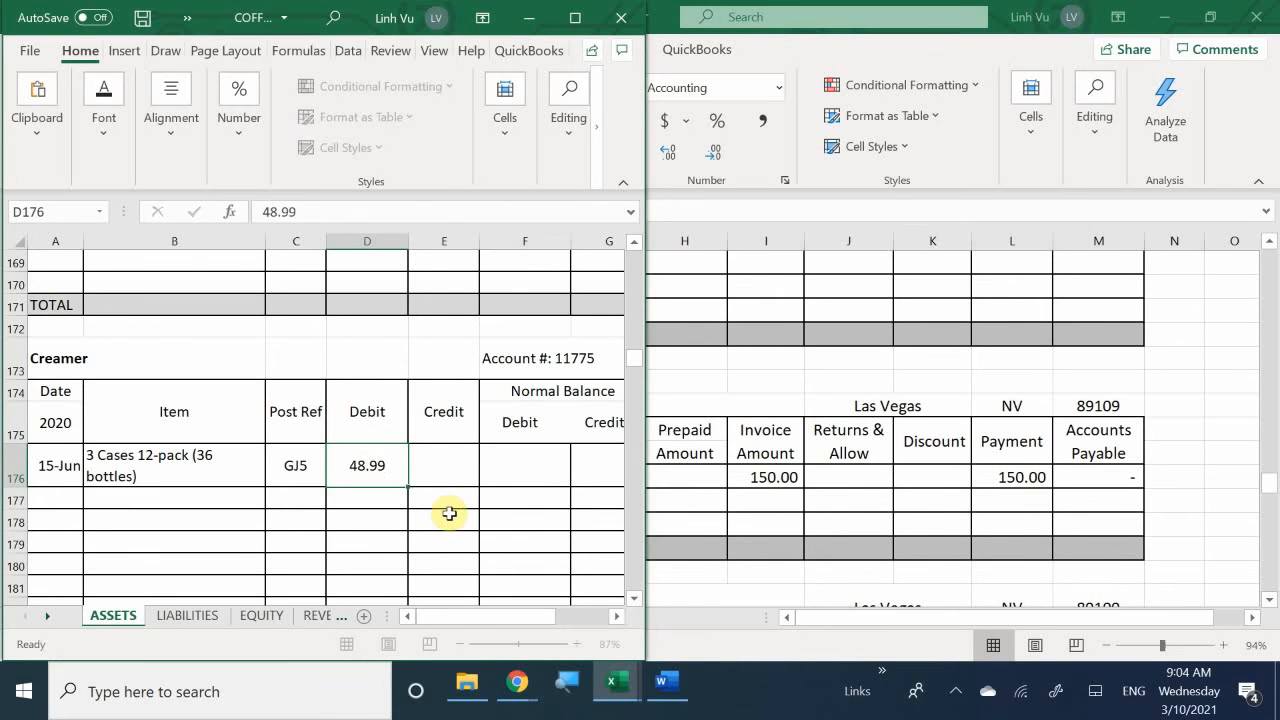
key("Return")
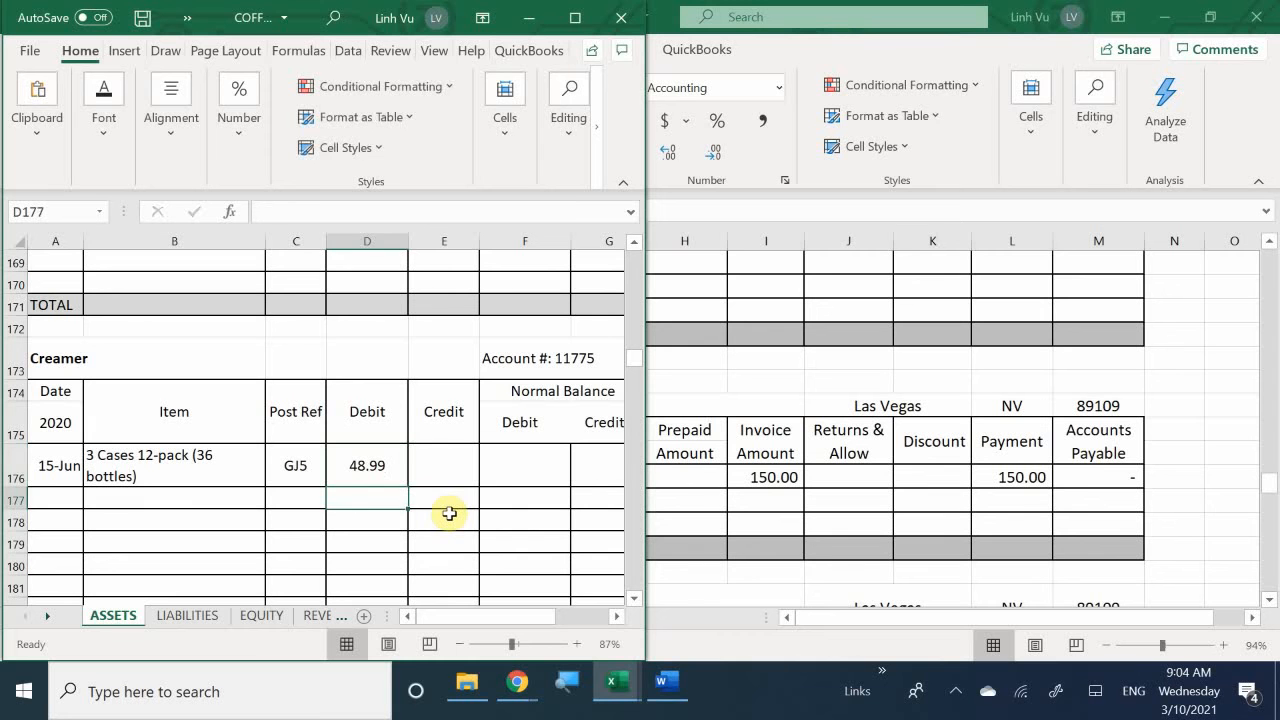
- Enter a formula in the Creamer account's debit balance cell F176 that equals the debit in D176
key("Up")
key("Right")
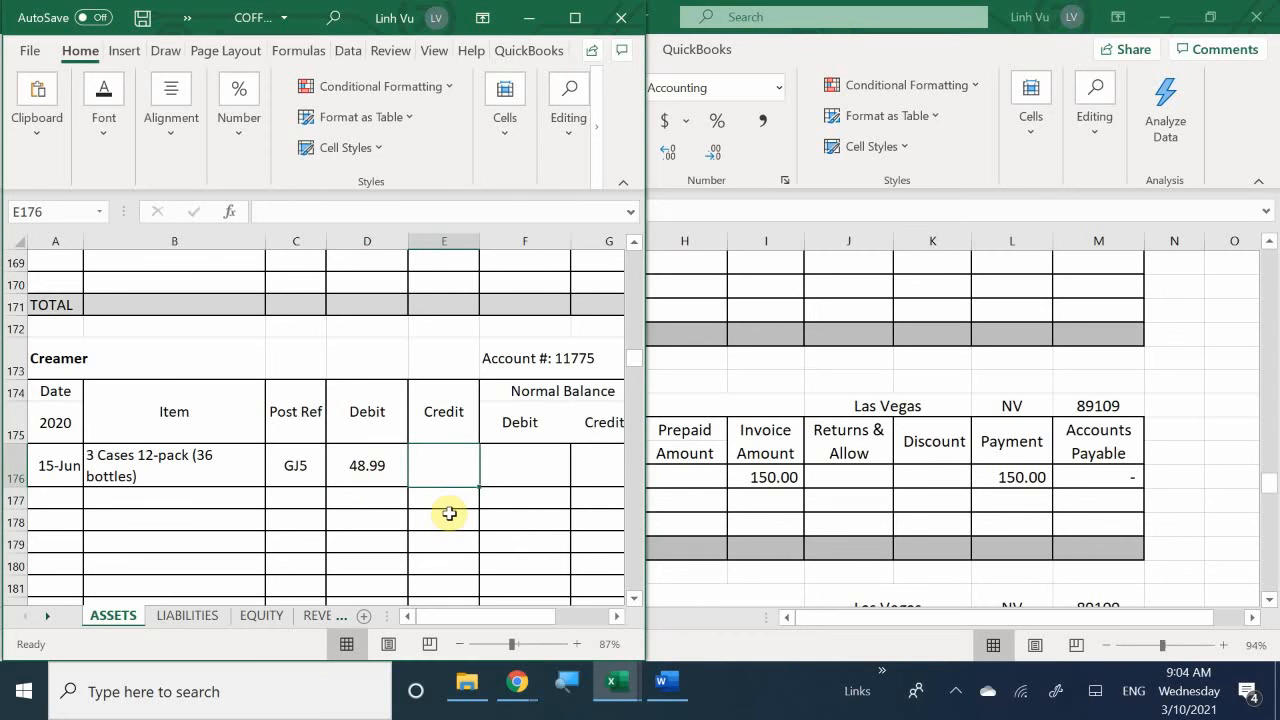
key("Right")
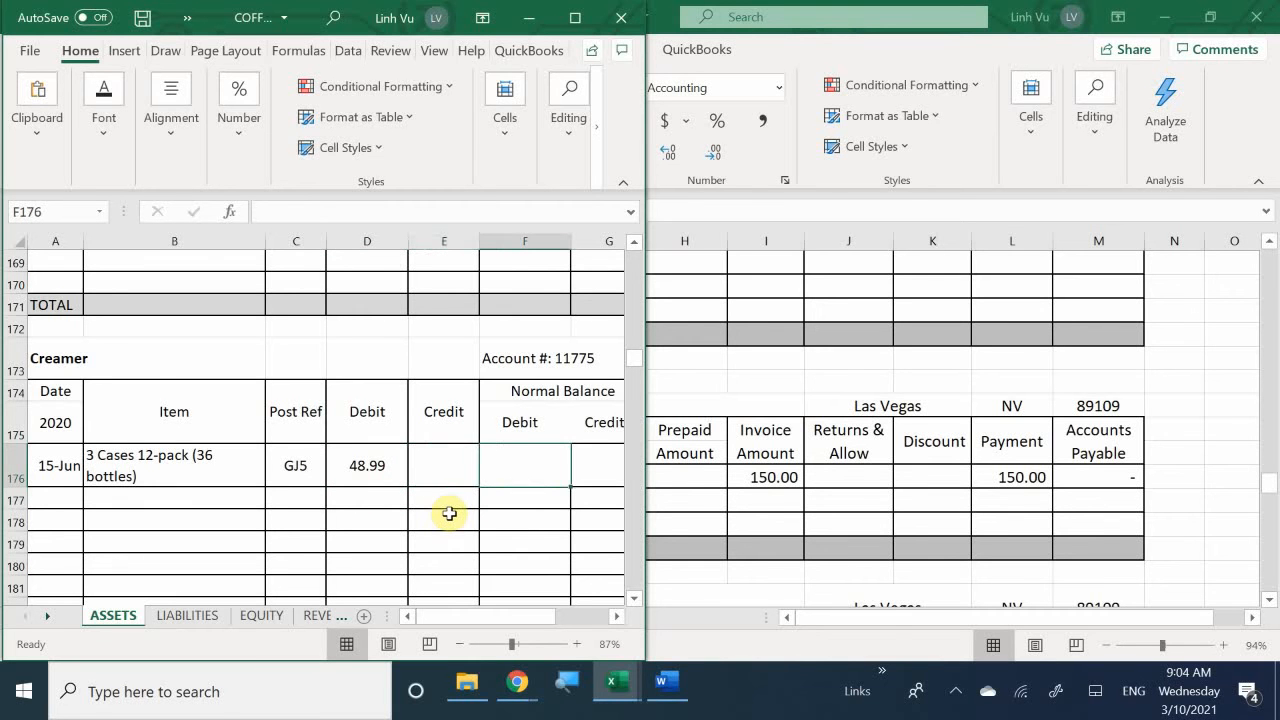
type("=")
key("Left")
key("Left")
key("Return")
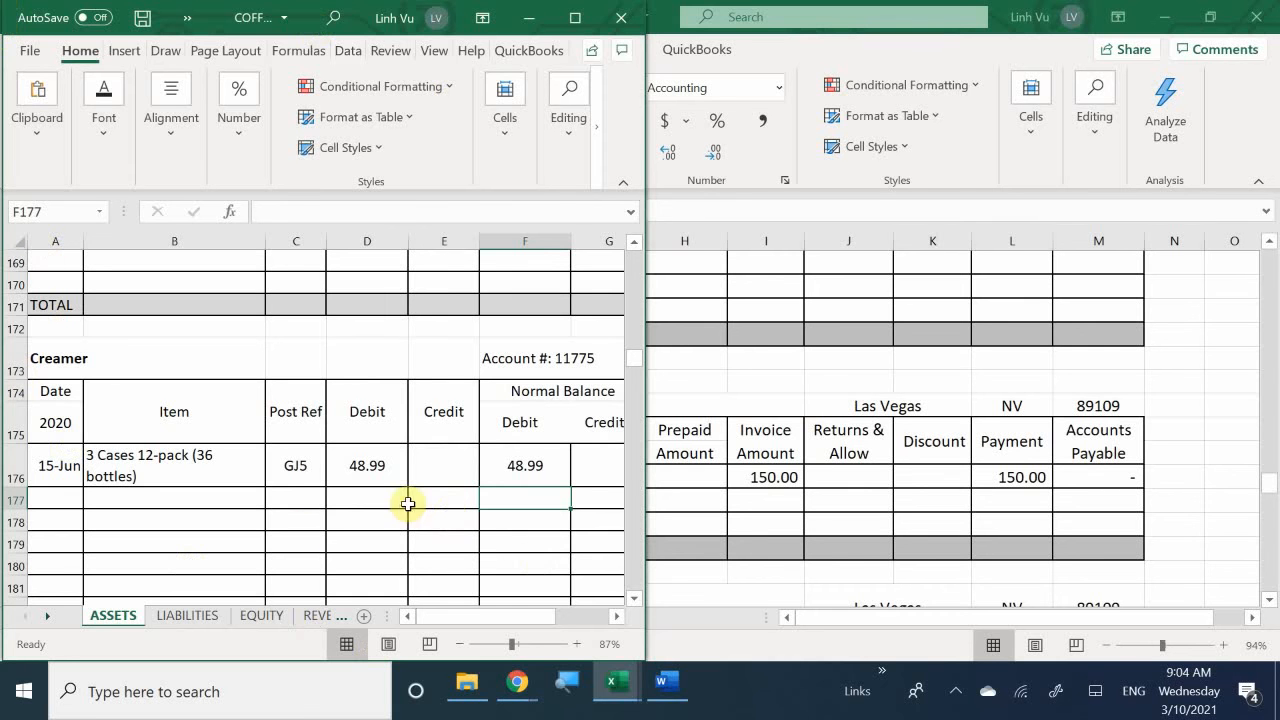
- Apply the comma number style to the Creamer account's amount cells from D176 through the total row in column G
left_click_drag(366, 464, 594, 440)
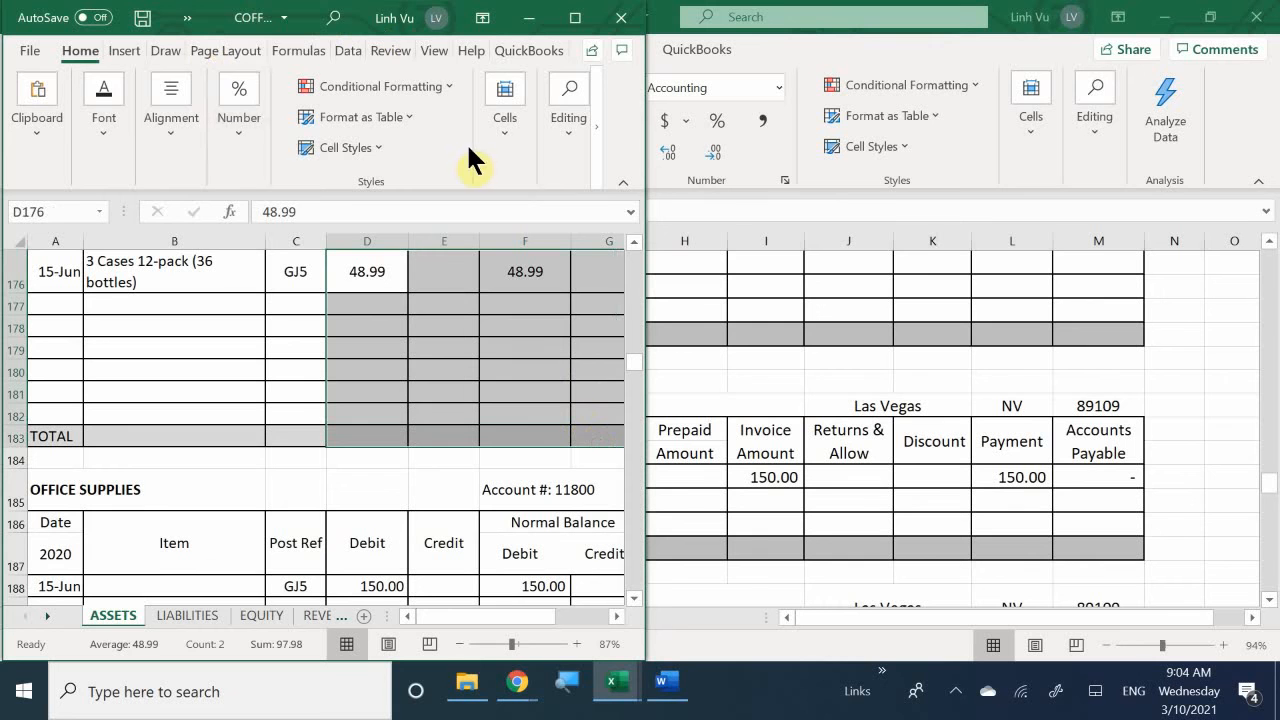
left_click(243, 158)
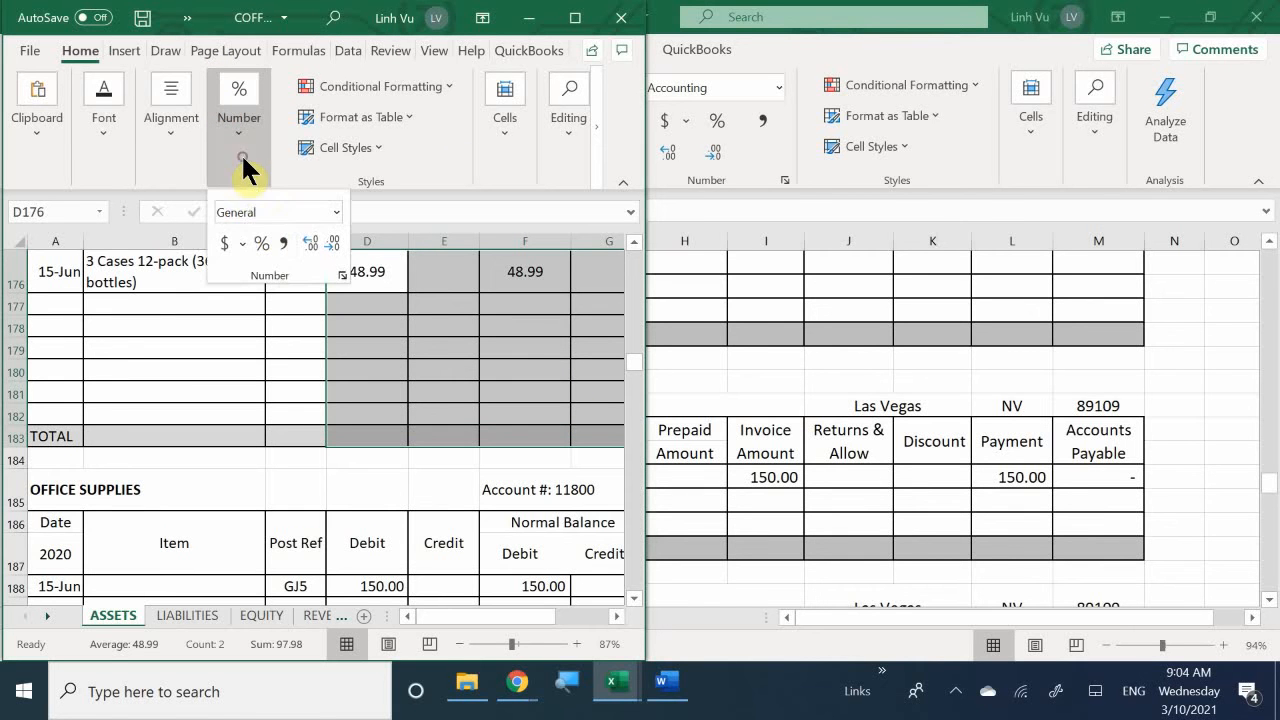
left_click(281, 243)
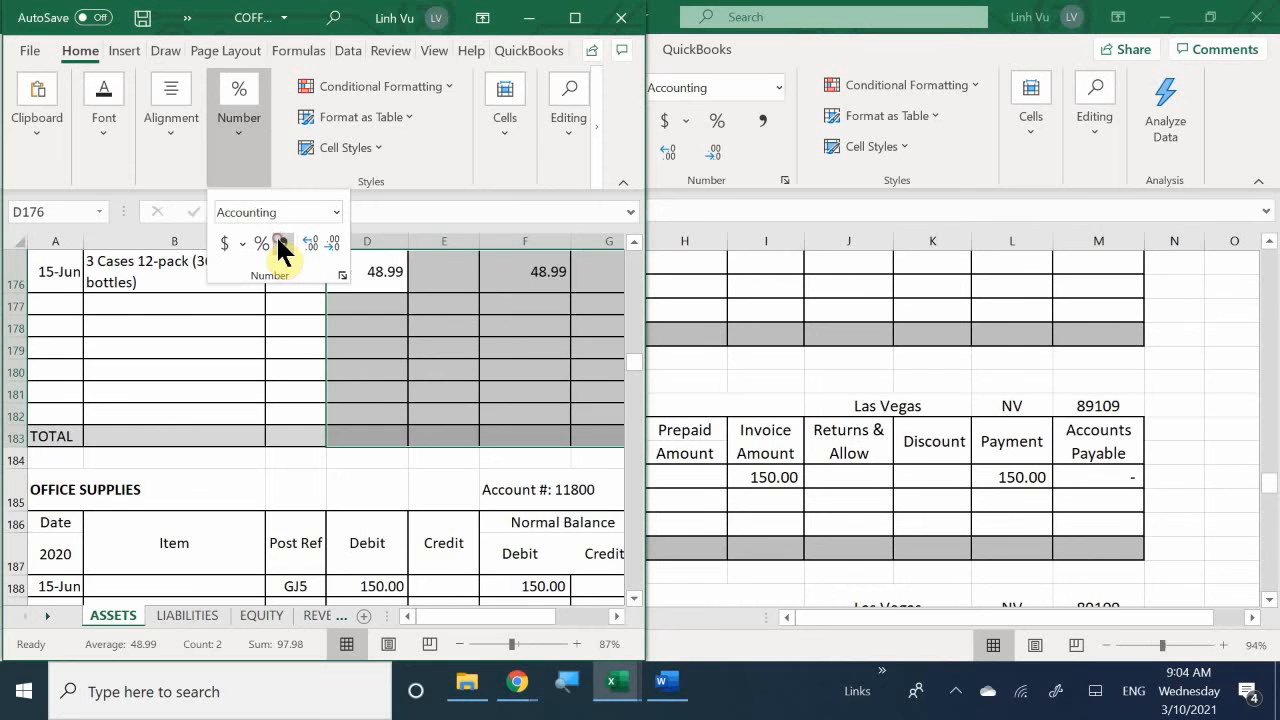
scroll(446, 463, "up", 3)
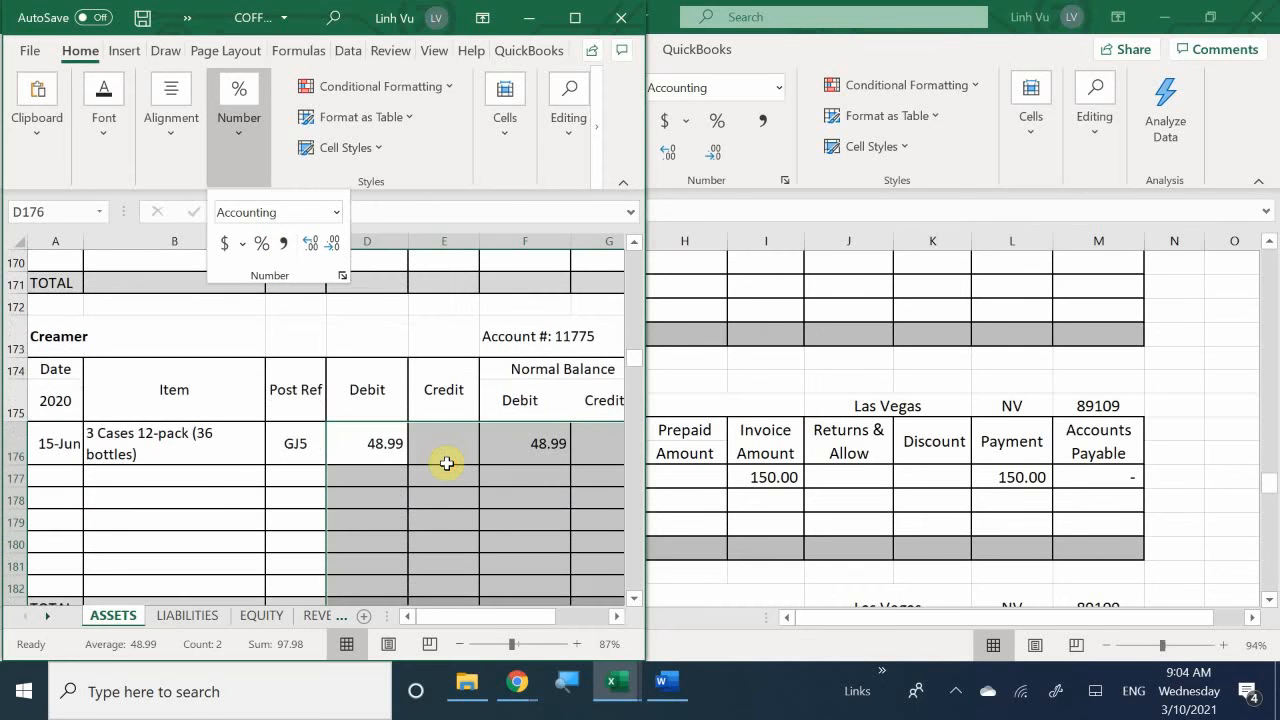
- Check the Wholesale Food Store purchase's payment method in the Word instructions and go to Visa Payable on the general ledger's LIABILITIES sheet
left_click(663, 690)
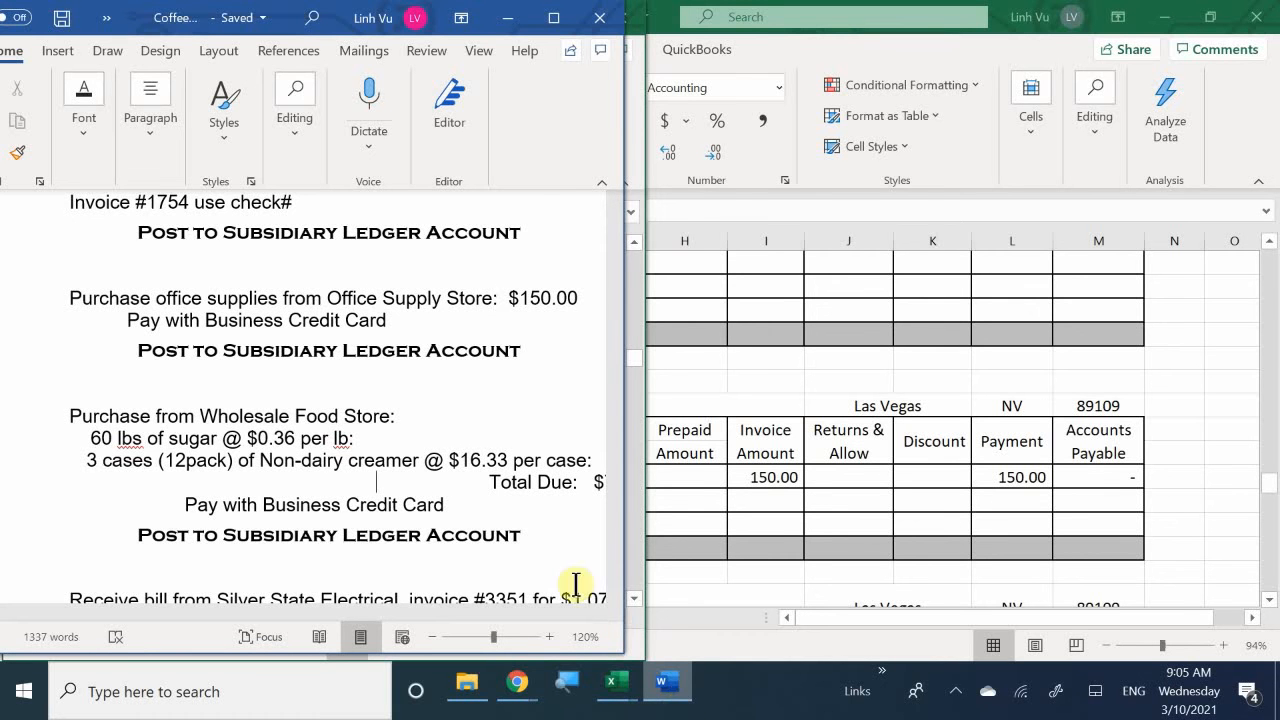
left_click(614, 688)
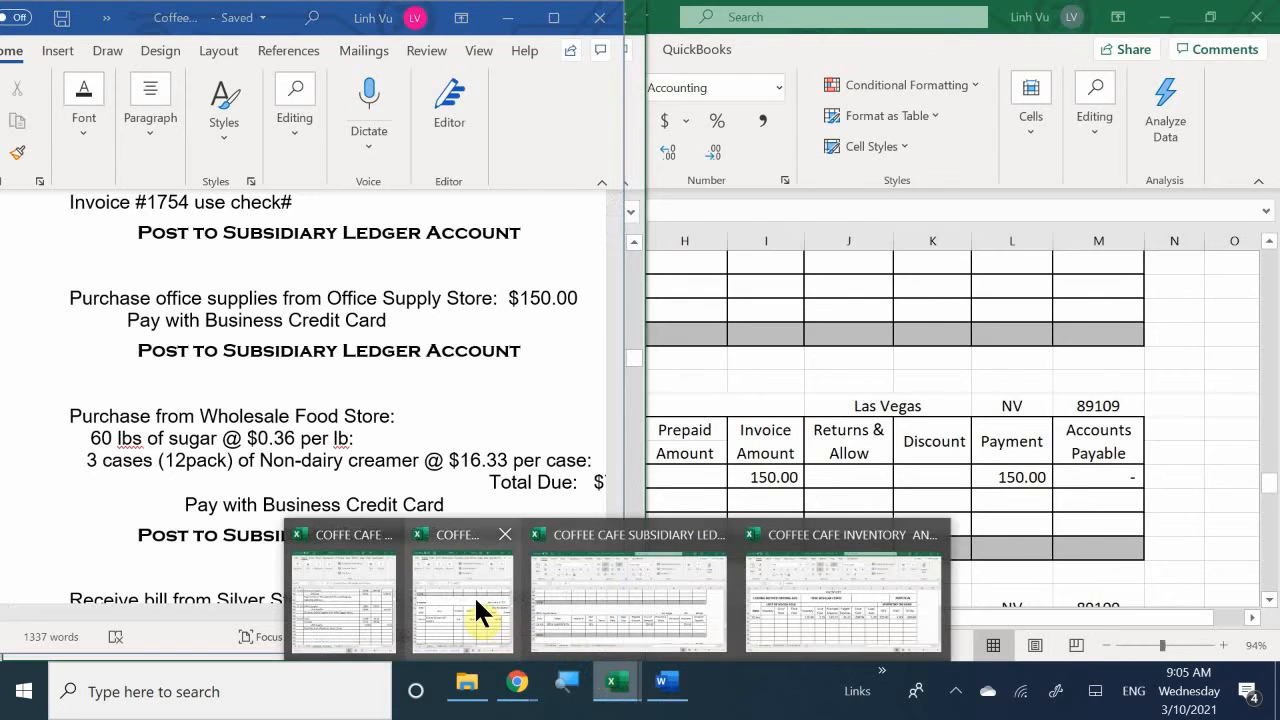
mouse_move(474, 595)
left_click(437, 608)
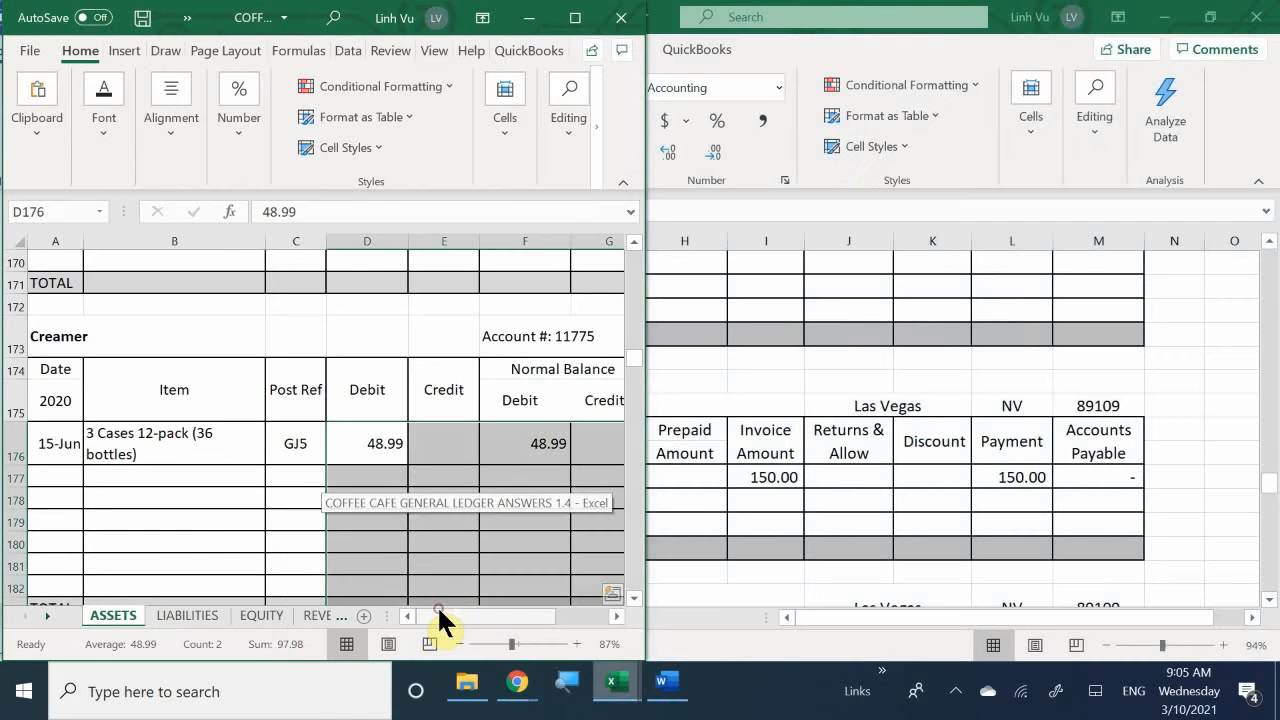
left_click(188, 612)
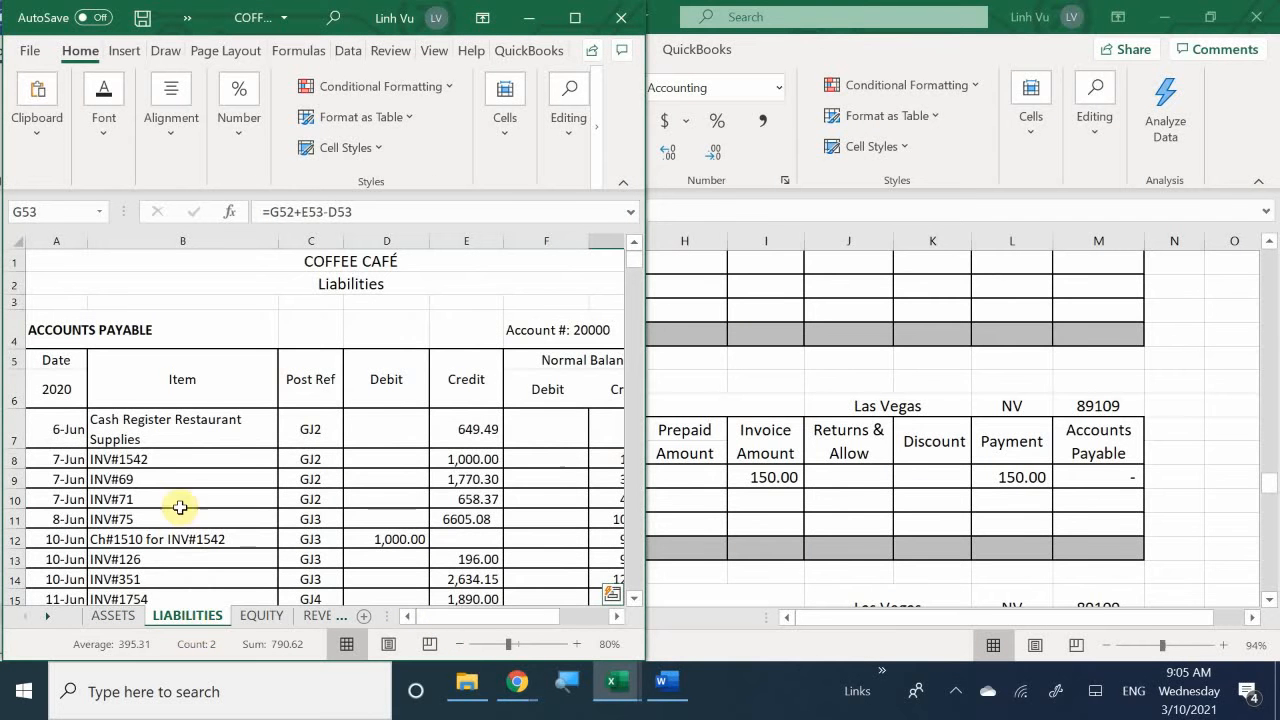
scroll(70, 418, "down", 2)
scroll(70, 421, "down", 13)
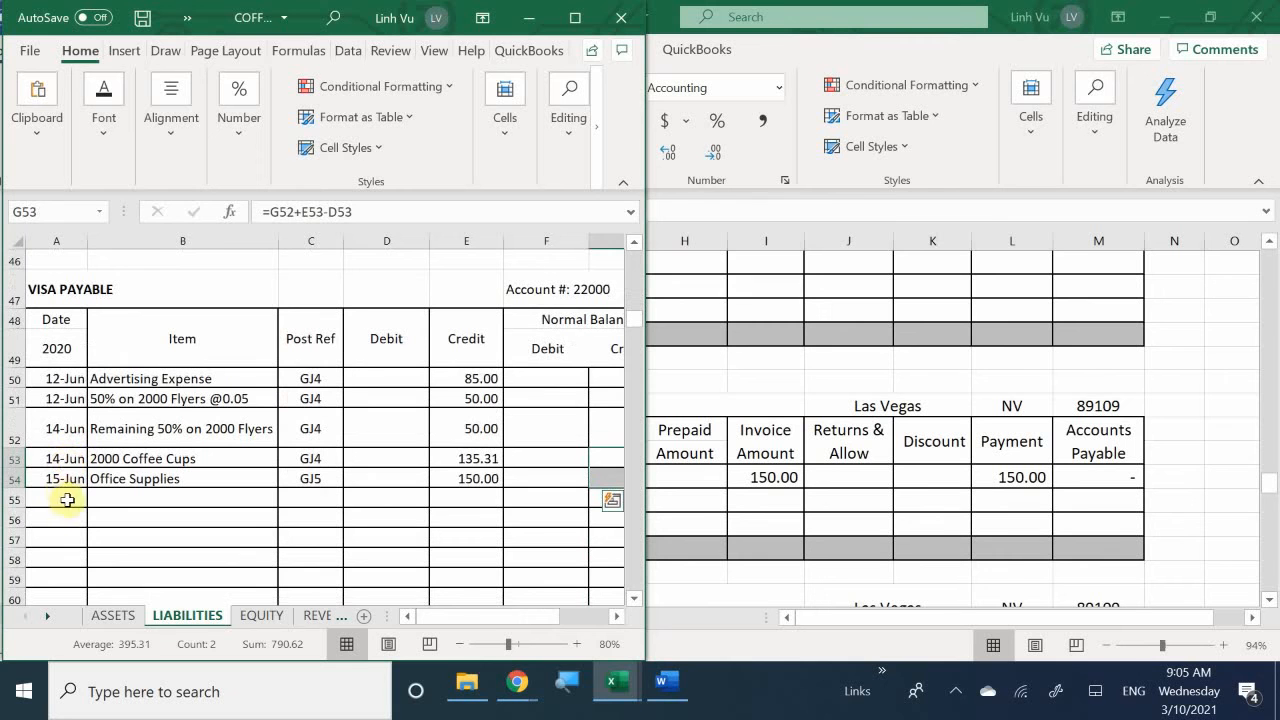
- Start a Visa Payable entry in row 55 dated 6/15 with the item "Sugar and Creamer"
left_click(63, 500)
type("6/")
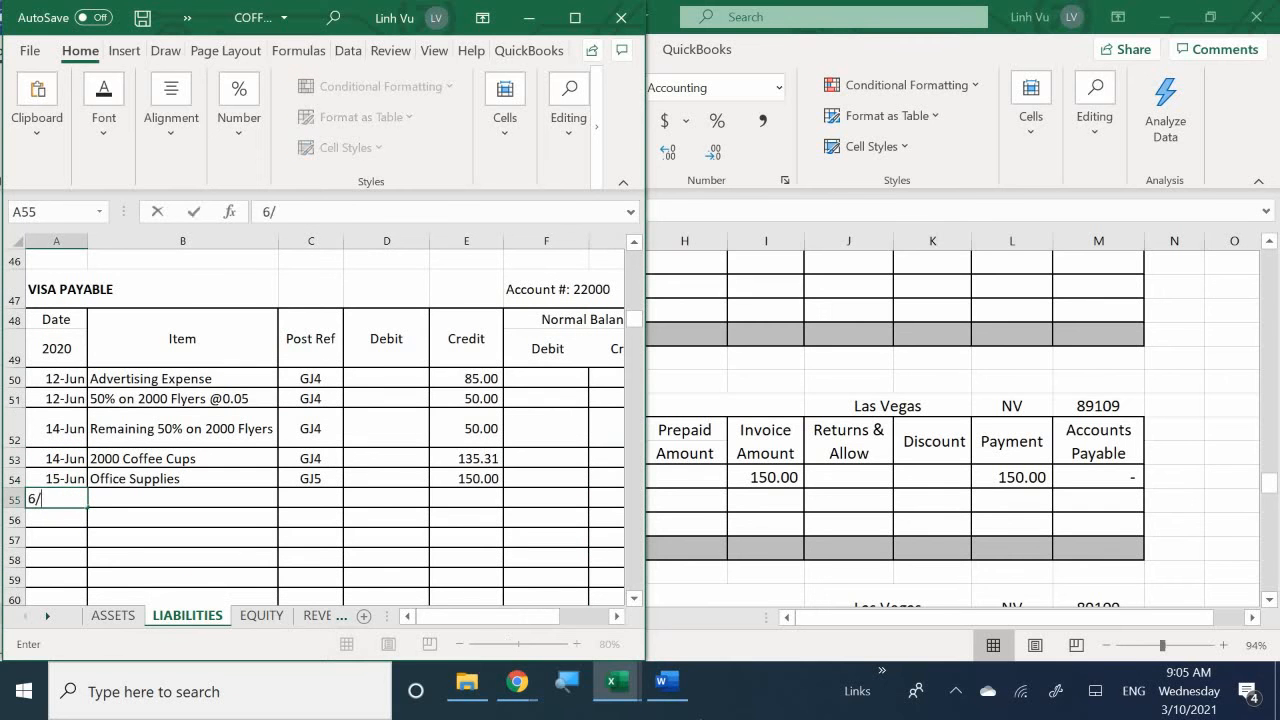
type("15")
key("Tab")
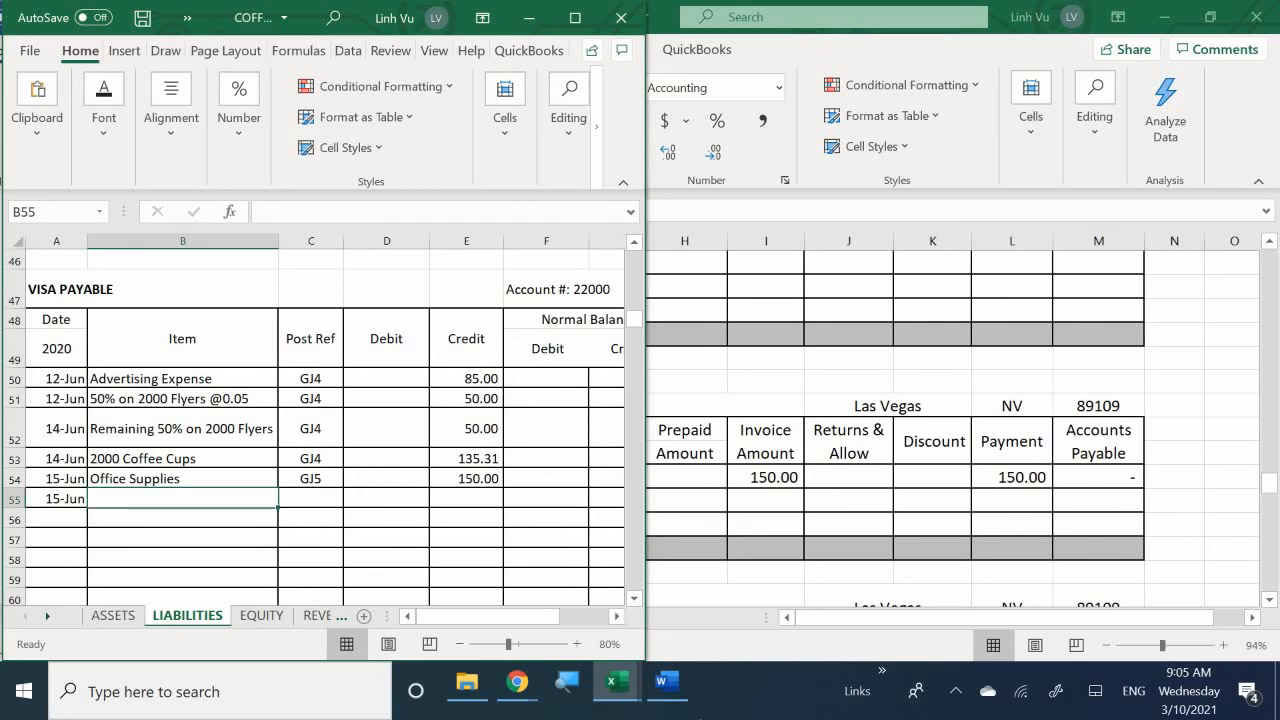
type("Su")
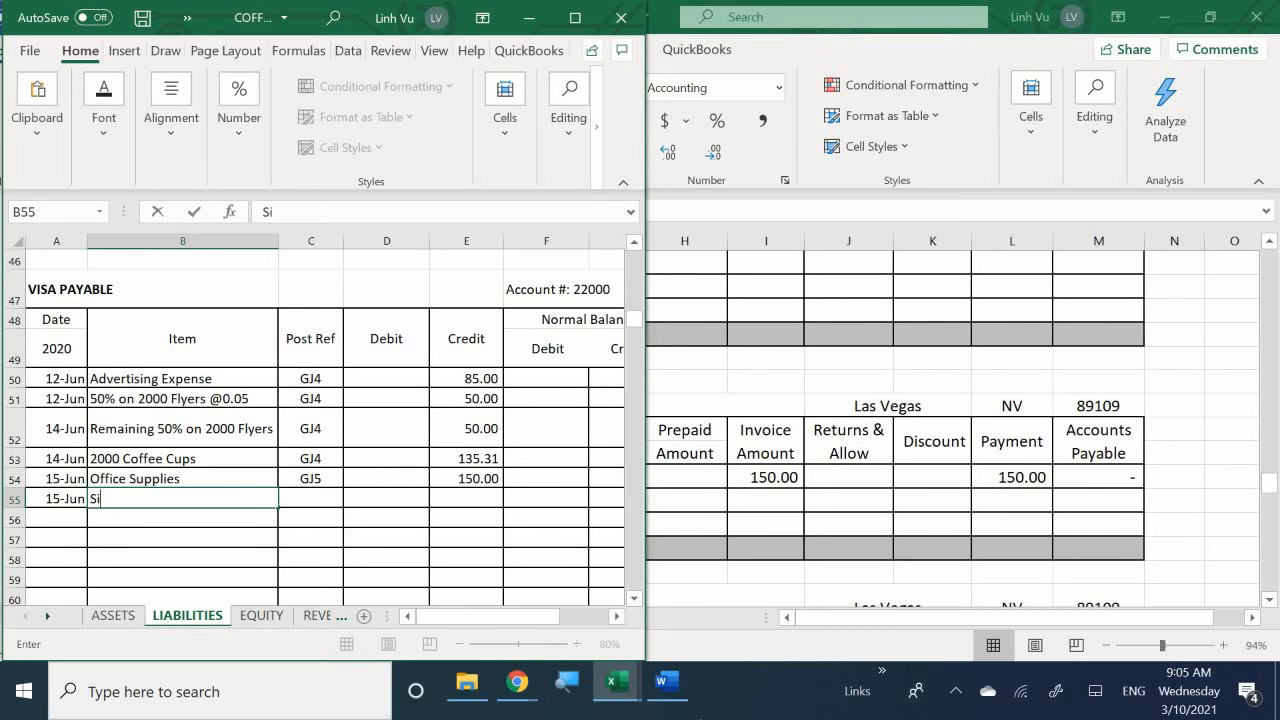
type("gar and Creamer")
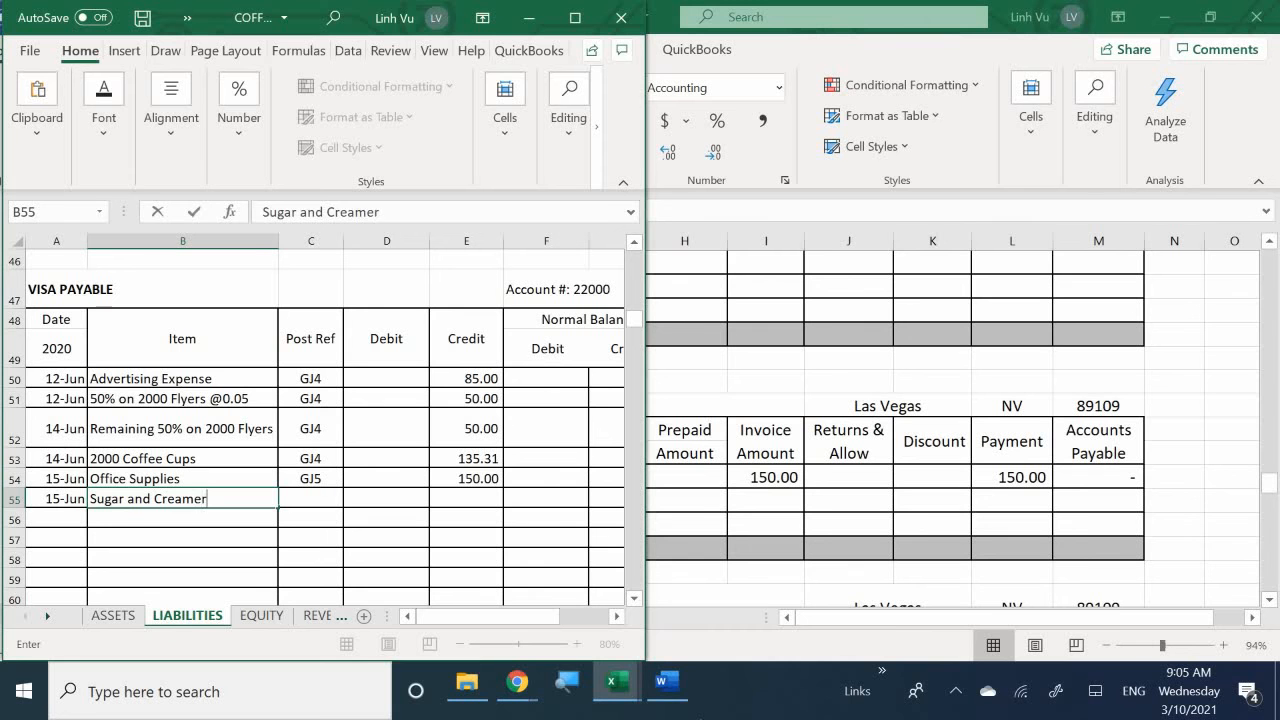
- Enter post reference GJ5 and a credit of 70.59 for the Sugar and Creamer entry in row 55
key("Tab")
type("GJ")
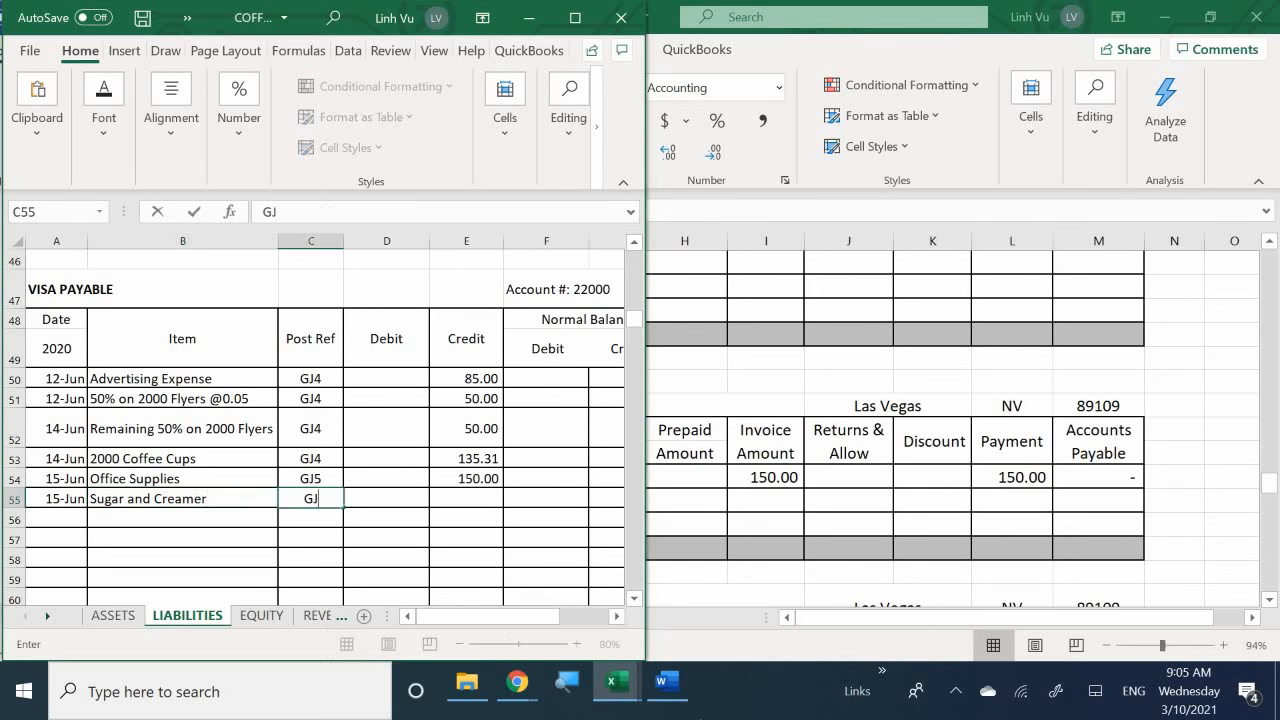
type("5")
key("Tab")
key("Tab")
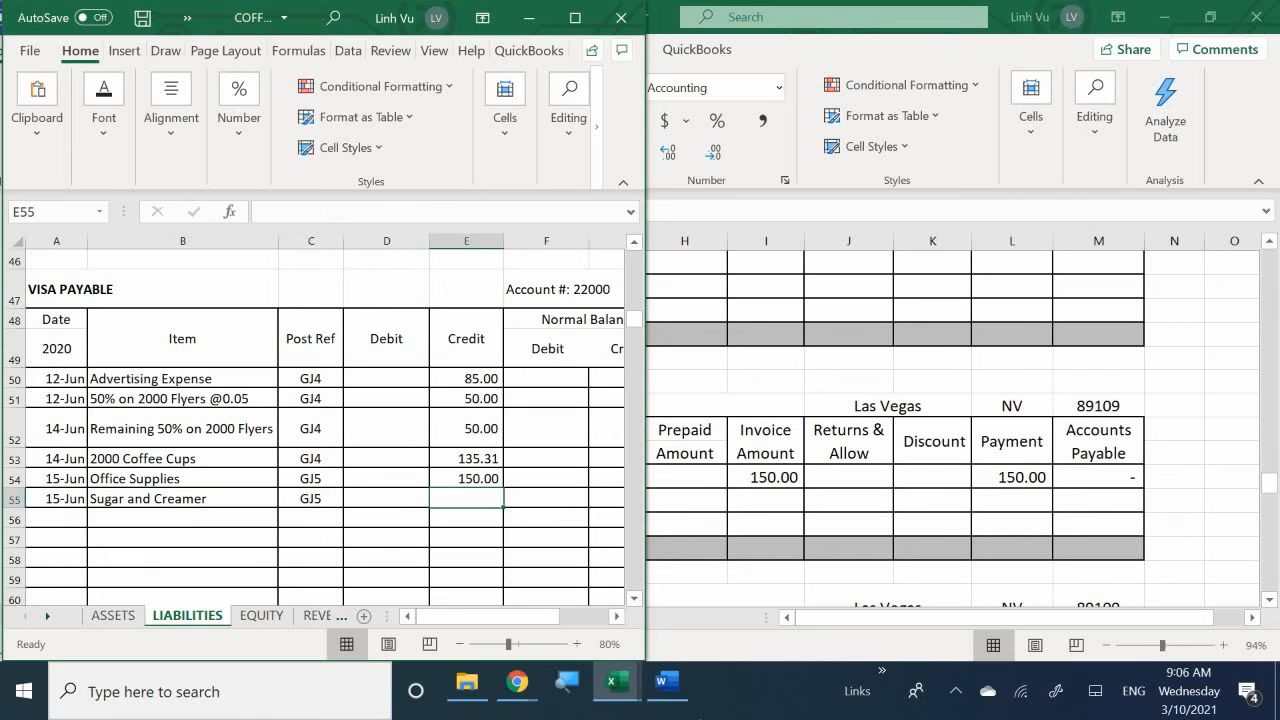
type("70.59")
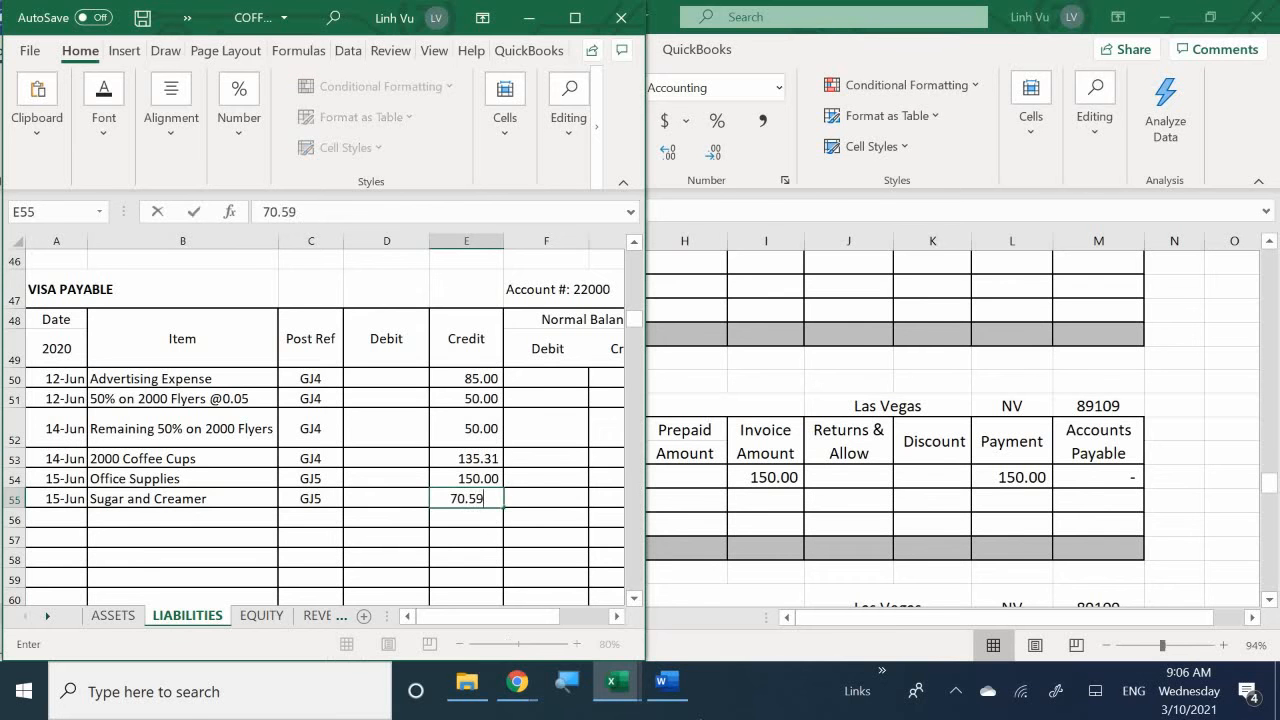
key("Return")
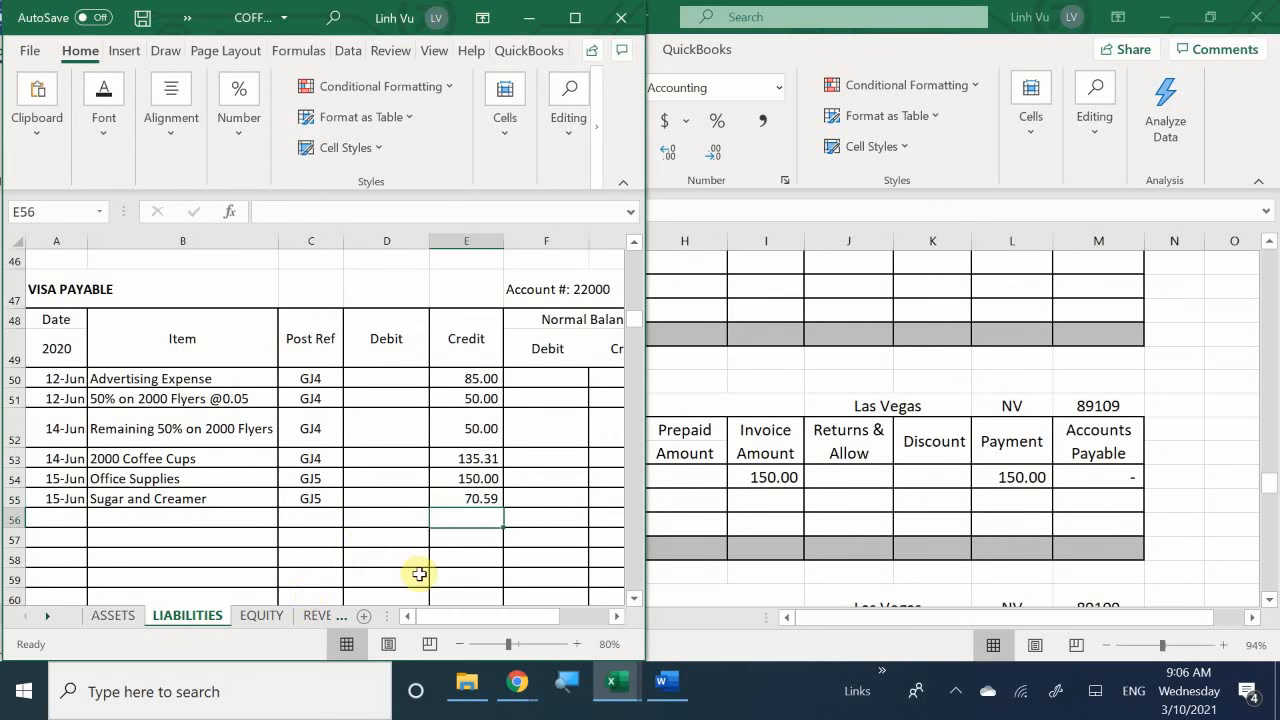
- Extend Visa Payable's running credit balance formula from G54 down to G55
scroll(461, 623, "right", 2)
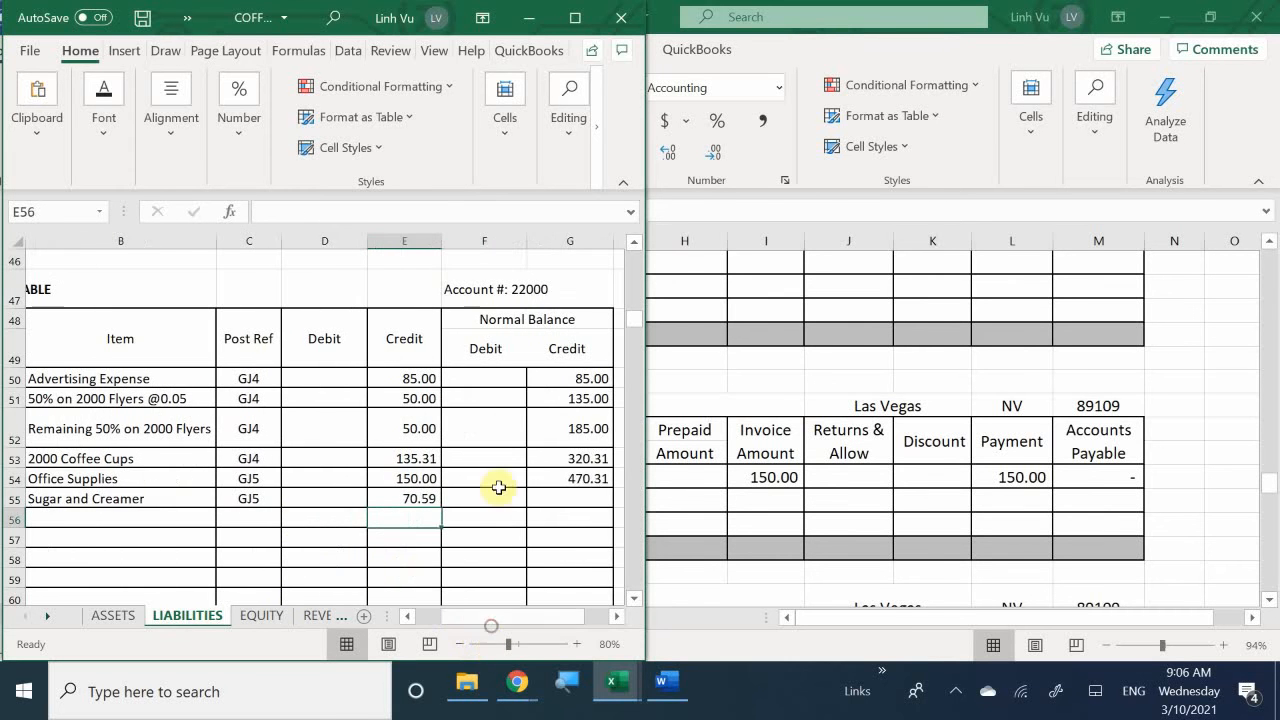
left_click(586, 479)
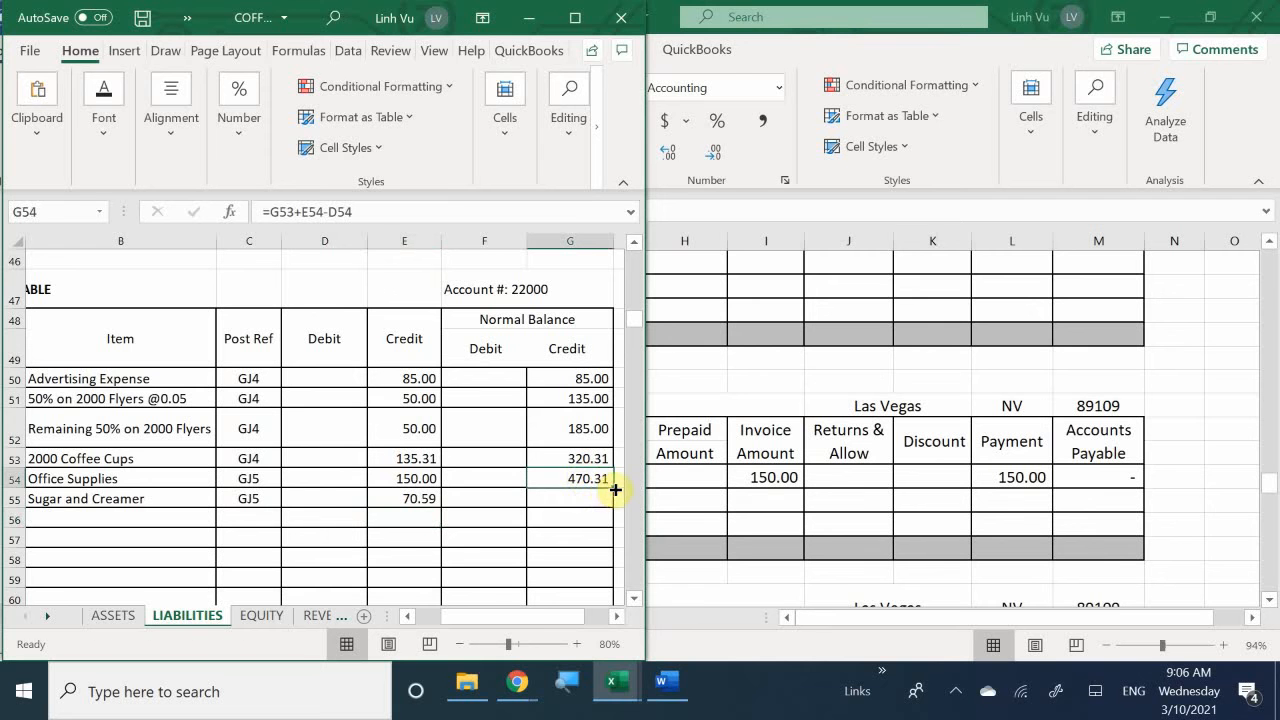
left_click_drag(612, 488, 618, 506)
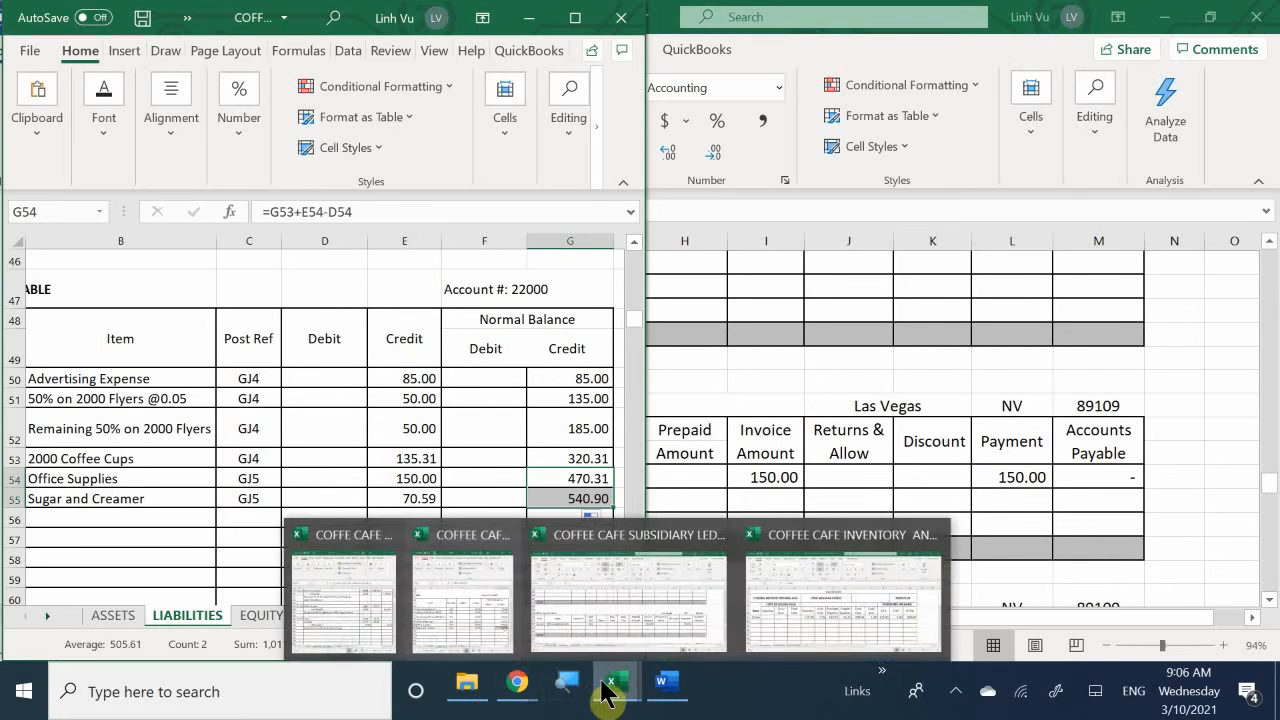
- Review the Wholesale Food Store purchase in the general journal workbook and its posting instructions in the Word document
mouse_move(614, 686)
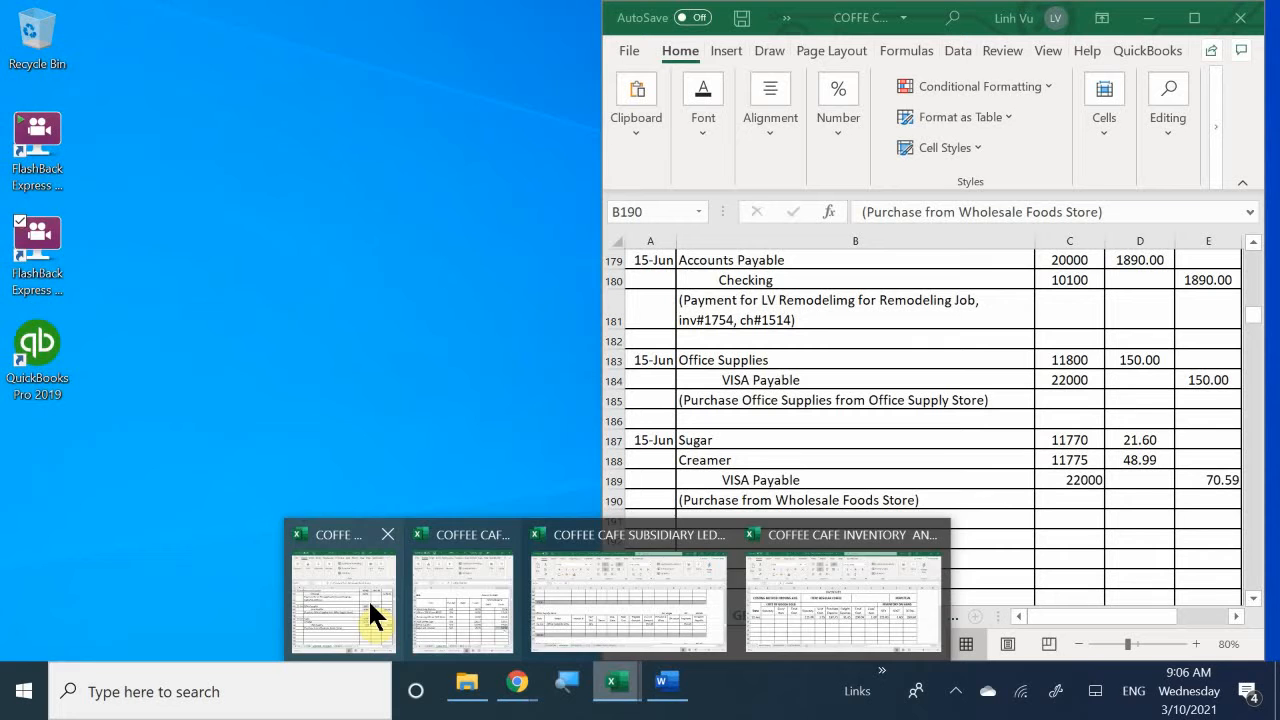
left_click(368, 605)
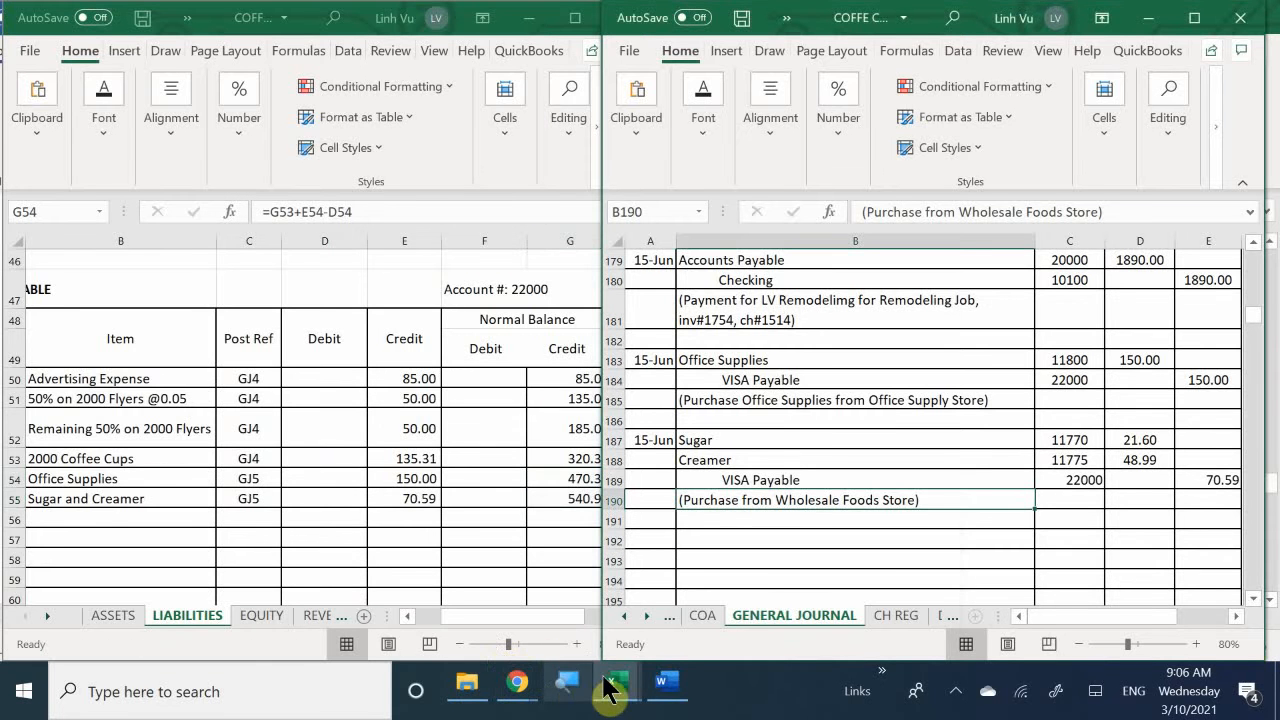
left_click(666, 692)
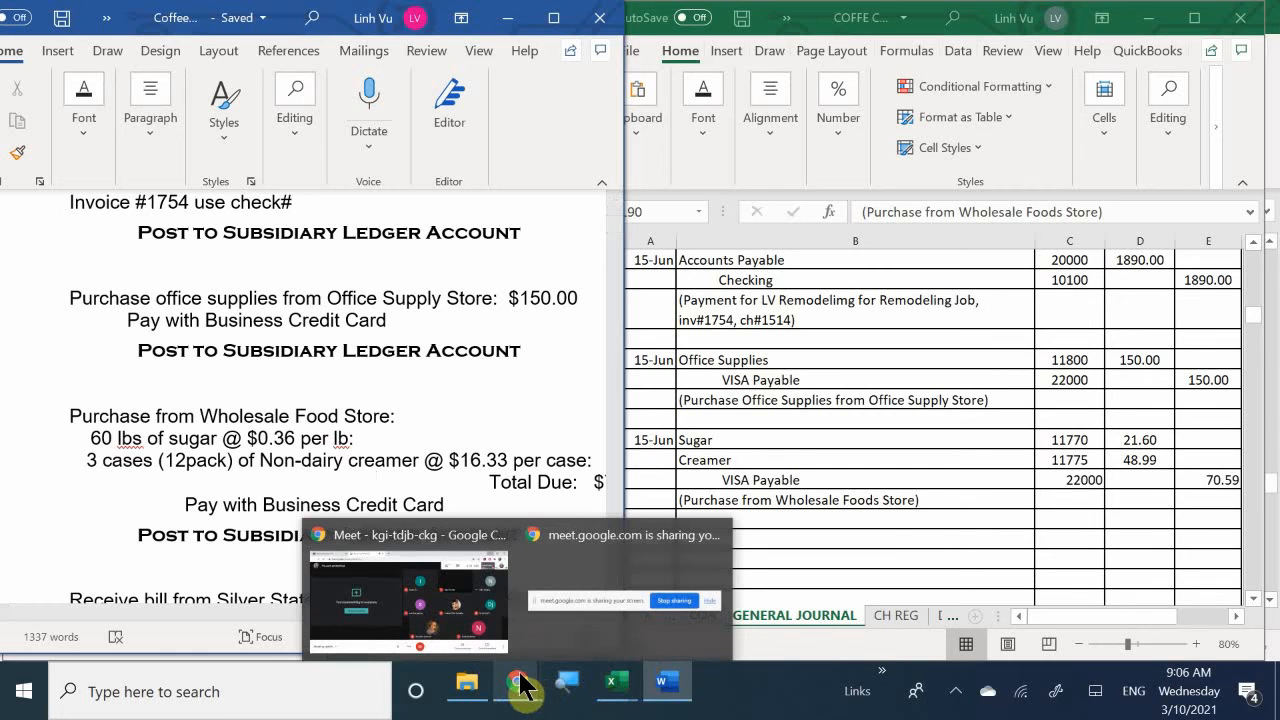
- Switch to the subsidiary ledger workbook and date the first Wholesale Foods row on the VENDORS sheet 6/15 in A233
mouse_move(612, 684)
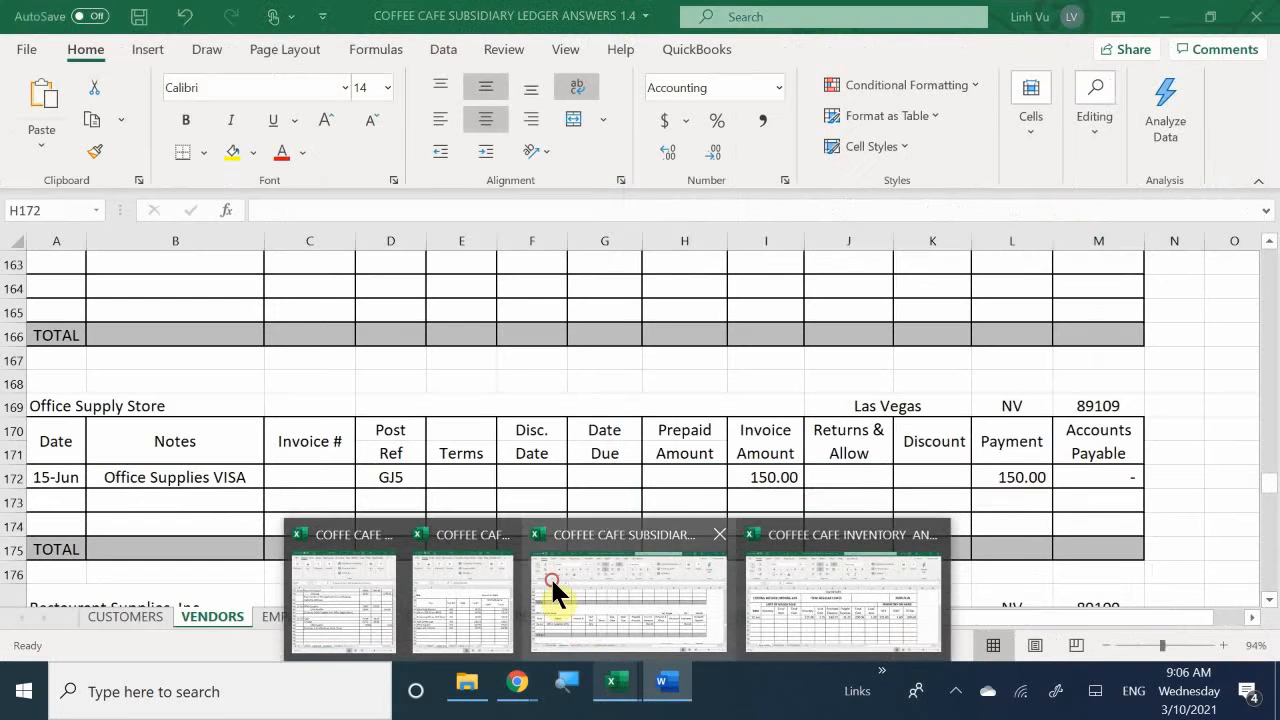
left_click(551, 578)
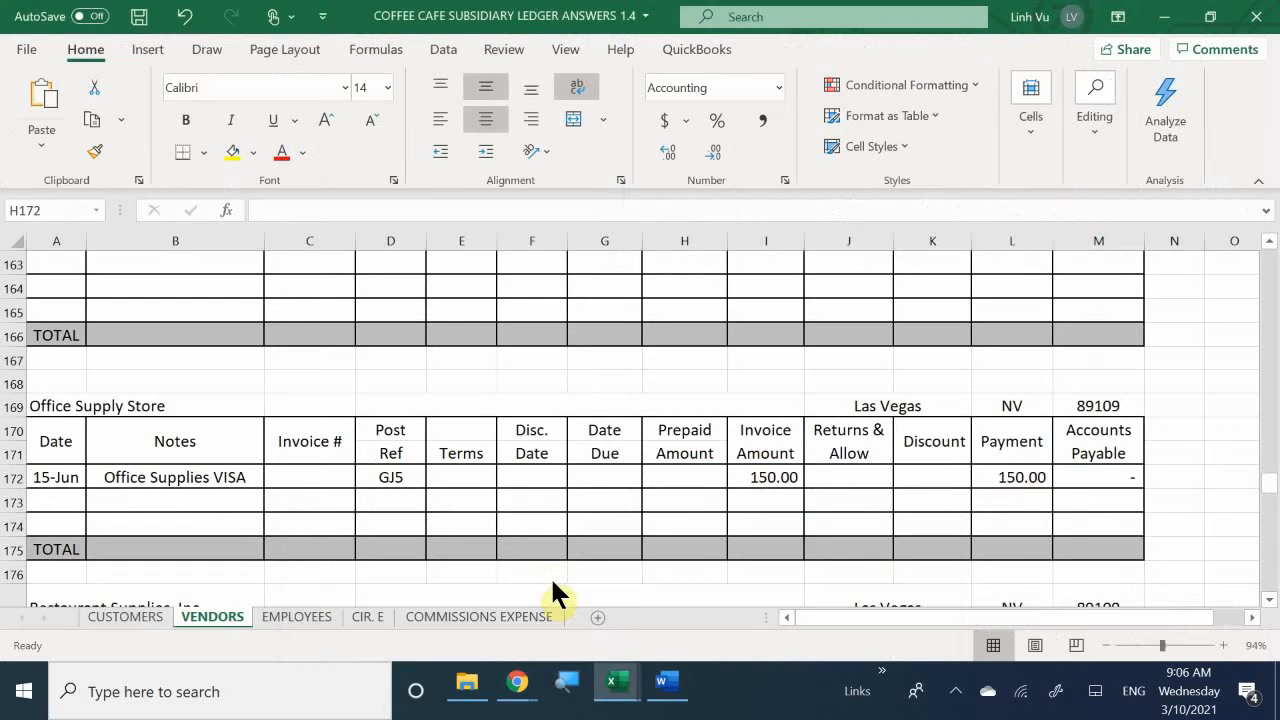
mouse_move(628, 680)
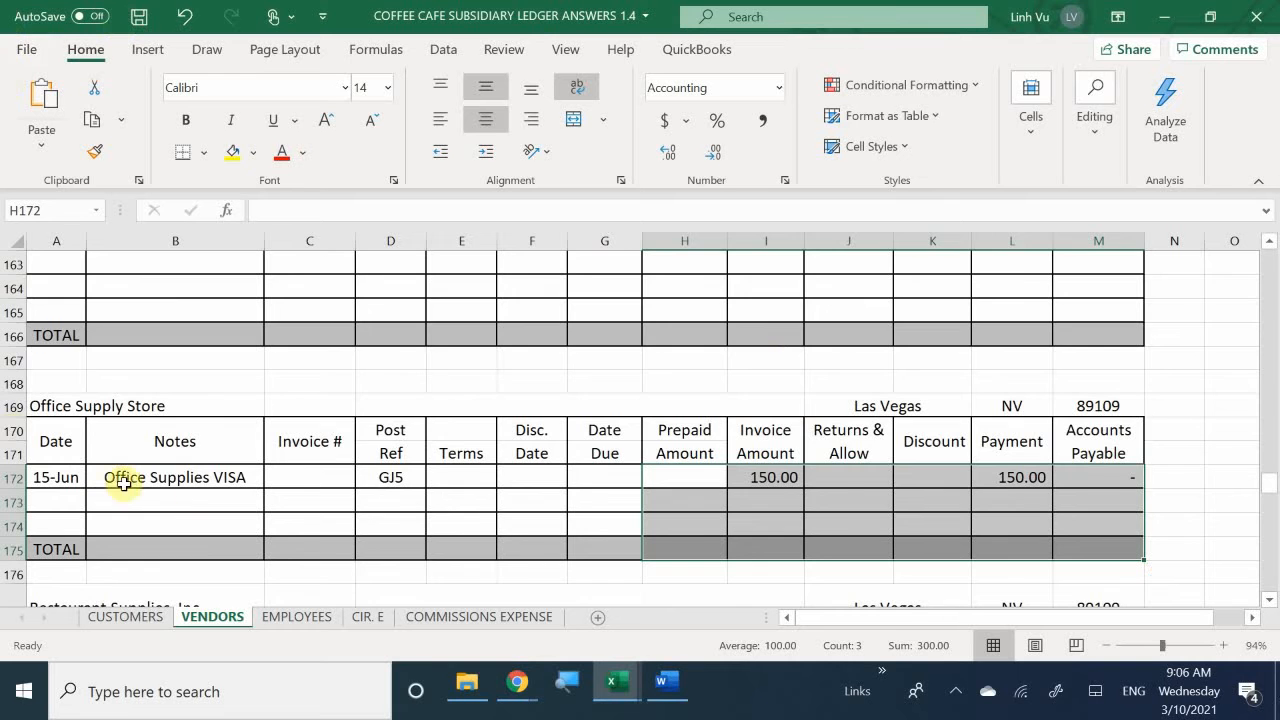
scroll(200, 470, "down", 15)
scroll(206, 470, "down", 13)
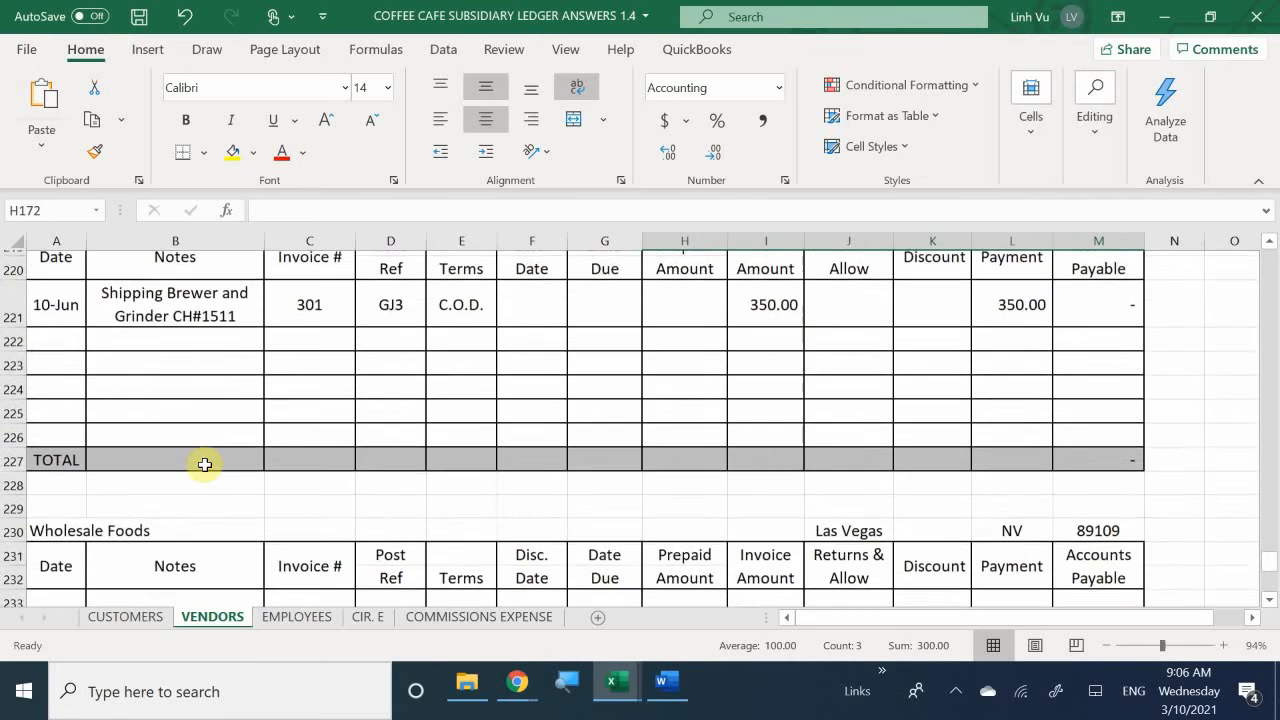
scroll(226, 509, "up", 4)
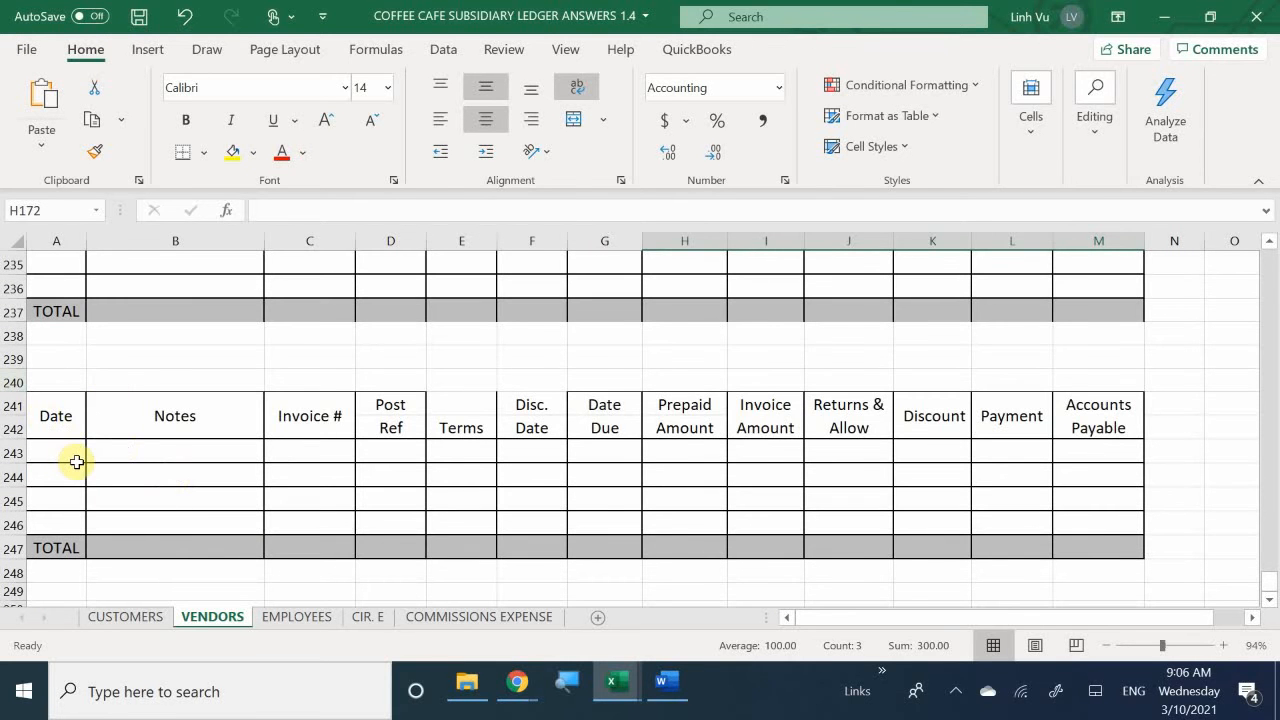
scroll(76, 462, "up", 4)
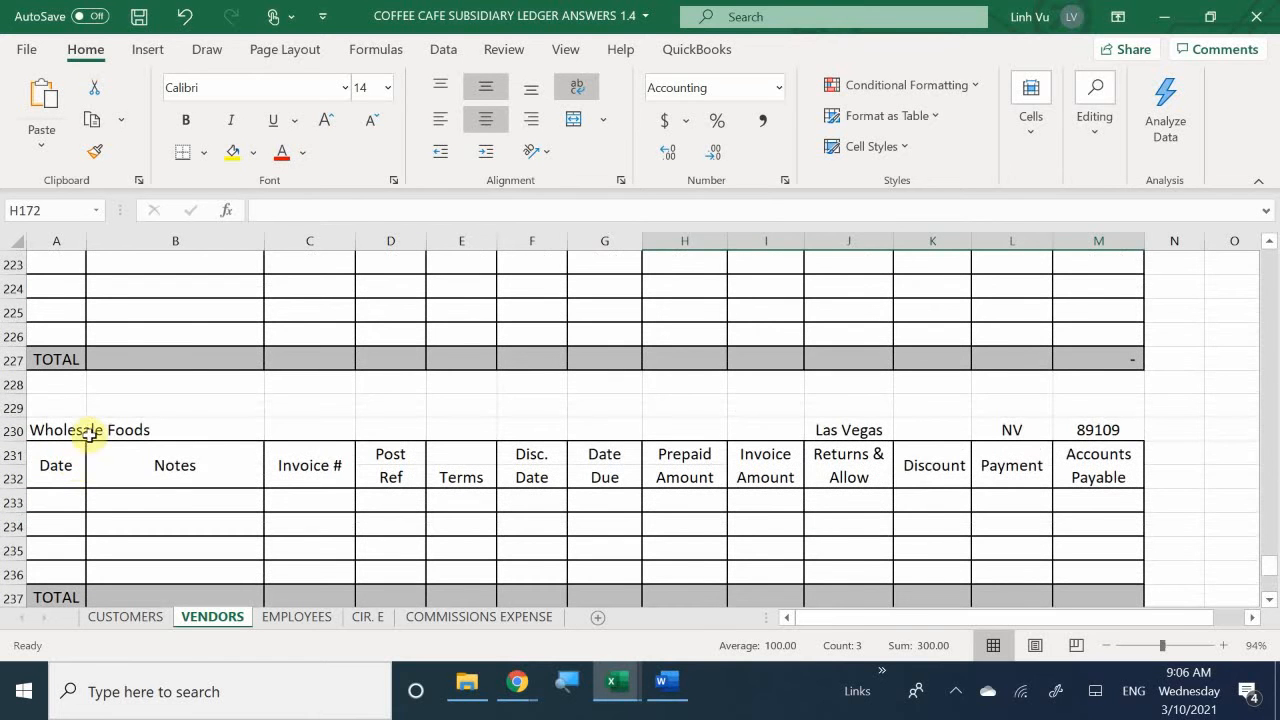
left_click(54, 500)
type("6/")
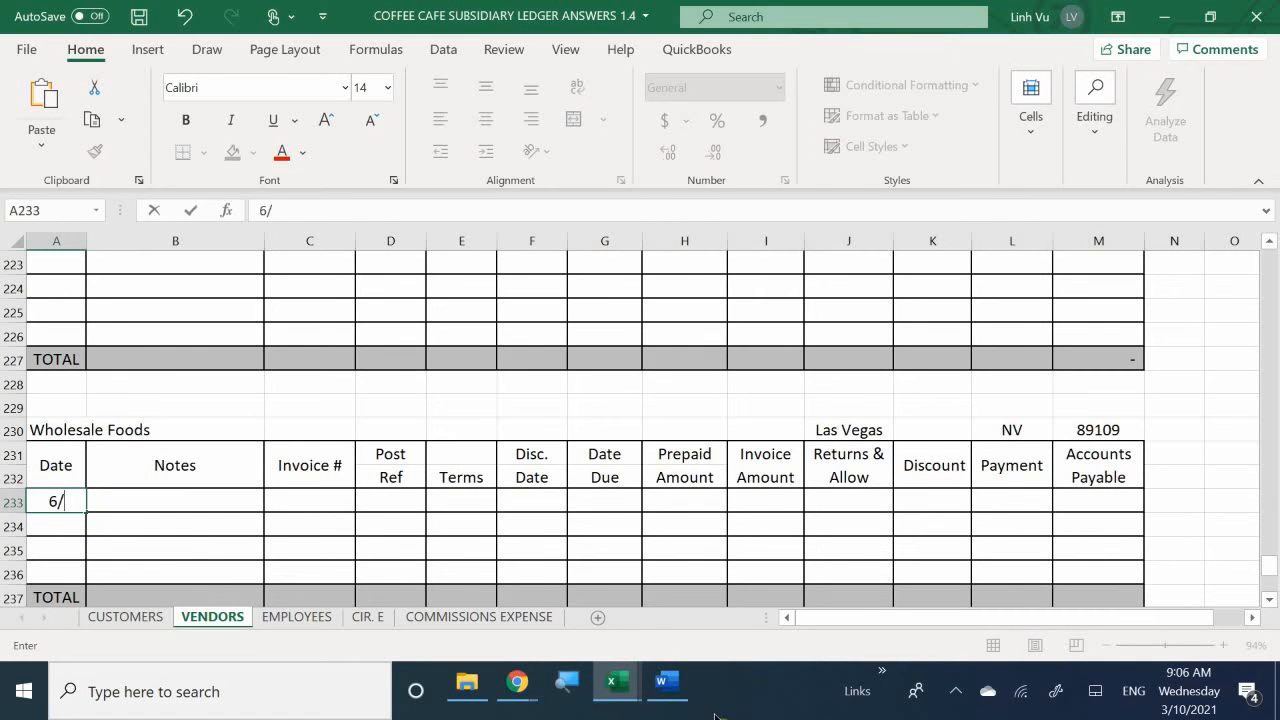
type("15")
key("Return")
- Enter "Sugar and Creamer VISA" as the note for the Wholesale Foods entry in B233
key("Right")
key("Up")
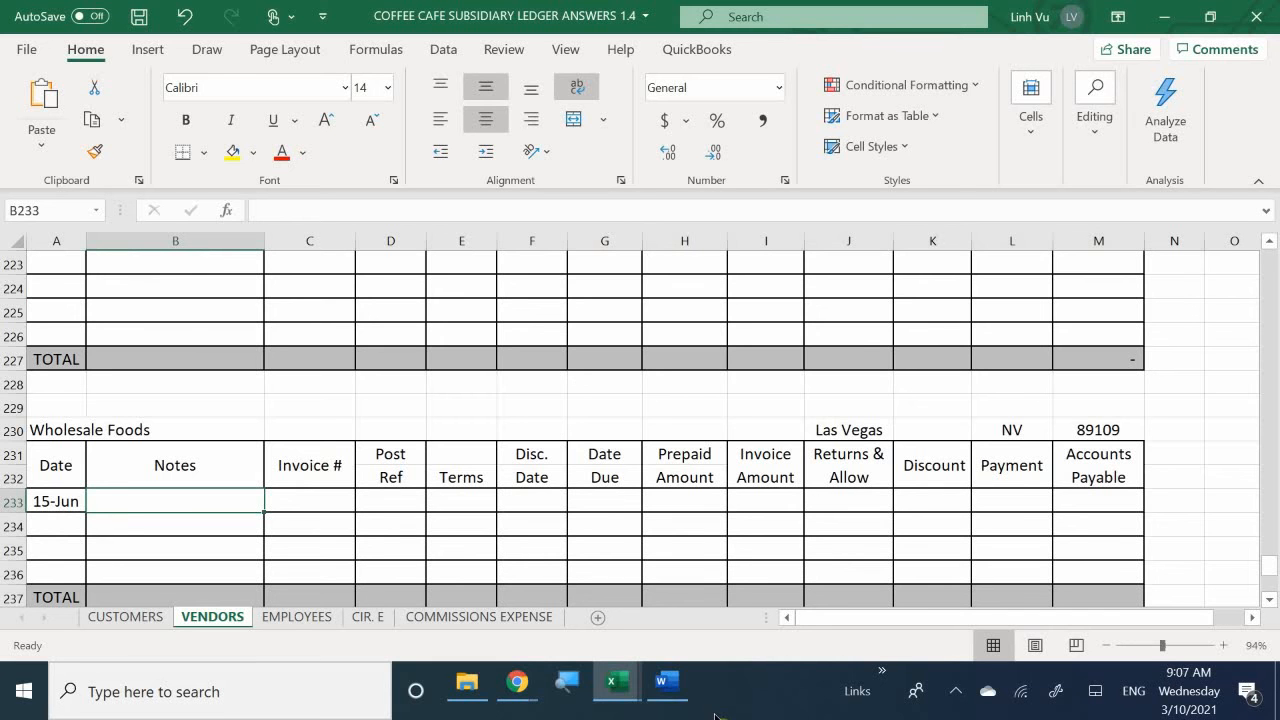
type("S")
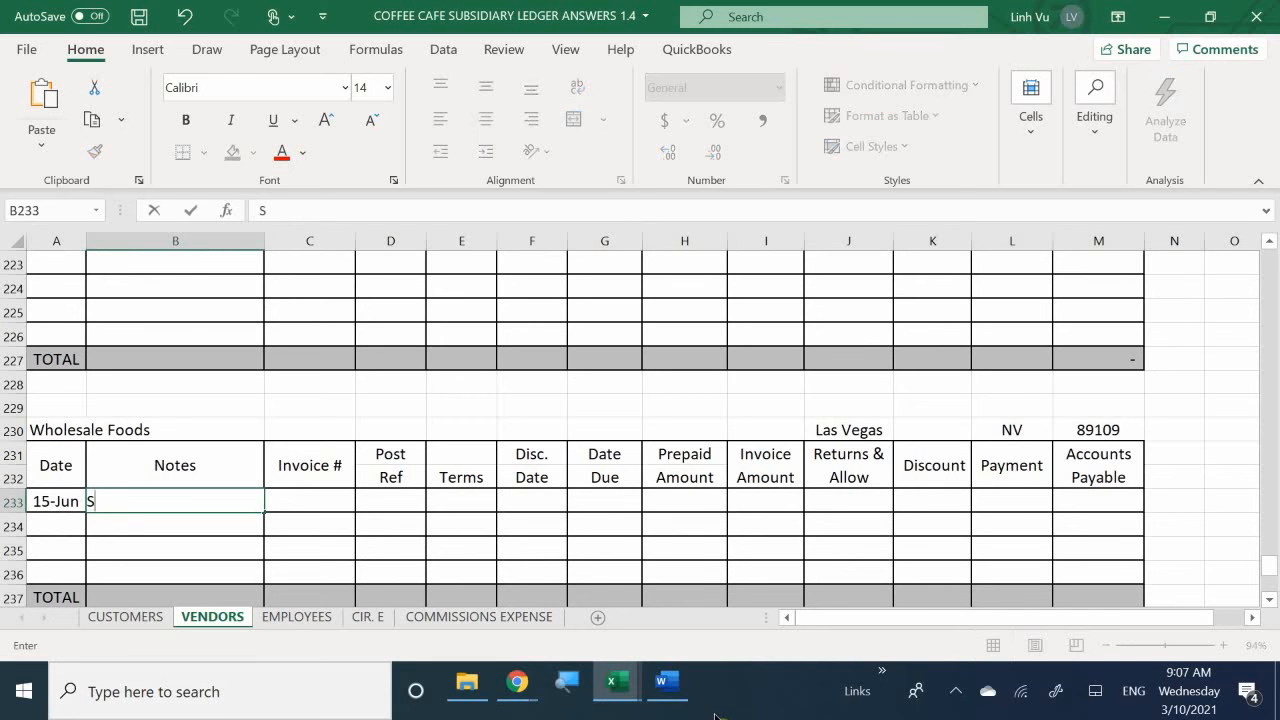
type("ugar and")
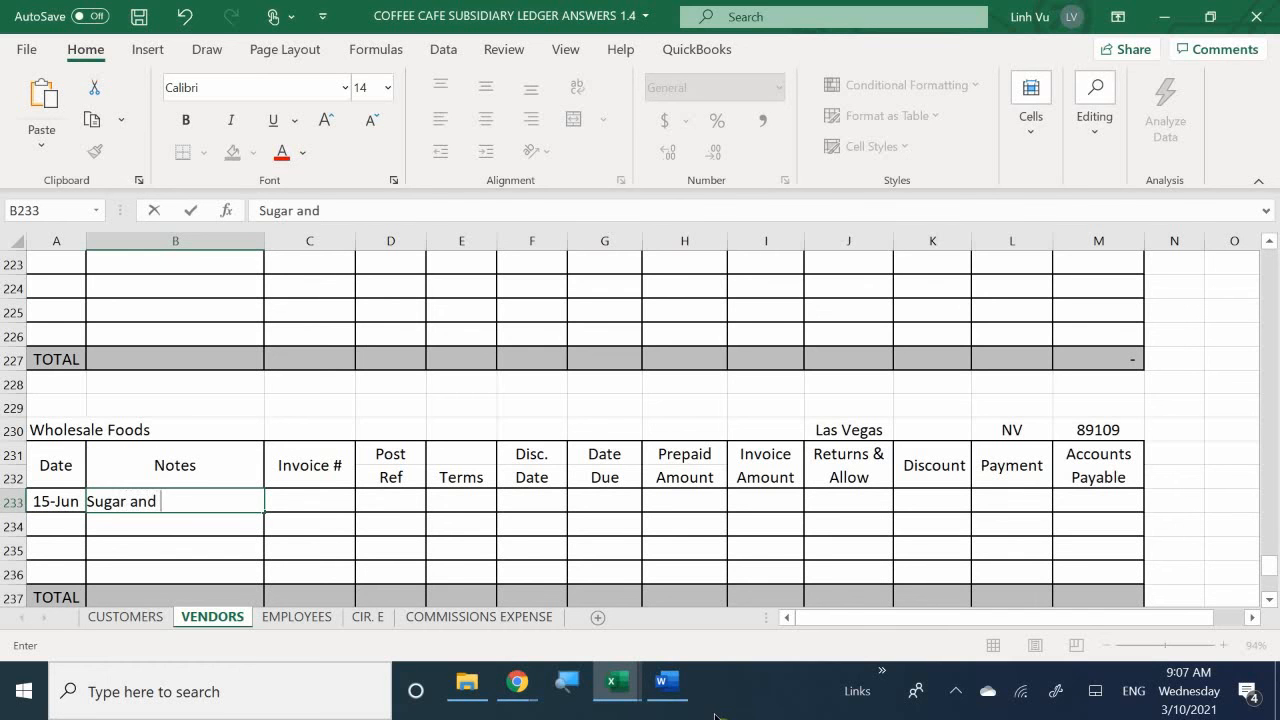
key("BackSpace")
type("d Creamer")
type("VISA")
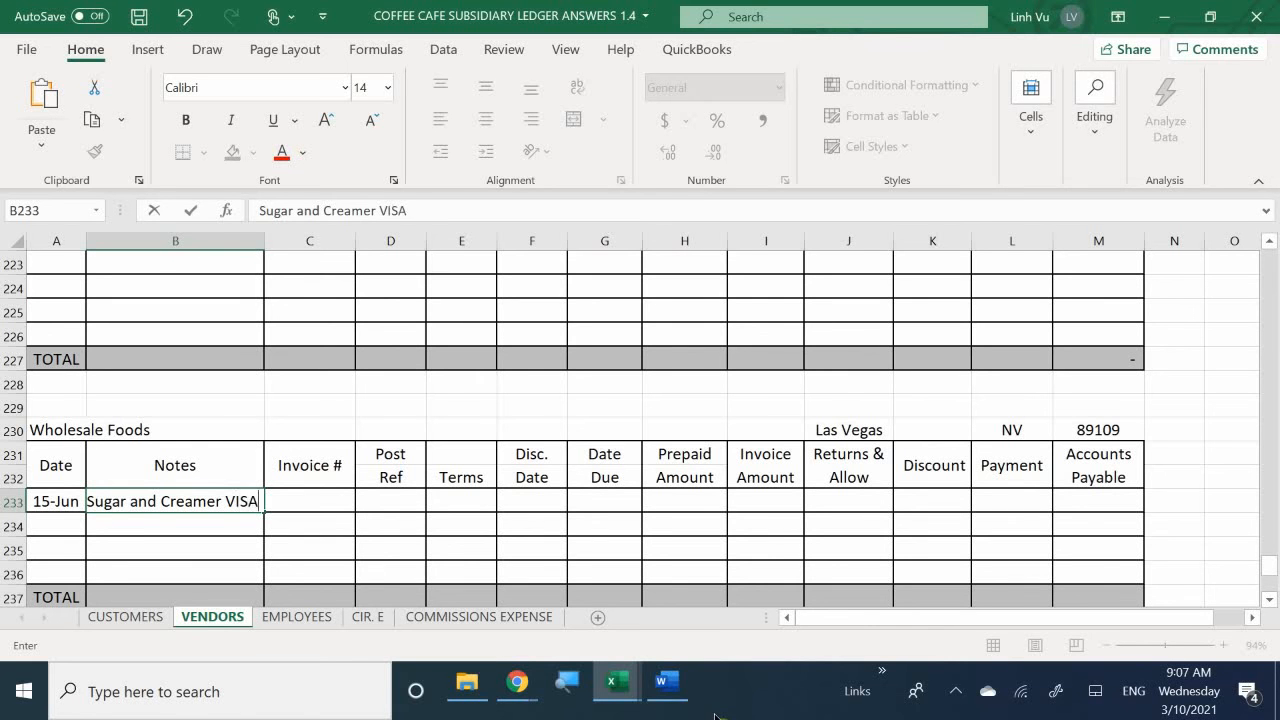
- Enter GJ5 as the post reference of the Wholesale Foods entry in D233
key("Tab")
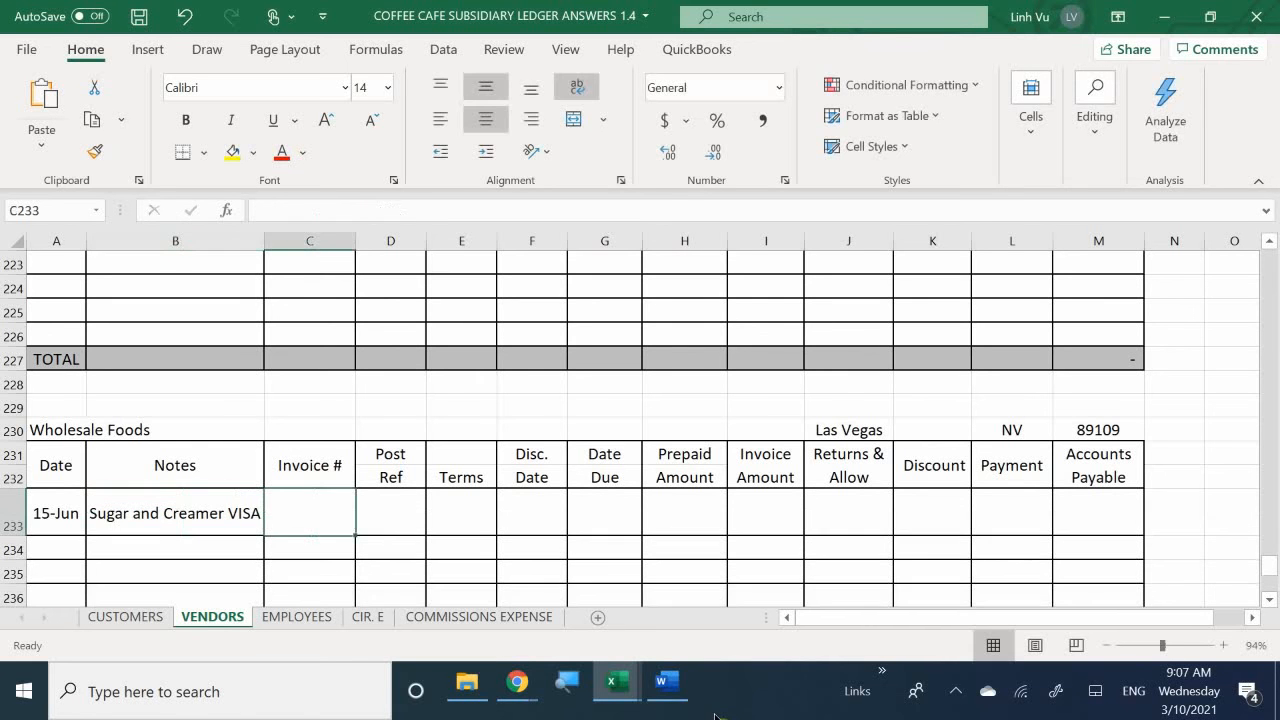
key("Tab")
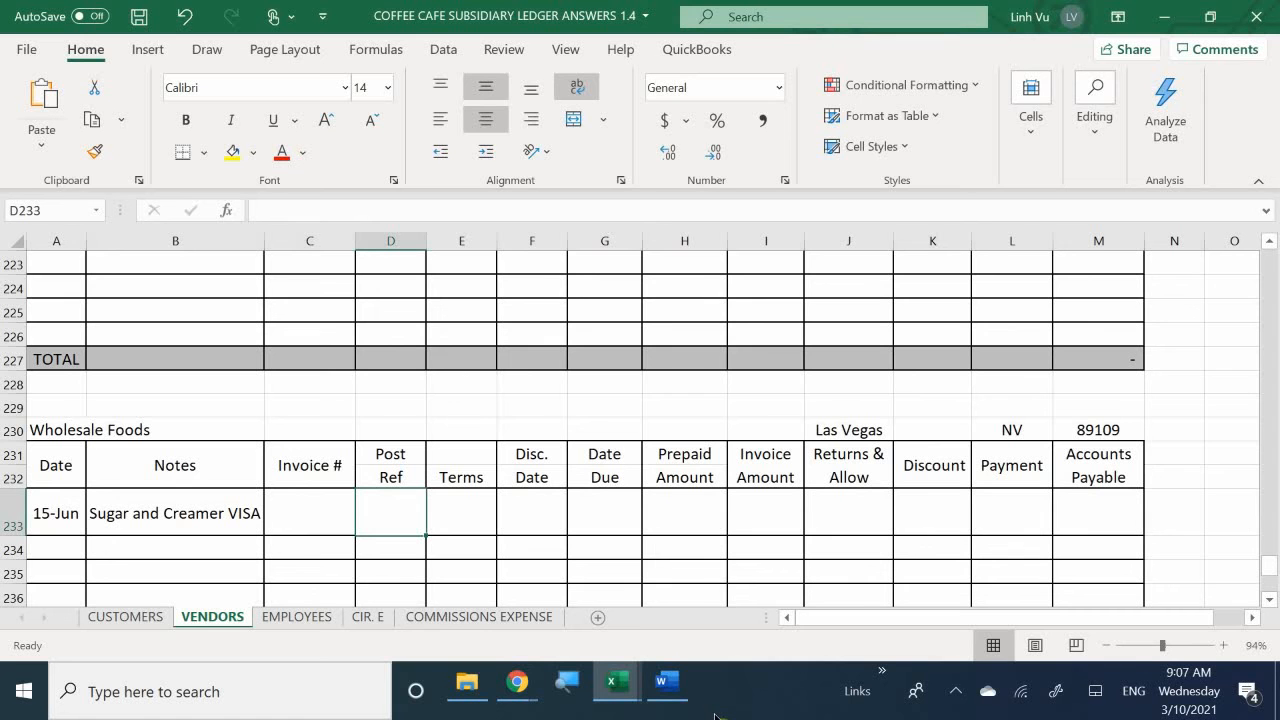
type("GJ5")
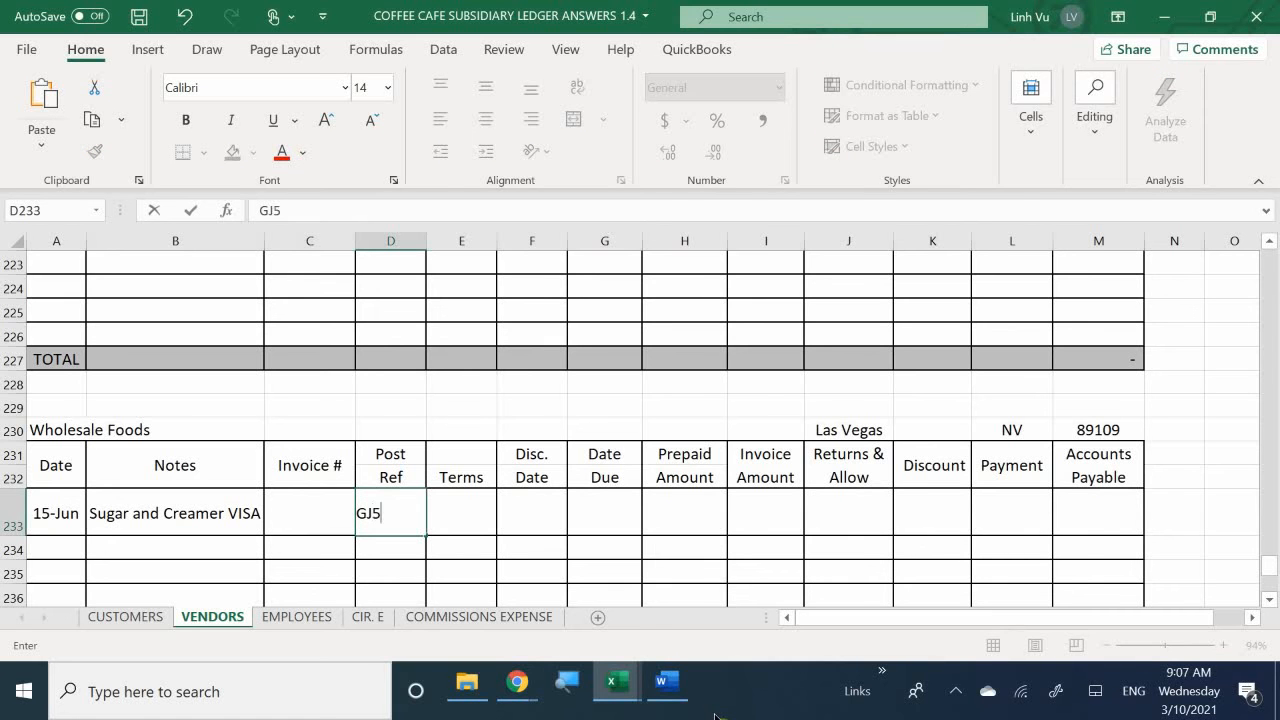
- Enter 70.59 as both the invoice amount in I233 and the payment in L233
key("Tab")
key("Tab")
key("Tab")
key("Tab")
key("Tab")
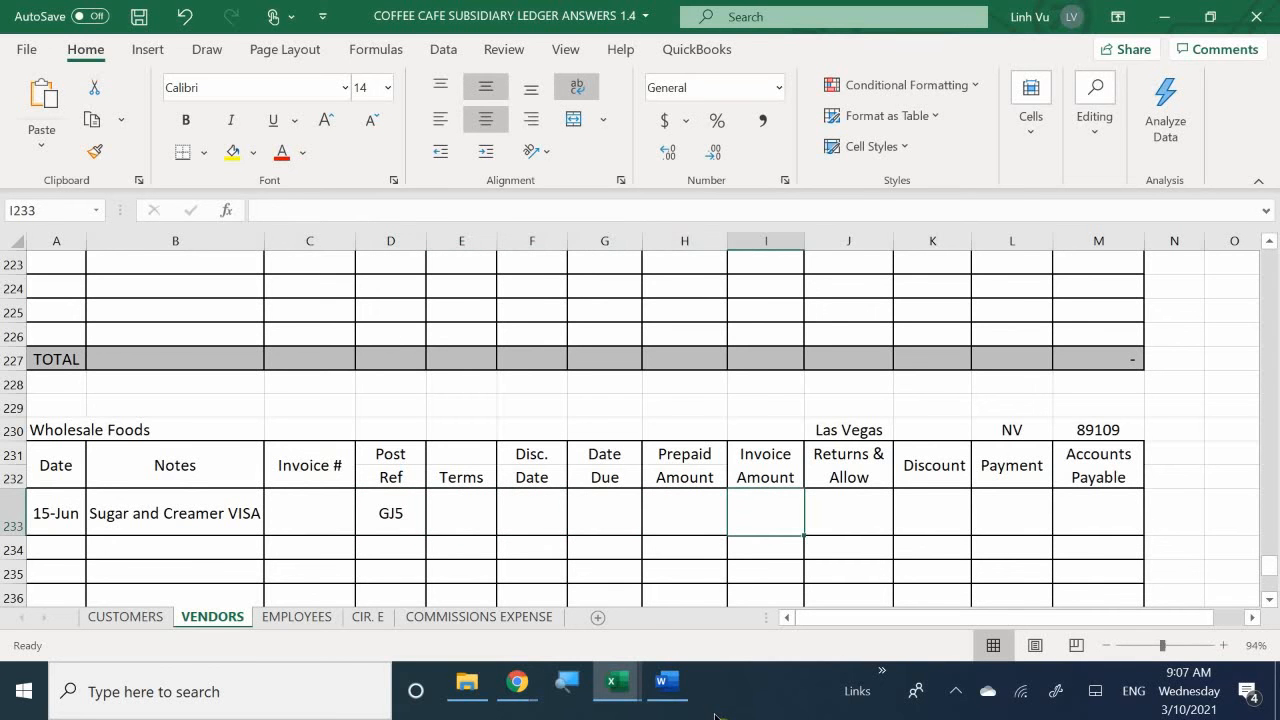
type("70.59")
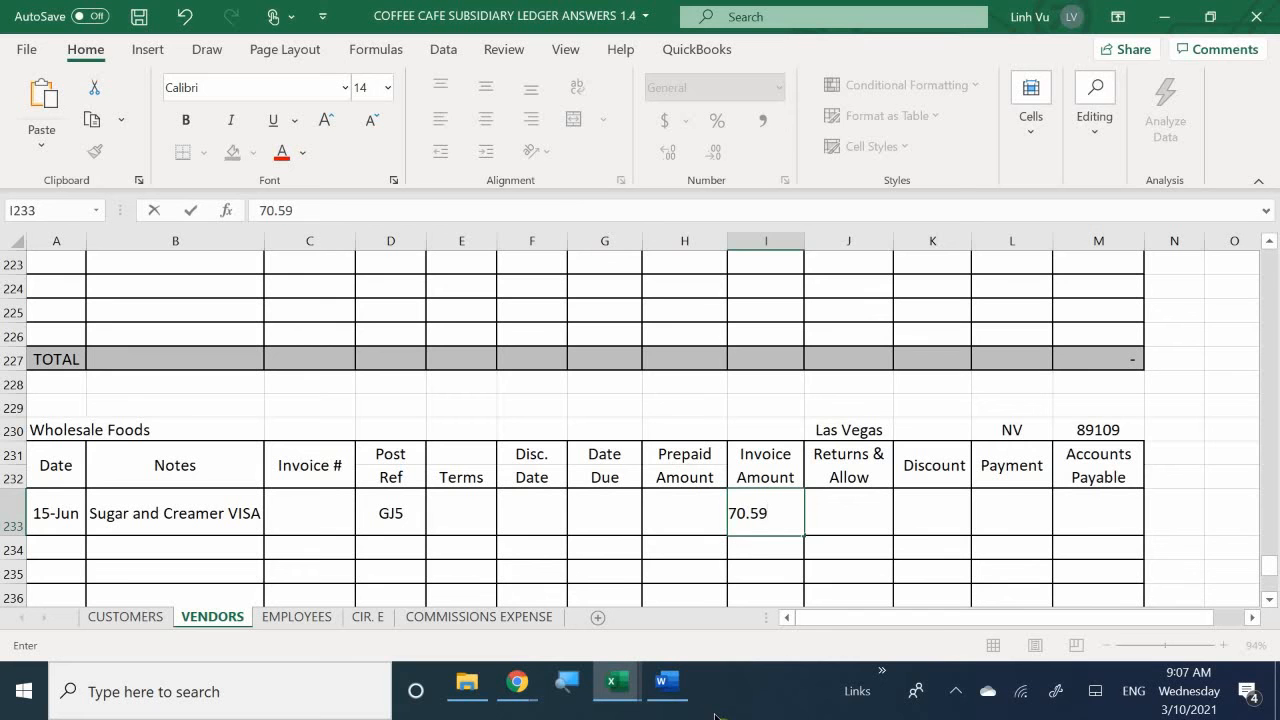
key("Tab")
key("Tab")
key("Tab")
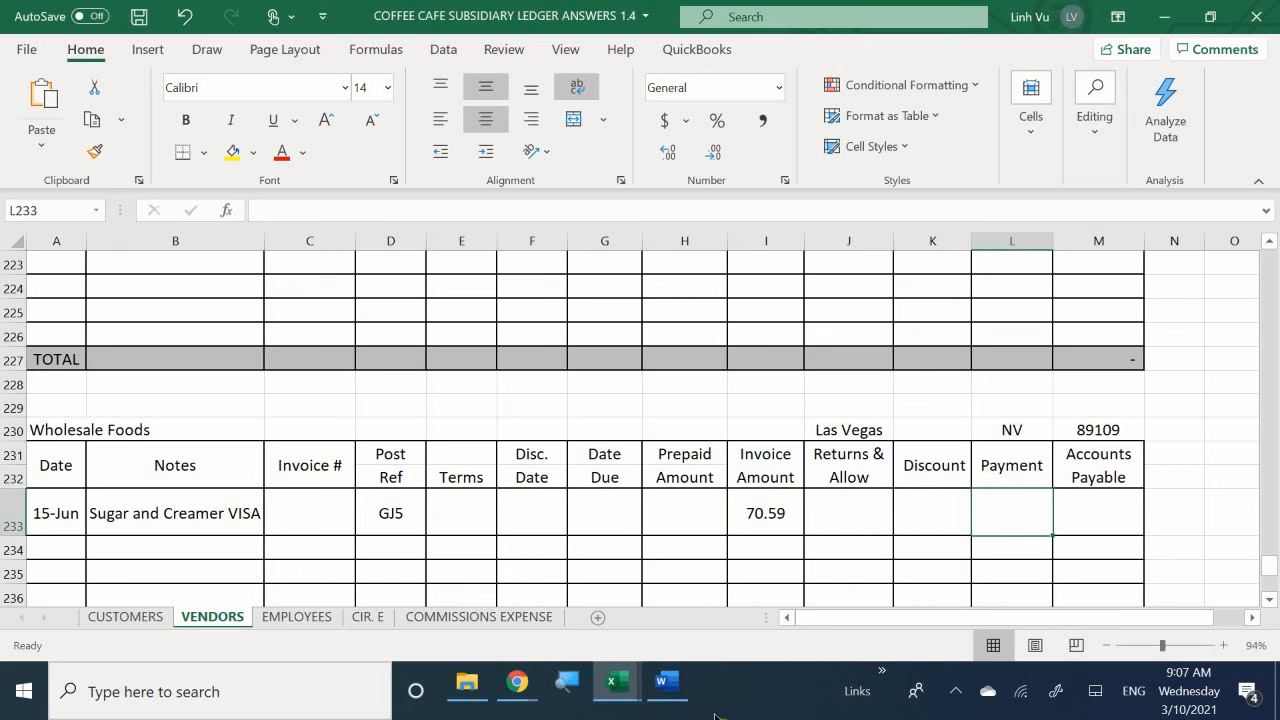
type("70.59")
key("Return")
- Calculate the Wholesale Foods accounts payable balance in M233 with the formula =I233-H233-J233-K233-L233
key("Right")
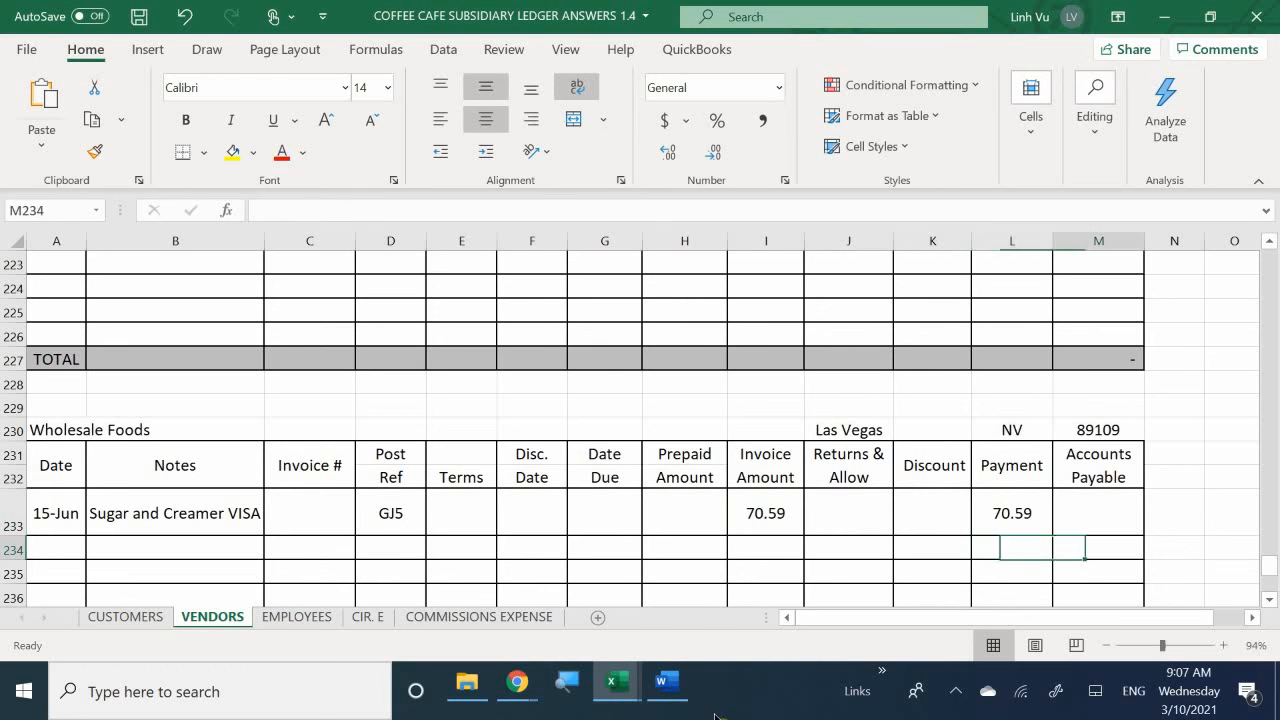
key("Up")
type("=")
key("Left")
key("Left")
key("Left")
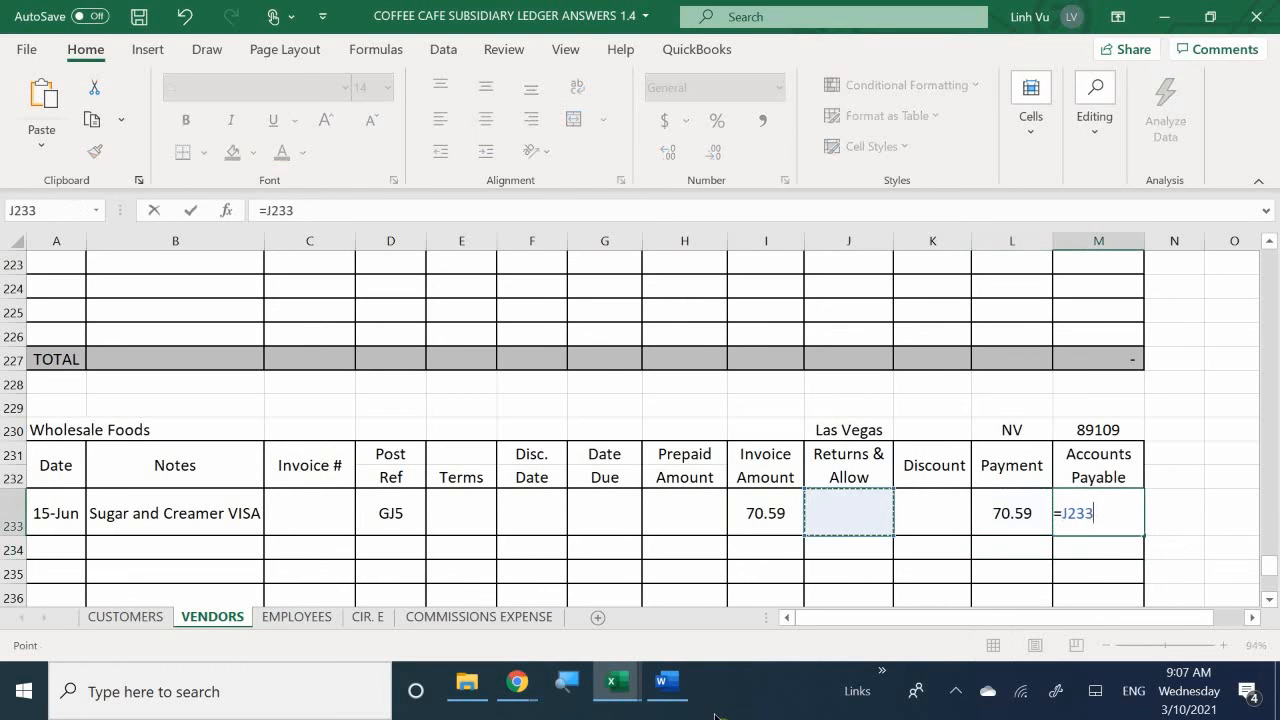
key("Left")
type("-")
key("Left")
key("Left")
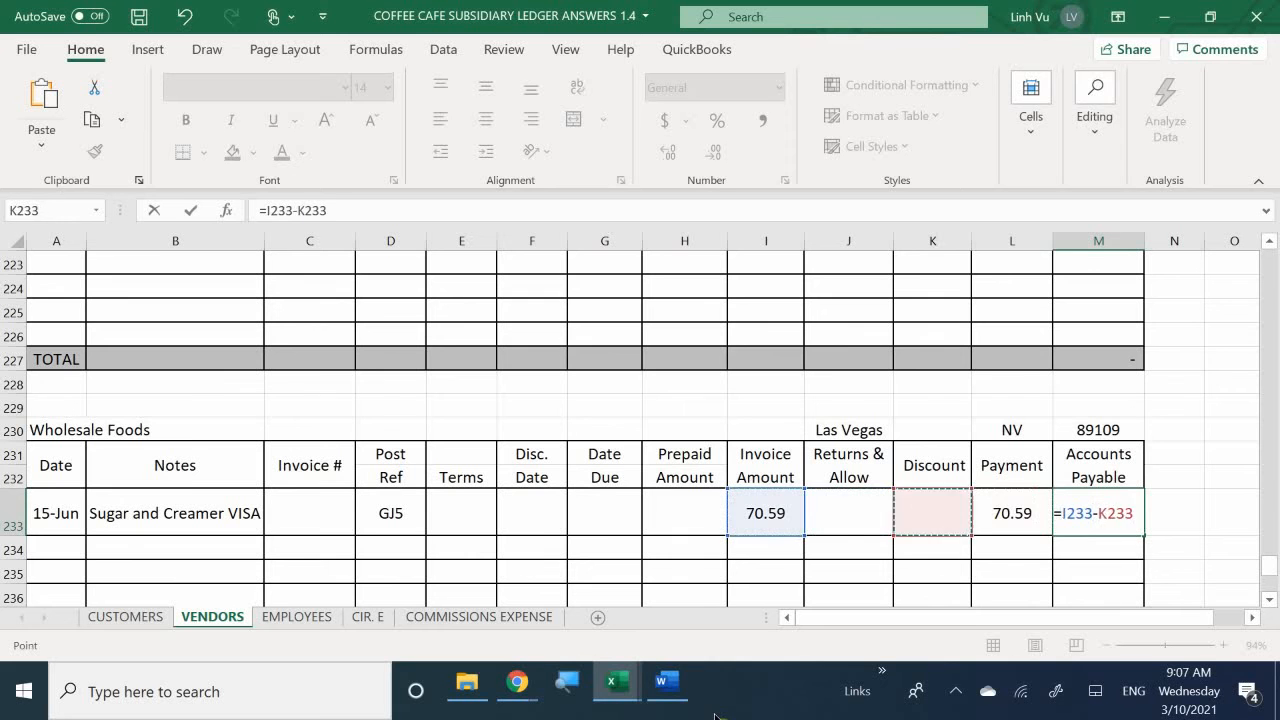
key("Left")
key("Left")
key("Left")
type("-")
key("Left")
key("Left")
key("Left")
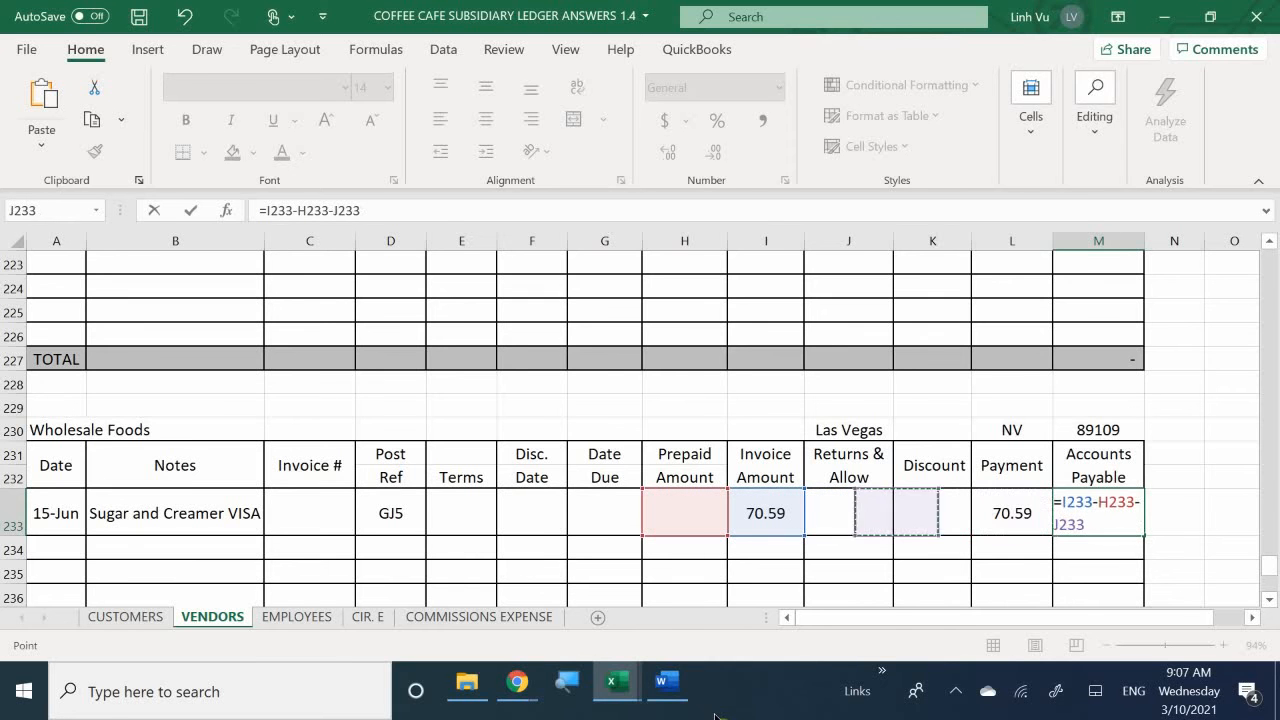
type("-")
key("Left")
key("Left")
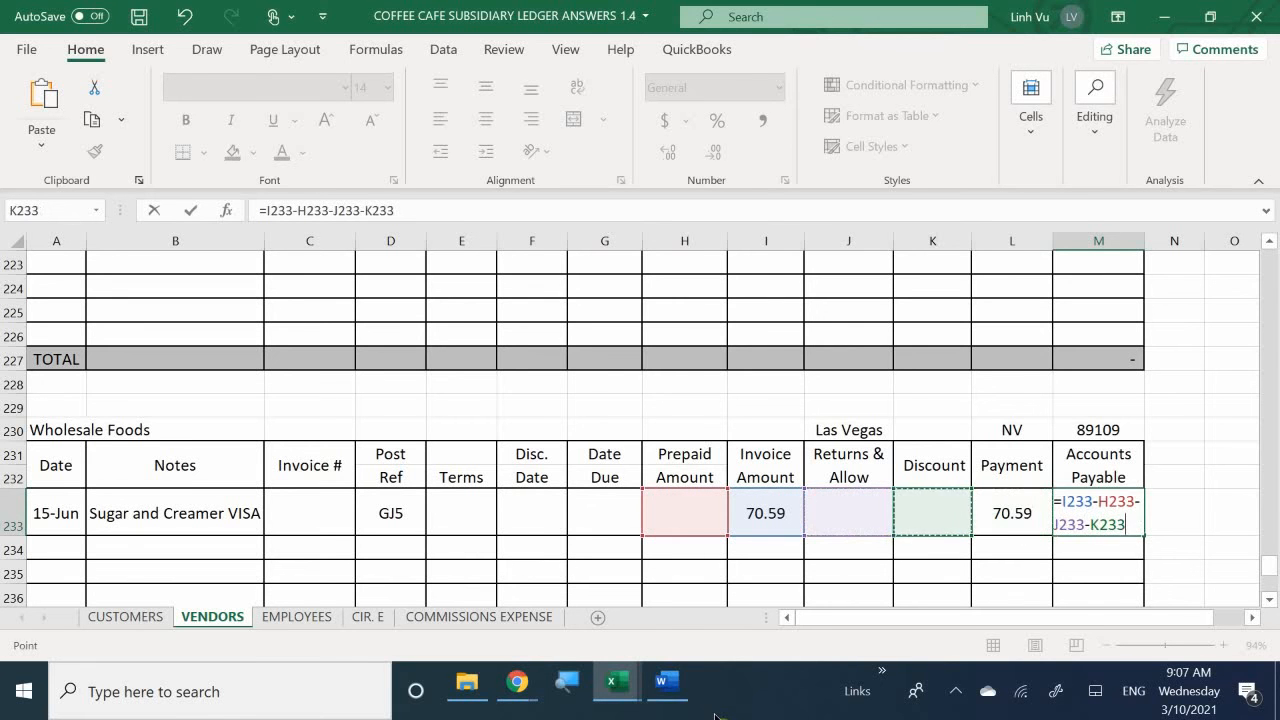
type("-")
key("Left")
key("Return")
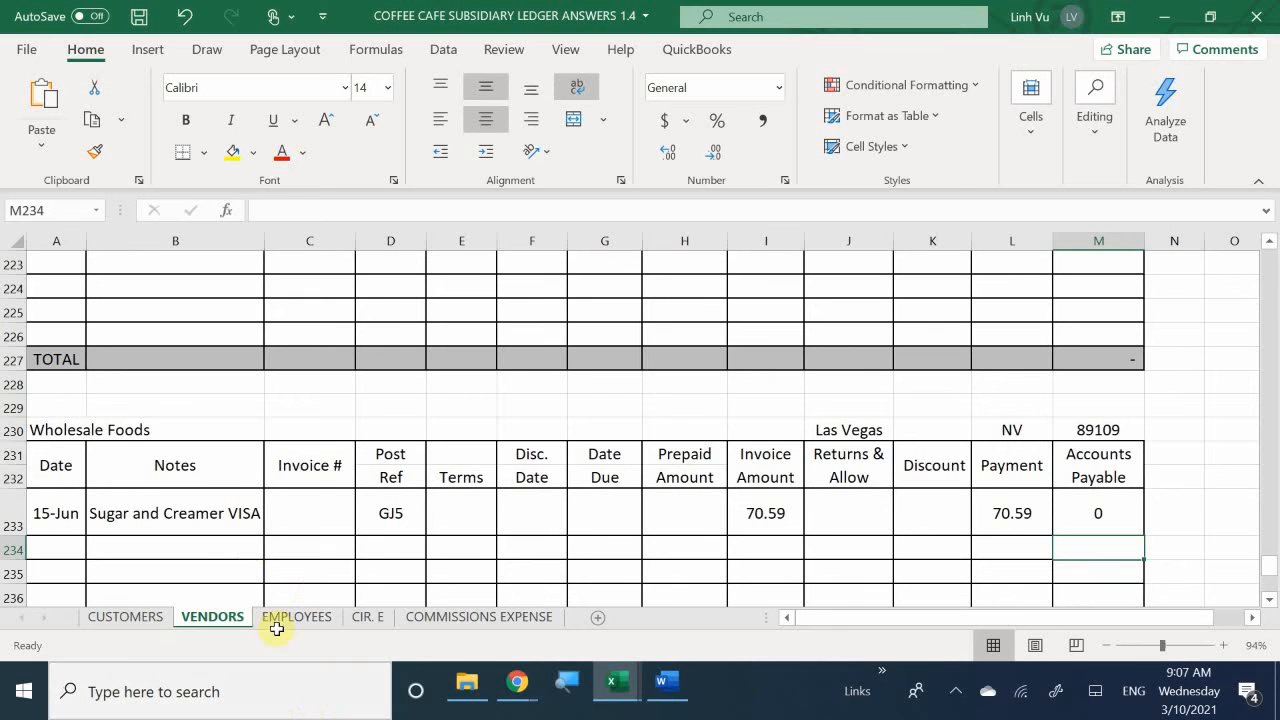
- Switch to the general journal workbook and show it alongside the Word transaction list, with the empty rows below the last entry in view
mouse_move(637, 690)
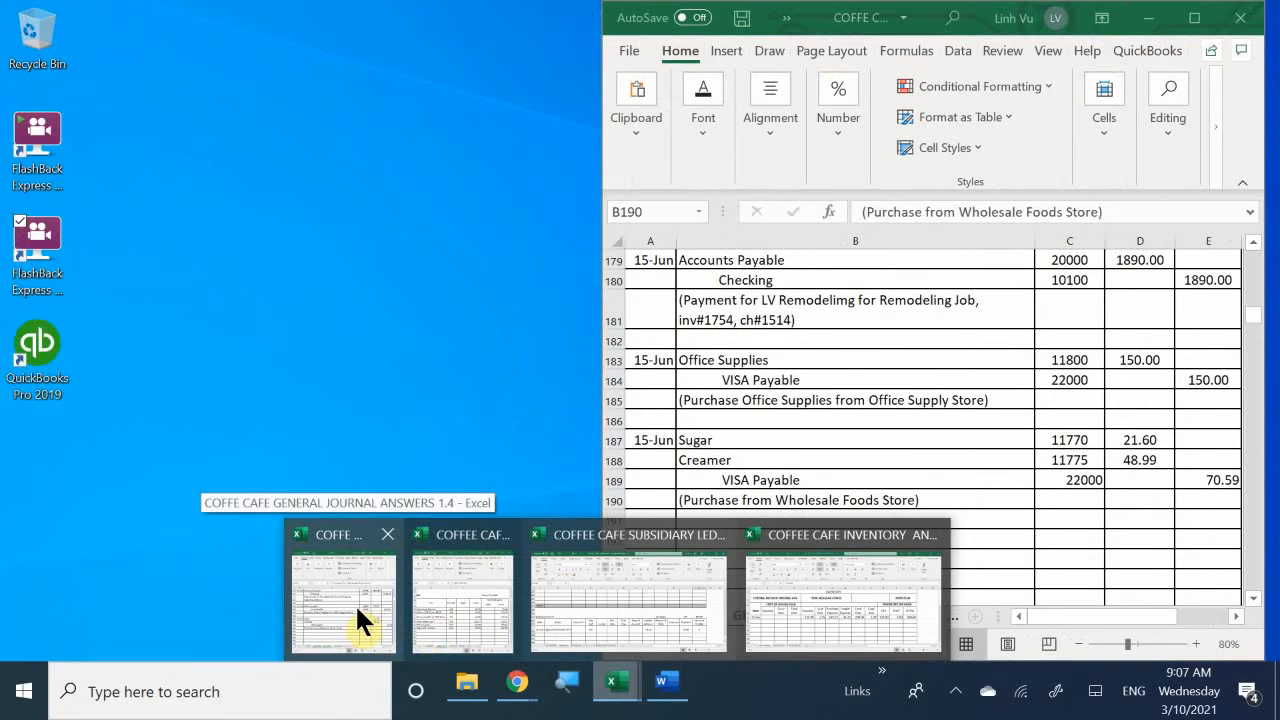
left_click(357, 607)
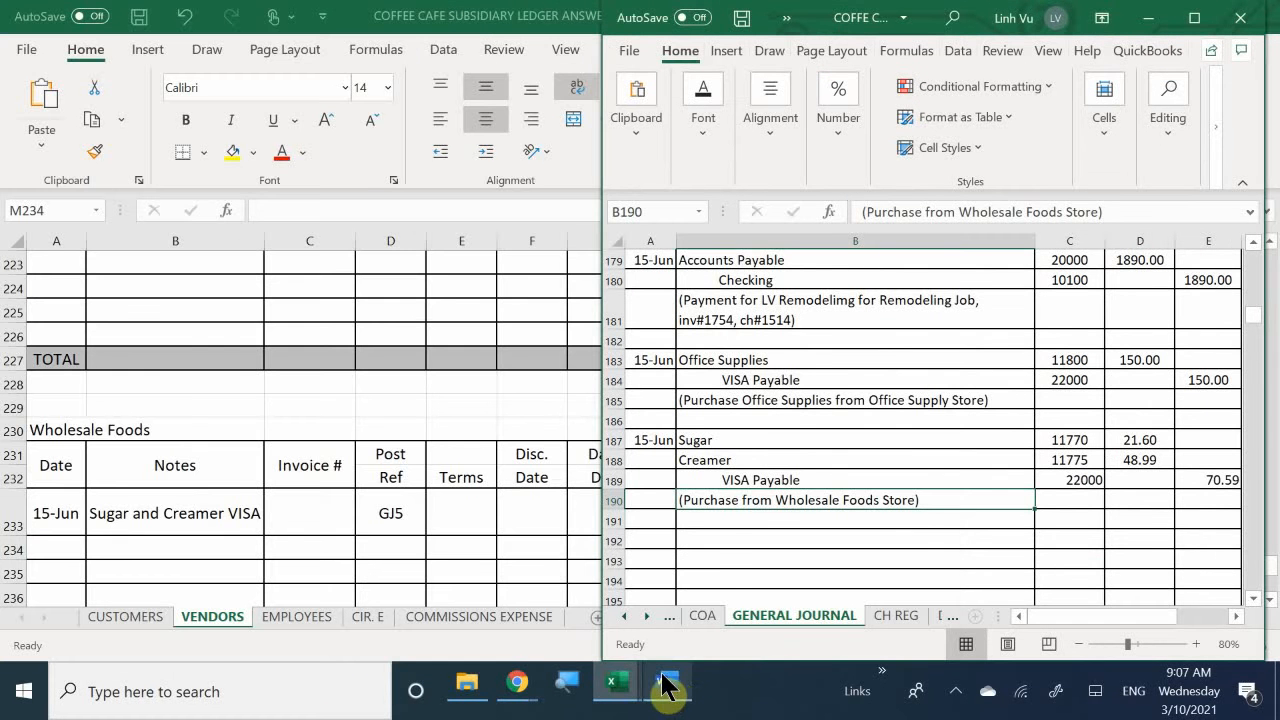
mouse_move(668, 688)
left_click(654, 614)
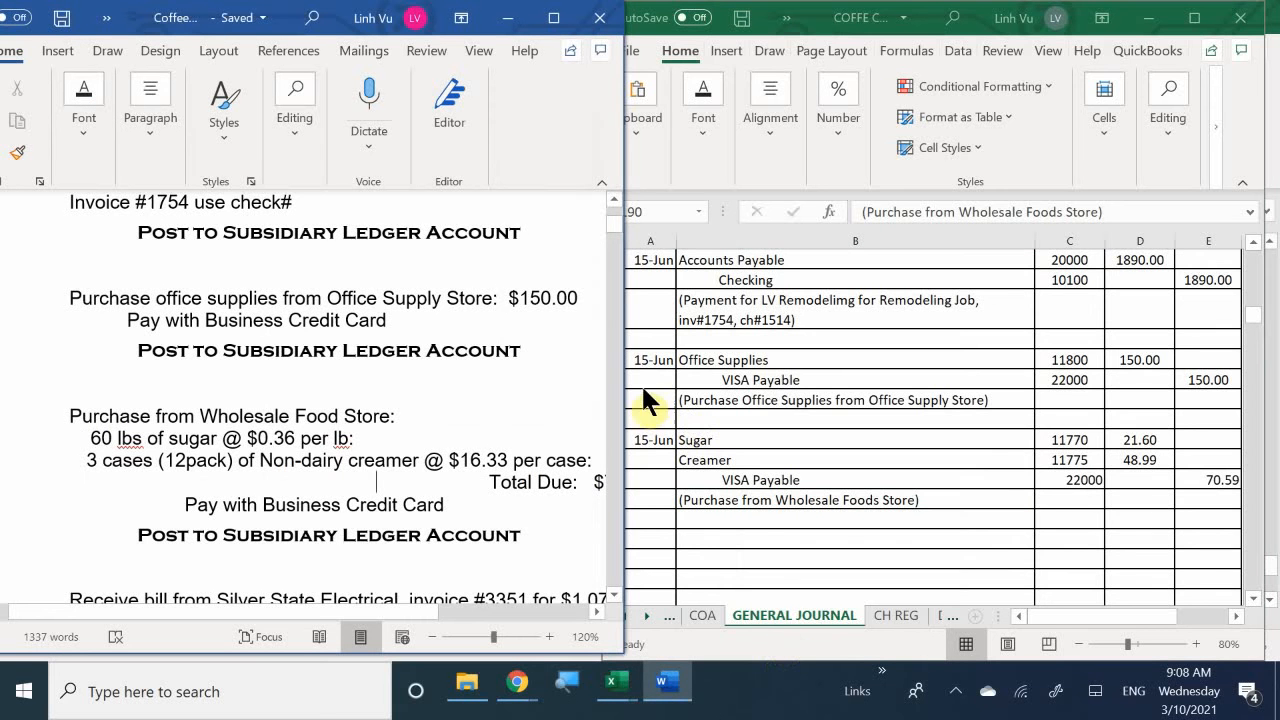
left_click(739, 494)
scroll(740, 497, "down", 2)
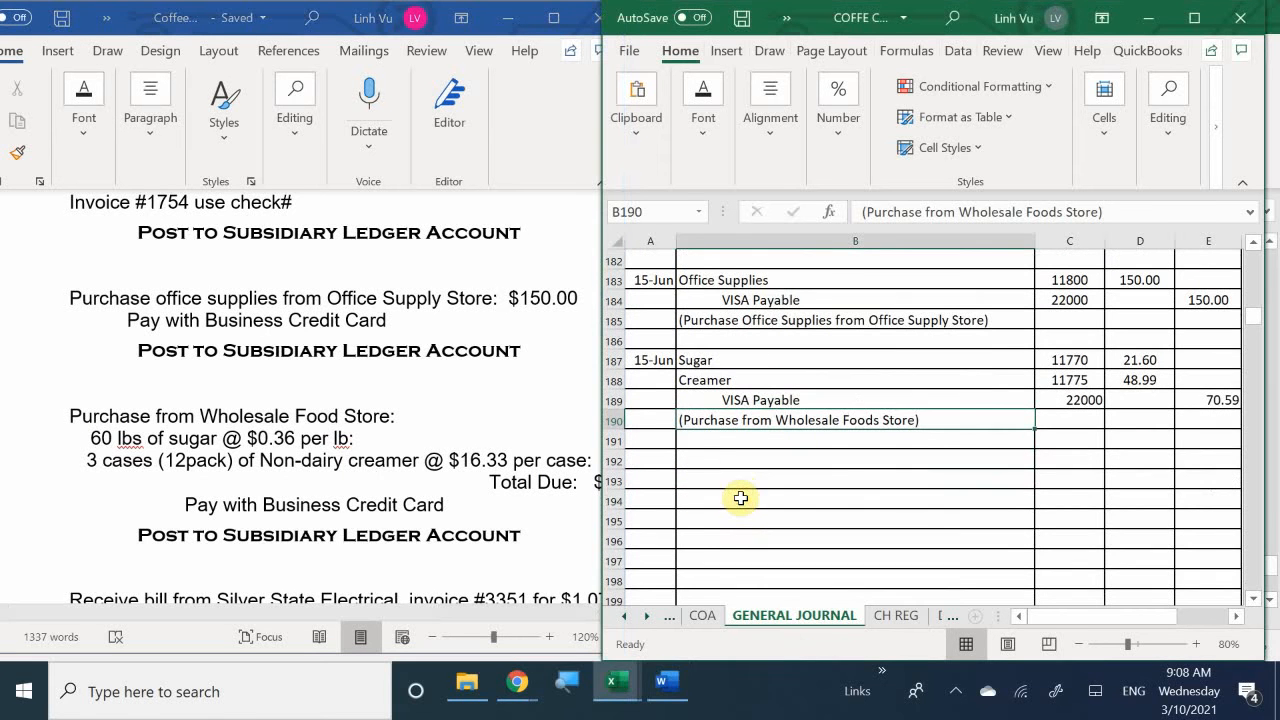
left_click(656, 462)
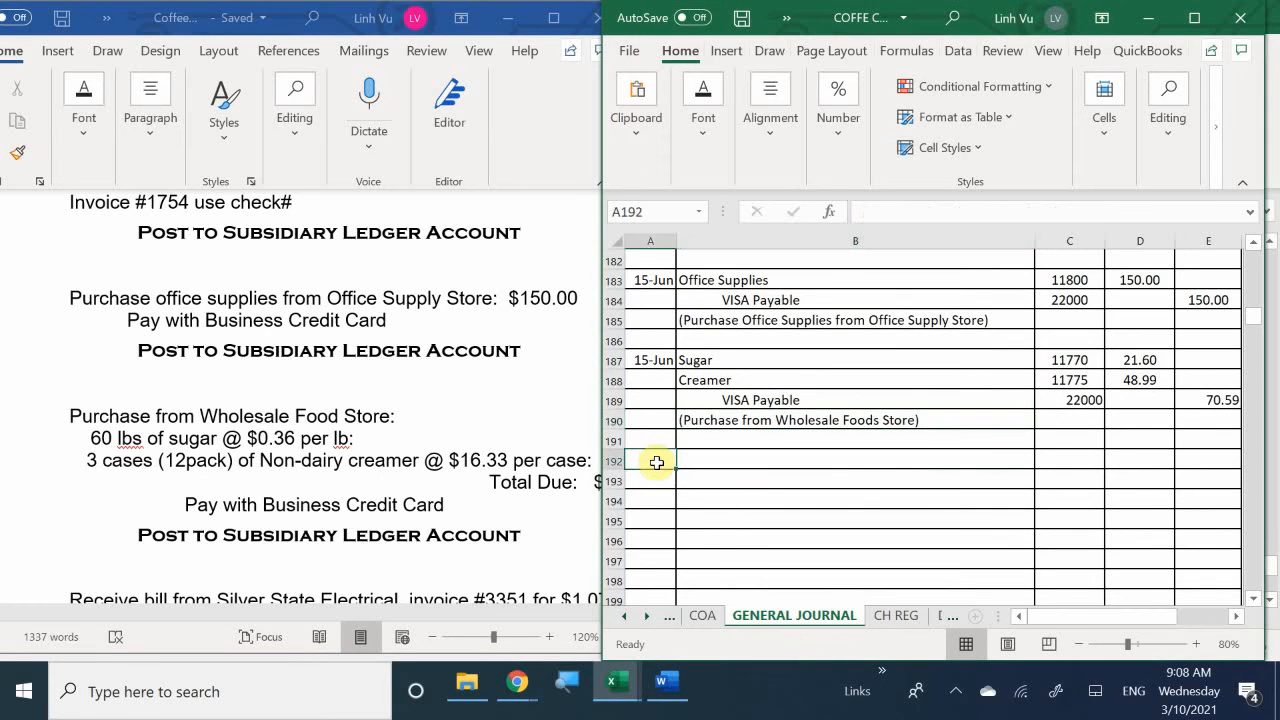
- Examine the Silver State Electrical bill in the transaction document, including its invoice number, amount and due terms
left_click(345, 484)
scroll(346, 486, "down", 3)
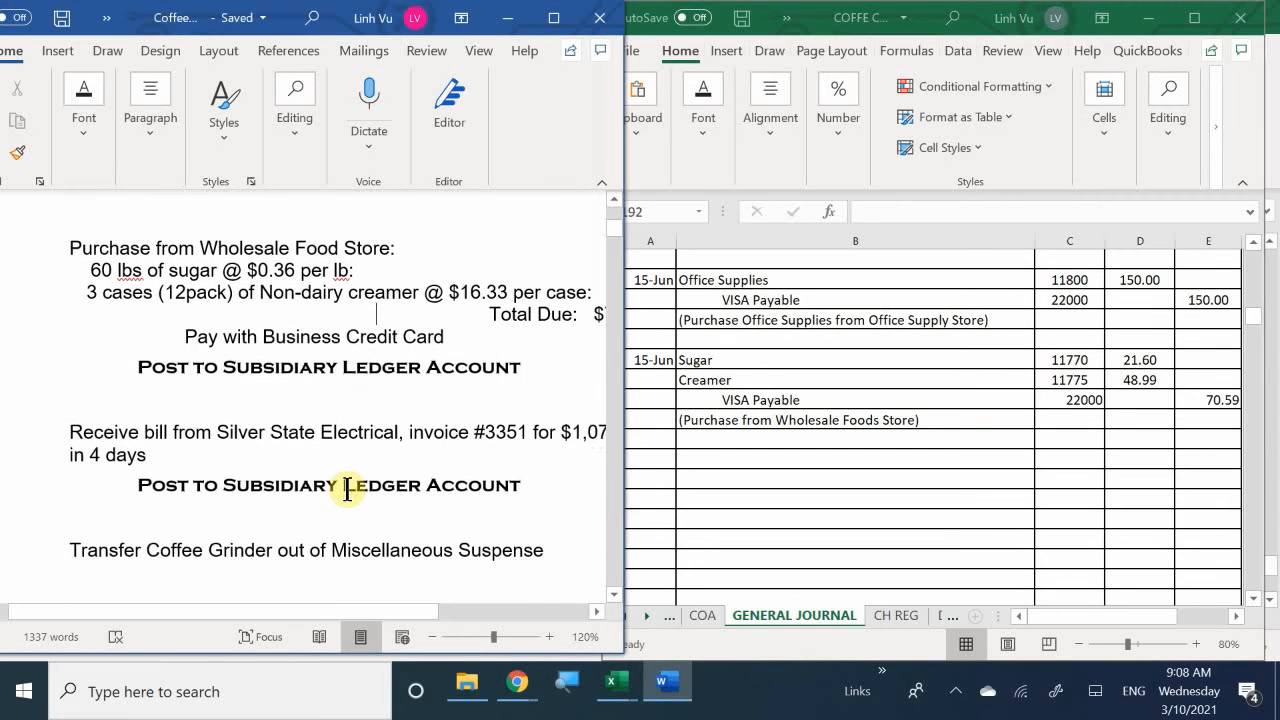
scroll(346, 488, "up", 1)
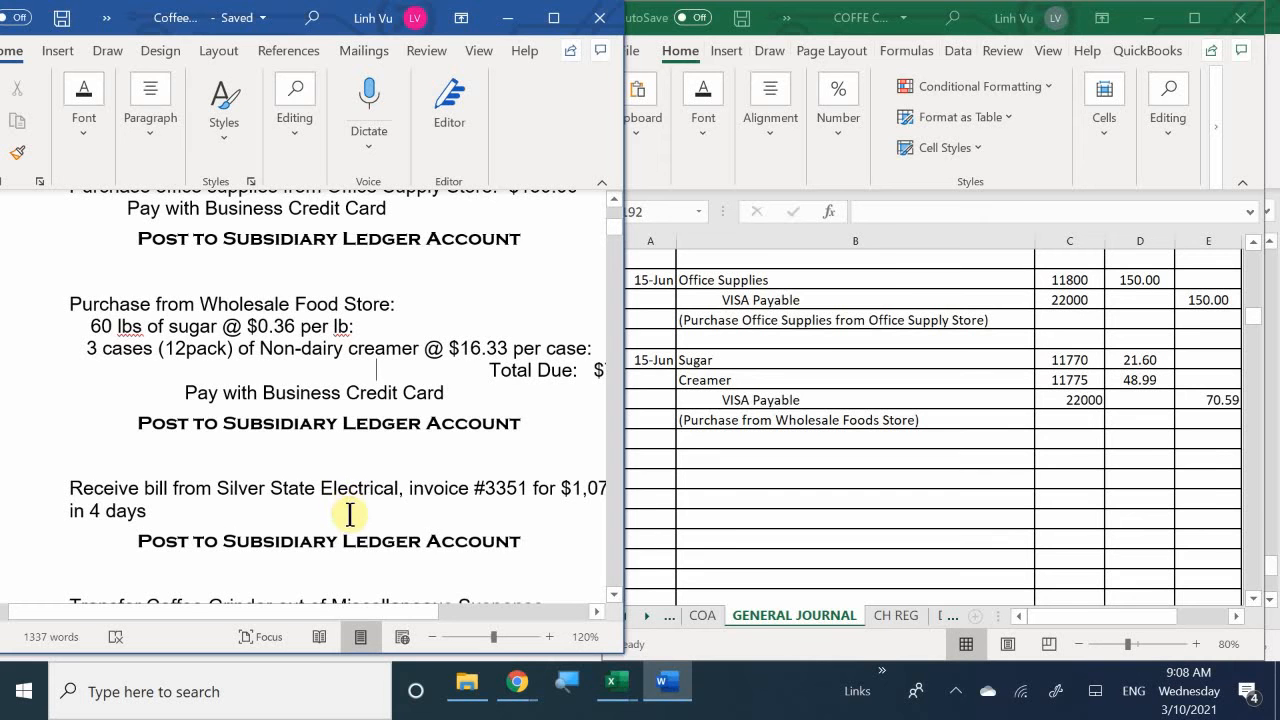
scroll(358, 515, "up", 1)
scroll(360, 515, "down", 1)
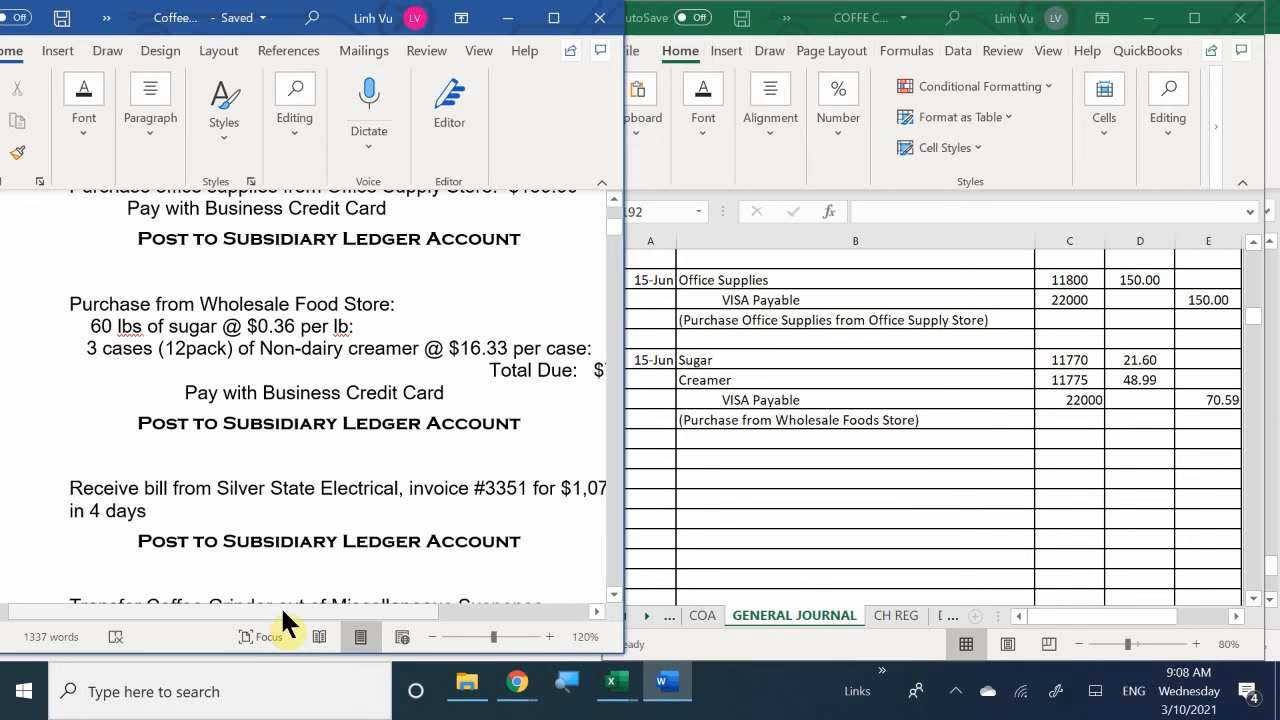
left_click_drag(280, 605, 331, 612)
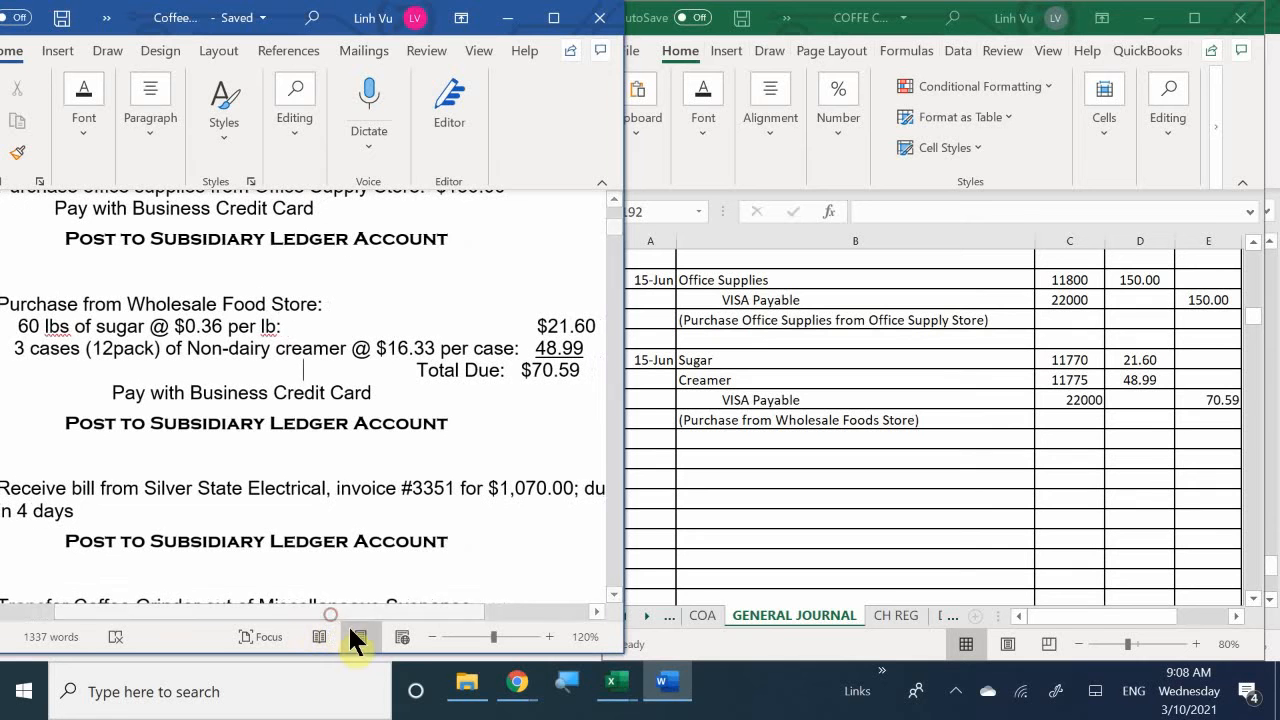
left_click(432, 637)
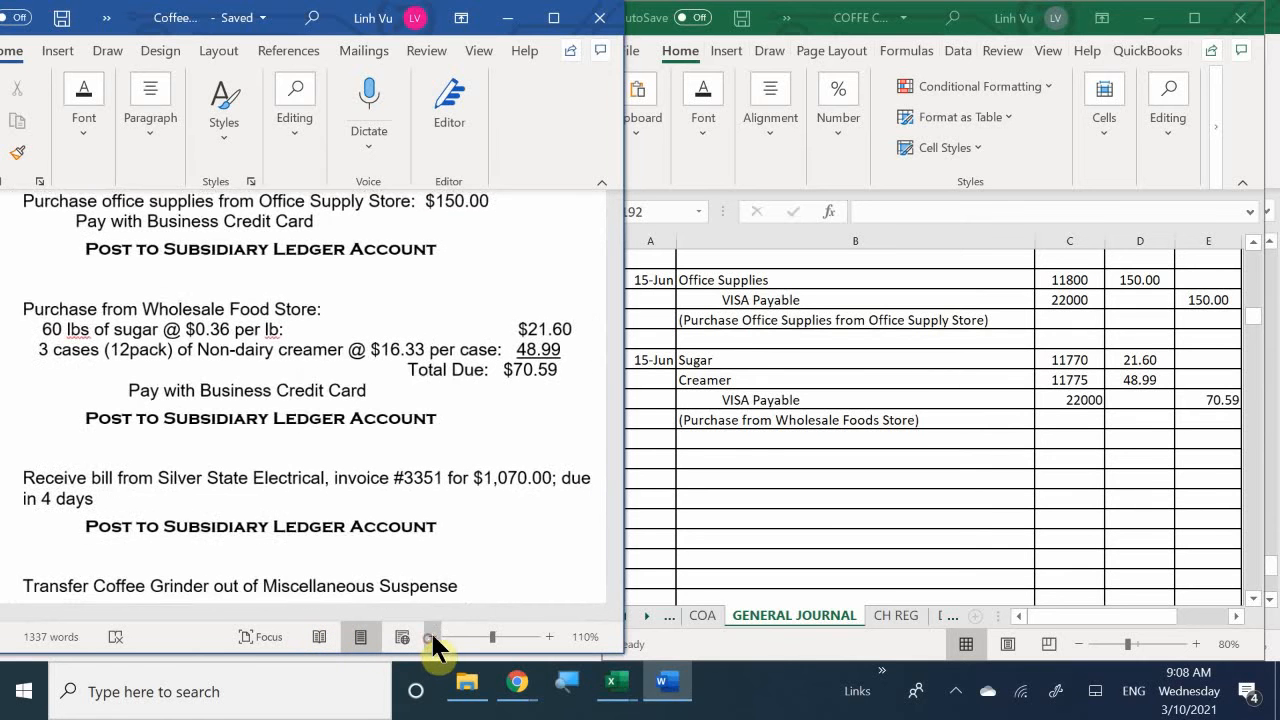
mouse_move(431, 609)
left_mouse_down()
mouse_move(408, 608)
mouse_move(428, 610)
left_mouse_up()
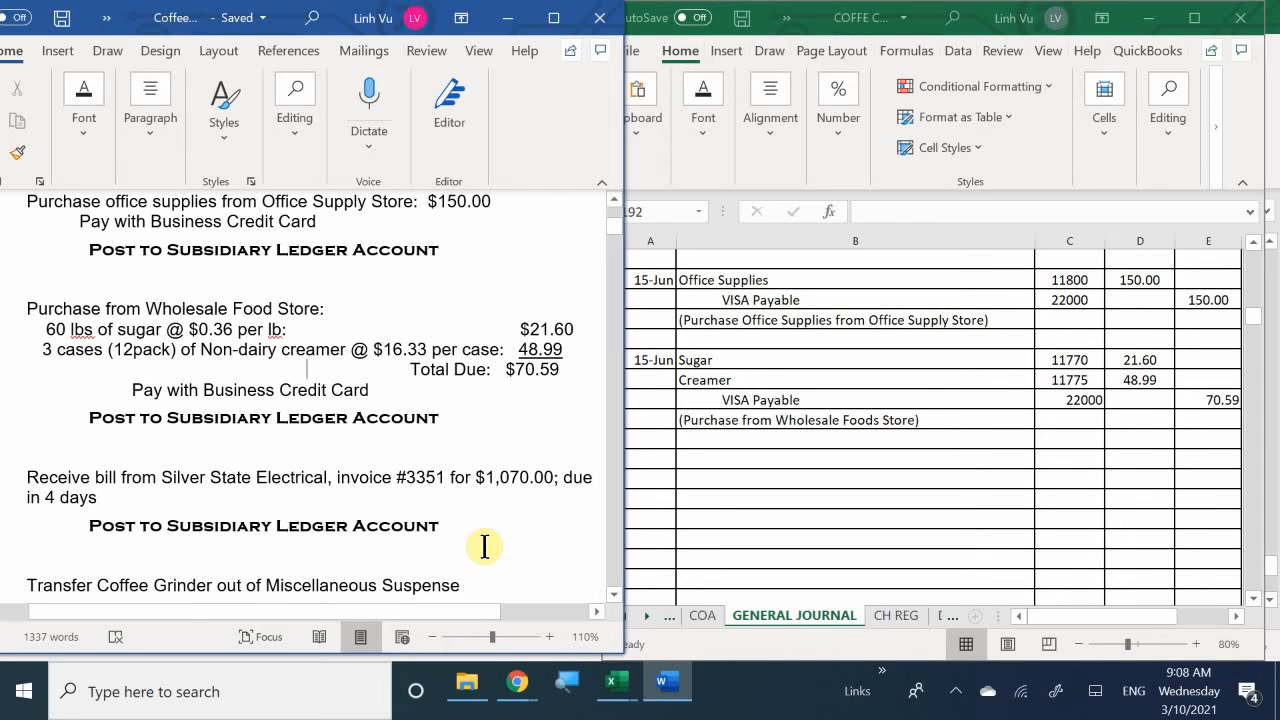
scroll(484, 546, "up", 1)
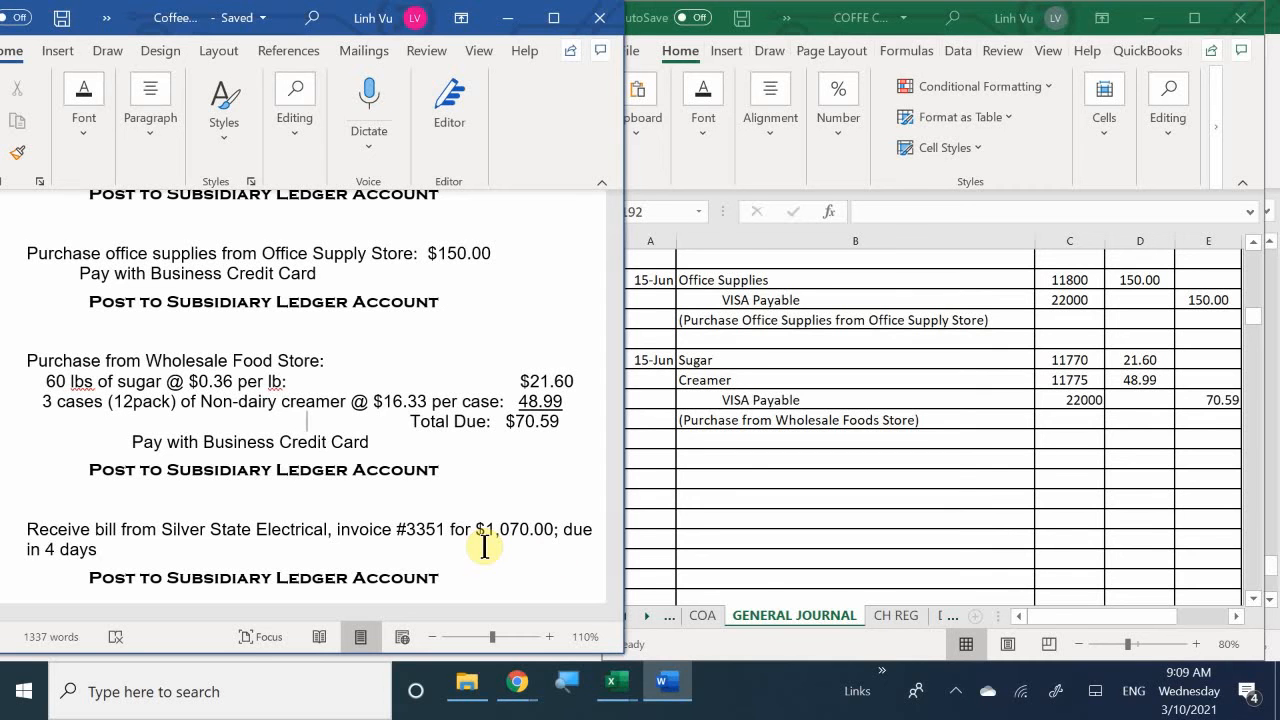
- Date the new general journal entry 6/15 in A192
left_click(649, 455)
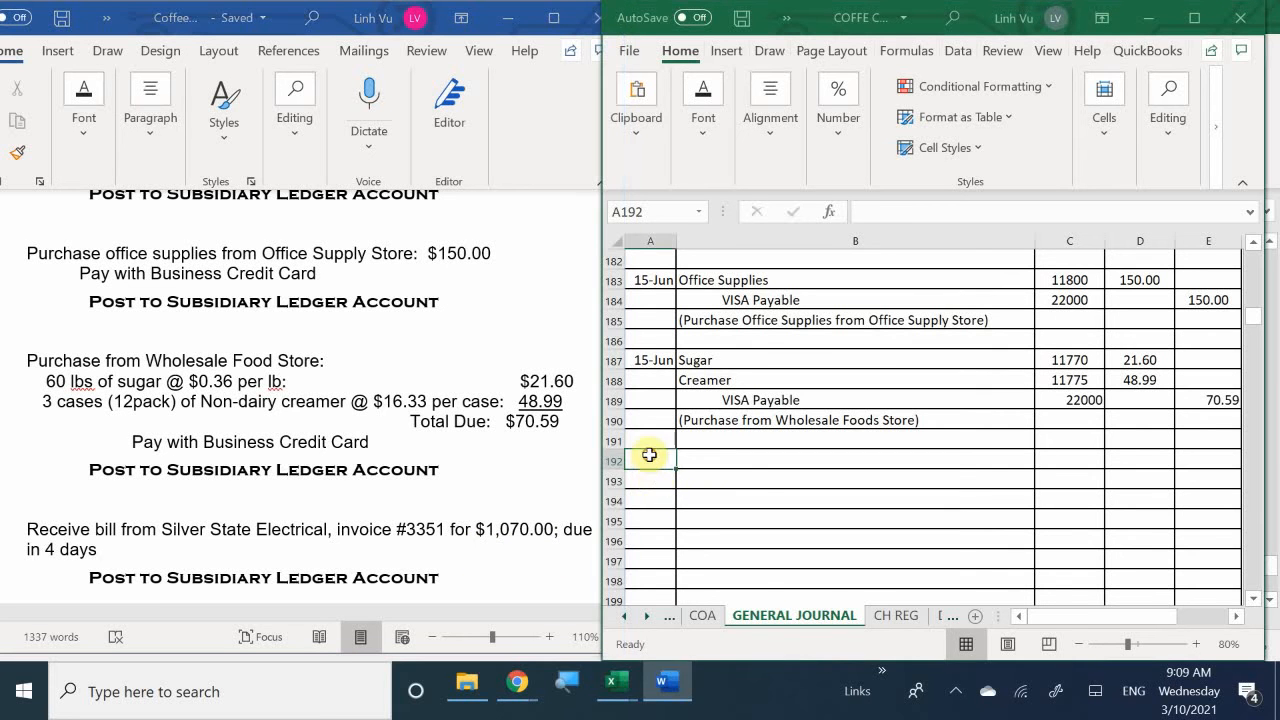
type("6/")
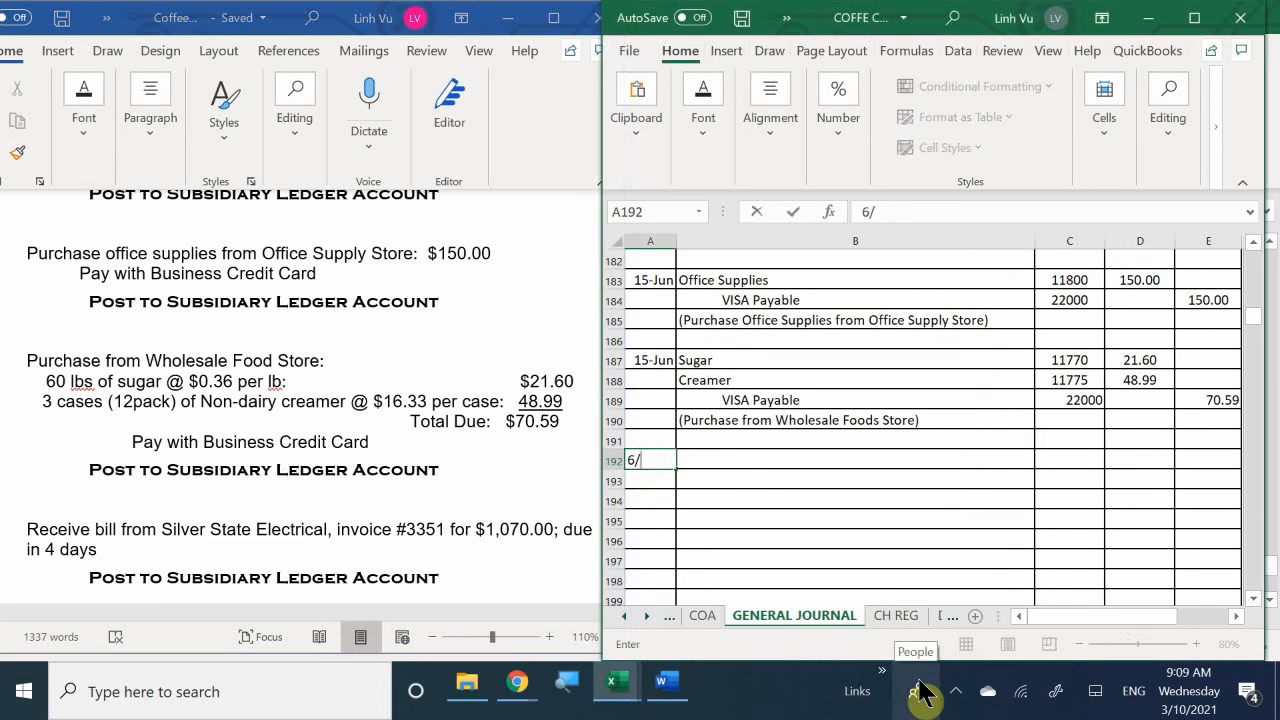
type("15-Jun")
key("Tab")
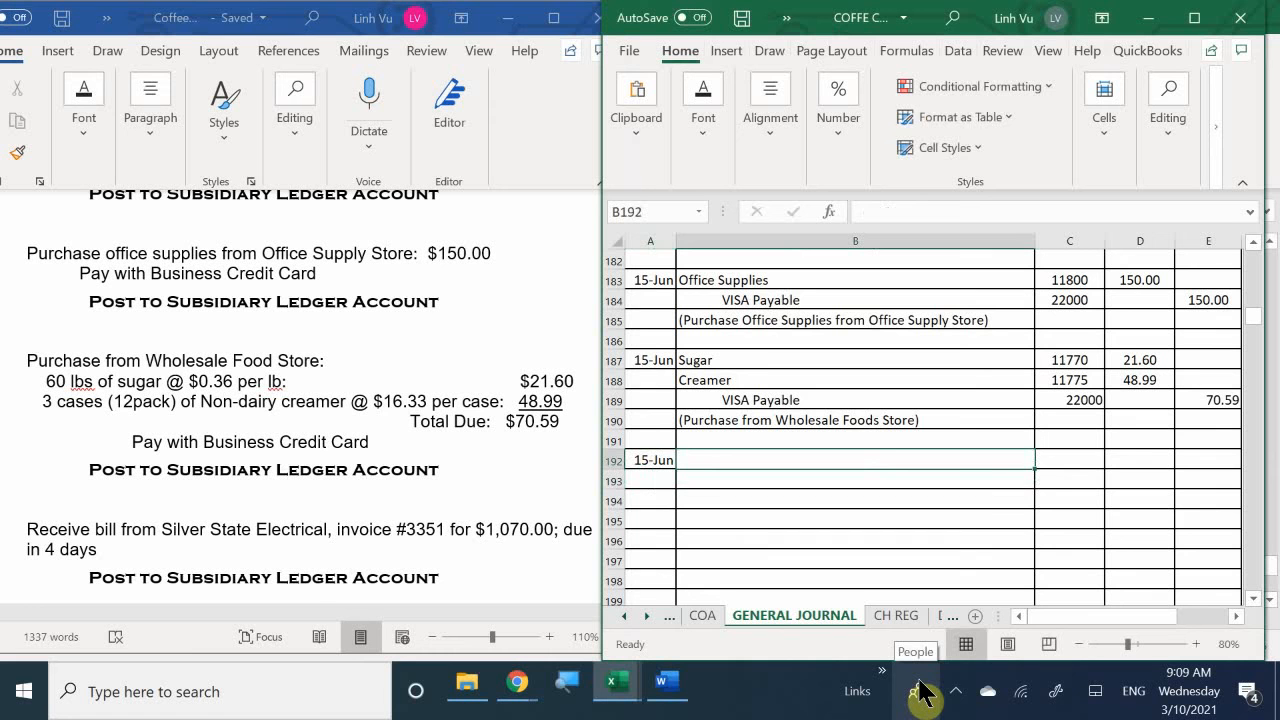
- Enter Miscellaneous Suspense as the debit account in B192 with account number 19990 in C192
type("Misc")
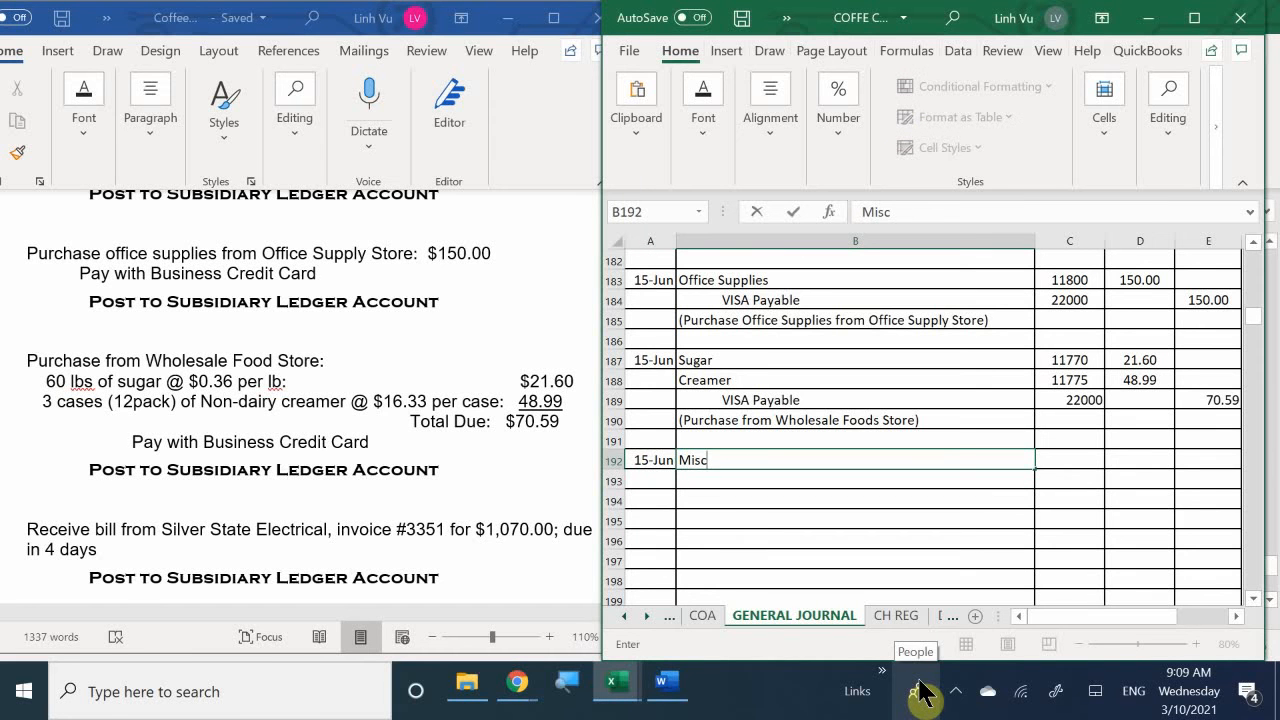
type("ellaneous")
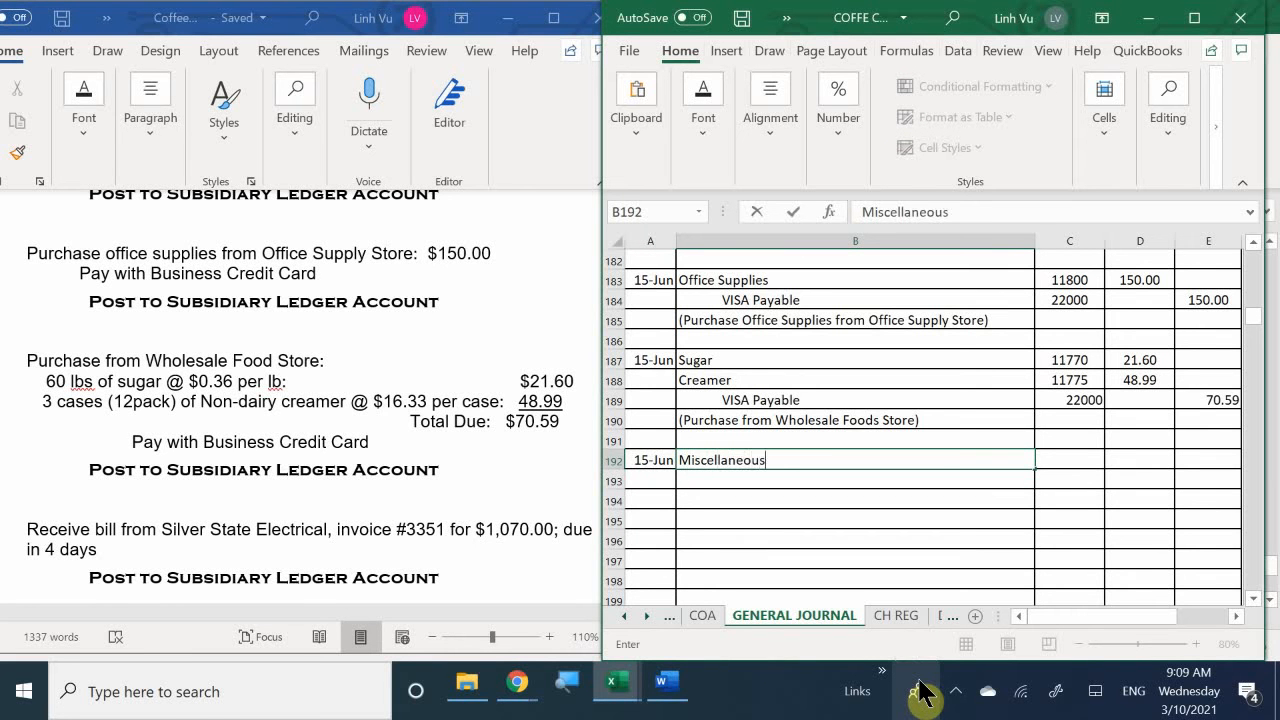
type(" Suspense")
key("Tab")
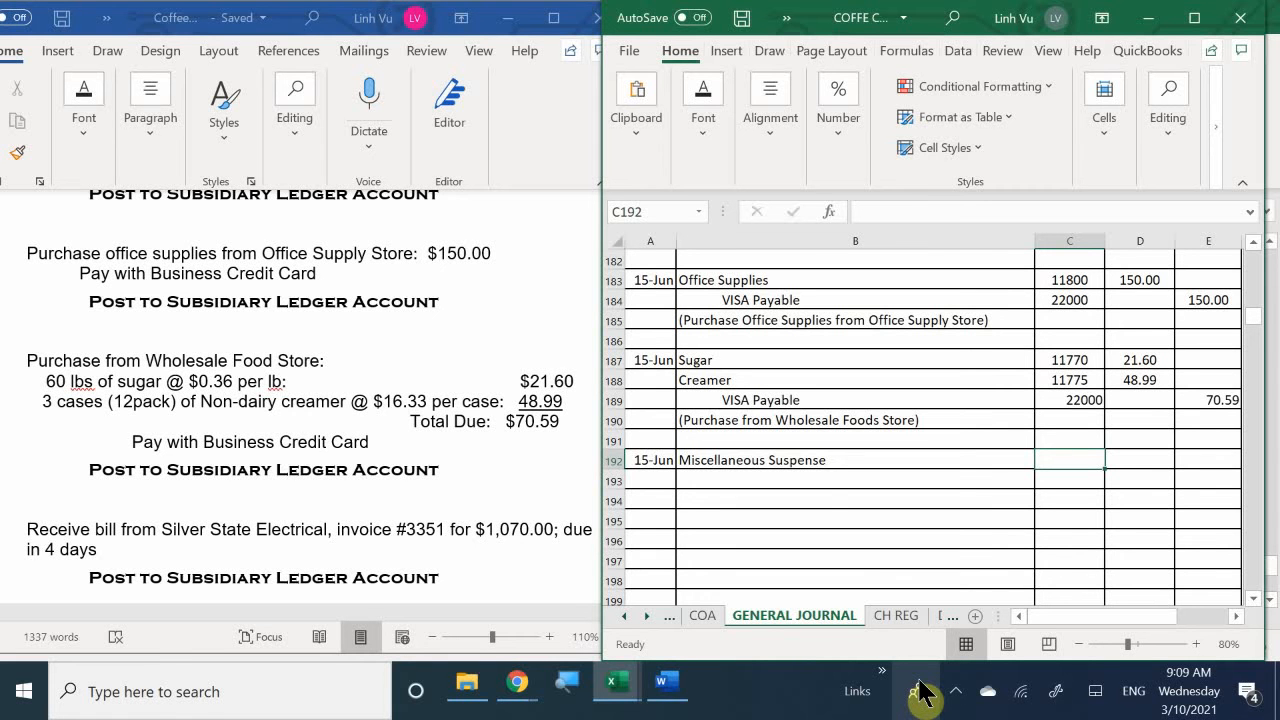
type("19")
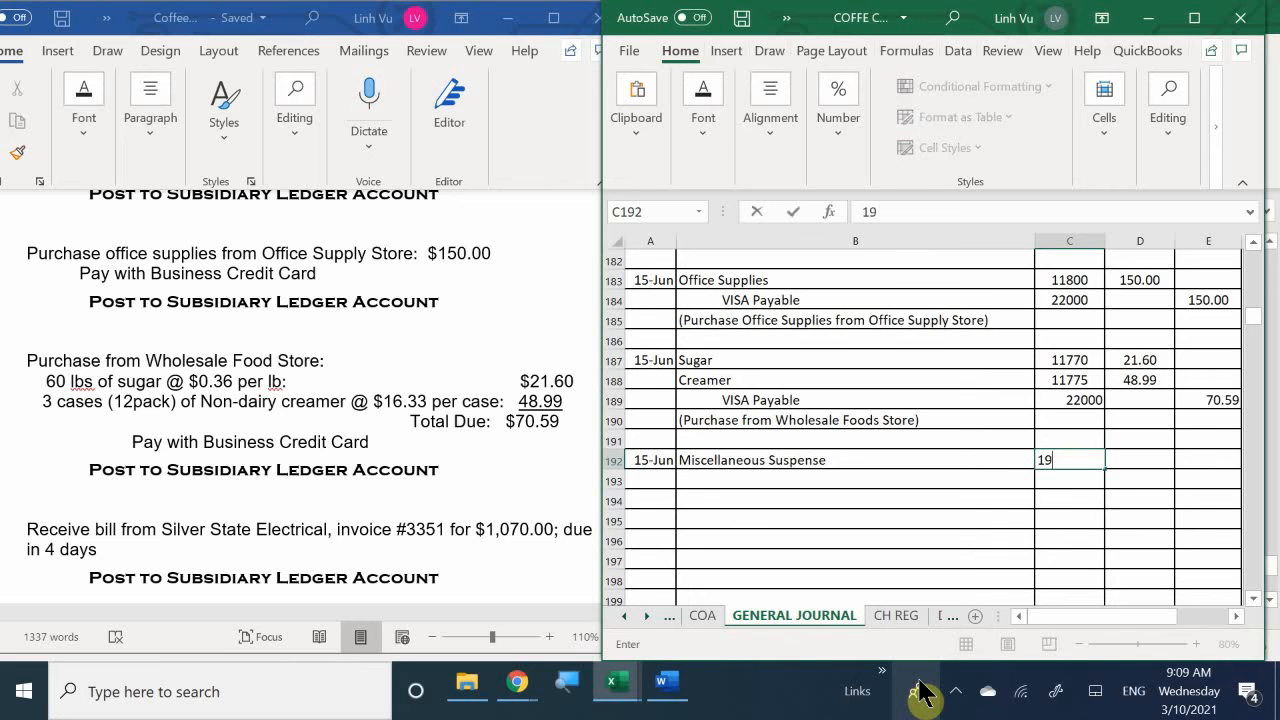
type("990")
key("Return")
key("Left")
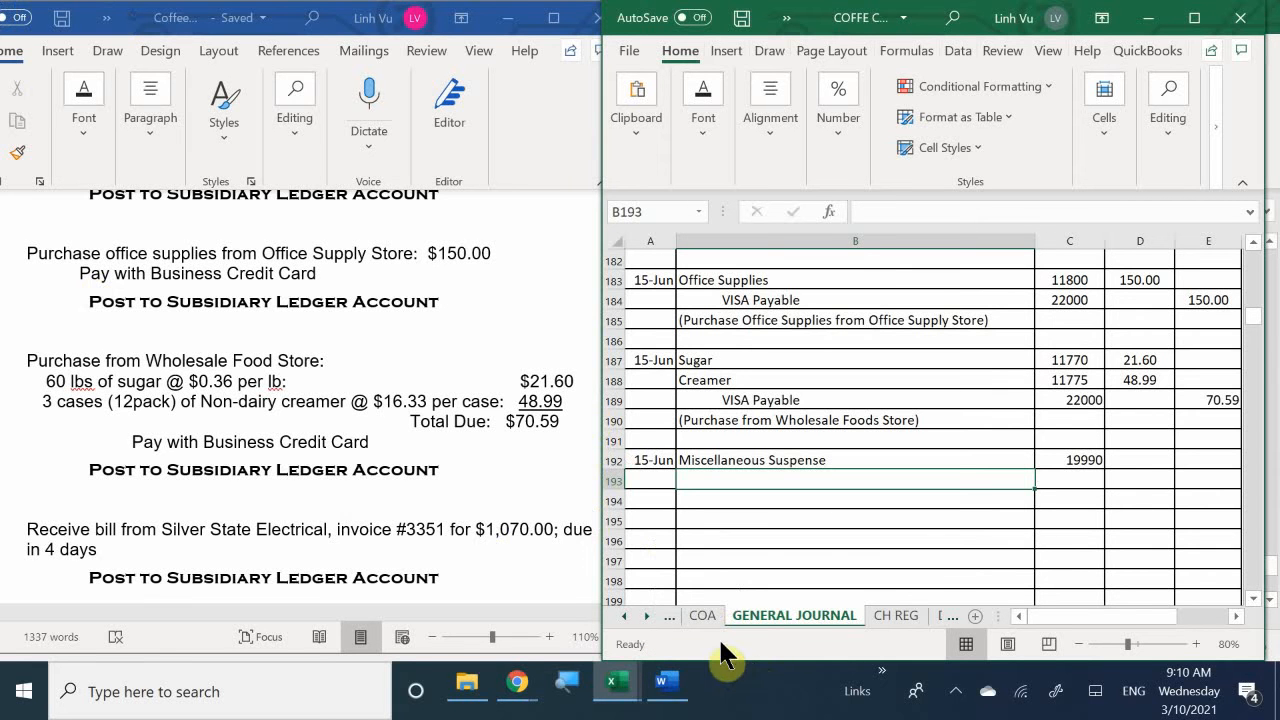
- Review the asset, liability, revenue and expense accounts in the chart of accounts on the COA sheet
left_click(694, 617)
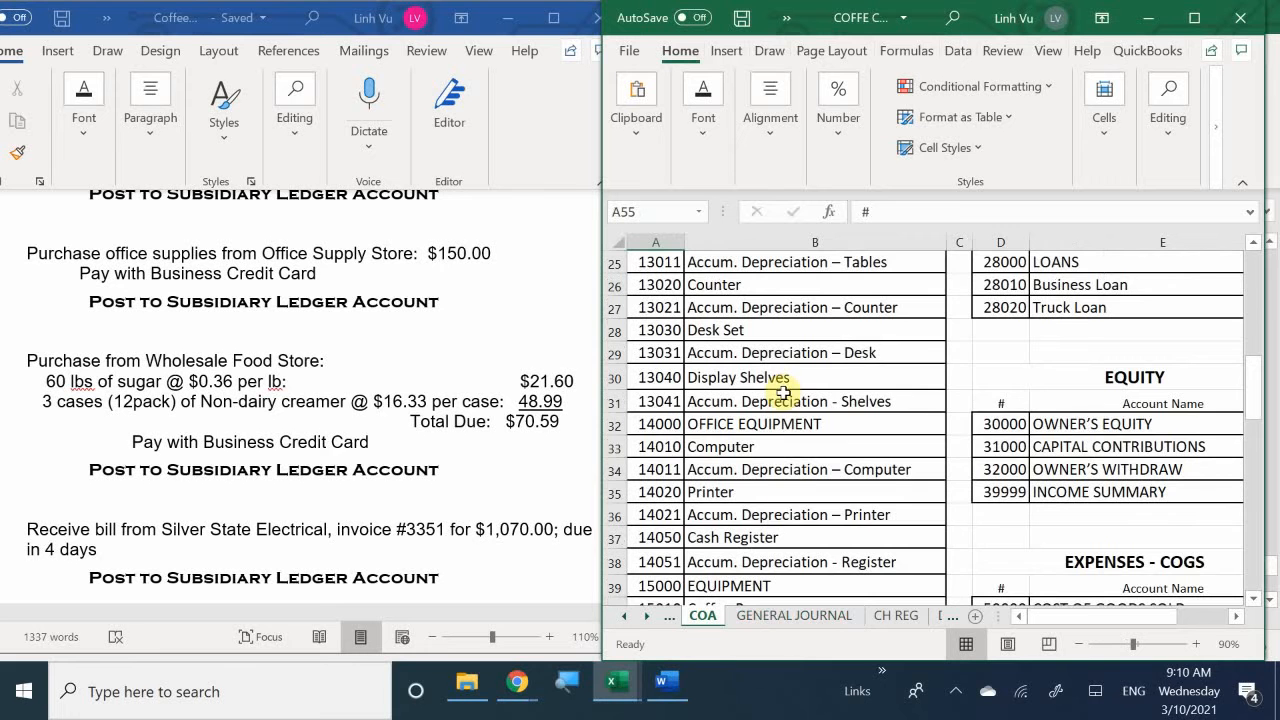
scroll(783, 393, "down", 8)
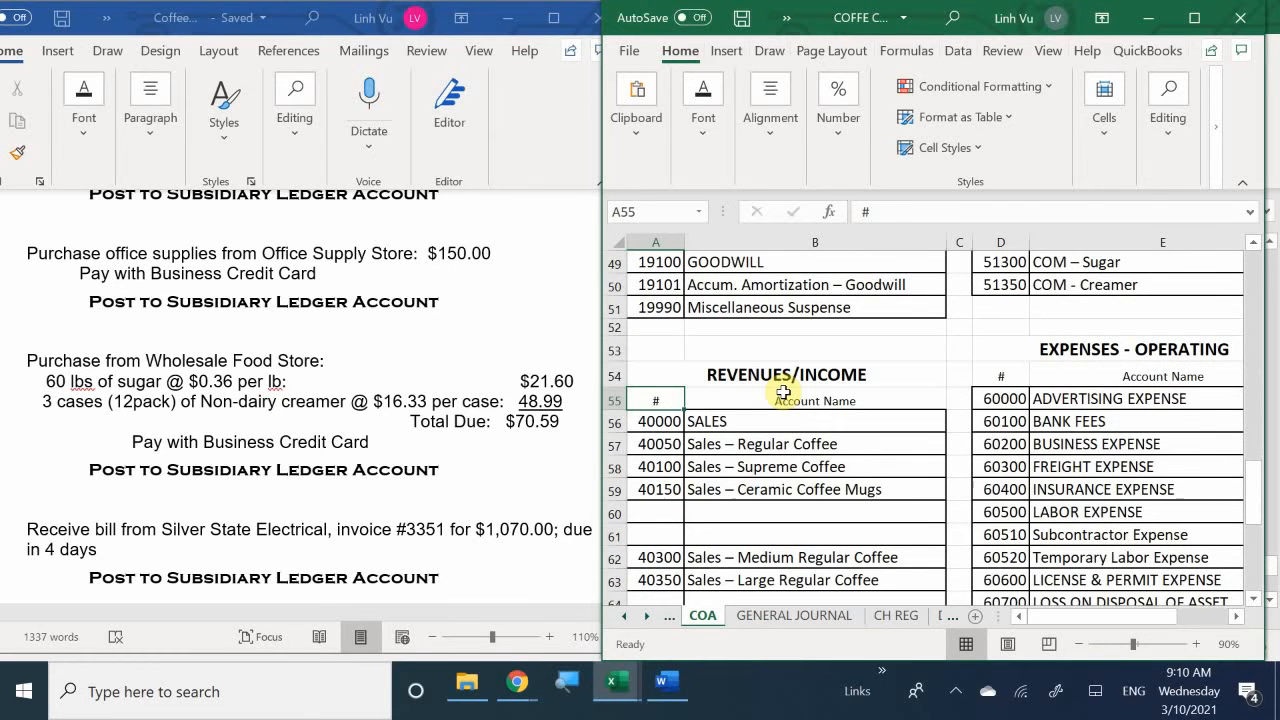
scroll(783, 393, "down", 4)
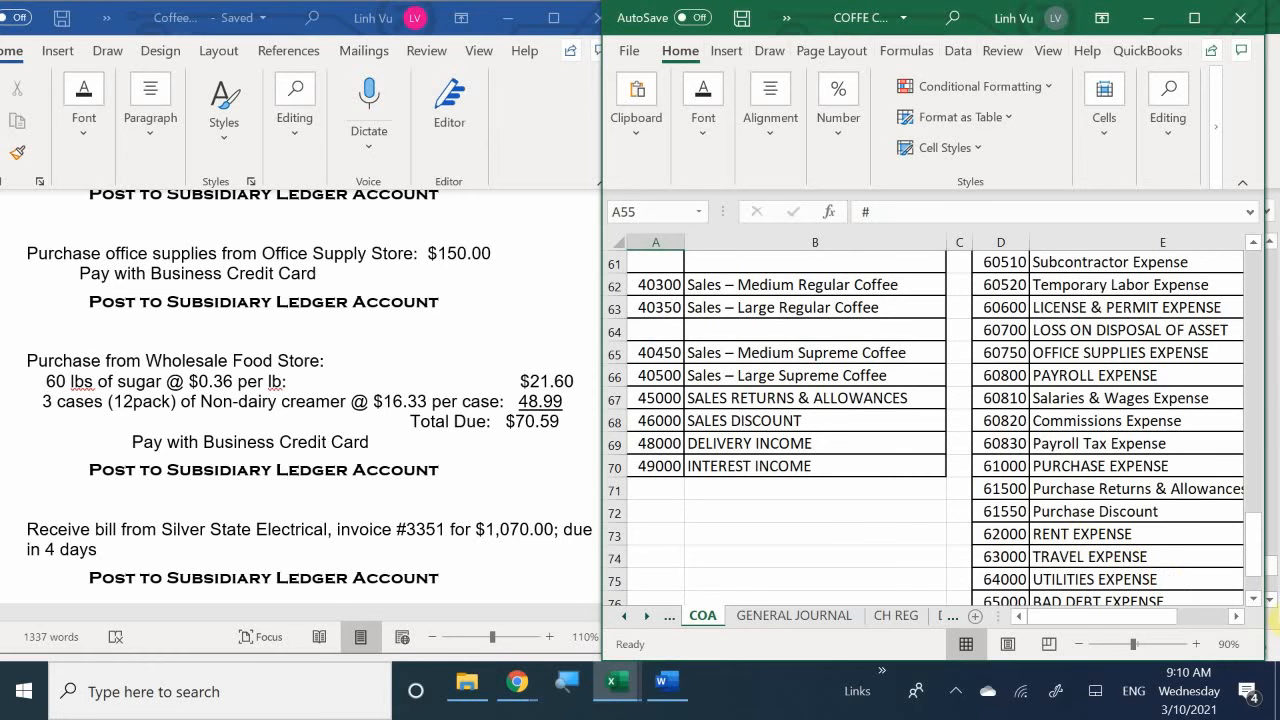
scroll(1197, 531, "down", 1)
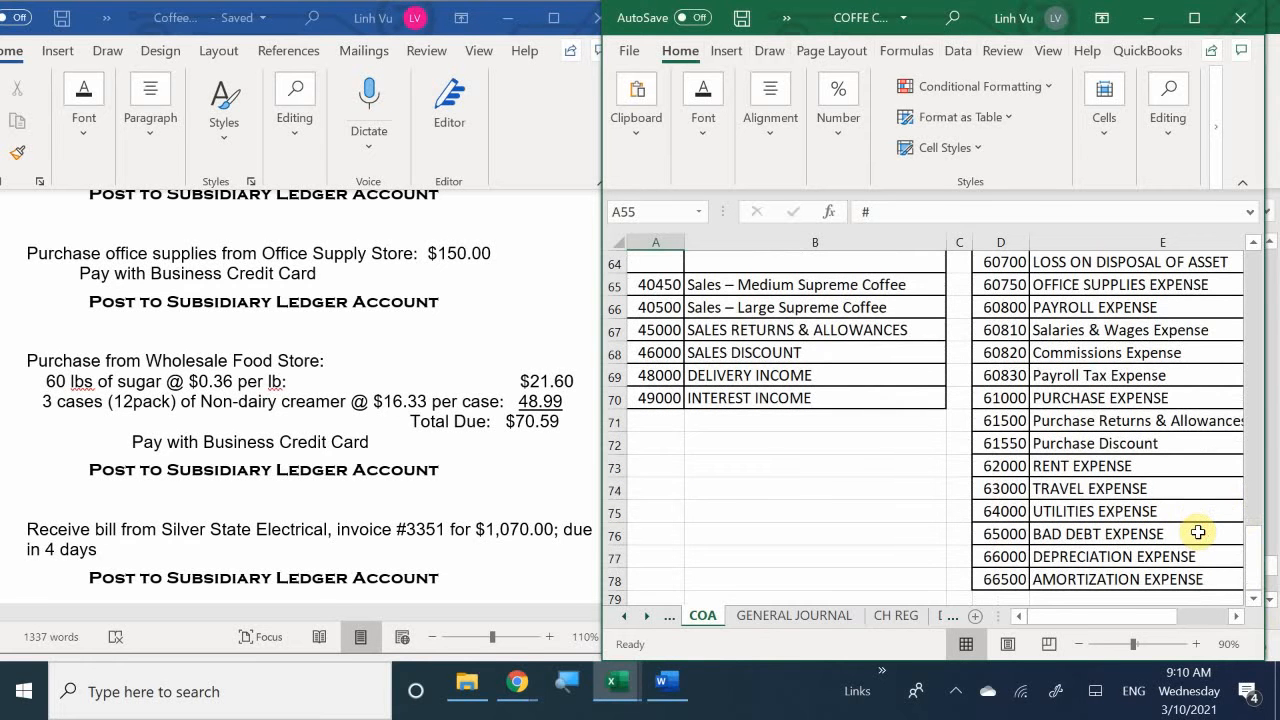
scroll(1197, 531, "up", 18)
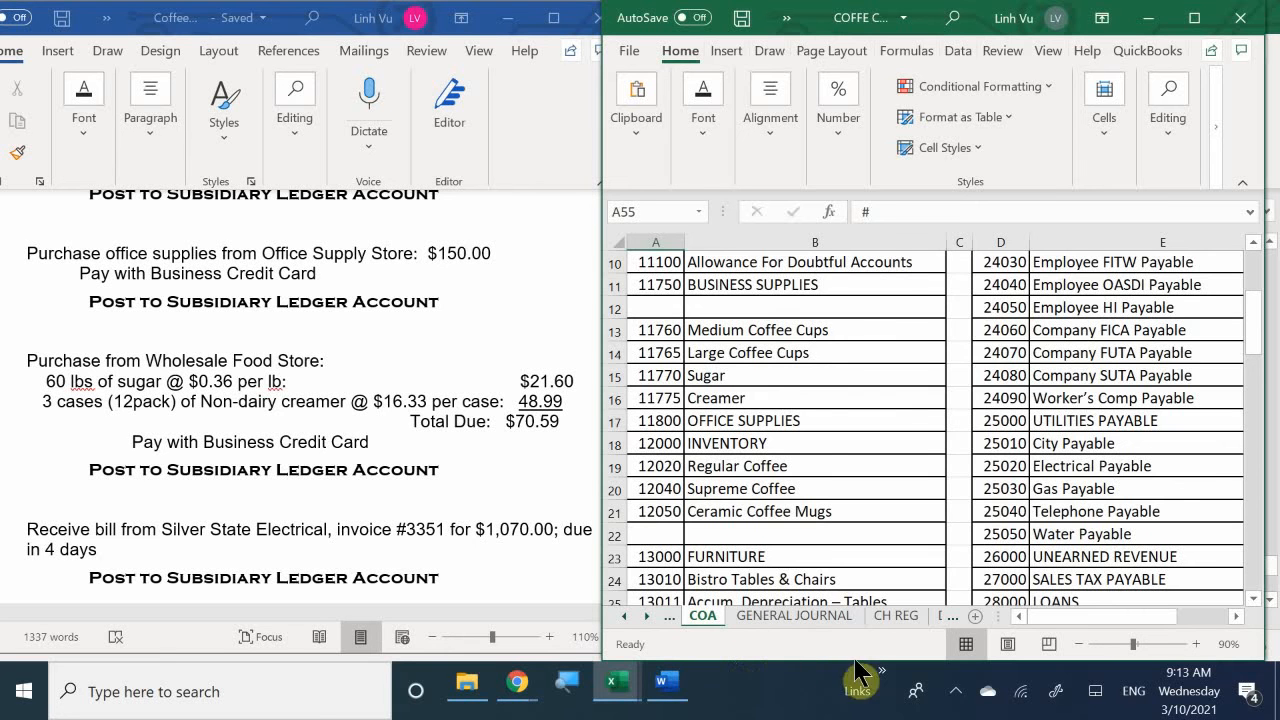
- Enter Accounts Payable as the indented credit account in B193 of the general journal, with account number 20000 in C193
left_click(797, 617)
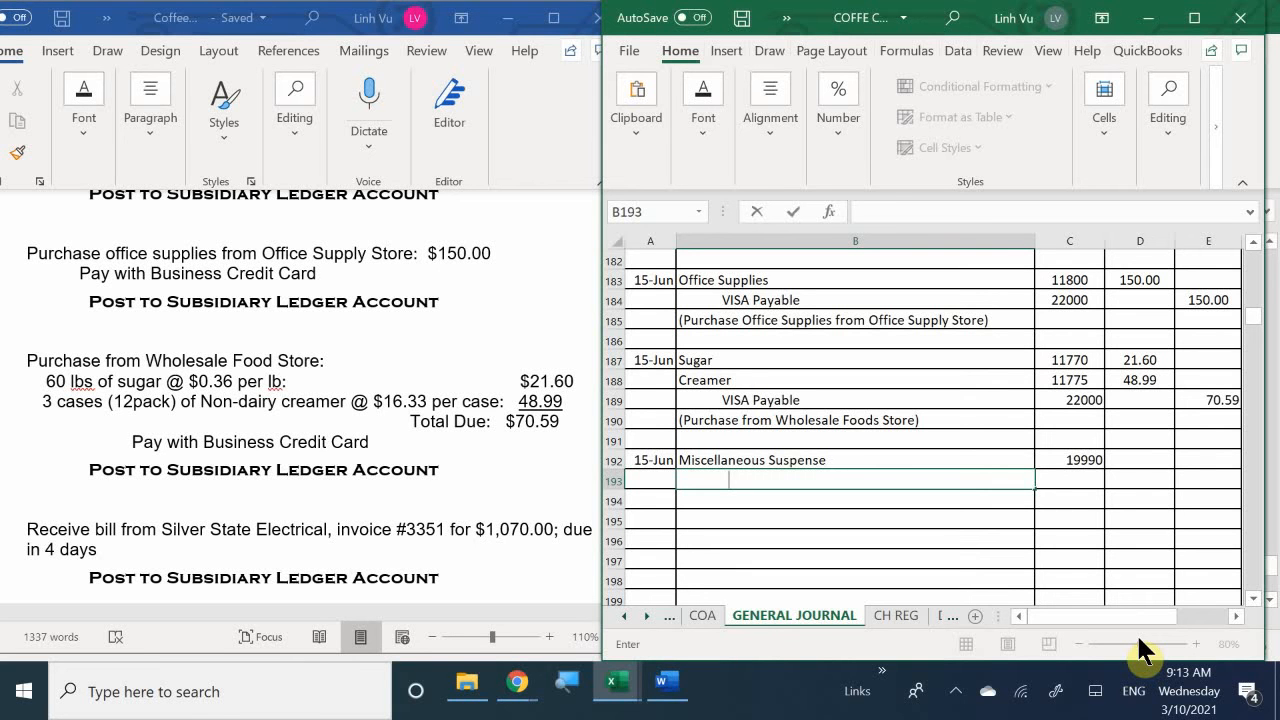
type("Accounts Payable")
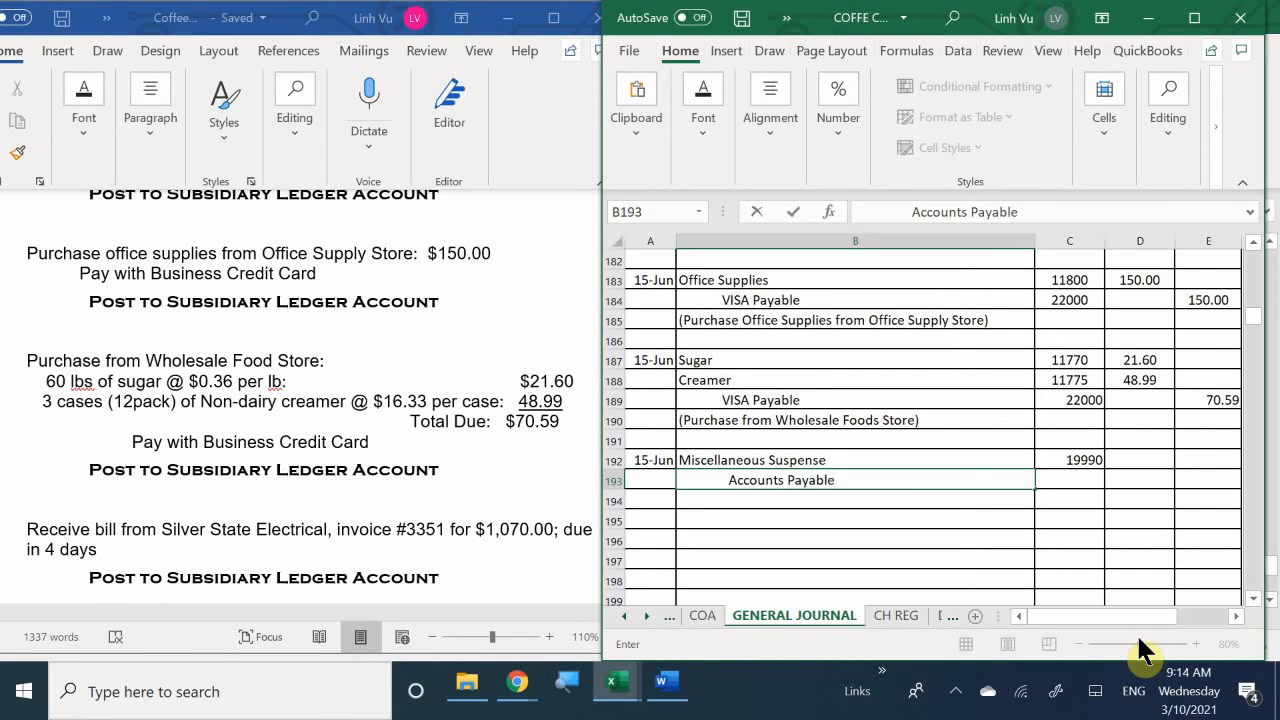
key("Tab")
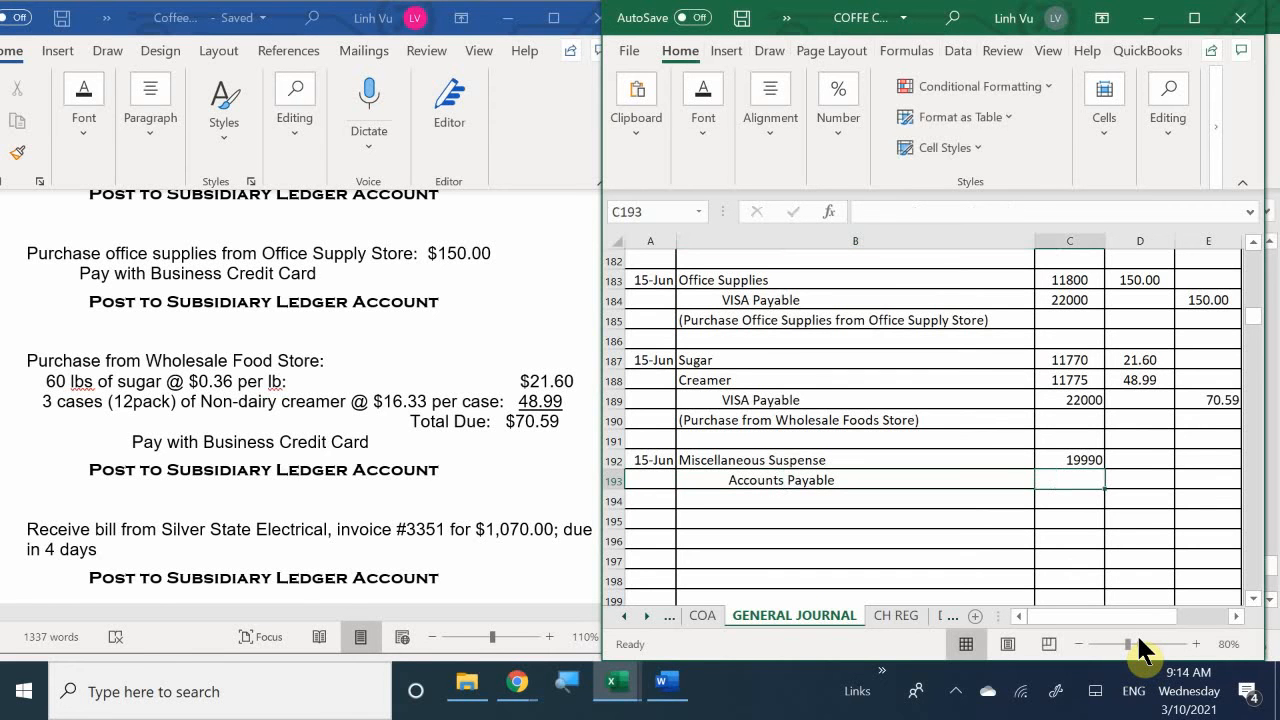
type("200")
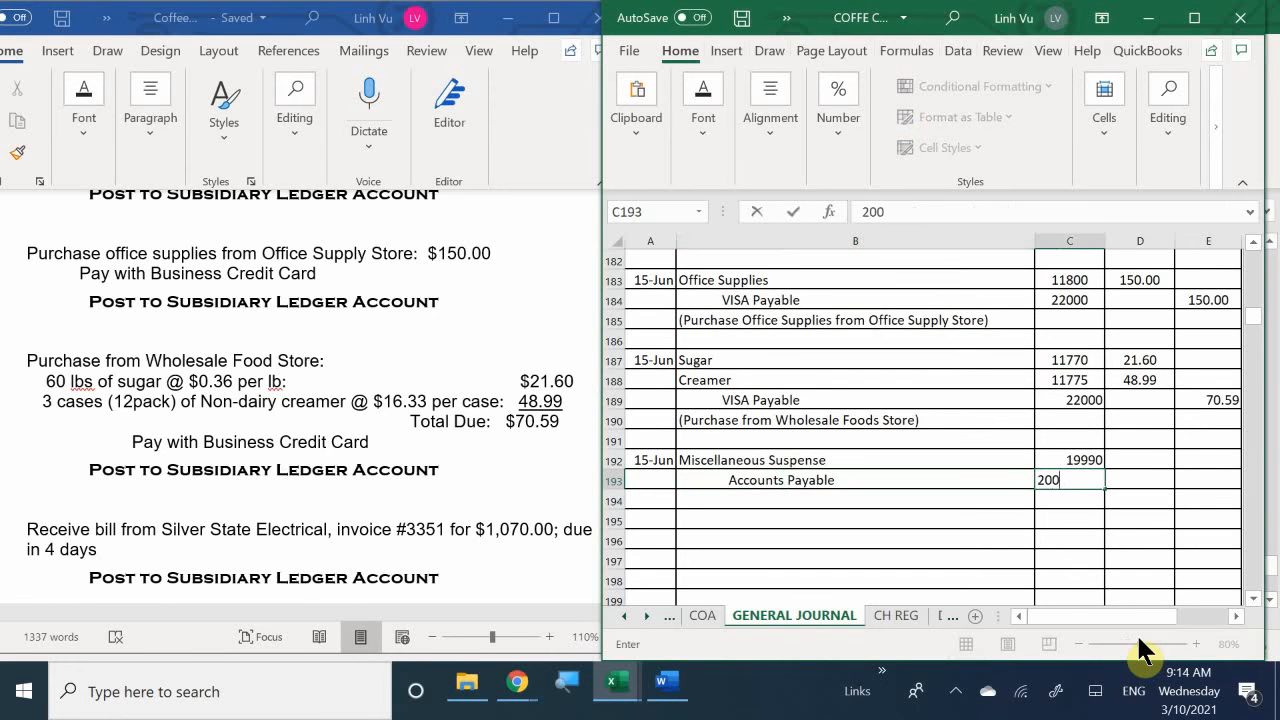
type("00")
key("Return")
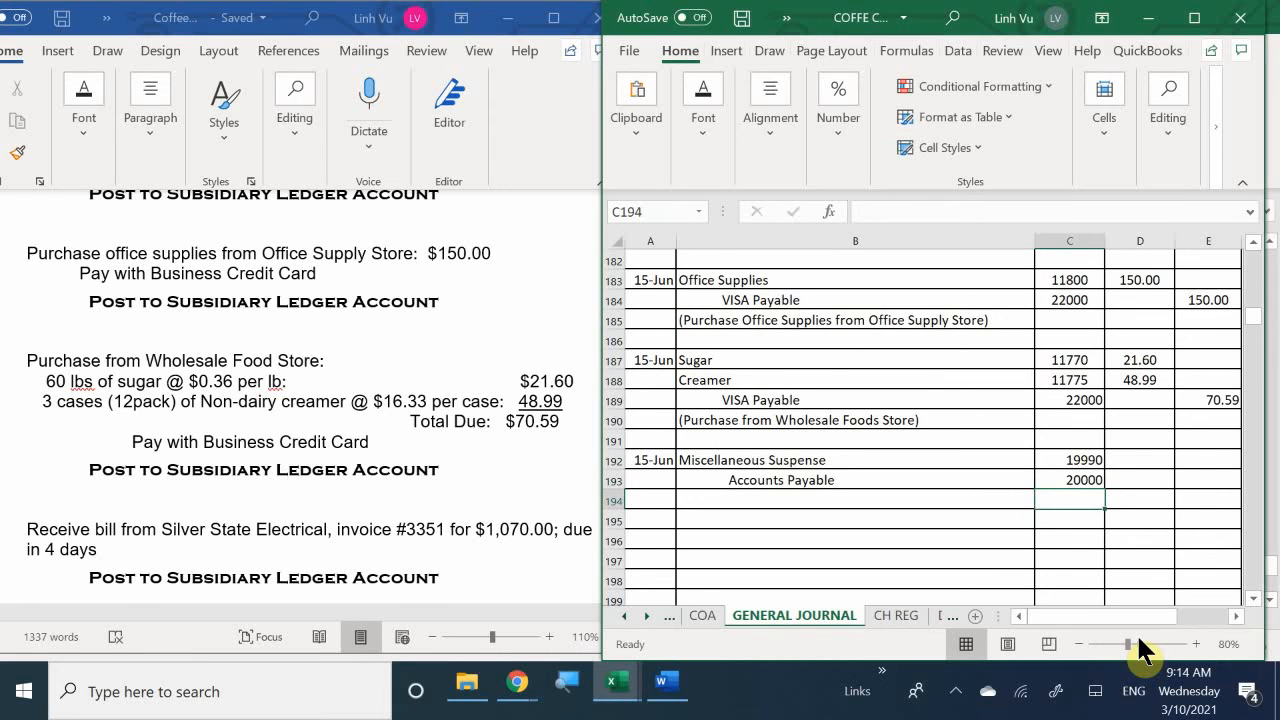
- Enter 1070 as the Miscellaneous Suspense debit amount in D192
key("Right")
key("Up")
key("Up")
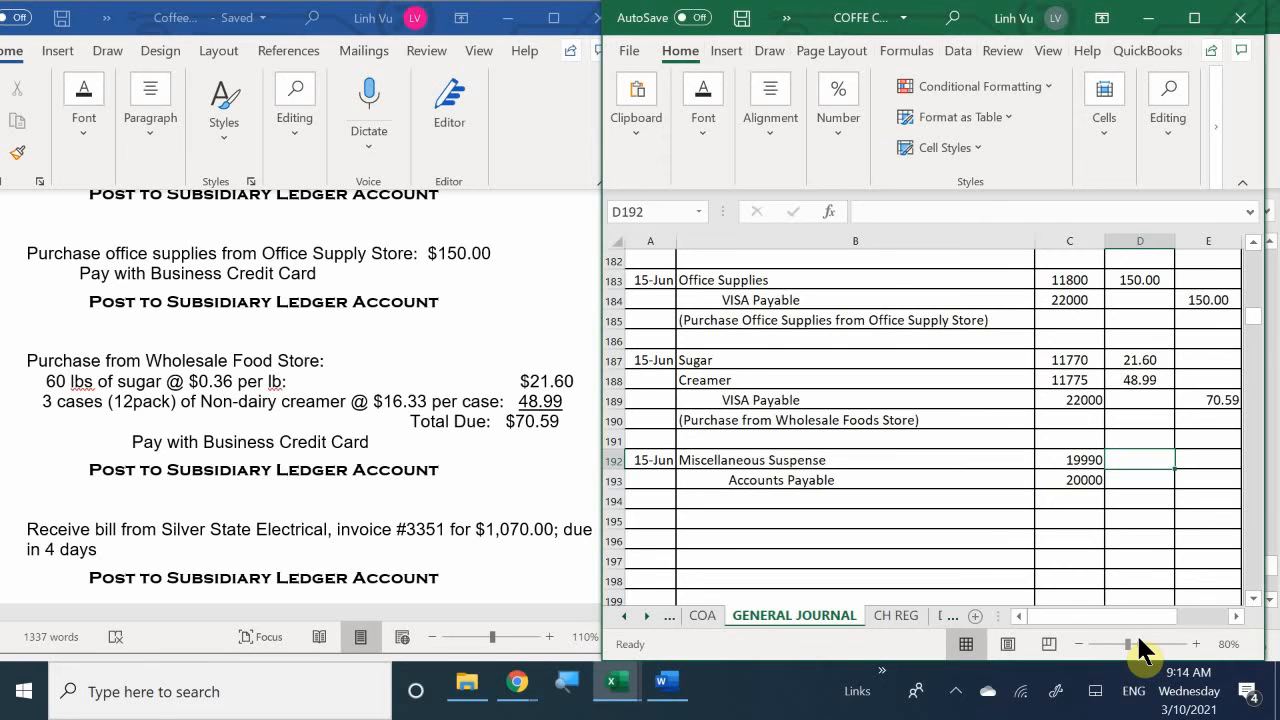
type("1070")
key("Return")
- Set the Accounts Payable credit amount in E193 to the formula =D192
key("Right")
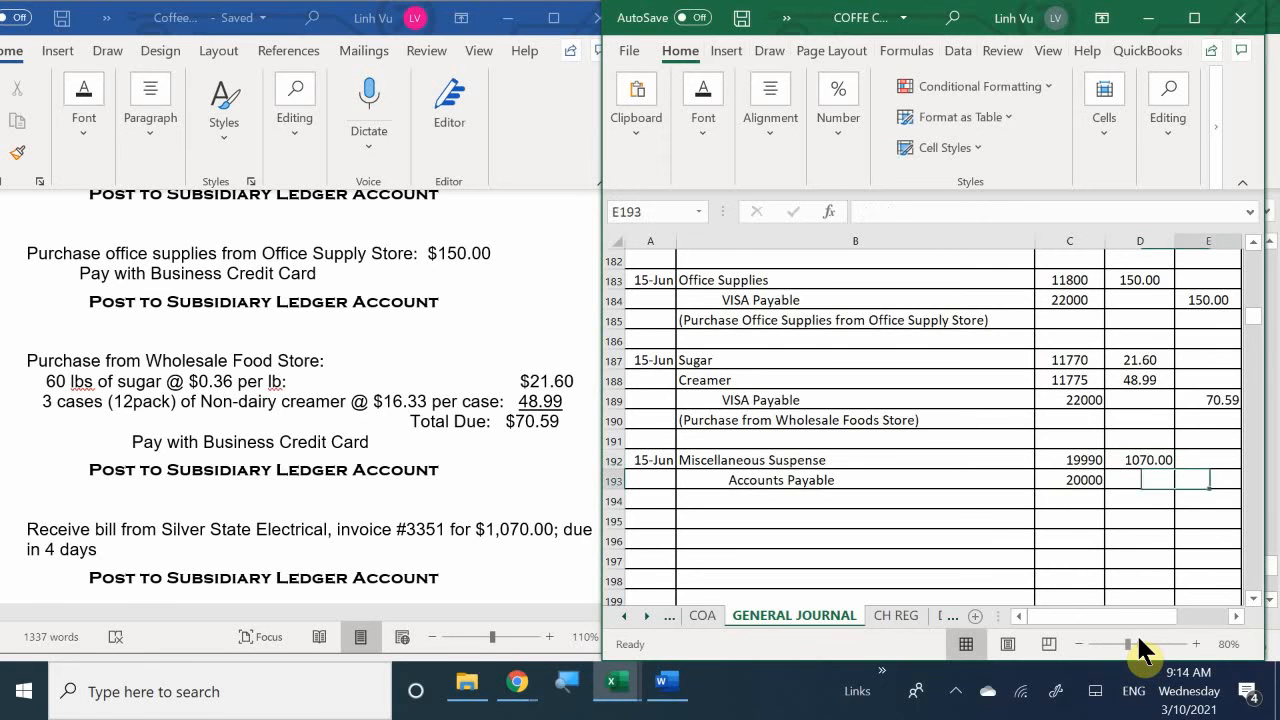
type("=")
key("Up")
key("Up")
key("Left")
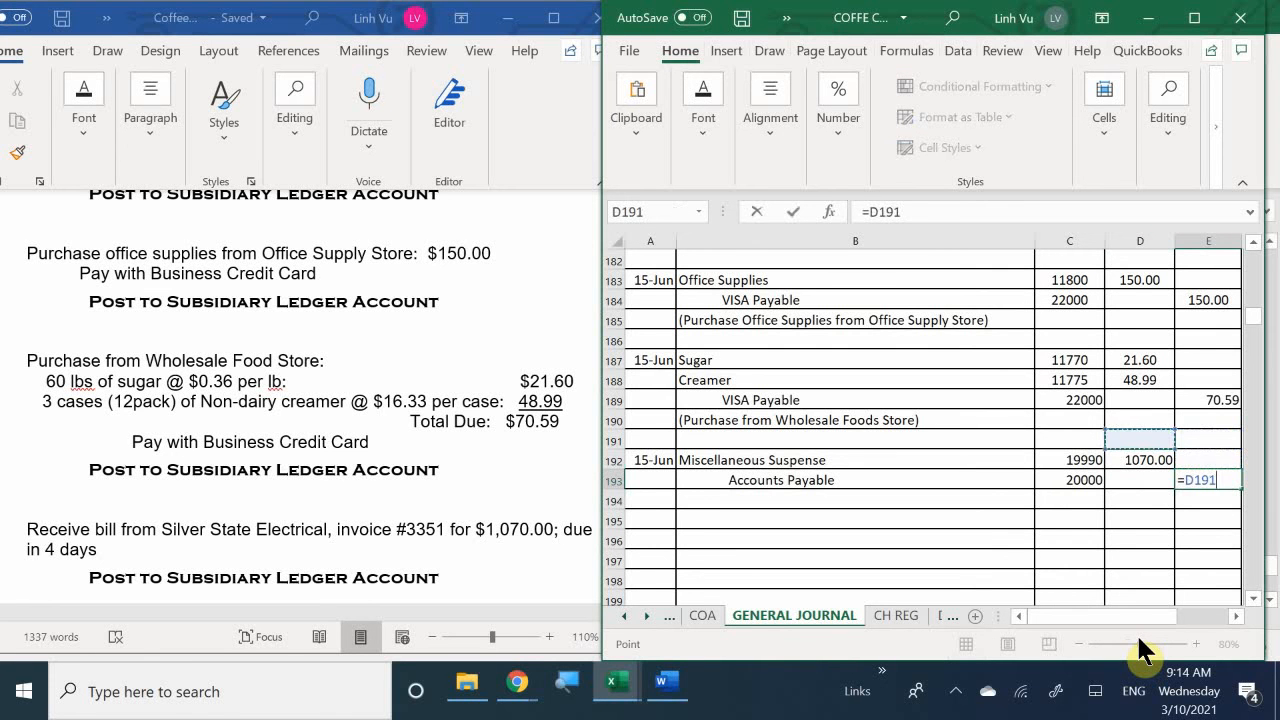
key("Down")
key("Return")
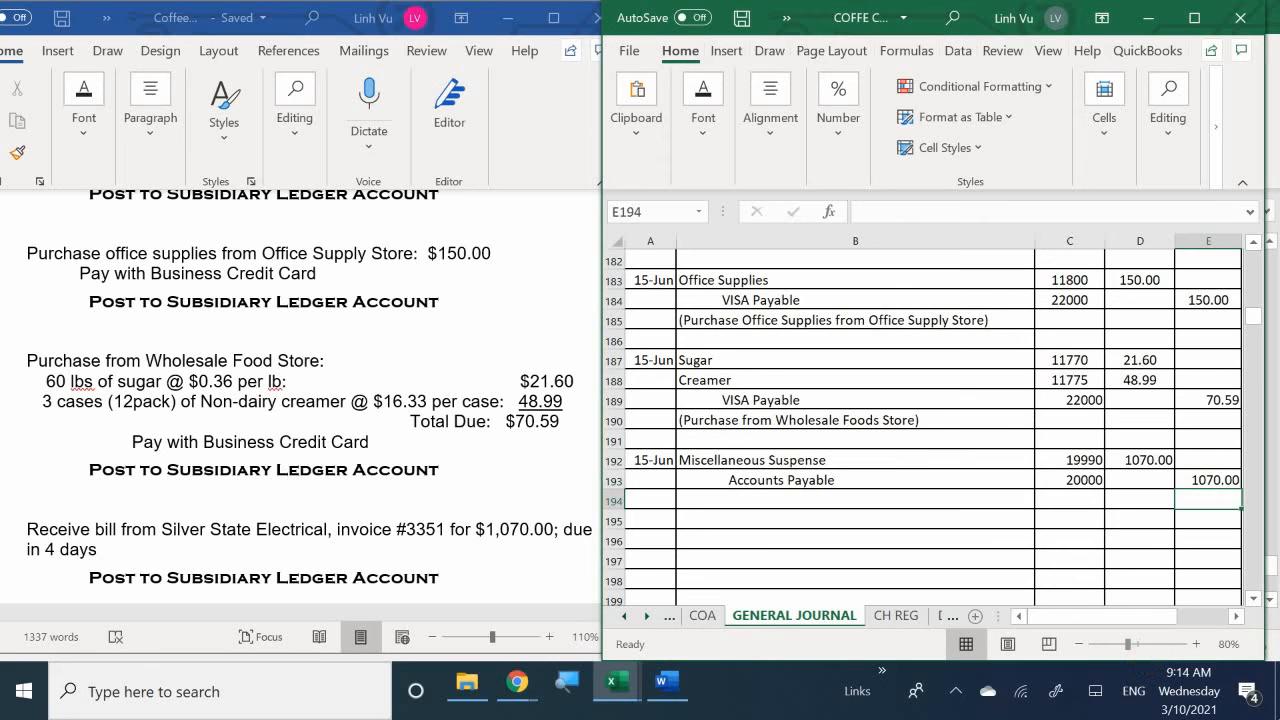
- Enter the journal explanation "(Silver State Electrical, Inv#3351 Net 4)" in B194
left_click(751, 498)
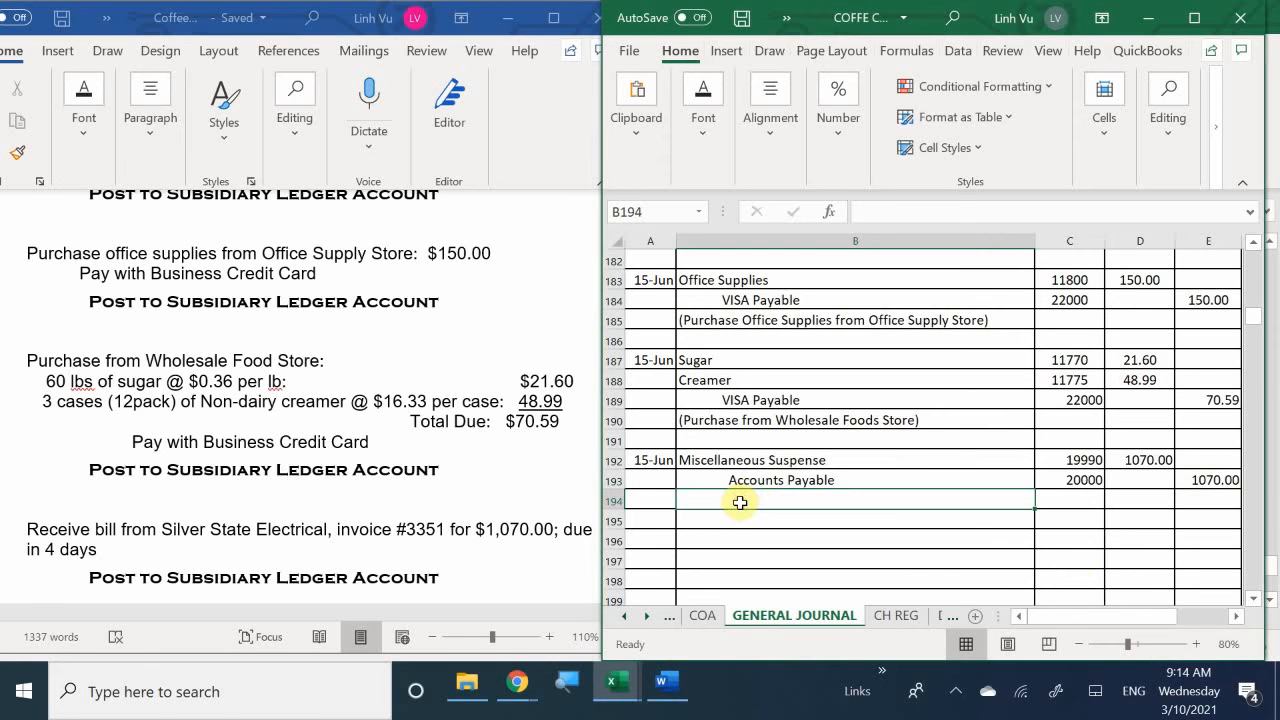
type("(")
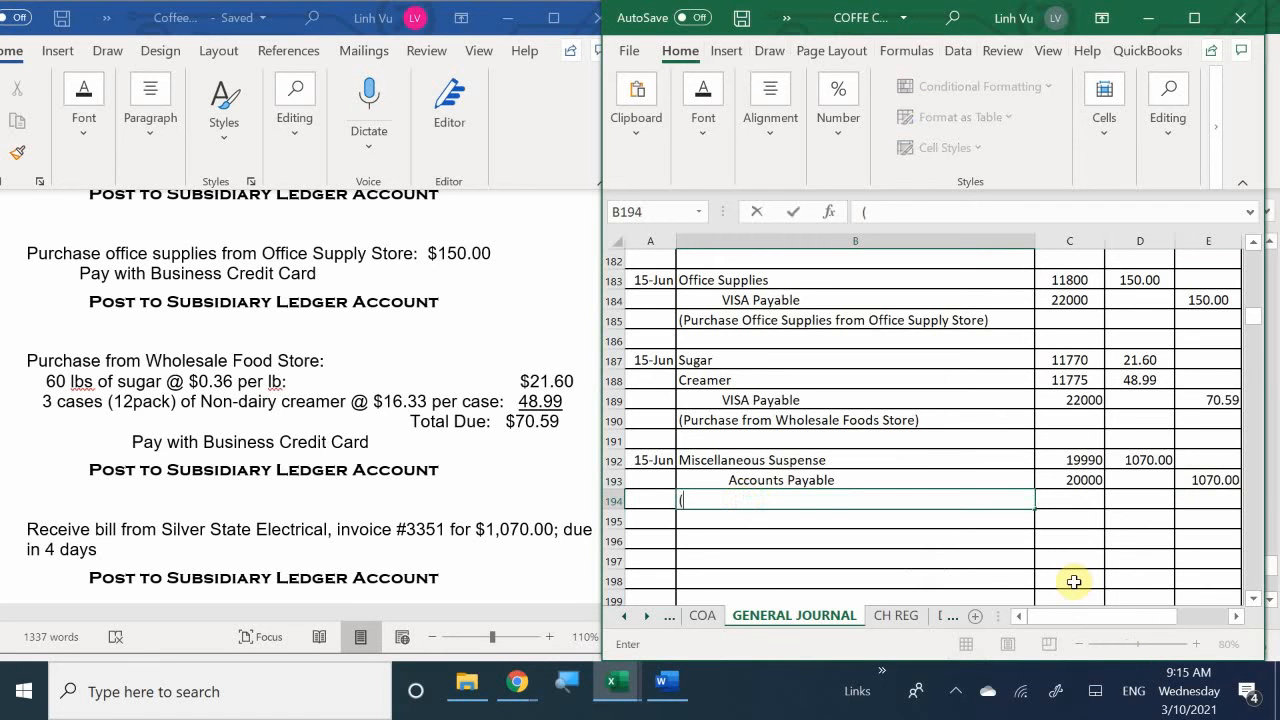
type("Silver State Electrical,")
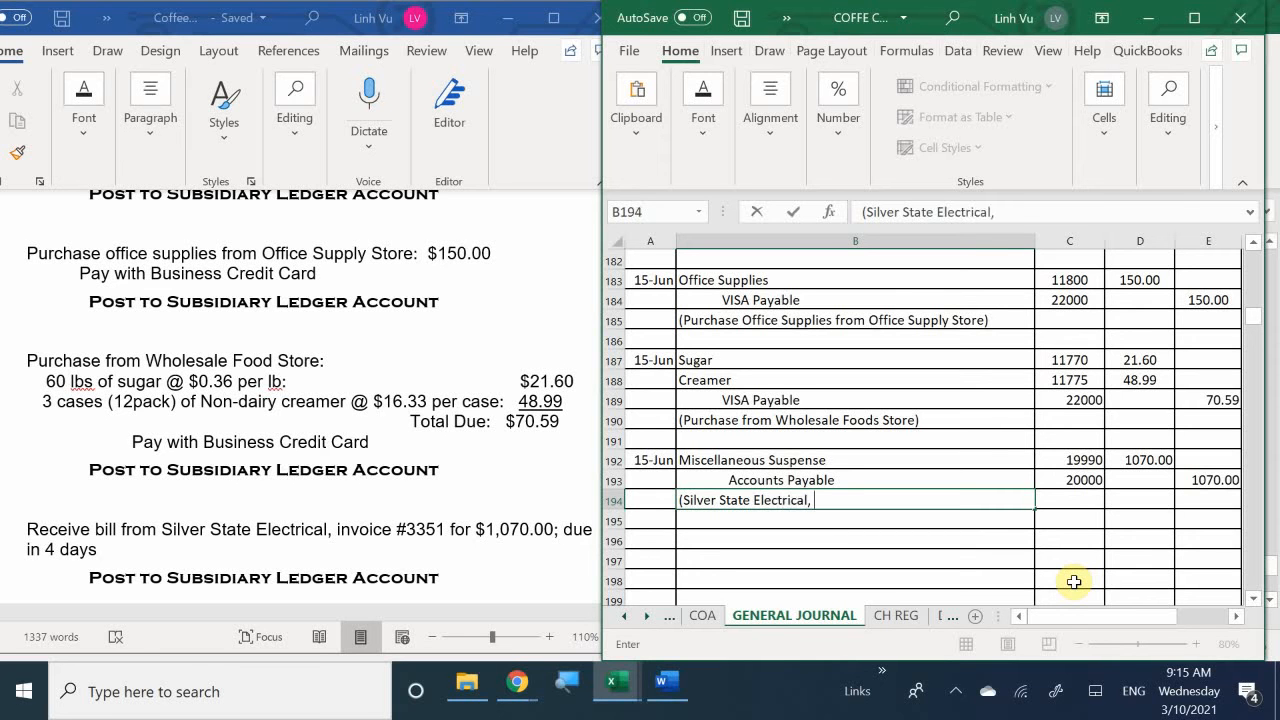
type(" Inv#3351")
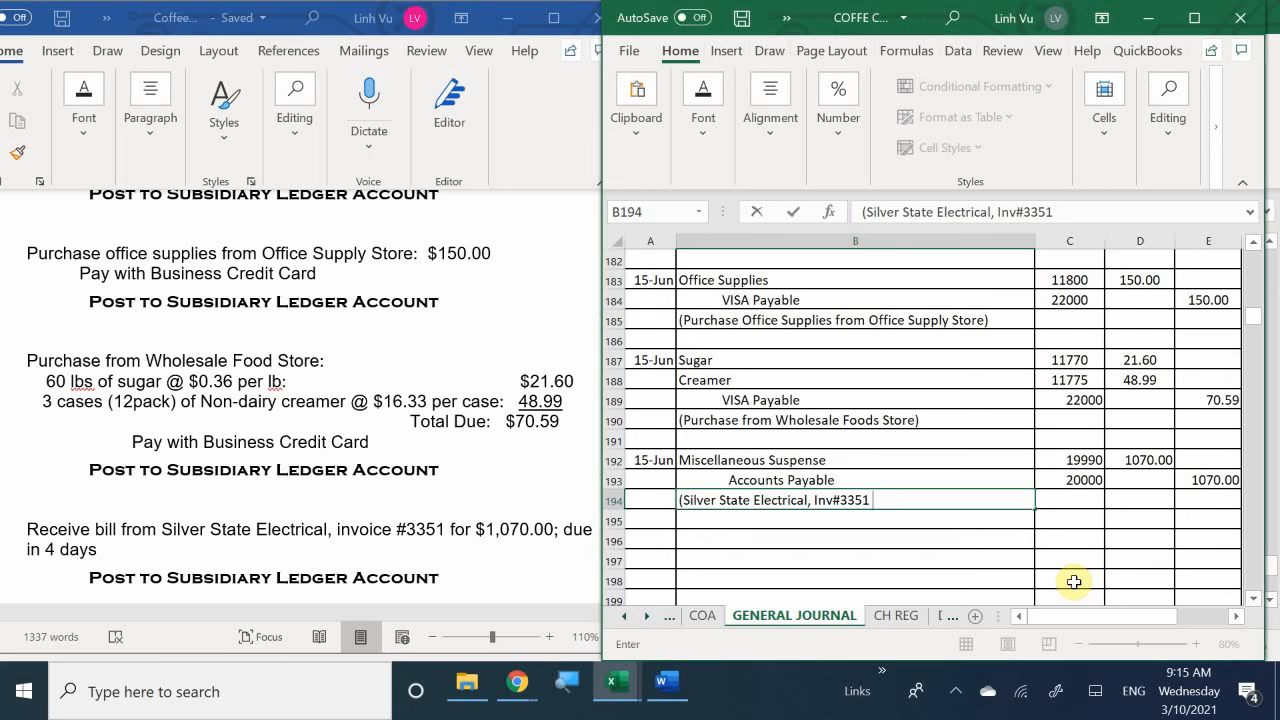
type("Net 4)")
key("Return")
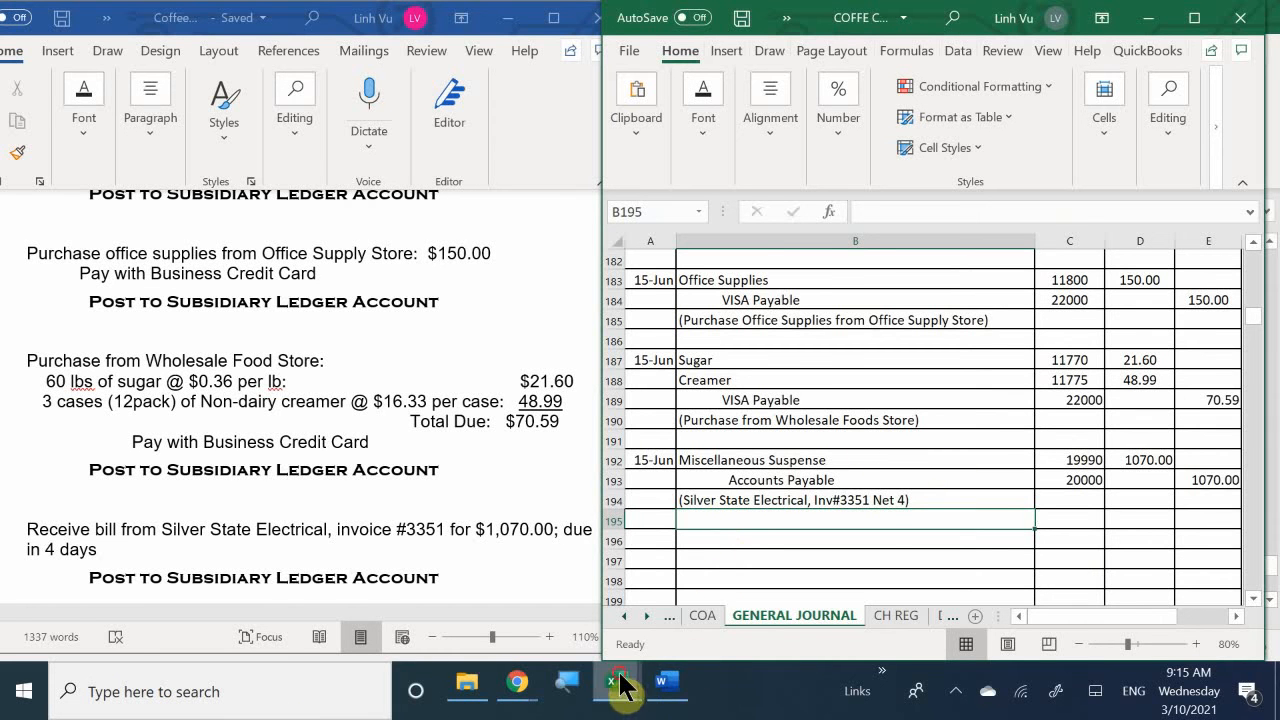
- Switch to the subsidiary ledger workbook and date the first Silver State Electrical row on the VENDORS sheet 6/15 in A211
mouse_move(620, 684)
left_click(645, 615)
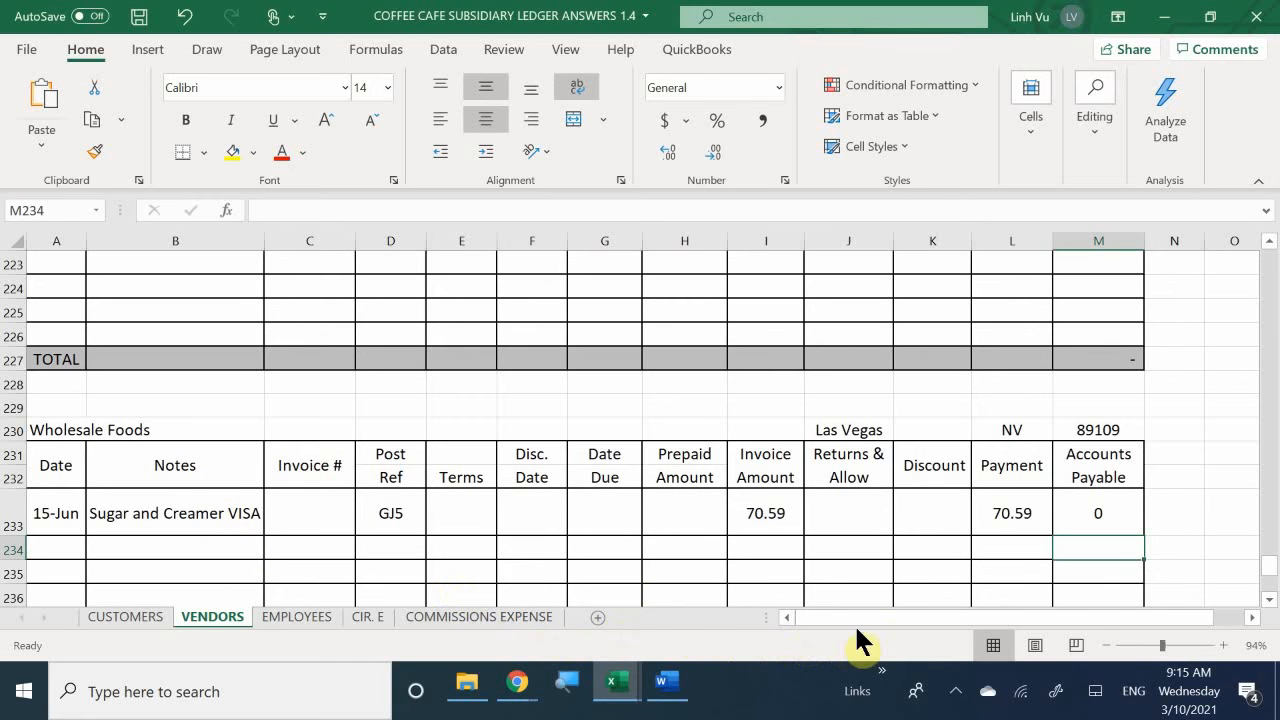
left_click_drag(877, 614, 877, 614)
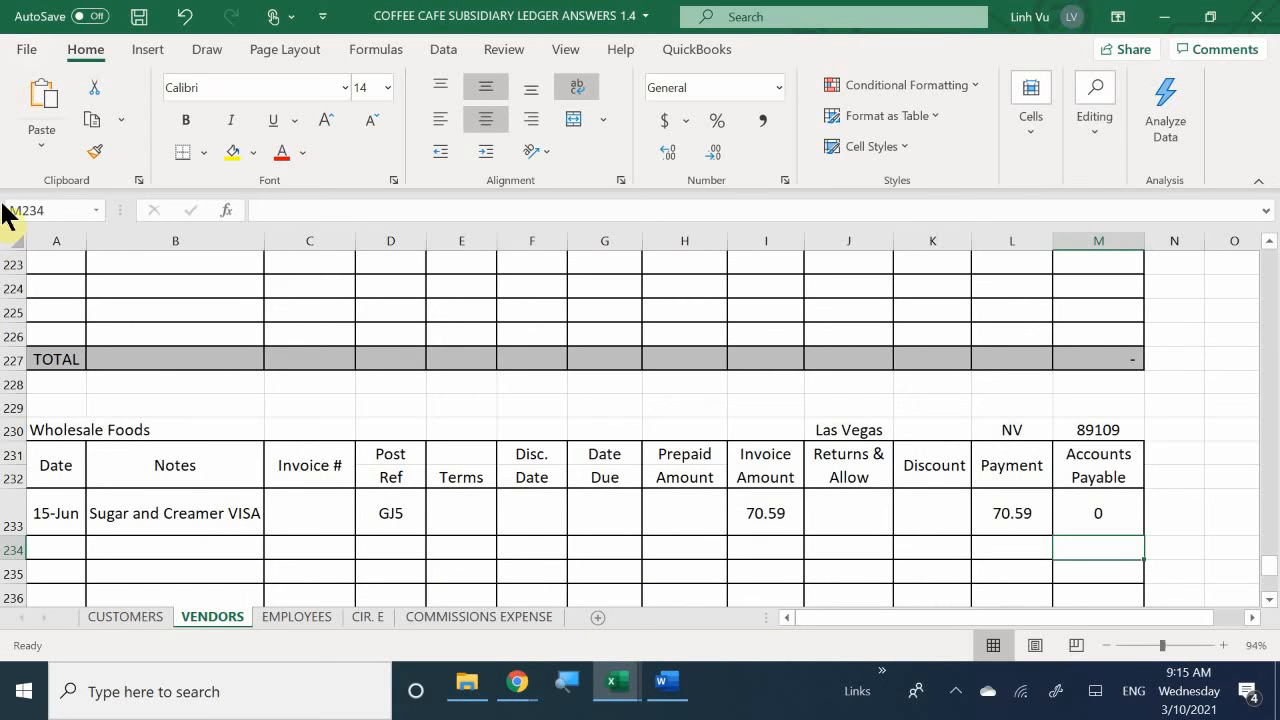
scroll(162, 465, "up", 5)
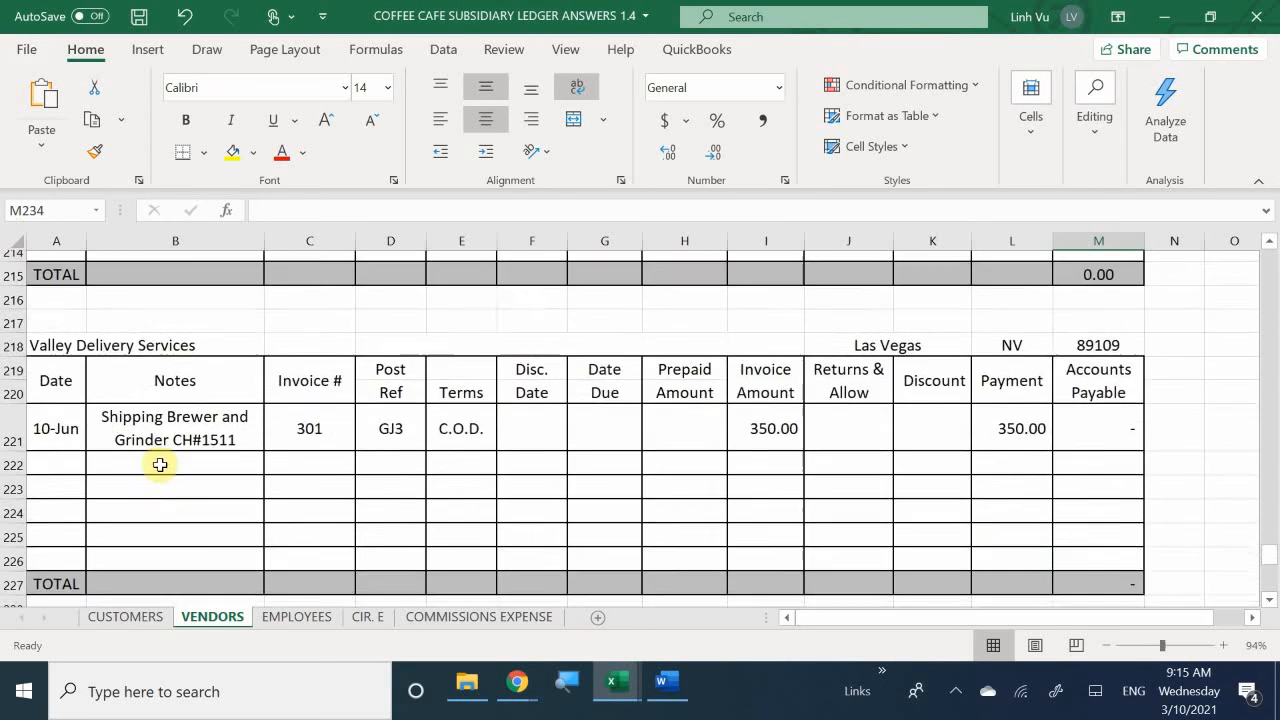
scroll(160, 465, "up", 3)
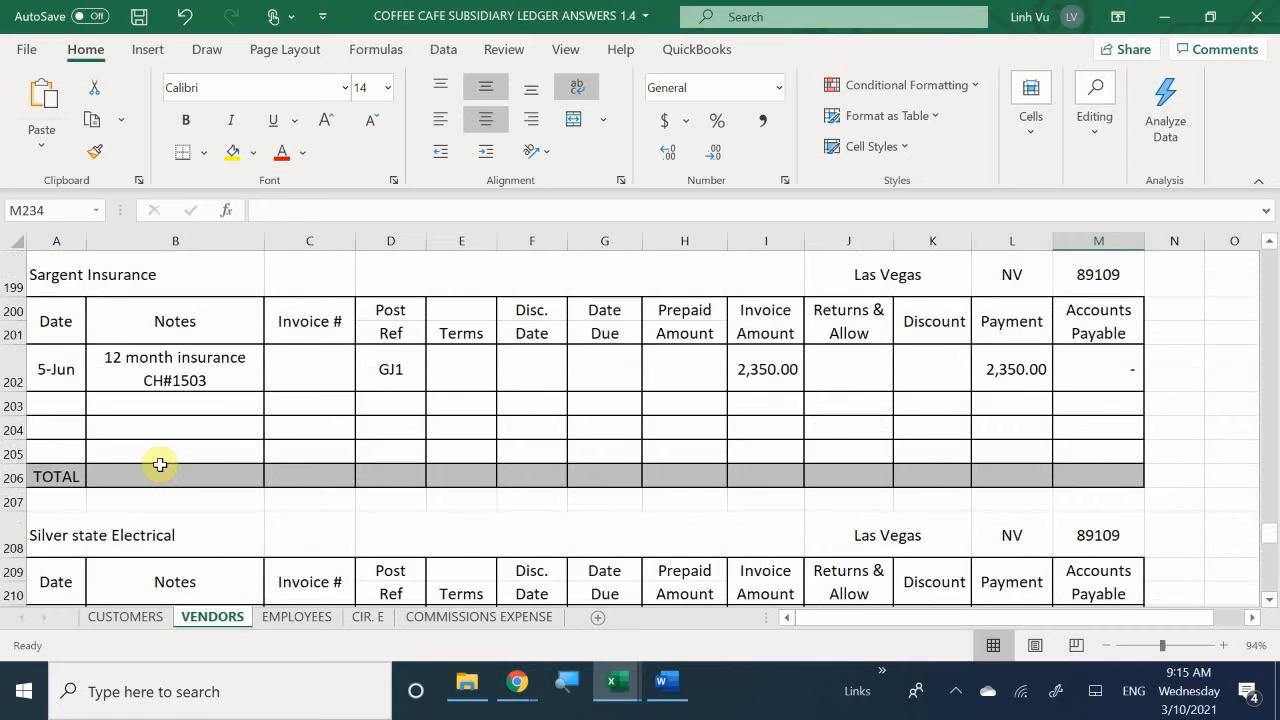
scroll(160, 465, "down", 2)
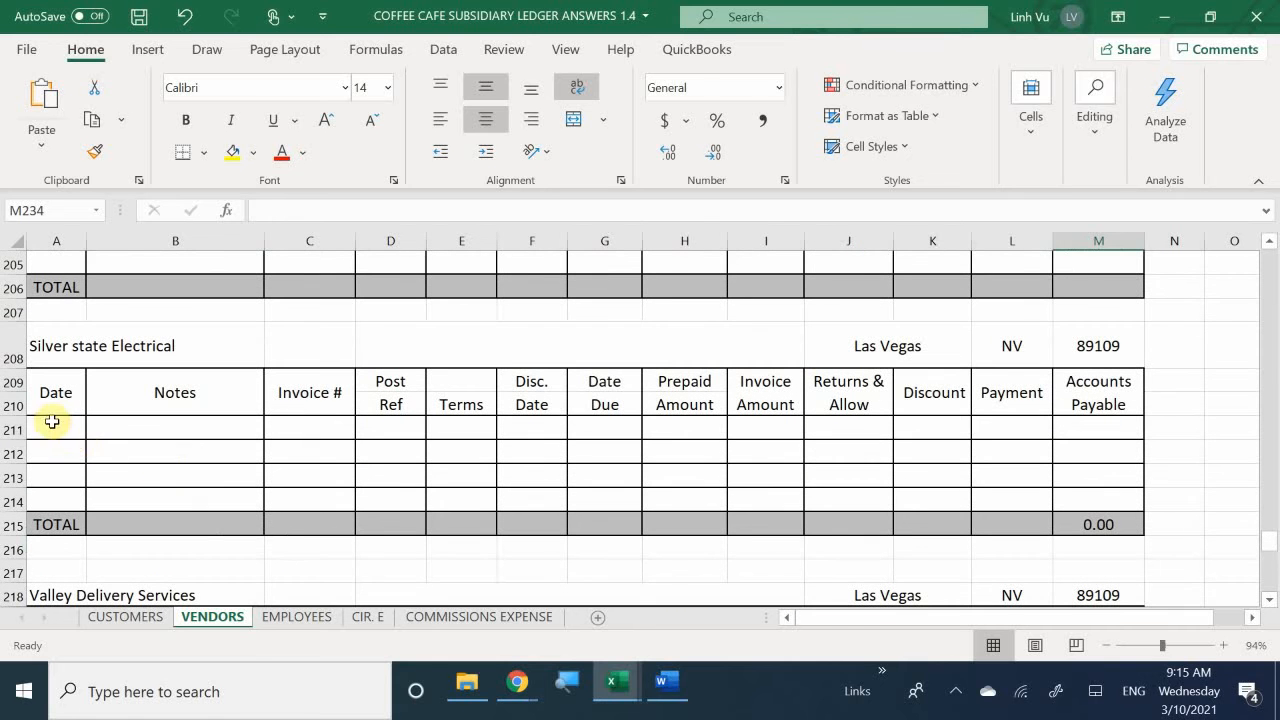
left_click(52, 422)
type("6/")
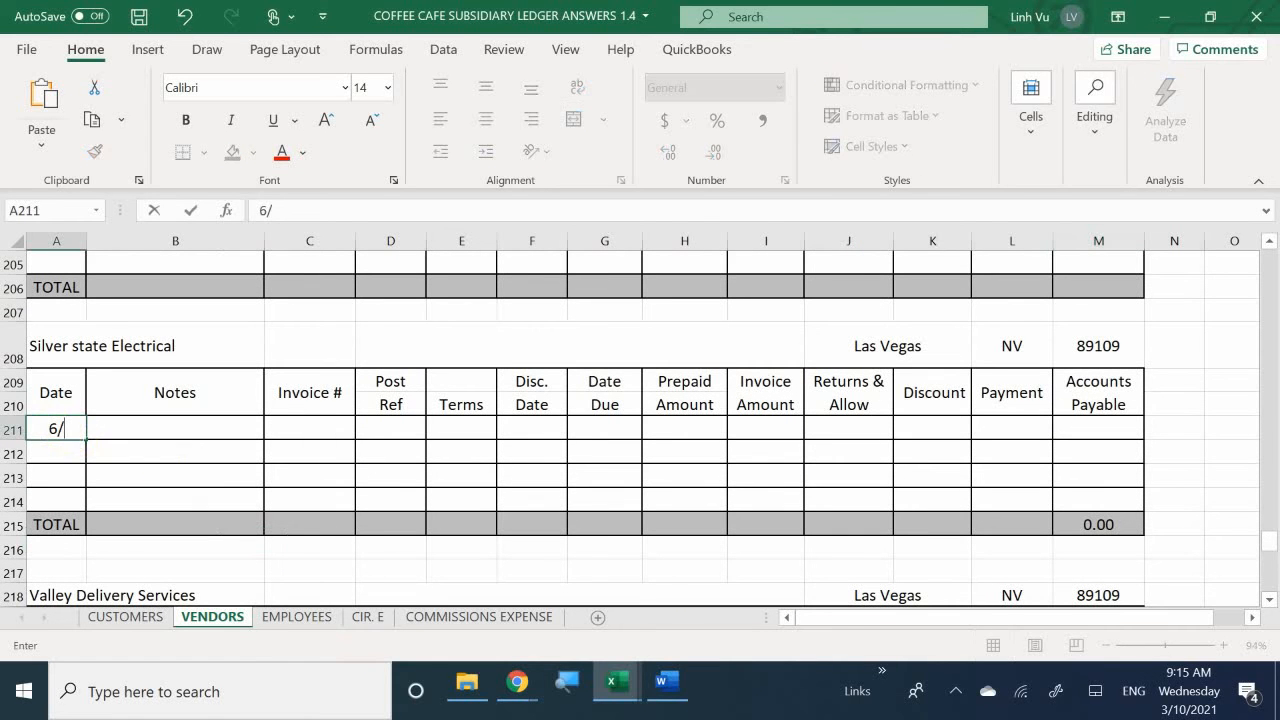
type("15")
key("Return")
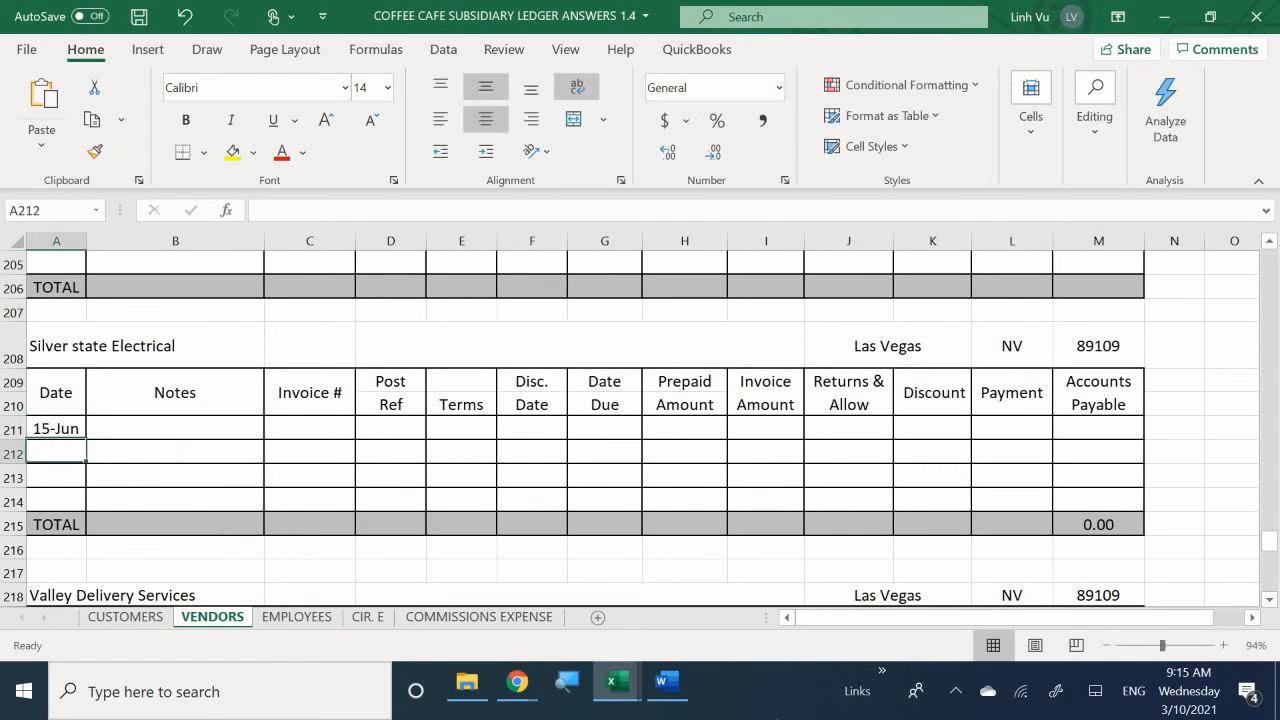
- Enter "Electrical work on Grinder" as the note for the 15 June Silver State Electrical entry in B211
key("Right")
key("Up")
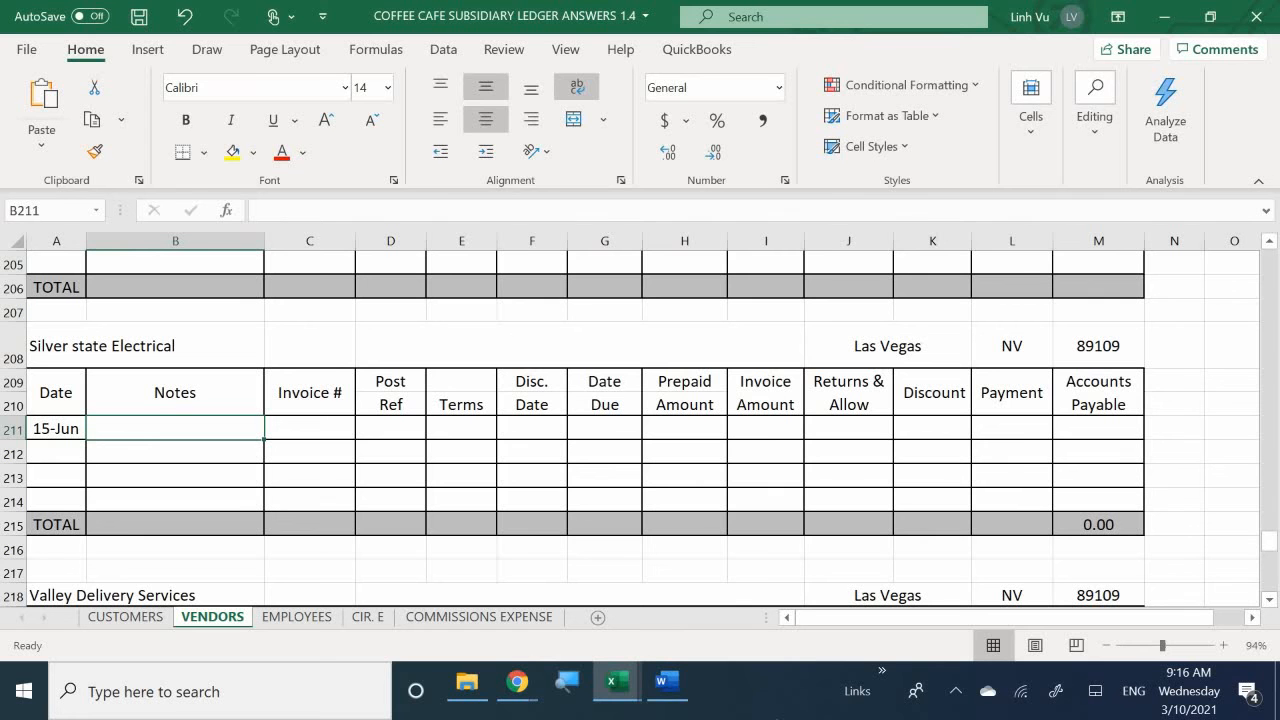
type("E")
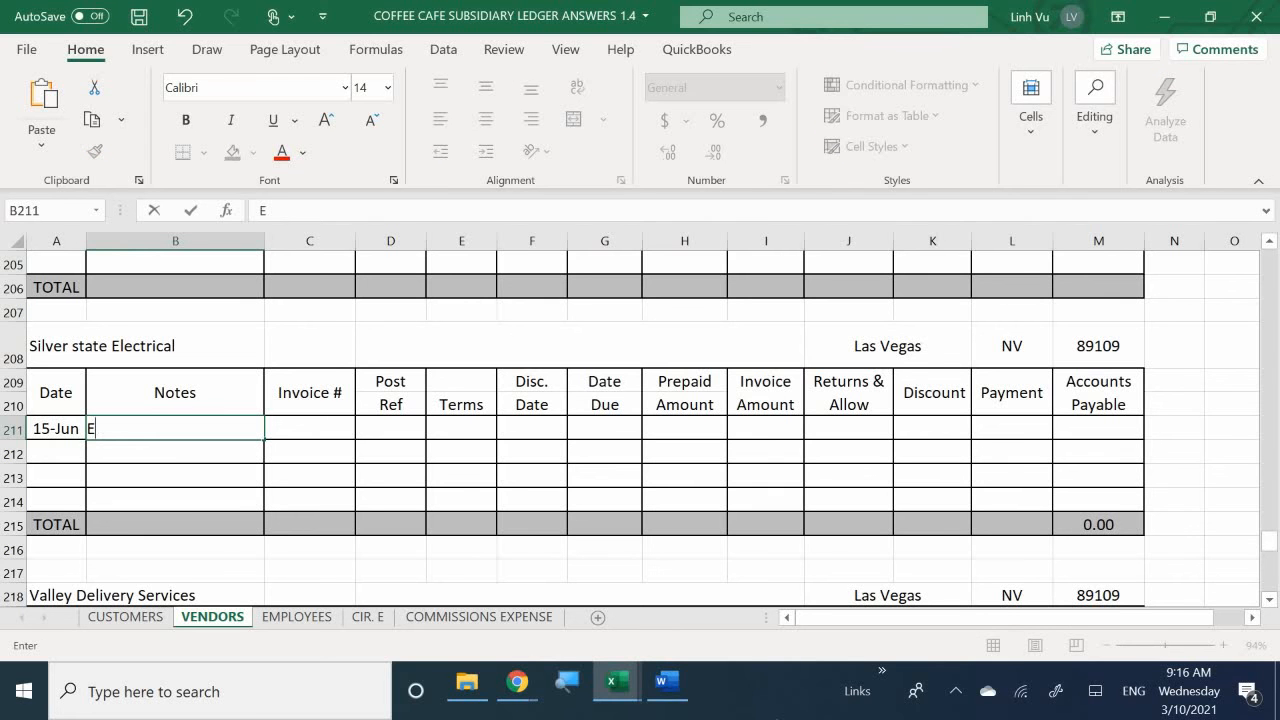
type("lectrical w")
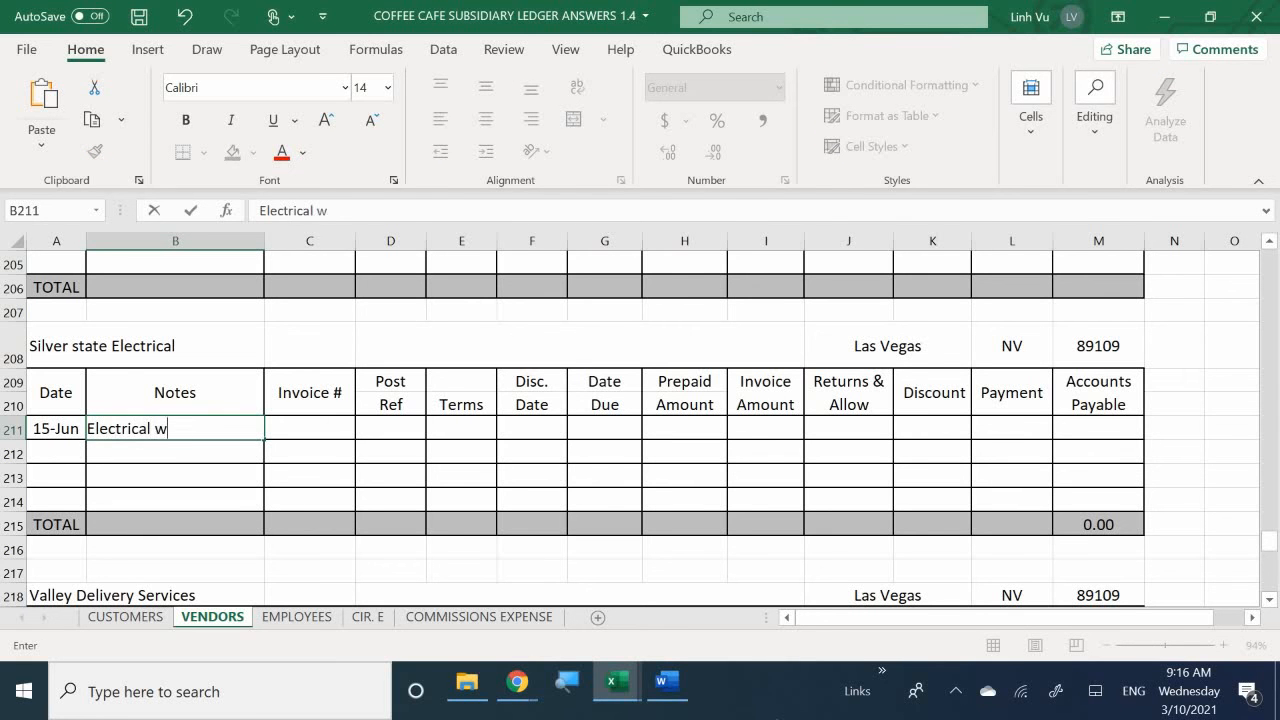
type("ork on Grinder")
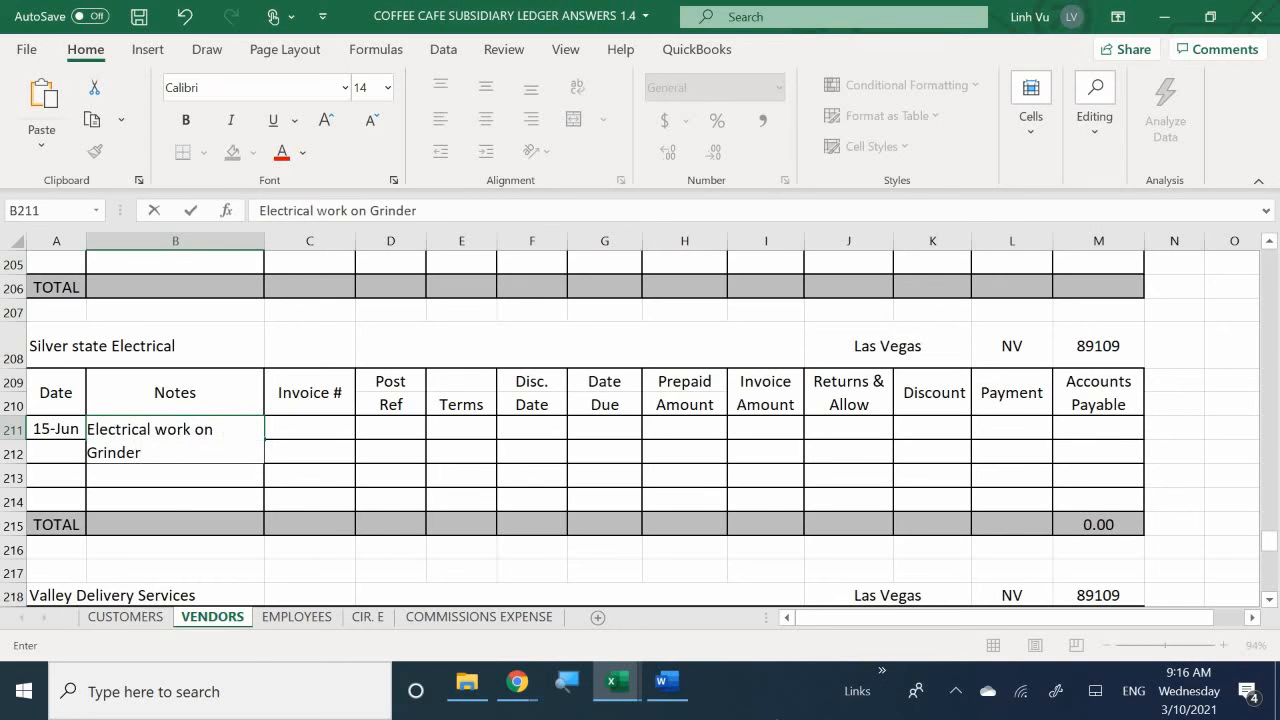
key("Tab")
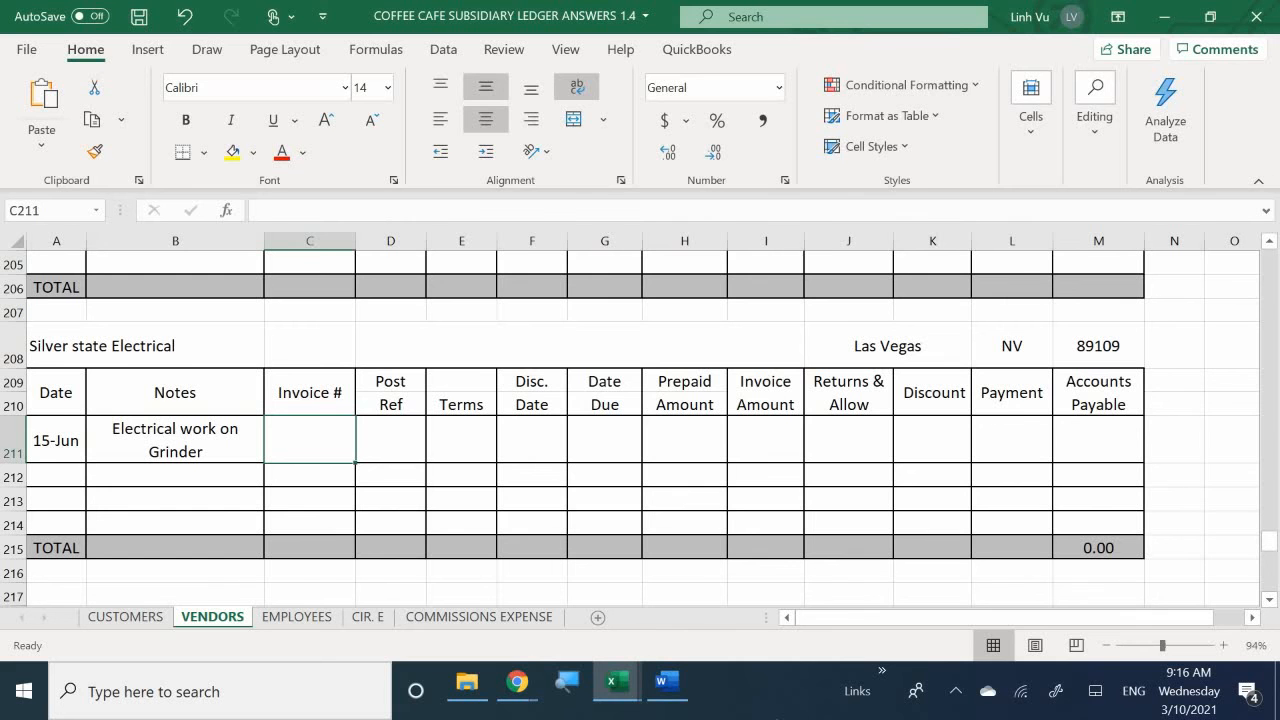
- Enter invoice number 3351 in C211 and post reference GJ5 in D211 for the Silver State Electrical entry
type("3351")
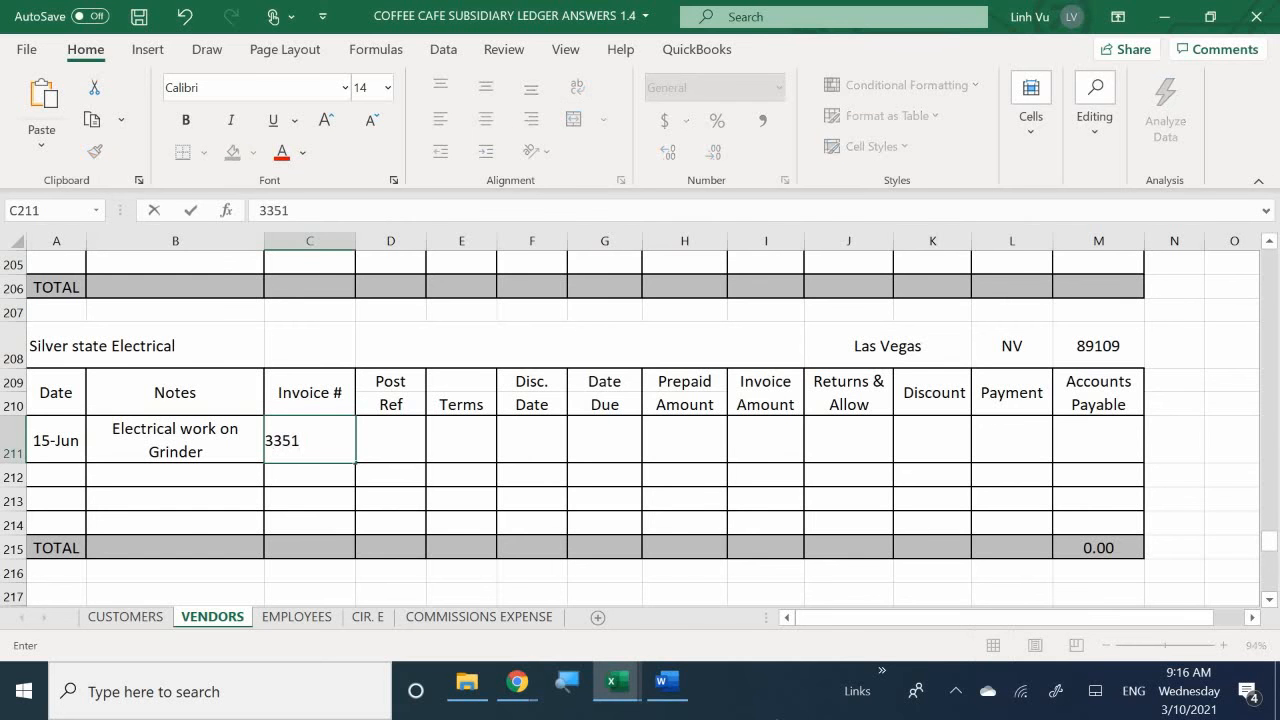
key("Tab")
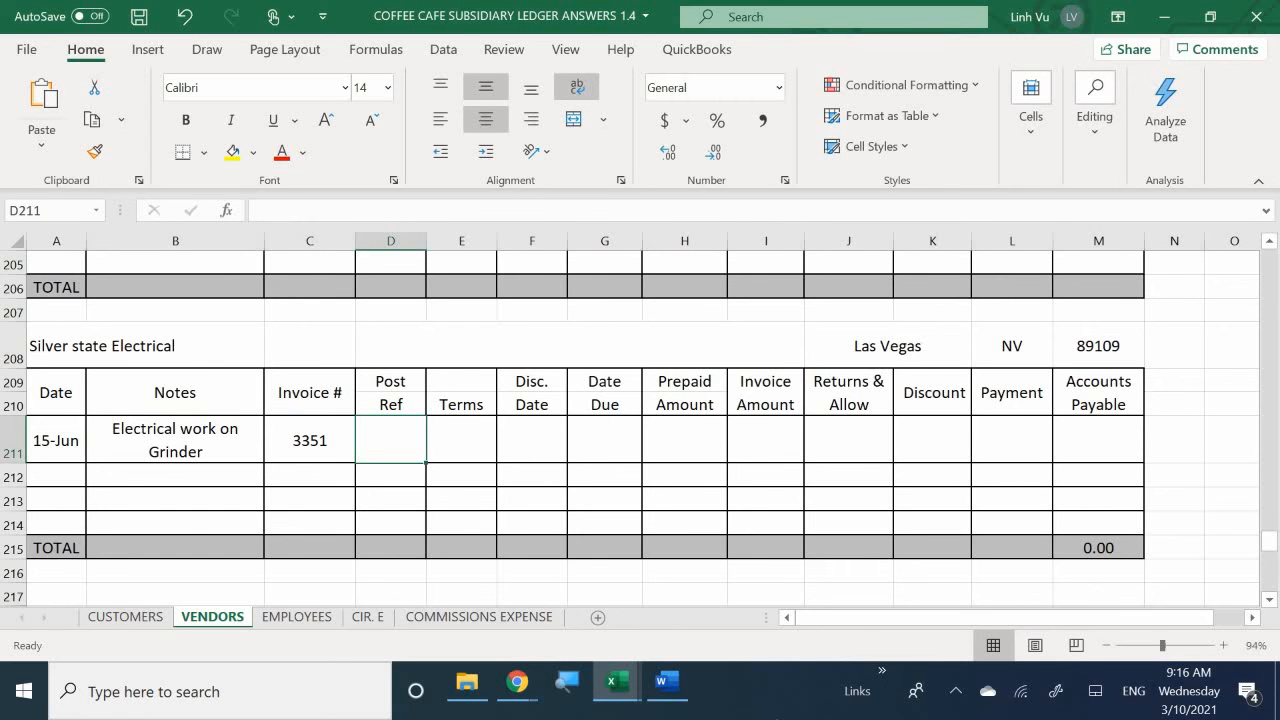
type("G")
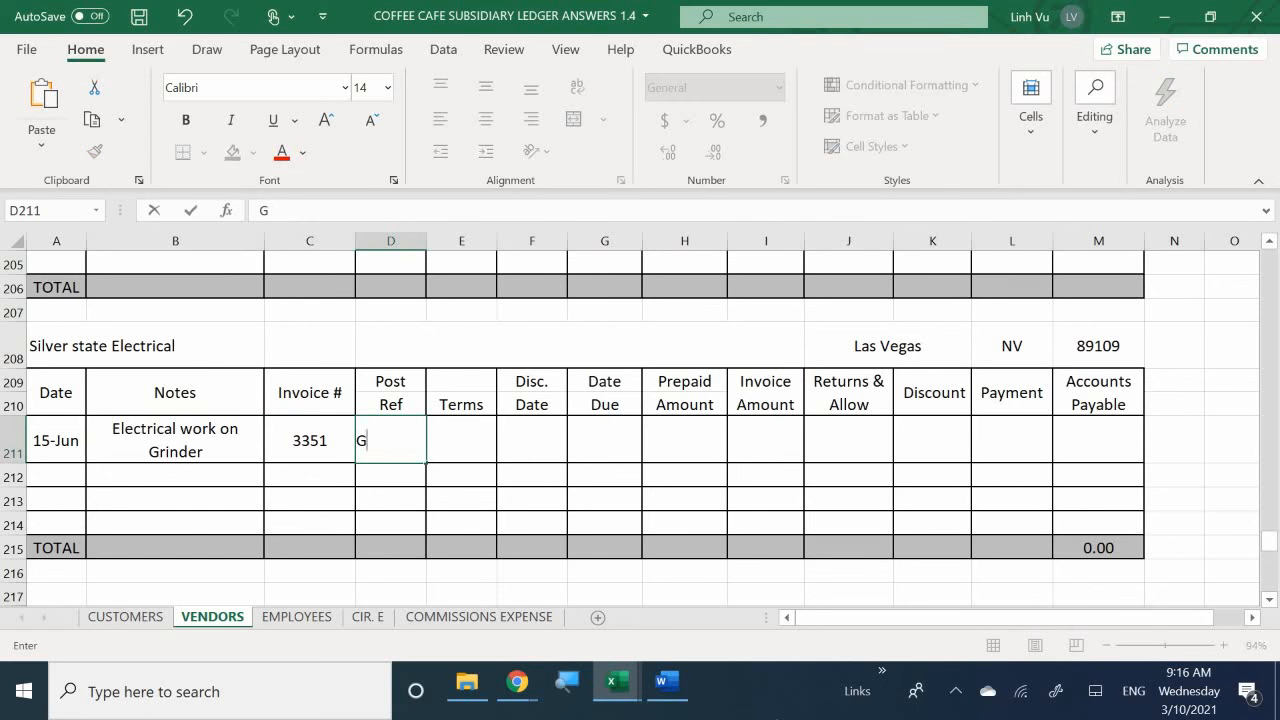
type("J5")
key("Tab")
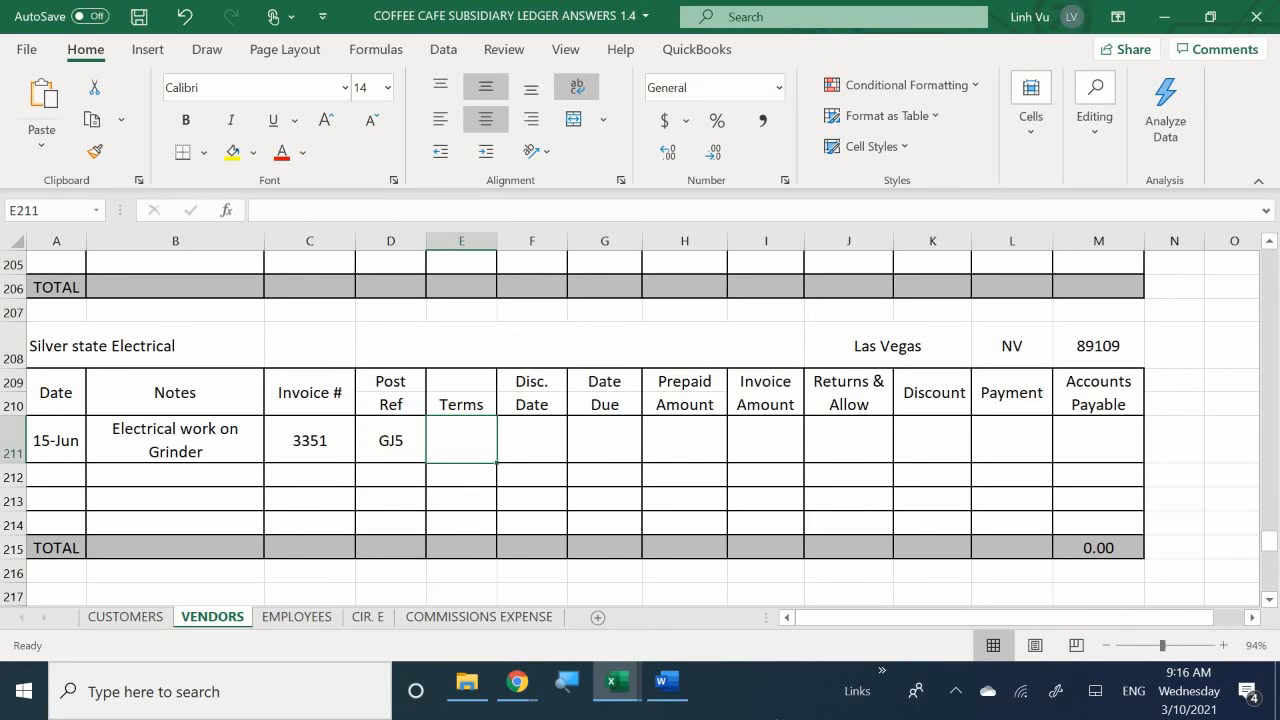
- Enter Net 4 as the payment terms in E211
type("NET")
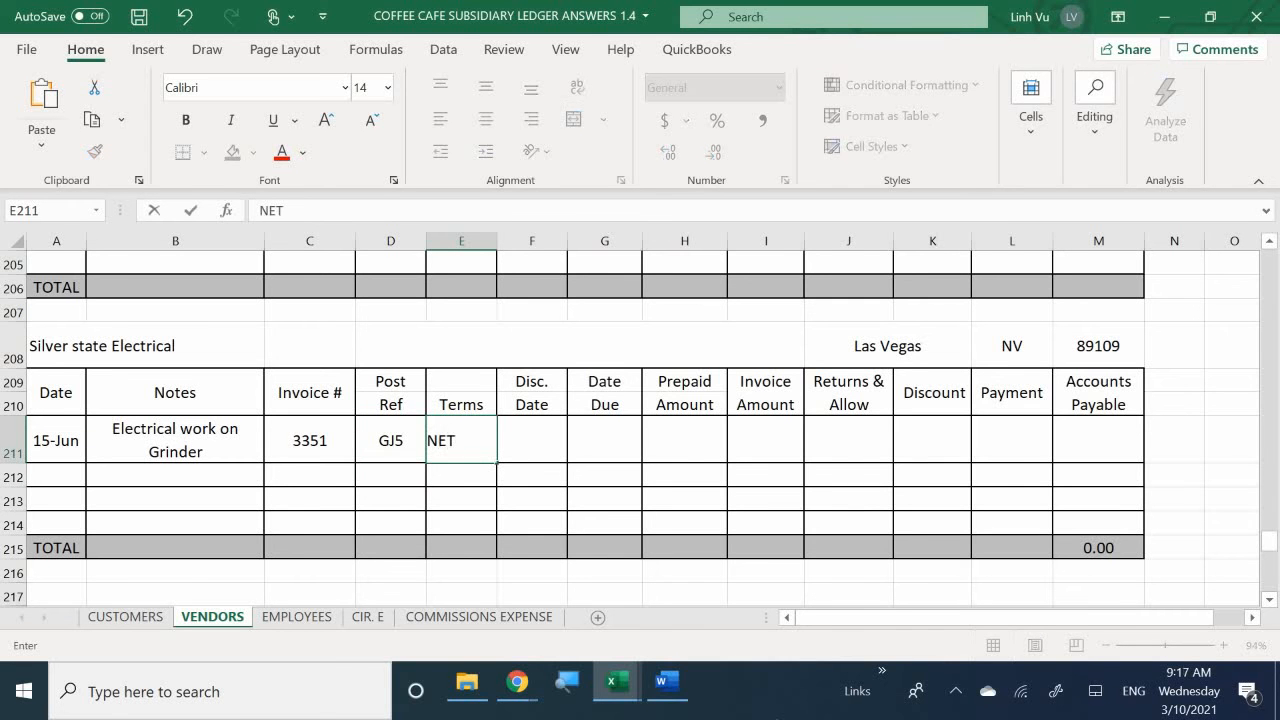
key("BackSpace")
key("BackSpace")
type("rt")
key("BackSpace")
key("BackSpace")
type("et 4")
key("Return")
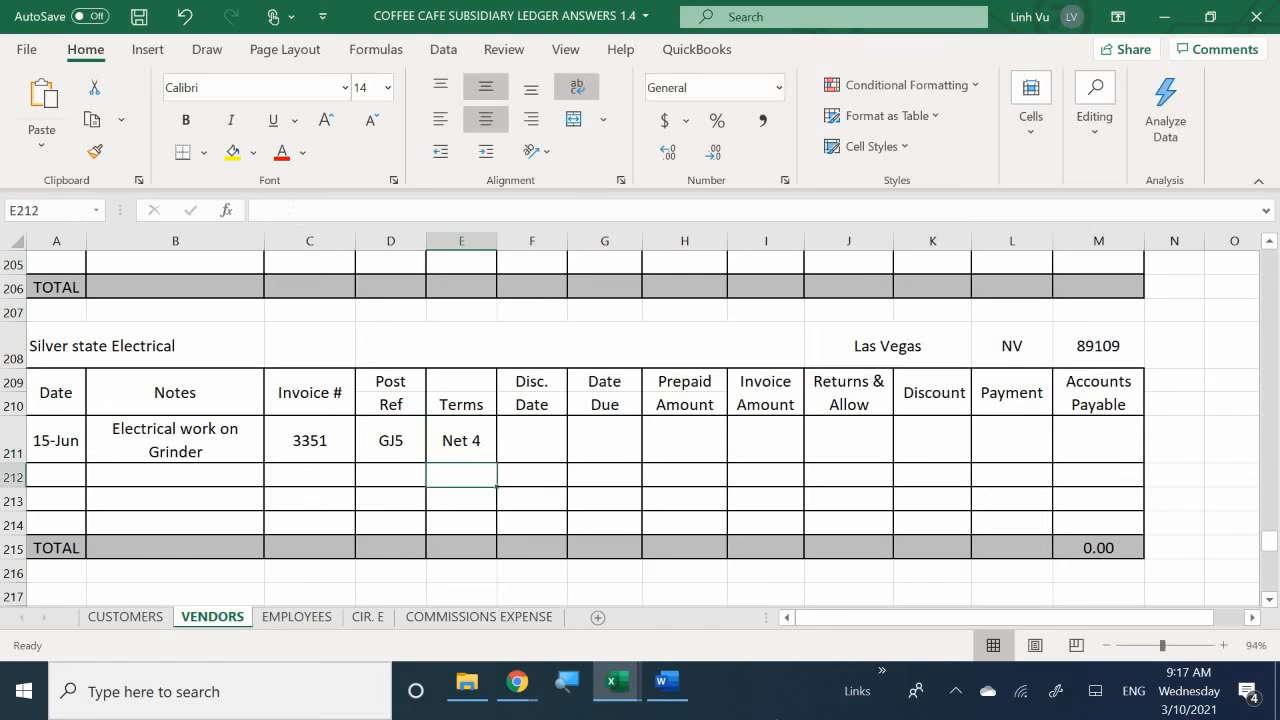
- Calculate the Silver State Electrical invoice's due date in G211 with the formula =A211+4
key("Up")
key("Right")
key("Right")
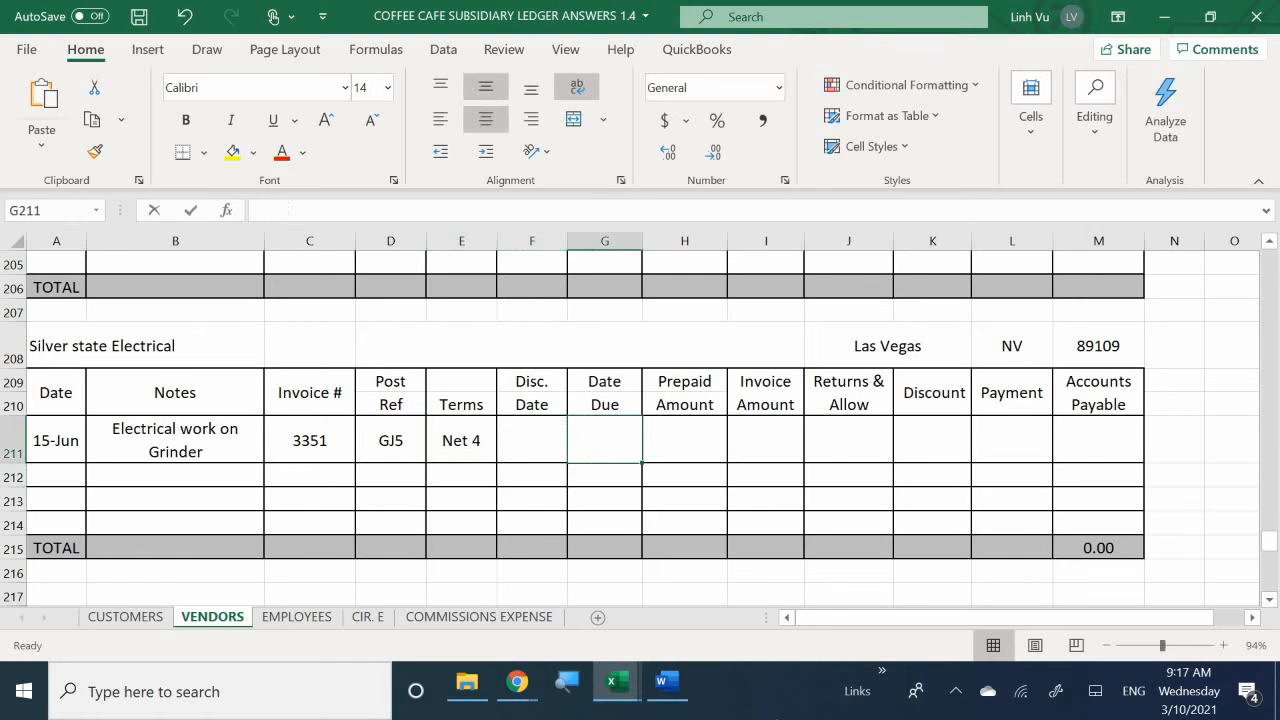
type("=")
key("Left")
key("Left")
key("Left")
key("Left")
key("Left")
key("Left")
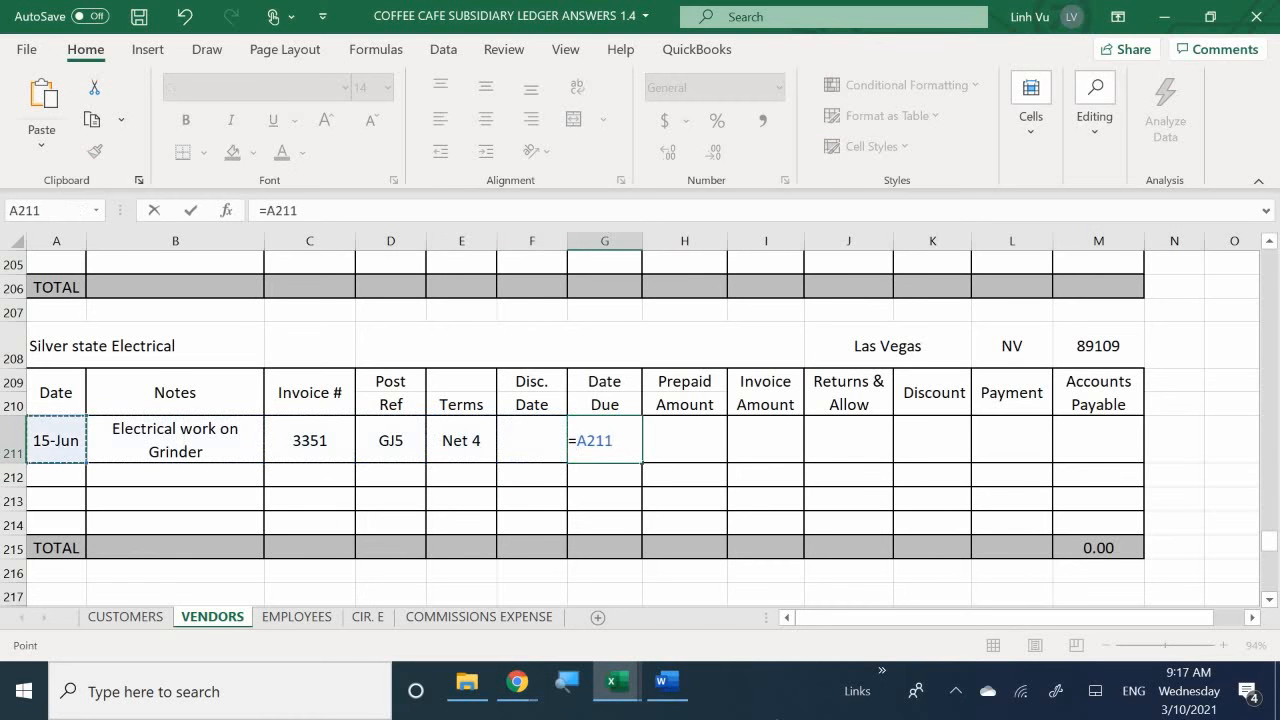
type("+4")
key("Return")
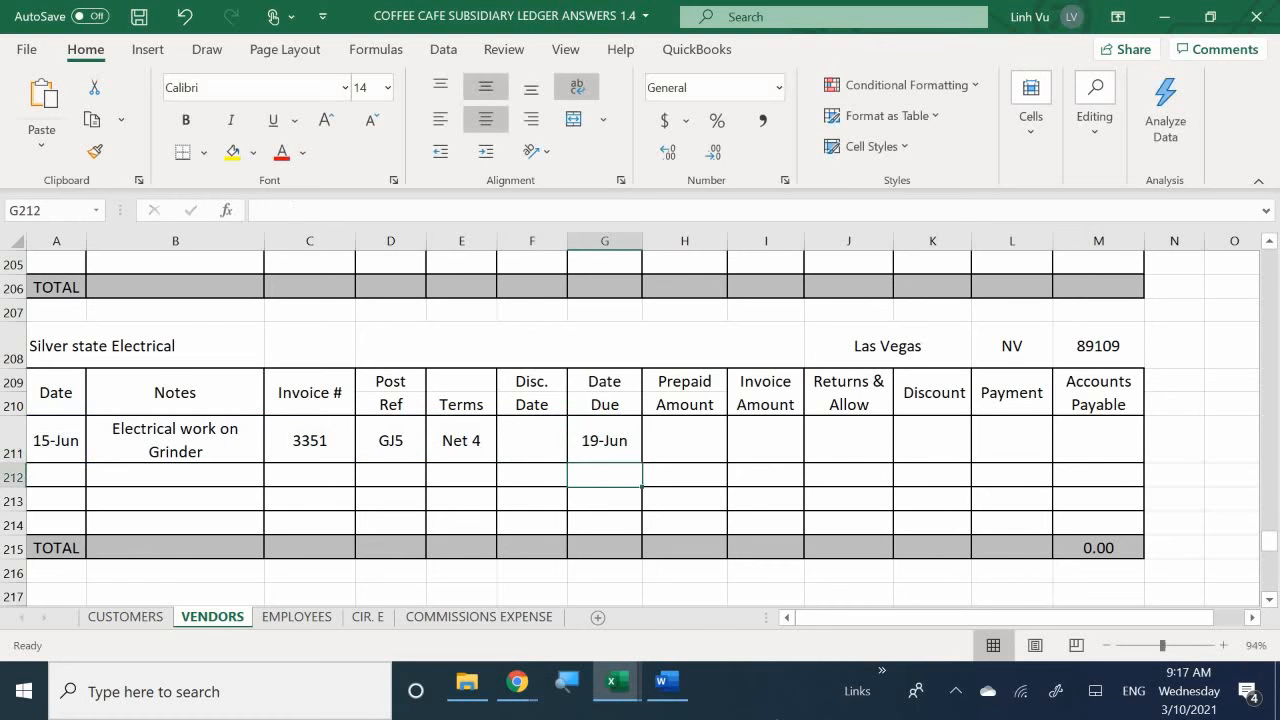
key("Right")
key("Up")
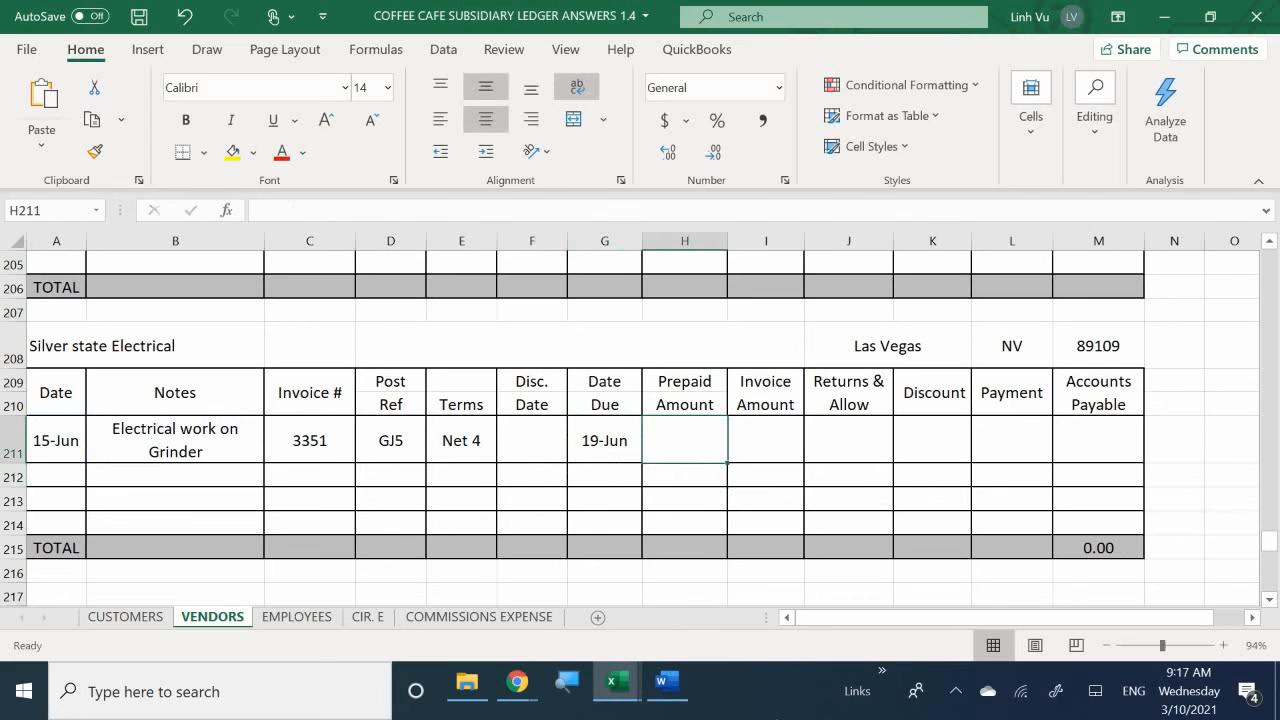
- Enter 1070 as the Silver State Electrical invoice amount in I211 and apply the comma number style to H211:M215
key("Right")
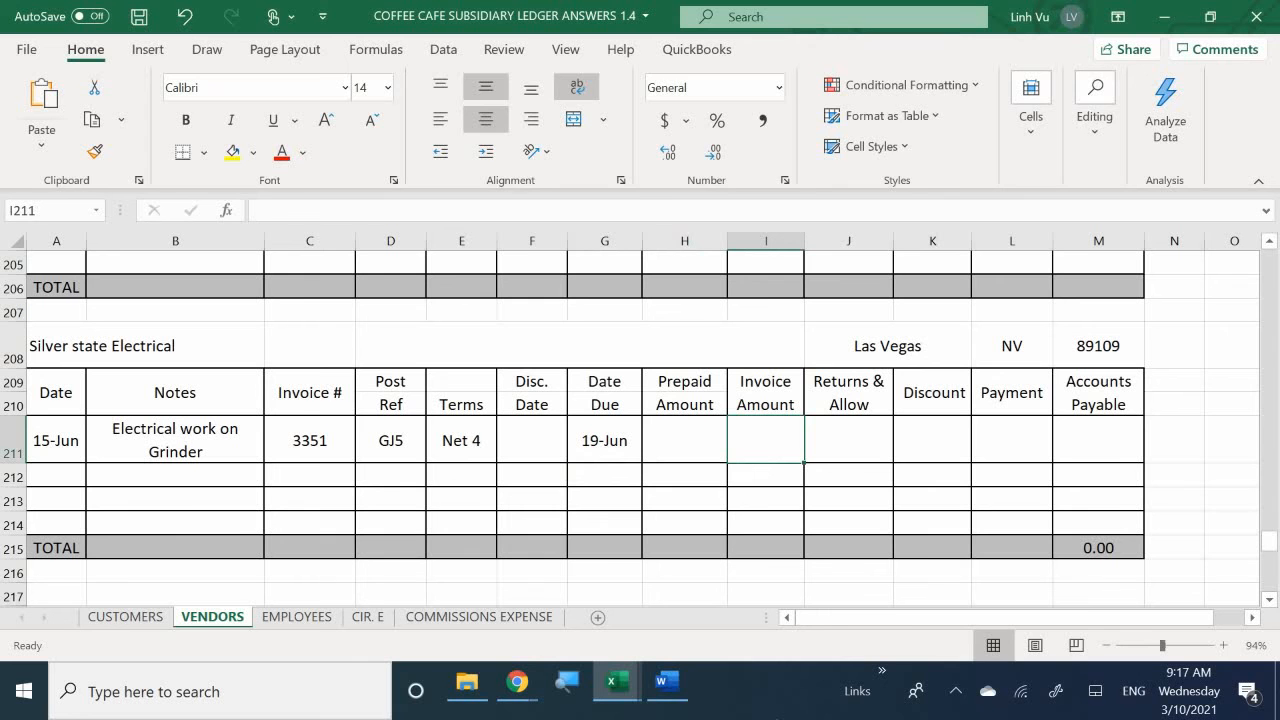
type("1070")
key("Return")
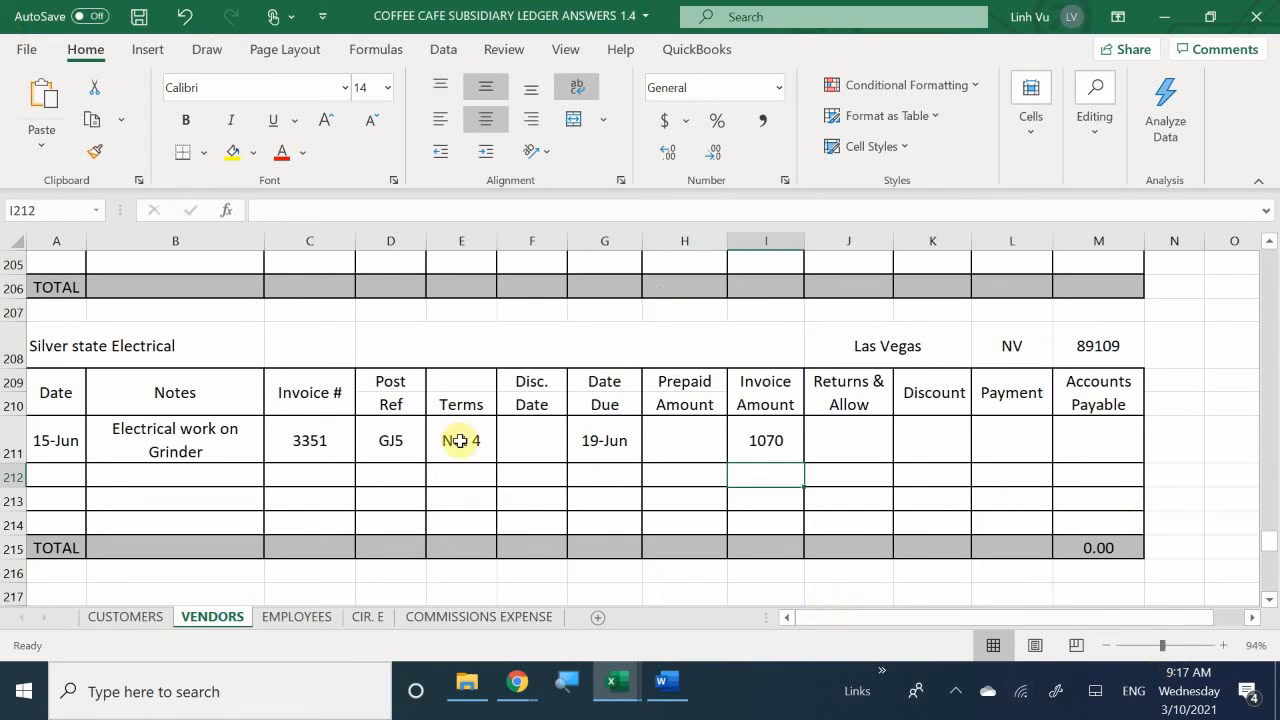
left_click(684, 423)
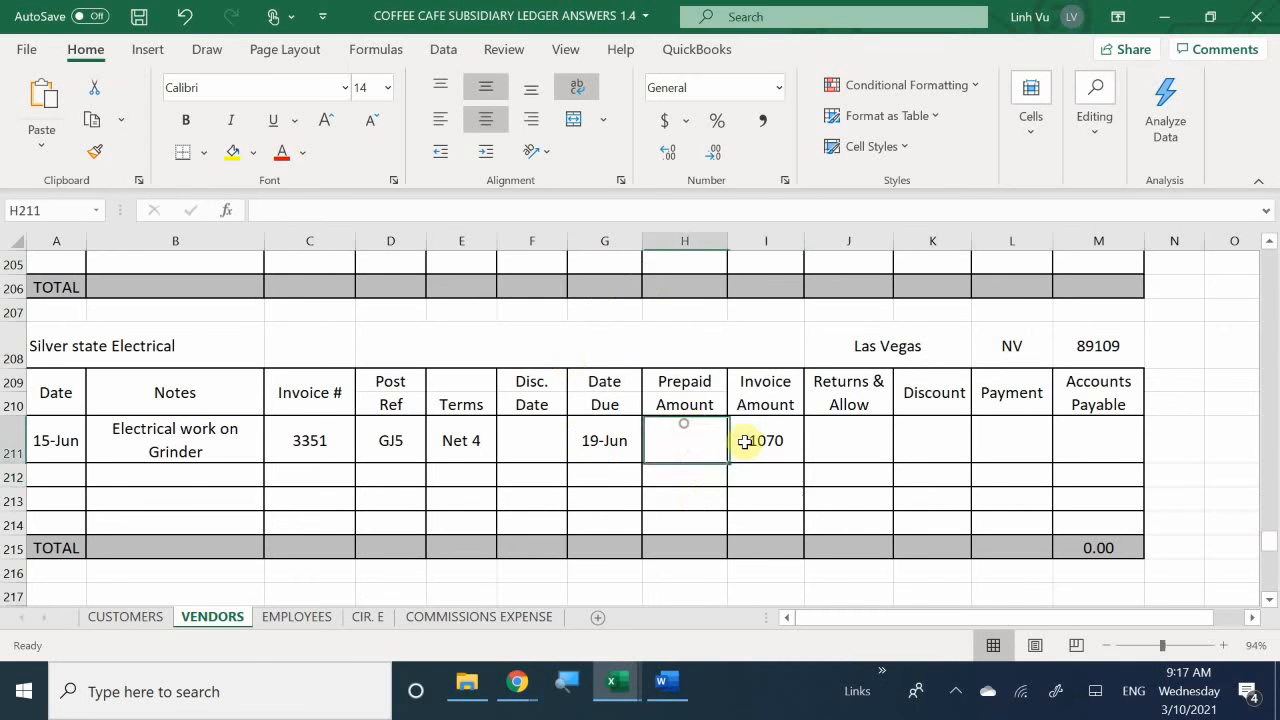
left_click_drag(744, 441, 1066, 543)
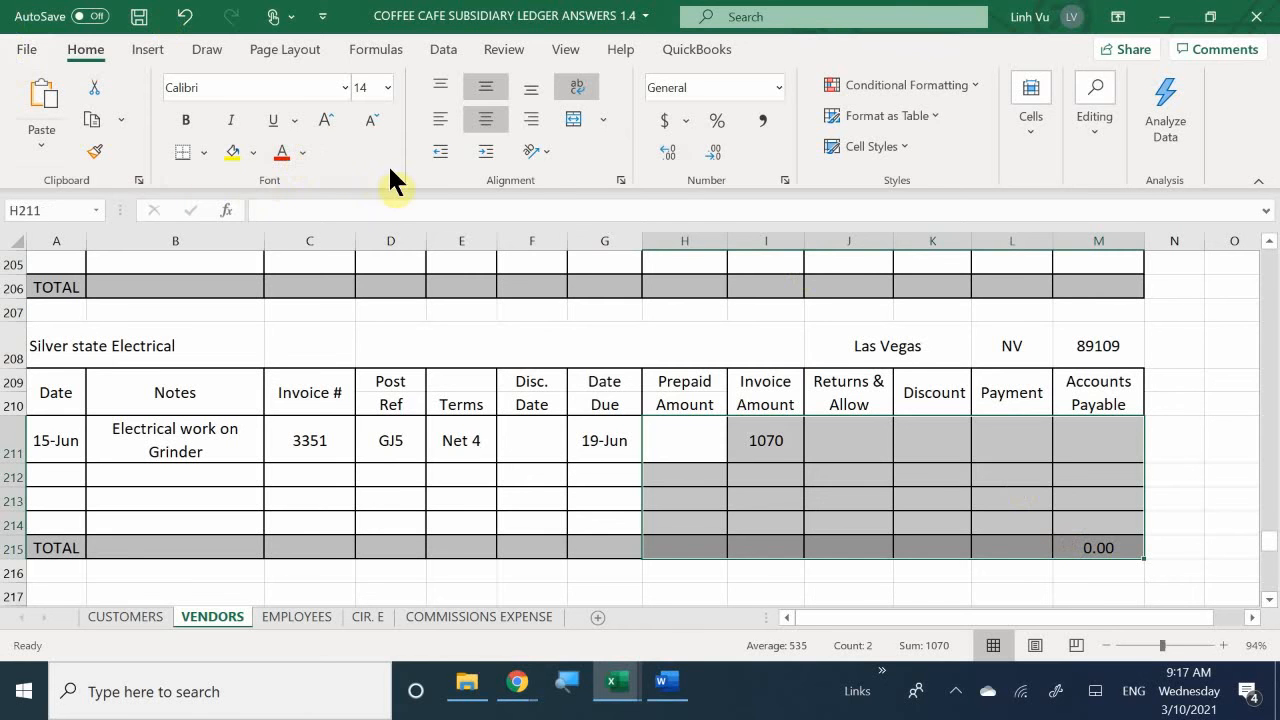
left_click(753, 127)
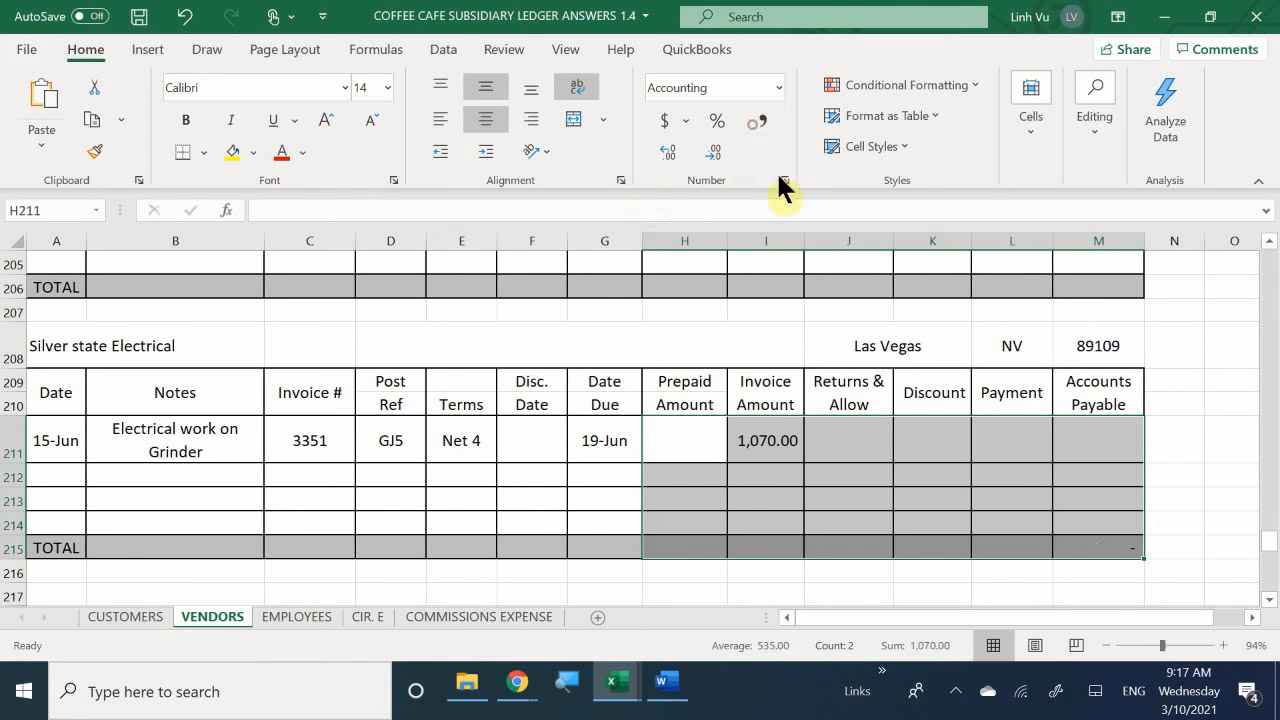
- Calculate the Silver State Electrical accounts payable in M211 with the formula =I211-H211-J211-K211-L211
left_click(1092, 457)
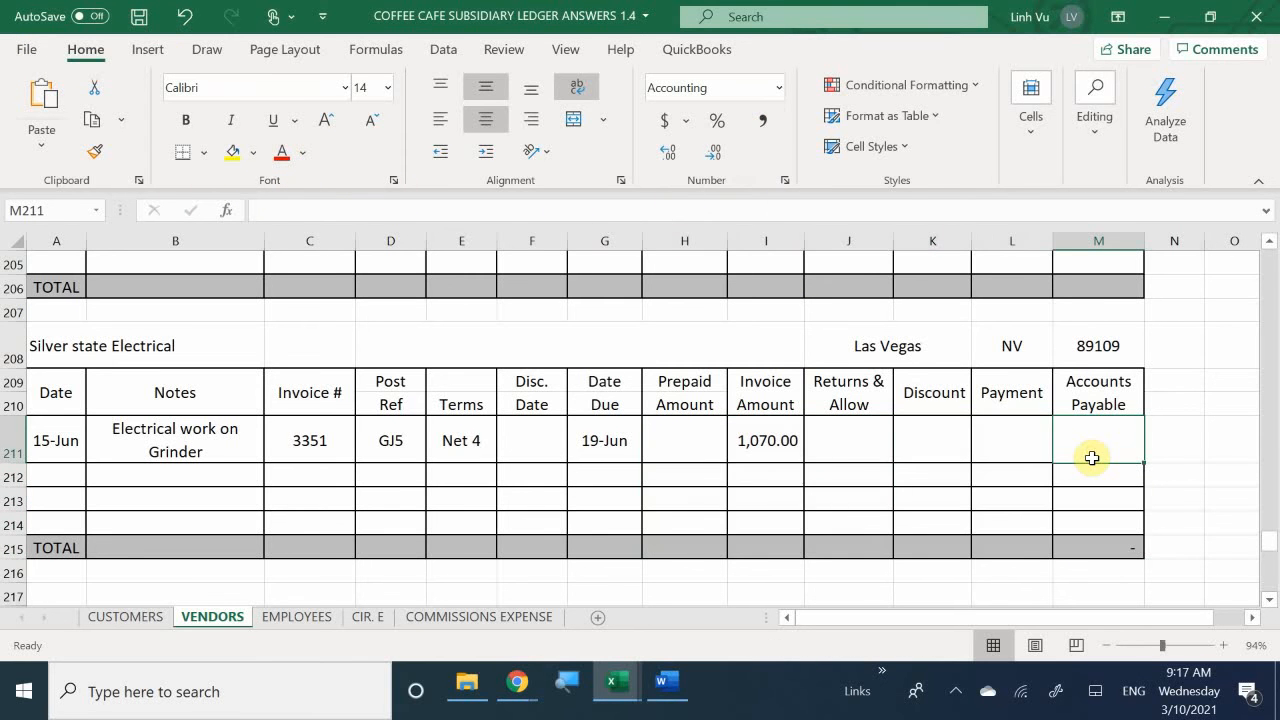
type("=")
key("Left")
key("Left")
key("Left")
key("Left")
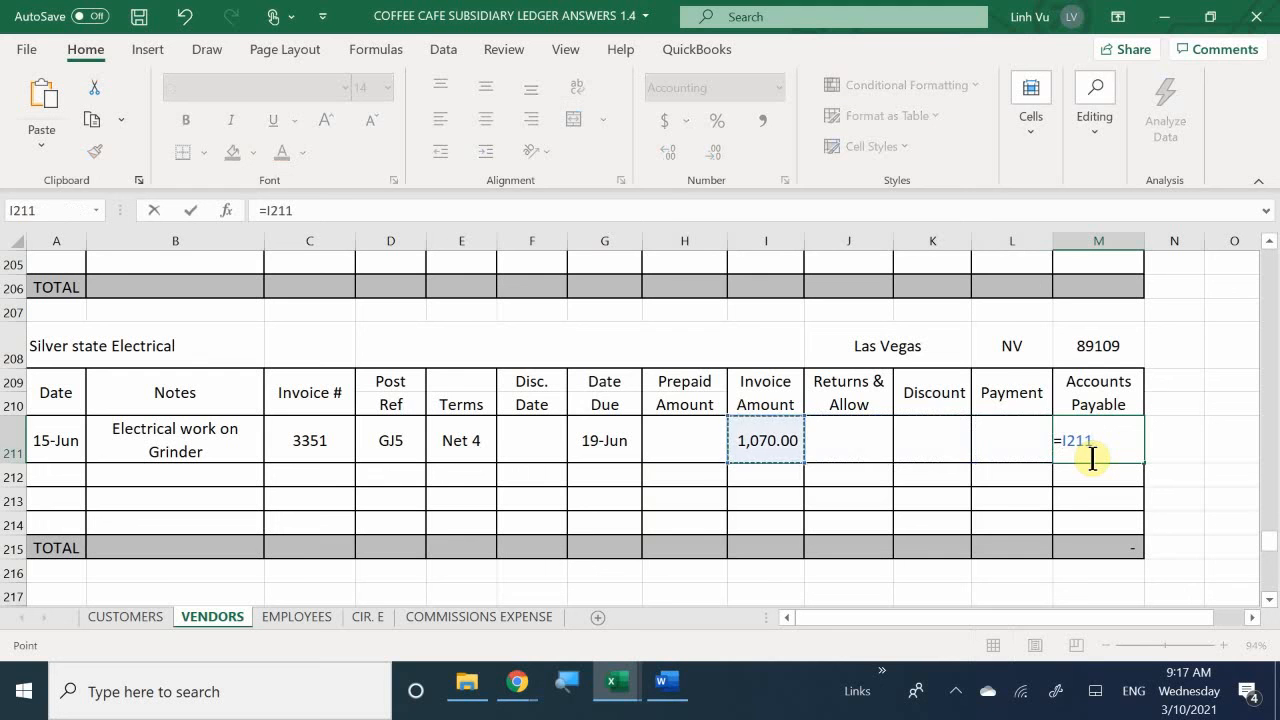
type("-")
key("Left")
key("Left")
key("Left")
key("Left")
key("Left")
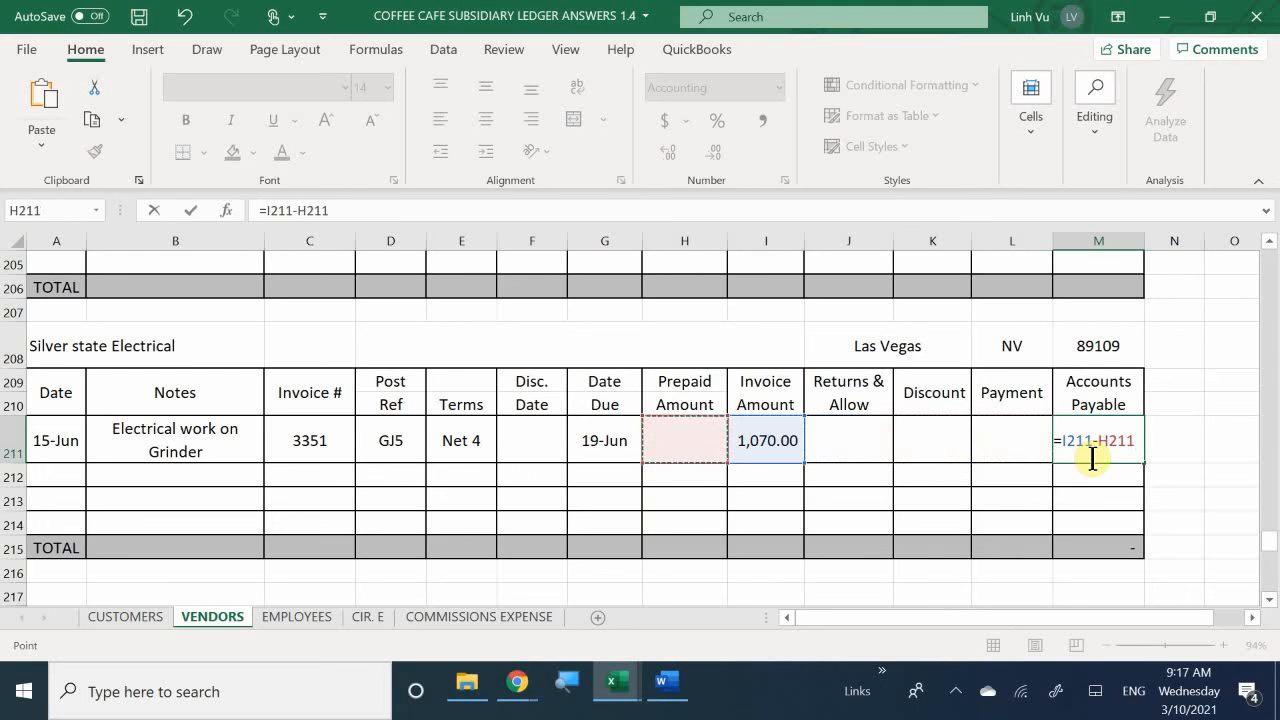
type("-")
key("Left")
key("Left")
key("Left")
type("-")
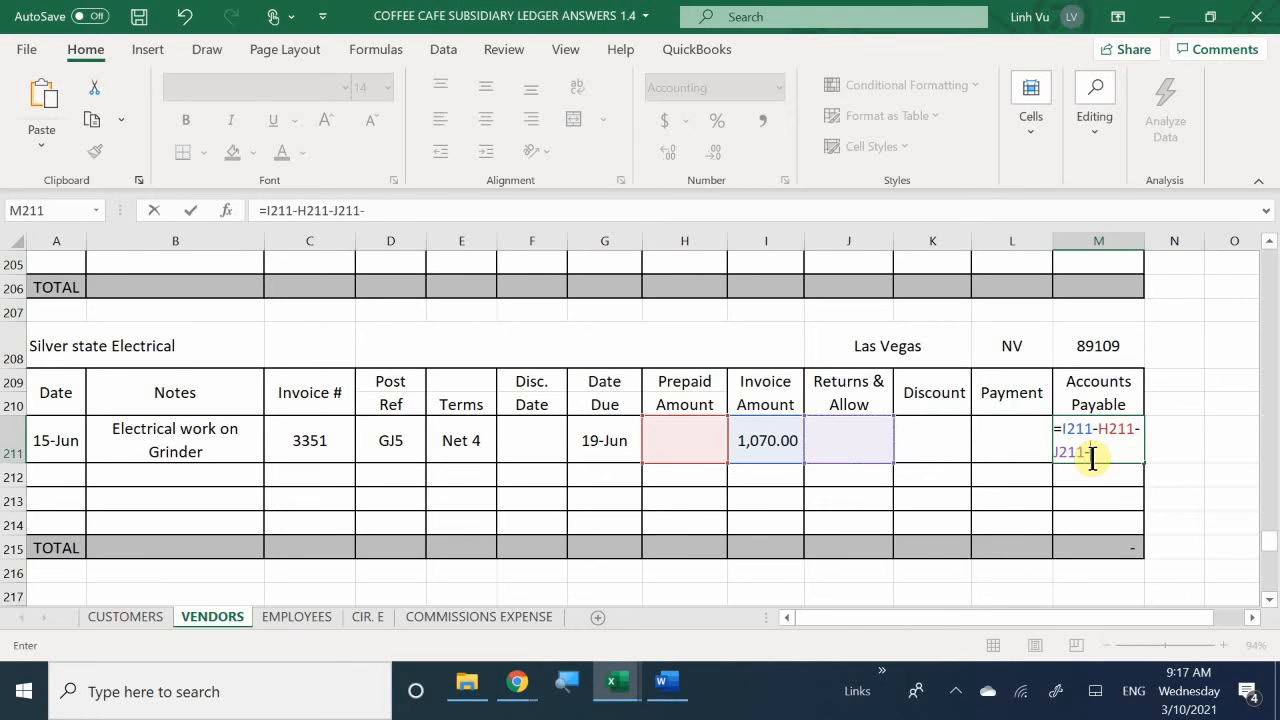
key("Left")
key("Left")
type("-")
key("Left")
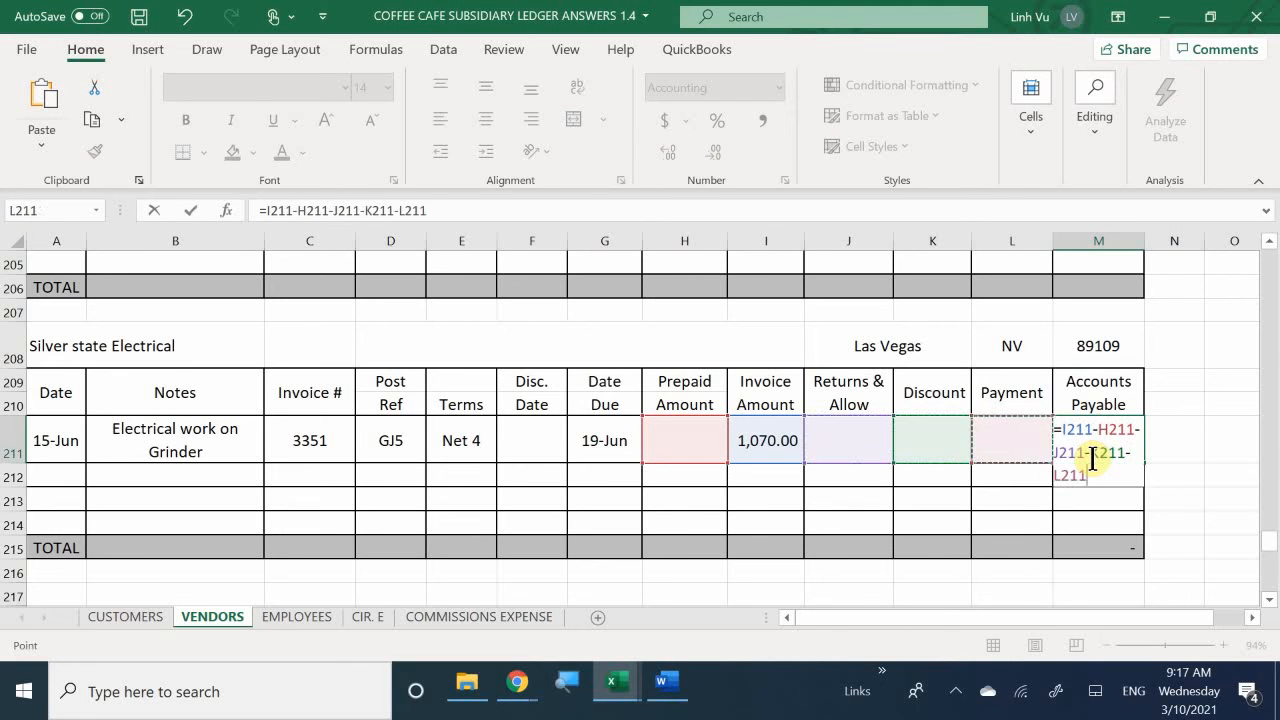
key("Return")
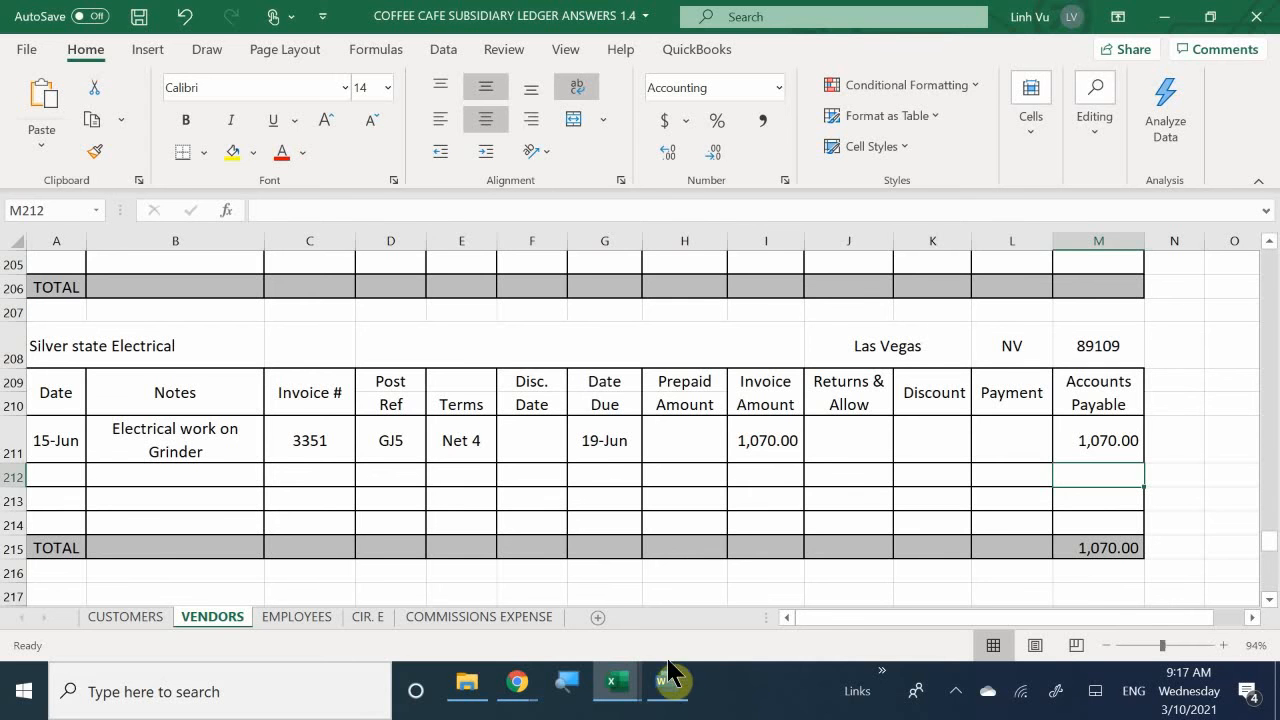
- Check the Silver State Electrical bill in the Word transaction list and bring up the ledger workbook's ASSETS sheet beside the general journal
left_click(672, 690)
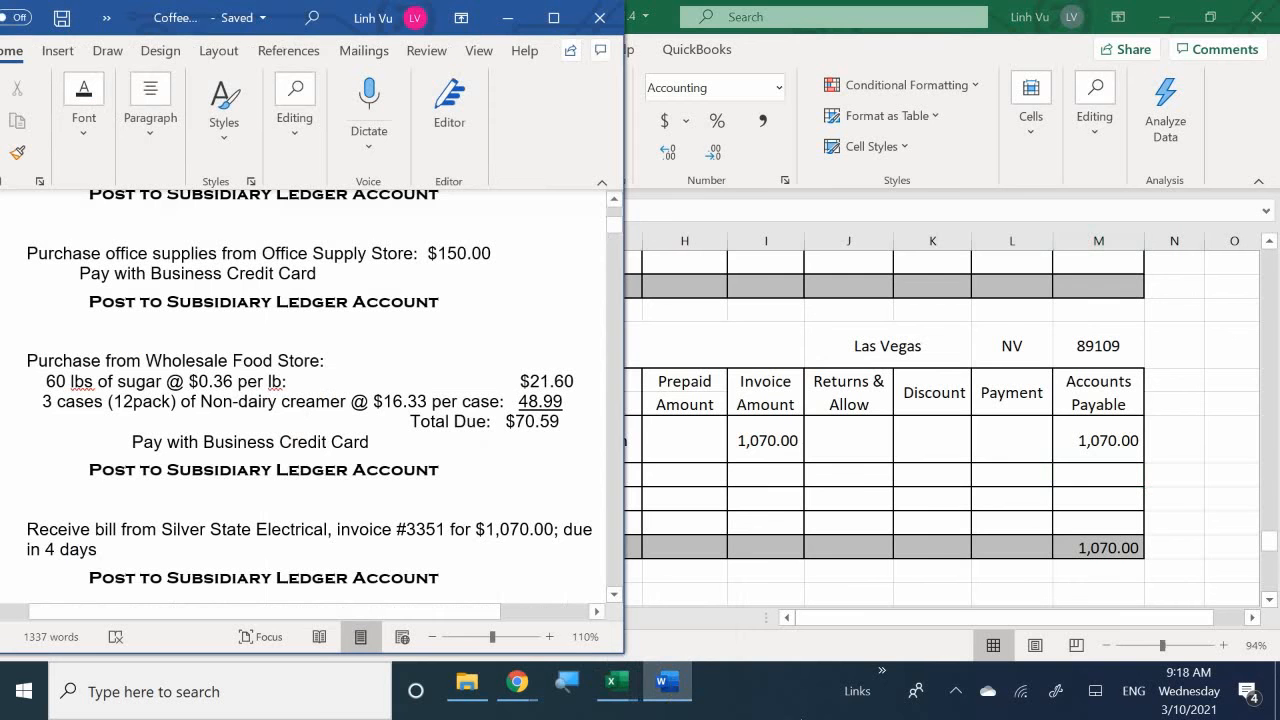
left_click(618, 684)
left_click(496, 619)
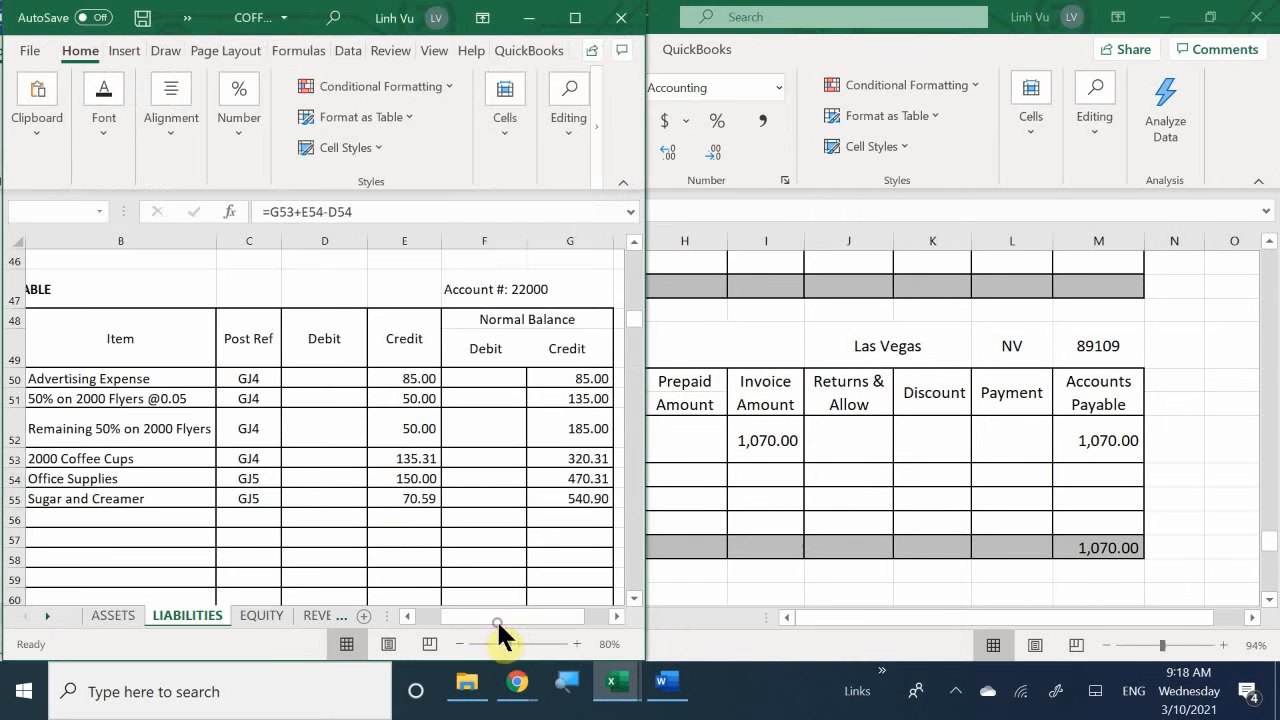
left_click(618, 688)
left_click(365, 615)
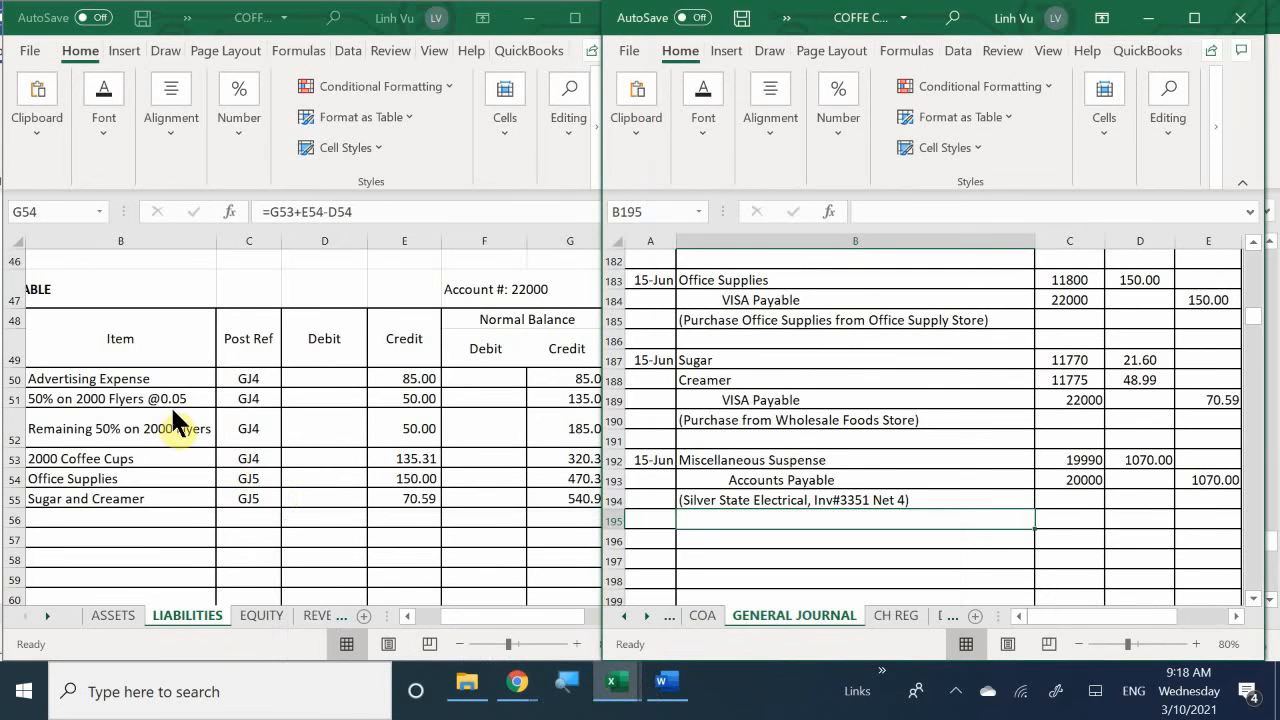
left_click(114, 607)
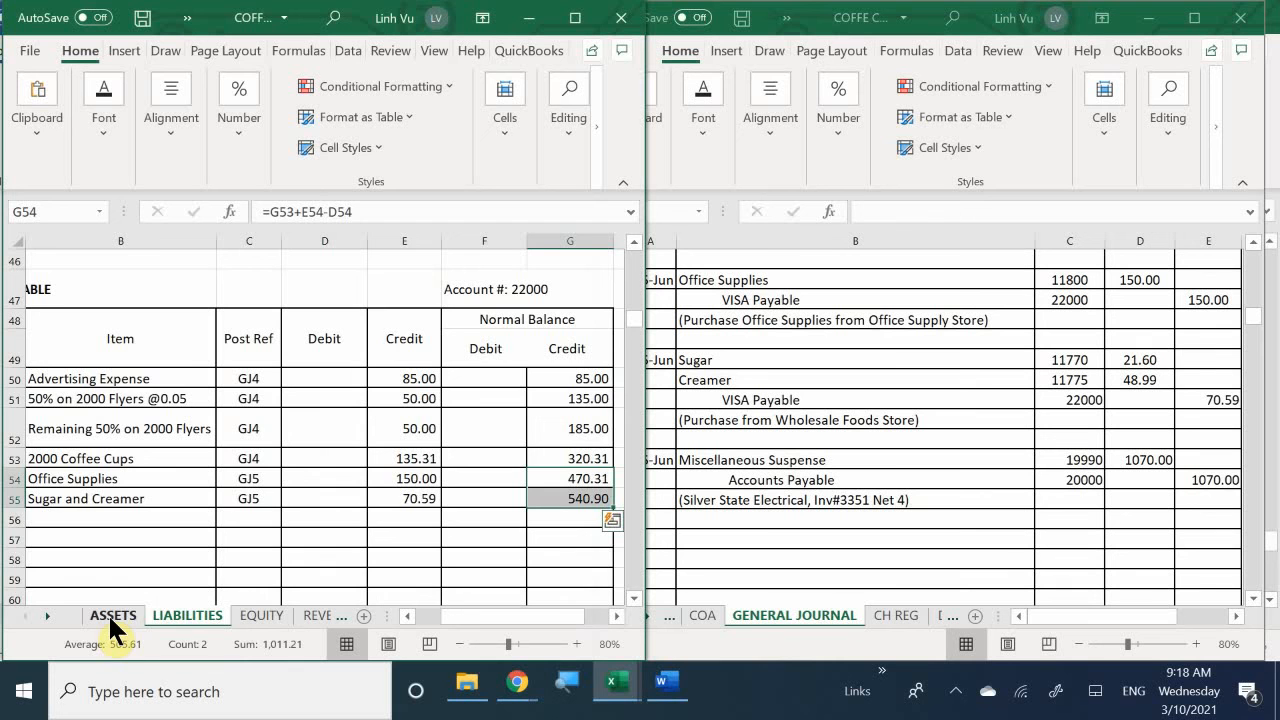
left_click(108, 613)
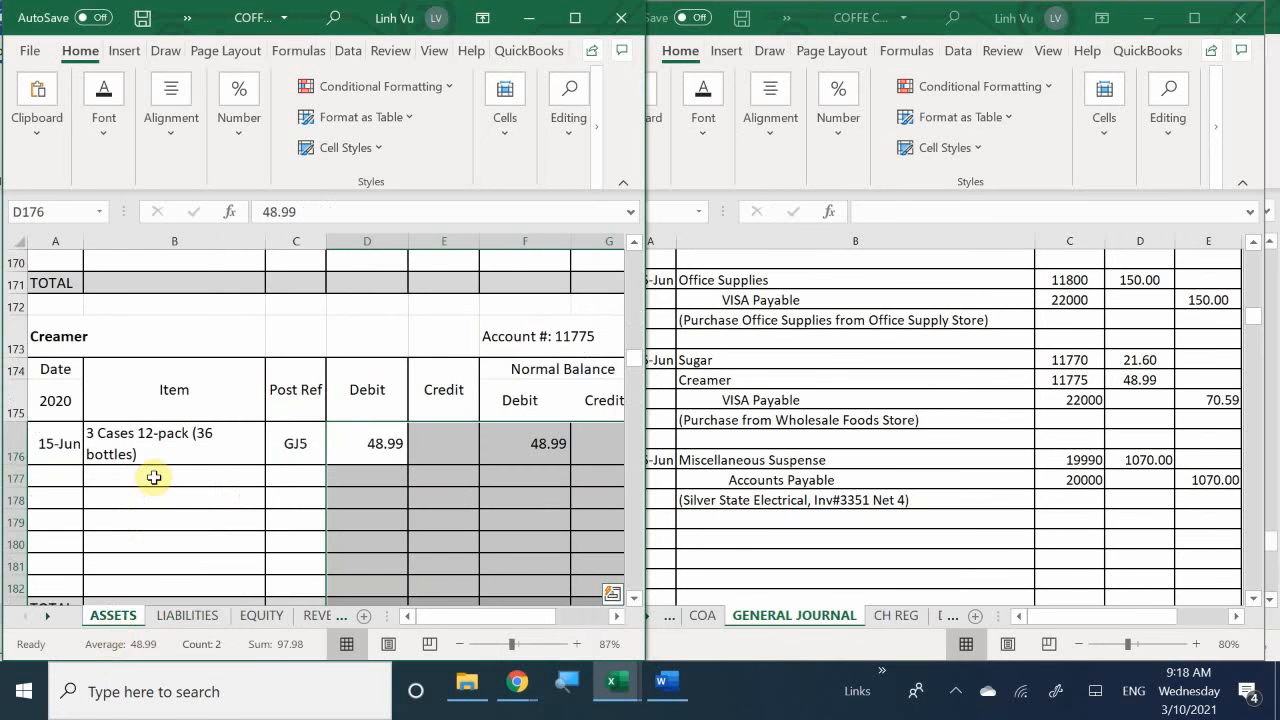
- Date a new entry 6/15 in A558 of the Miscellaneous Suspense account and check the account heading
scroll(154, 477, "down", 20)
scroll(154, 477, "down", 20)
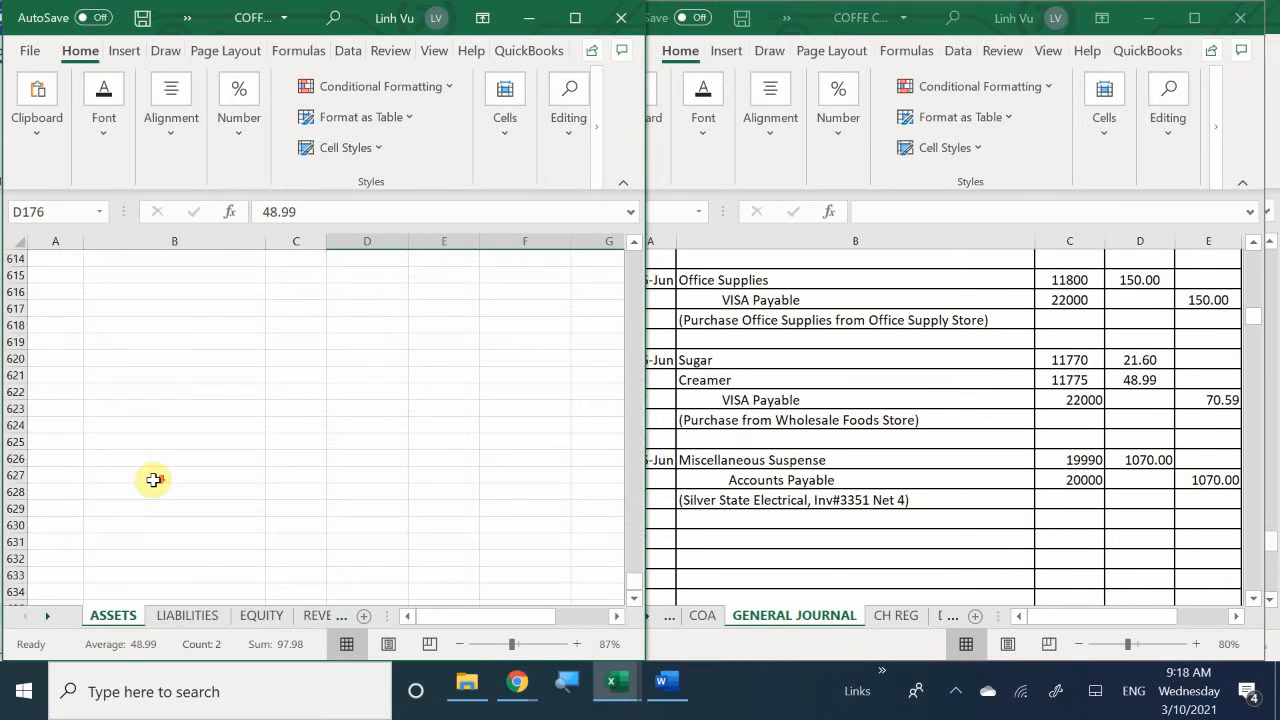
scroll(154, 480, "up", 20)
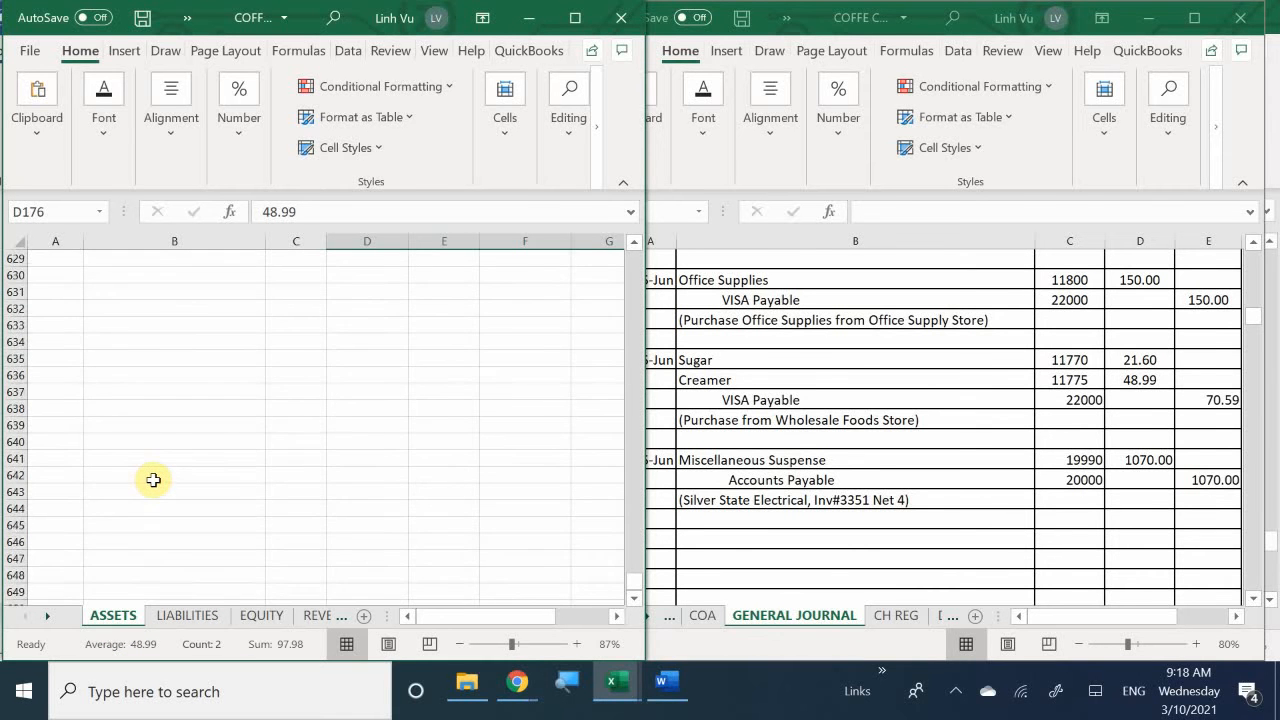
scroll(154, 480, "up", 15)
scroll(154, 480, "down", 11)
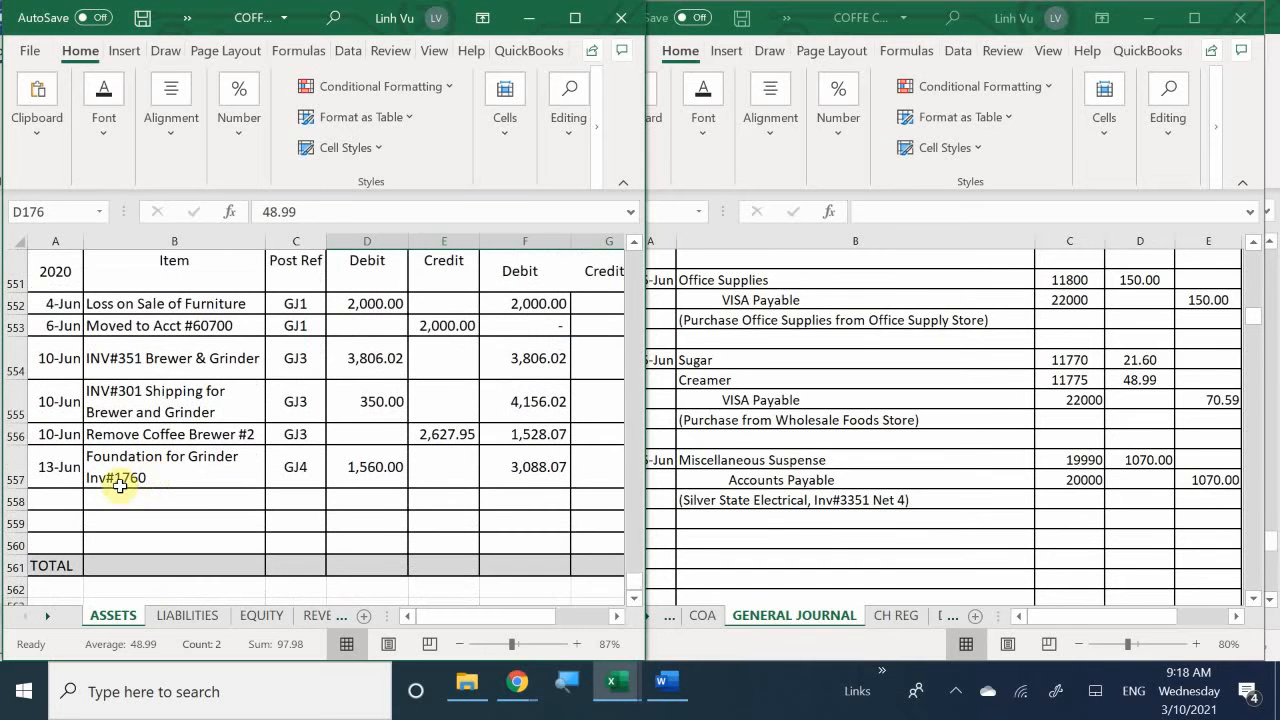
left_click(64, 500)
type("6/15")
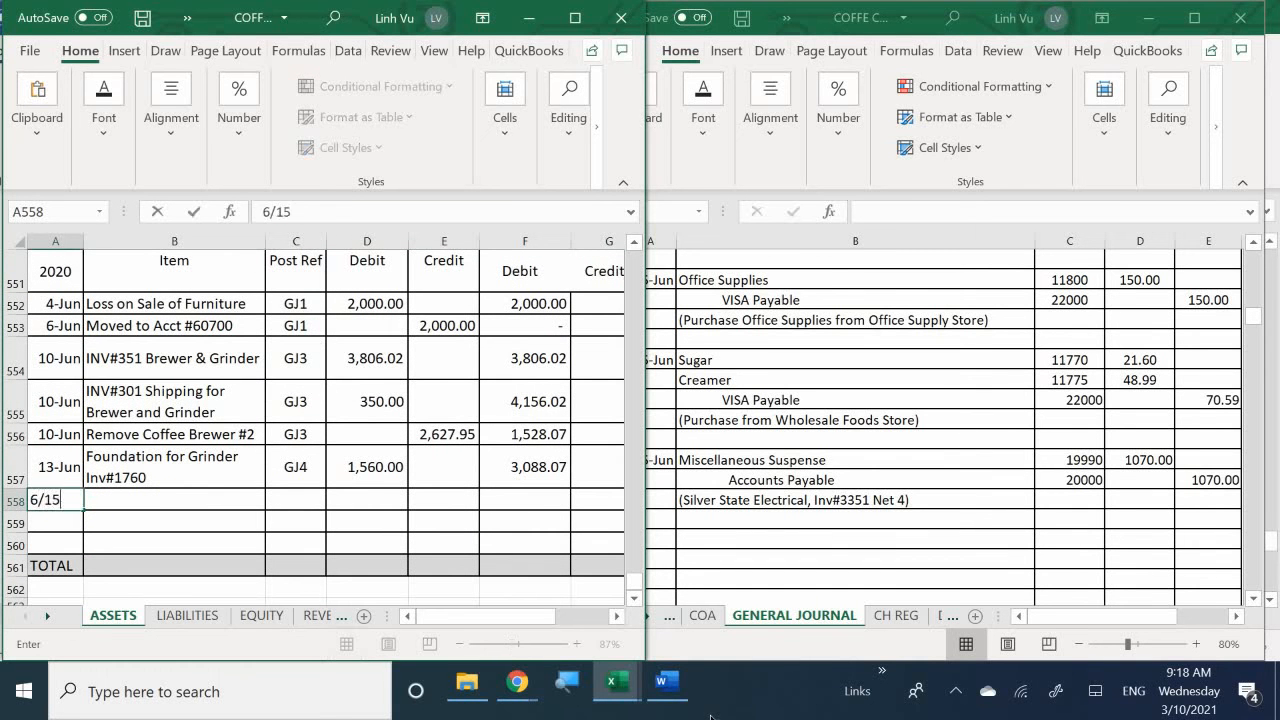
key("Return")
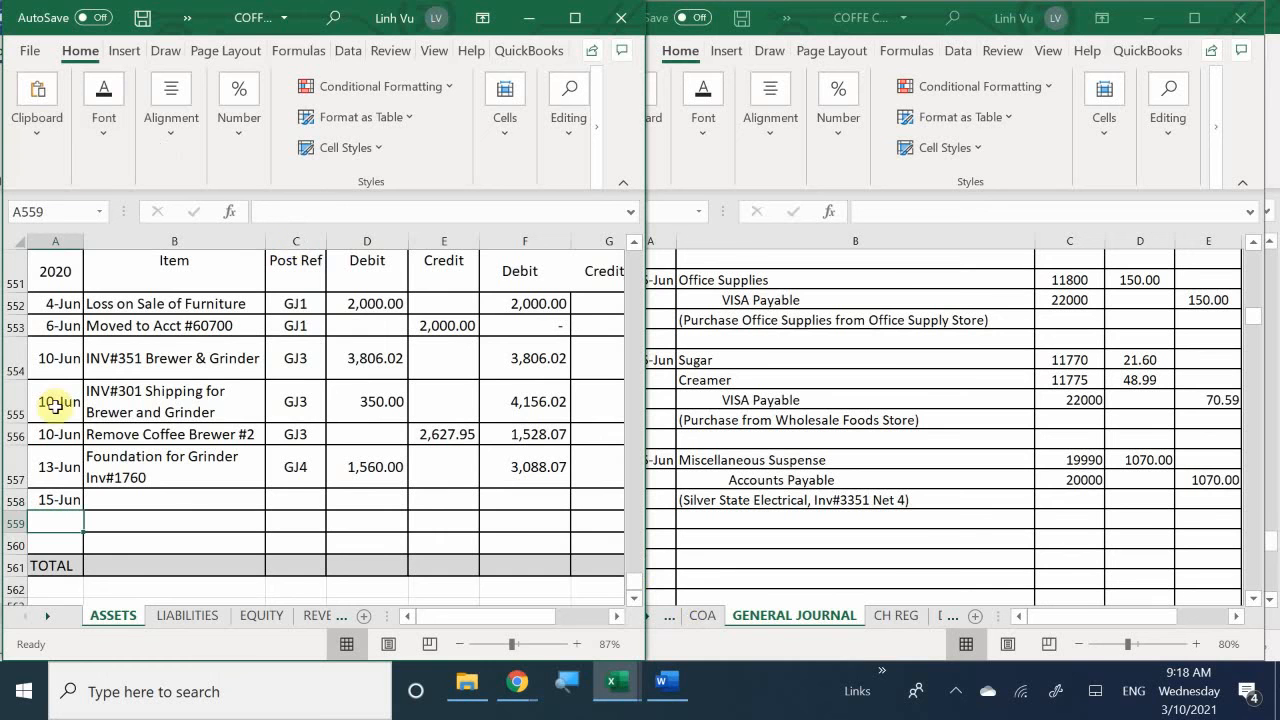
scroll(155, 478, "up", 1)
scroll(155, 478, "up", 1)
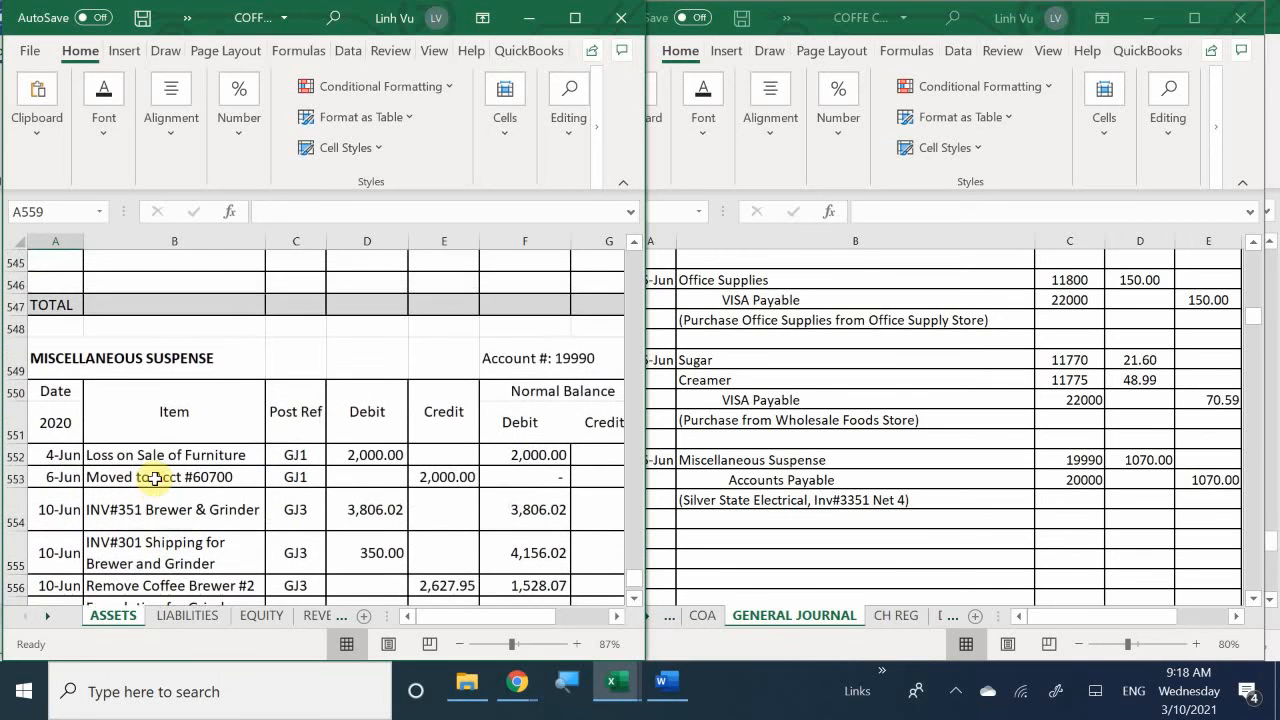
scroll(155, 478, "down", 2)
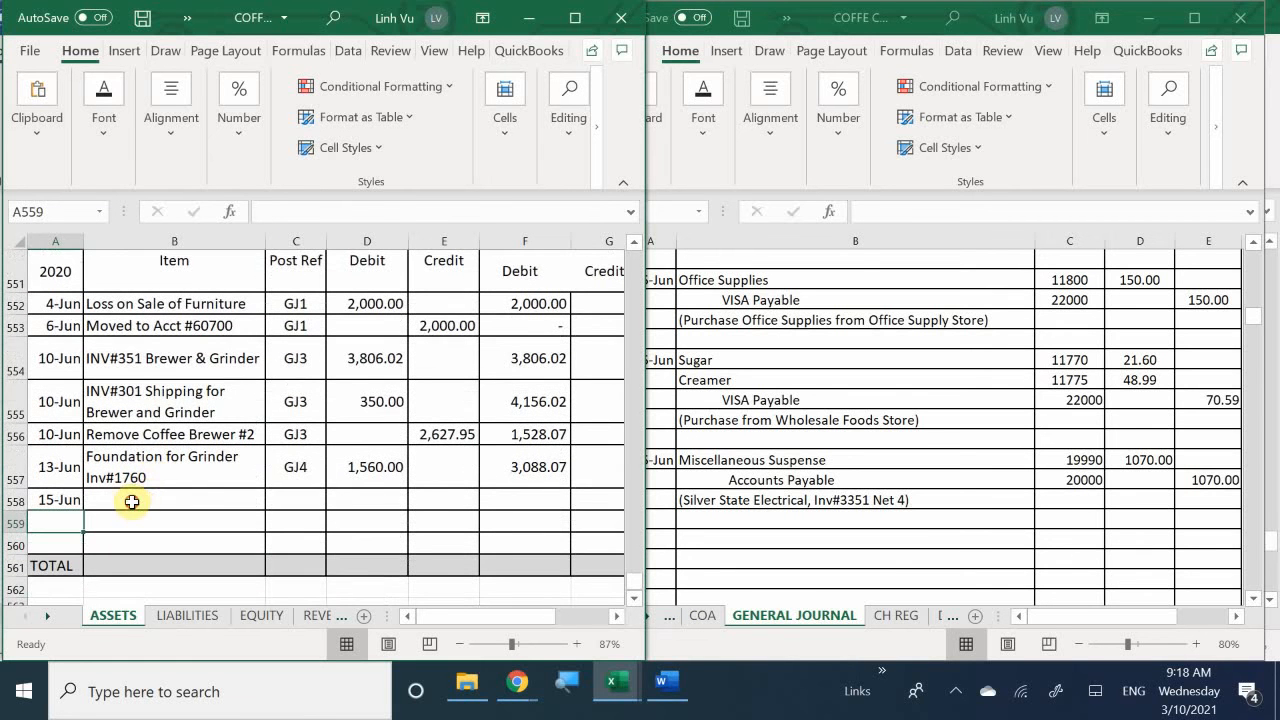
- Enter "Electrical work on Grinder Inv#3351" as the item in B558 of the Miscellaneous Suspense account
left_click(130, 508)
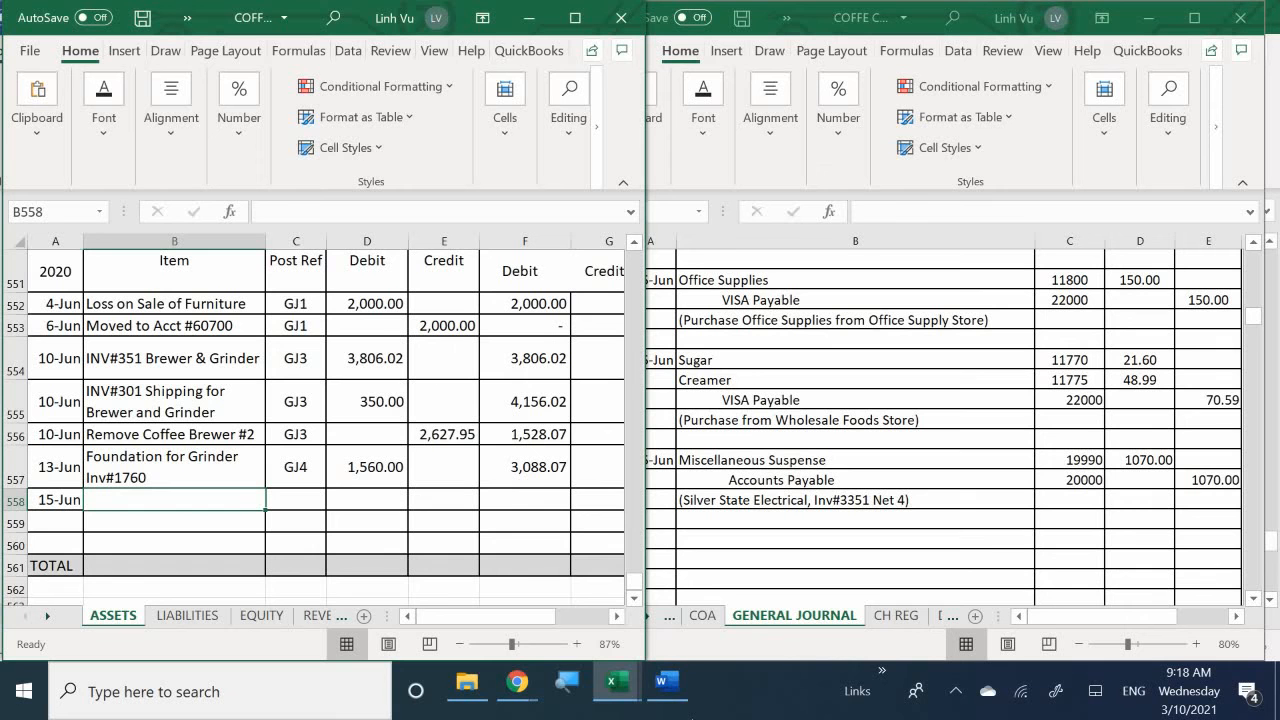
type("E")
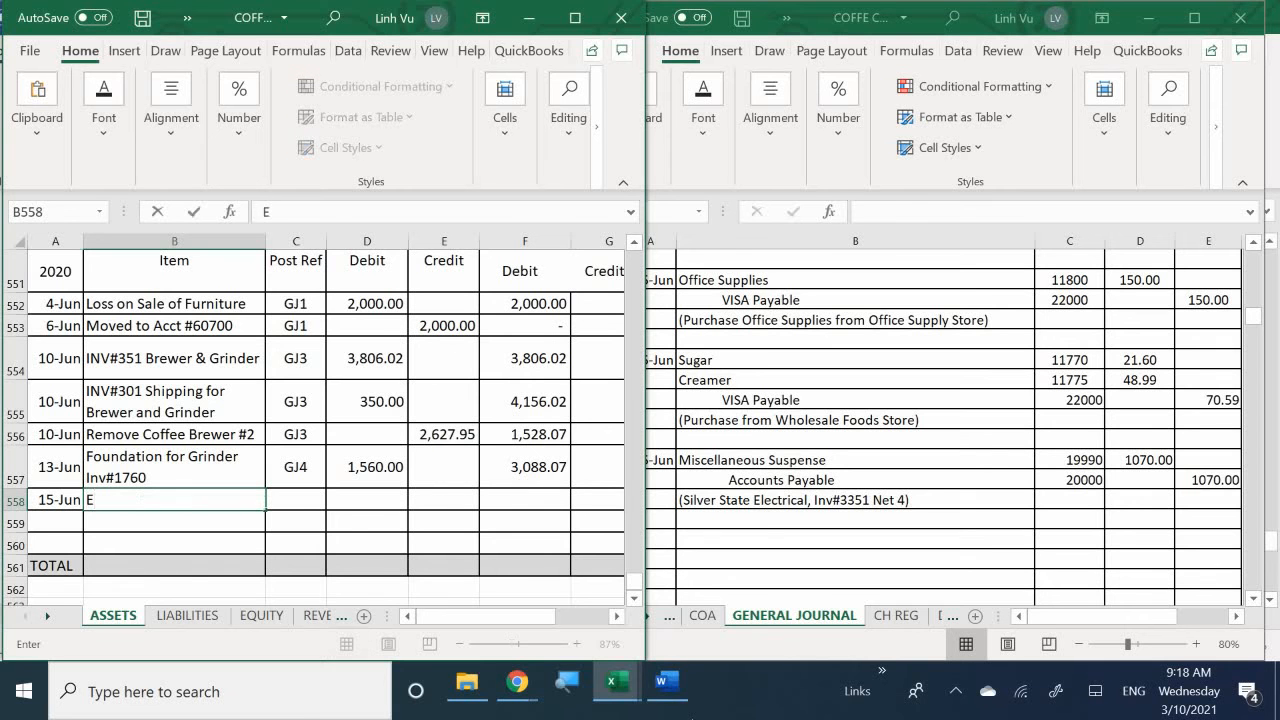
type("lectrical w")
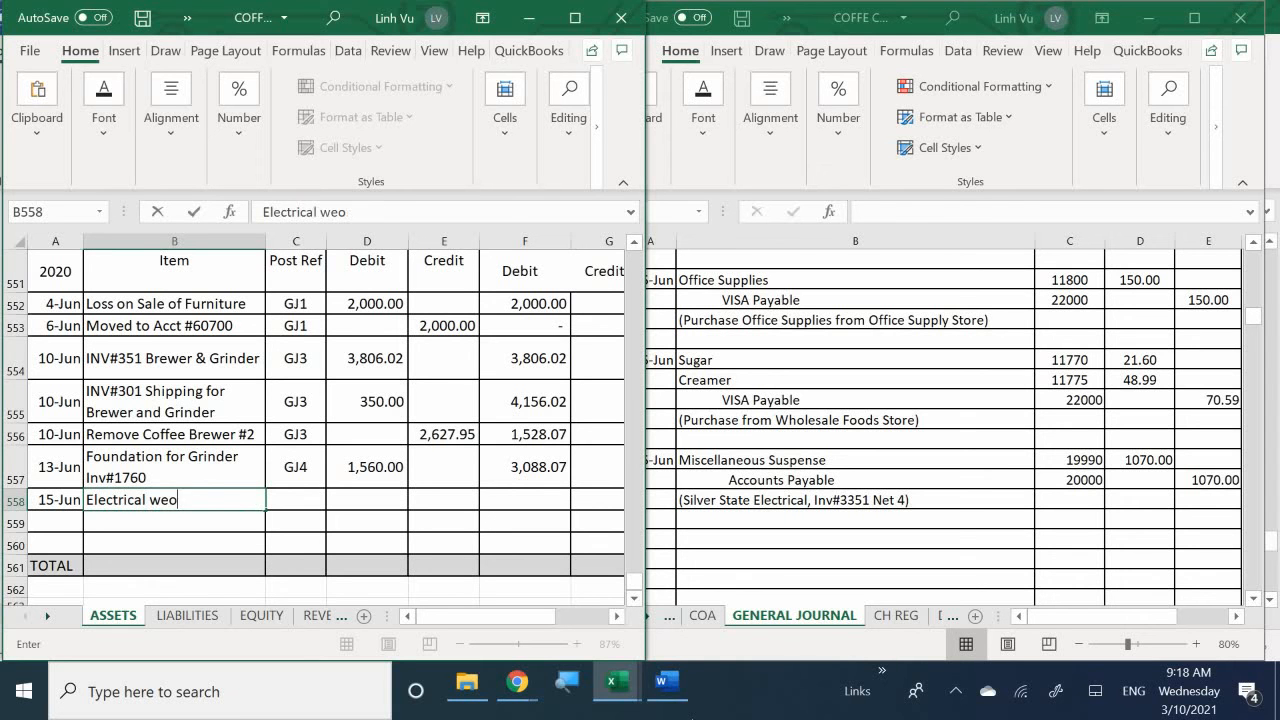
type("o")
key("BackSpace")
type("ork omn")
key("BackSpace")
key("BackSpace")
type("n Grom")
key("BackSpace")
key("BackSpace")
type("inder ")
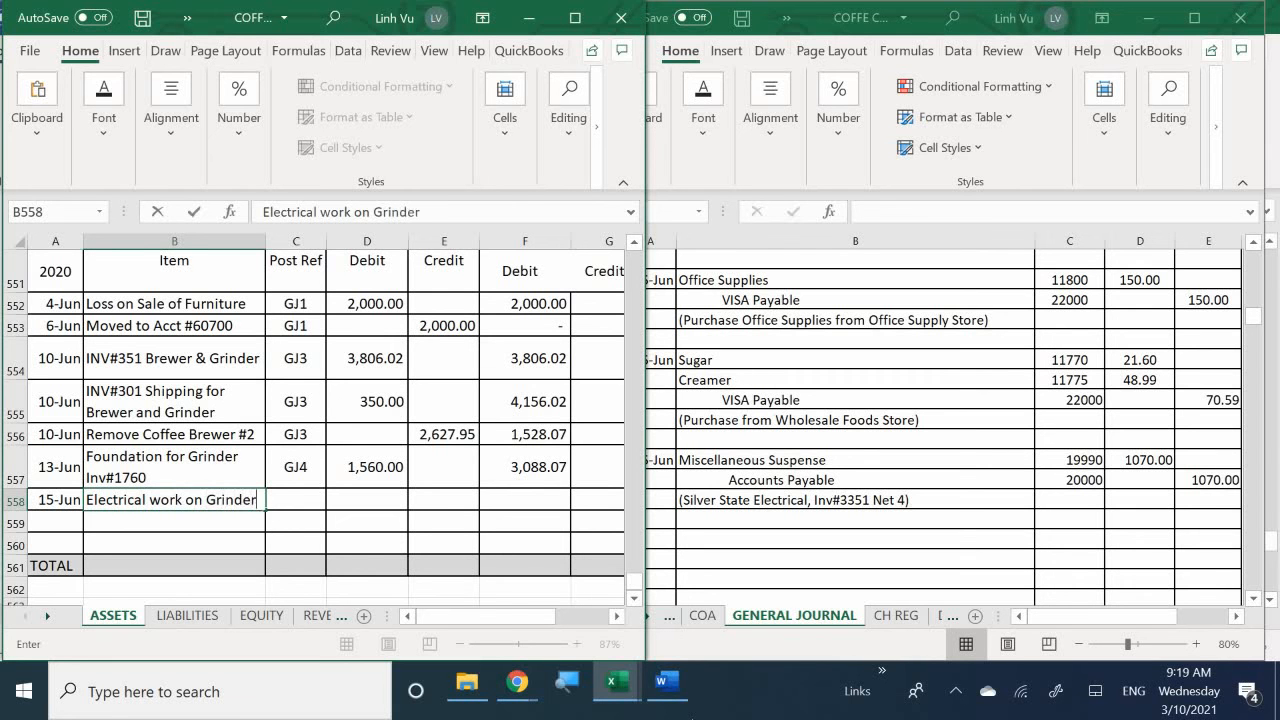
type("I")
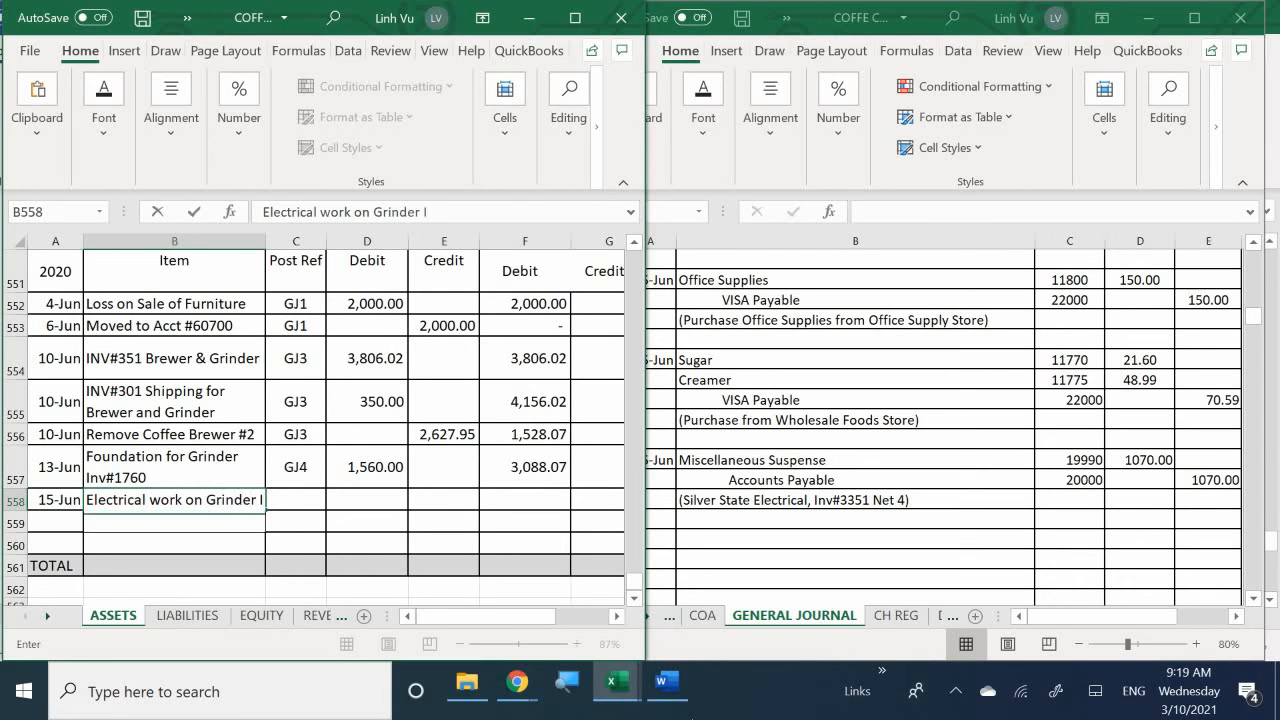
type("nv@")
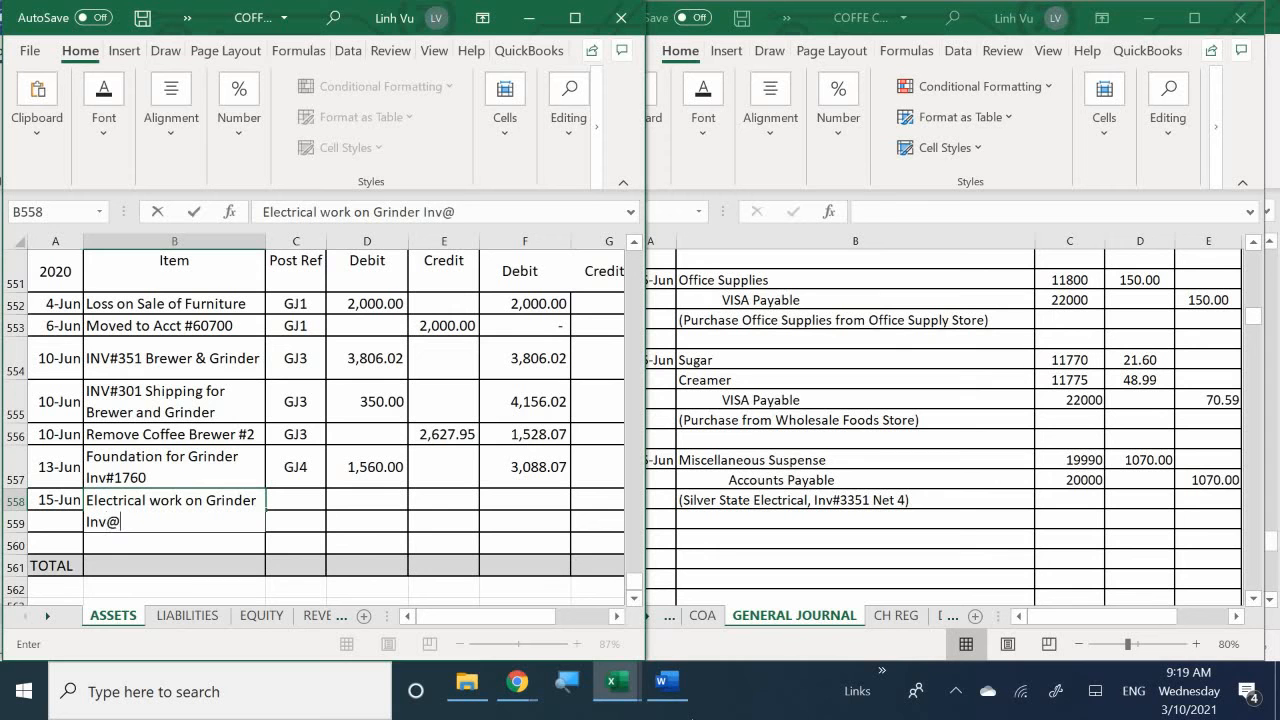
key("BackSpace")
type("#3351")
key("Tab")
- Enter post reference GI5 in C558 and a debit of 1070 in D558 for the Miscellaneous Suspense entry
type("GK")
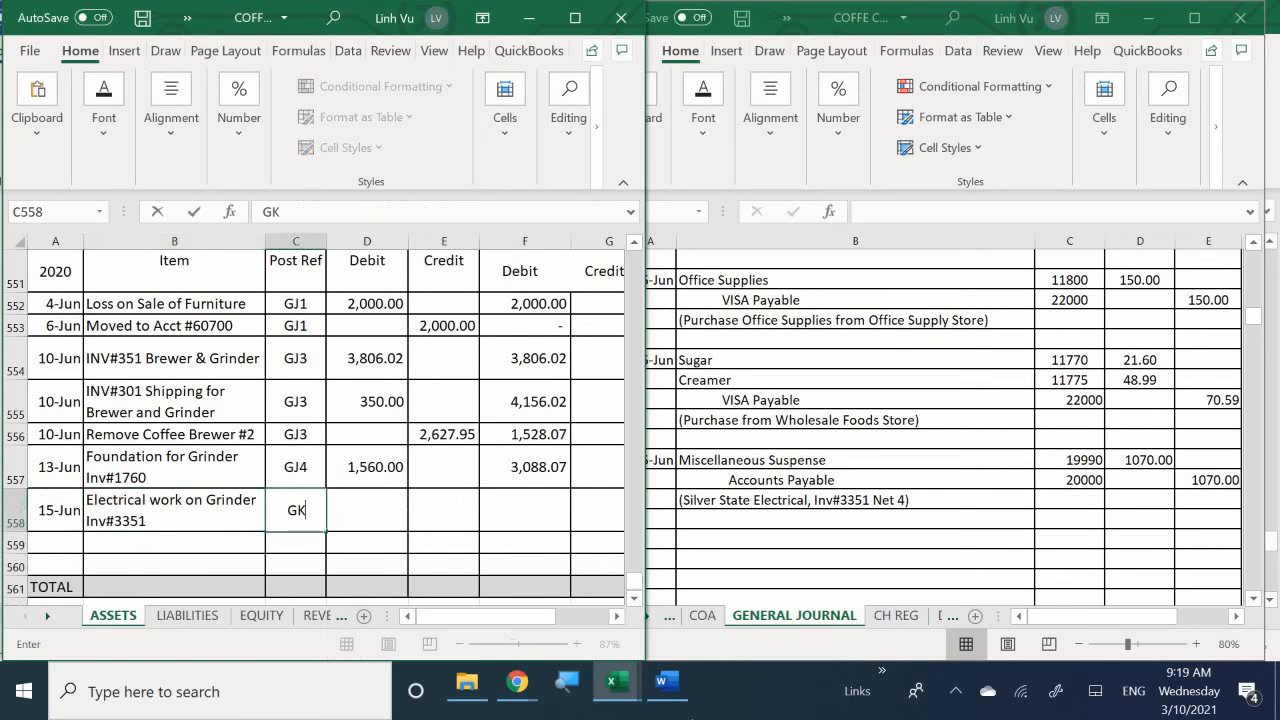
key("BackSpace")
type("J")
type("5")
key("Tab")
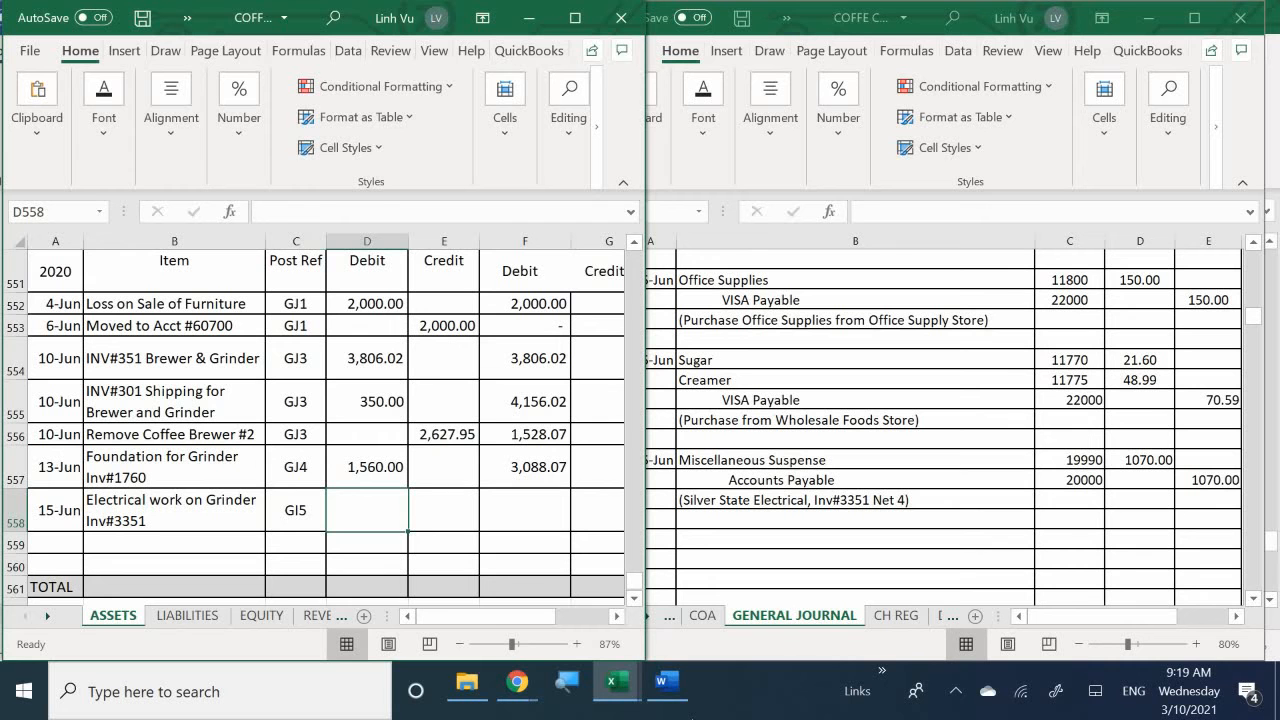
type("1070")
key("Return")
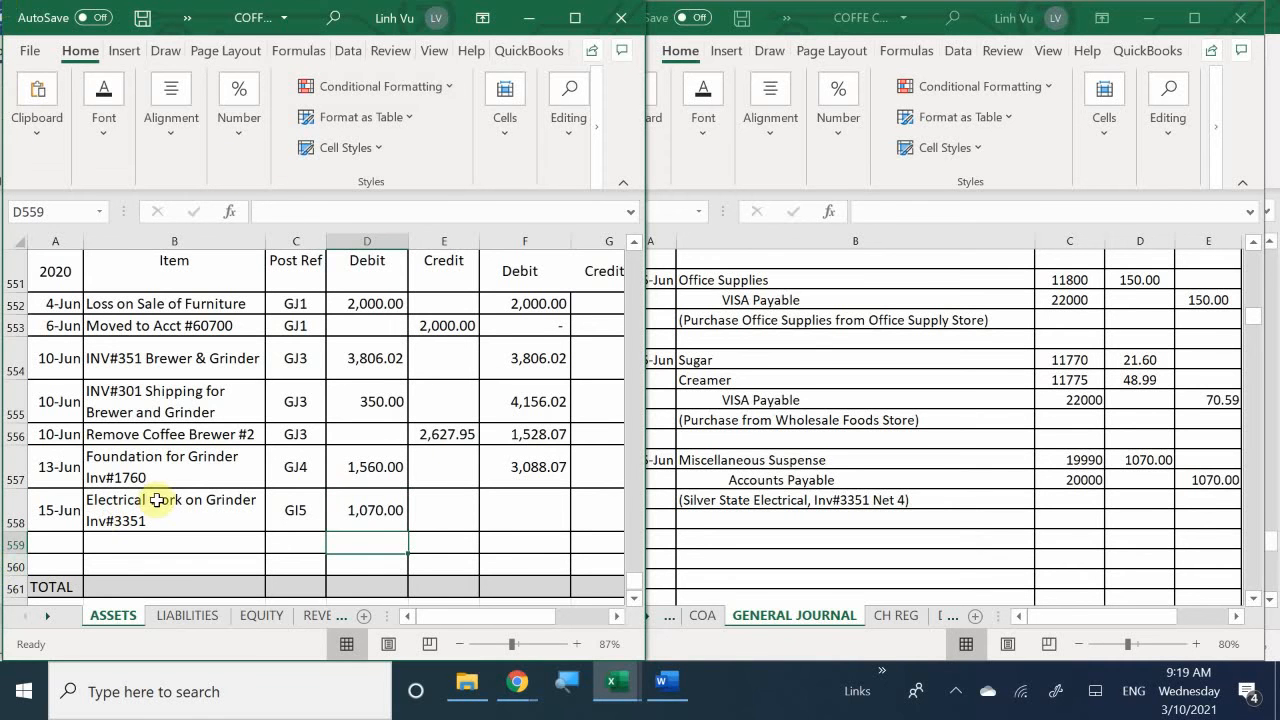
- Extend the Miscellaneous Suspense running debit balance formula from F557 down to F558
left_click(509, 466)
key("ctrl+c")
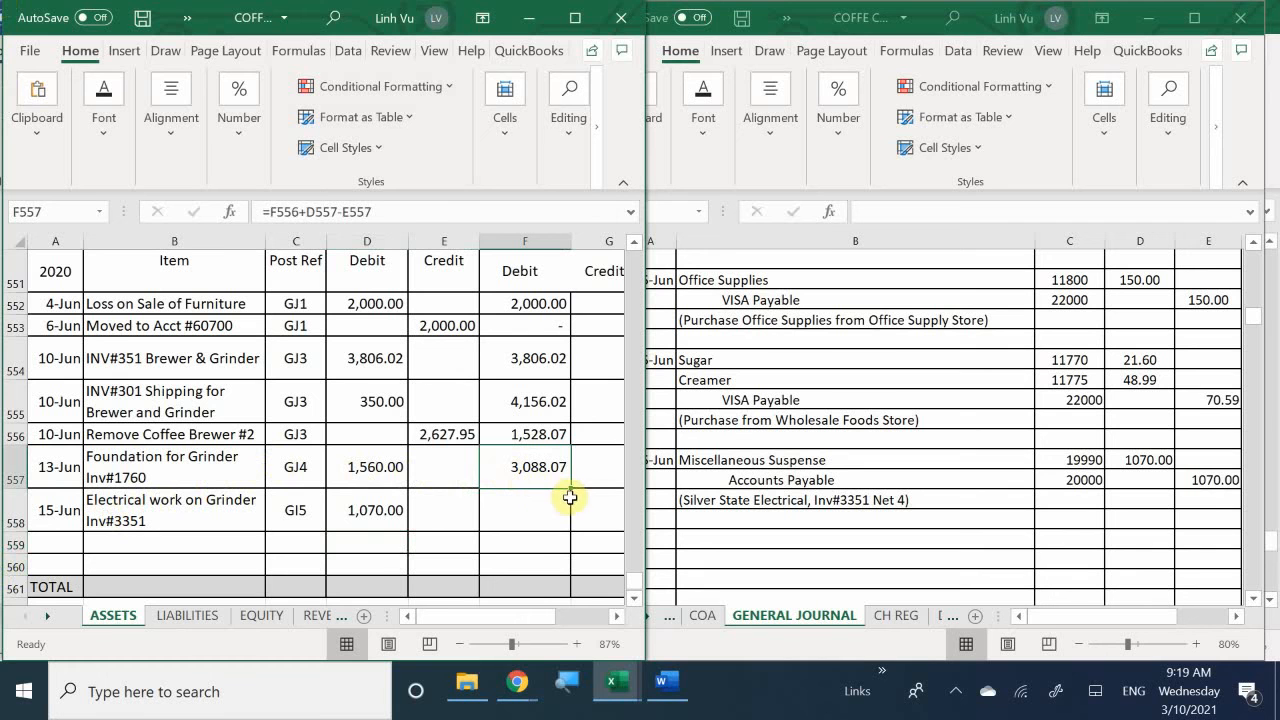
left_click_drag(570, 488, 572, 534)
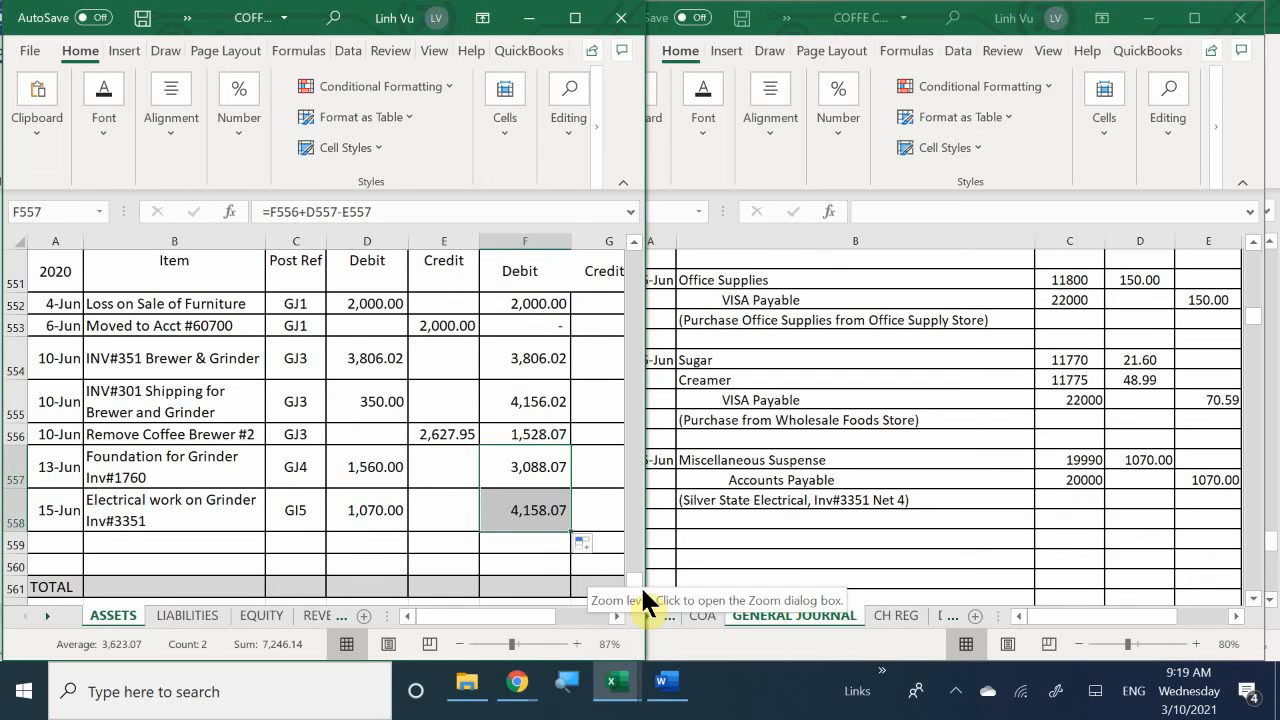
- Date a new entry 6/15 in A19 of the Accounts Payable ledger on the LIABILITIES sheet
left_click(181, 622)
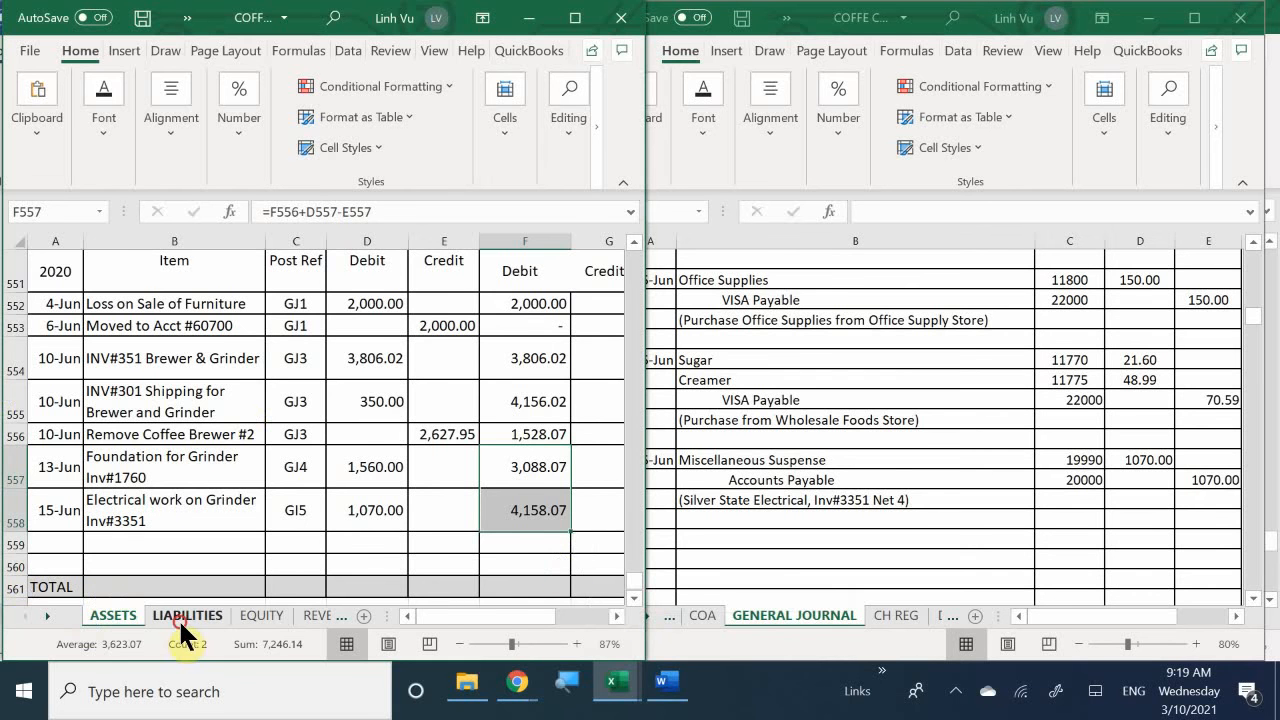
scroll(186, 464, "up", 14)
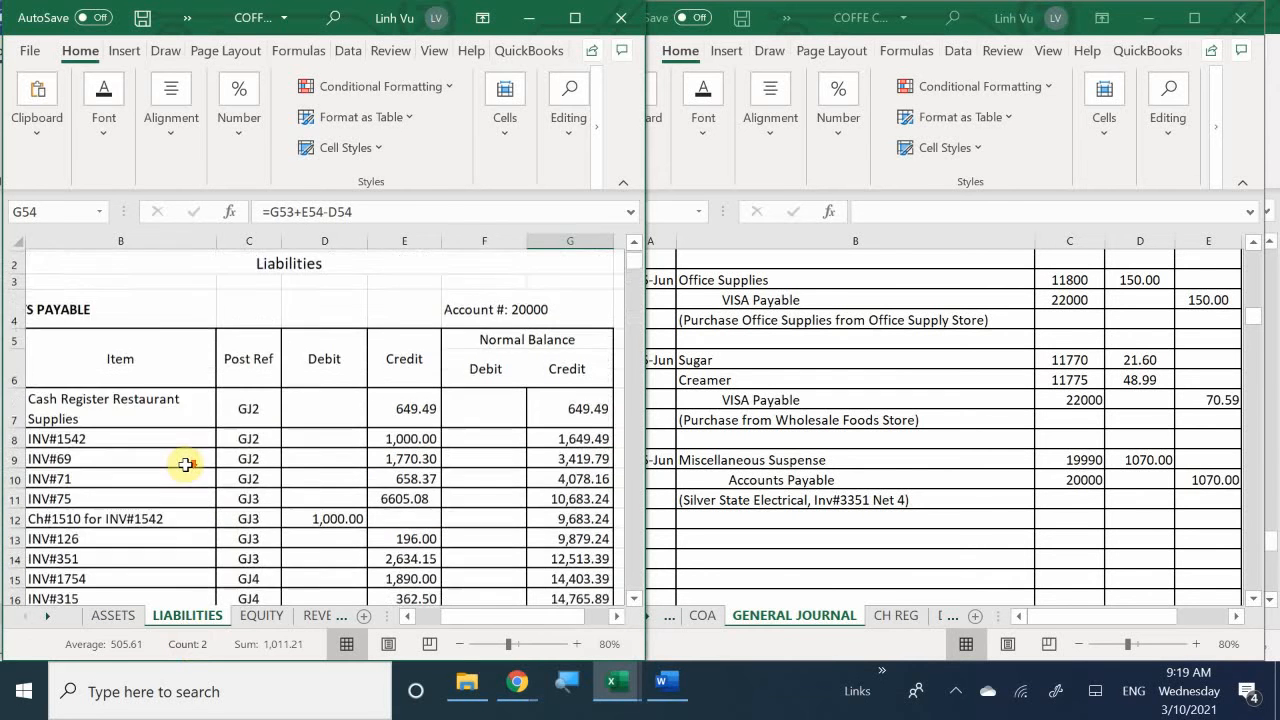
scroll(186, 464, "down", 7)
scroll(186, 464, "up", 8)
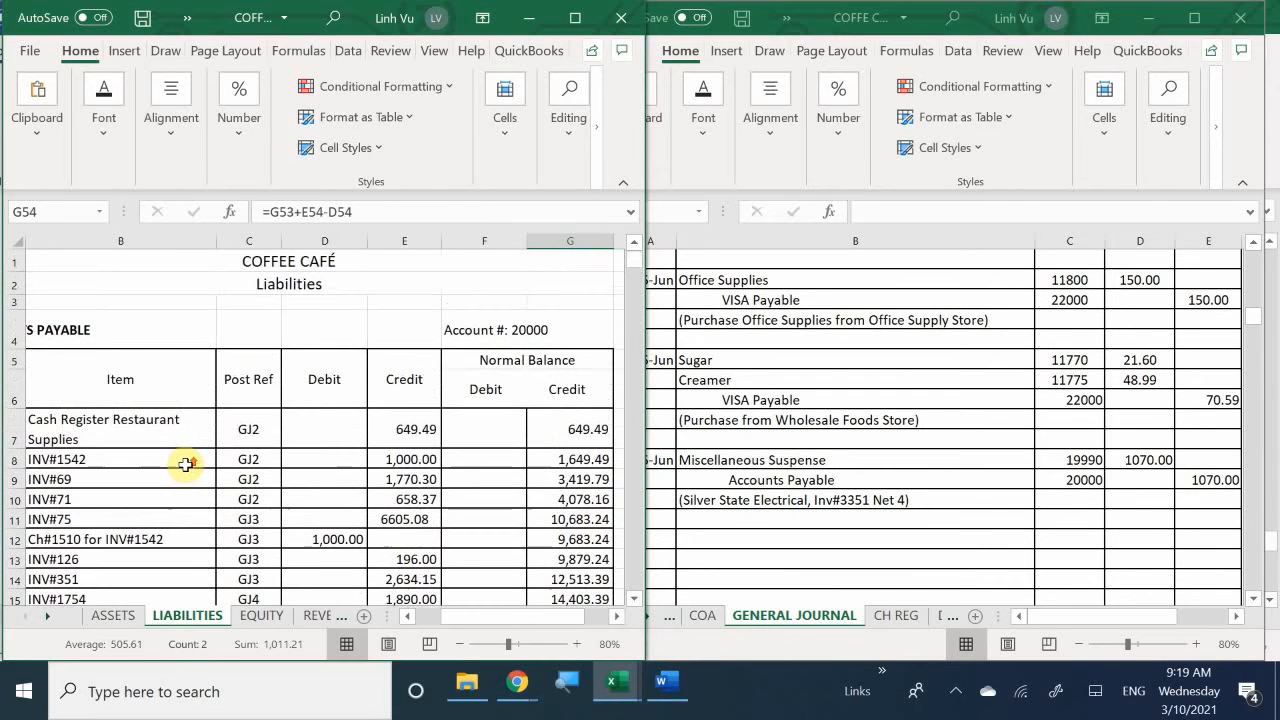
left_click(131, 579)
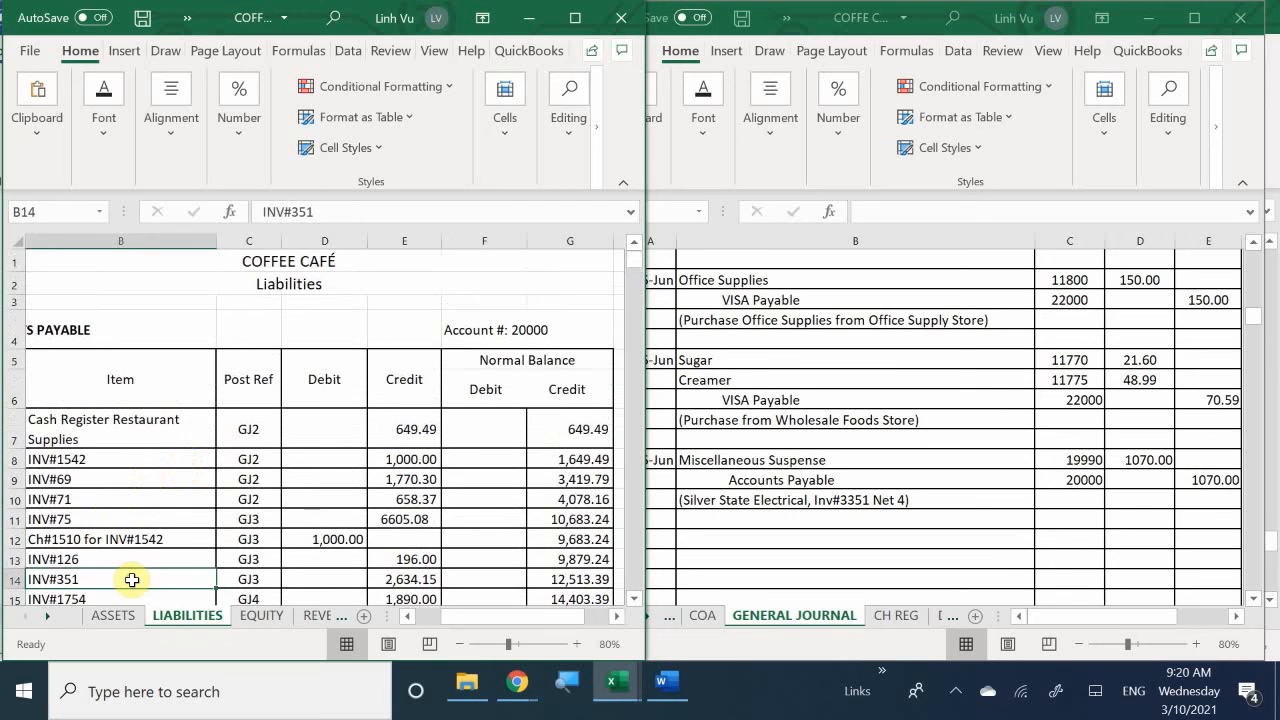
key("Left")
key("Down")
key("Down")
key("Down")
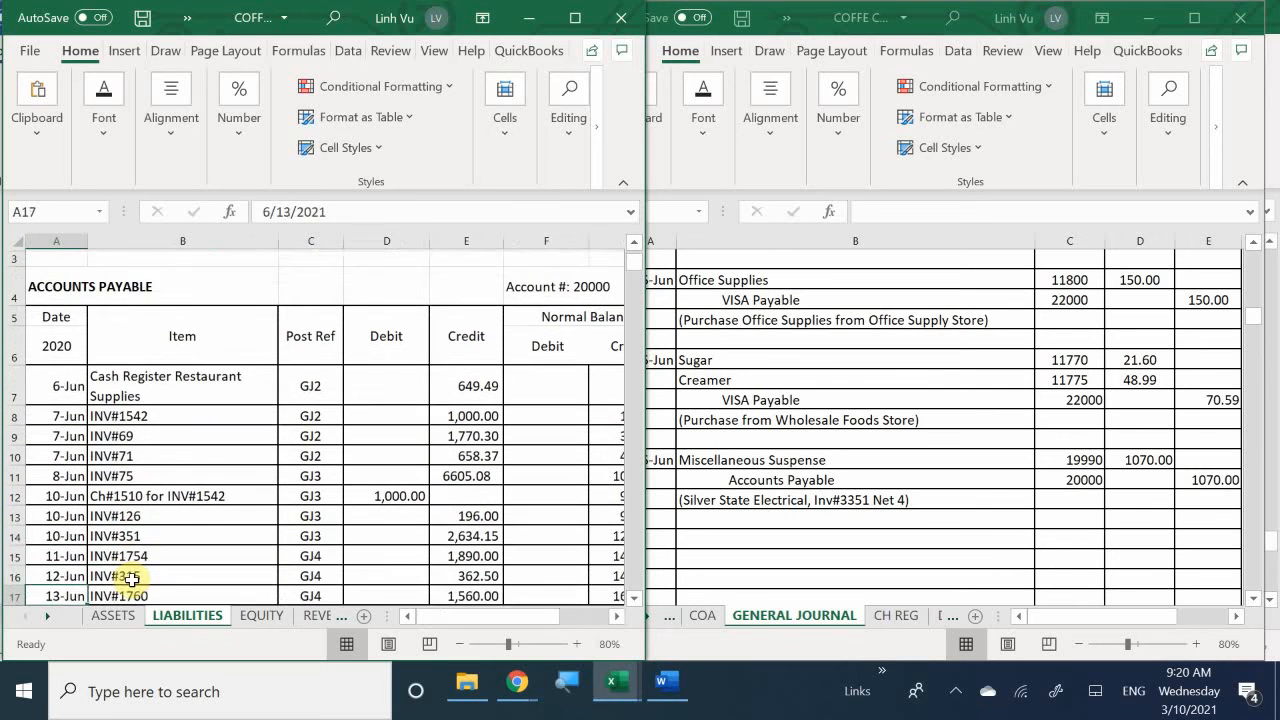
key("Down")
key("Down")
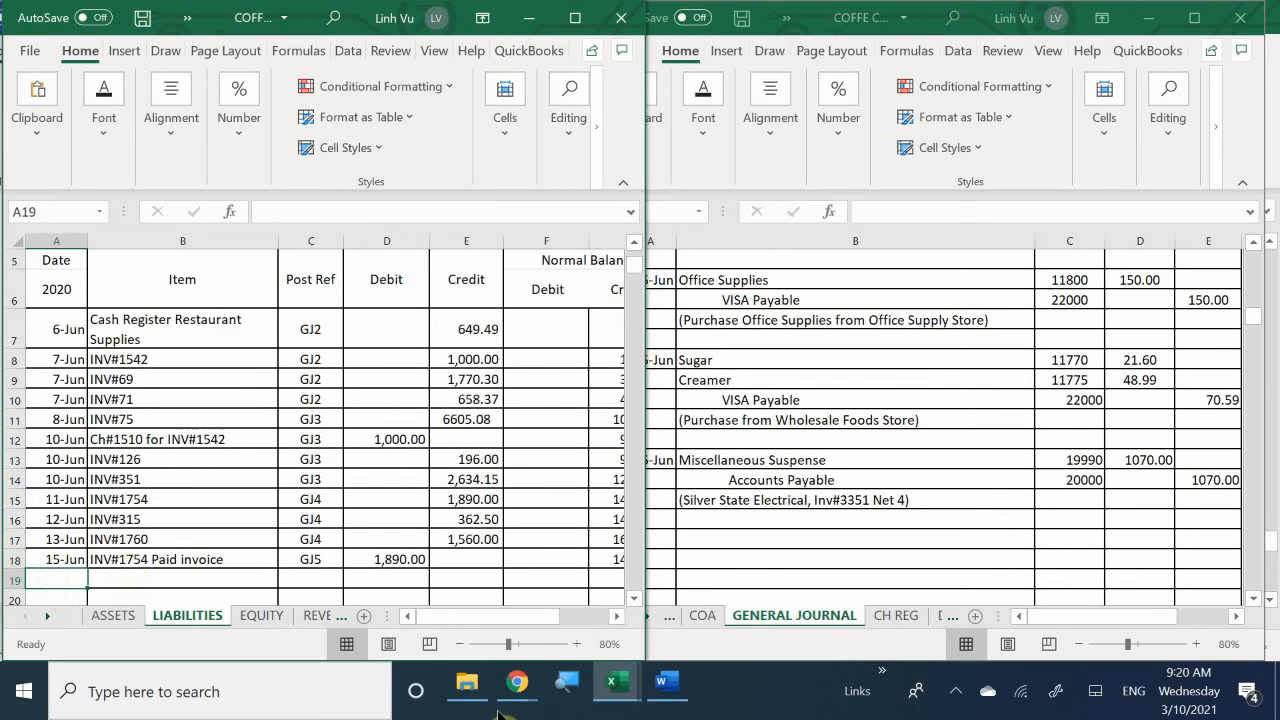
type("6/15")
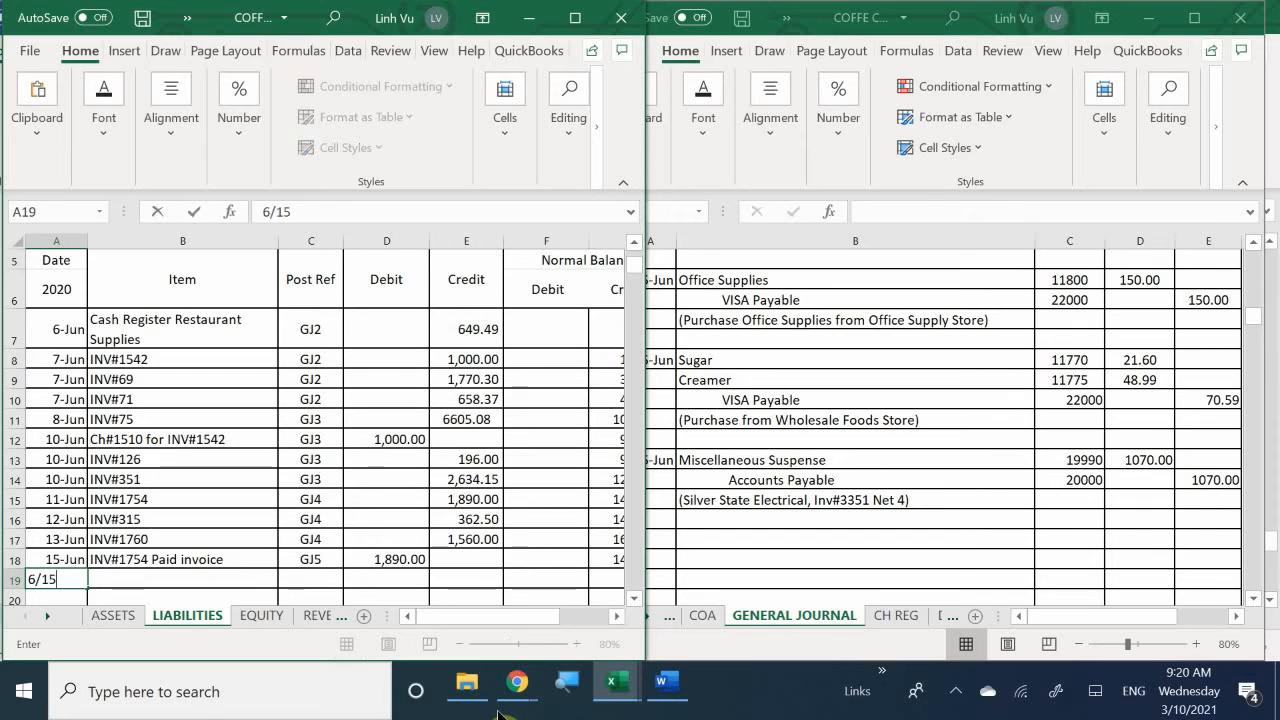
key("Return")
key("Up")
key("Right")
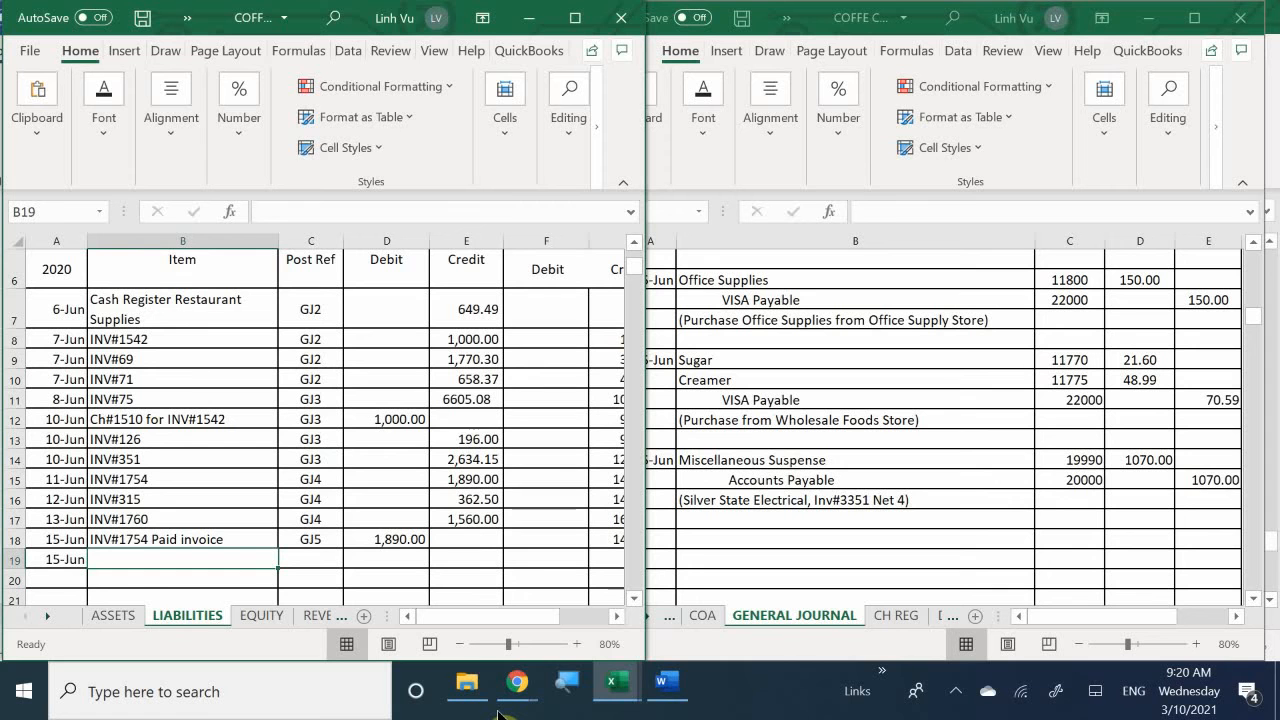
- Enter "Inv#3351" as the item in B19 of the Accounts Payable ledger
type("O")
key("BackSpace")
type("O")
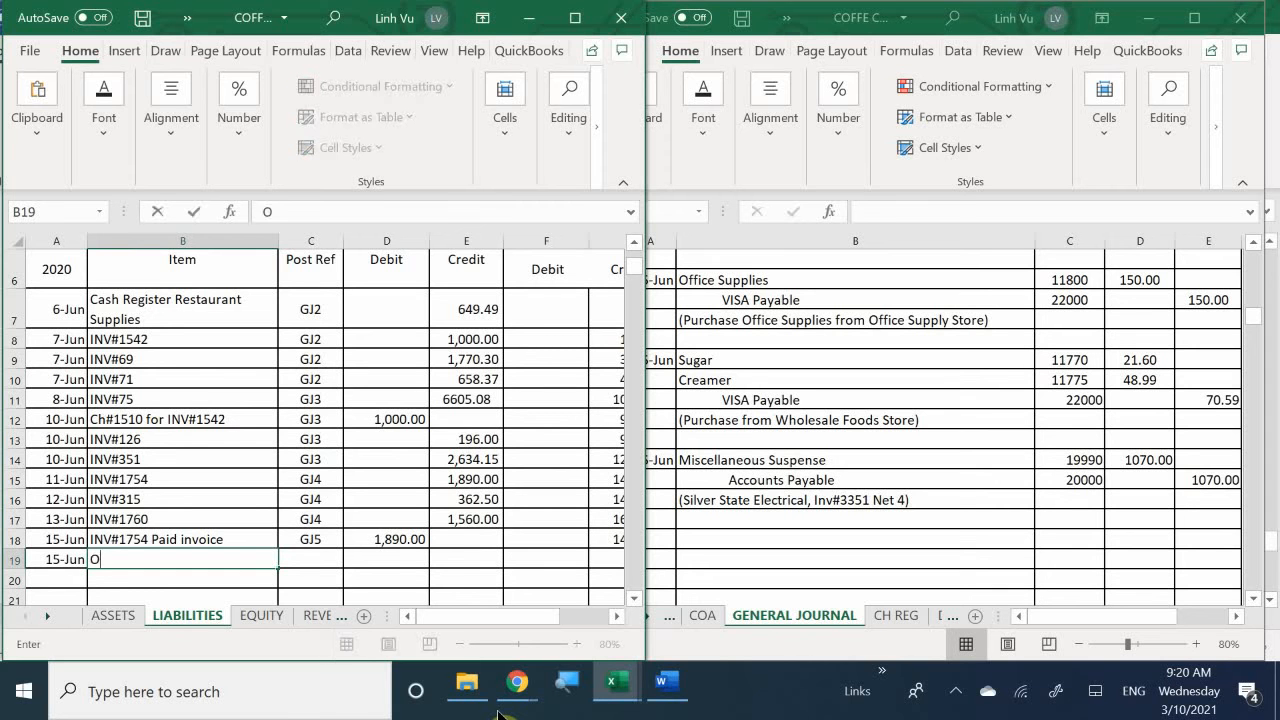
key("BackSpace")
type("Inv")
key("BackSpace")
type("v@")
key("BackSpace")
type("#3351")
key("Tab")
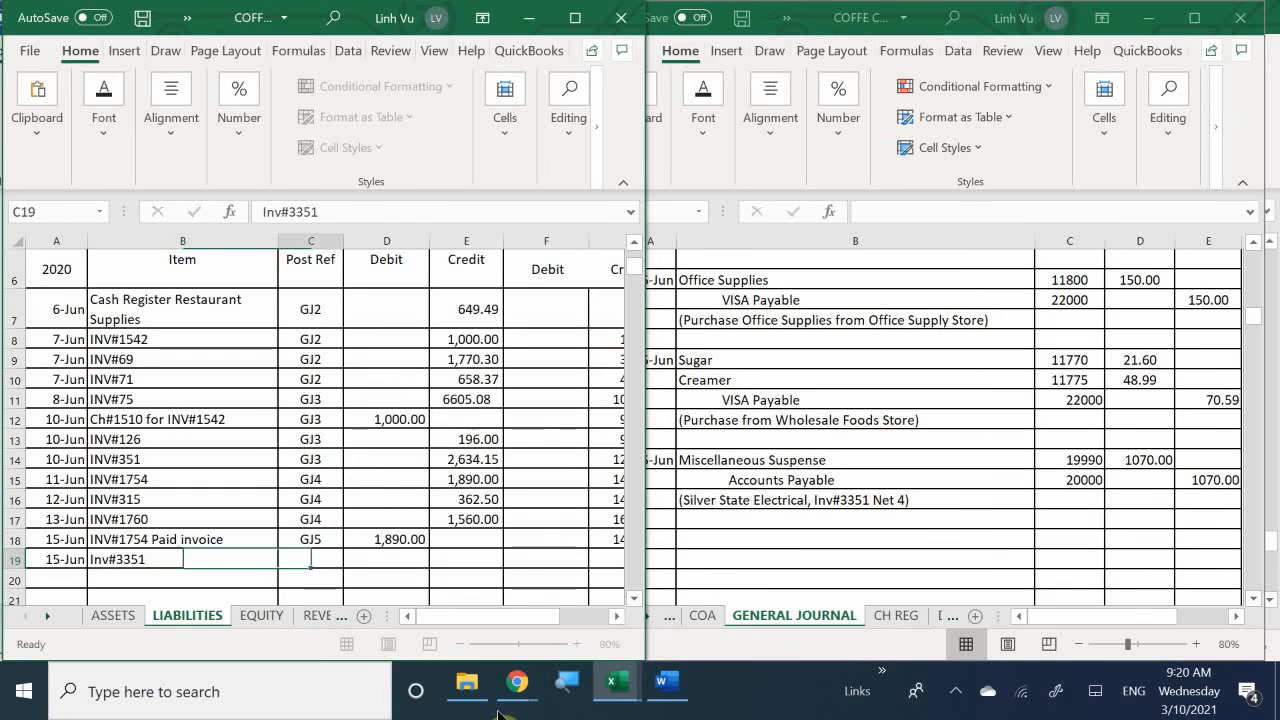
- Enter post reference GJ5 in C19 and a credit of 1070 in E19 for the Inv#3351 entry
type("GJ5")
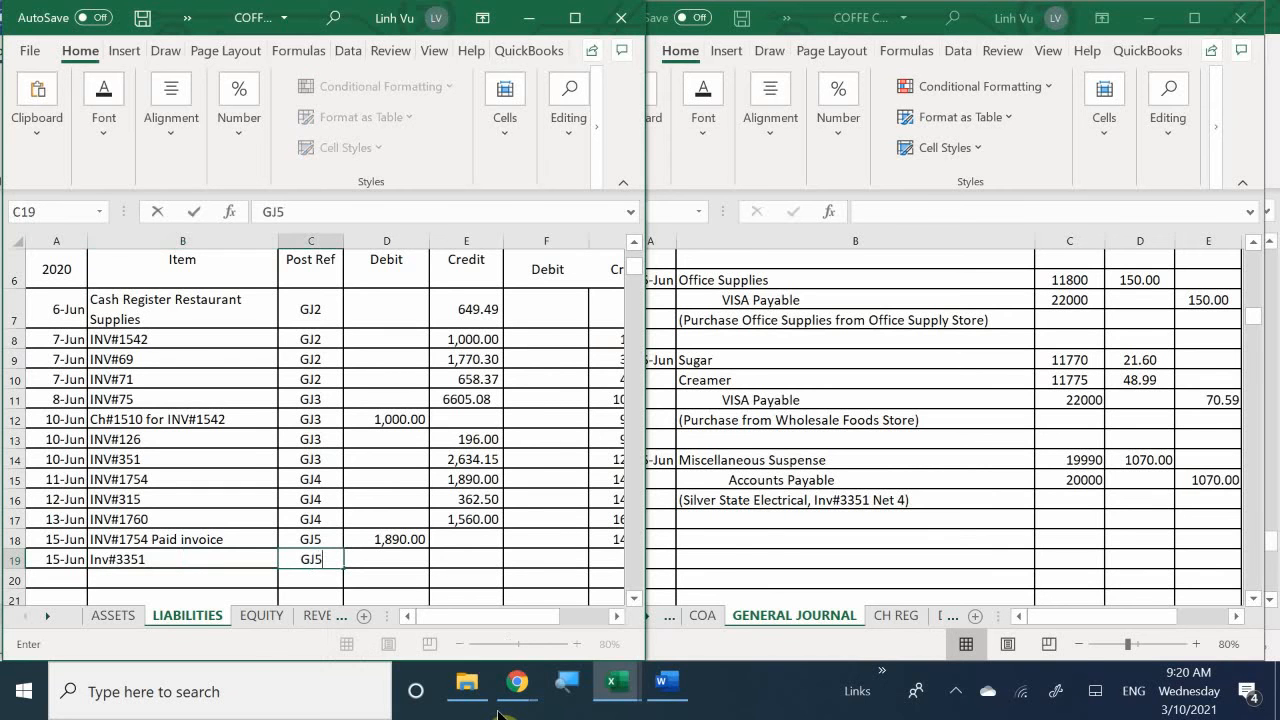
key("Tab")
key("Tab")
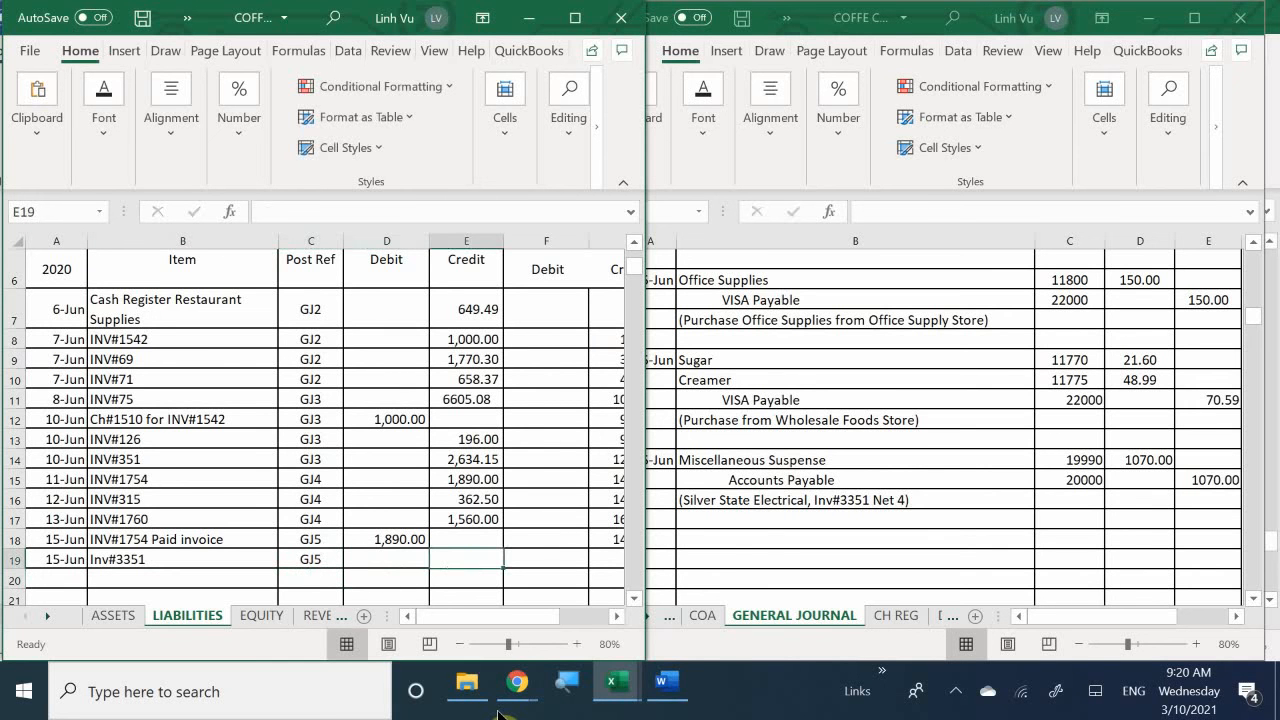
type("1070")
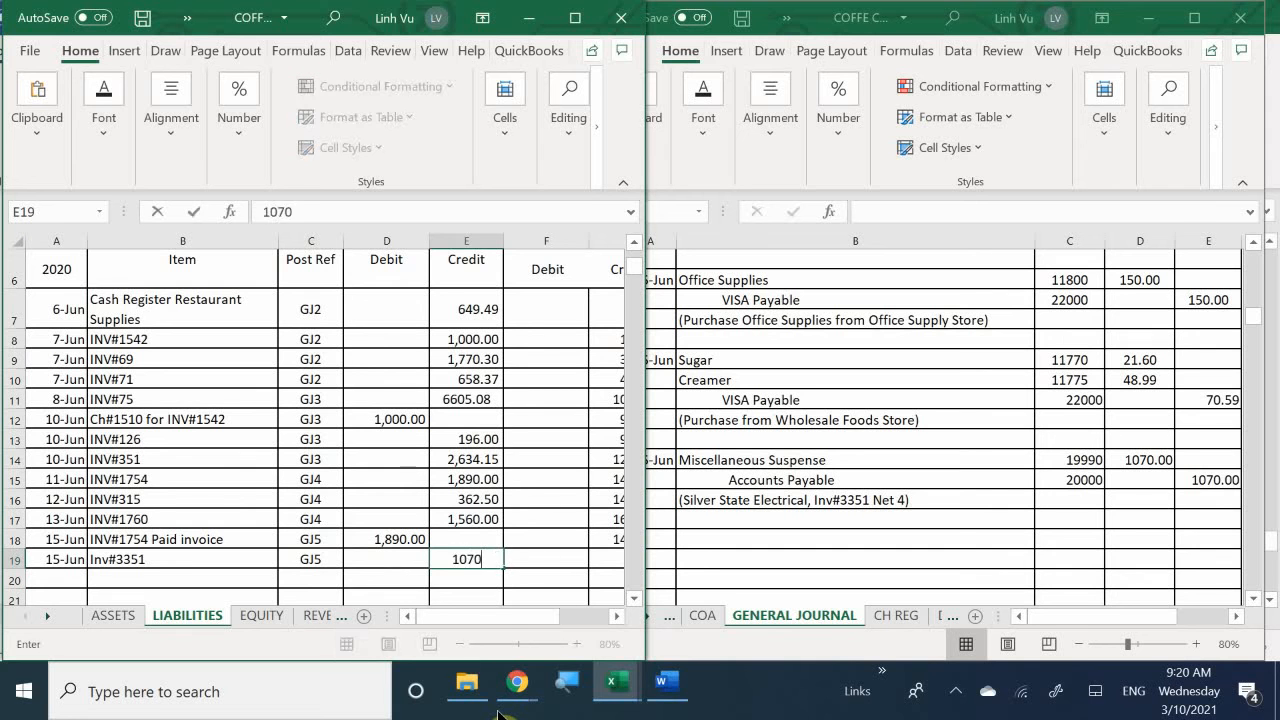
key("Return")
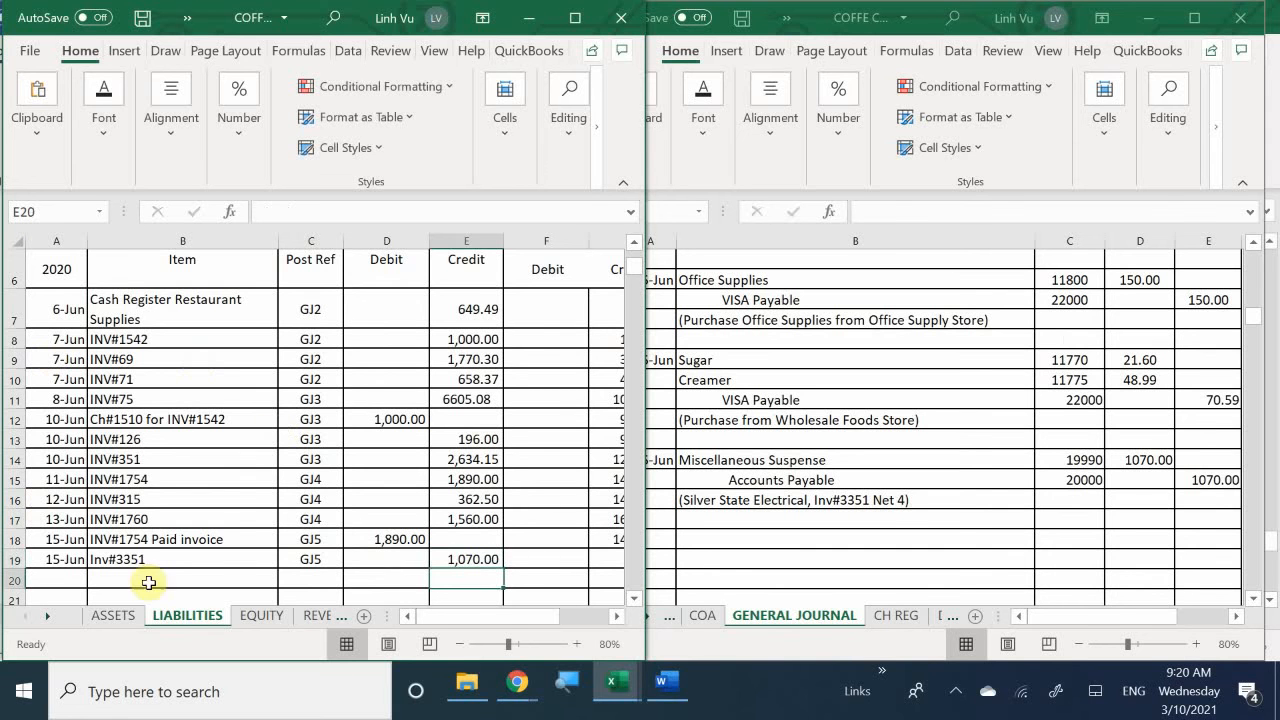
- Extend the Accounts Payable running credit balance formula from G18 down to G19
left_click_drag(440, 618, 473, 629)
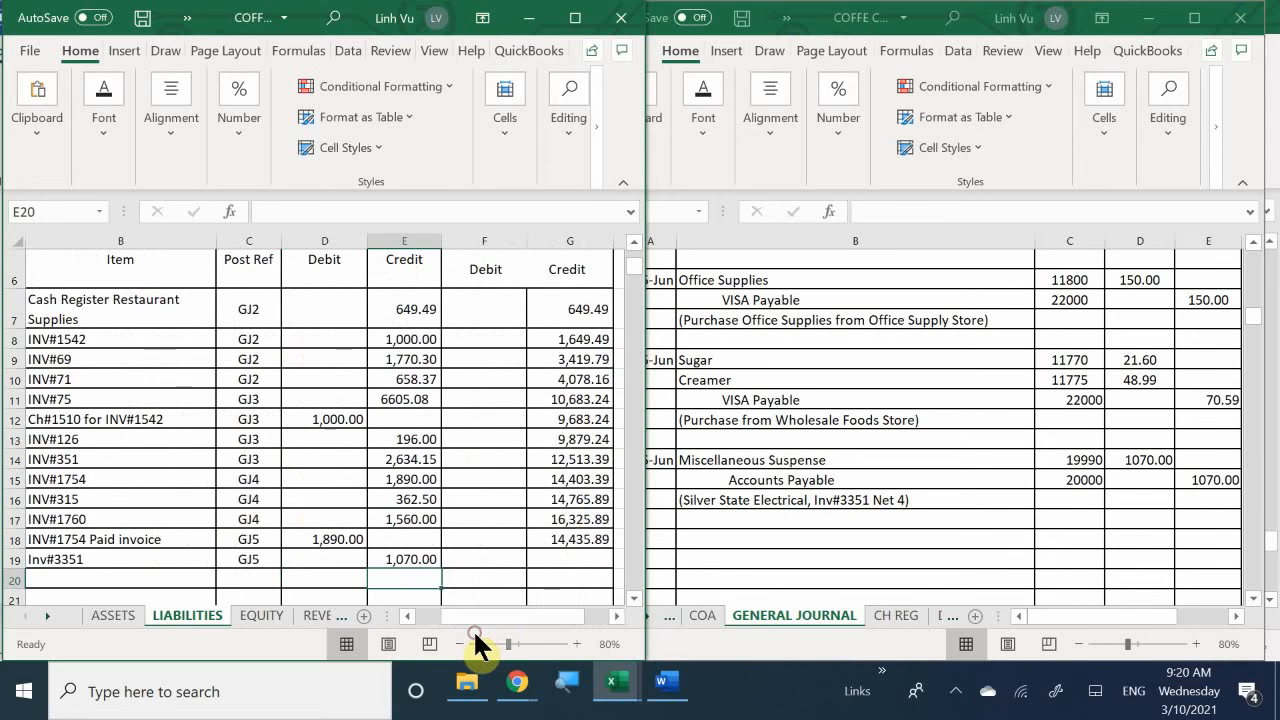
left_click(576, 540)
left_click_drag(613, 551, 615, 566)
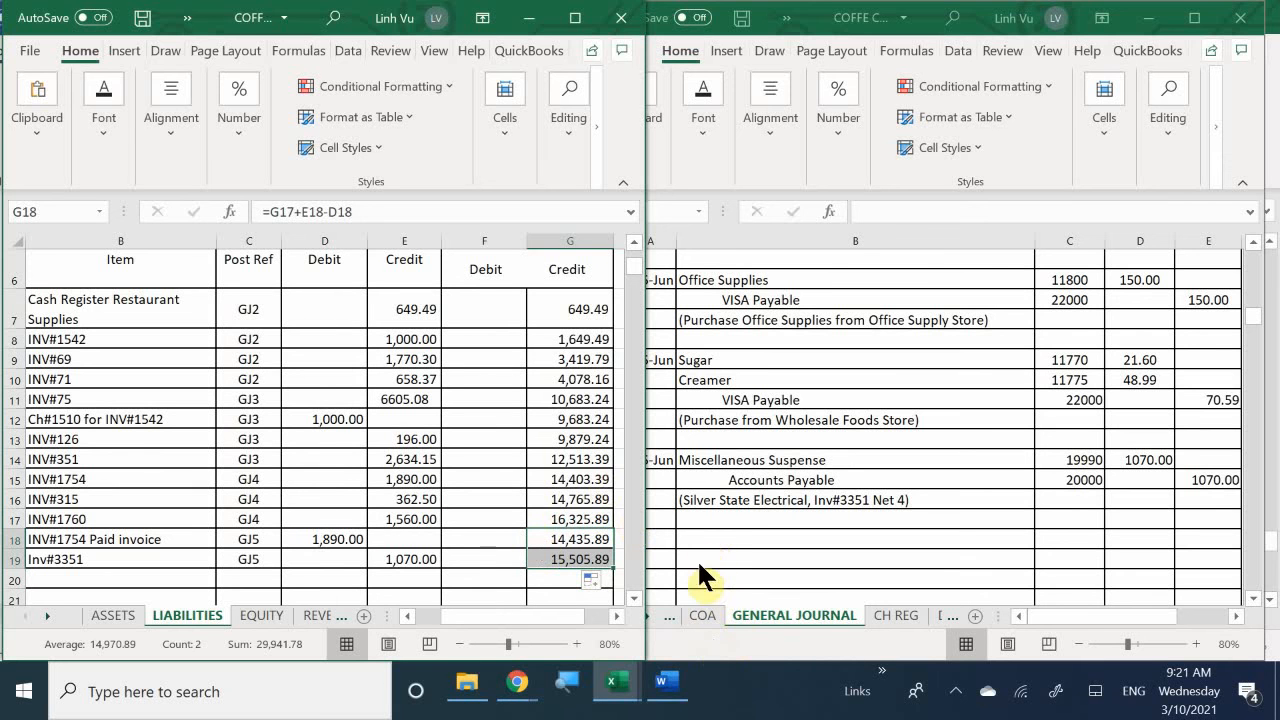
- Look up the transaction following the Silver State Electrical bill in the Word document and date a new general journal entry 6/15 in A196
left_click(696, 523)
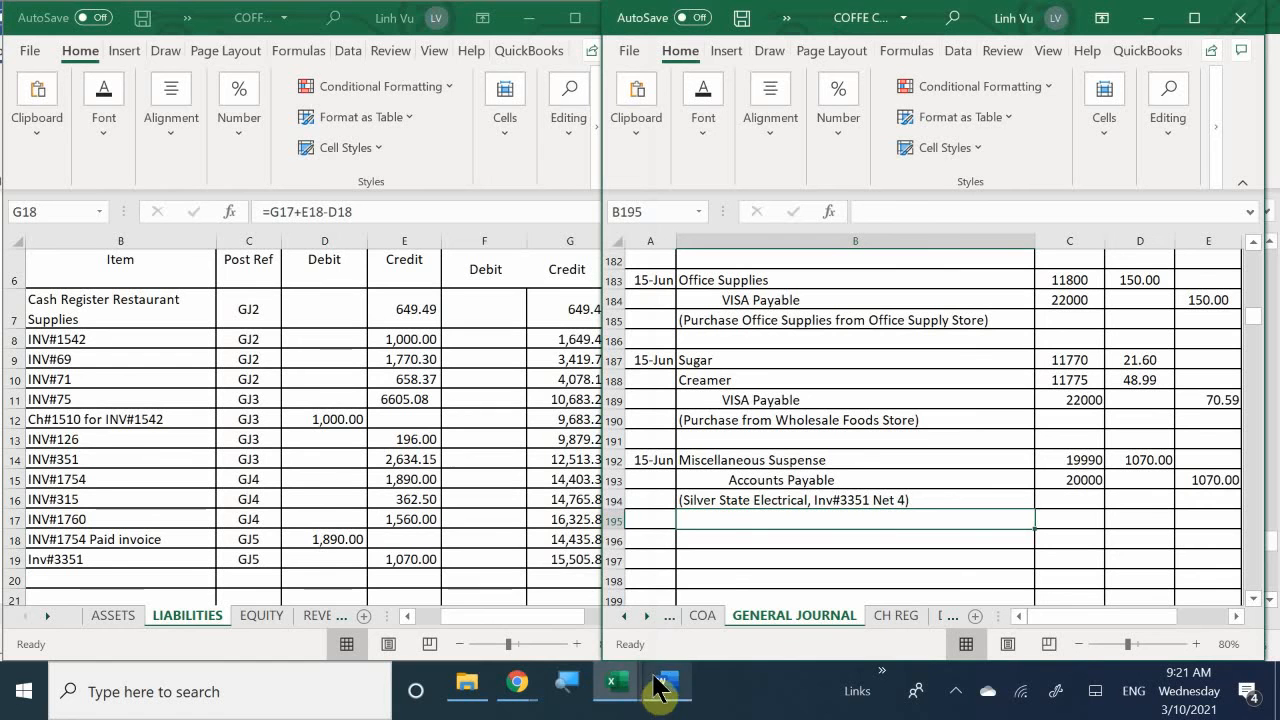
mouse_move(620, 688)
left_click(368, 614)
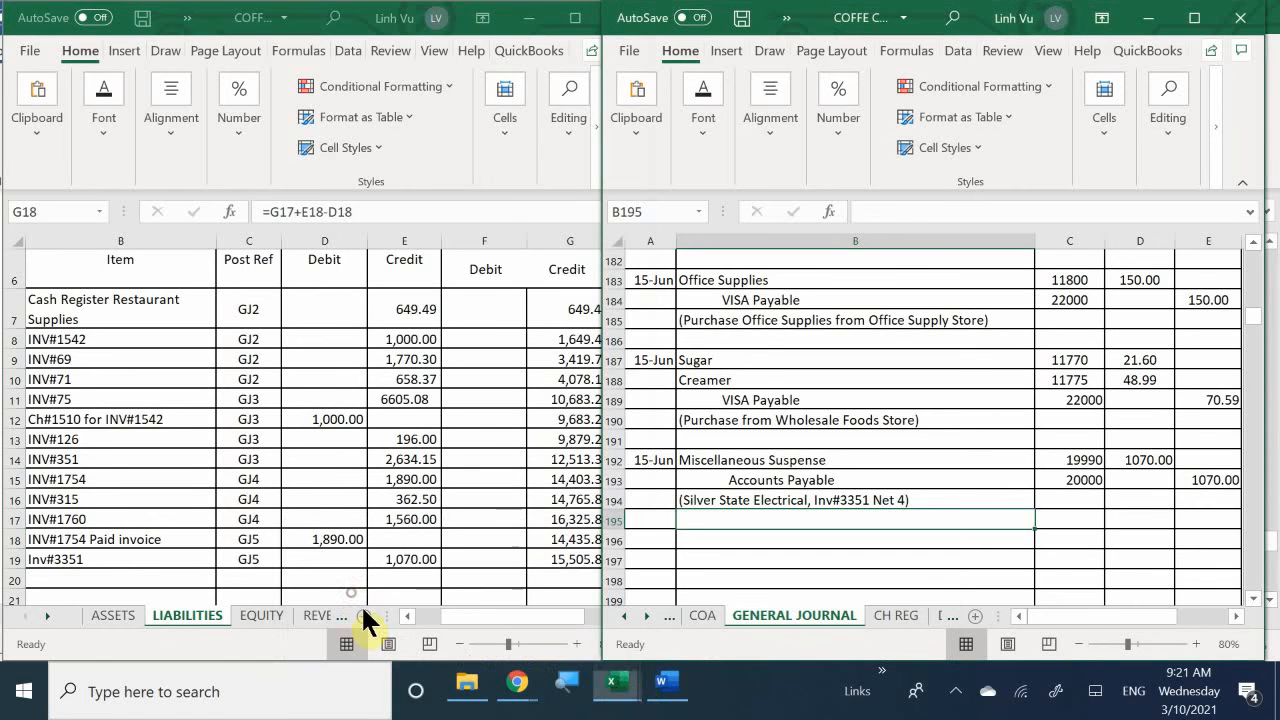
left_click(664, 689)
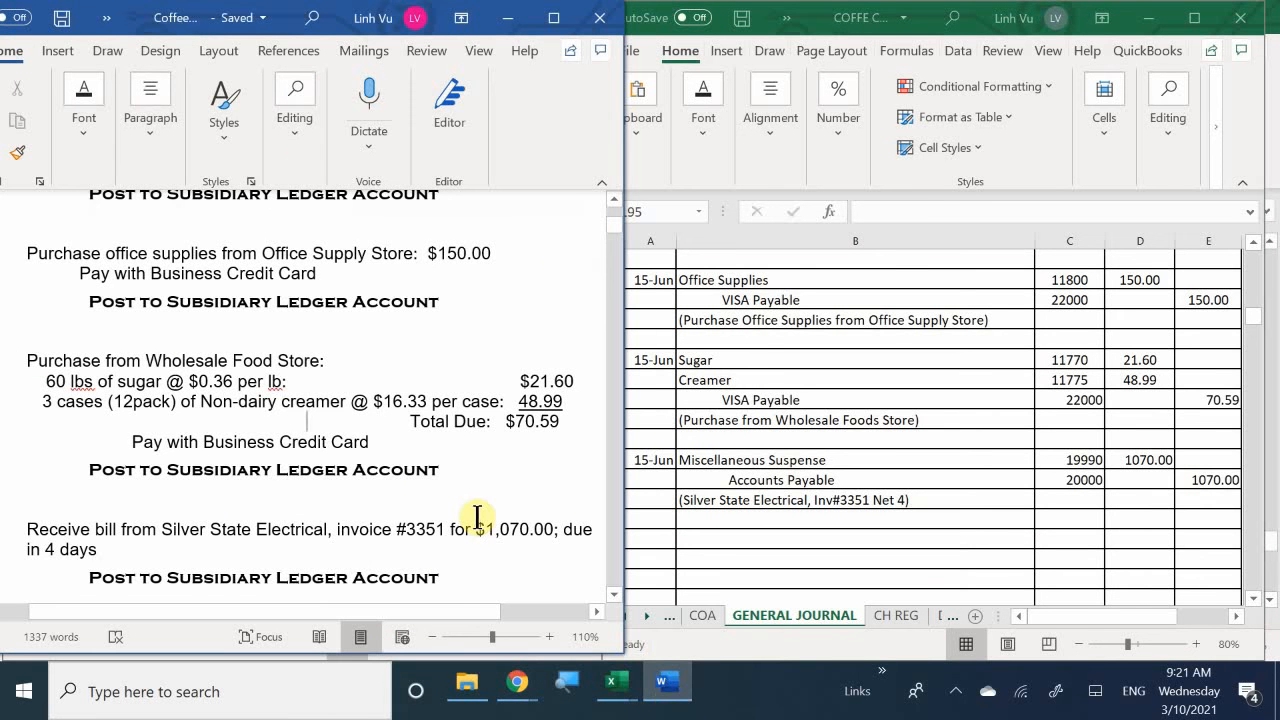
scroll(477, 516, "down", 1)
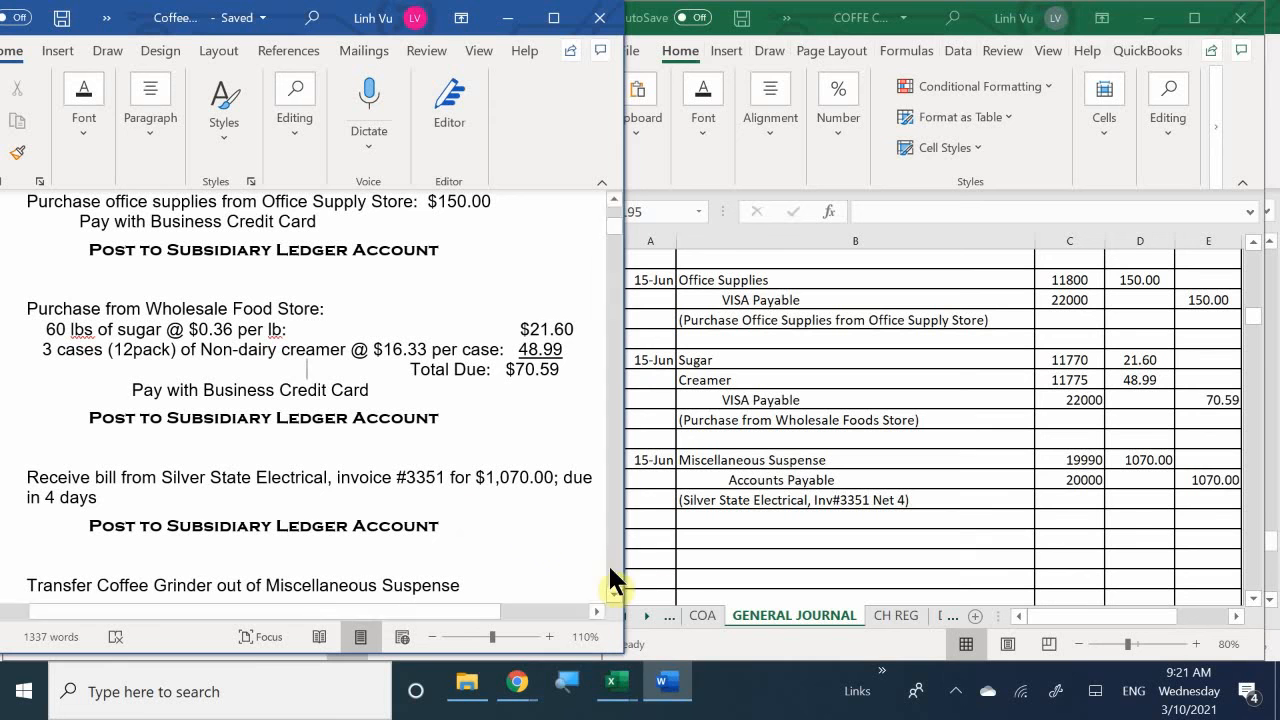
left_click(653, 522)
left_click(651, 537)
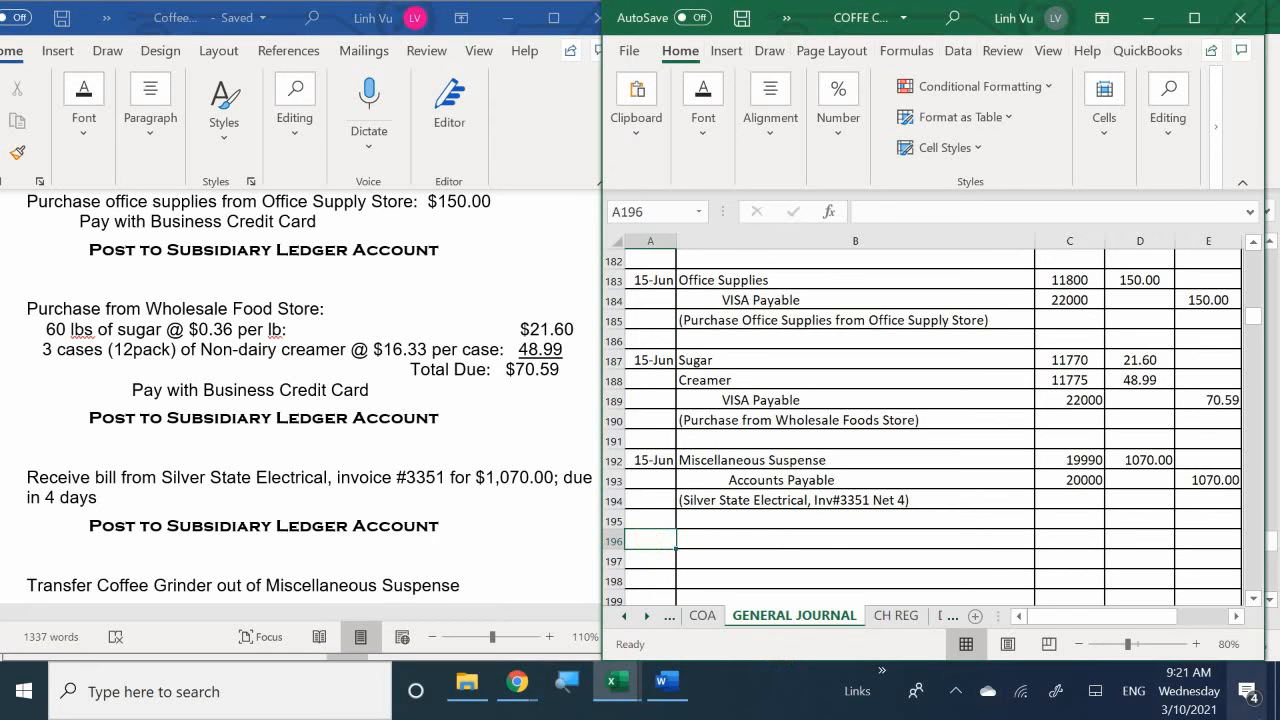
type("6/15")
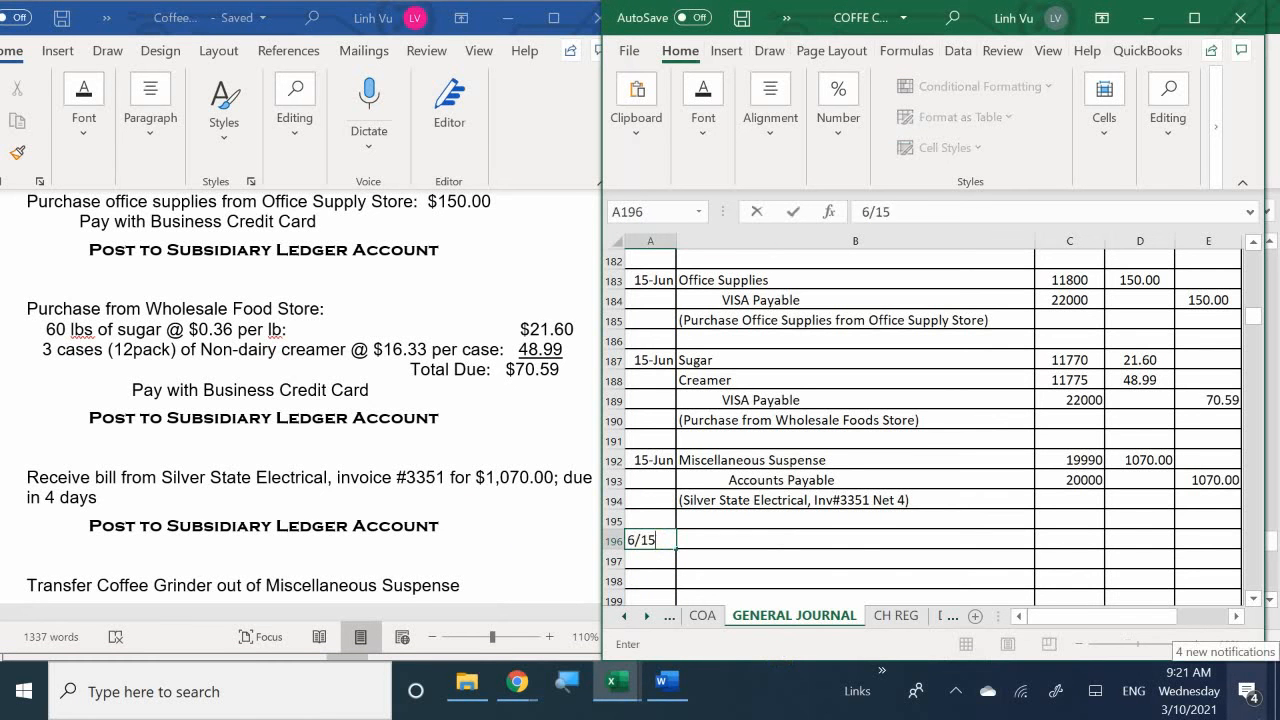
key("Return")
key("Right")
key("Up")
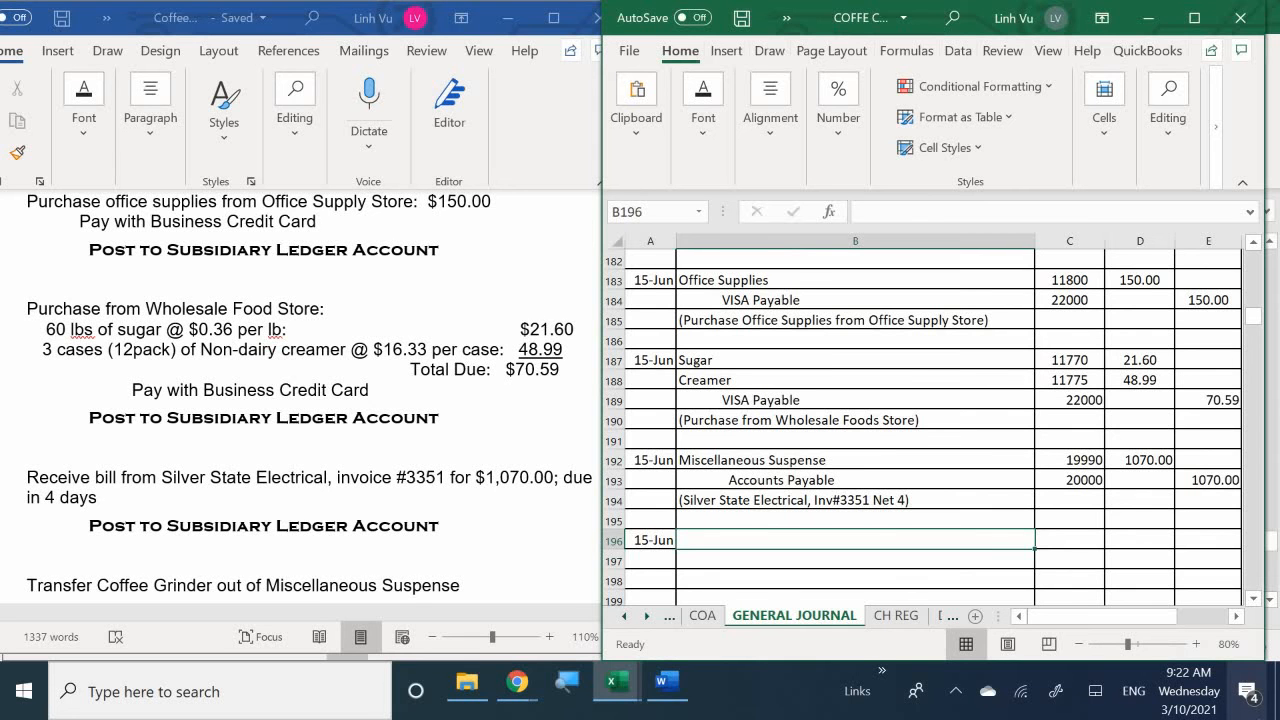
- Enter "Coffee Grinder" as the debited account in B196 of the general journal, with reference 15020 in C196
type("Coffee")
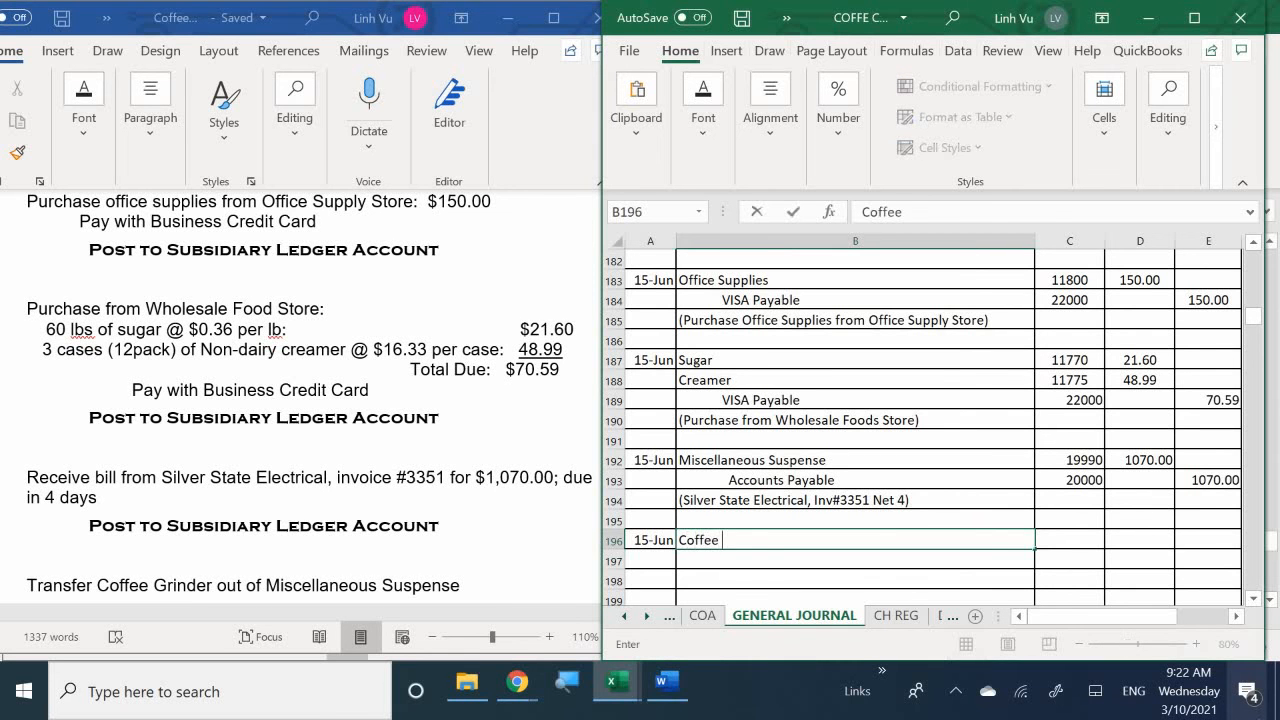
type(" F")
key("BackSpace")
type("G")
type("ro")
key("BackSpace")
type("imn")
key("BackSpace")
key("BackSpace")
key("BackSpace")
type("inder")
key("Tab")
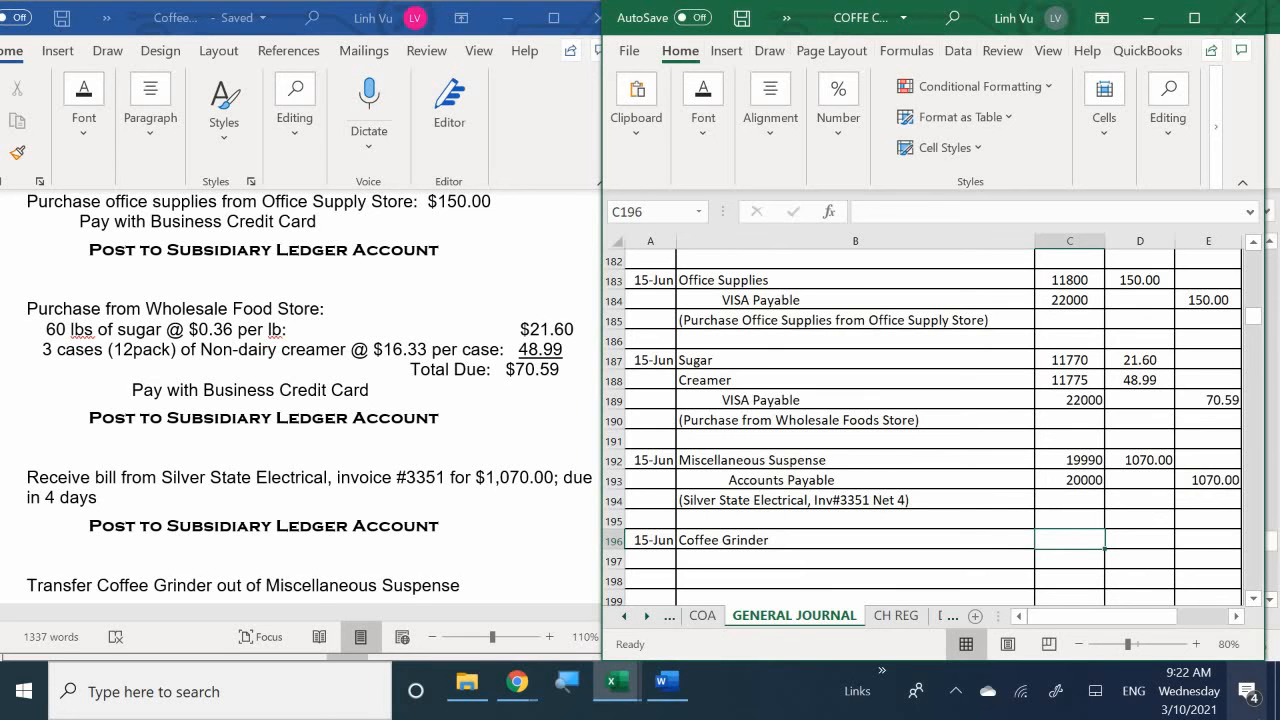
type("15020")
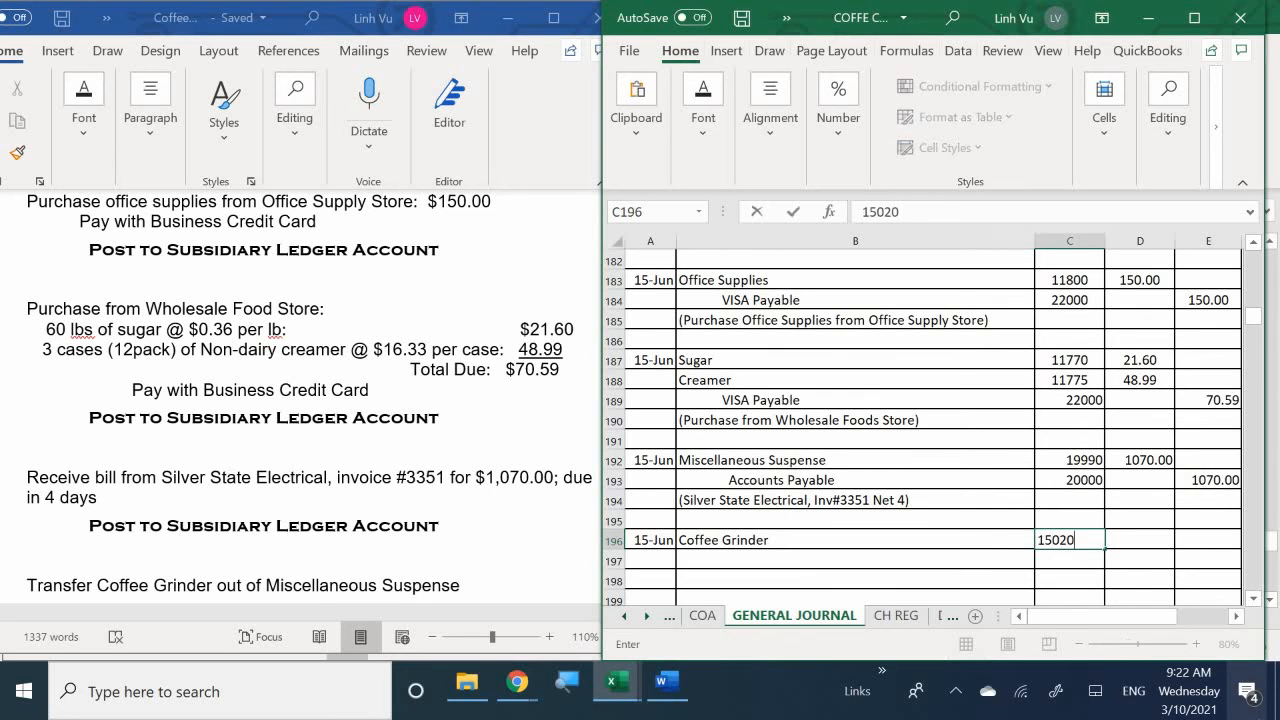
key("Return")
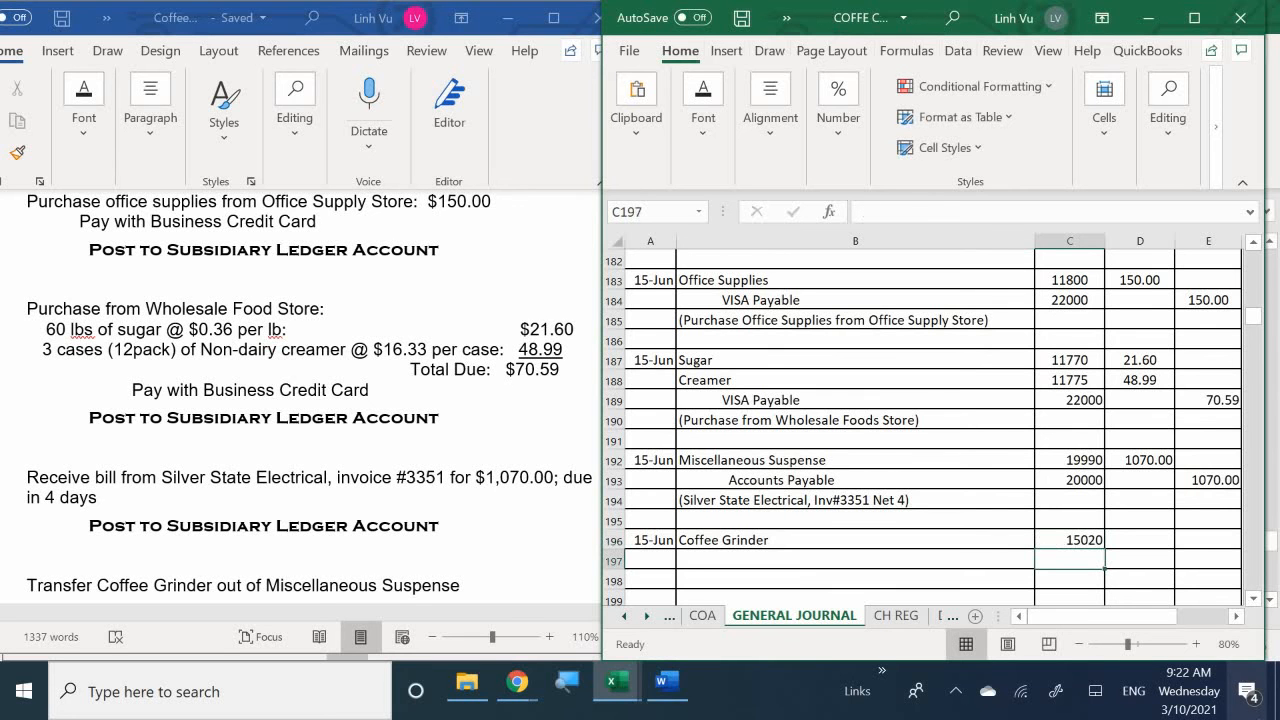
- Enter "Miscellaneous Suspense" indented as the credited account in B197, with reference 19990 in C197
key("Left")
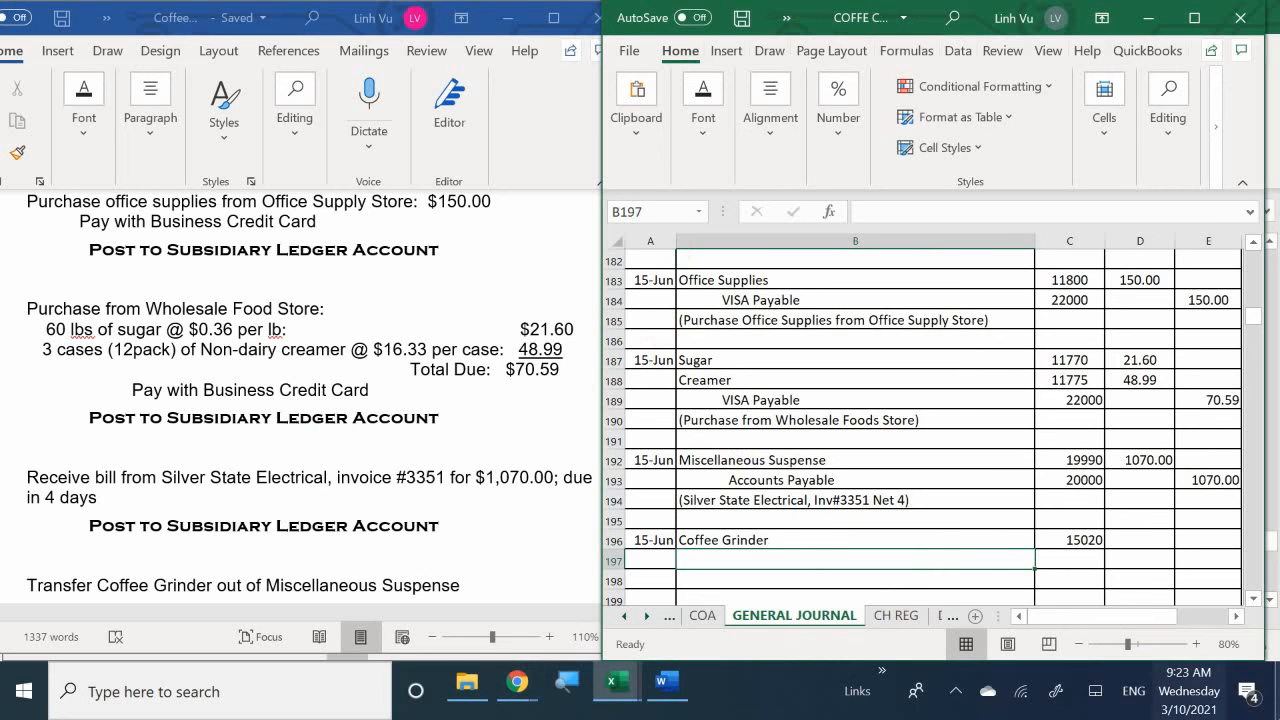
double_click(754, 560)
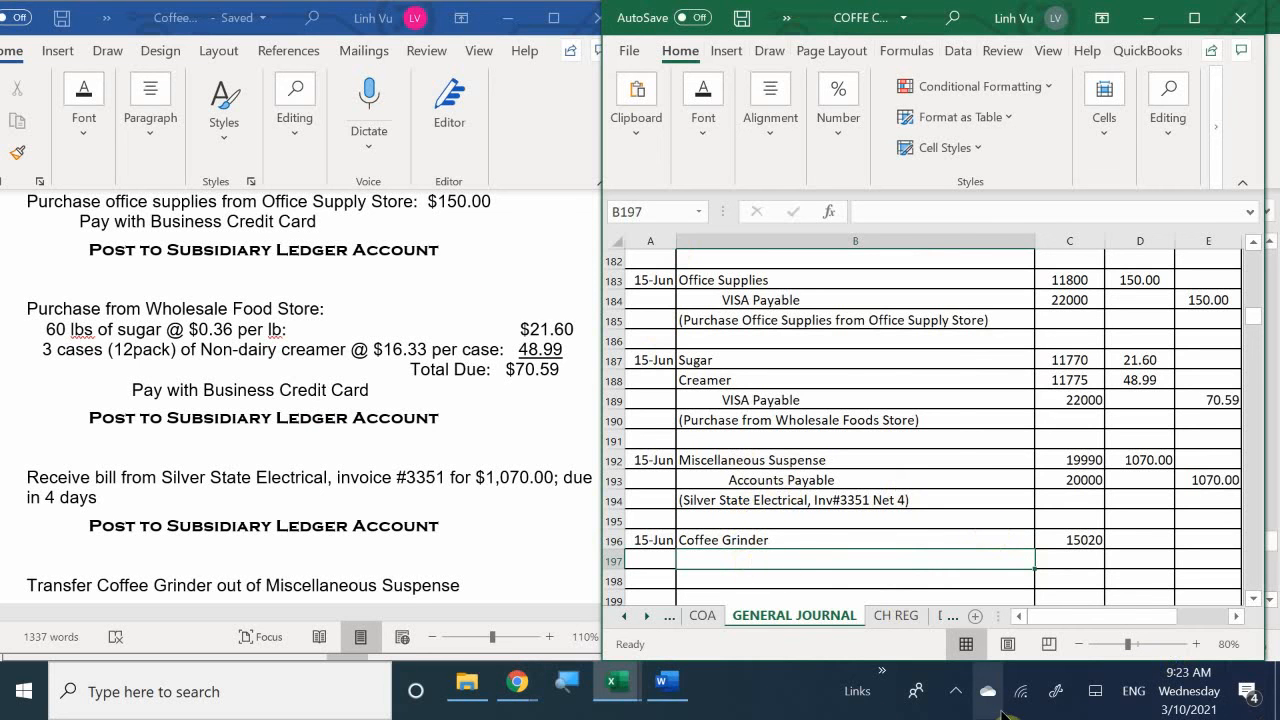
type("Mis")
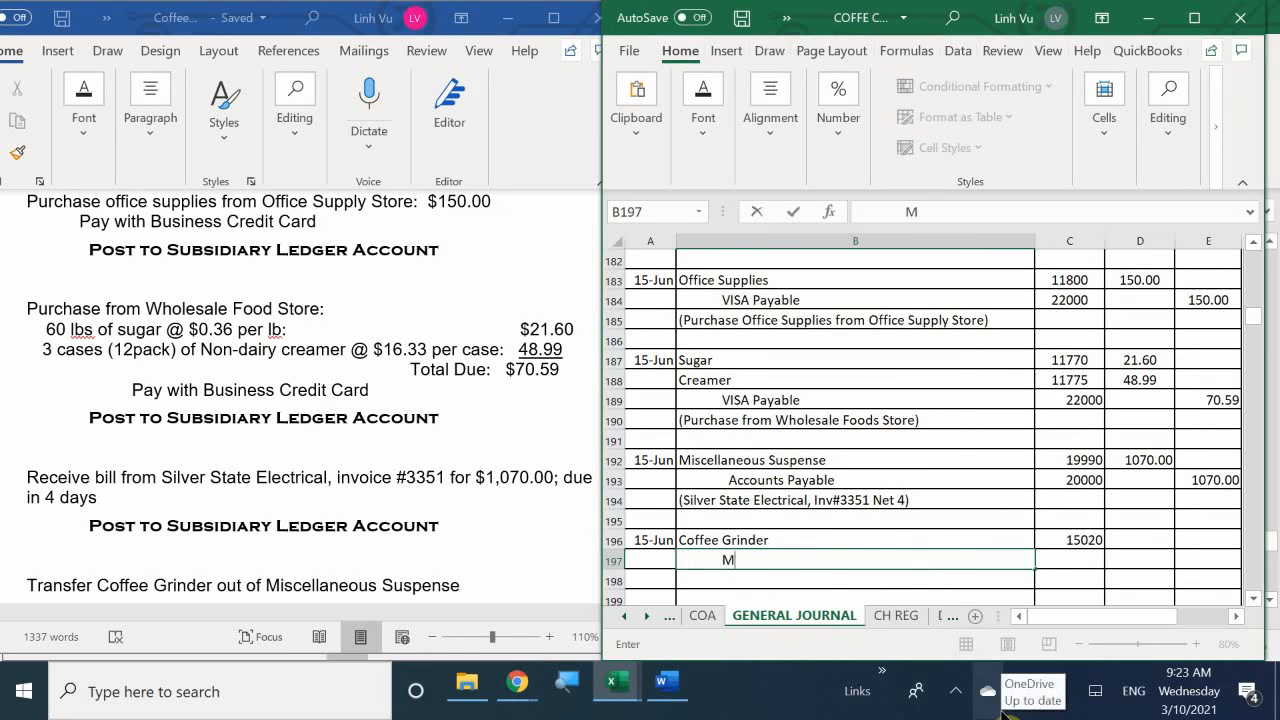
type("aneous Suspense")
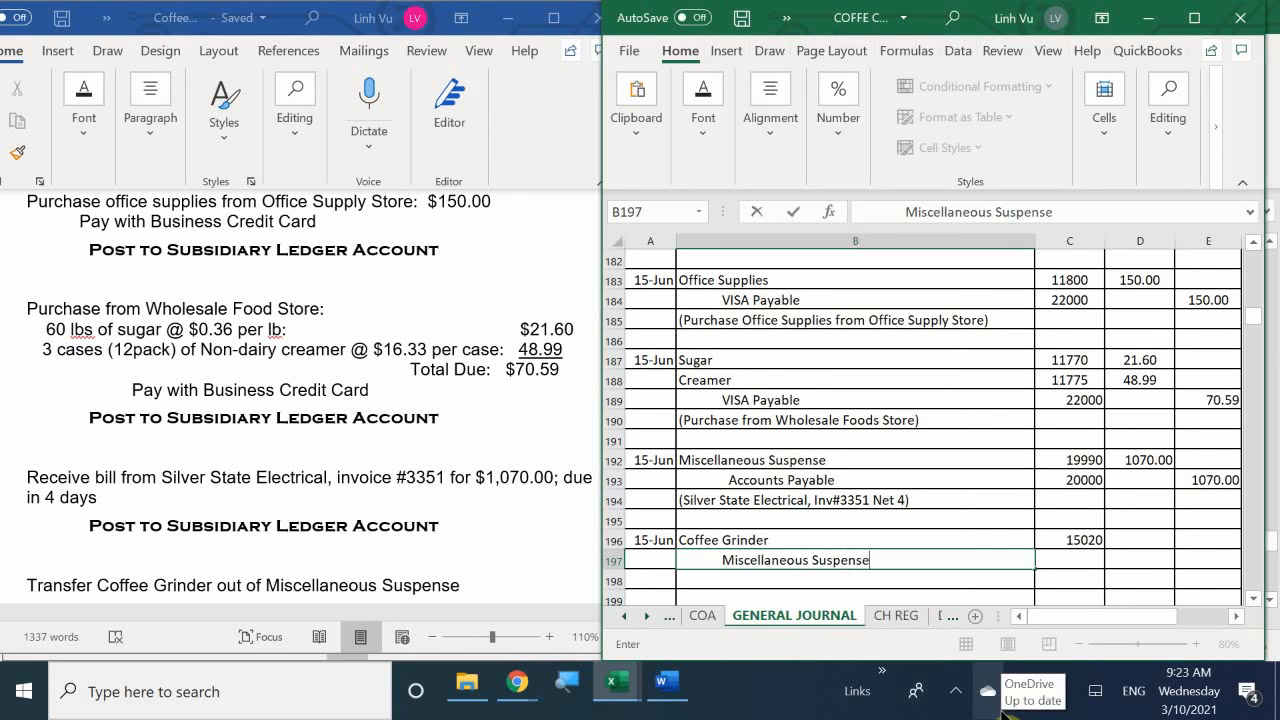
key("Tab")
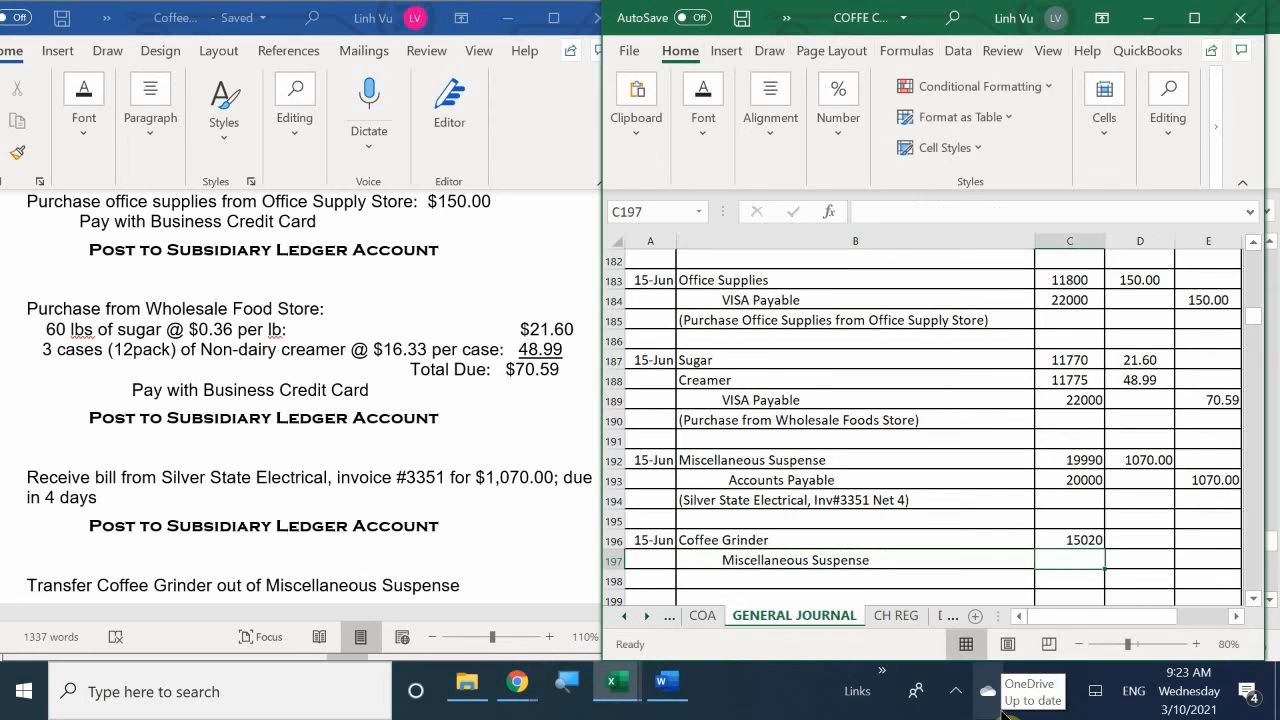
type("19")
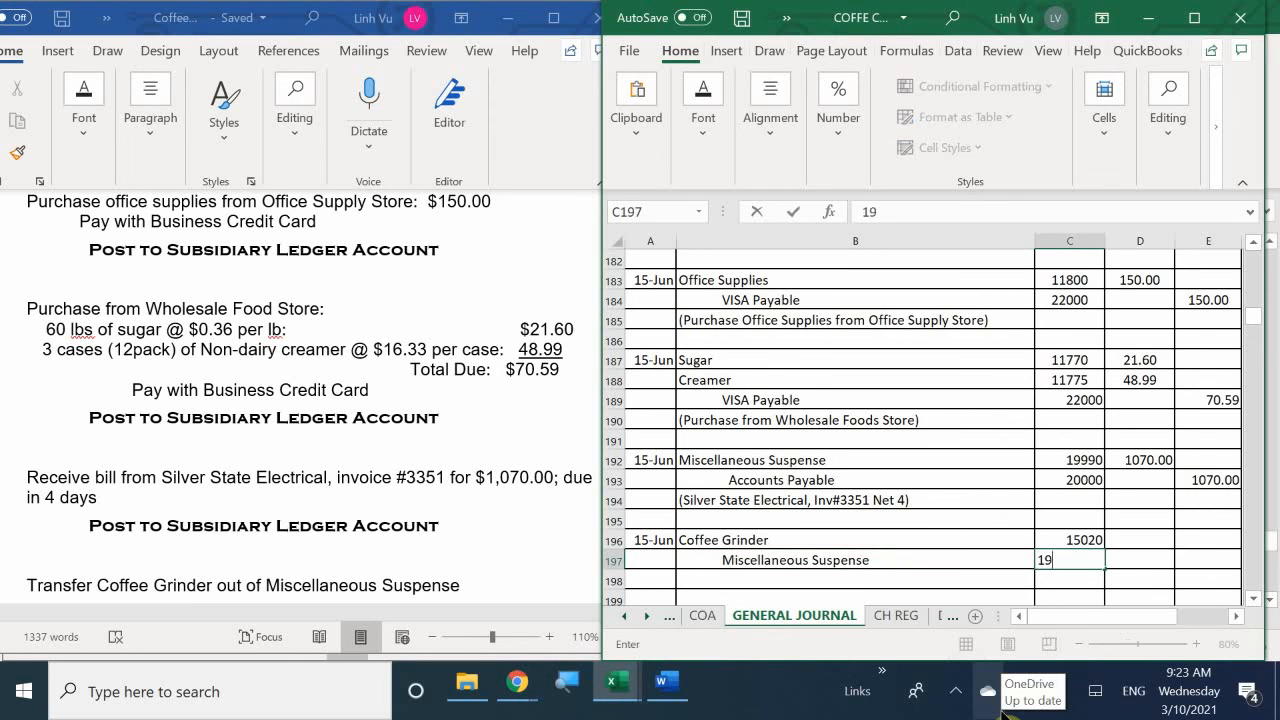
type("990")
key("Return")
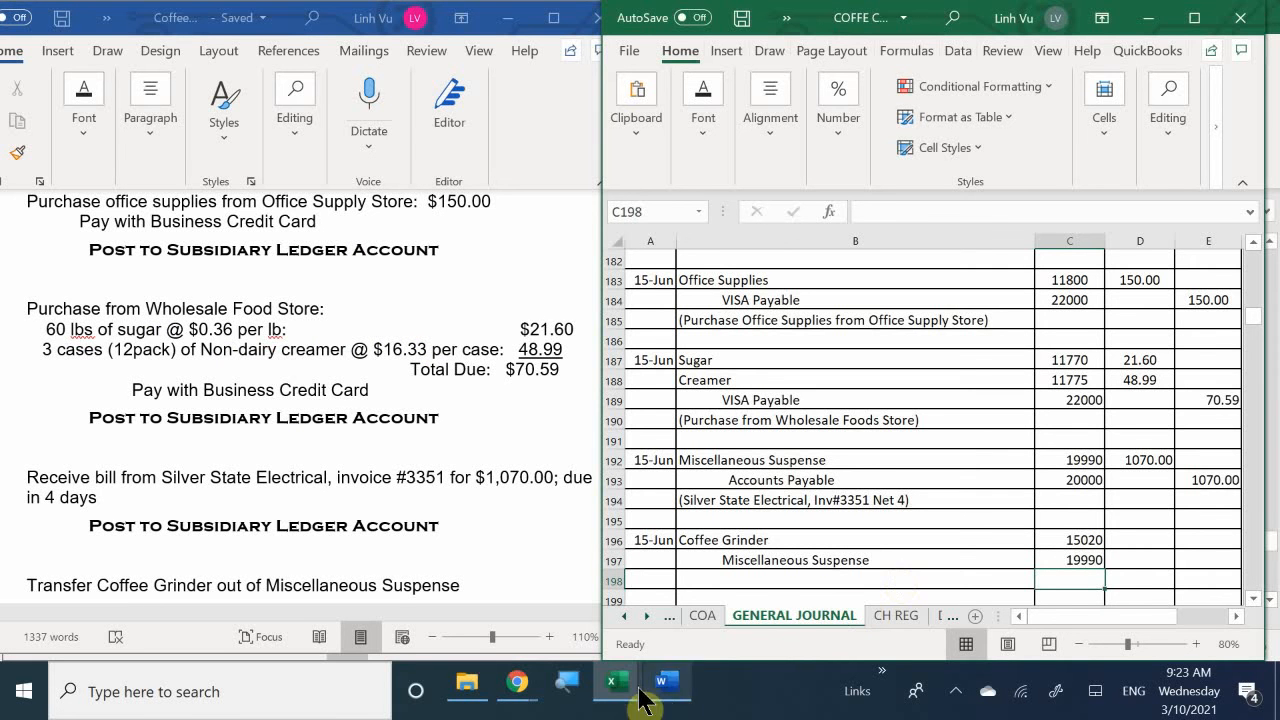
- Look up the Miscellaneous Suspense balance on the ledger's ASSETS sheet and enter 4158.07 as the Coffee Grinder debit in D196 of the general journal
mouse_move(618, 686)
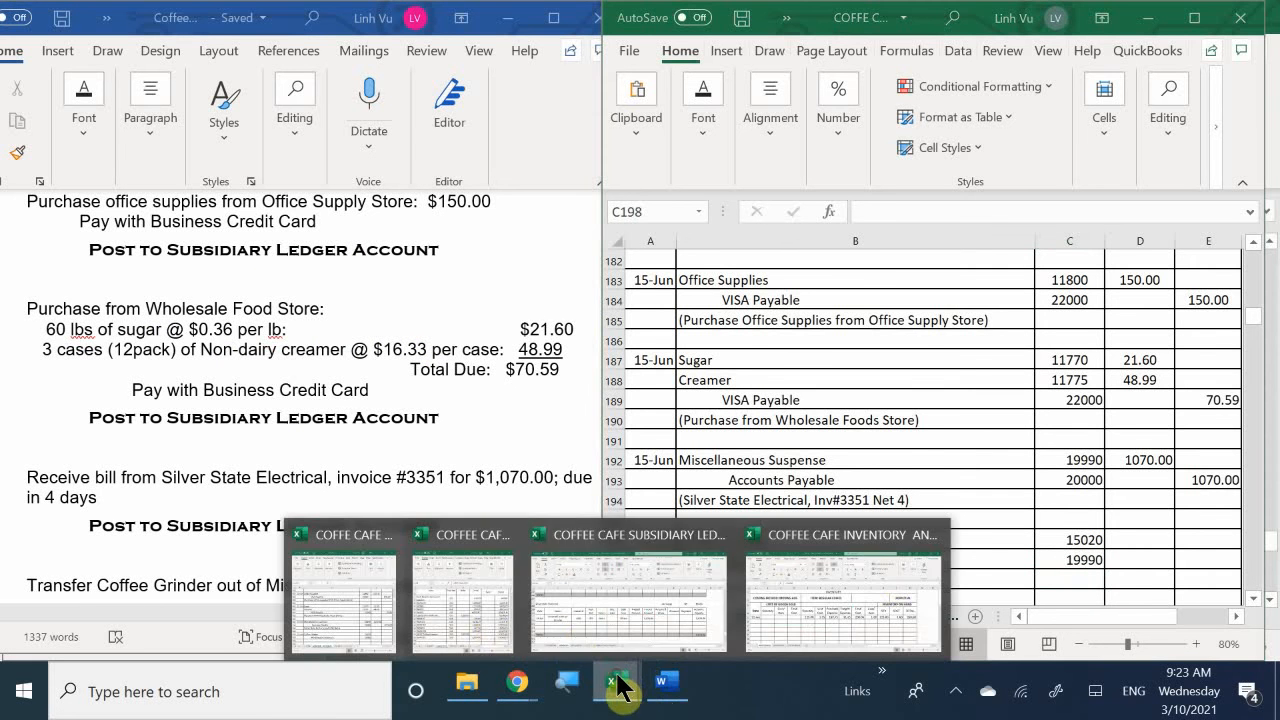
left_click(480, 610)
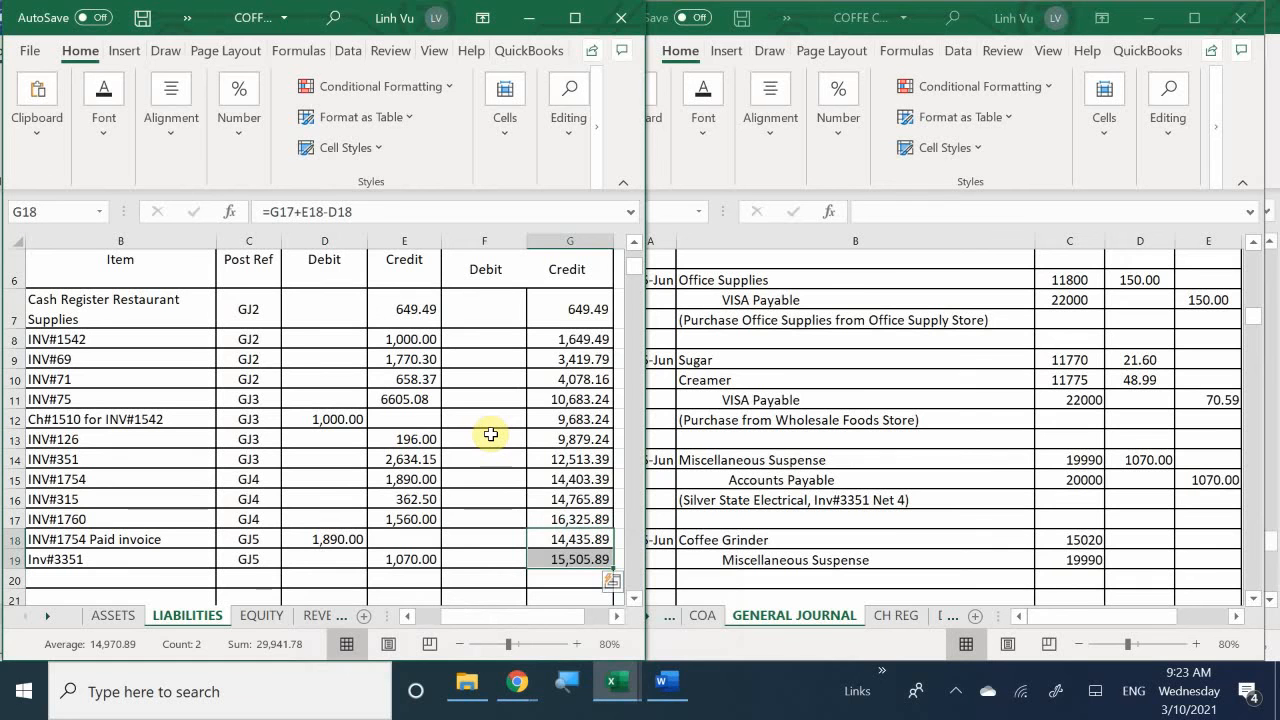
left_click(113, 615)
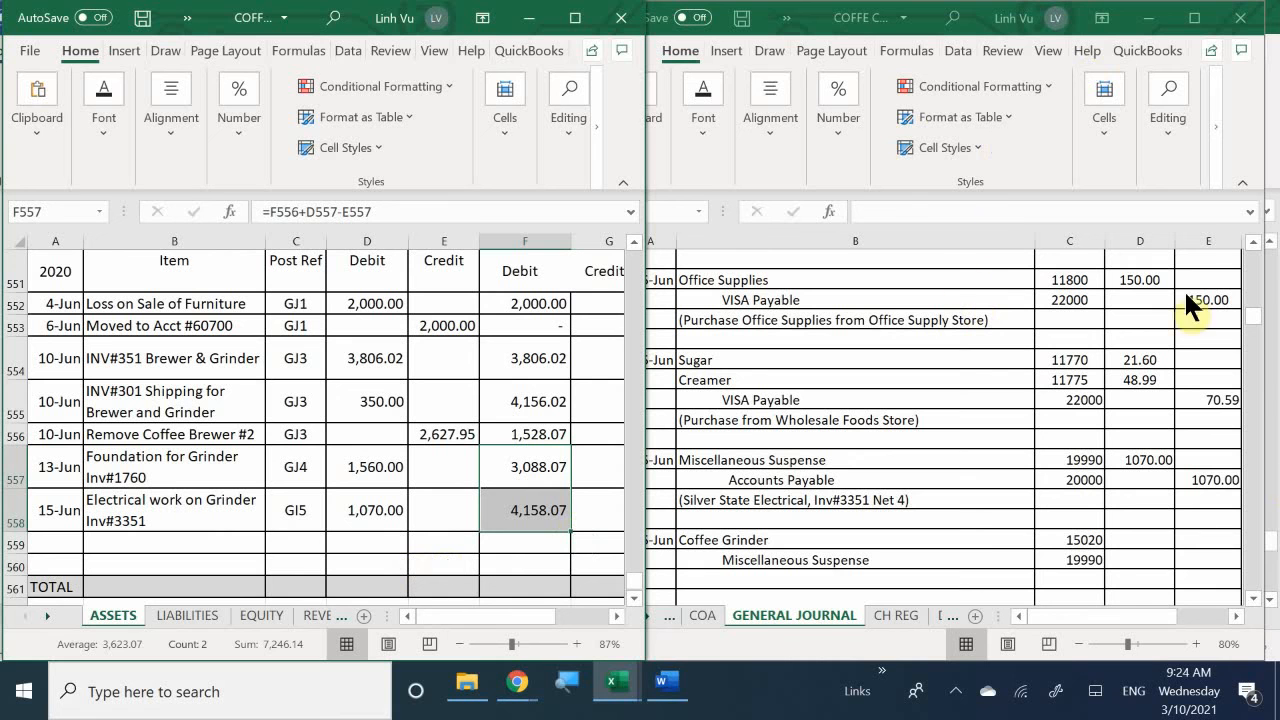
left_click(1146, 537)
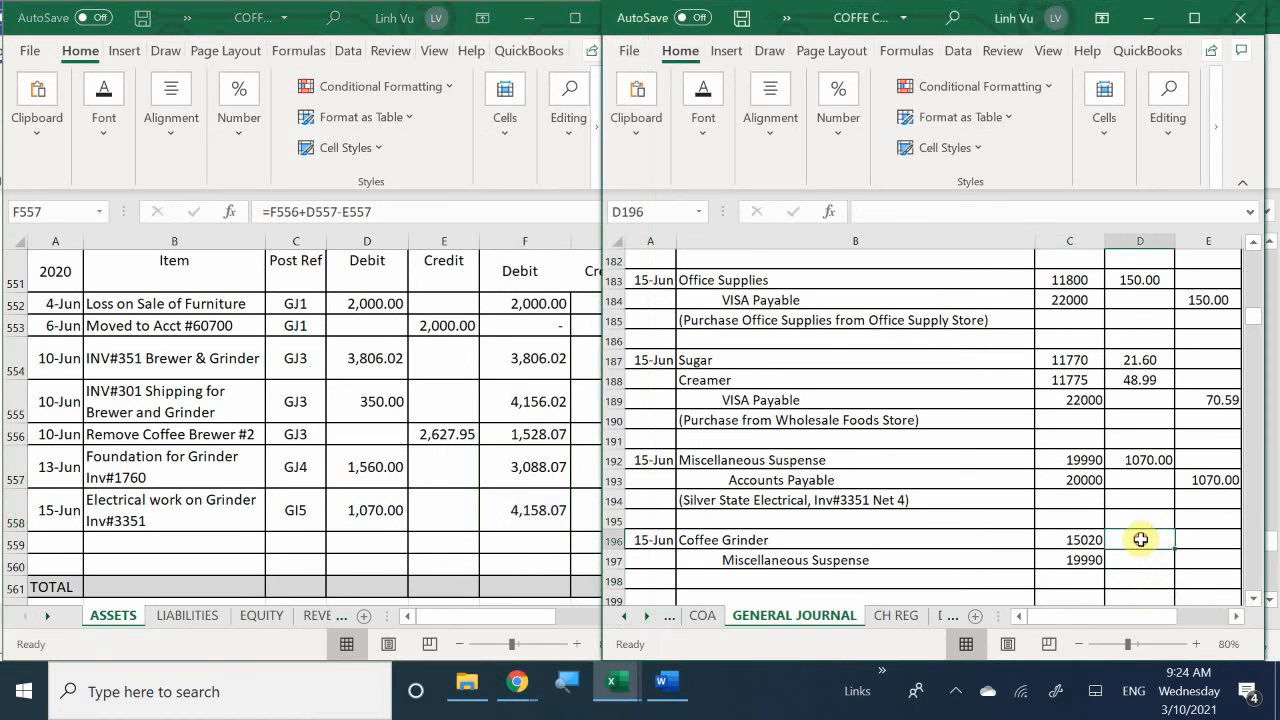
type("40")
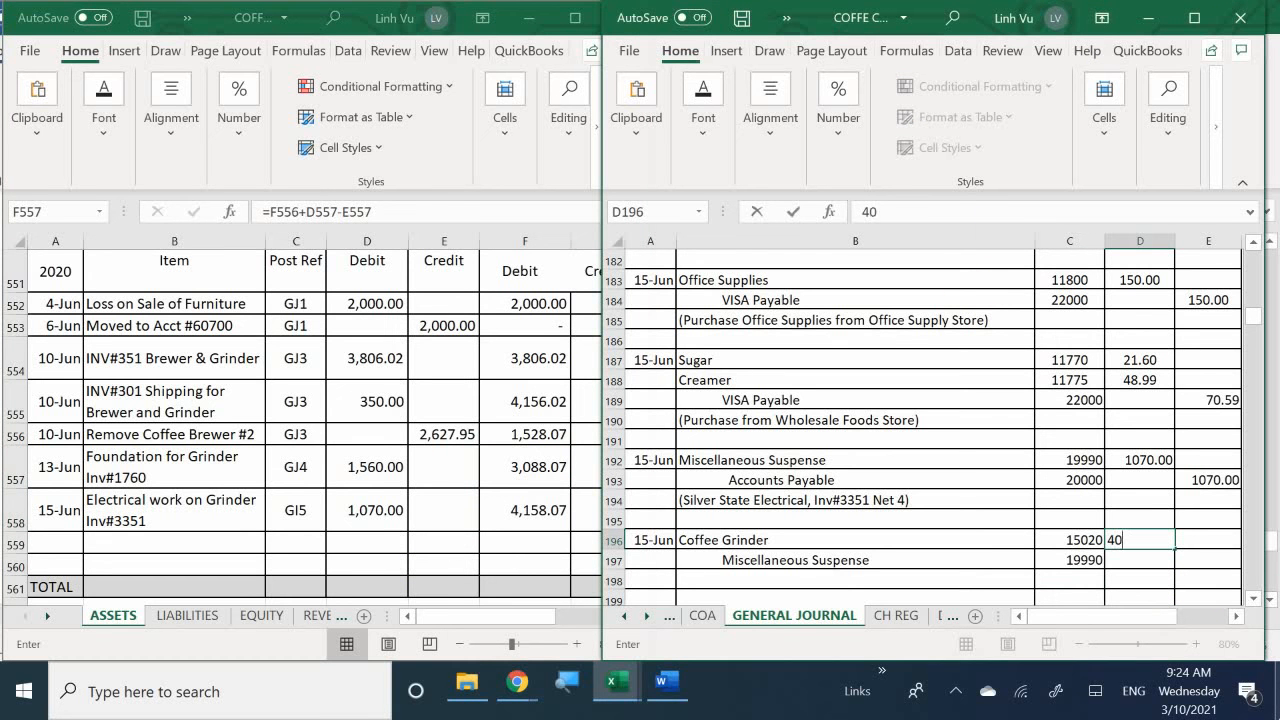
key("BackSpace")
type("158.07")
key("Return")
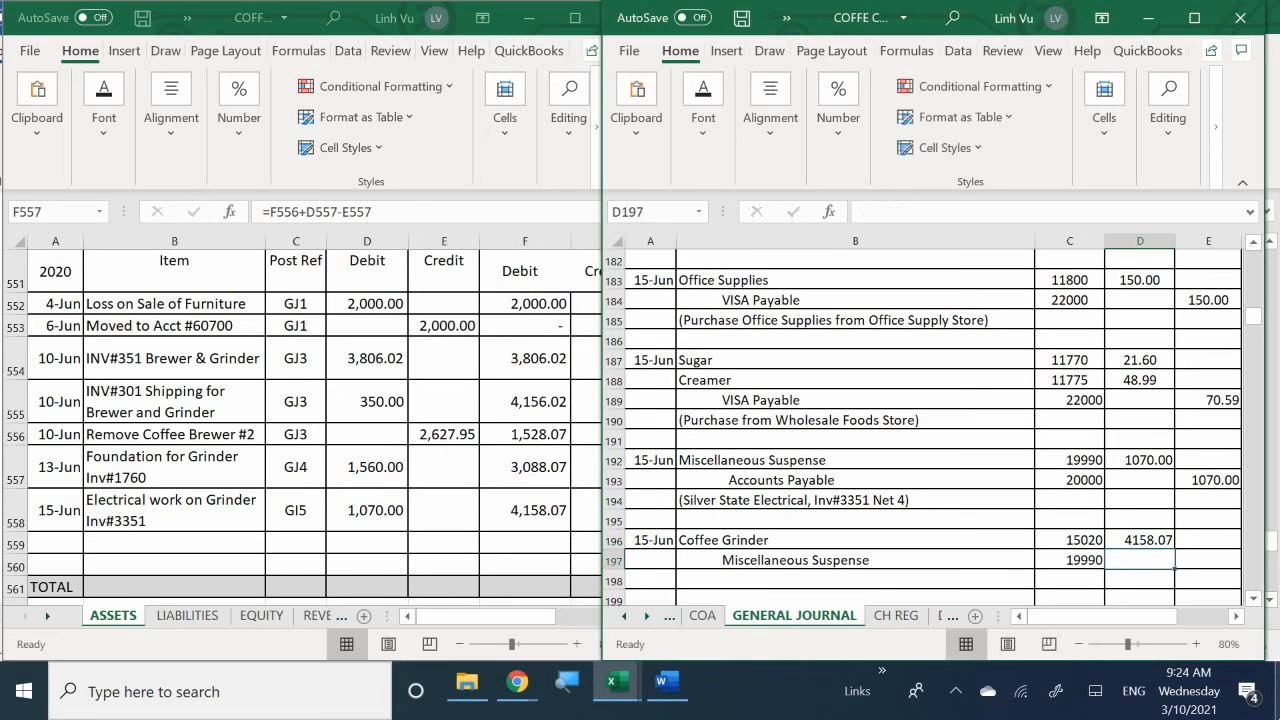
- Set the Miscellaneous Suspense credit in E197 with a formula referencing the Coffee Grinder debit in D196
key("Right")
type("=")
key("Up")
key("Left")
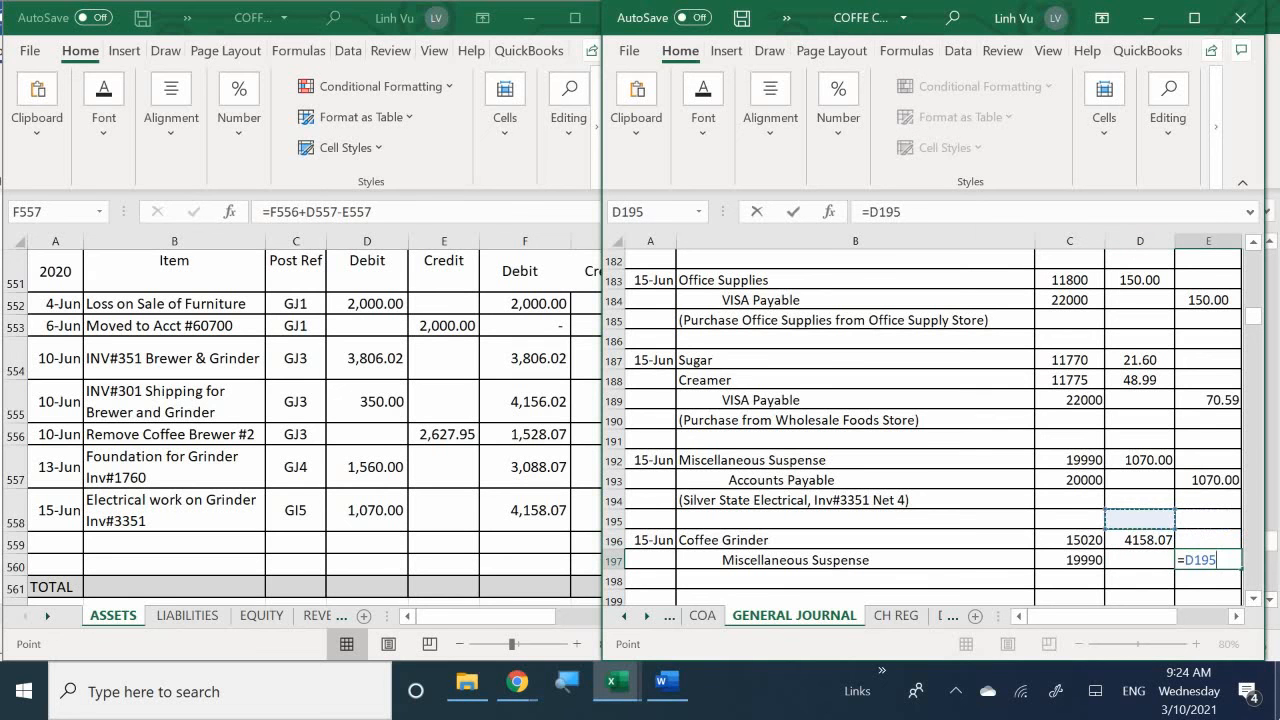
key("Return")
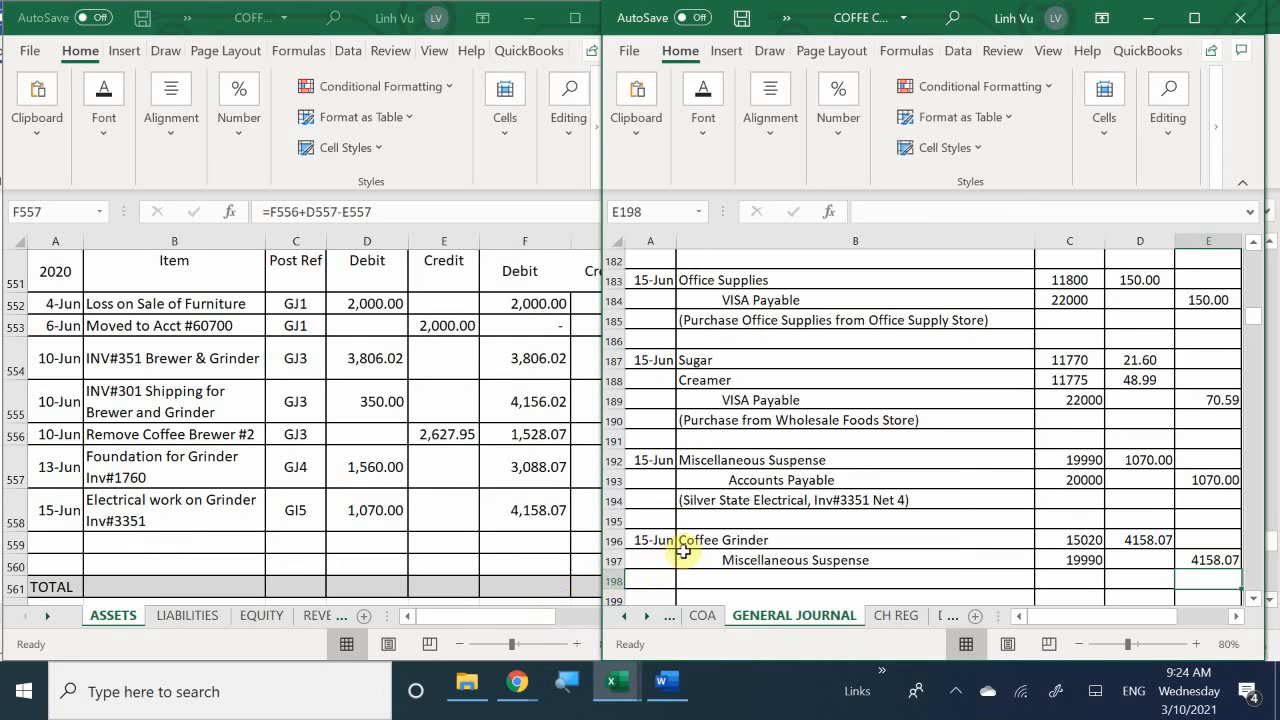
left_click(700, 581)
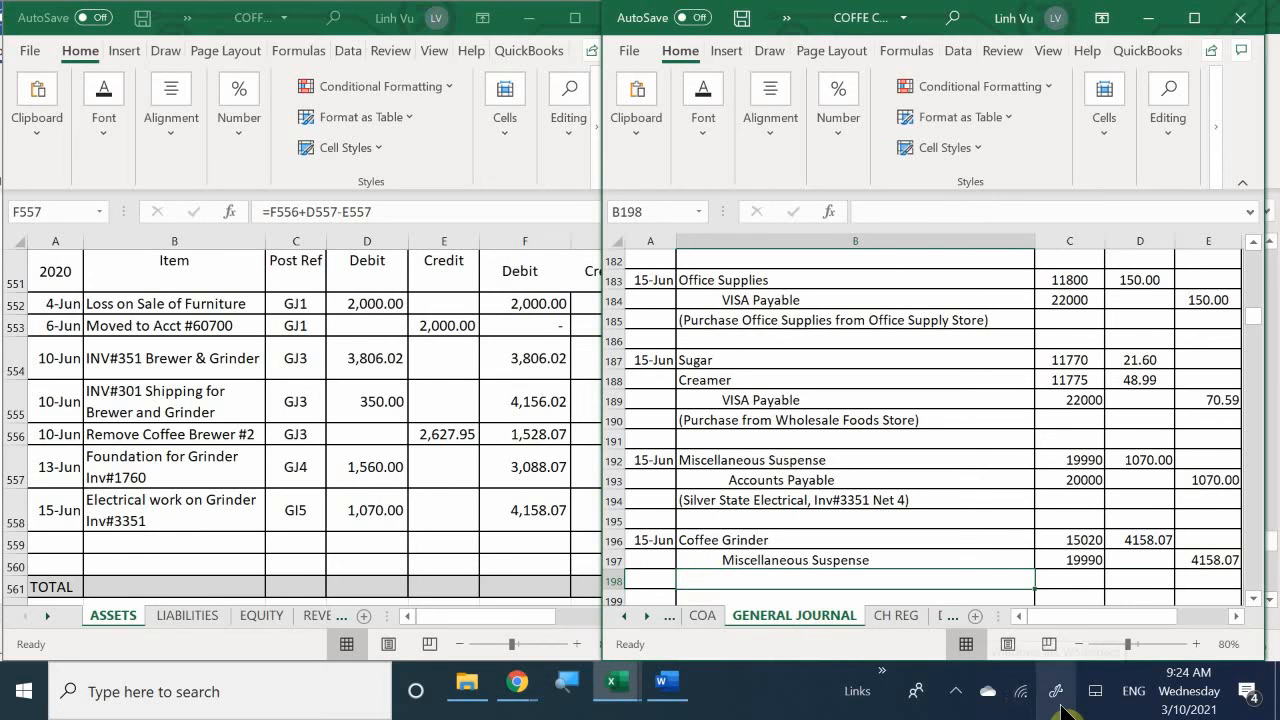
- Enter the explanation "(Move Coffee Grinder to its account)" in B198 of the general journal
type("(")
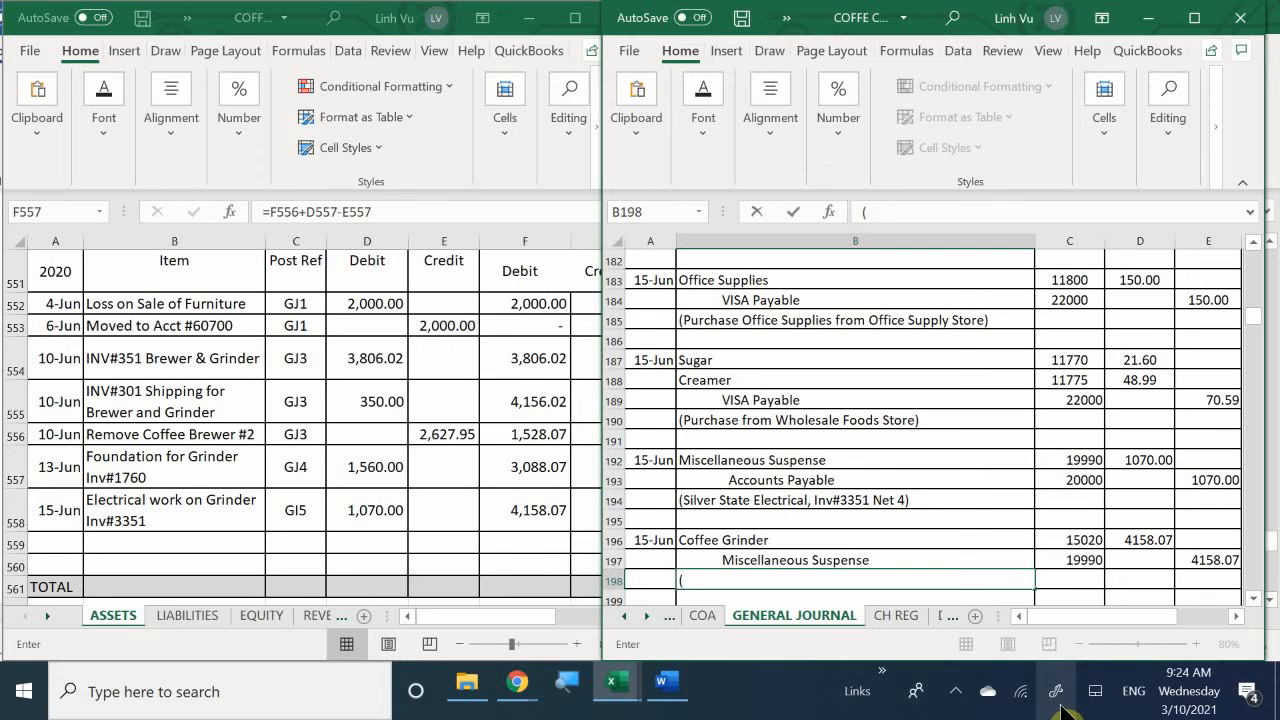
type("Move Coffee C")
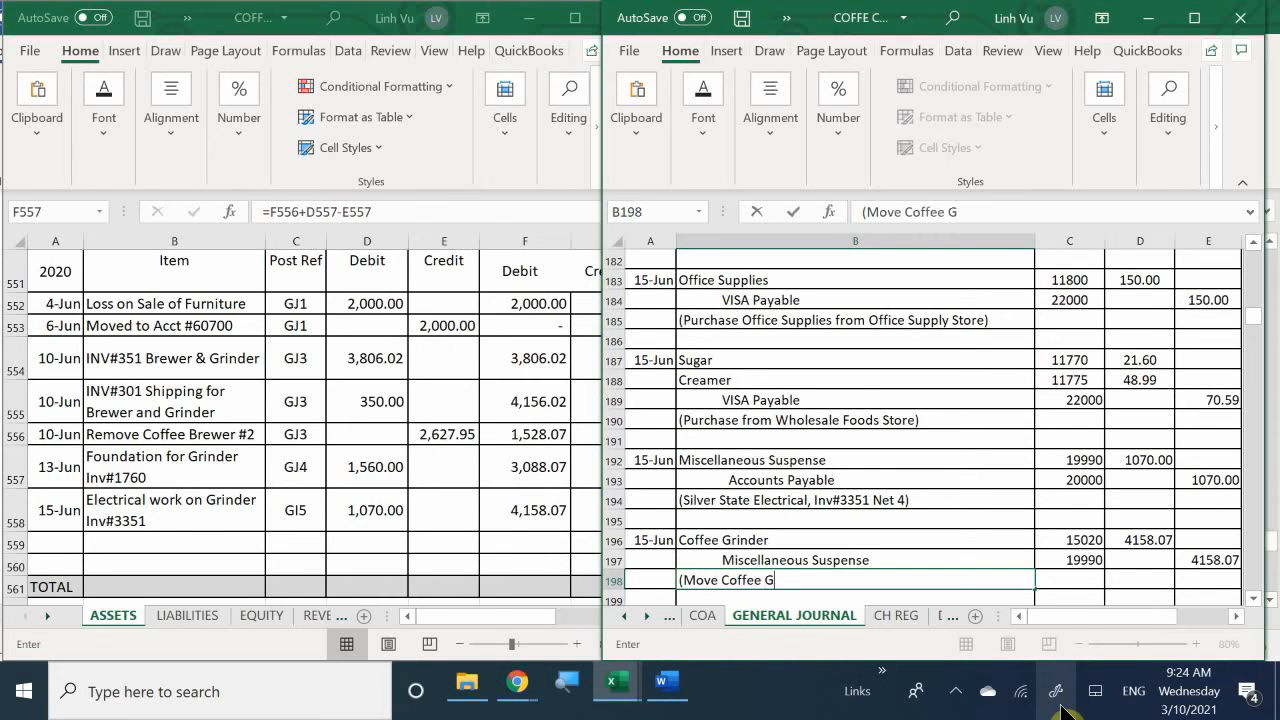
type("rinder to its")
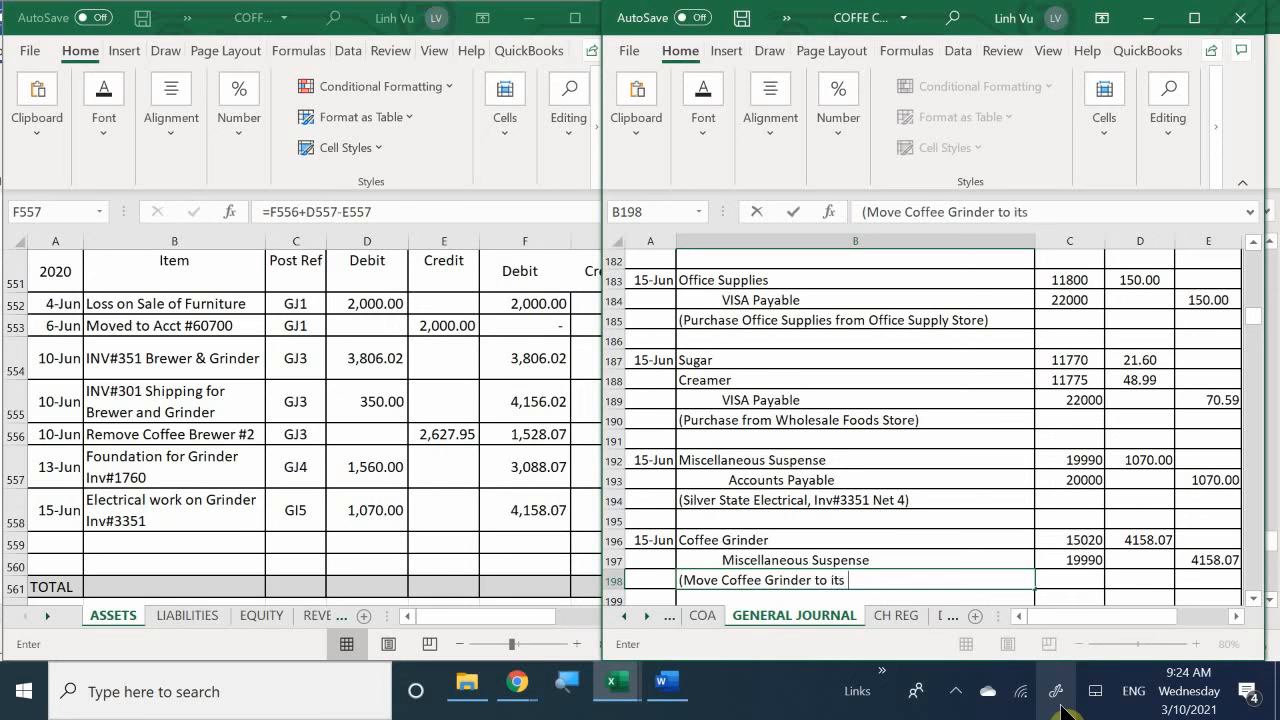
type(" account)")
key("Return")
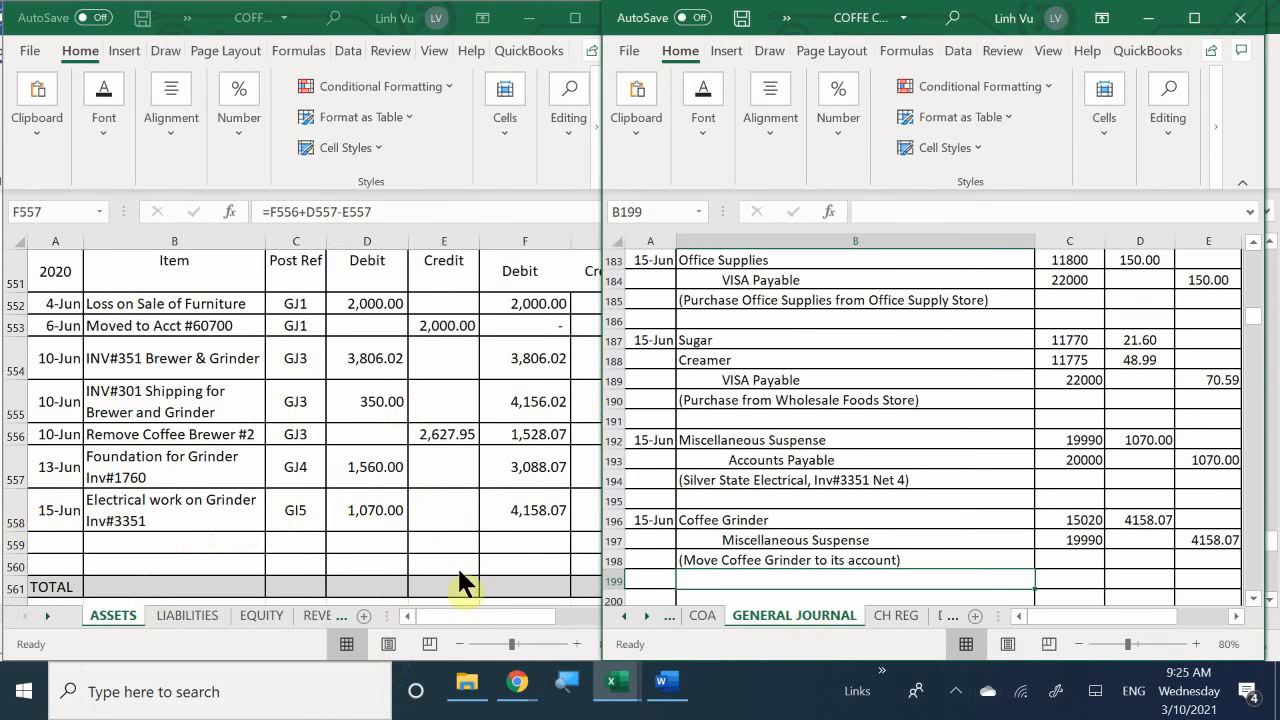
- Date the next empty Miscellaneous Suspense ledger row 6/15 in A559 of the ASSETS sheet
left_click_drag(450, 620, 429, 622)
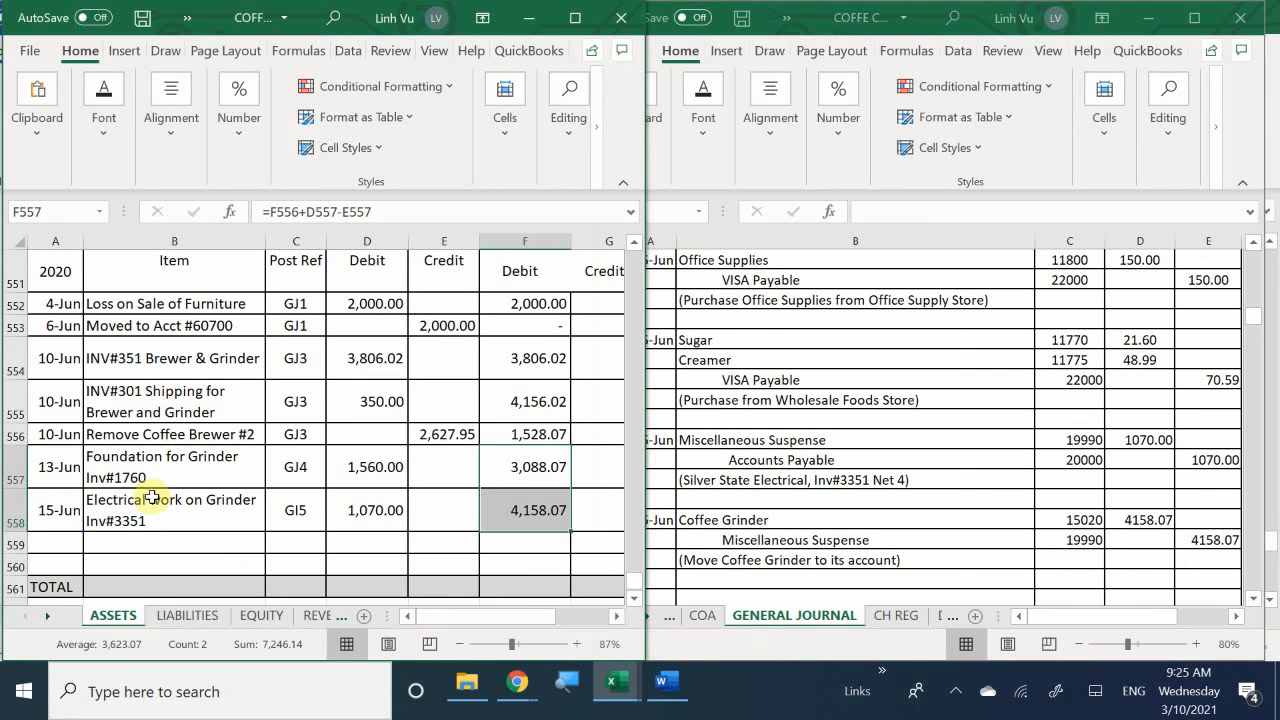
left_click(65, 548)
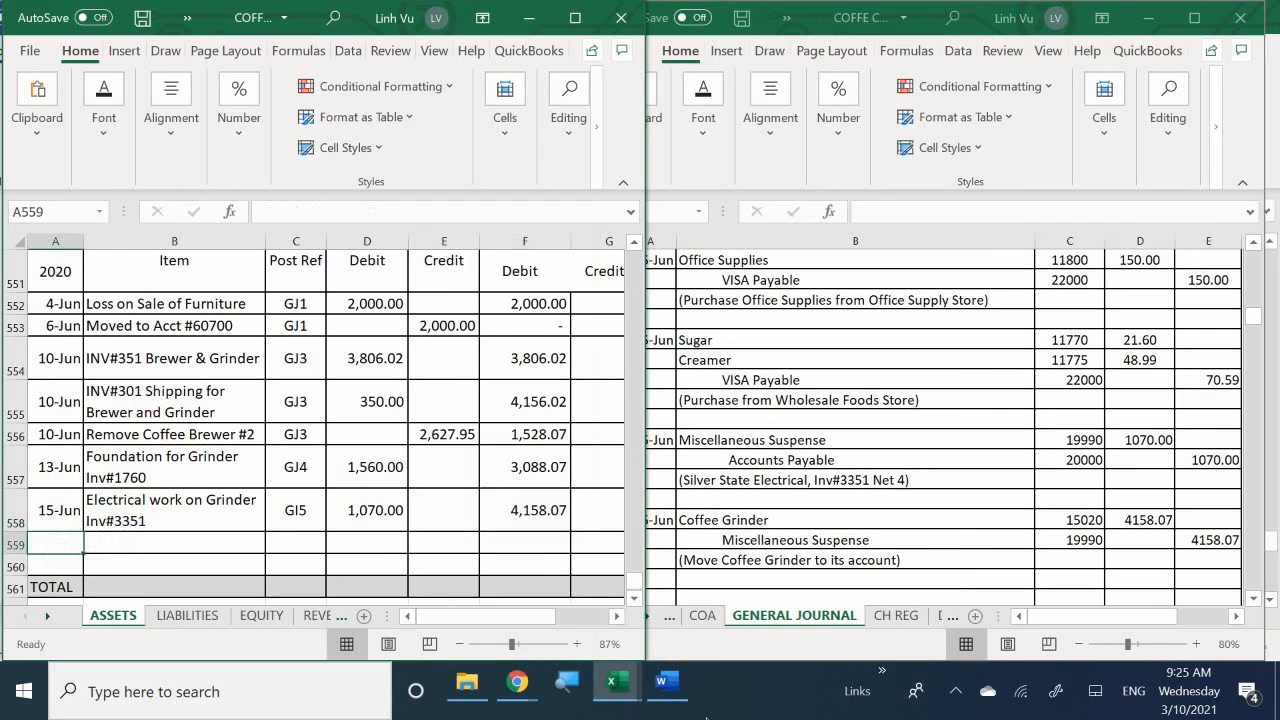
type("6/15")
key("Return")
key("Tab")
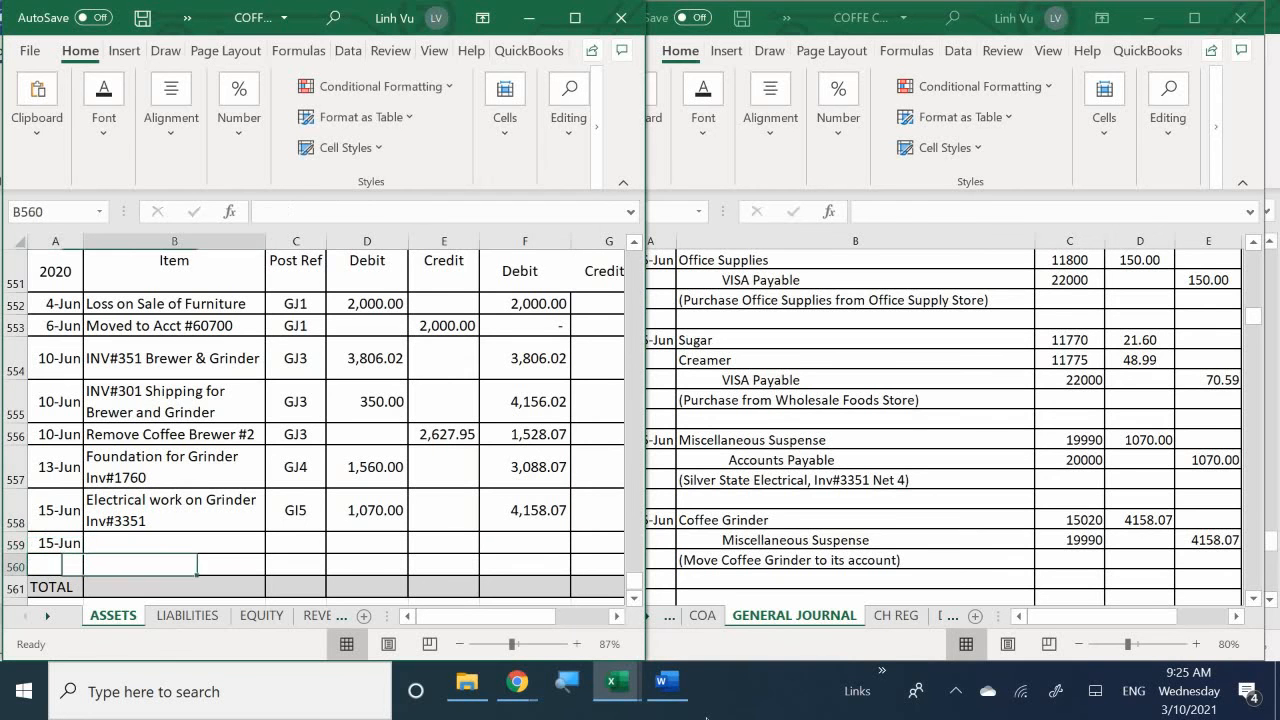
- Enter "Remove Coffee Grinder" as the item in B559 of the Miscellaneous Suspense ledger
key("Up")
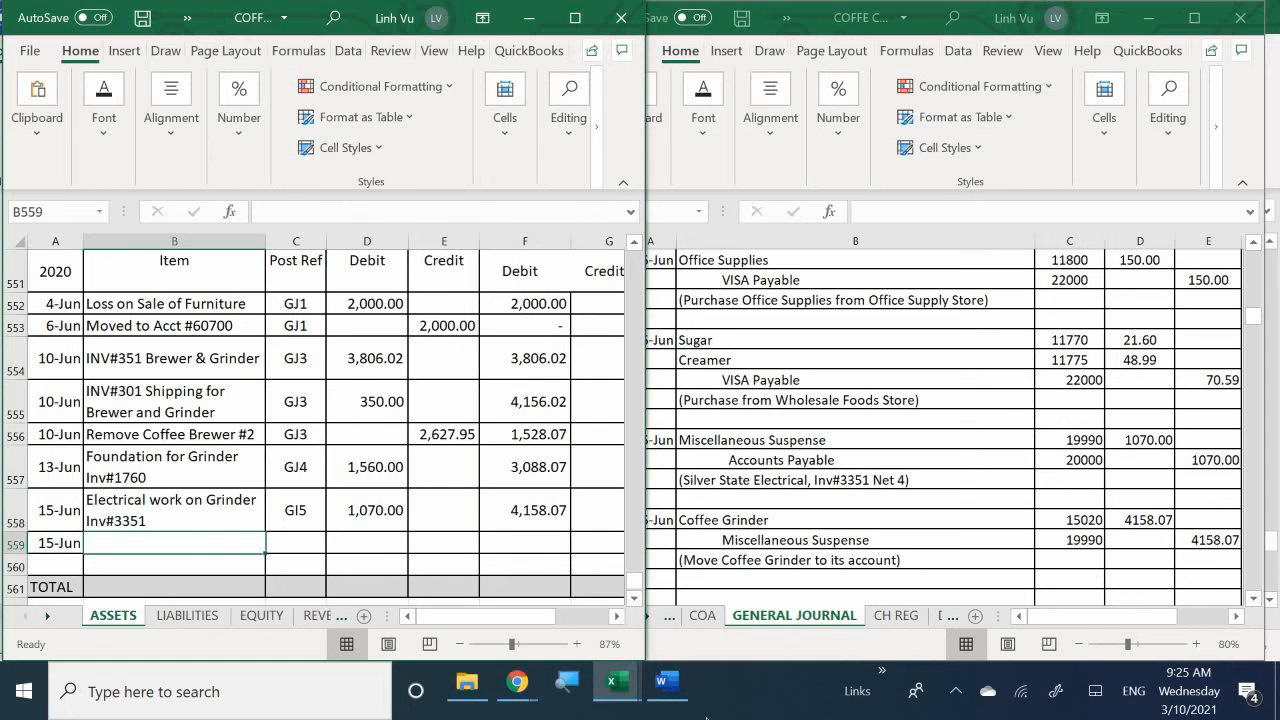
type("R")
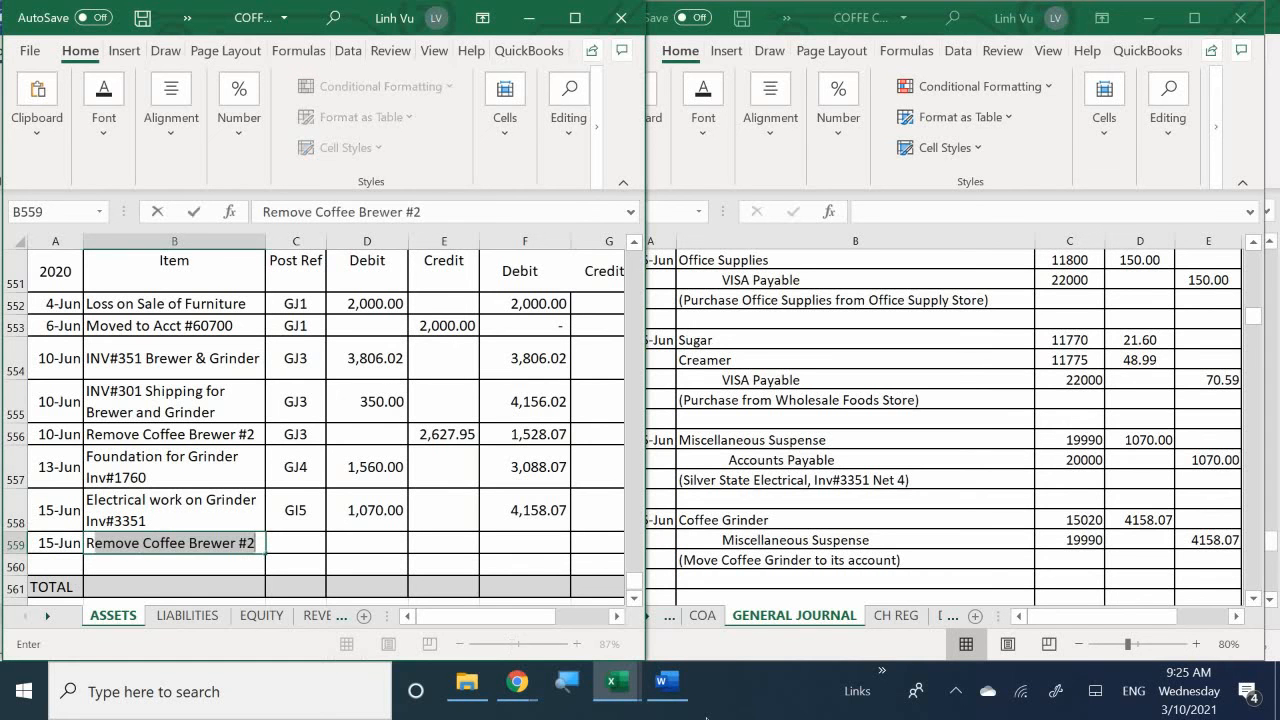
type("emove Coffee ")
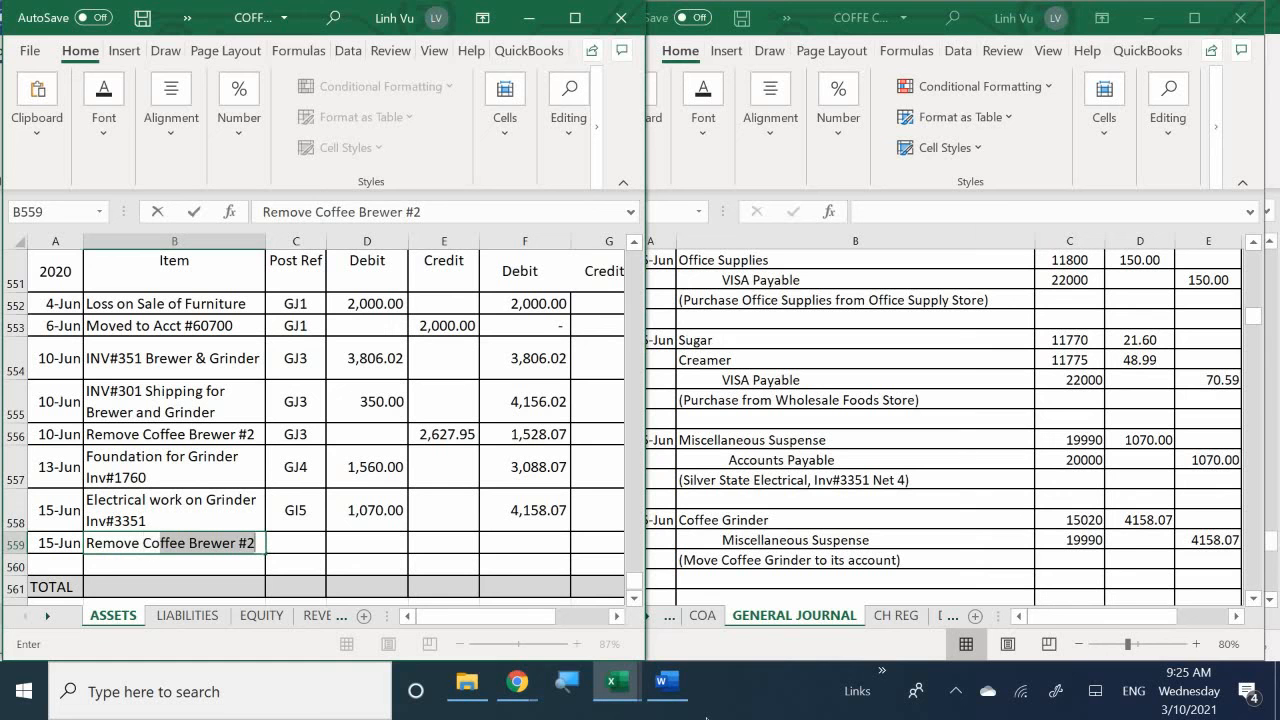
type(" D")
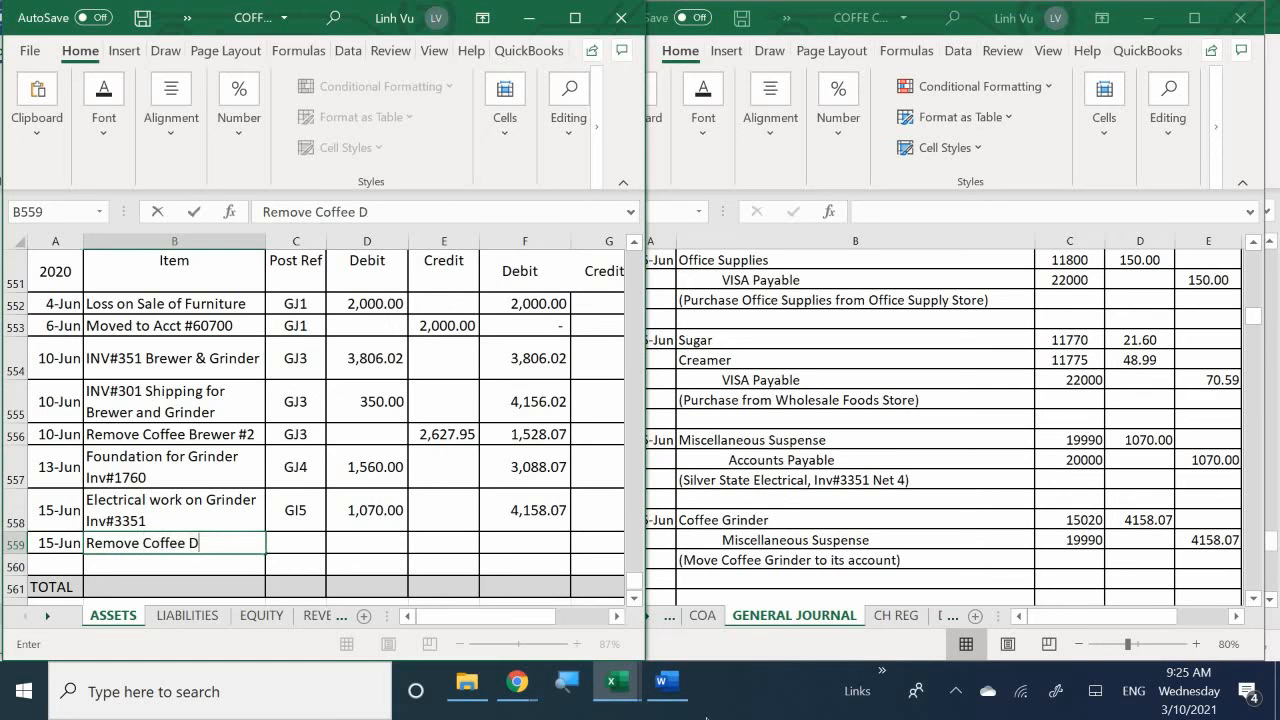
key("BackSpace")
type("V")
key("BackSpace")
type("F")
key("BackSpace")
type("Grinder")
key("Return")
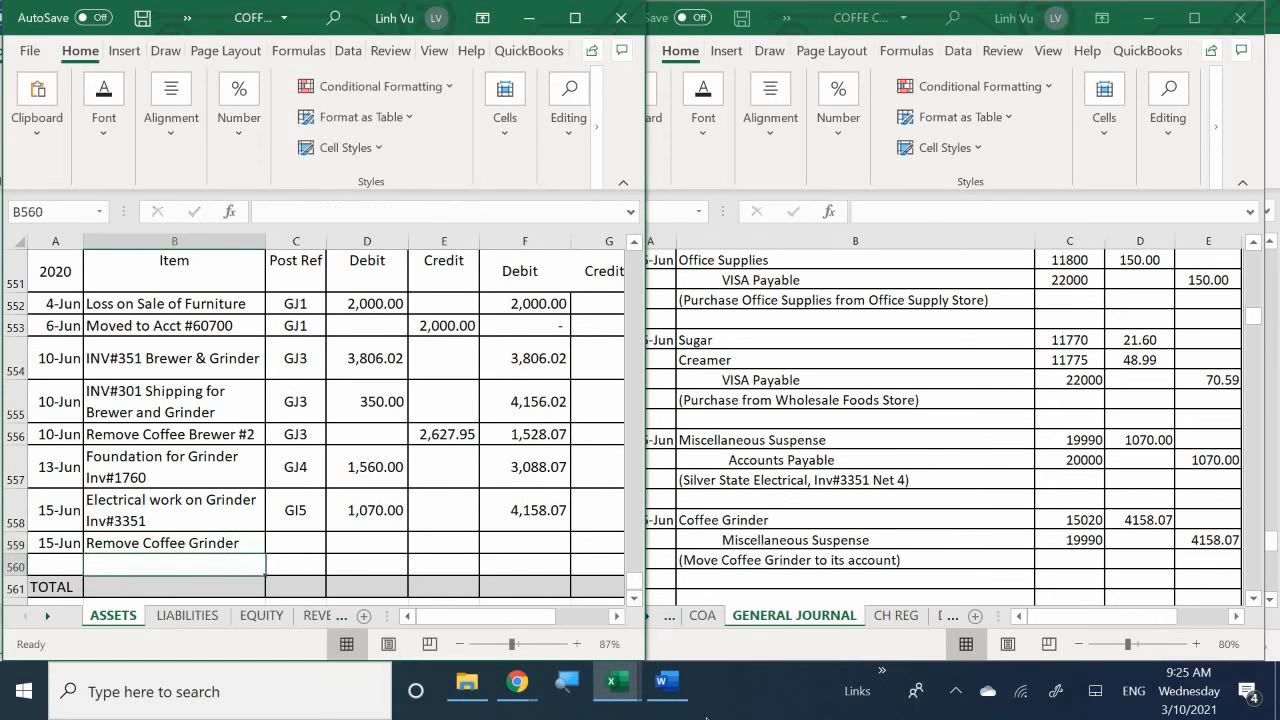
- Enter post reference GJ5 in C559 and a credit of 4158.07 in E559 of the Miscellaneous Suspense ledger
key("Up")
key("Right")
type("GJ5")
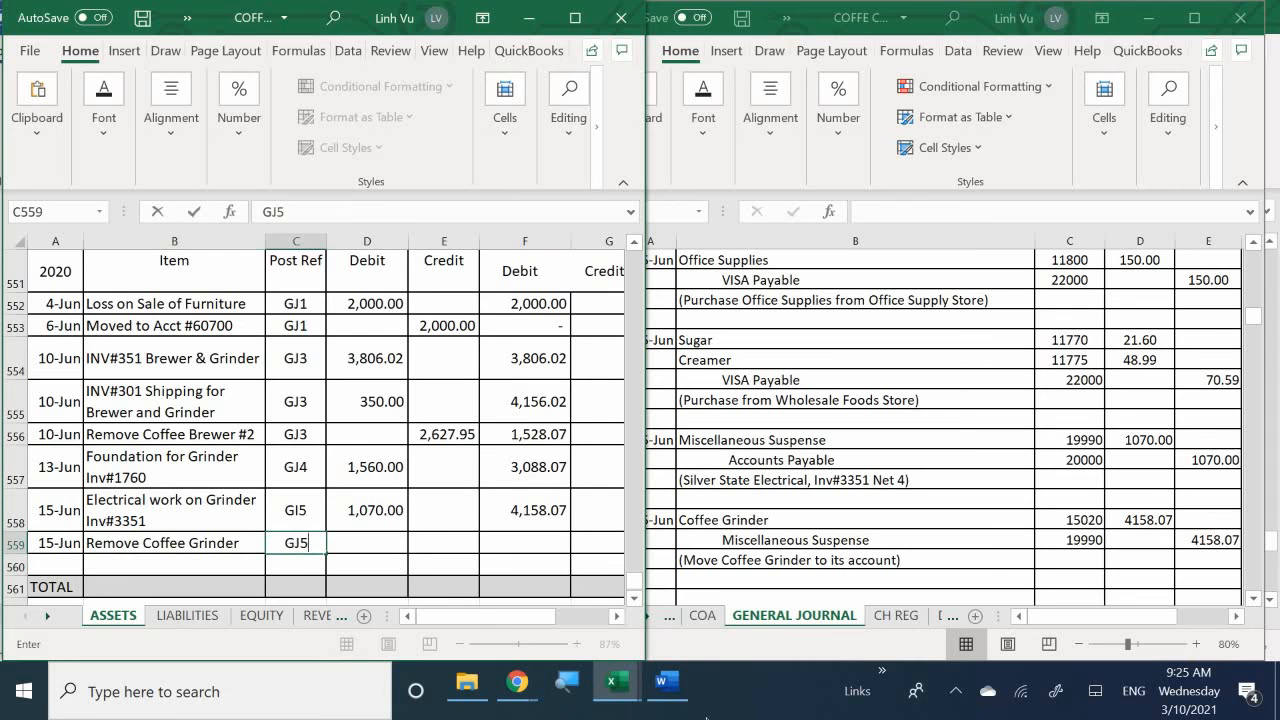
key("Return")
key("Up")
key("Right")
key("Right")
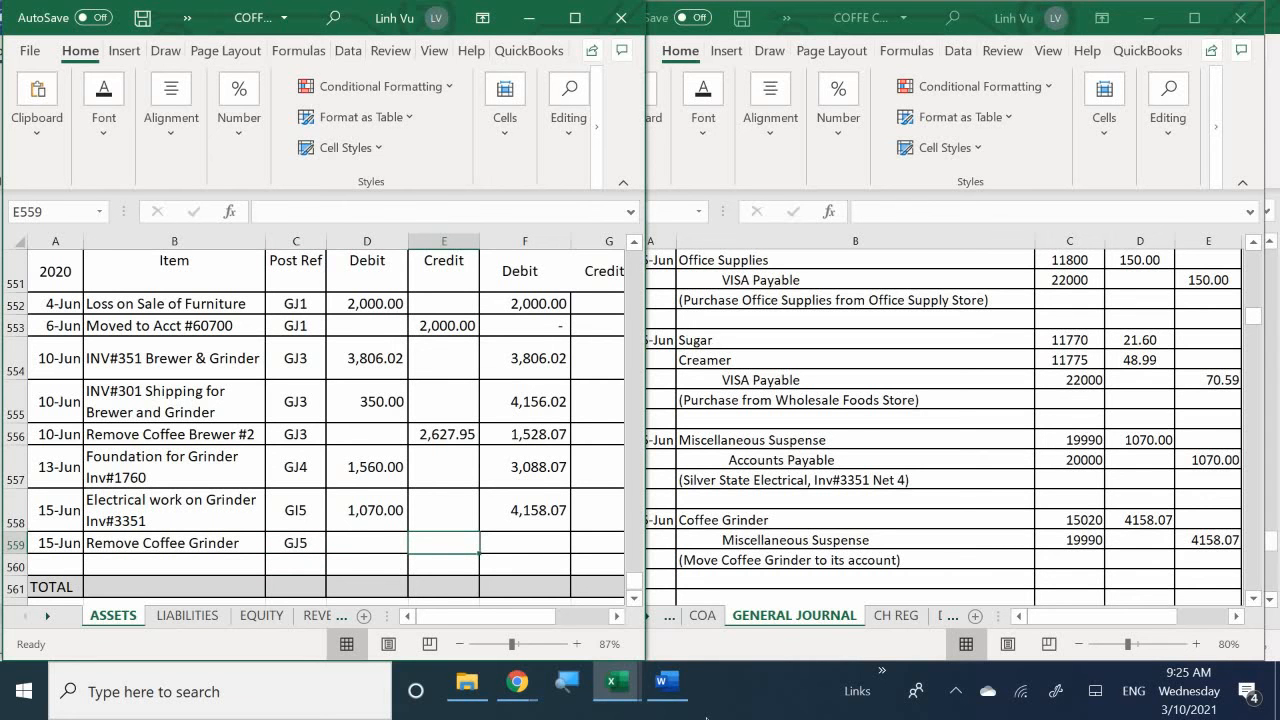
type("4,158")
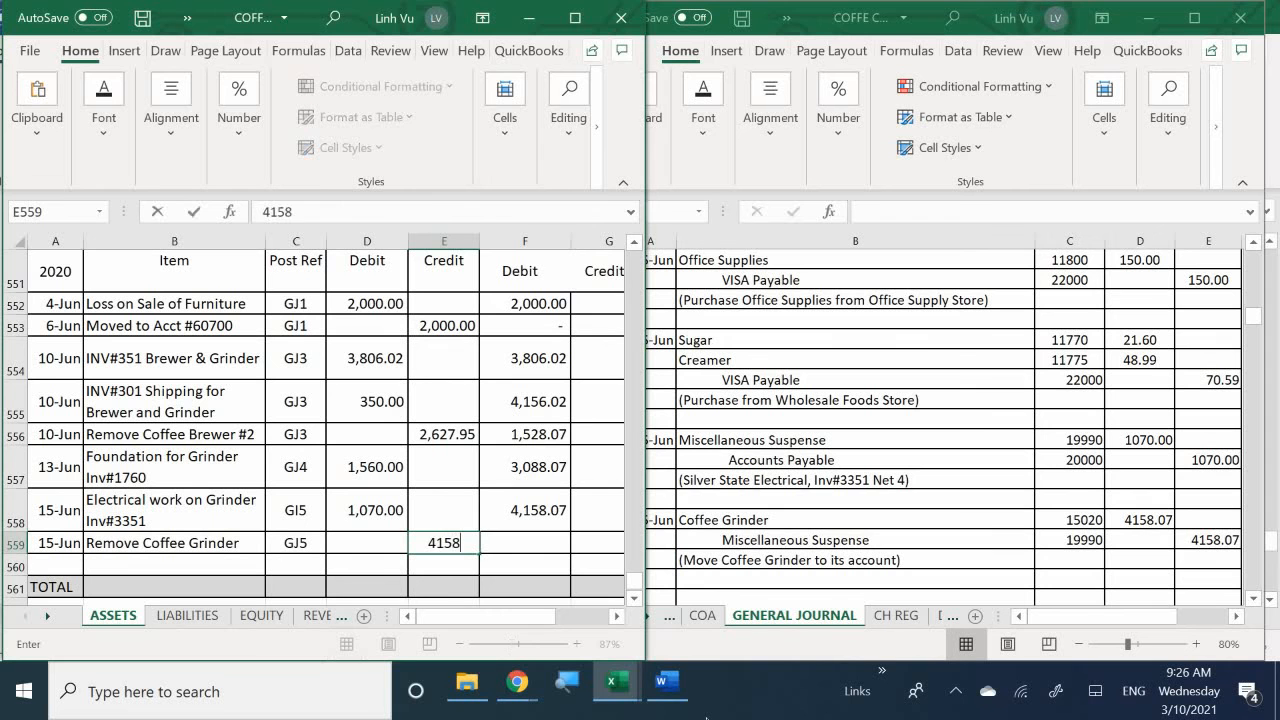
type(".07")
key("Return")
- Extend the running debit balance formula from F558 down to F559 in the Miscellaneous Suspense ledger
key("Up")
key("Right")
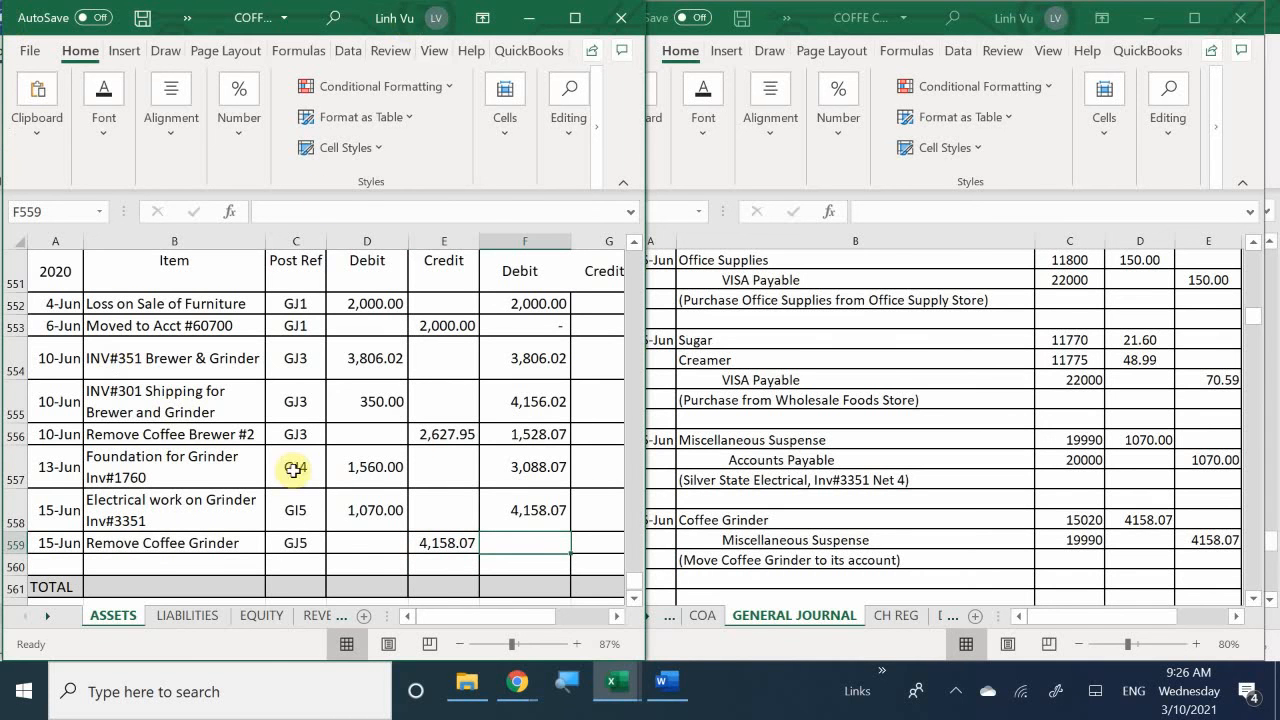
left_click(535, 516)
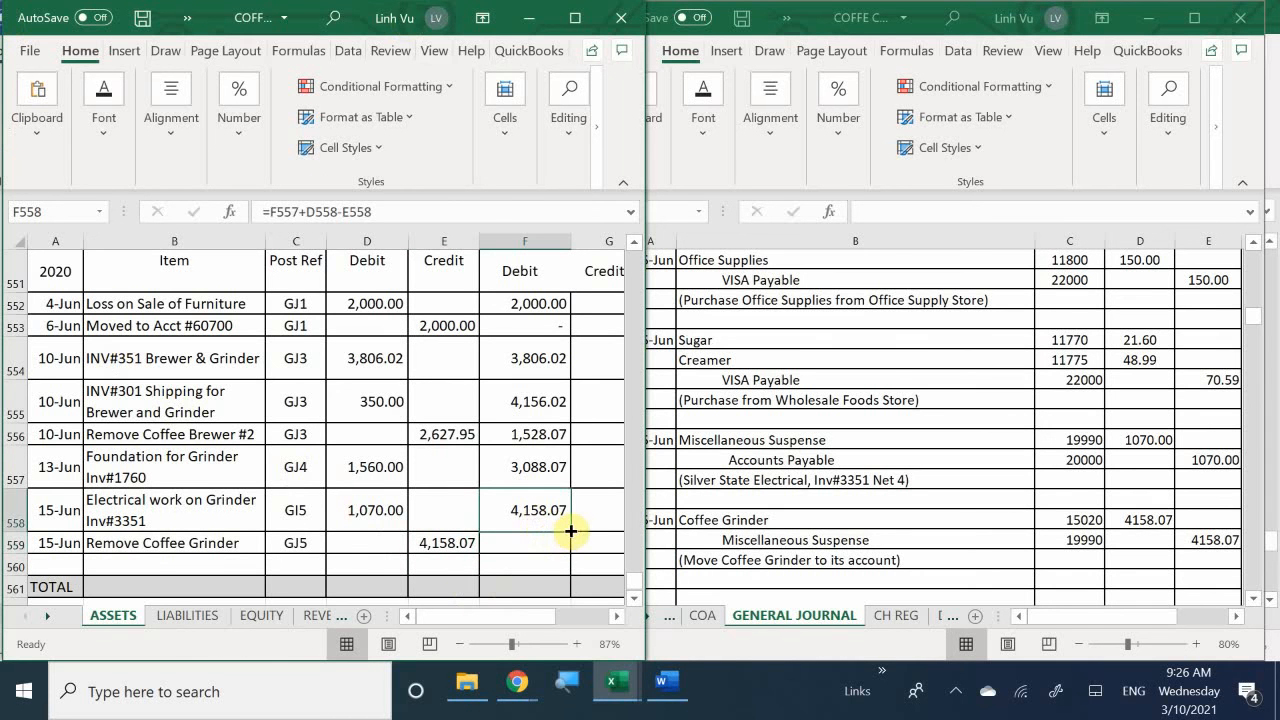
left_click_drag(570, 531, 572, 548)
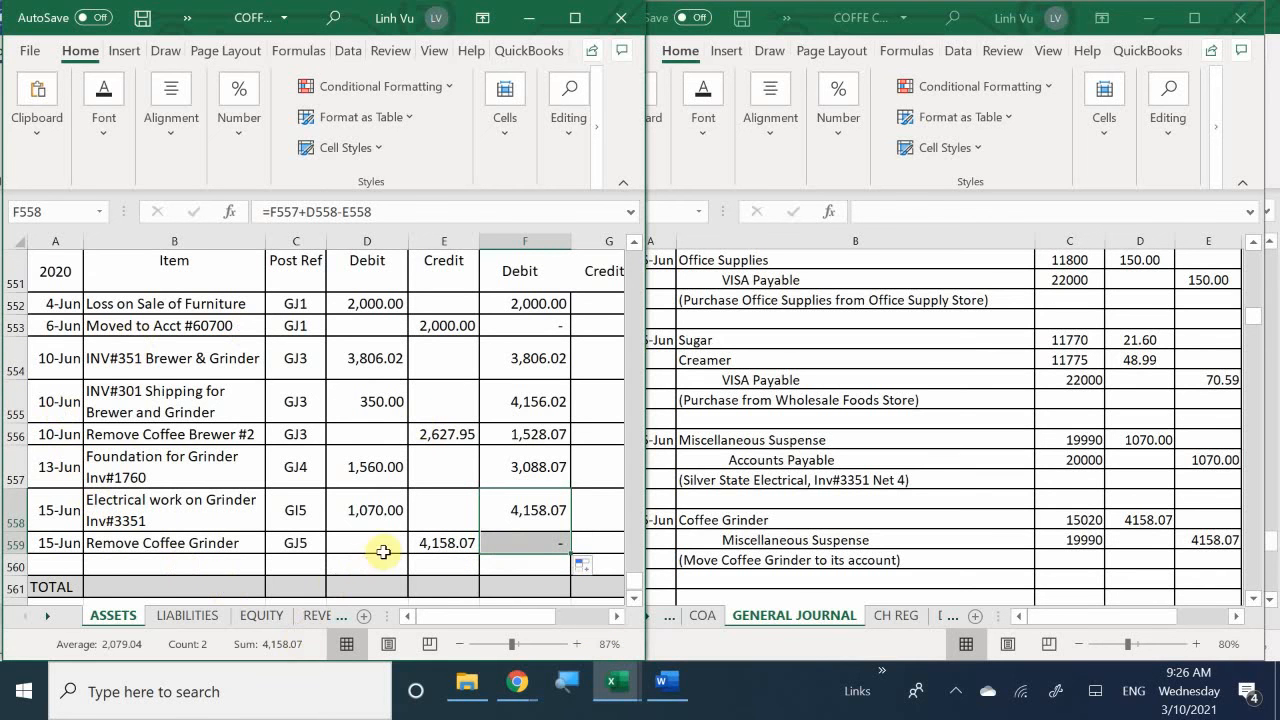
left_click(508, 564)
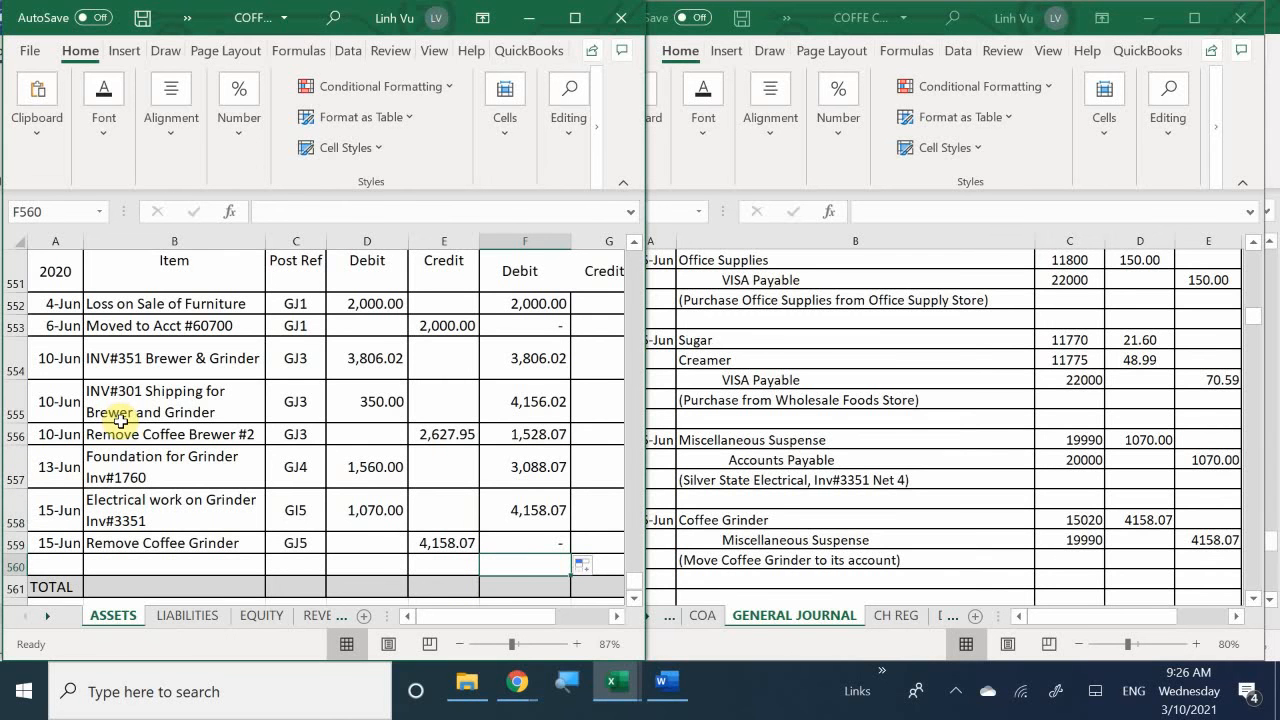
- Find the Coffee Grinder ledger, account 15020, on the ASSETS sheet and enter the date 6/15 in A468
scroll(120, 421, "up", 7)
scroll(130, 437, "up", 20)
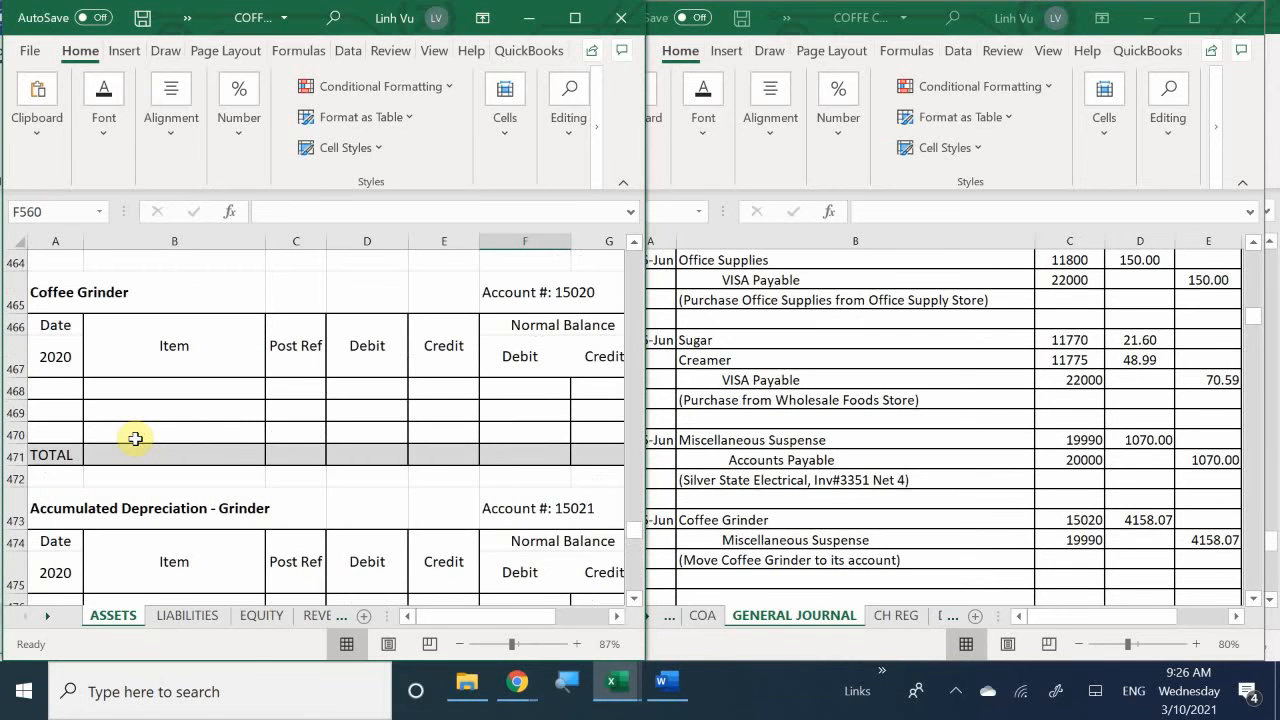
scroll(135, 438, "up", 3)
scroll(135, 438, "down", 1)
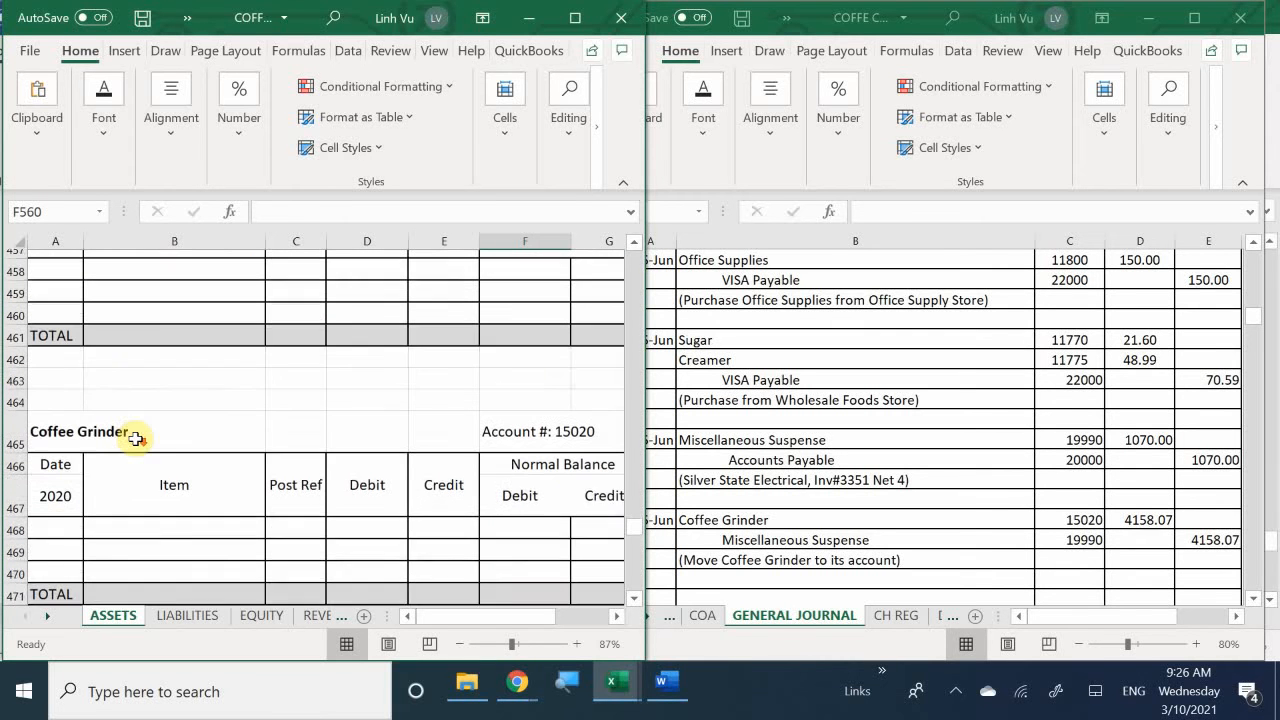
left_click(62, 522)
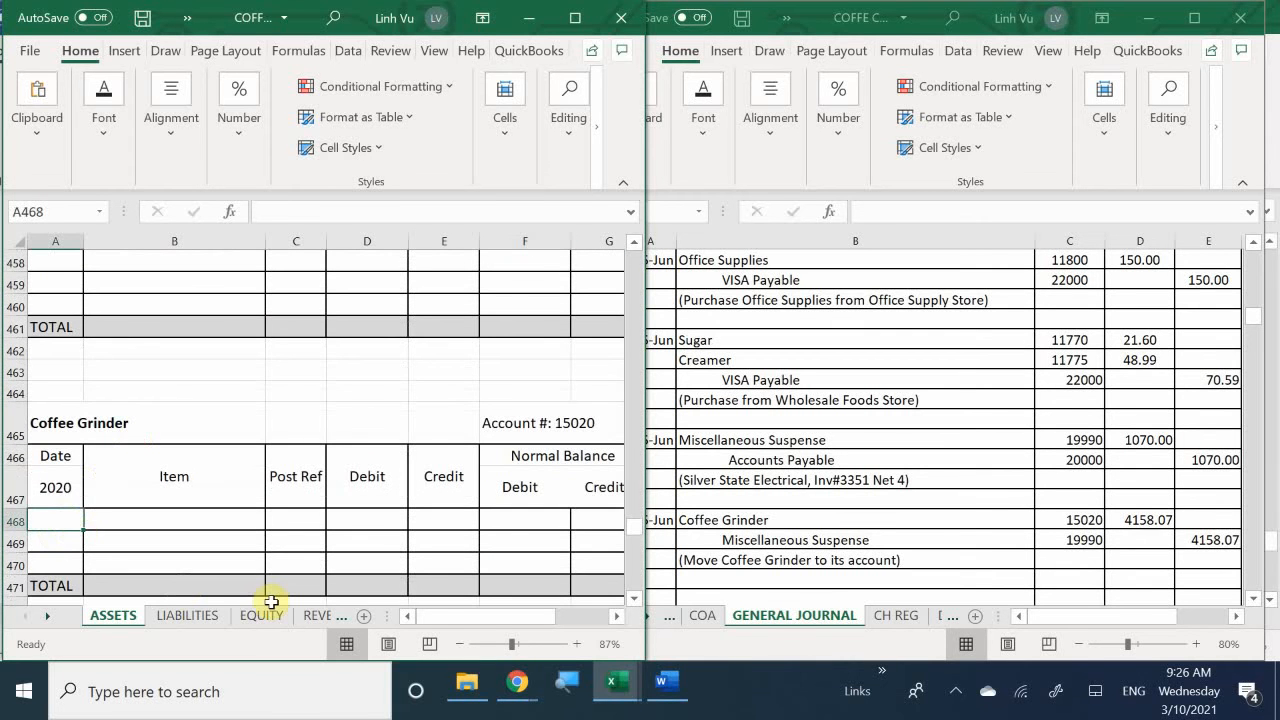
type("6/15")
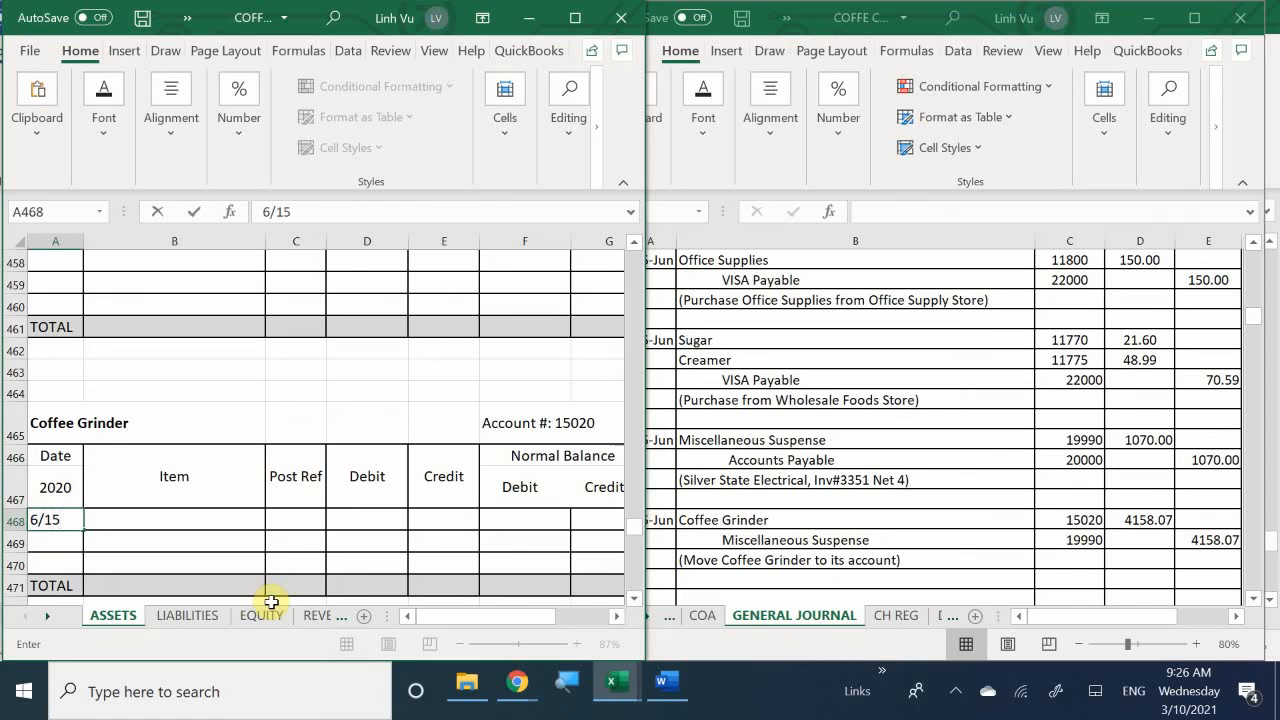
key("Return")
- Enter post reference GJ5 in C468 and a debit of 4158.07 in D468 of the Coffee Grinder ledger
key("Right")
key("Right")
key("Up")
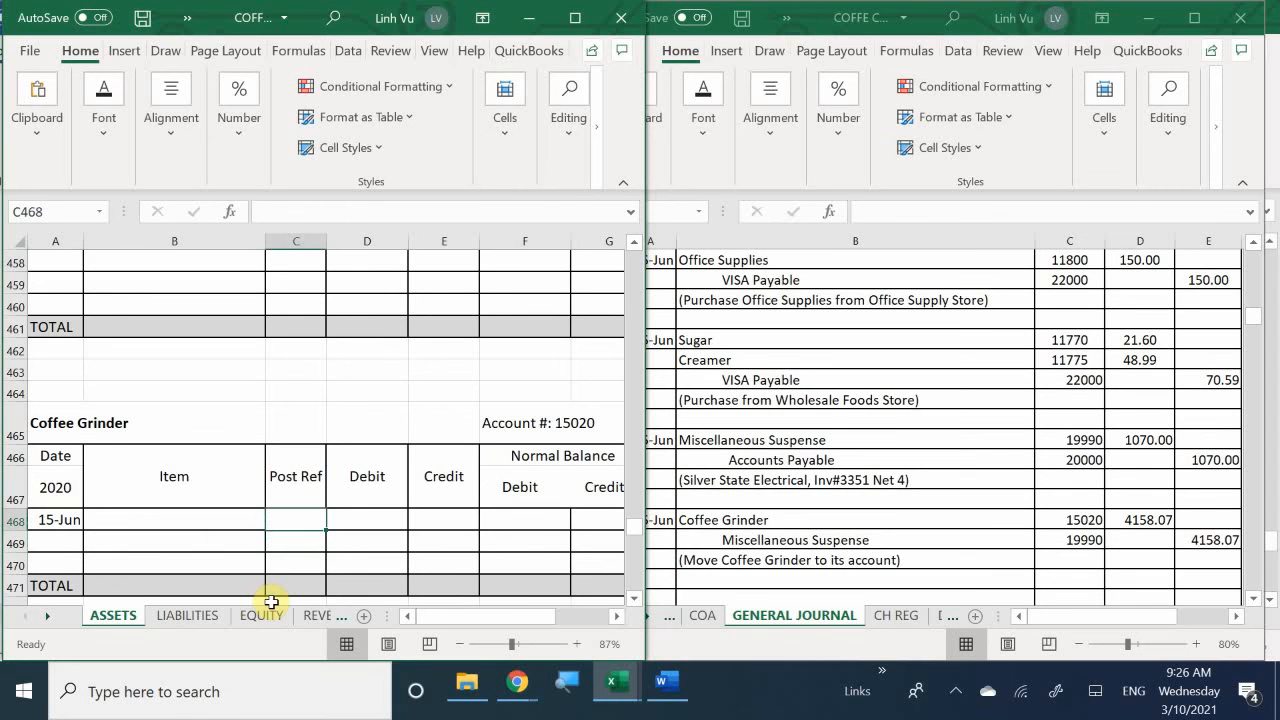
type("GJ5")
key("Tab")
type("45")
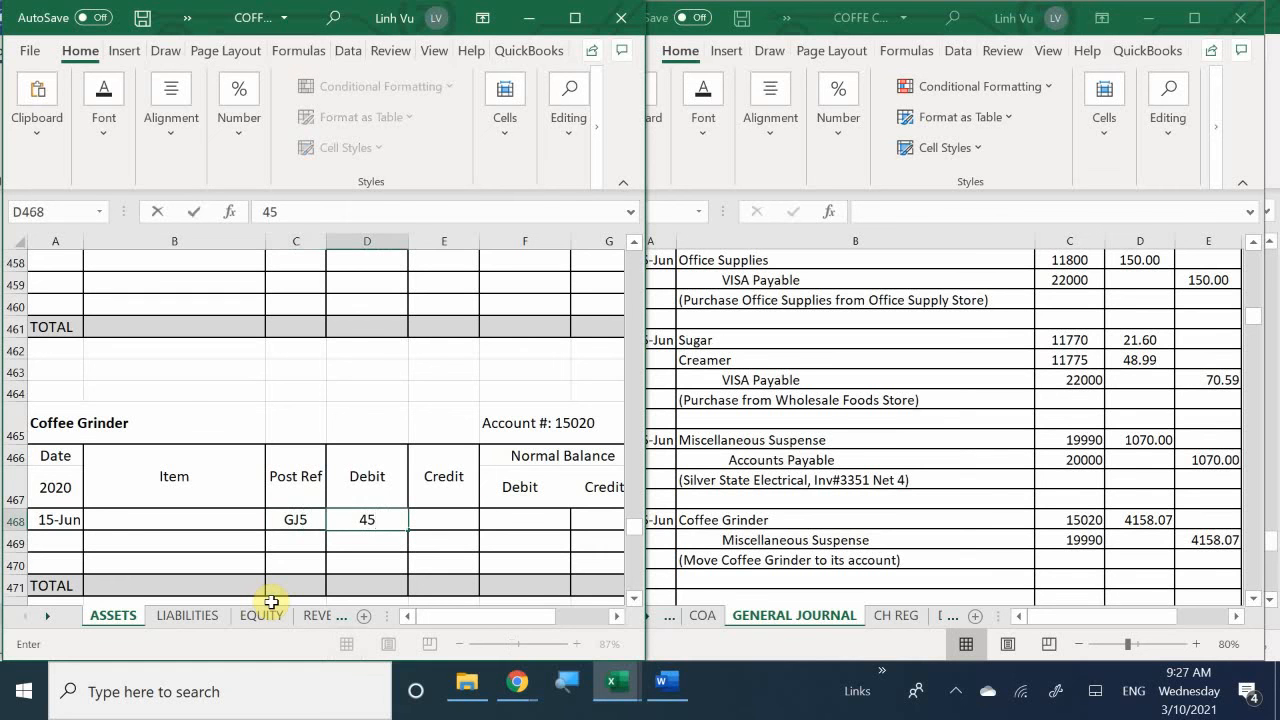
key("BackSpace")
type("158.07")
key("Return")
- Set the Coffee Grinder debit balance in F468 with a formula referencing the debit in D468
key("Right")
key("Right")
key("Up")
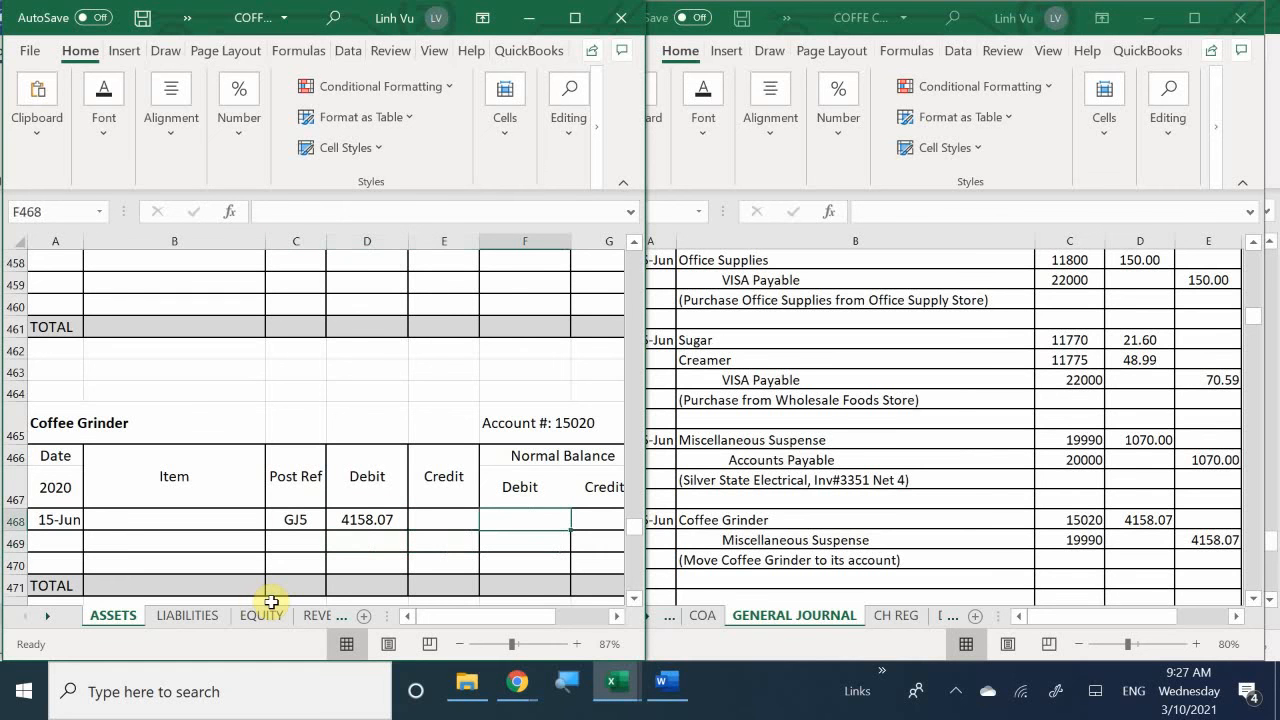
type("=")
key("Left")
key("Left")
key("Return")
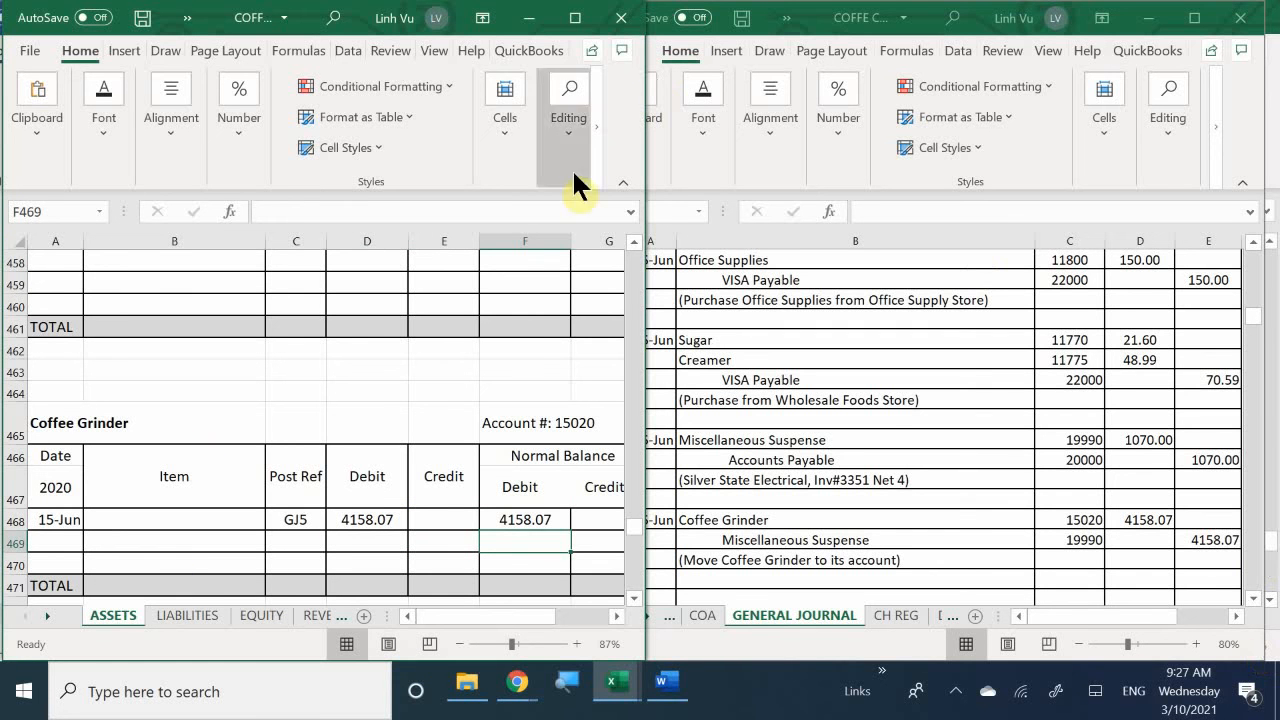
- Switch to the scenario document in Word and read the transaction that follows the Coffee Grinder transfer
left_click(793, 457)
scroll(794, 457, "down", 1)
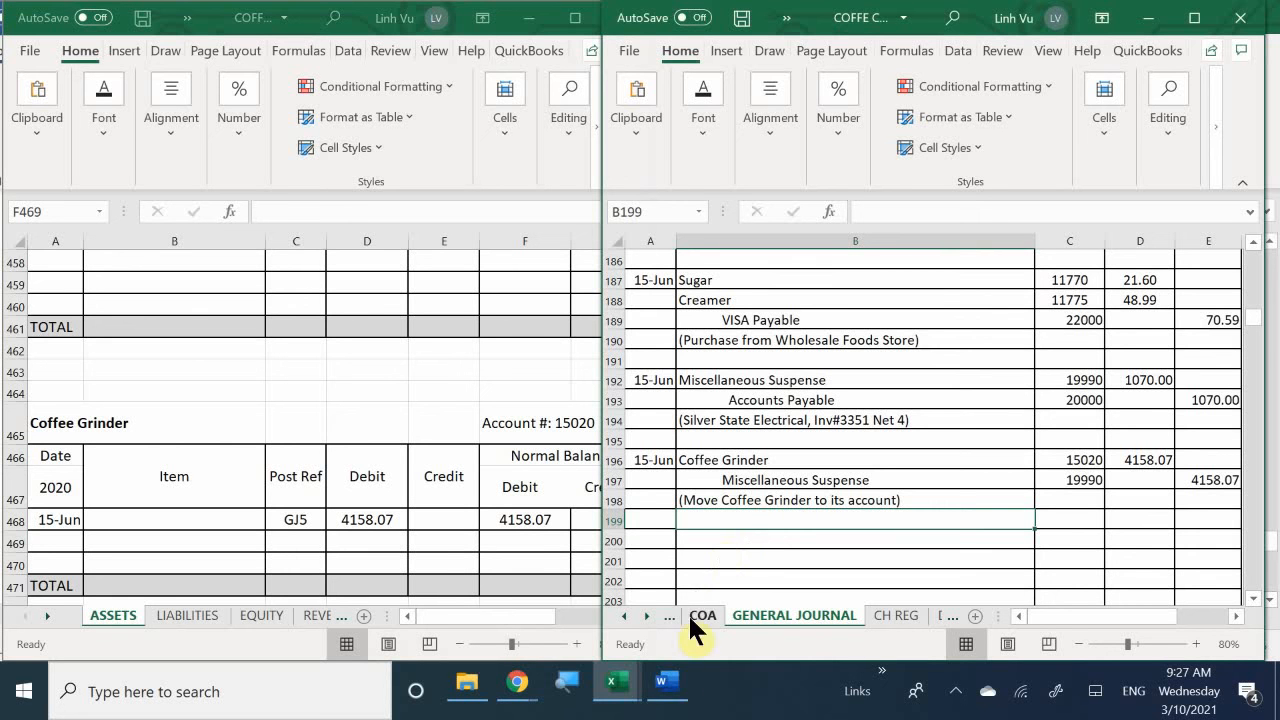
mouse_move(620, 692)
mouse_move(663, 691)
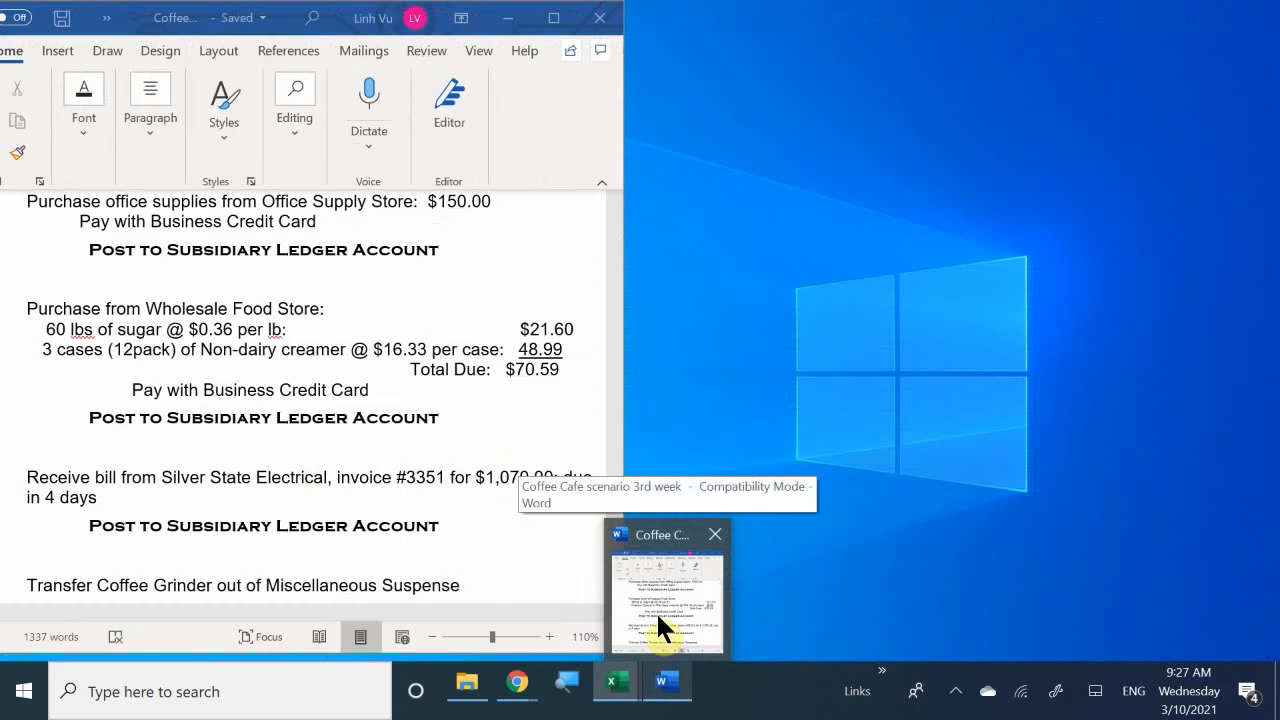
left_click(656, 611)
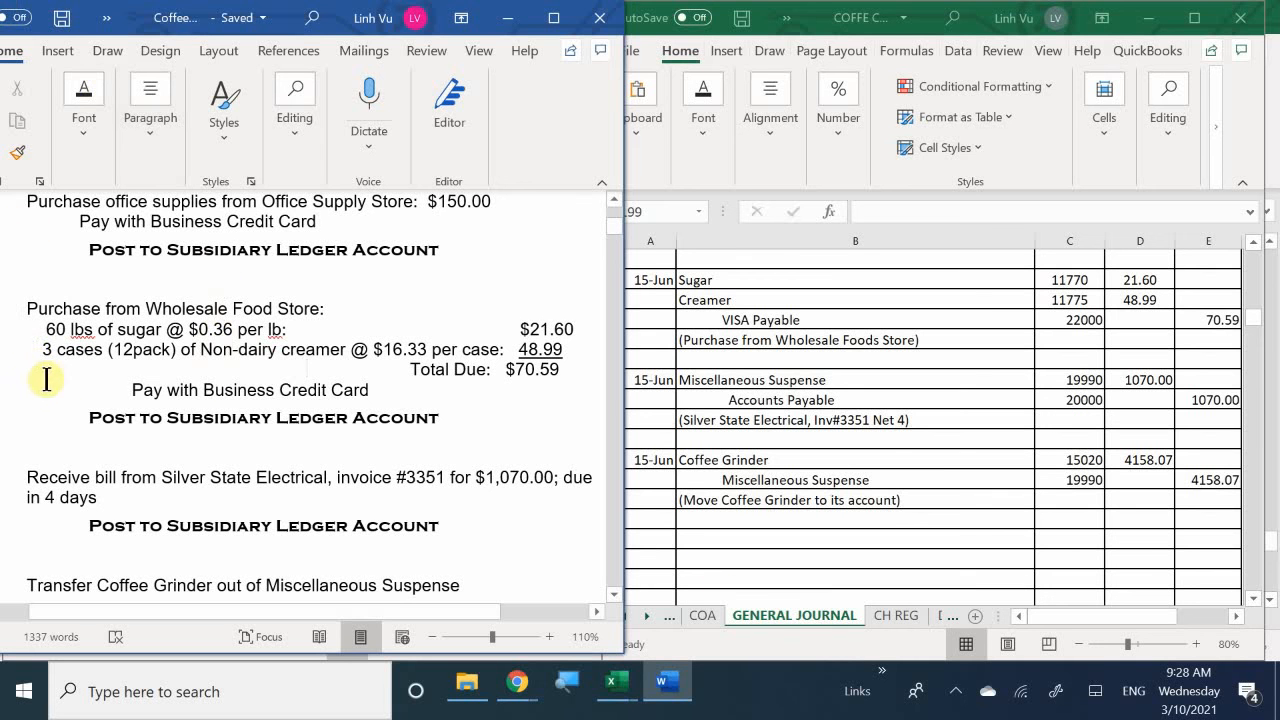
left_click(229, 499)
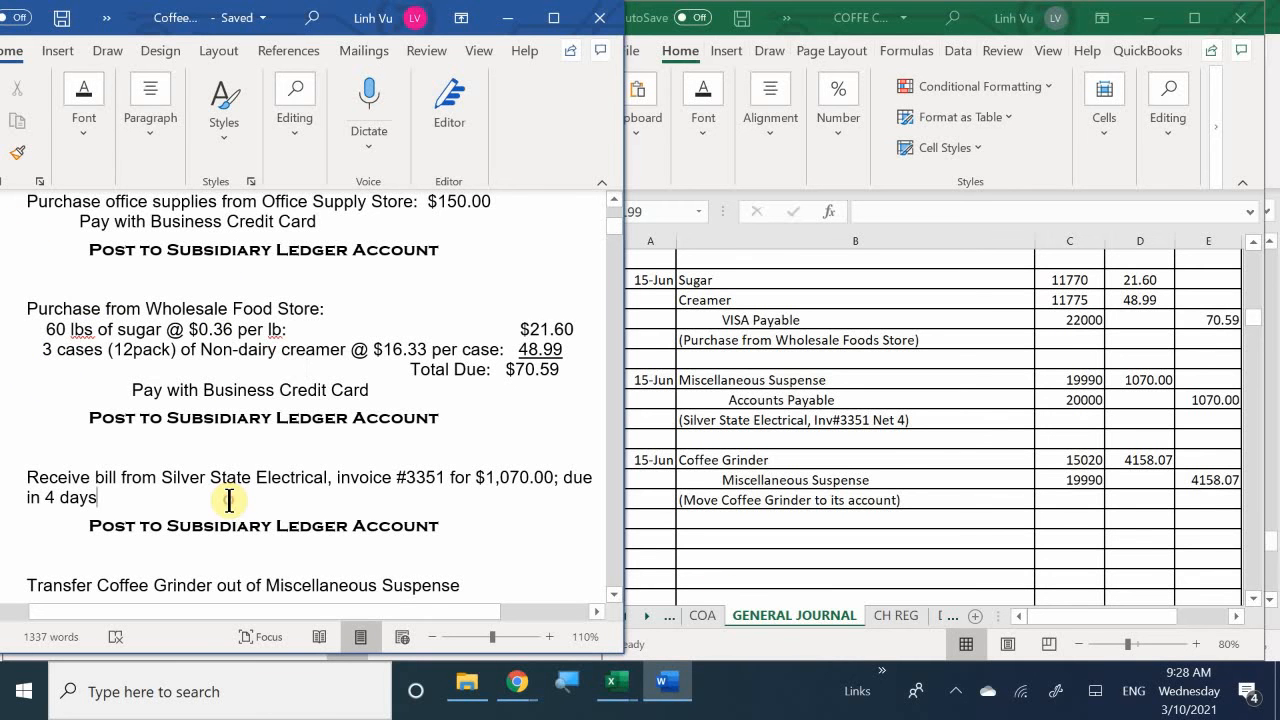
scroll(229, 500, "down", 1)
scroll(229, 500, "down", 3)
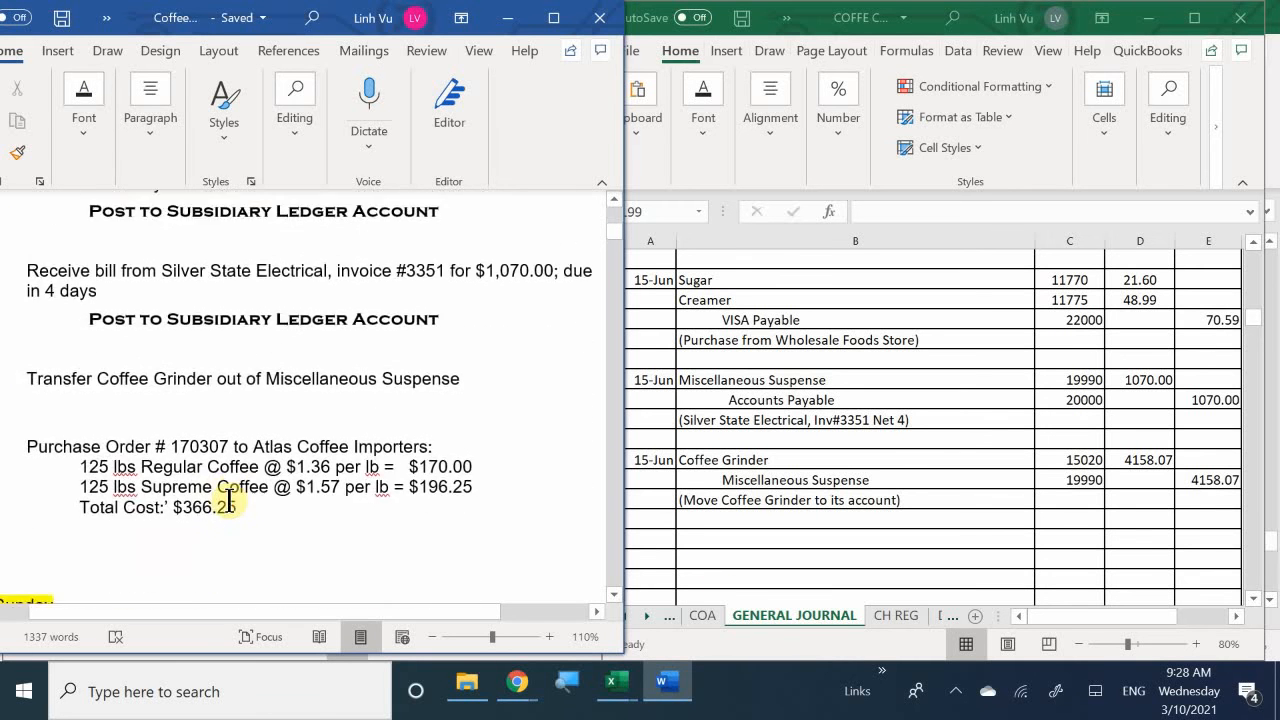
scroll(229, 500, "up", 2)
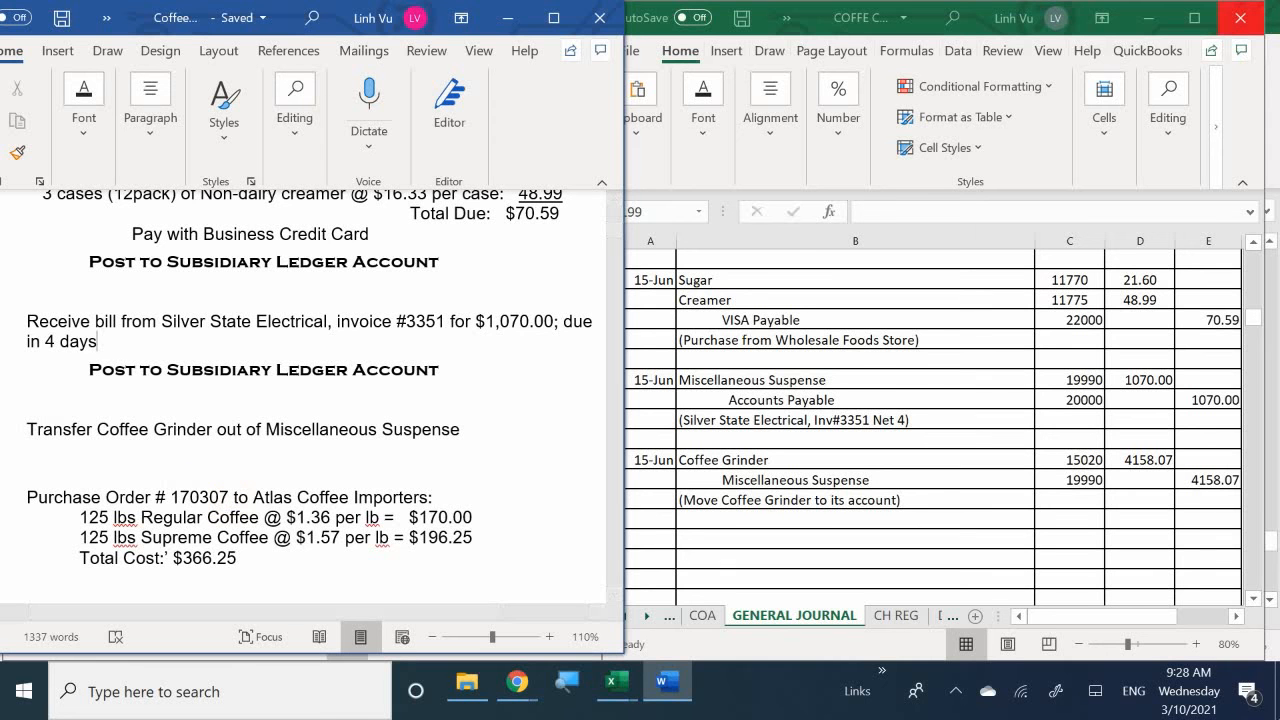
- Open the PO sheet and enter the date 6/15 in A11 for the new Atlas purchase order
left_click(937, 618)
left_click(949, 618)
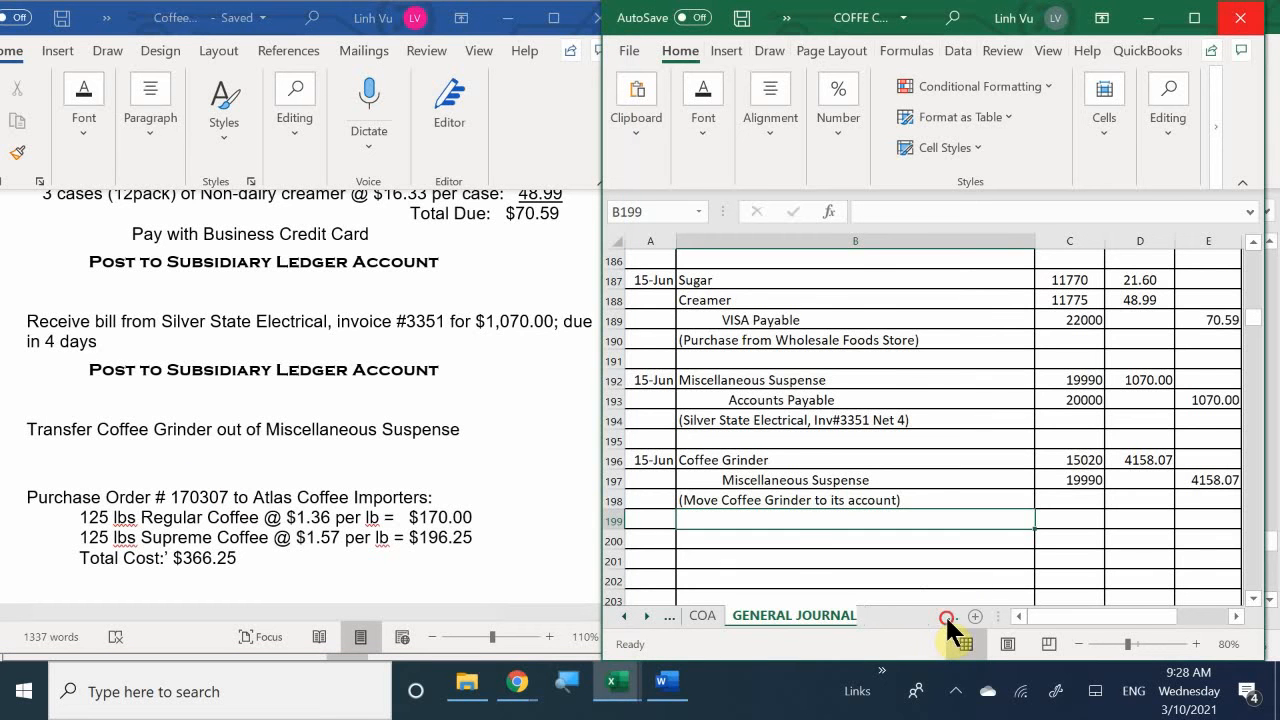
left_click(845, 617)
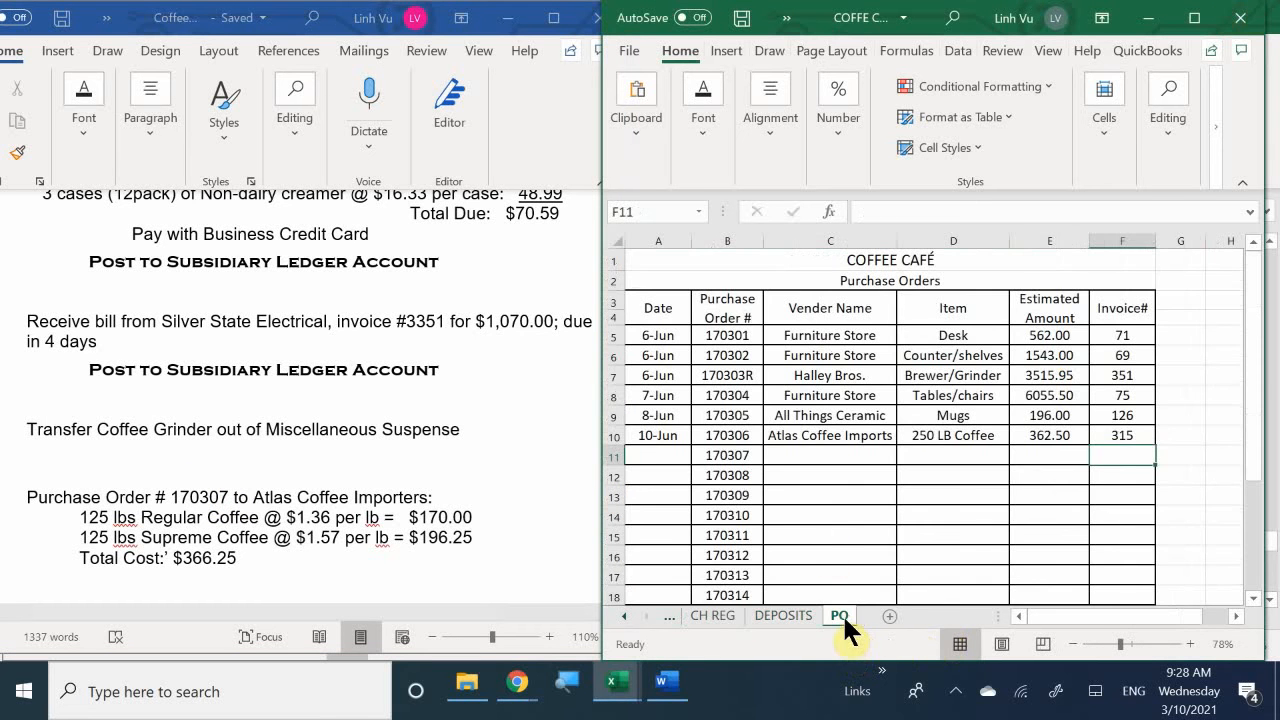
left_click(664, 455)
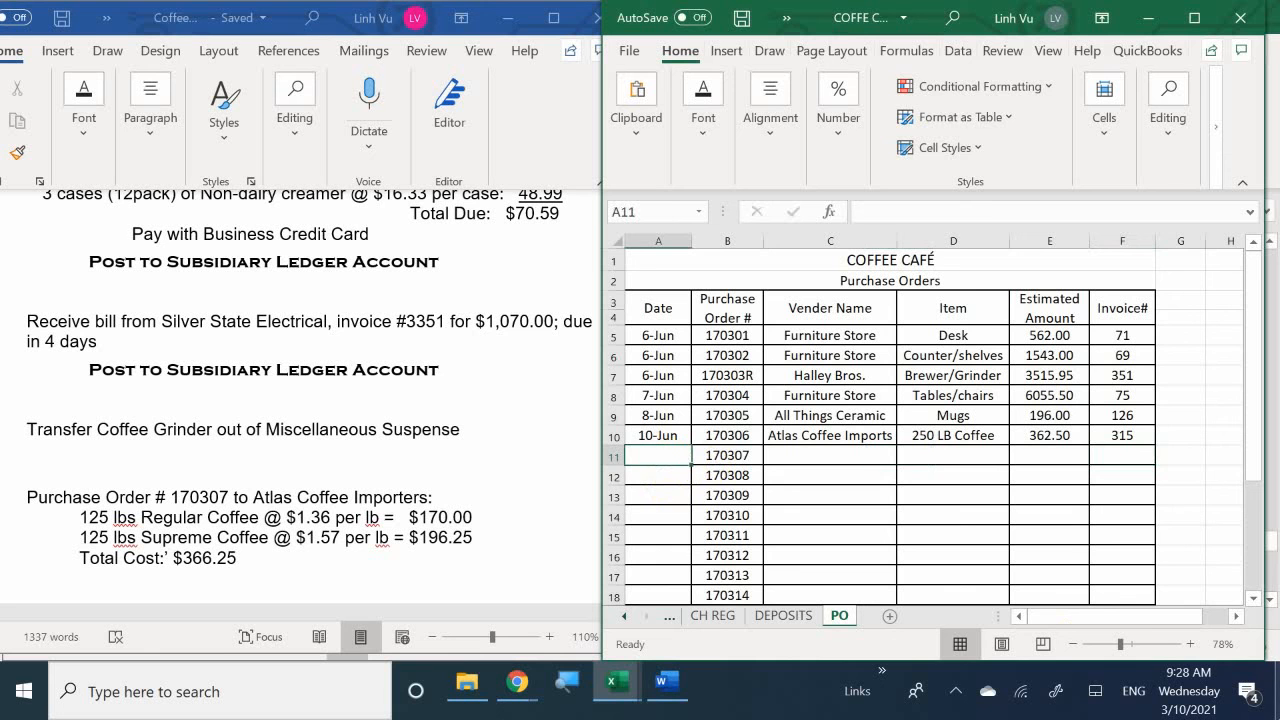
type("6/15")
key("Return")
- Fill the vendor name in C11 with a formula referencing Atlas Coffee Imports in C10
key("Right")
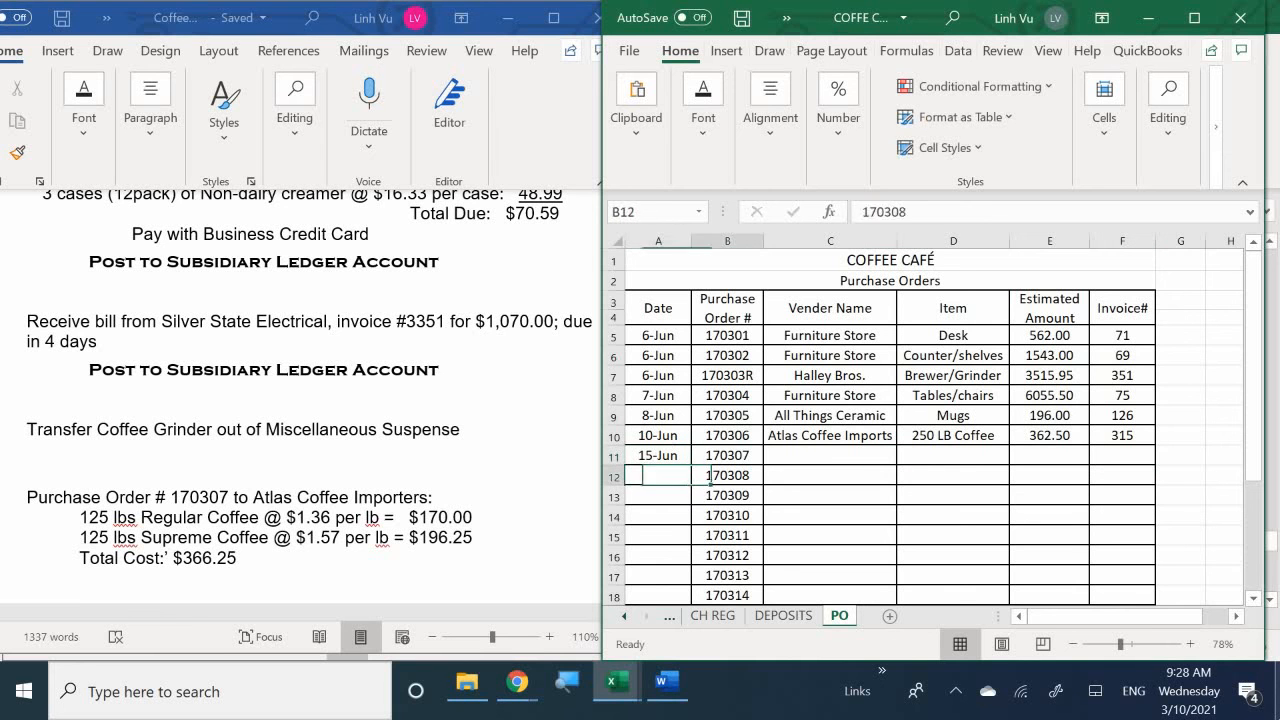
key("Right")
key("Up")
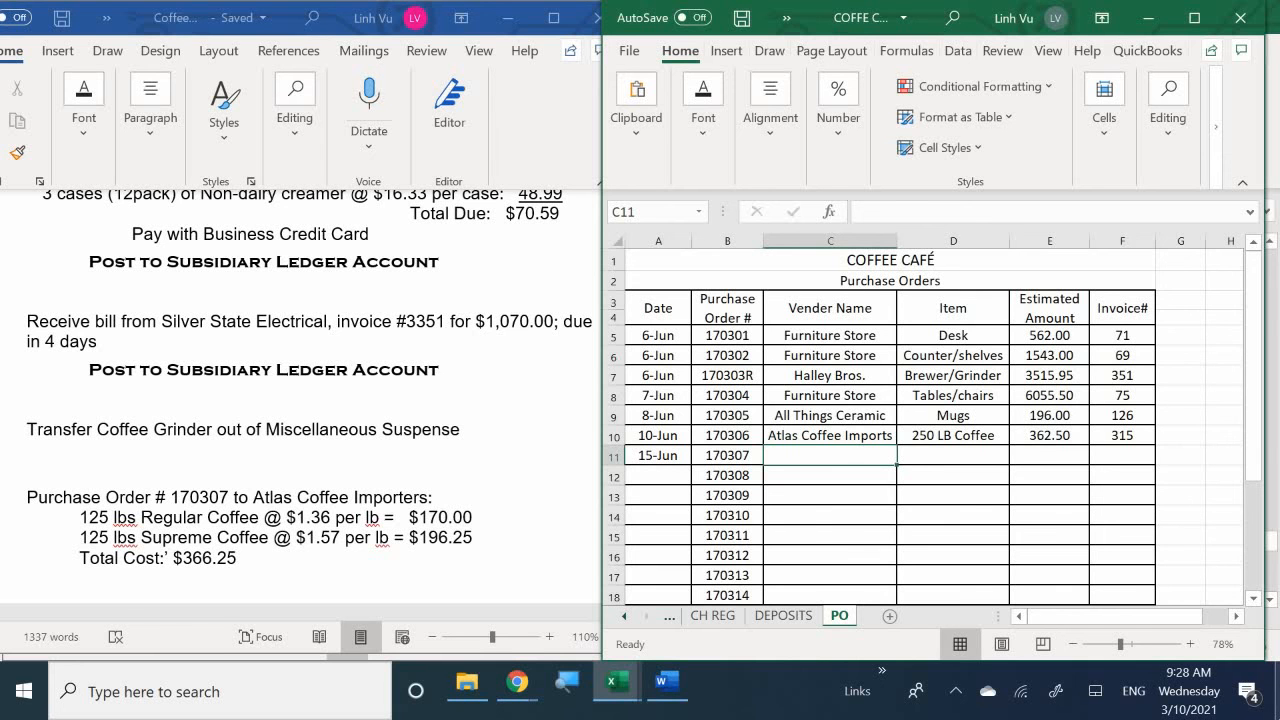
type("A")
key("BackSpace")
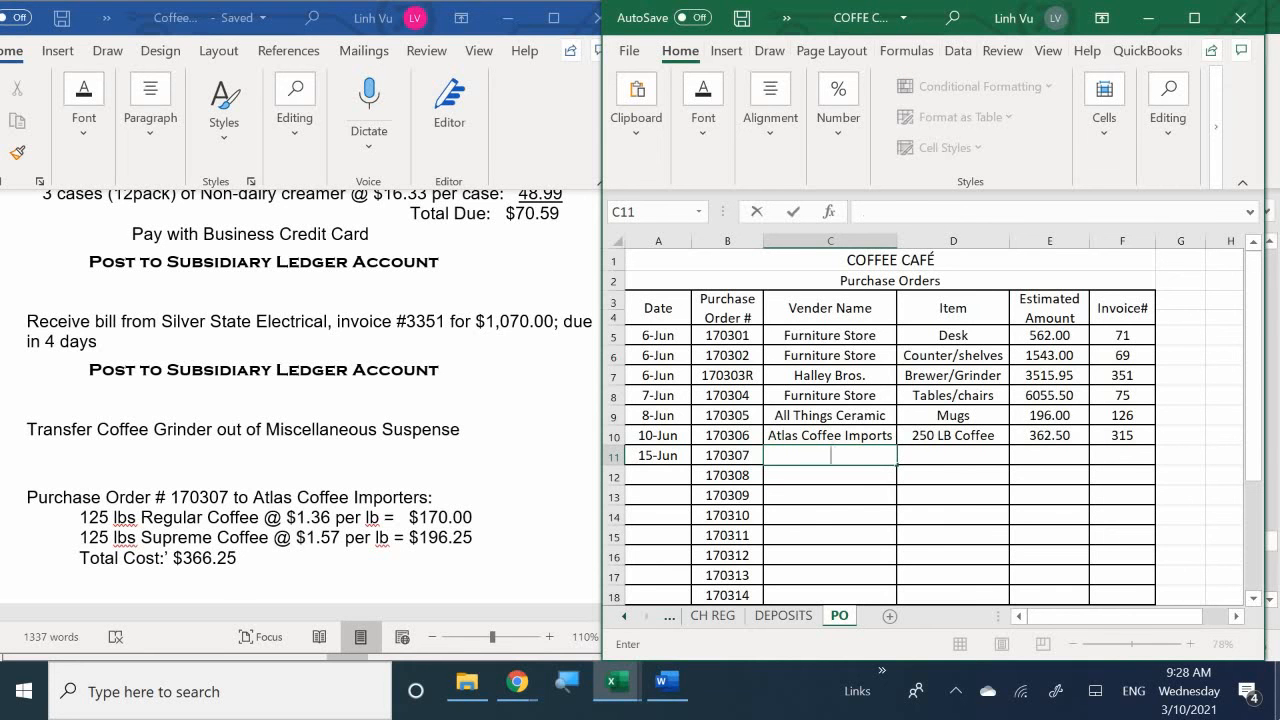
type("=")
key("Up")
key("Return")
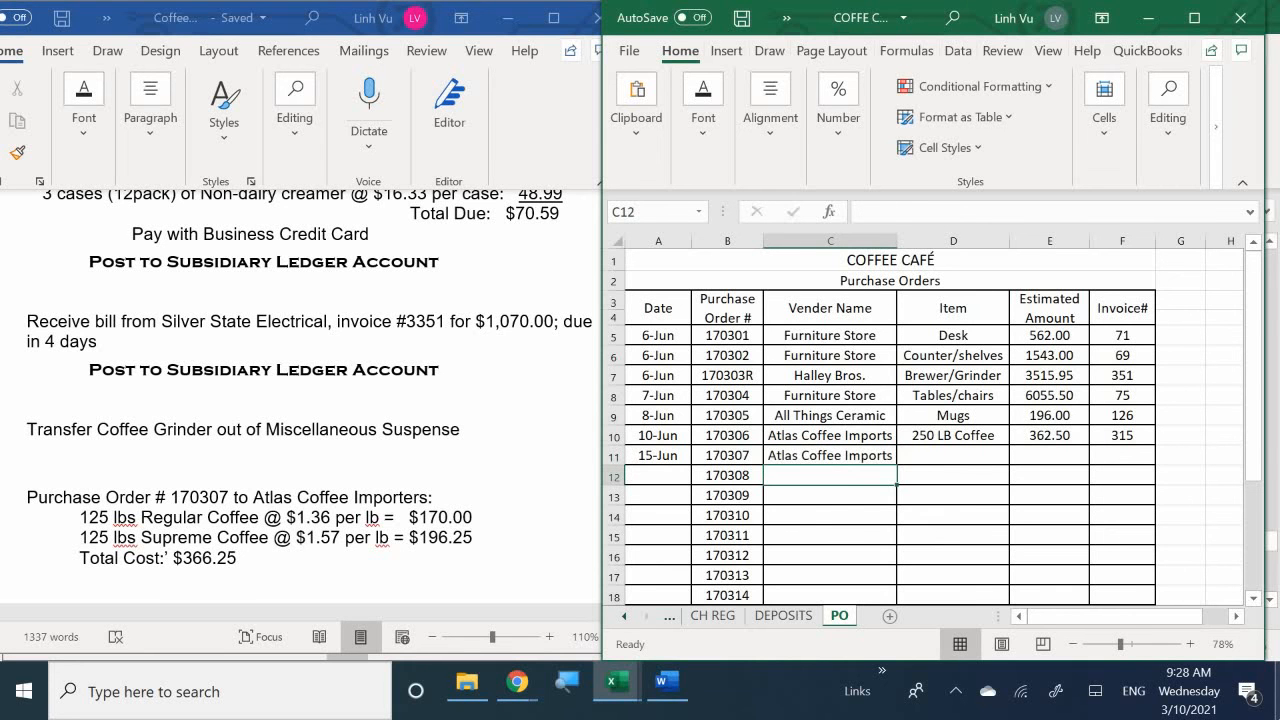
- Fill the item in D11 with the formula =D10 to reuse 250 LB Coffee from the row above
key("Right")
key("Up")
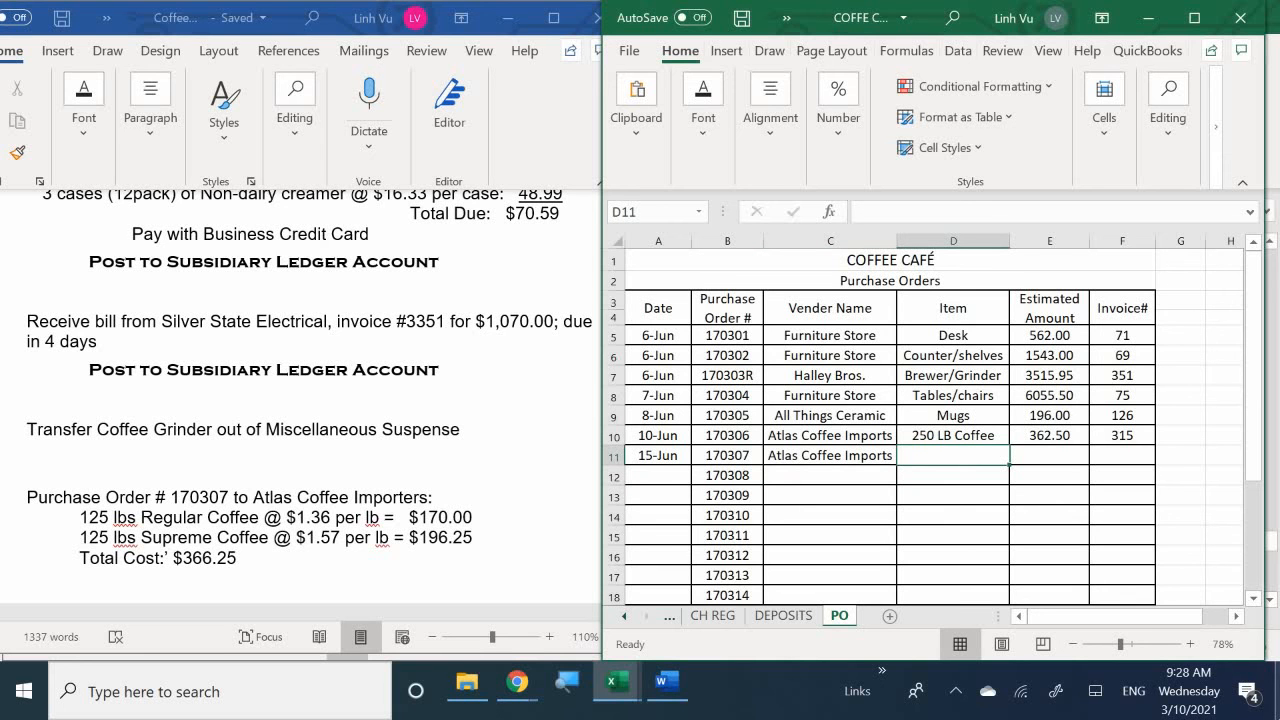
type("=")
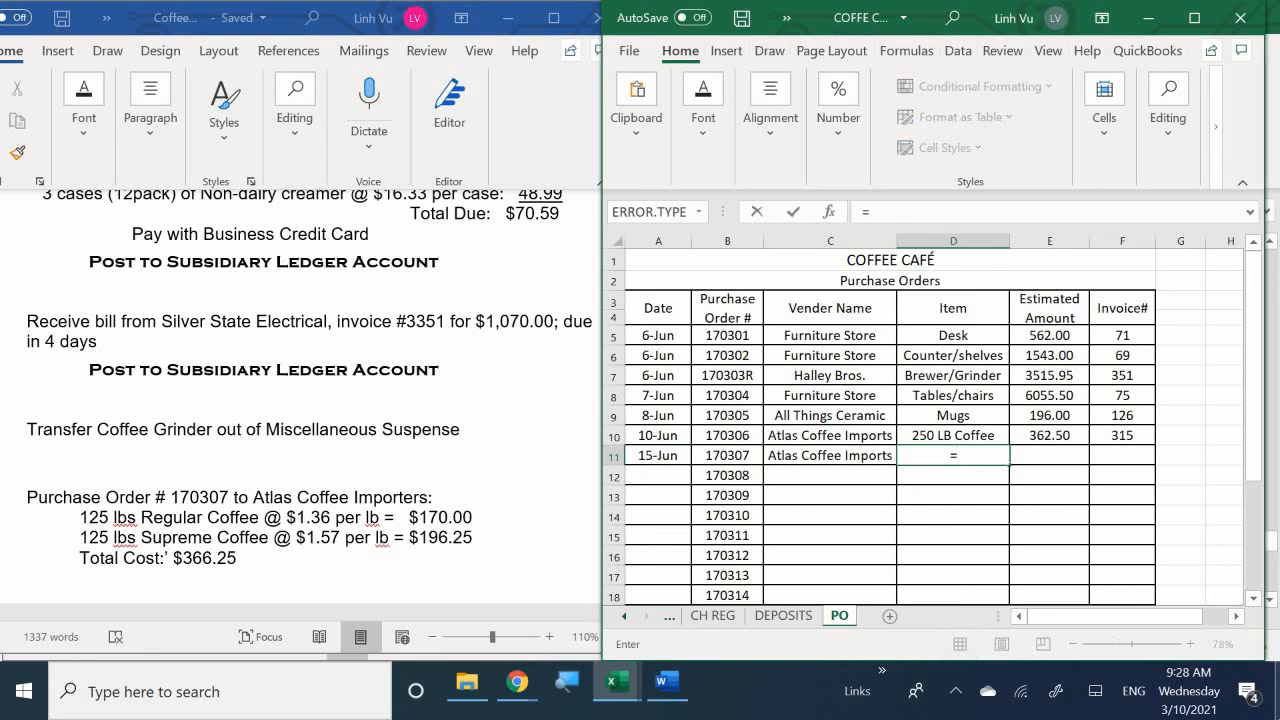
key("Up")
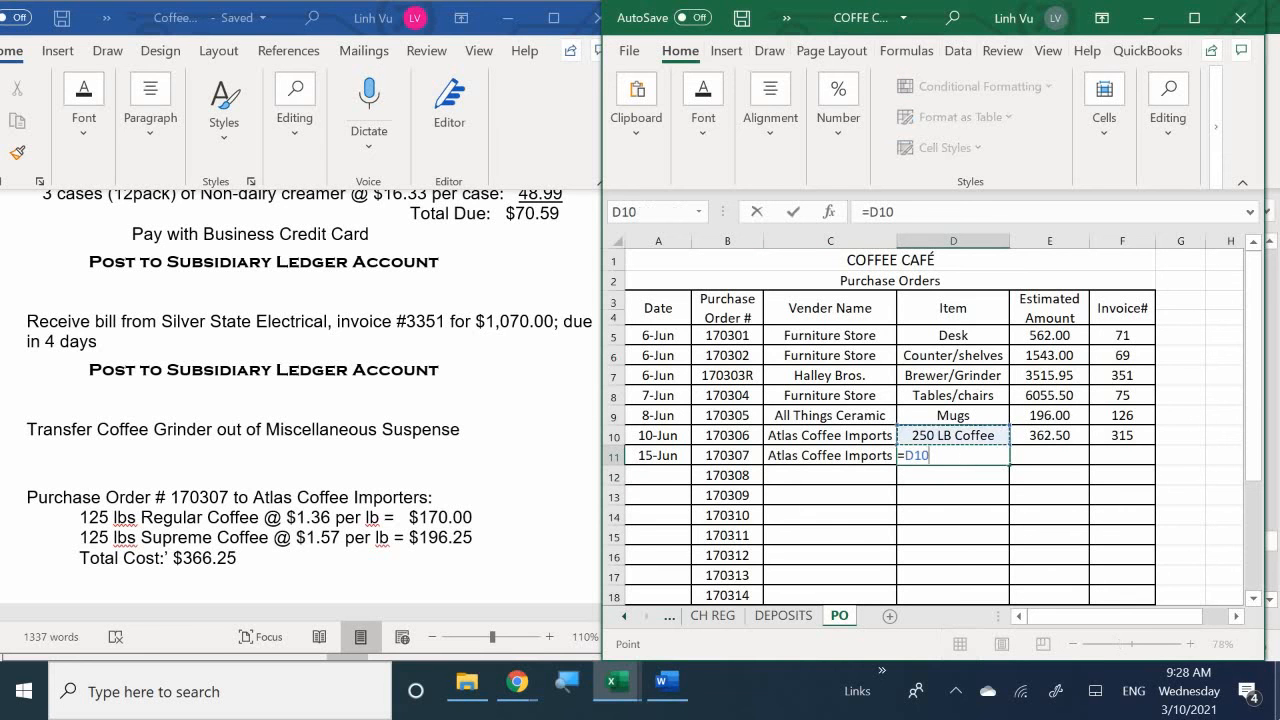
key("Return")
- Enter an estimated amount of 366.25 in E11 for the 15 June purchase order
key("Right")
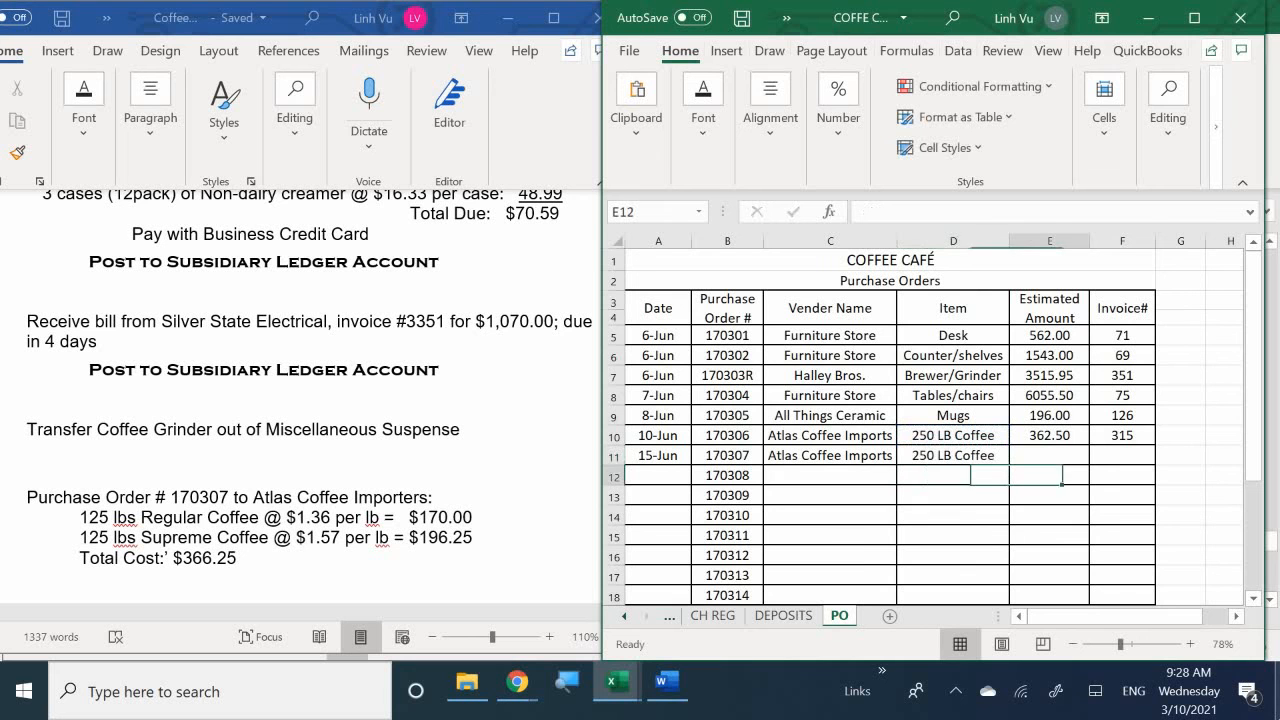
key("Up")
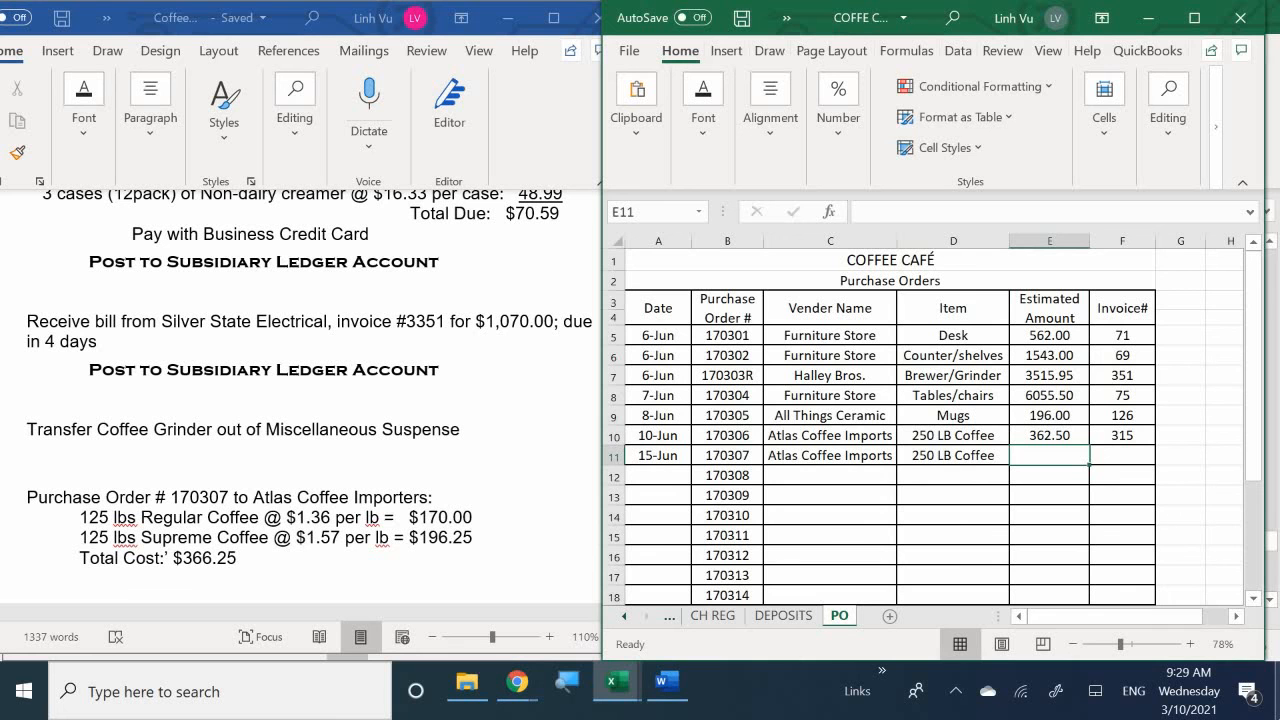
type("366")
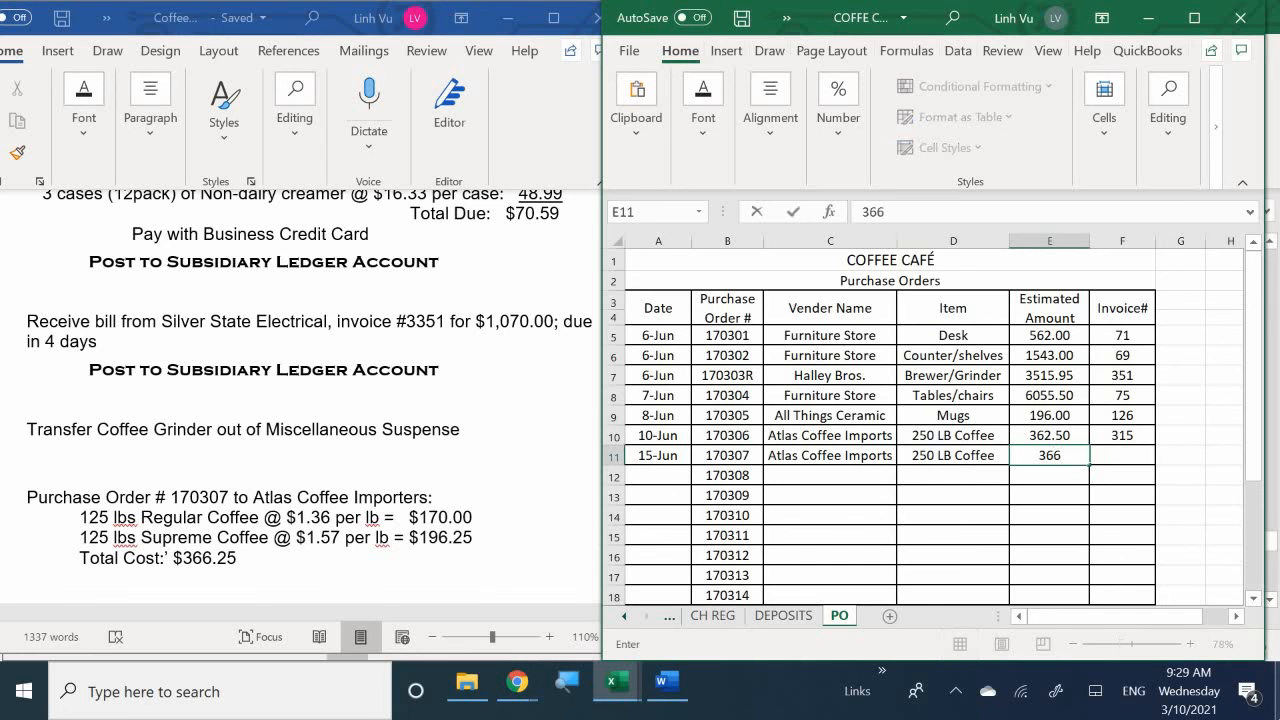
type(".25")
key("Return")
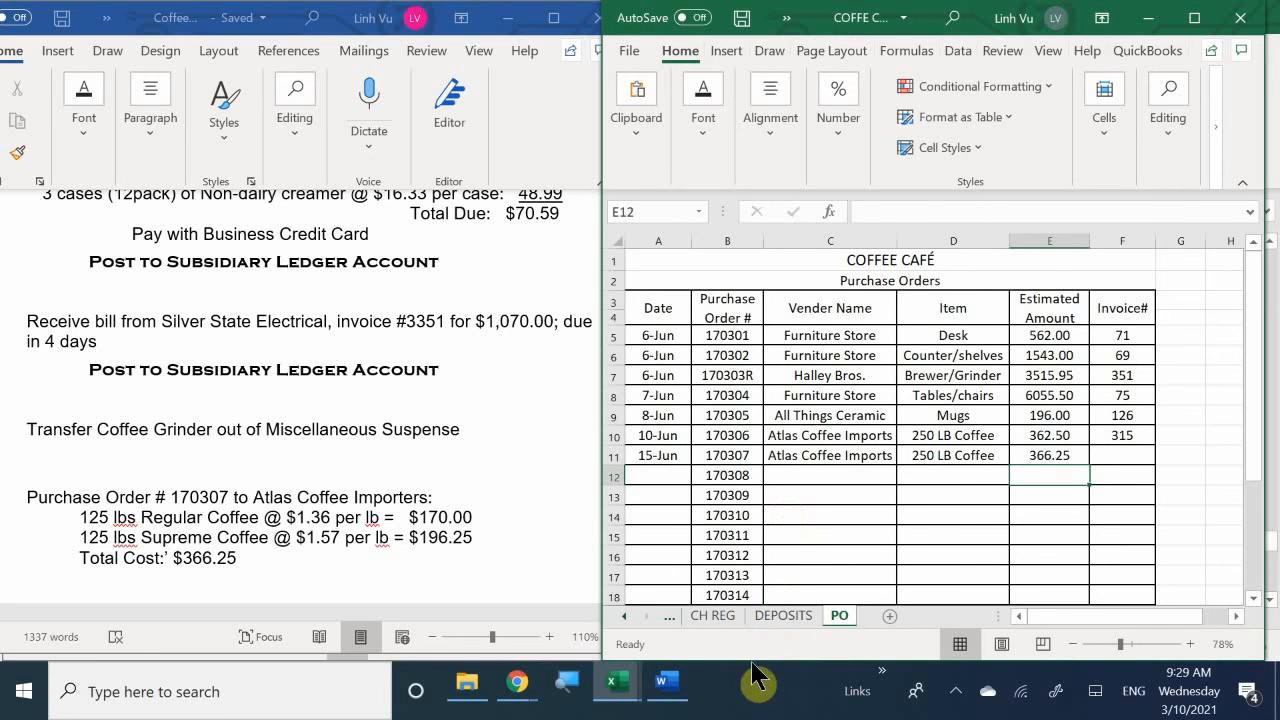
- Return to the GENERAL JOURNAL sheet and select A200, below the Coffee Grinder entry, for the next journal entry
left_click(623, 614)
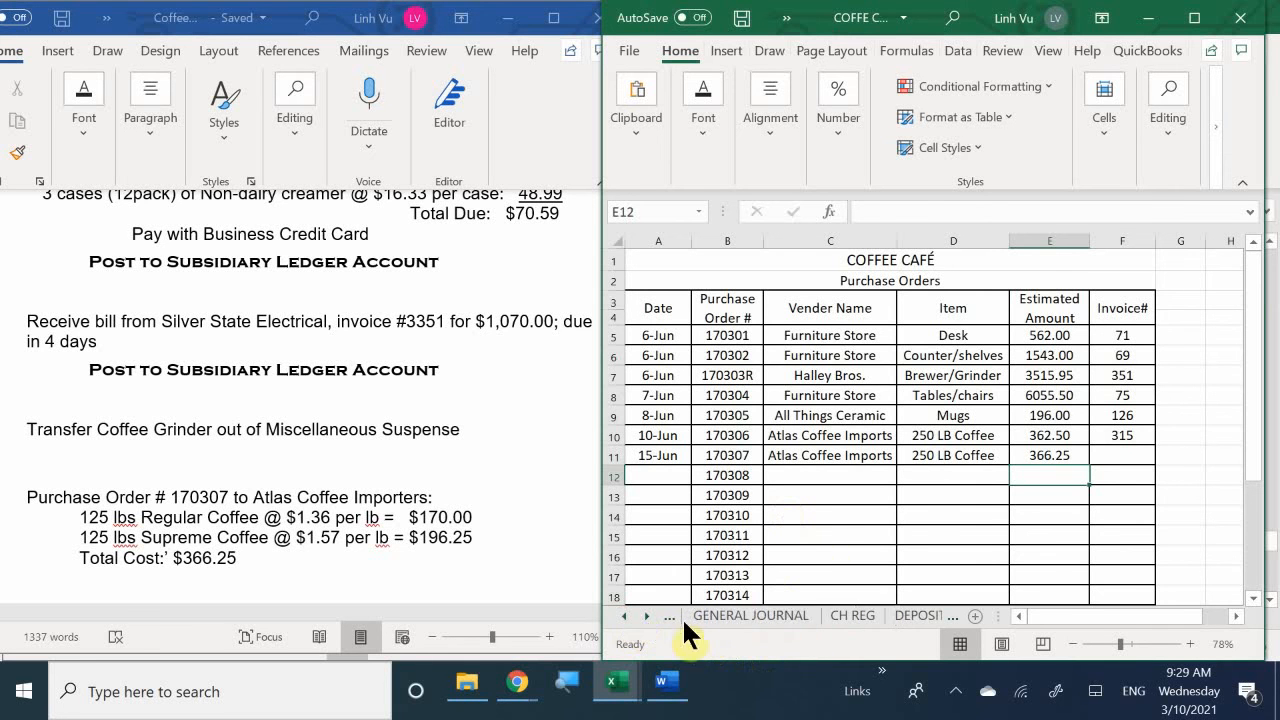
left_click(714, 616)
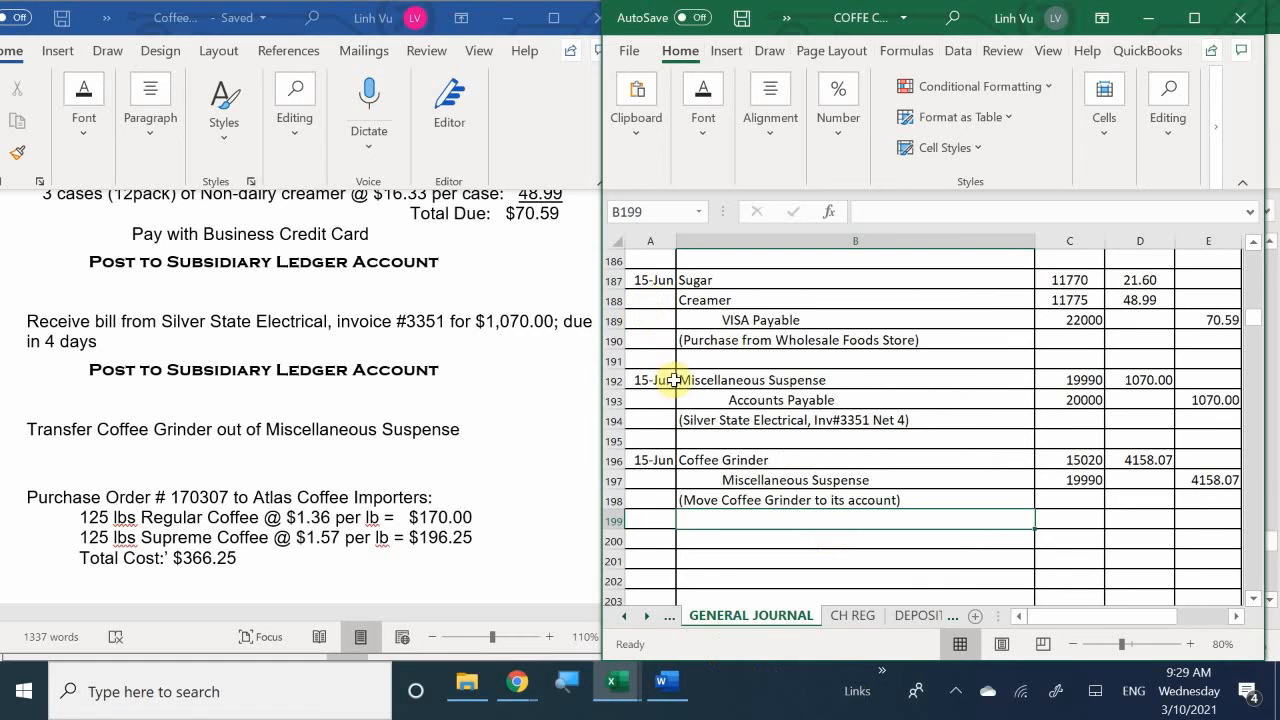
scroll(678, 380, "down", 2)
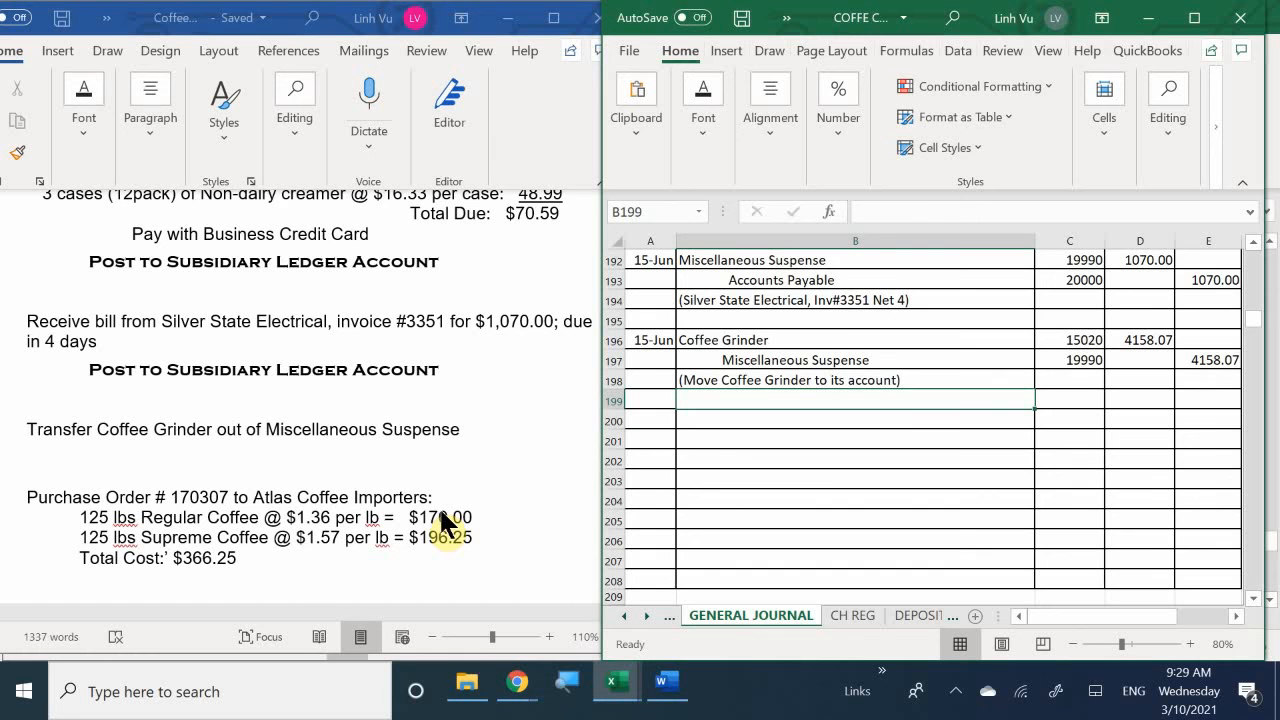
scroll(717, 466, "up", 1)
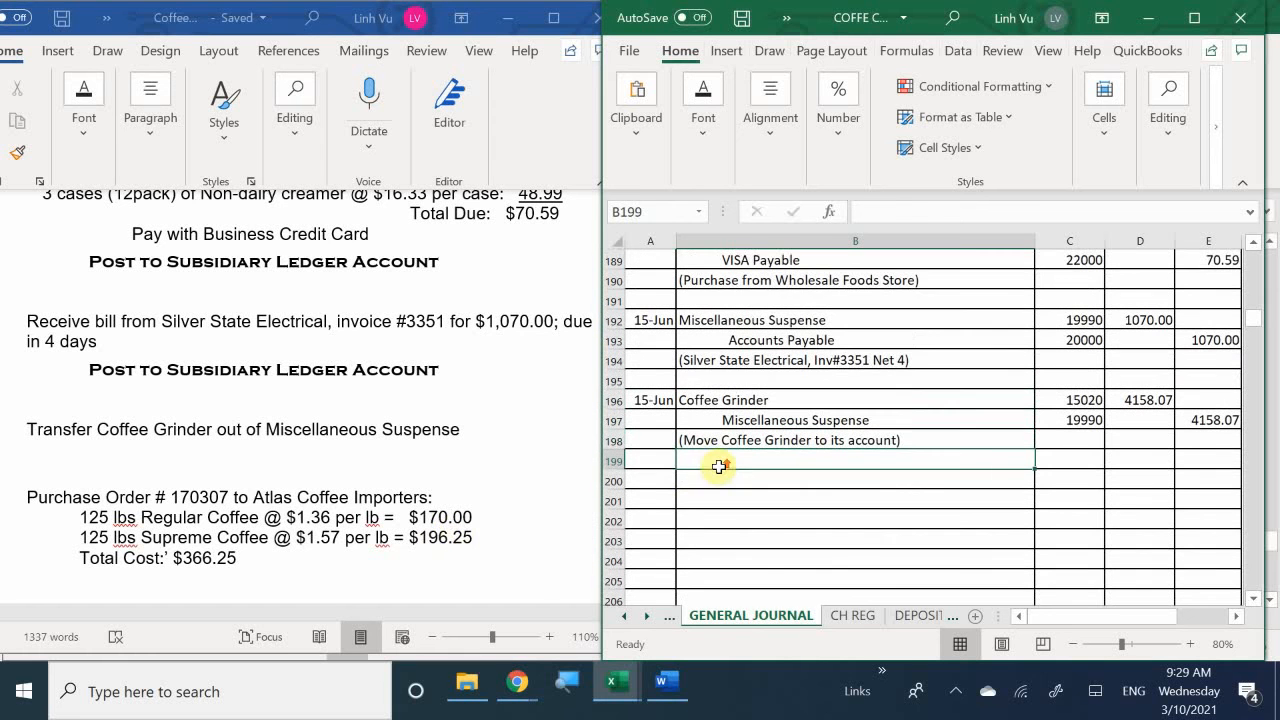
left_click(645, 477)
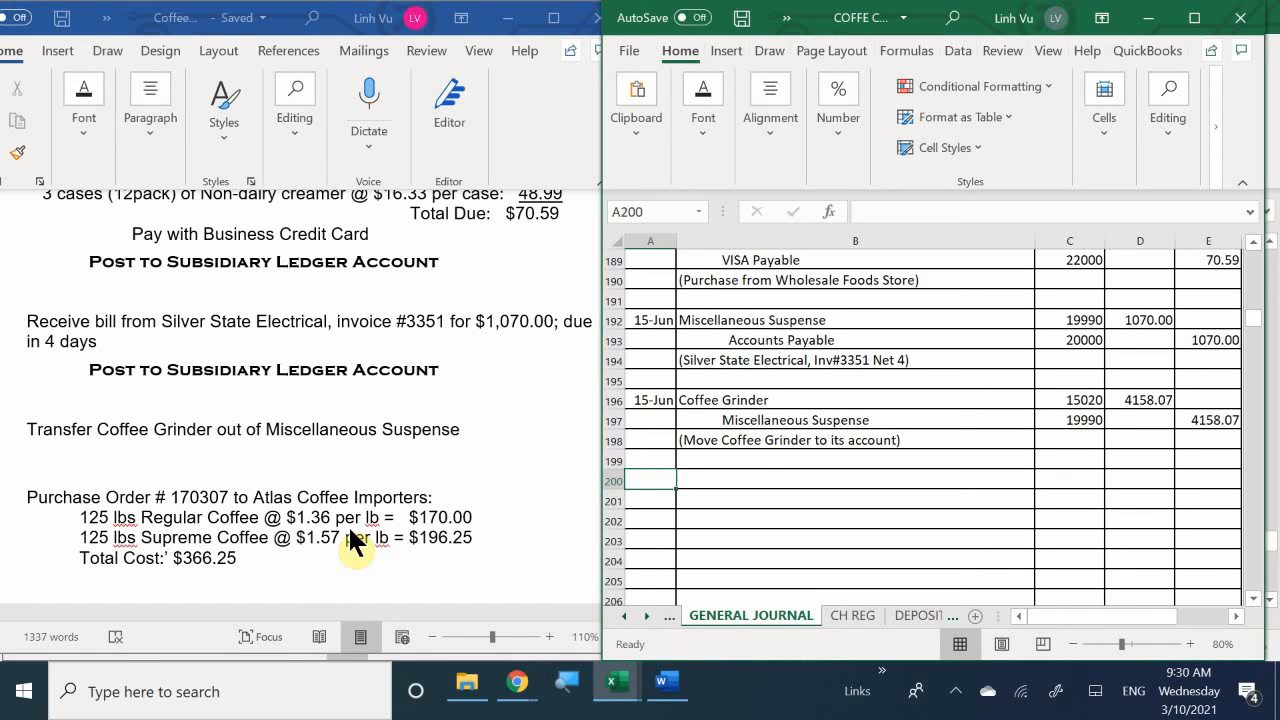
- Switch to the scenario document in Word and read past the Atlas purchase order to the 16 June petty cash and cash register instructions
left_click(331, 524)
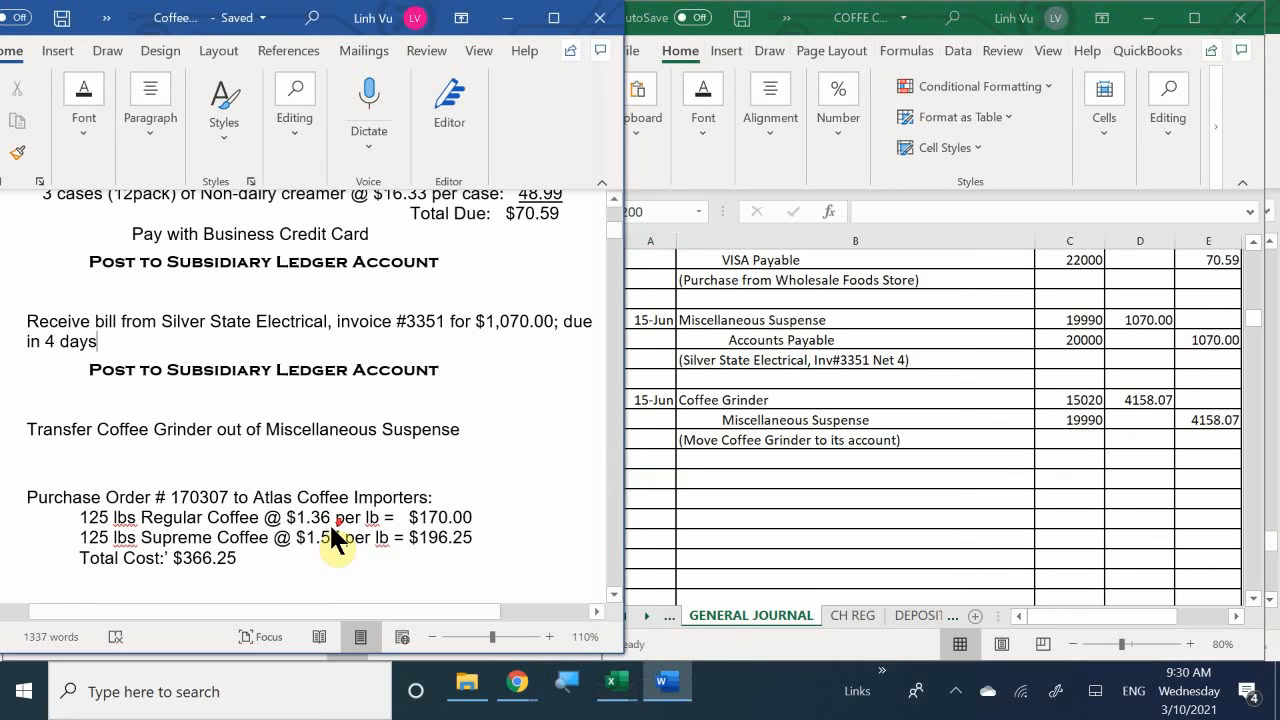
scroll(331, 525, "down", 2)
scroll(331, 525, "down", 3)
scroll(331, 525, "up", 1)
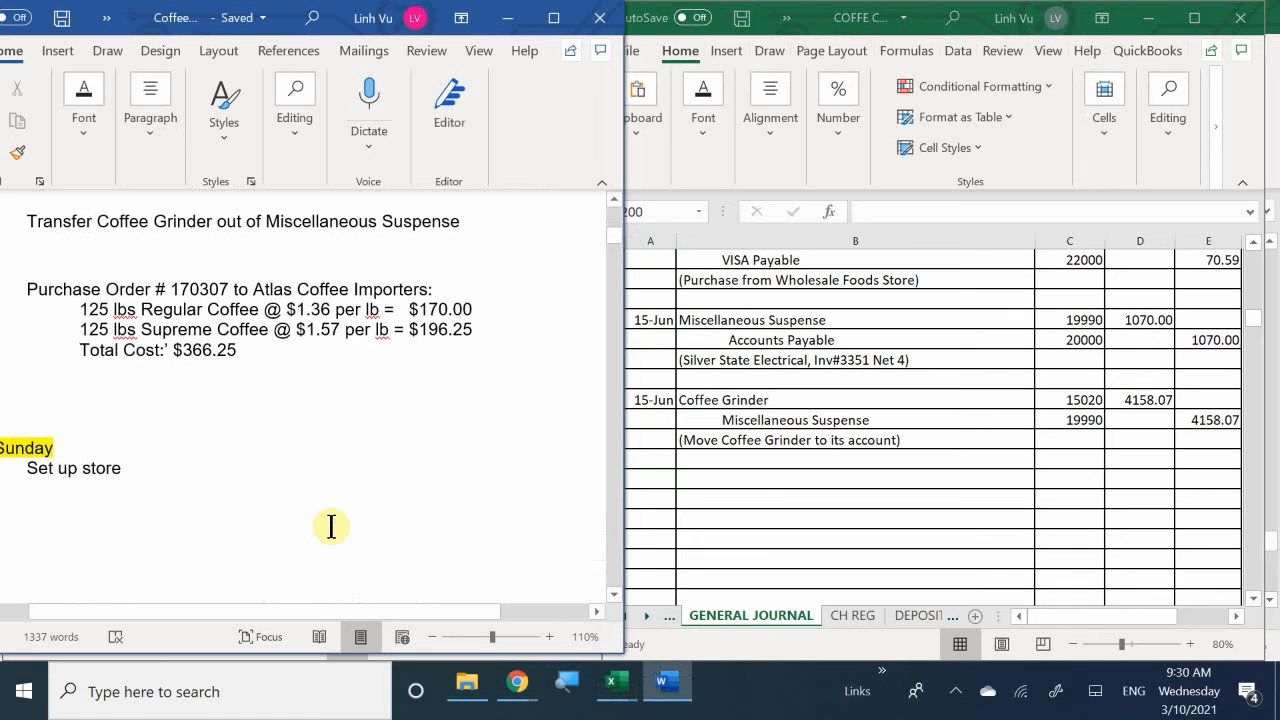
scroll(332, 524, "up", 4)
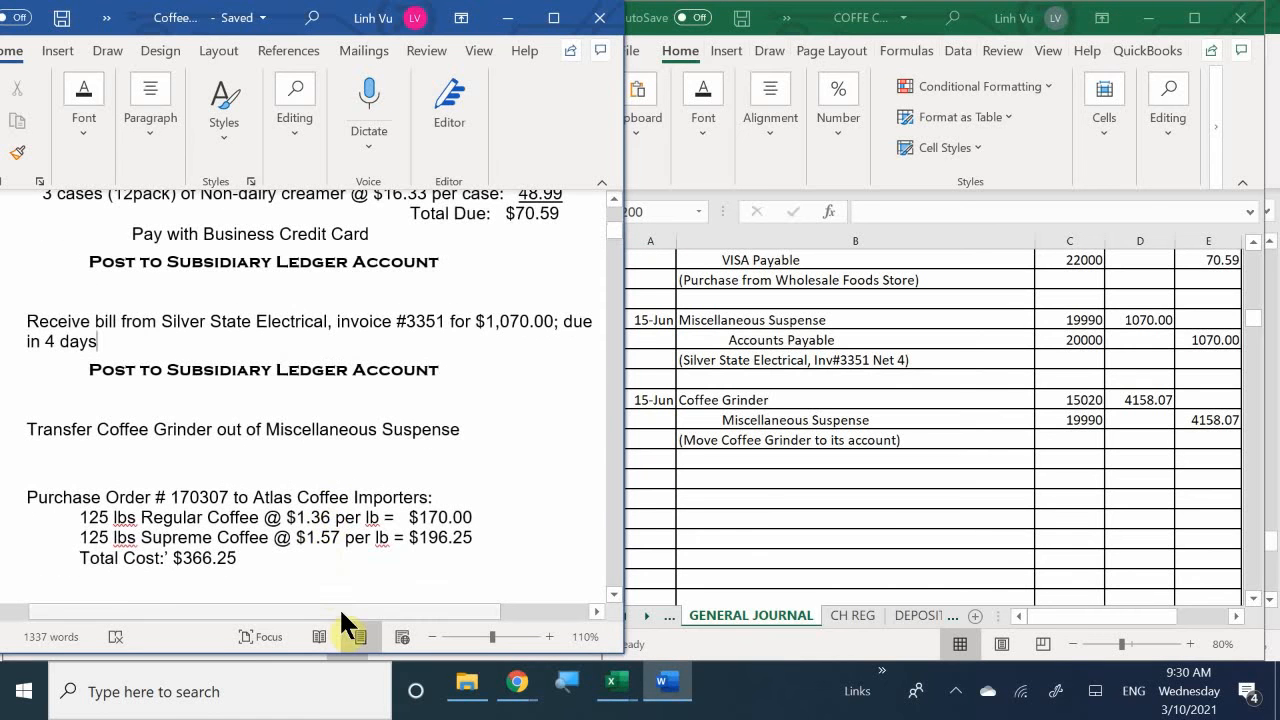
left_click_drag(334, 608, 304, 611)
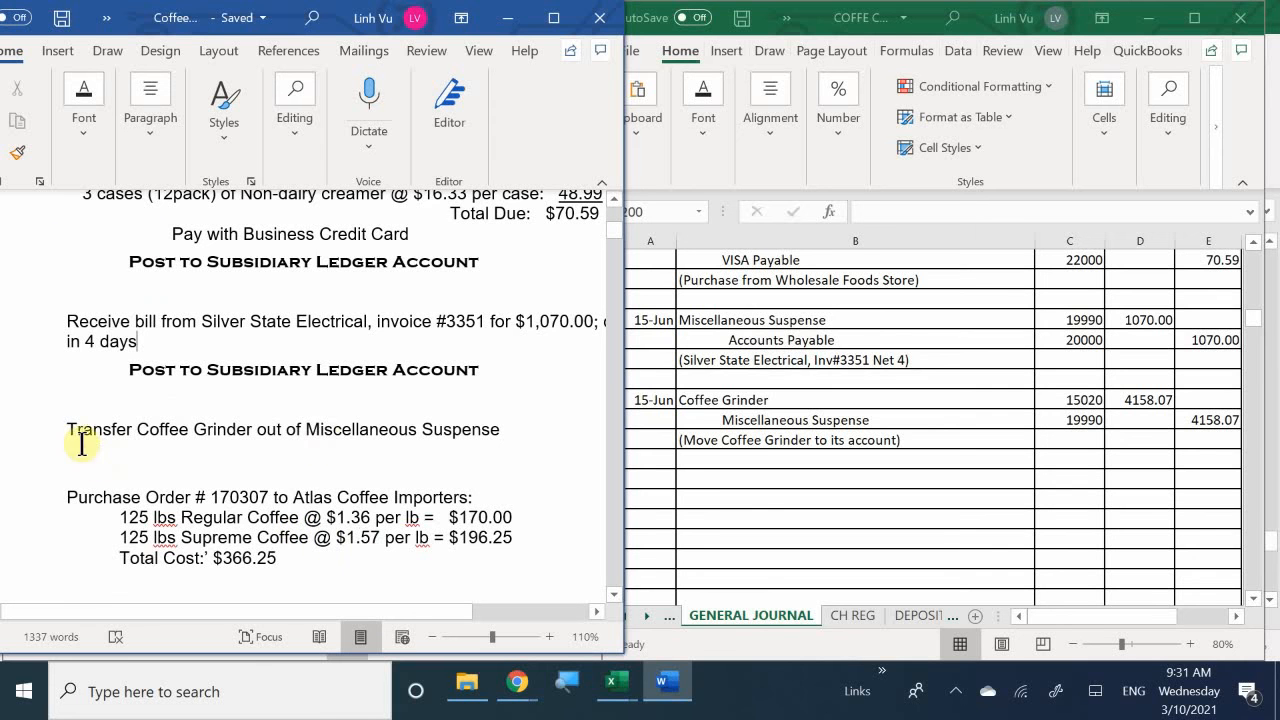
scroll(351, 530, "down", 5)
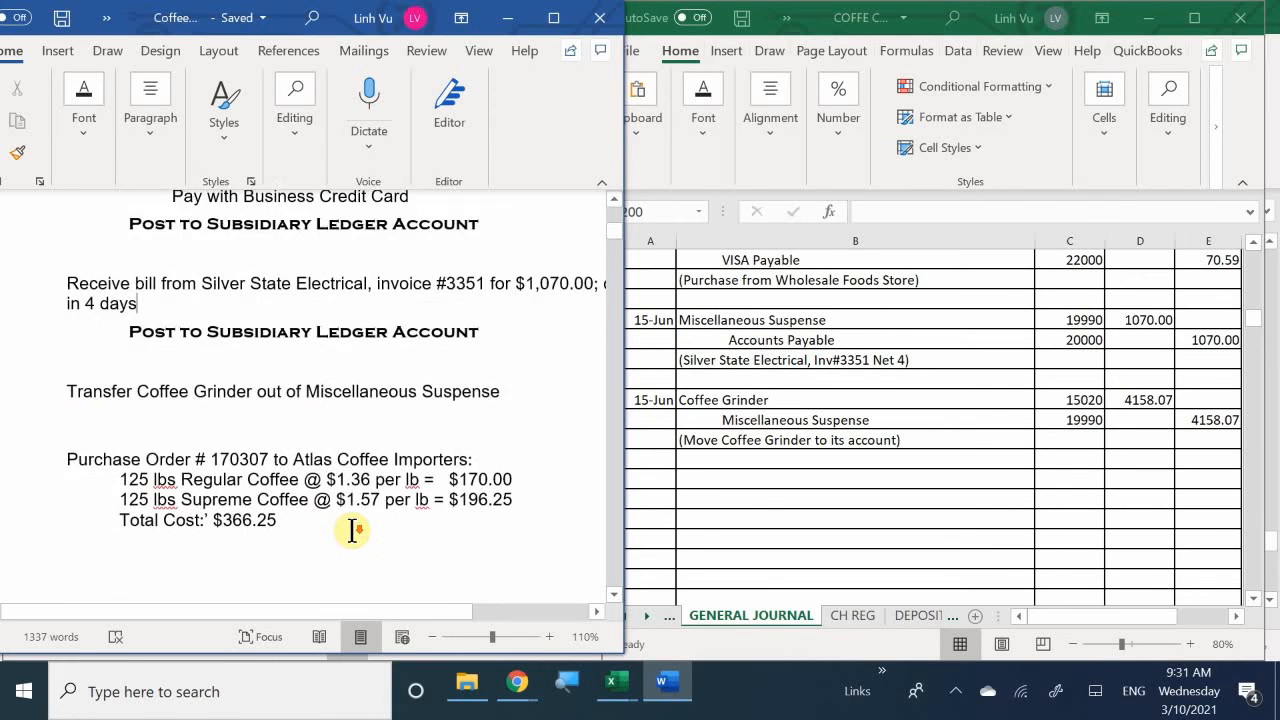
scroll(351, 540, "up", 2)
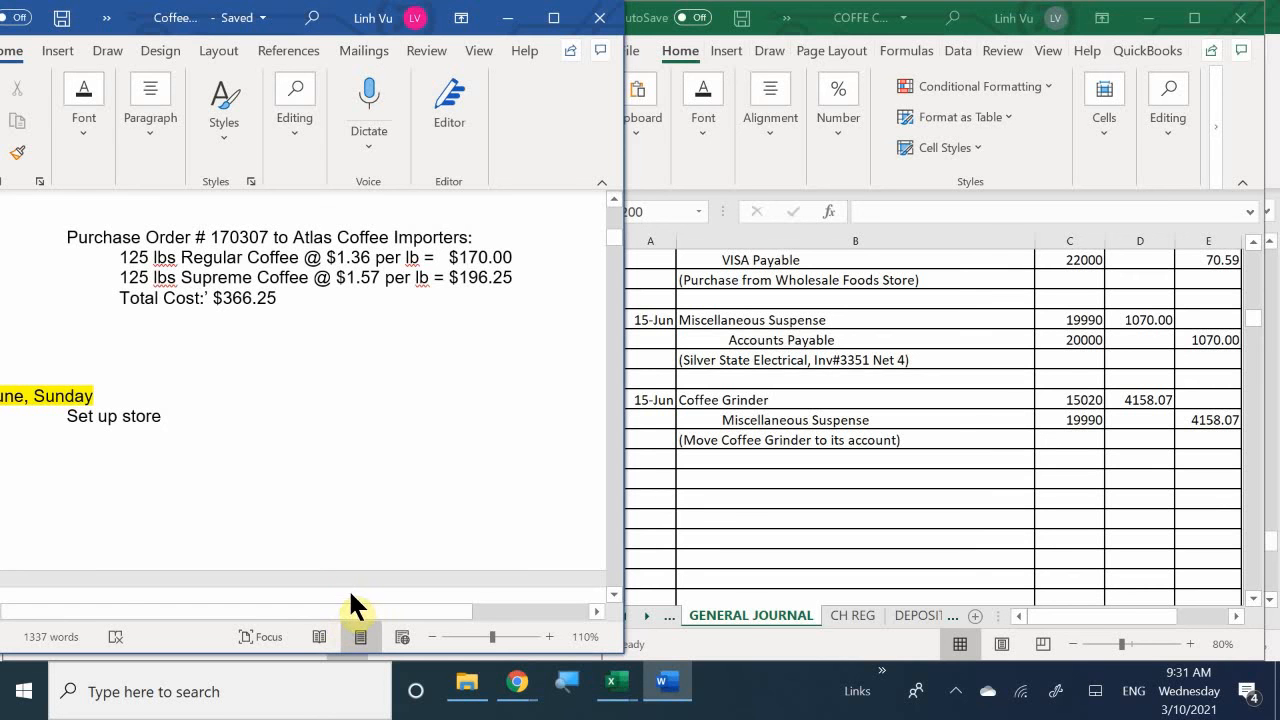
scroll(341, 591, "down", 2)
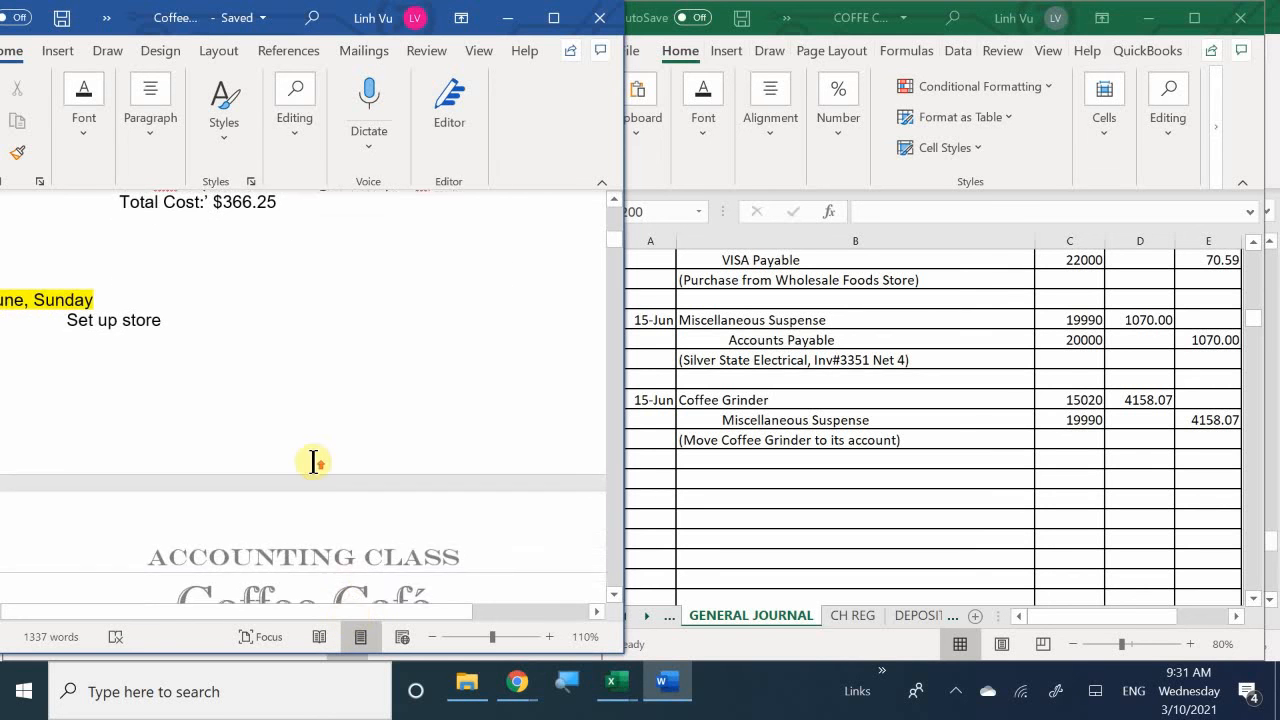
scroll(313, 460, "up", 1)
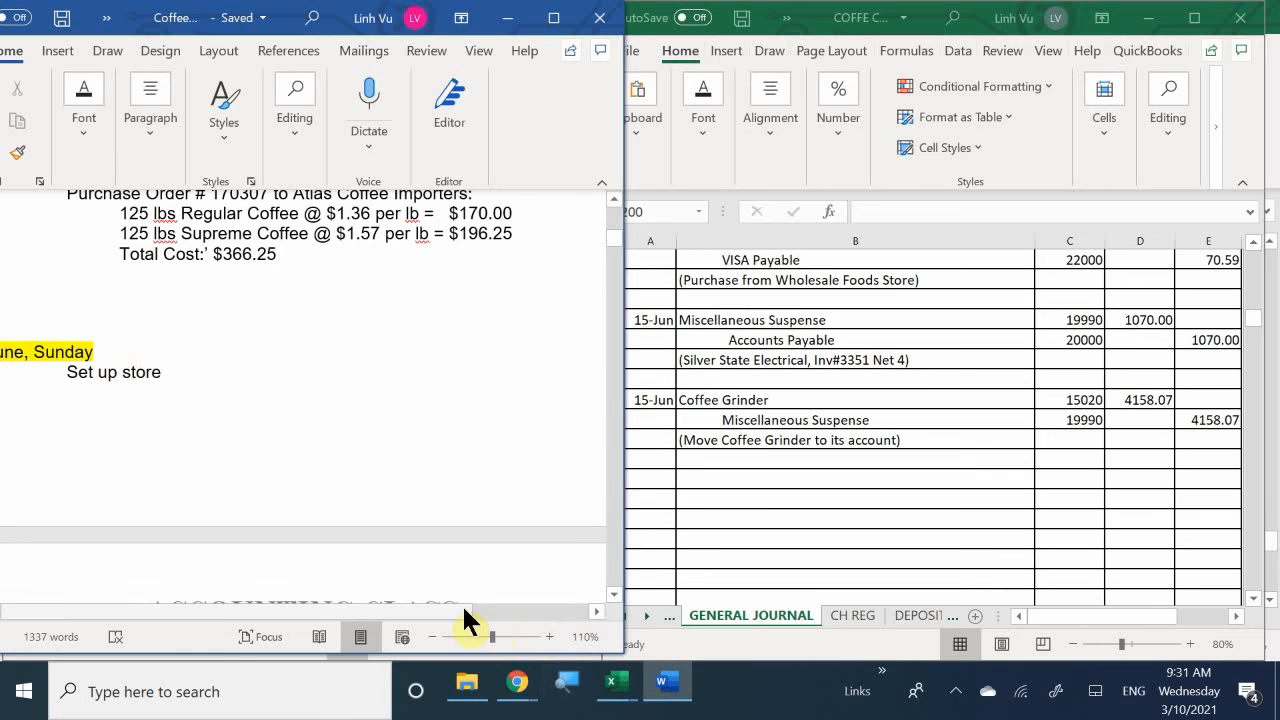
left_click_drag(427, 606, 440, 702)
scroll(477, 494, "down", 8)
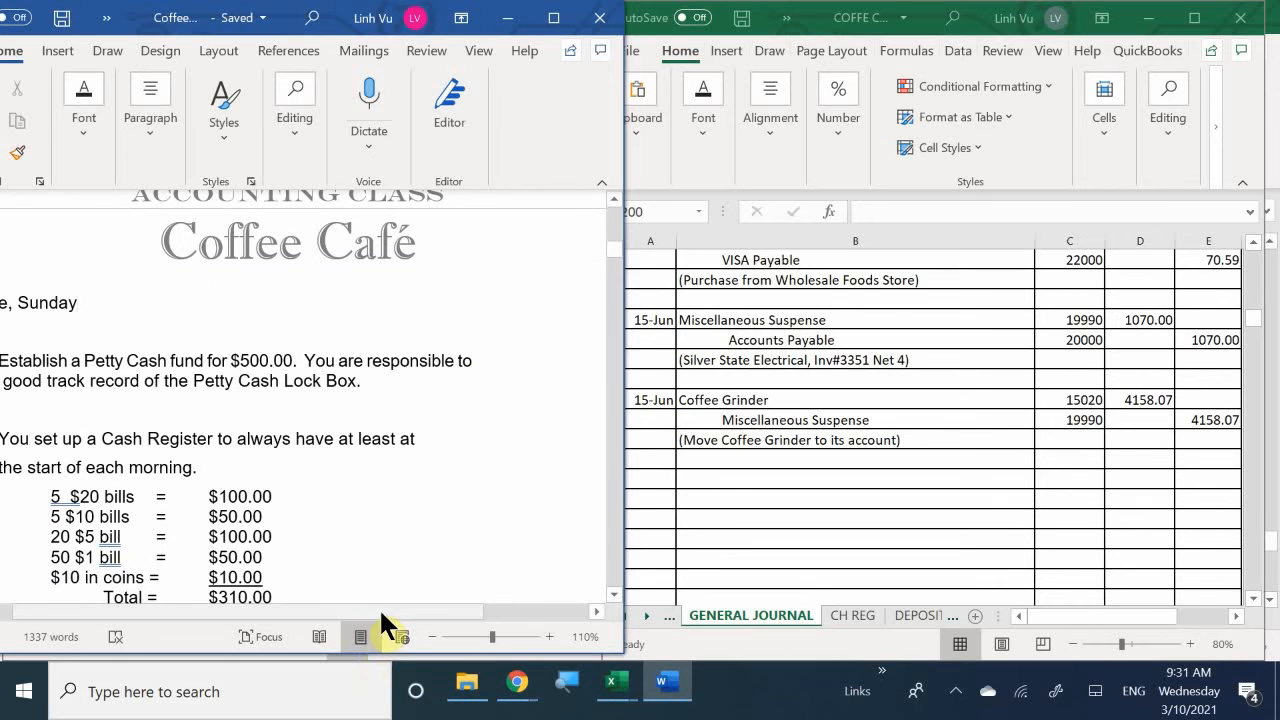
left_click_drag(379, 610, 277, 612)
scroll(257, 476, "up", 2)
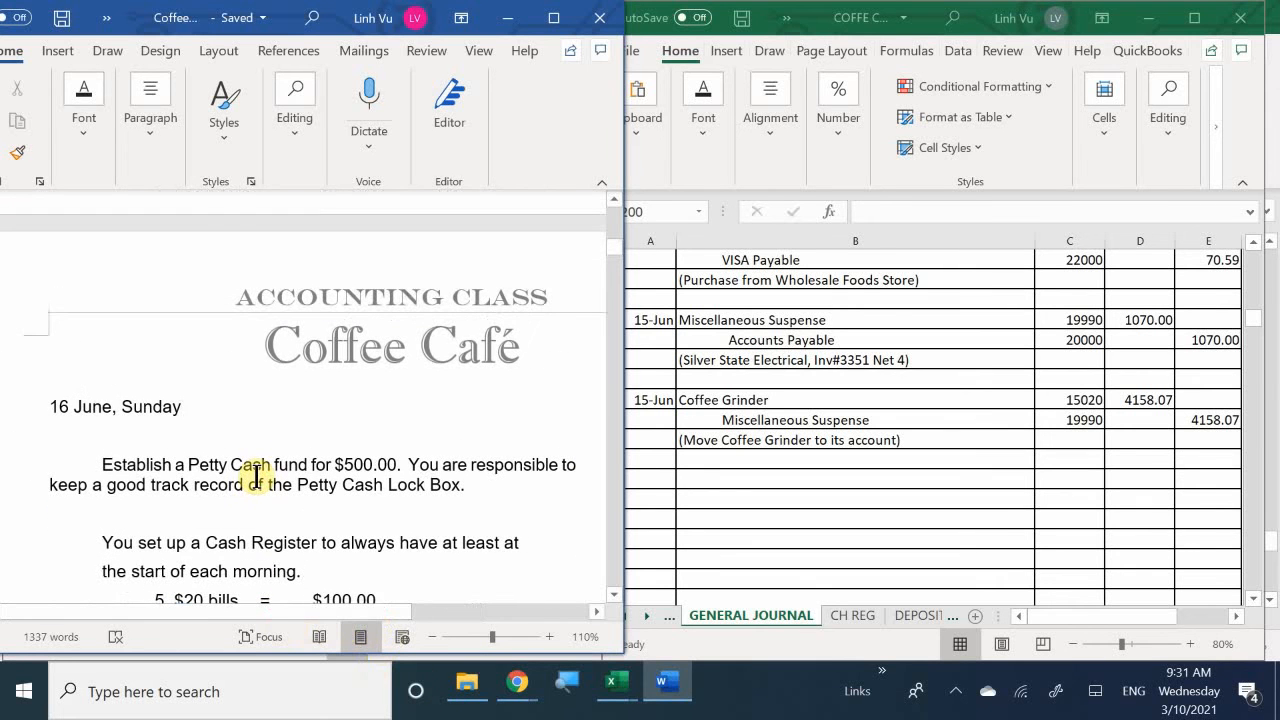
left_click_drag(272, 608, 289, 620)
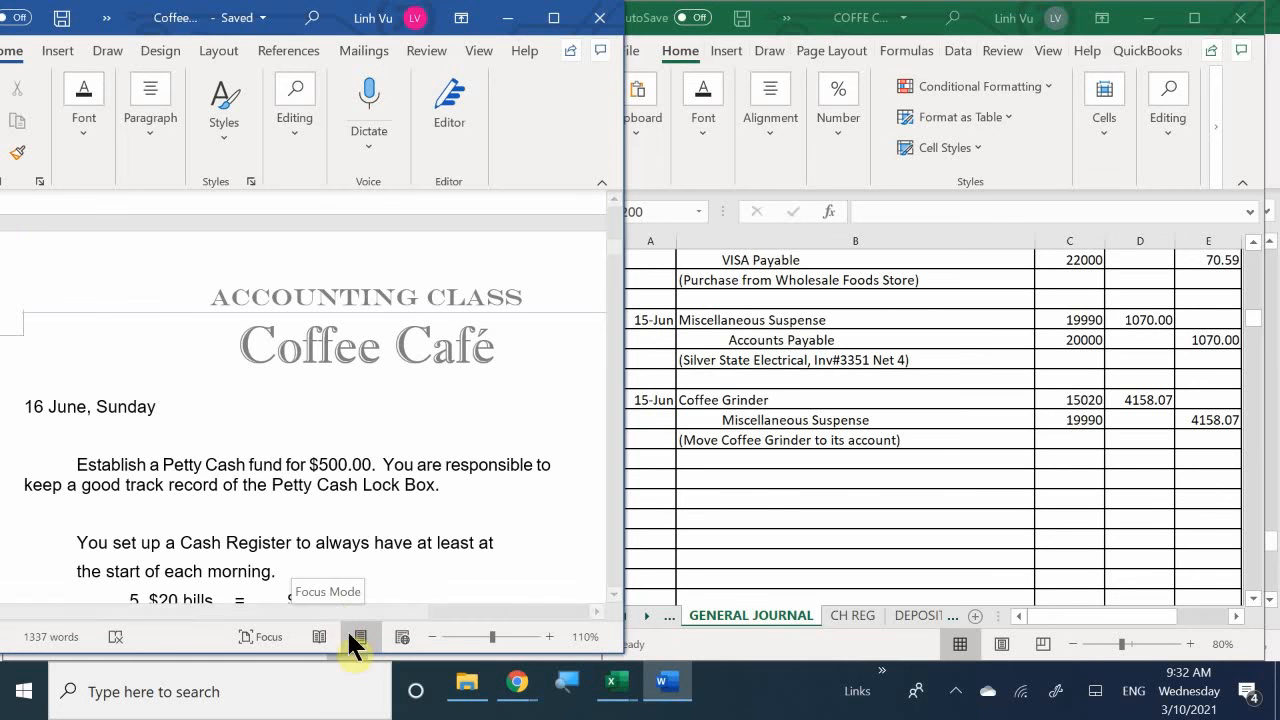
- In the Excel general journal, start the petty cash entry with the date 6/15 in A200 and Petty Cash in B200
left_click(648, 480)
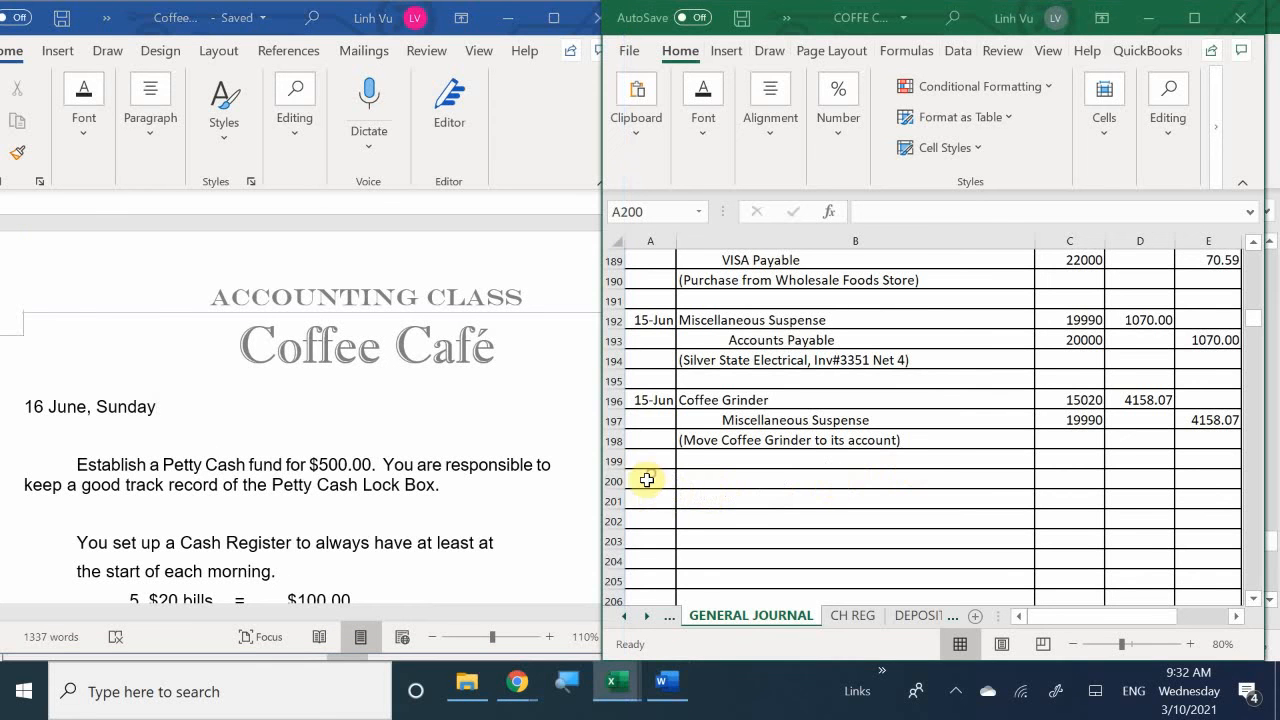
type("6/")
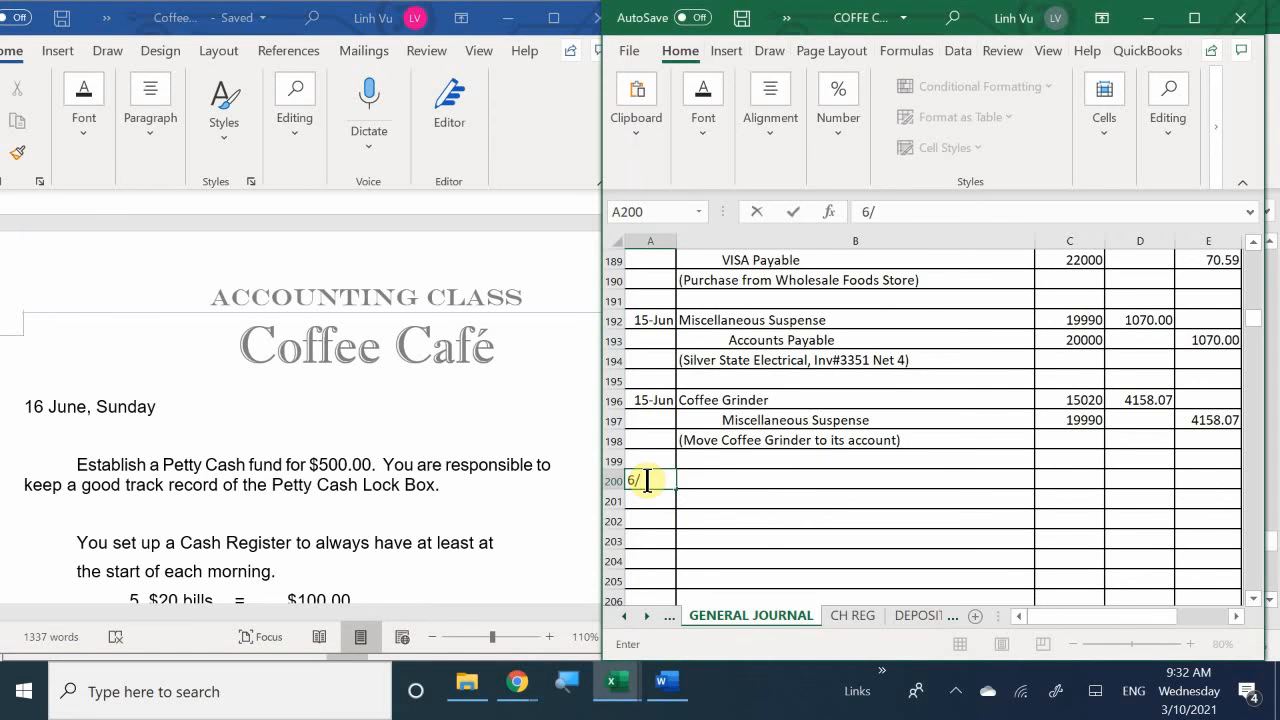
type("15")
key("Tab")
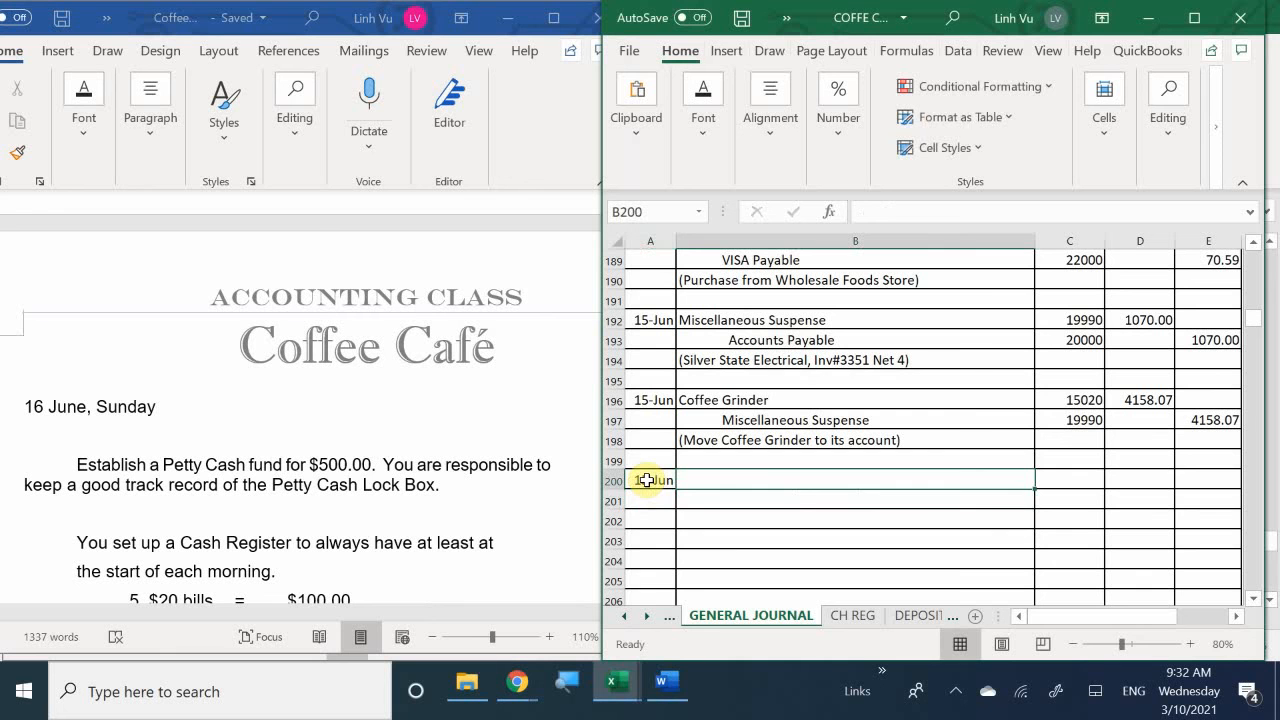
type("Pet")
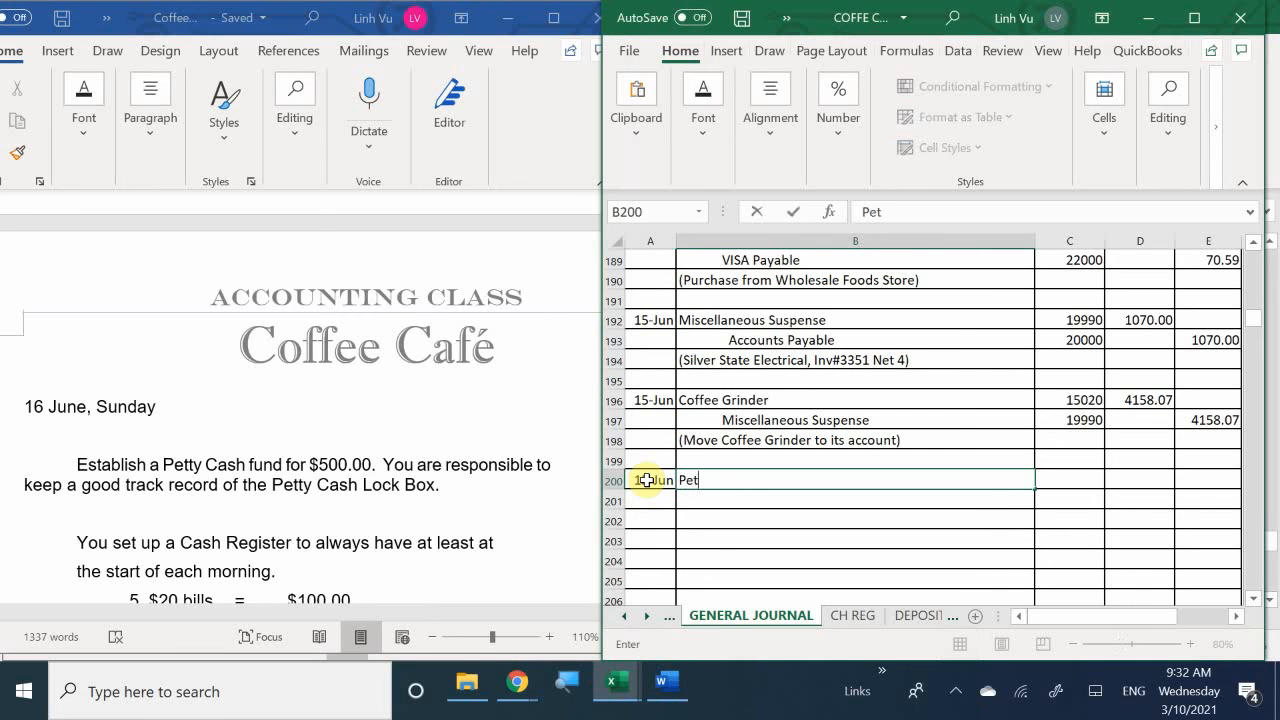
type("ty Cash")
key("Return")
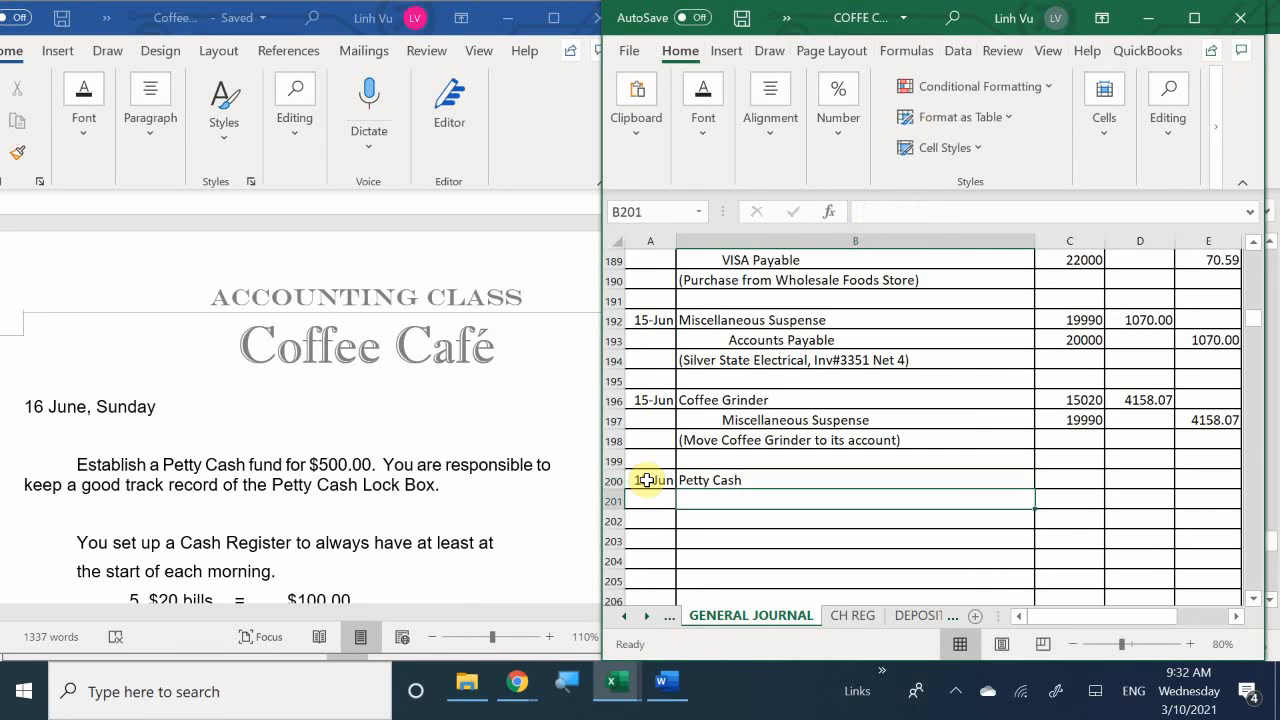
- Enter Checking, indented, as the credit account in B201 below Petty Cash
type("Xhe")
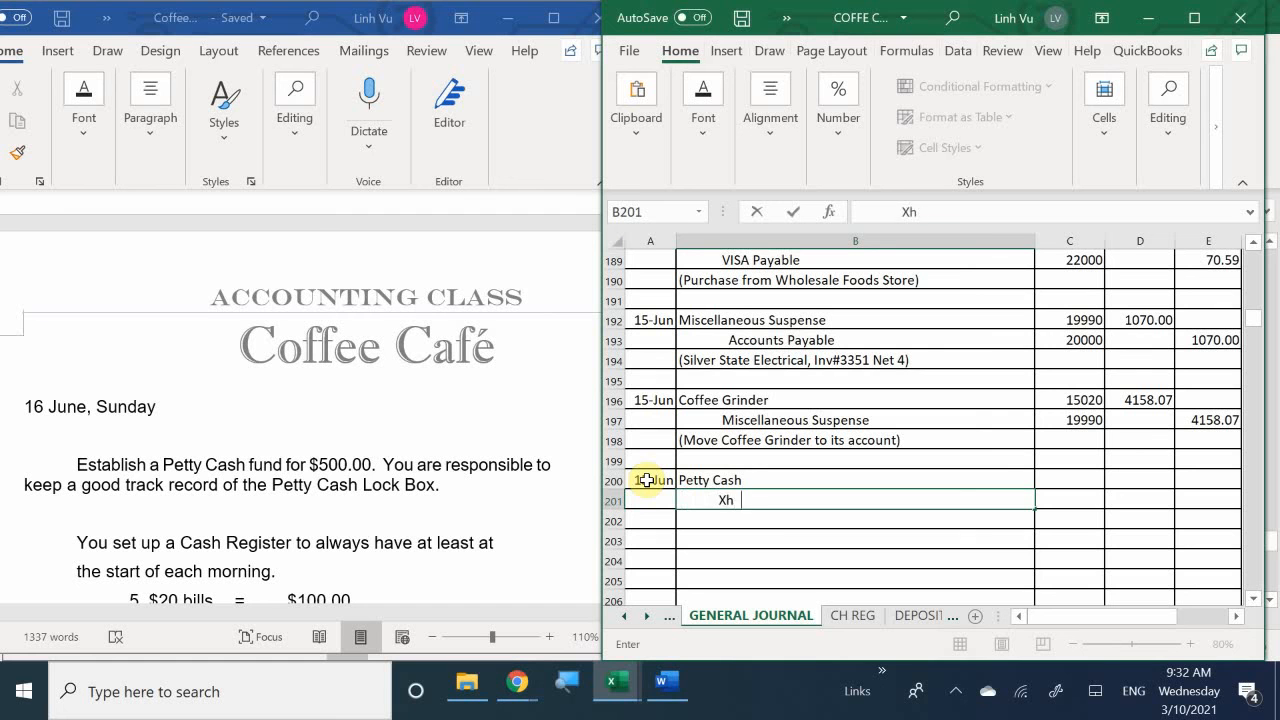
key("BackSpace")
key("BackSpace")
key("BackSpace")
type("Cg")
key("BackSpace")
type("hecking")
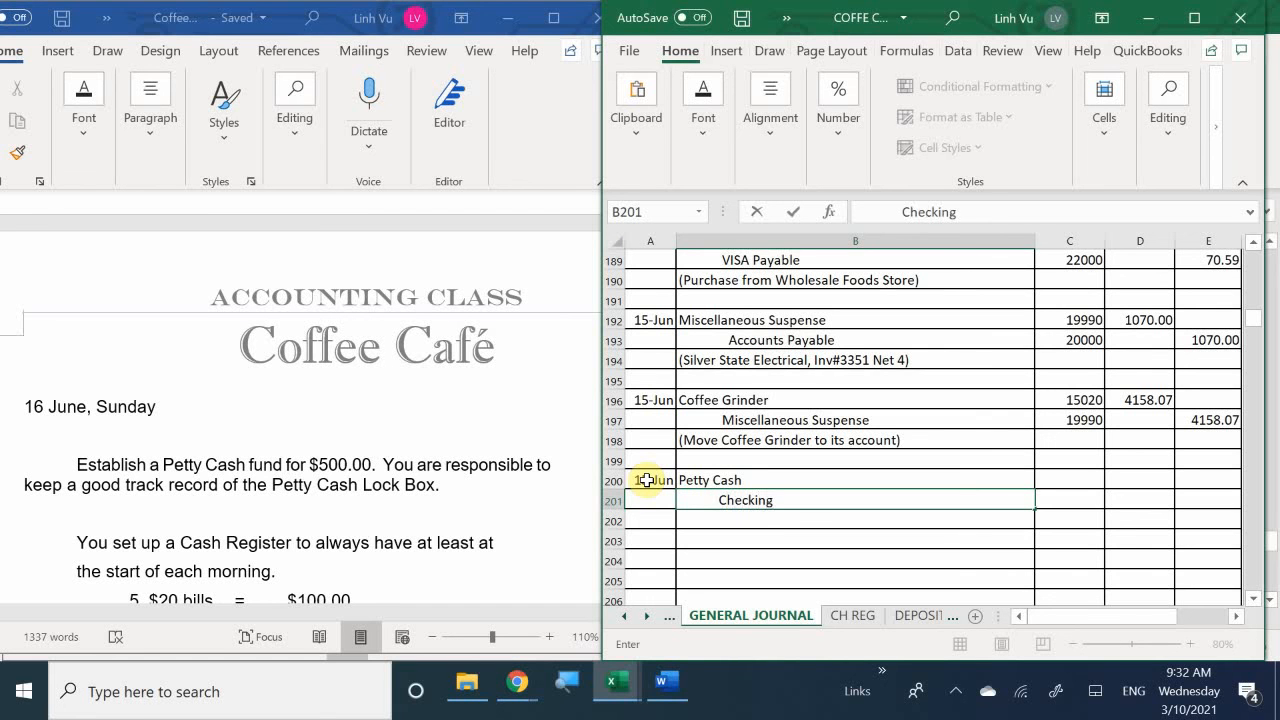
- Enter the account numbers 10200 for Petty Cash in C200 and 10100 for Checking in C201
key("Tab")
key("Up")
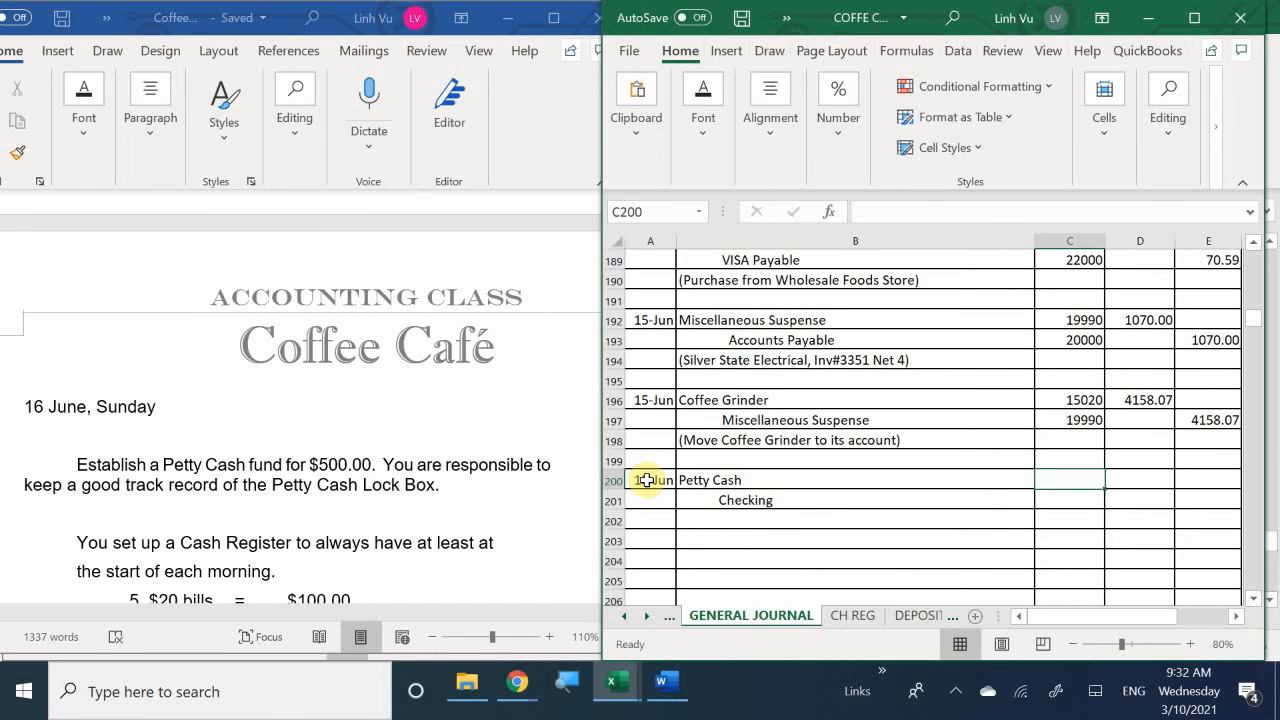
type("10200")
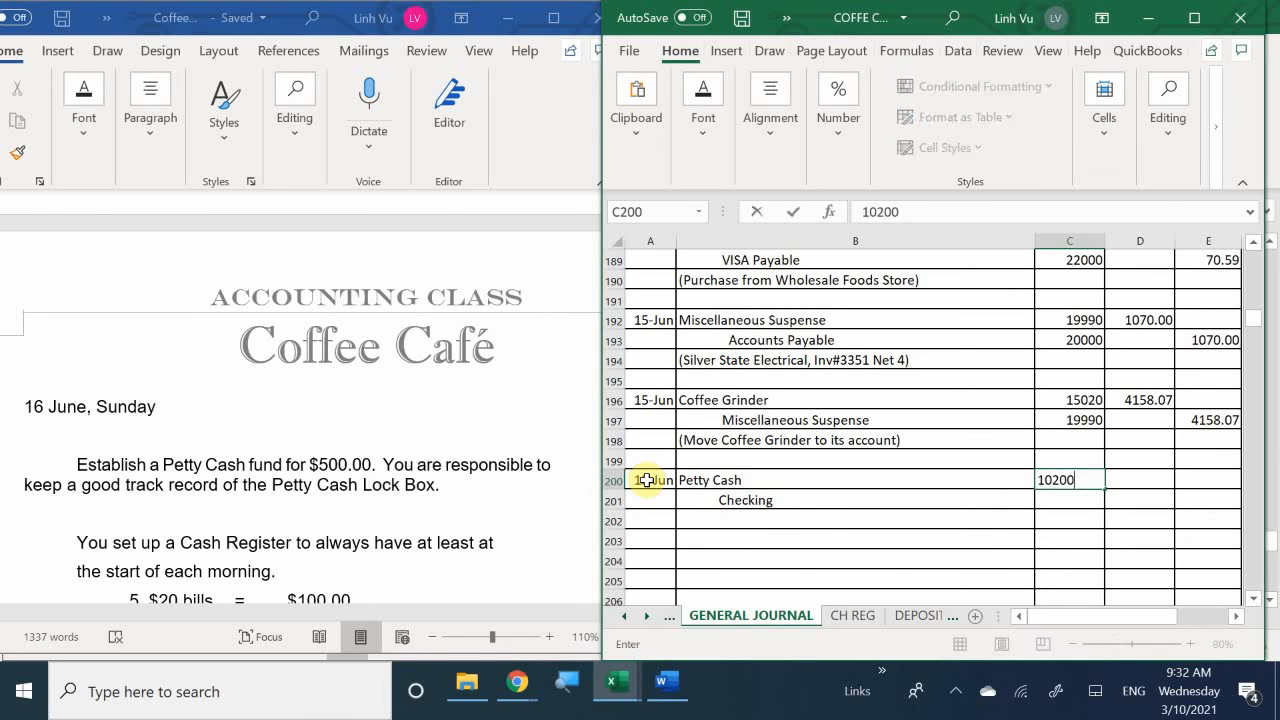
key("Return")
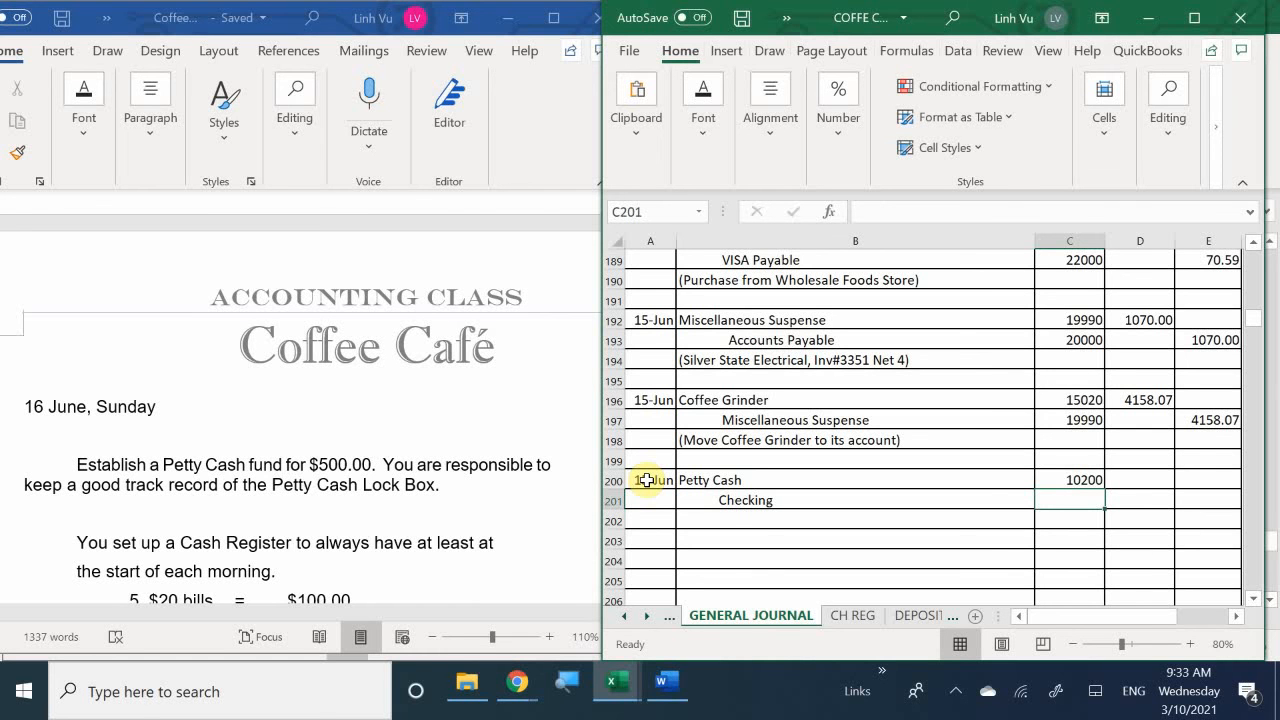
type("10100")
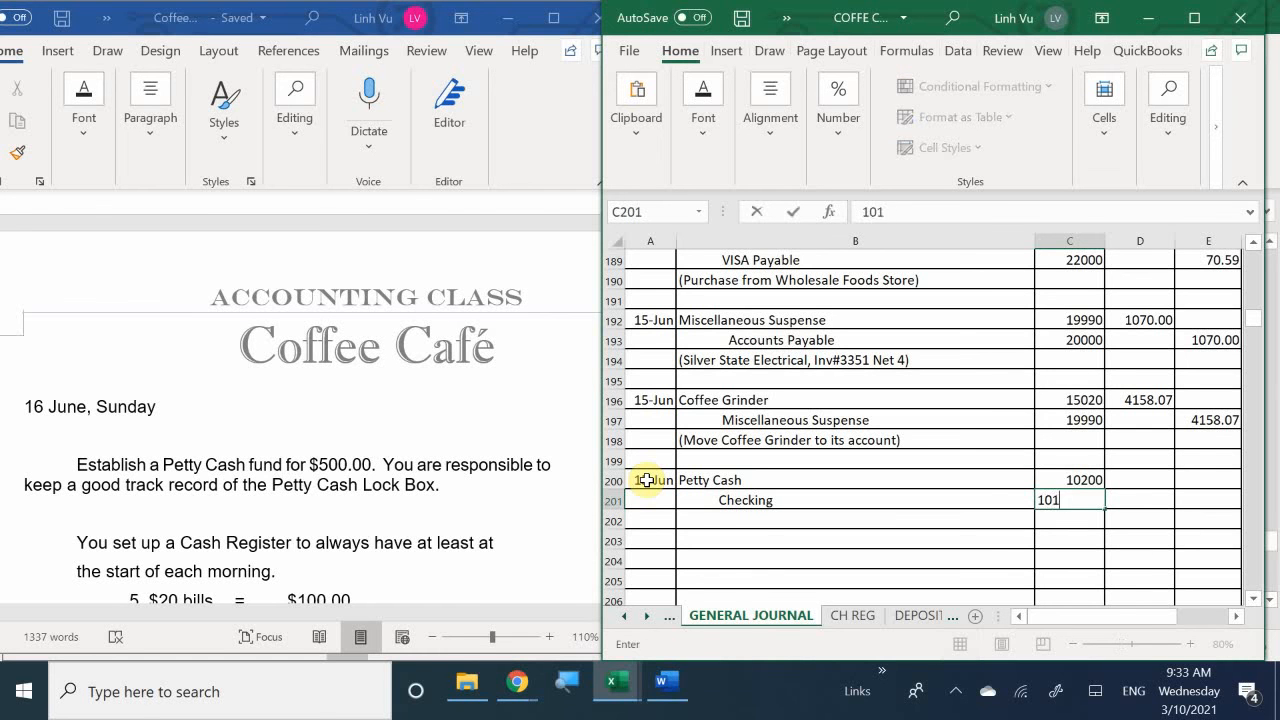
key("Return")
- Enter the Petty Cash debit of 500 in D200 and set the Checking credit in E201 to =D200
key("Up")
key("Up")
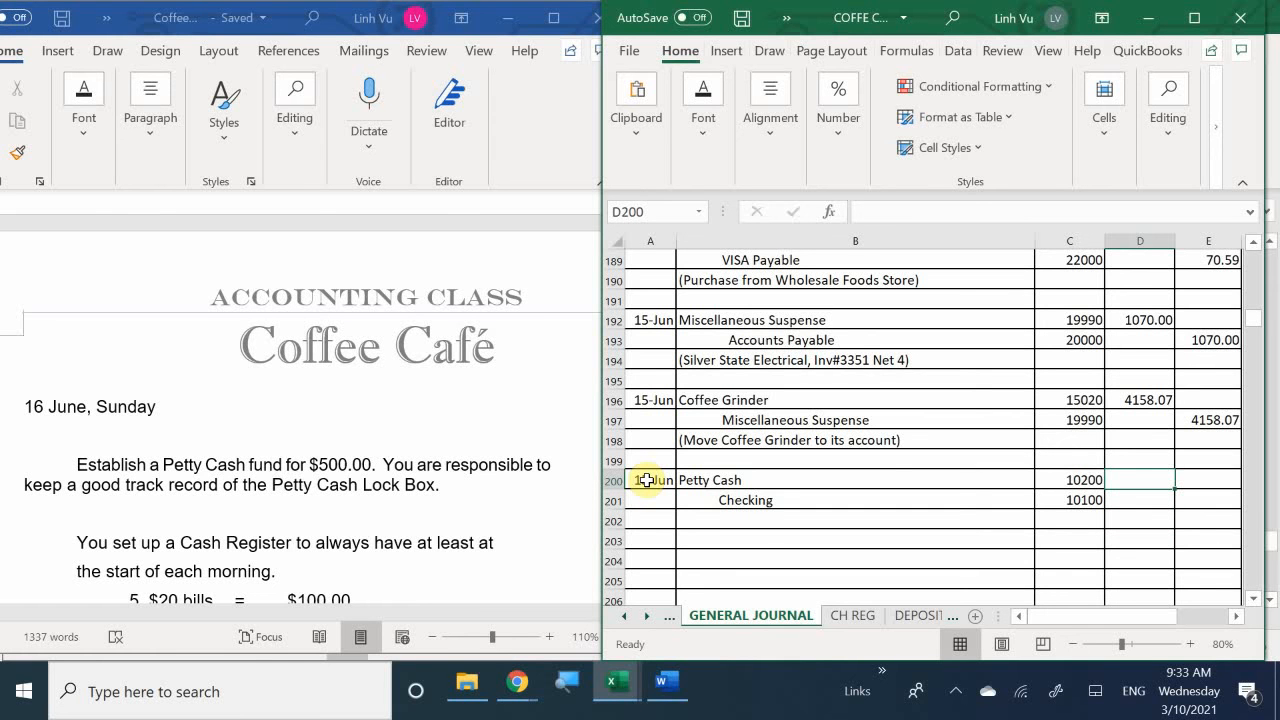
type("500")
key("Return")
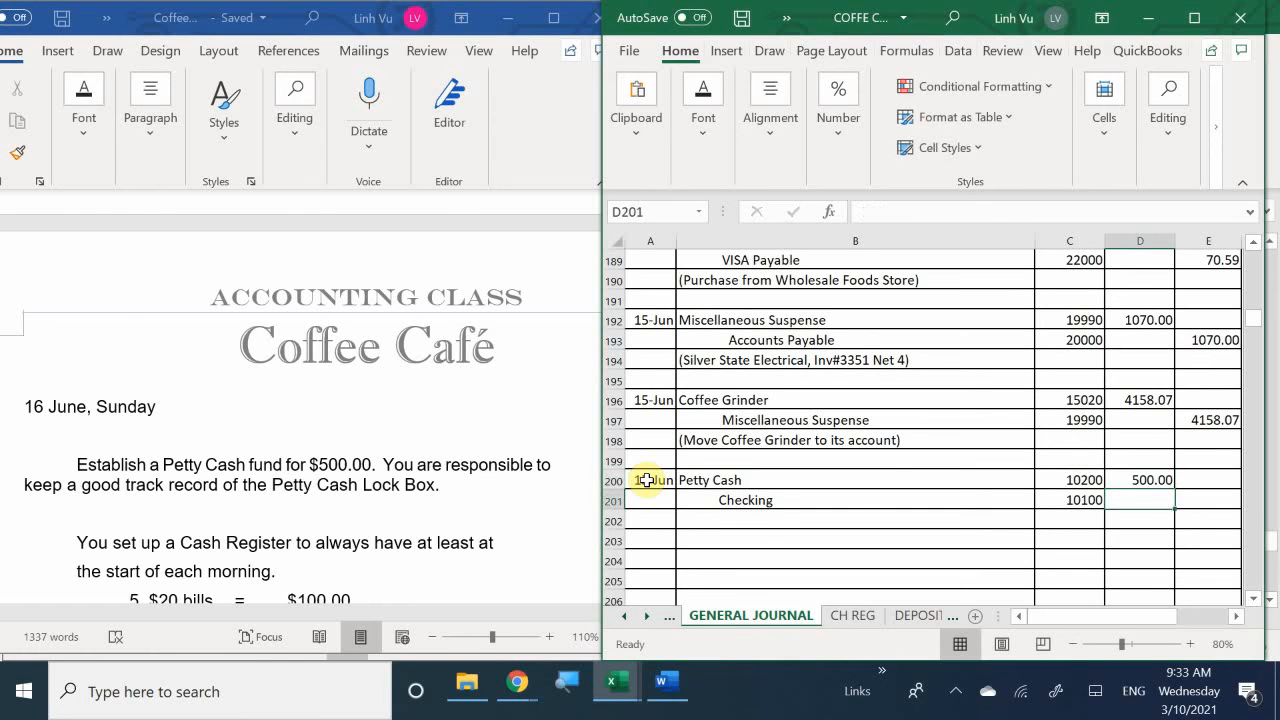
key("Right")
type("=D200")
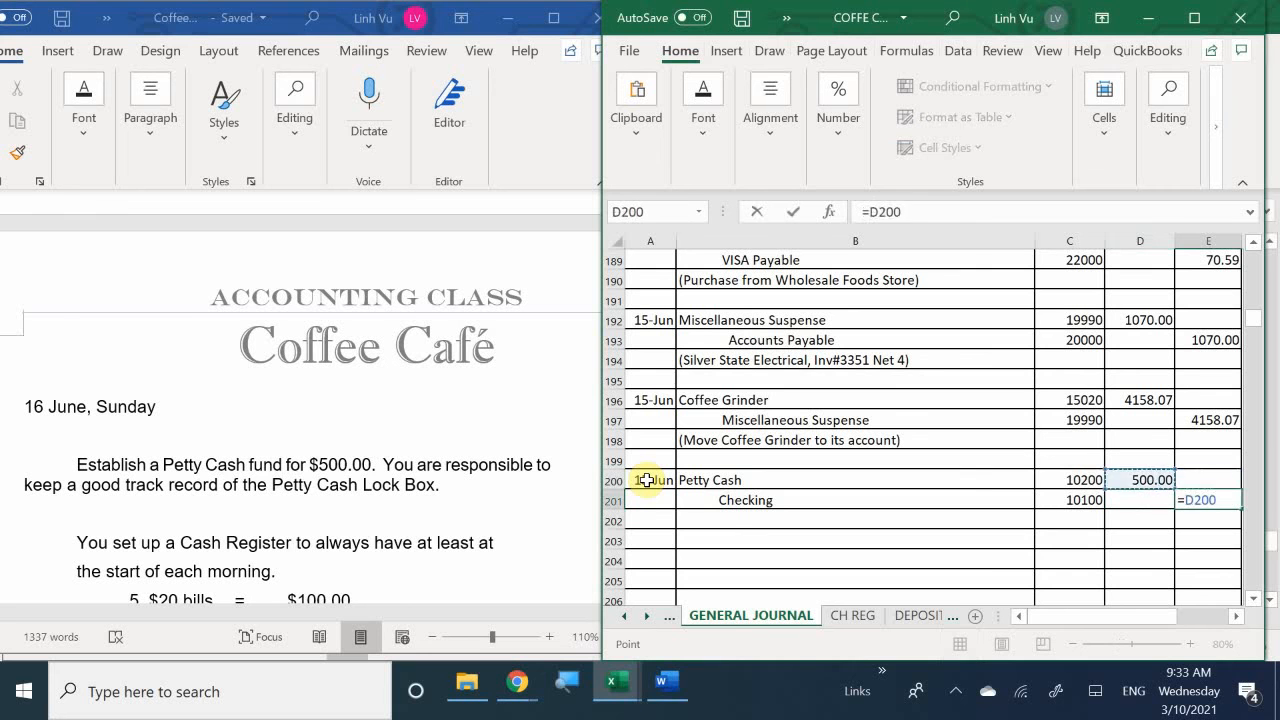
key("Return")
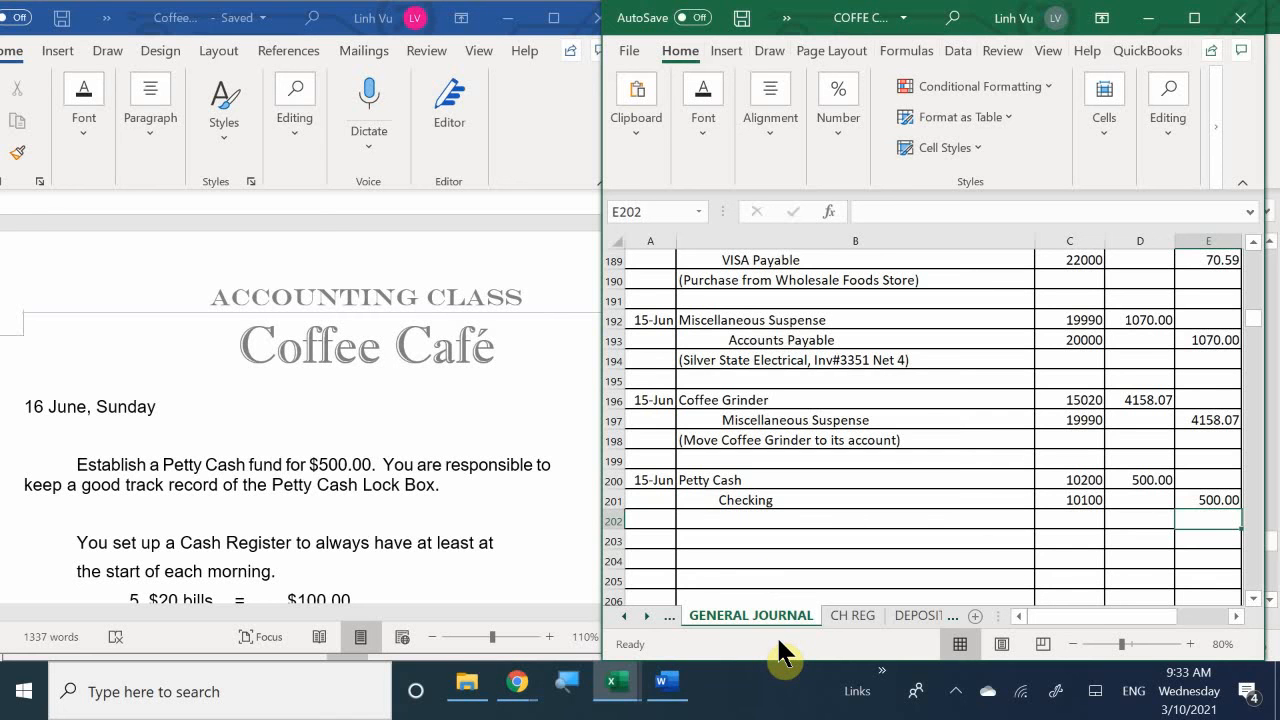
left_click(700, 520)
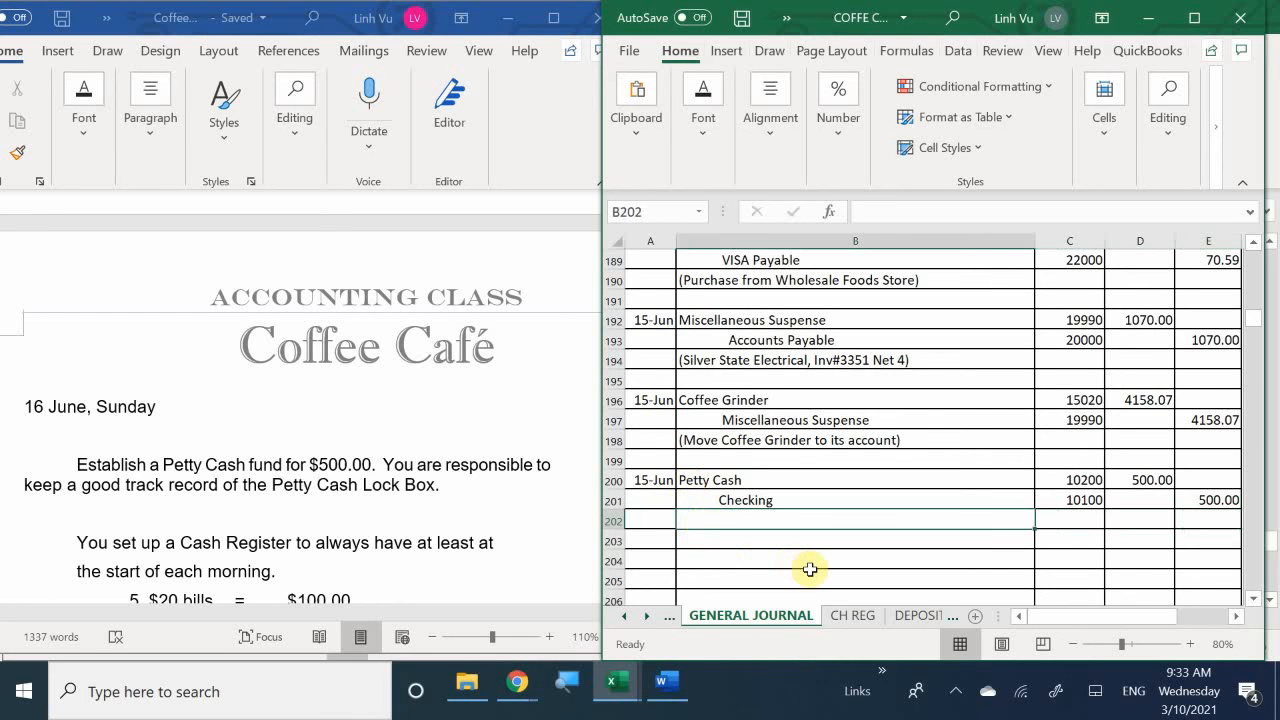
type("(")
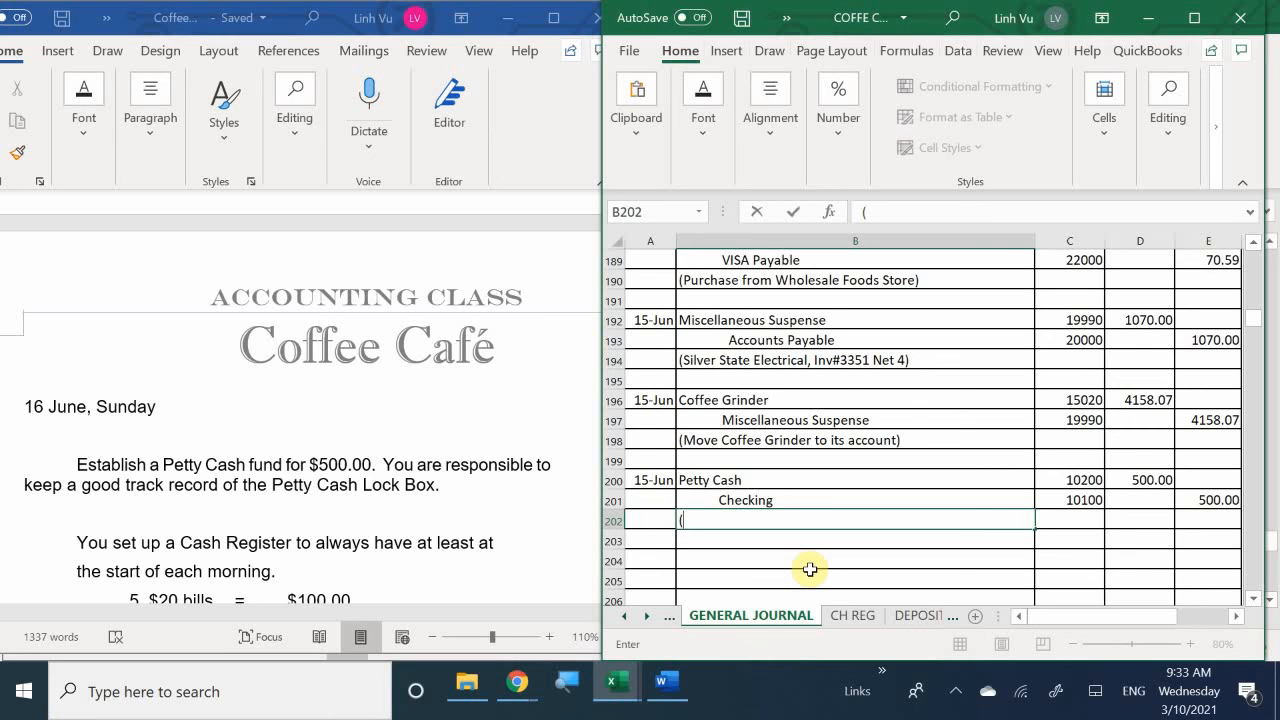
key("BackSpace")
key("Return")
- Save the workbook and date check 1515 as 6/15 in A18 of the CH REG sheet
key("ctrl+s")
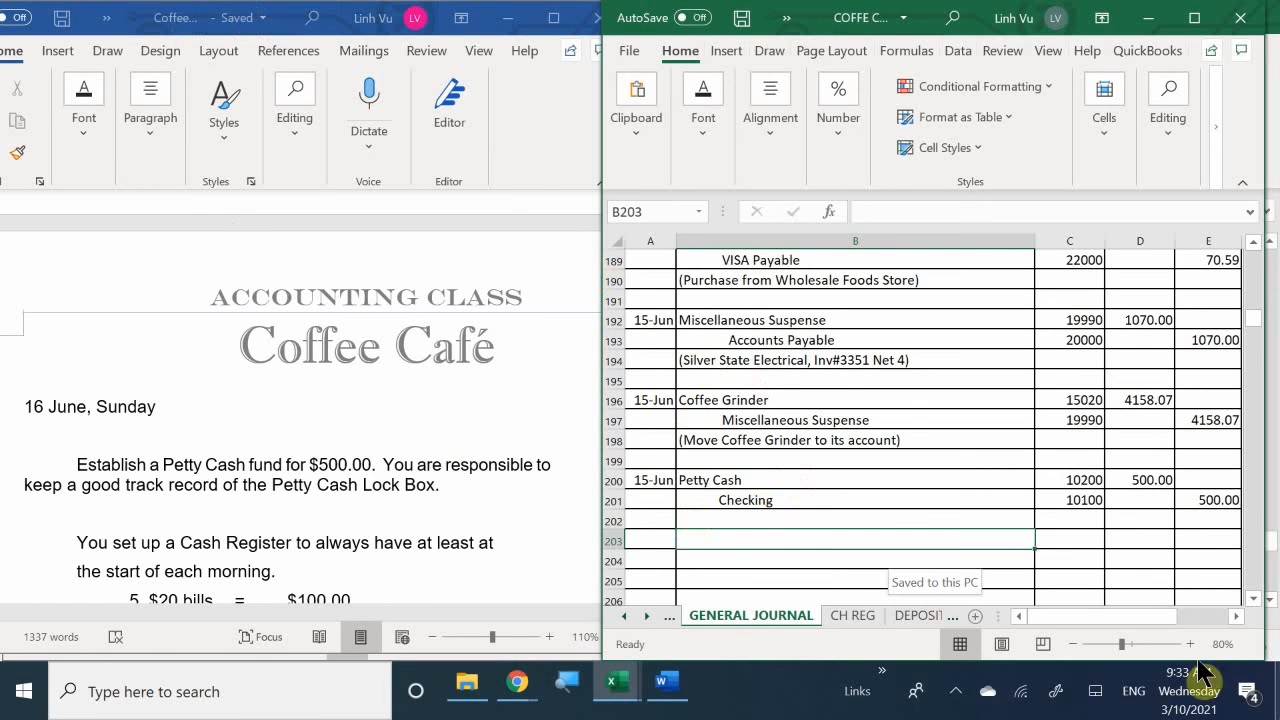
left_click(846, 616)
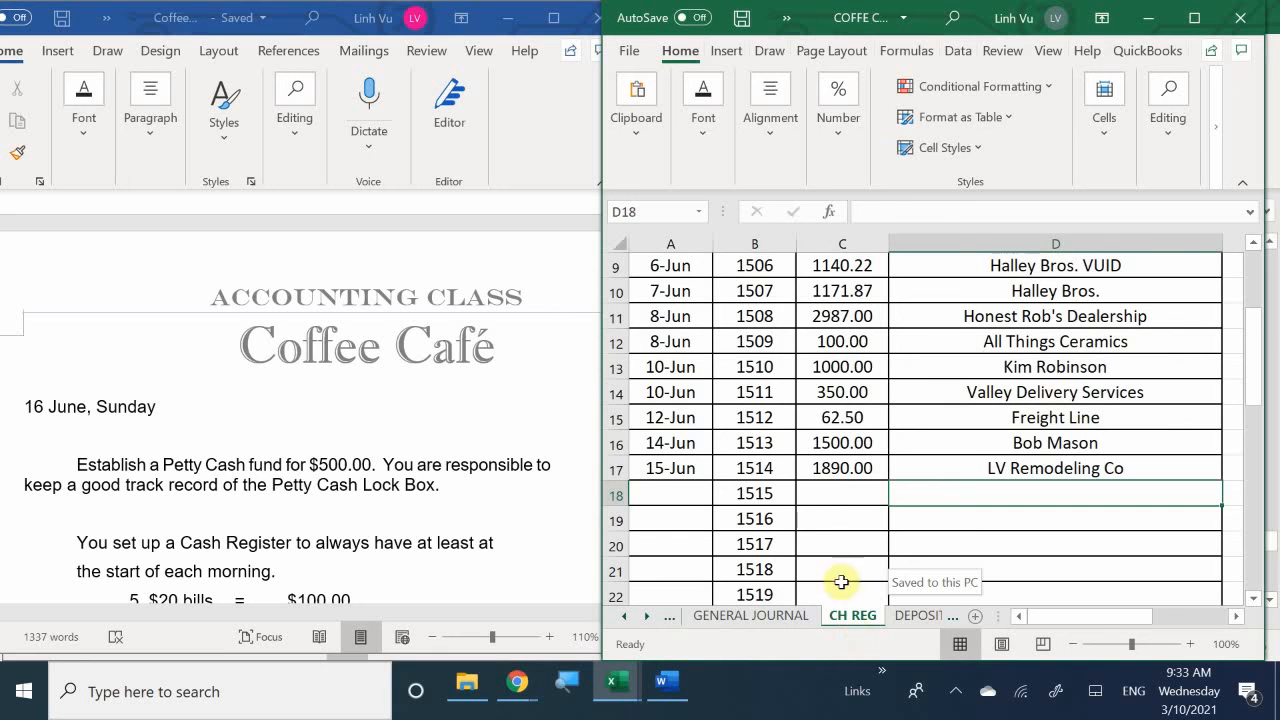
left_click(660, 494)
type("6")
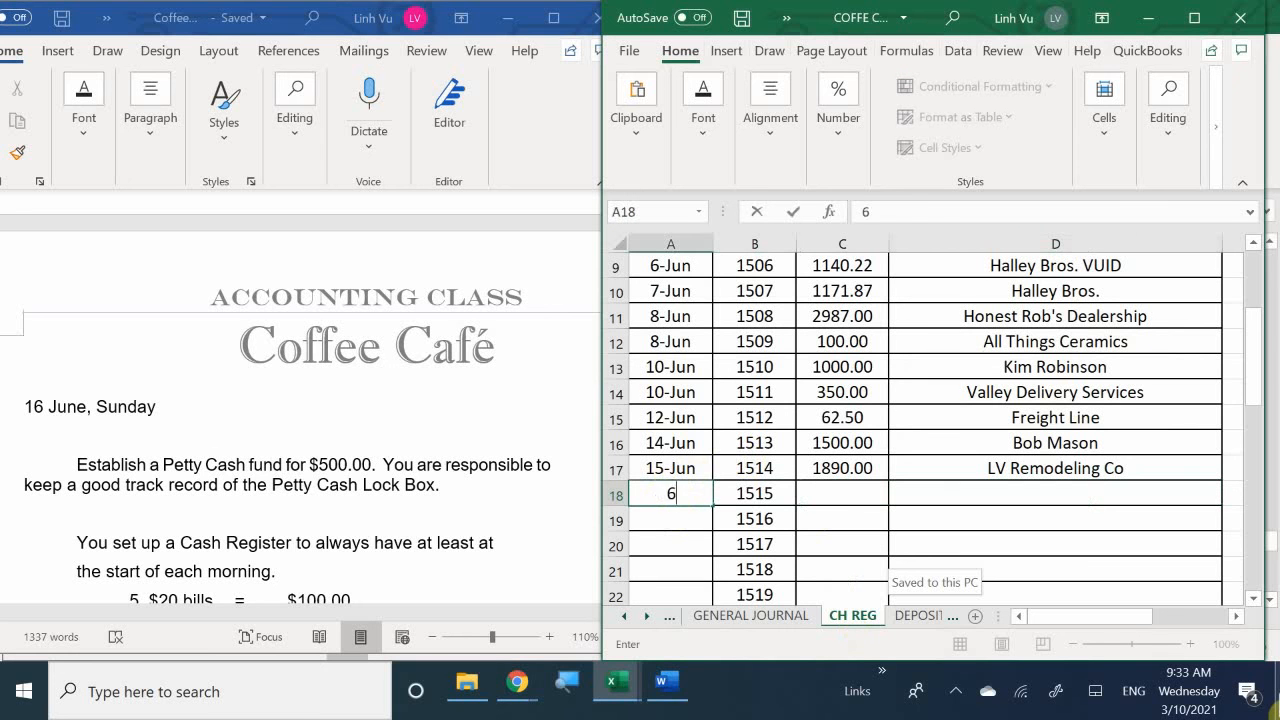
type("/15")
key("Return")
left_click(757, 519)
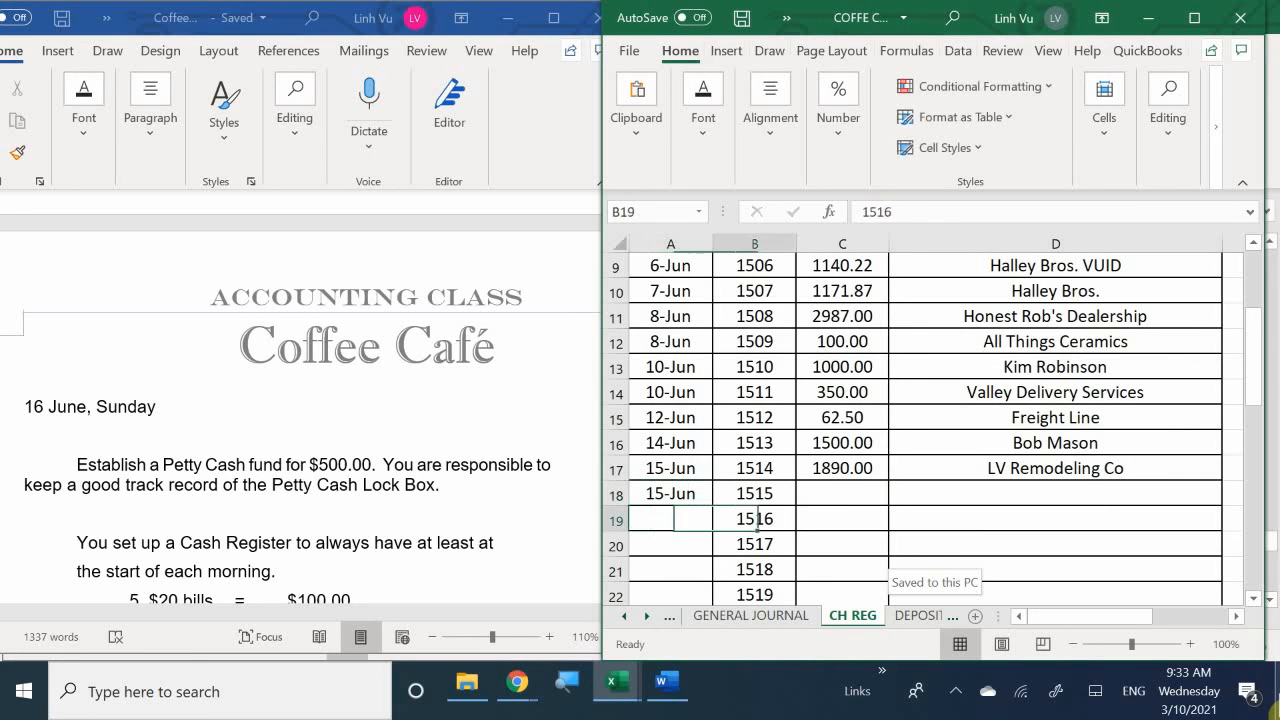
- Record check 1515 with an amount of 500 in C18 and the payee Petty Cash in D18
left_click(842, 494)
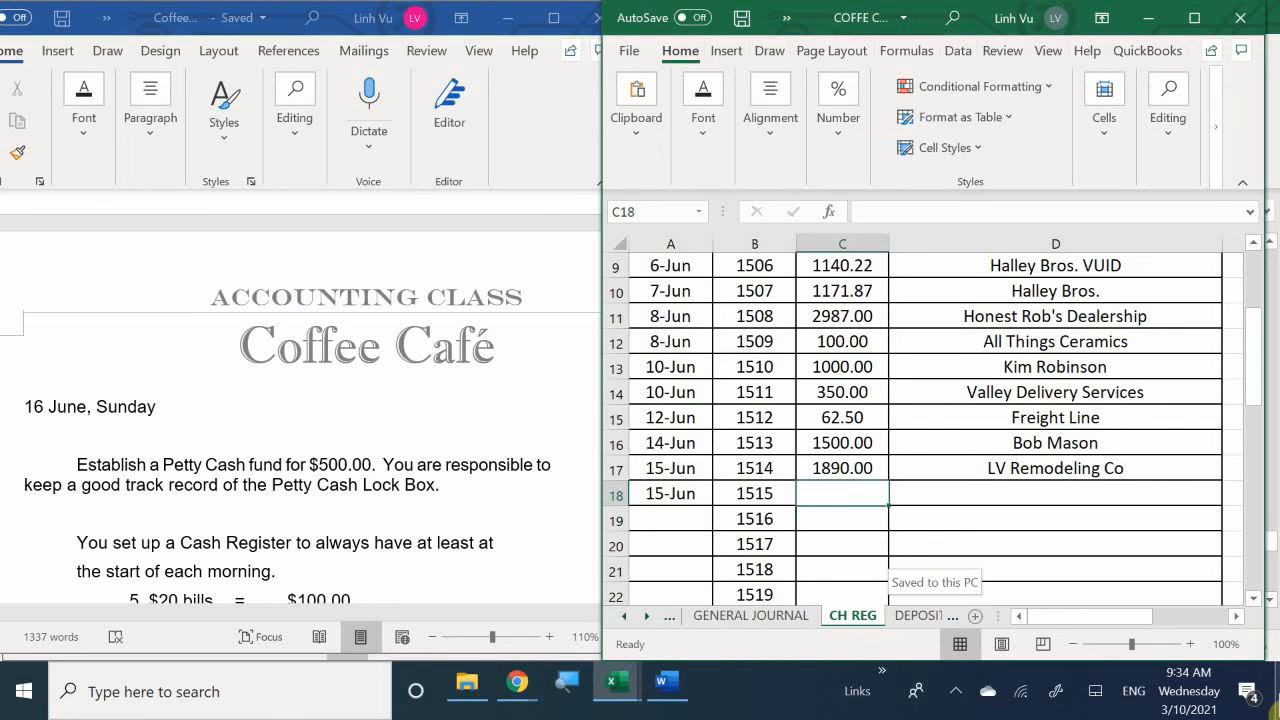
type("500")
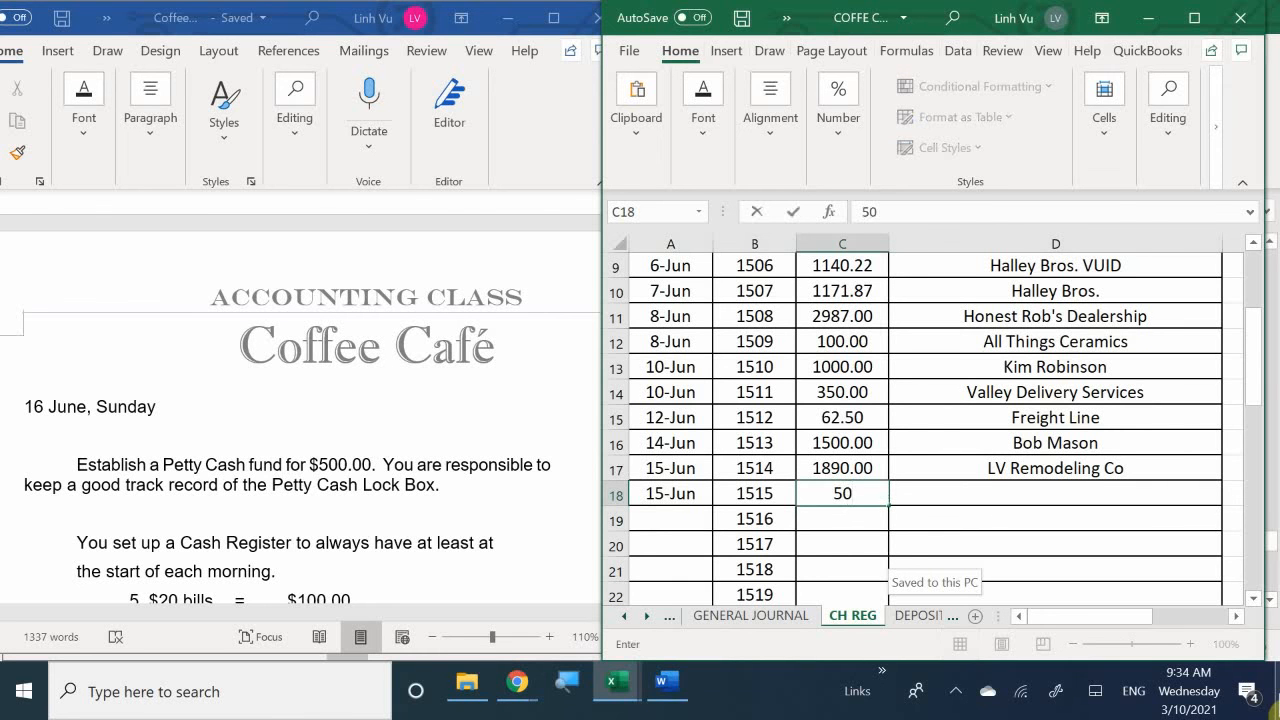
key("Tab")
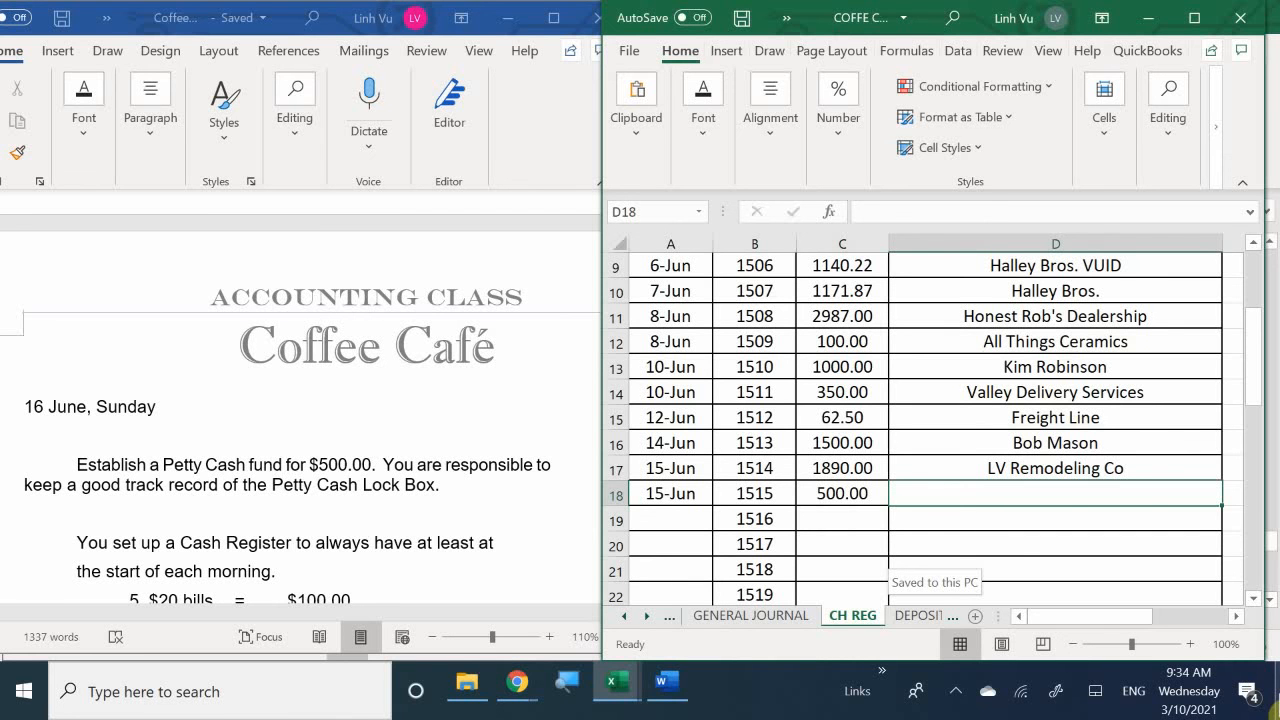
type("Pe")
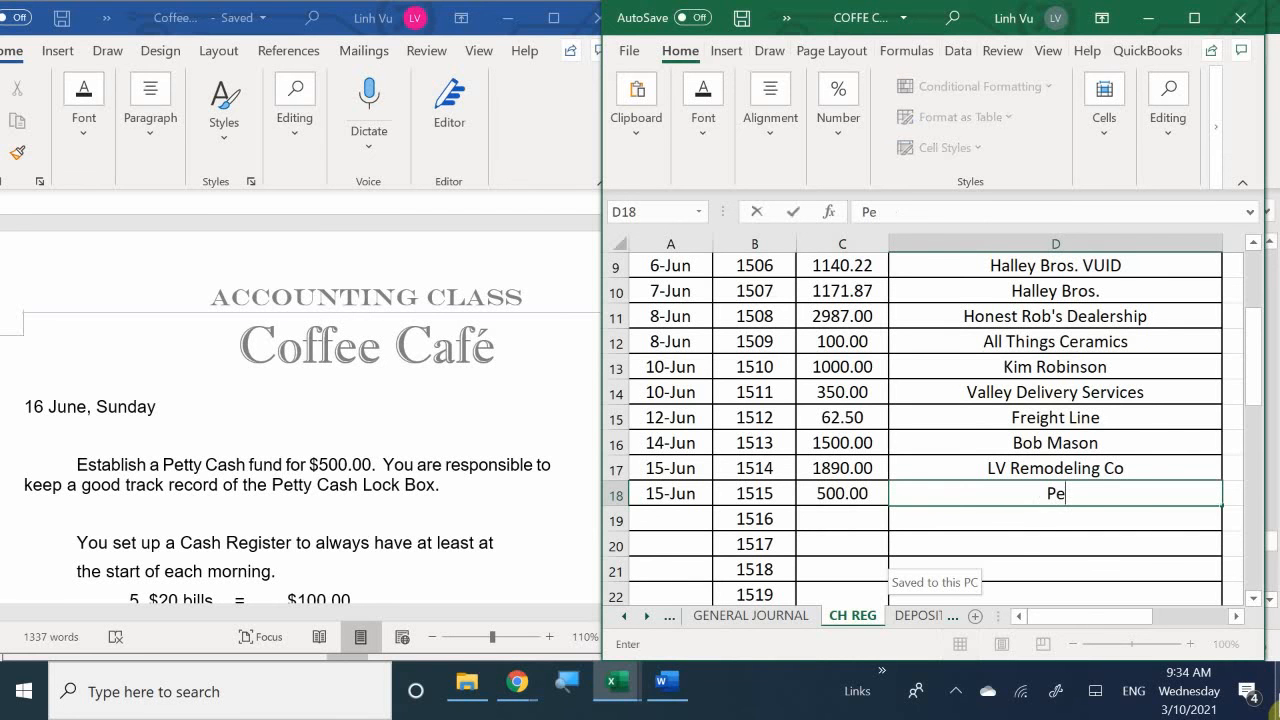
type("tty")
type("Cash")
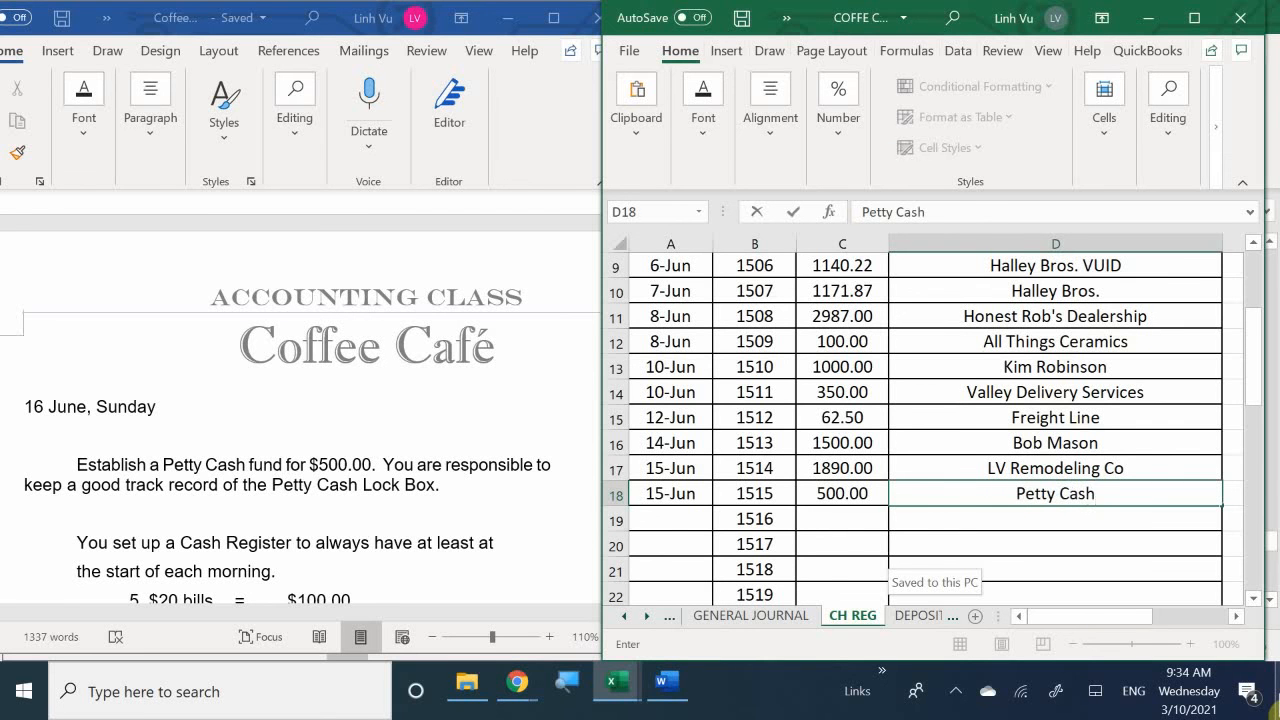
key("Return")
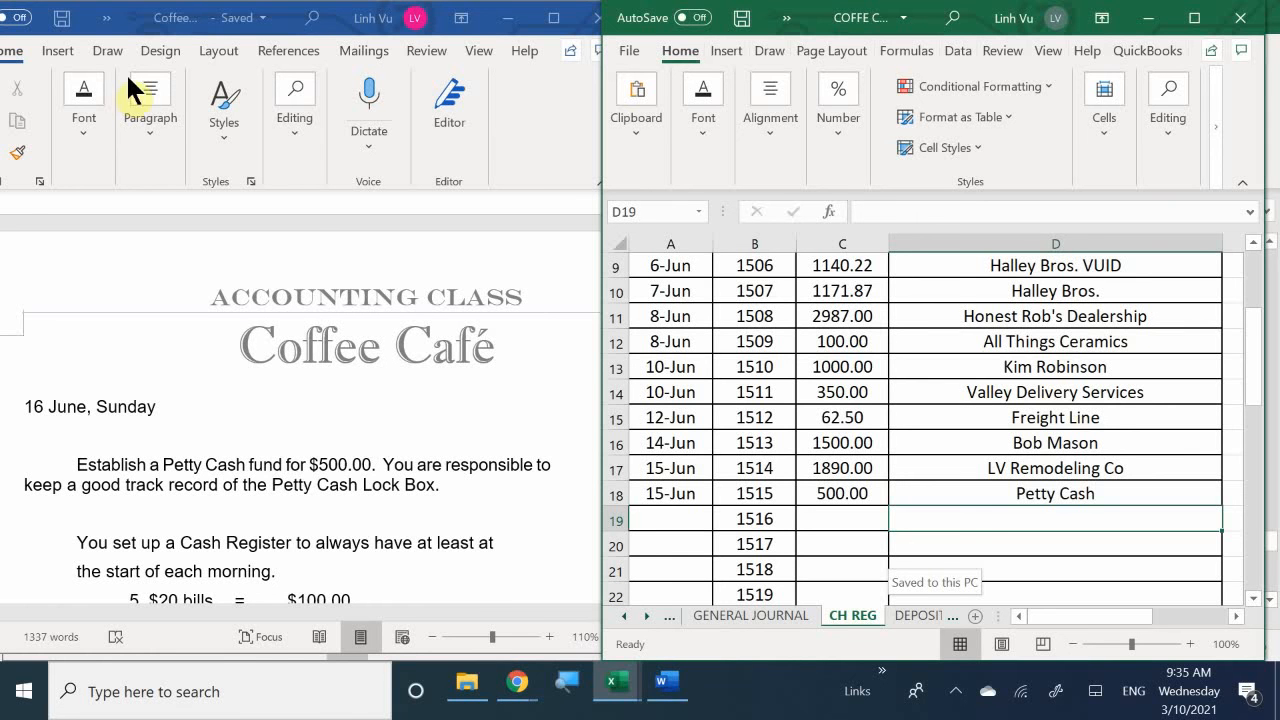
- Add the explanation (Ch#1515, To Petty Cash) in B202 of the GENERAL JOURNAL sheet
left_click(737, 617)
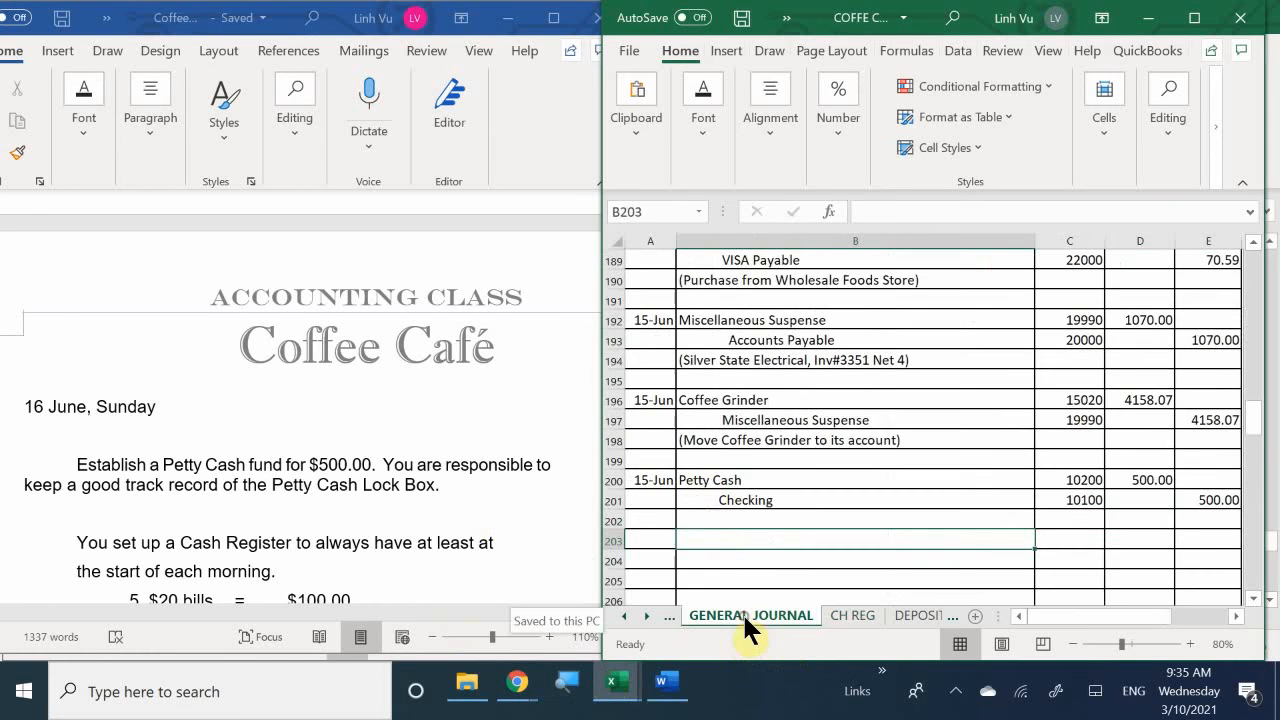
left_click(706, 524)
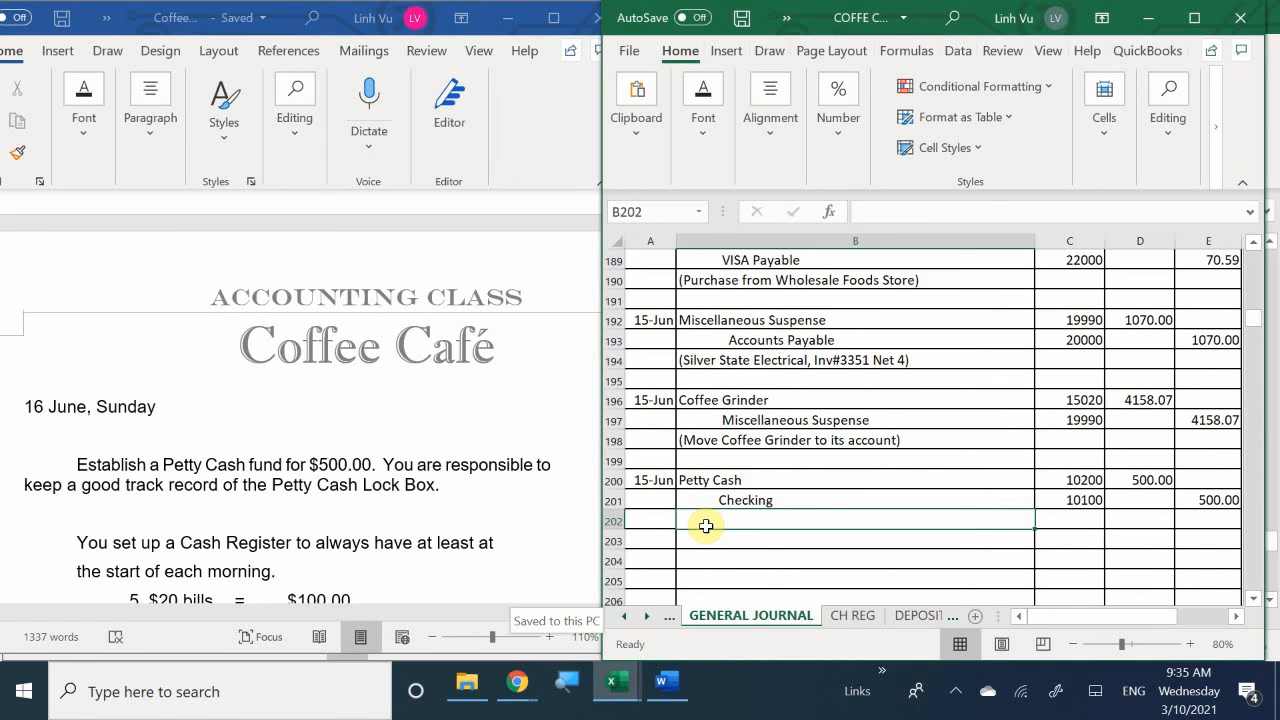
type("(")
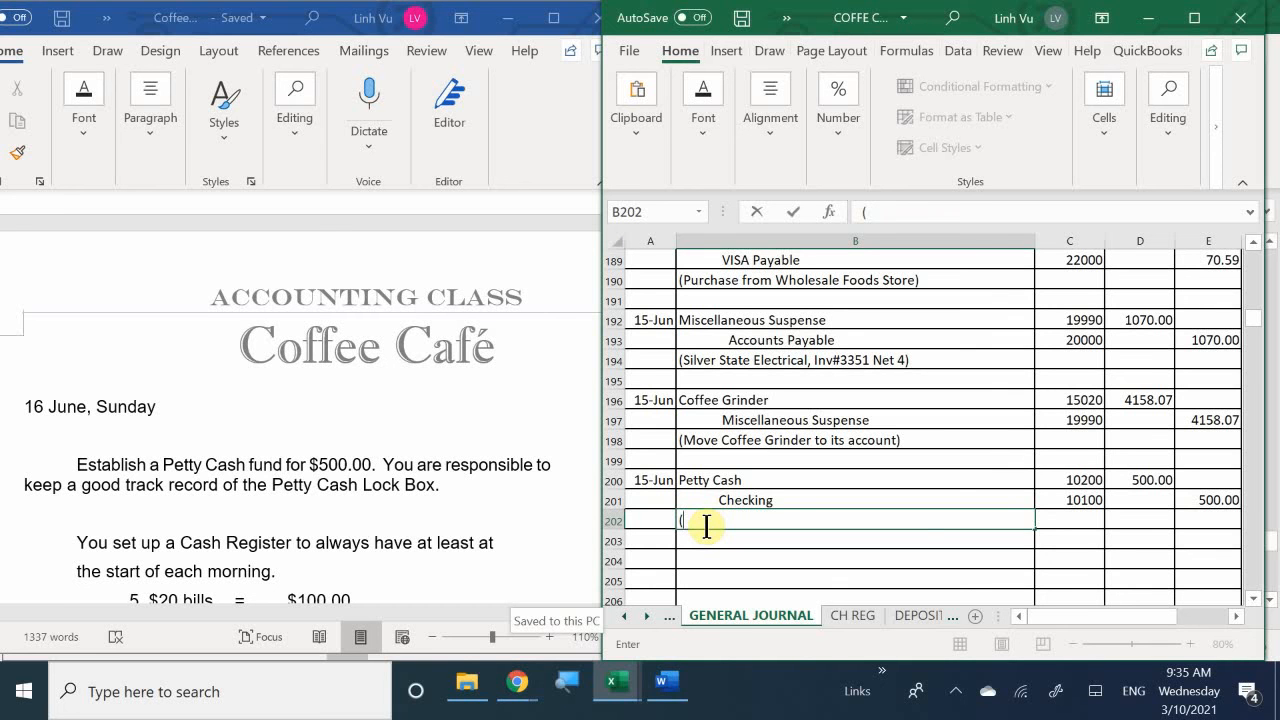
type("Ch#1515,")
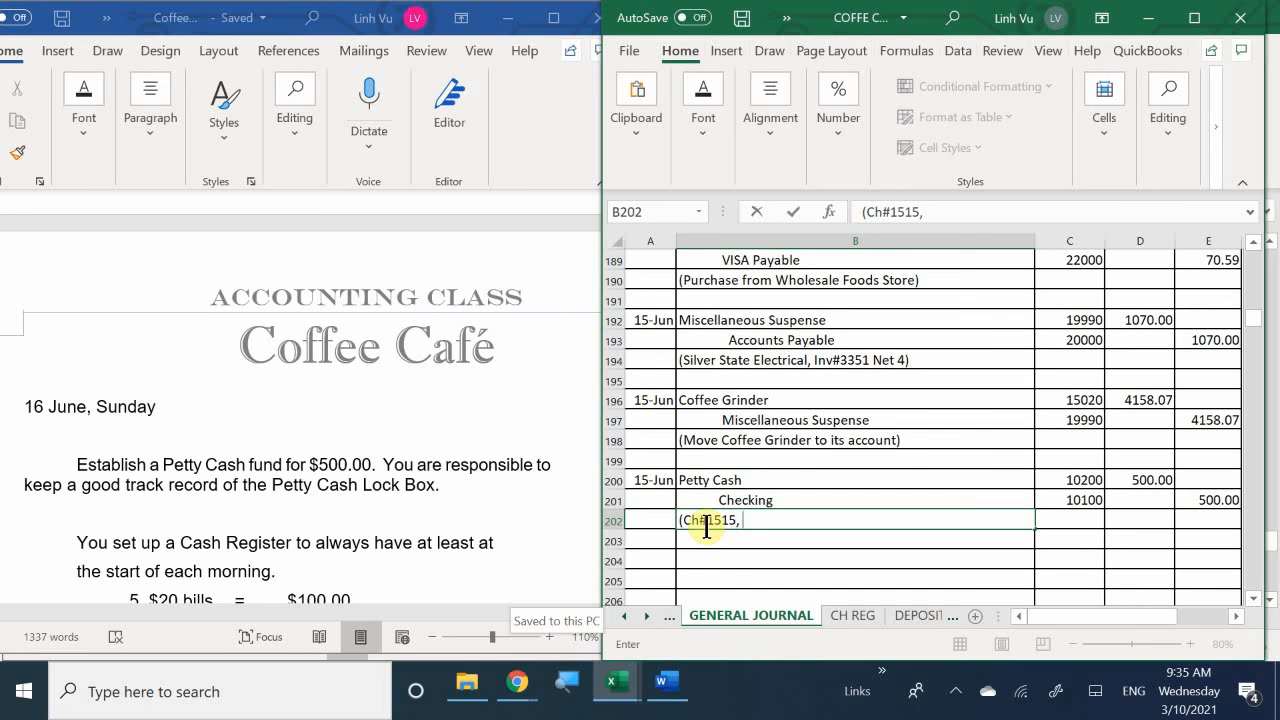
type("To Petty Cash")
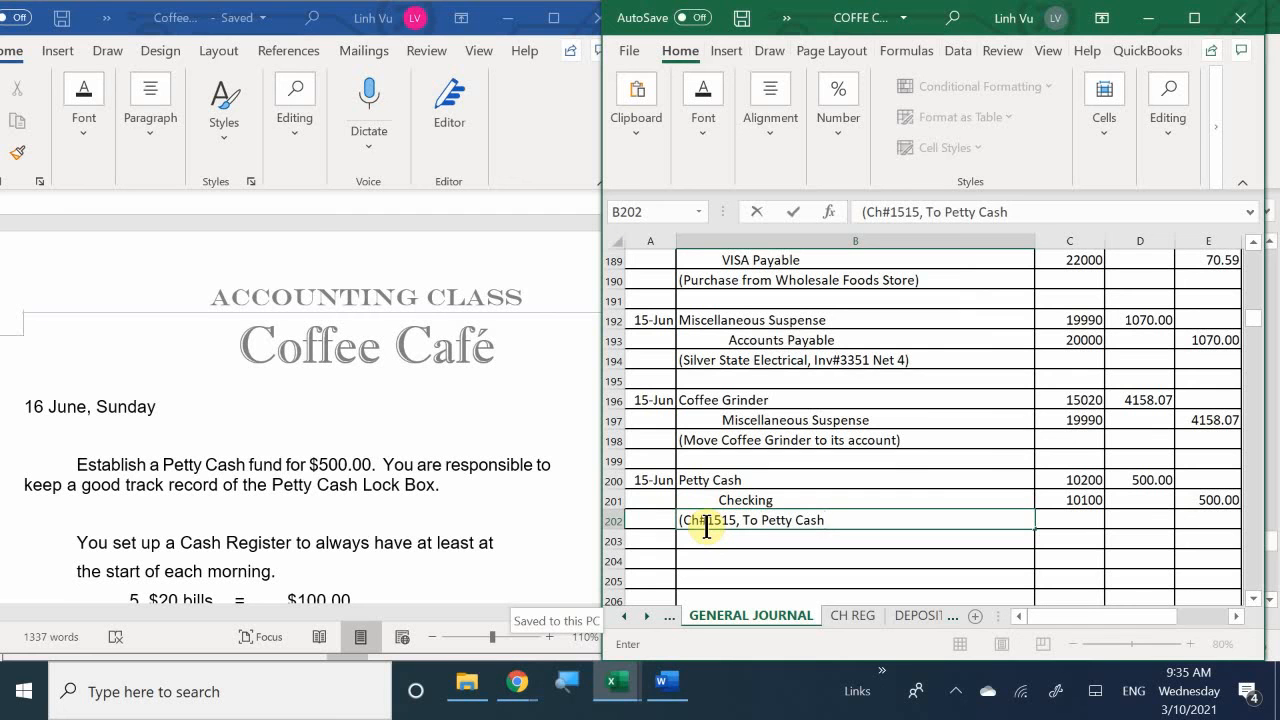
type(")")
key("Return")
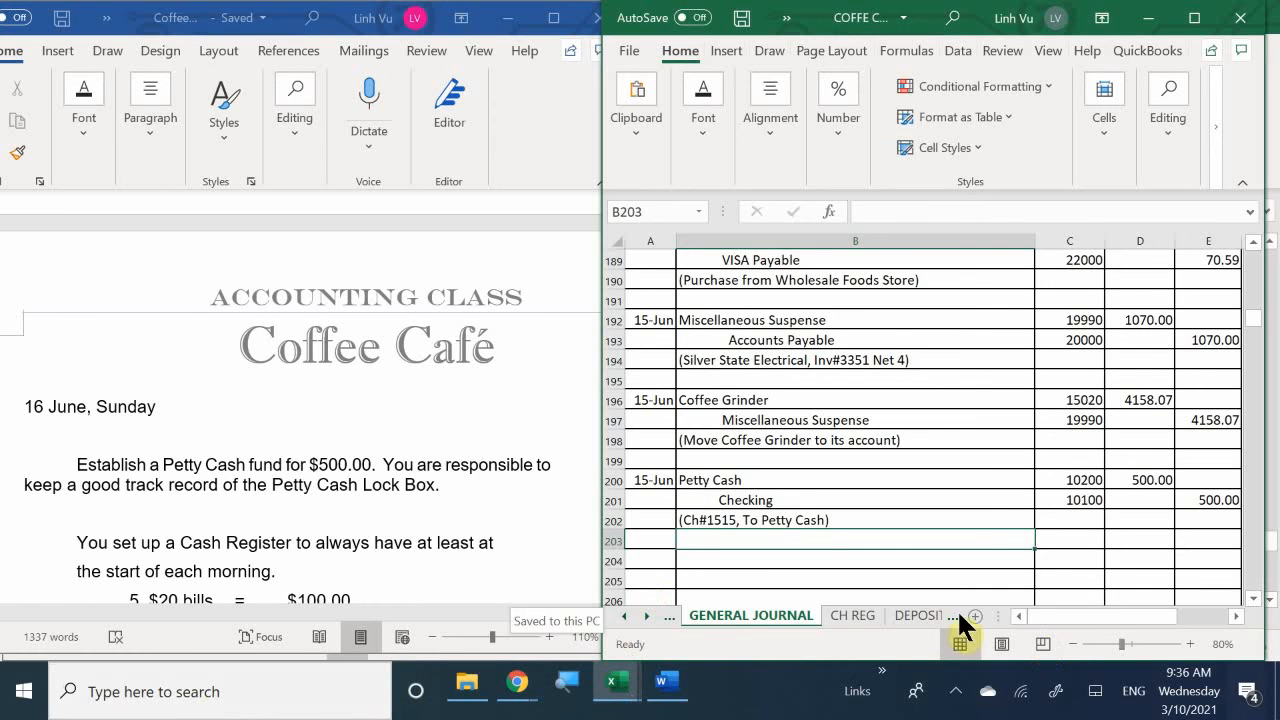
- Switch to the ledger workbook and select A86, the first blank date cell of the Petty Cash account on the ASSETS sheet
mouse_move(612, 686)
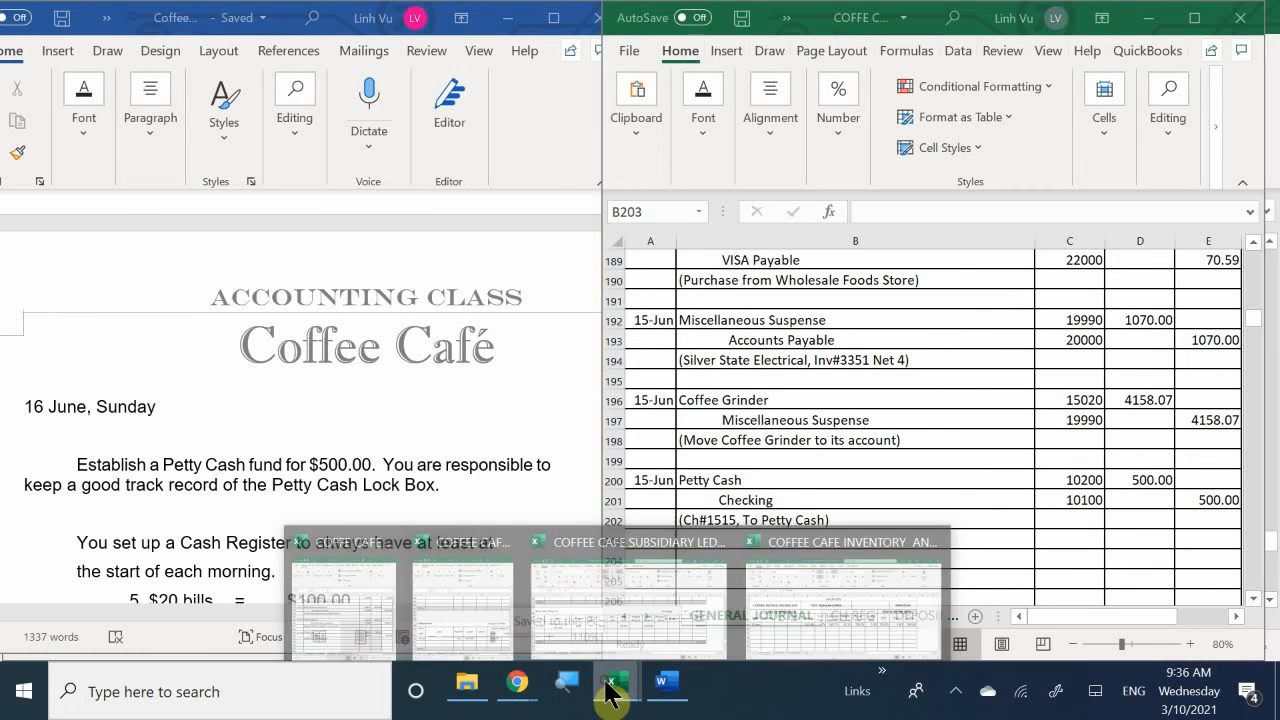
left_click(450, 599)
scroll(305, 487, "up", 1)
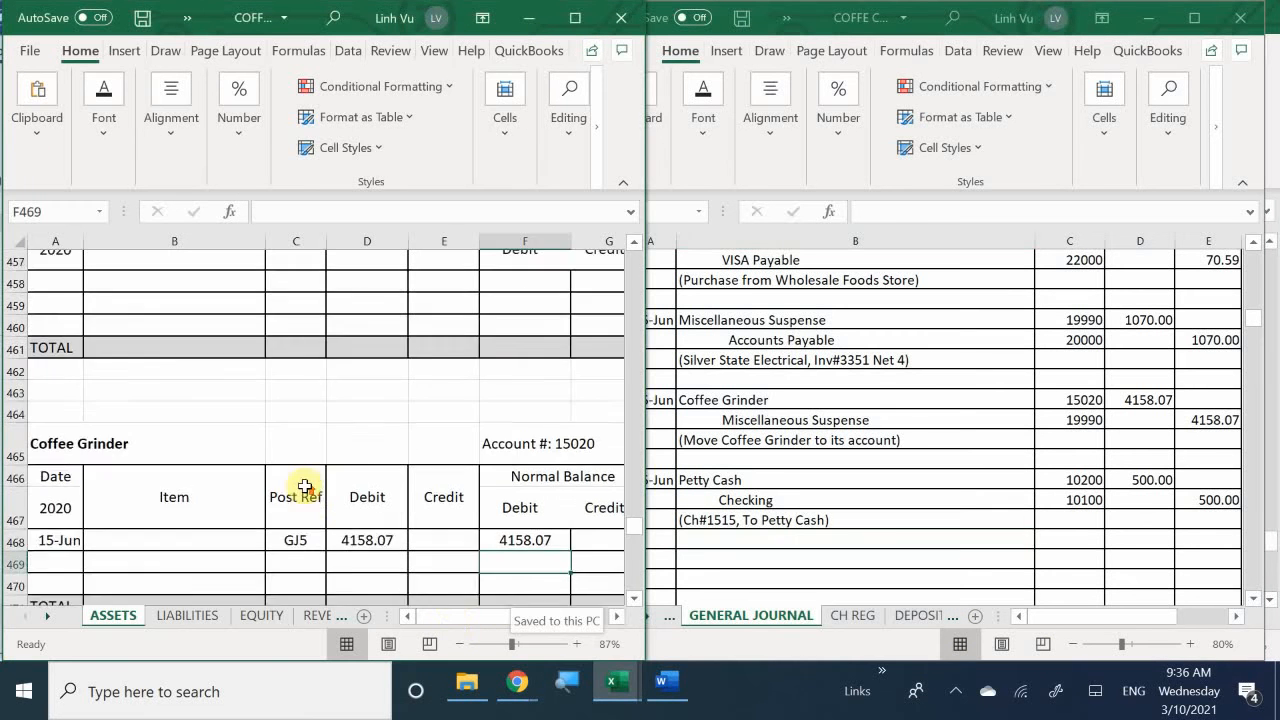
scroll(286, 470, "up", 20)
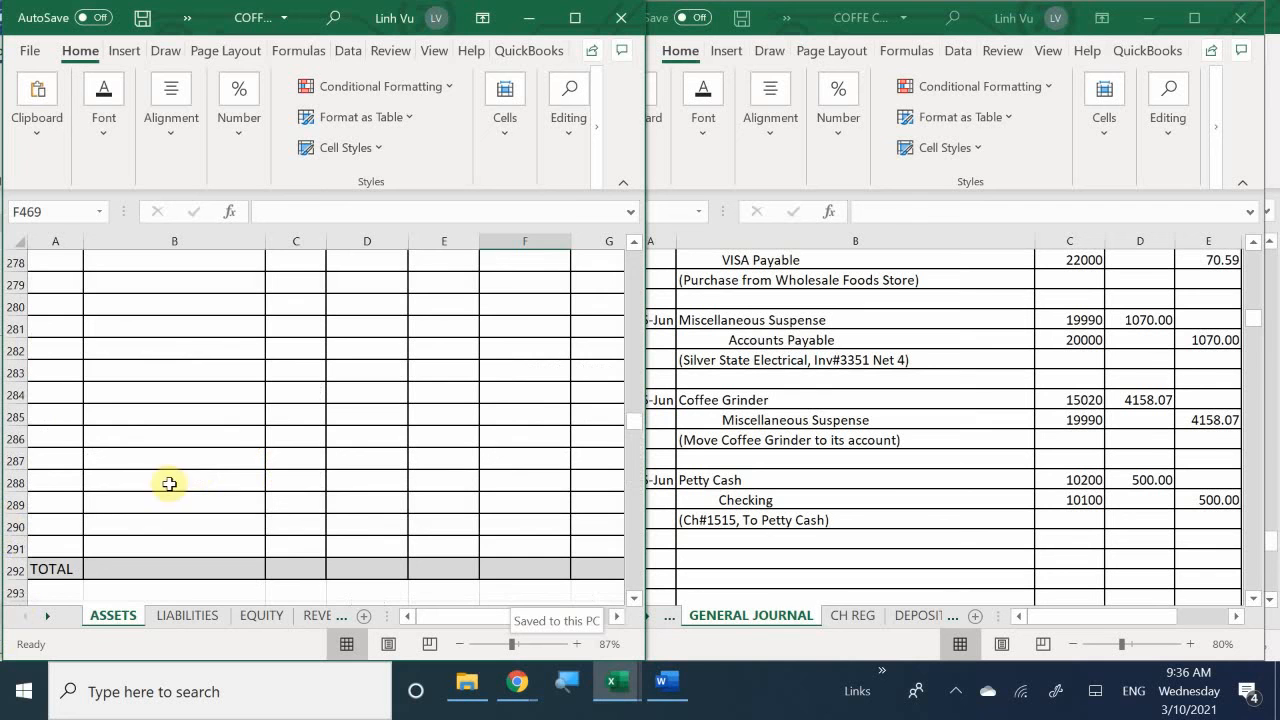
scroll(170, 484, "up", 20)
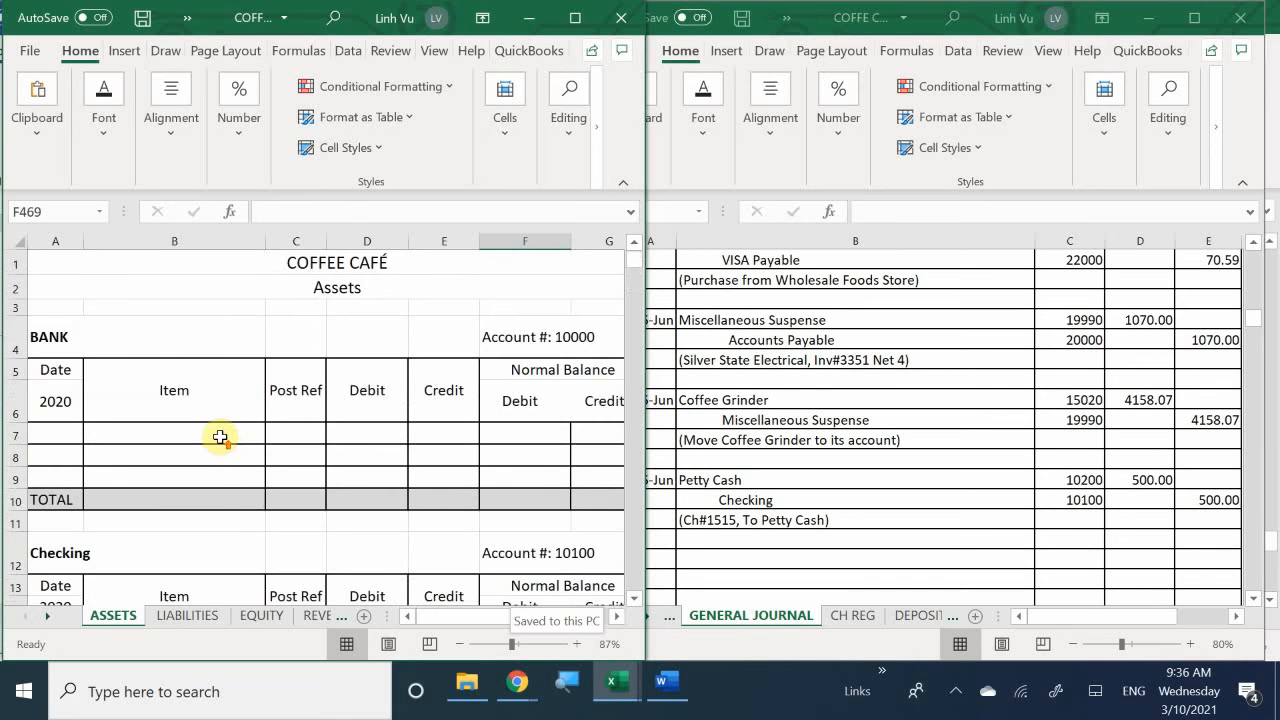
scroll(220, 437, "down", 4)
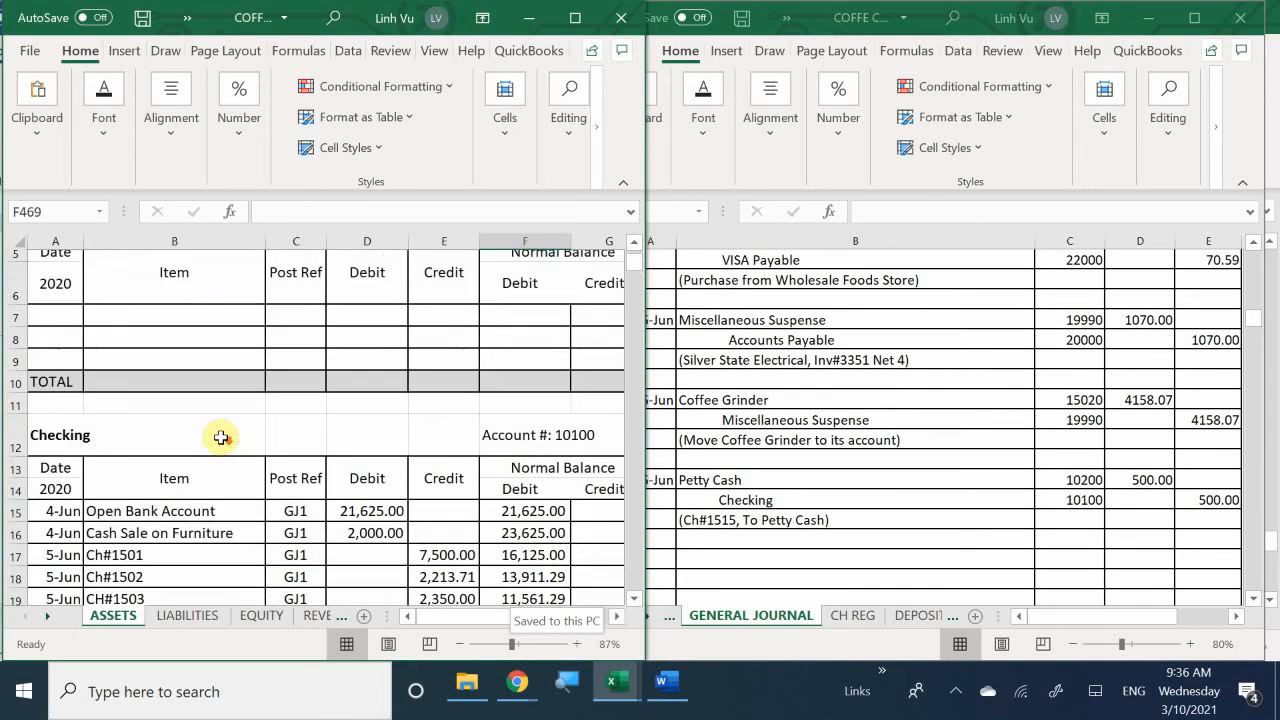
scroll(220, 437, "down", 10)
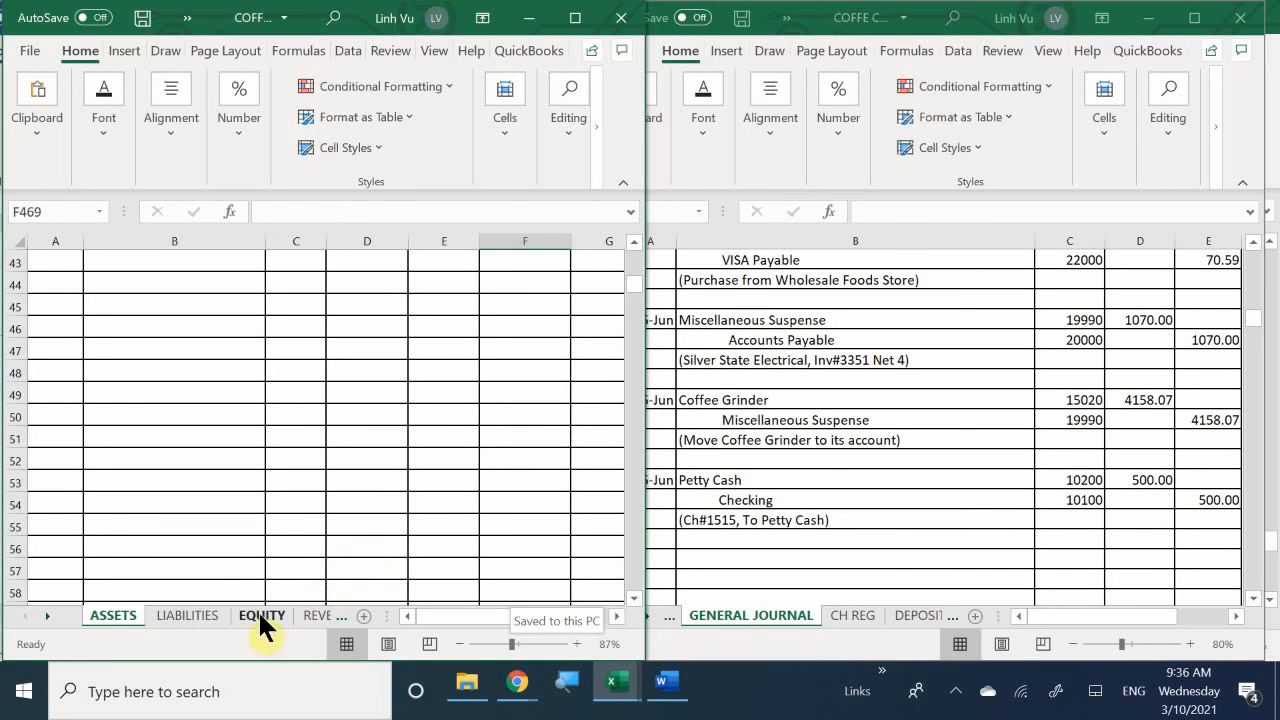
scroll(262, 572, "down", 3)
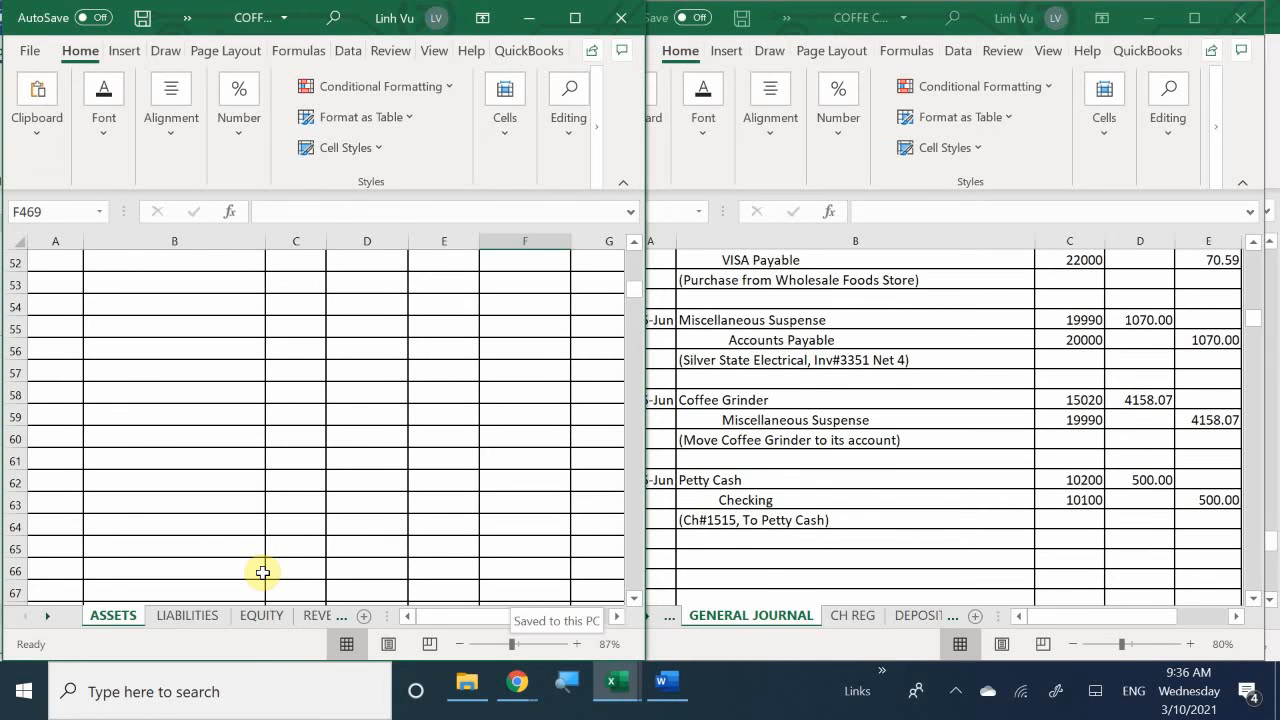
scroll(262, 572, "down", 8)
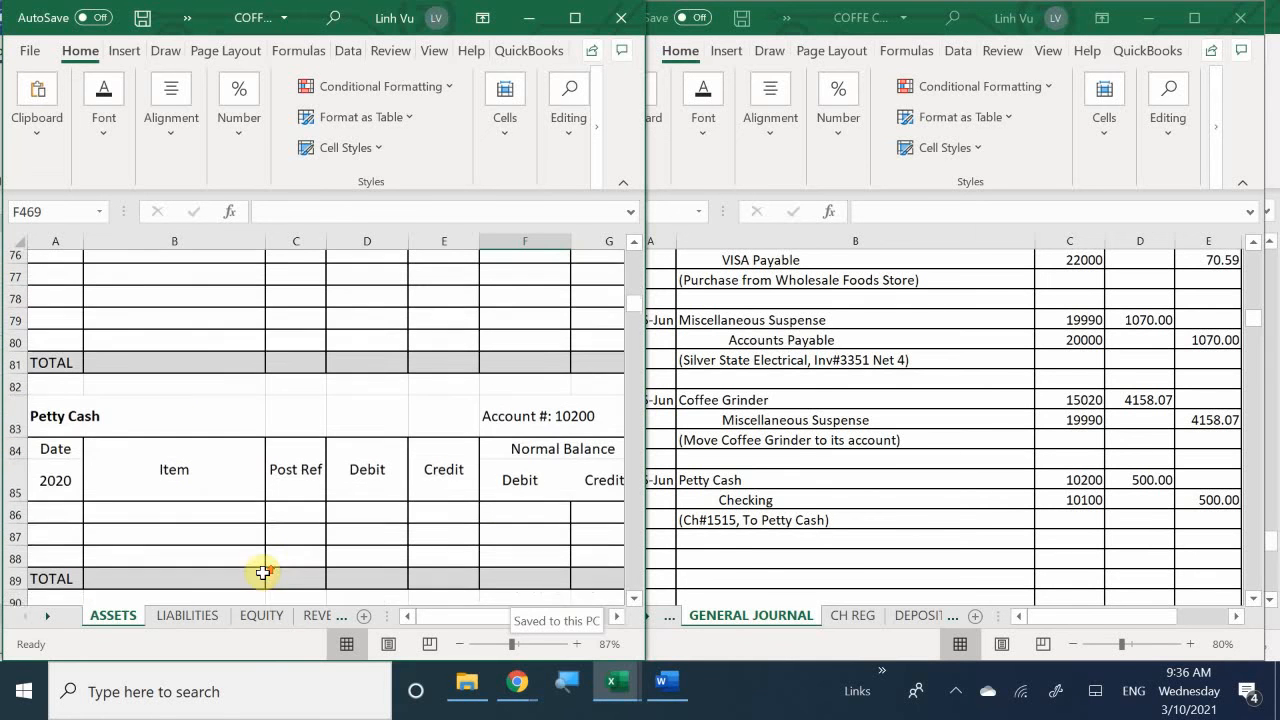
left_click(55, 530)
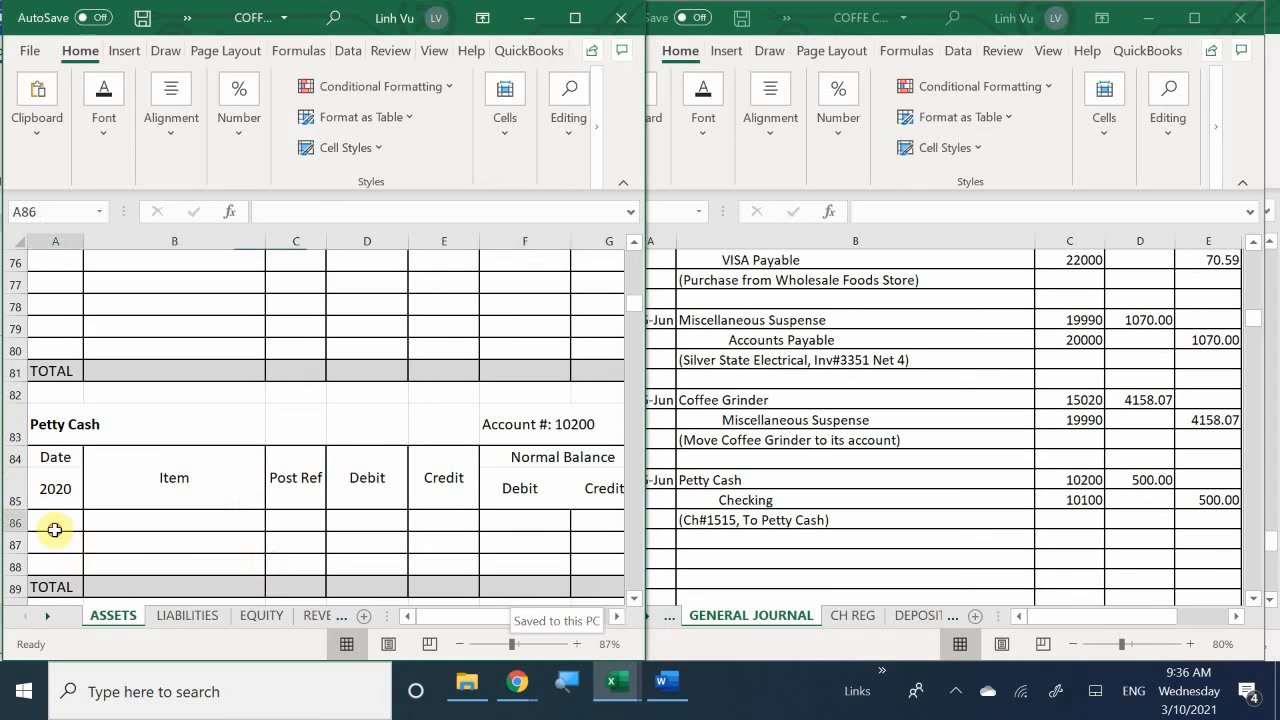
- Date the first Petty Cash ledger row 6/15 in A86
type("6/")
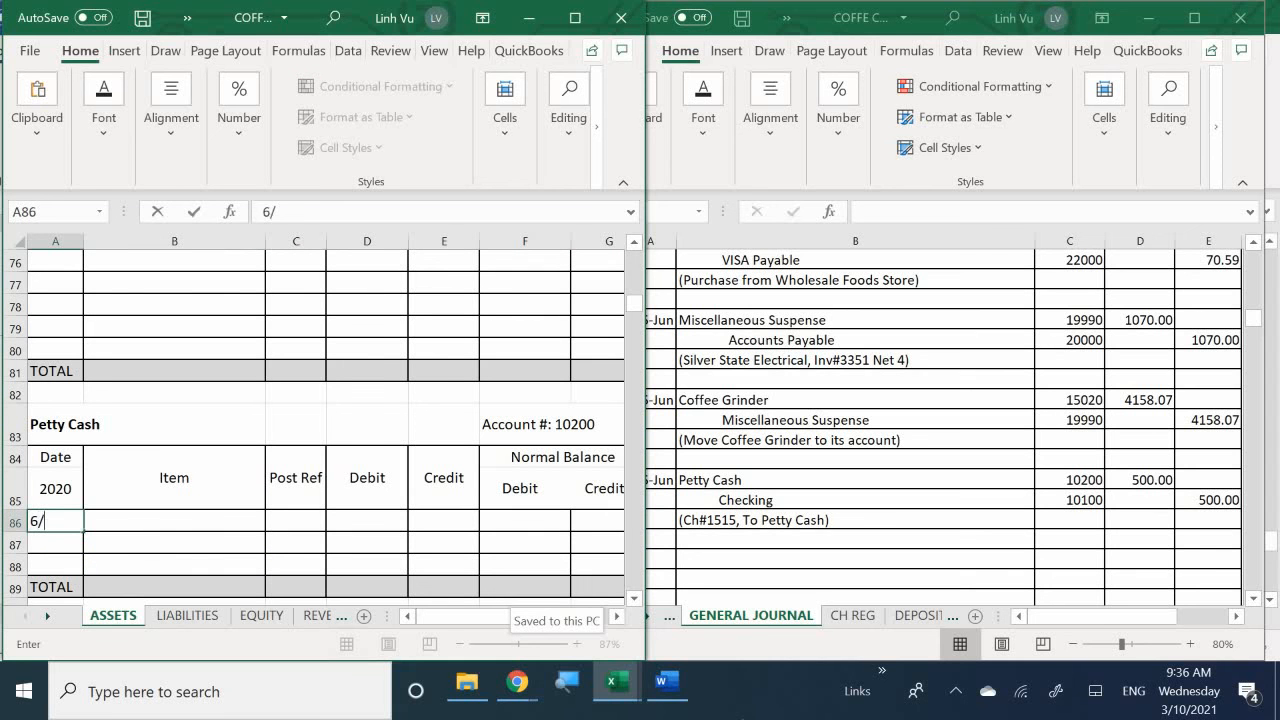
type("15")
key("Return")
key("Up")
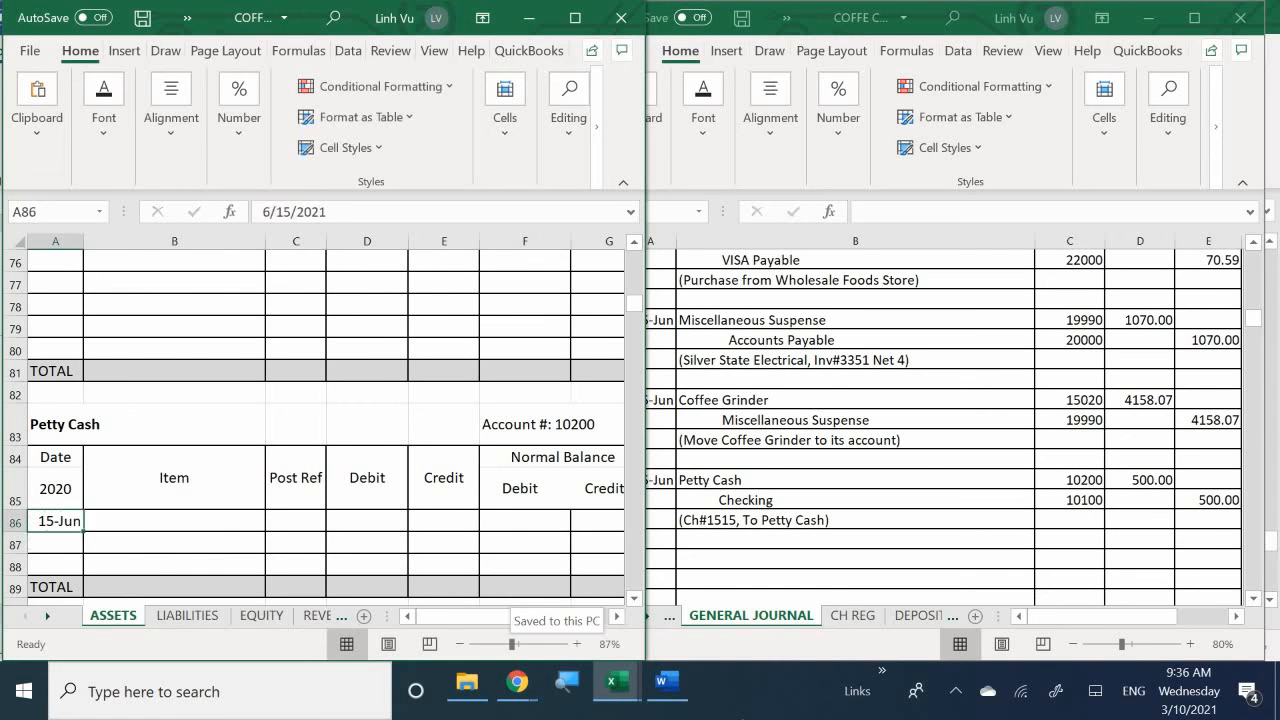
- Set the Petty Cash entry's date in A86 to 6/16 and enter the item To open Petty Cash CH#1515 in B86
type("6/16")
key("Return")
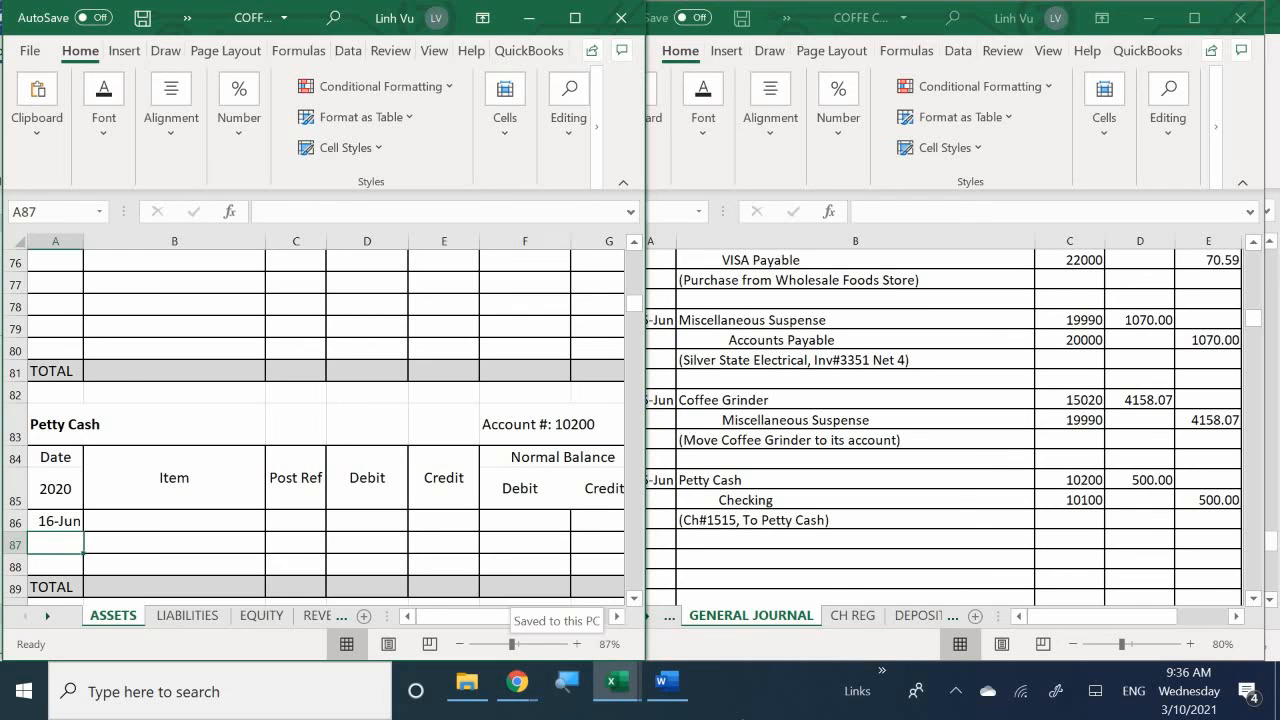
key("Right")
key("Up")
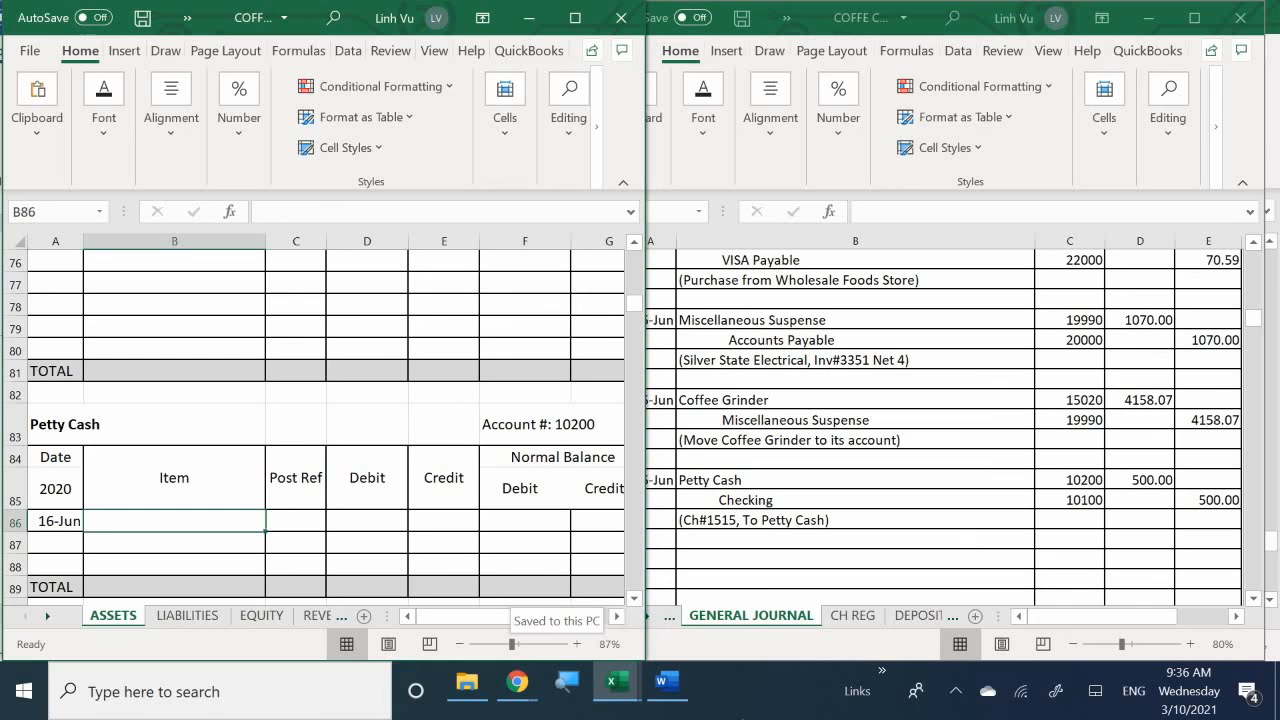
type("T")
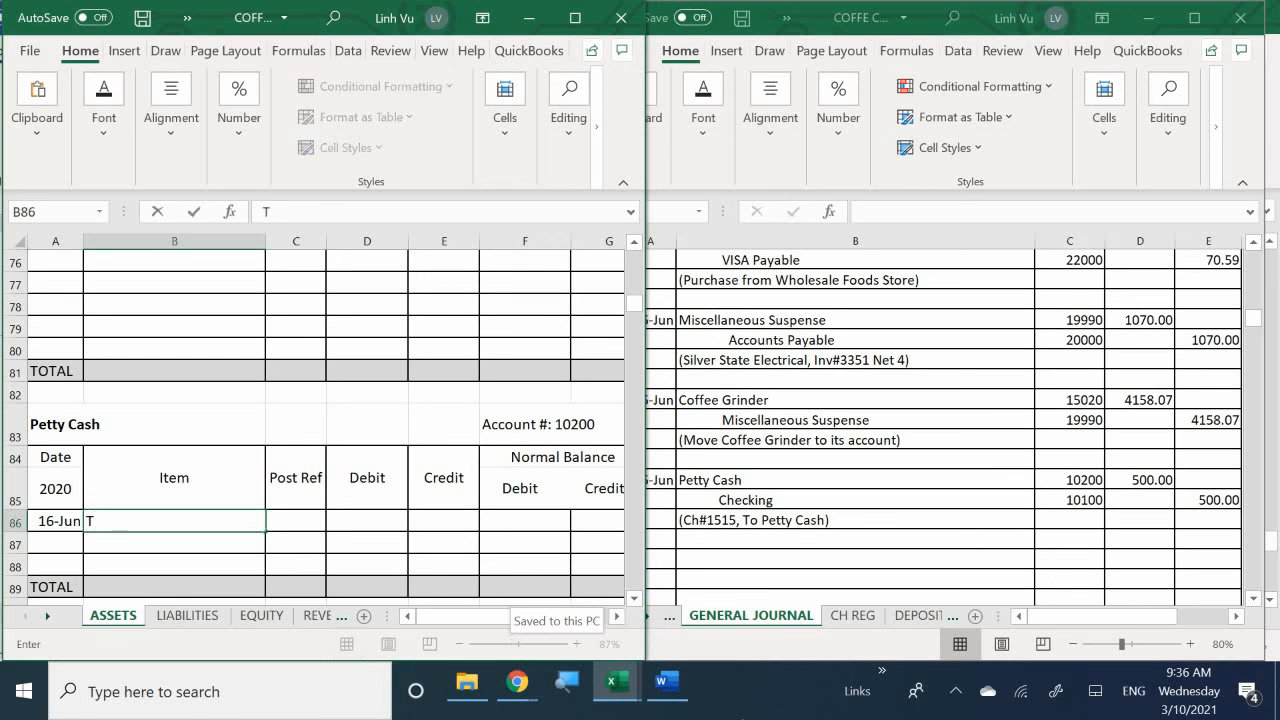
key("BackSpace")
type("To")
key("BackSpace")
type("o open Petty Cash")
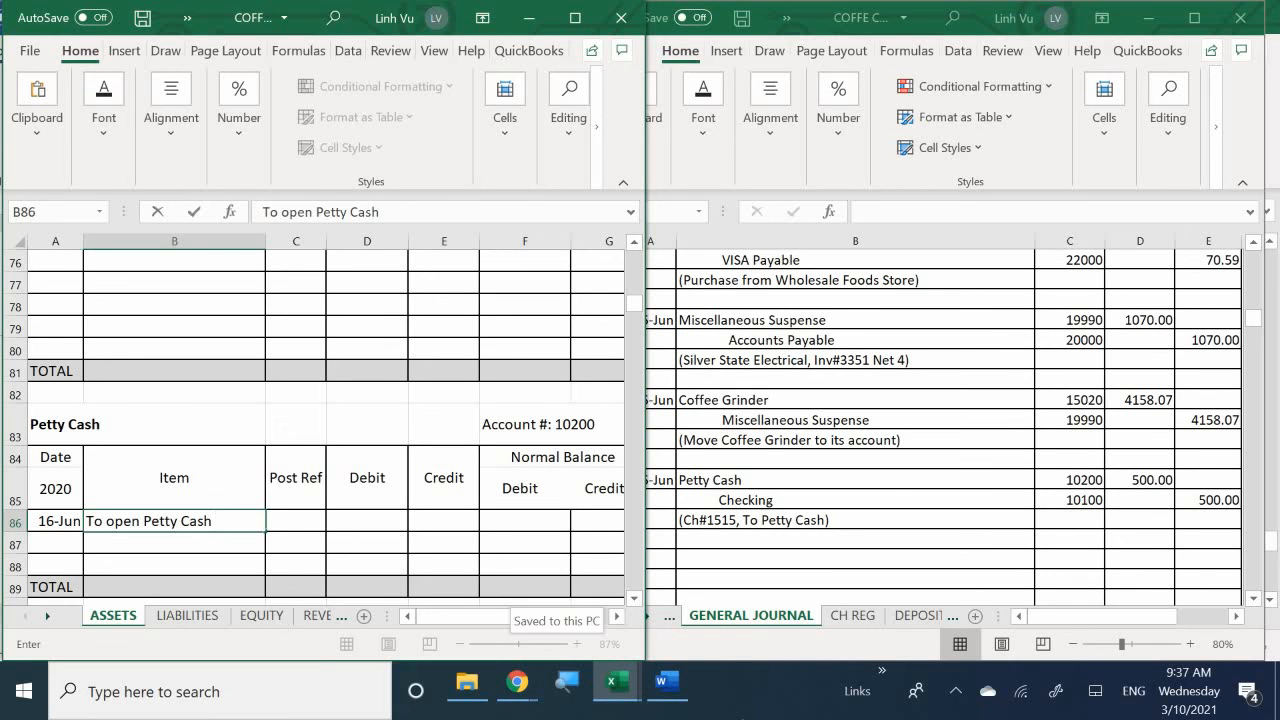
type("CH#1515")
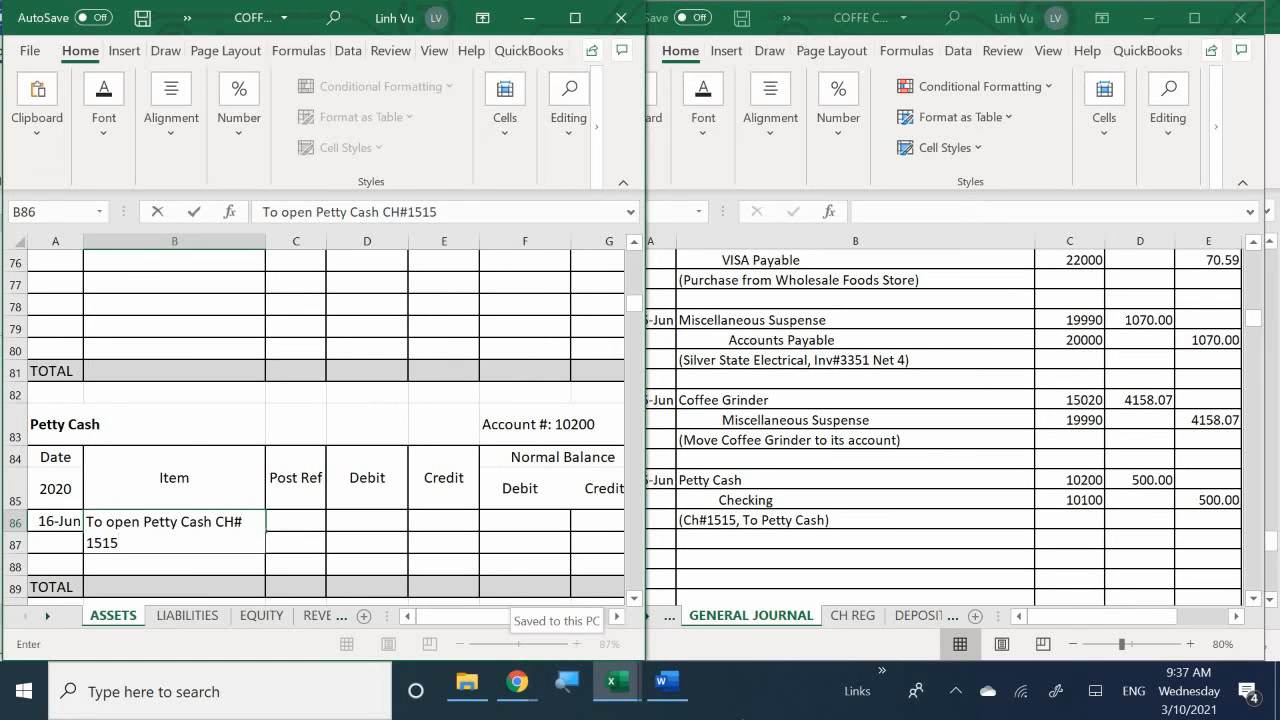
key("Tab")
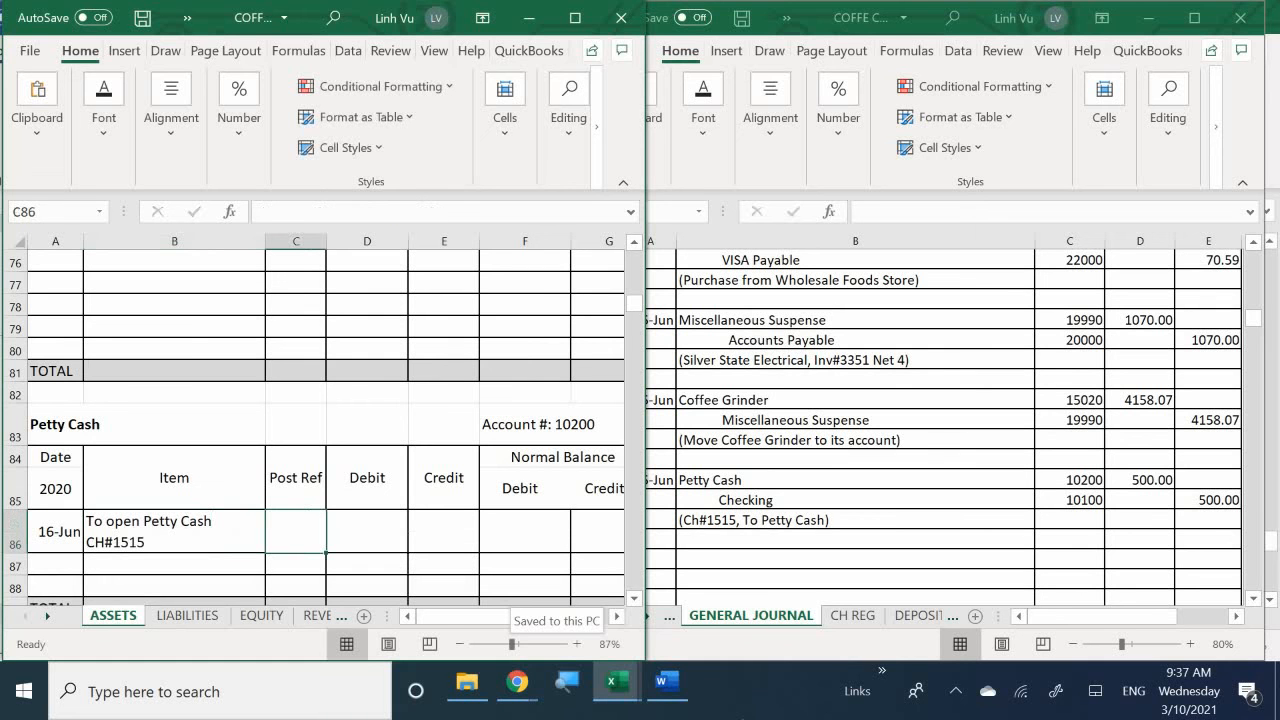
- Enter the posting reference GJ5 in C86 and a debit of 500 in D86 of the Petty Cash ledger
type("GJ")
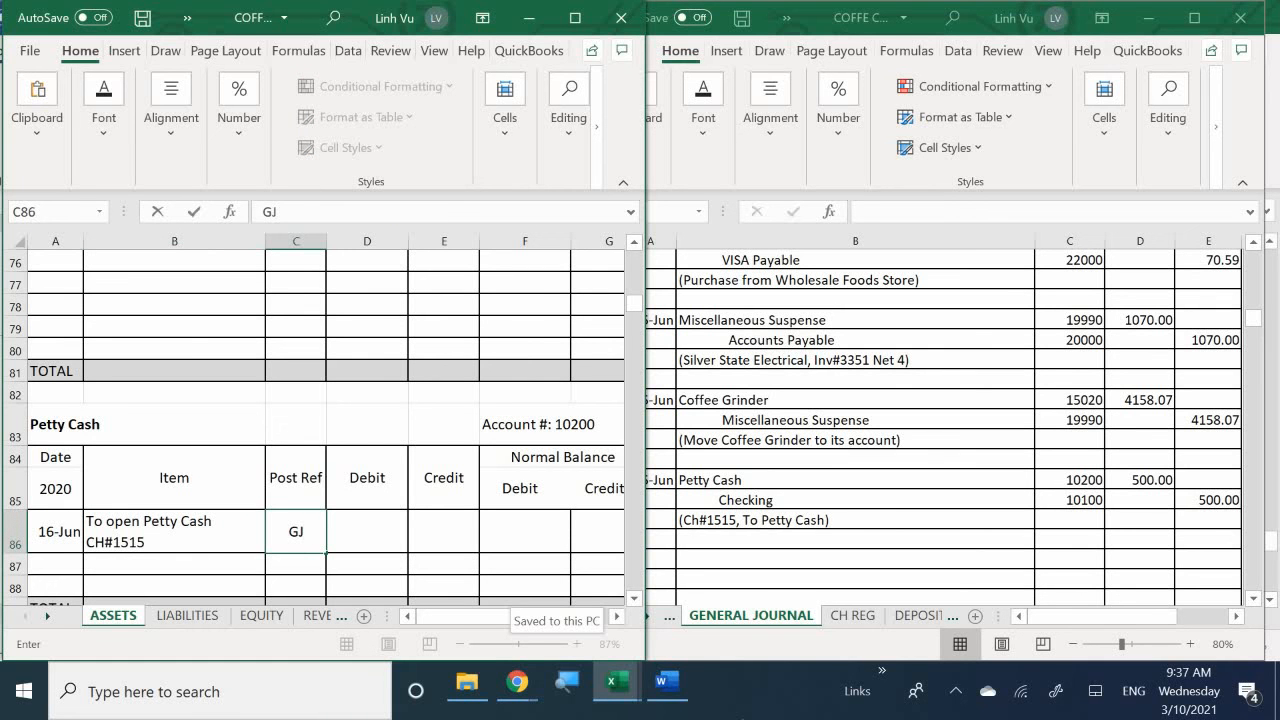
type("5")
key("Tab")
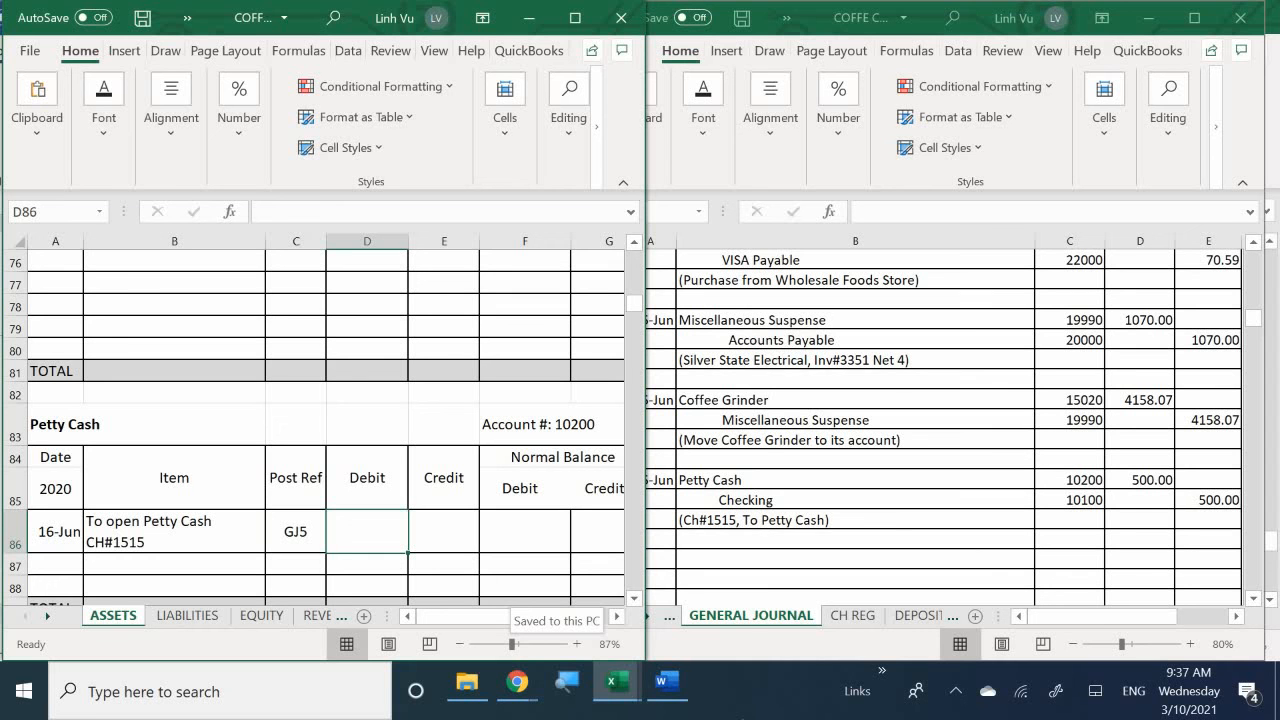
type("500")
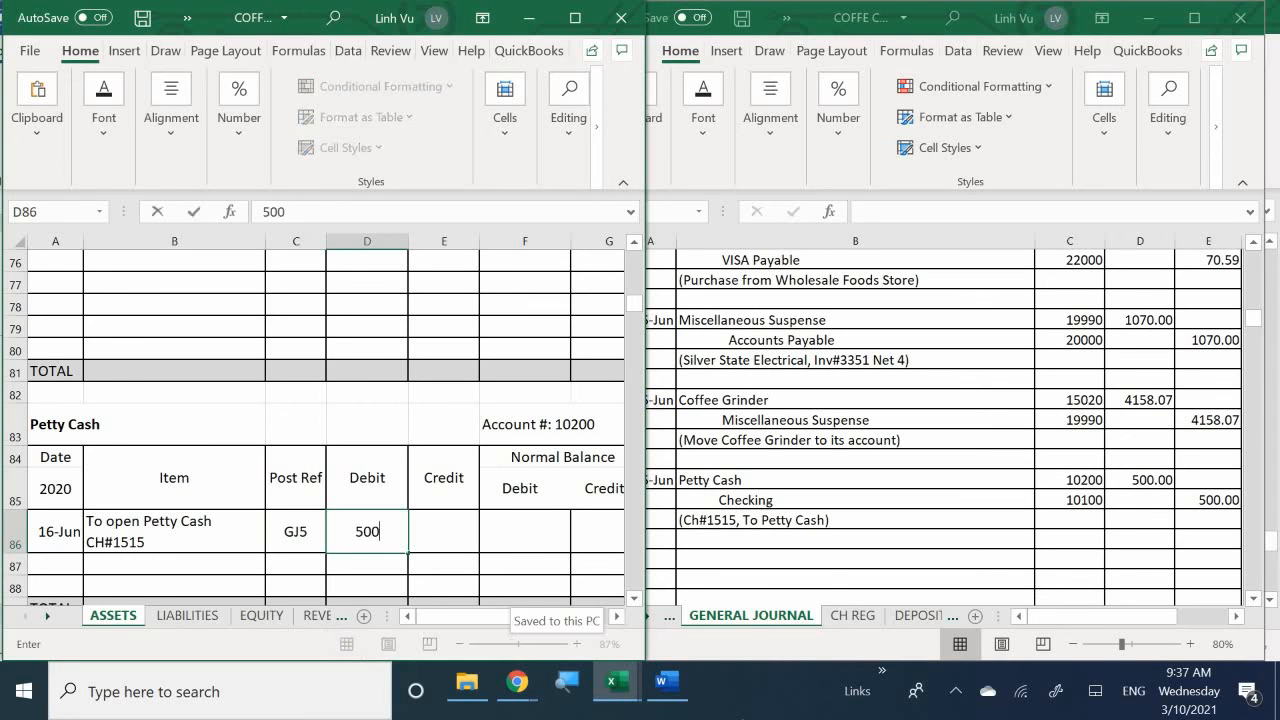
key("Return")
- Set the Petty Cash debit balance in F86 to equal the debit in D86
left_click(525, 532)
type("=")
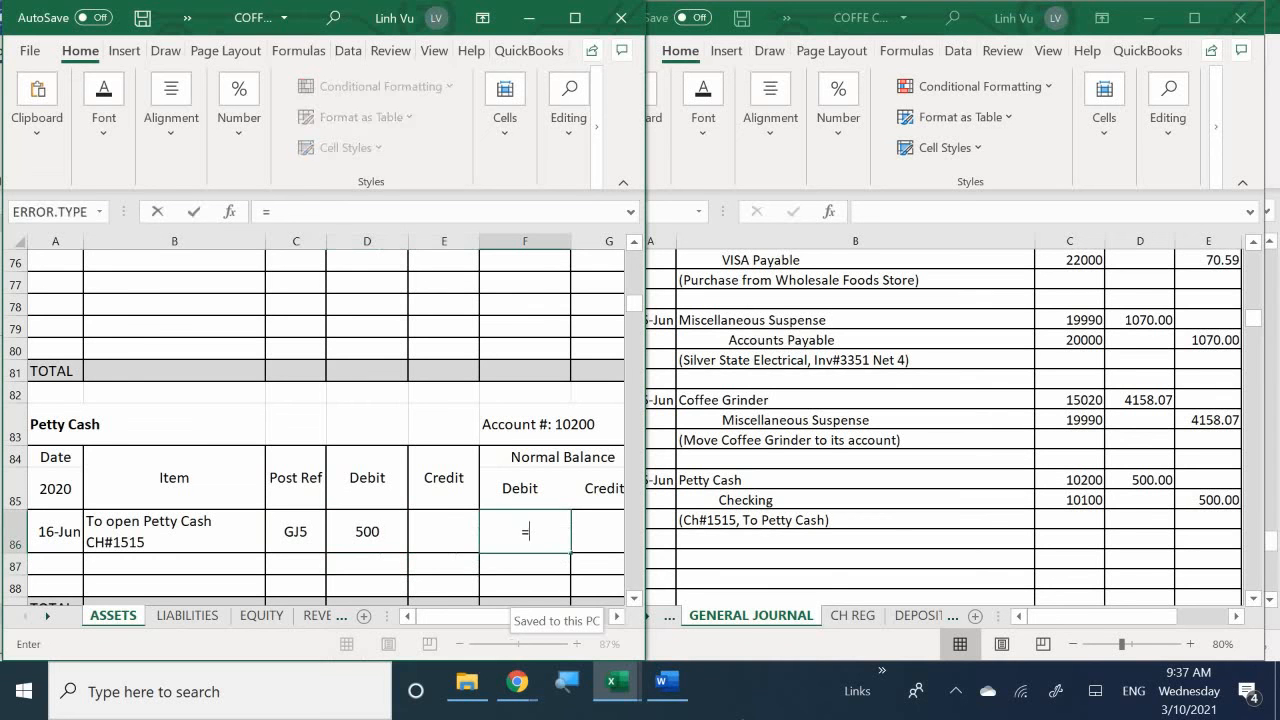
left_click(367, 531)
key("Return")
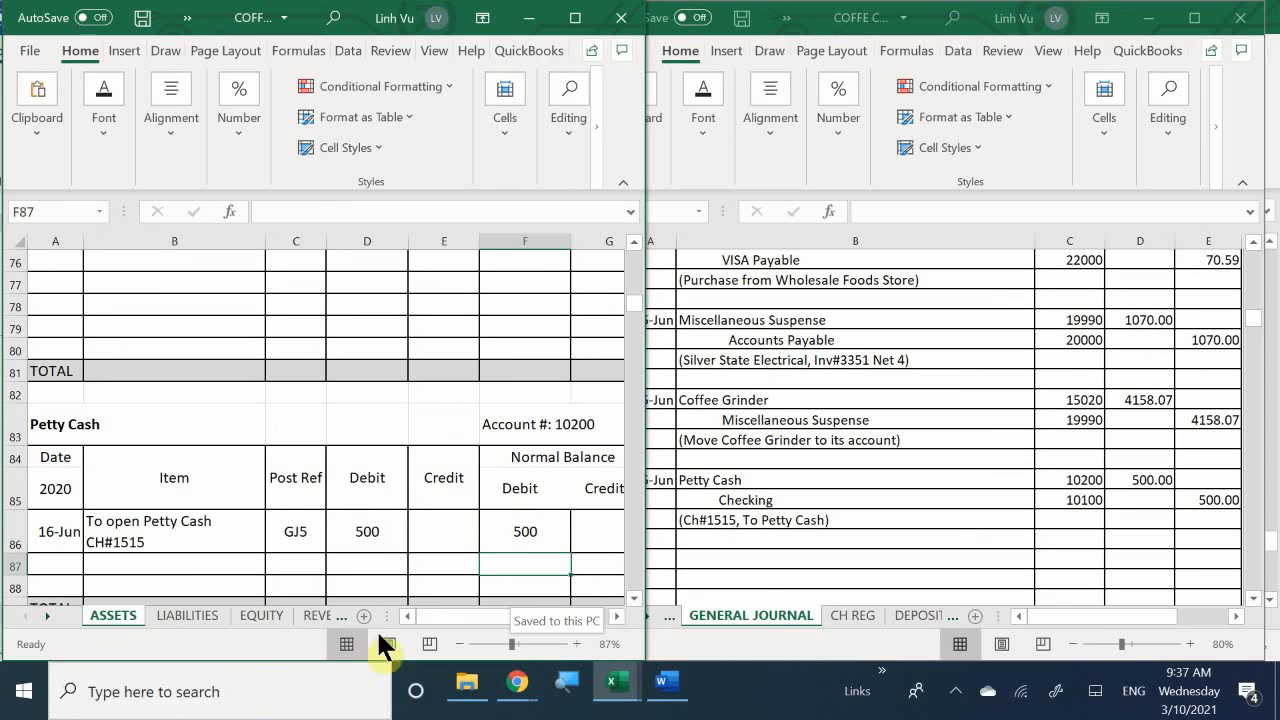
- Apply Comma Style to the Petty Cash ledger's debit, credit and balance cells from D86 down
left_click_drag(365, 522, 588, 601)
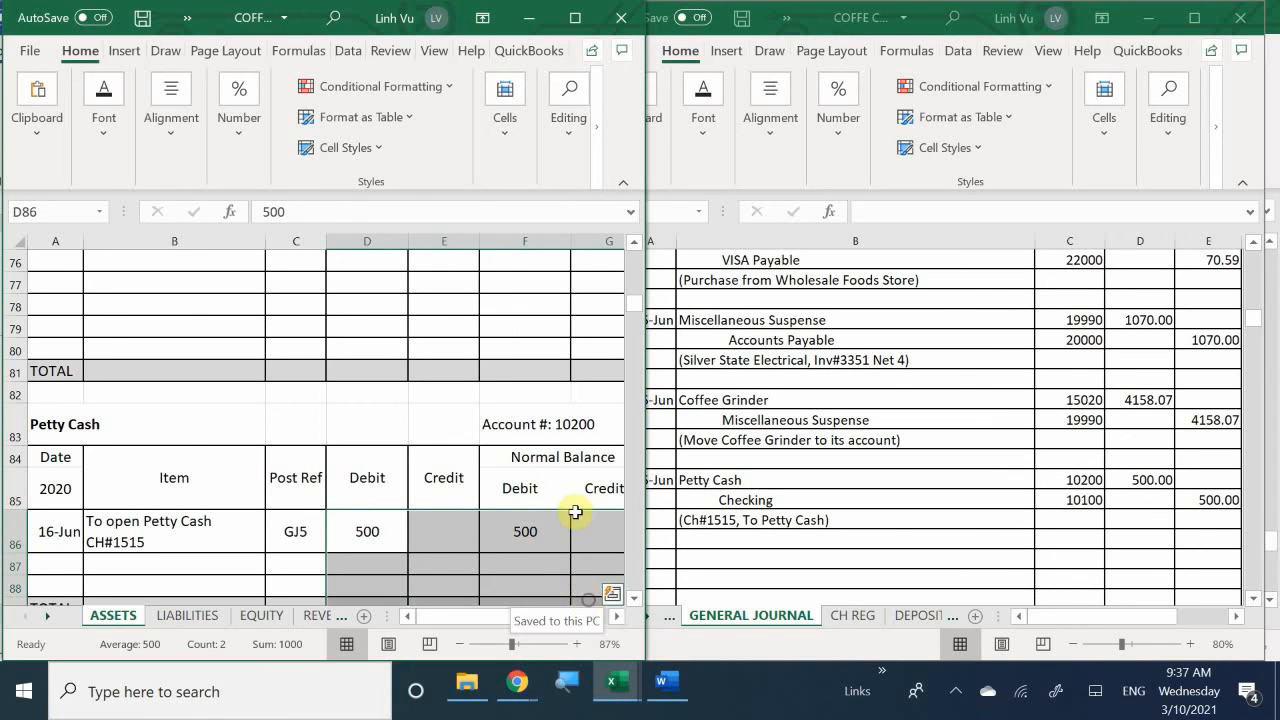
left_click(228, 132)
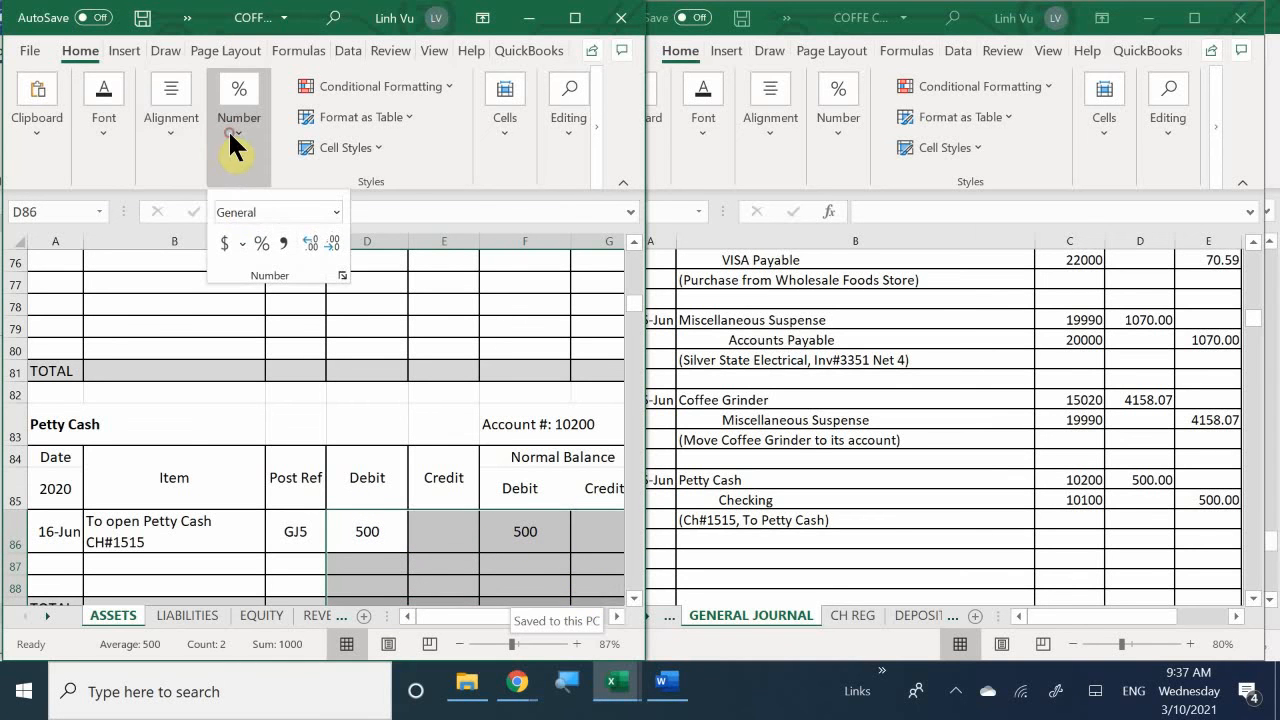
left_click(283, 244)
left_click(409, 563)
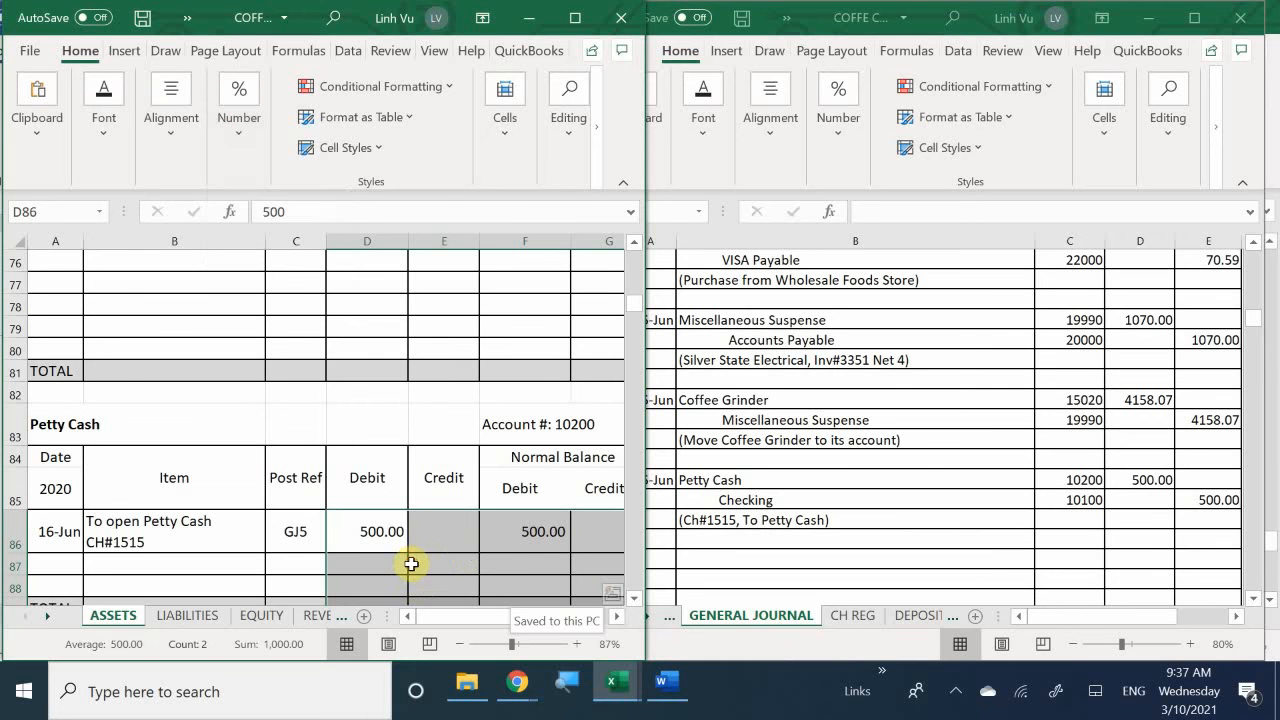
left_click(500, 563)
- Change the date of the Petty Cash journal entry in A200 of the GENERAL JOURNAL sheet to 6/16
left_click(749, 537)
left_click(643, 480)
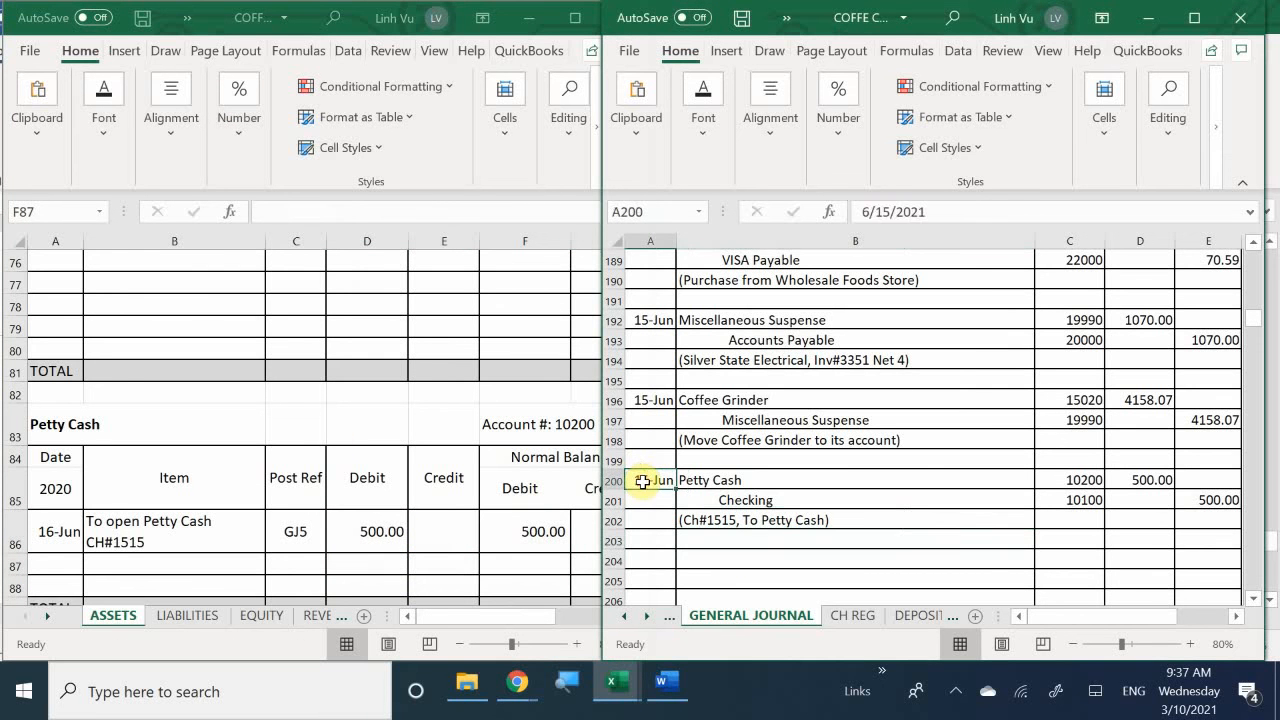
type("6/16")
key("Return")
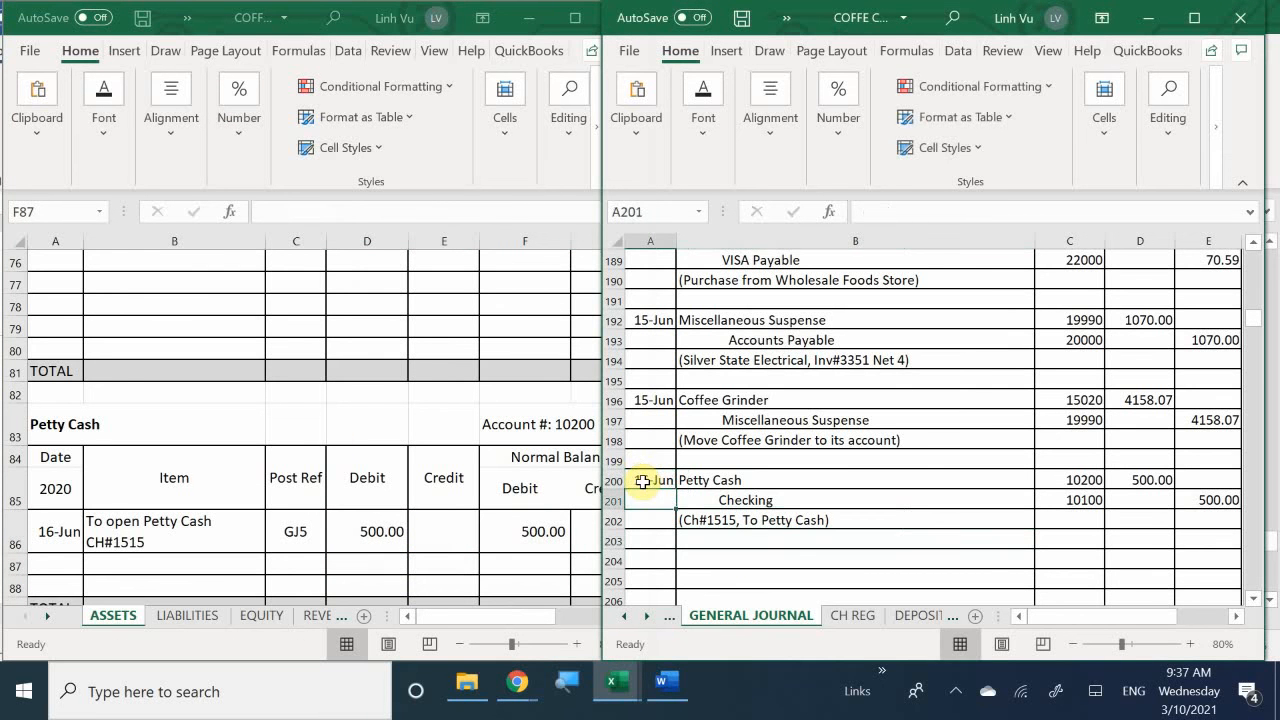
- Return to the ledger workbook's ASSETS sheet and date the next blank Checking ledger row 6/16 in A32
left_click(413, 529)
scroll(420, 530, "up", 20)
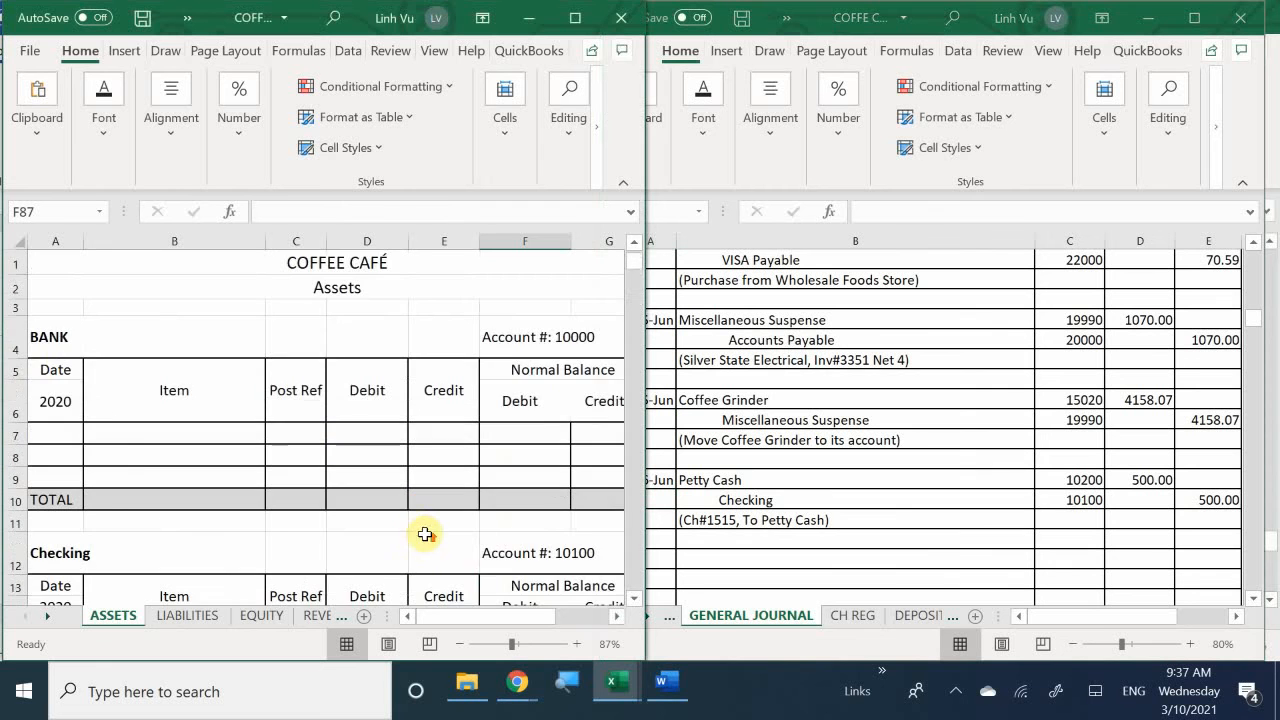
scroll(140, 460, "down", 7)
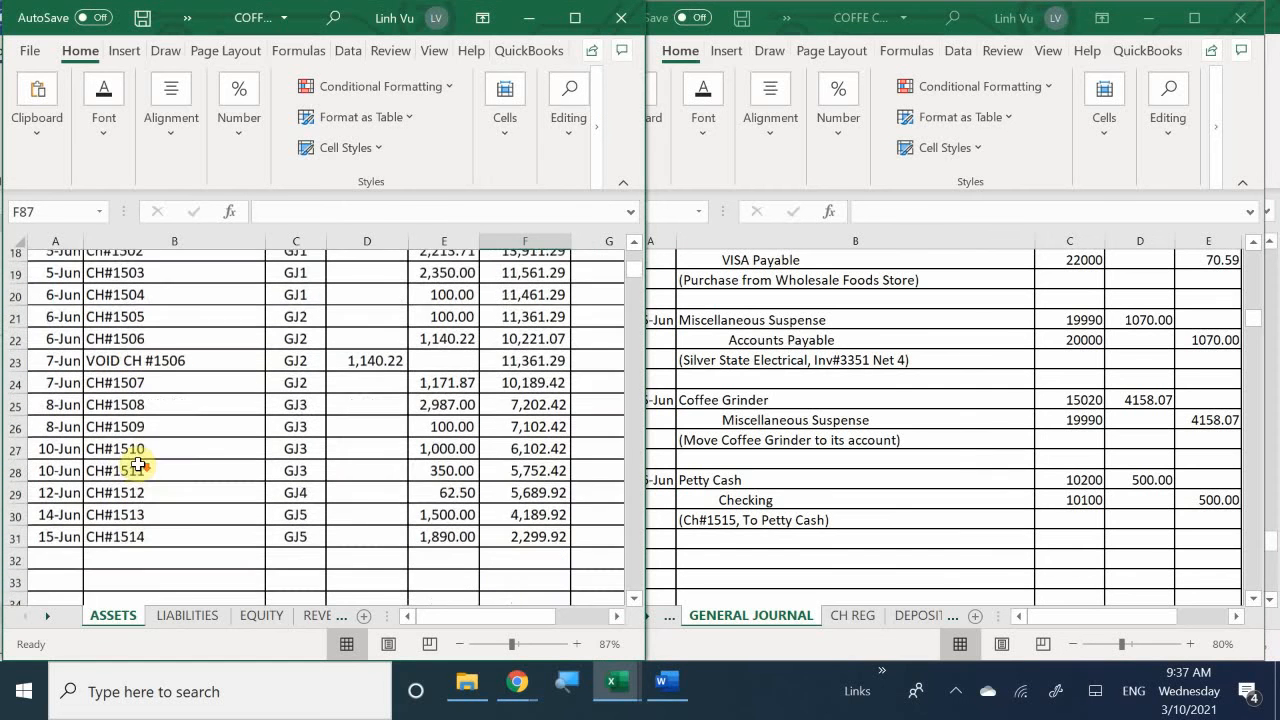
left_click(55, 481)
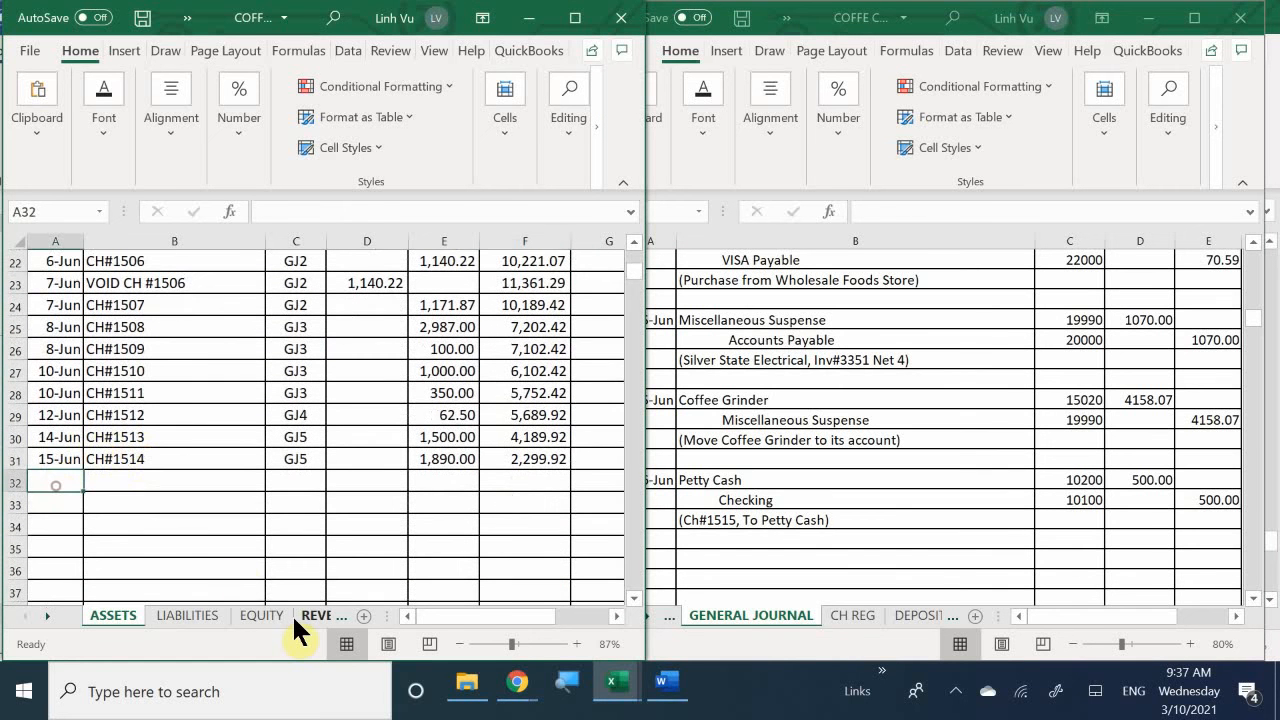
type("6/16")
key("Tab")
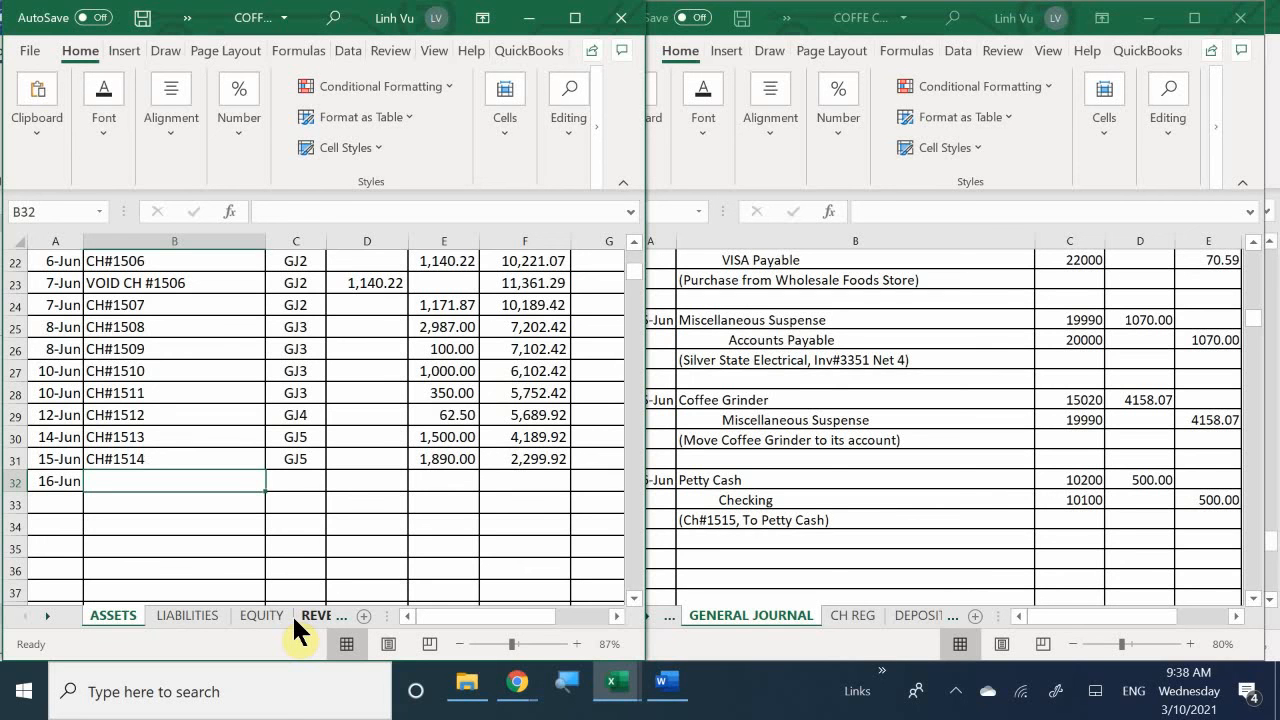
- Enter the item CH#1515 in B32 and the posting reference GJ5 in C32 of the Checking ledger
type("CH@")
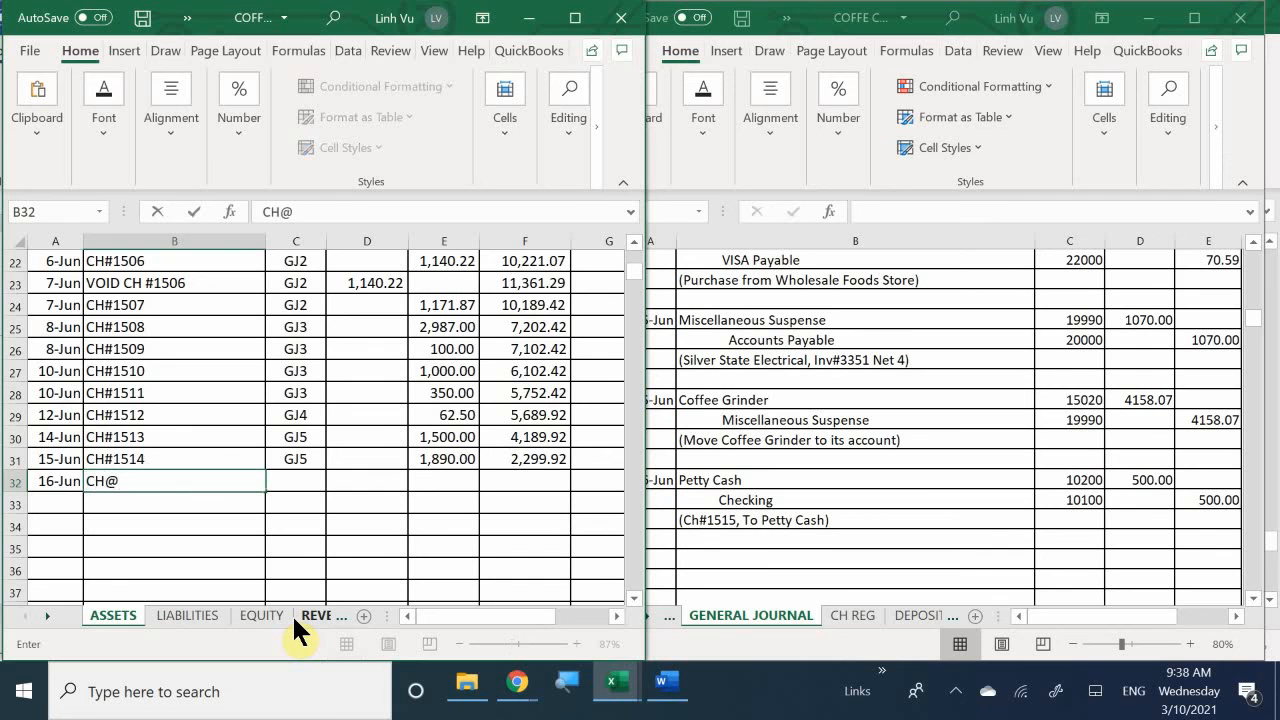
key("BackSpace")
type("#1515")
key("Tab")
type("GJ5")
key("Tab")
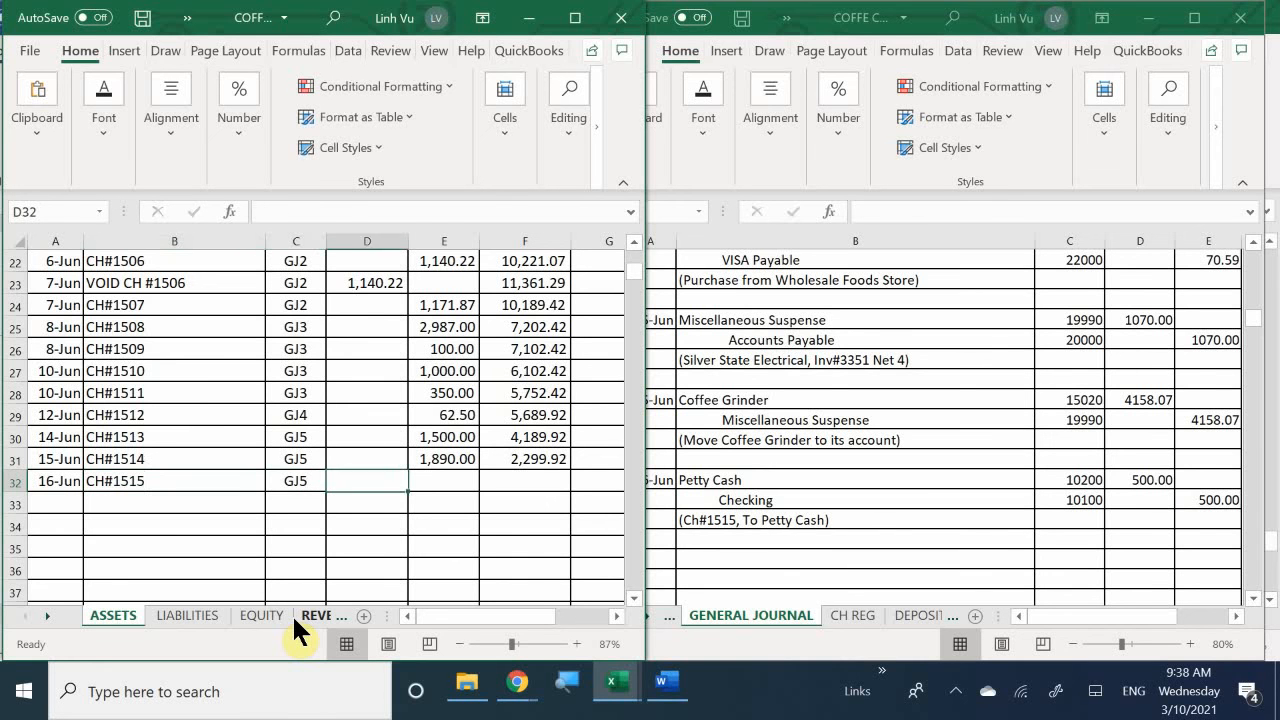
- Enter a credit of 500 in E32 for check 1515 in the Checking ledger
key("Tab")
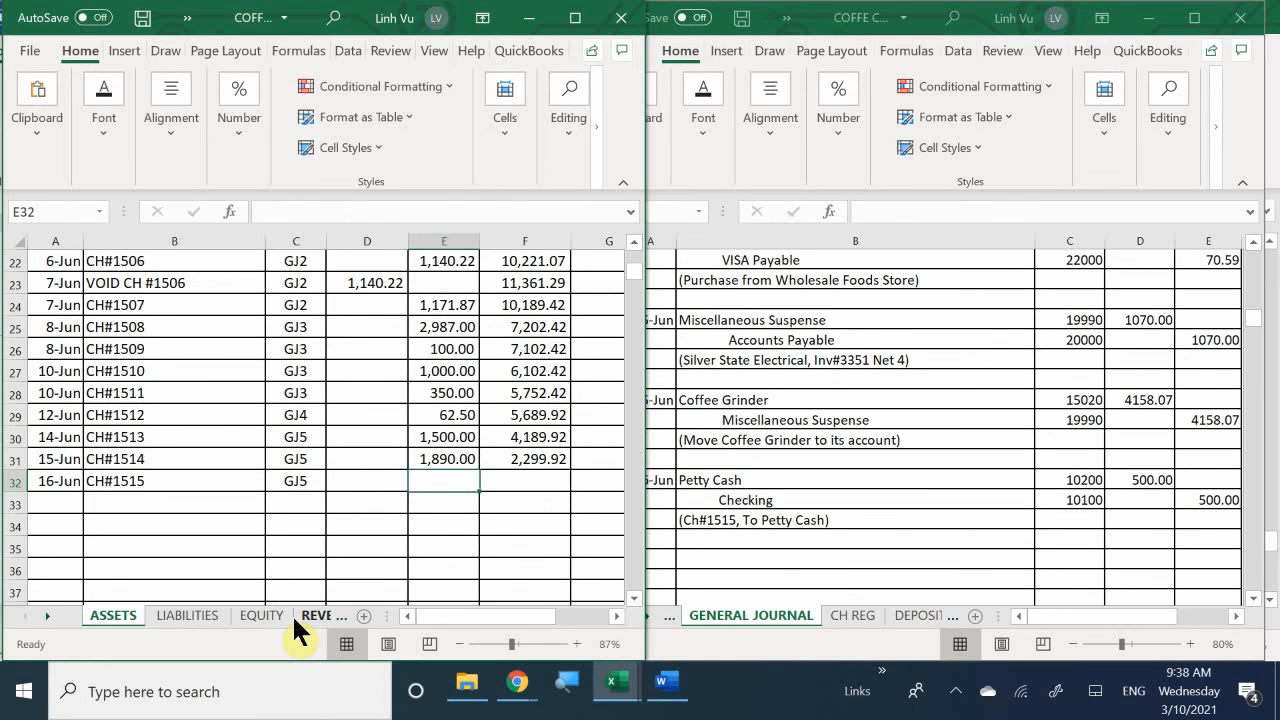
type("500")
key("Down")
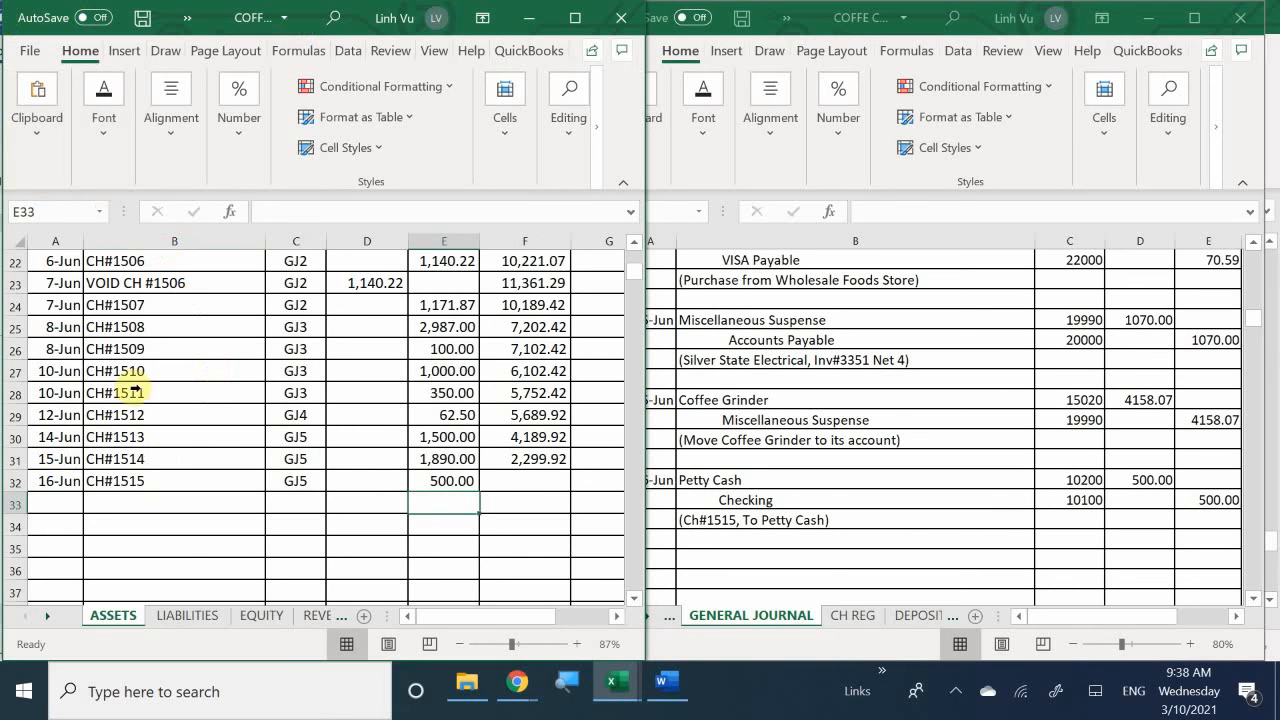
left_click(545, 460)
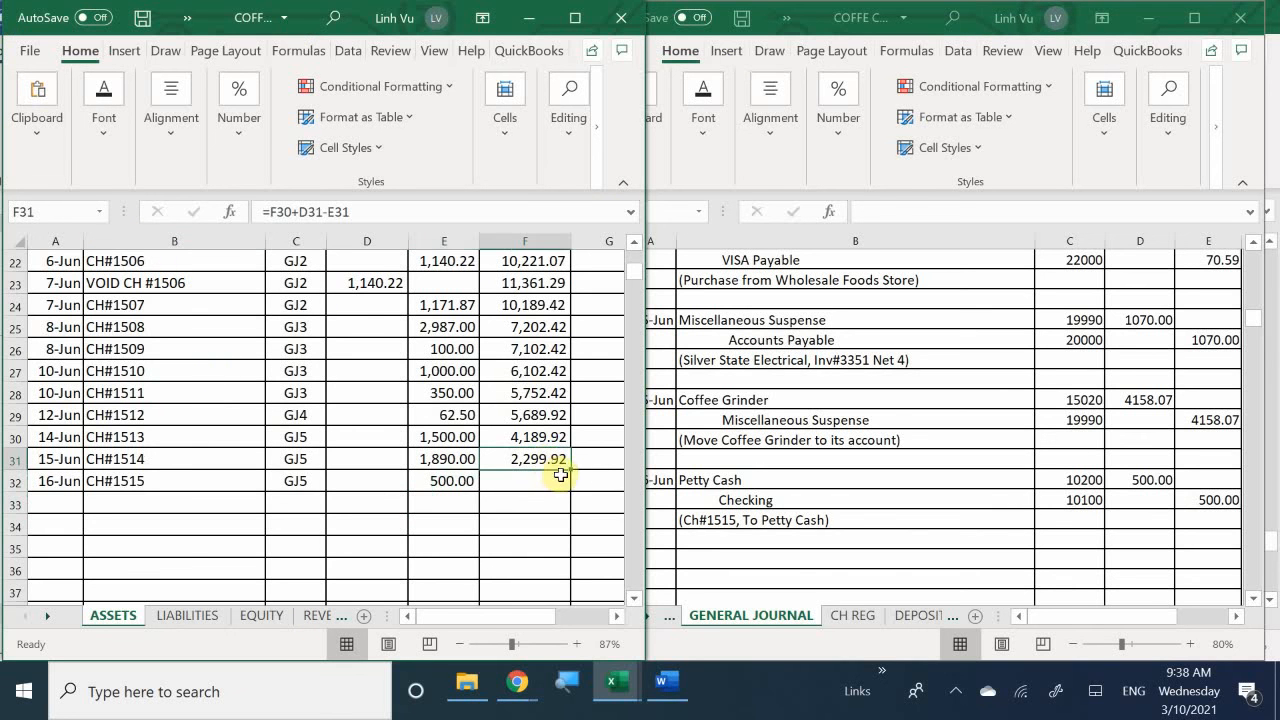
left_click_drag(569, 471, 561, 486)
left_click(560, 460)
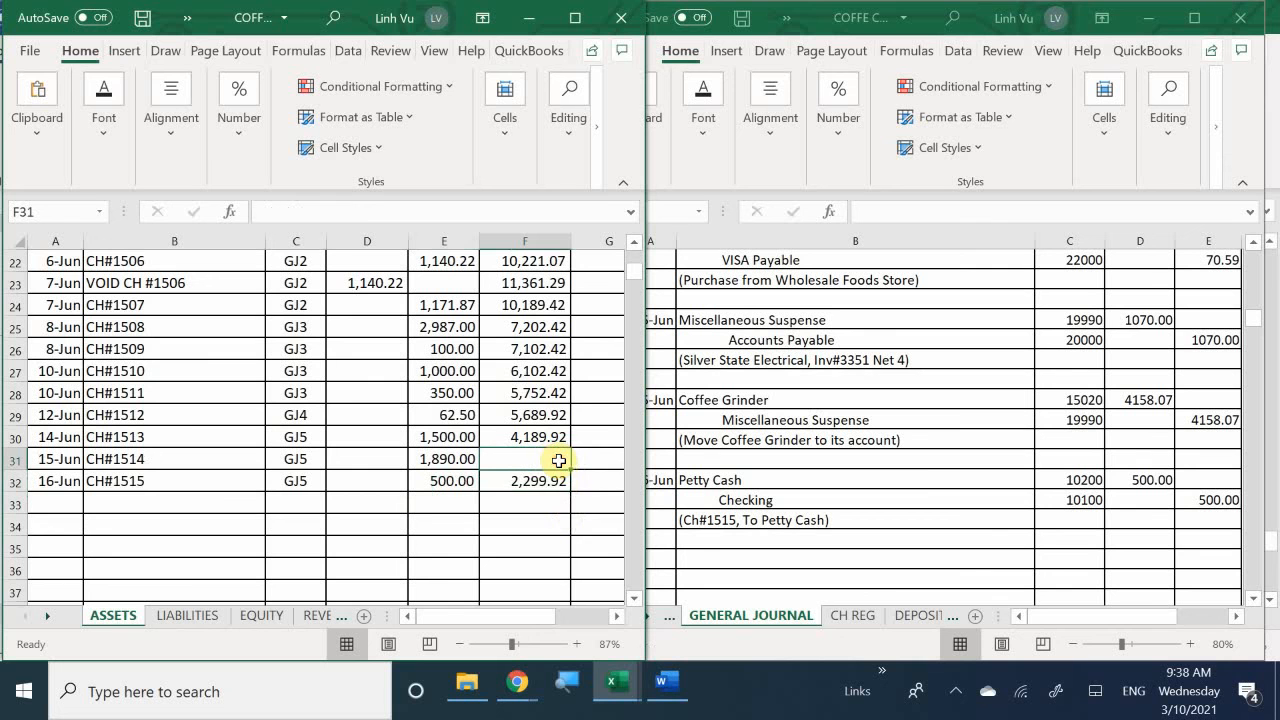
key("ctrl+z")
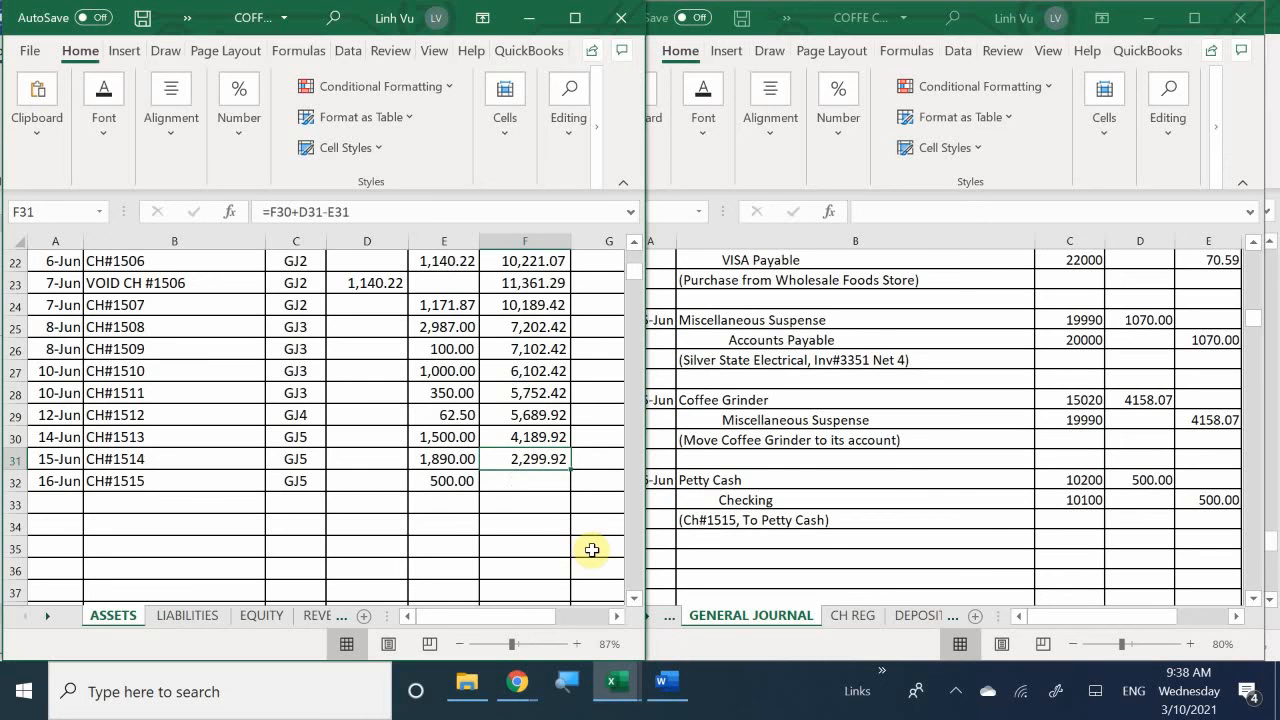
- Fill the running balance formula from F31 down into F32 for check 1515 in the Checking ledger
left_click_drag(569, 472, 570, 490)
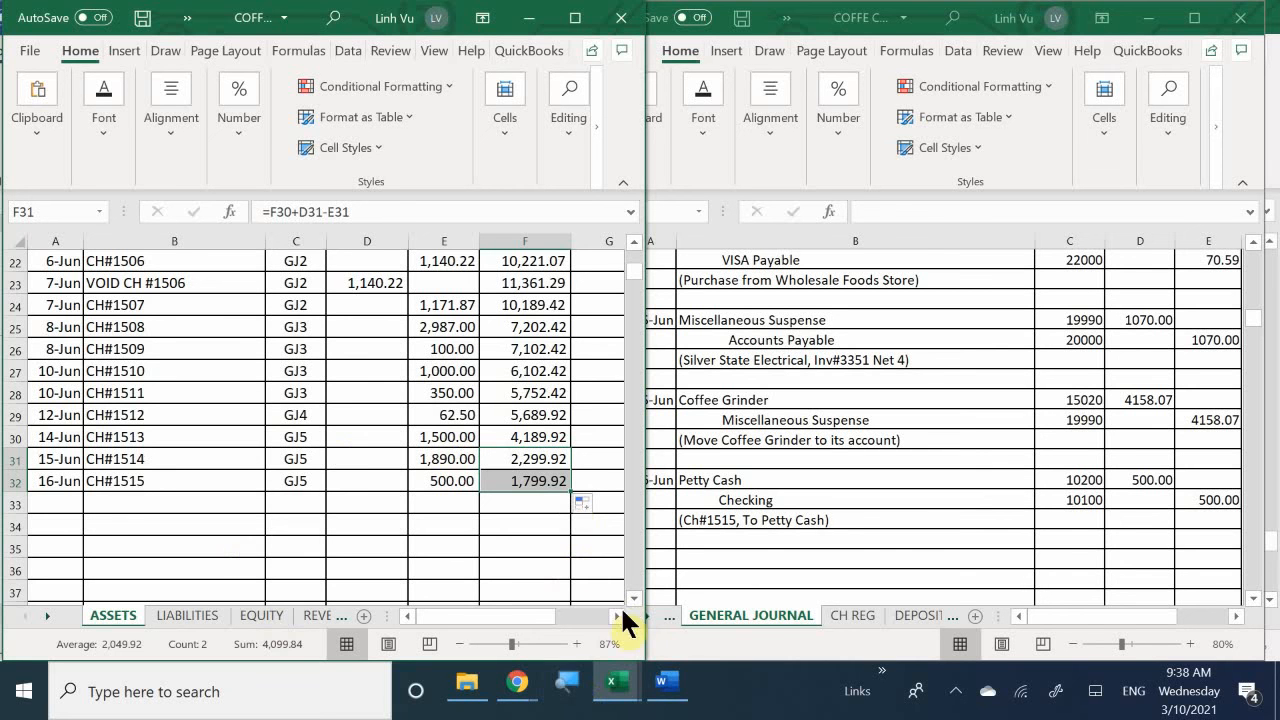
- Switch to the Word document and read the 16 June instructions for setting up the cash register
mouse_move(614, 688)
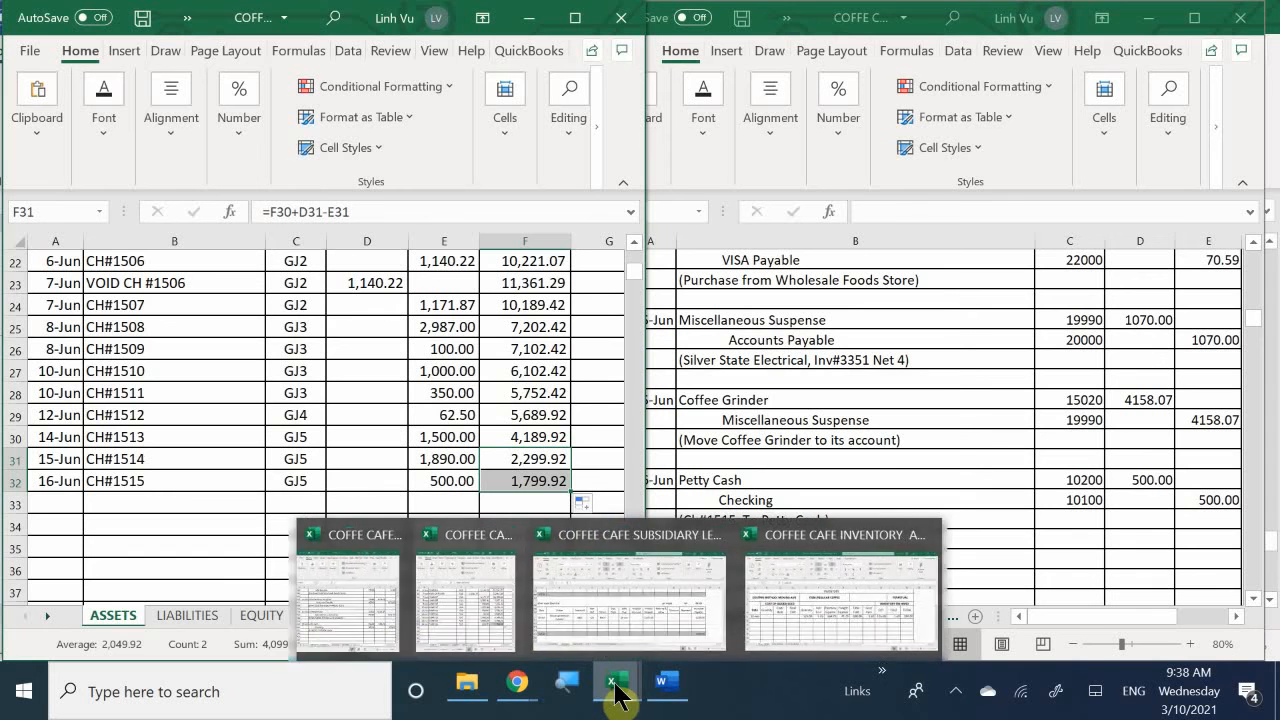
left_click(418, 630)
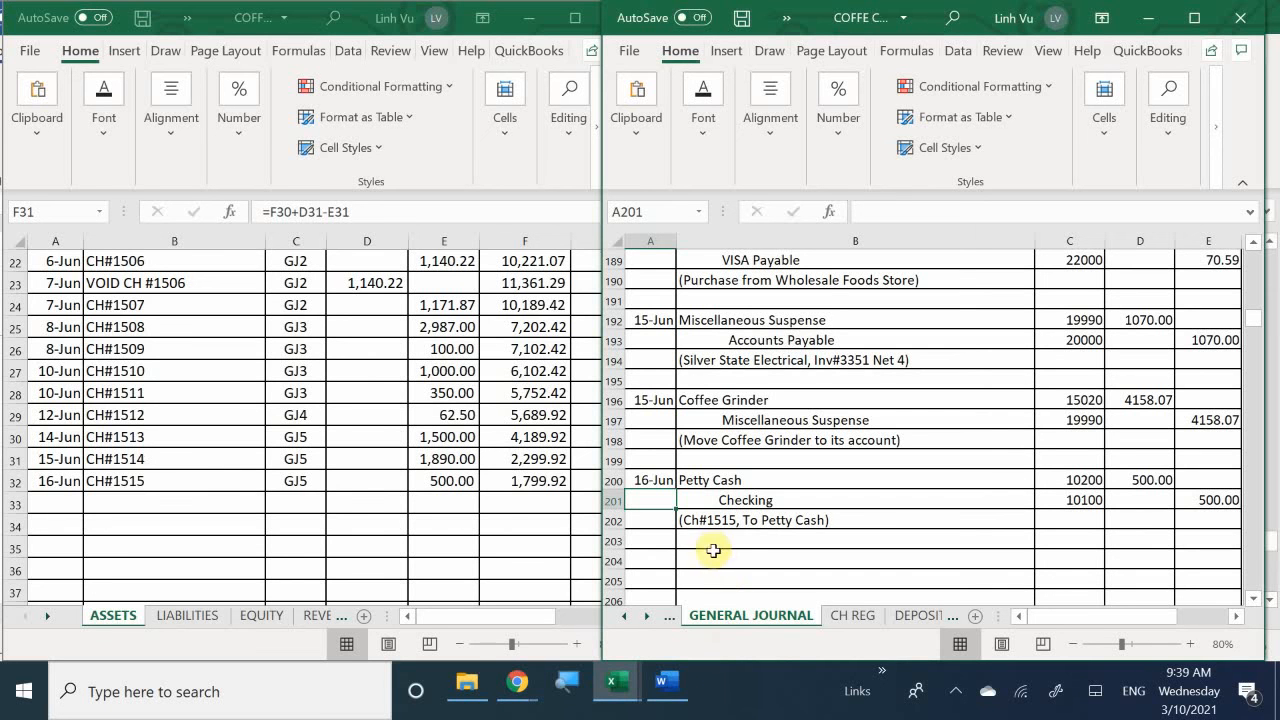
left_click(668, 688)
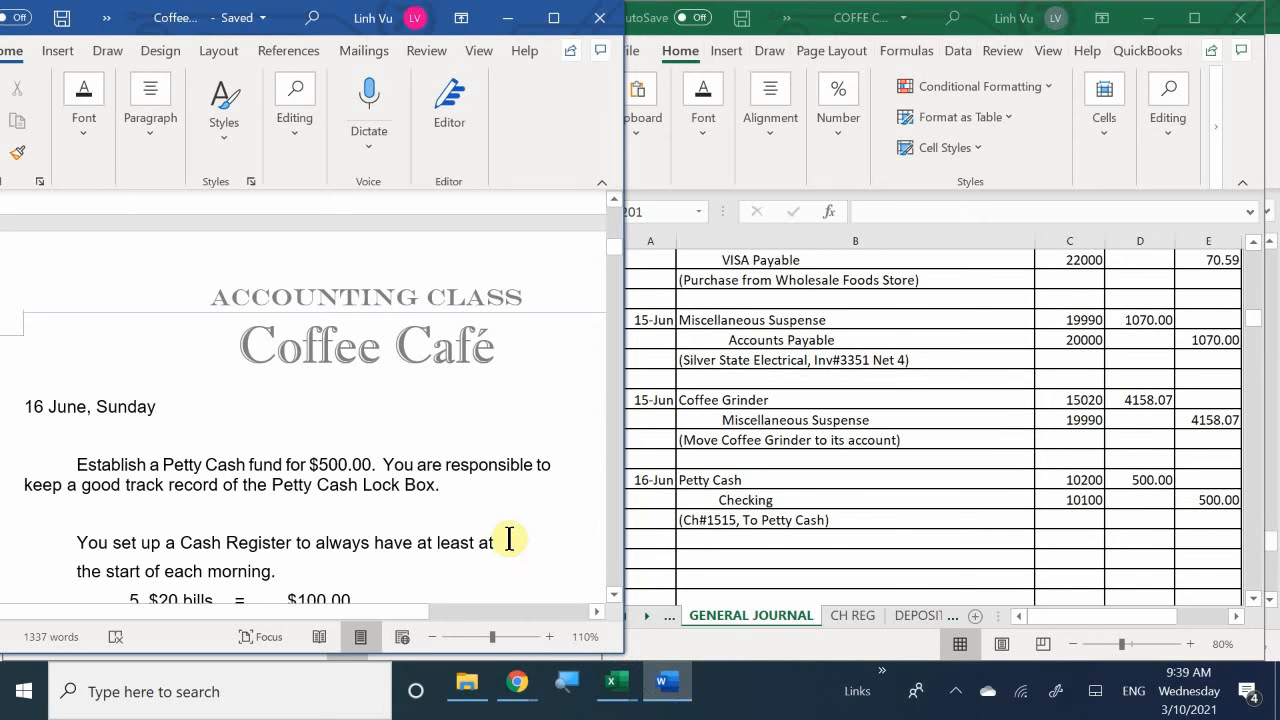
scroll(509, 539, "down", 3)
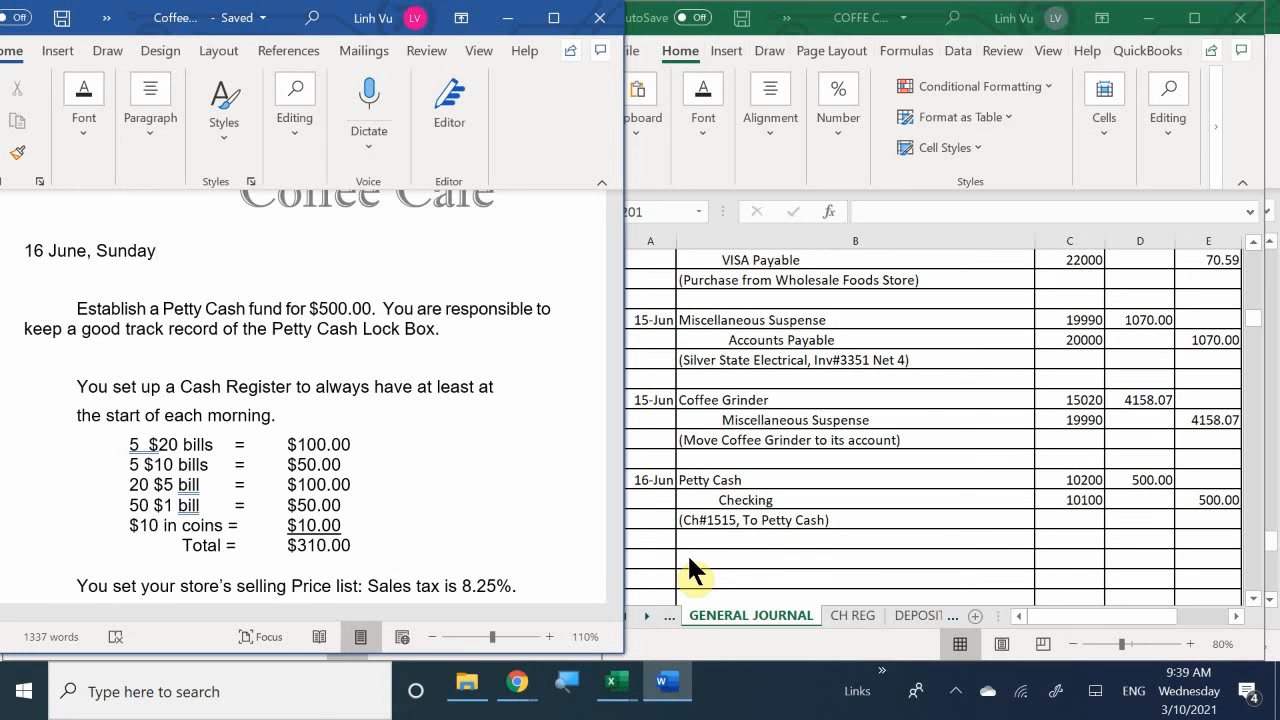
- Look up the Cash in Register account in the journal workbook's chart of accounts on the COA sheet
left_click(689, 561)
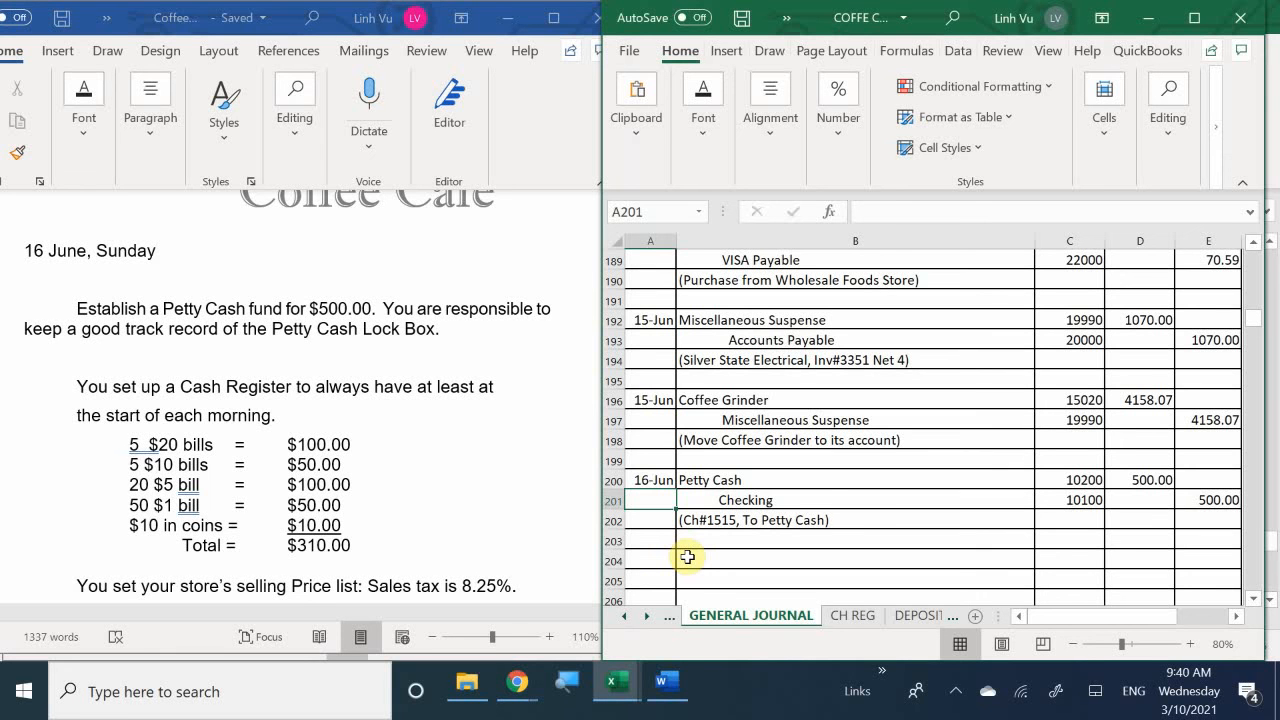
left_click(623, 615)
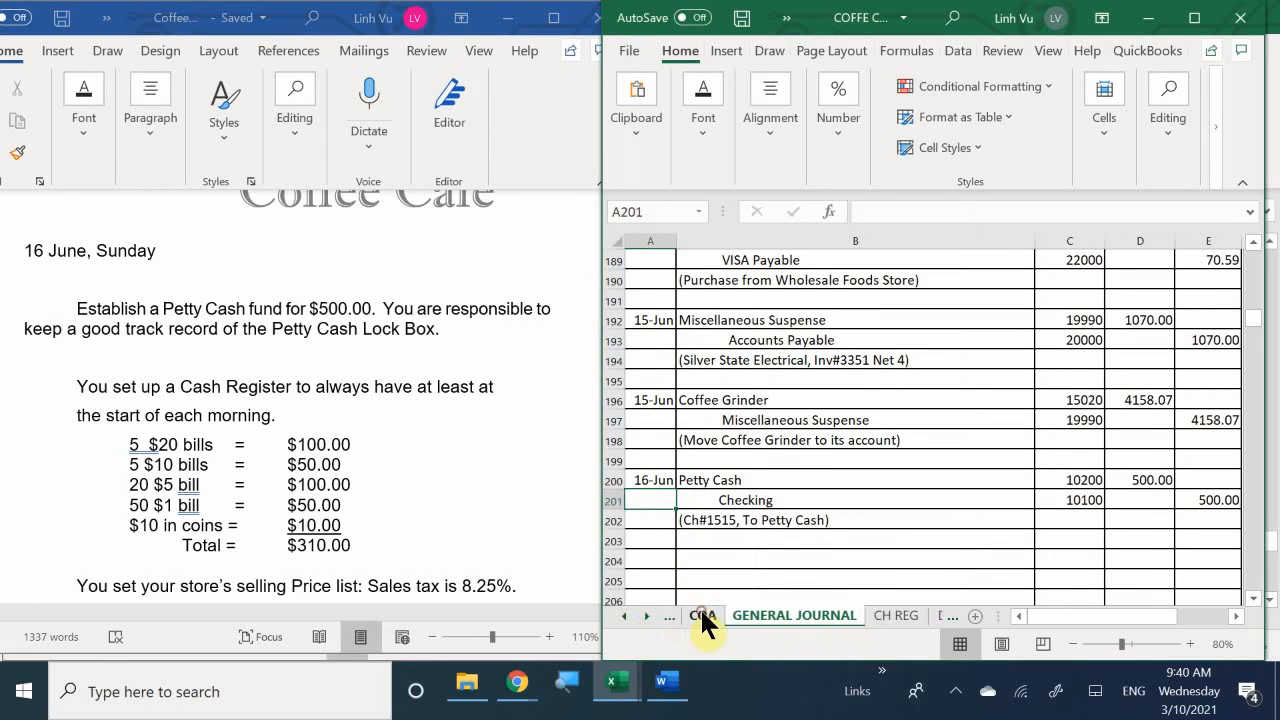
left_click(701, 612)
scroll(809, 329, "up", 5)
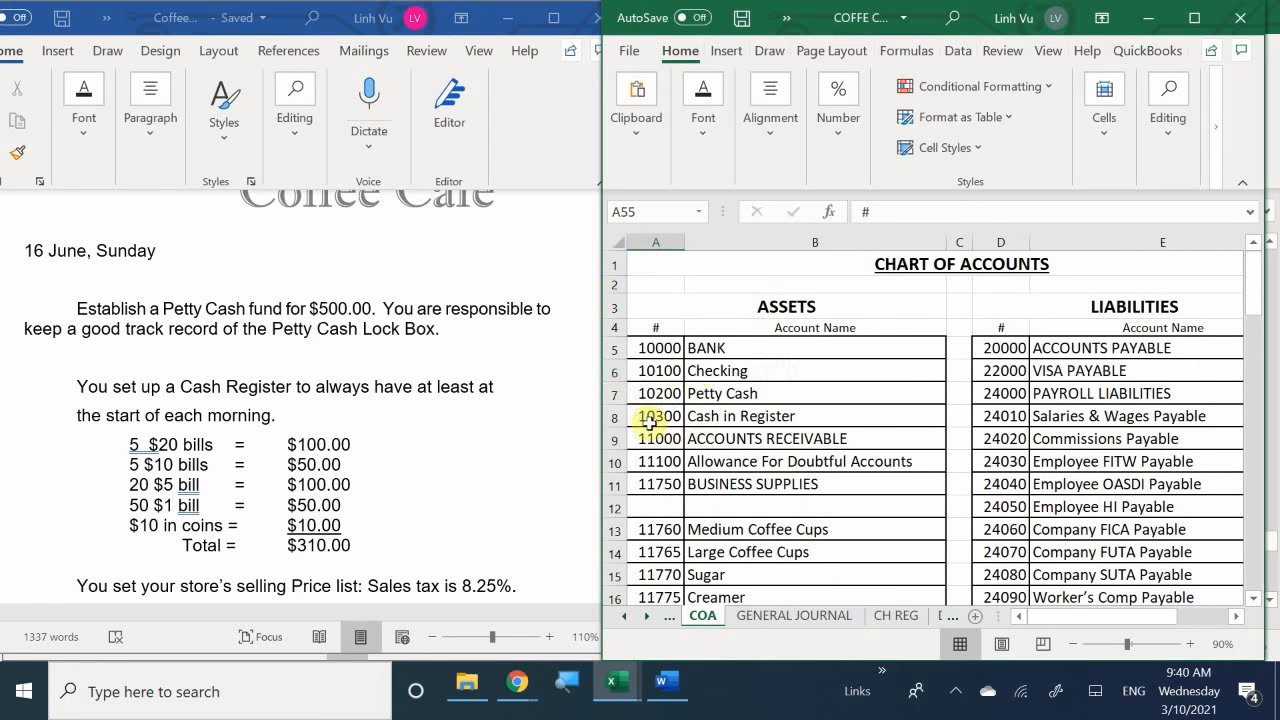
left_click(715, 416)
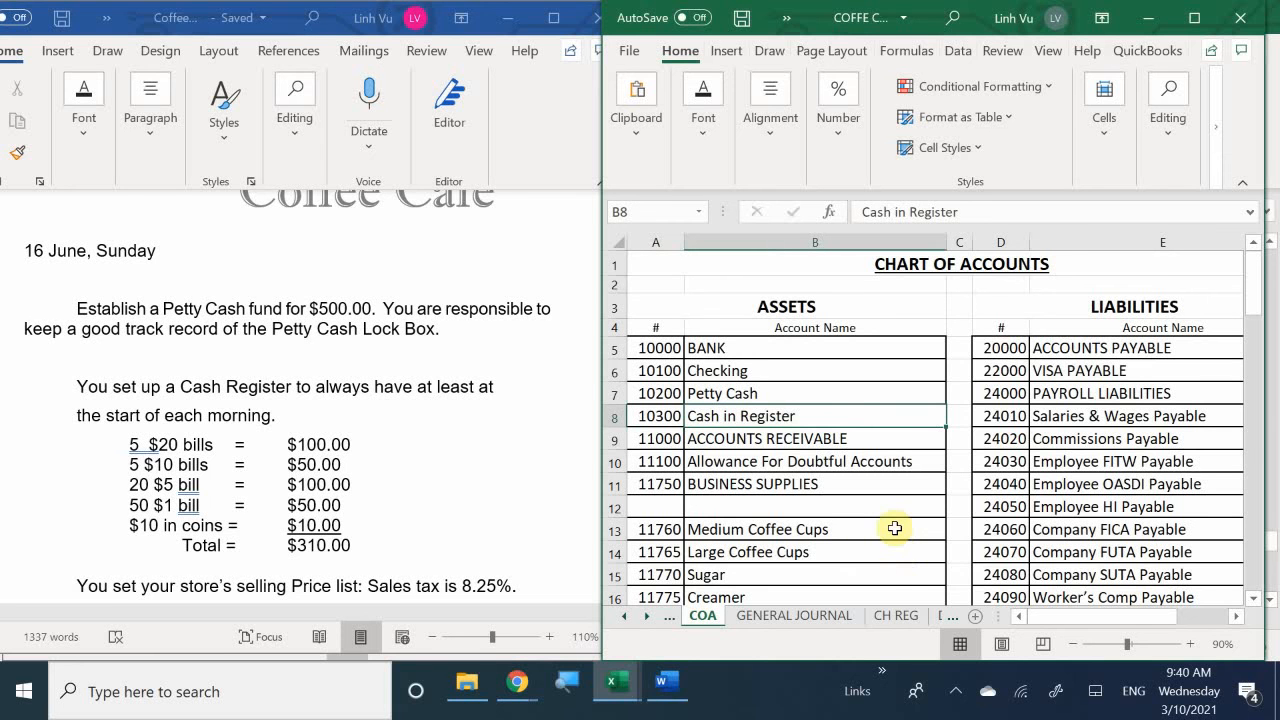
- Return to the GENERAL JOURNAL sheet and date a new entry 6/16 in A204
left_click(748, 612)
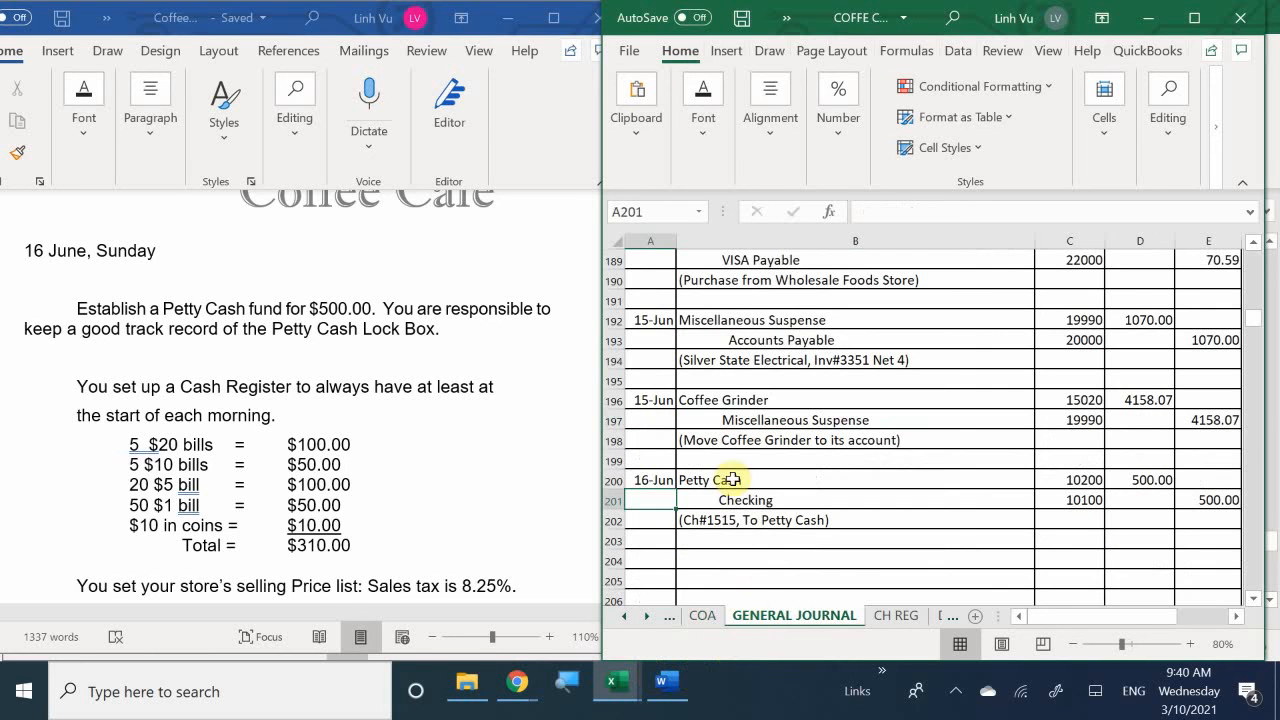
left_click(660, 560)
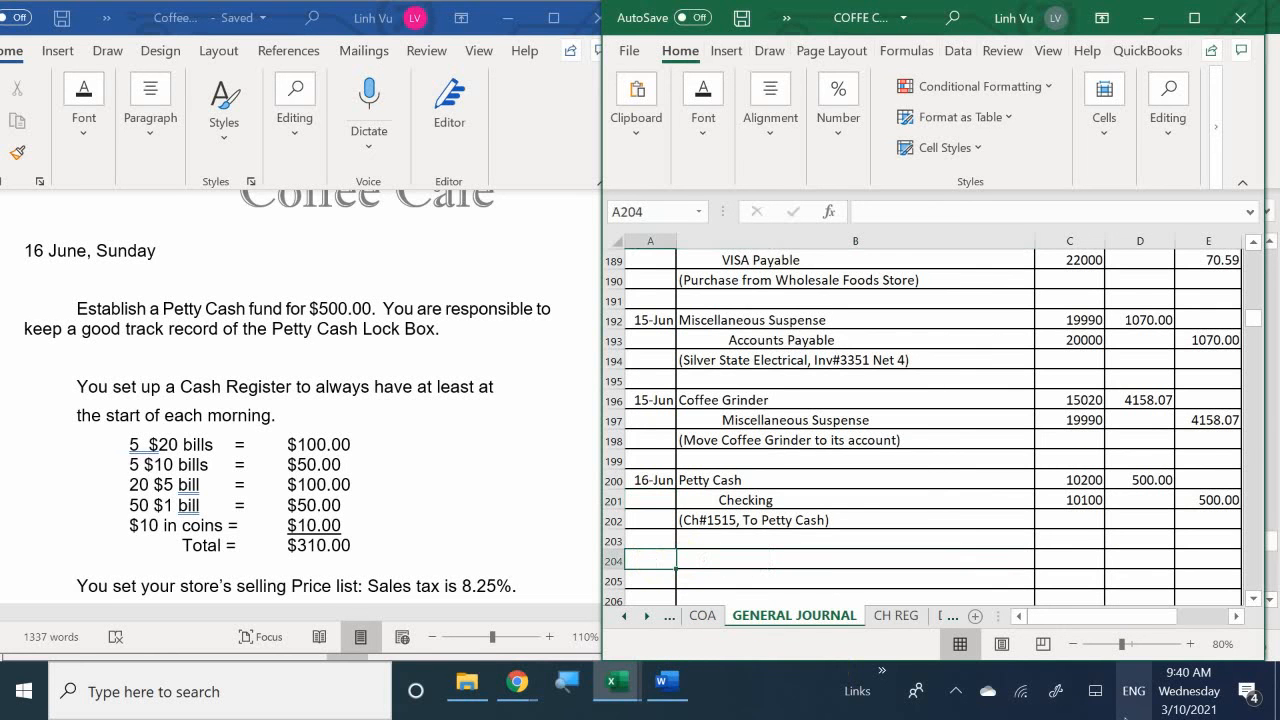
type("6/1")
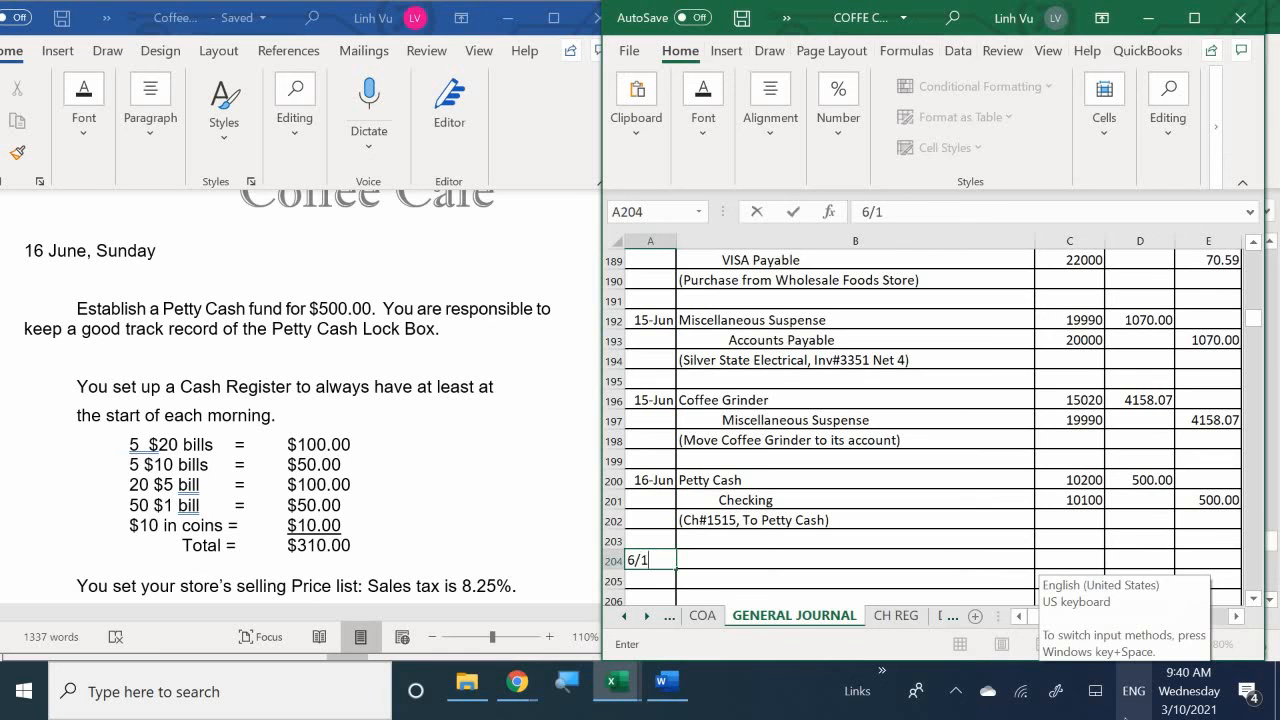
type("6")
key("Return")
- Enter the account Cash in Register in B204 and Checking in B205 for the new 16 June entry
key("Up")
key("Right")
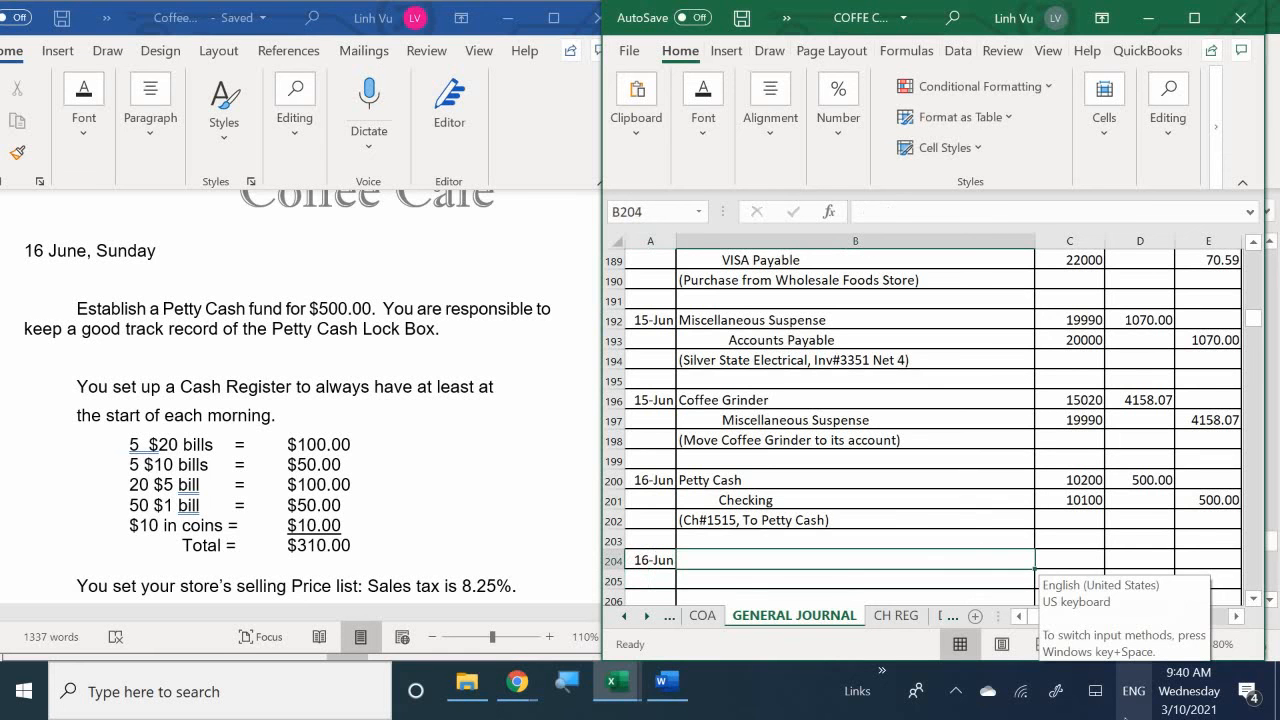
type("Cash ")
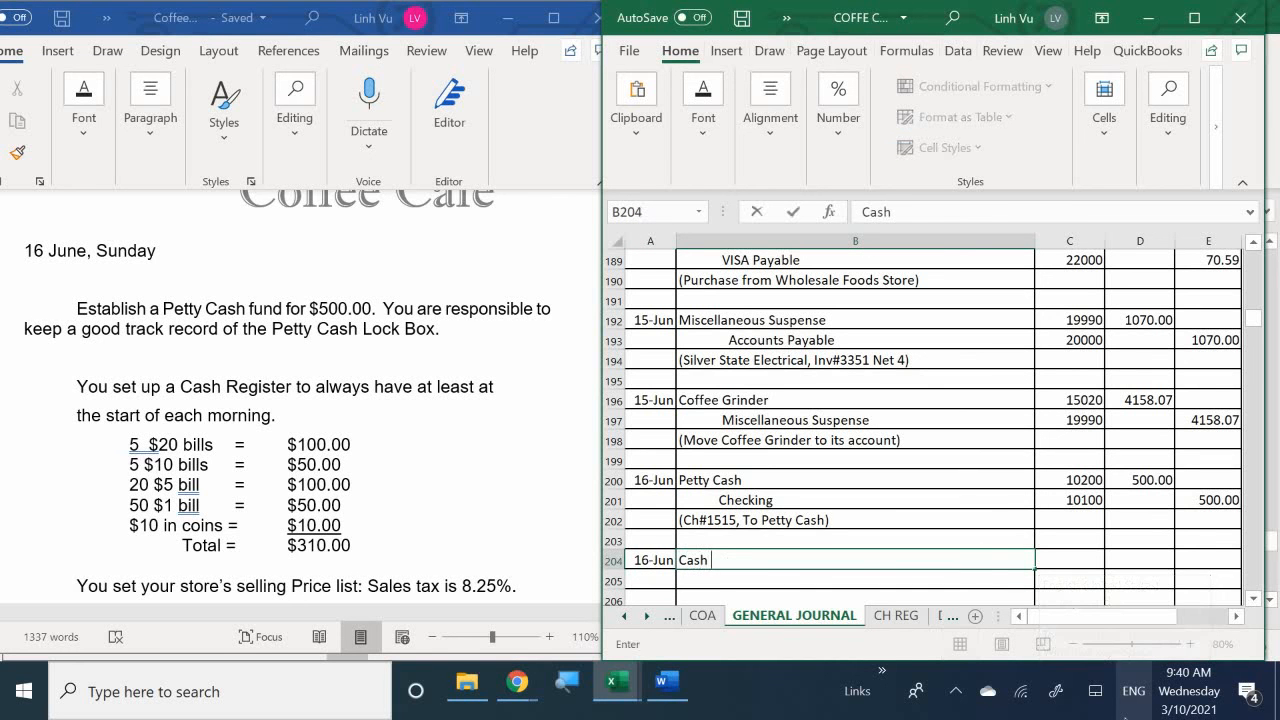
type("in Register")
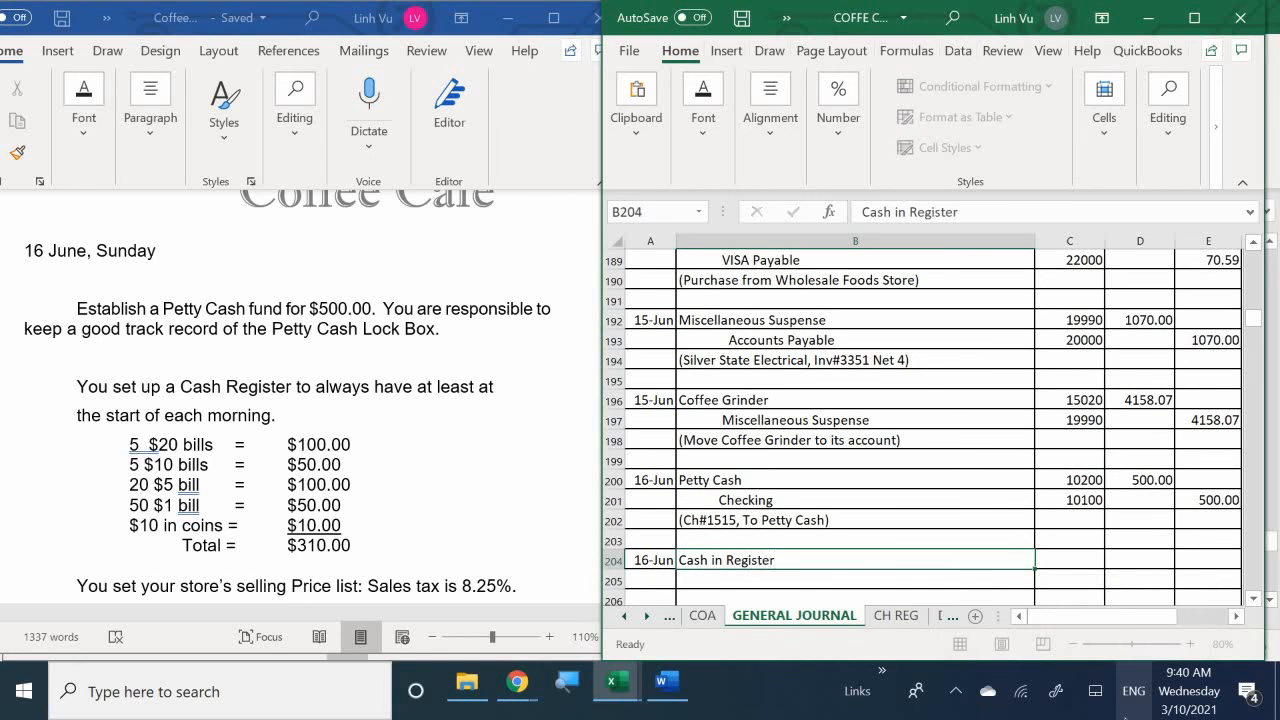
key("Return")
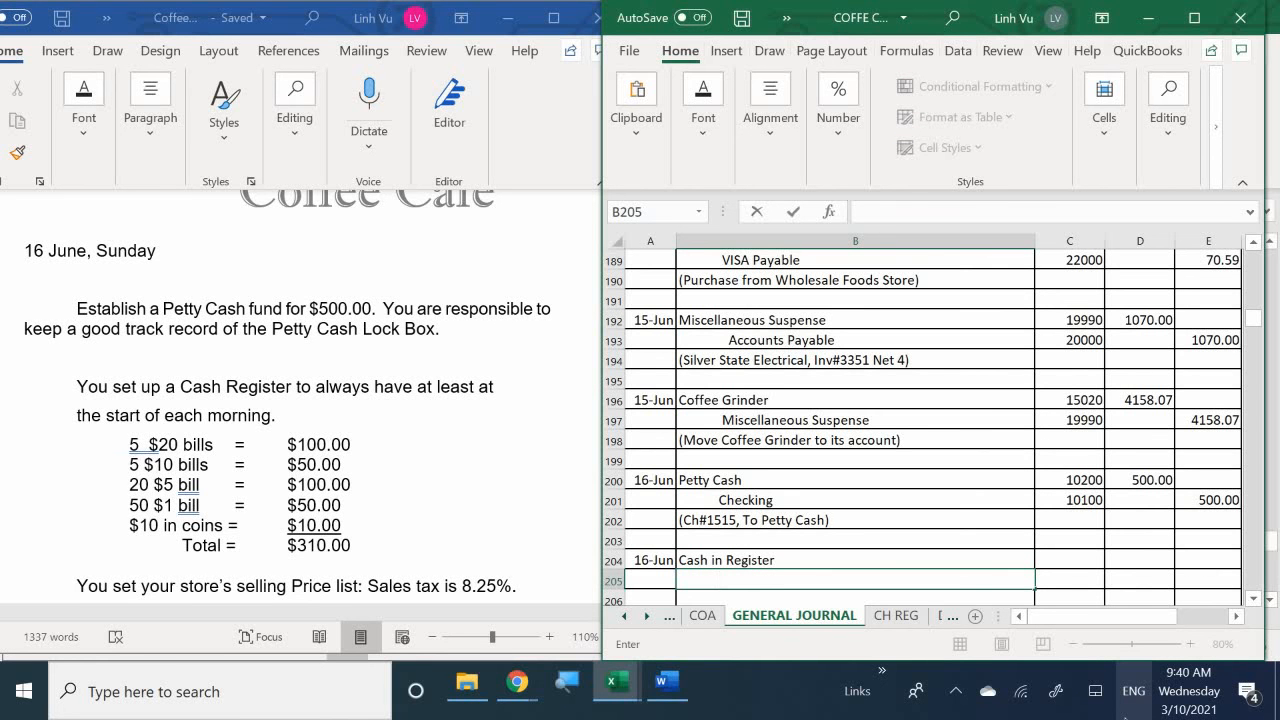
type("Checking")
key("Return")
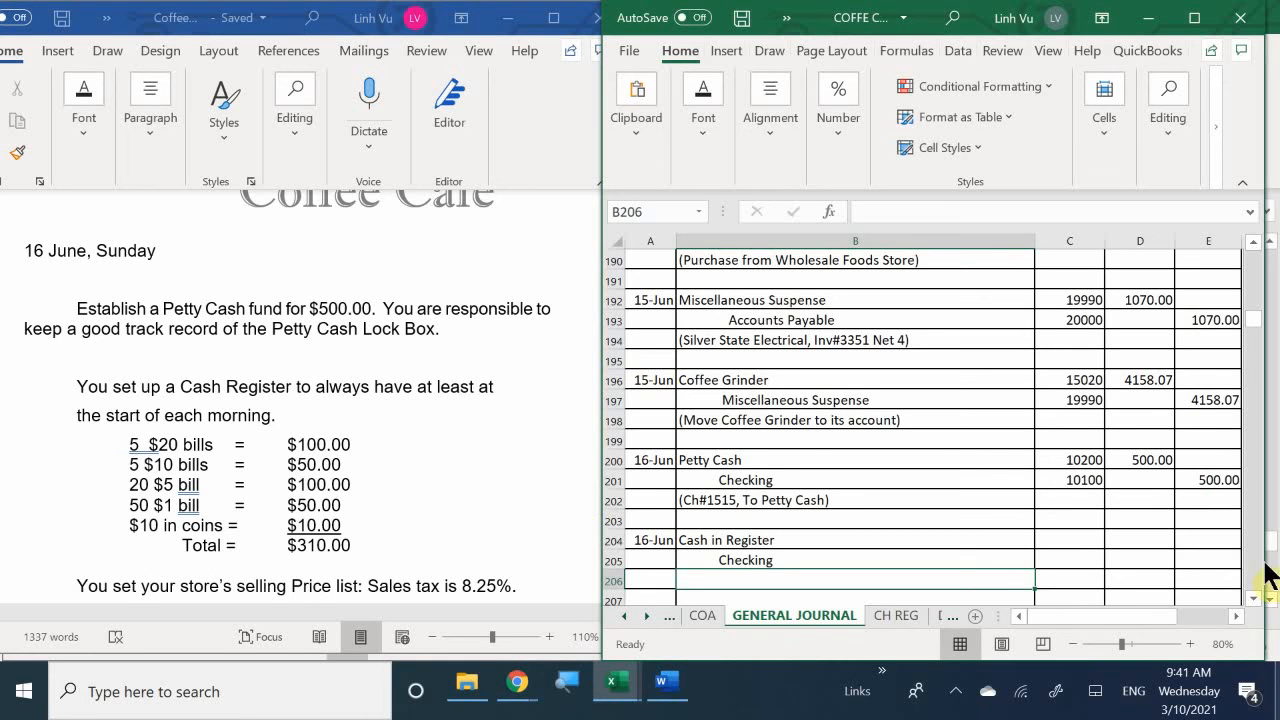
- Enter the posting references 10300 in C204 and 10100 in C205 for the Cash in Register entry
left_click(1070, 540)
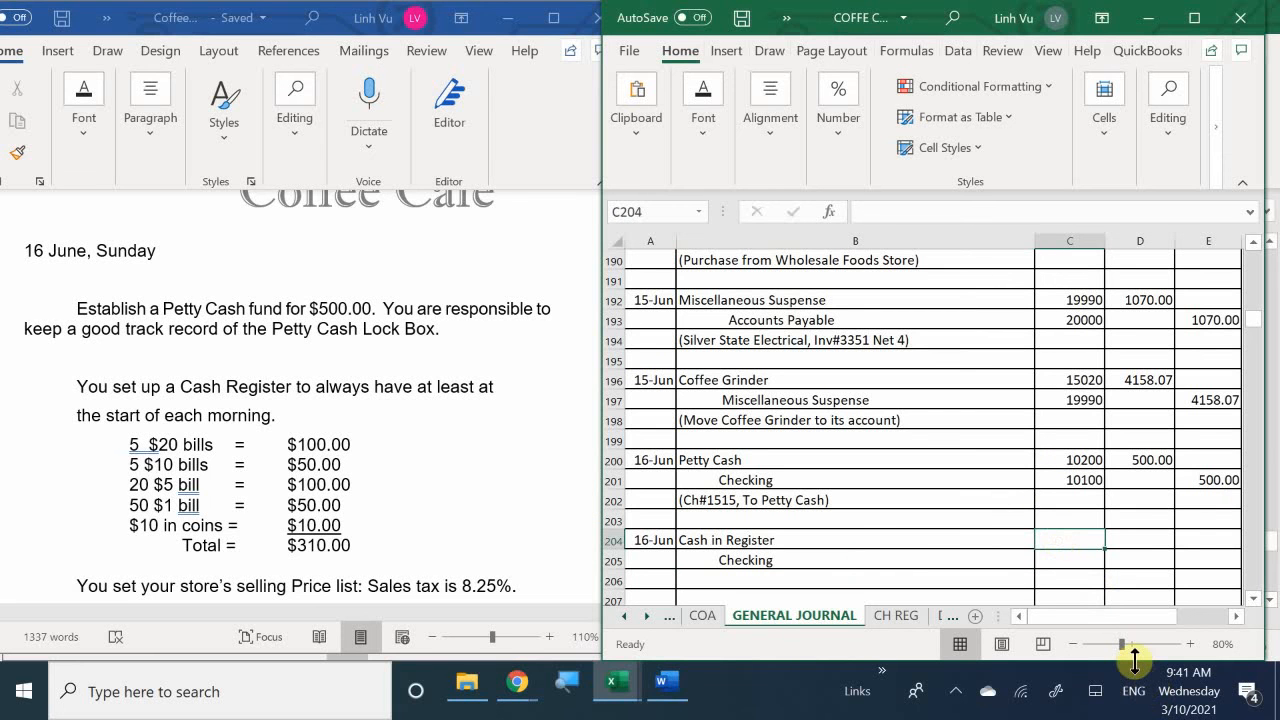
type("10300")
key("Return")
type("10100")
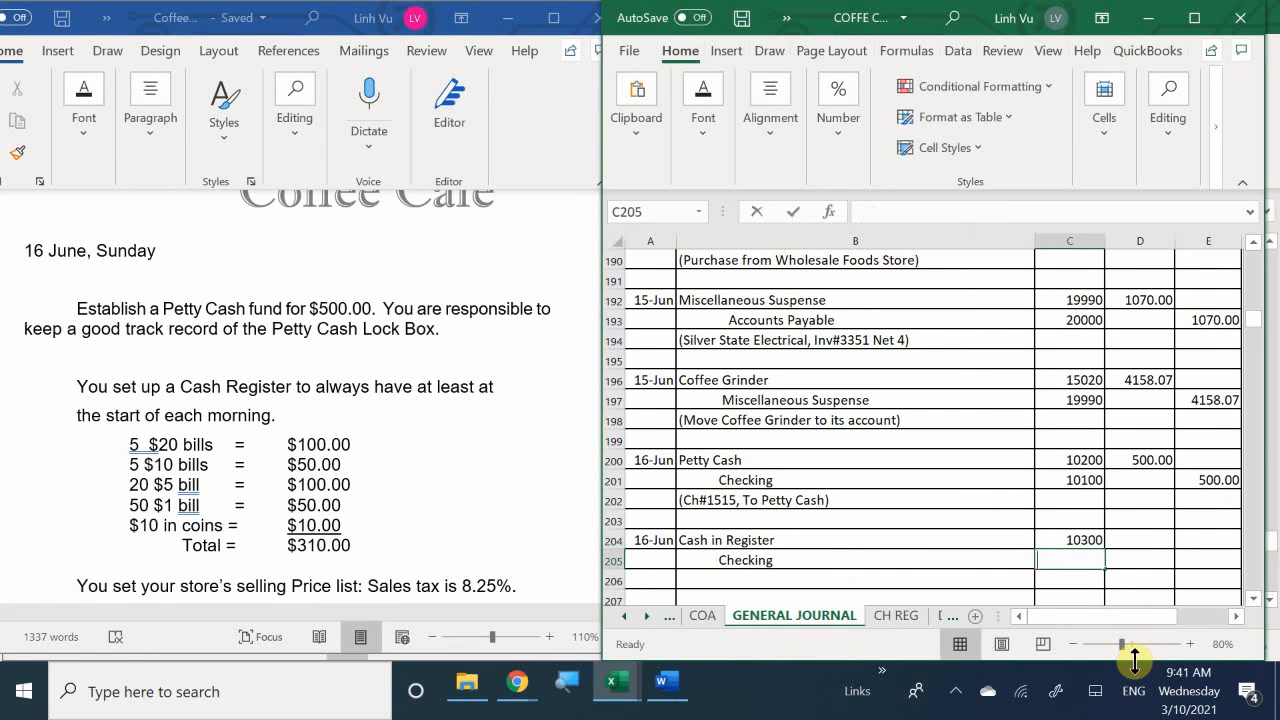
key("Return")
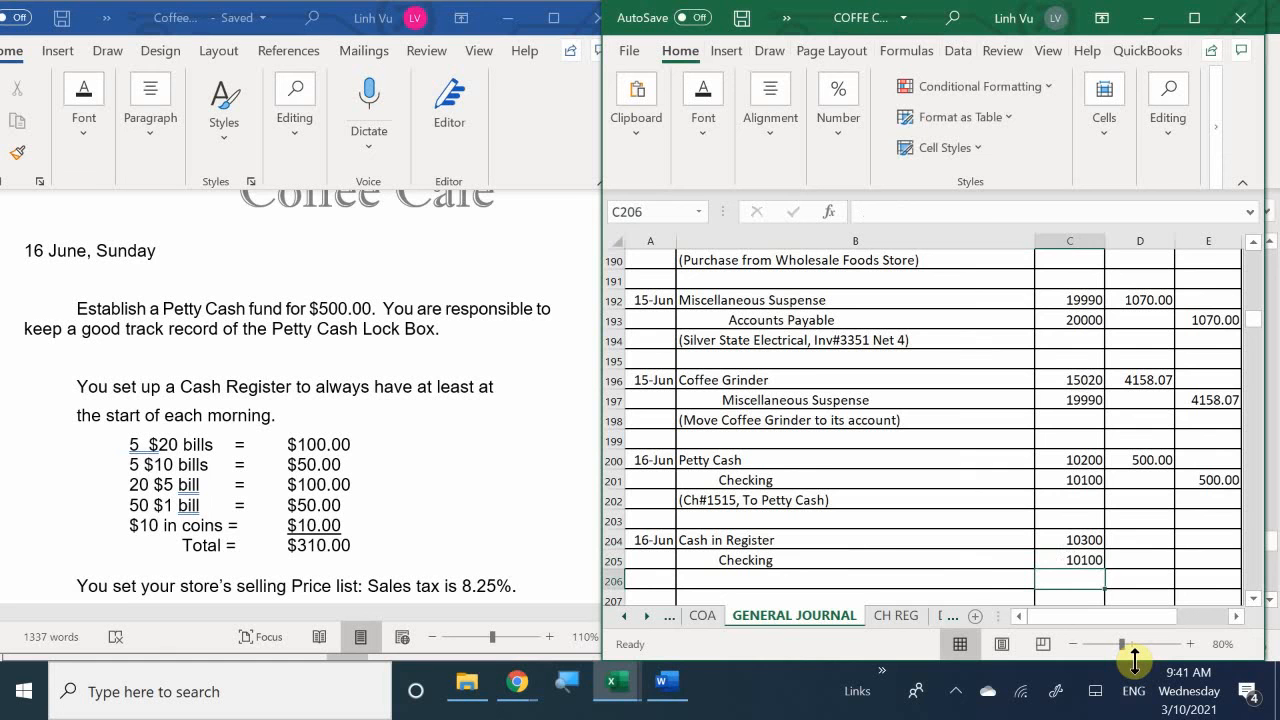
- Enter a debit of 310 in D204 for Cash in Register and the matching Checking credit =D204 in E205
key("Right")
key("Up")
key("Up")
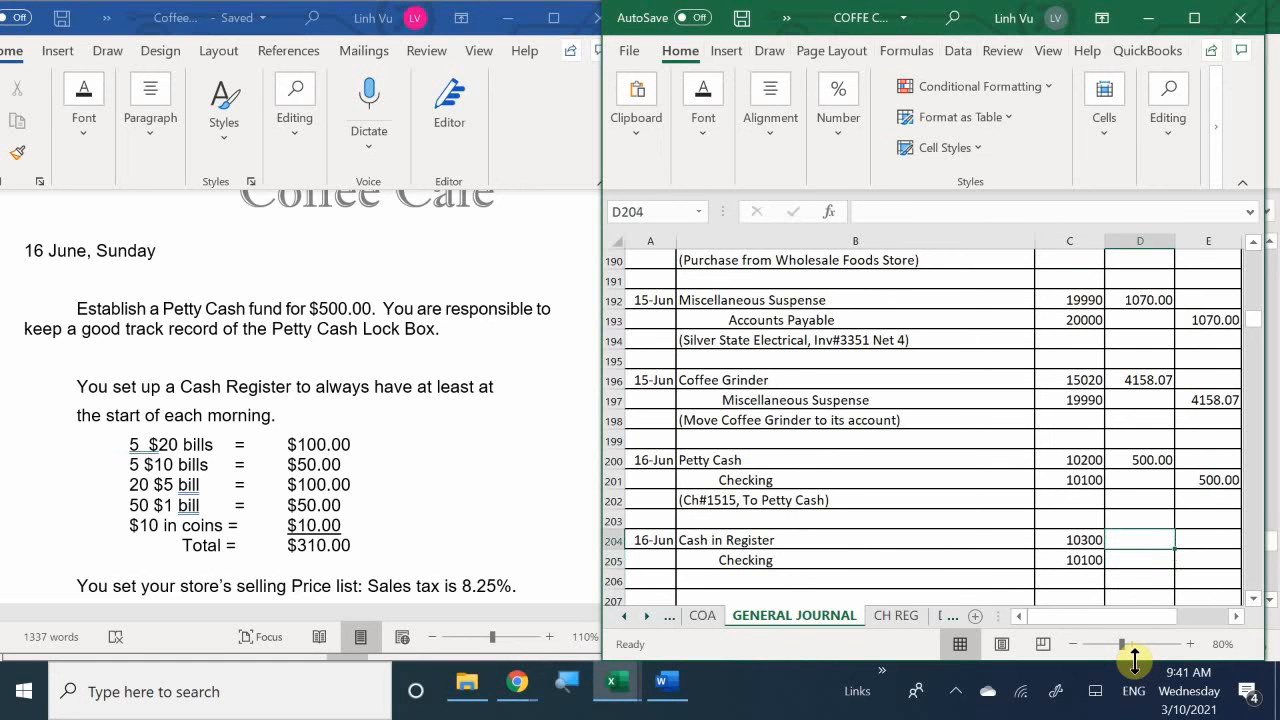
type("310")
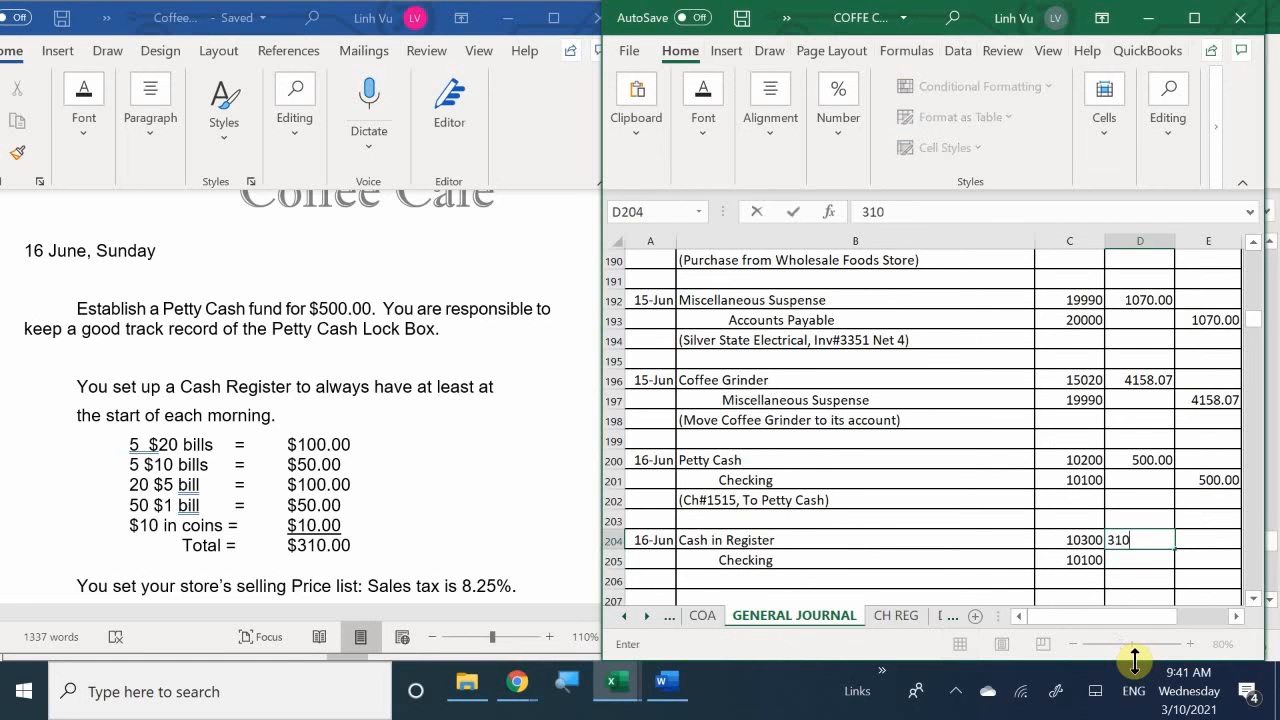
key("Return")
key("Right")
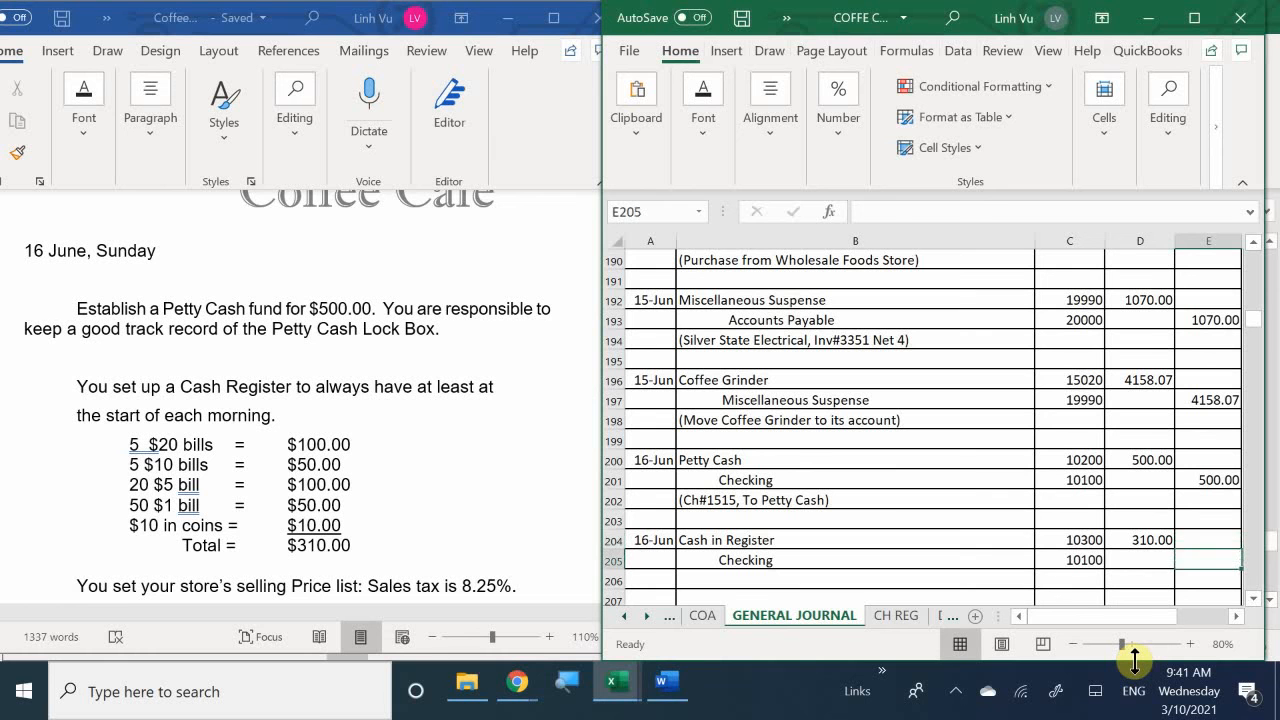
type("=D204")
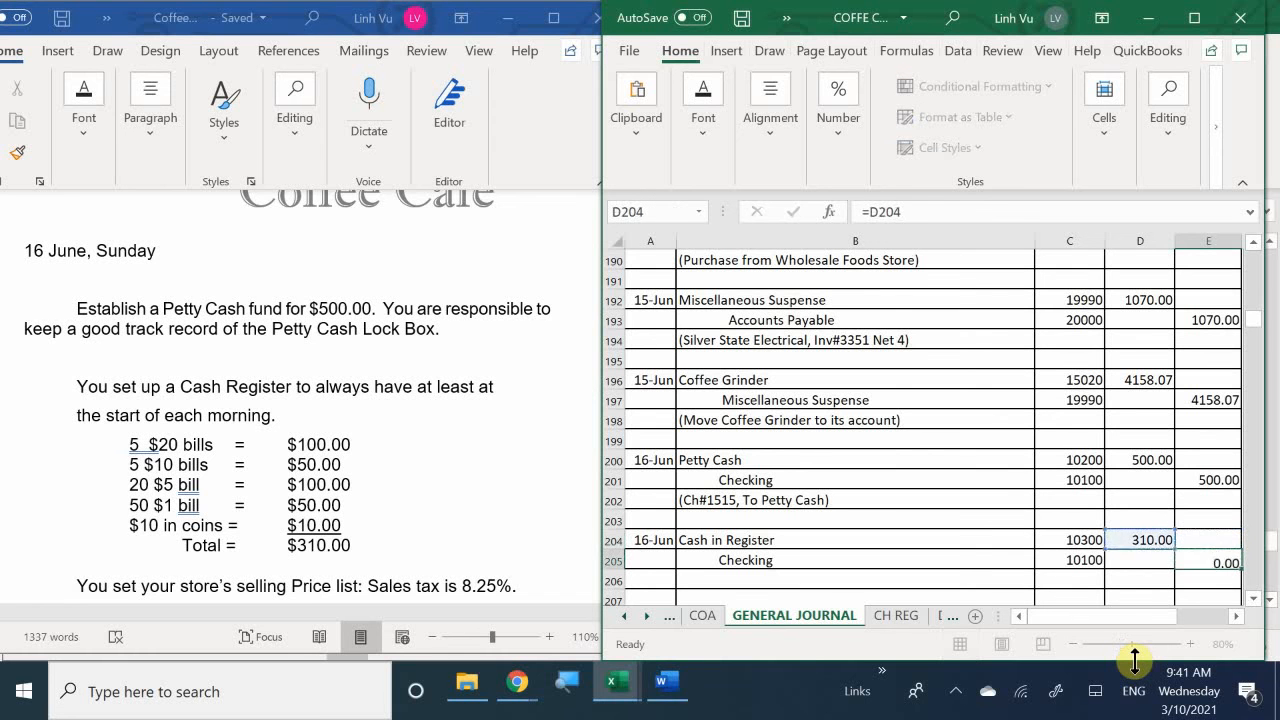
key("Return")
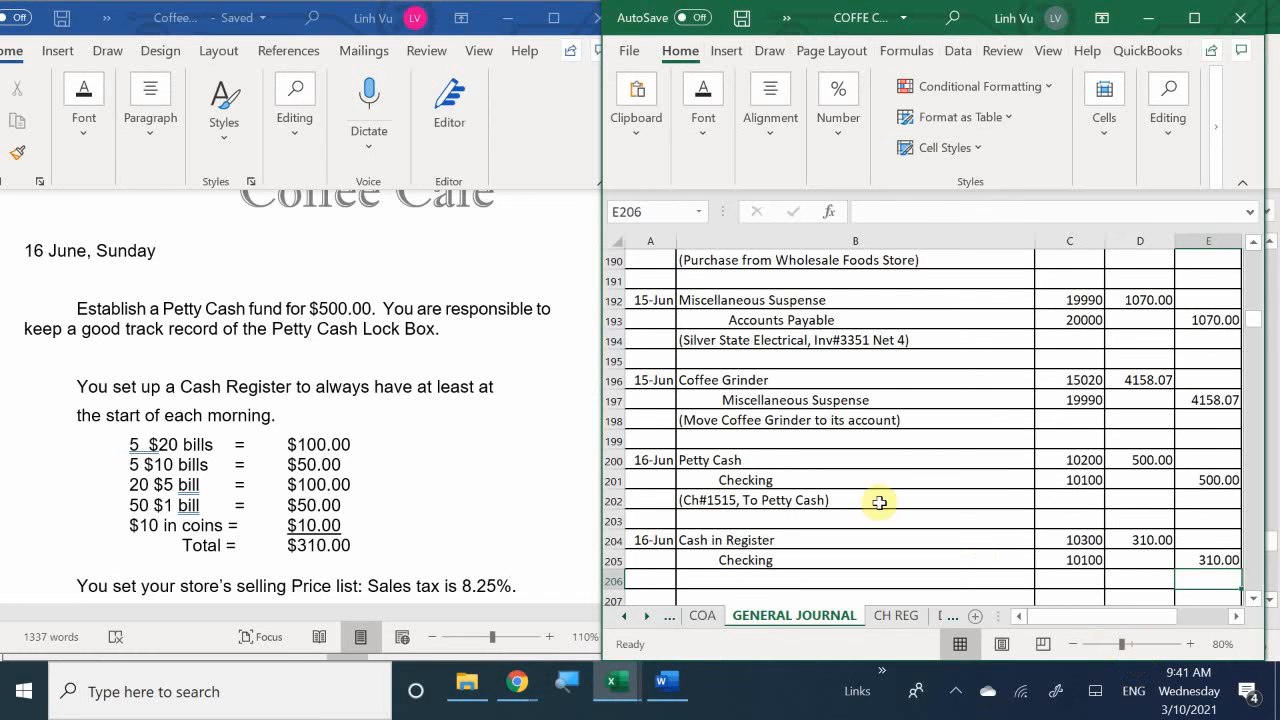
- Begin the parenthesized description of the Cash in Register entry in B206
scroll(674, 495, "down", 1)
scroll(674, 495, "down", 1)
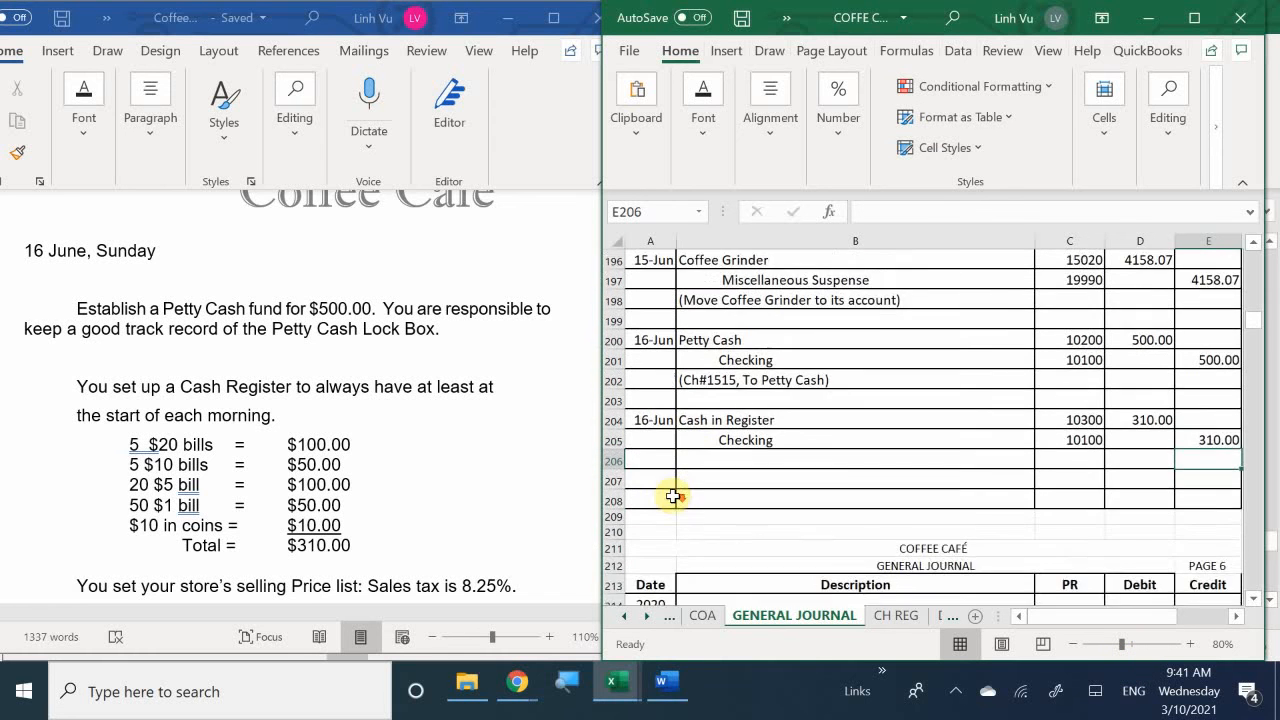
scroll(671, 491, "up", 1)
left_click(702, 520)
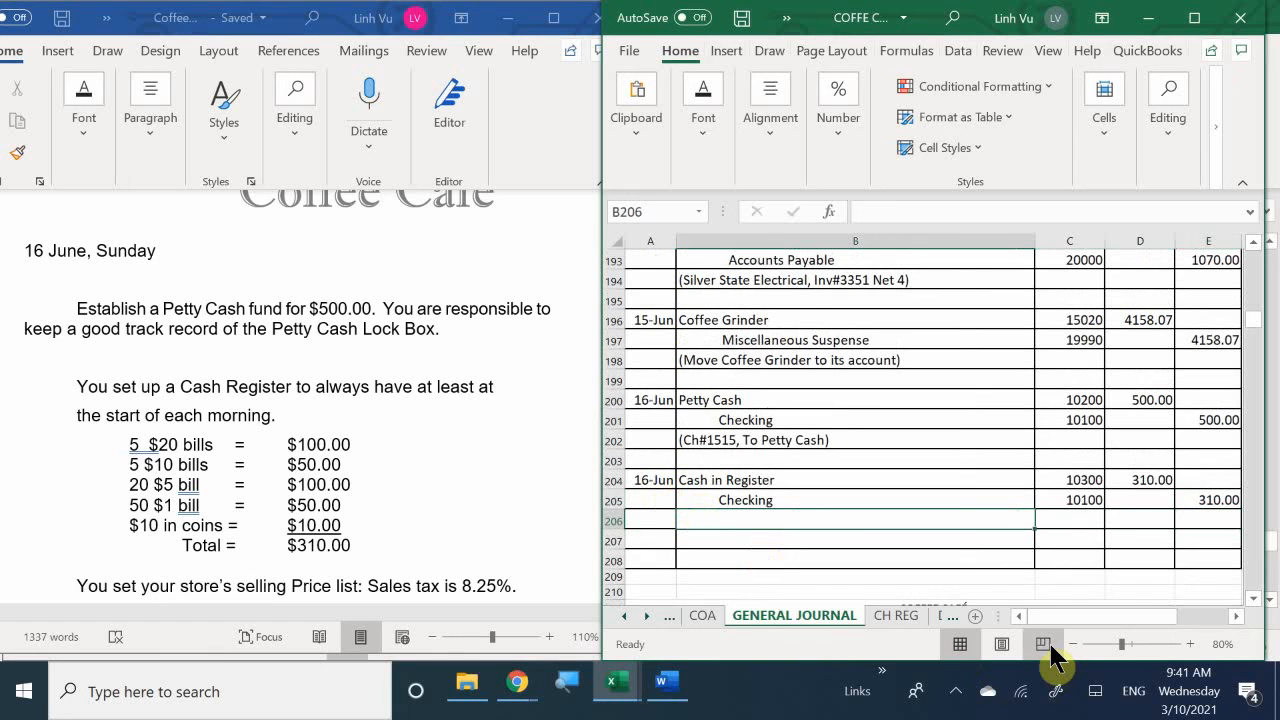
type("(")
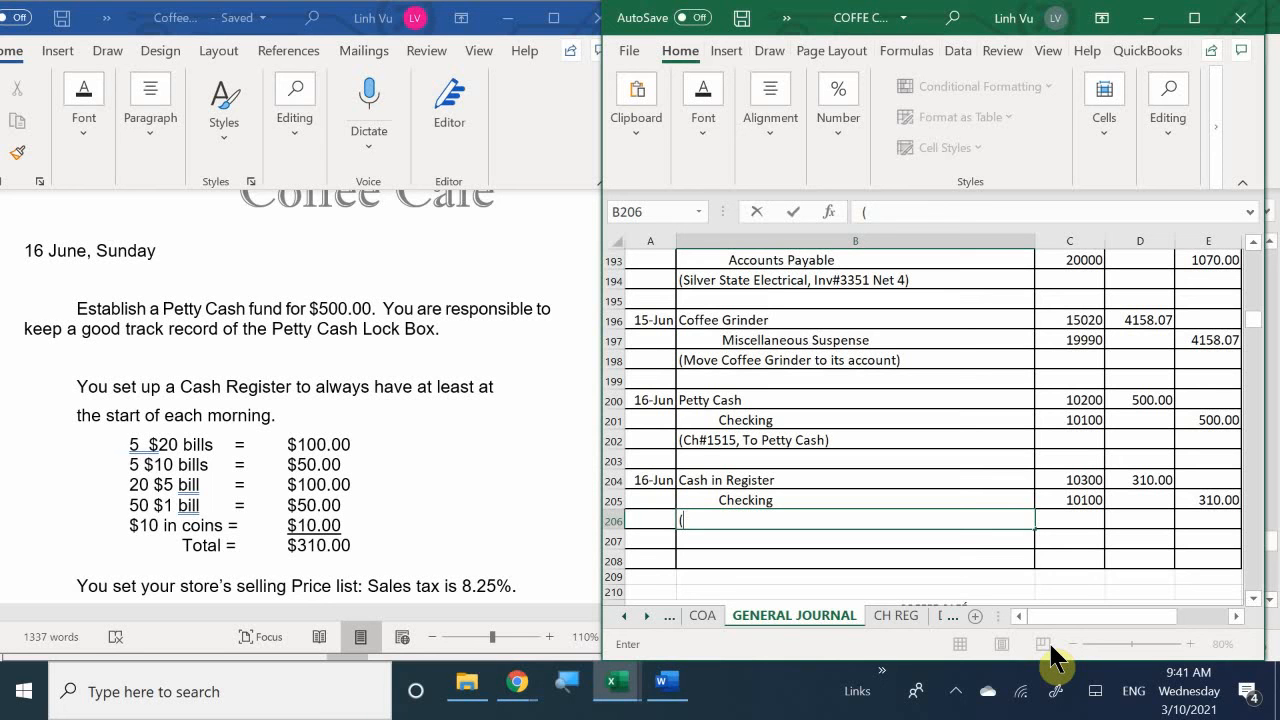
- Complete the Cash in Register entry's description in B206 as (Set up Cash Register)
type("Set up Cash re")
key("BackSpace")
key("BackSpace")
type("R")
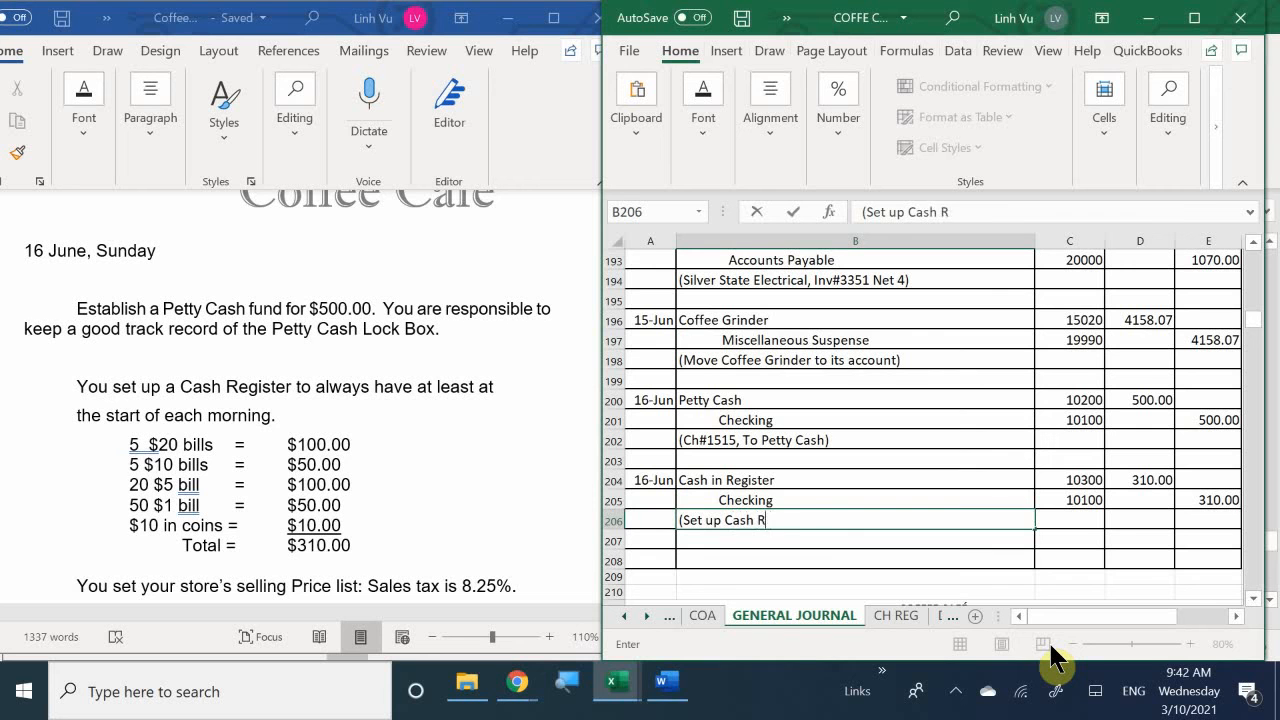
type("egister)")
key("Return")
key("Return")
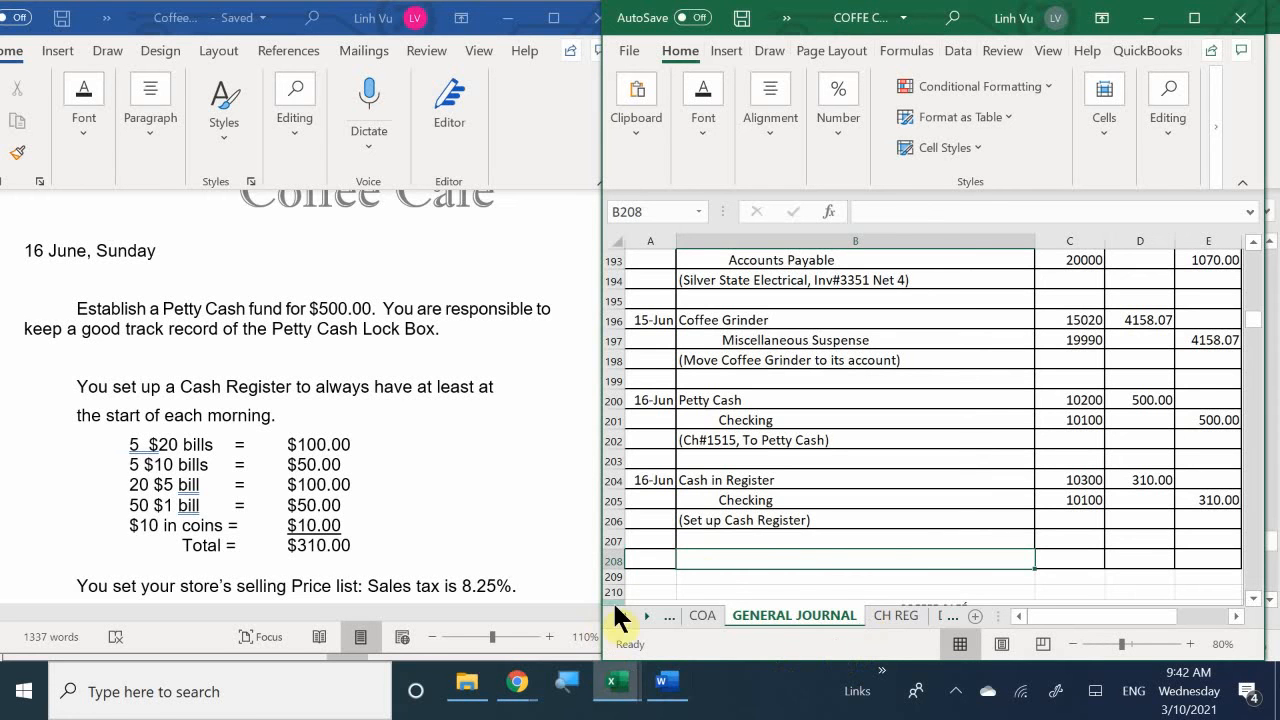
- Add the check reference Ch#1516 inside the parentheses at the end of the description in B206
double_click(818, 525)
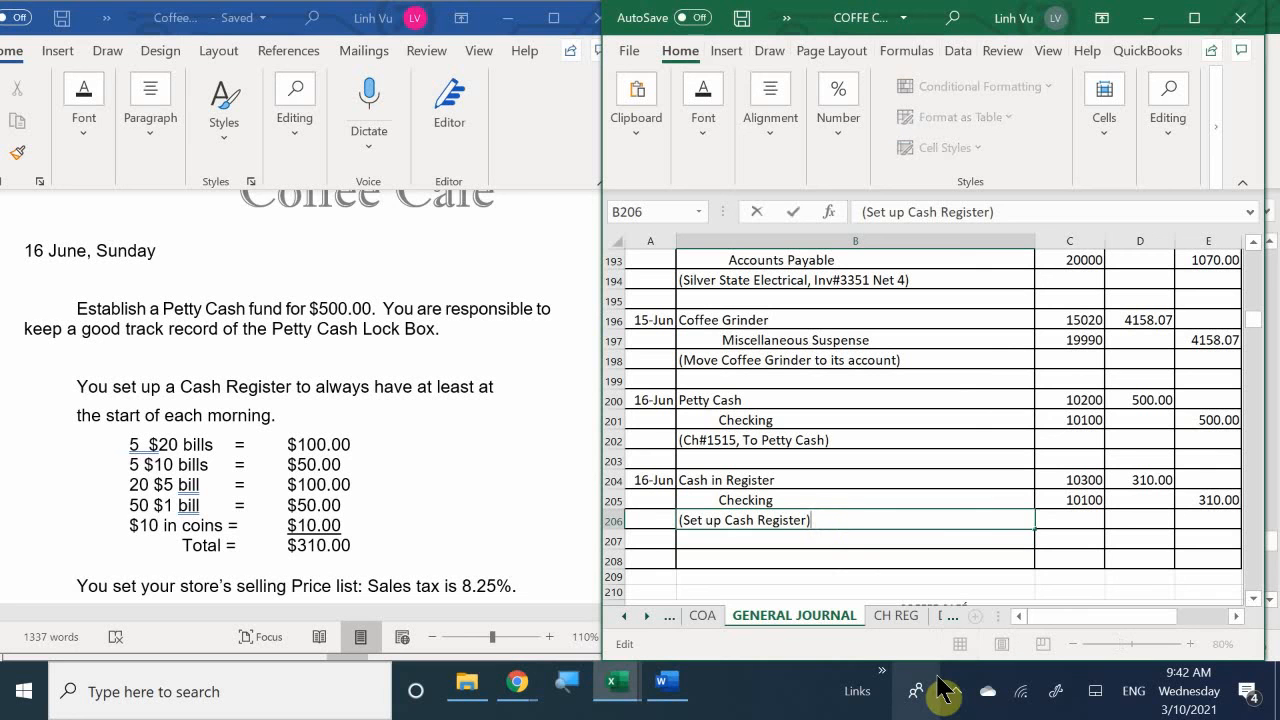
key("BackSpace")
type("Ch#1516_")
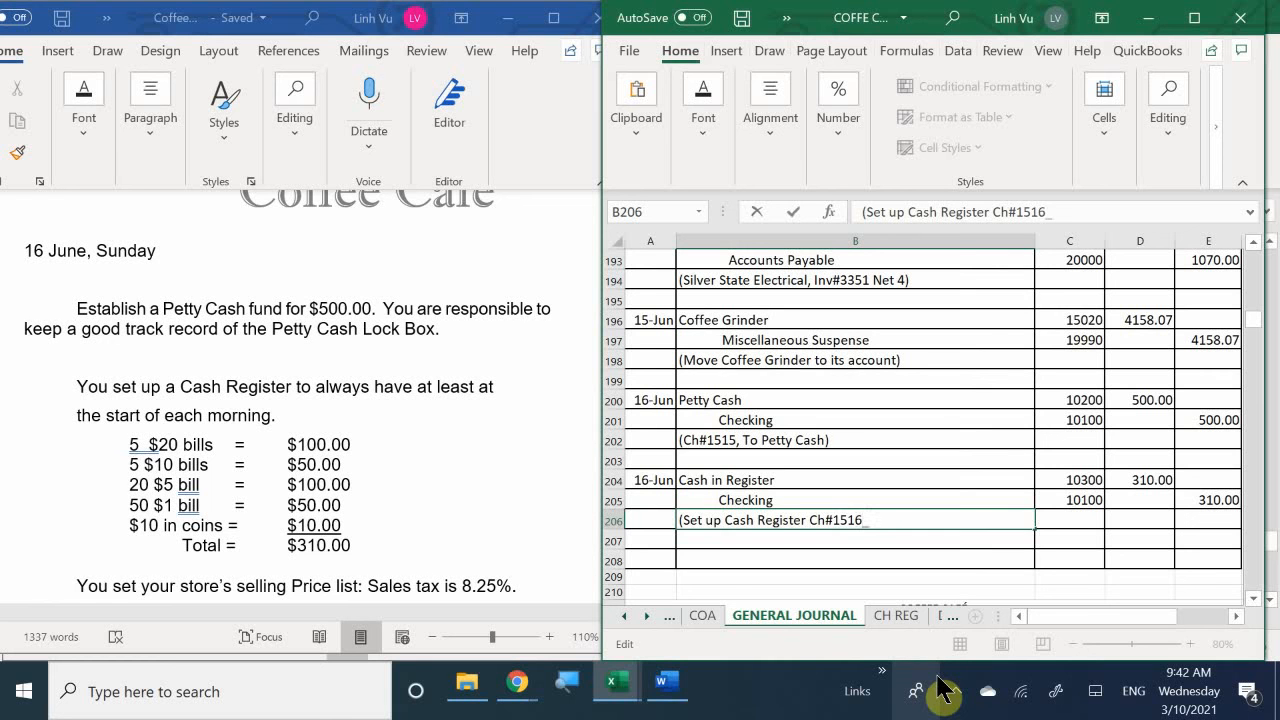
key("BackSpace")
type(")")
key("Return")
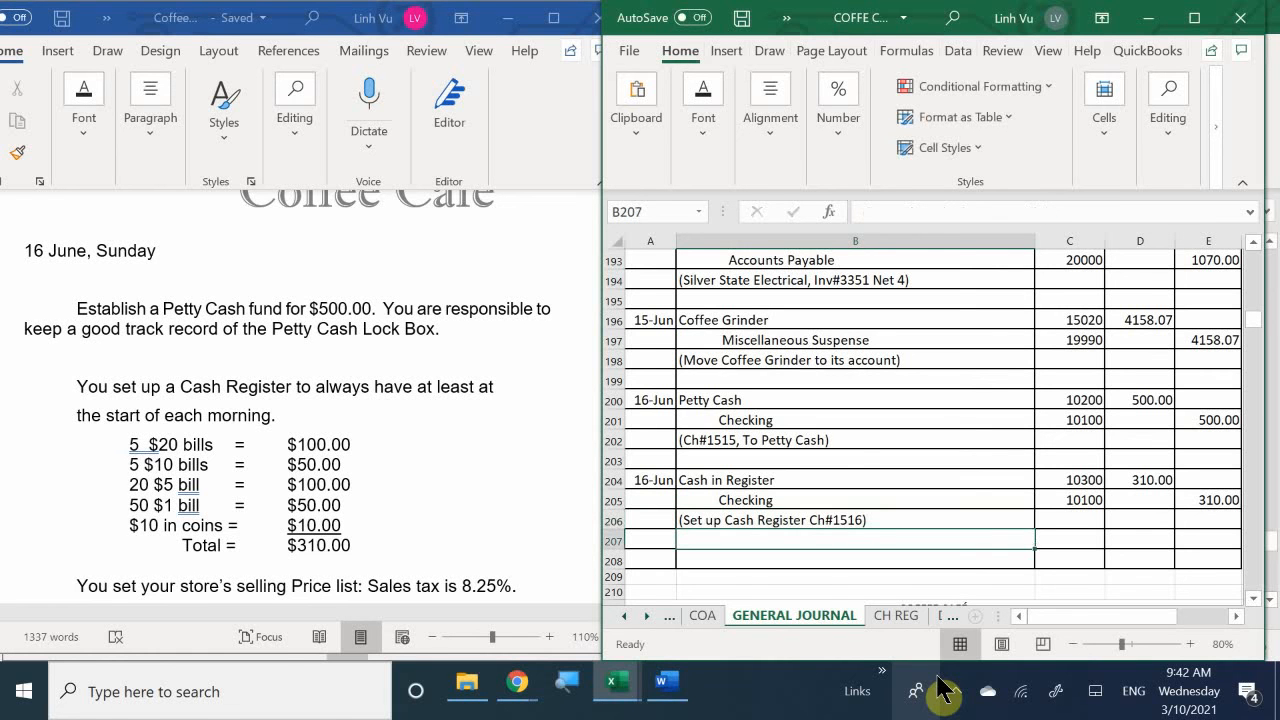
- On the CH REG sheet, date check 1516 as 6/16 in A19 and change the date of check 1515 in A18 to 6/16
left_click(887, 617)
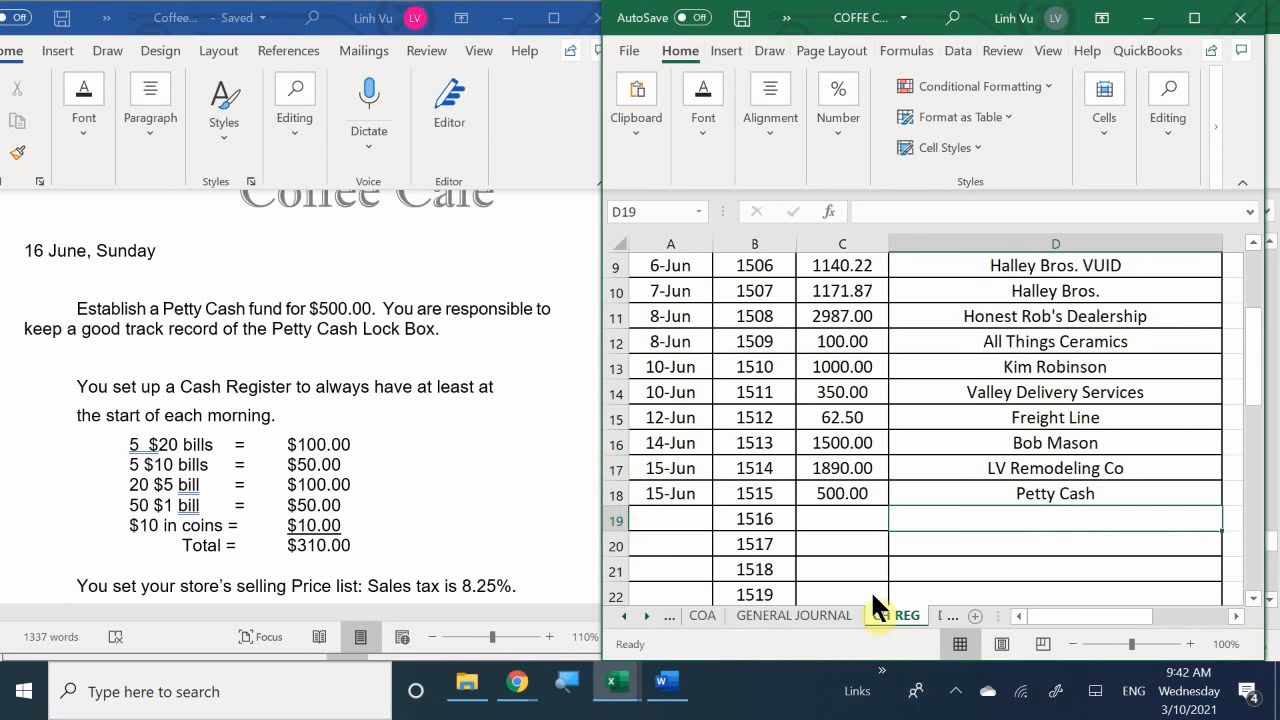
left_click(672, 520)
type("6/16")
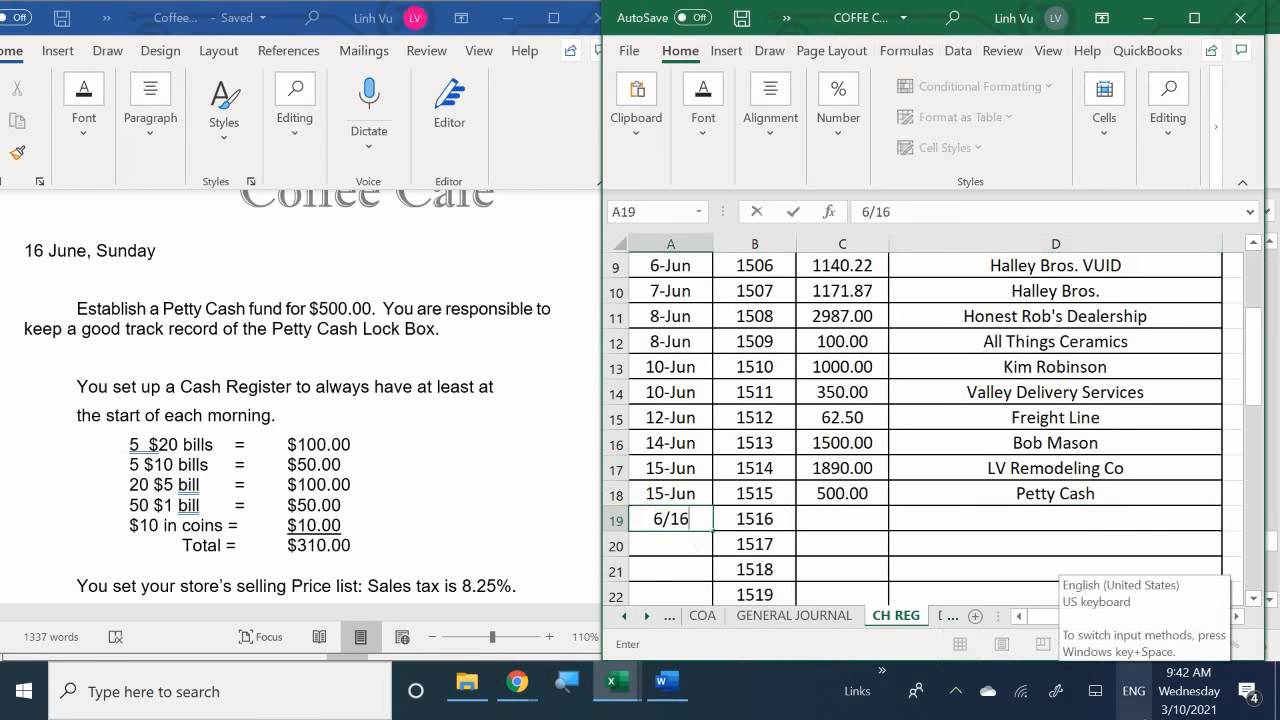
key("Return")
key("Up")
type("6/16")
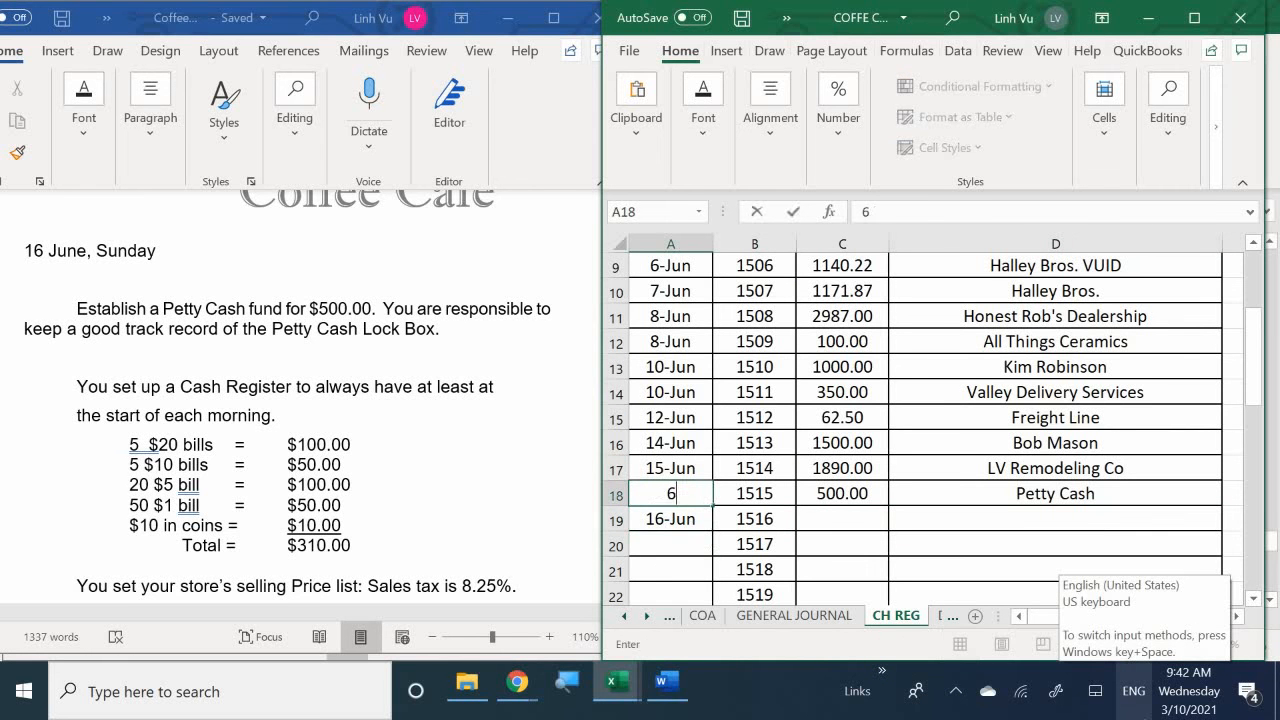
key("Return")
- Enter the amount 315 in C19 and the payee Cash Register in D19 for check 1516
key("Right")
key("Right")
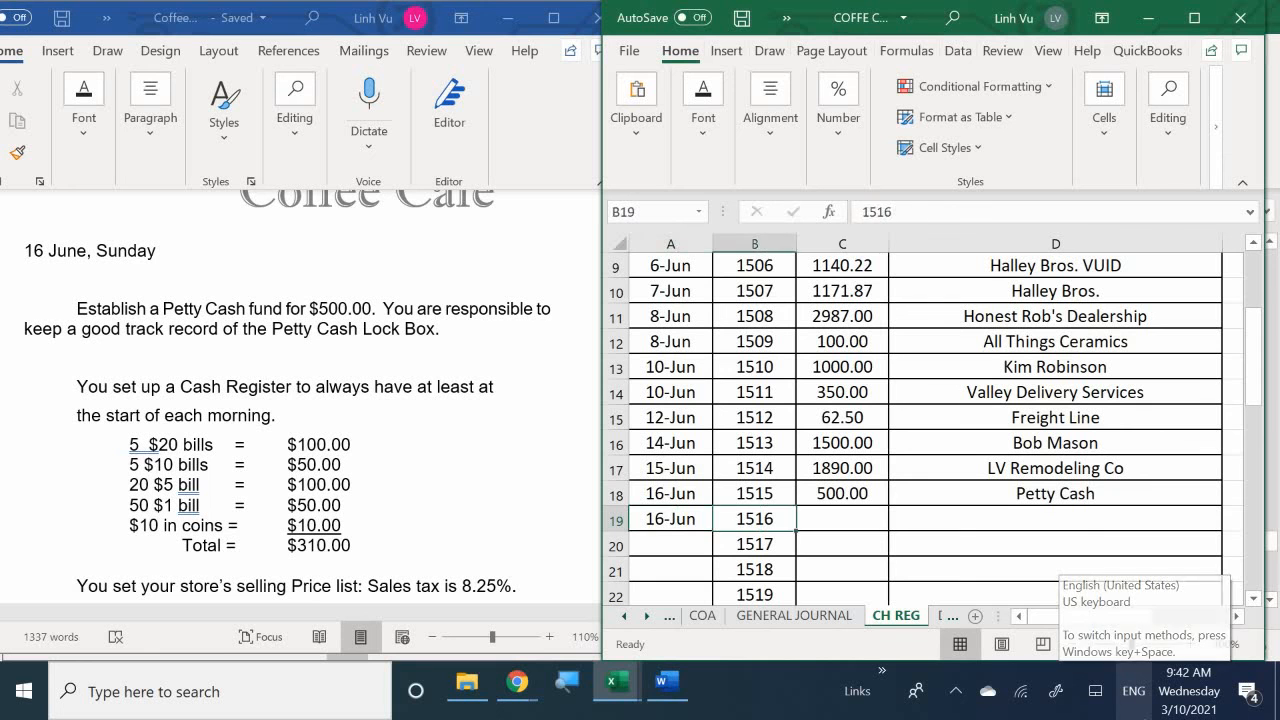
type("315")
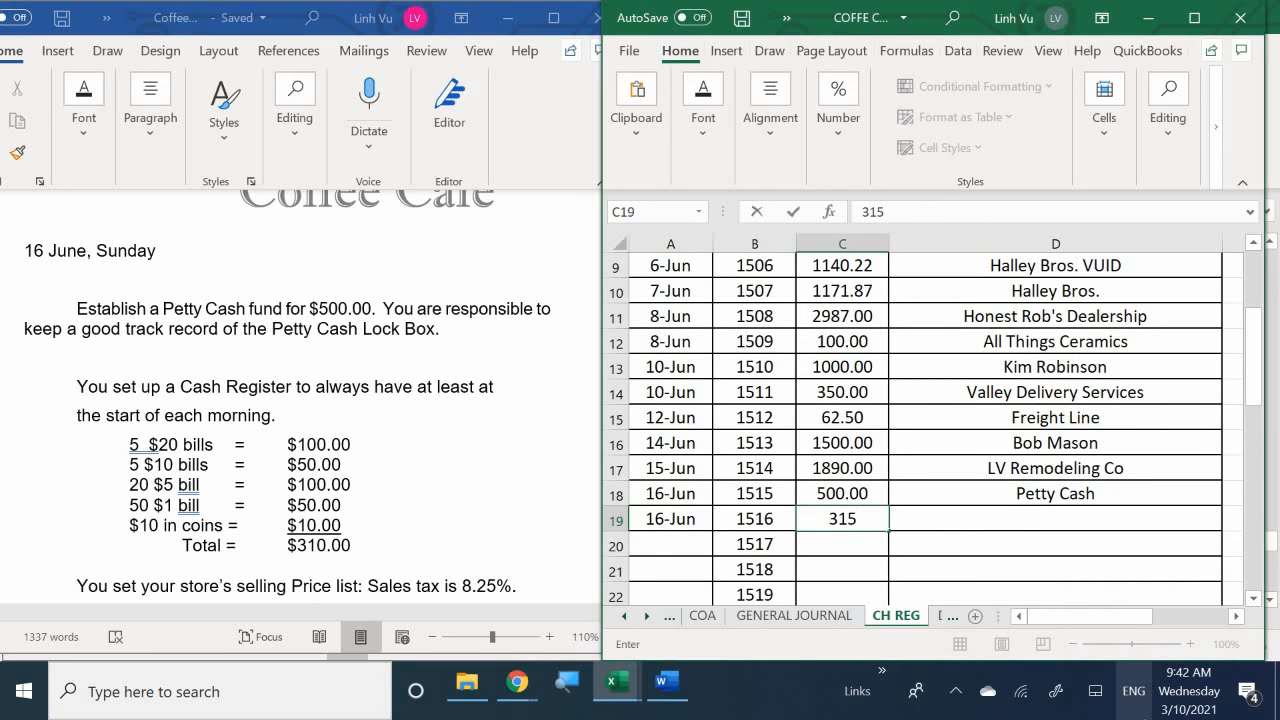
key("Return")
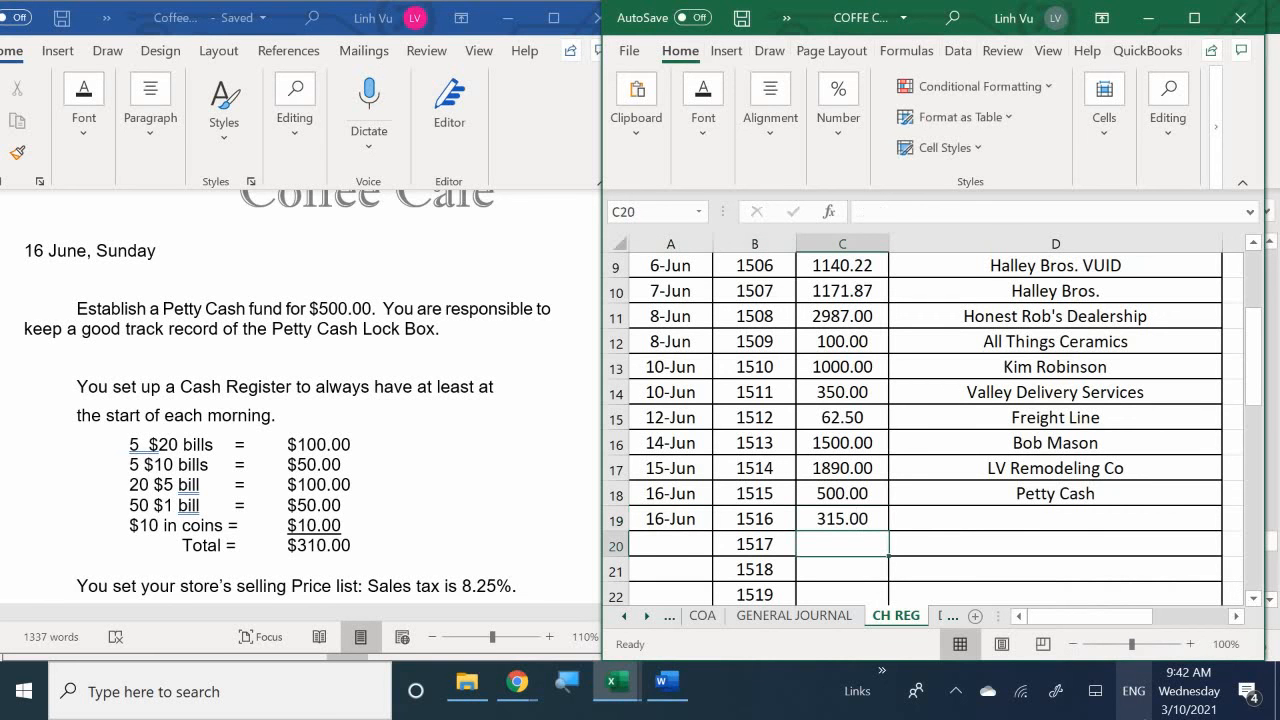
key("Right")
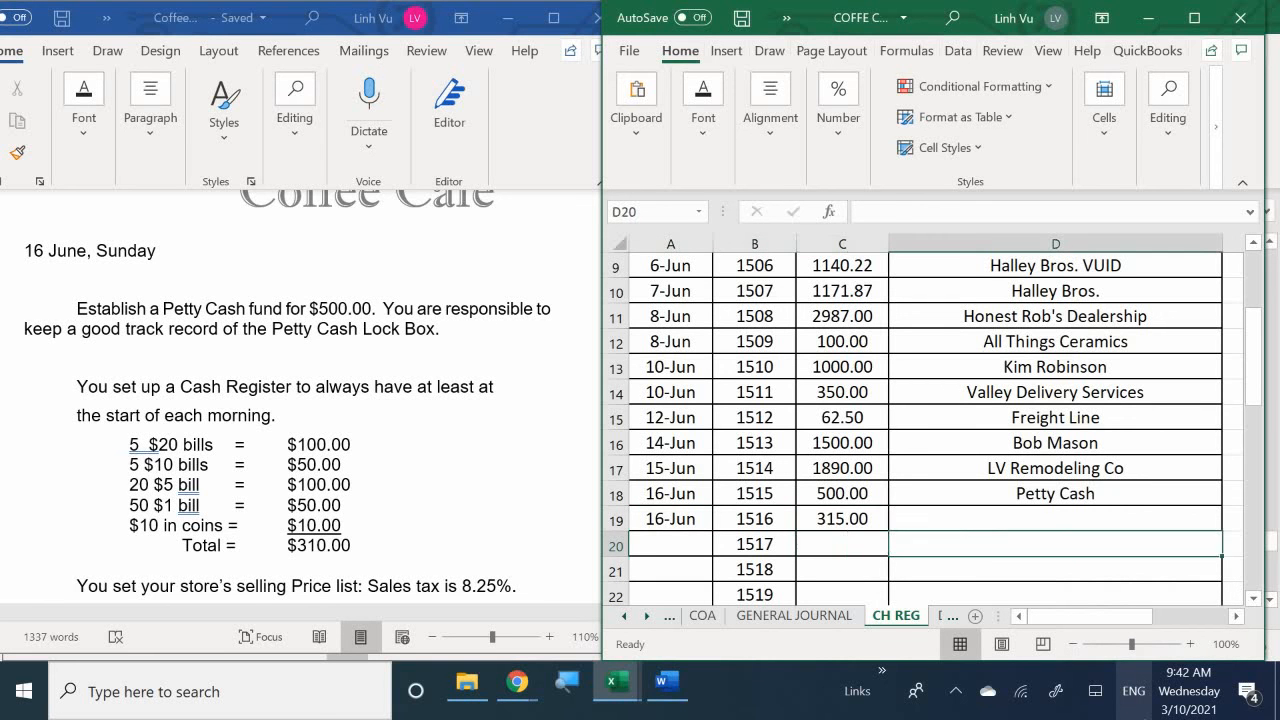
key("Up")
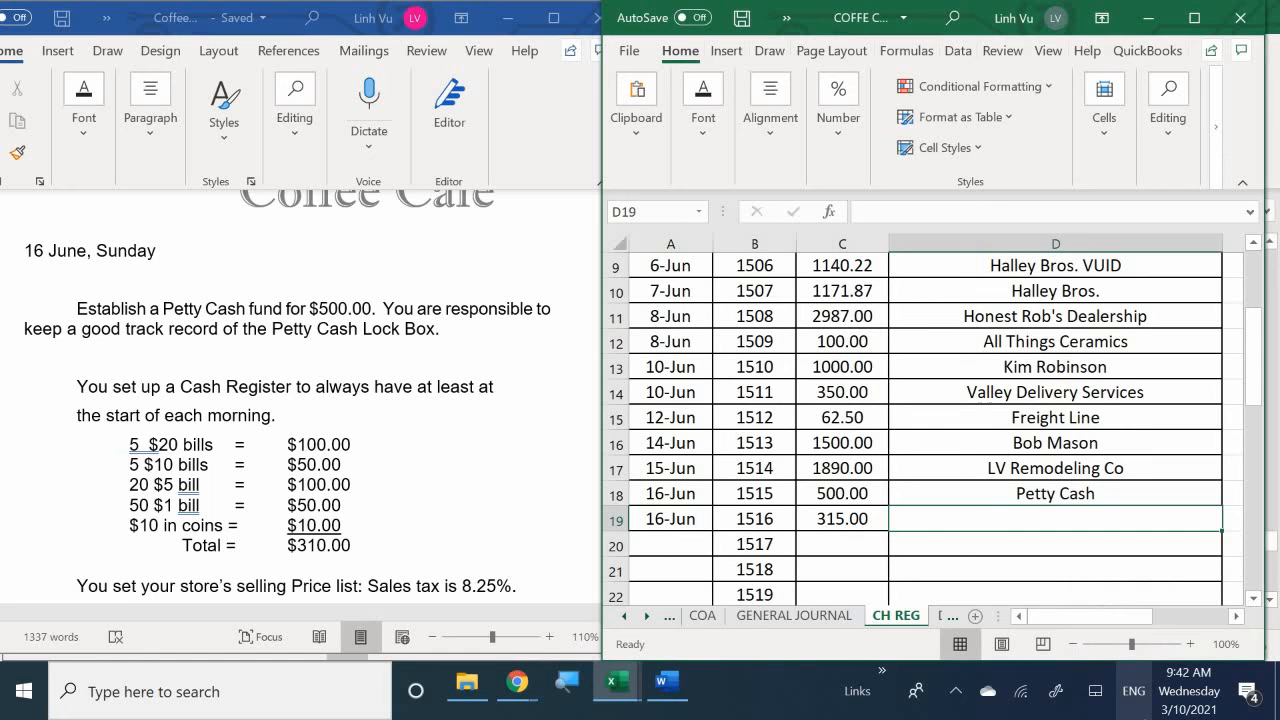
type("C")
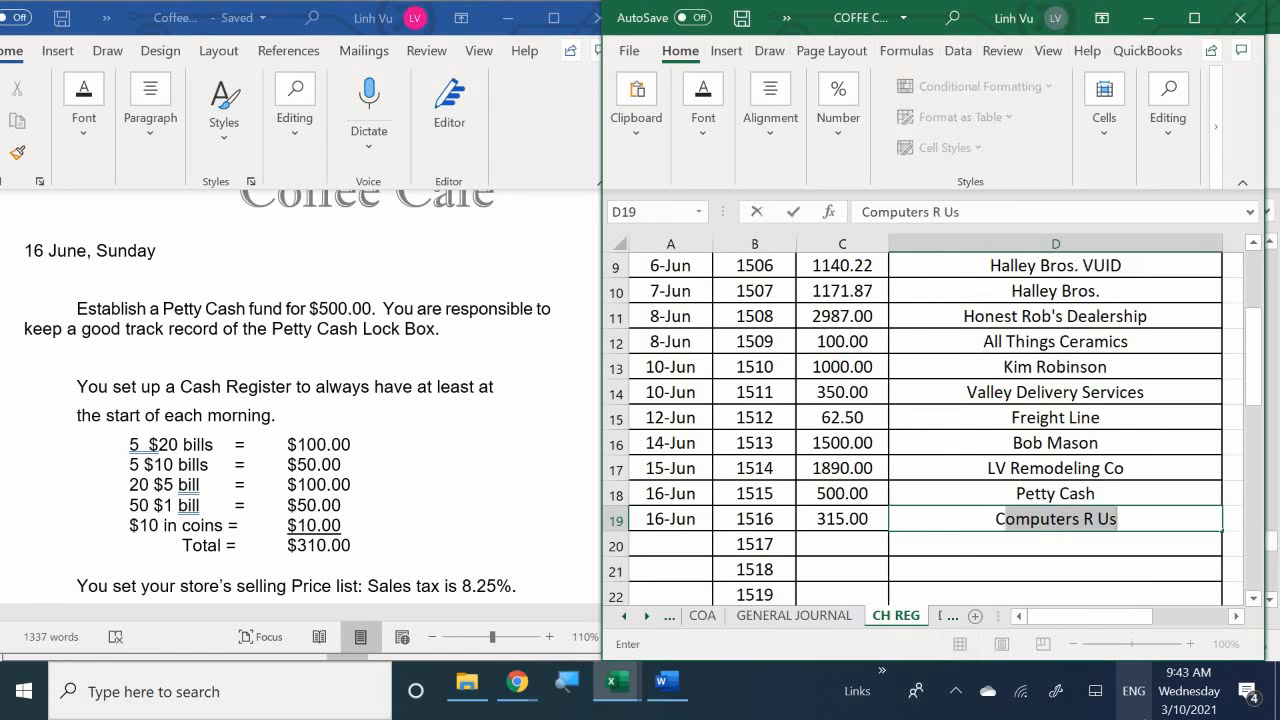
type("ash")
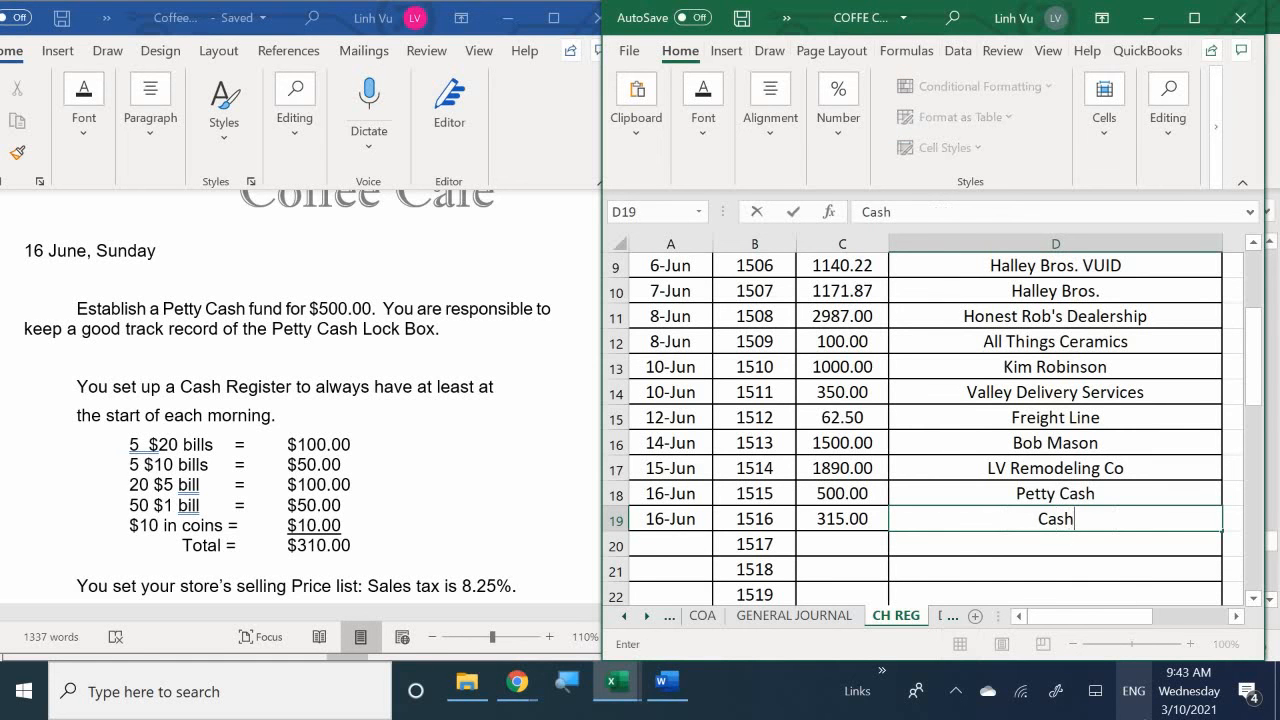
type(" Register")
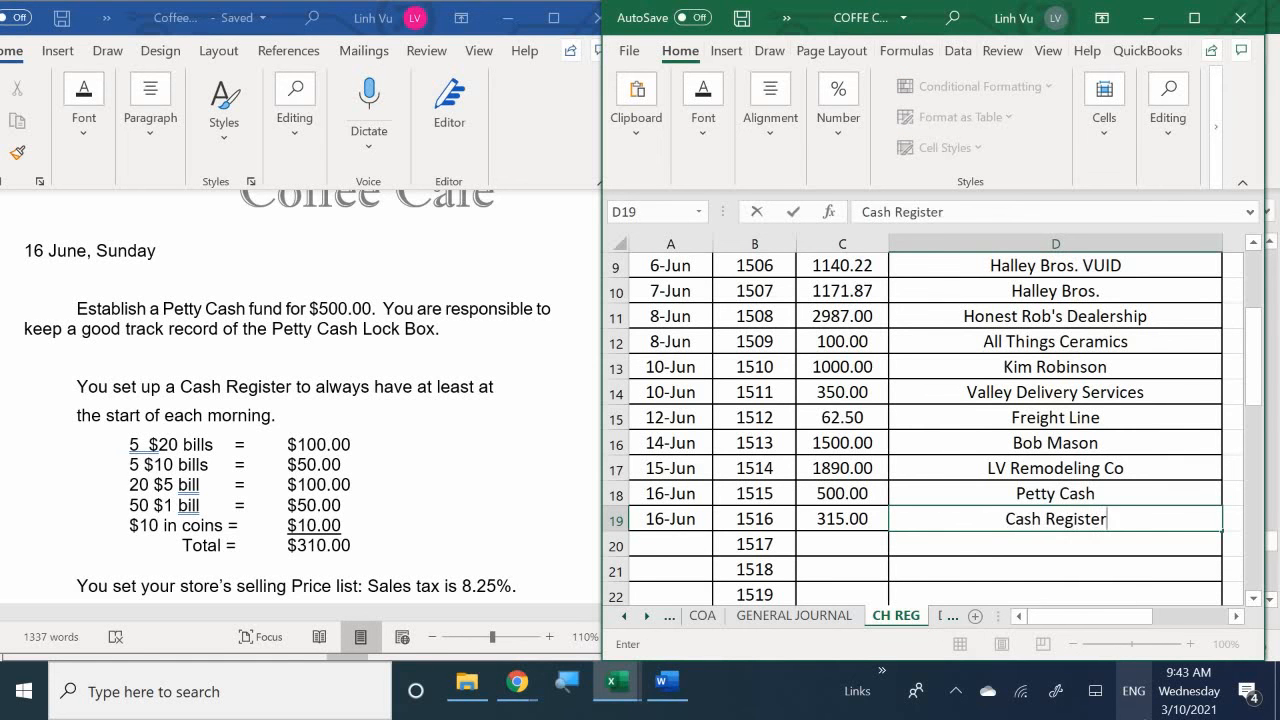
key("Return")
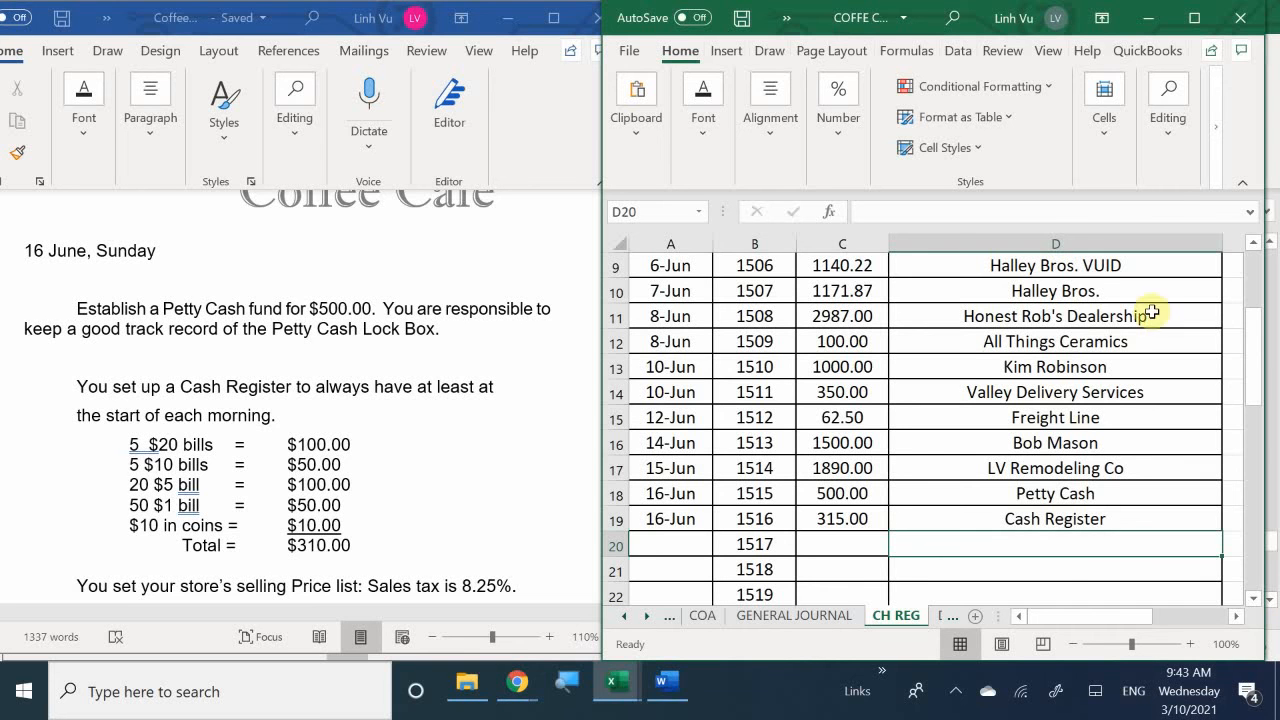
- Correct the amount of check 1516 in C19 to 310
left_click(845, 519)
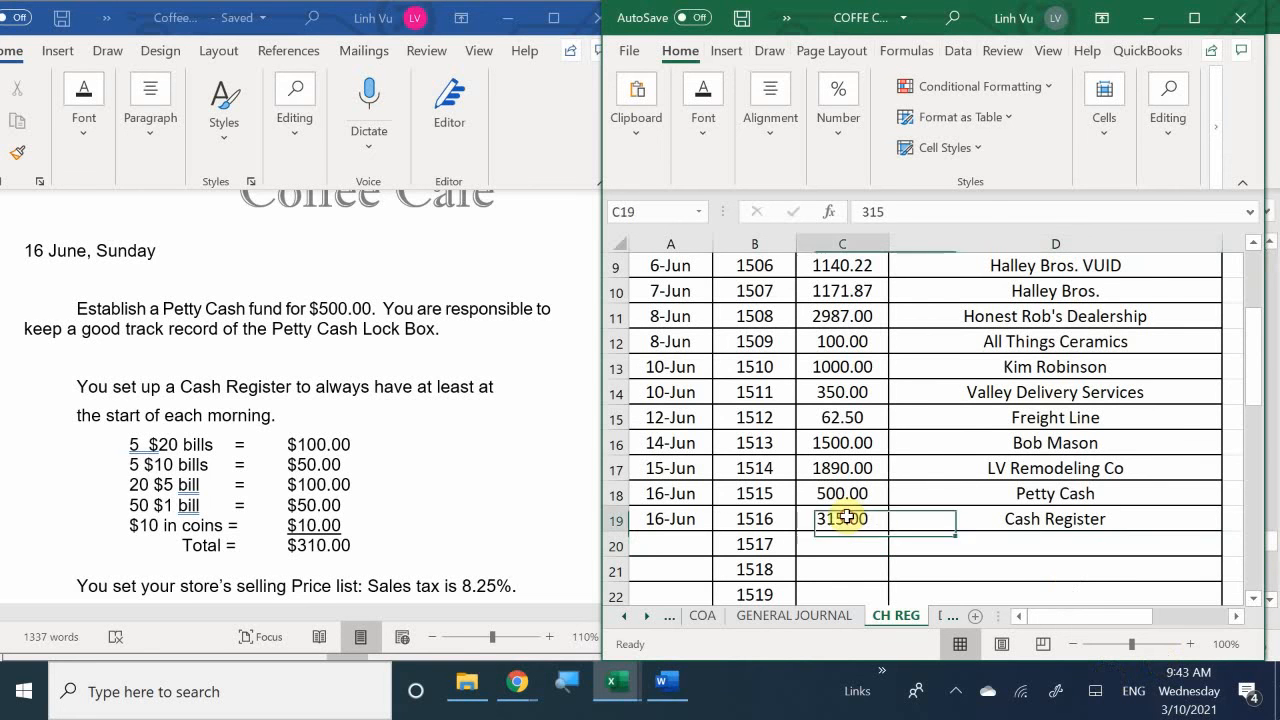
type("315")
key("Return")
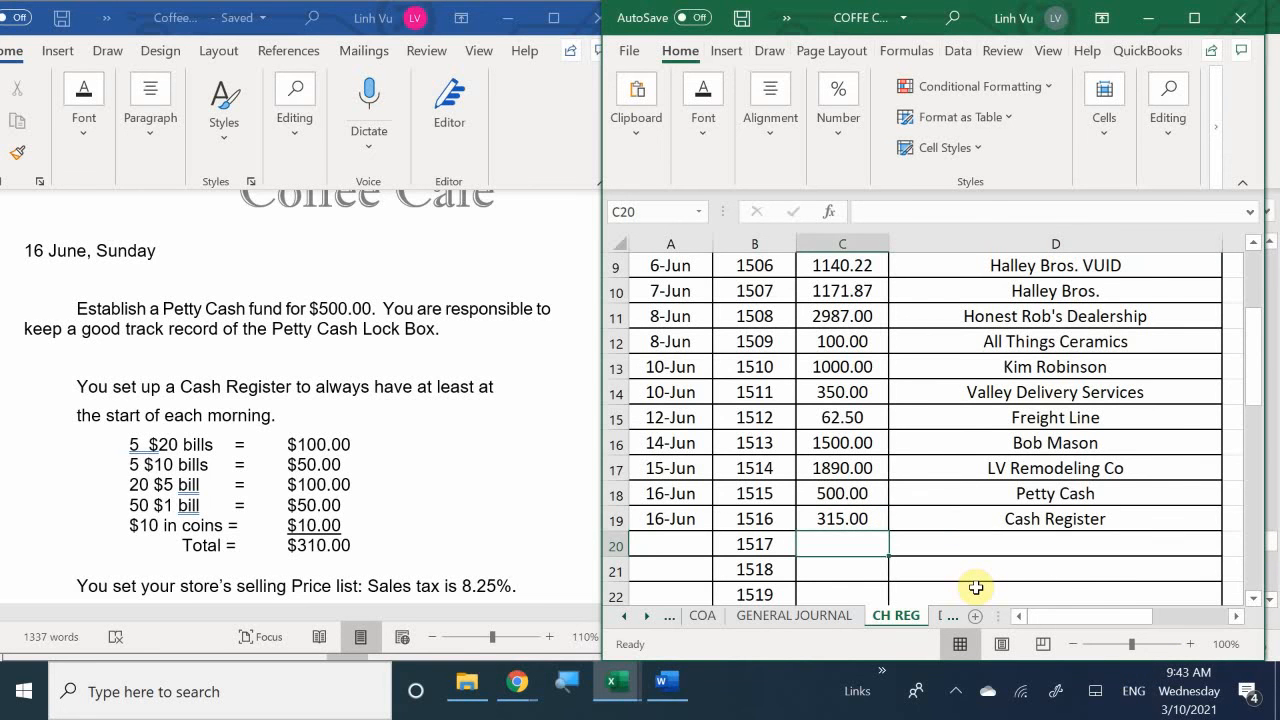
left_click(860, 518)
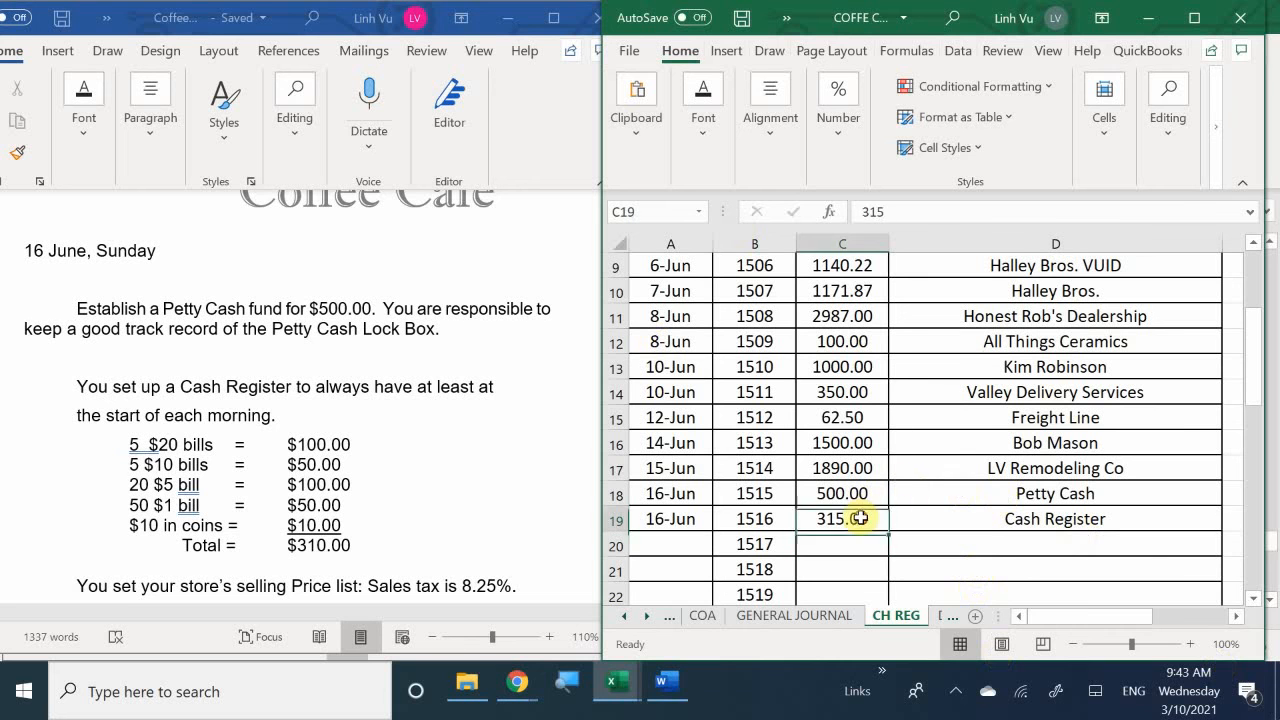
type("310")
key("Return")
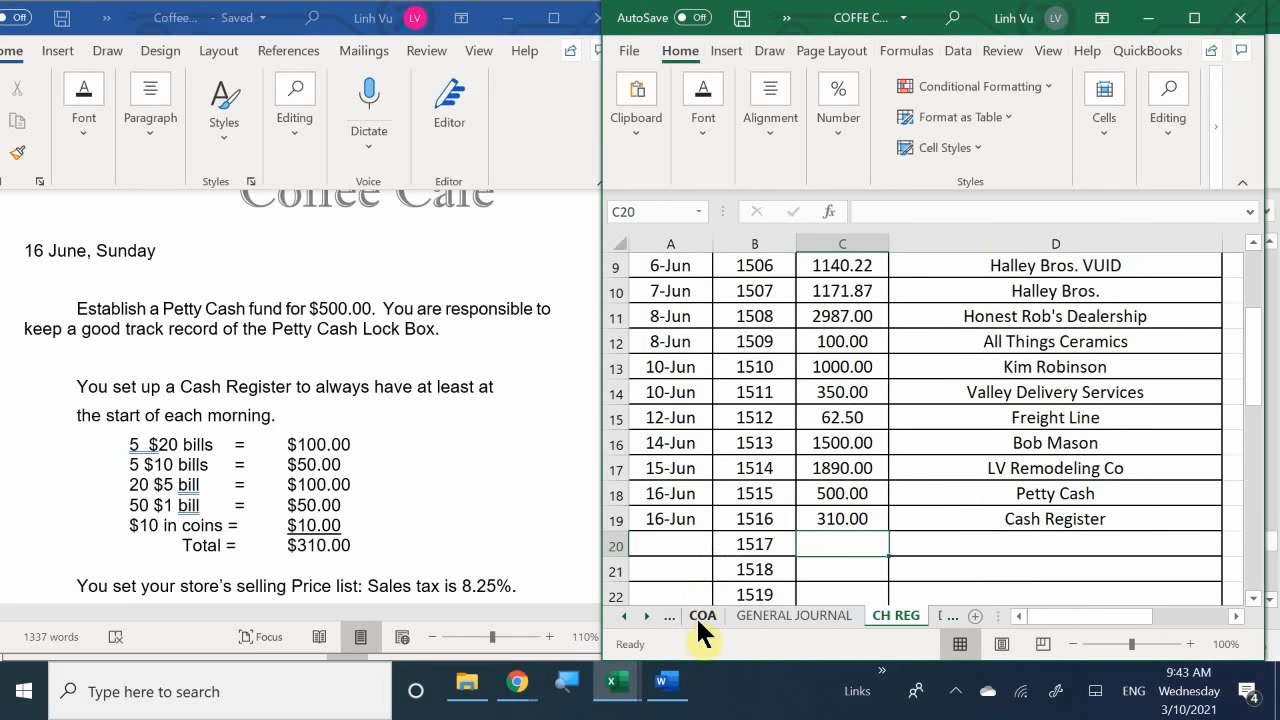
- Show the GENERAL JOURNAL beside the ledger workbook's ASSETS sheet and enter the date 6/16 in A33 of the checking ledger
left_click(749, 613)
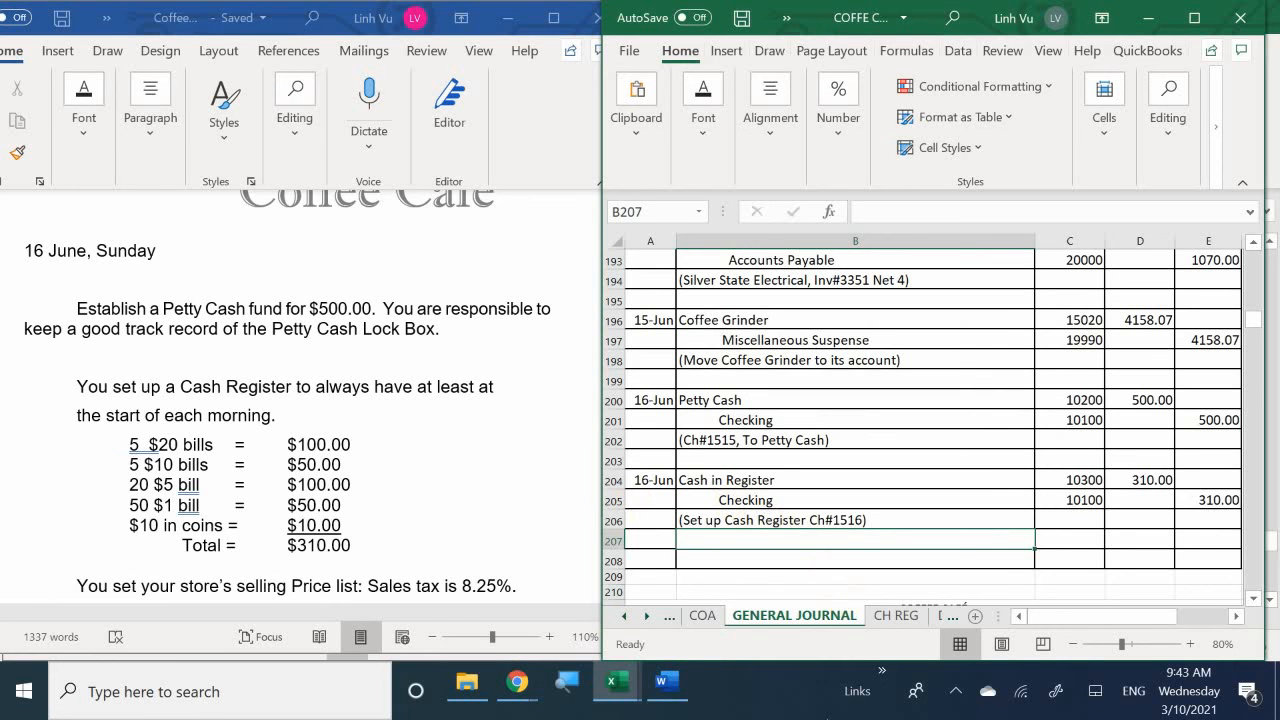
mouse_move(614, 686)
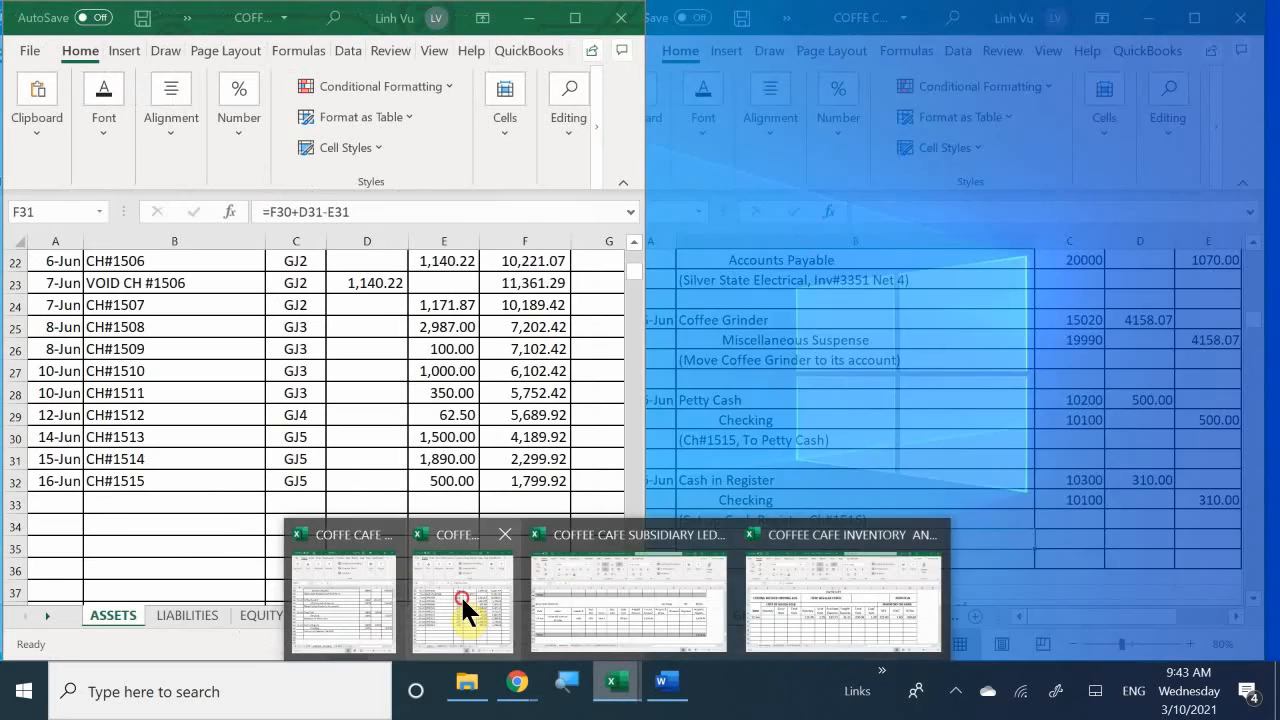
left_click(460, 594)
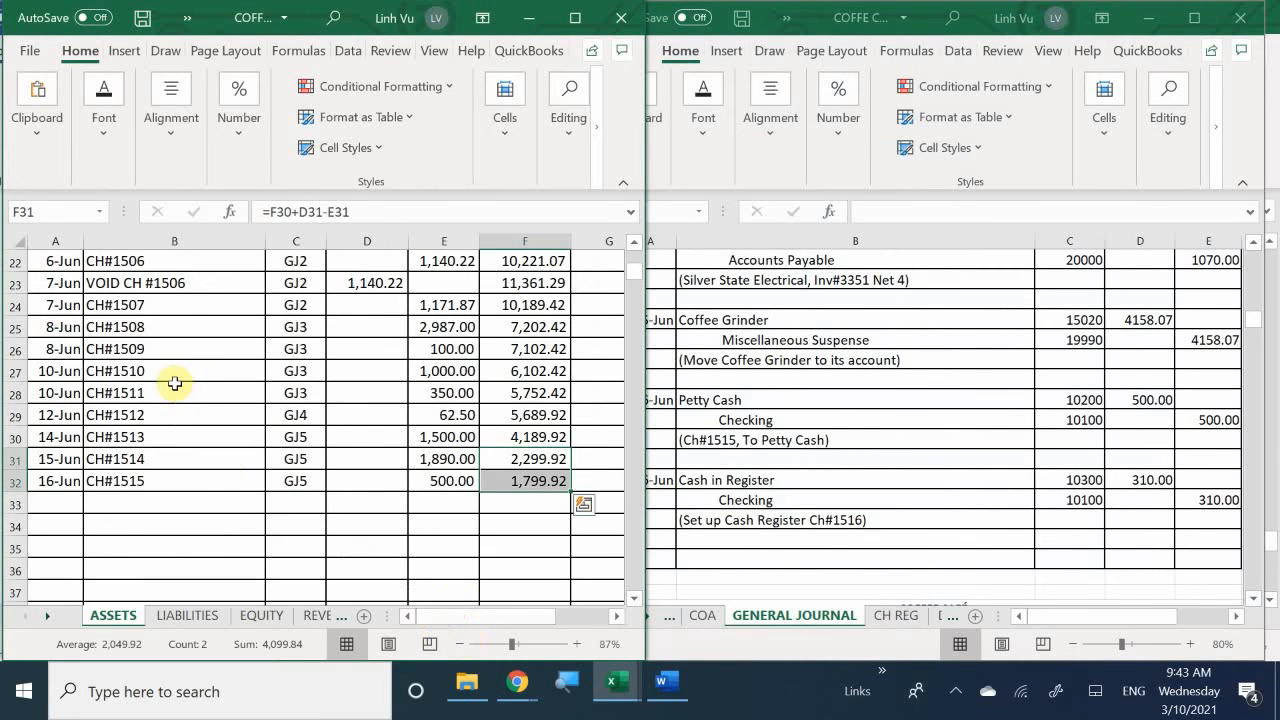
scroll(175, 383, "down", 6)
scroll(175, 383, "down", 2)
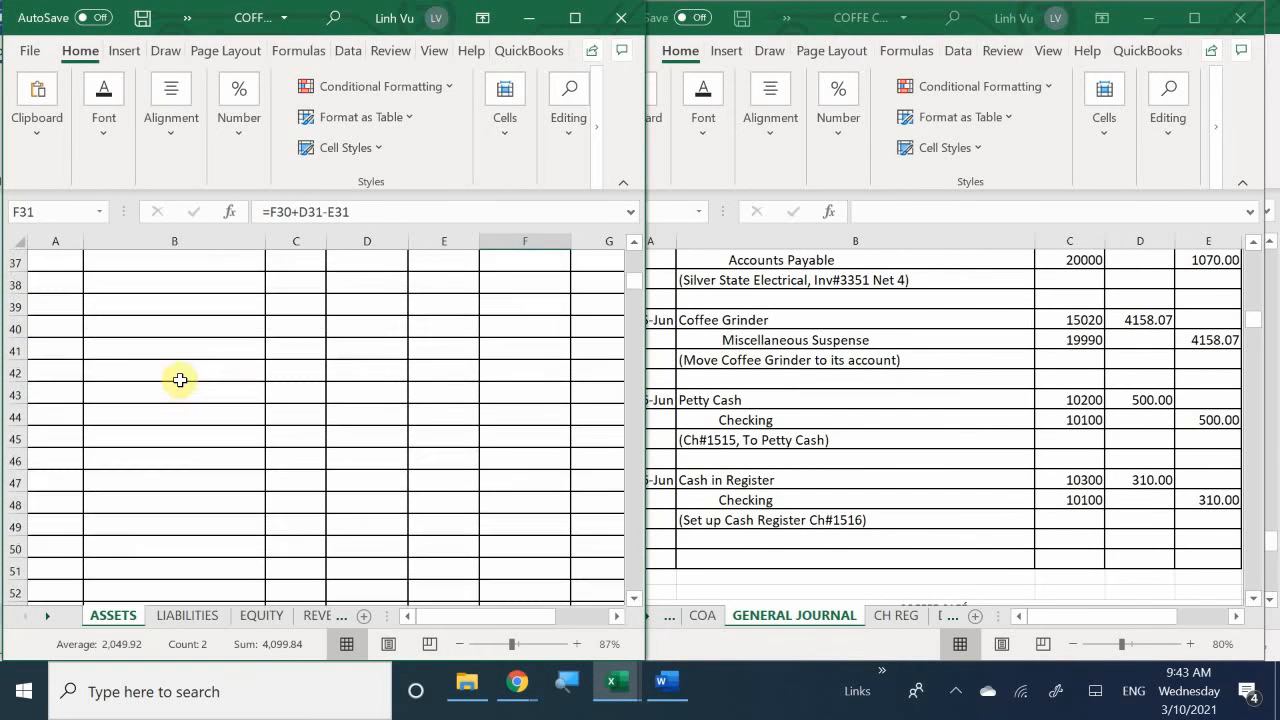
scroll(179, 380, "up", 7)
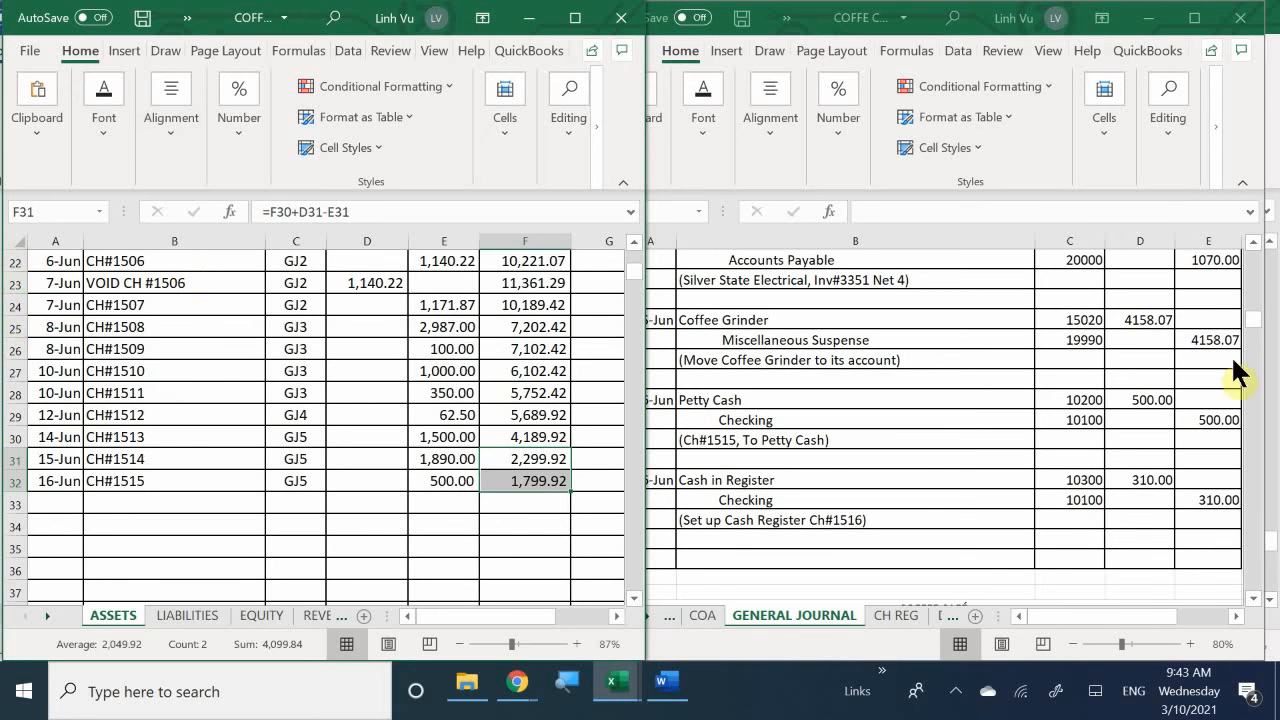
left_click(51, 503)
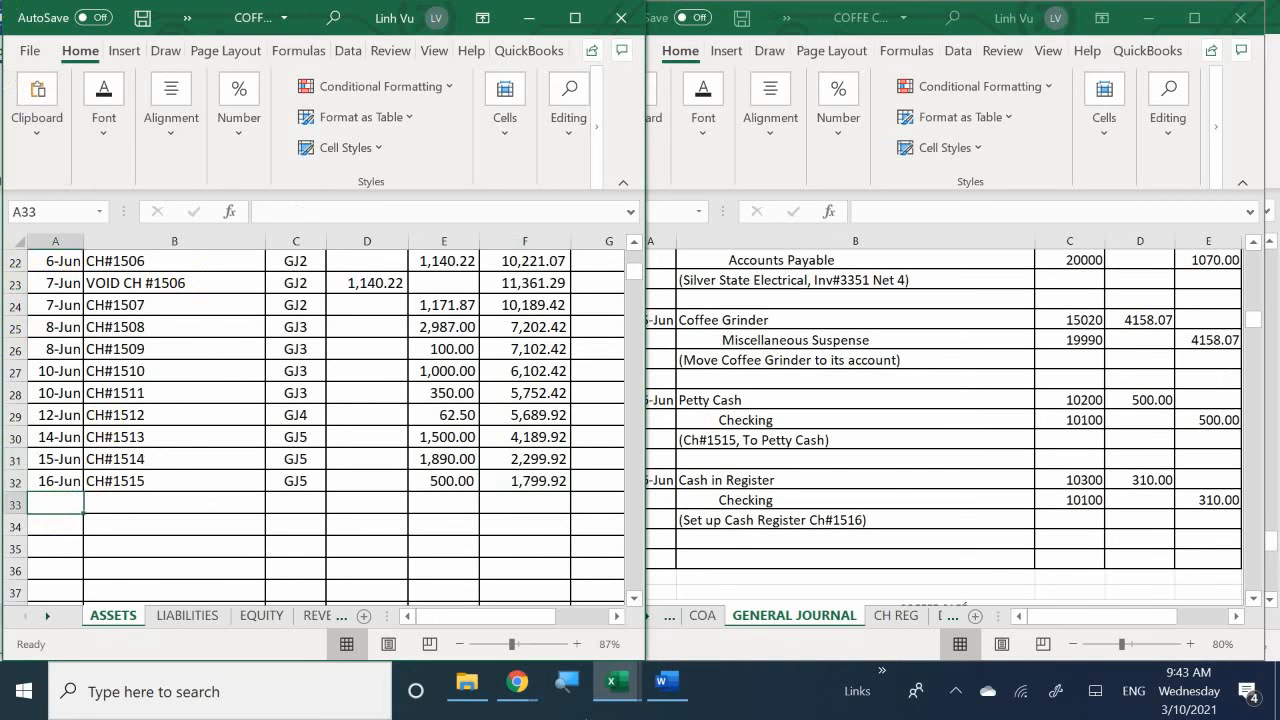
type("6/16")
key("Return")
- Enter the description CH#1516 in B33 and the posting reference GJ5 in C33 of the checking ledger
key("Right")
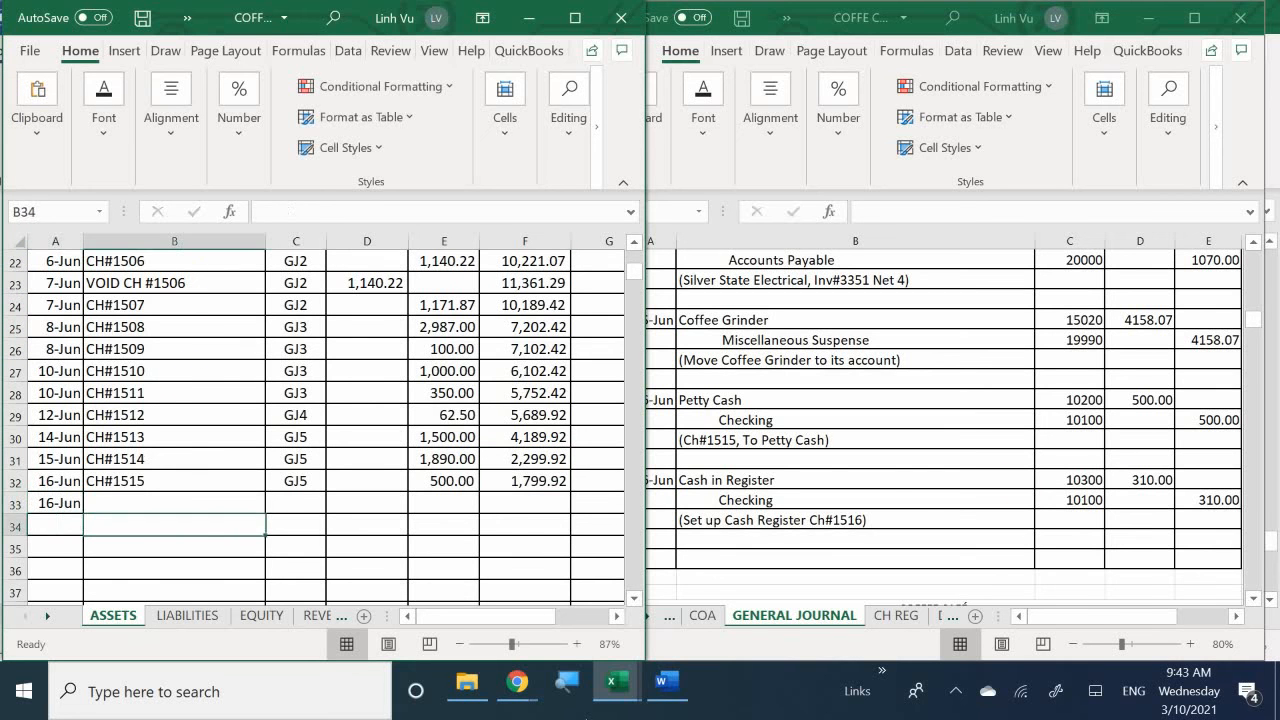
key("Up")
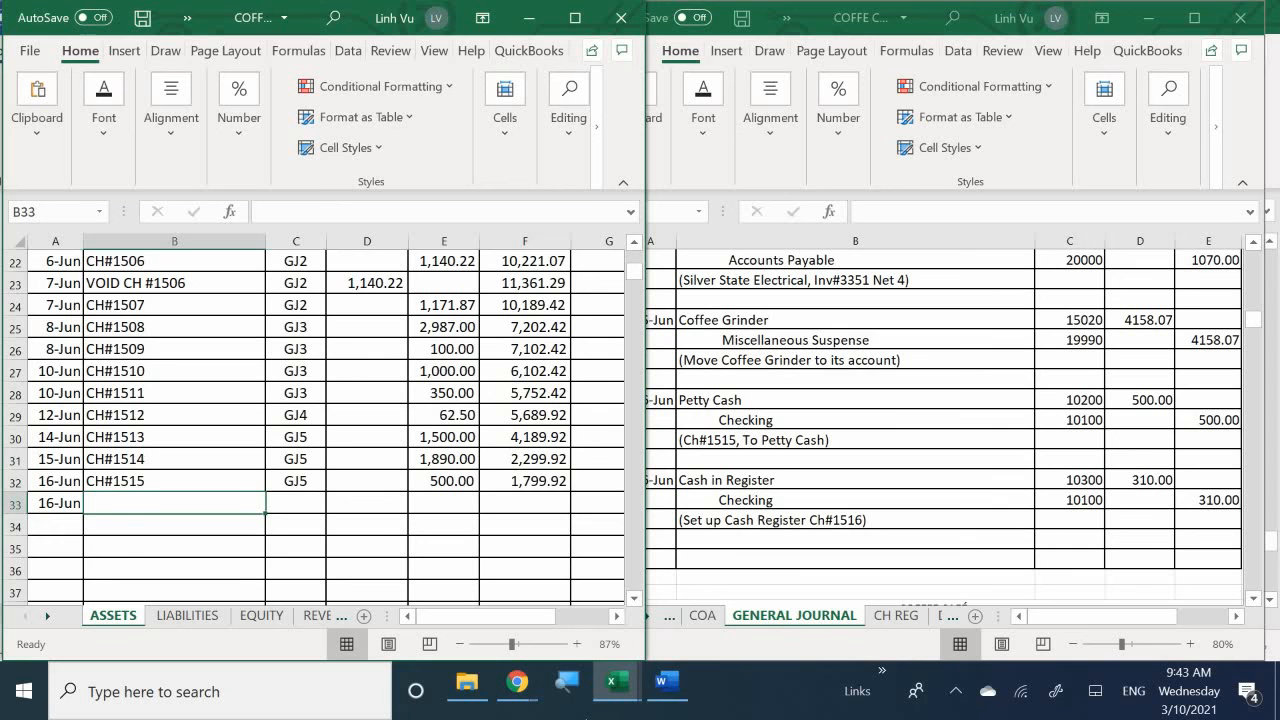
type("C")
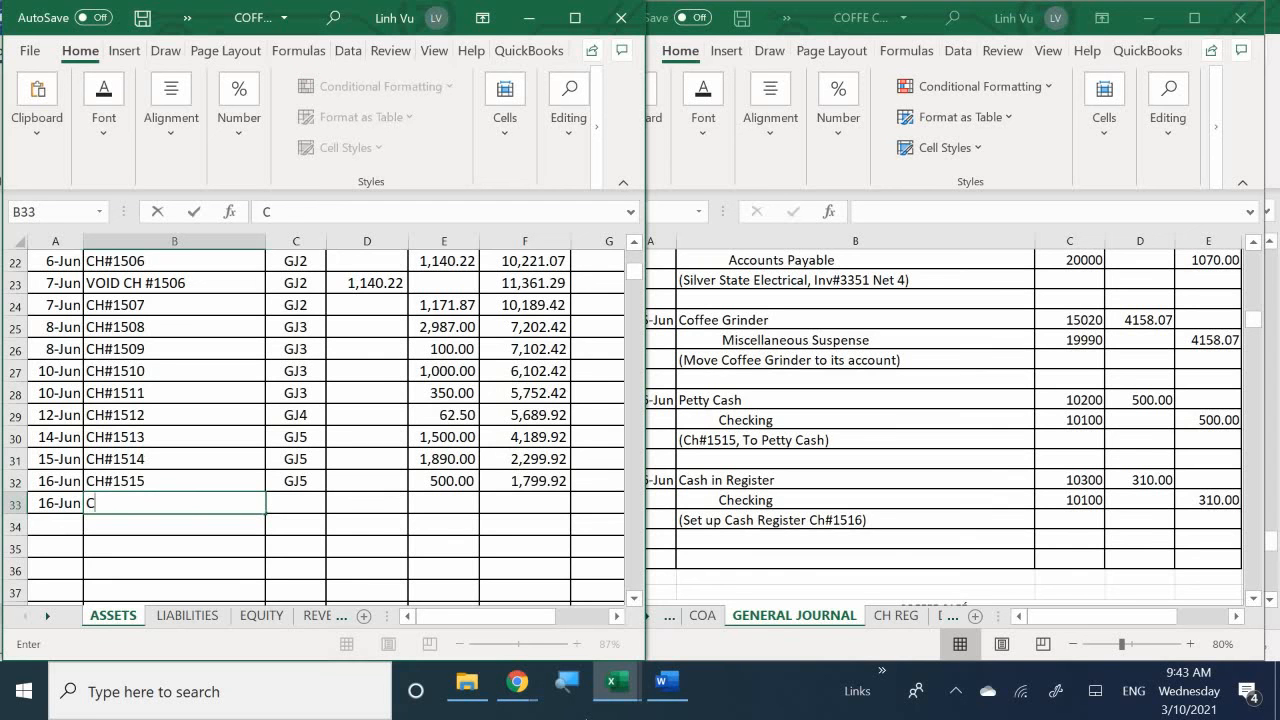
type("H#1516")
key("Return")
key("Right")
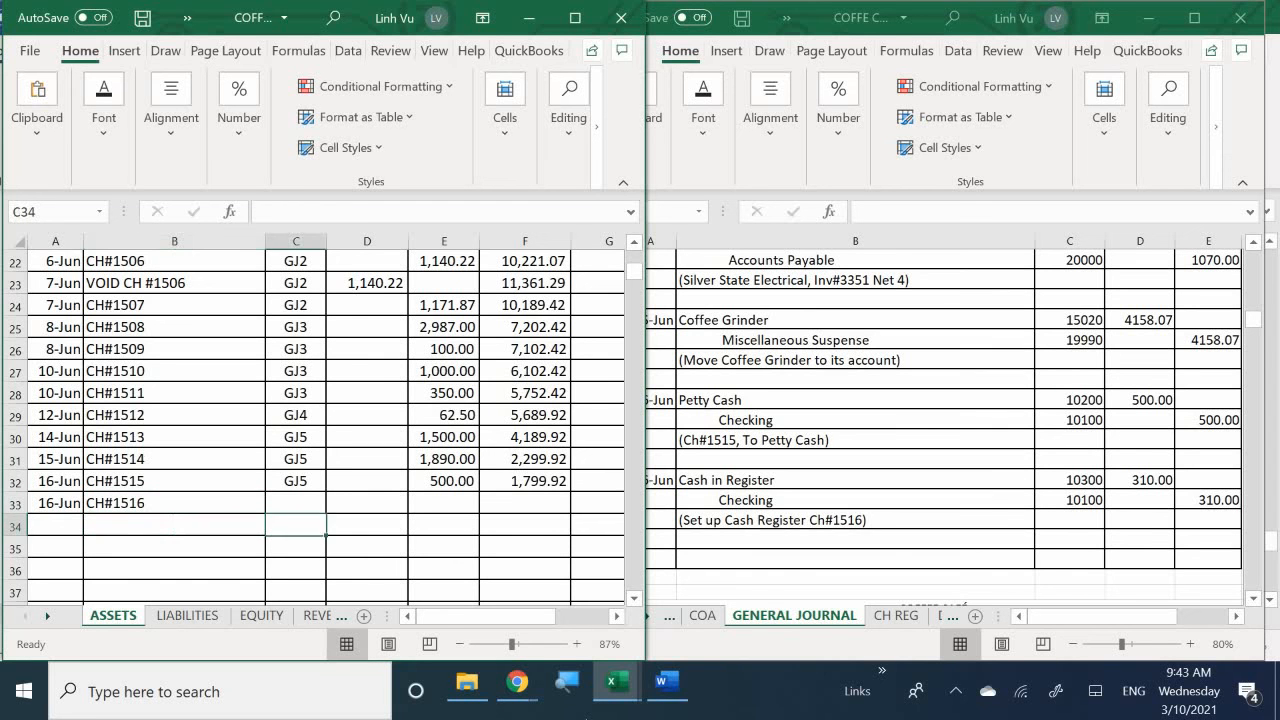
key("Up")
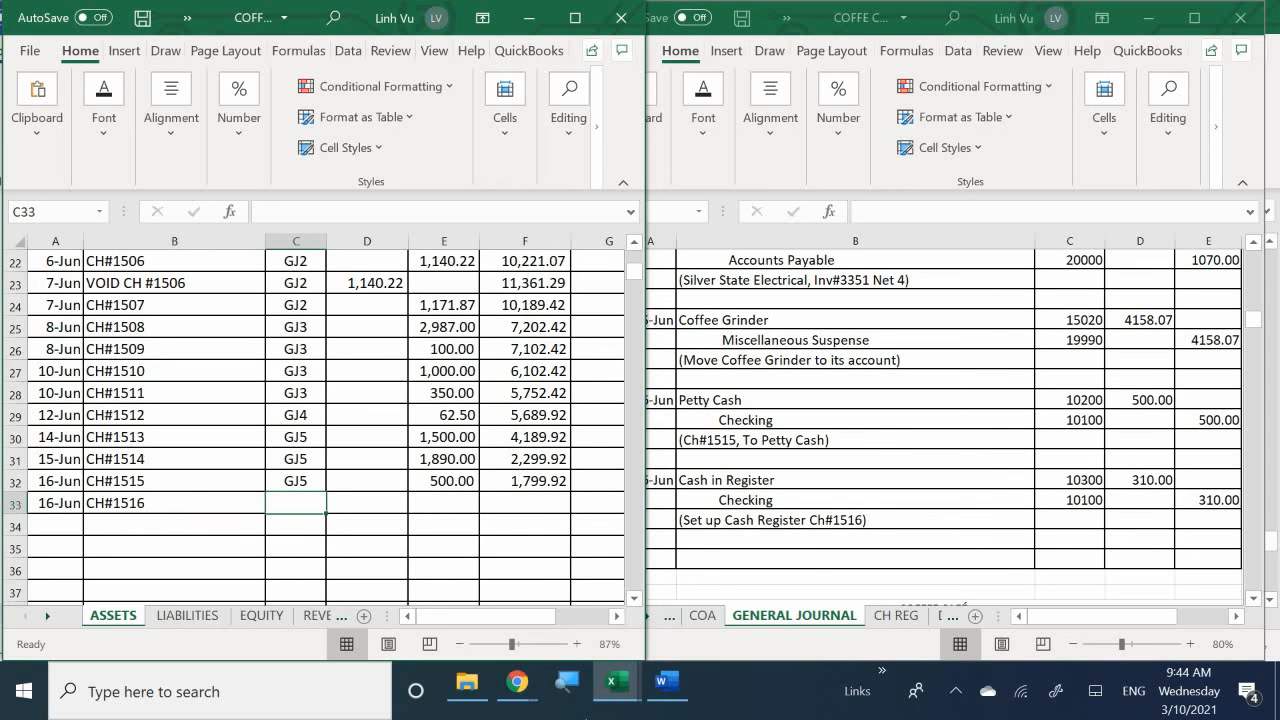
type("GJ")
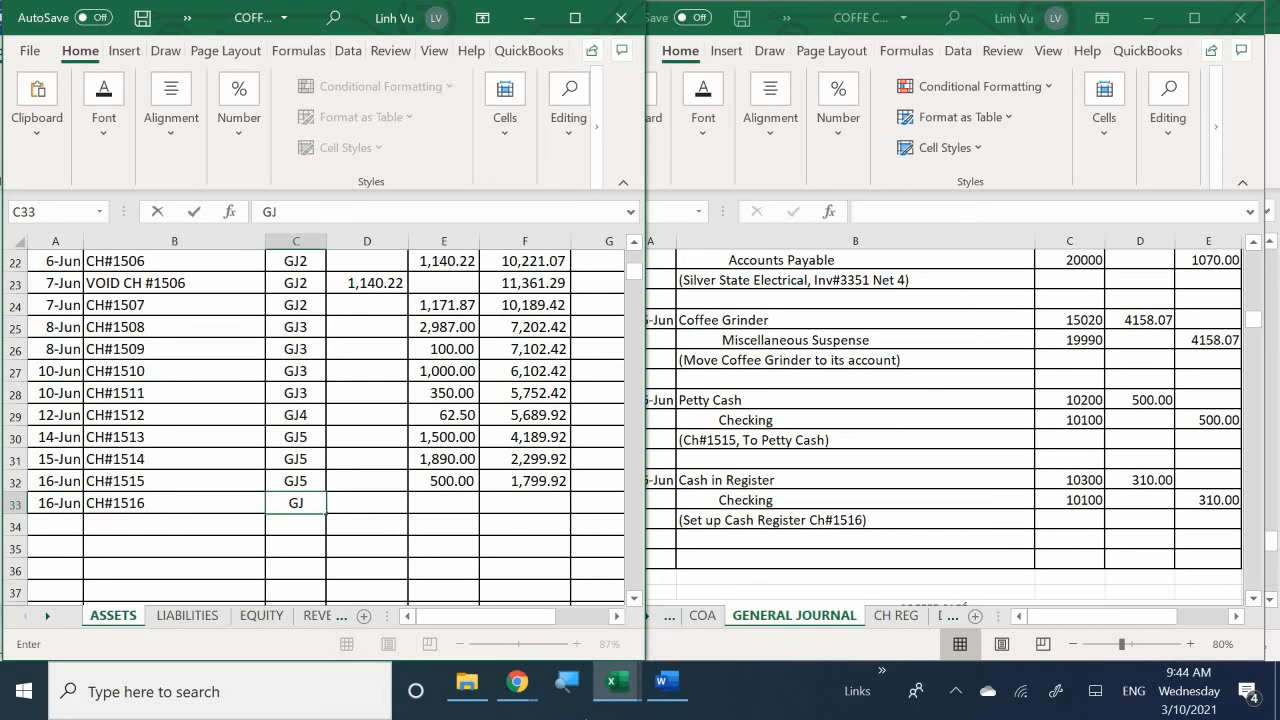
type("5")
key("Return")
- Enter the credit amount 310 in E33 of the checking ledger for check 1516
key("Right")
key("Up")
key("Right")
key("Left")
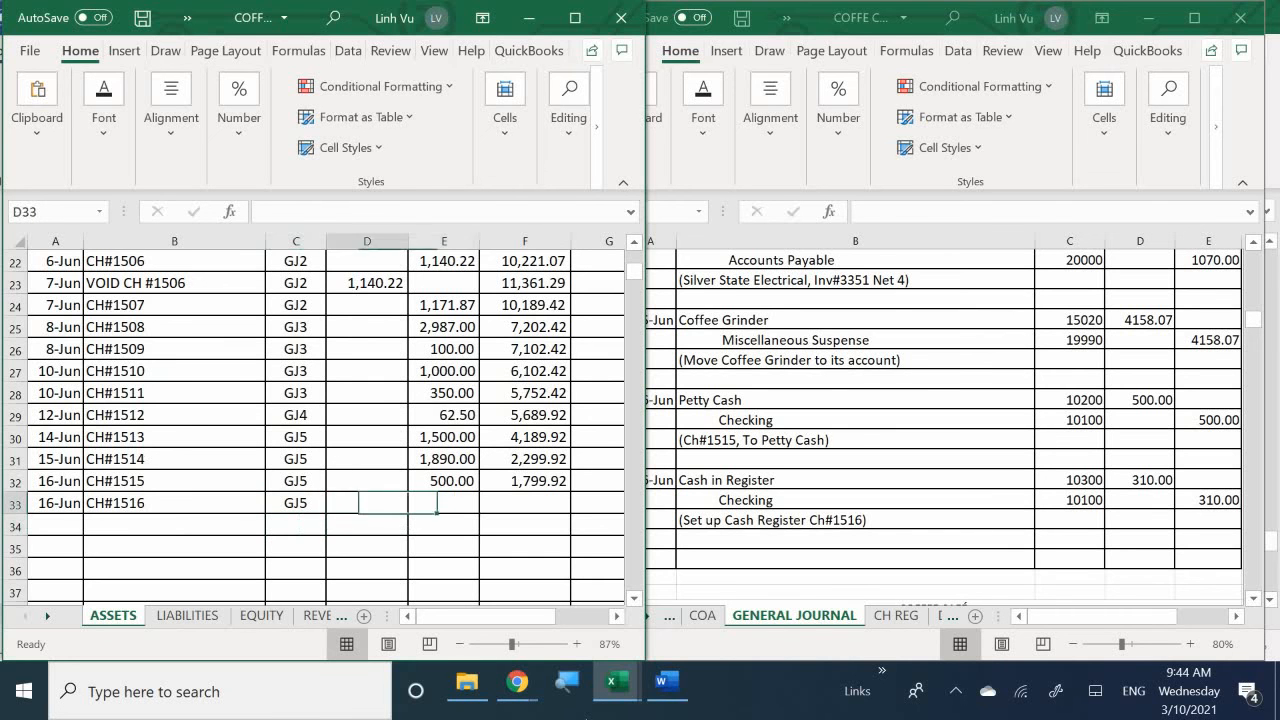
key("Right")
type("310")
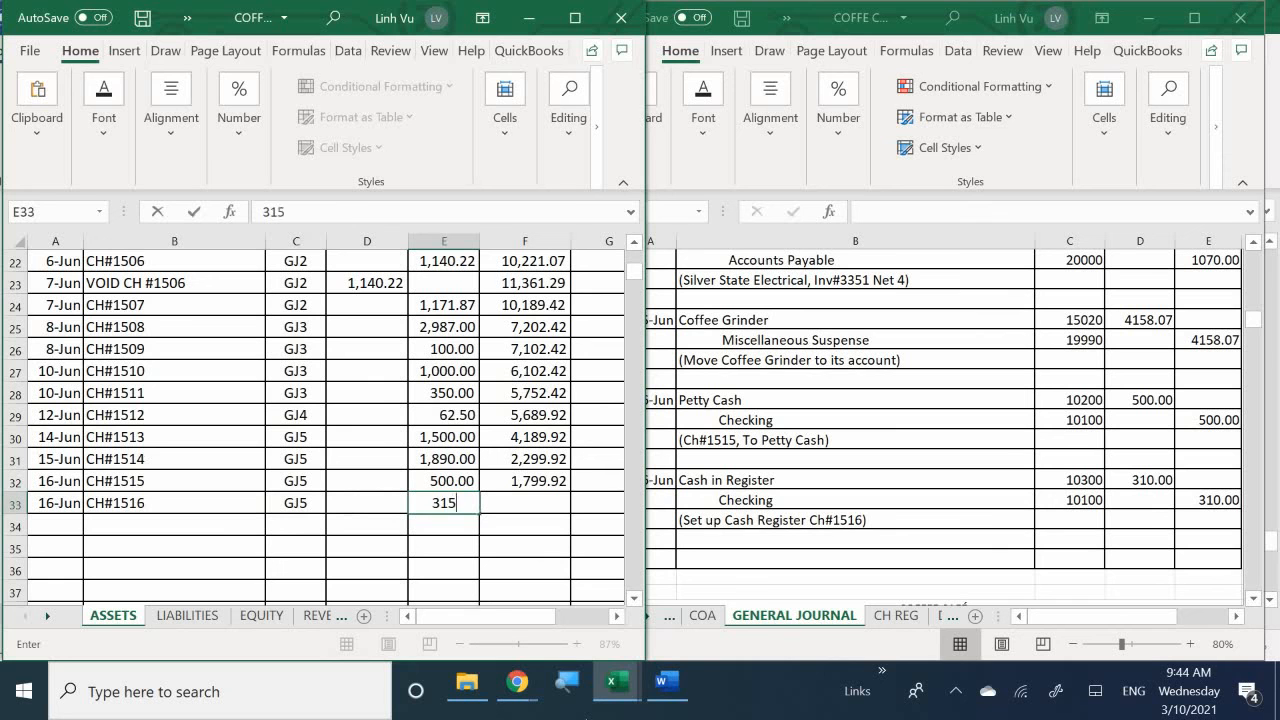
key("Return")
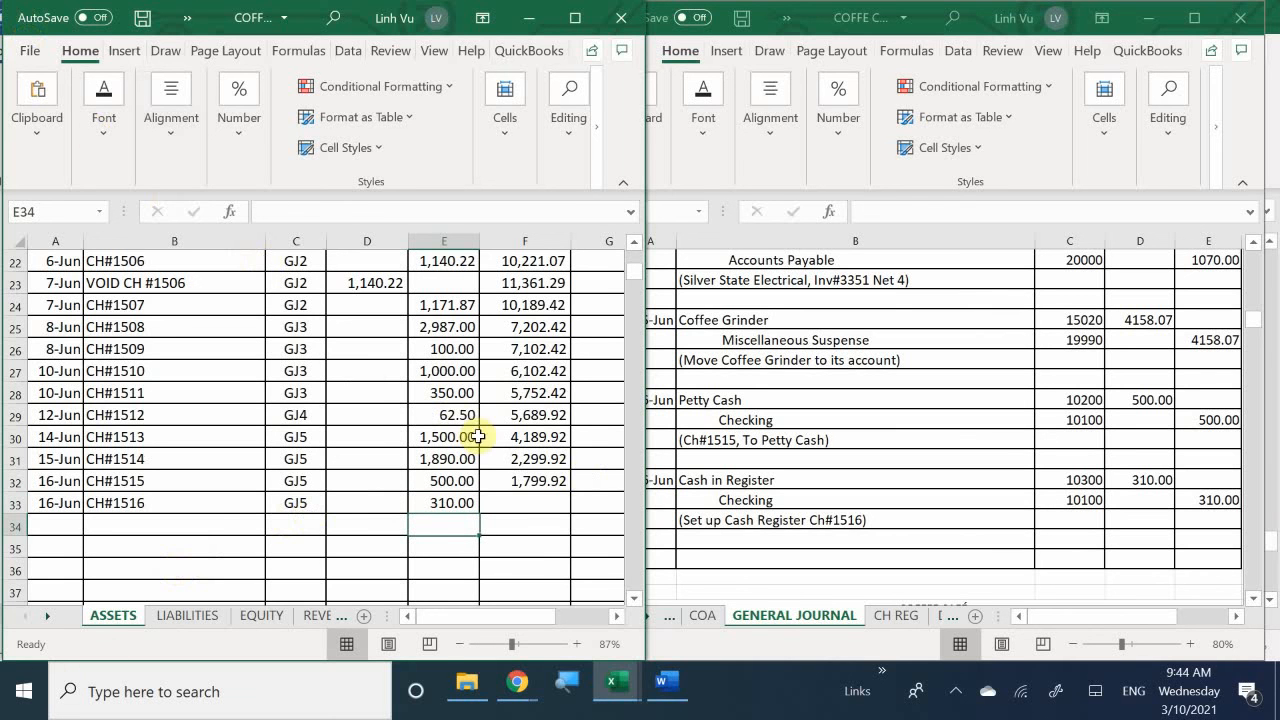
- Extend the running balance formula from F32 into F33 of the checking ledger
left_click(545, 484)
left_click_drag(570, 491, 567, 513)
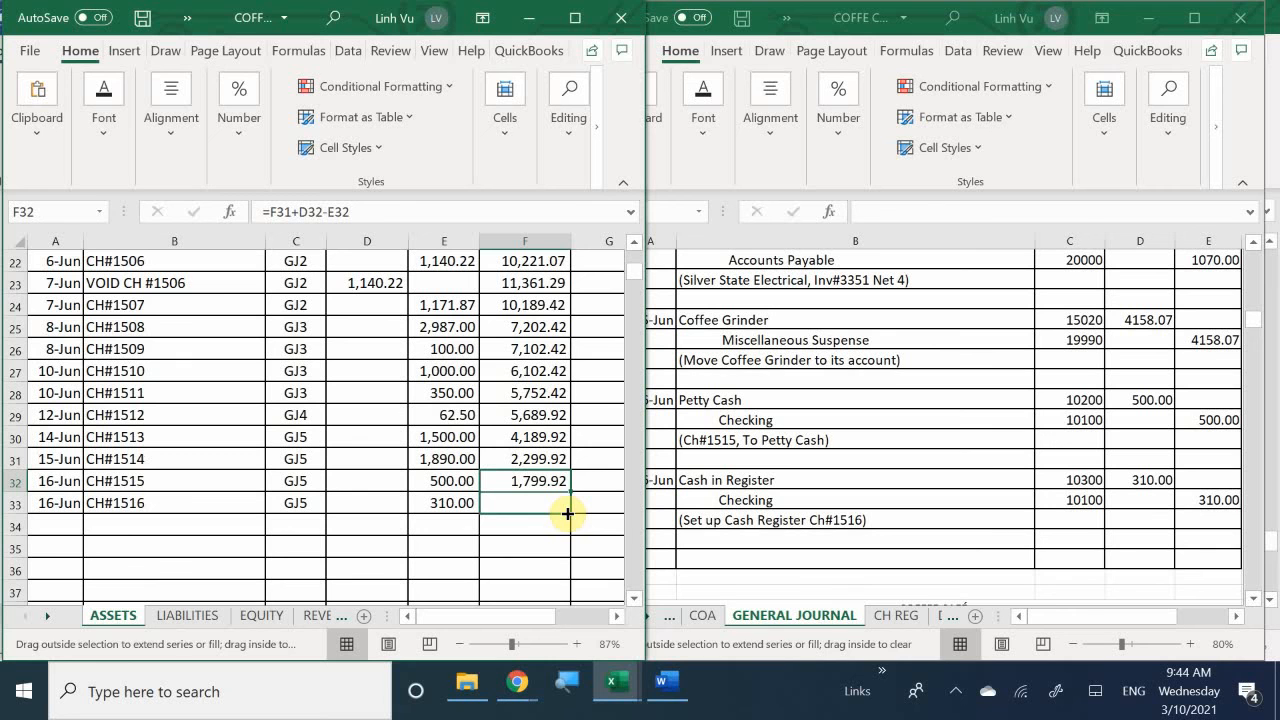
left_click_drag(567, 513, 569, 515)
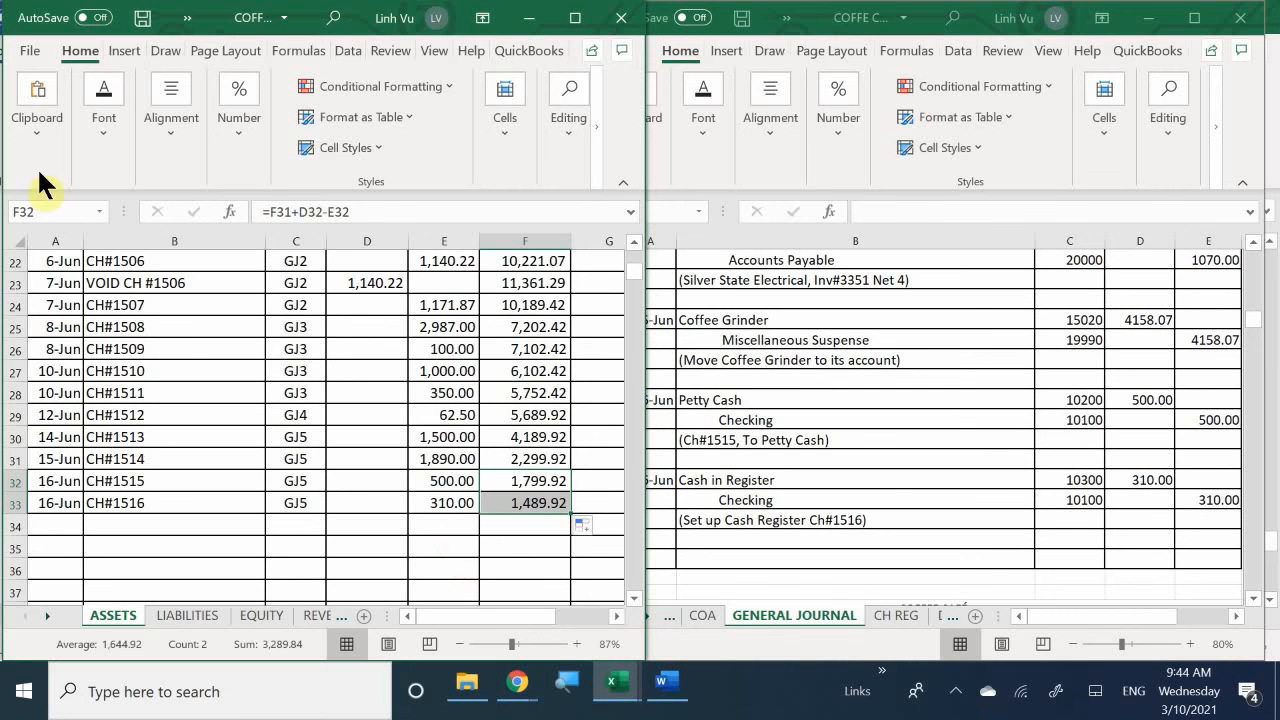
scroll(280, 492, "down", 10)
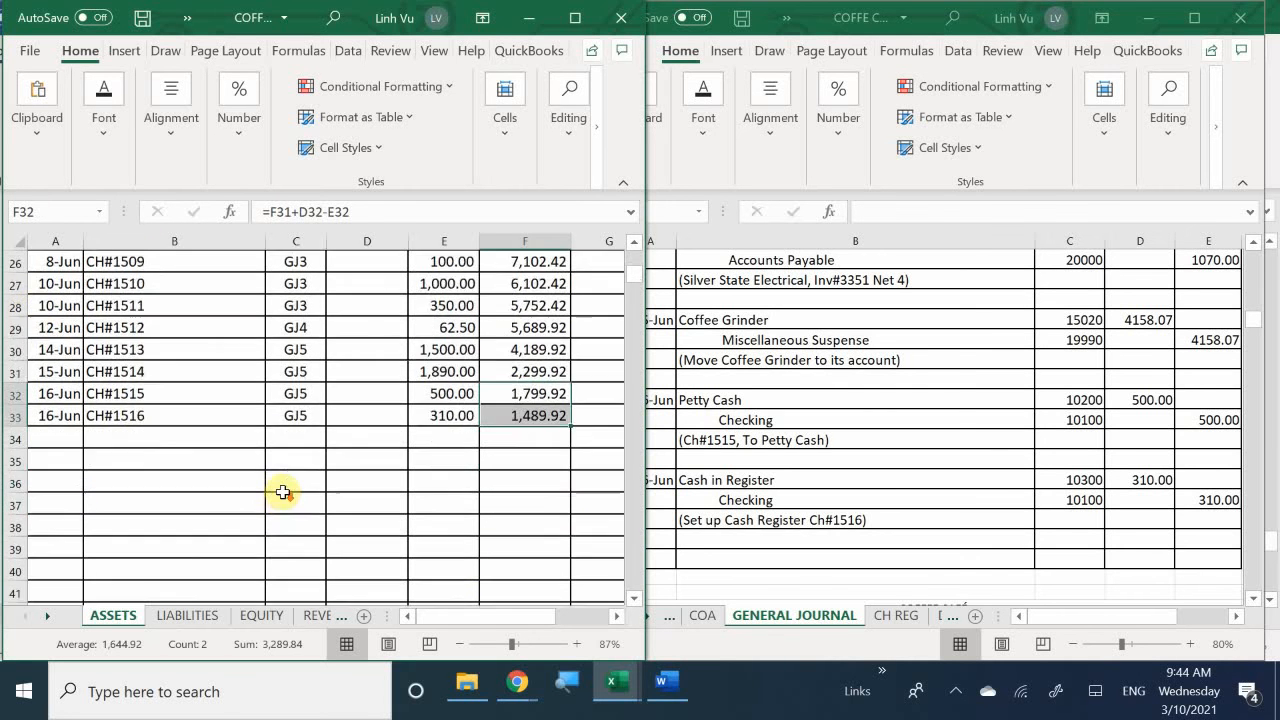
scroll(285, 482, "down", 15)
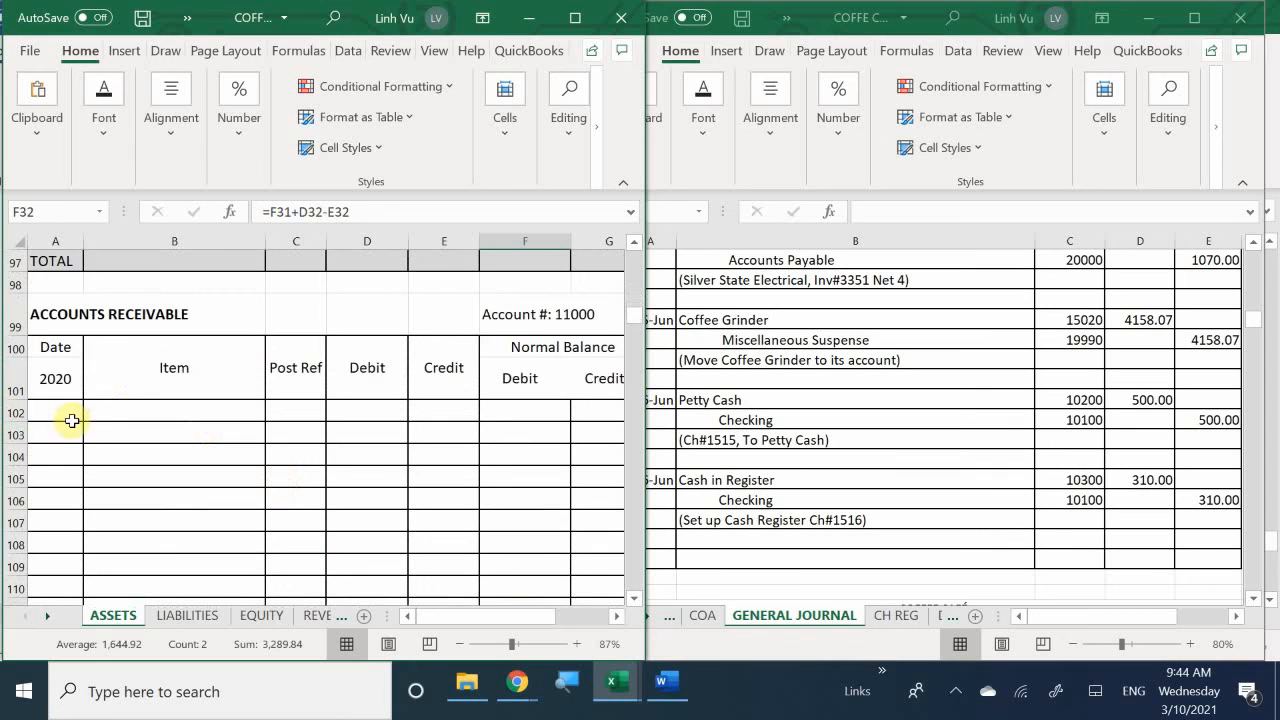
left_click(68, 410)
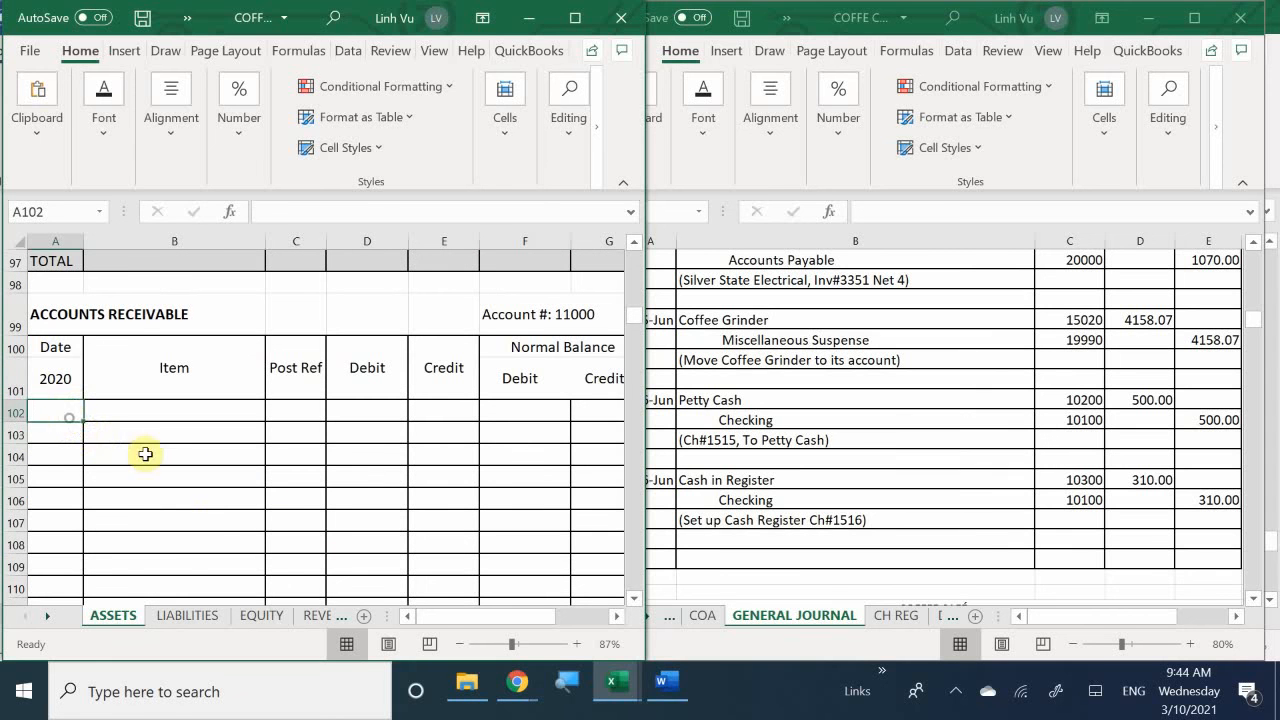
type("6/")
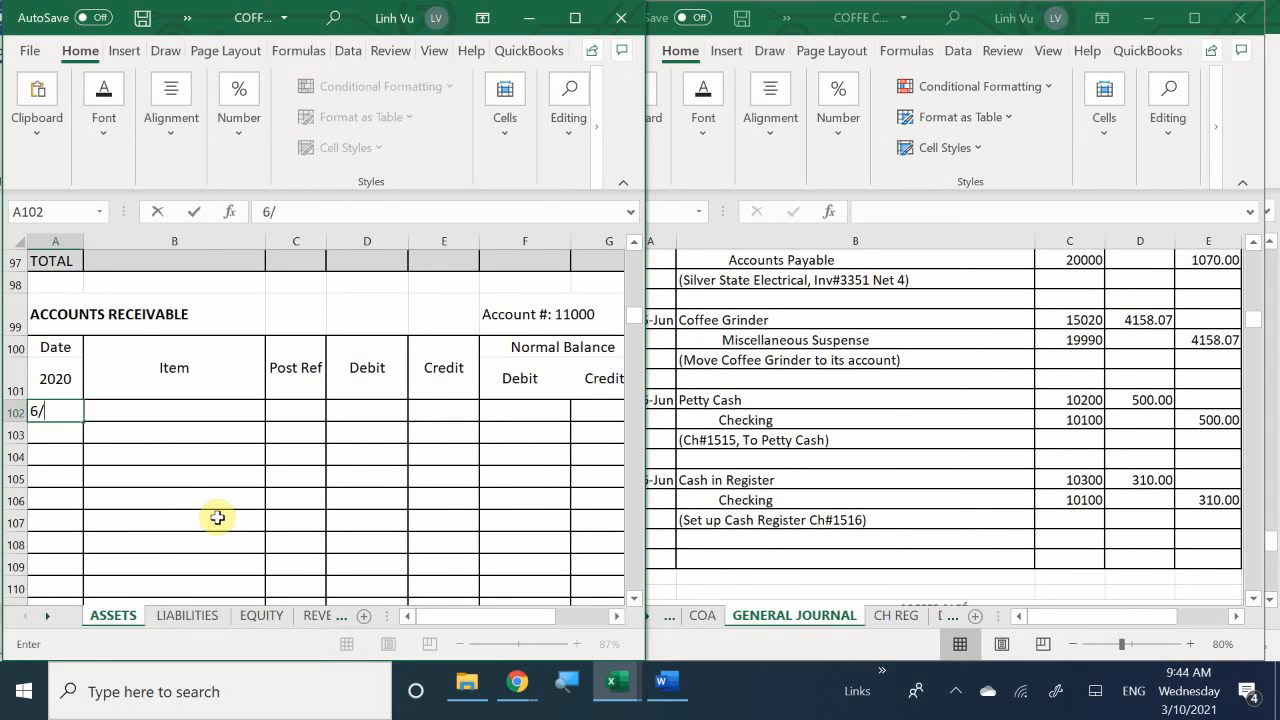
type("16")
key("Tab")
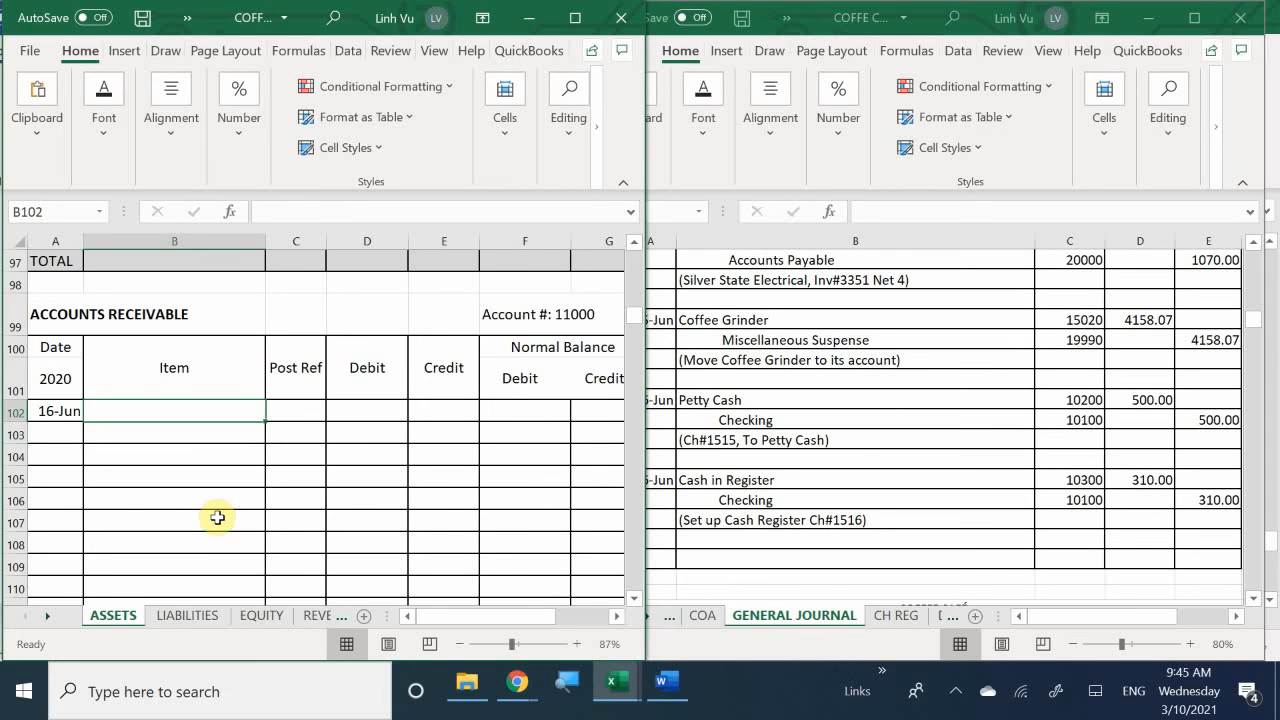
type("CH#")
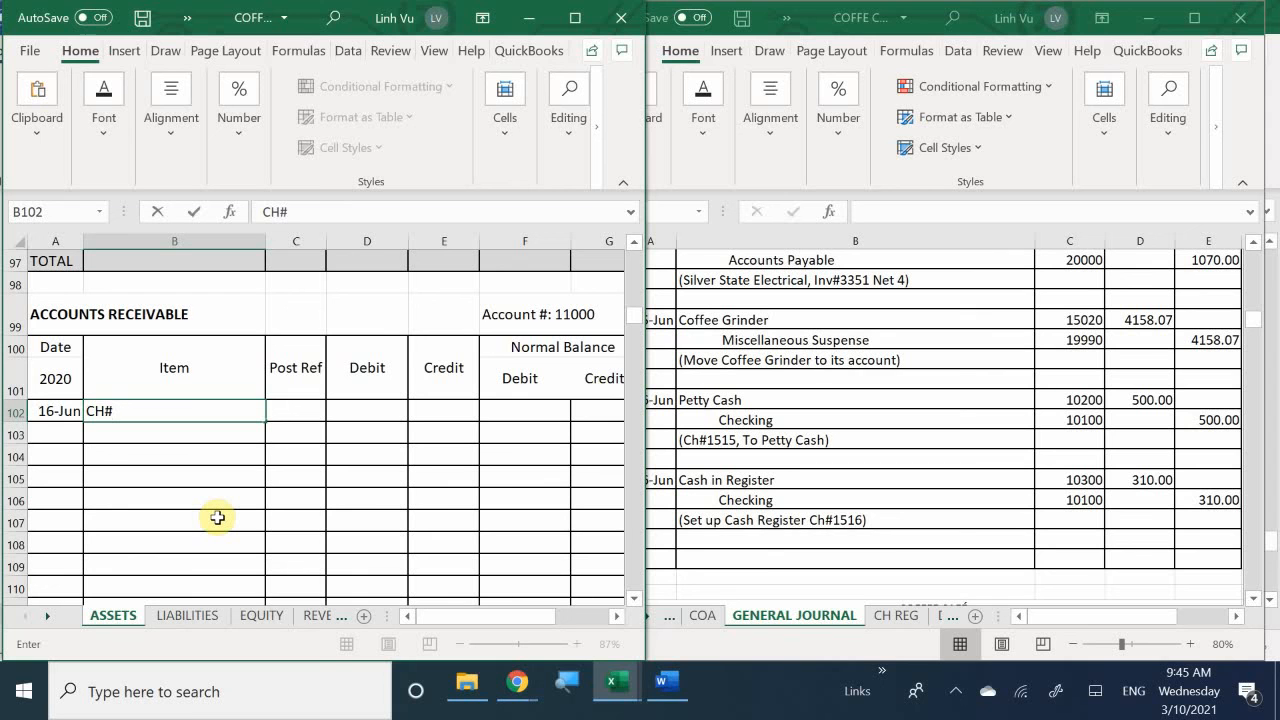
key("BackSpace")
key("BackSpace")
key("BackSpace")
type("Funds for Cash REg")
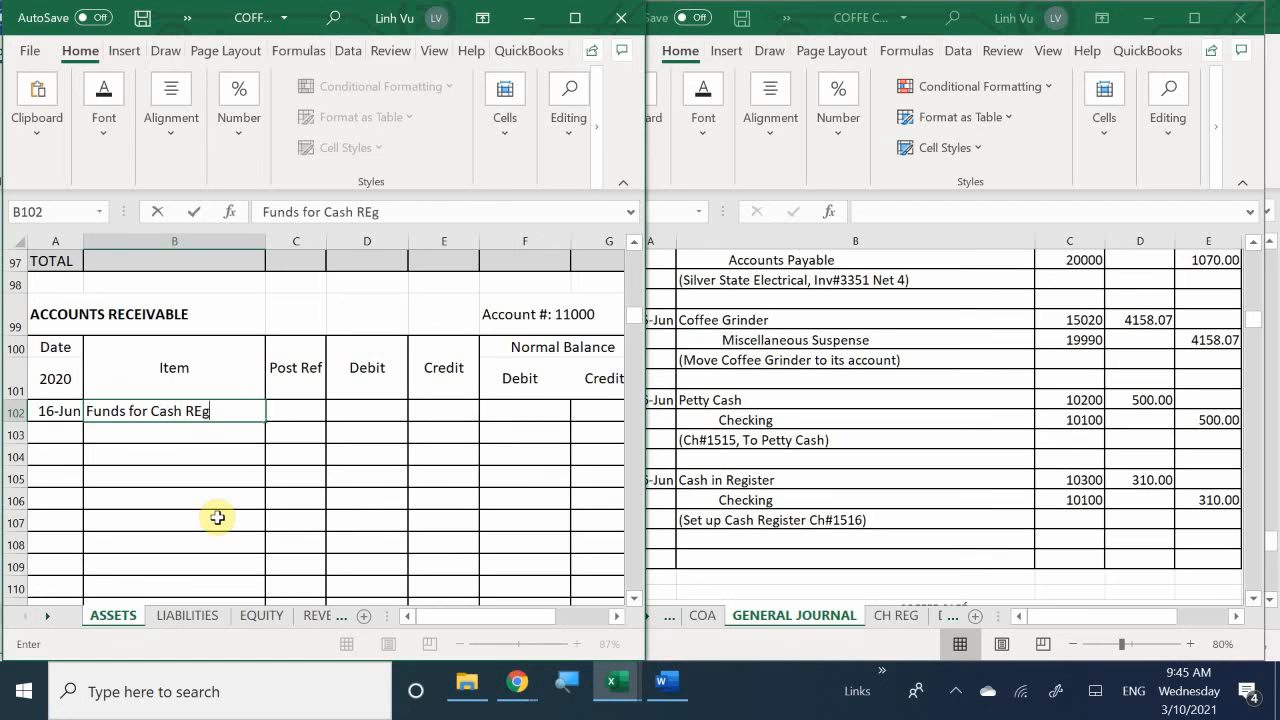
type("ister CH#")
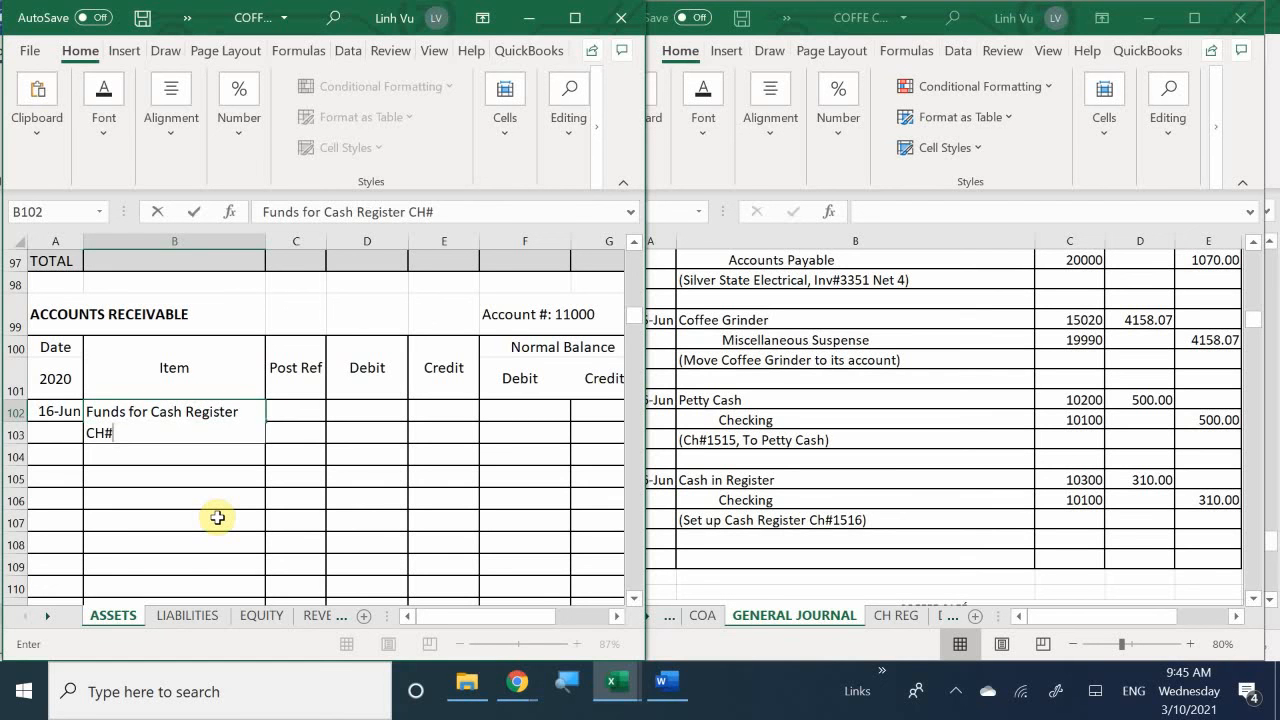
type("1516")
key("BackSpace")
key("BackSpace")
key("BackSpace")
key("BackSpace")
key("BackSpace")
key("BackSpace")
key("BackSpace")
key("BackSpace")
key("BackSpace")
key("BackSpace")
key("BackSpace")
key("BackSpace")
key("BackSpace")
key("BackSpace")
key("BackSpace")
key("BackSpace")
key("BackSpace")
key("BackSpace")
key("BackSpace")
key("BackSpace")
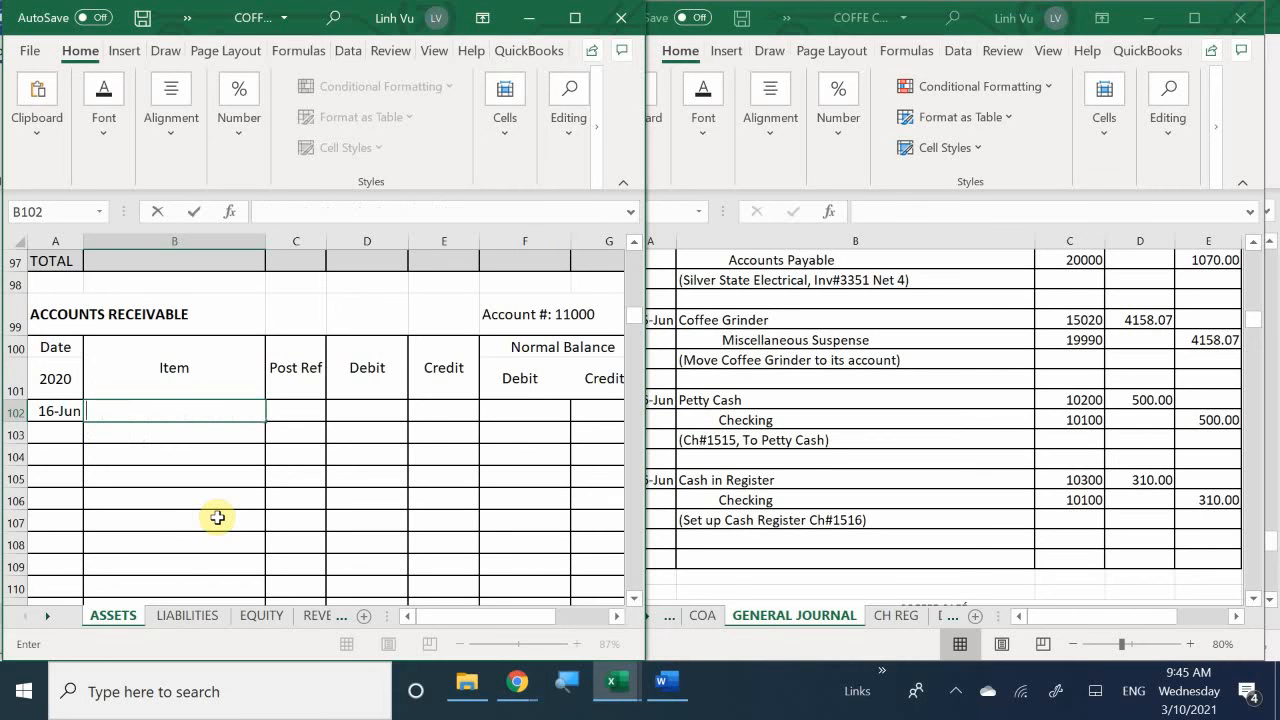
key("Left")
key("BackSpace")
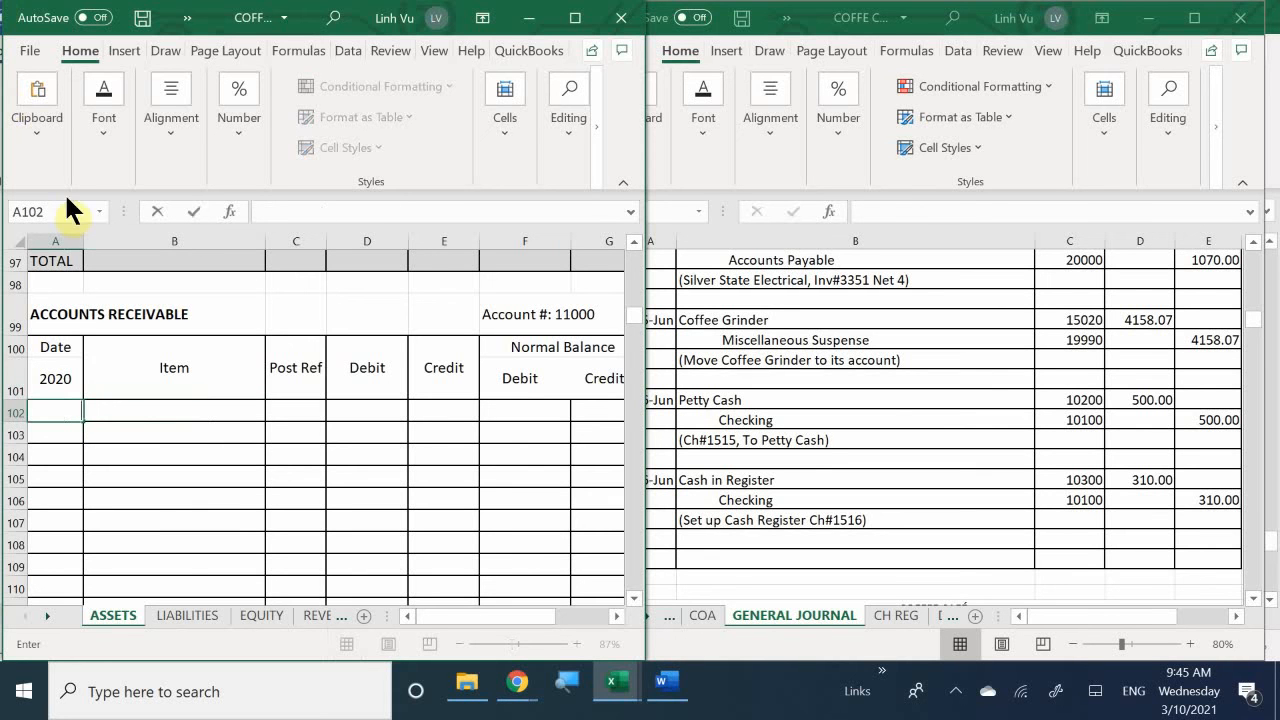
- Enter the date 6/16 in A94 of the Cash in Register ledger, account 10300
scroll(235, 420, "up", 4)
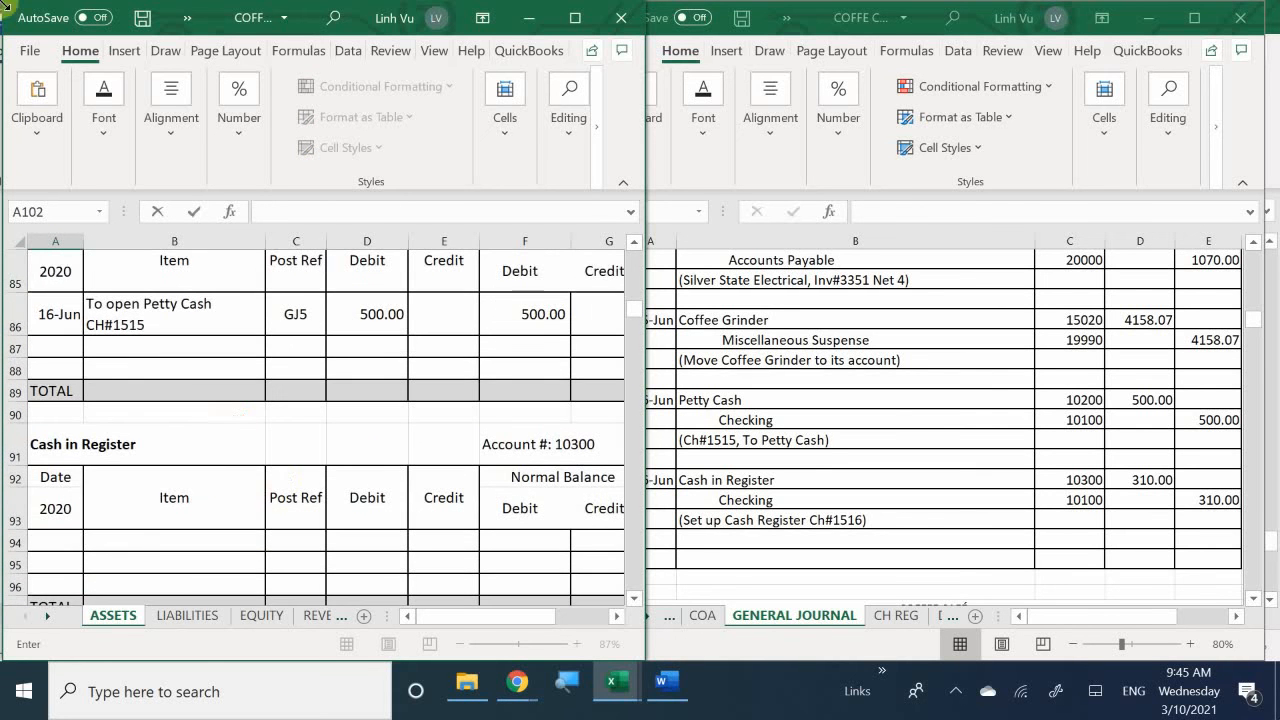
left_click(57, 543)
type("6")
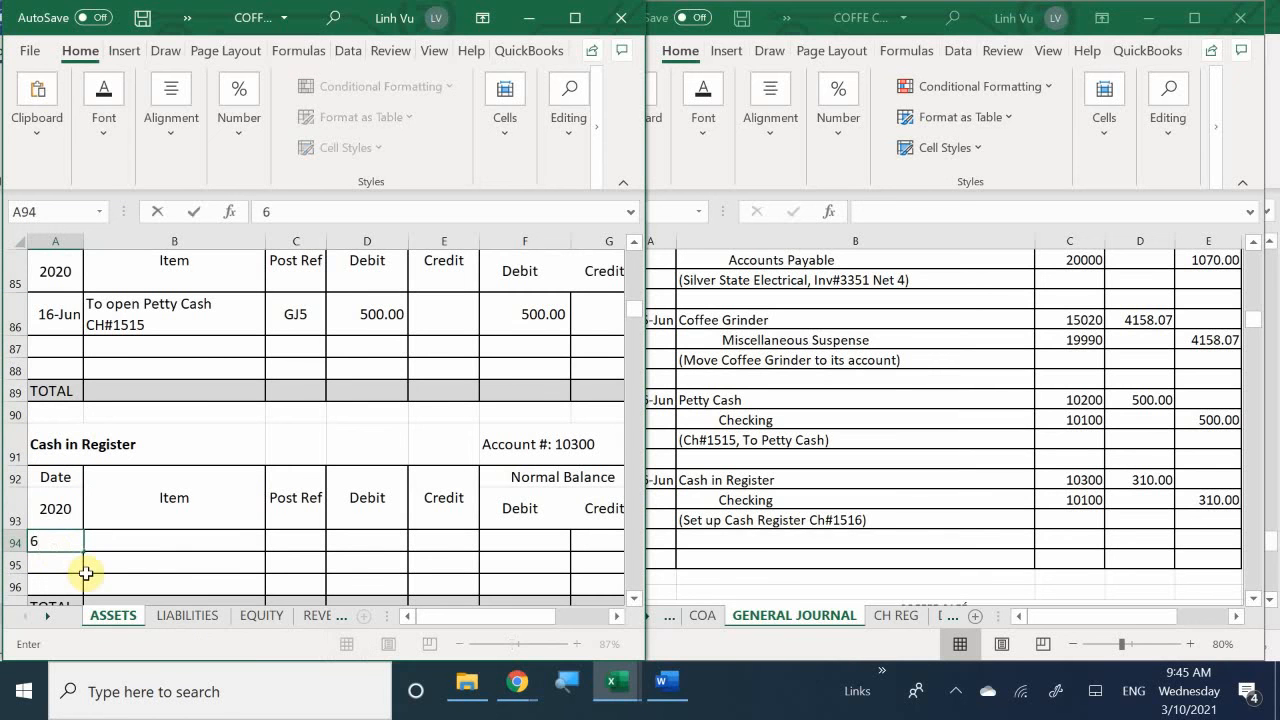
type("/16")
key("Return")
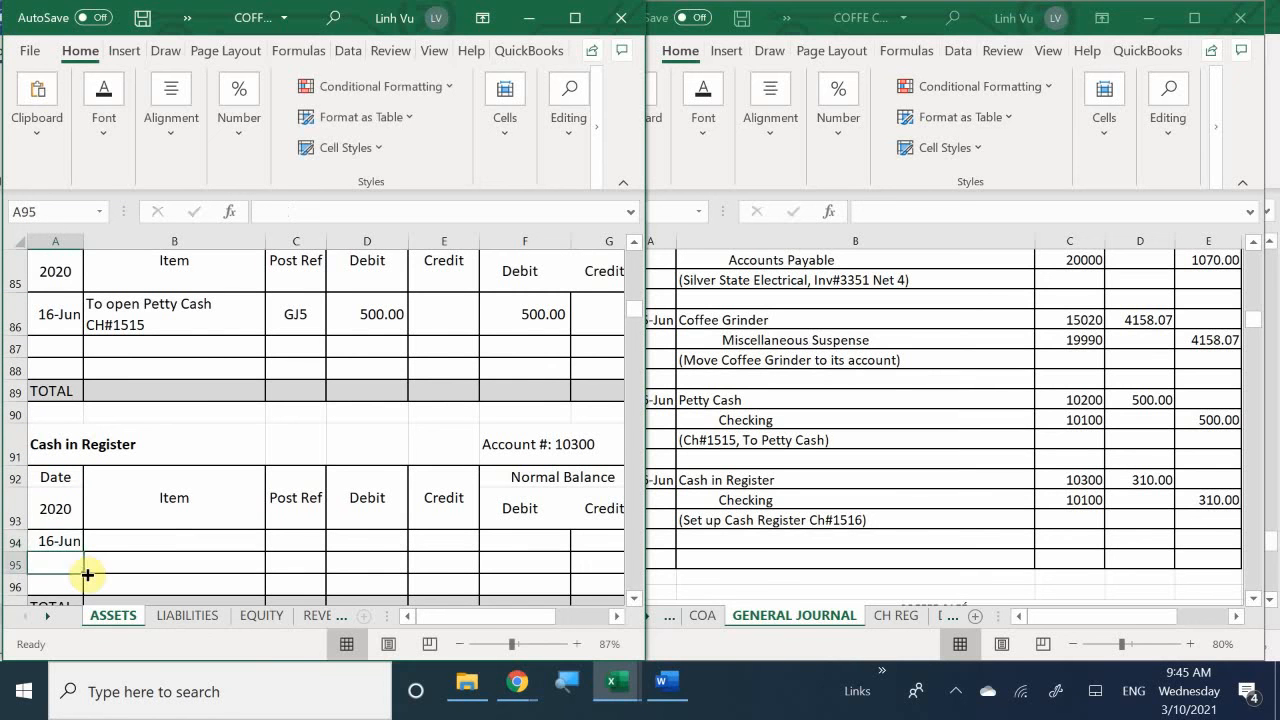
- Enter the item description Funds for Cash Register CH#1516 in B94 of the Cash in Register ledger
key("Right")
key("Up")
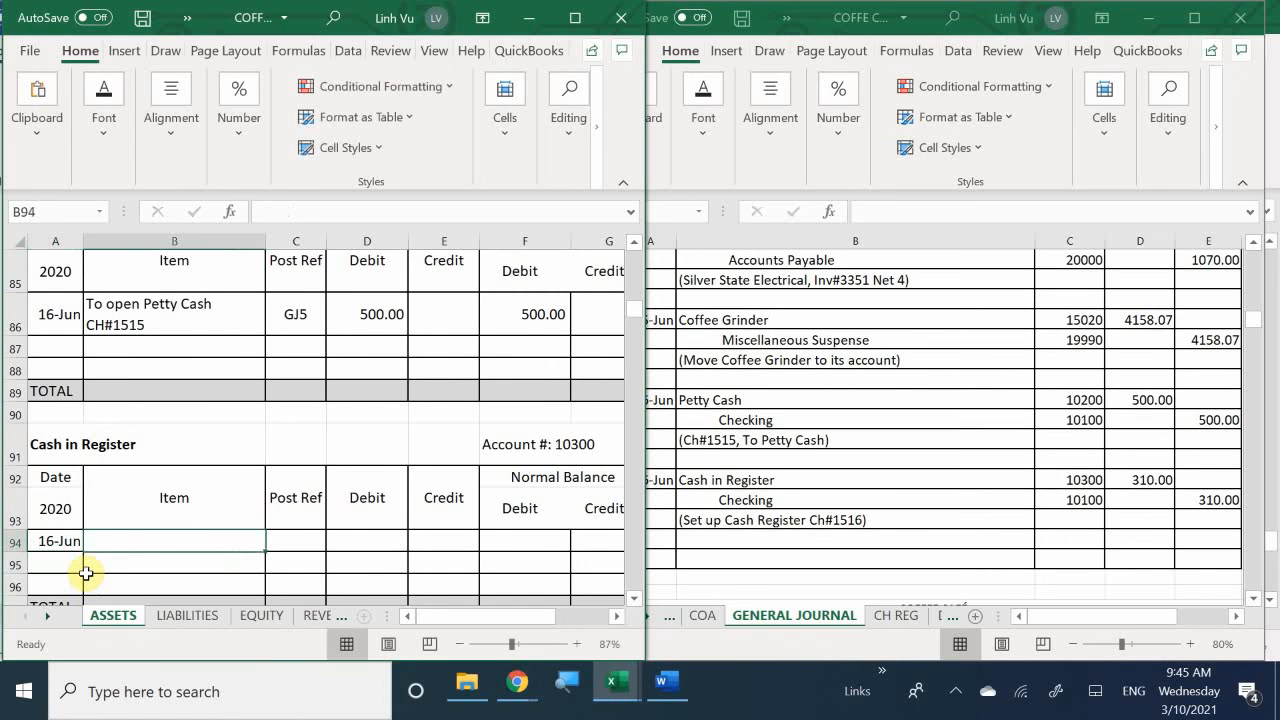
type("Funds ")
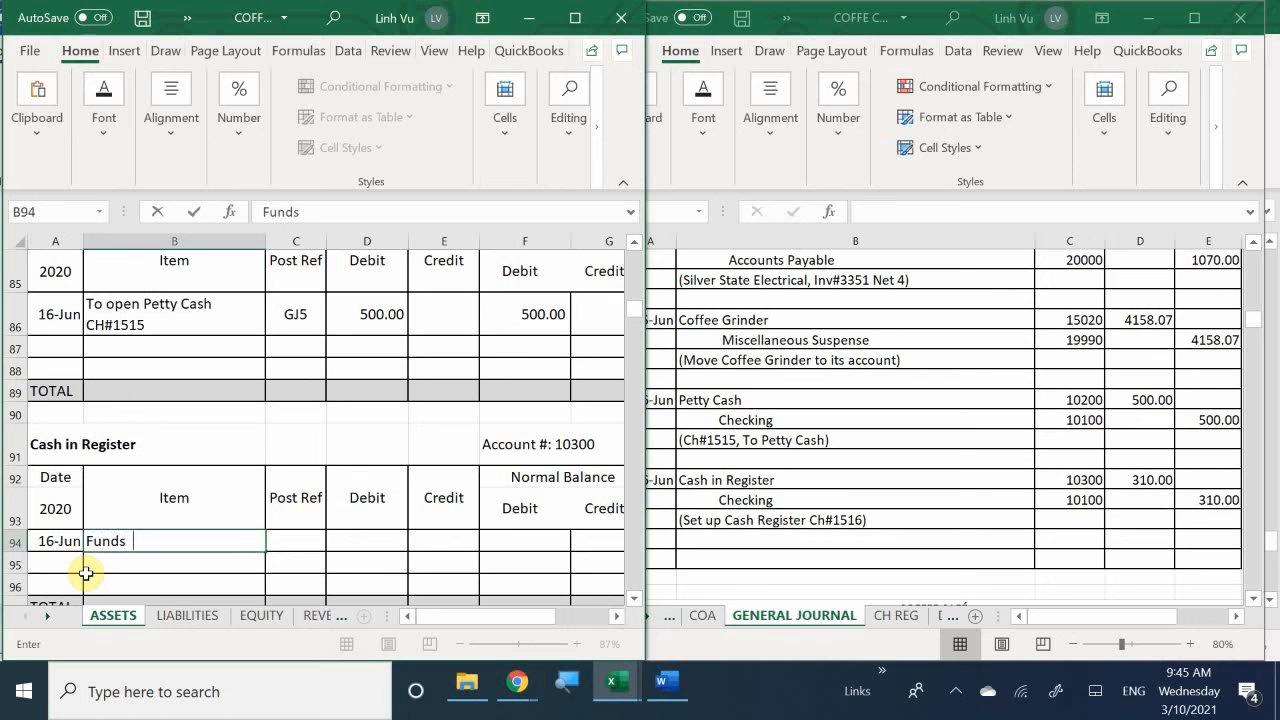
type("for Cash Regost")
key("BackSpace")
key("BackSpace")
key("BackSpace")
type("ist")
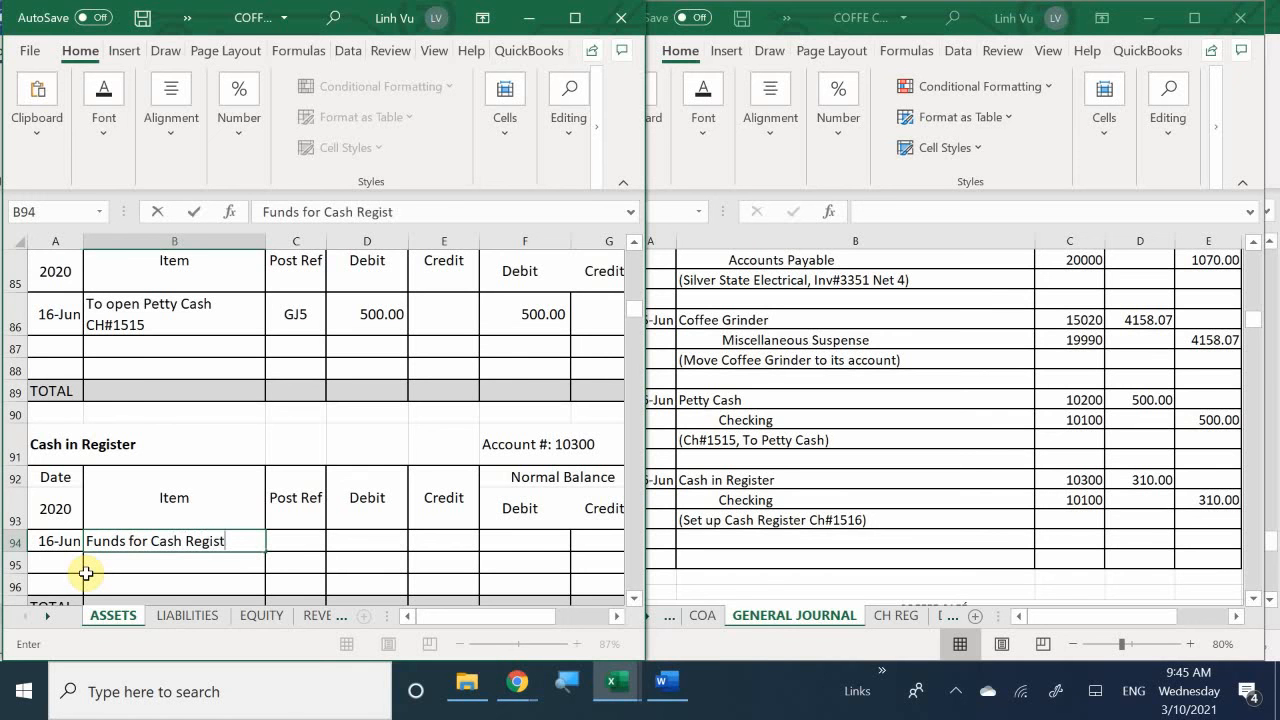
type("er CH#1516")
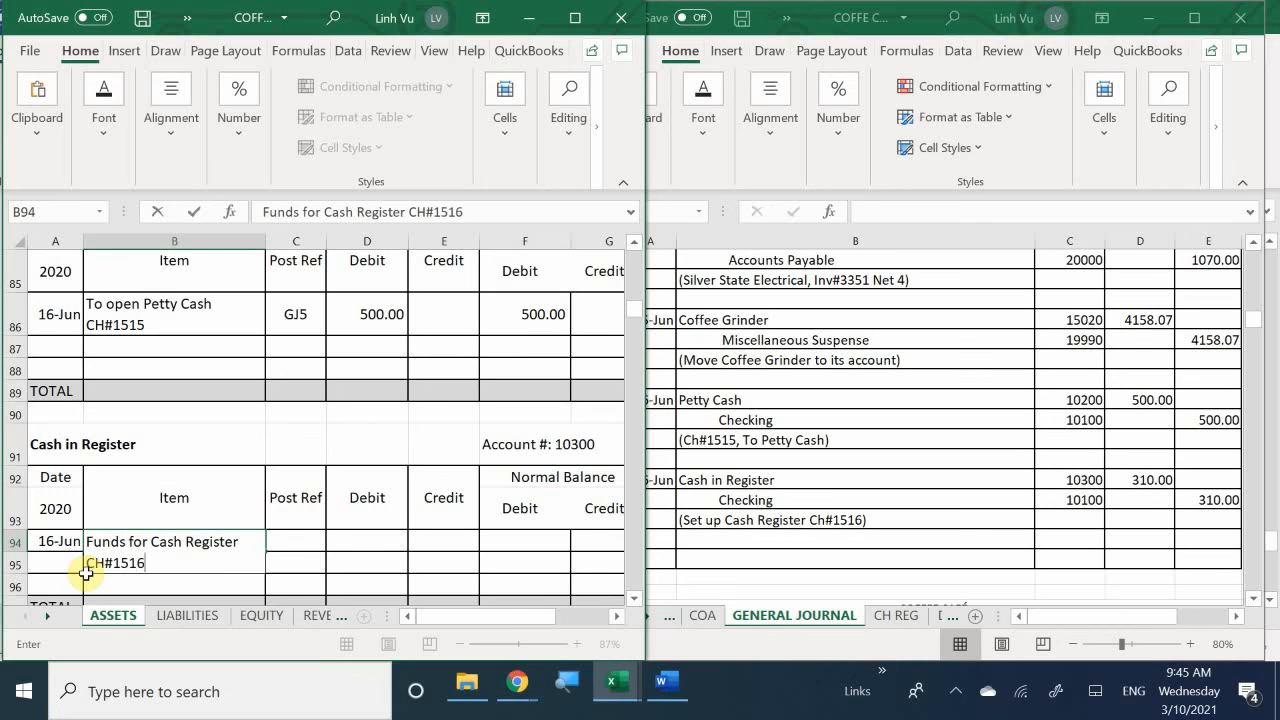
key("Tab")
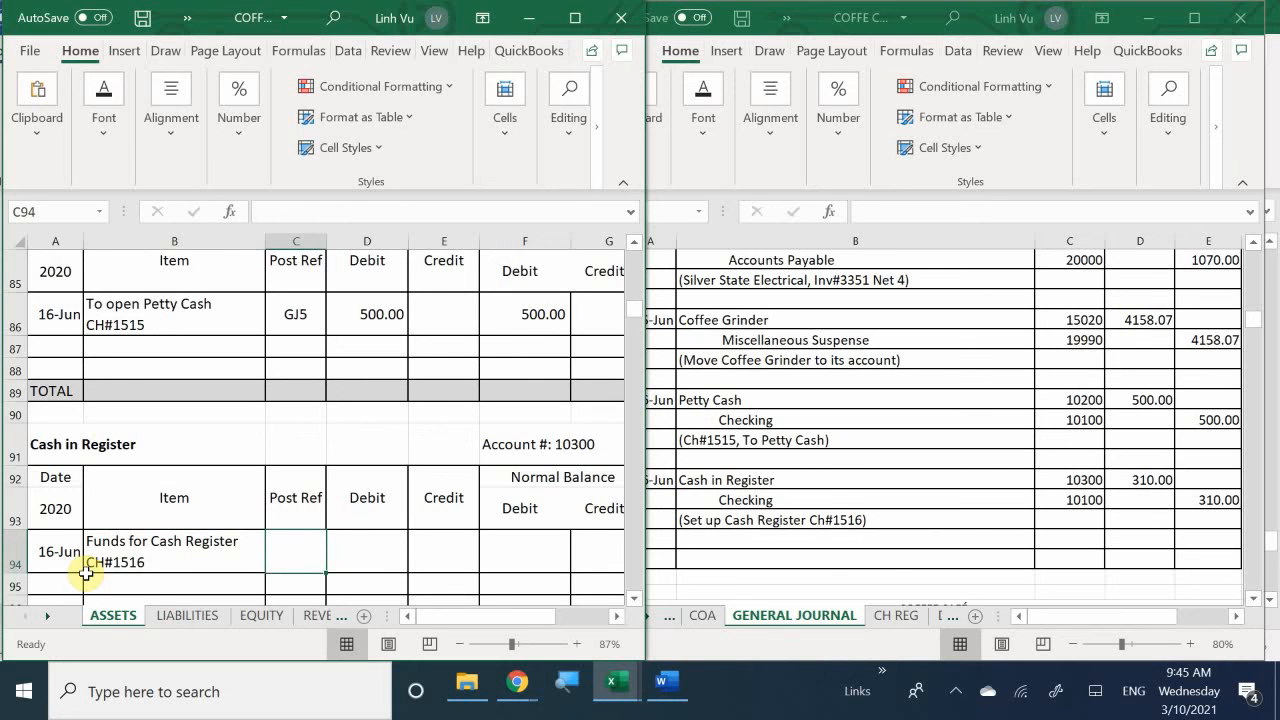
- Enter the posting reference GJ5 in C94 of the Cash in Register ledger
type("FJ")
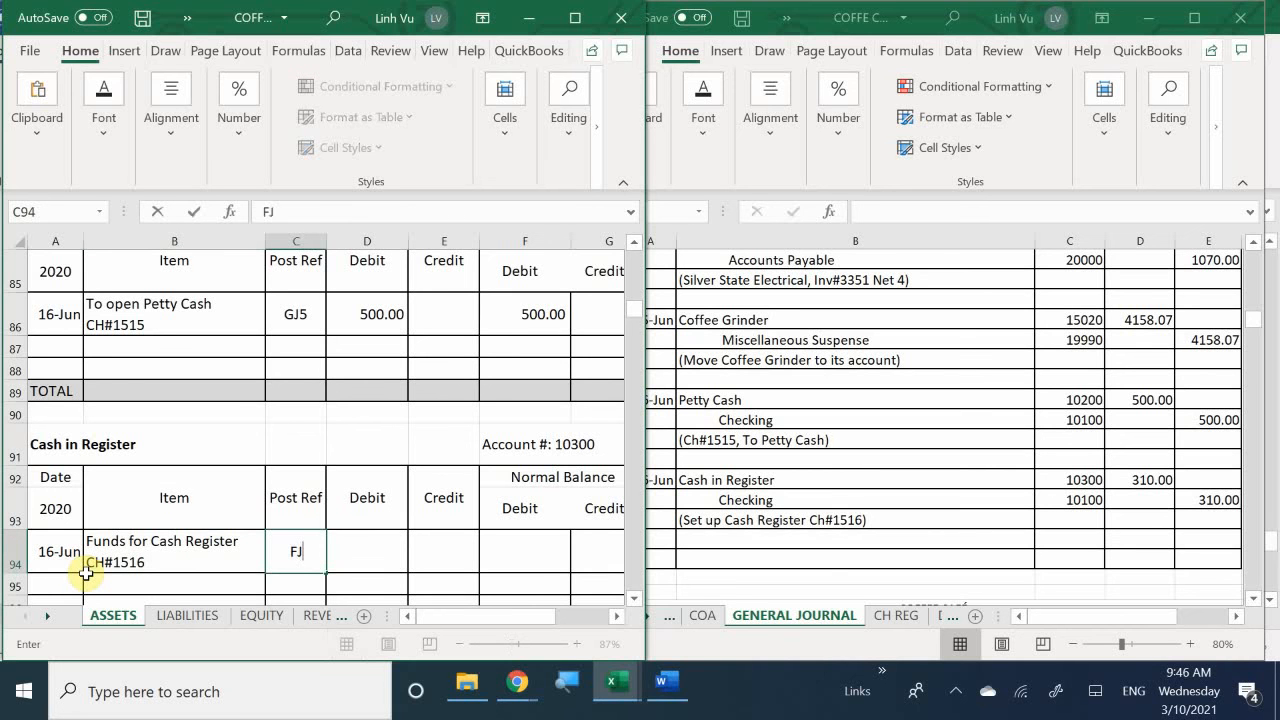
key("BackSpace")
key("BackSpace")
type("GJ5")
key("Return")
- Enter the debit 310 in D94 and set the debit balance in F94 to a formula referencing D94
key("Right")
key("Up")
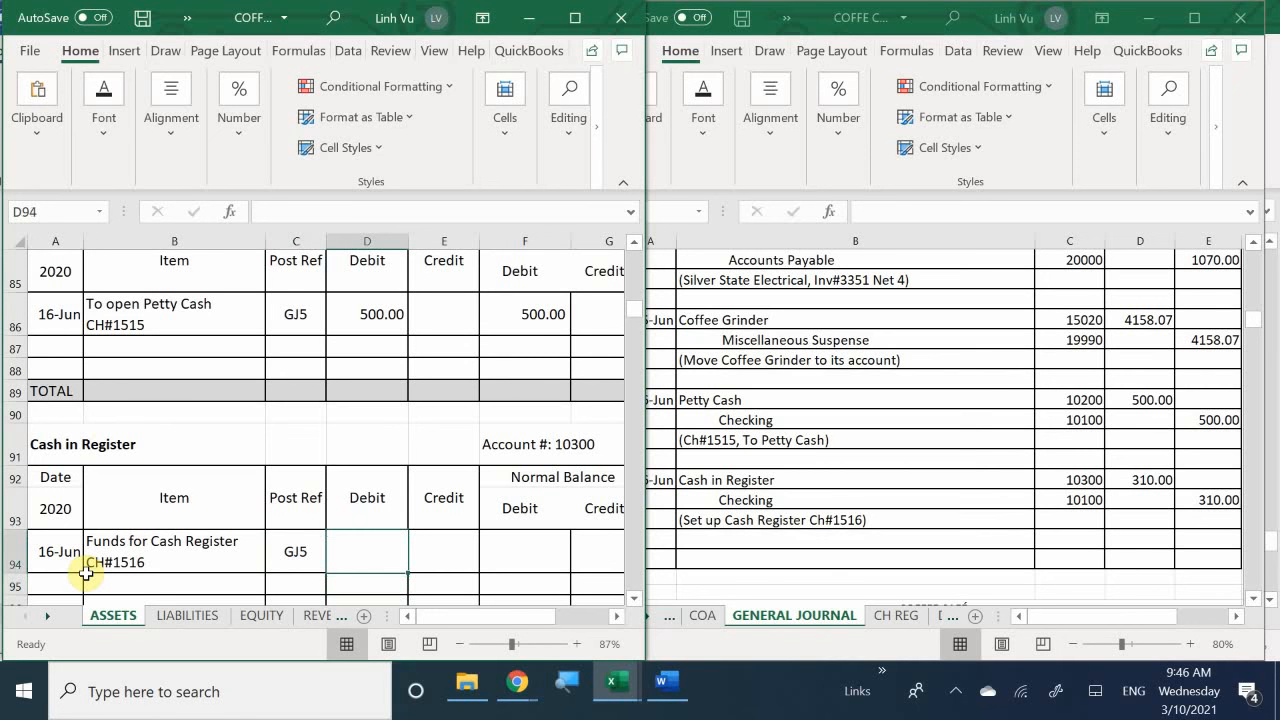
type("310")
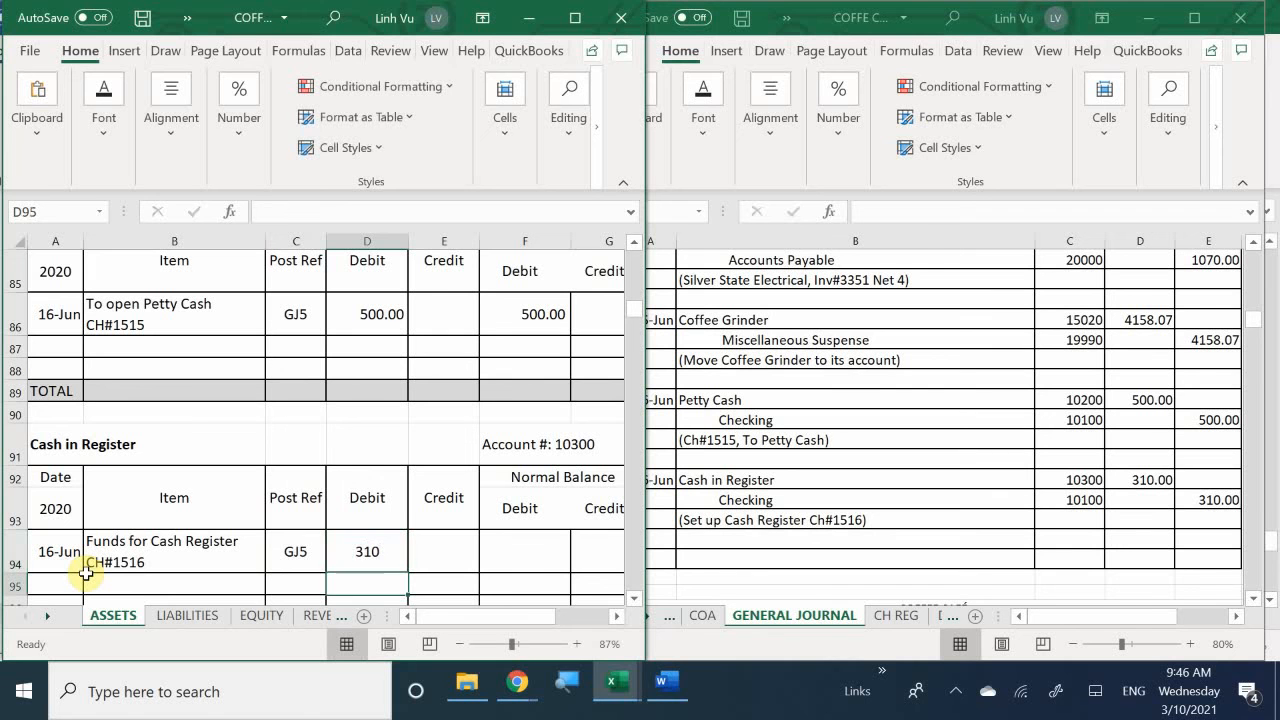
key("Tab")
key("Tab")
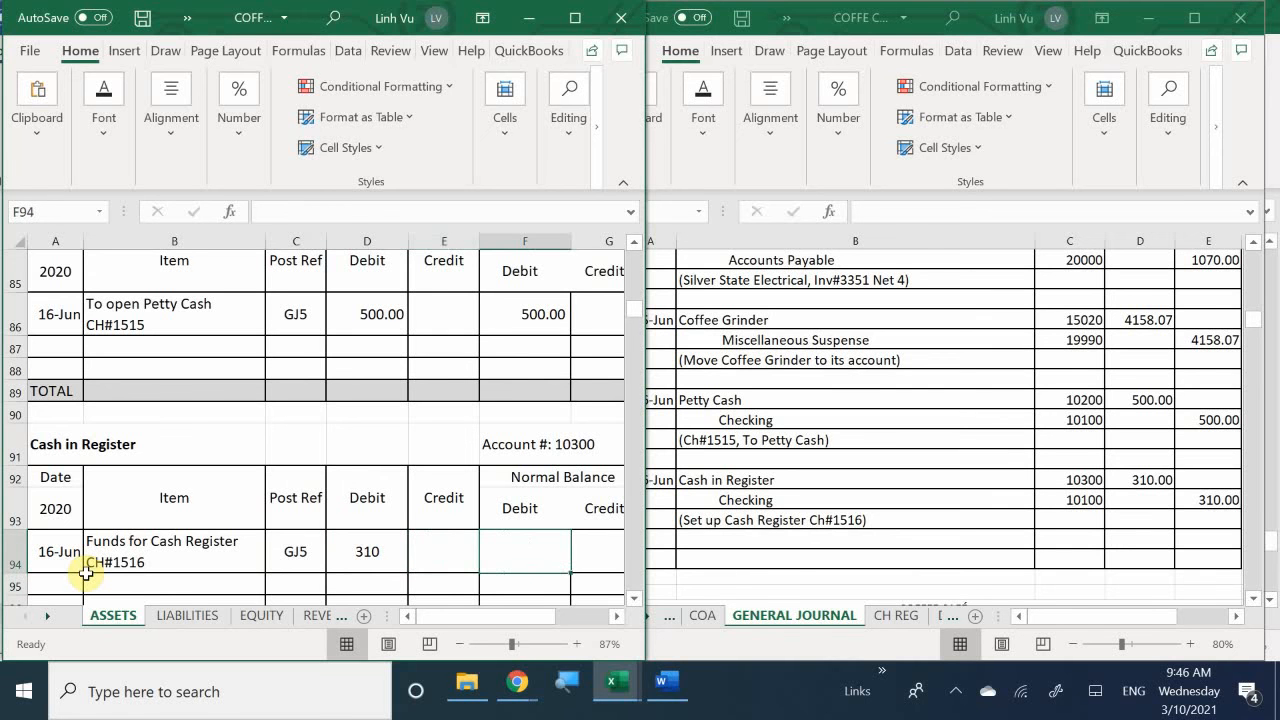
type("=")
key("Left")
key("Left")
key("Return")
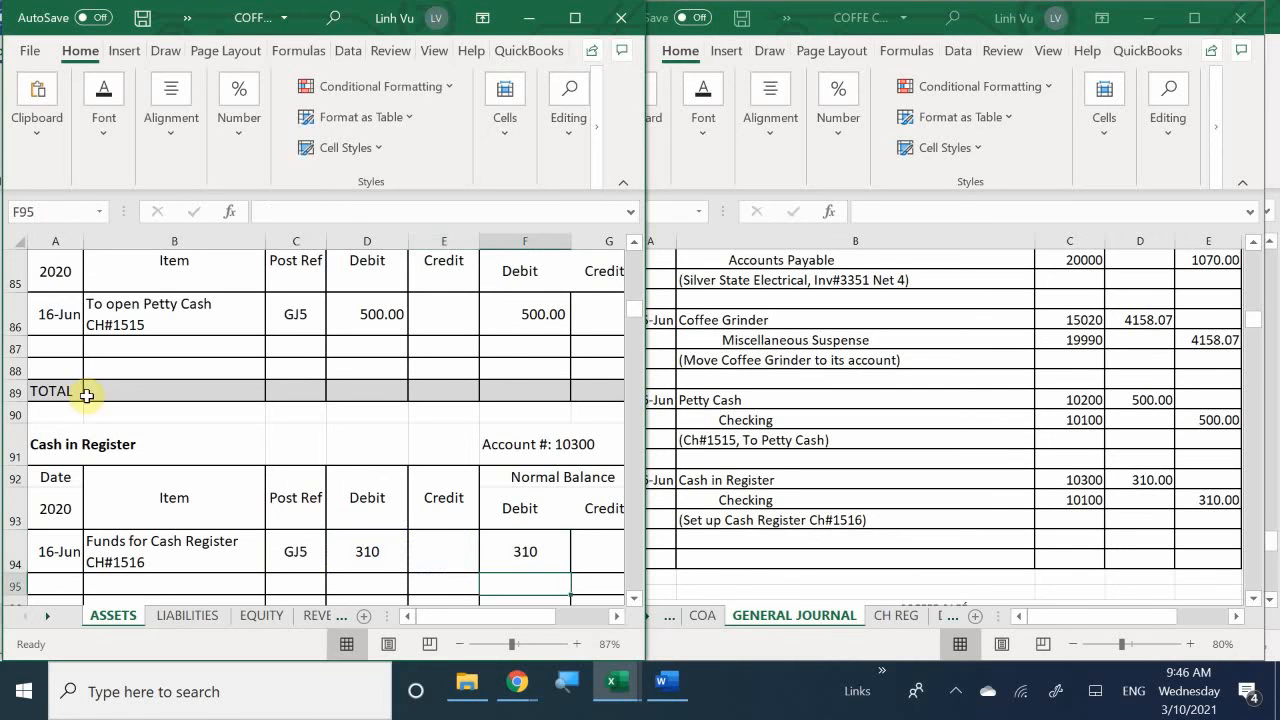
- Apply the comma number format to the Cash in Register ledger's amount cells D94:G97
scroll(369, 420, "down", 2)
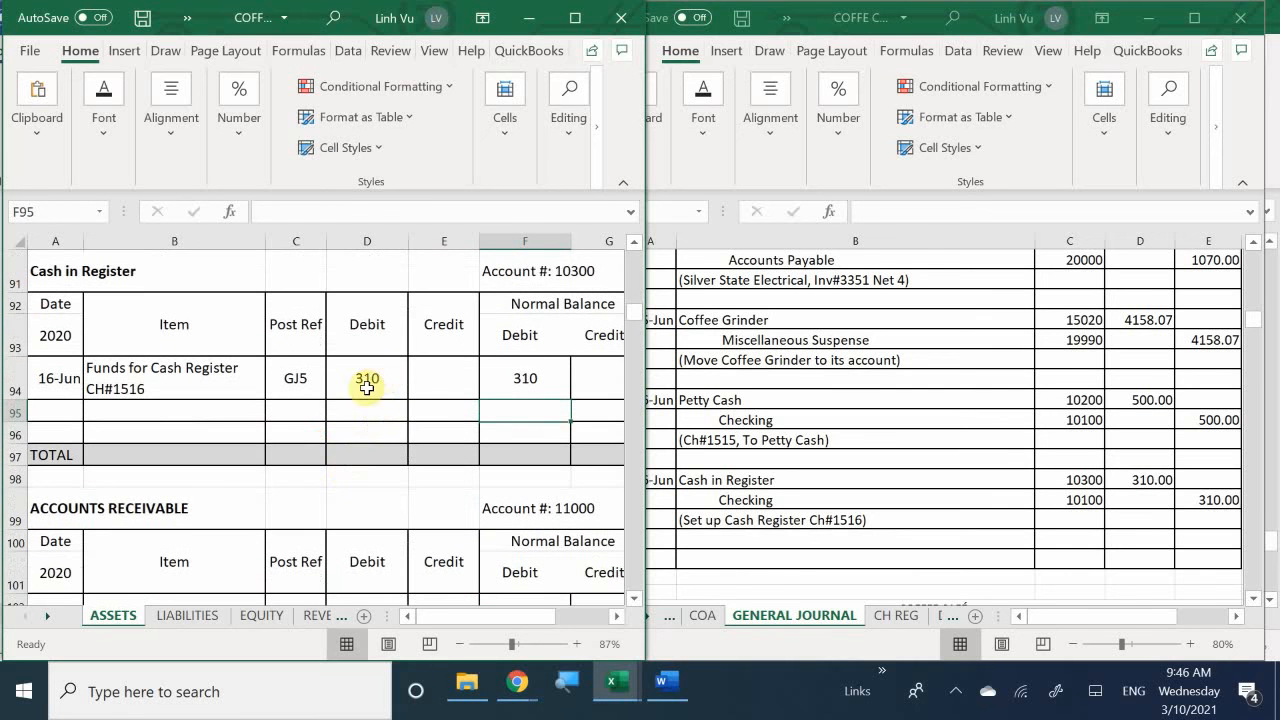
left_click_drag(367, 378, 588, 468)
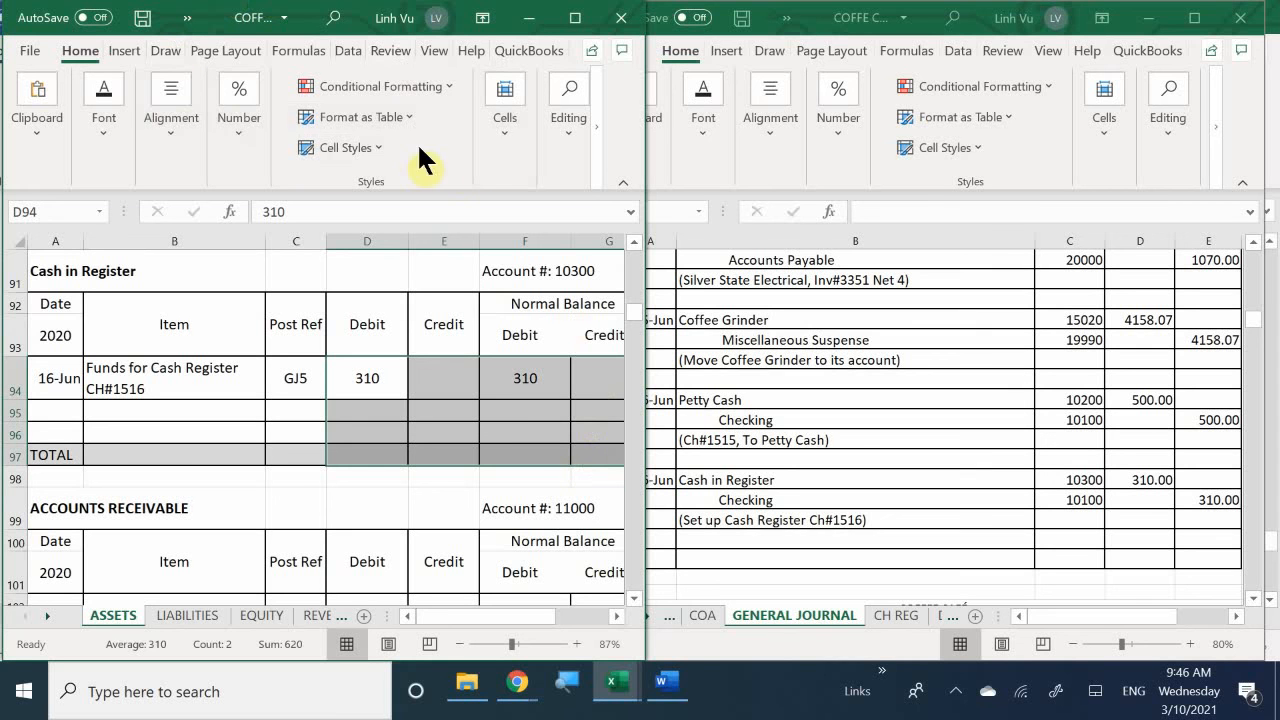
left_click(238, 142)
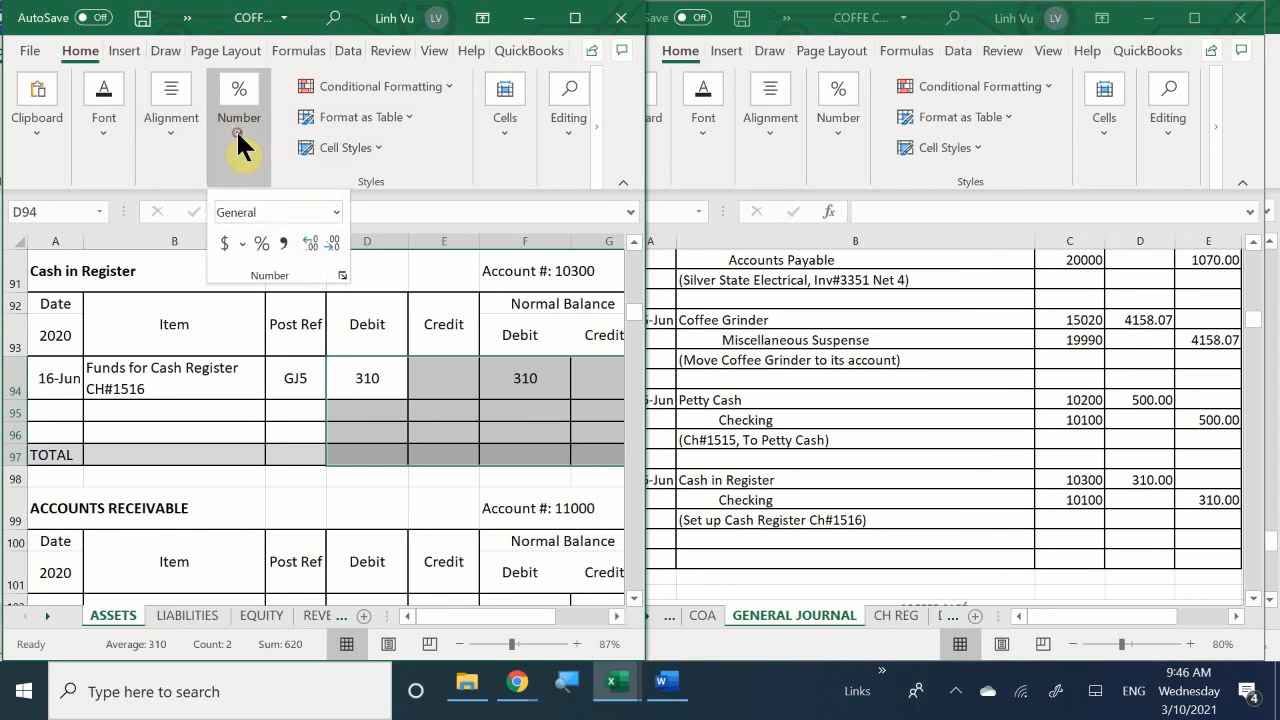
left_click(280, 245)
left_click(505, 478)
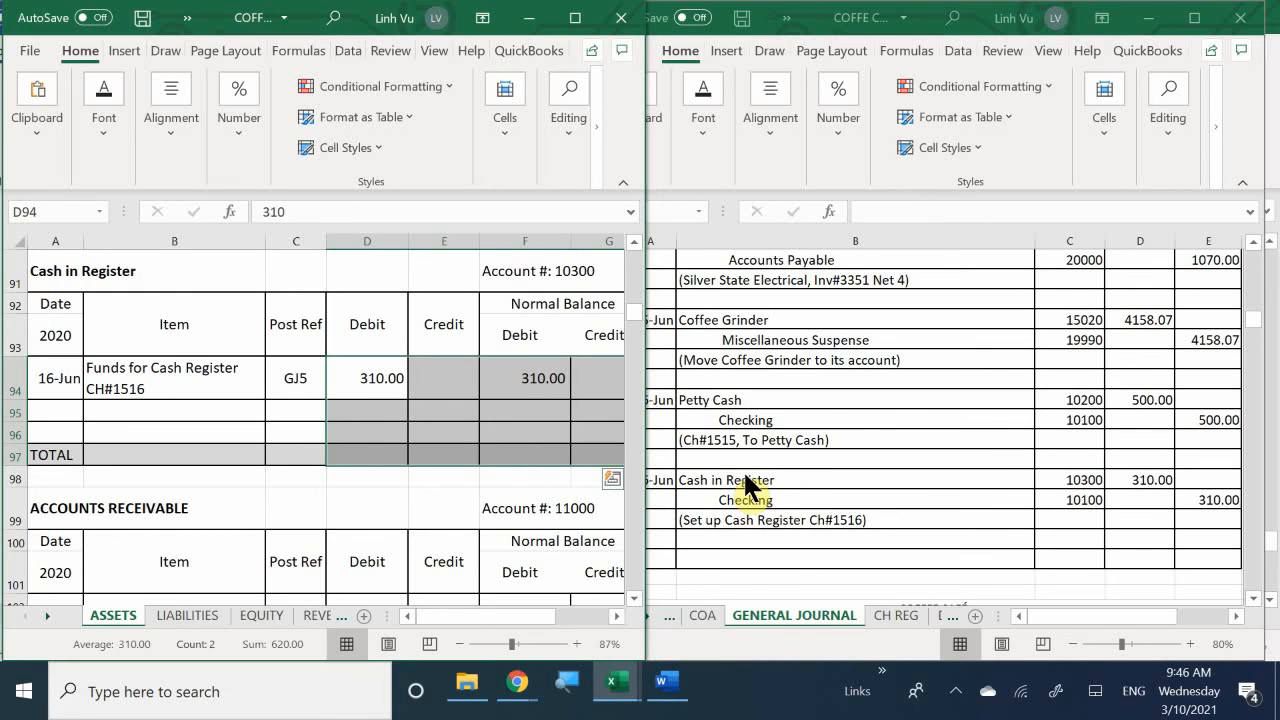
left_click(527, 452)
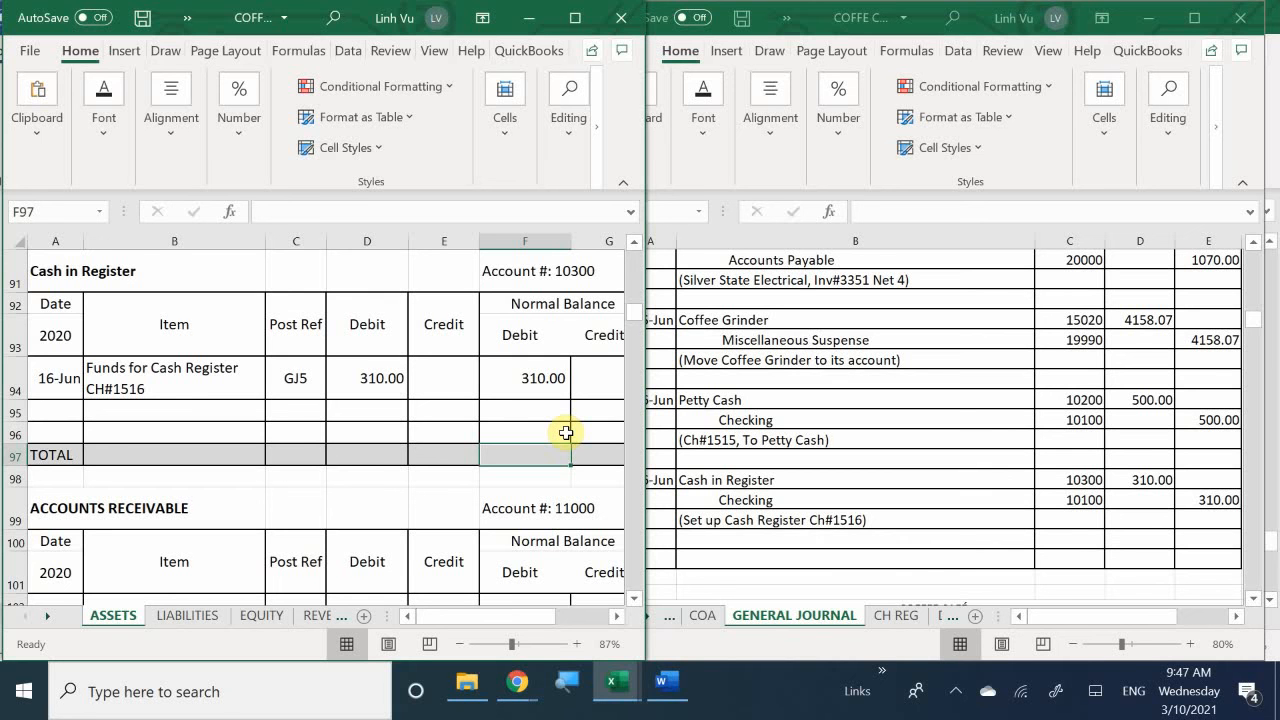
- Switch to the Word assignment document alongside the general journal and go to the first empty entry row on journal page 6
left_click(662, 686)
left_click(746, 428)
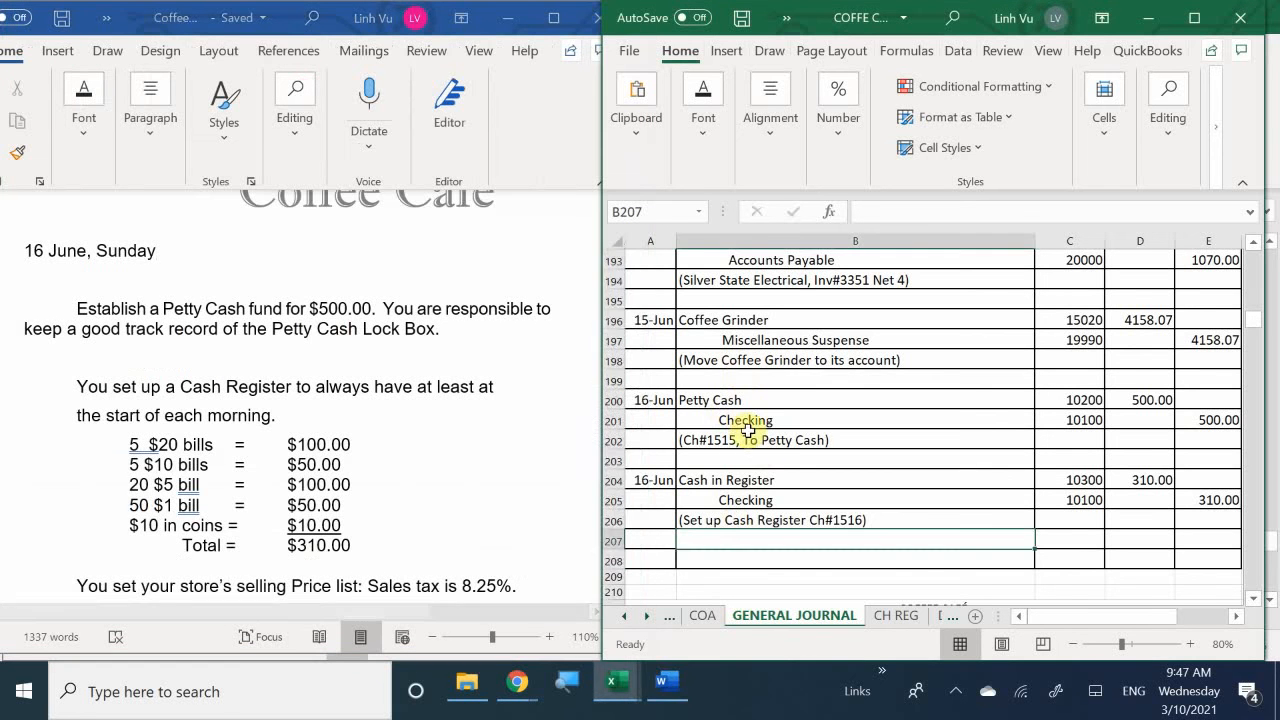
scroll(740, 430, "down", 5)
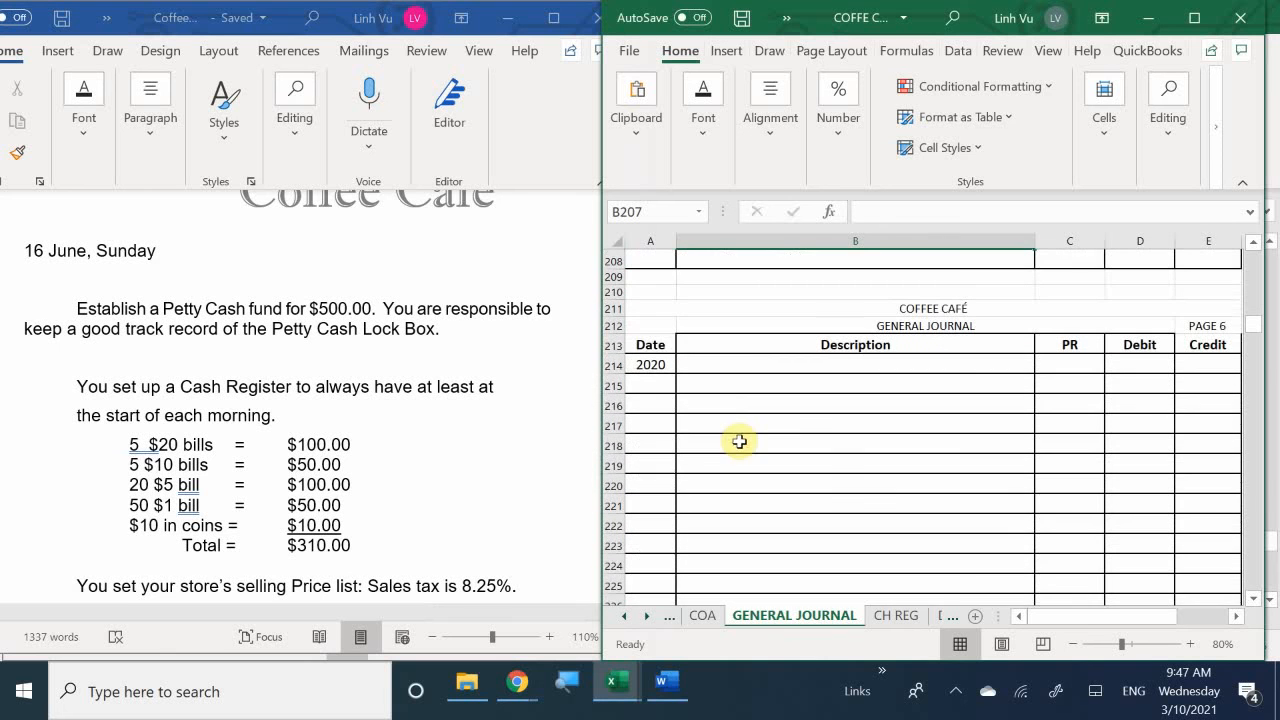
left_click(652, 384)
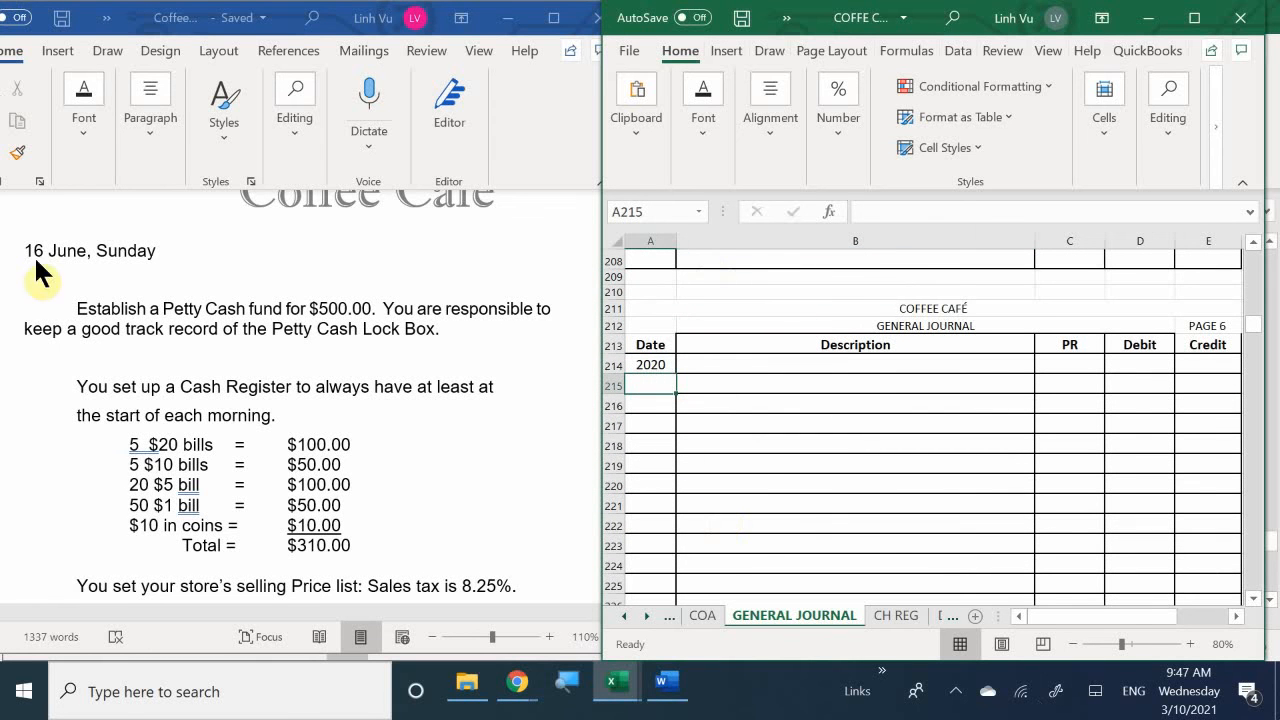
- Read the store's retail and wholesale price list and the 17 June LV Remodeling Co. payment instructions in the Word document
left_click(361, 412)
scroll(437, 408, "down", 5)
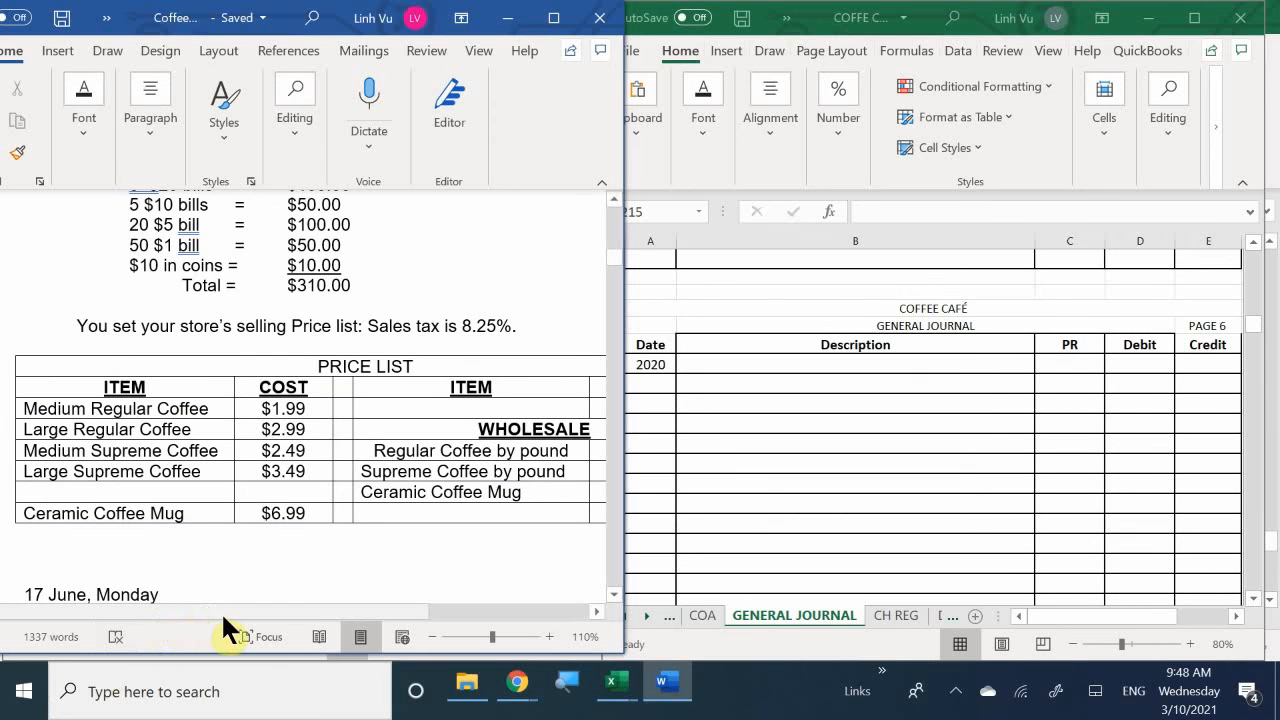
left_click_drag(228, 612, 414, 680)
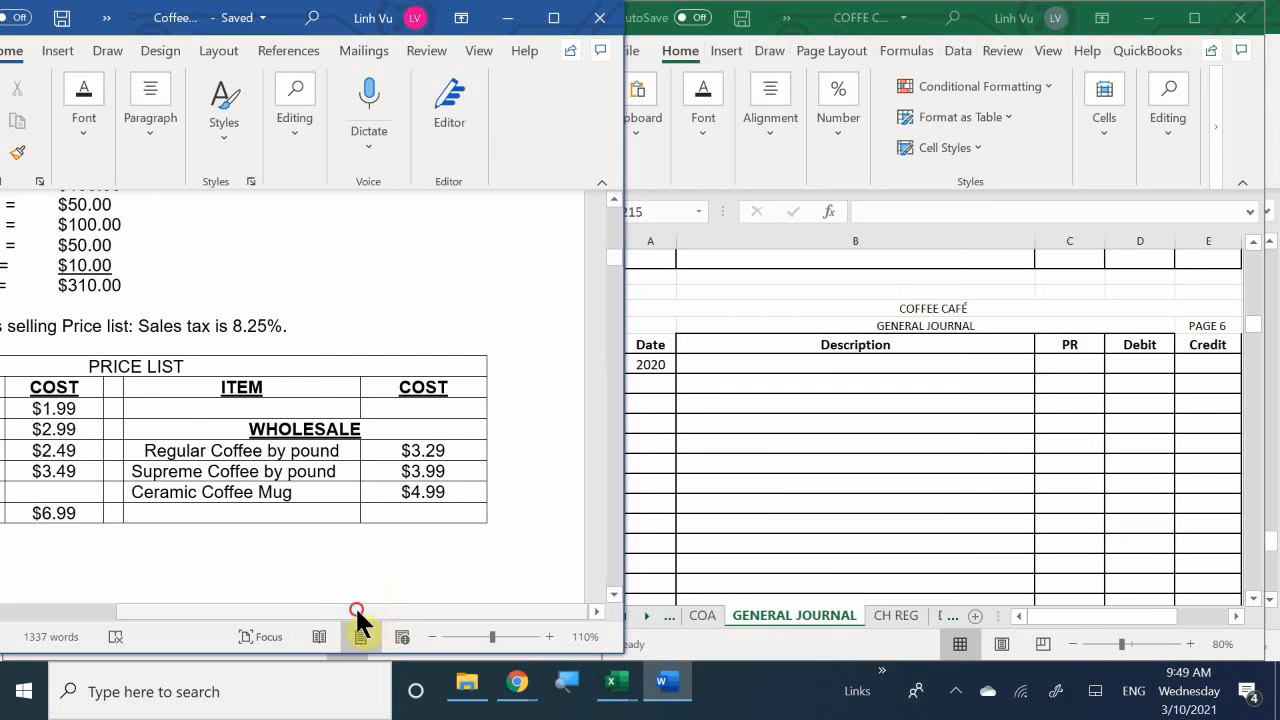
left_click_drag(356, 611, 255, 620)
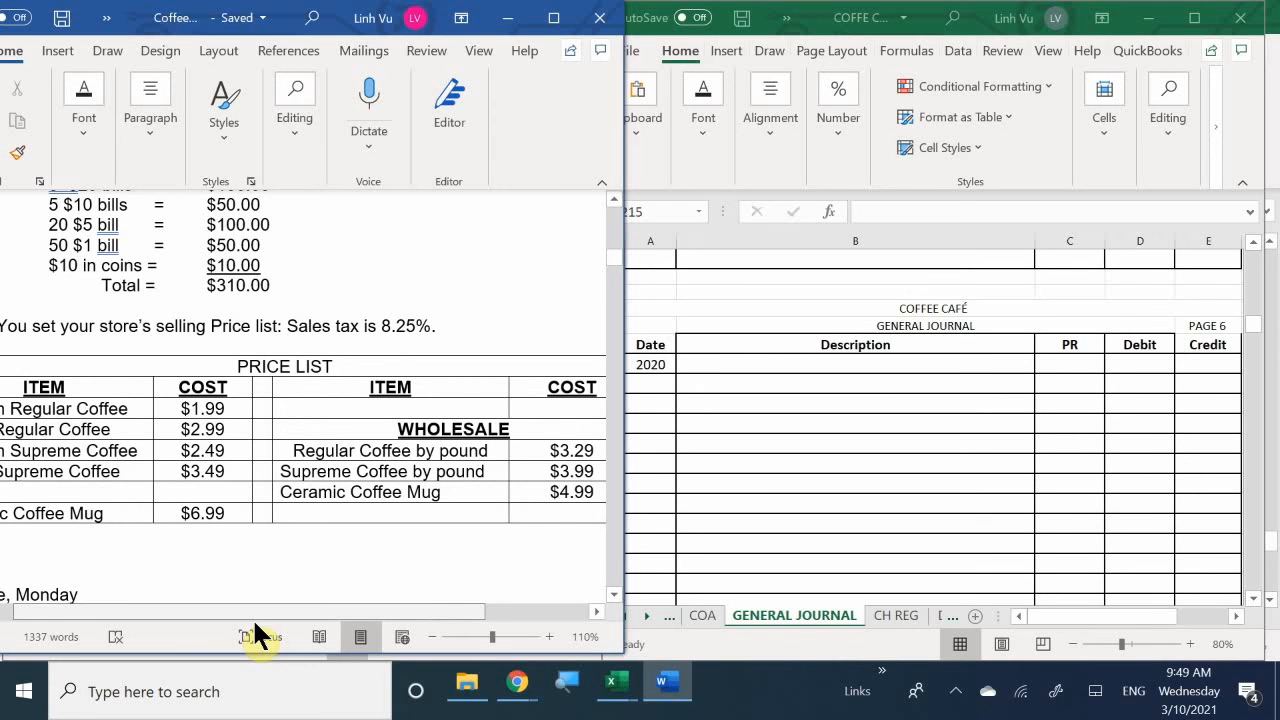
left_click_drag(255, 622, 210, 625)
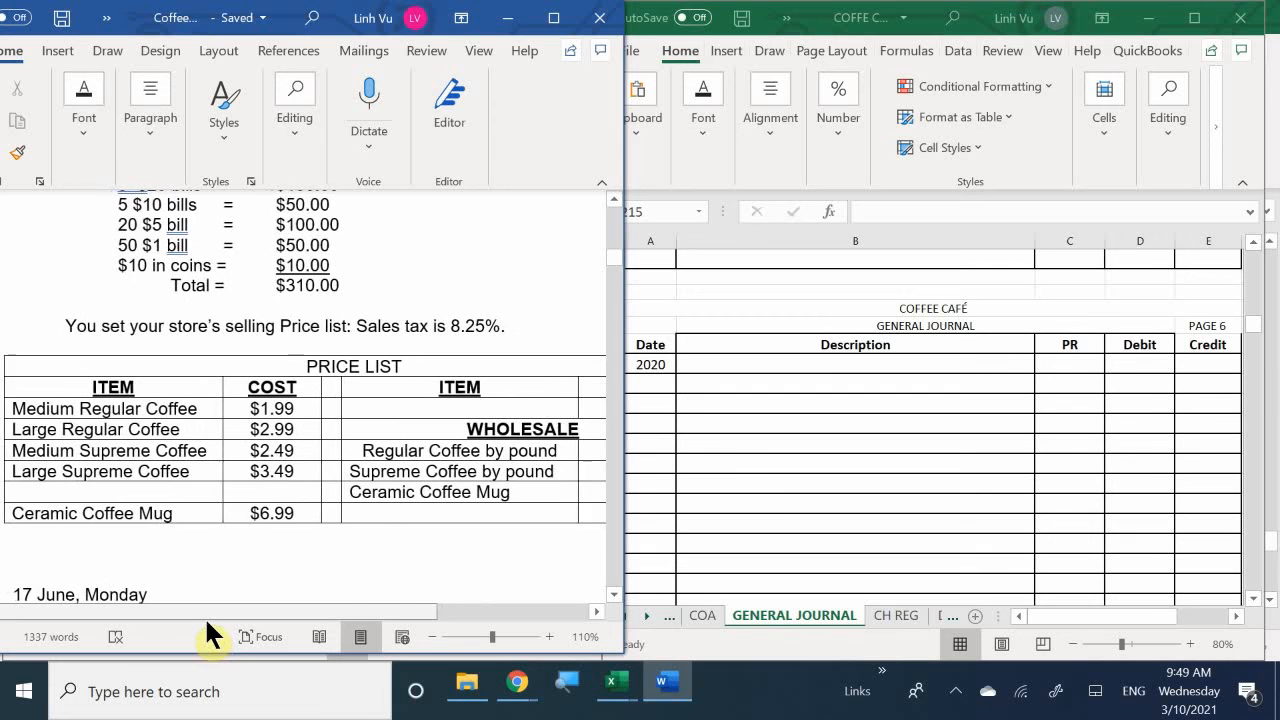
left_click_drag(210, 625, 173, 596)
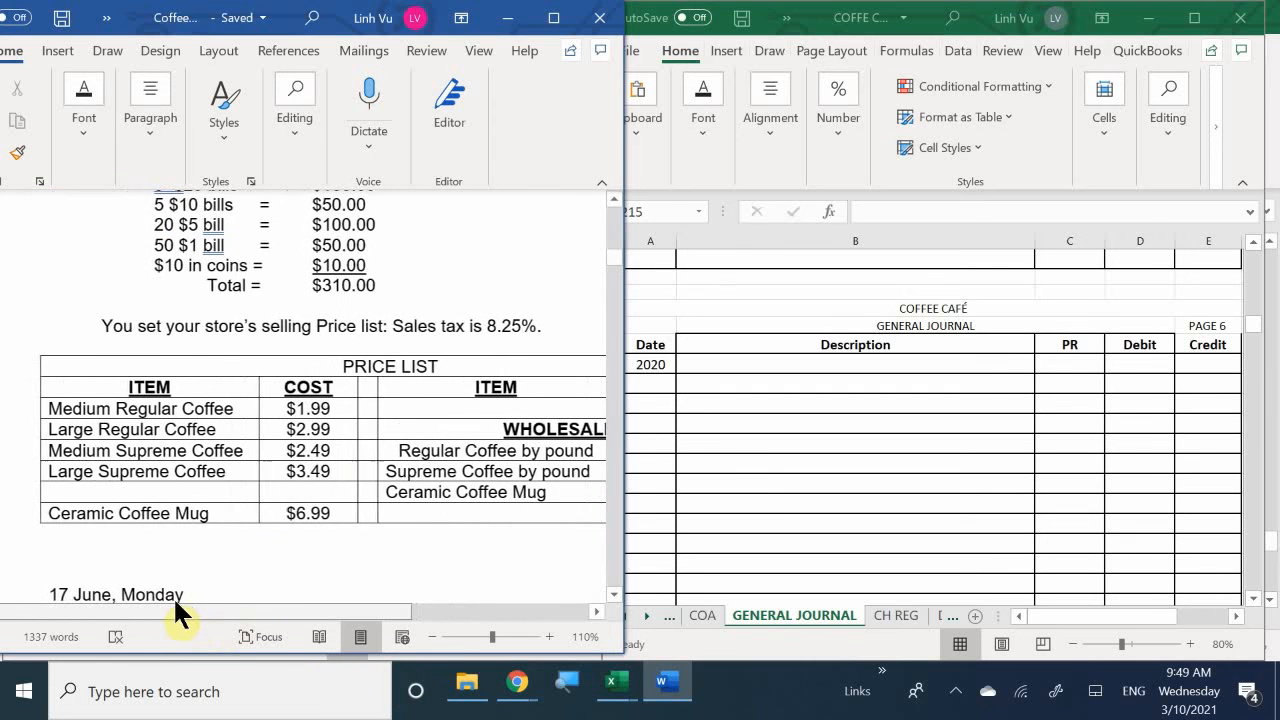
scroll(336, 470, "down", 3)
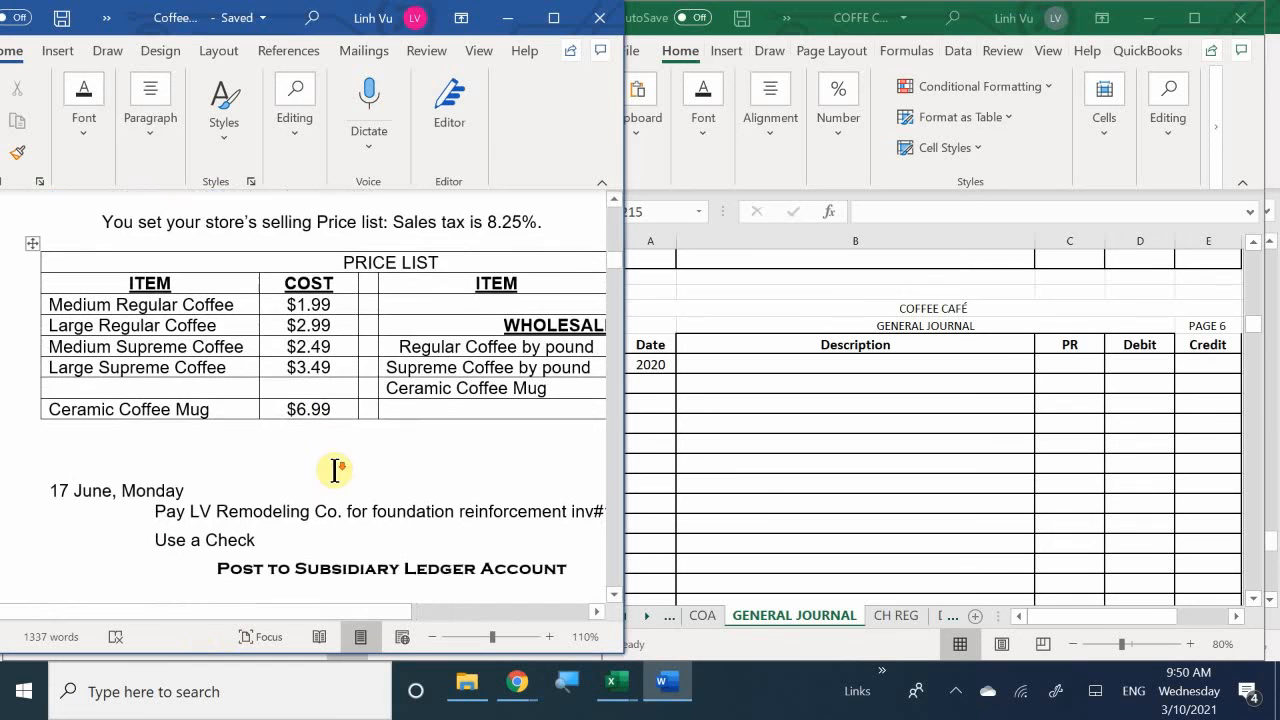
scroll(336, 470, "down", 2)
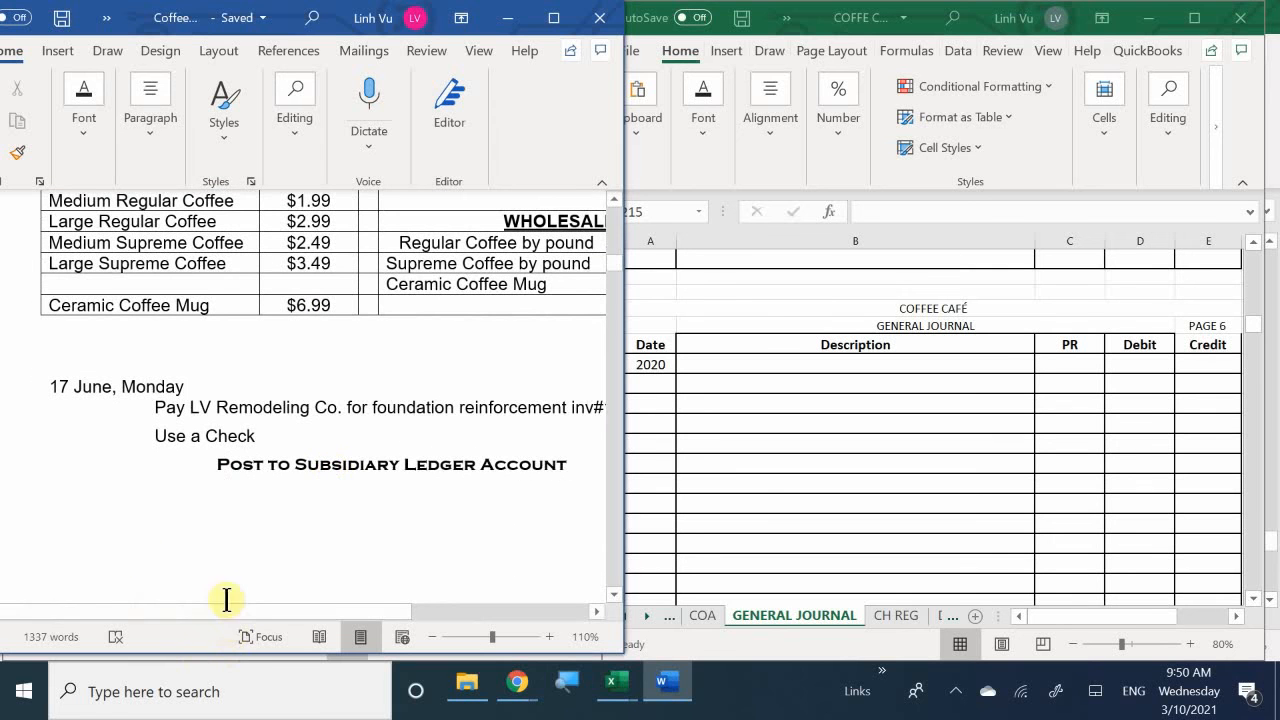
left_click_drag(218, 609, 248, 611)
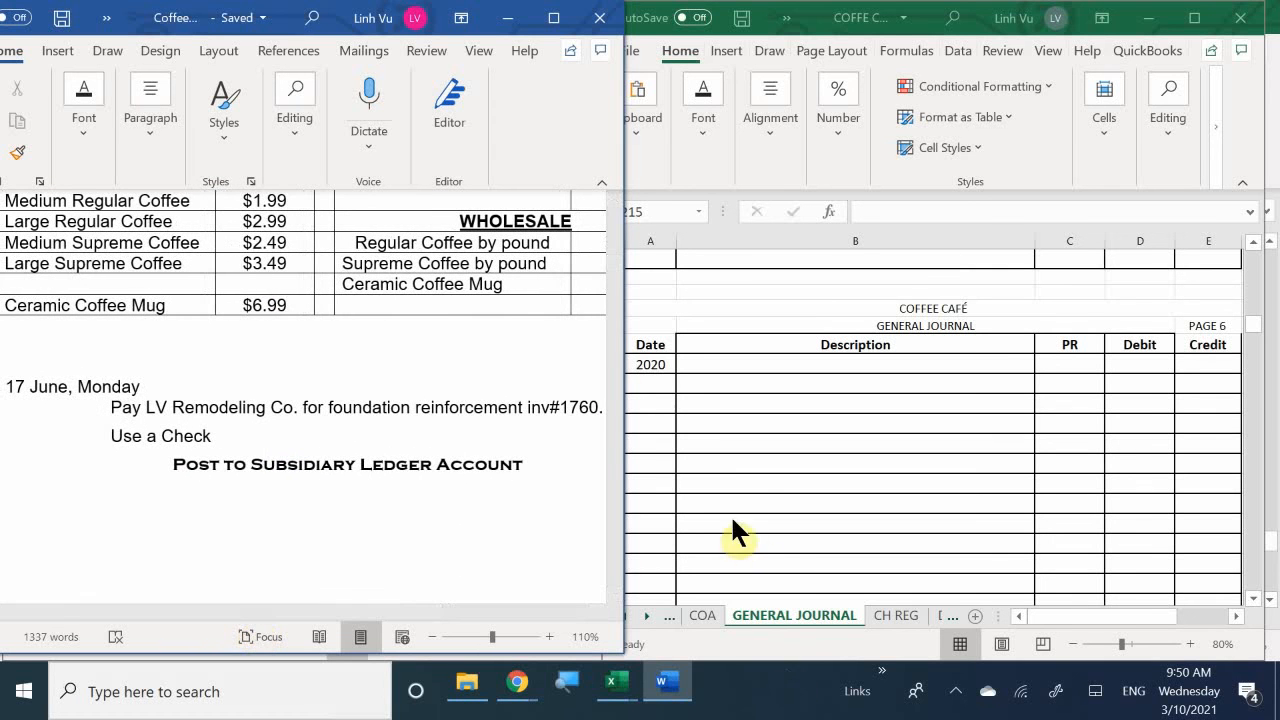
- Enter the date 6/17 in A215 as the first entry on general journal page 6
left_click(655, 379)
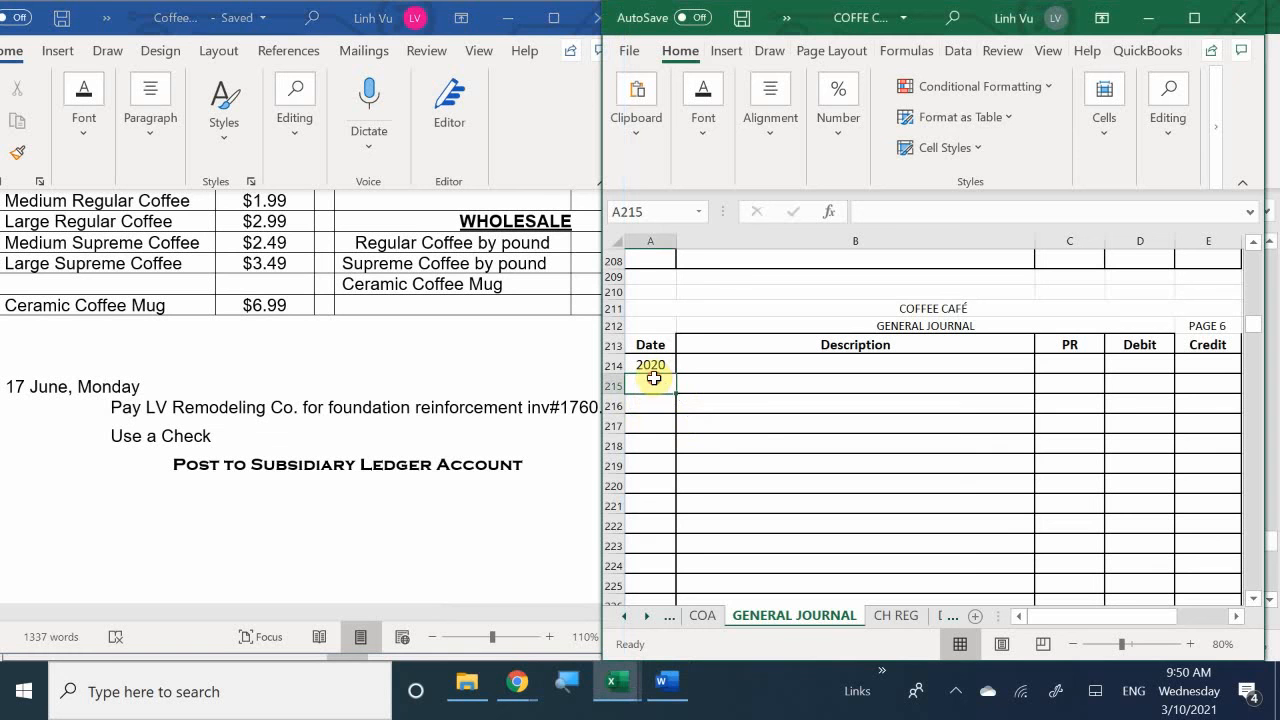
type("6")
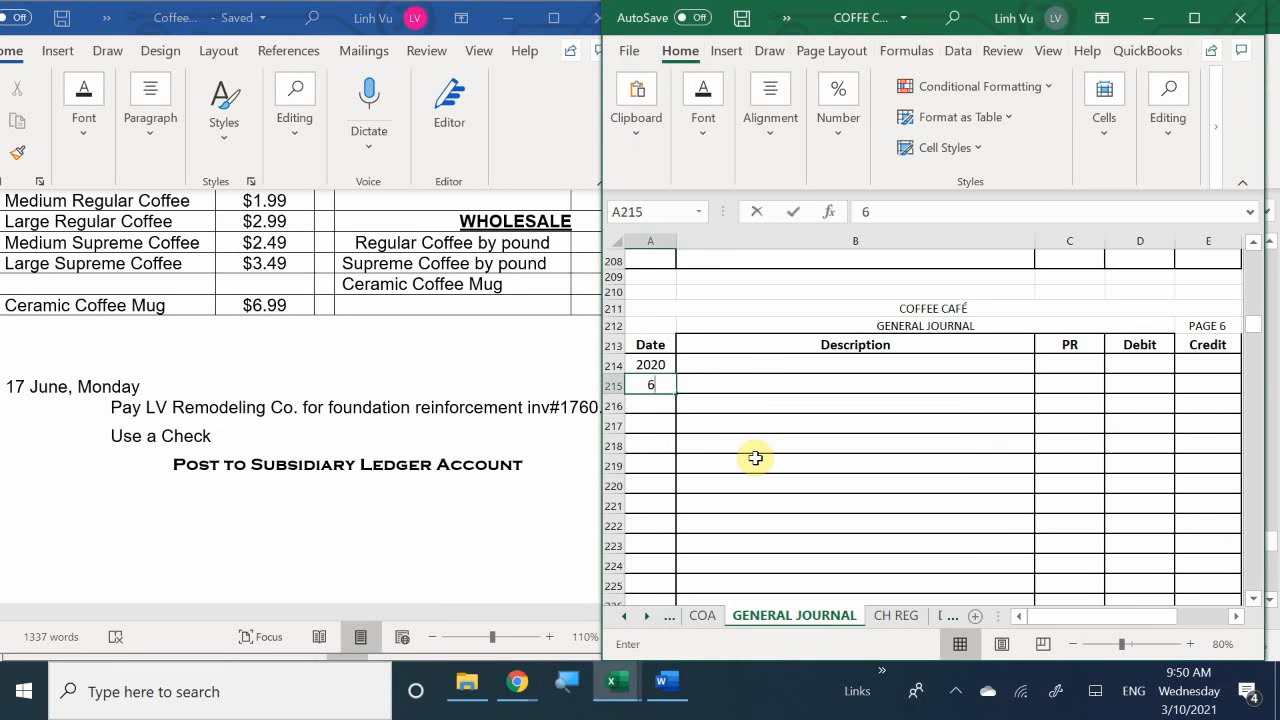
type("/17")
key("Return")
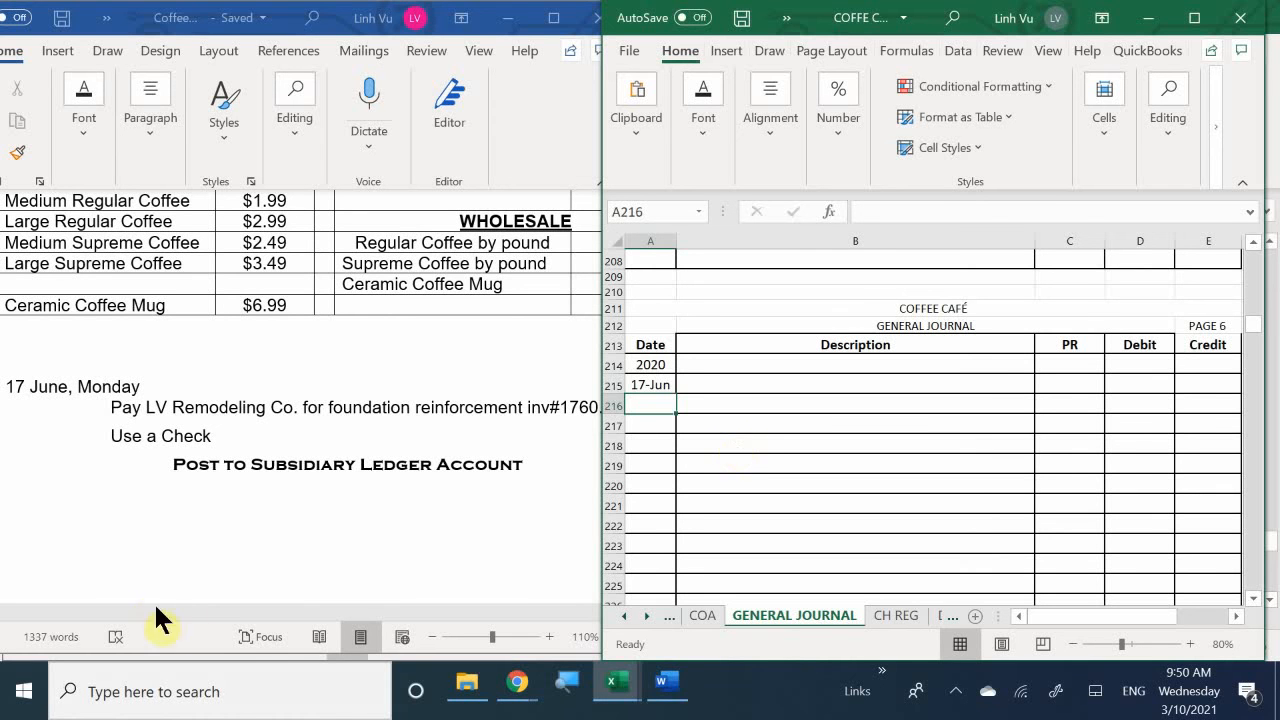
- Enter the account descriptions Accounts Payable in B215 and an indented Checking in B216 for the invoice 1760 payment
left_click(239, 611)
left_click_drag(264, 611, 287, 647)
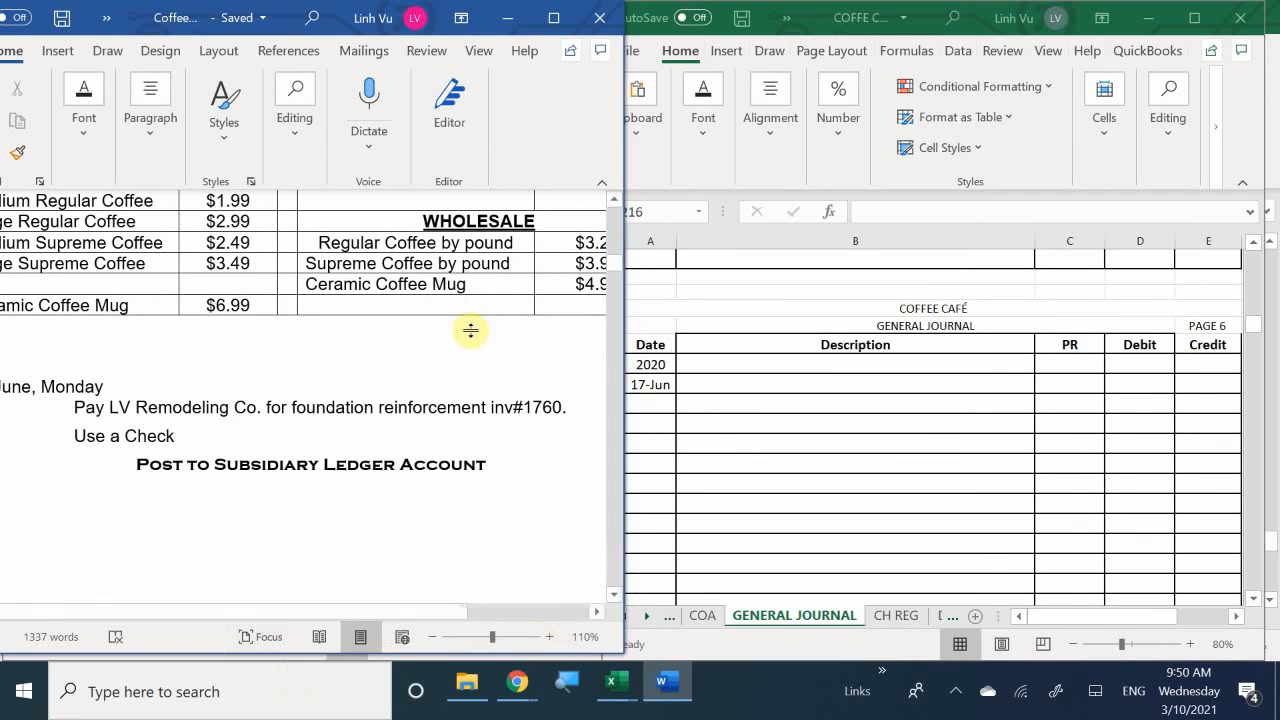
left_click(700, 380)
type("A")
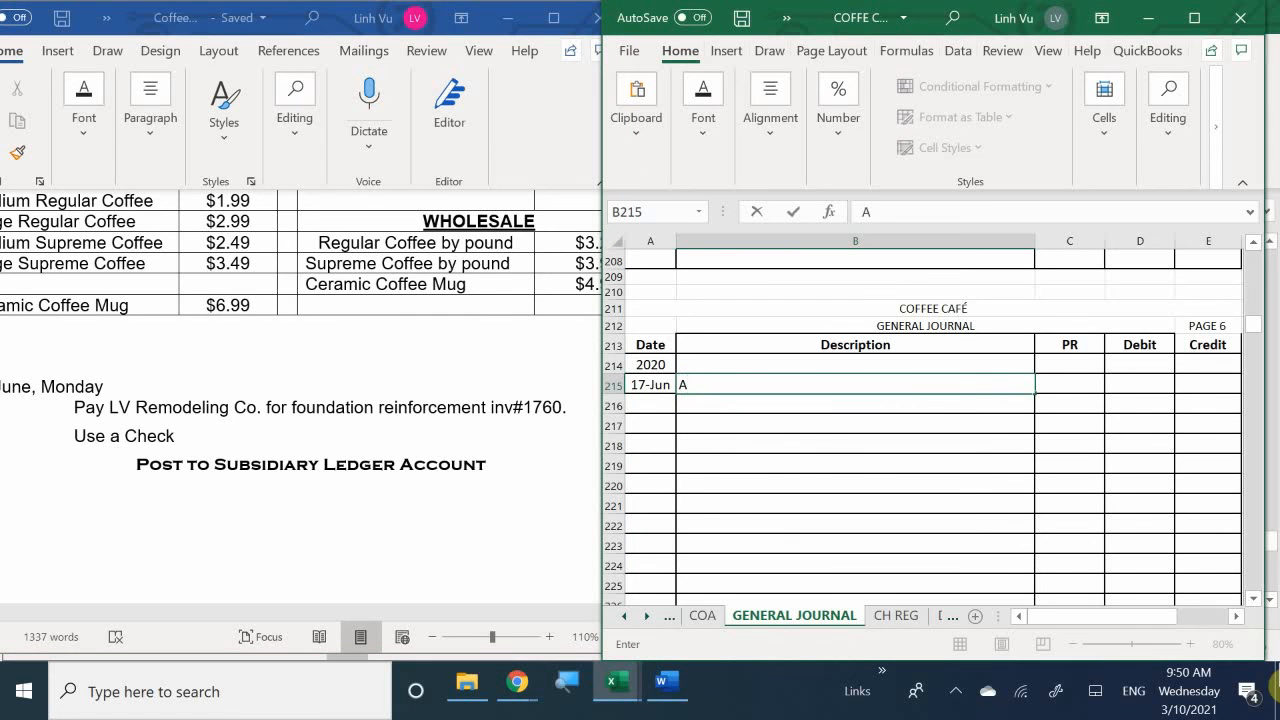
type("ccounts Payable")
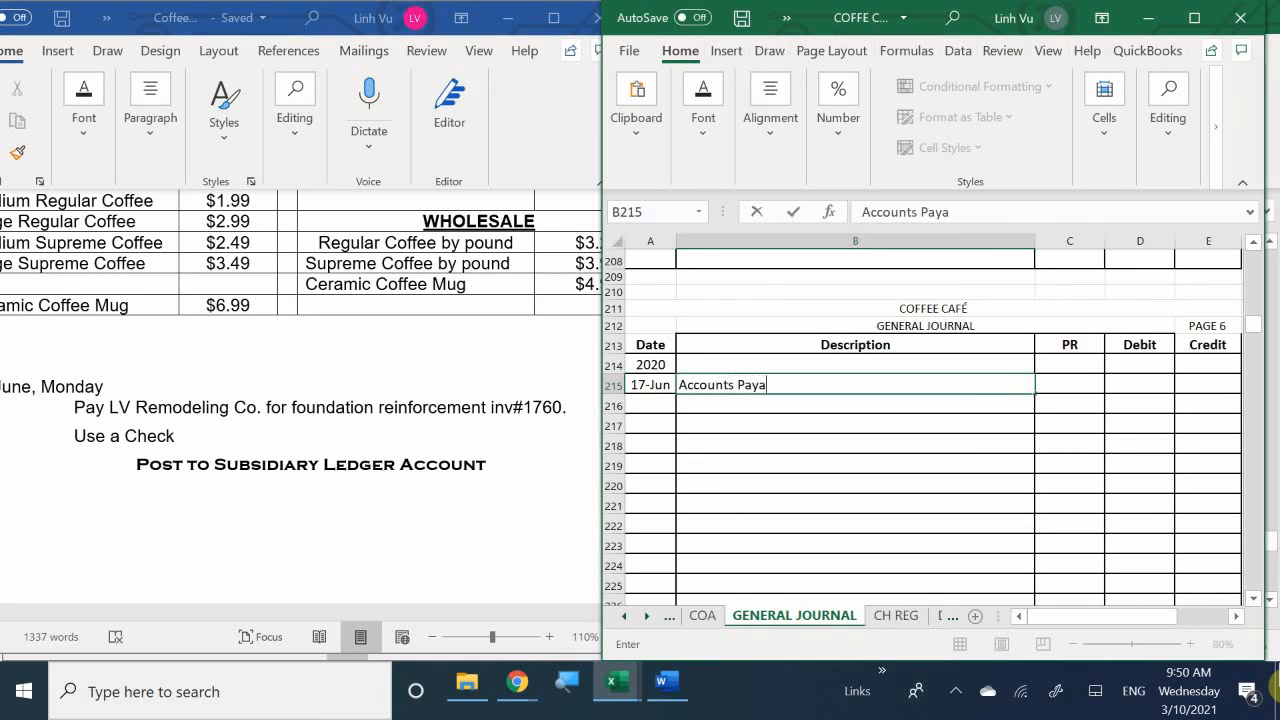
key("Return")
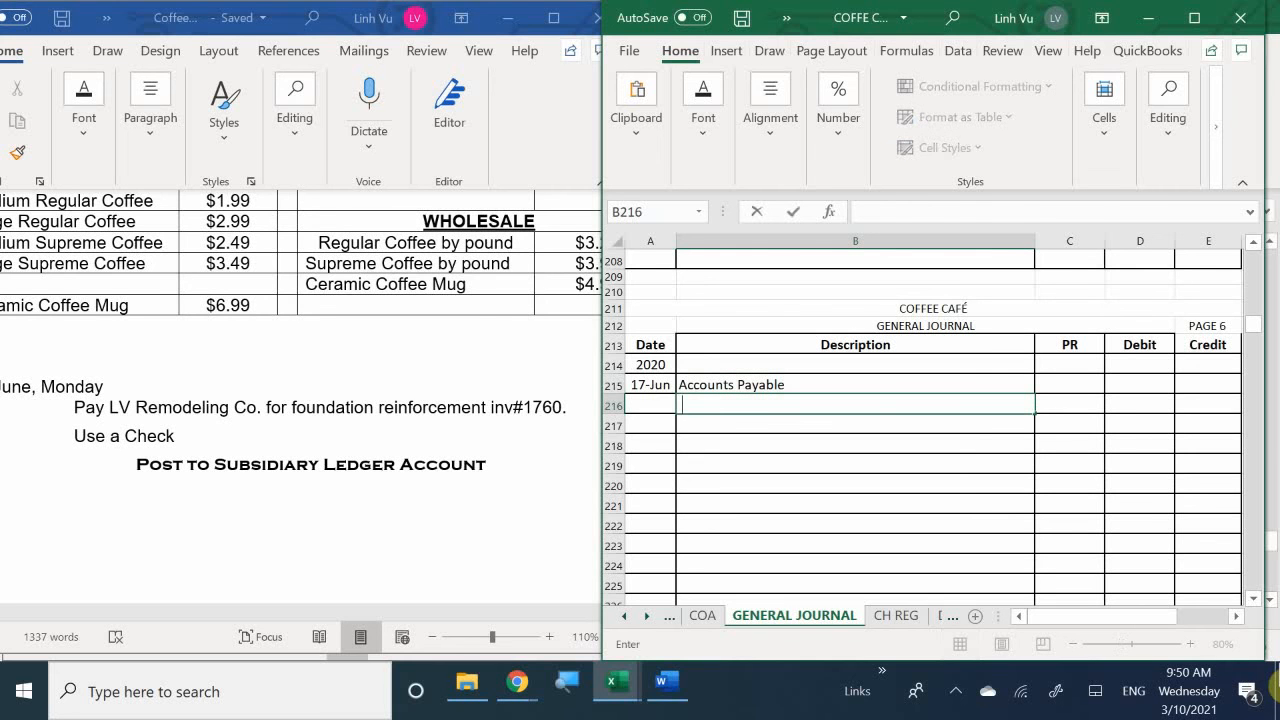
type("Checking")
key("Return")
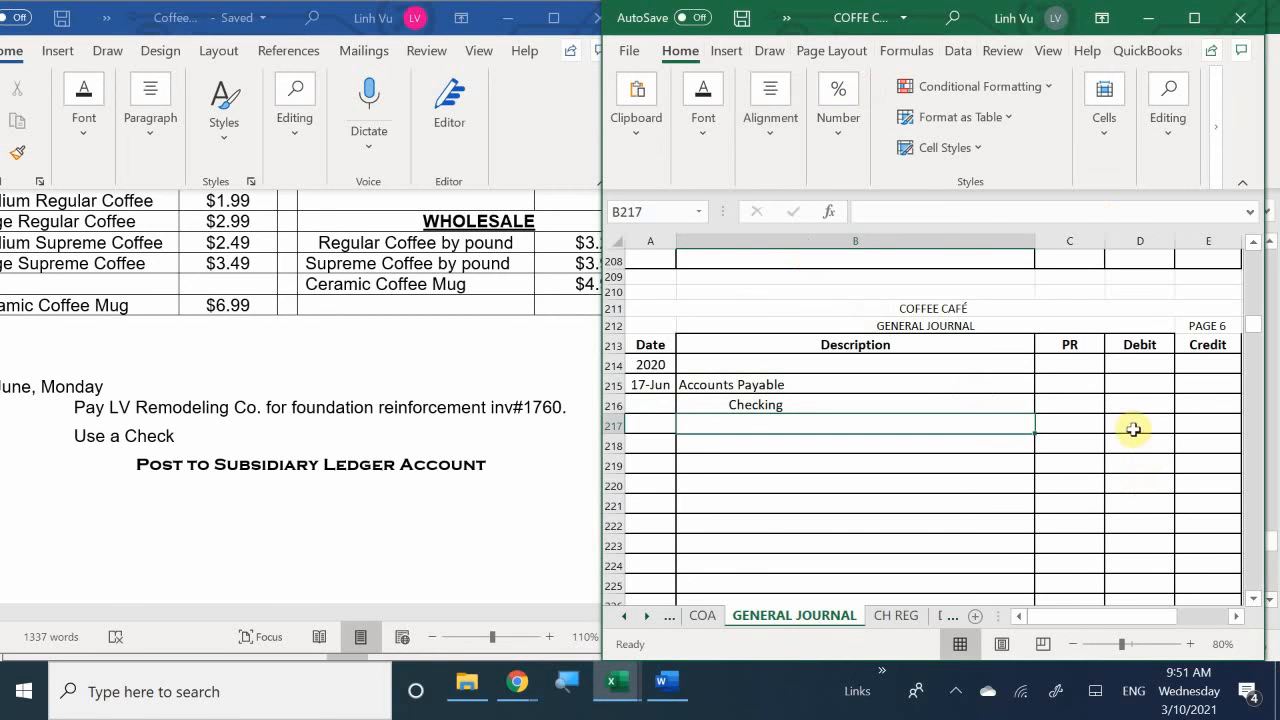
- Enter the posting references 20000 for Accounts Payable in C215 and 10100 for Checking in C216
left_click(1065, 387)
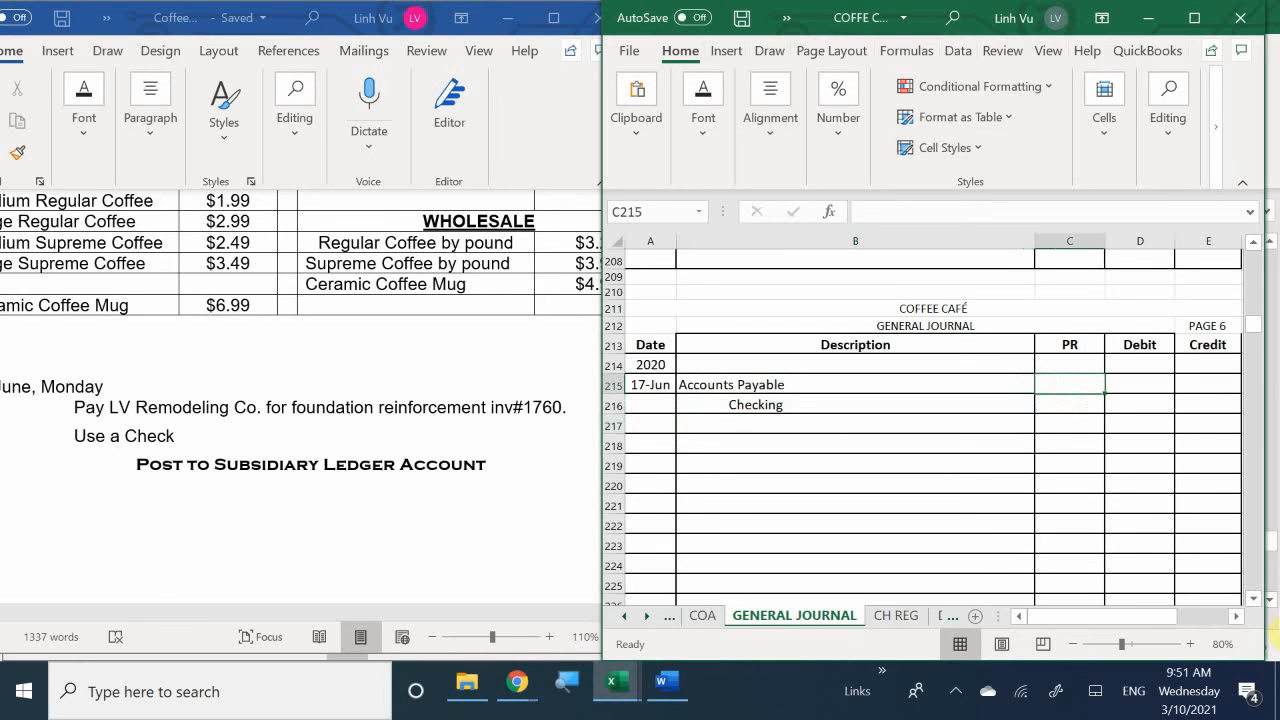
type("20000")
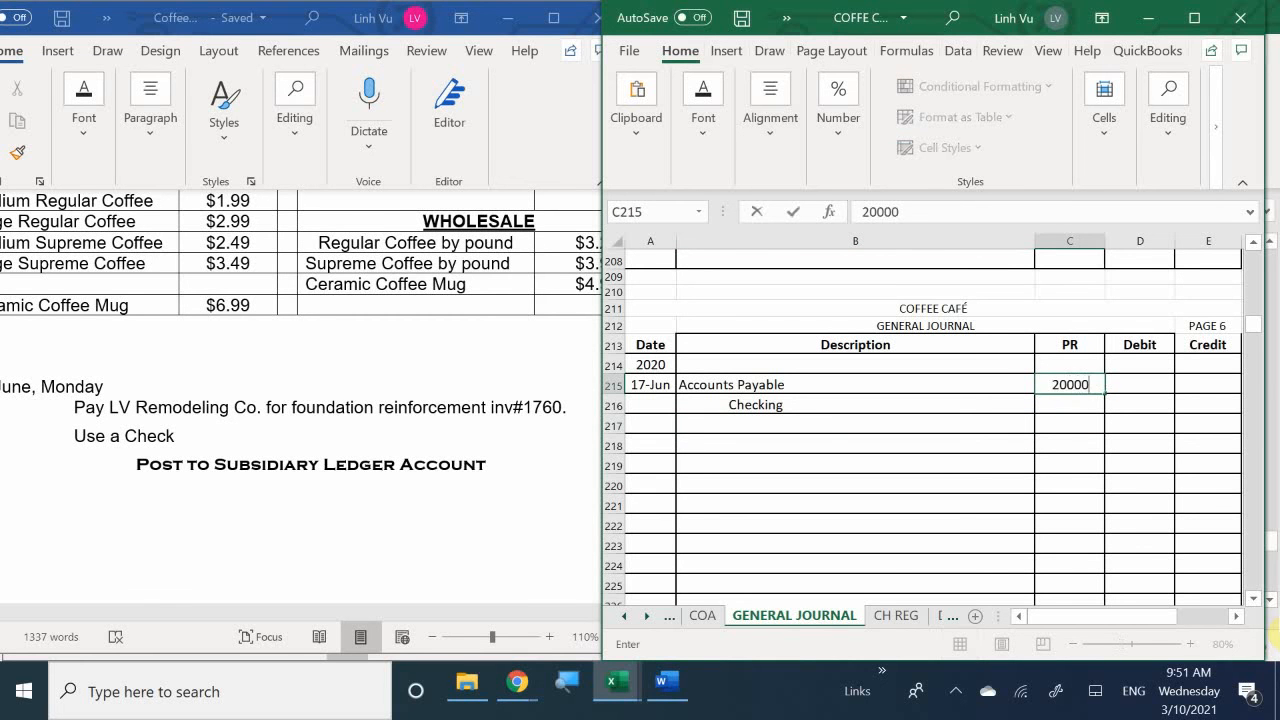
key("Return")
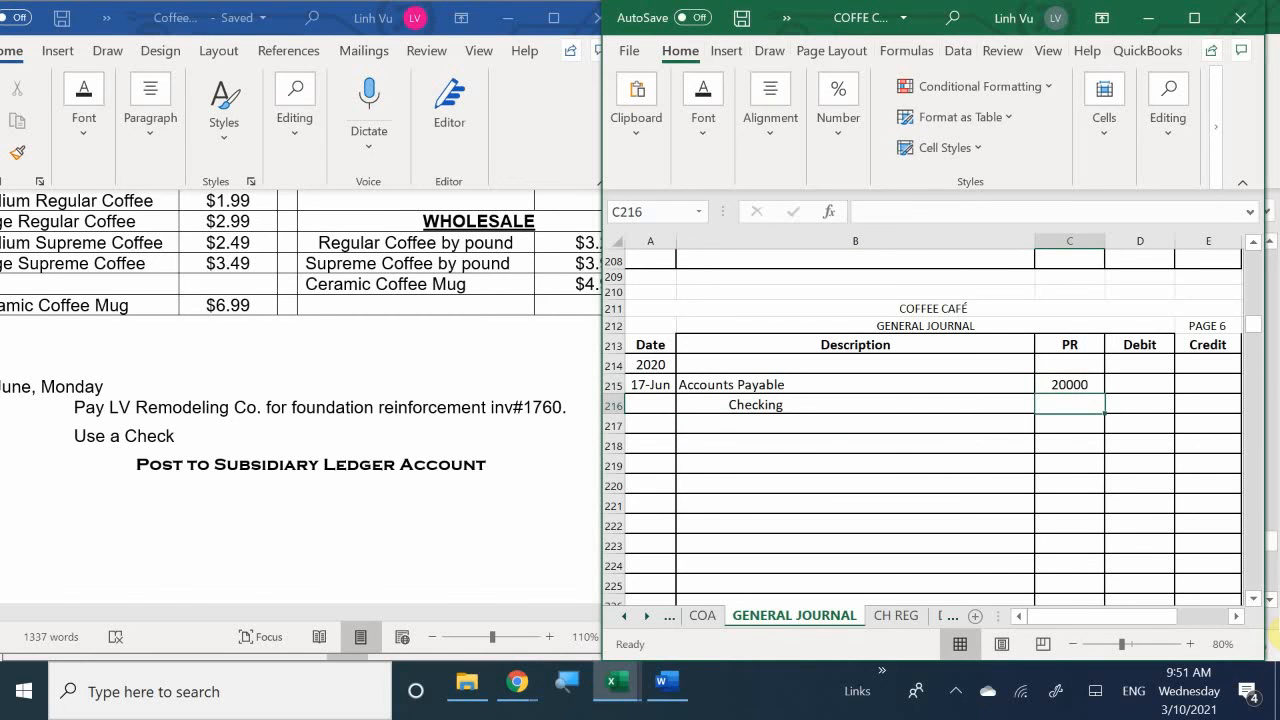
type("10100")
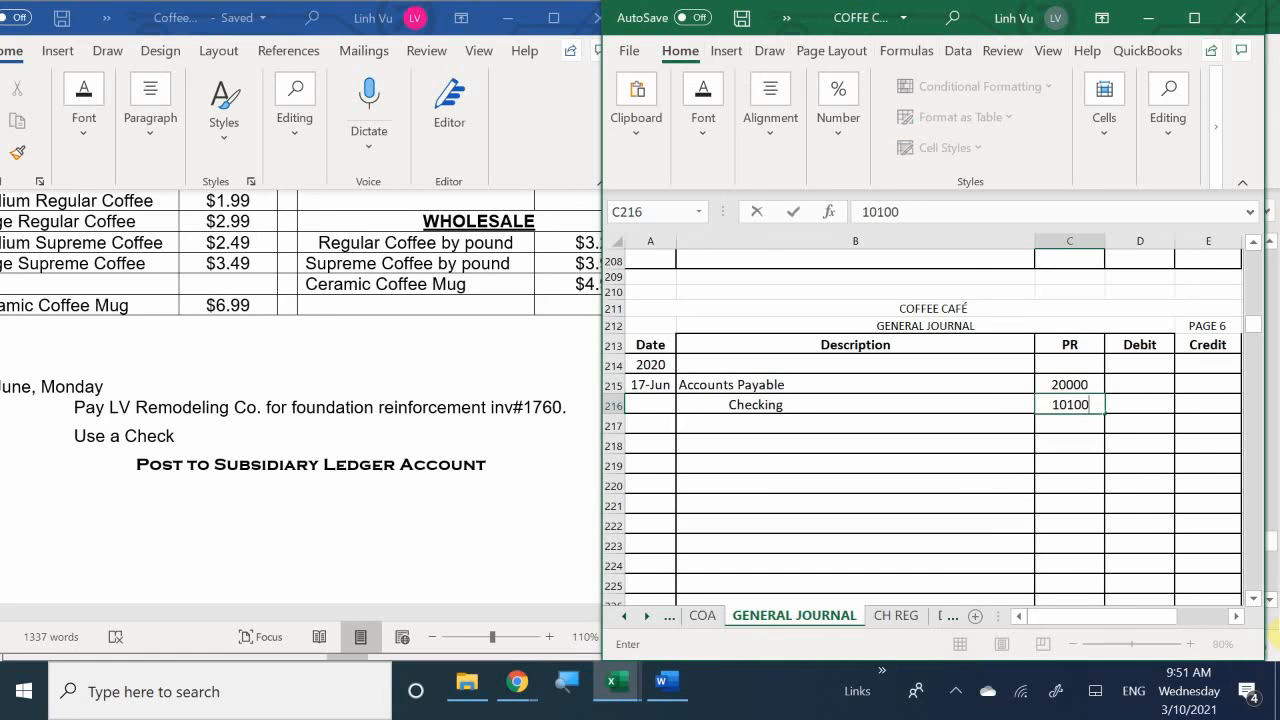
key("Return")
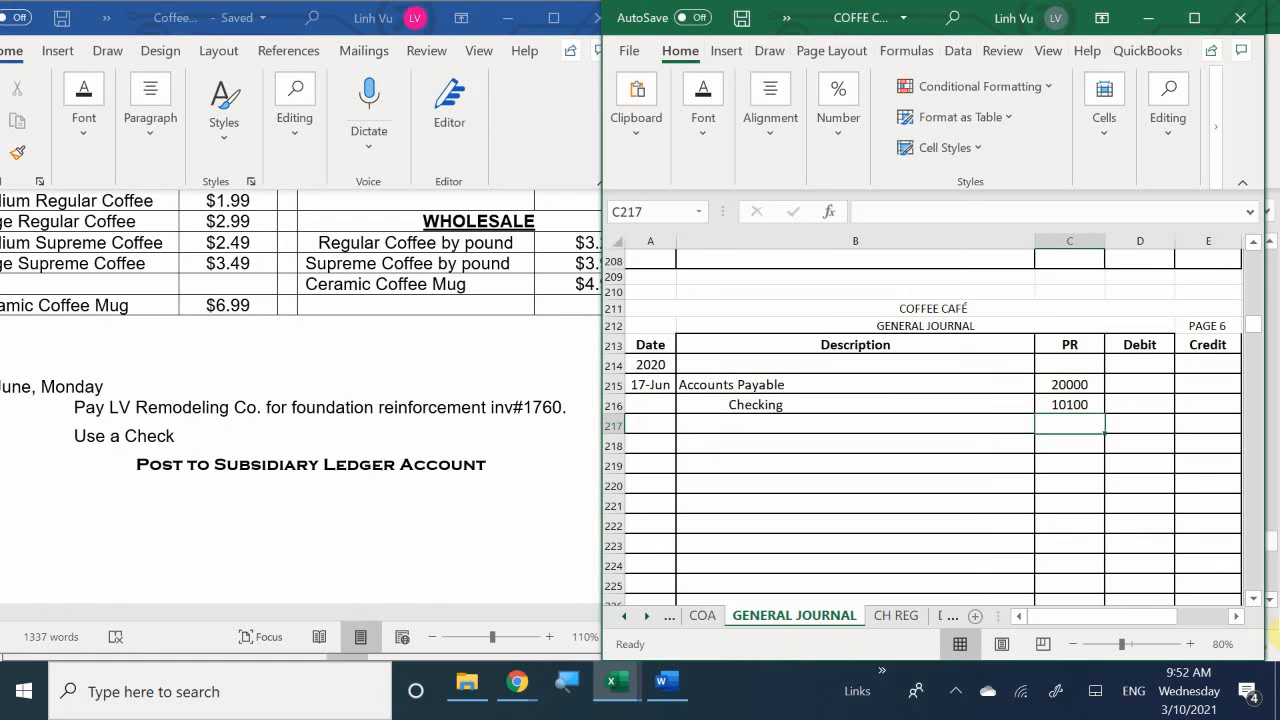
- Switch to the subsidiary ledger workbook and look up invoice 1760 in the LV Remodeling Company vendor account
left_click(612, 688)
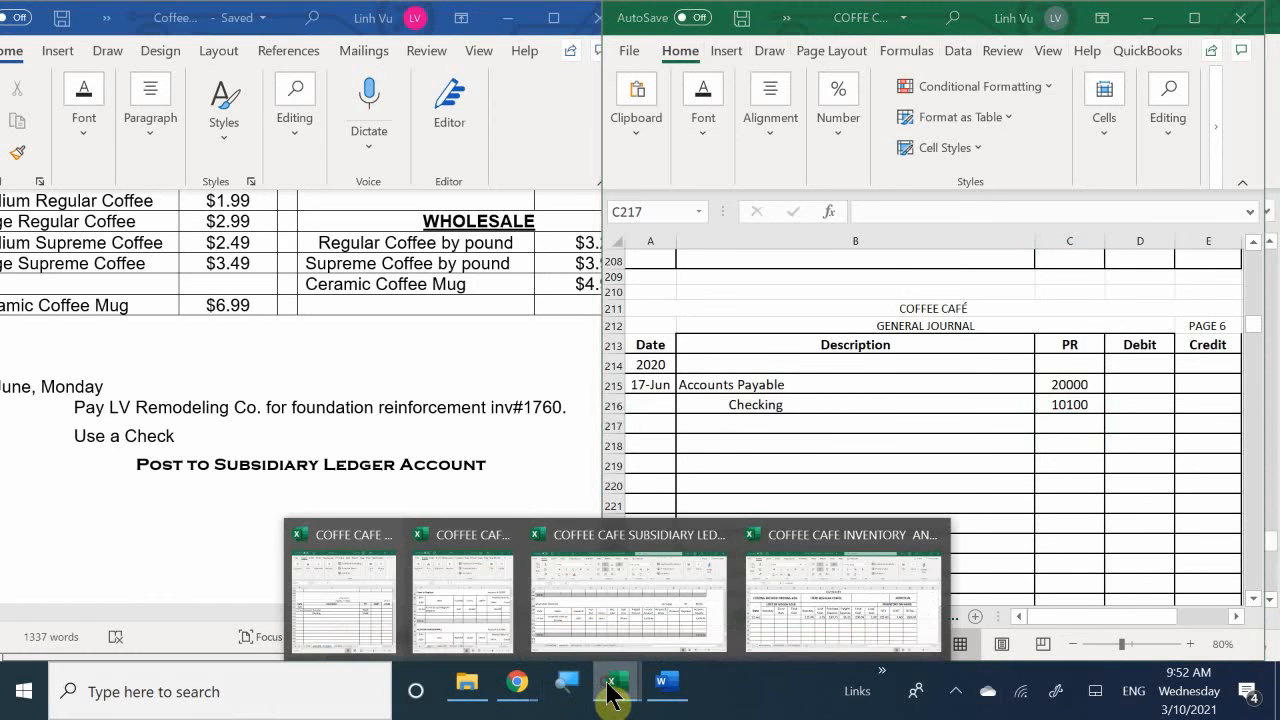
left_click(580, 600)
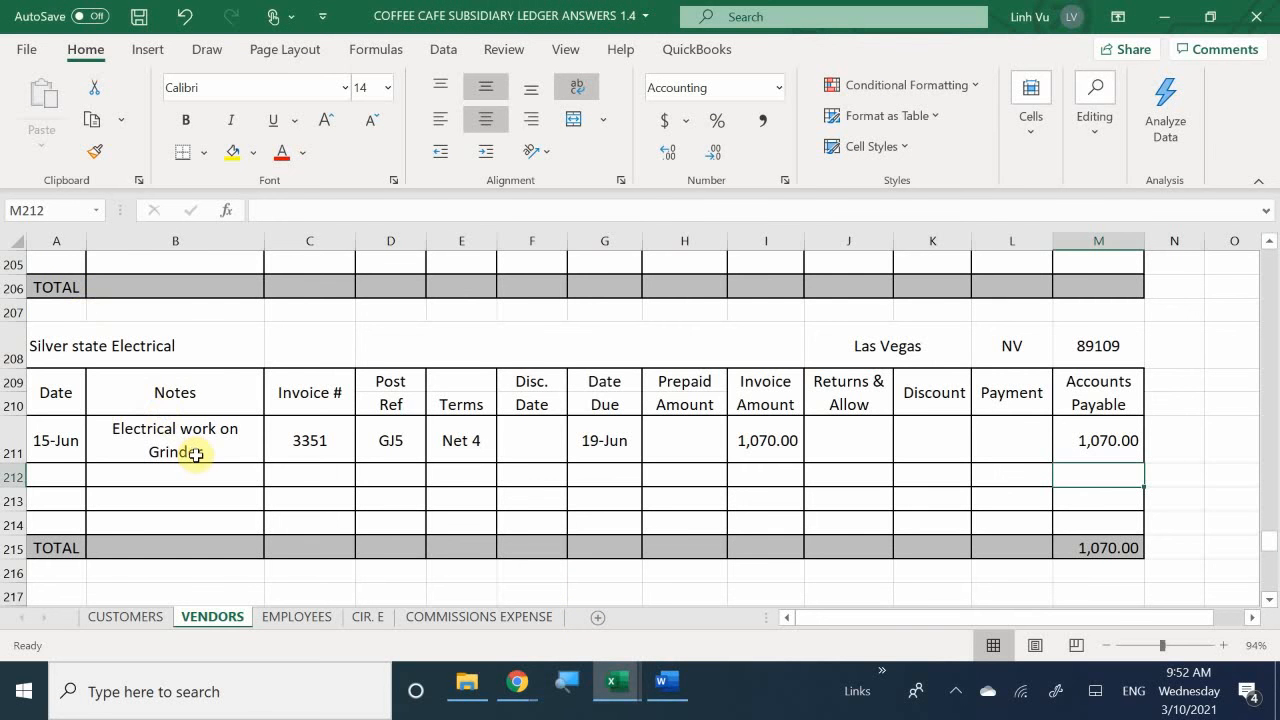
scroll(198, 455, "down", 1)
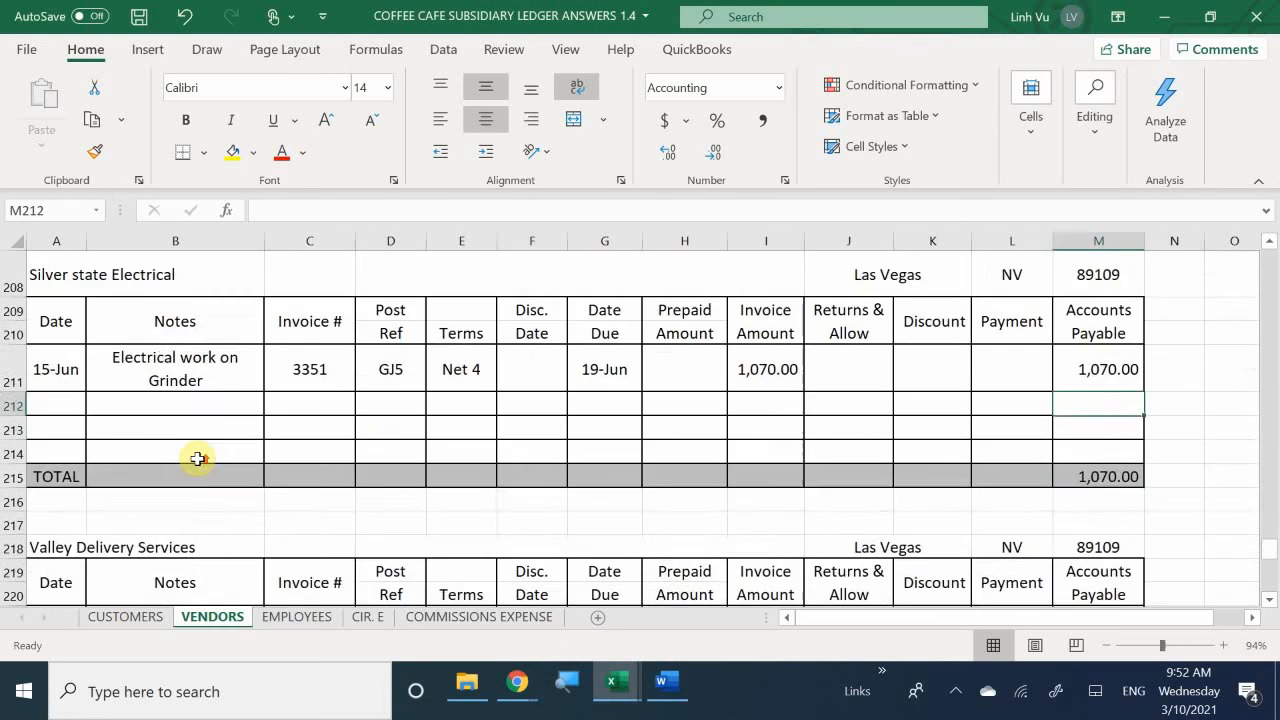
scroll(198, 455, "up", 12)
scroll(198, 457, "up", 3)
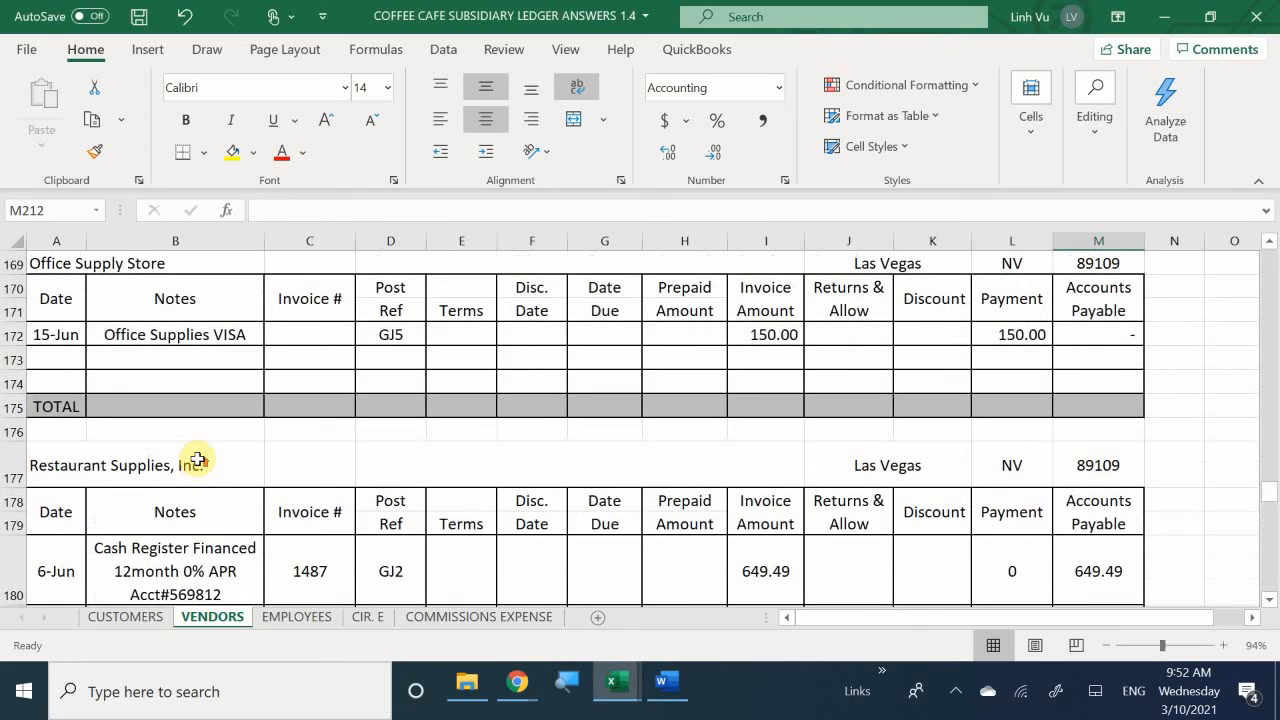
scroll(198, 457, "up", 3)
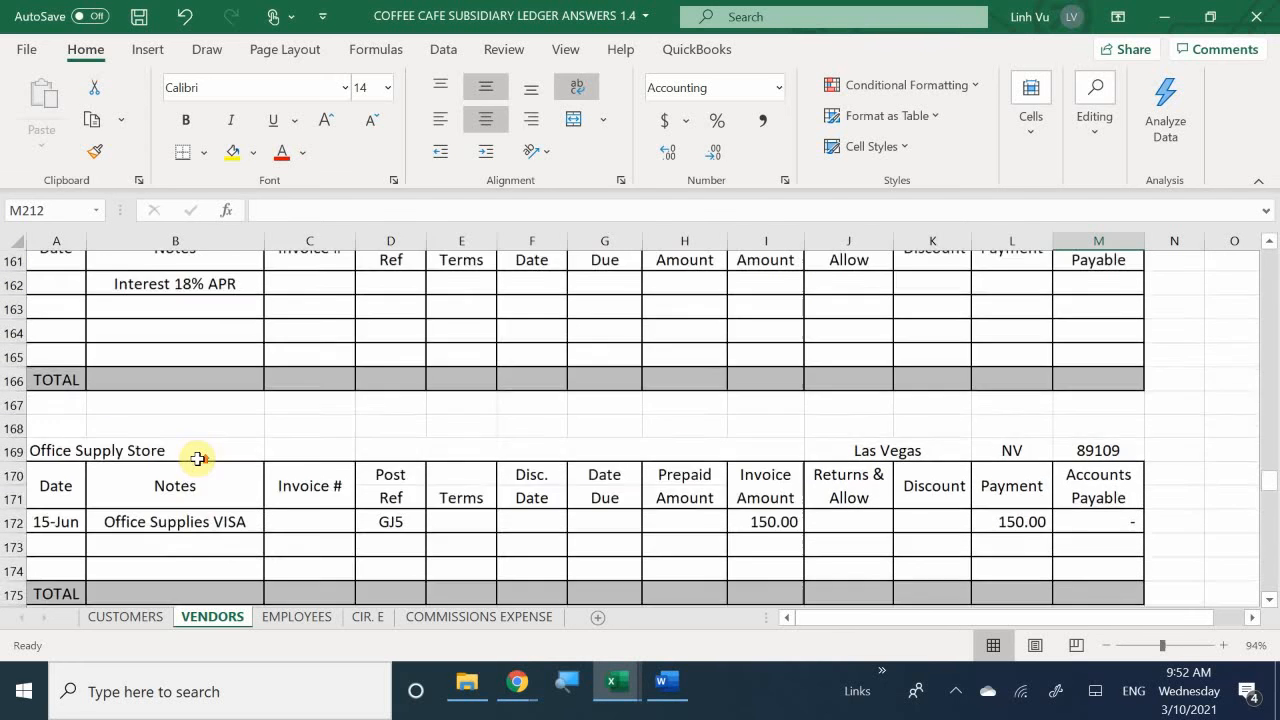
scroll(198, 457, "up", 4)
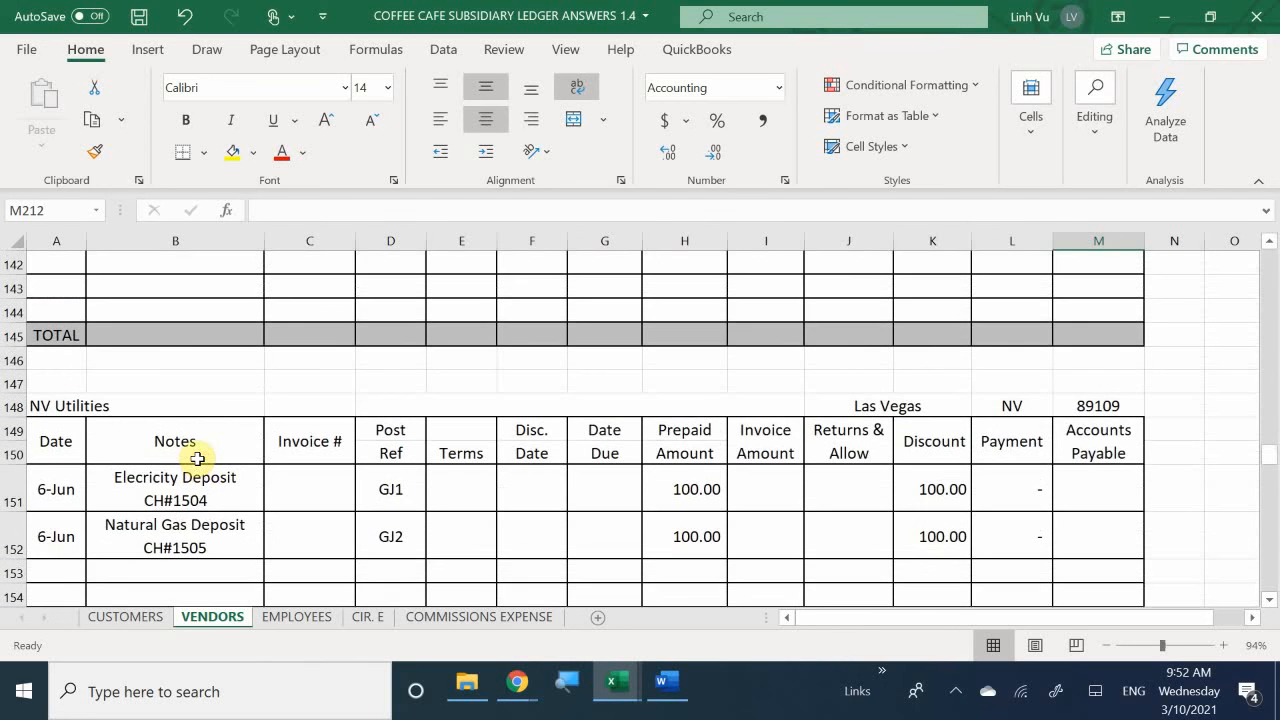
scroll(198, 458, "down", 1)
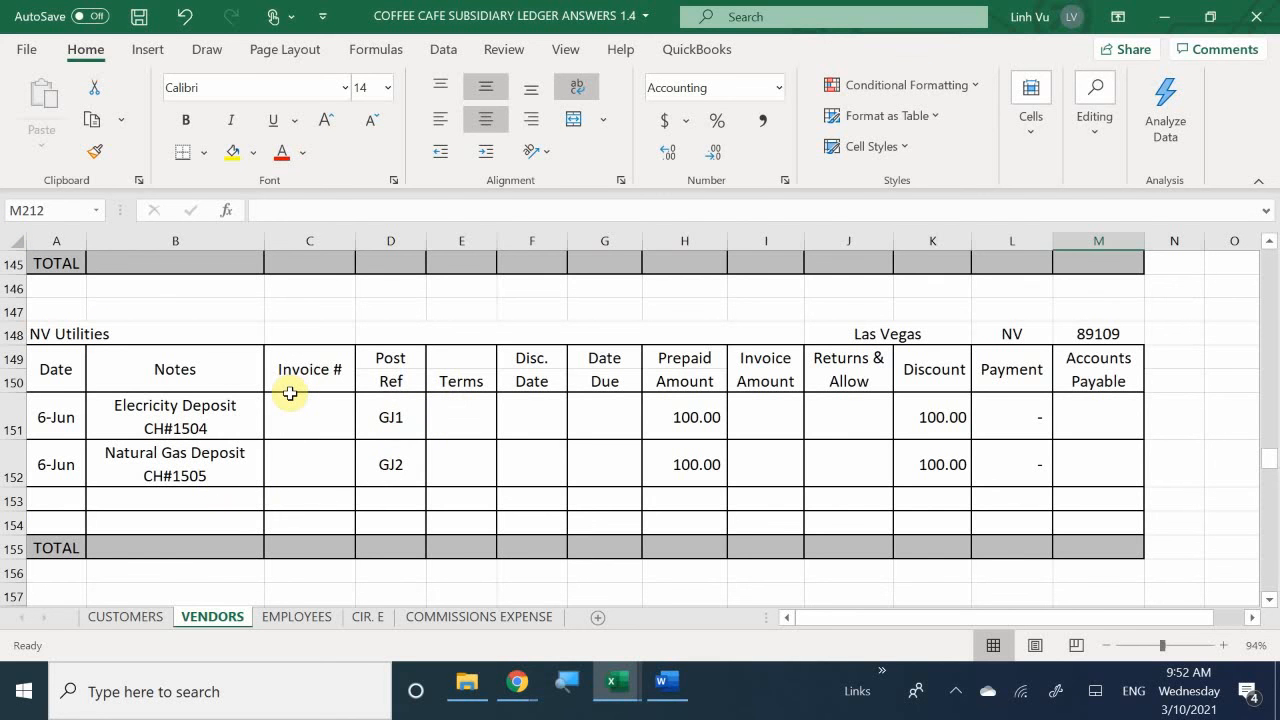
scroll(290, 394, "up", 4)
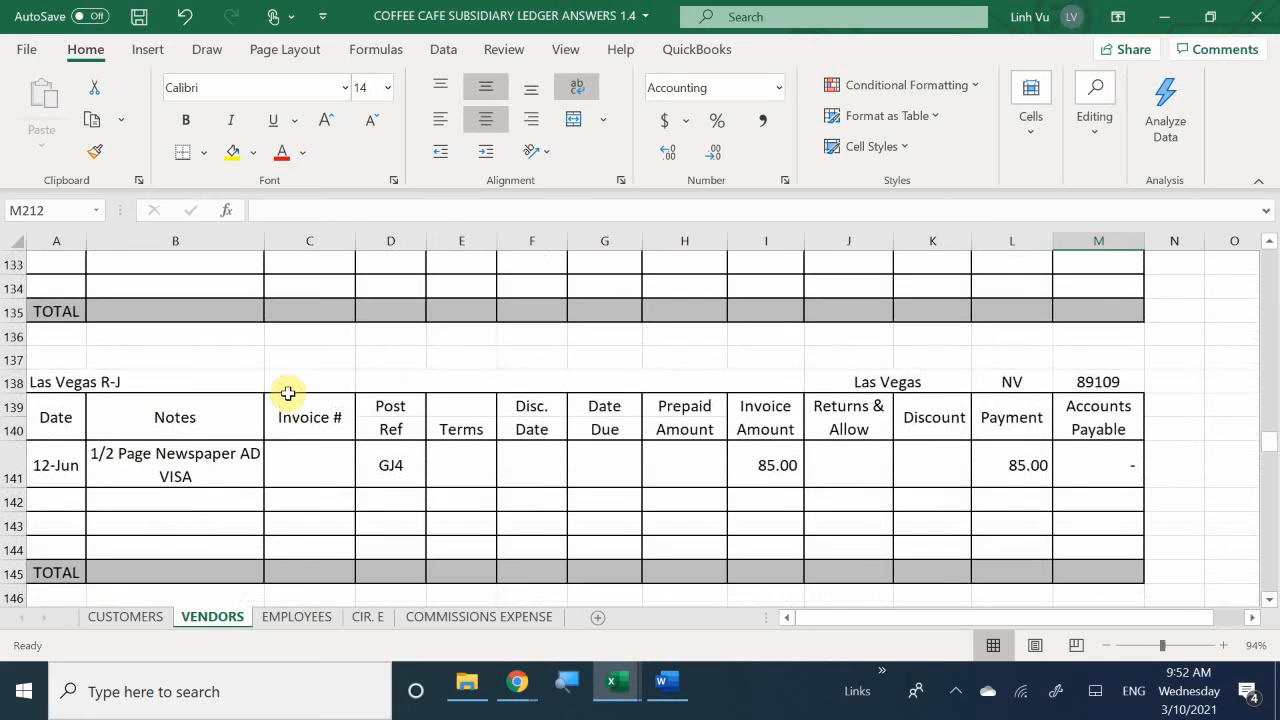
scroll(288, 393, "up", 5)
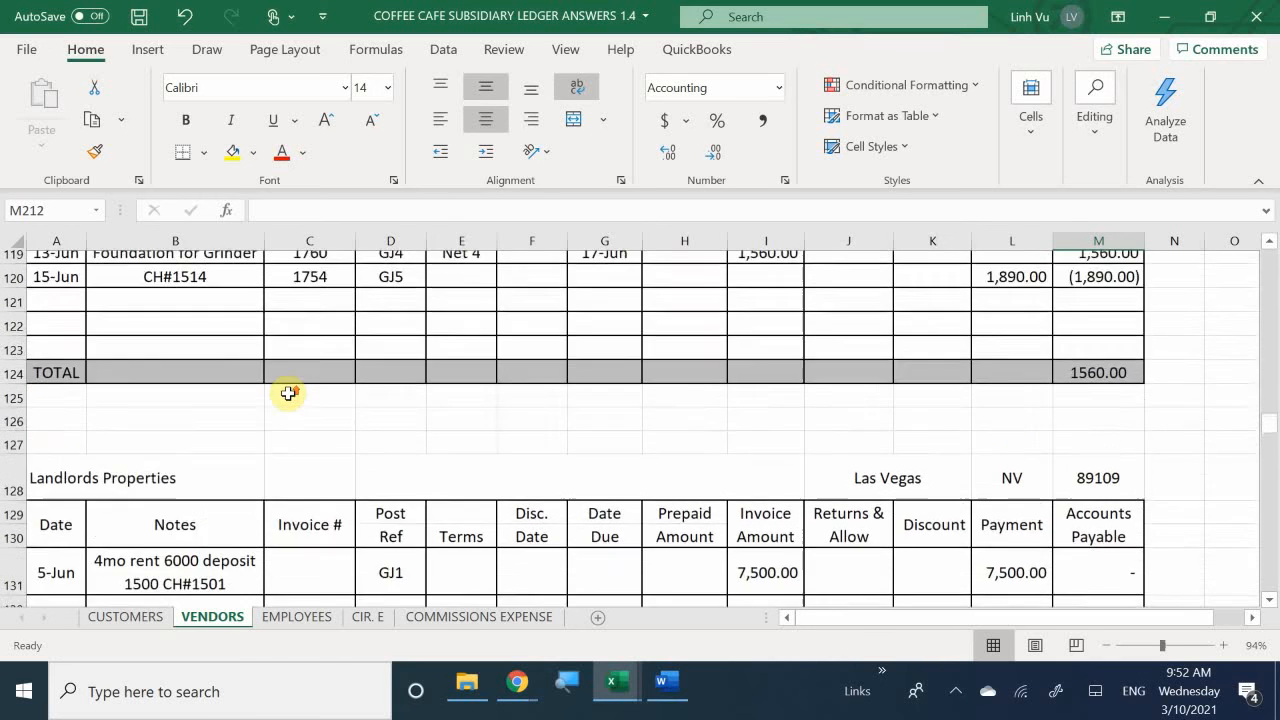
scroll(288, 393, "up", 3)
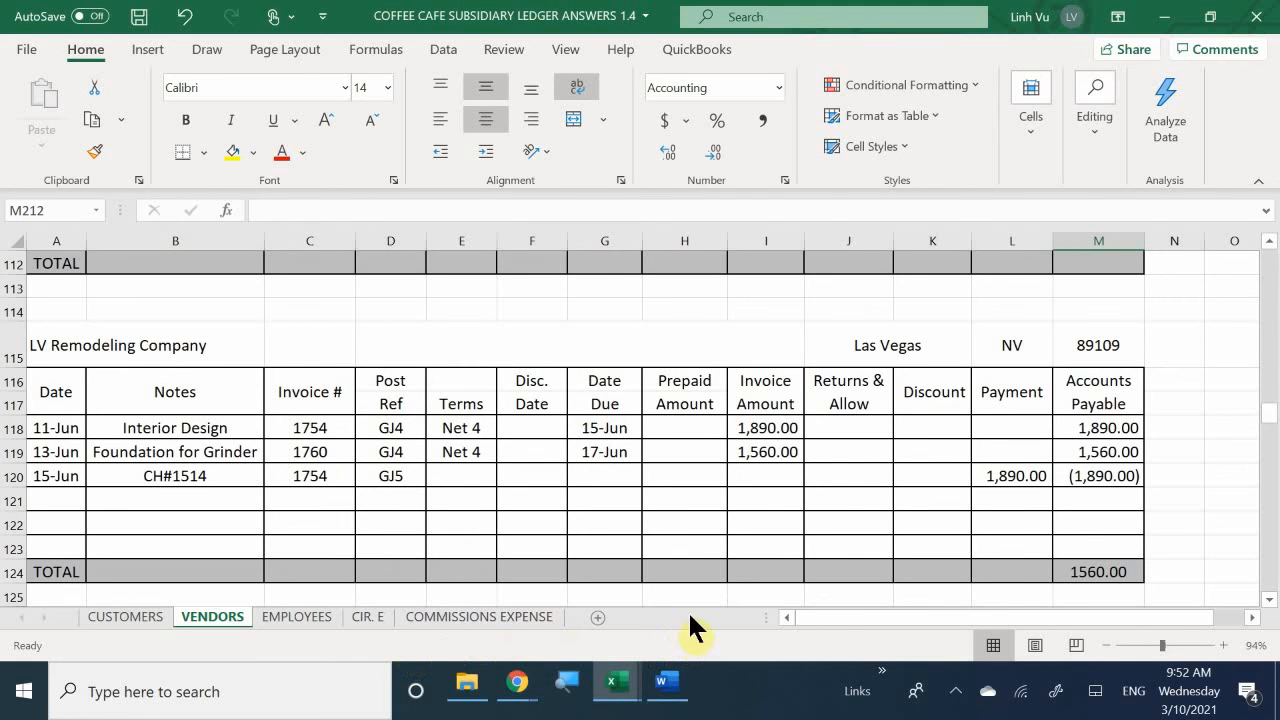
left_click_drag(840, 617, 908, 657)
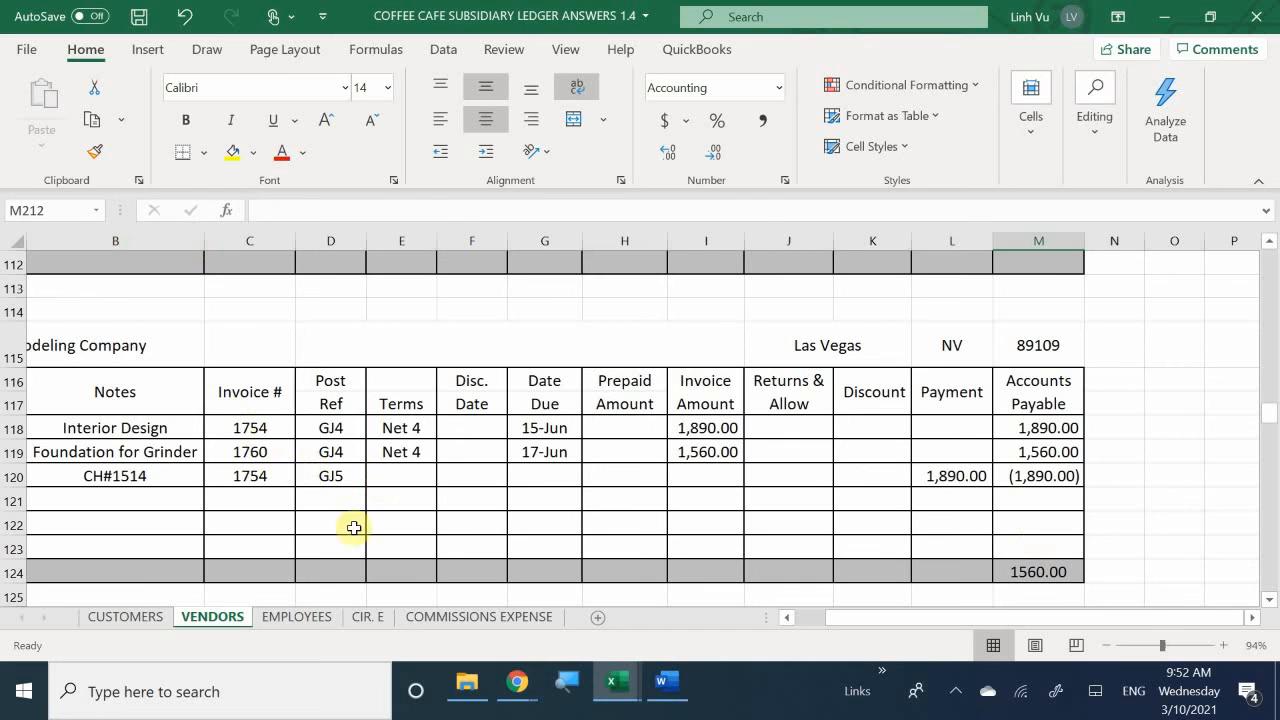
- Return to the general journal and enter 1560 as the Accounts Payable debit in D215 and the Checking credit in E216
mouse_move(613, 700)
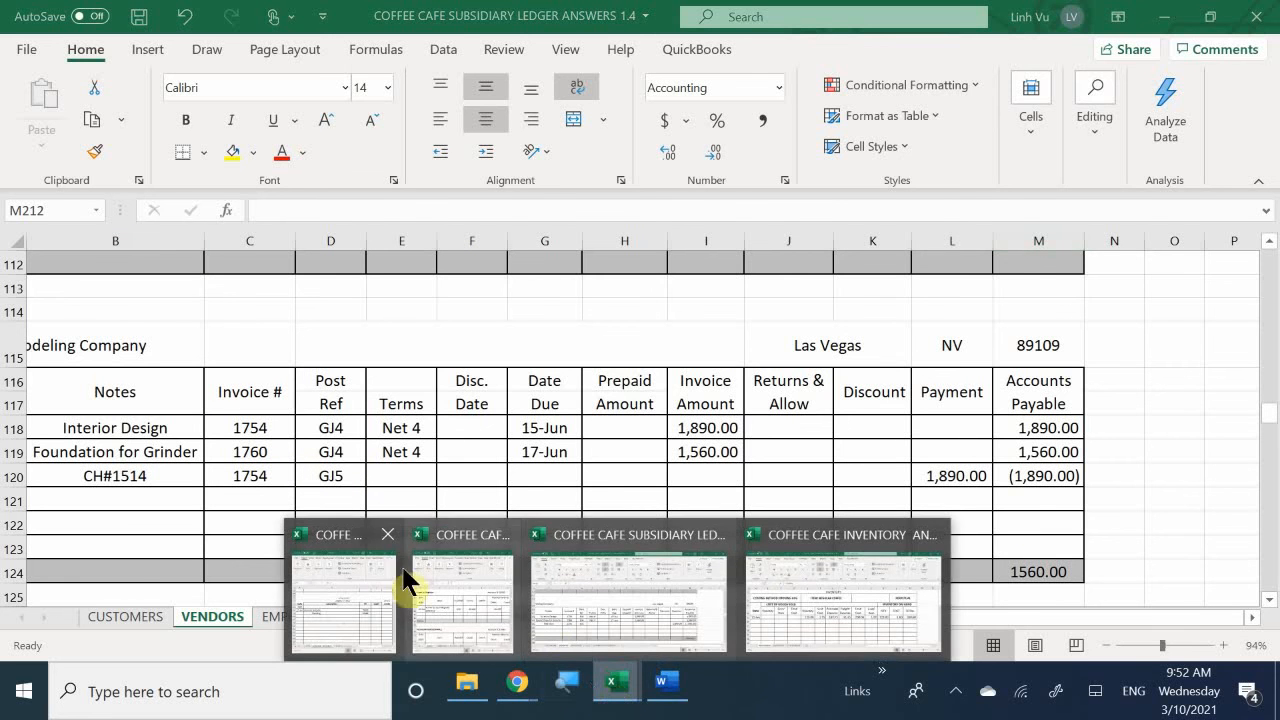
left_click(355, 571)
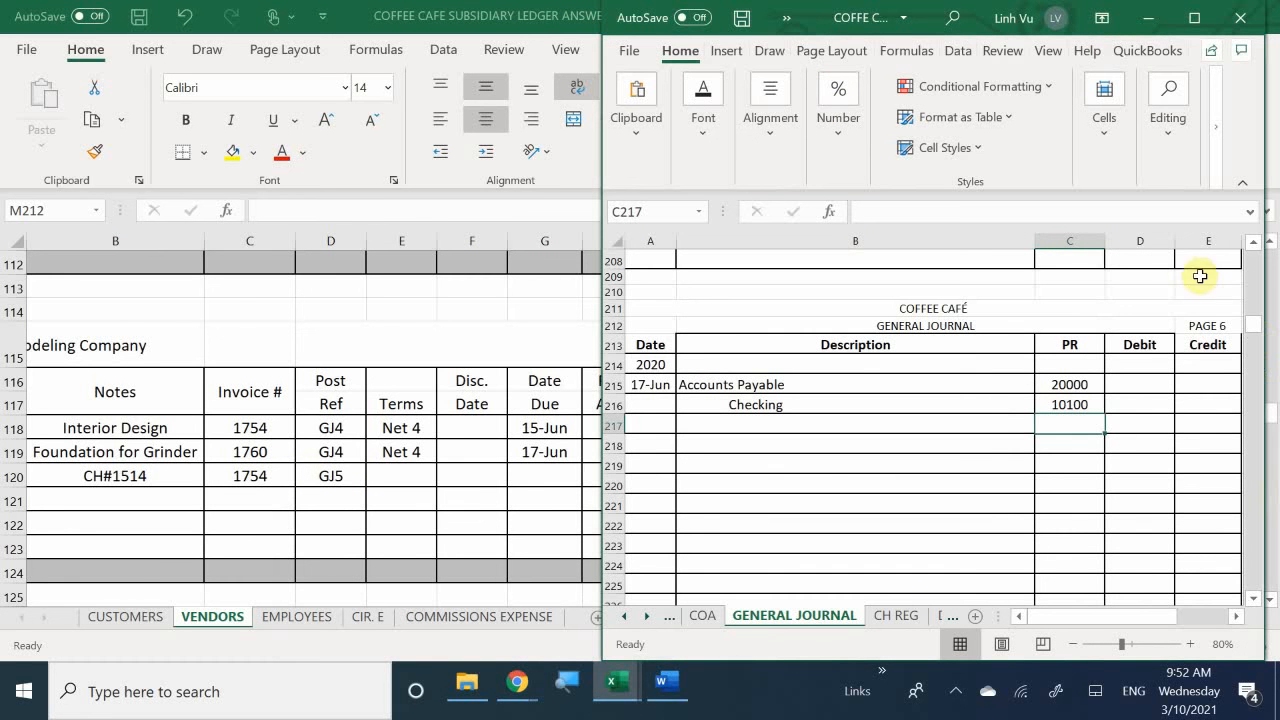
left_click(1135, 387)
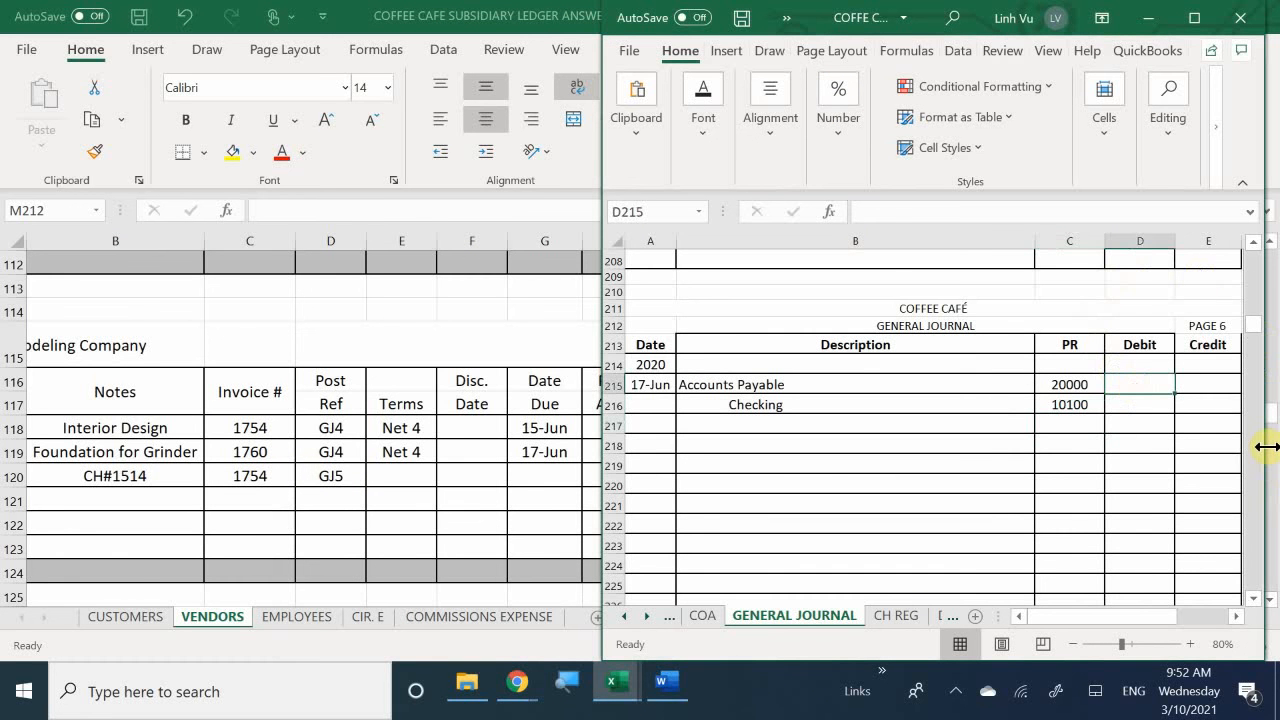
type("1560")
key("Return")
key("Right")
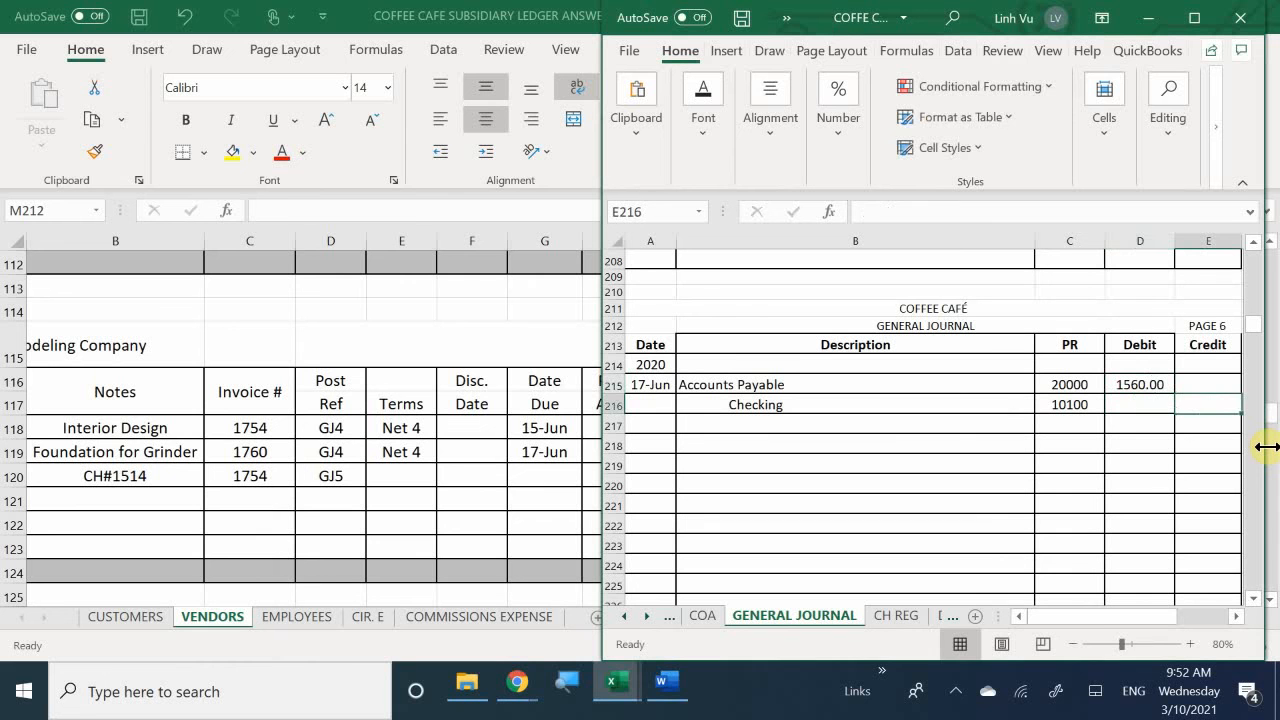
type("1560")
key("Return")
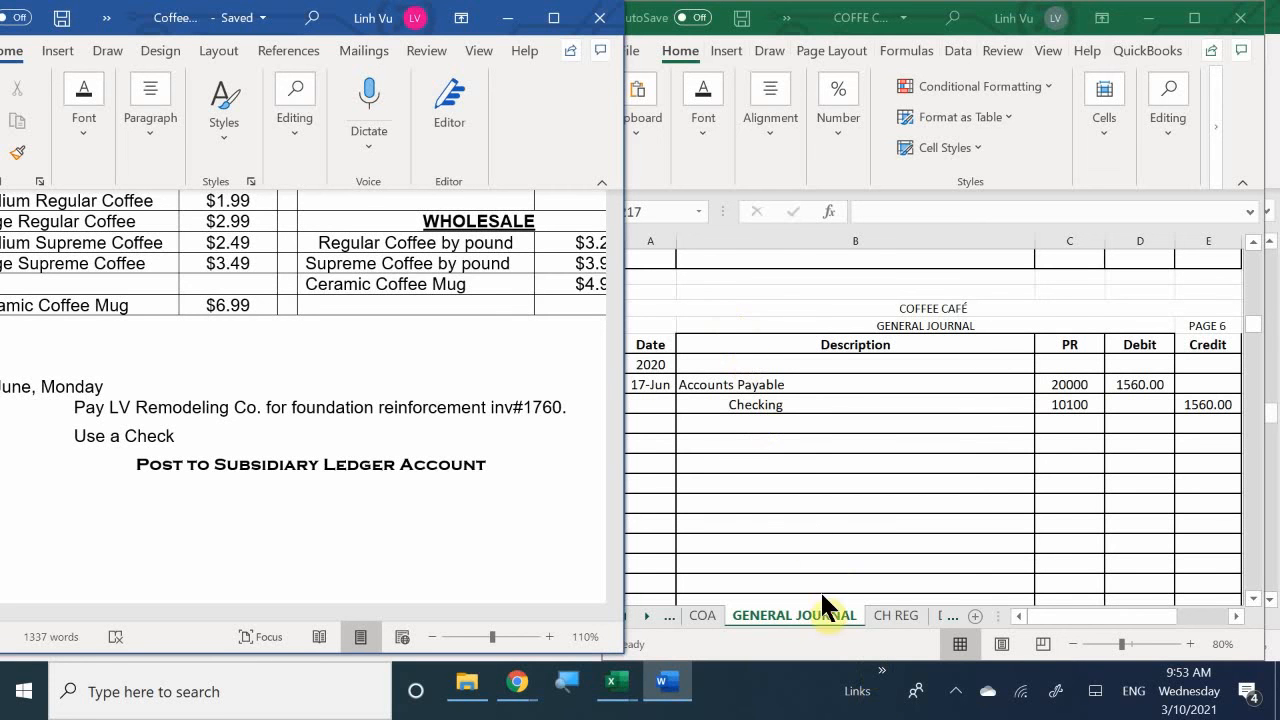
- In the check register, enter the date 6/17 in A20 and the amount 1560 in C20 for check 1517
left_click(889, 612)
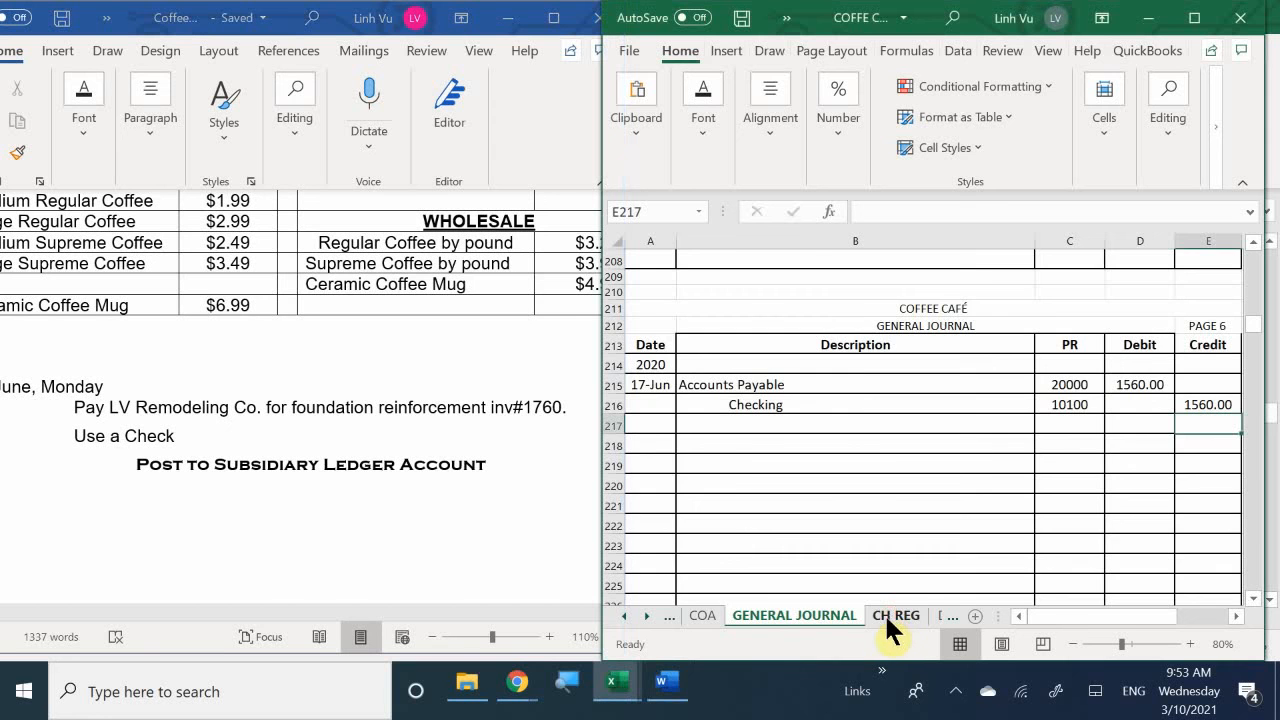
left_click(887, 613)
scroll(709, 509, "up", 2)
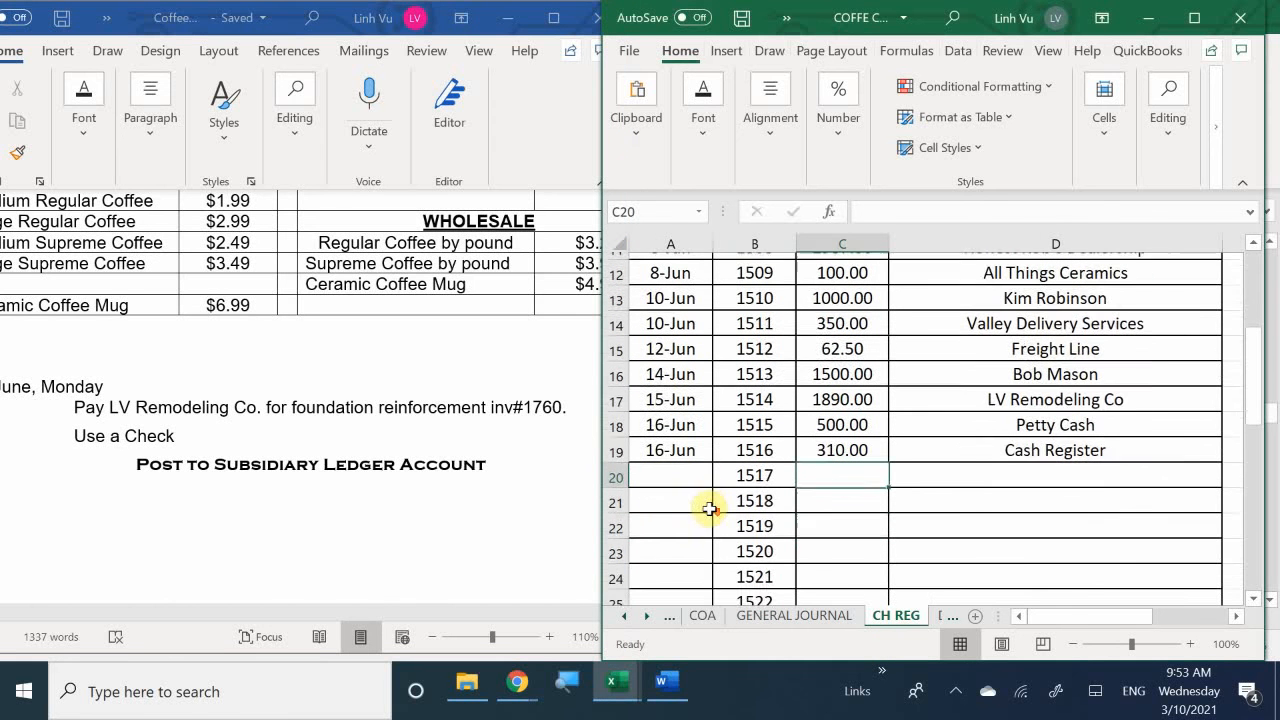
left_click(672, 470)
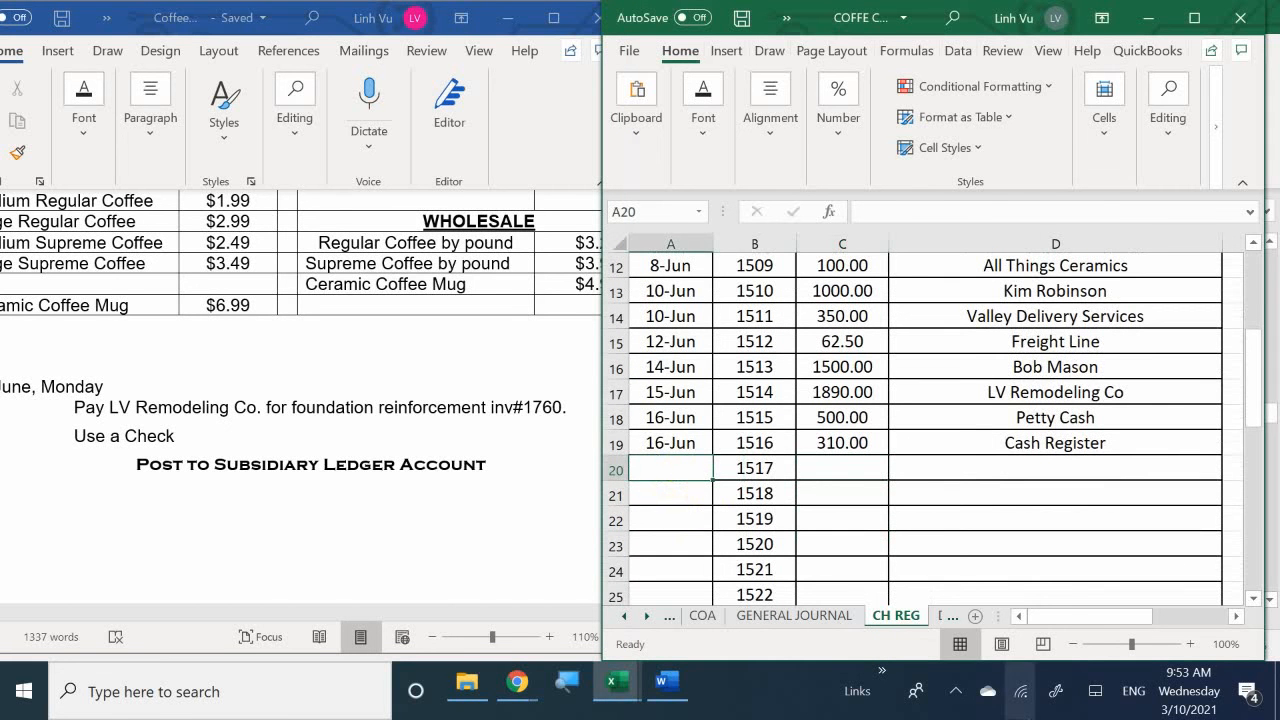
type("6/17")
key("Return")
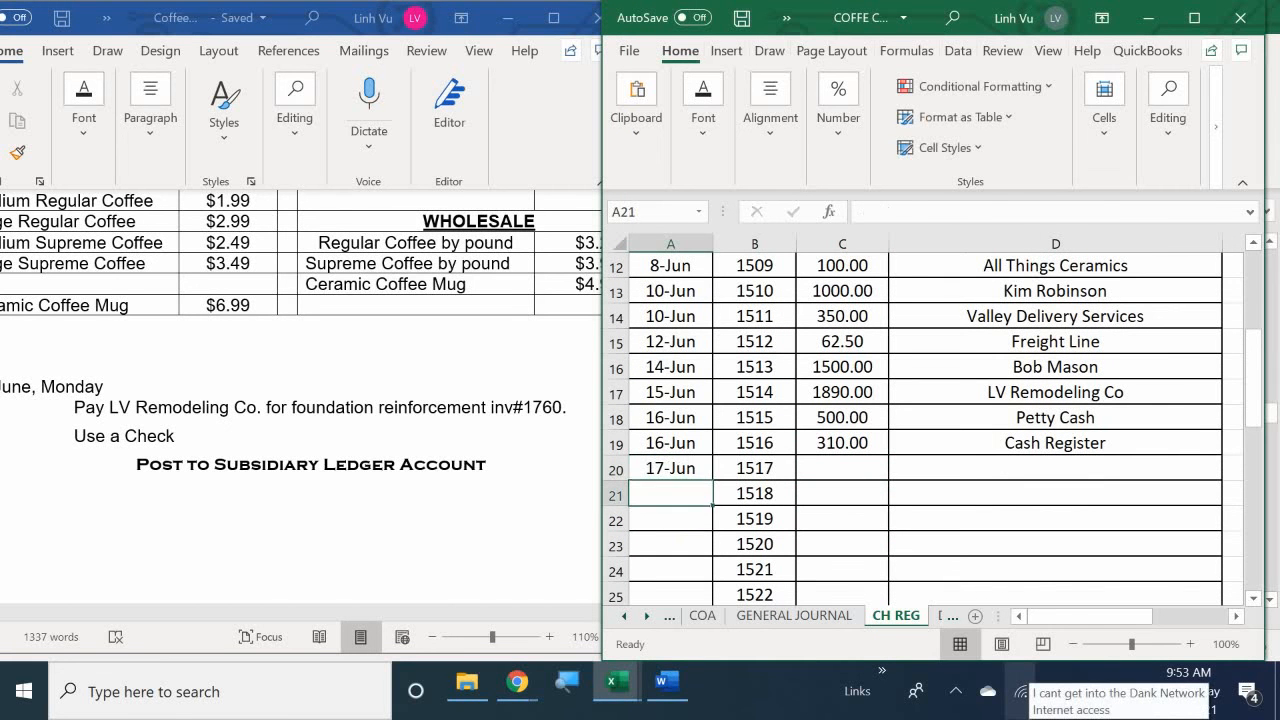
key("Right")
key("Right")
key("Up")
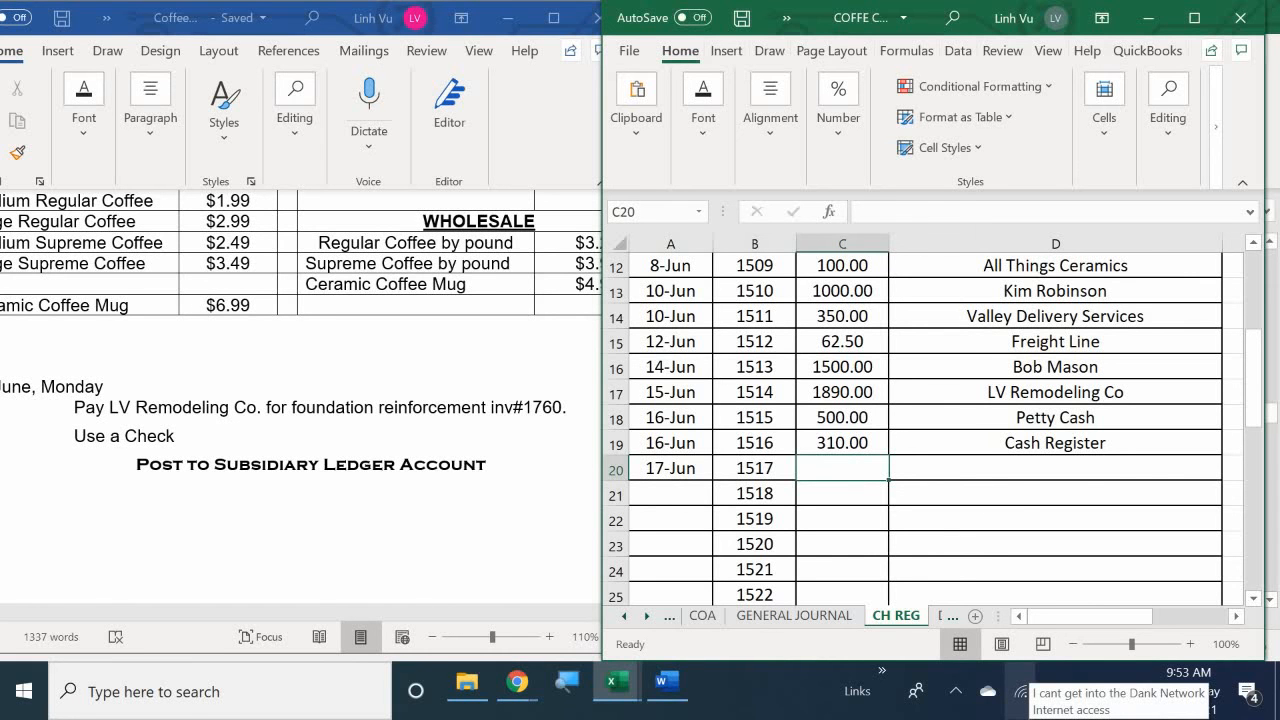
type("1560")
key("Return")
- Fill in the payee for check 1517 in D20 with a formula referencing LV Remodeling Co in D17
key("Right")
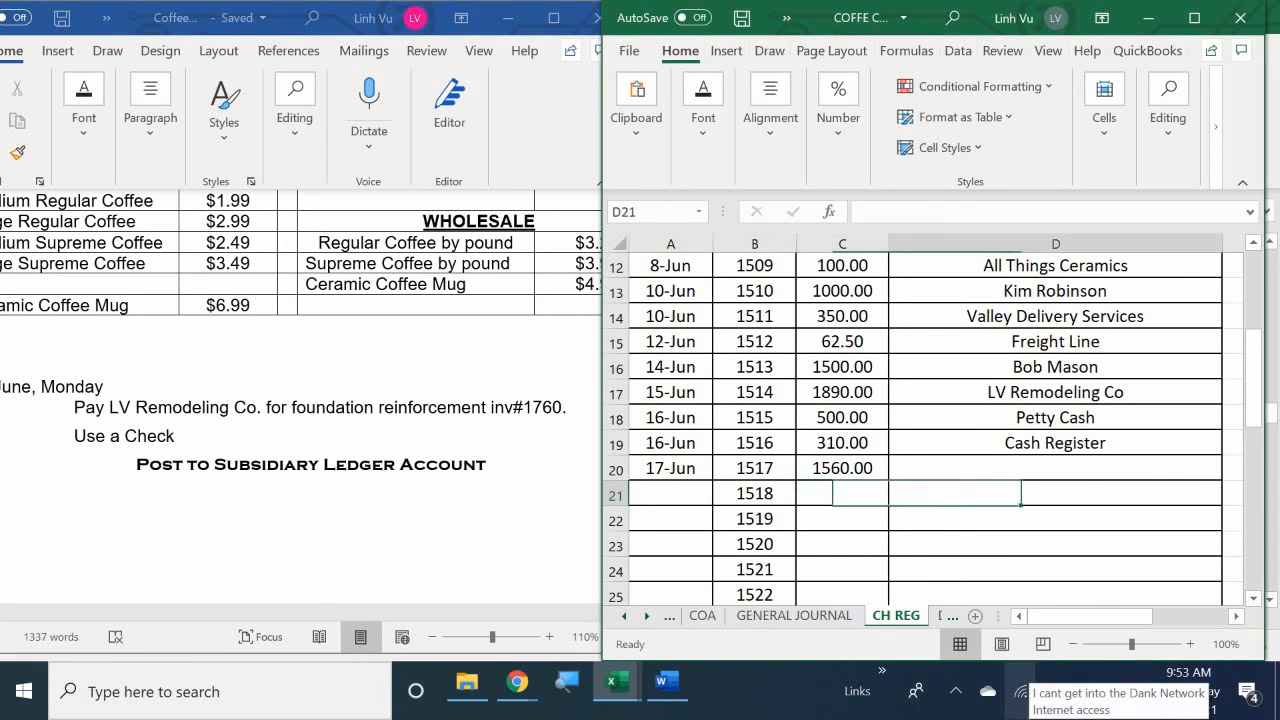
key("Up")
type("=")
key("Up")
key("Up")
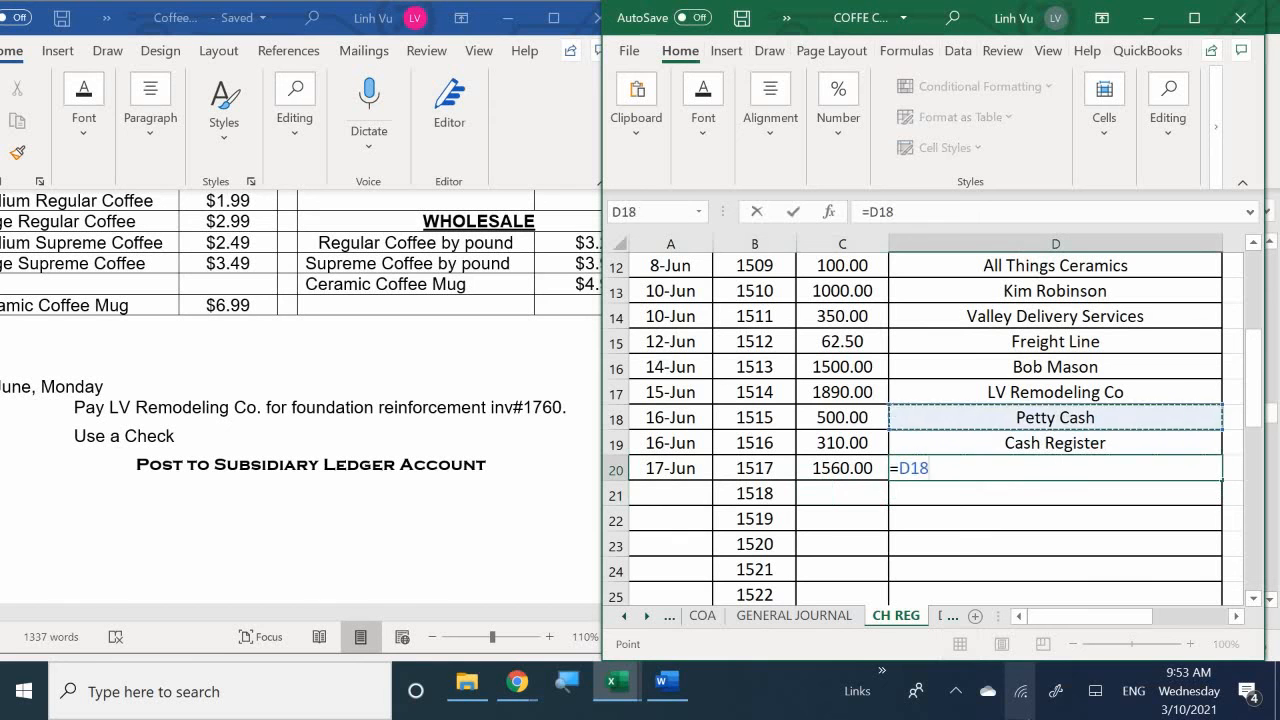
key("Up")
key("Return")
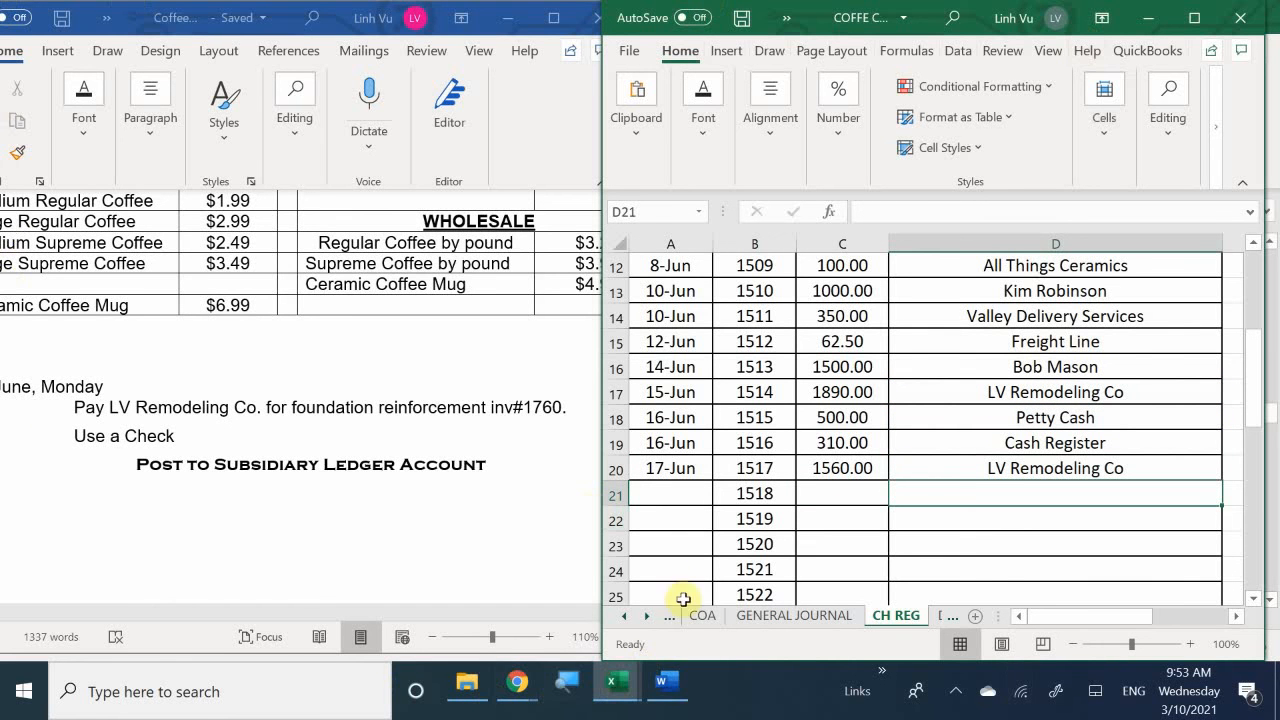
- Enter the explanation "(Payment to LV Remodeling, Inv#1760, Ch#1517)" in B217 of the general journal and compare it with the check register
left_click(770, 615)
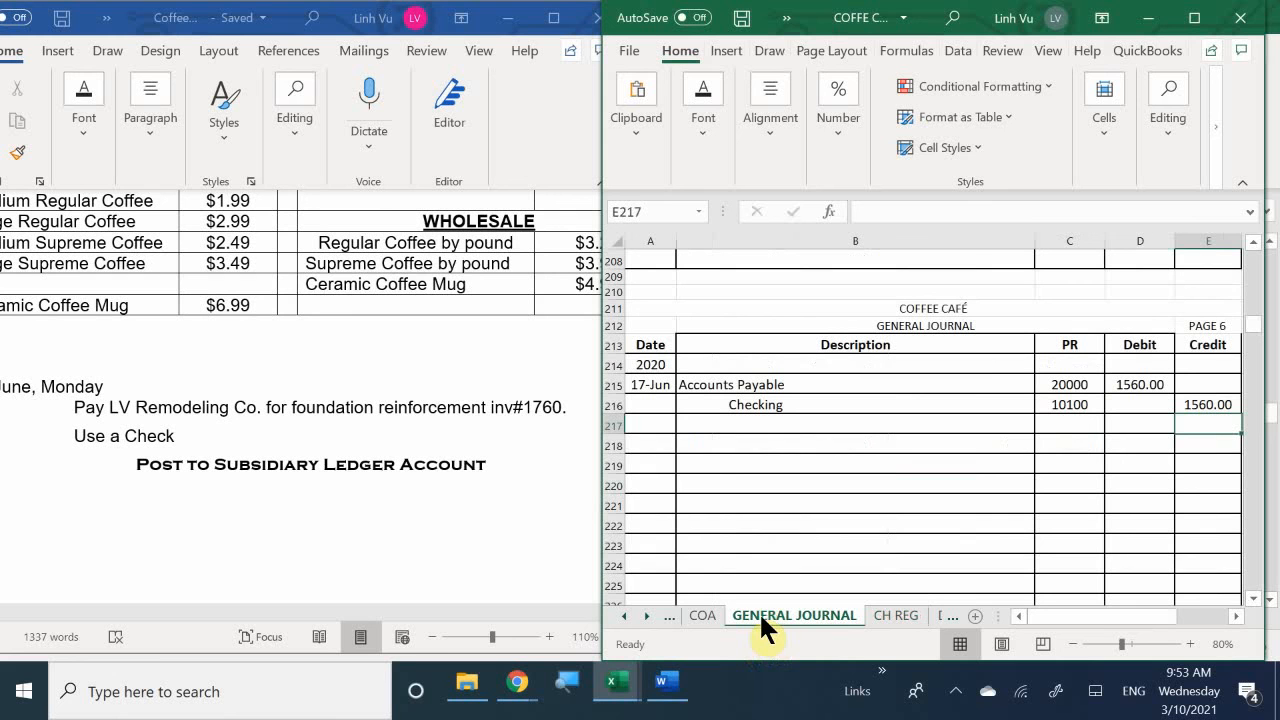
left_click(700, 424)
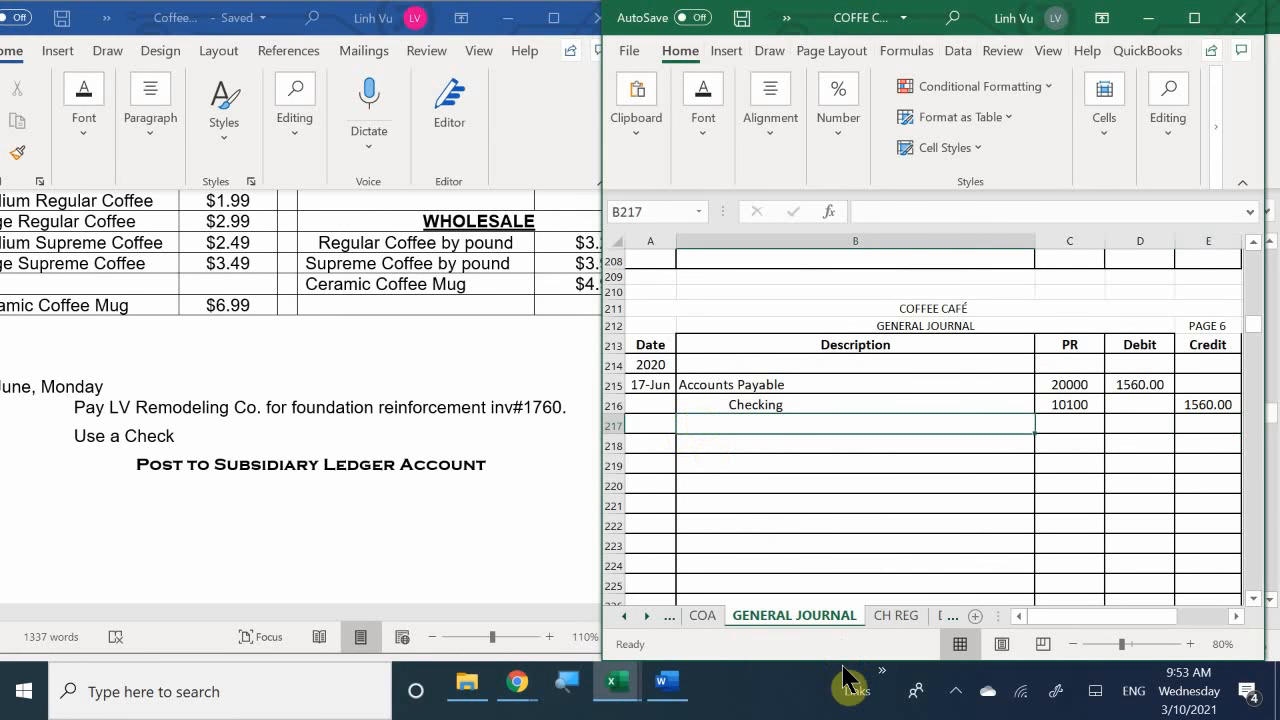
type("(")
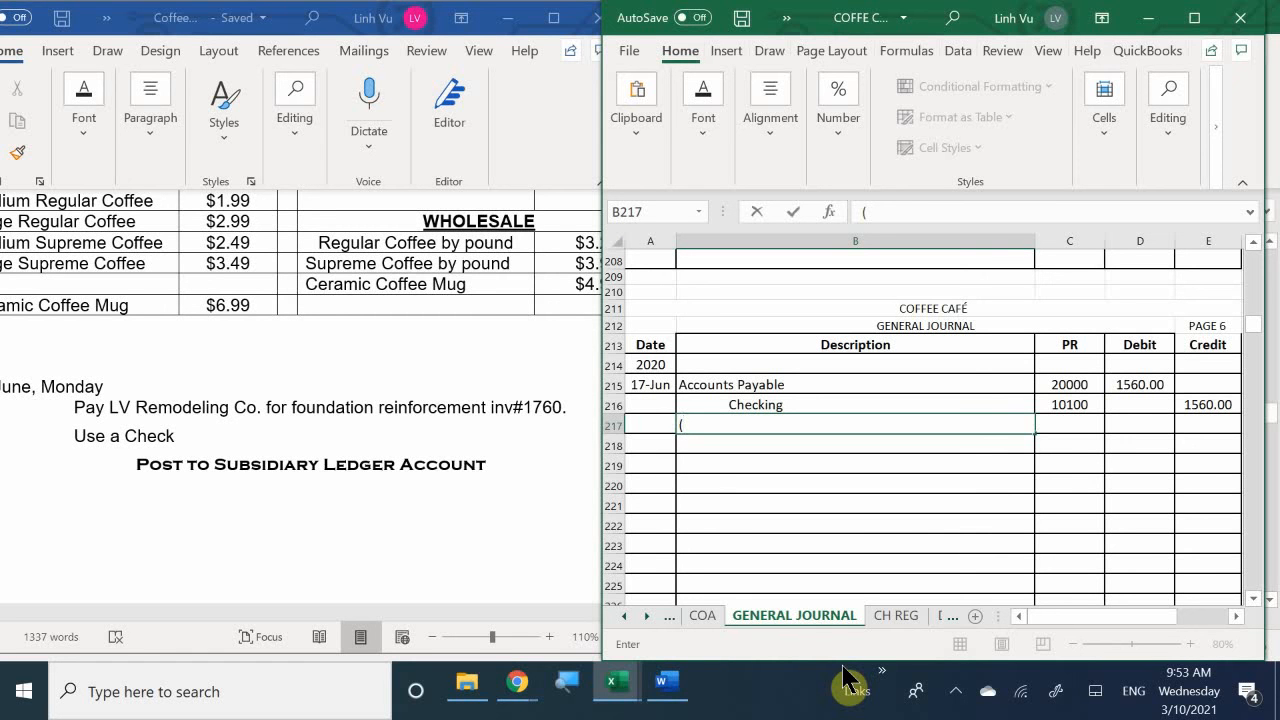
type("Payment")
type("to LV ")
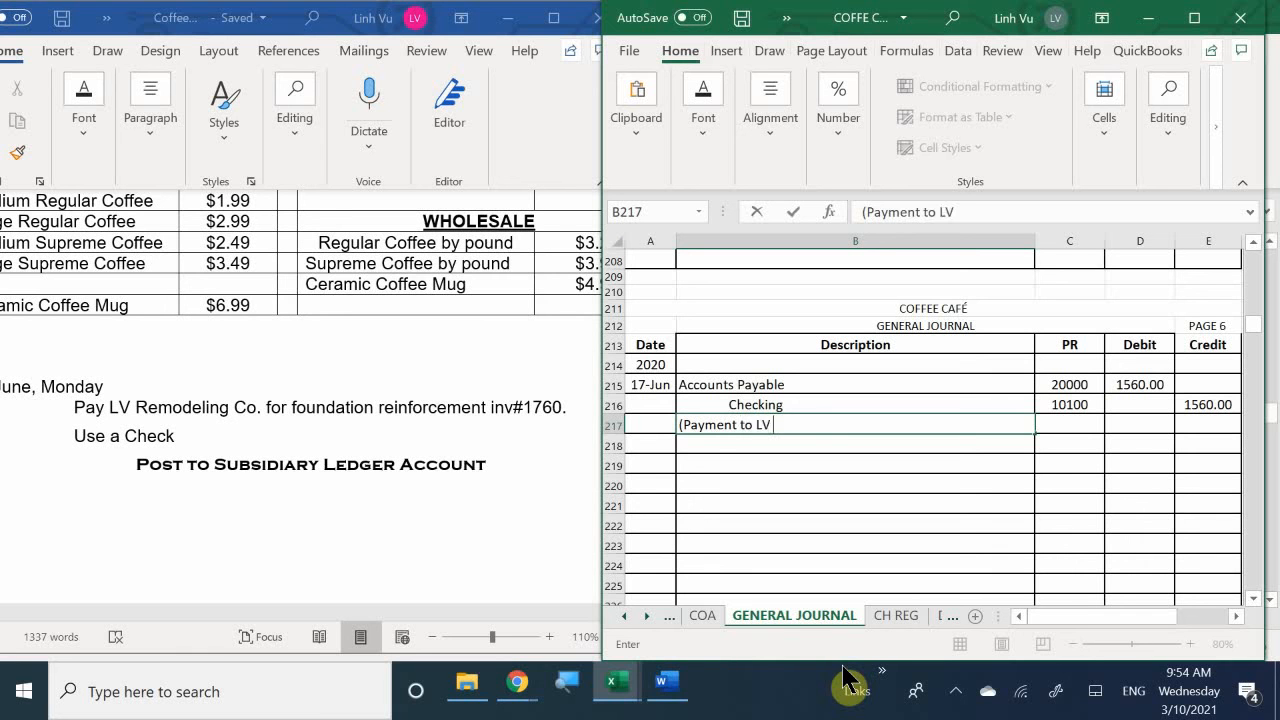
type("Remodeling, Inv@")
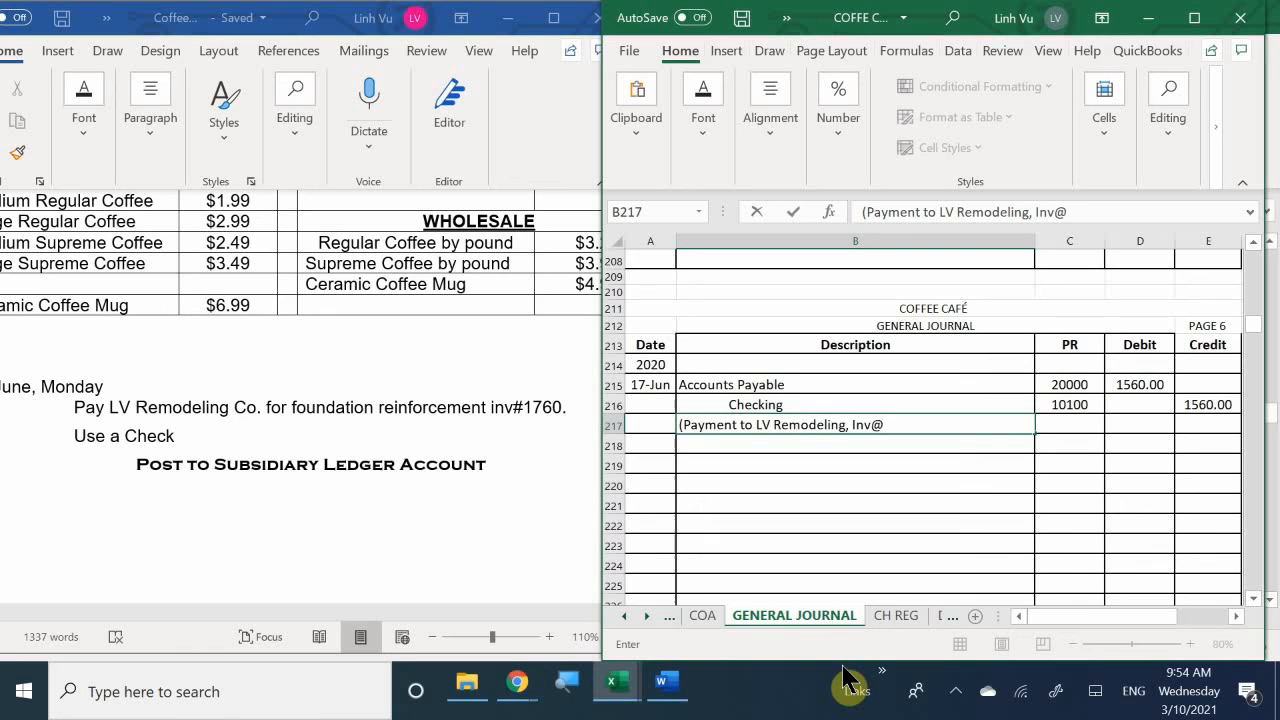
key("BackSpace")
type("#1760, Ch#")
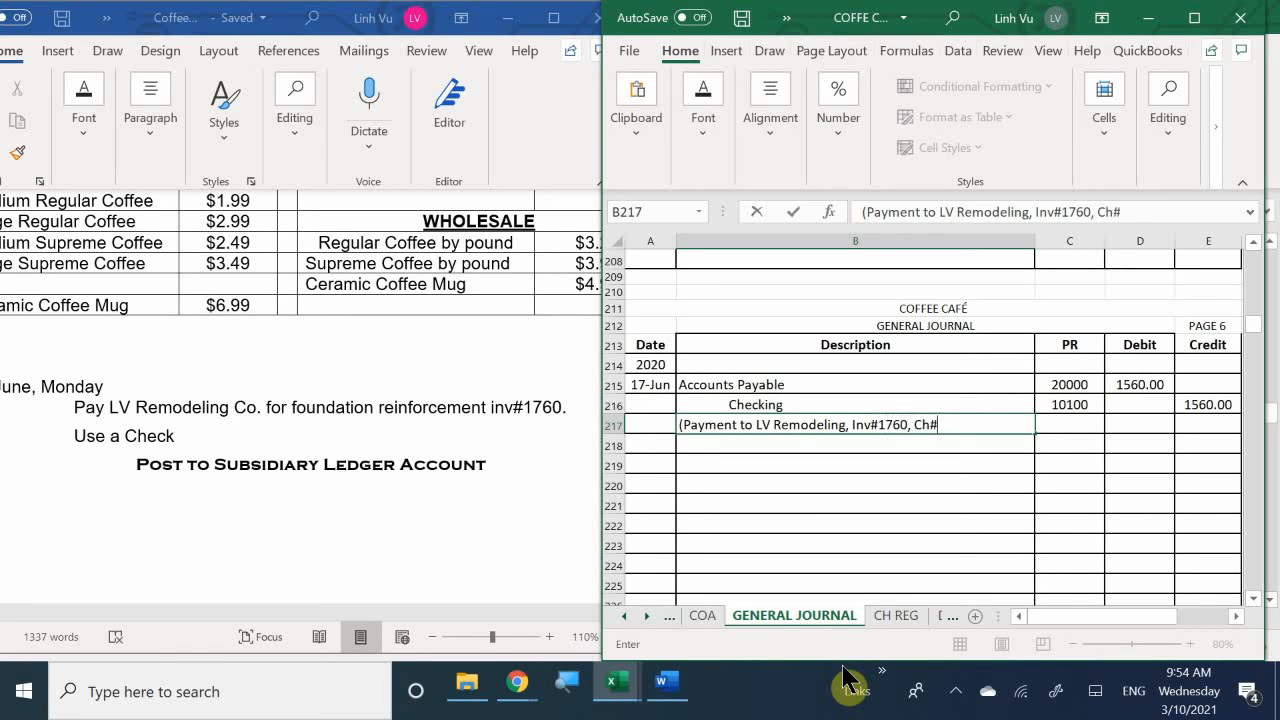
type("1517)")
key("ctrl+Return")
key("Return")
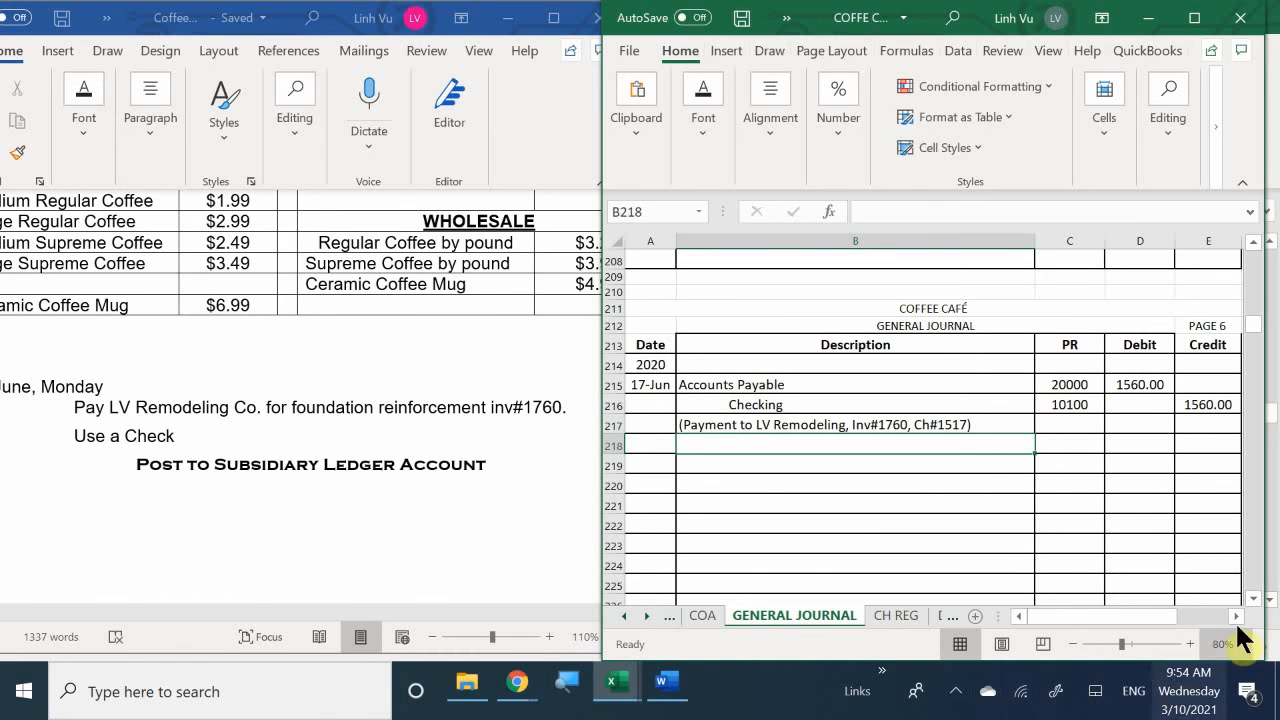
left_click(896, 615)
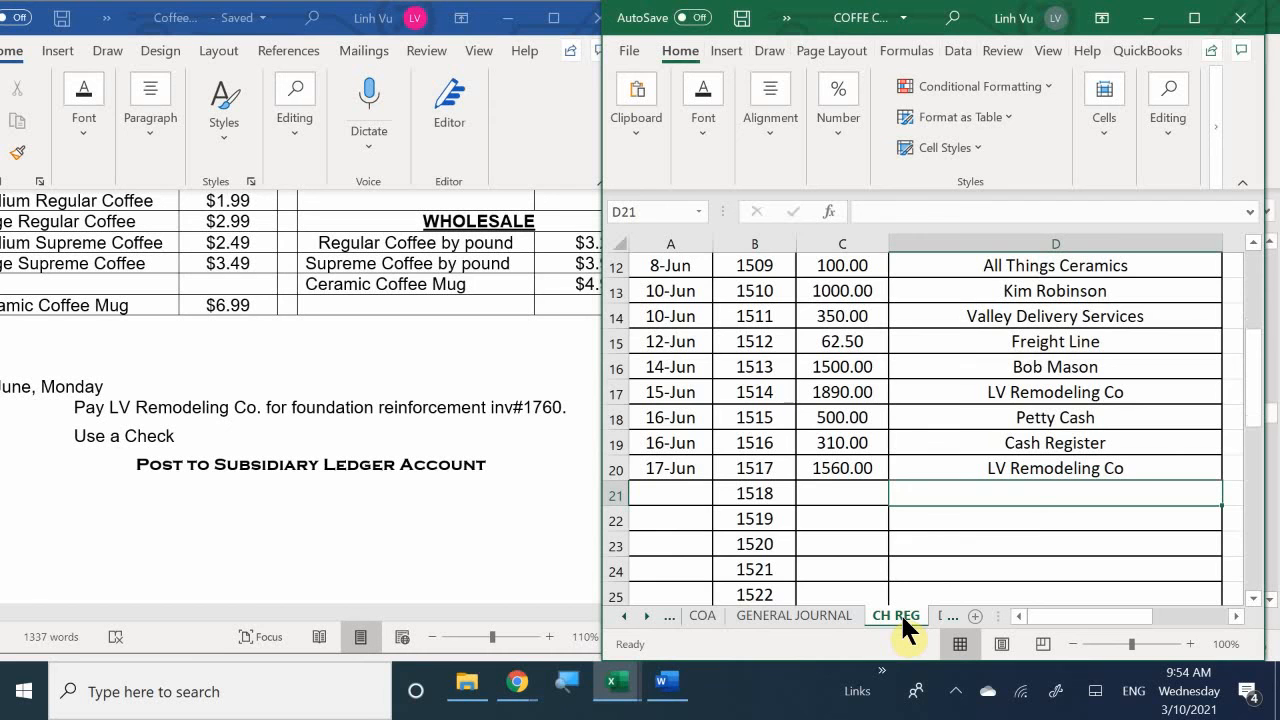
left_click(815, 615)
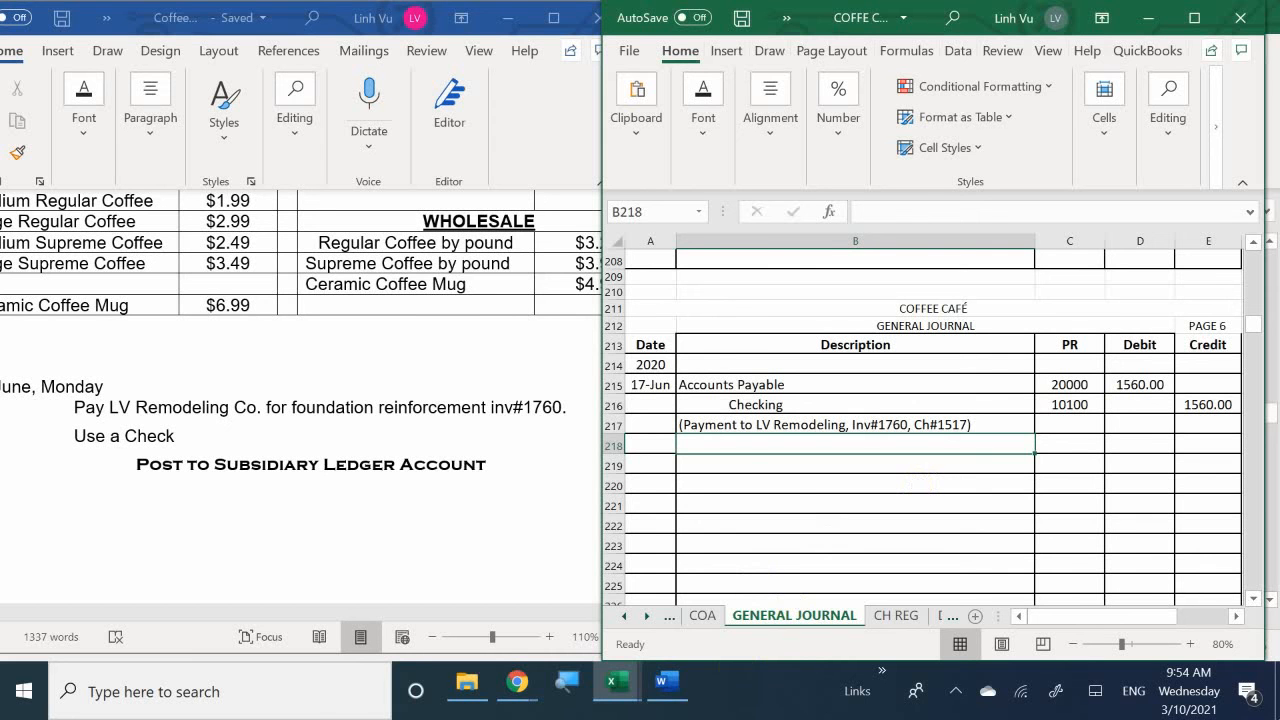
- Switch to the general ledger workbook and enter the date 6/17 in A34 of the Checking account
mouse_move(612, 665)
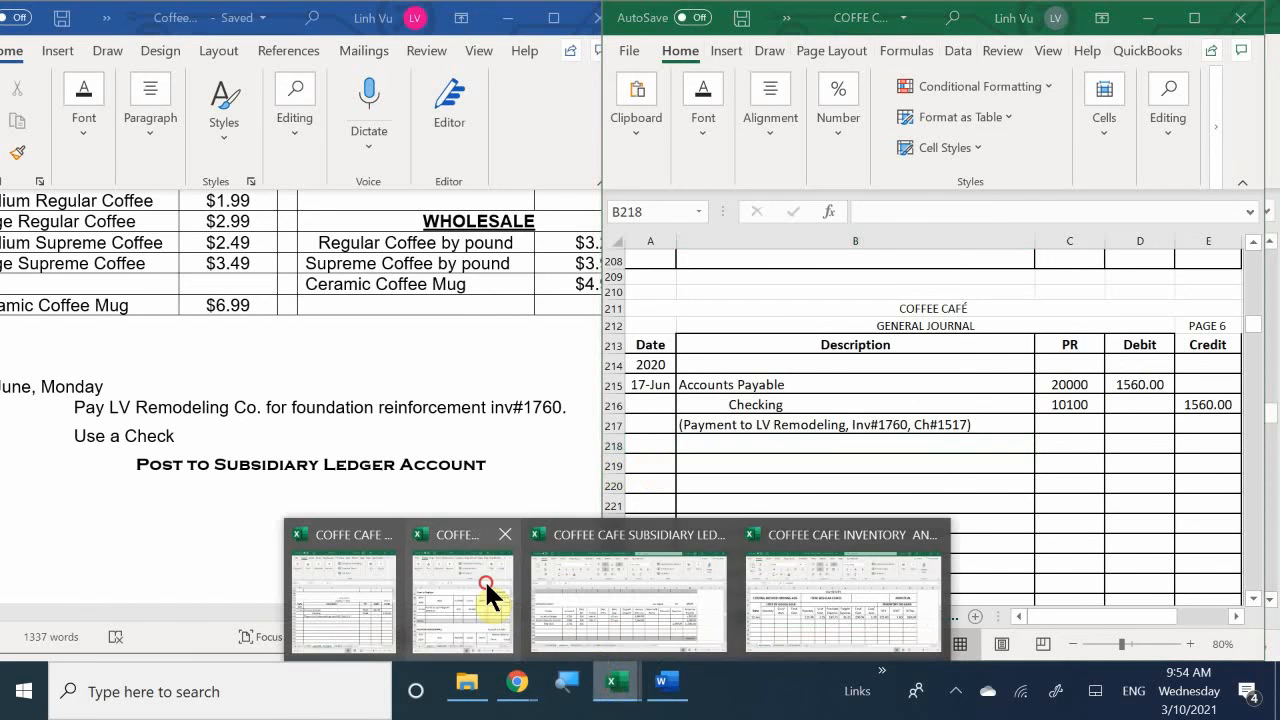
left_click(484, 579)
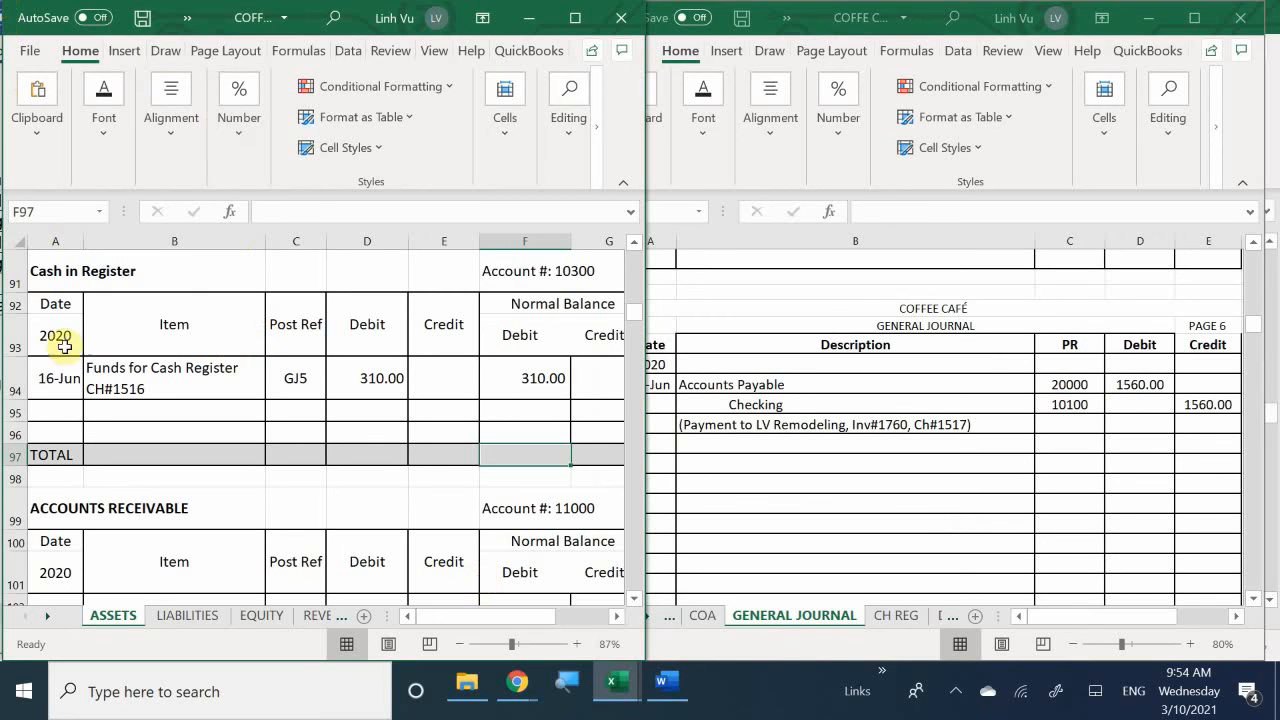
scroll(98, 340, "up", 1)
scroll(70, 300, "up", 20)
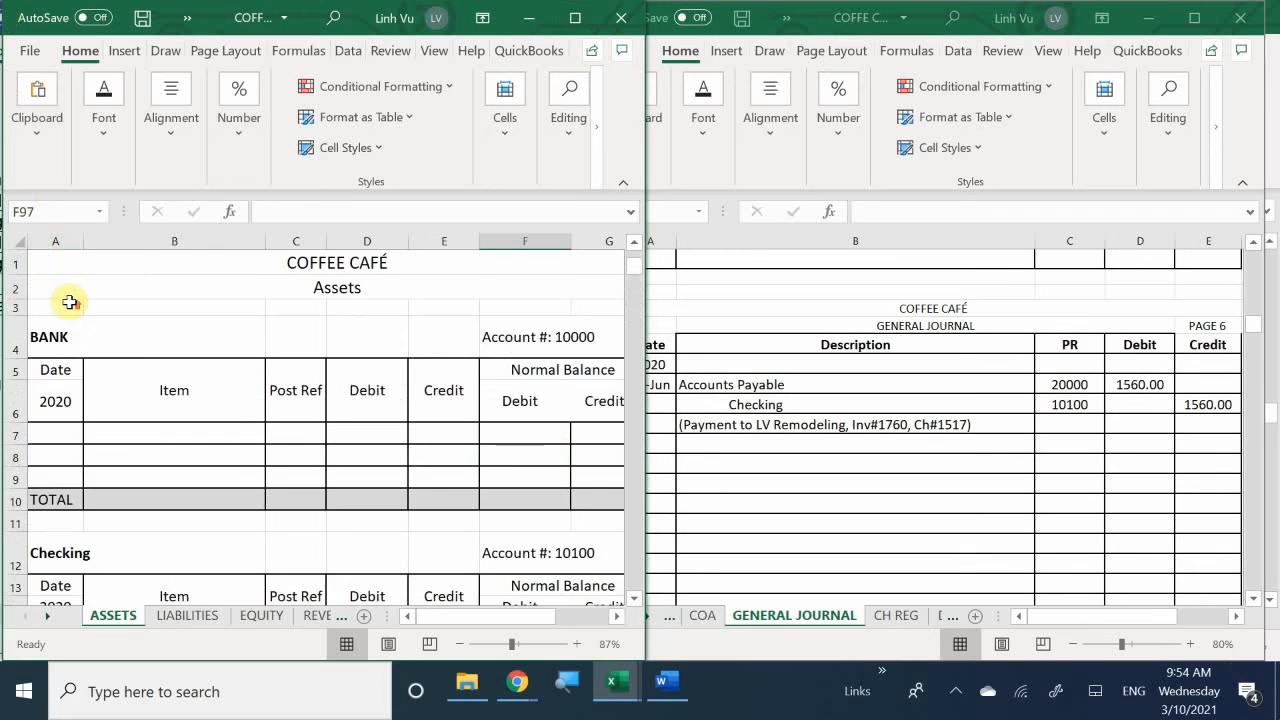
scroll(60, 300, "down", 6)
scroll(60, 300, "down", 2)
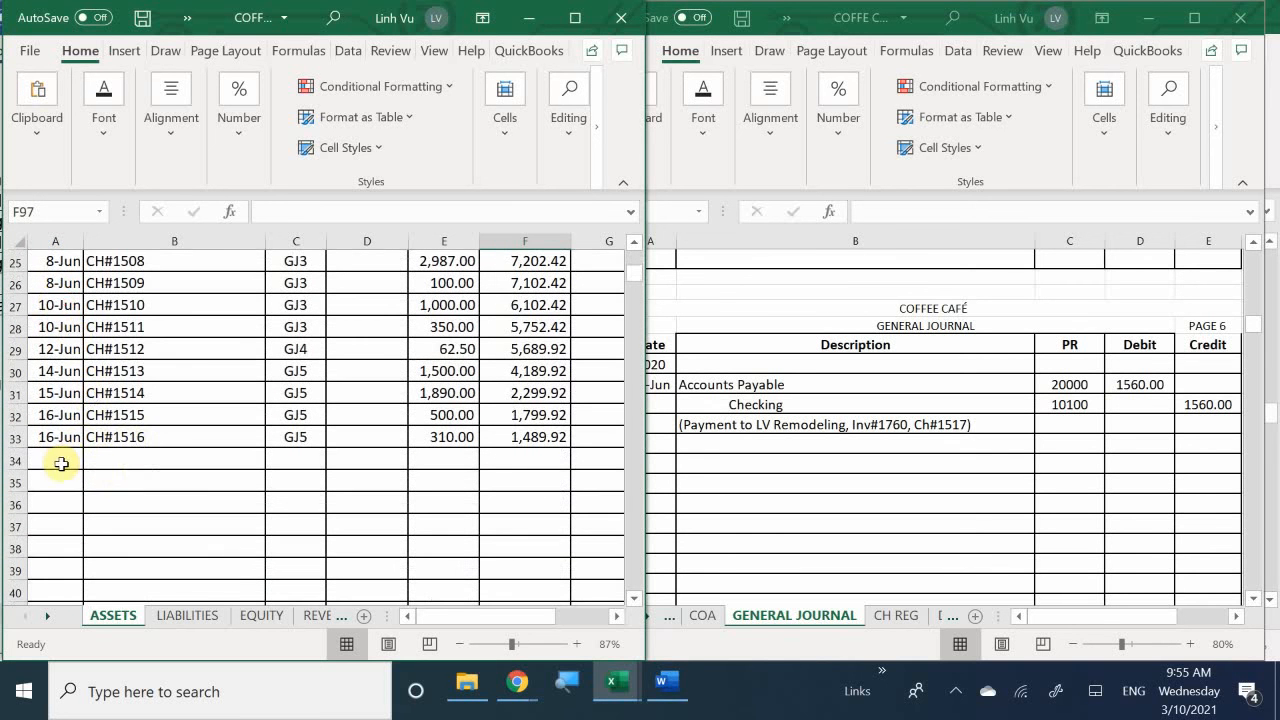
left_click(57, 460)
type("6/")
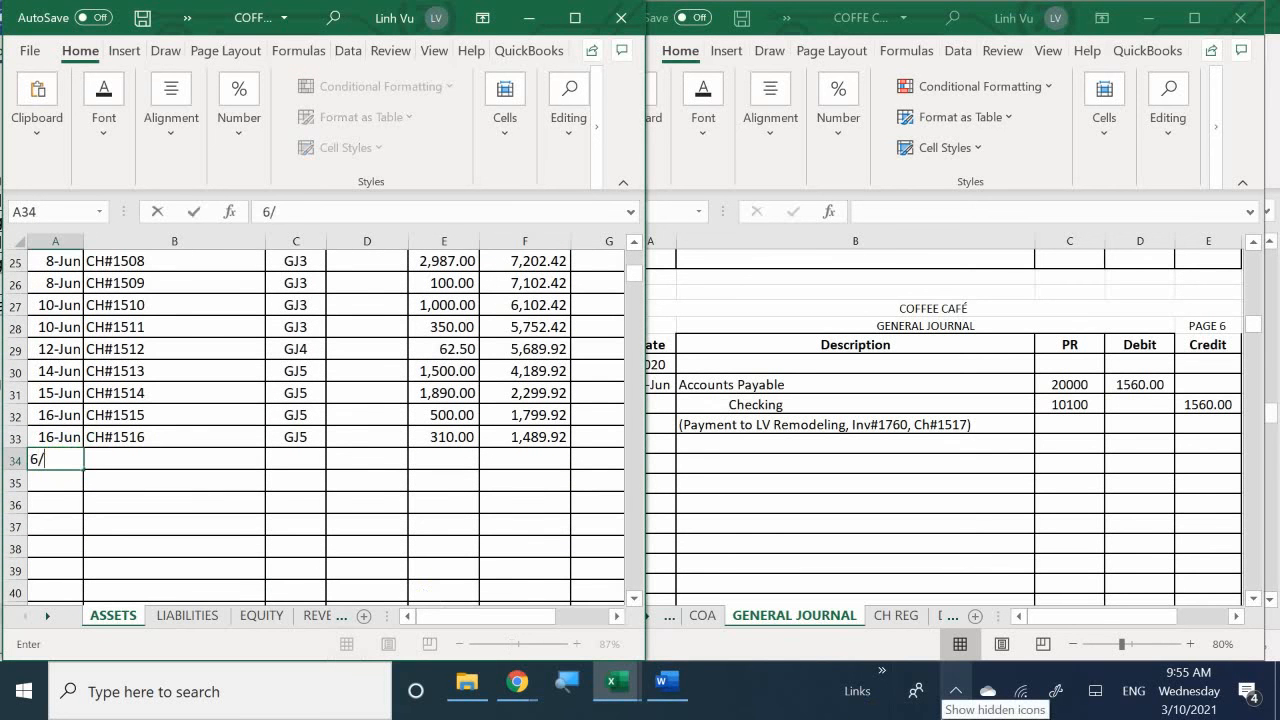
type("17")
key("Return")
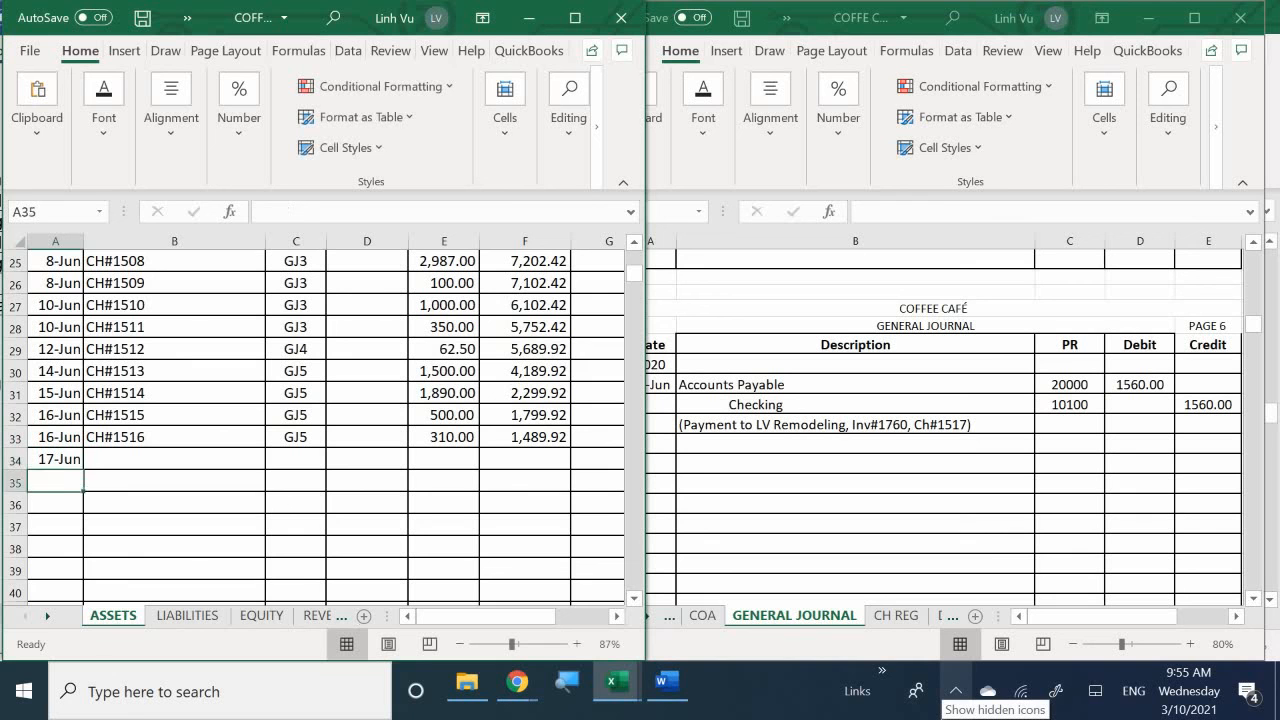
- Enter CH#1517 as the item in B34 of the Checking ledger account
key("Up")
key("Right")
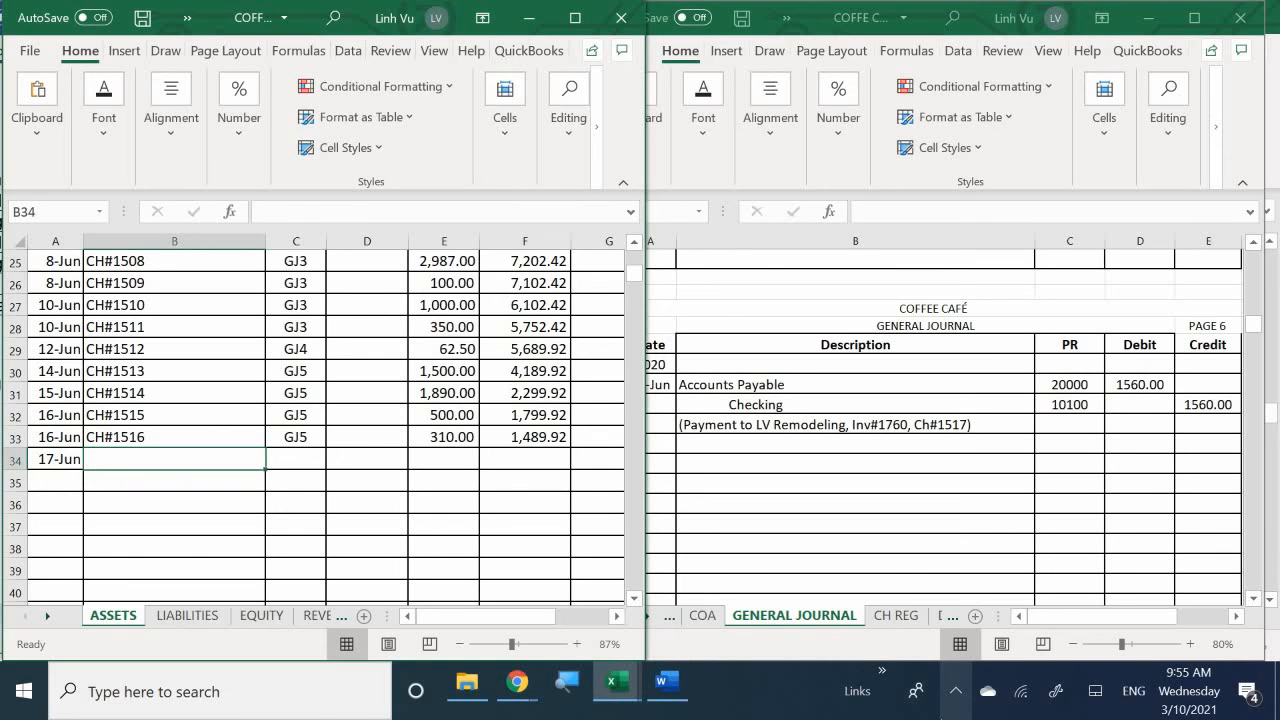
type("CH")
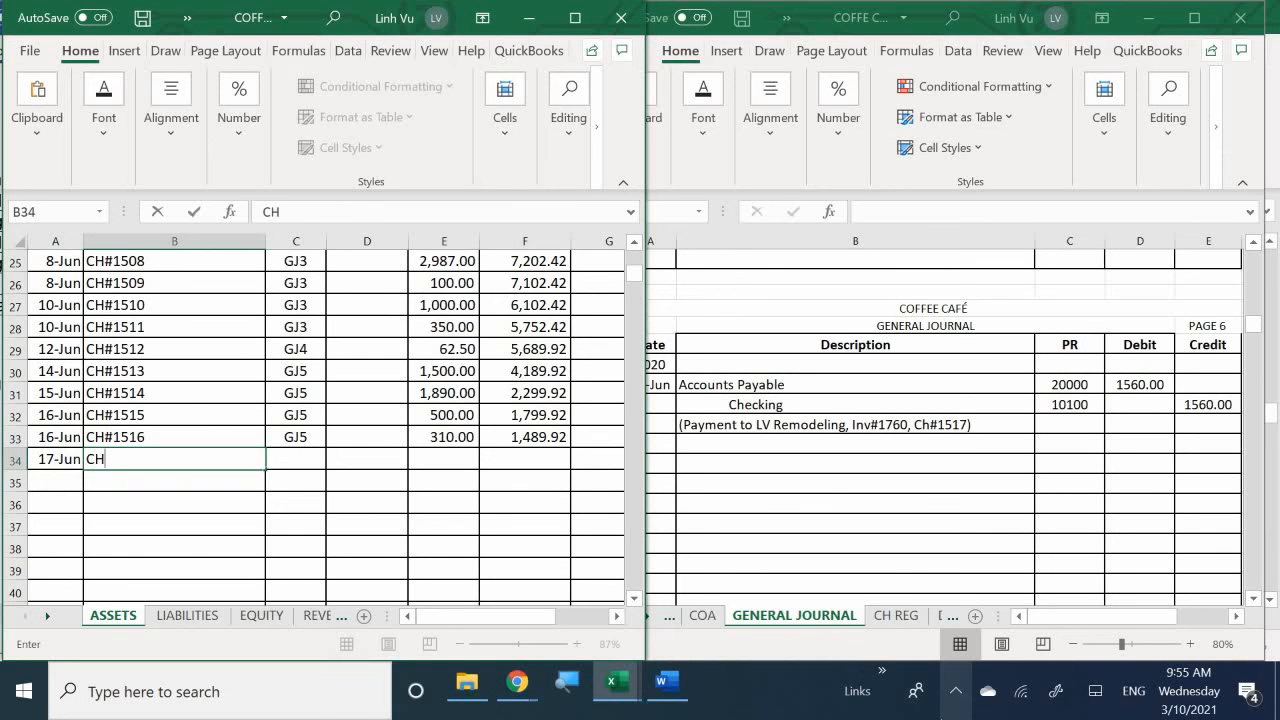
type("$")
key("BackSpace")
type("#1517")
key("Tab")
- Enter the posting reference GJ5 in C34 for check 1517
type("GJ")
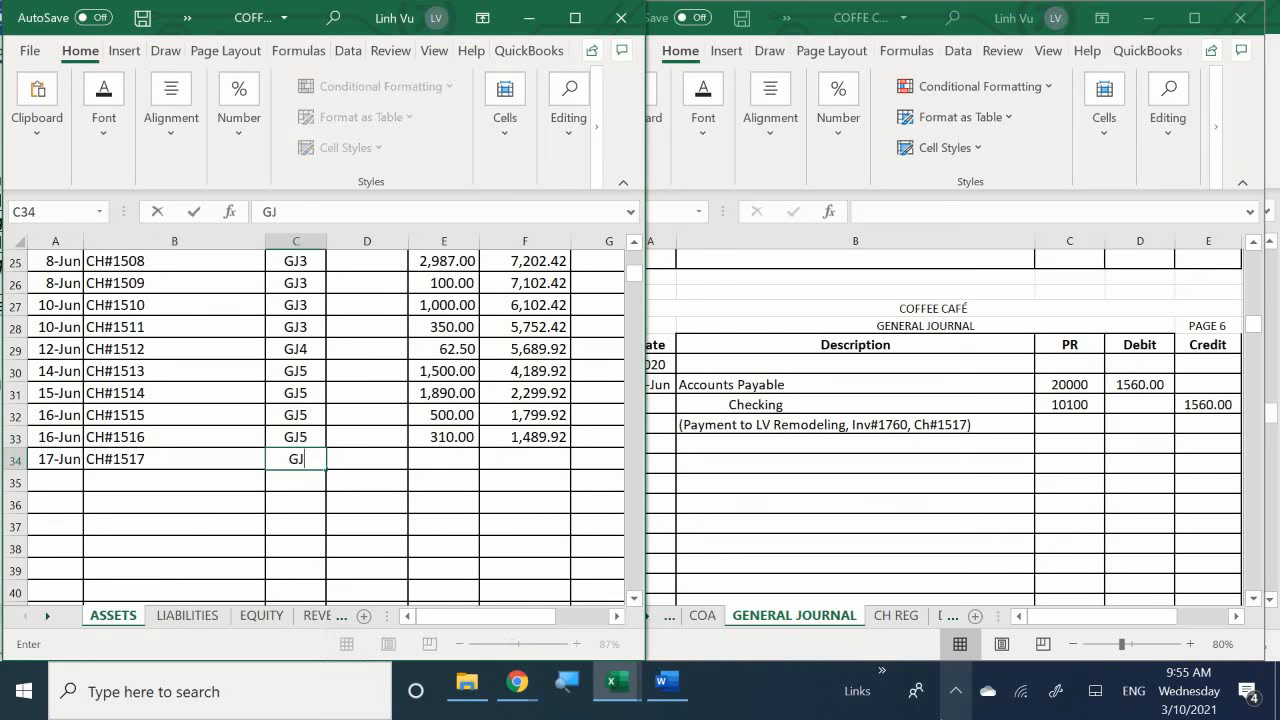
type("5")
key("Return")
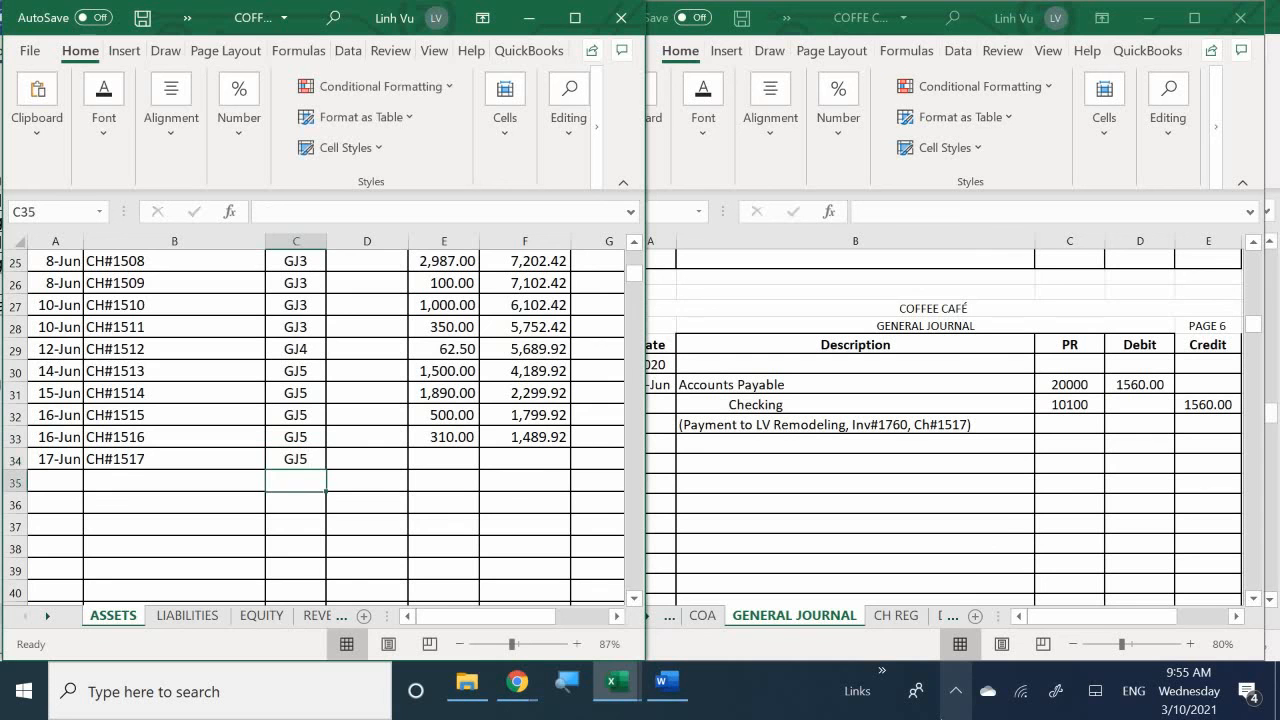
key("Right")
key("Up")
key("Right")
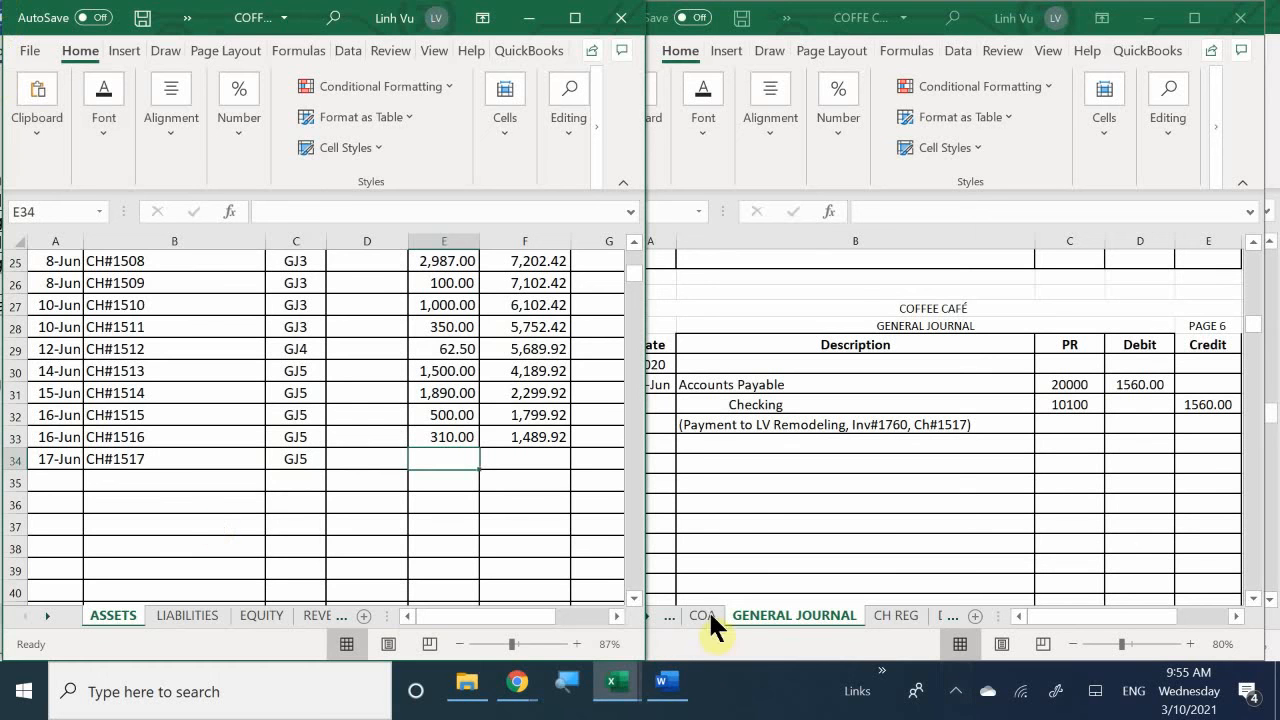
- Correct the posting reference for check 1517 in C34 of the Checking ledger account to GJ6
left_click(312, 458)
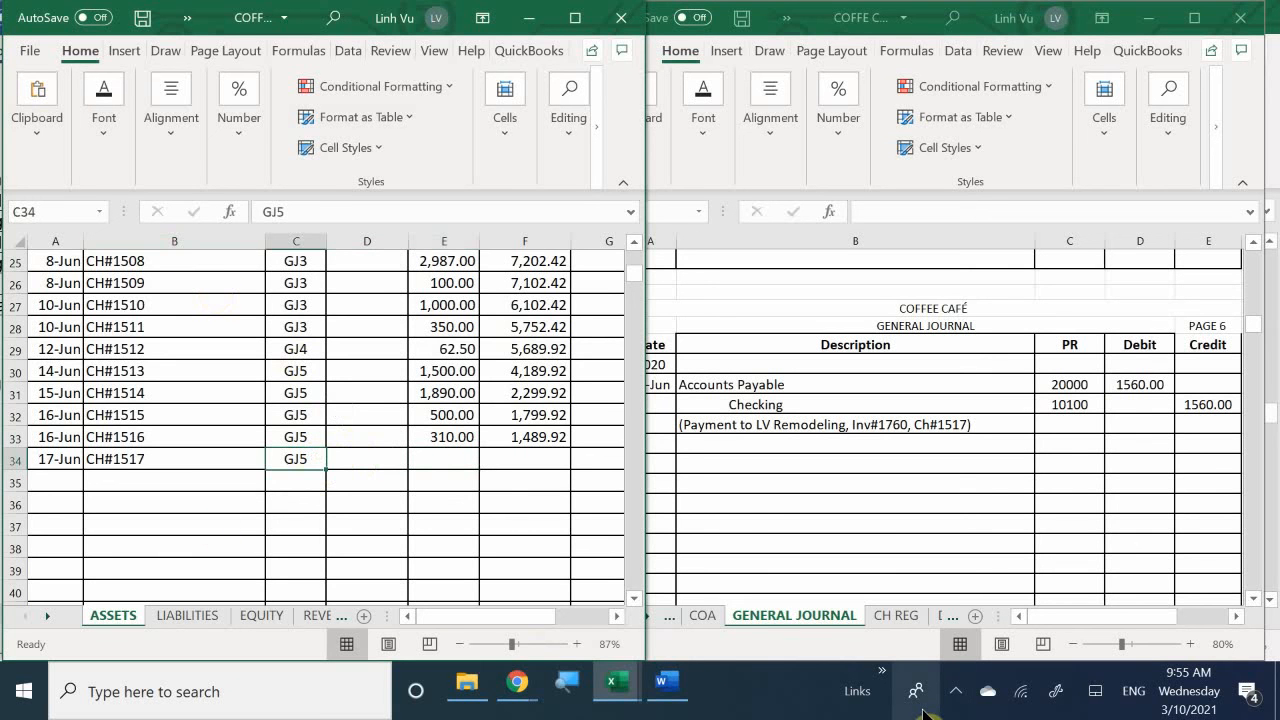
type("GH")
key("BackSpace")
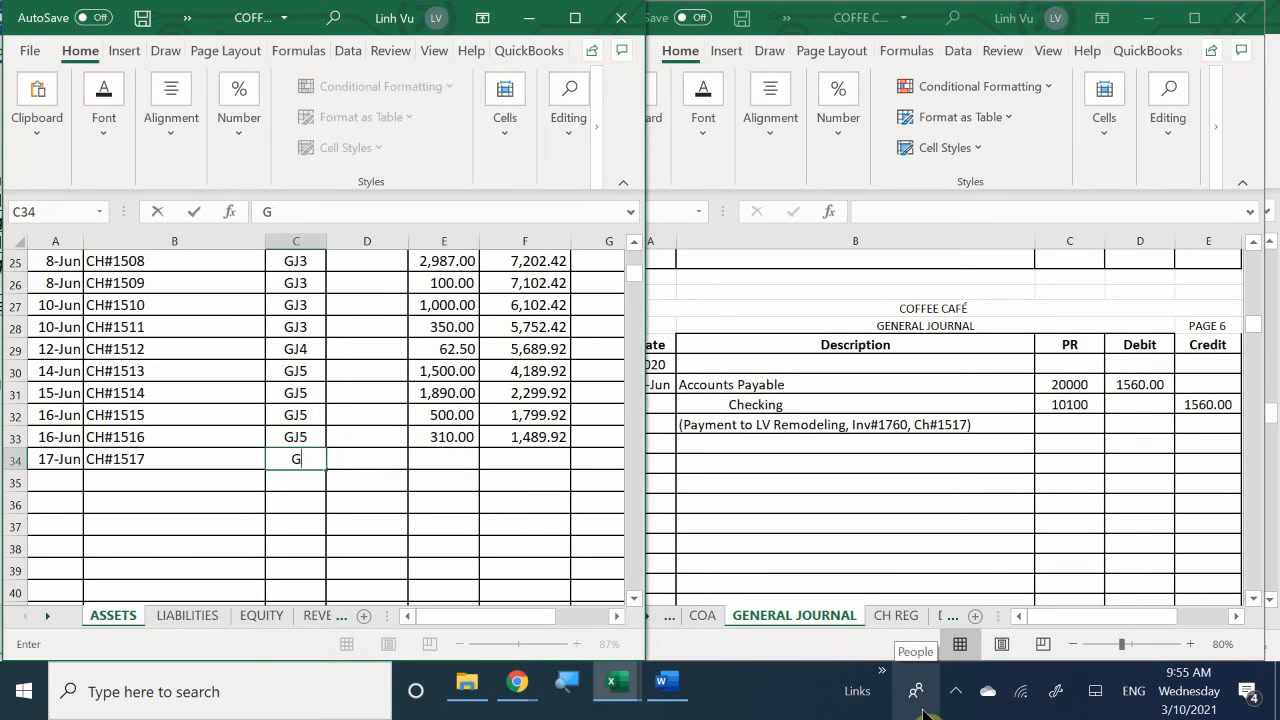
type("J6")
key("Return")
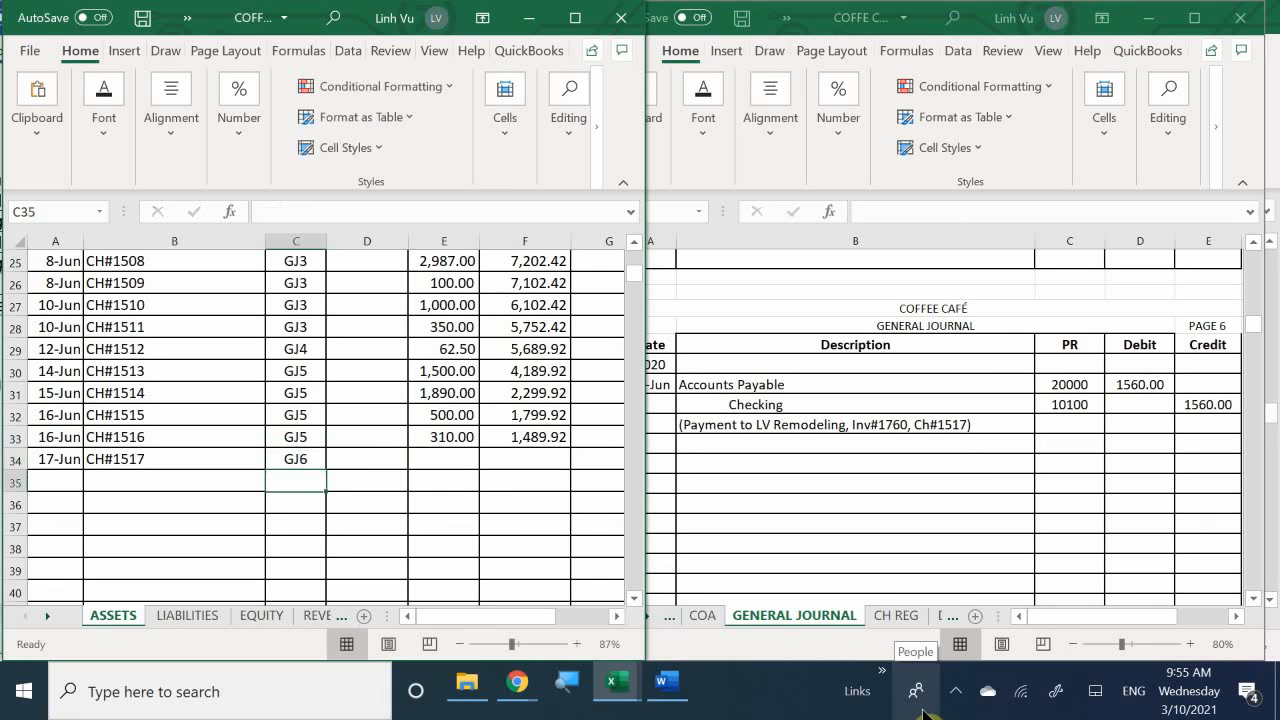
- Enter 1560 as the credit for check 1517 in E34 of the Checking account
key("Right")
key("Up")
key("Right")
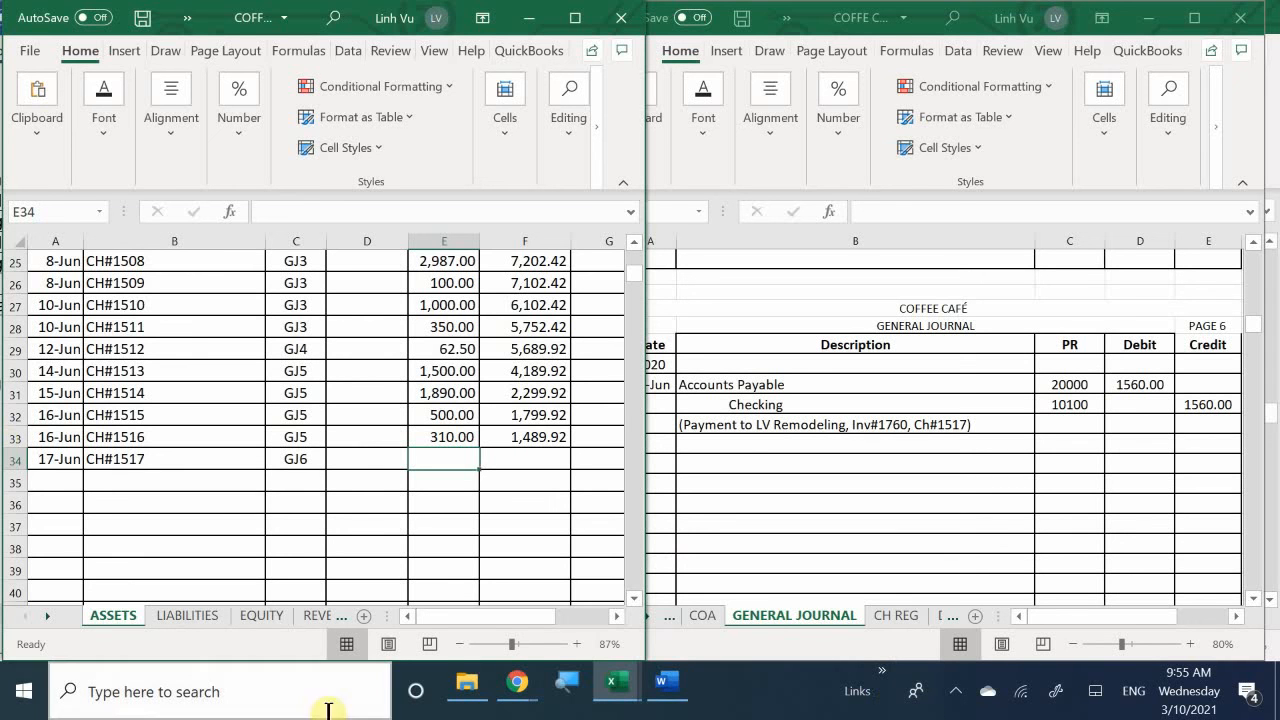
double_click(423, 460)
type("1560")
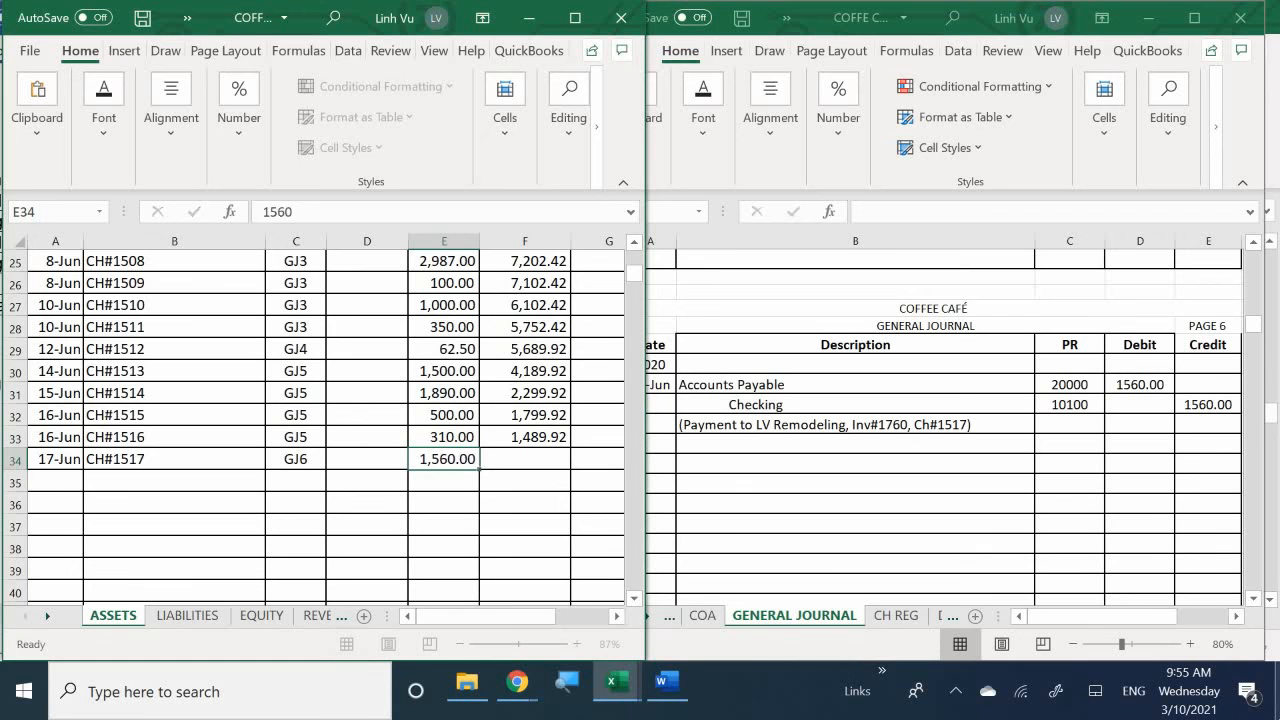
key("Return")
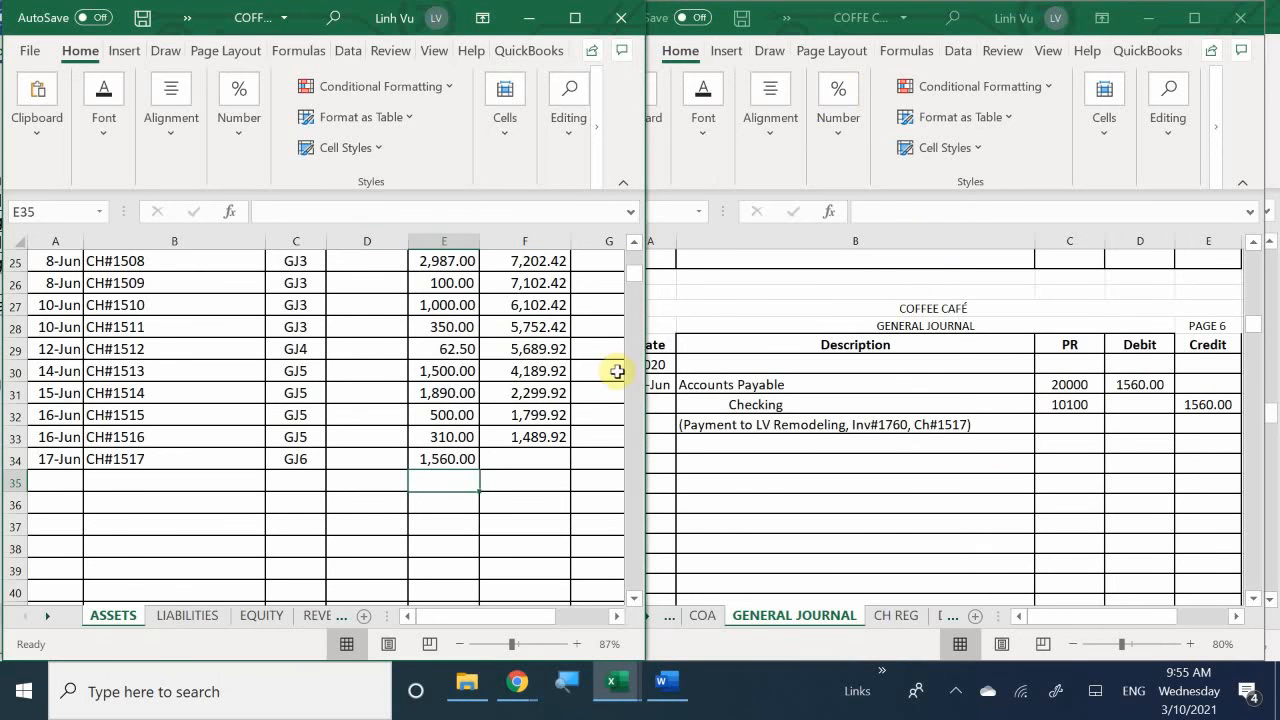
- Fill the running balance formula from F33 down to F34 and enter 70.08 in the credit balance cell G34
left_click(540, 438)
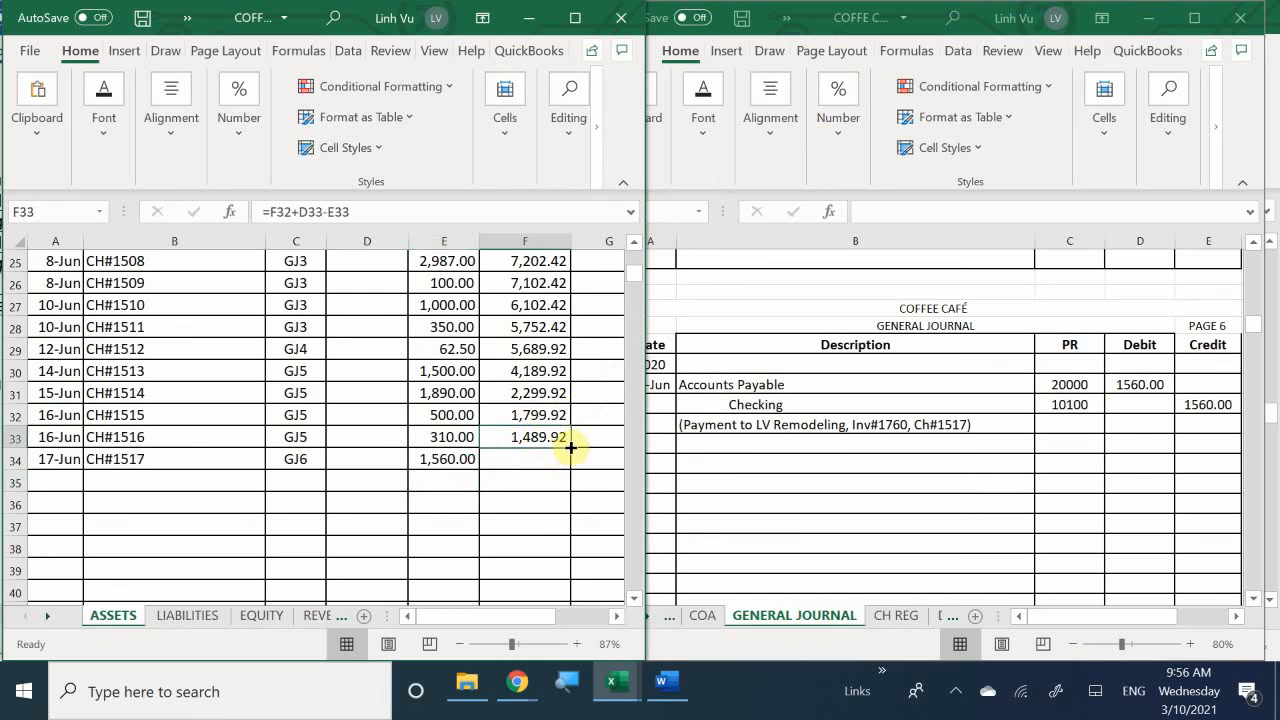
left_click_drag(570, 446, 572, 468)
left_click(606, 458)
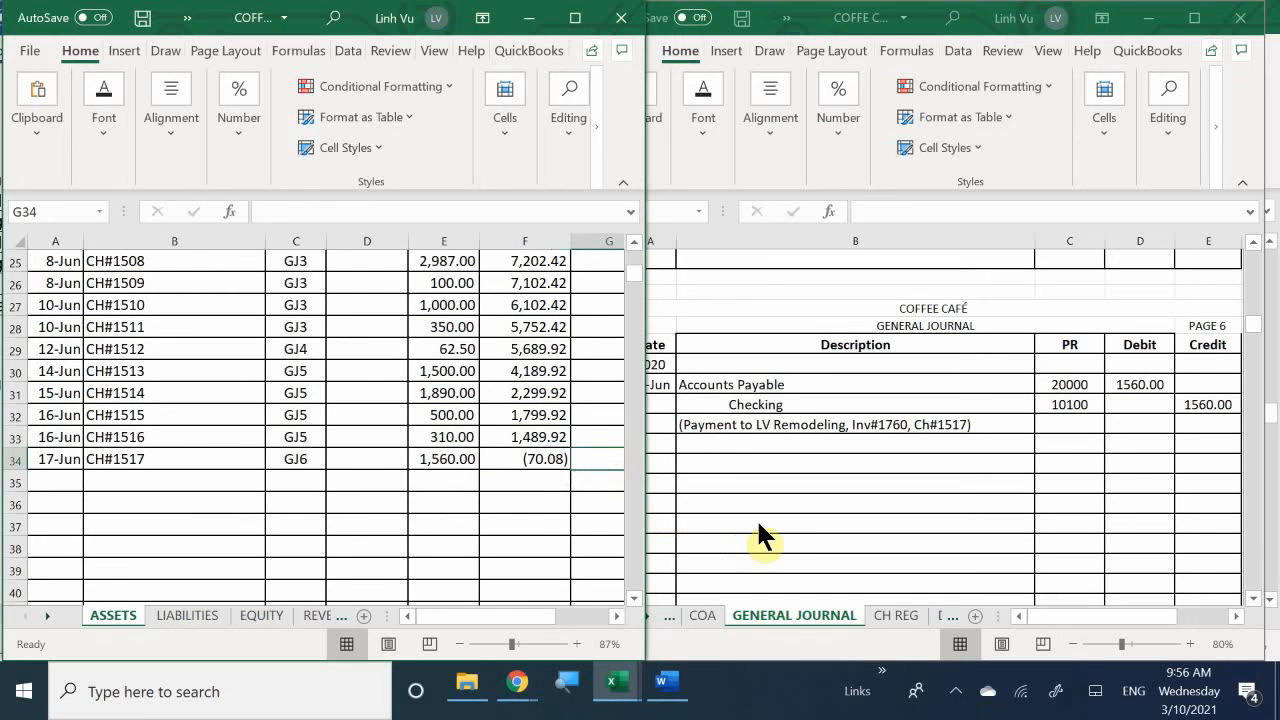
type("70.")
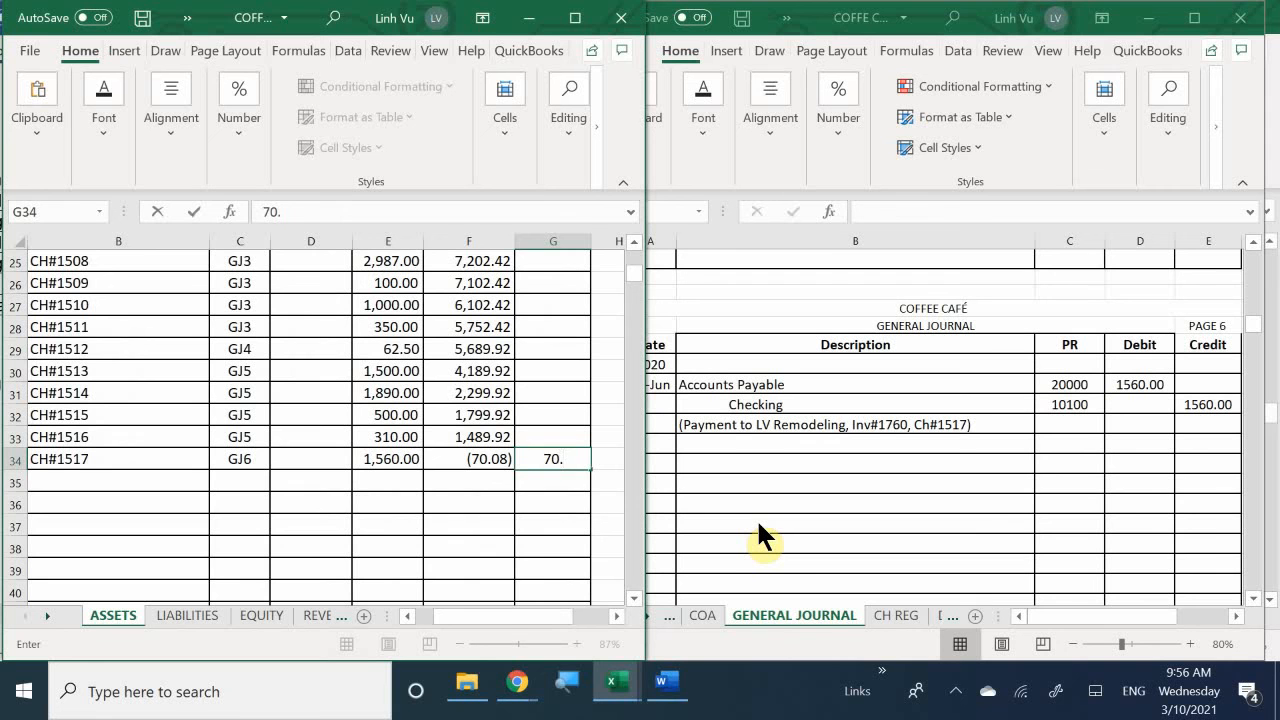
type("08")
key("Return")
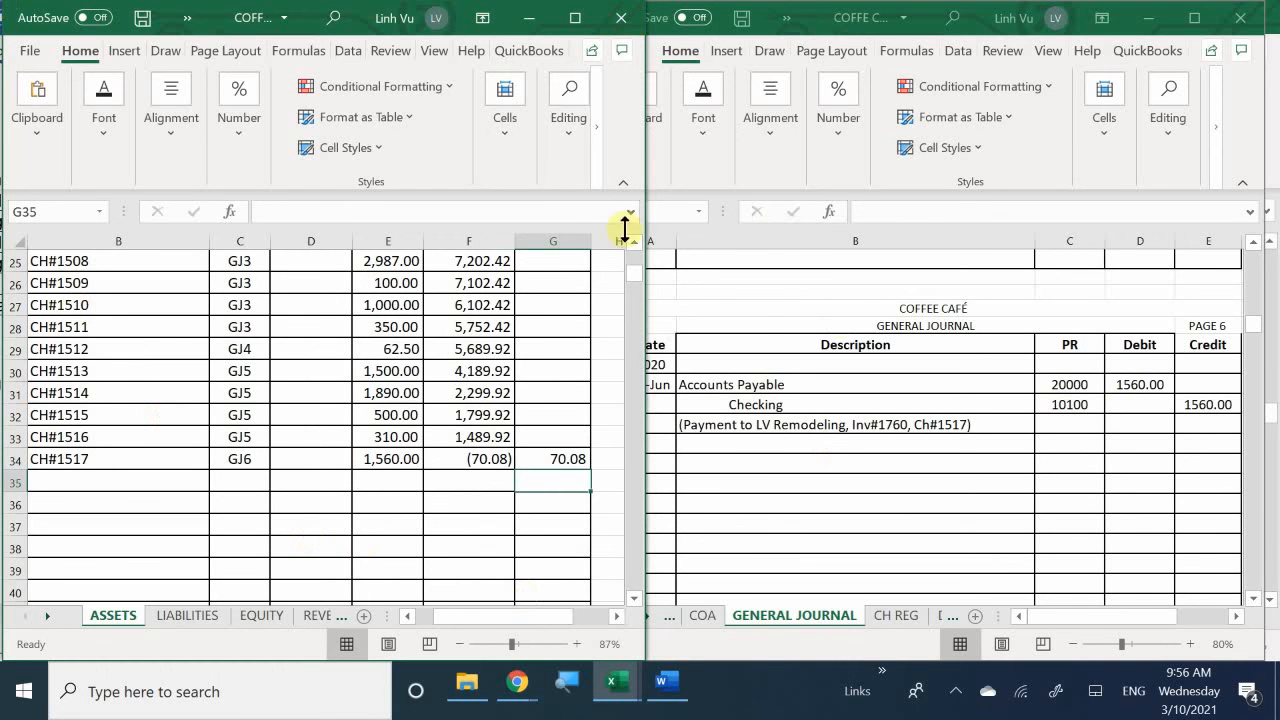
- Set the font colour of the Checking balance in F34 to white and check the formula cell
left_click(476, 459)
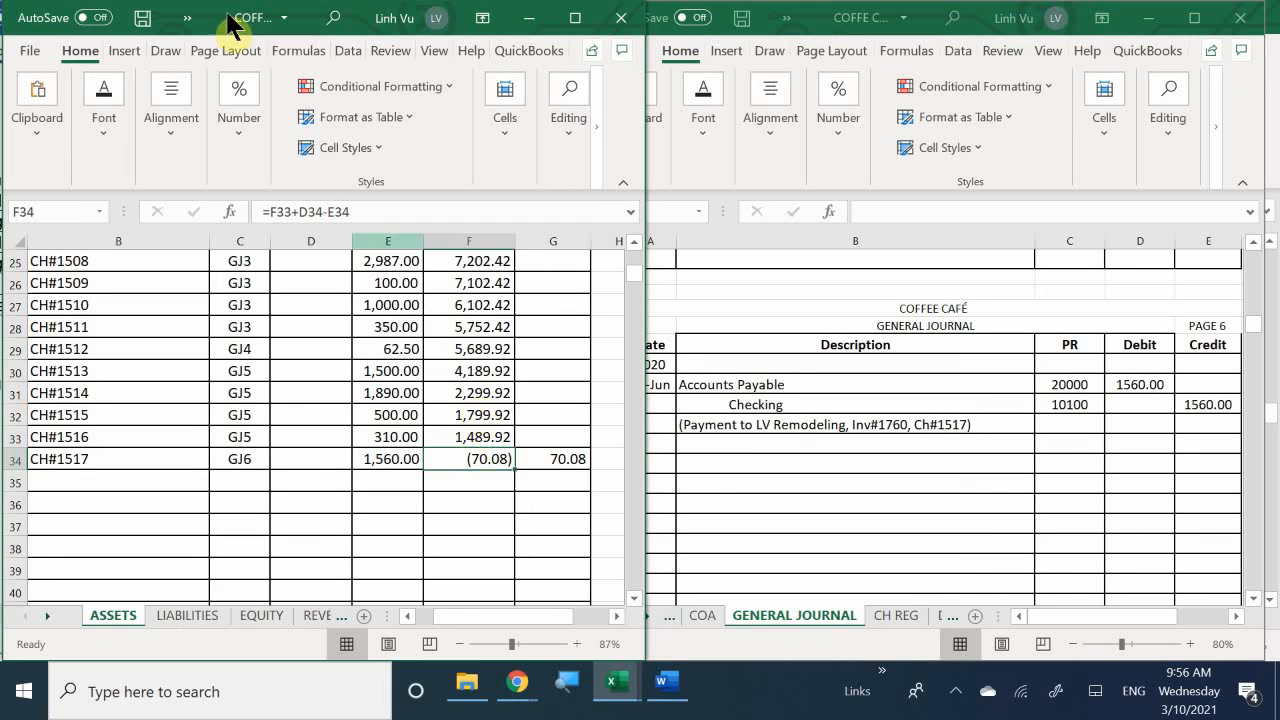
left_click(106, 135)
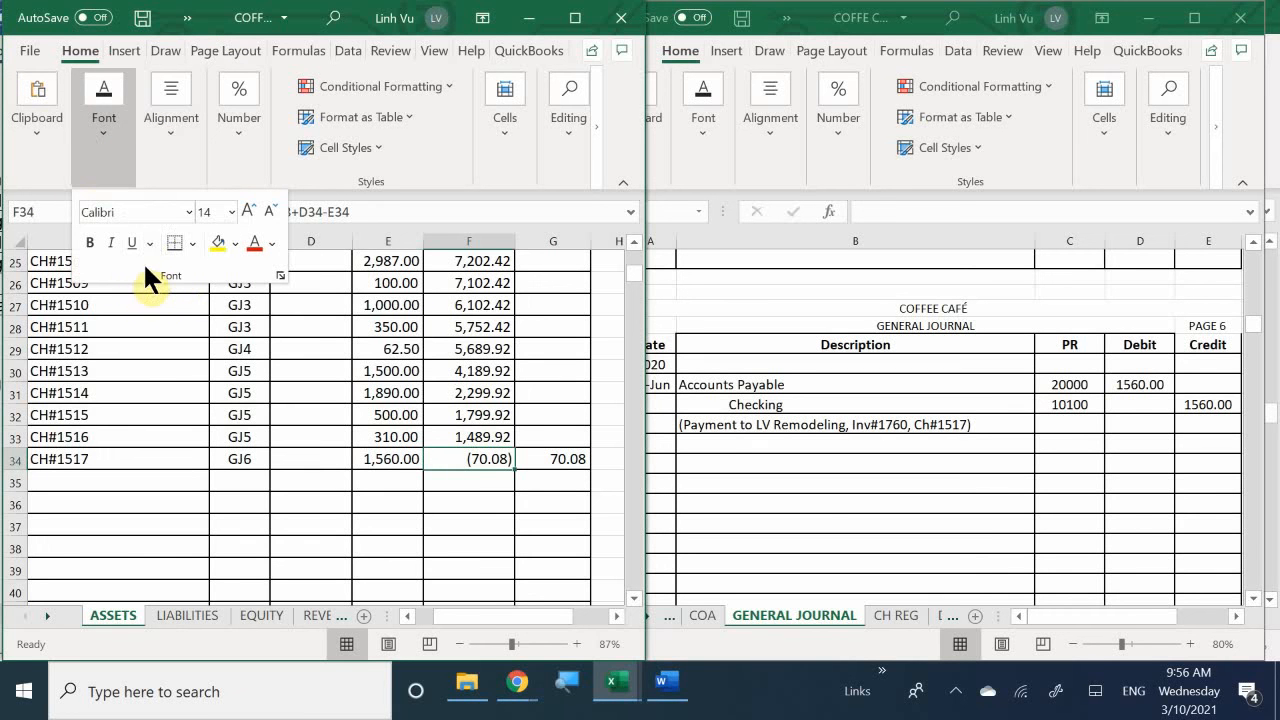
left_click(271, 243)
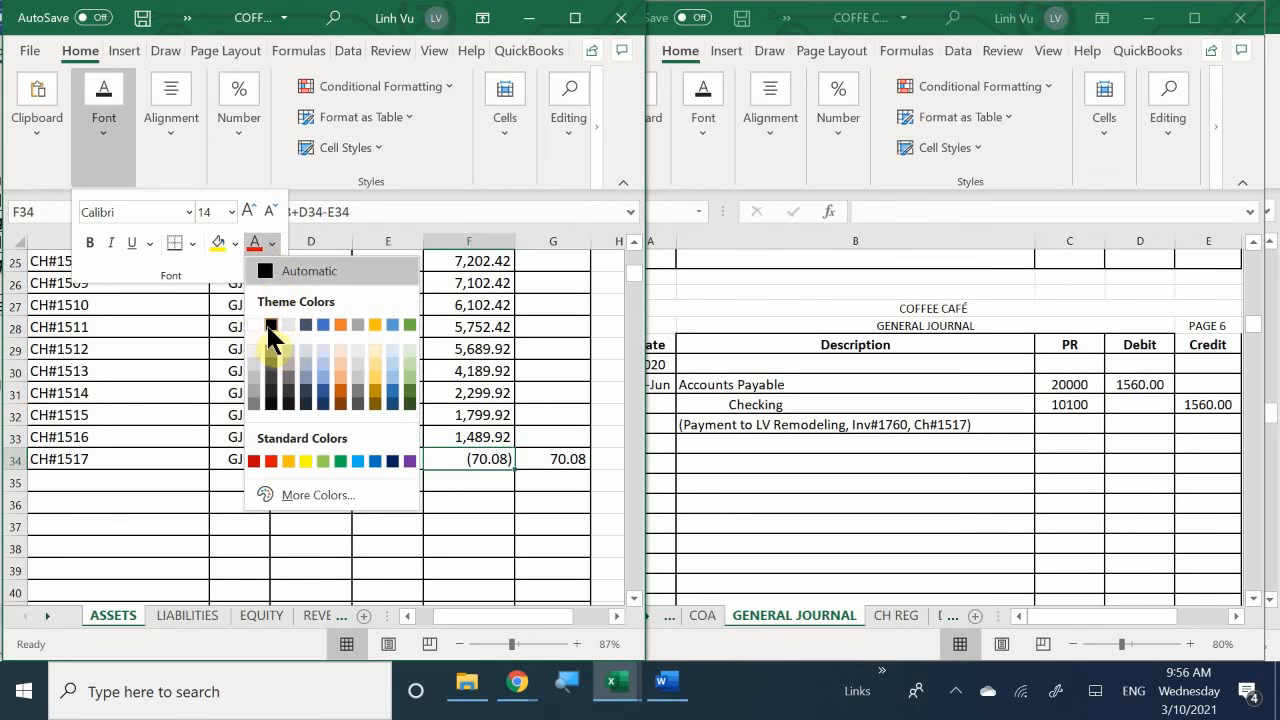
left_click(254, 323)
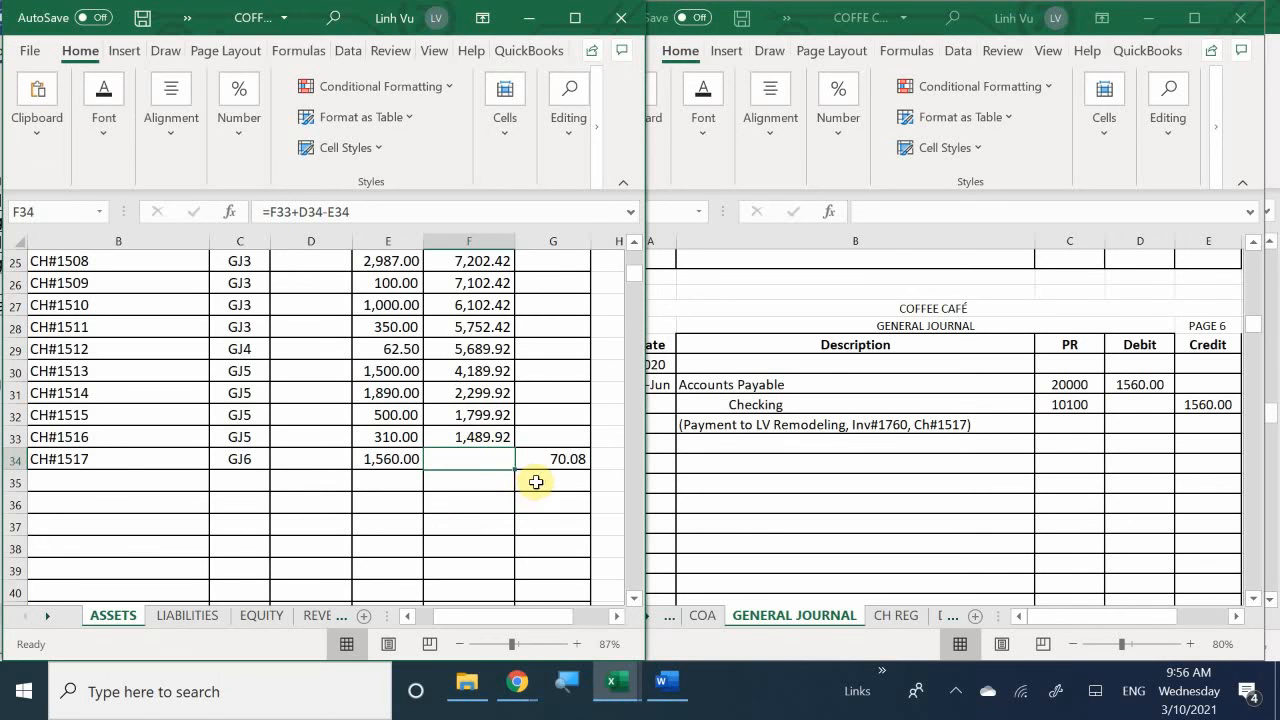
left_click(538, 486)
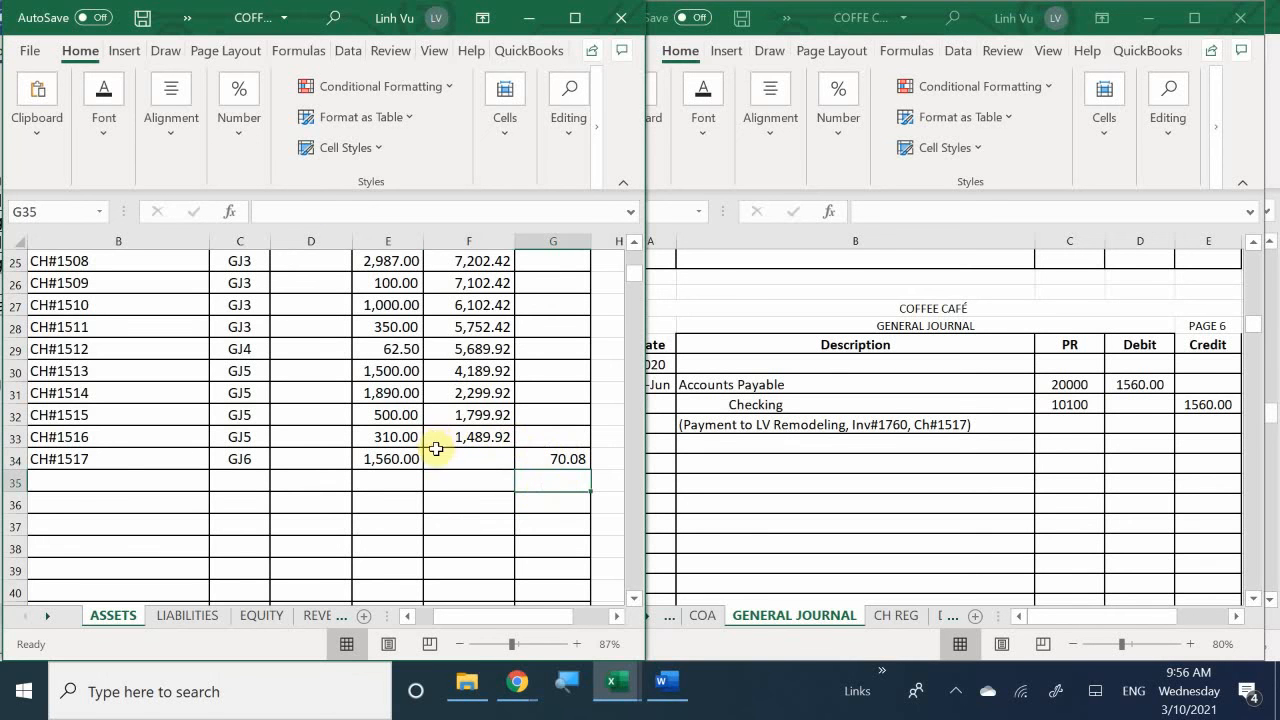
left_click_drag(448, 415, 475, 498)
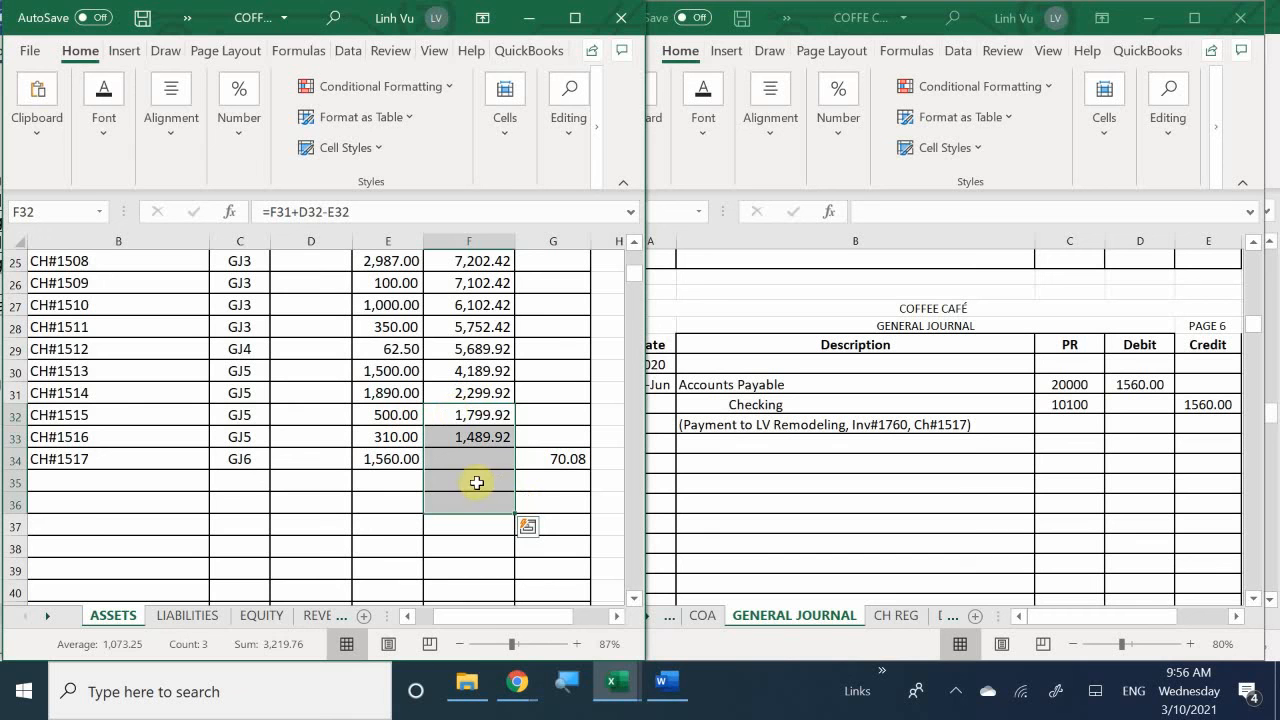
left_click(428, 453)
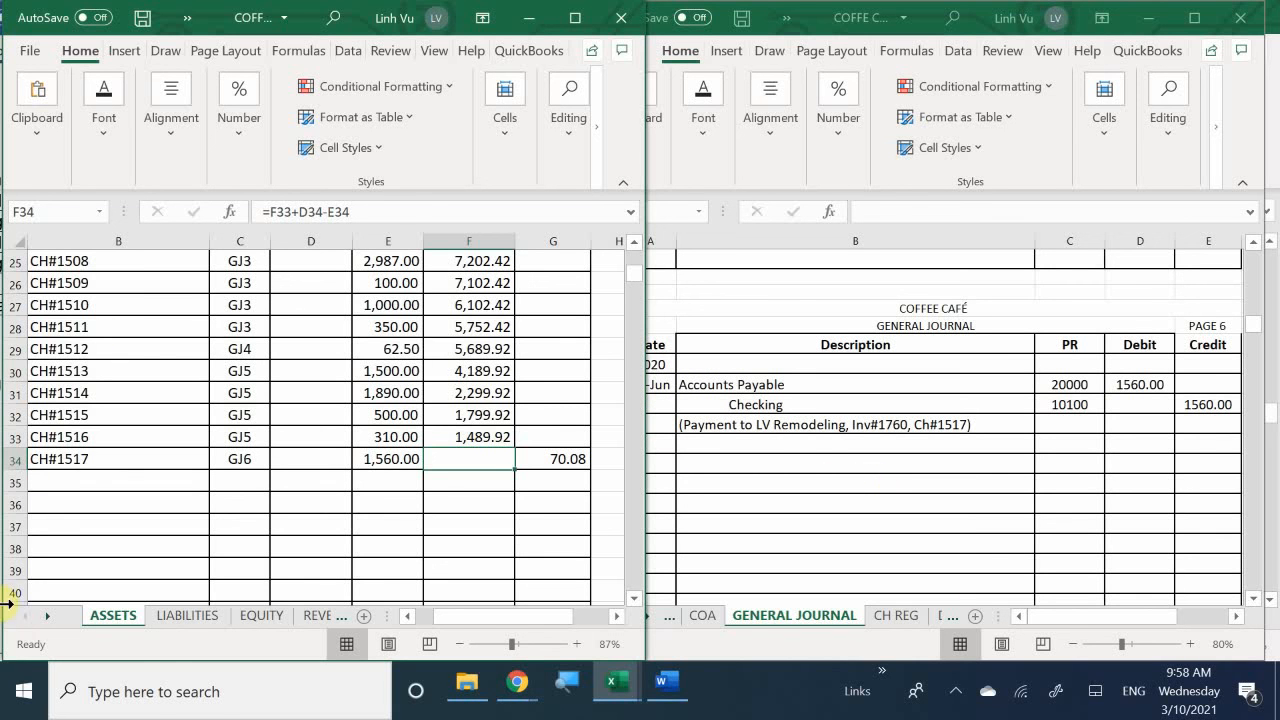
- Open the Accounts Payable account on the LIABILITIES sheet and enter the date 6/17 in A20
left_click(176, 617)
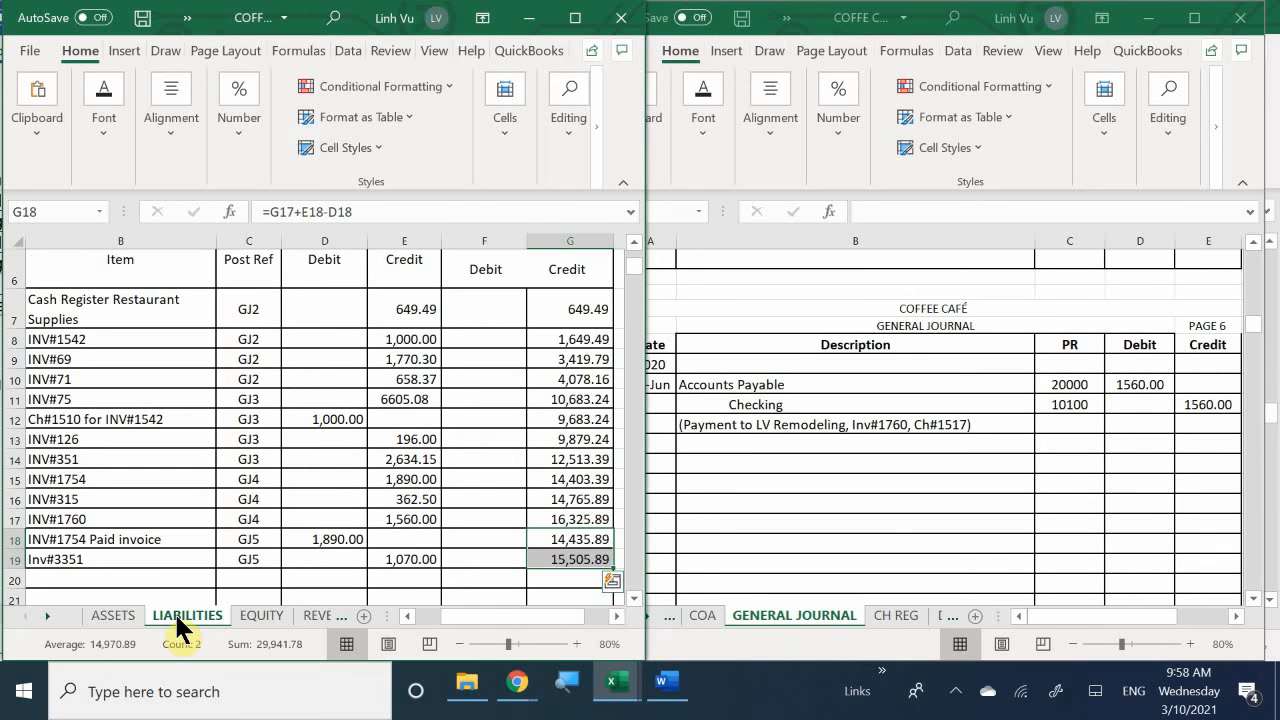
scroll(185, 440, "up", 1)
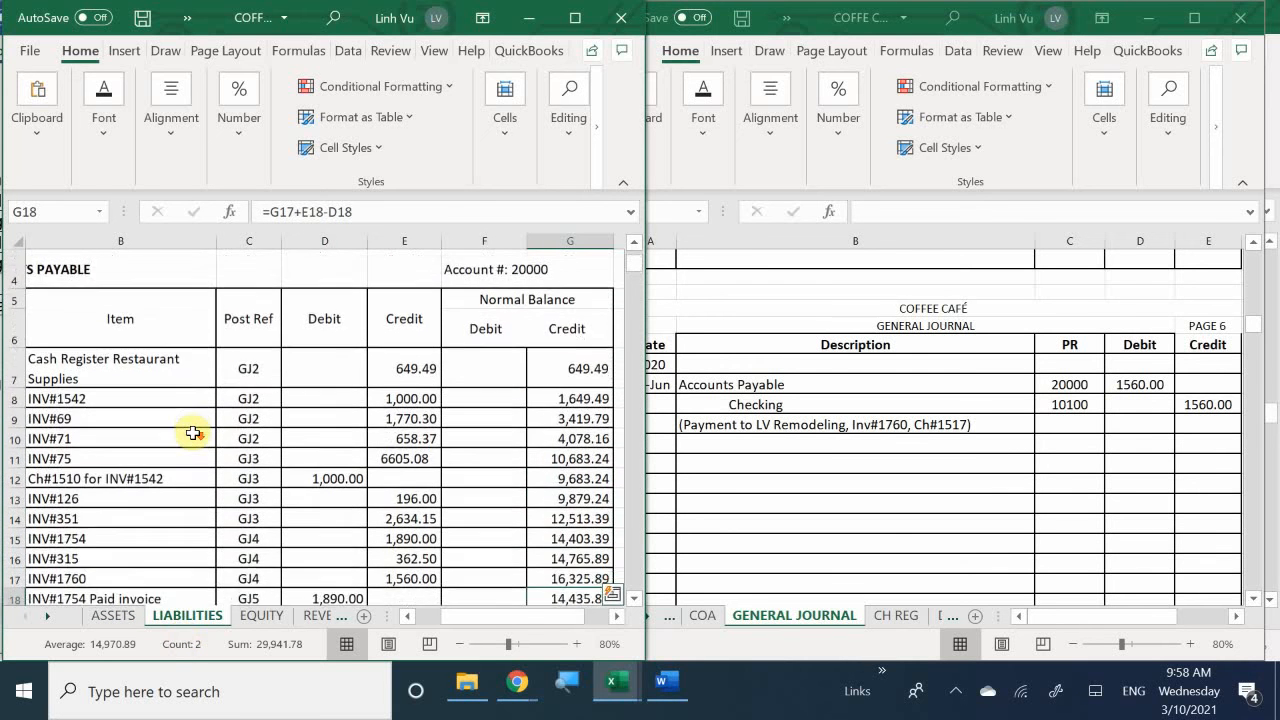
scroll(193, 433, "down", 2)
left_click(163, 472)
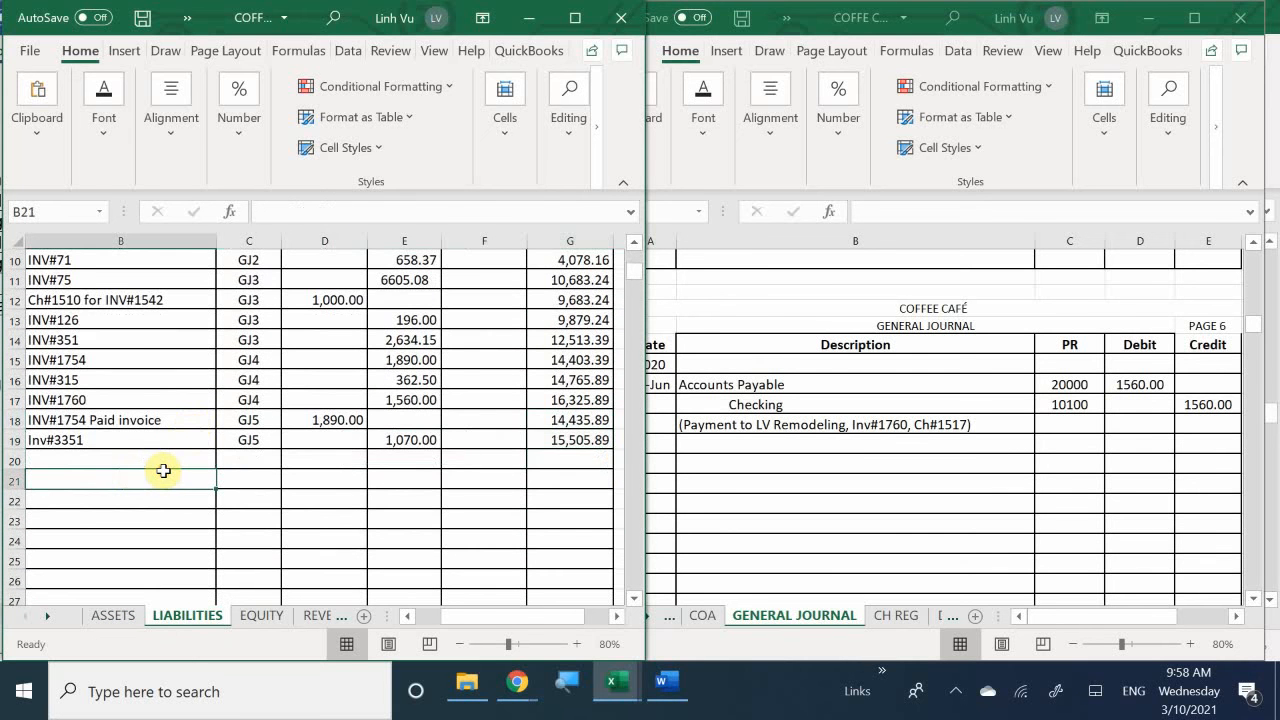
key("Left")
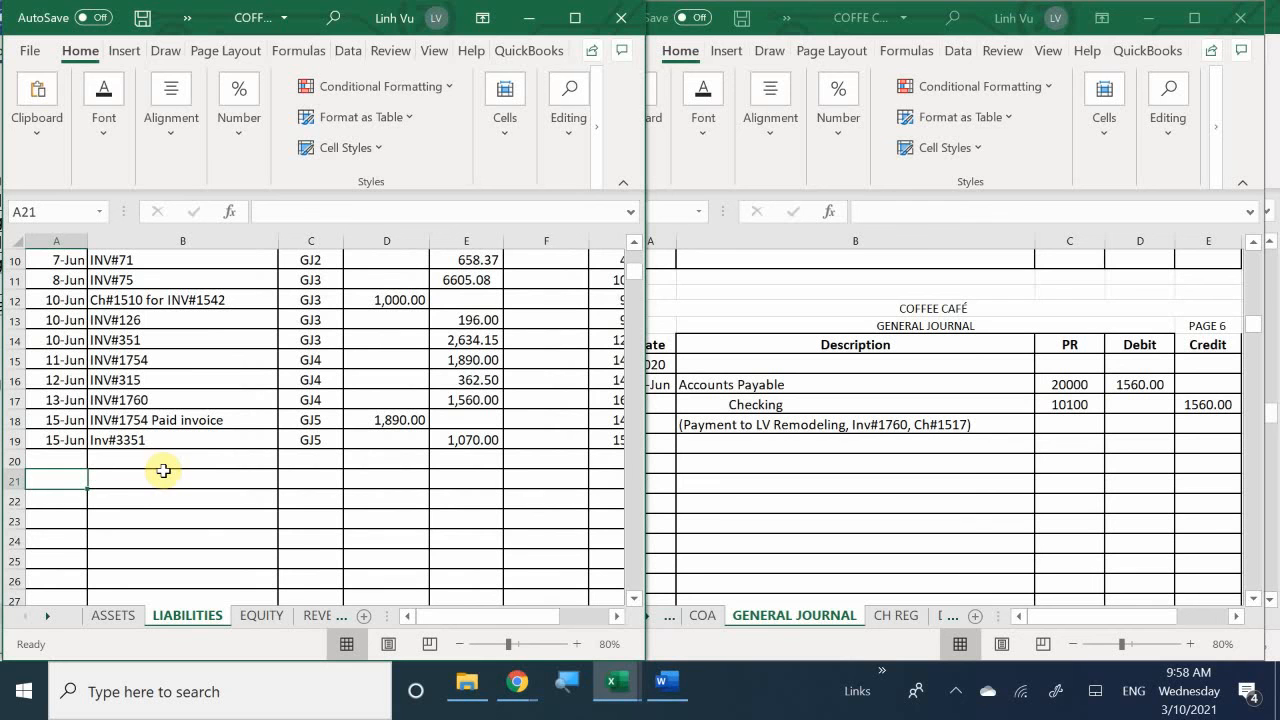
left_click(64, 462)
type("6/17")
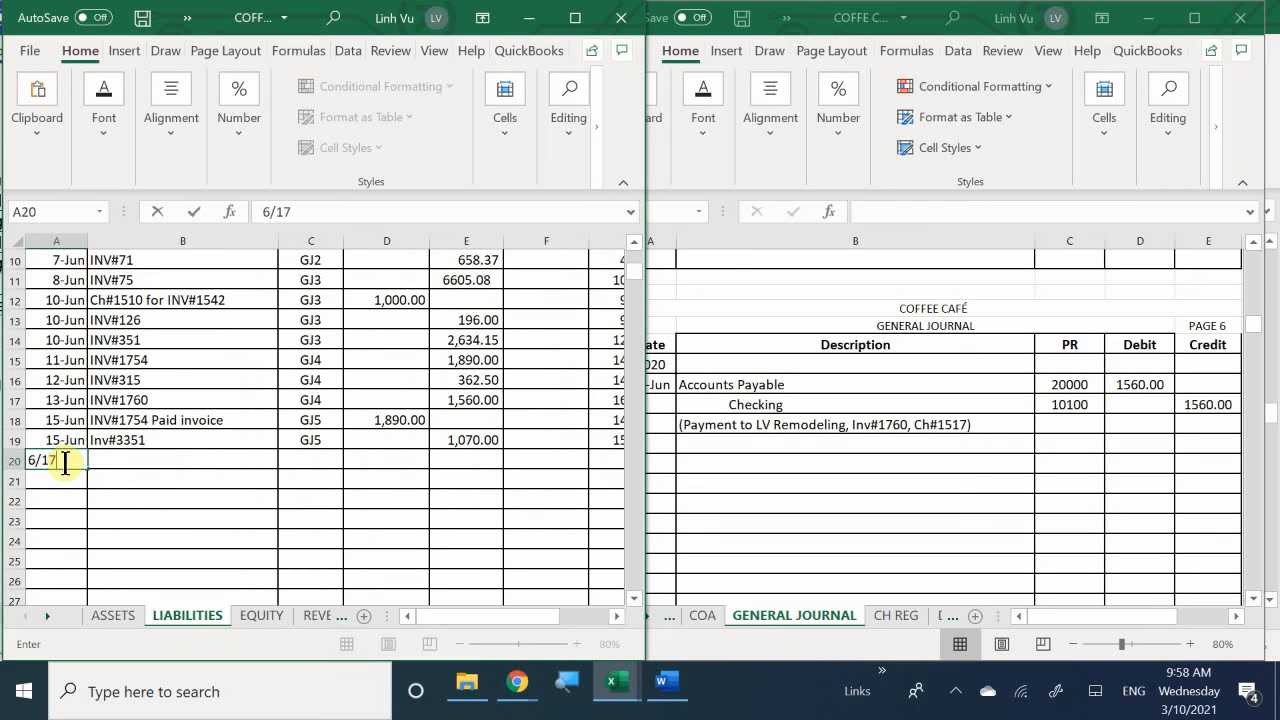
key("Return")
key("Up")
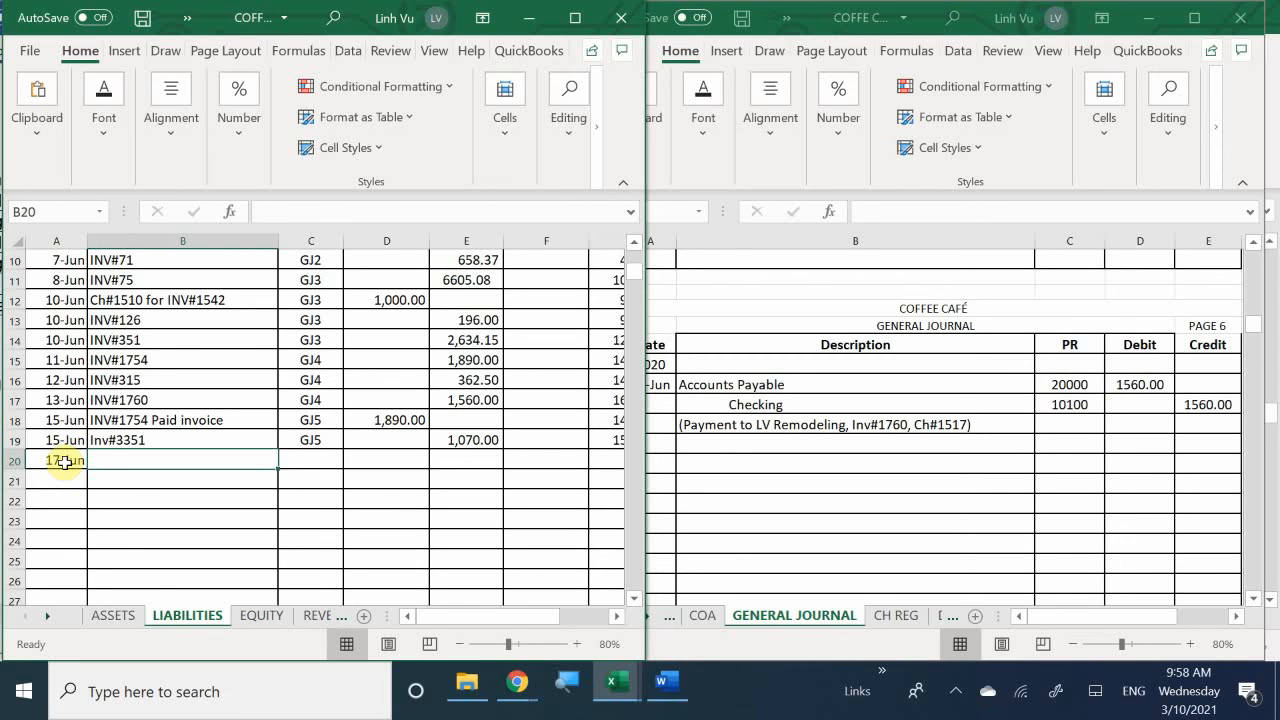
- Enter INV#1760 CH#1517 as the item in B20 and GJ6 as the posting reference in C20
type("INV#")
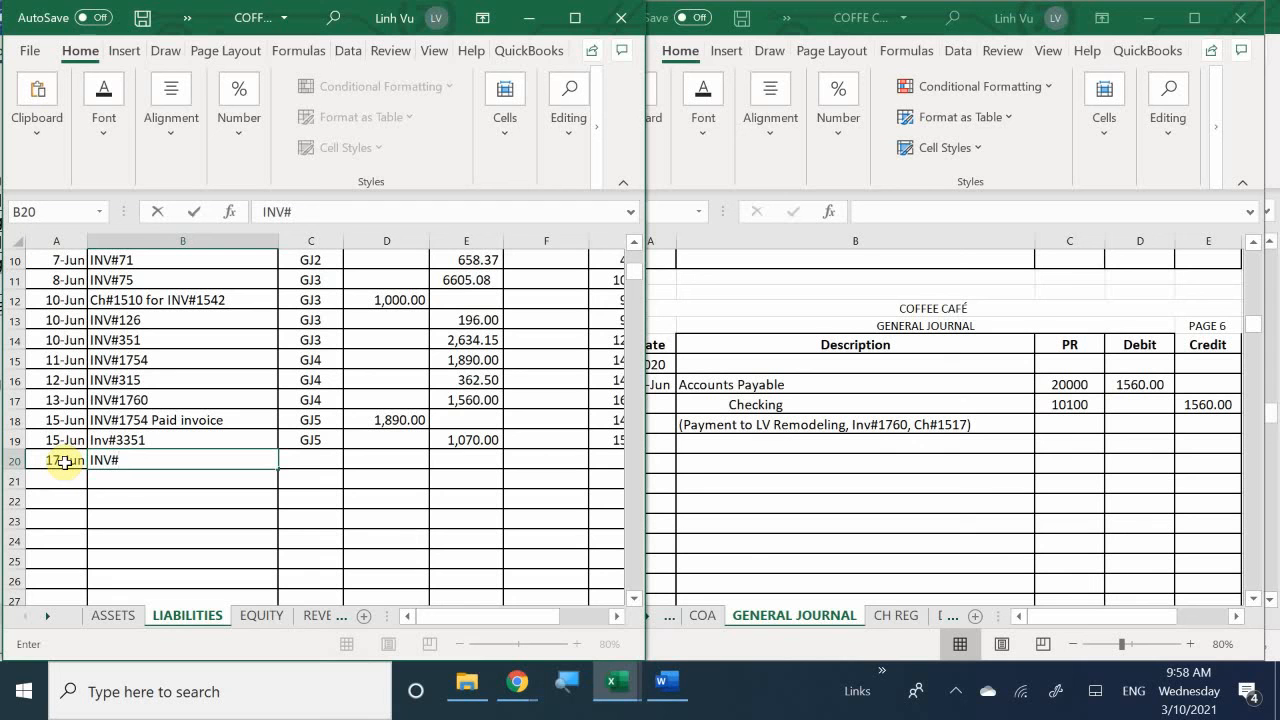
type("1760 CH#1517")
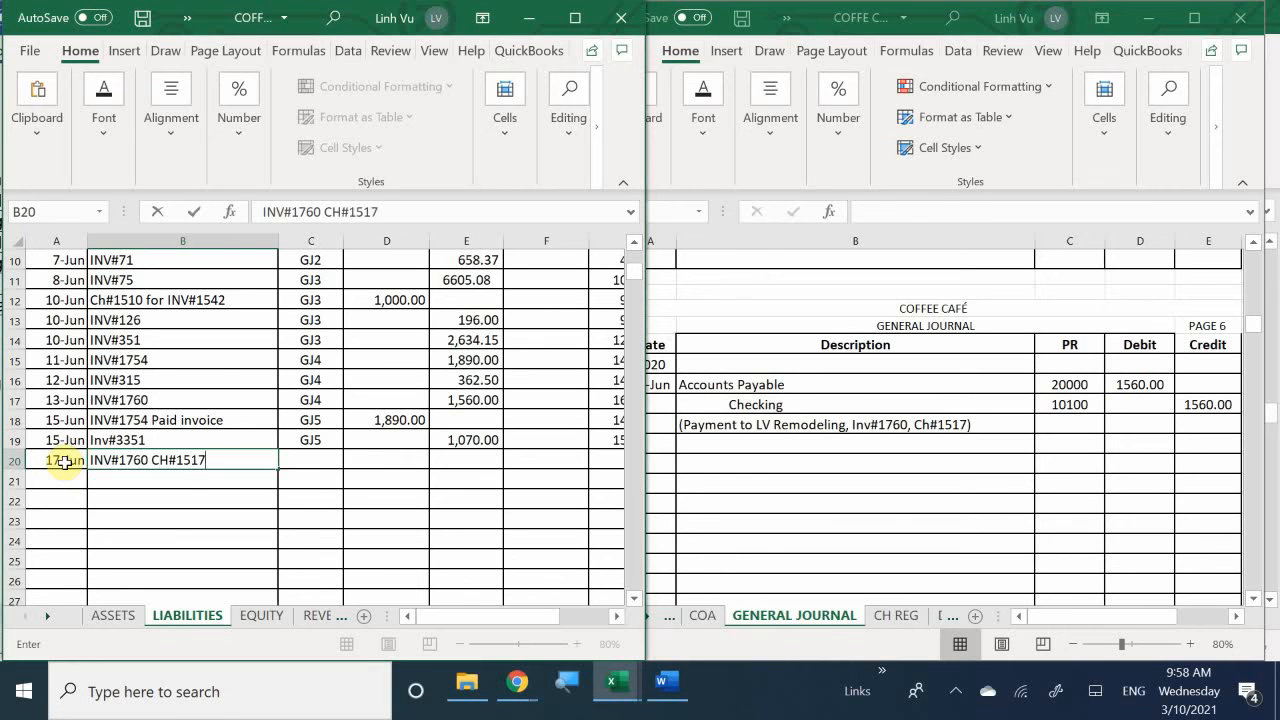
key("Tab")
type("GJ")
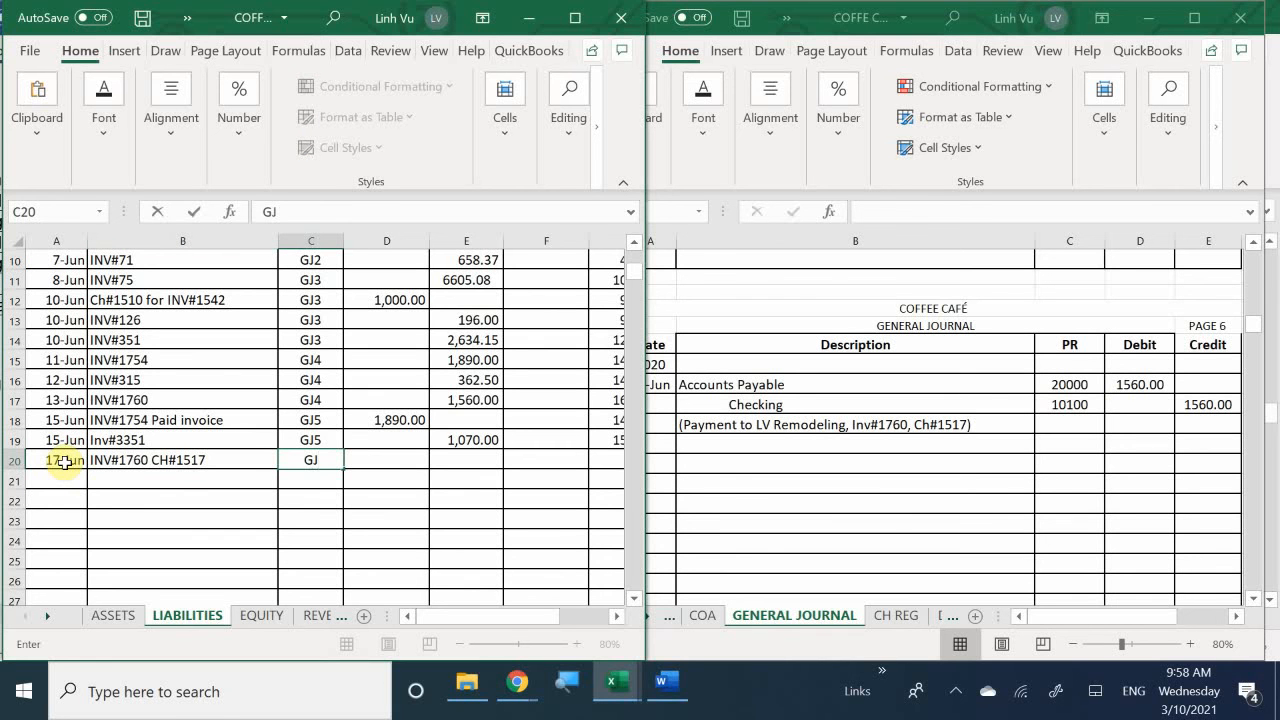
type("6")
key("Return")
- Enter a debit of 1560 in D20 of Accounts Payable and fill the balance formula from G19 down to G20
key("Up")
key("Right")
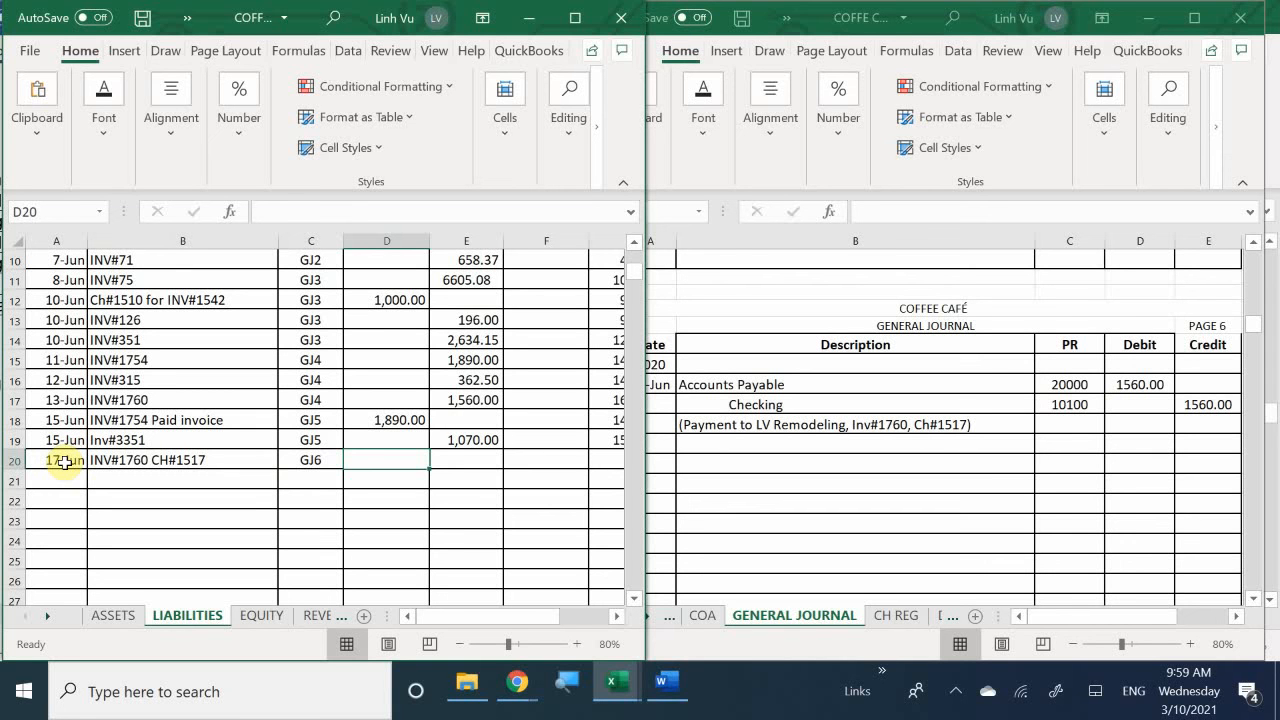
type("1560")
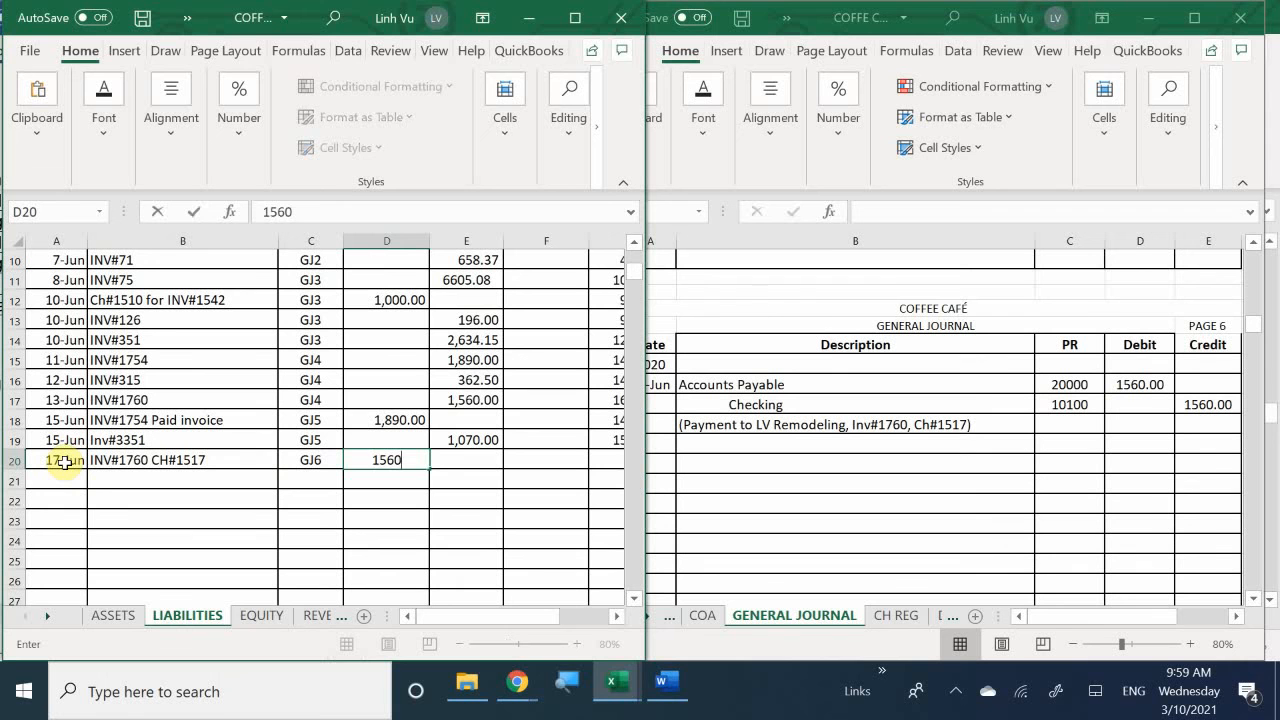
key("Return")
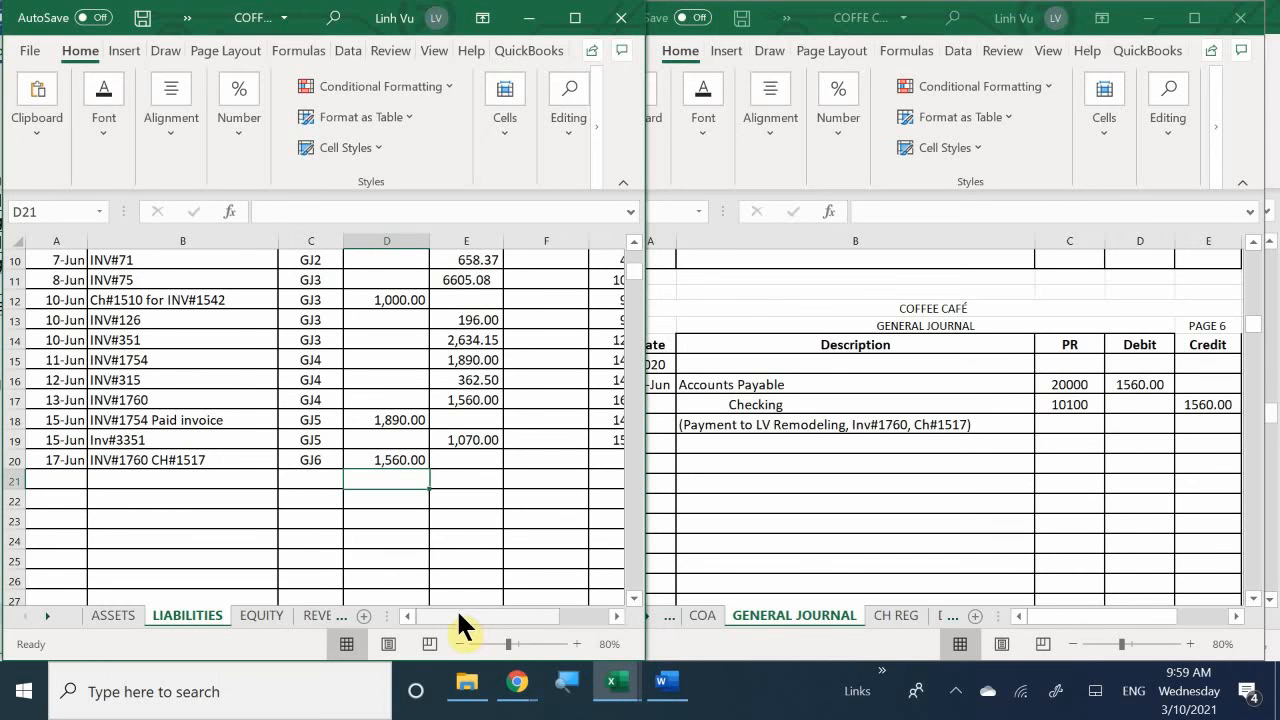
scroll(458, 615, "right", 1)
left_click(578, 437)
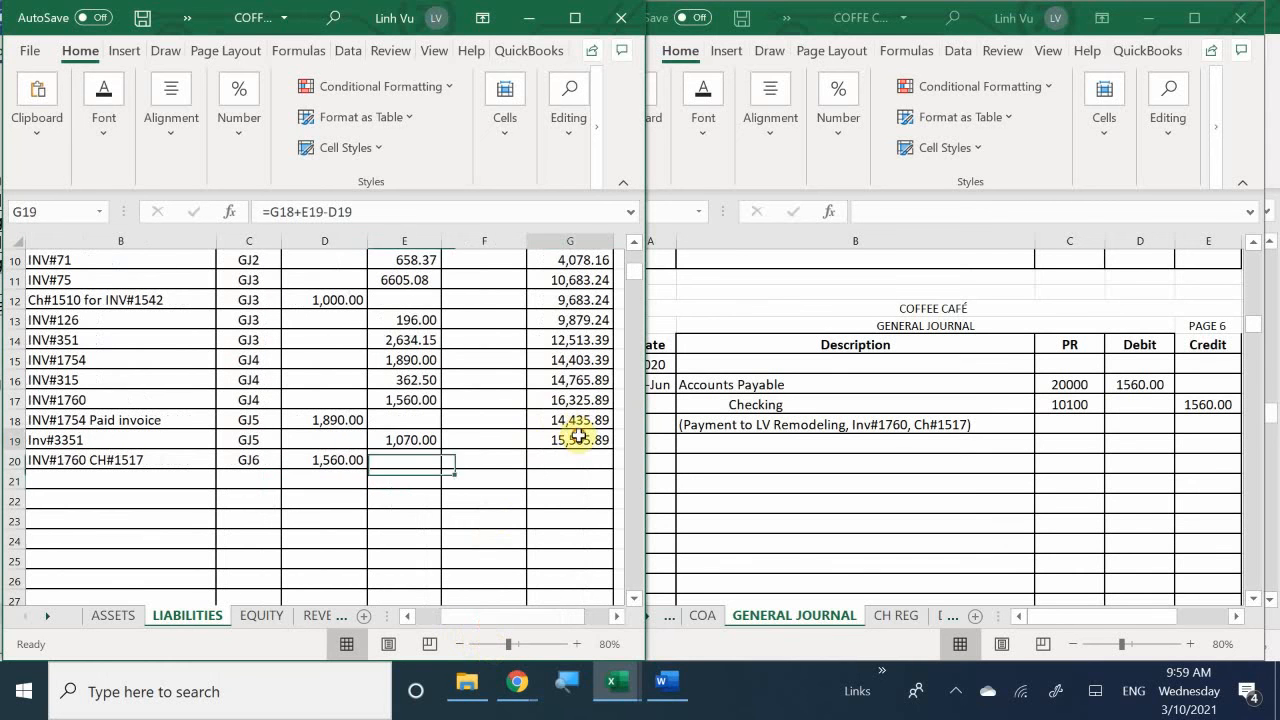
left_click_drag(610, 450, 613, 470)
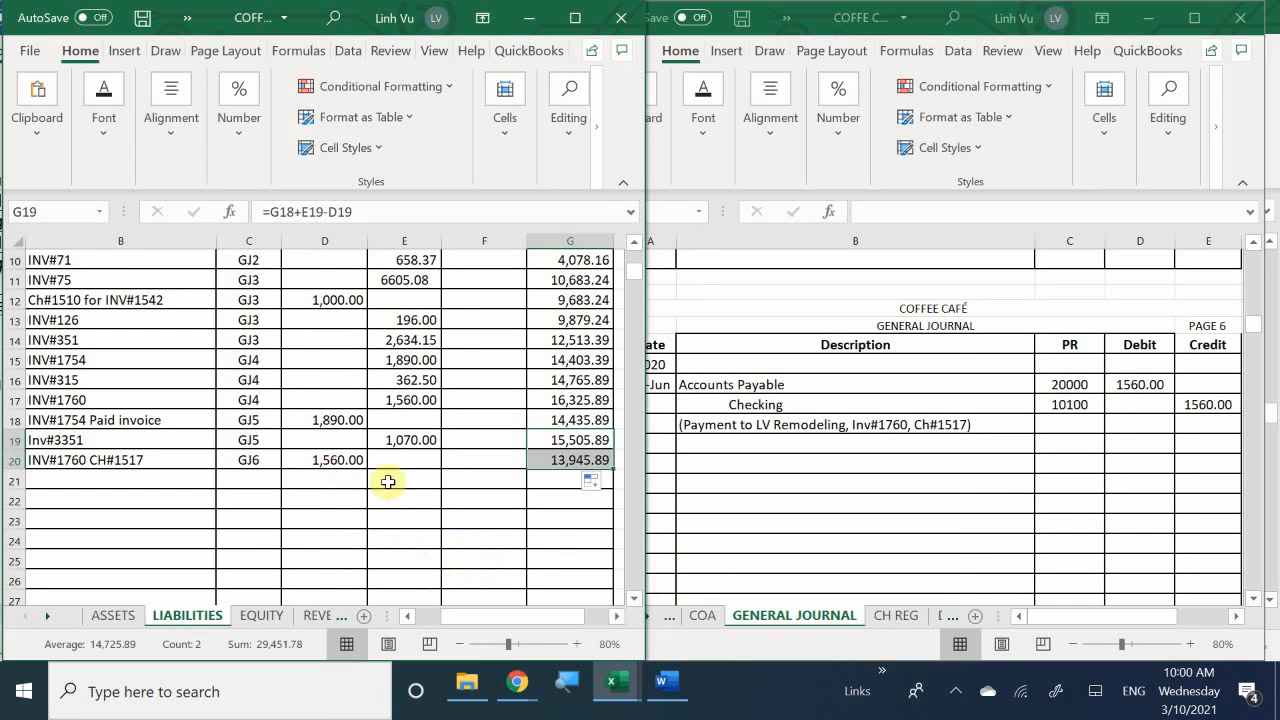
left_click(399, 544)
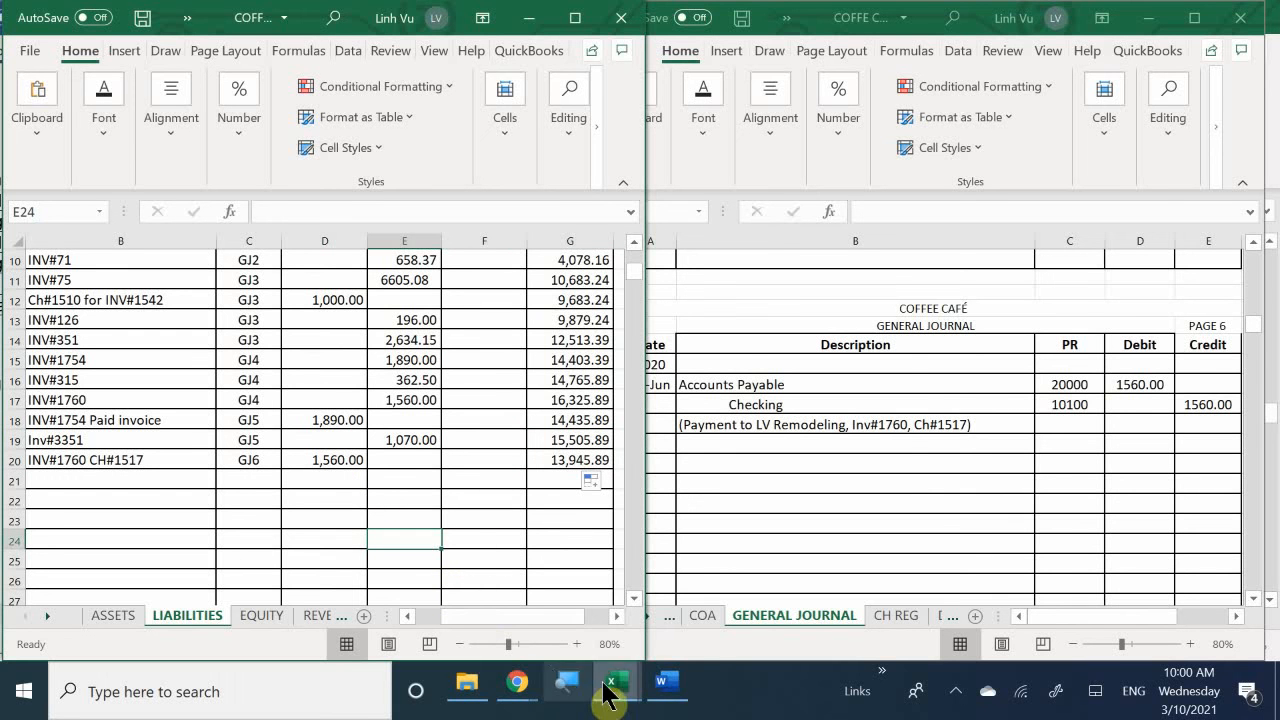
- Switch to the subsidiary ledger workbook's VENDORS sheet and enter the date 6/17 in A121 of the LV Remodeling Company account
mouse_move(617, 700)
left_click(595, 602)
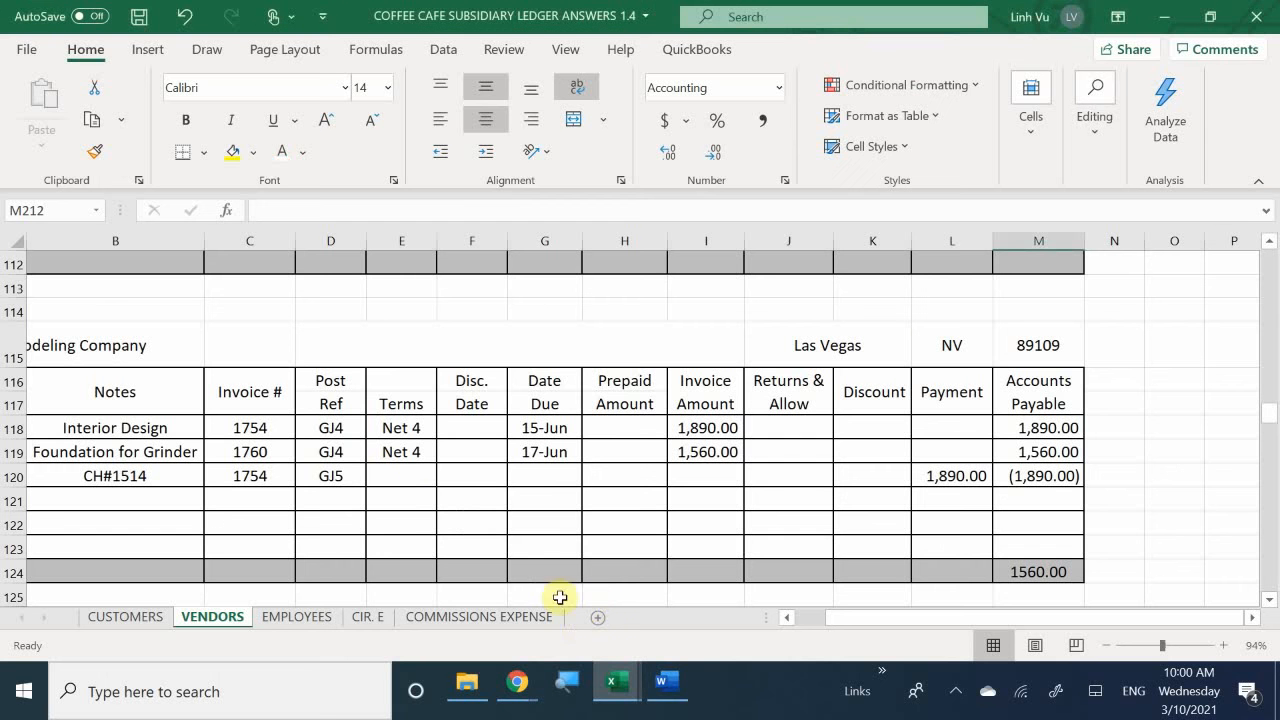
left_click(290, 498)
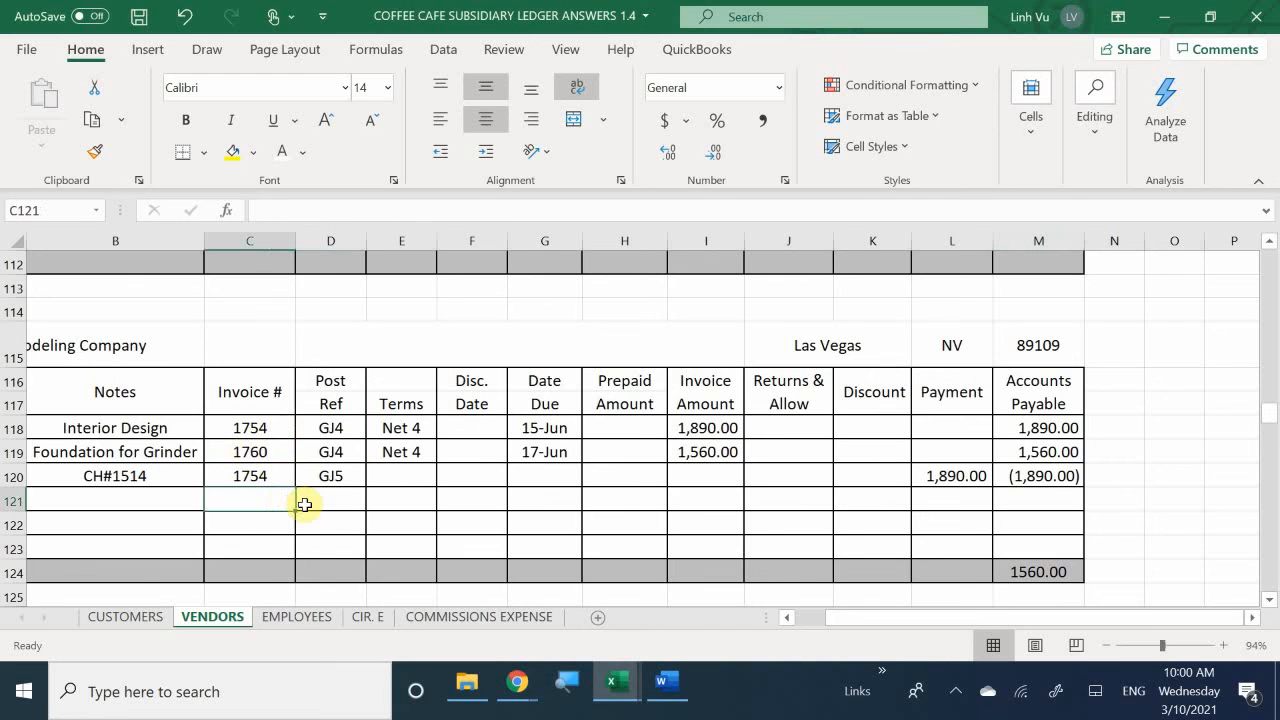
key("Home")
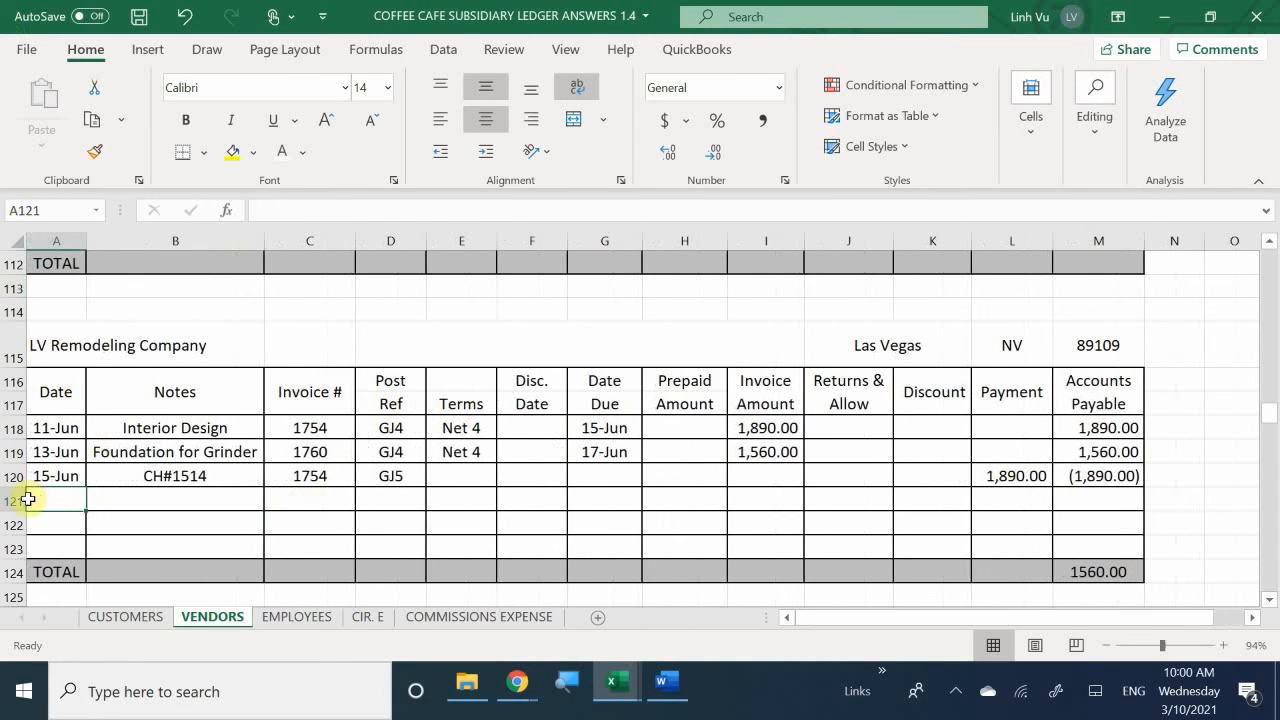
type("6/17")
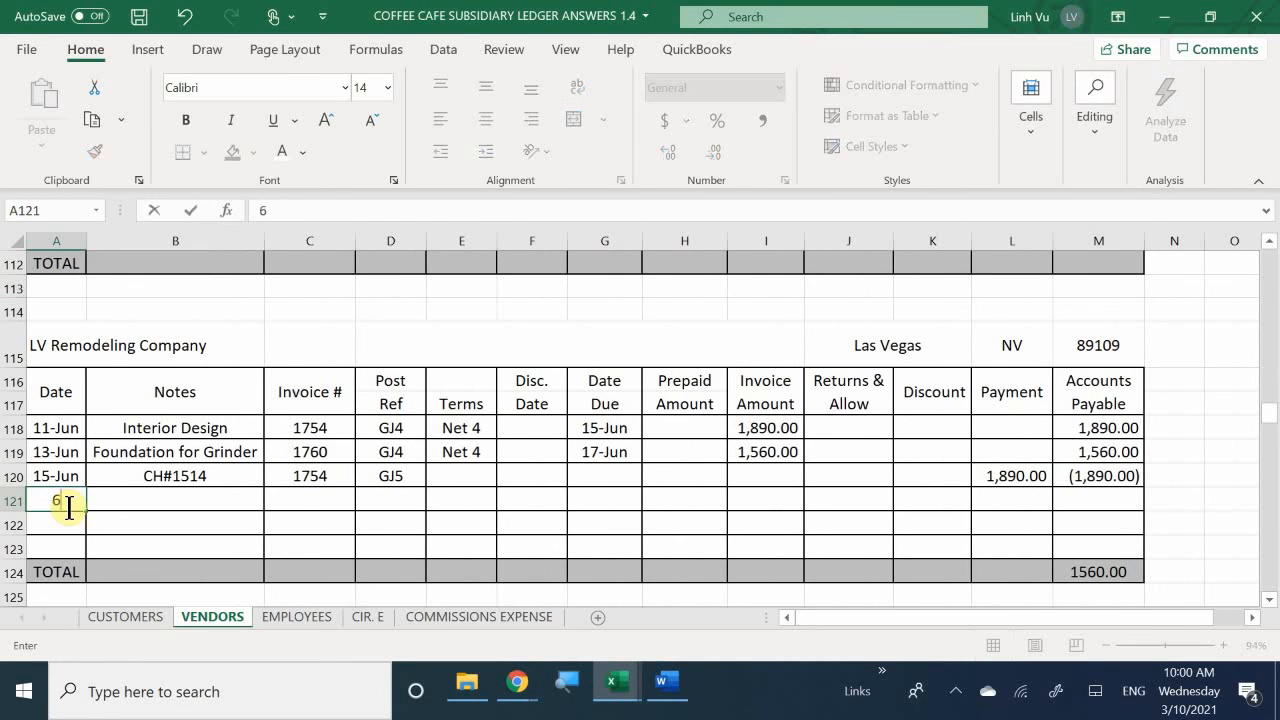
key("Return")
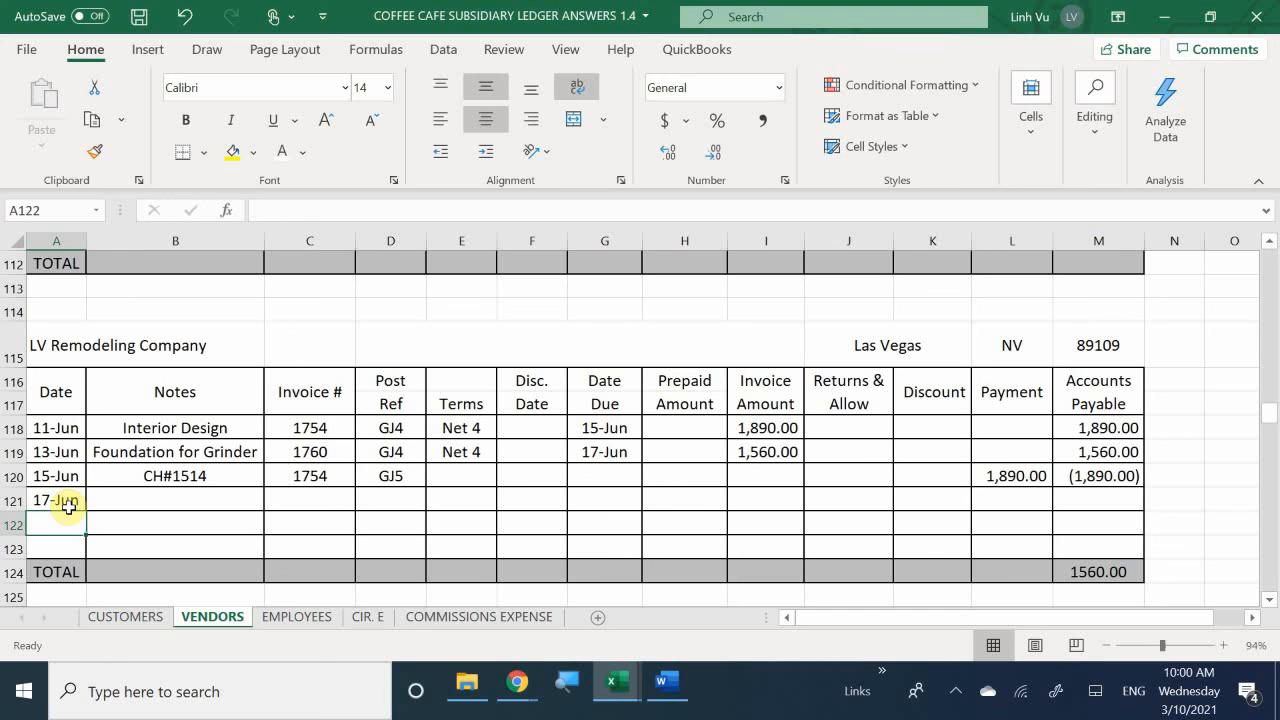
- Enter CH#1517 as the note in B121 of the LV Remodeling Company account
key("Right")
key("Up")
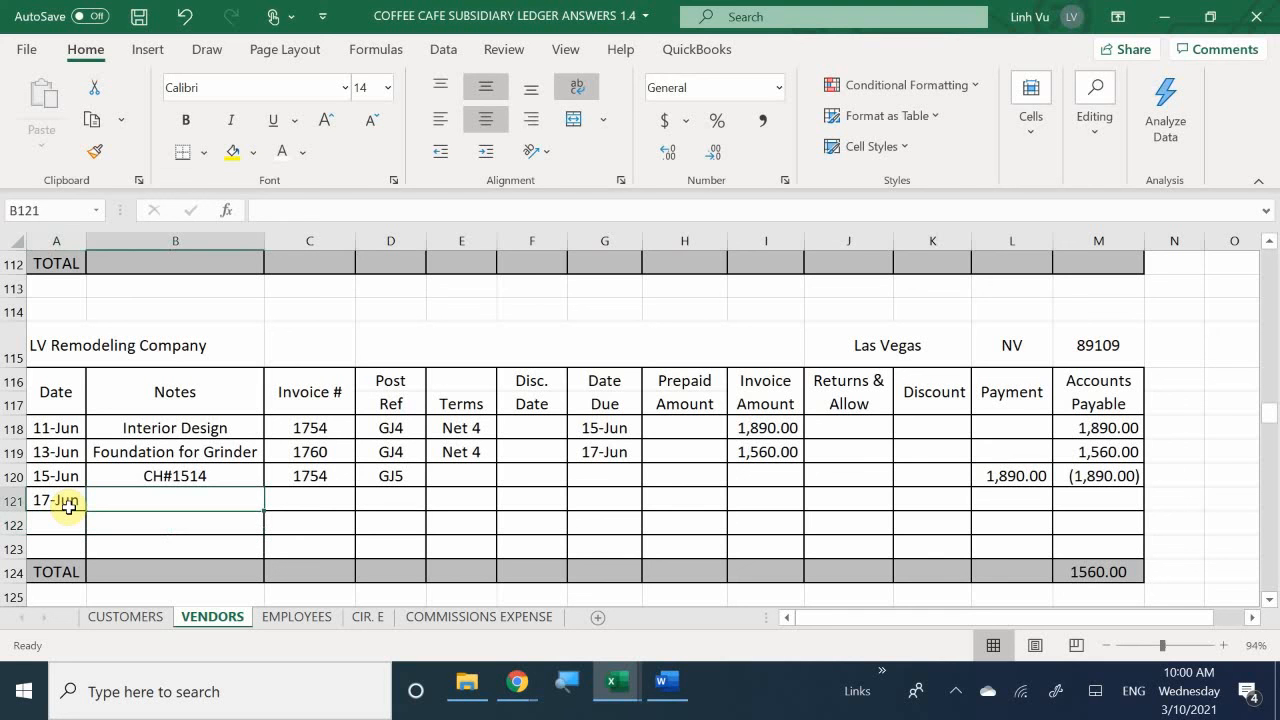
type("CH#")
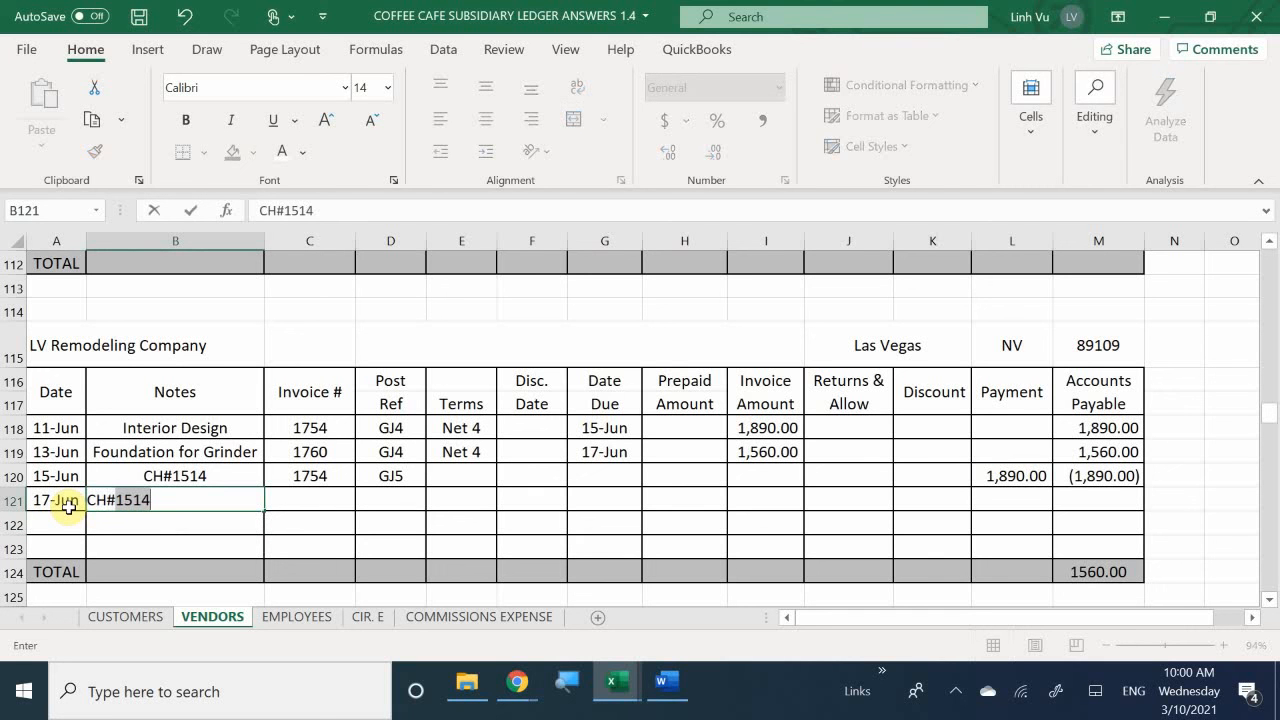
type("15173")
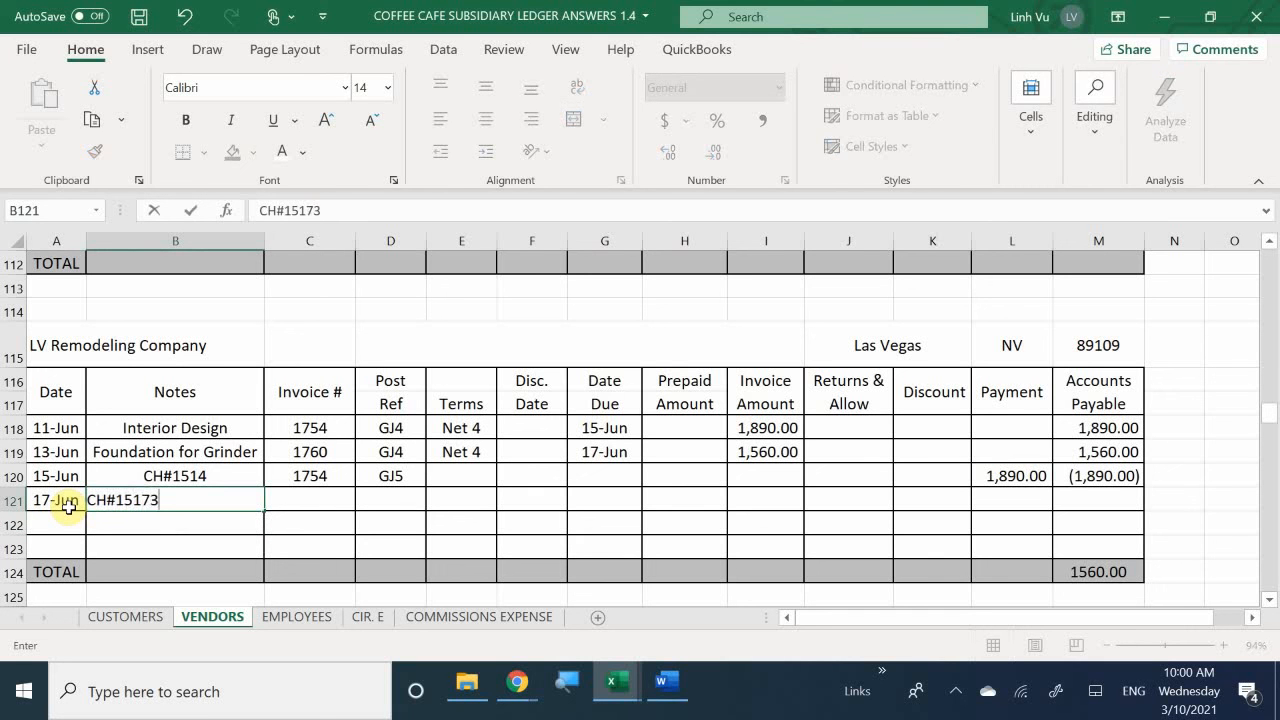
key("BackSpace")
key("Tab")
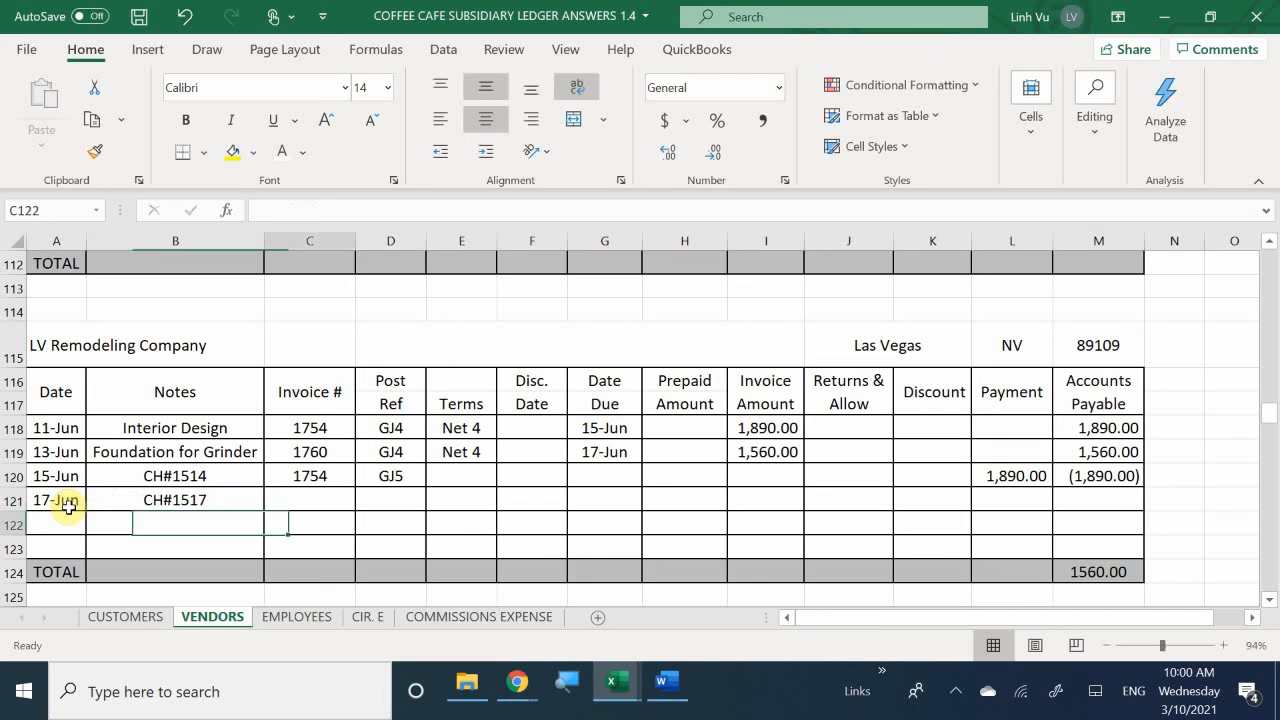
- Enter invoice number 1760 in C121 and the posting reference GJ6 in D121
type("1760")
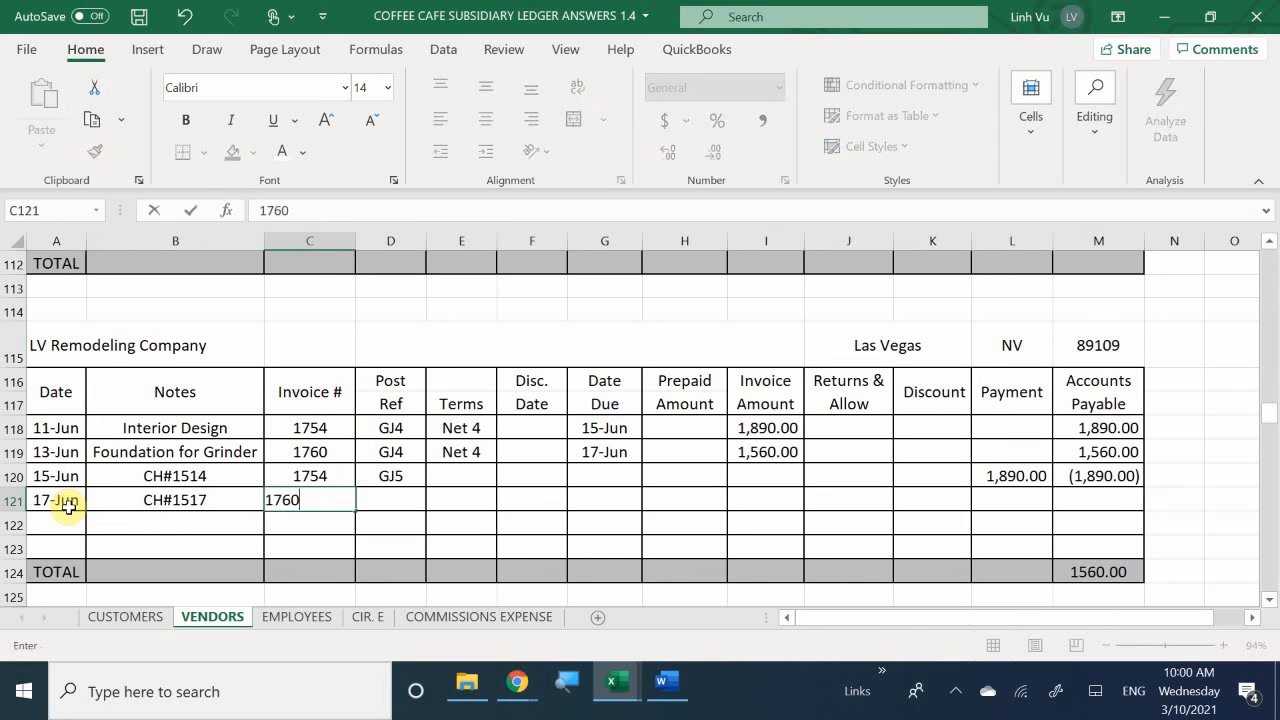
key("Down")
key("Right")
key("Up")
type("GH")
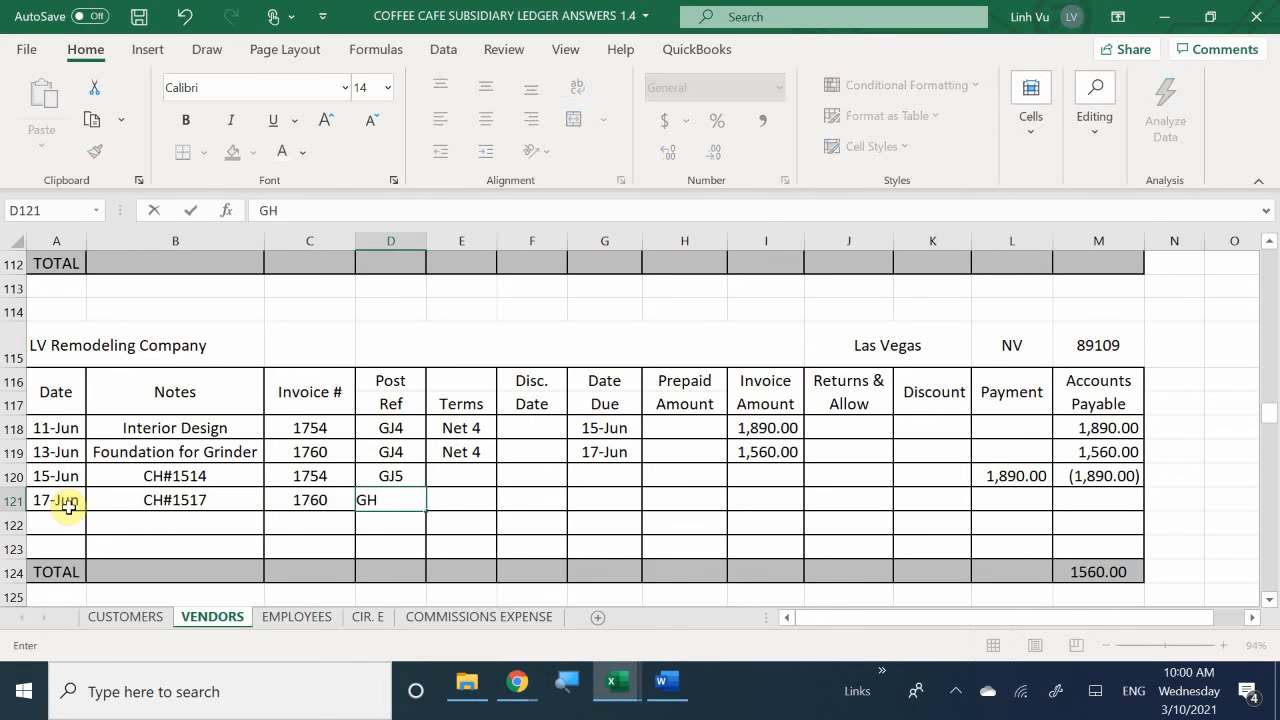
key("BackSpace")
type("J6")
key("Return")
- Enter a payment of 1560 in L121 and fill the Accounts Payable formula from M120 down to M121
key("Right")
key("Up")
key("Right")
key("Right")
key("Right")
key("Right")
key("Right")
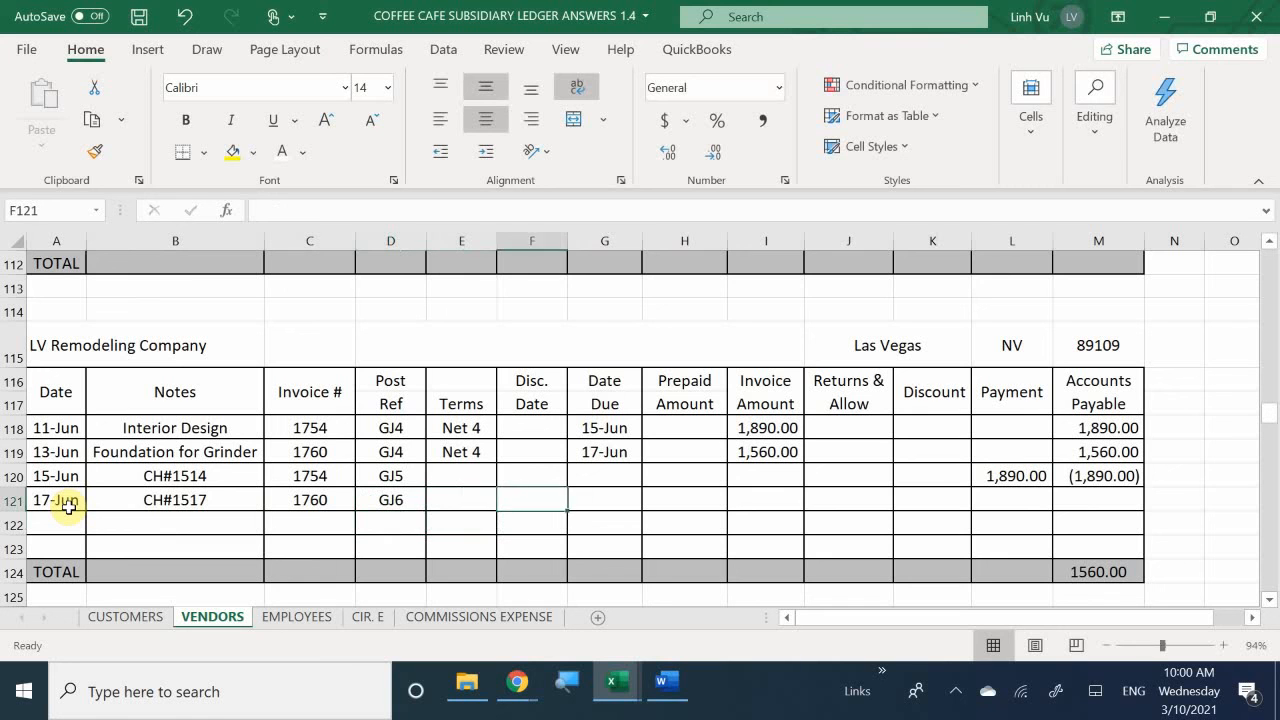
key("Right")
key("Right")
key("Right")
key("Left")
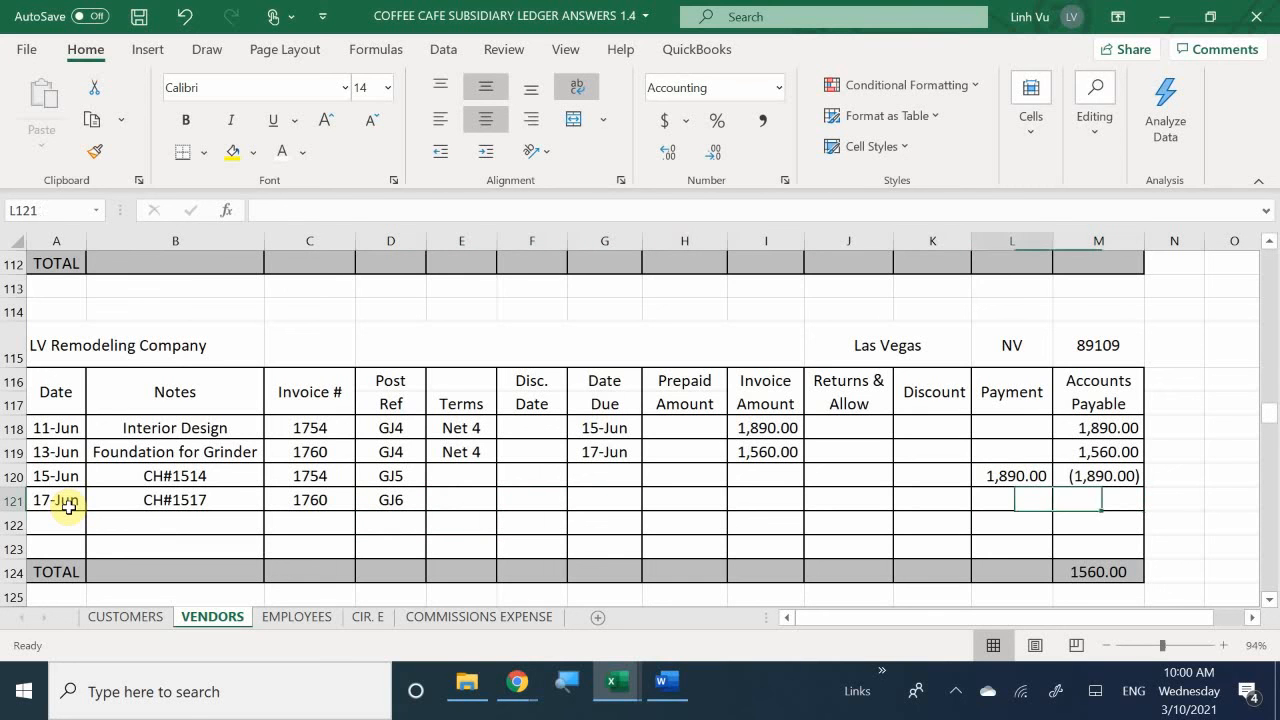
type("1560")
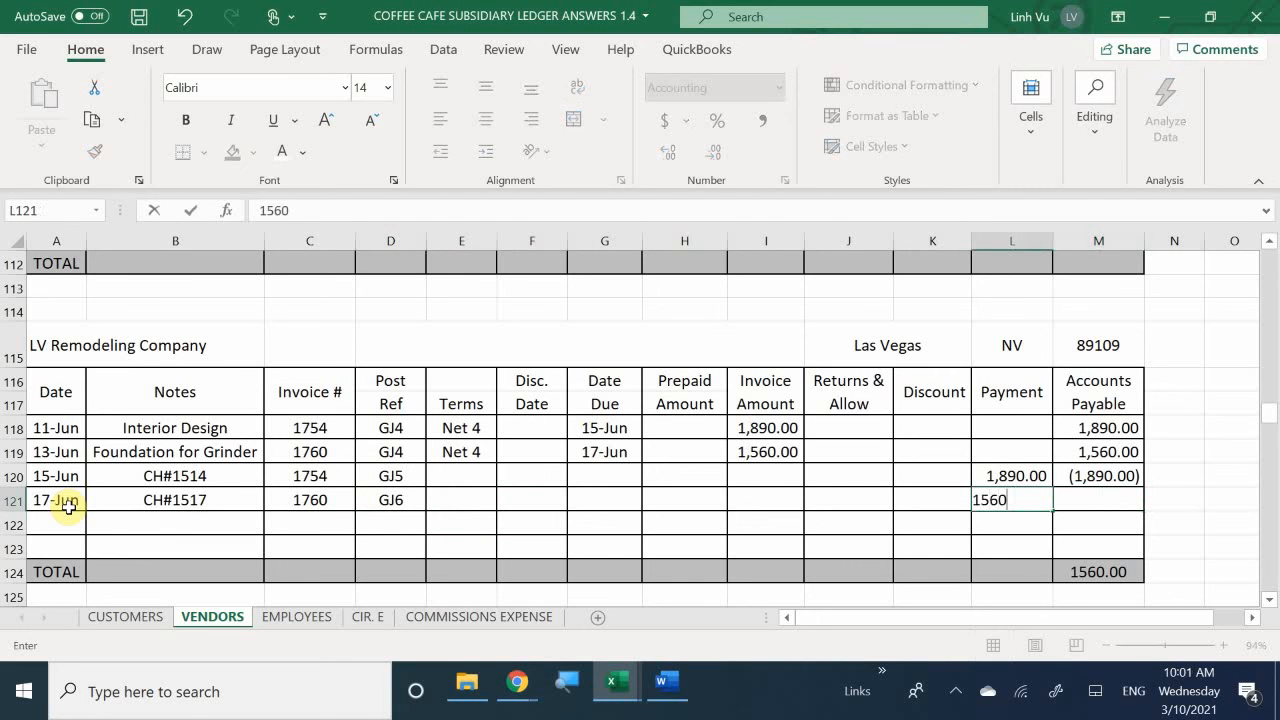
key("Return")
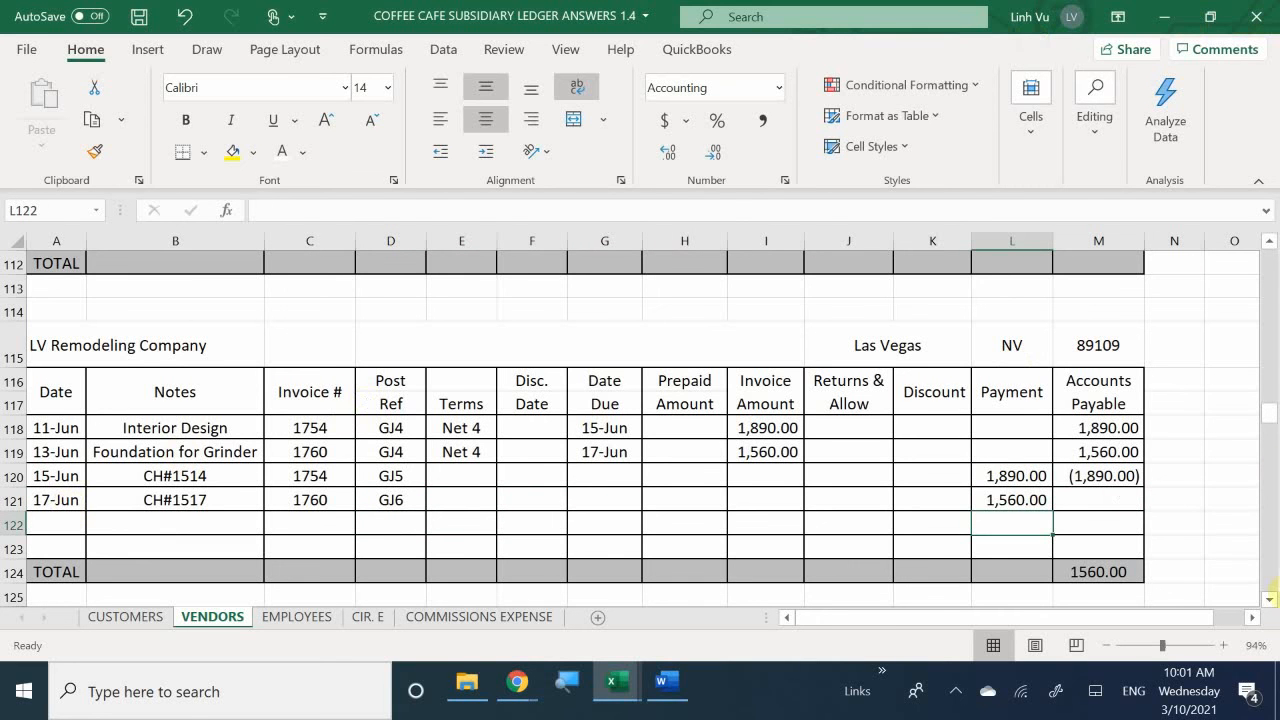
left_click(1102, 474)
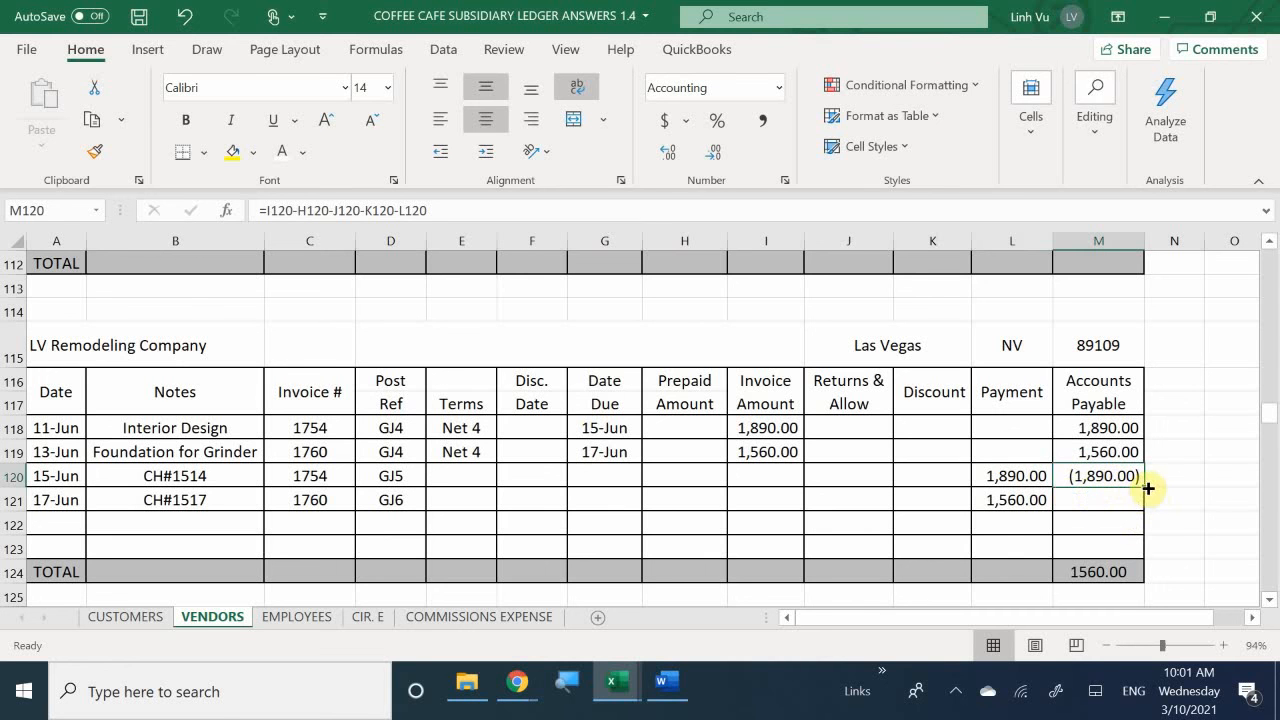
left_click_drag(1146, 488, 1148, 505)
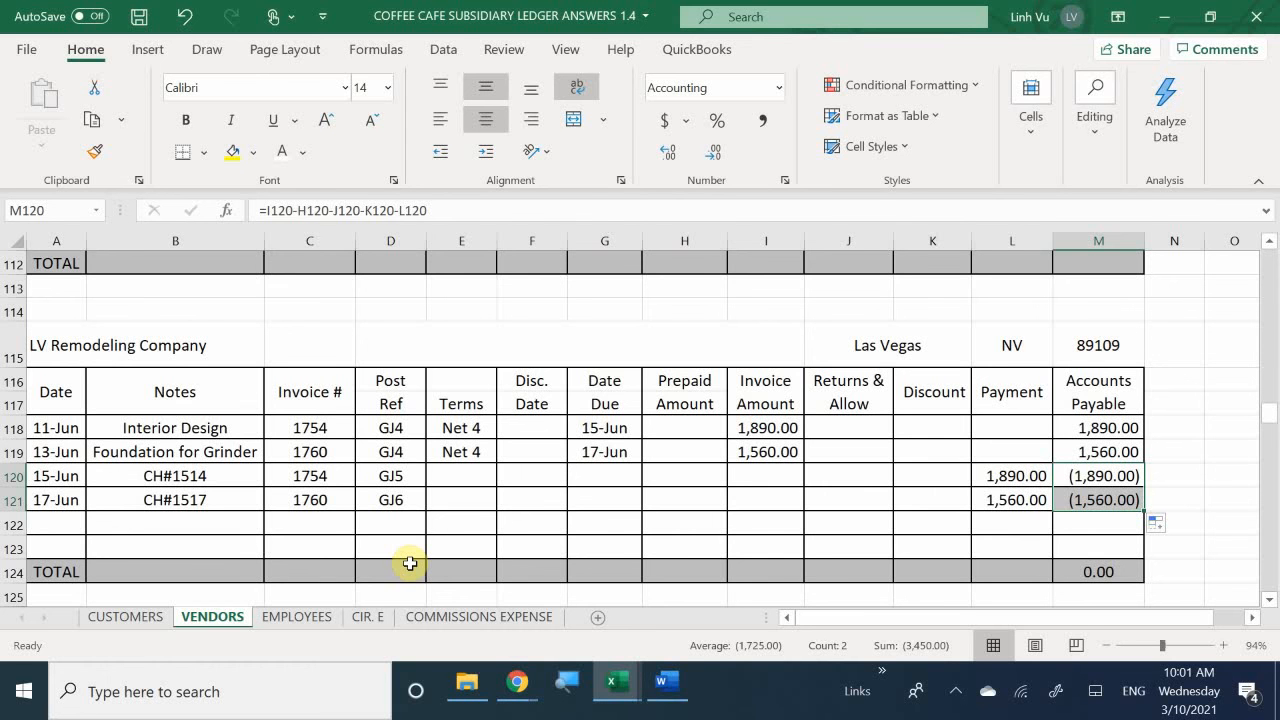
- Switch to the Word assignment beside the GENERAL JOURNAL sheet and examine the transaction that follows the LV Remodeling payment
left_click(667, 688)
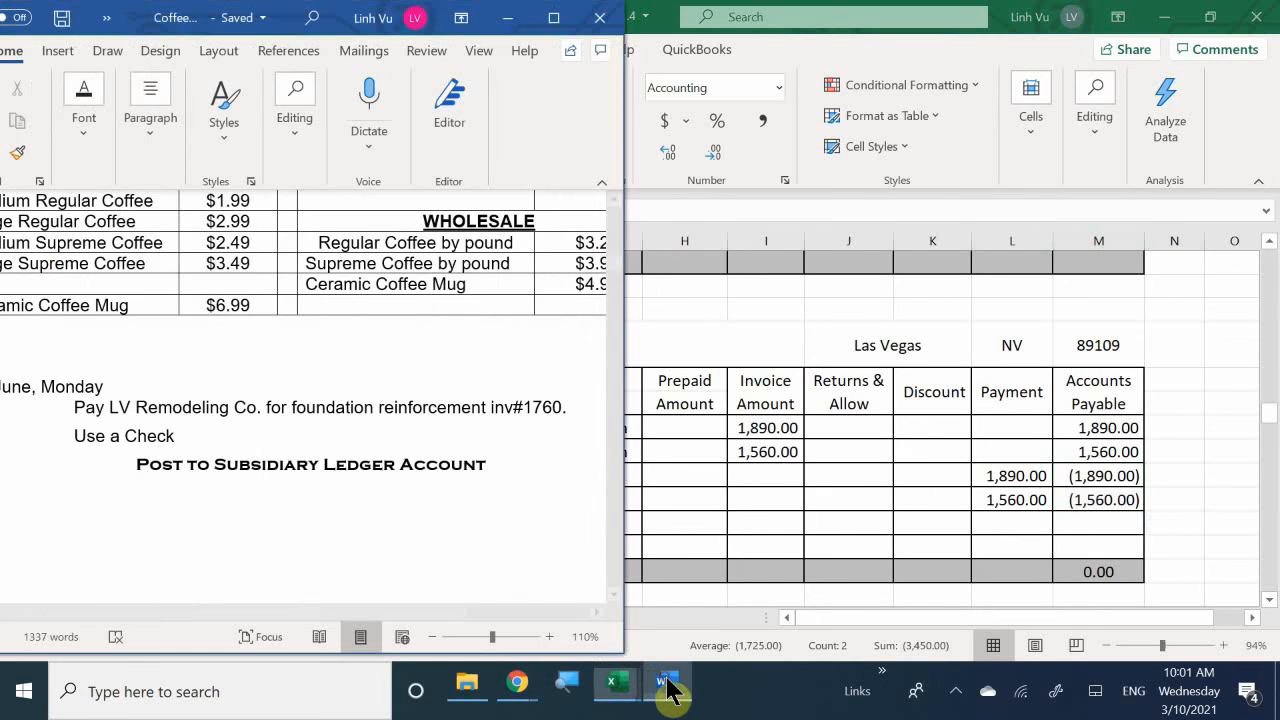
mouse_move(618, 688)
left_click(342, 605)
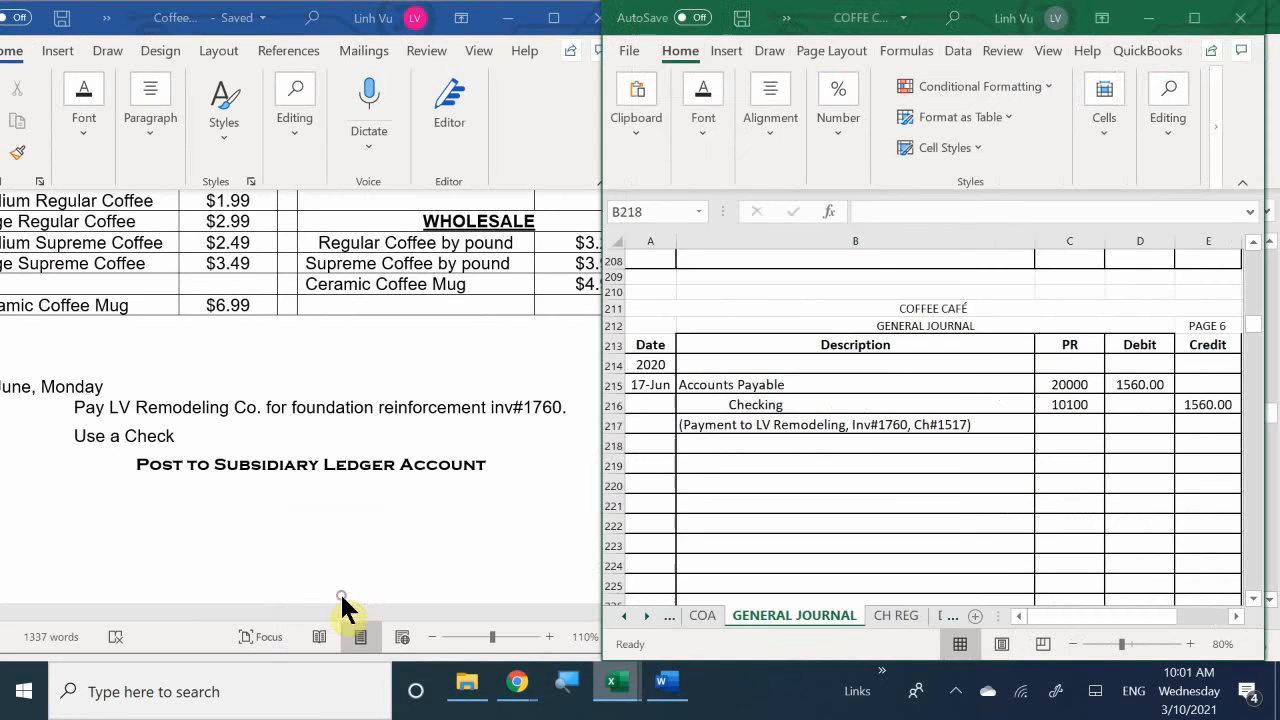
scroll(419, 417, "down", 5)
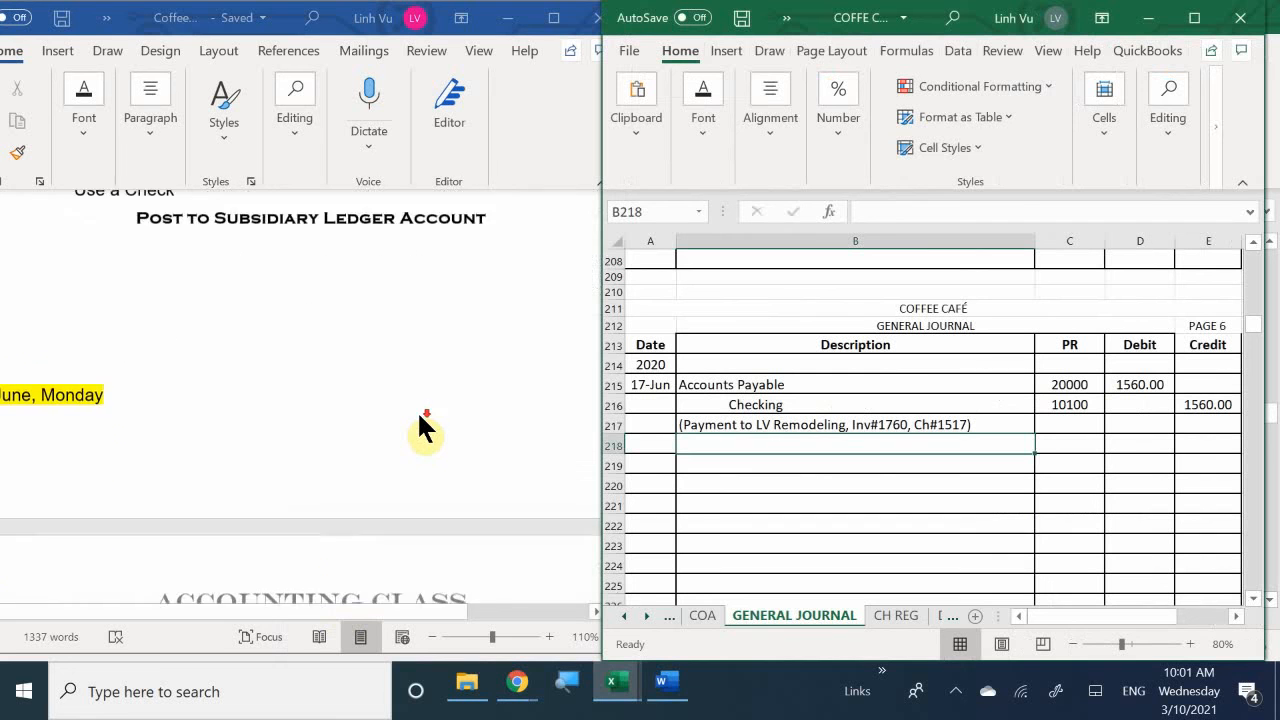
scroll(395, 535, "down", 5)
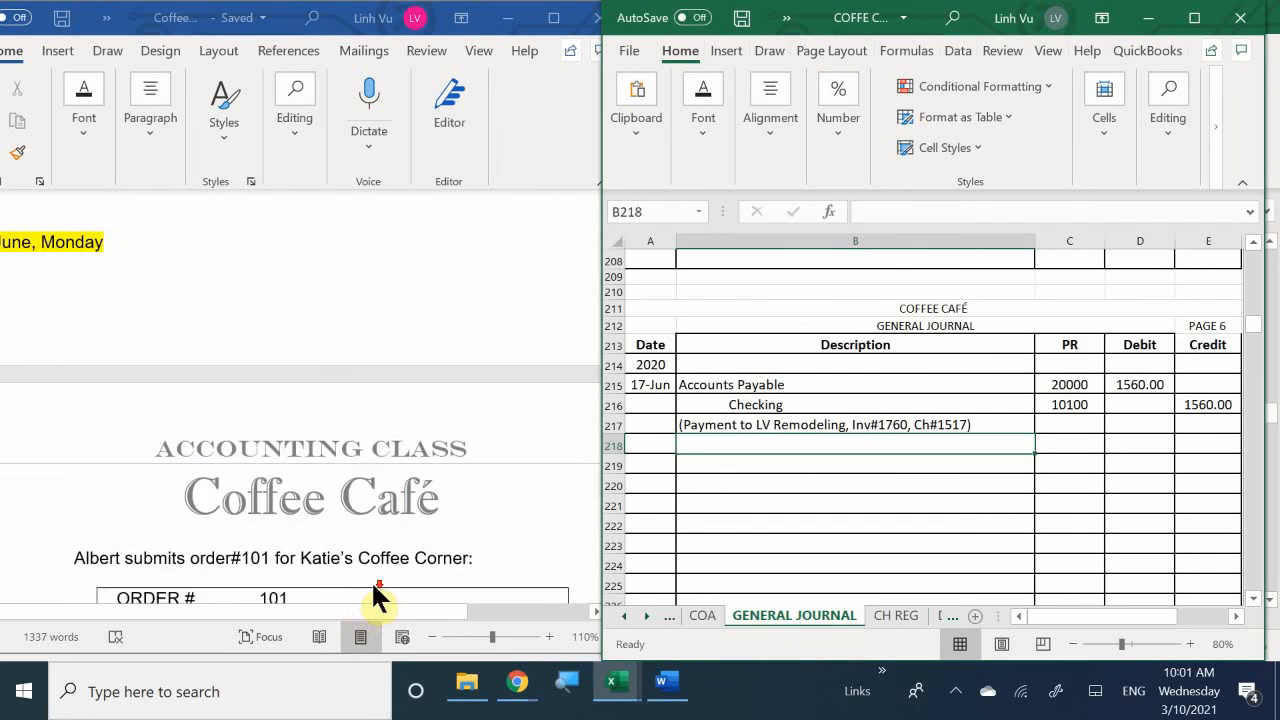
scroll(376, 580, "down", 10)
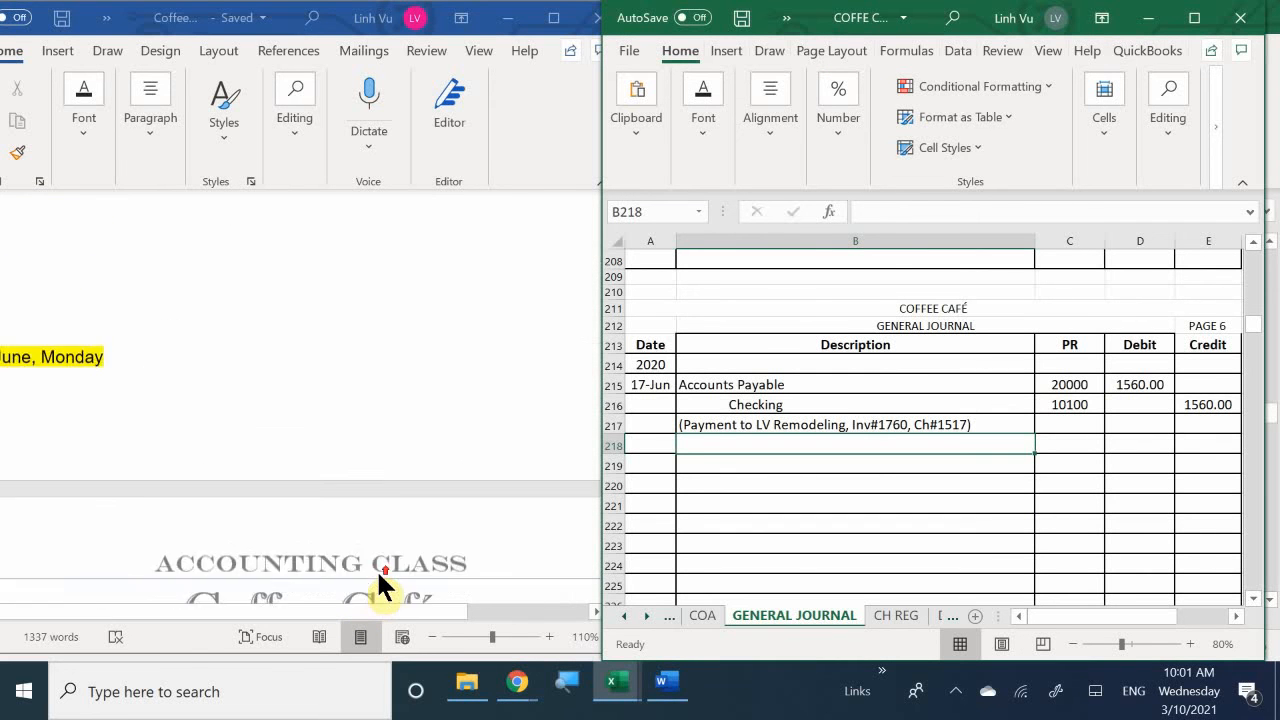
scroll(383, 588, "up", 1)
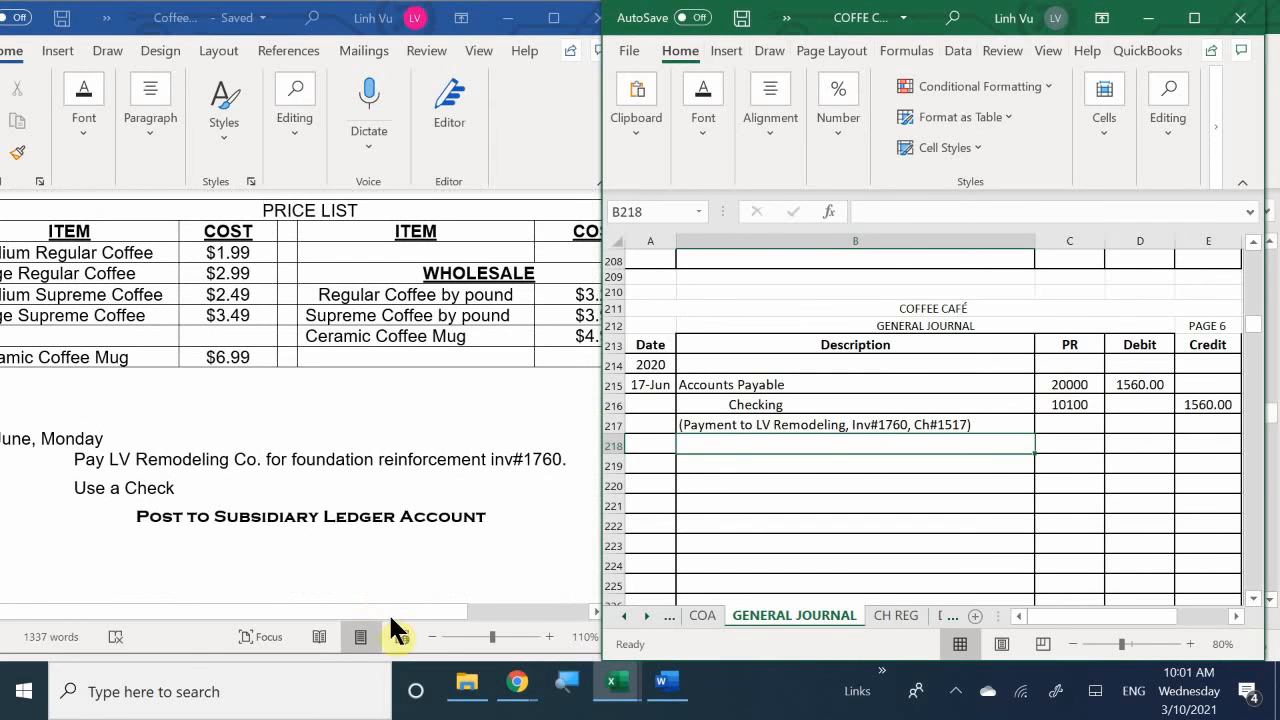
left_click_drag(373, 607, 270, 610)
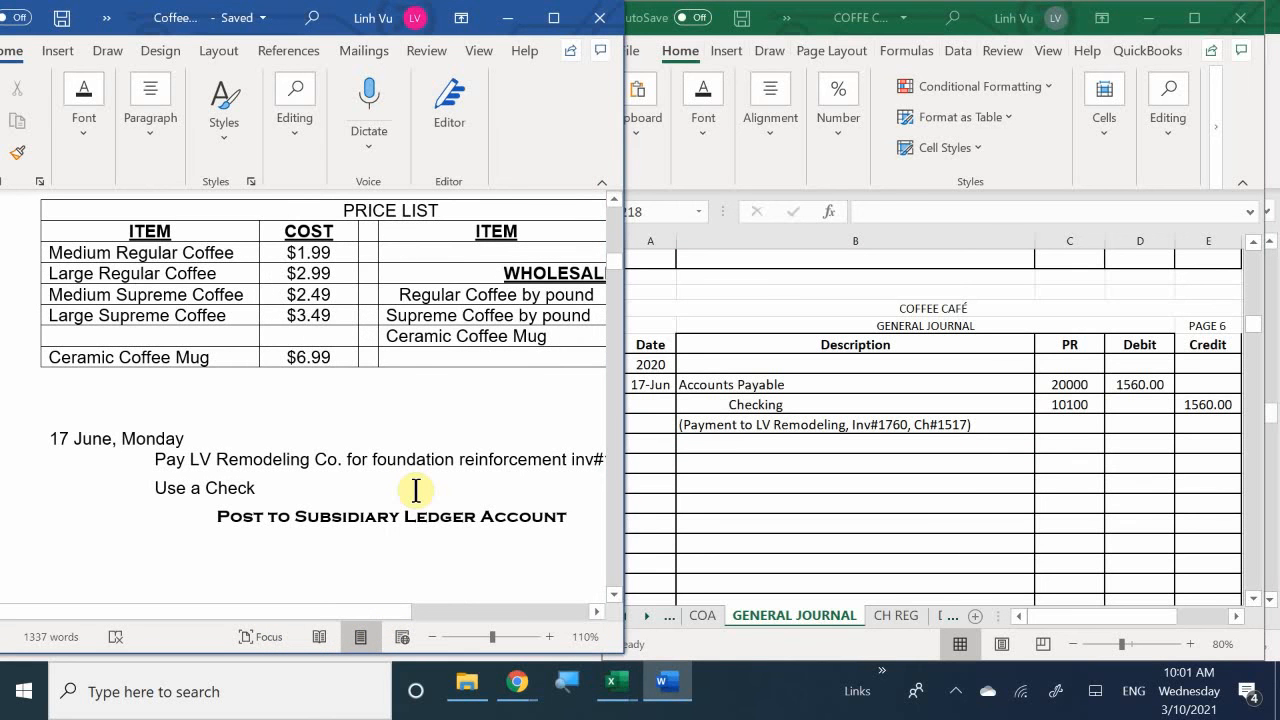
- Insert blank lines above the highlighted 17 June, Monday heading to push it onto the page with order#101
scroll(416, 490, "down", 5)
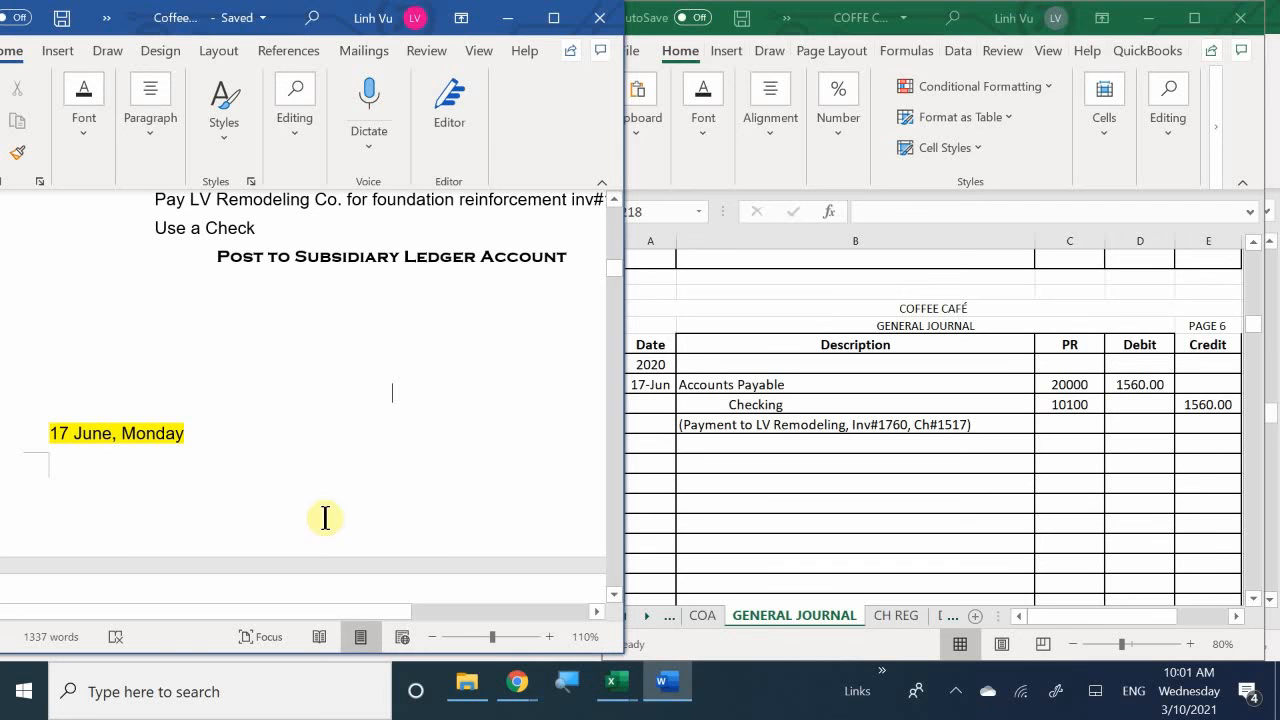
key("Return")
scroll(317, 400, "down", 5)
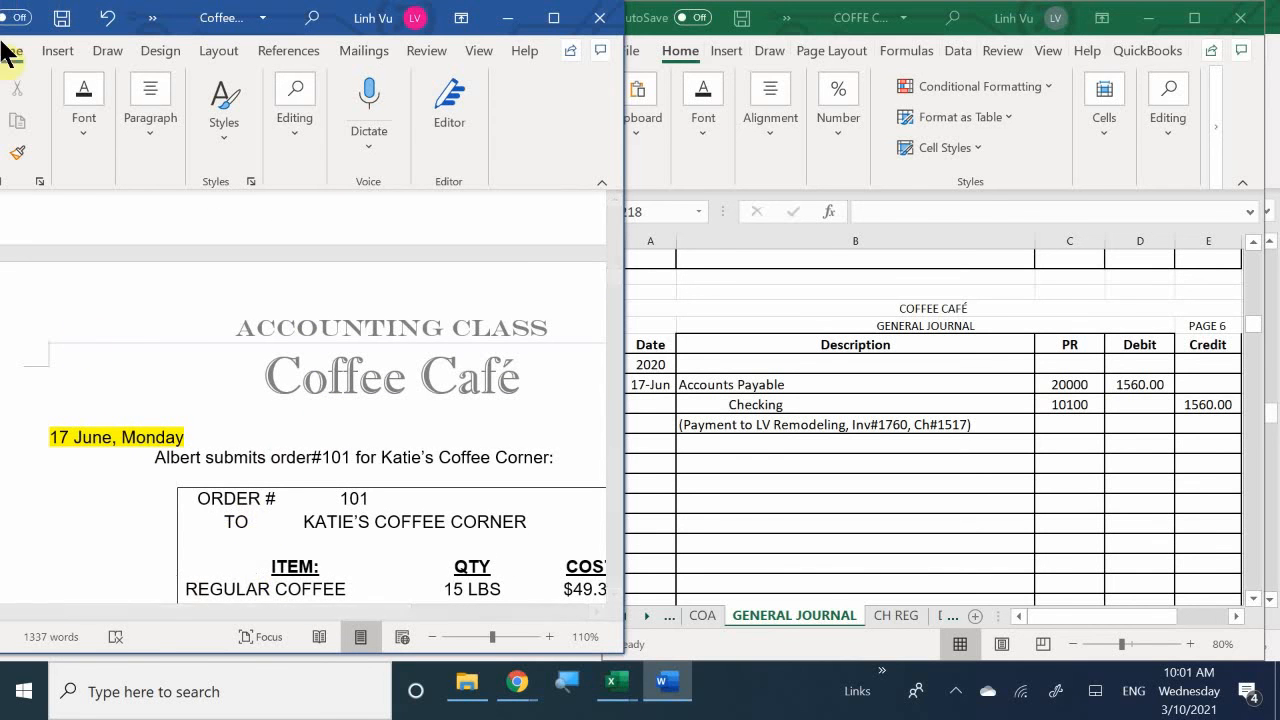
left_click(955, 690)
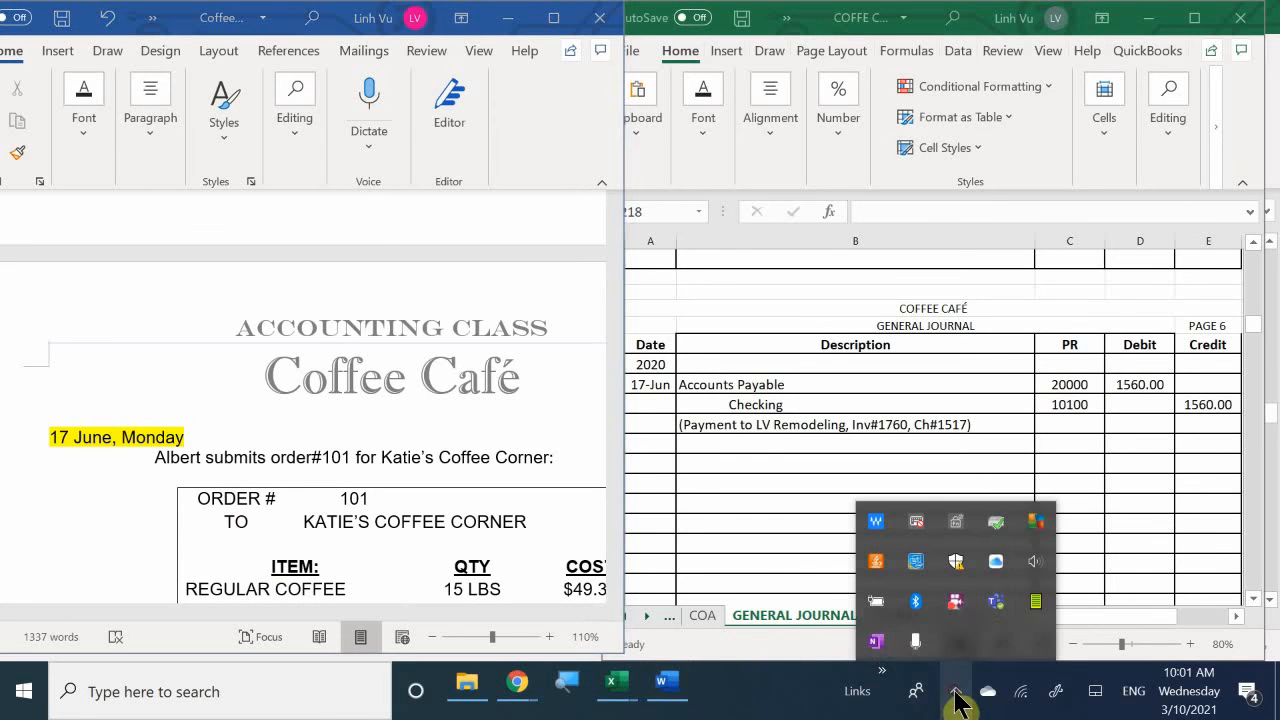